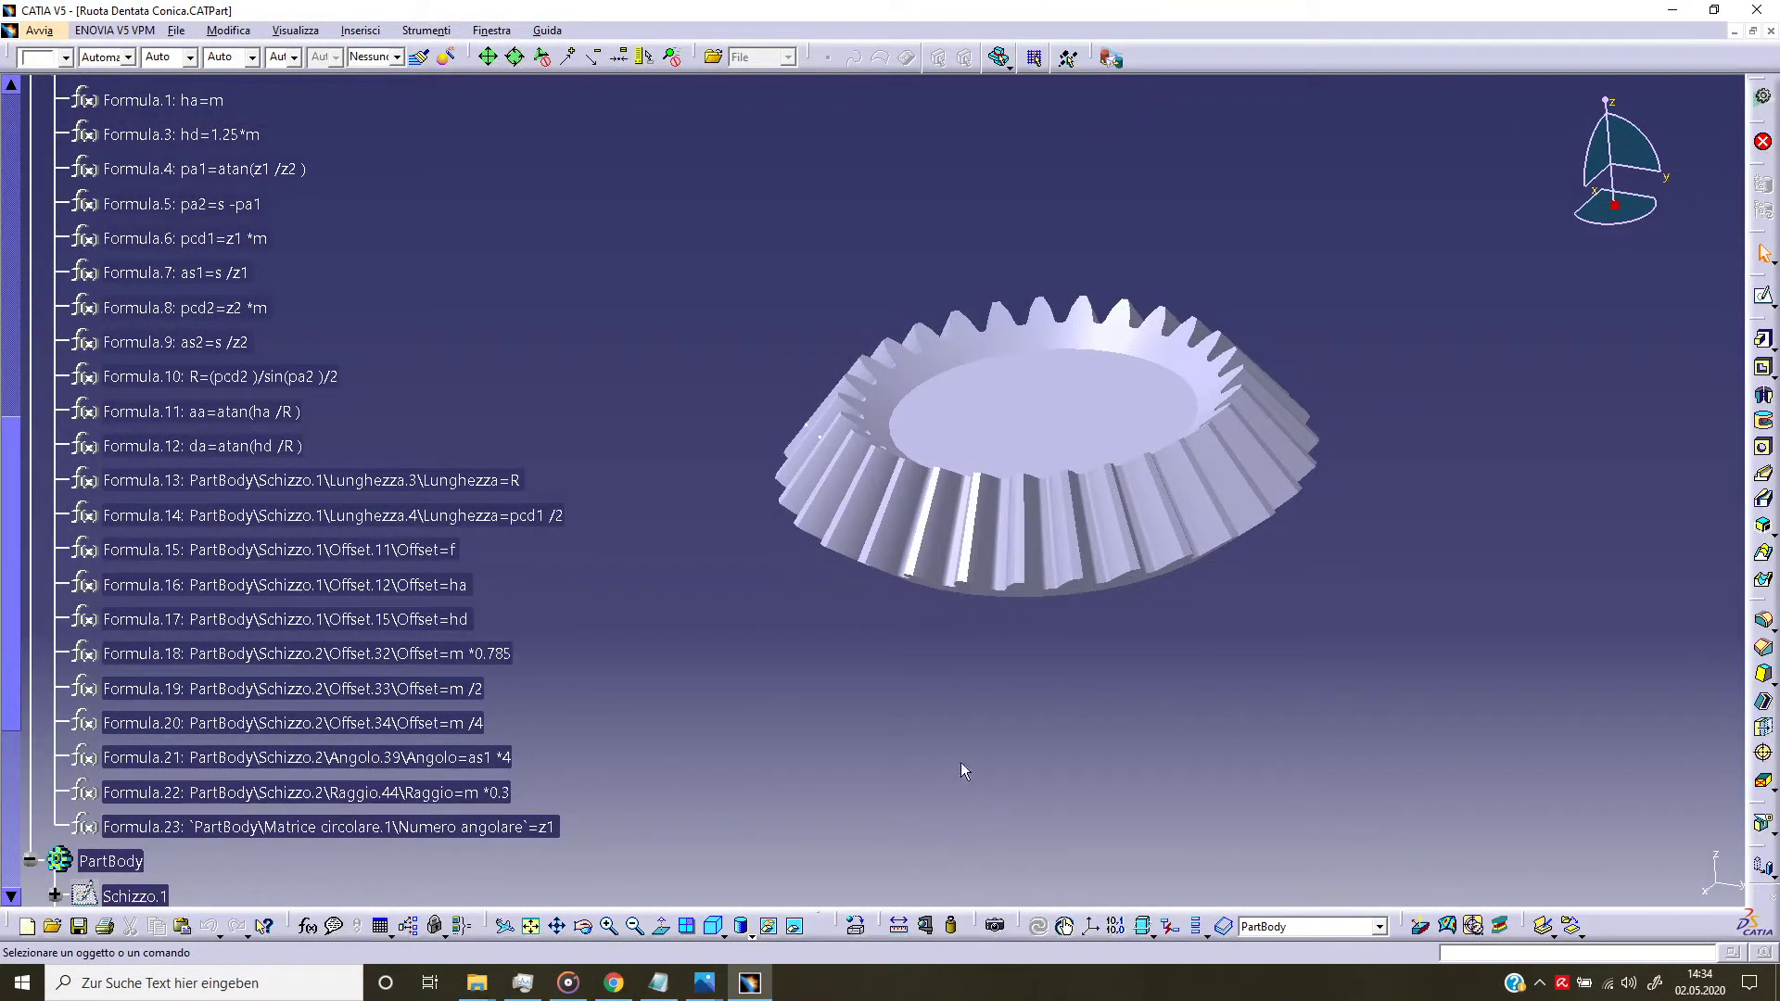
Step: Scroll through the Ruota Dentata Conica parameter and formula tree
{"action": "scroll", "coordinate": [744, 612], "scroll_direction": "up", "scroll_amount": 2}
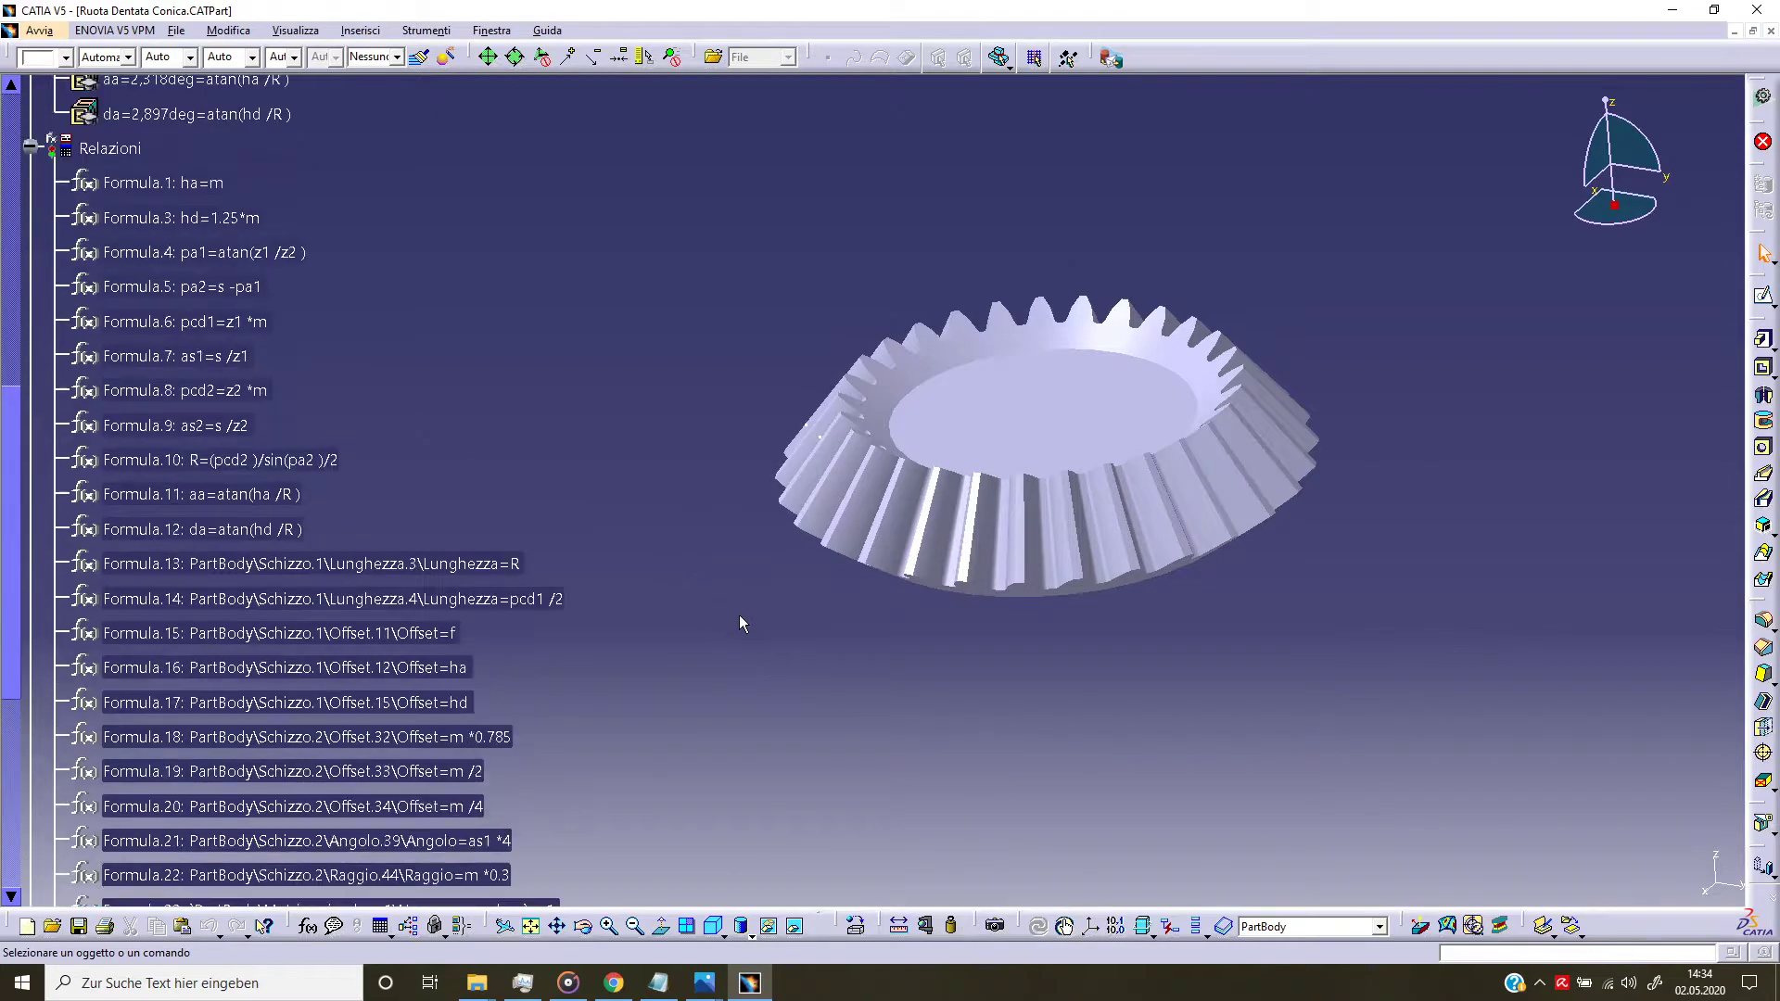
{"action": "scroll", "coordinate": [741, 623], "scroll_direction": "down", "scroll_amount": 2}
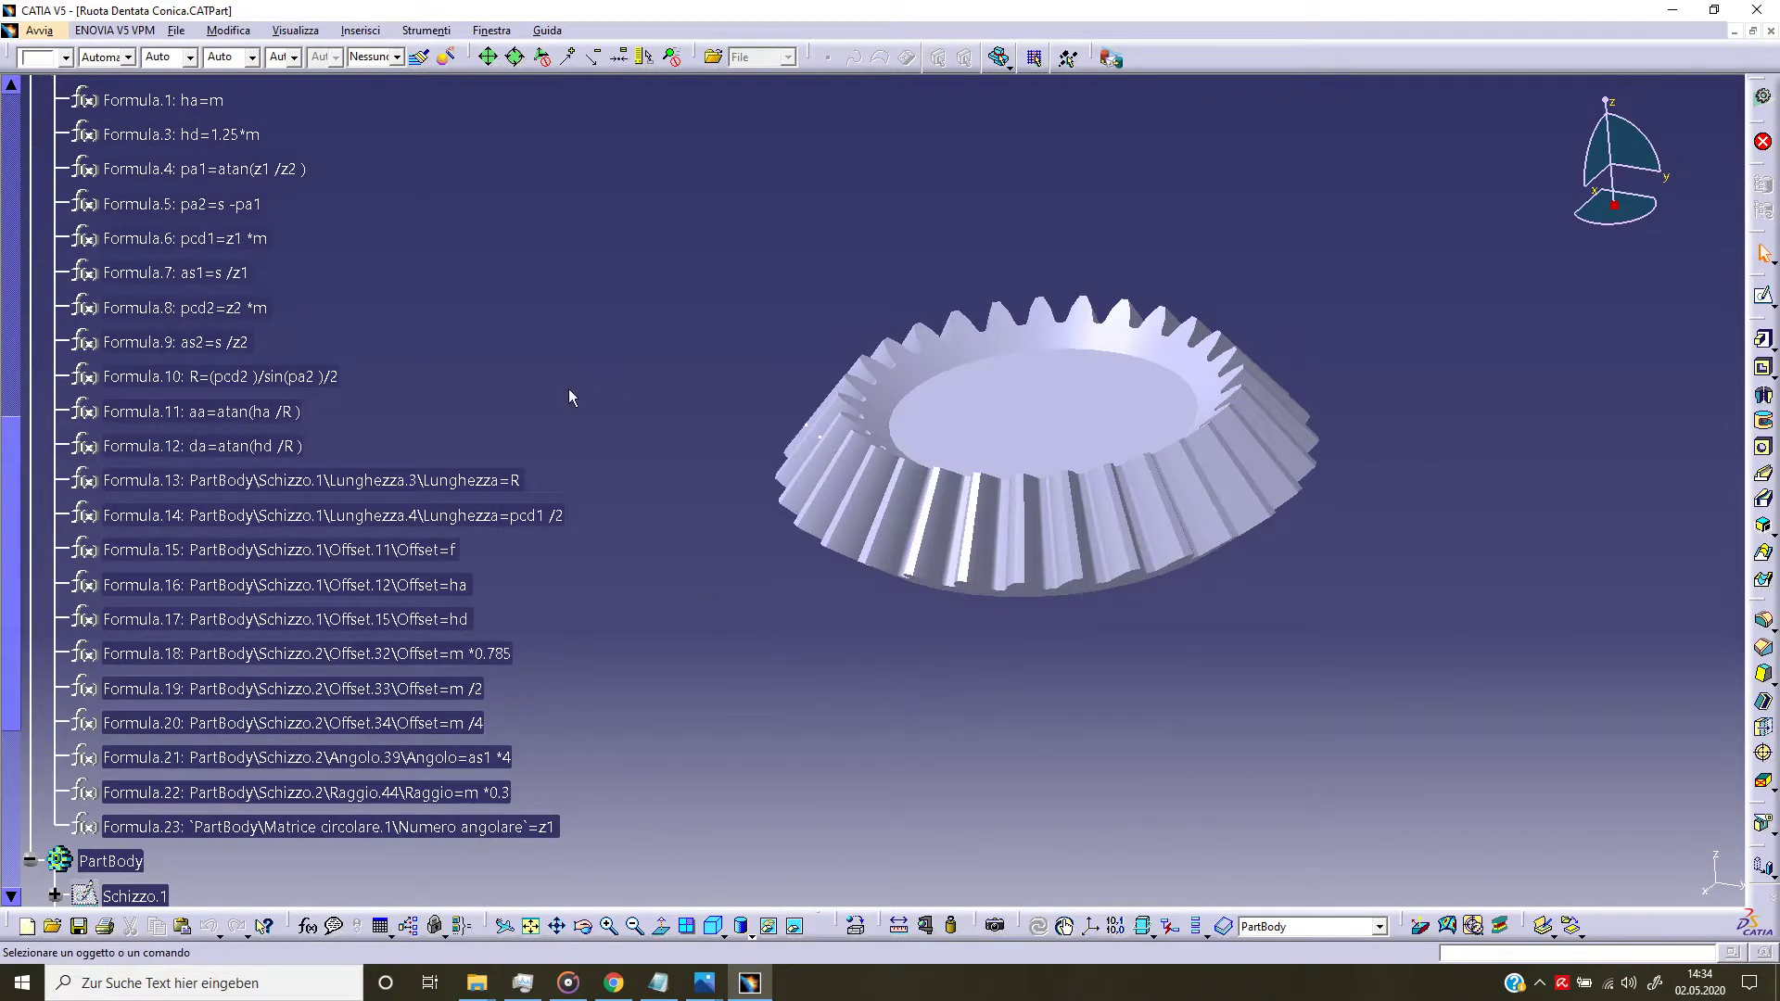
{"action": "scroll", "coordinate": [493, 383], "scroll_direction": "up", "scroll_amount": 2}
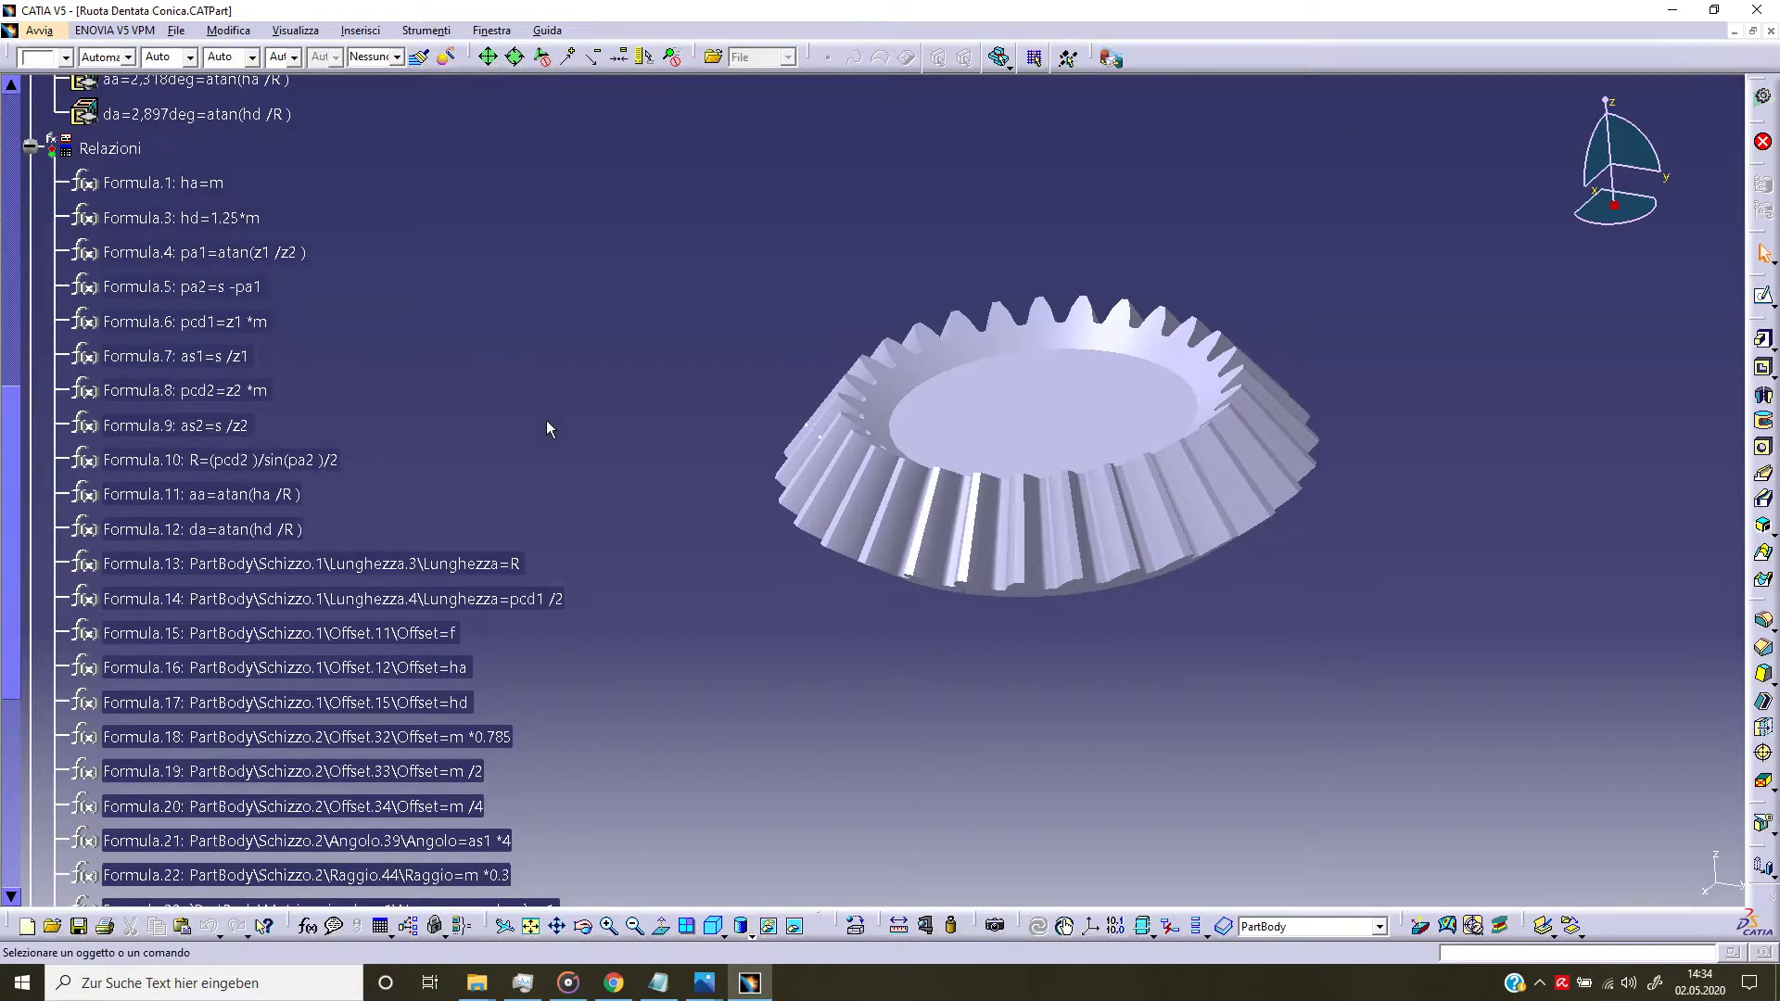
{"action": "scroll", "coordinate": [547, 422], "scroll_direction": "up", "scroll_amount": 4}
{"action": "scroll", "coordinate": [538, 431], "scroll_direction": "up", "scroll_amount": 2}
{"action": "scroll", "coordinate": [527, 420], "scroll_direction": "up", "scroll_amount": 4}
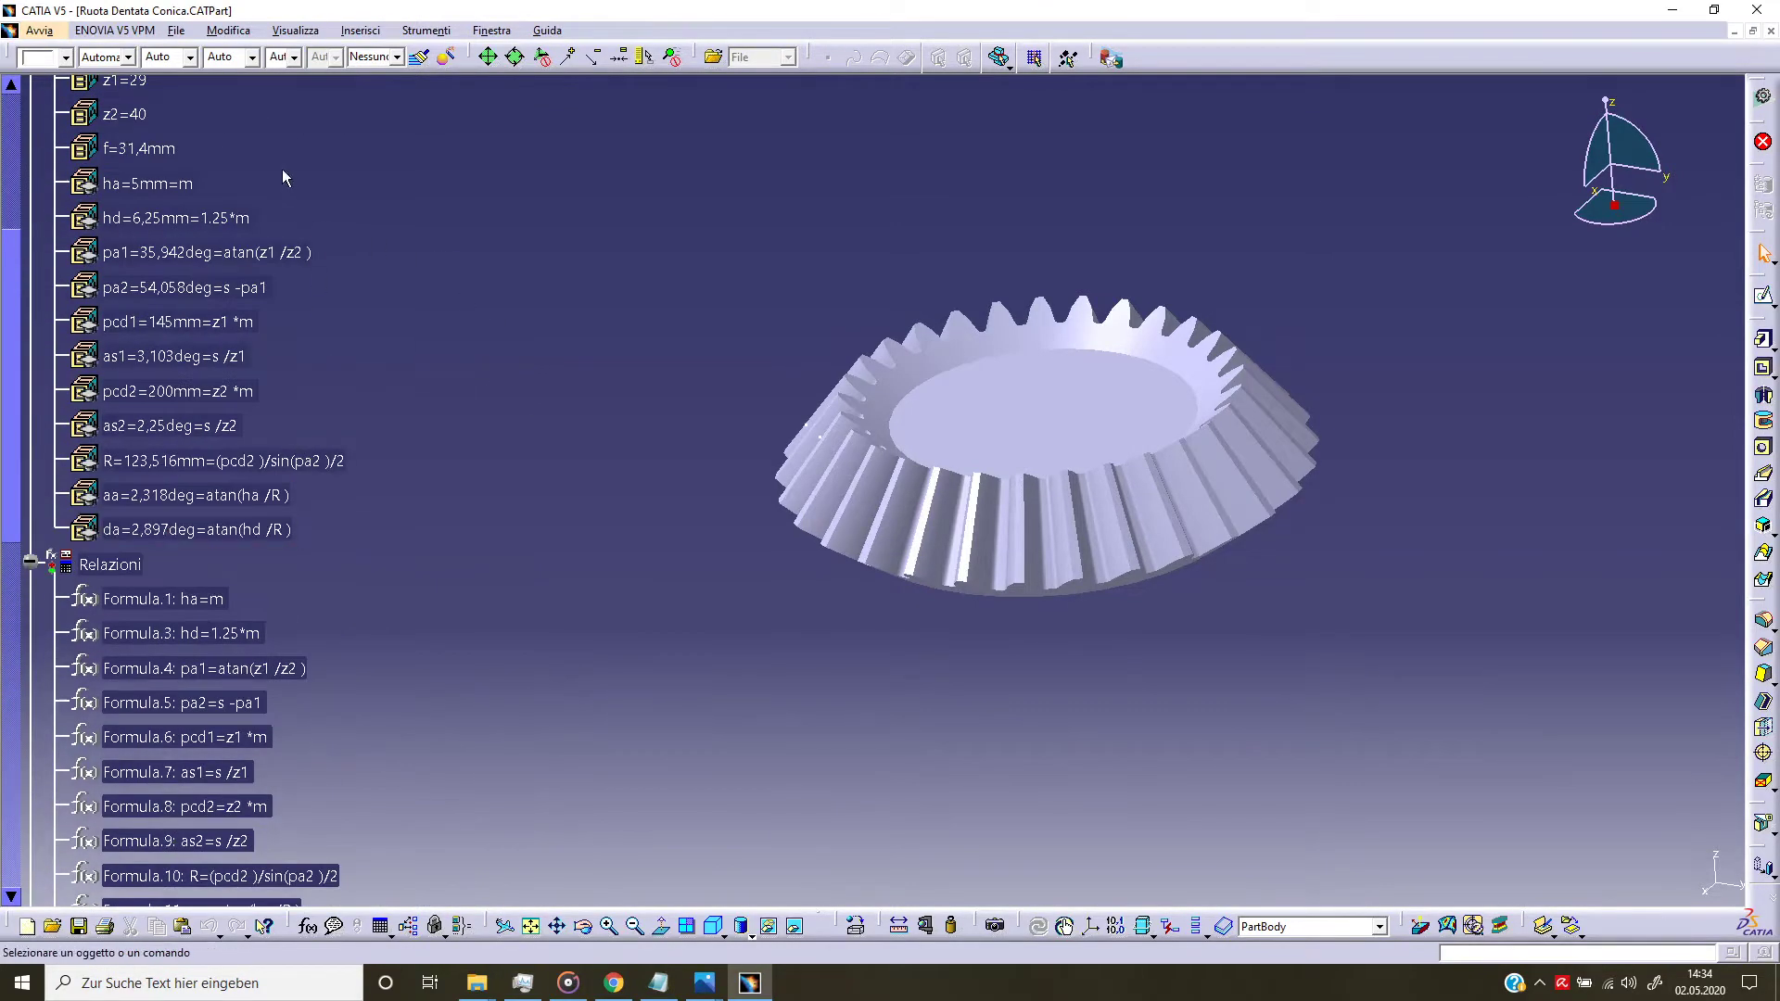
{"action": "scroll", "coordinate": [354, 390], "scroll_direction": "up", "scroll_amount": 2}
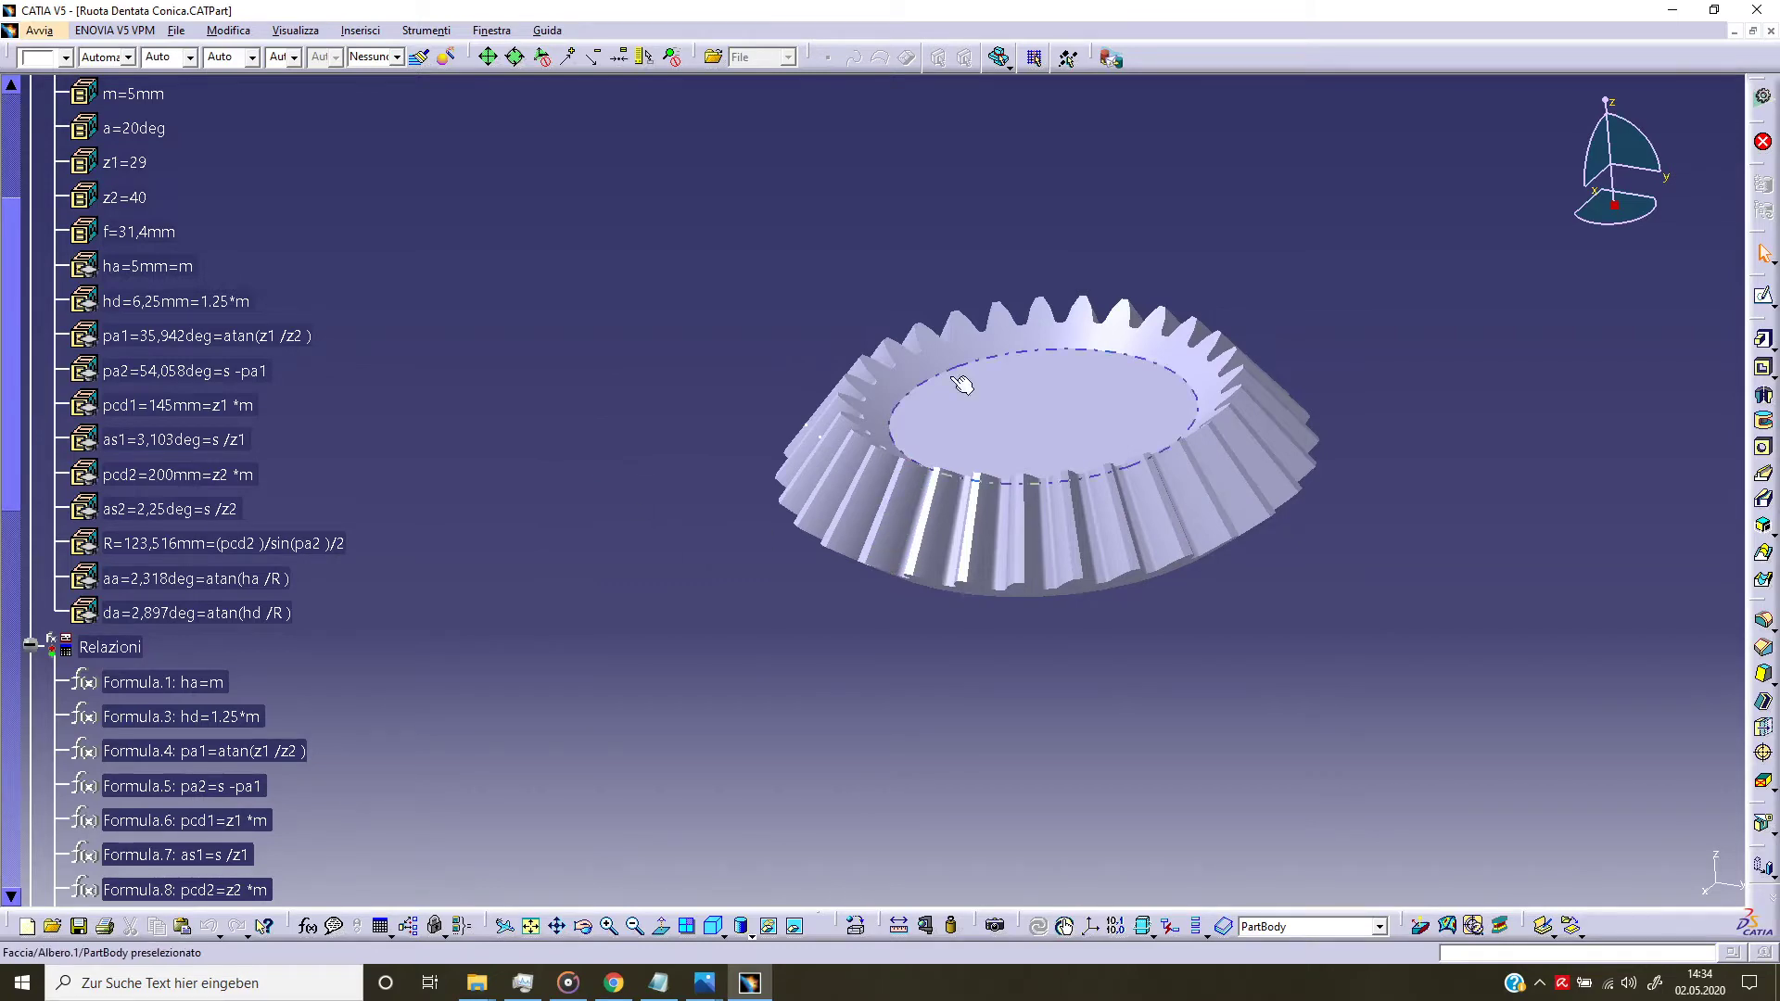
{"action": "scroll", "coordinate": [710, 648], "scroll_direction": "down", "scroll_amount": 3}
{"action": "scroll", "coordinate": [711, 653], "scroll_direction": "down", "scroll_amount": 3}
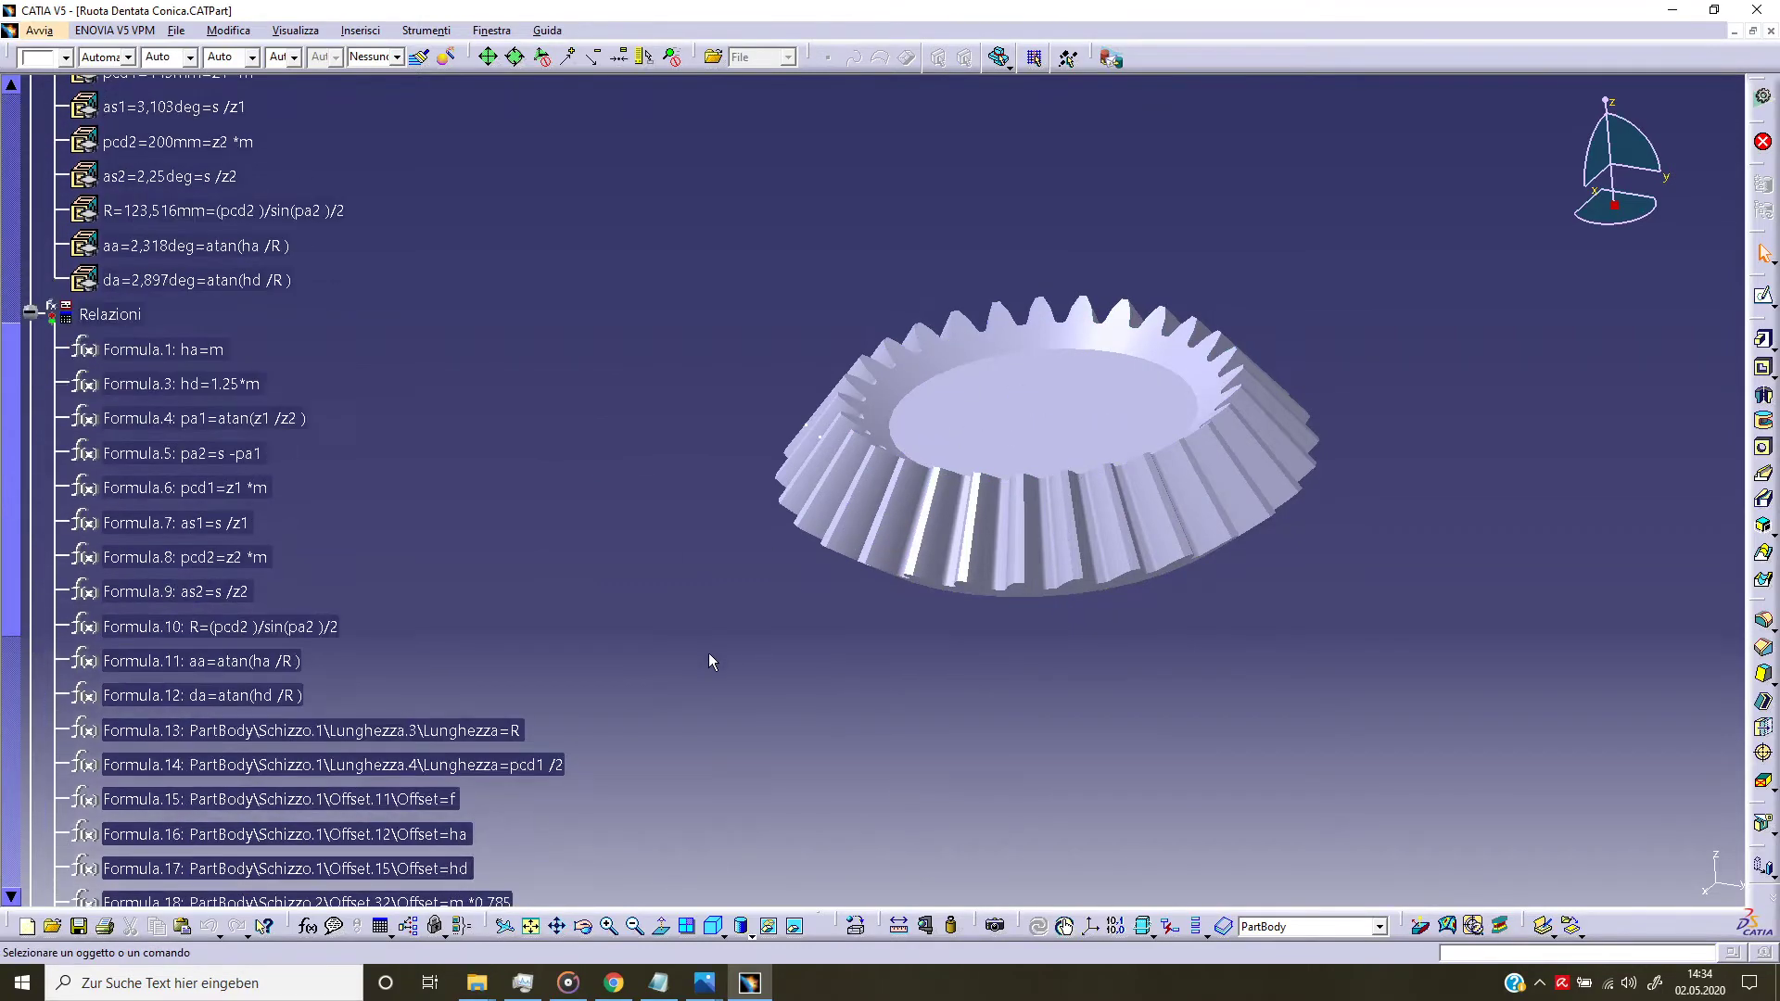
{"action": "scroll", "coordinate": [708, 655], "scroll_direction": "down", "scroll_amount": 1}
{"action": "scroll", "coordinate": [704, 659], "scroll_direction": "down", "scroll_amount": 1}
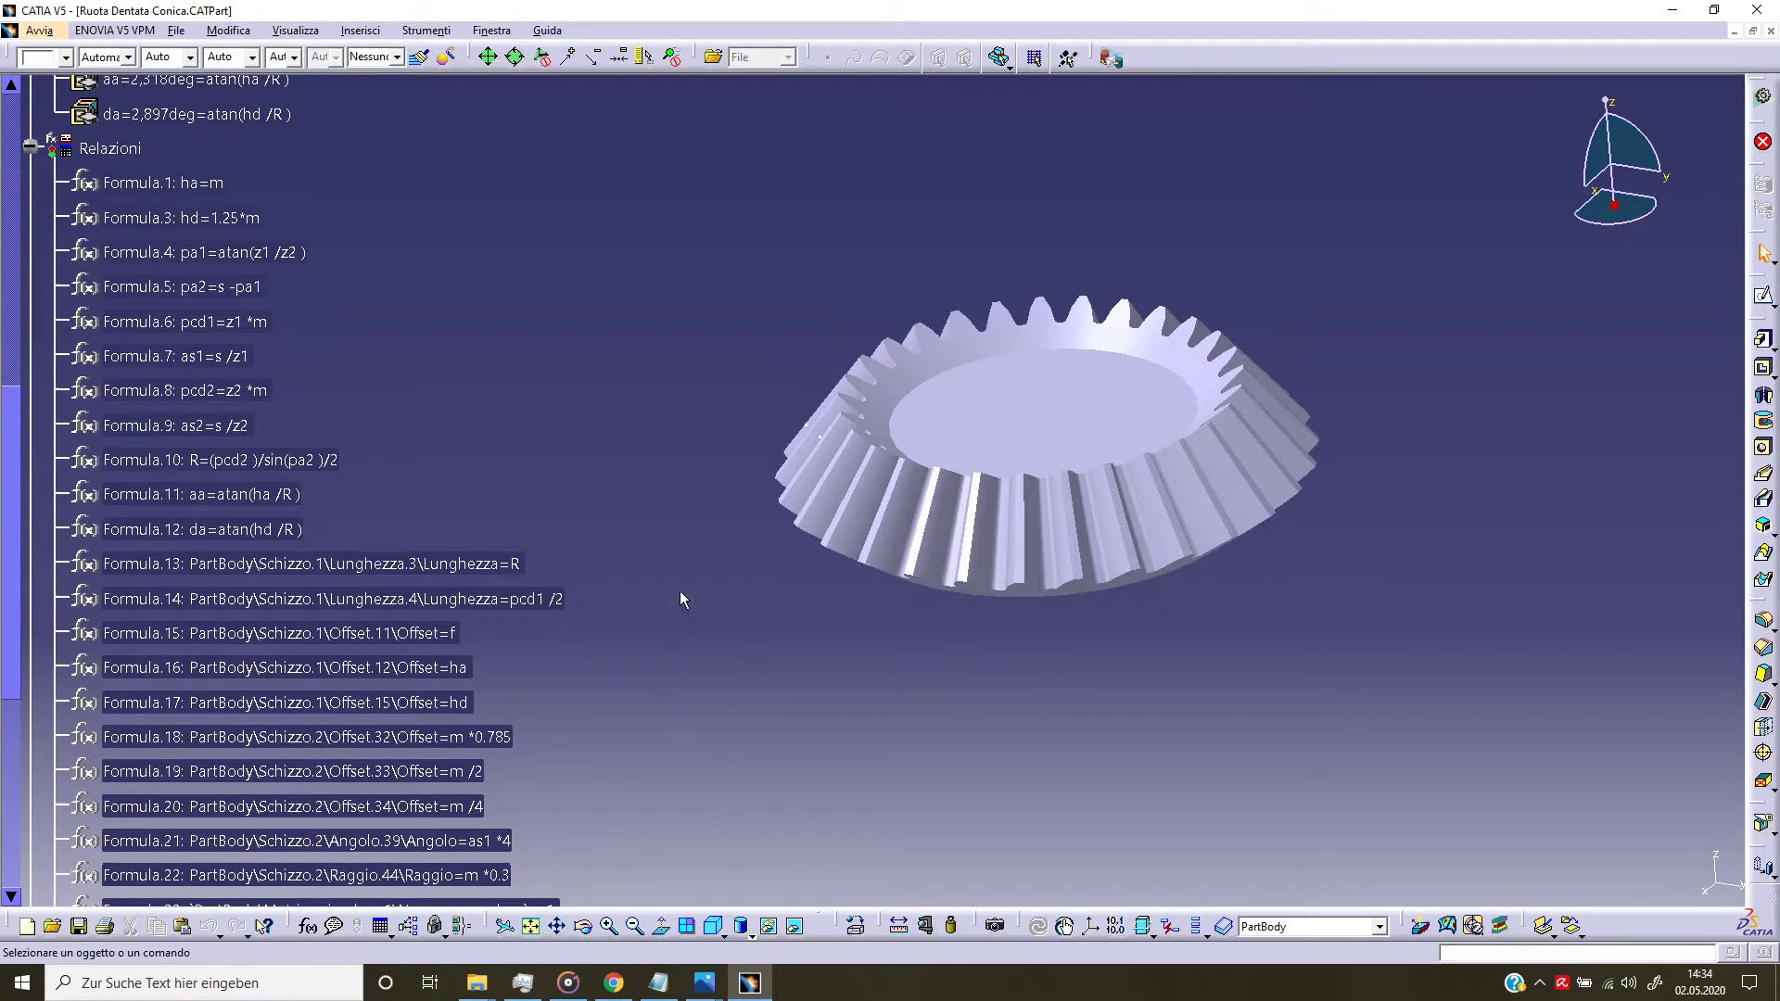
{"action": "scroll", "coordinate": [304, 397], "scroll_direction": "down", "scroll_amount": 1}
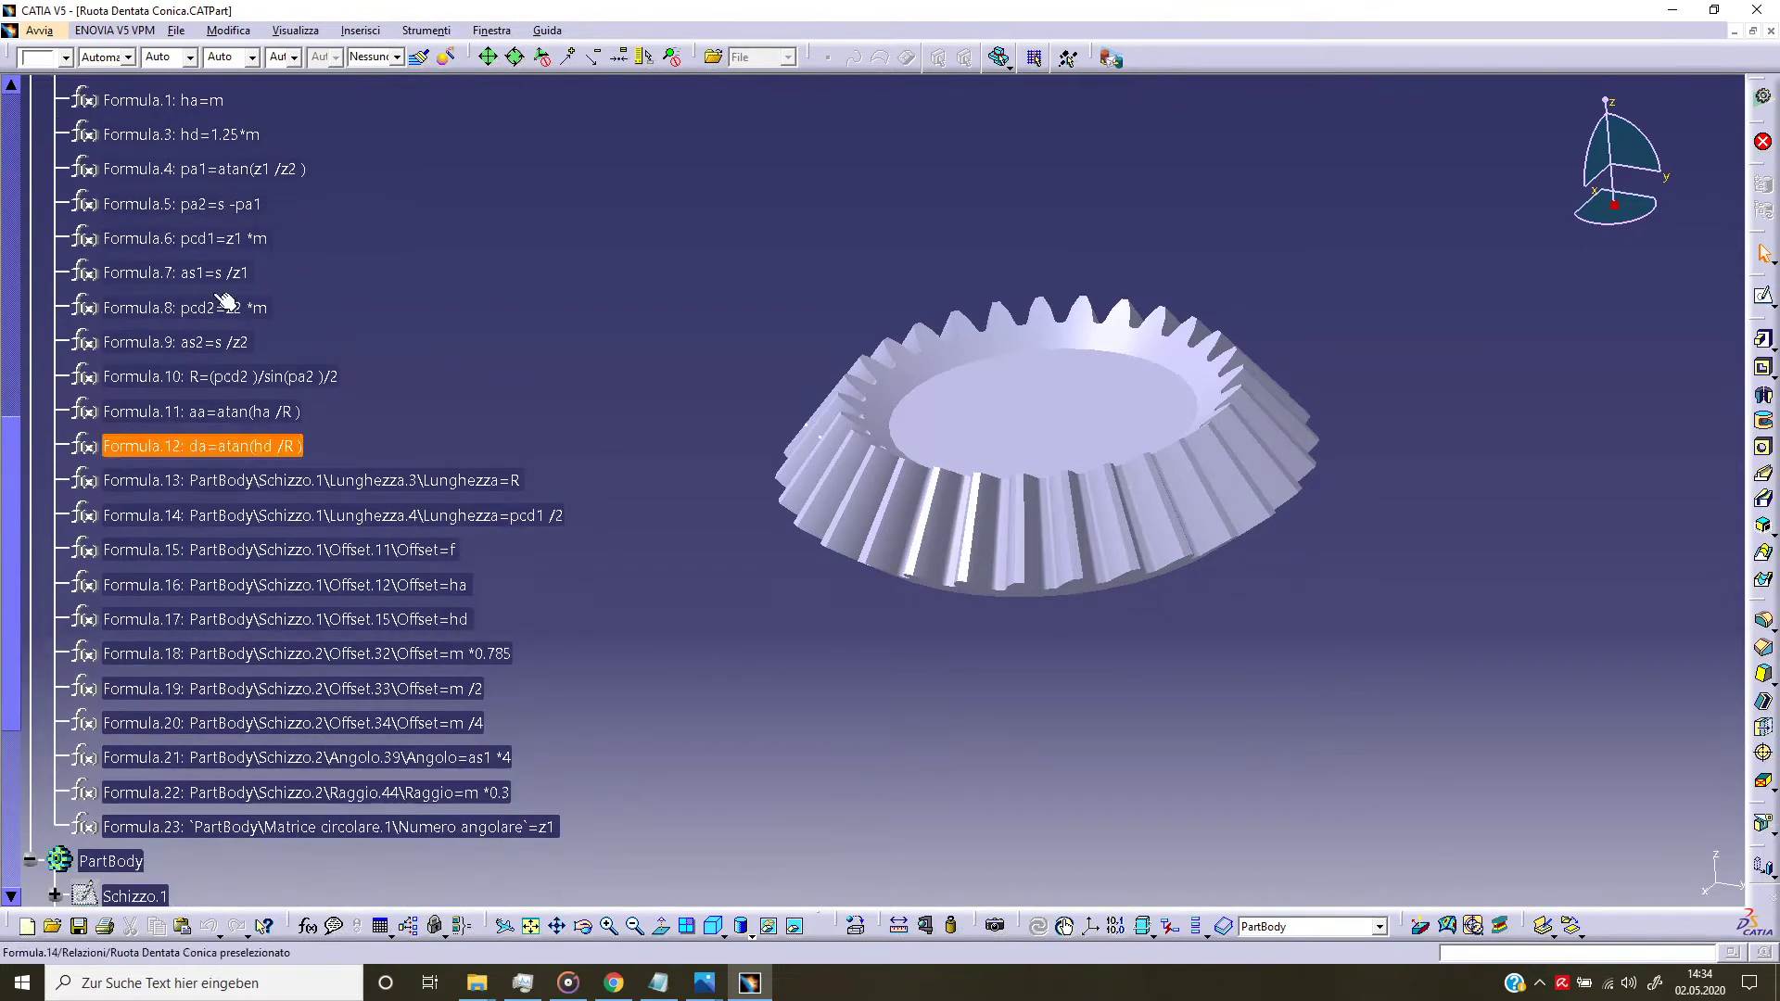
{"action": "scroll", "coordinate": [319, 374], "scroll_direction": "up", "scroll_amount": 2}
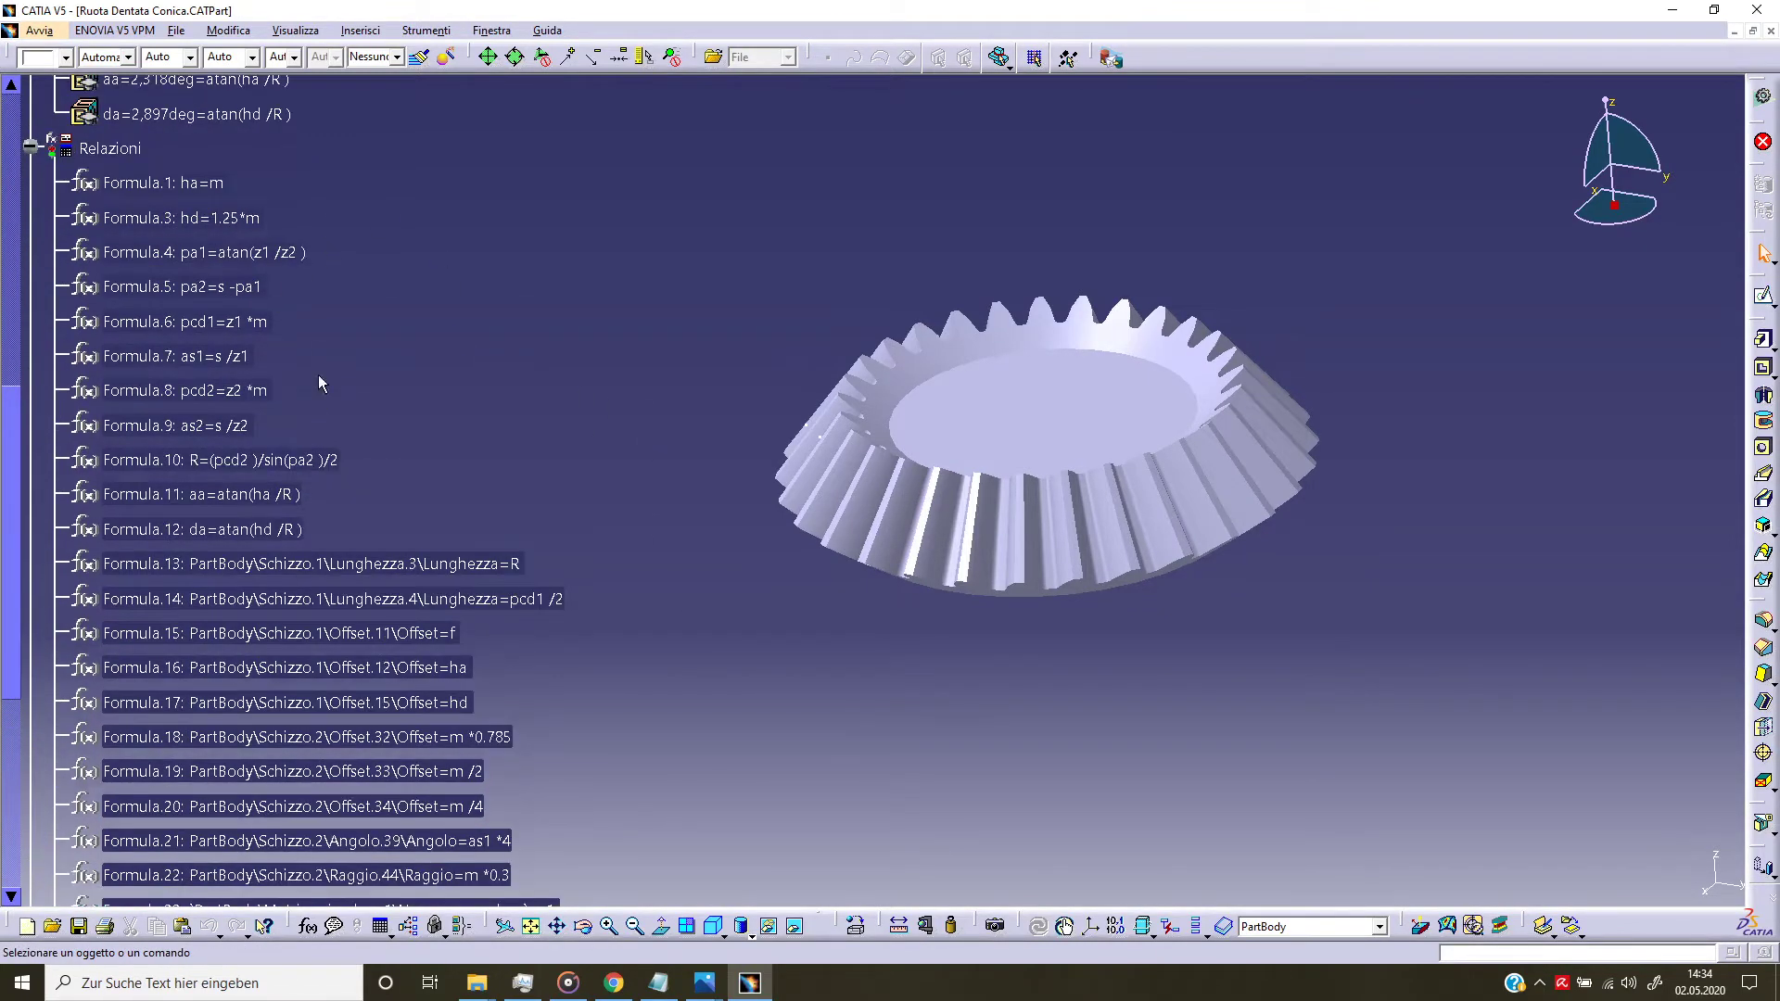
{"action": "scroll", "coordinate": [354, 430], "scroll_direction": "up", "scroll_amount": 1}
{"action": "scroll", "coordinate": [332, 439], "scroll_direction": "up", "scroll_amount": 4}
{"action": "scroll", "coordinate": [277, 335], "scroll_direction": "up", "scroll_amount": 2}
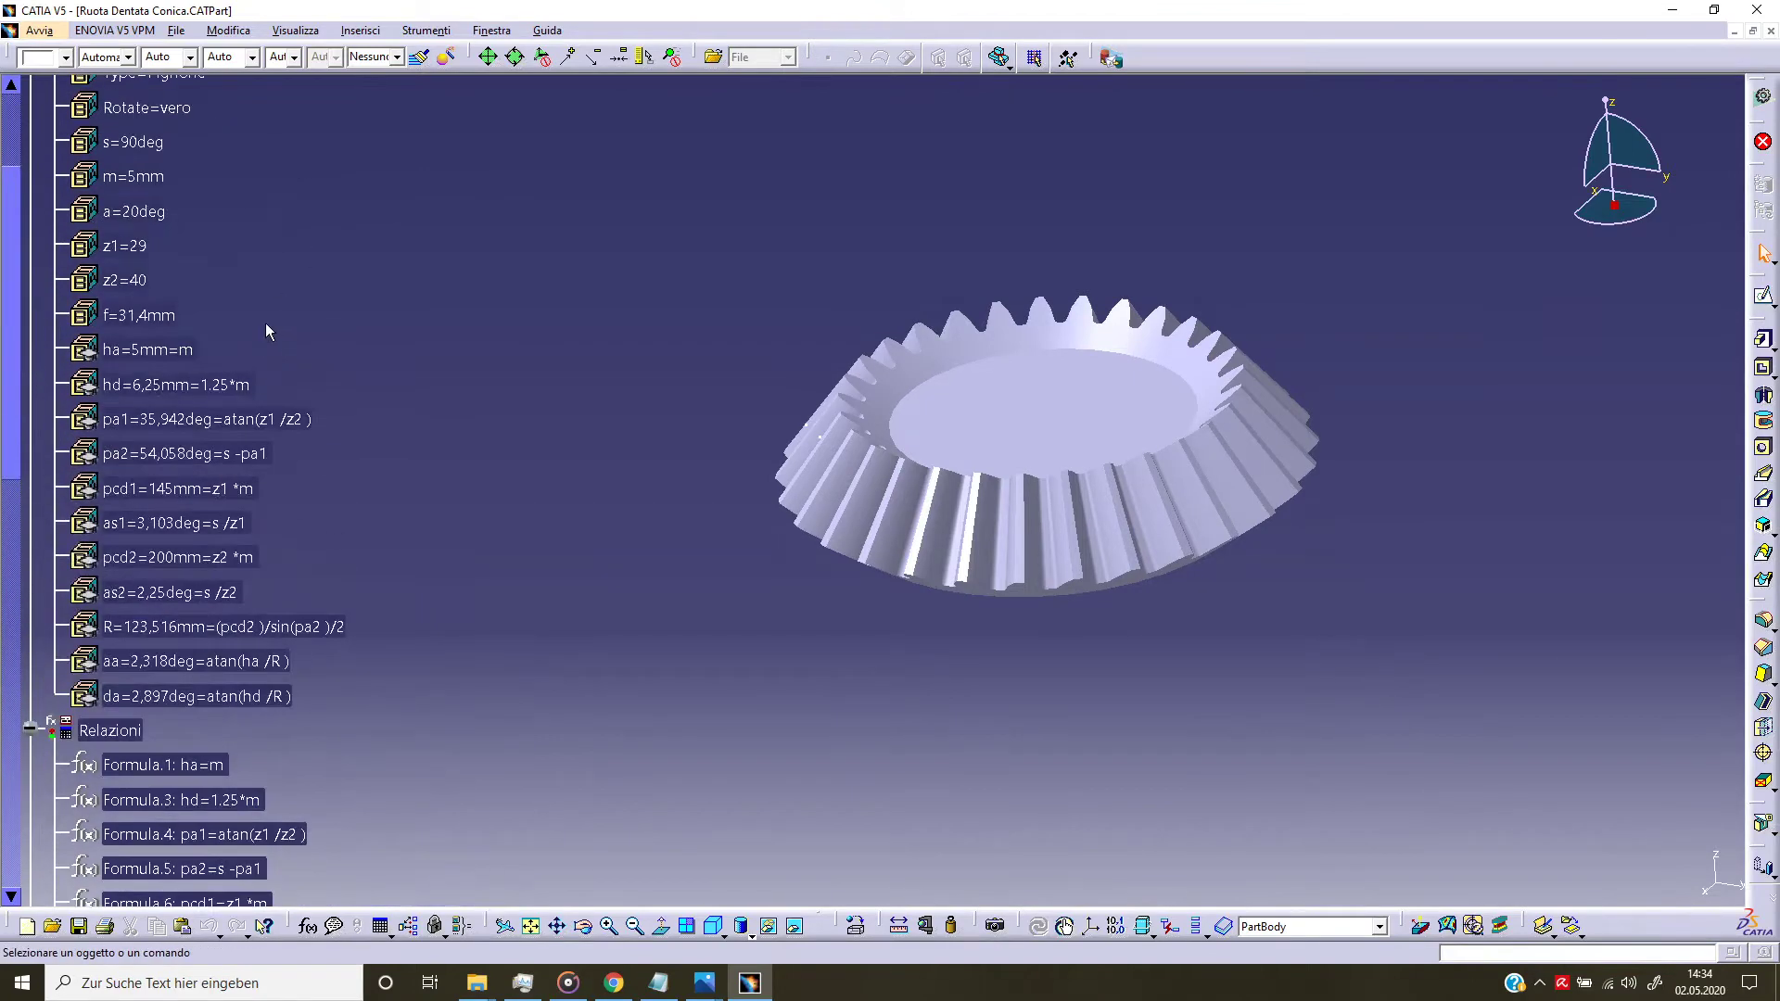
{"action": "scroll", "coordinate": [286, 299], "scroll_direction": "up", "scroll_amount": 1}
{"action": "scroll", "coordinate": [320, 334], "scroll_direction": "down", "scroll_amount": 3}
{"action": "scroll", "coordinate": [306, 392], "scroll_direction": "down", "scroll_amount": 3}
{"action": "scroll", "coordinate": [306, 417], "scroll_direction": "down", "scroll_amount": 2}
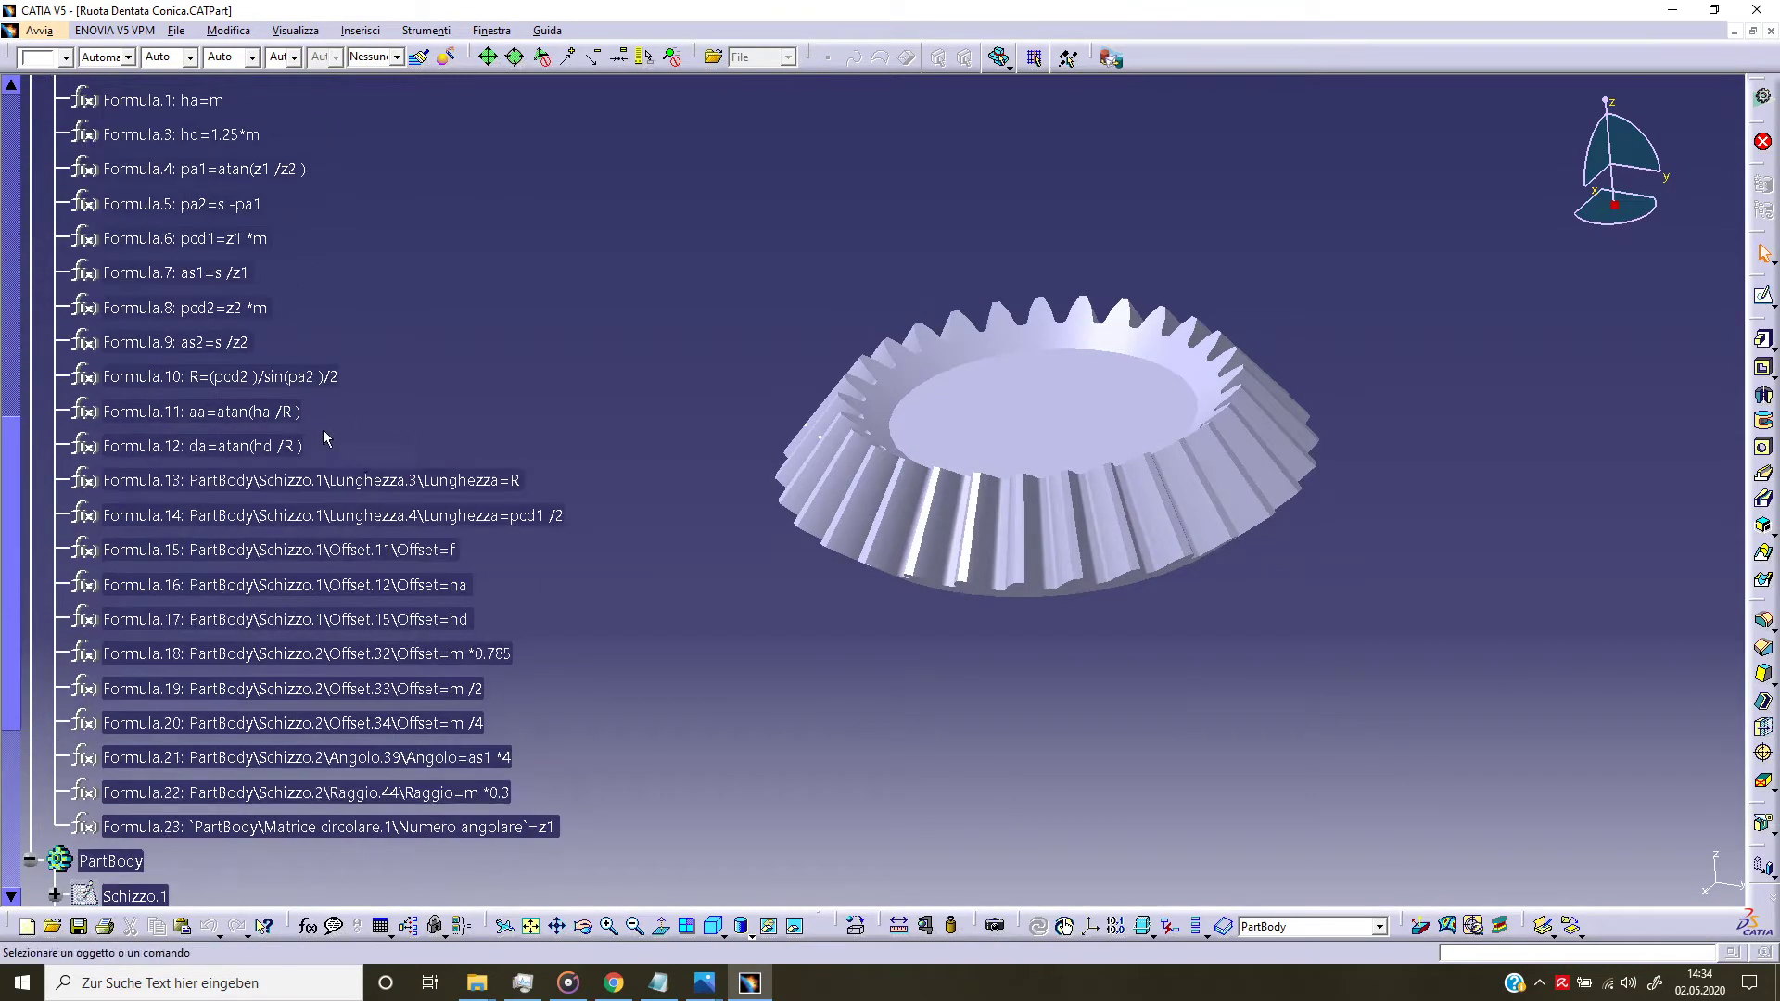
{"action": "scroll", "coordinate": [445, 510], "scroll_direction": "down", "scroll_amount": 1}
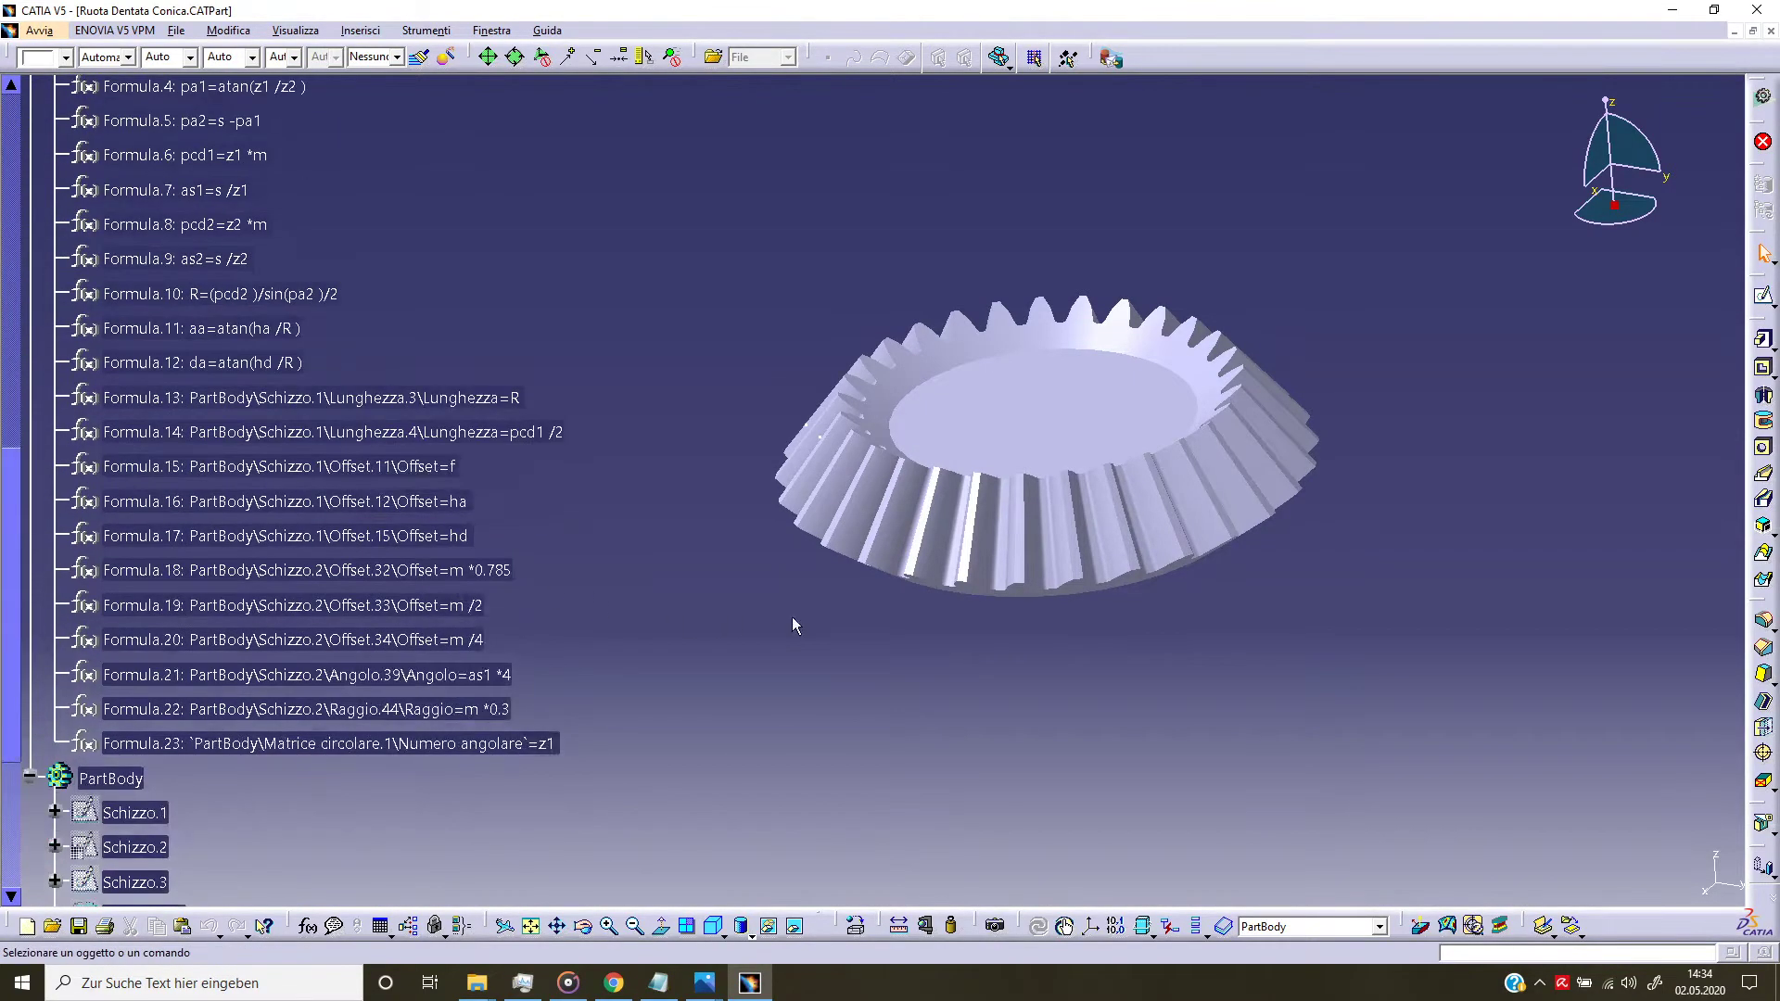
Step: Set Ruota Dentata Conica aside and scroll down RoueConiqueDentDroite's formula tree
{"action": "left_click", "coordinate": [1733, 32]}
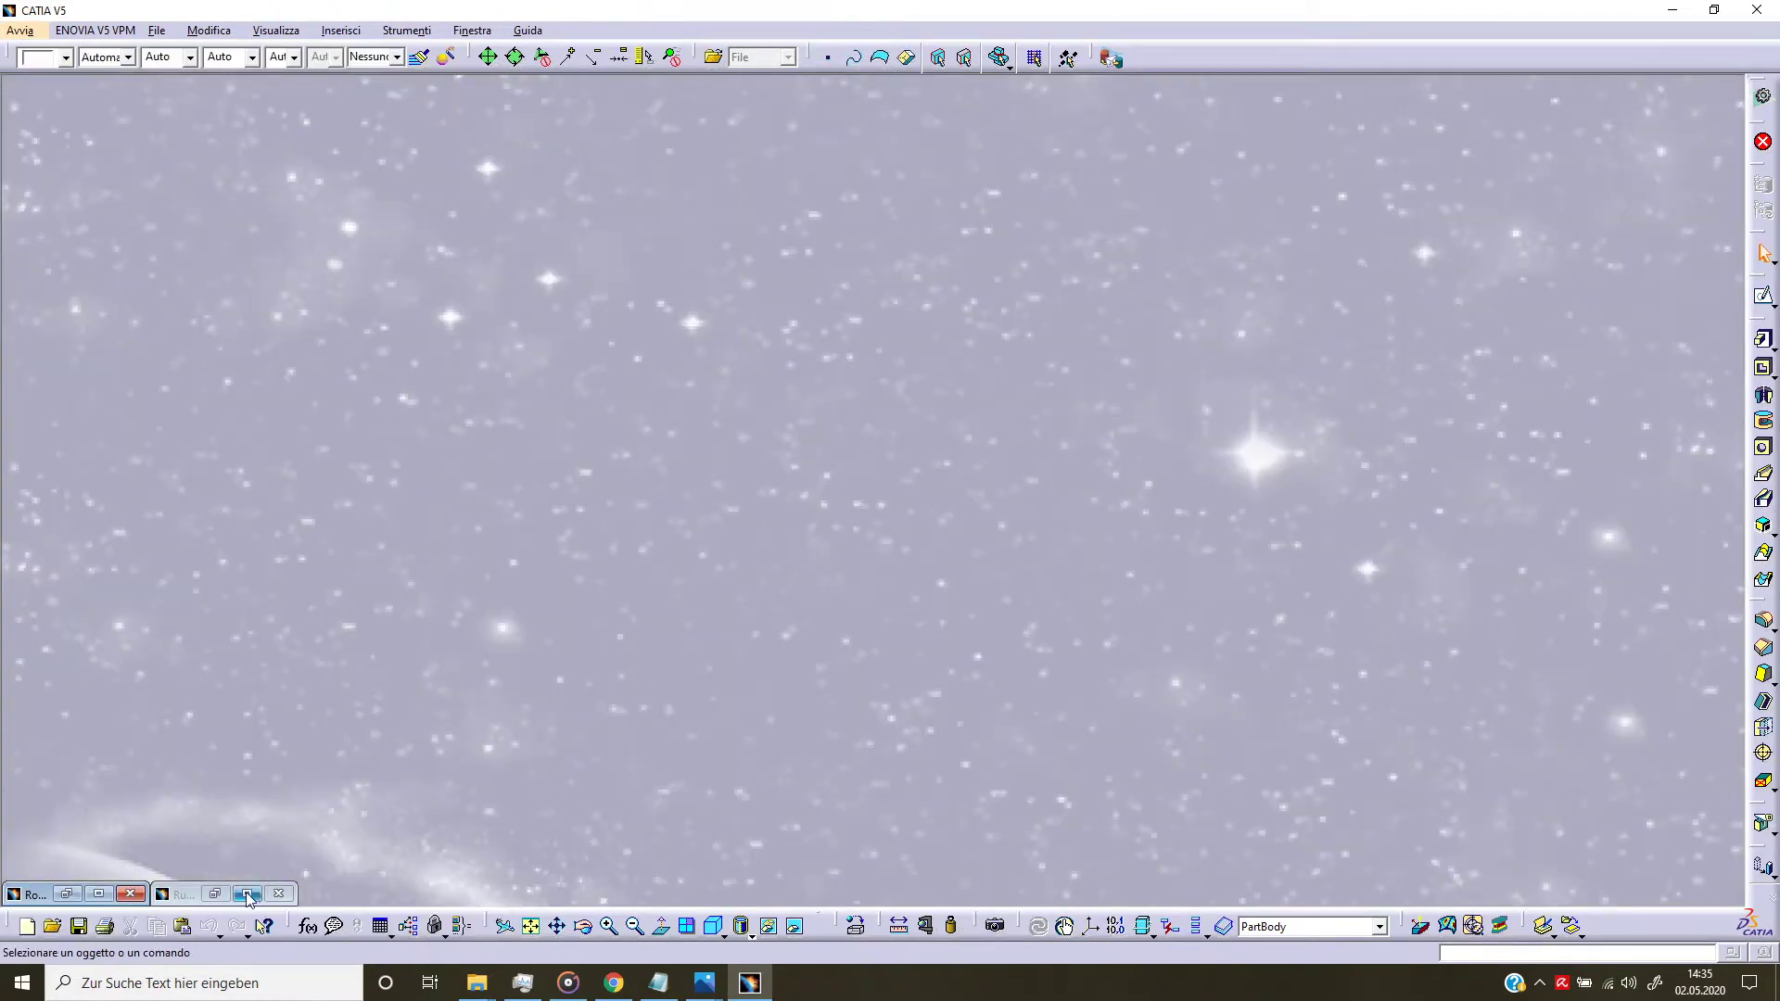
{"action": "left_click", "coordinate": [99, 894]}
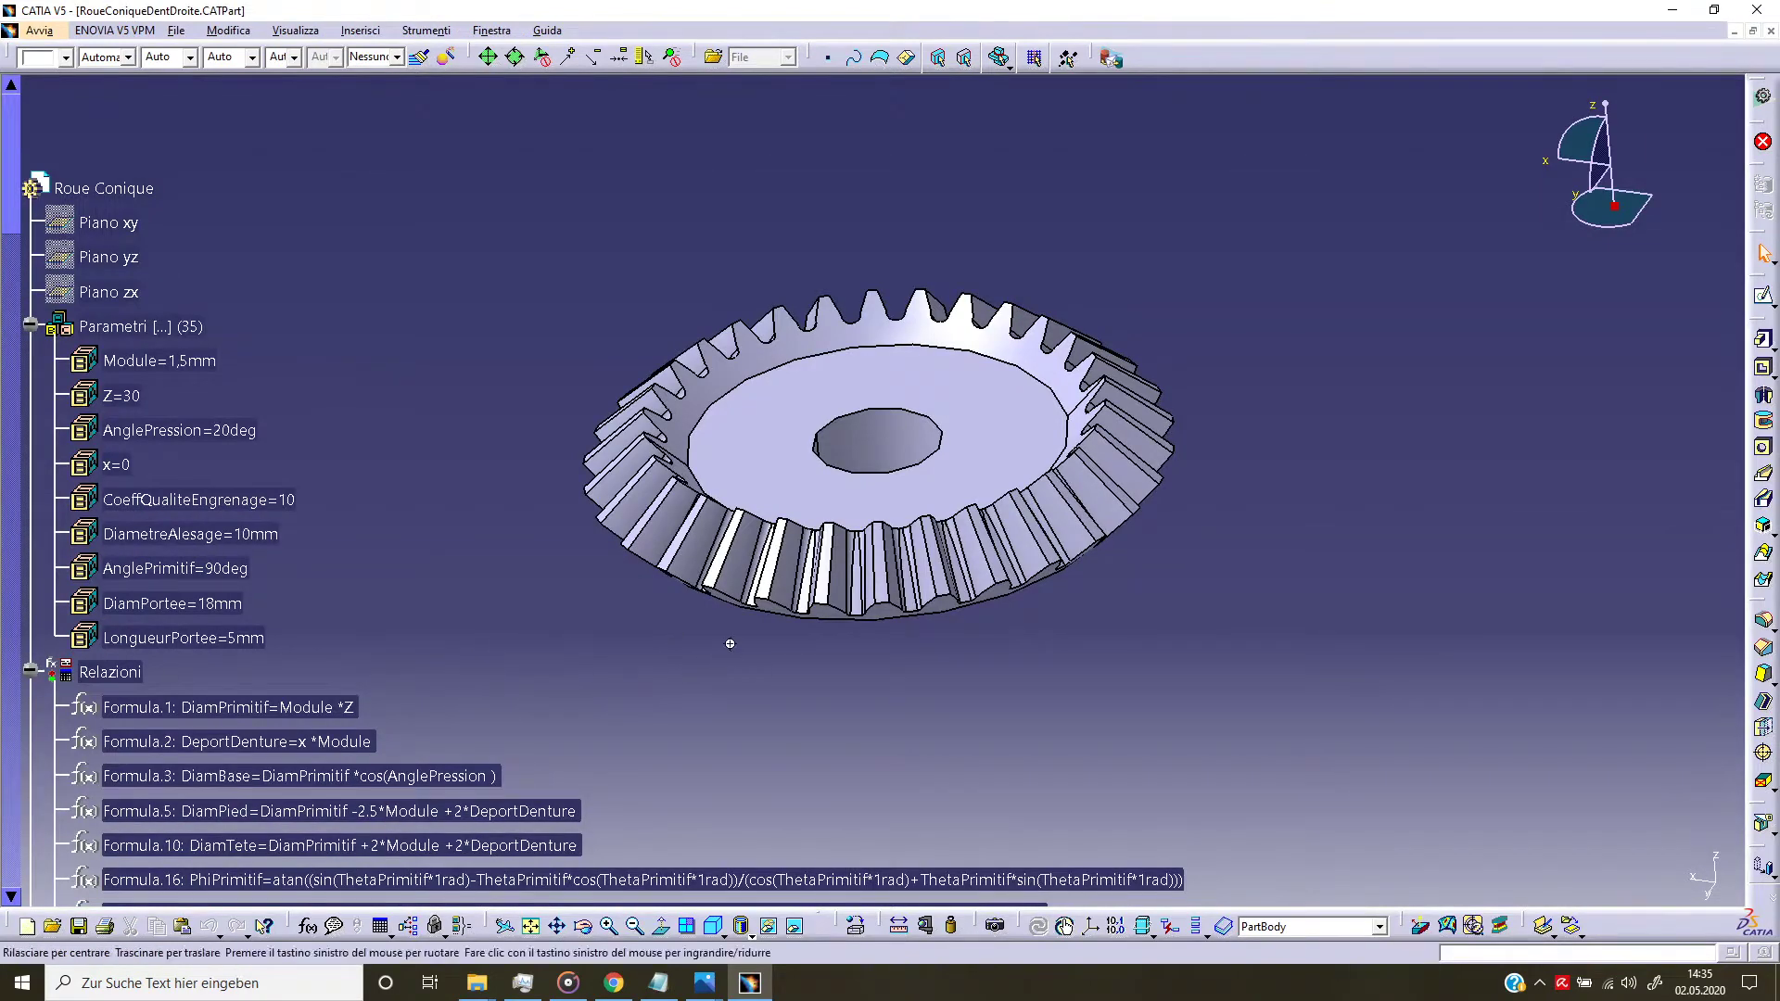
{"action": "middle_click_drag", "start_coordinate": [728, 636], "coordinate": [898, 513]}
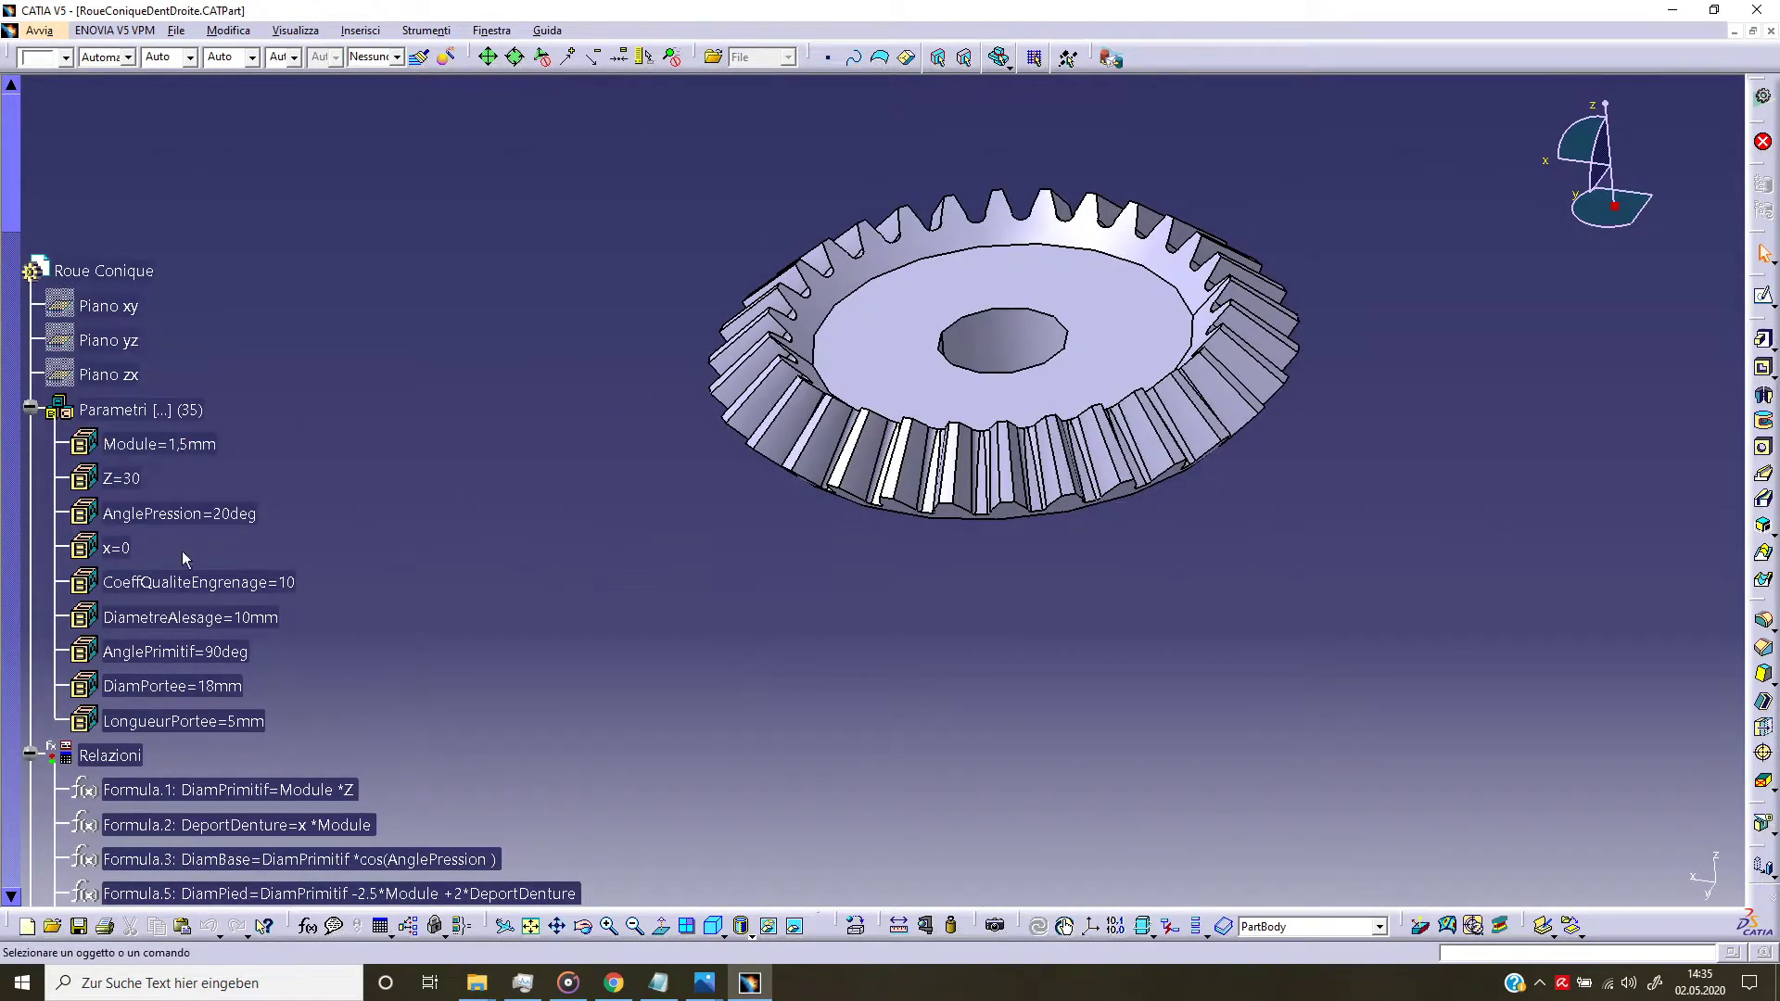
{"action": "scroll", "coordinate": [223, 677], "scroll_direction": "down", "scroll_amount": 1}
{"action": "scroll", "coordinate": [211, 680], "scroll_direction": "down", "scroll_amount": 2}
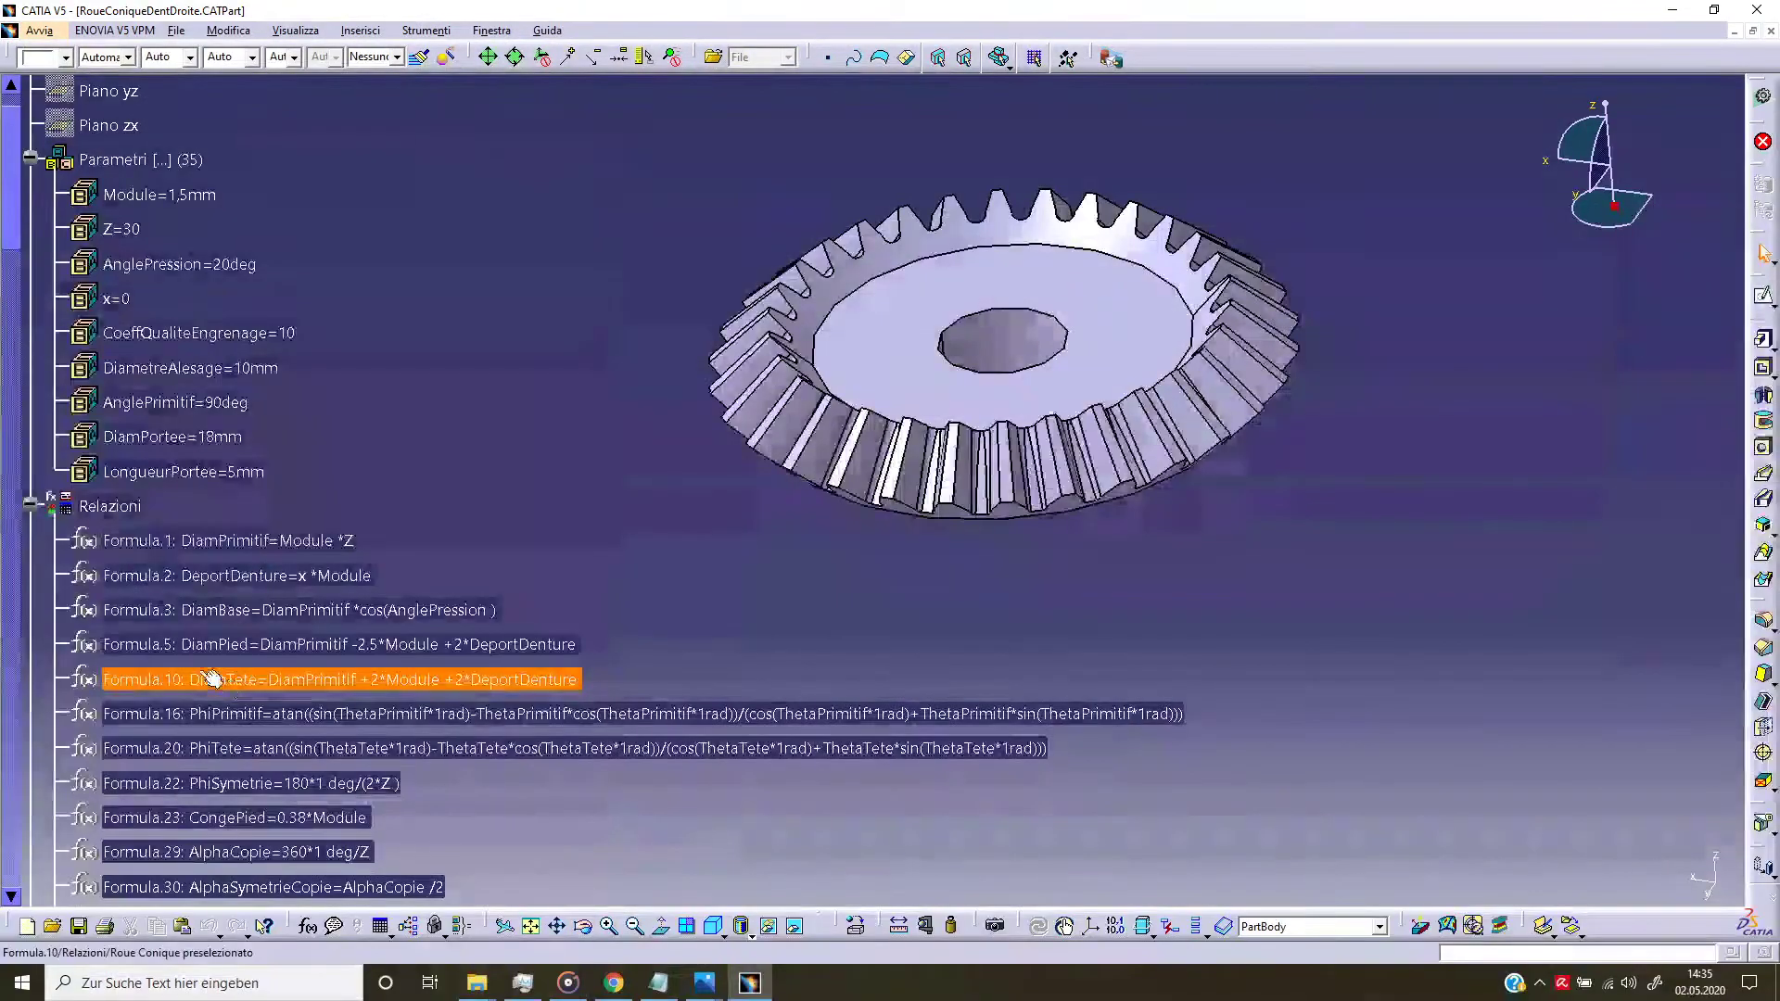
{"action": "scroll", "coordinate": [212, 680], "scroll_direction": "down", "scroll_amount": 2}
{"action": "scroll", "coordinate": [209, 559], "scroll_direction": "down", "scroll_amount": 3}
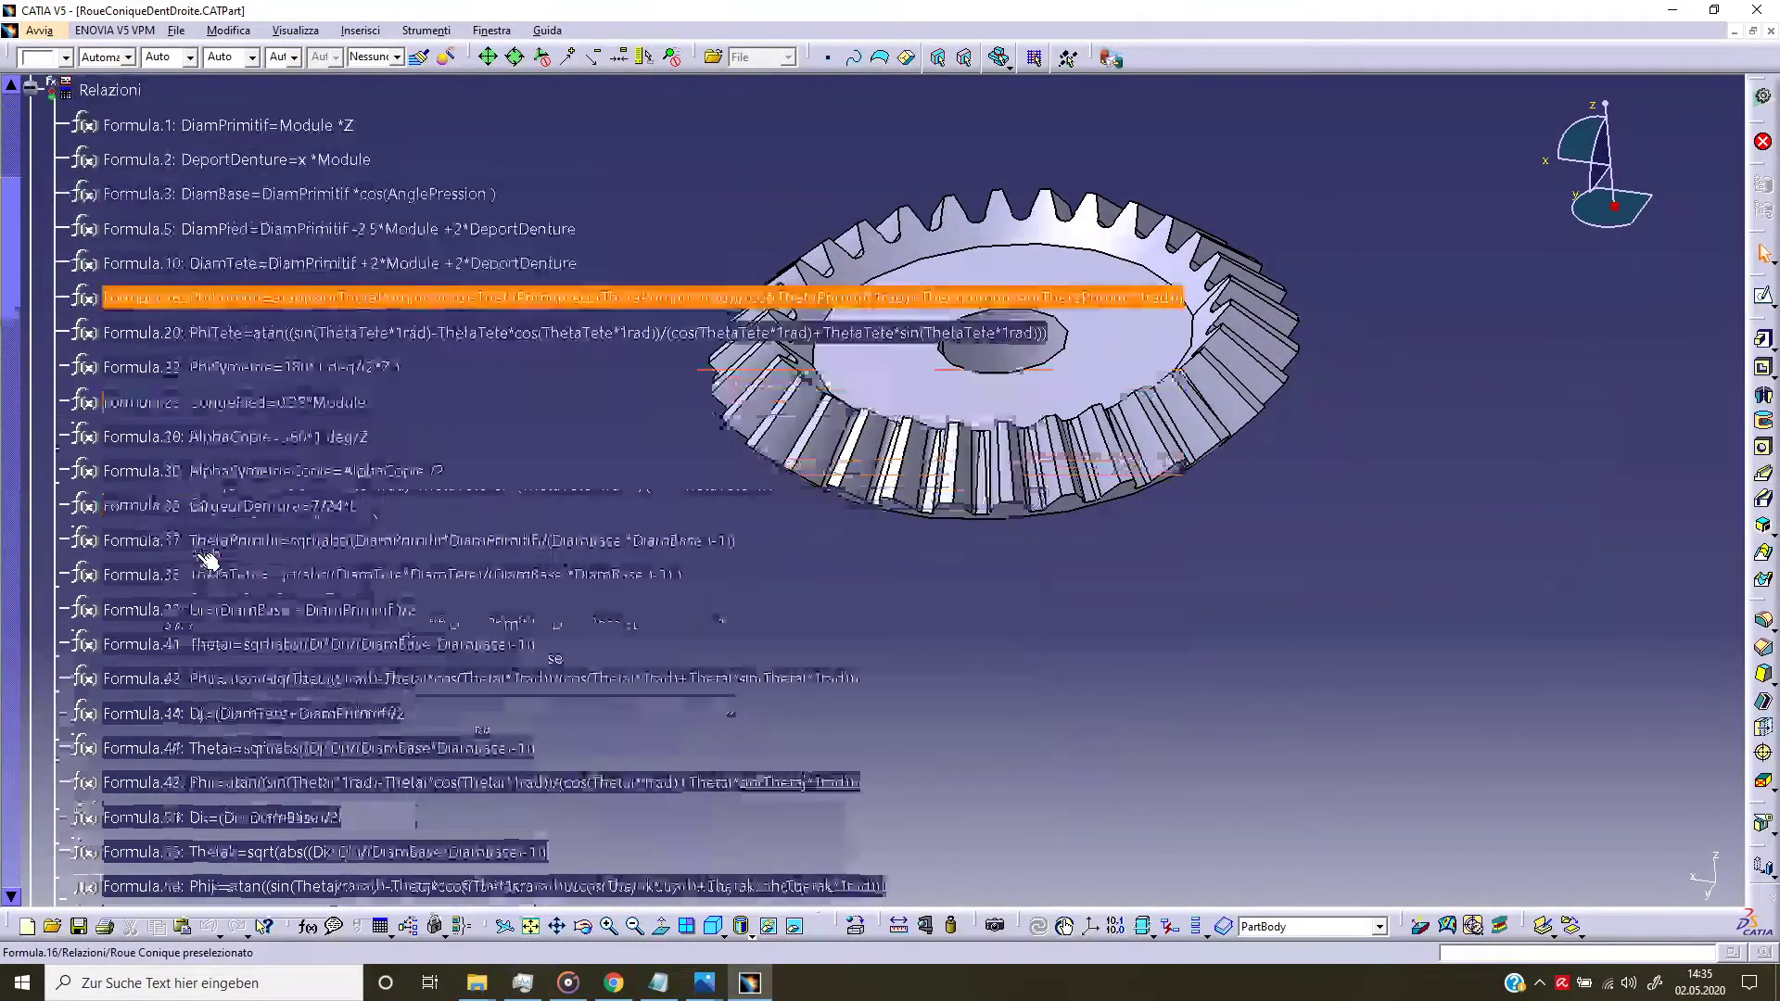
{"action": "scroll", "coordinate": [209, 559], "scroll_direction": "down", "scroll_amount": 3}
{"action": "scroll", "coordinate": [210, 566], "scroll_direction": "down", "scroll_amount": 3}
{"action": "scroll", "coordinate": [210, 573], "scroll_direction": "down", "scroll_amount": 3}
{"action": "scroll", "coordinate": [213, 583], "scroll_direction": "down", "scroll_amount": 3}
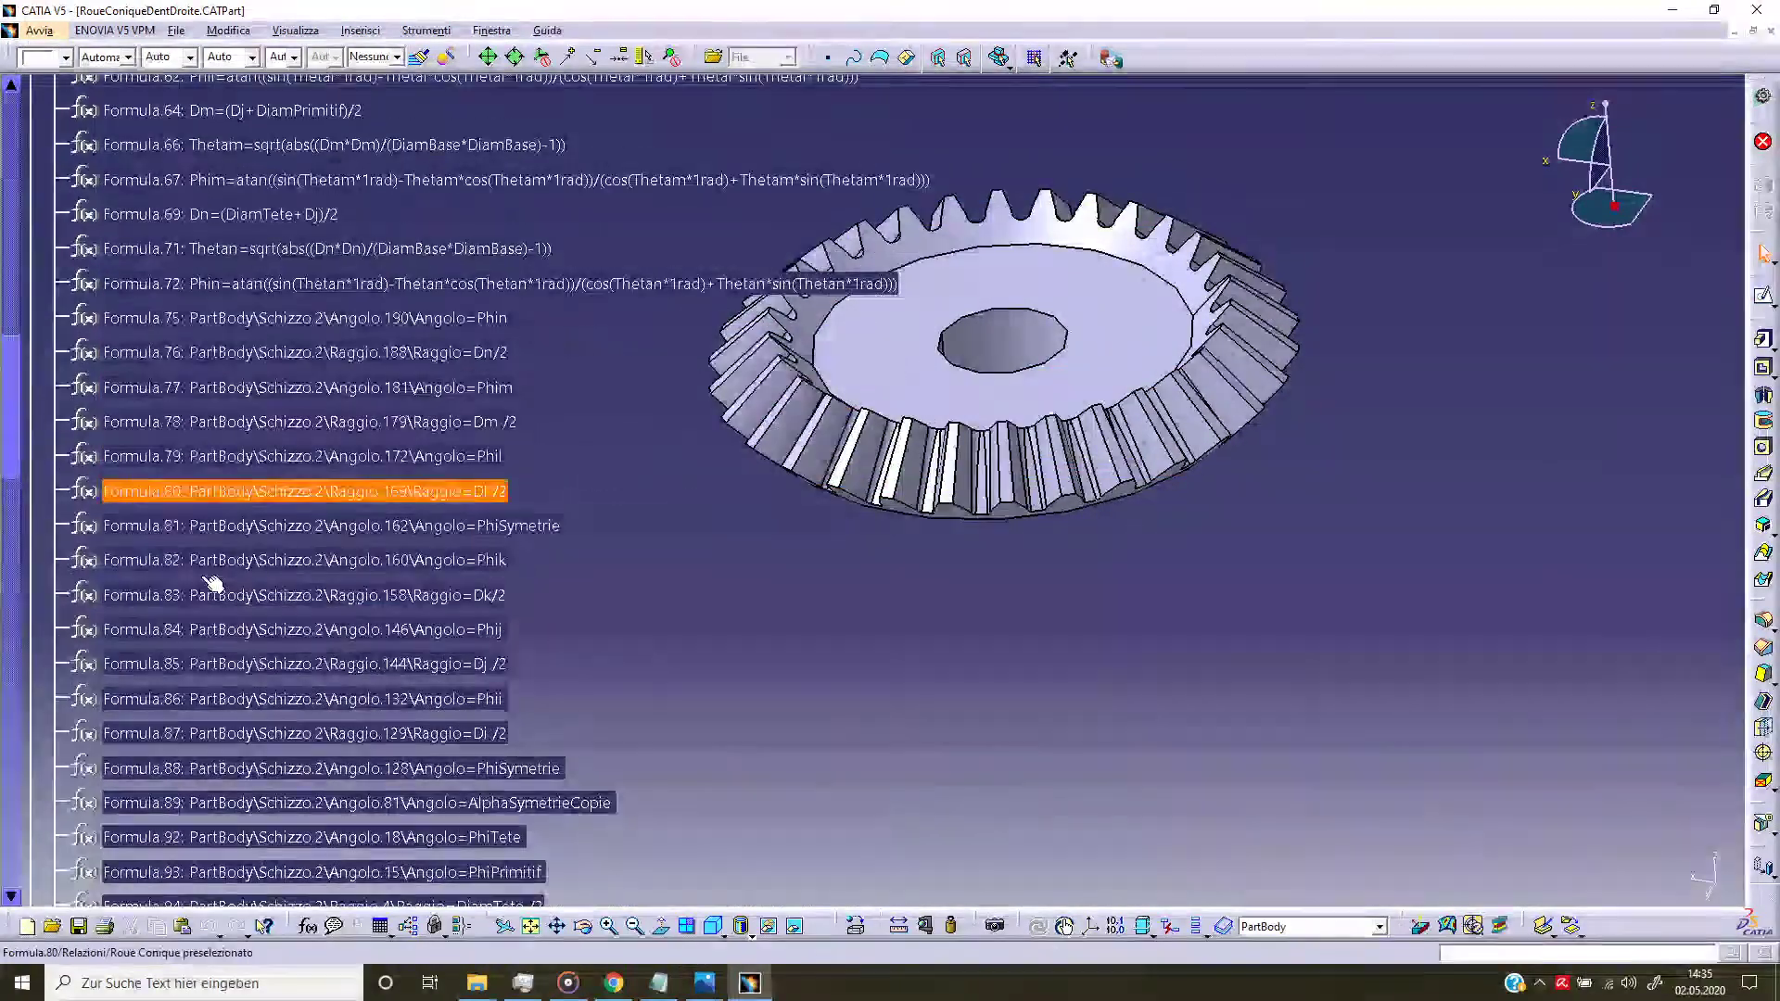
{"action": "scroll", "coordinate": [212, 583], "scroll_direction": "down", "scroll_amount": 3}
{"action": "scroll", "coordinate": [212, 582], "scroll_direction": "down", "scroll_amount": 3}
{"action": "scroll", "coordinate": [212, 583], "scroll_direction": "down", "scroll_amount": 3}
{"action": "scroll", "coordinate": [212, 583], "scroll_direction": "down", "scroll_amount": 3}
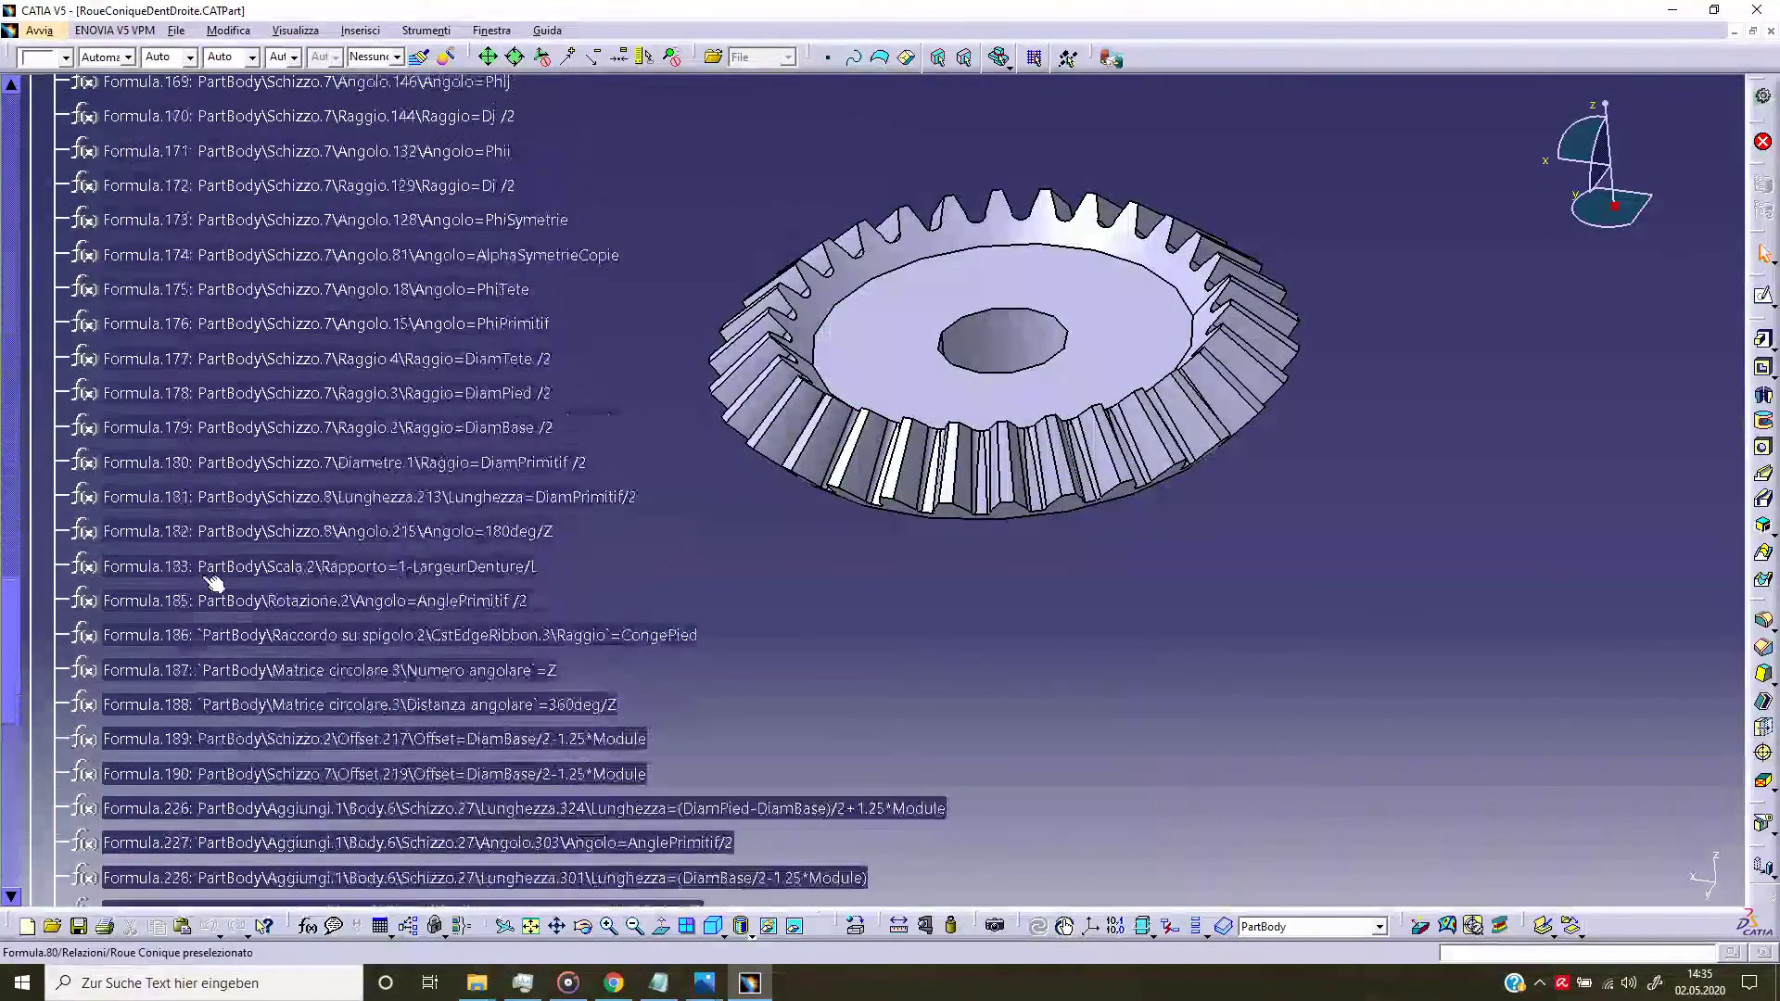
{"action": "scroll", "coordinate": [212, 583], "scroll_direction": "down", "scroll_amount": 3}
{"action": "scroll", "coordinate": [212, 583], "scroll_direction": "down", "scroll_amount": 3}
{"action": "scroll", "coordinate": [212, 583], "scroll_direction": "down", "scroll_amount": 3}
{"action": "scroll", "coordinate": [213, 583], "scroll_direction": "down", "scroll_amount": 3}
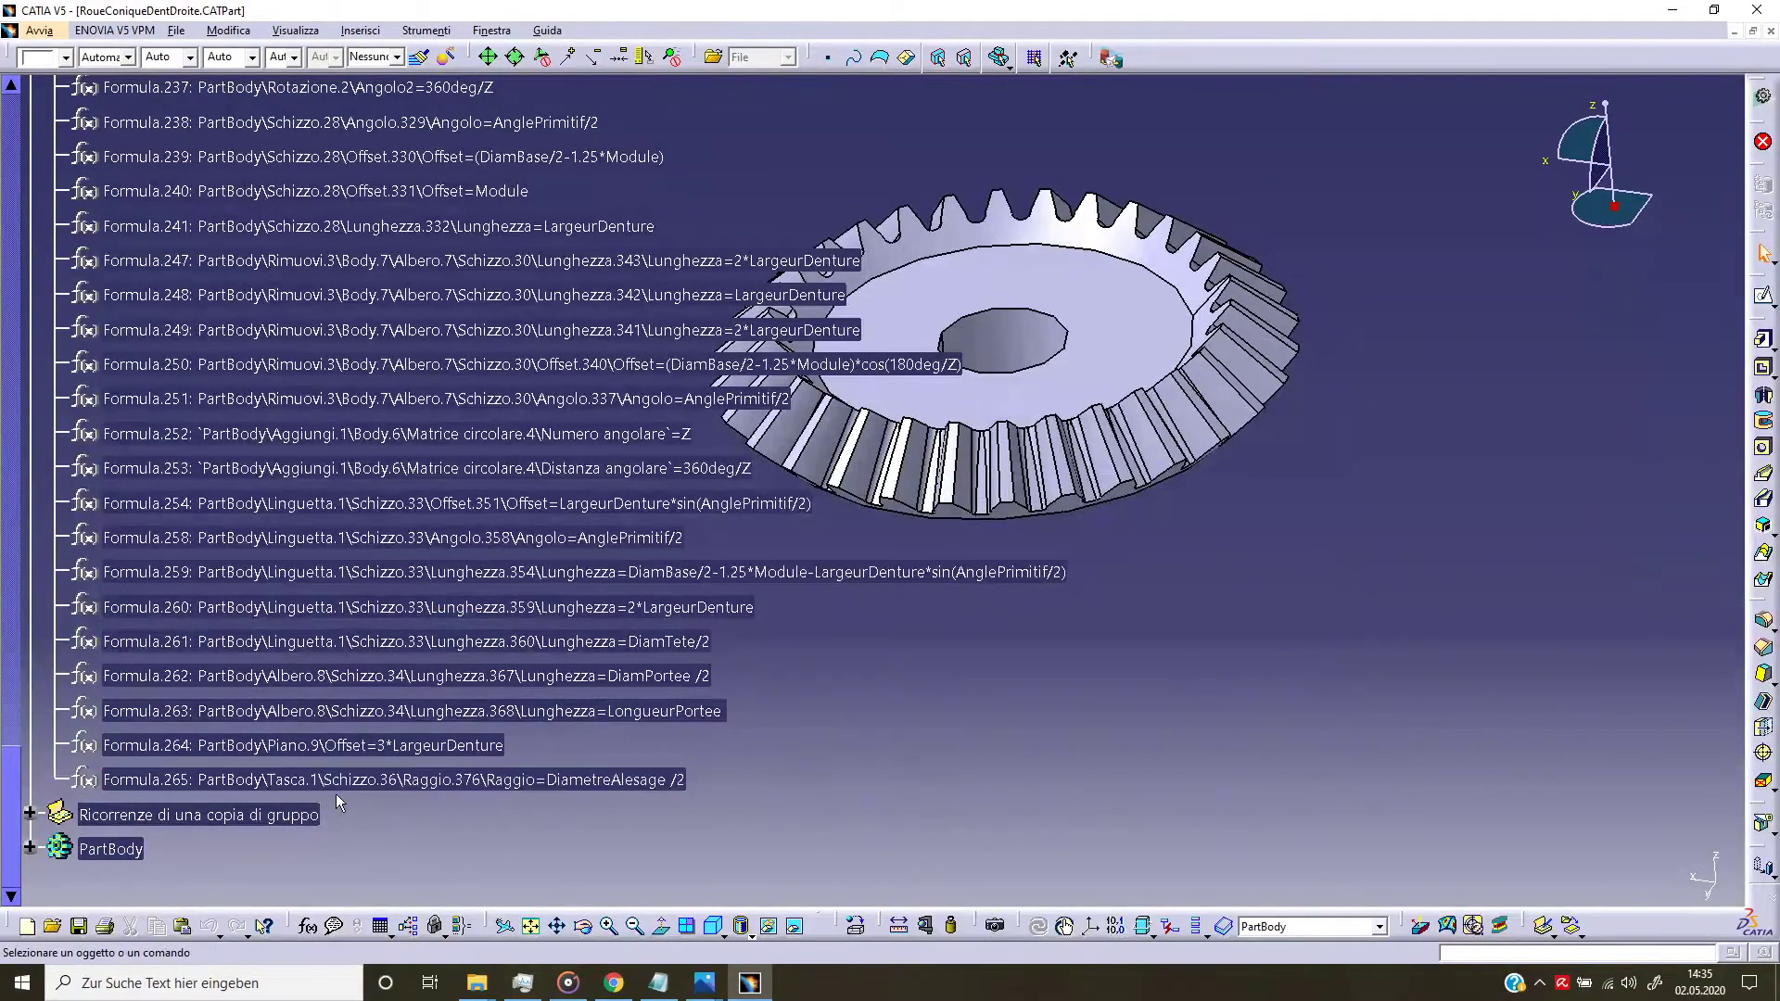
Step: Scroll back up RoueConiqueDentDroite's tree and orbit to view the gear's top face and bore
{"action": "scroll", "coordinate": [1185, 670], "scroll_direction": "up", "scroll_amount": 5}
{"action": "scroll", "coordinate": [1141, 681], "scroll_direction": "up", "scroll_amount": 5}
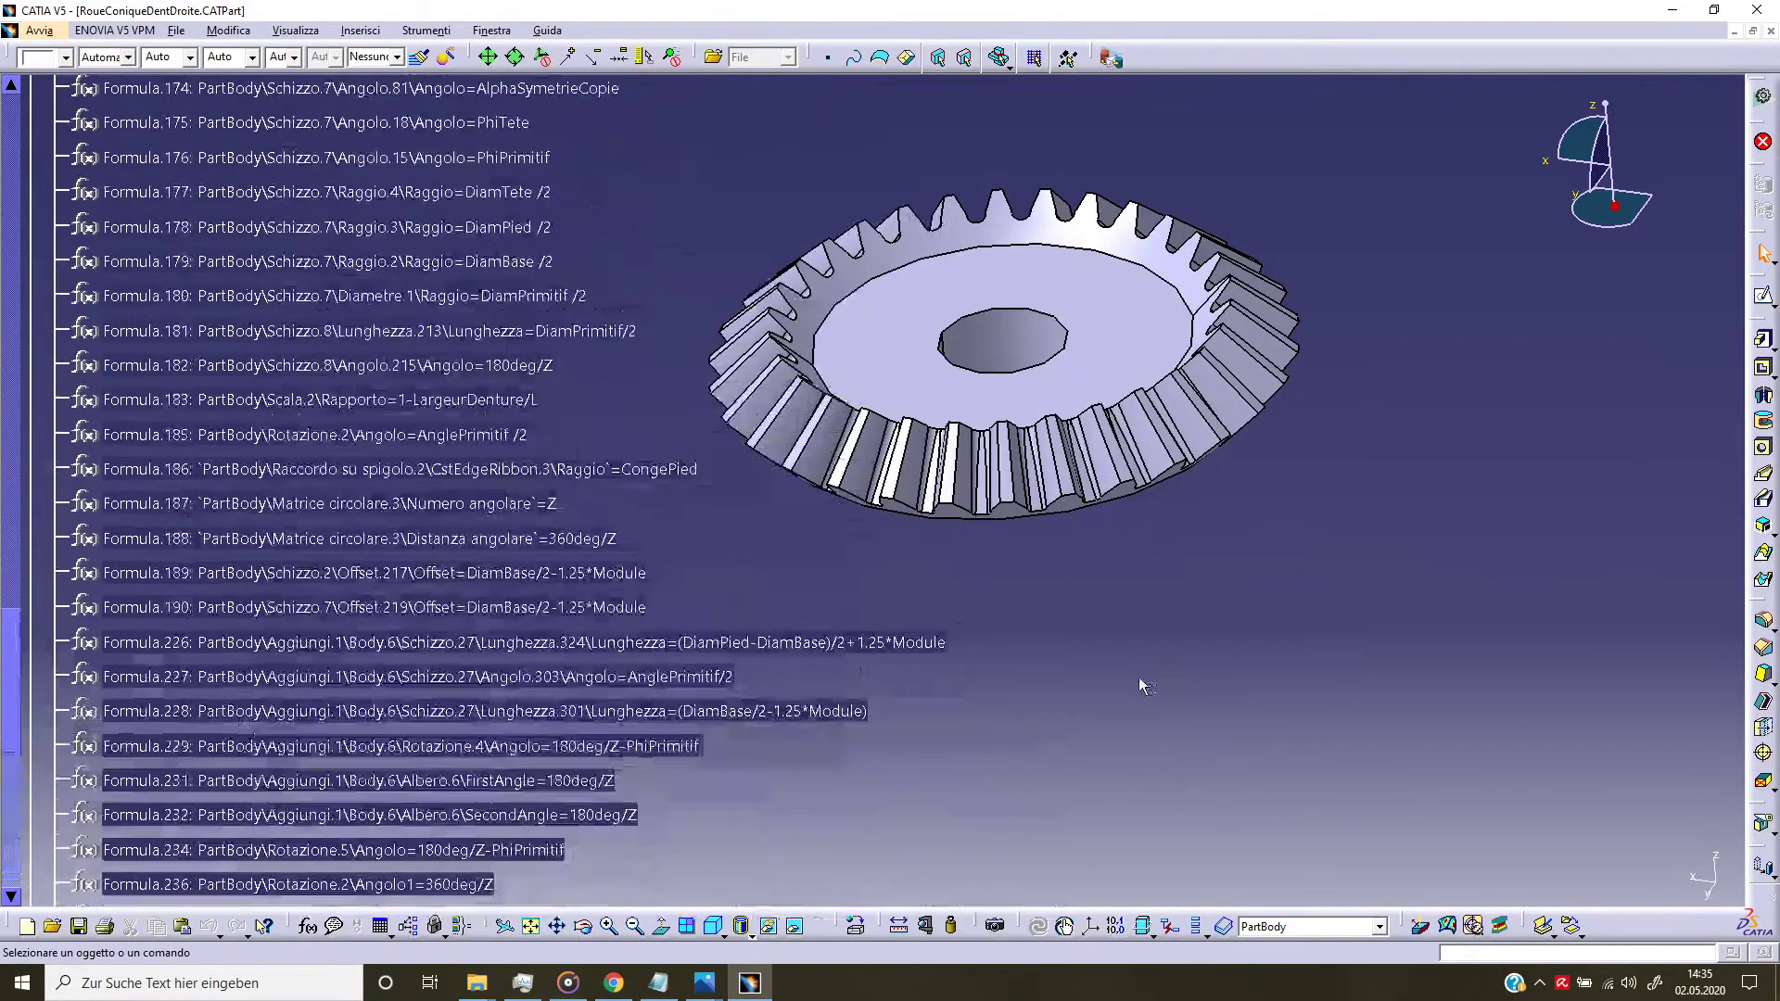
{"action": "scroll", "coordinate": [1139, 677], "scroll_direction": "up", "scroll_amount": 5}
{"action": "scroll", "coordinate": [1115, 677], "scroll_direction": "up", "scroll_amount": 5}
{"action": "scroll", "coordinate": [1098, 676], "scroll_direction": "up", "scroll_amount": 5}
{"action": "scroll", "coordinate": [1070, 677], "scroll_direction": "up", "scroll_amount": 5}
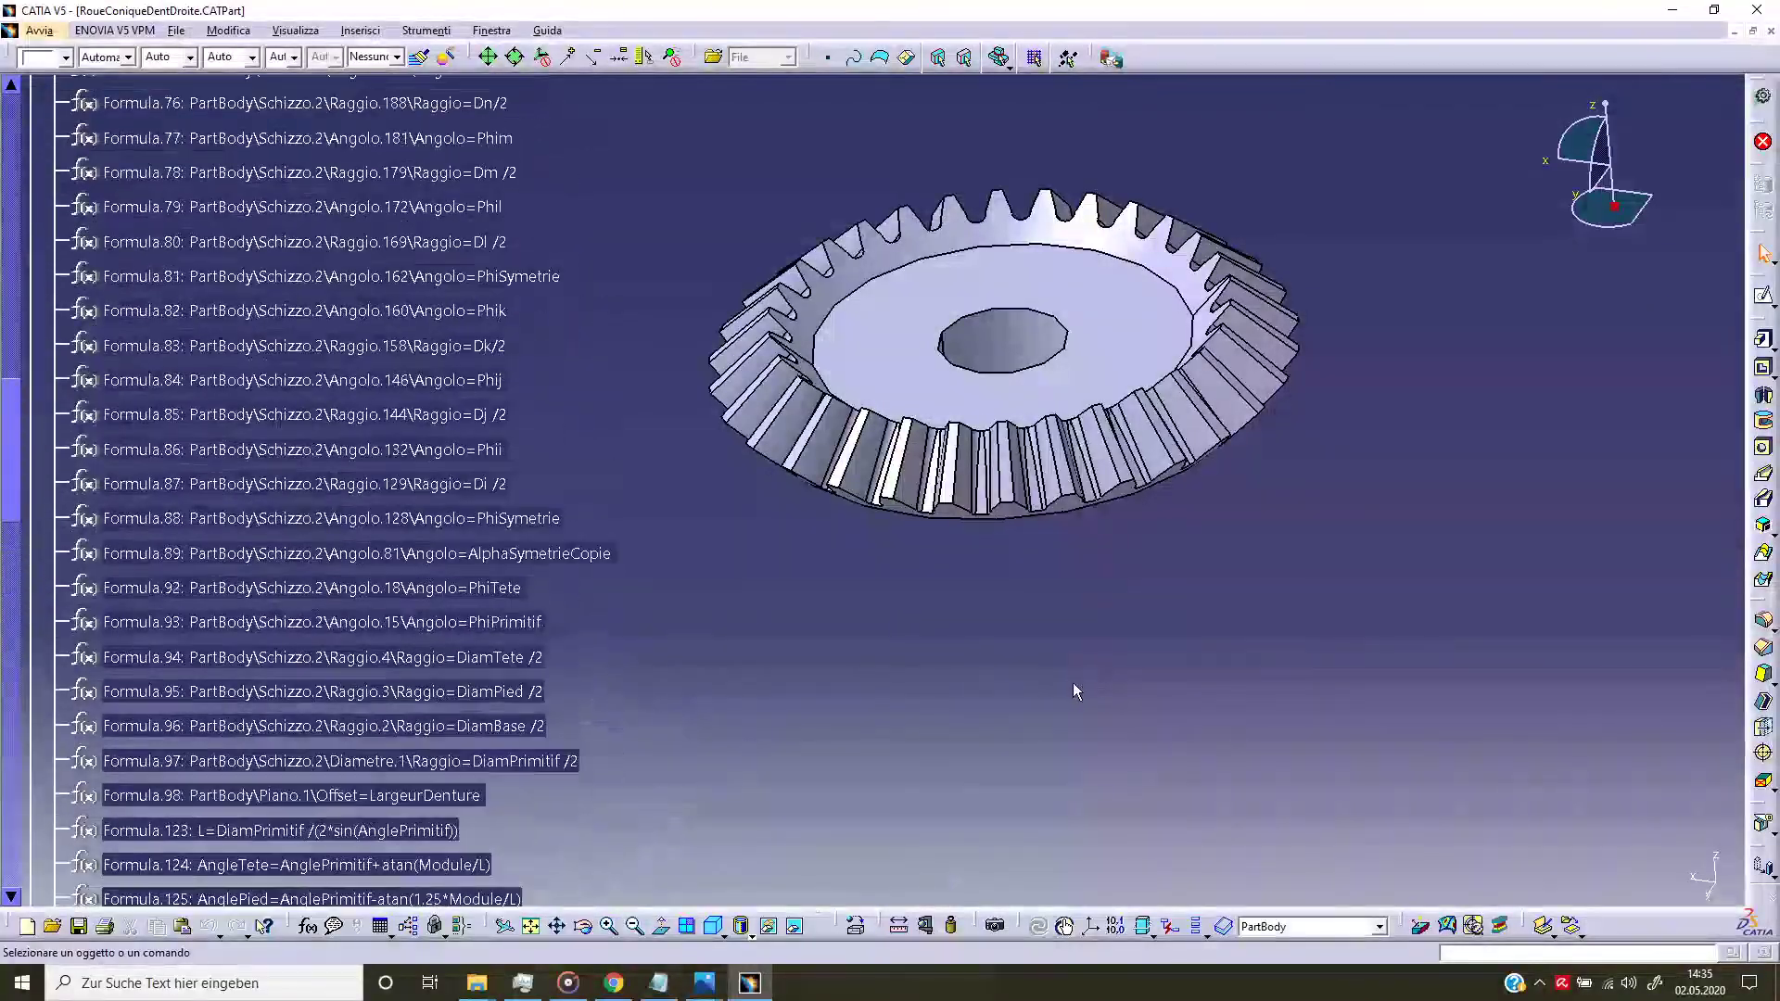
{"action": "scroll", "coordinate": [1070, 690], "scroll_direction": "up", "scroll_amount": 5}
{"action": "scroll", "coordinate": [1083, 649], "scroll_direction": "up", "scroll_amount": 5}
{"action": "scroll", "coordinate": [1122, 650], "scroll_direction": "up", "scroll_amount": 5}
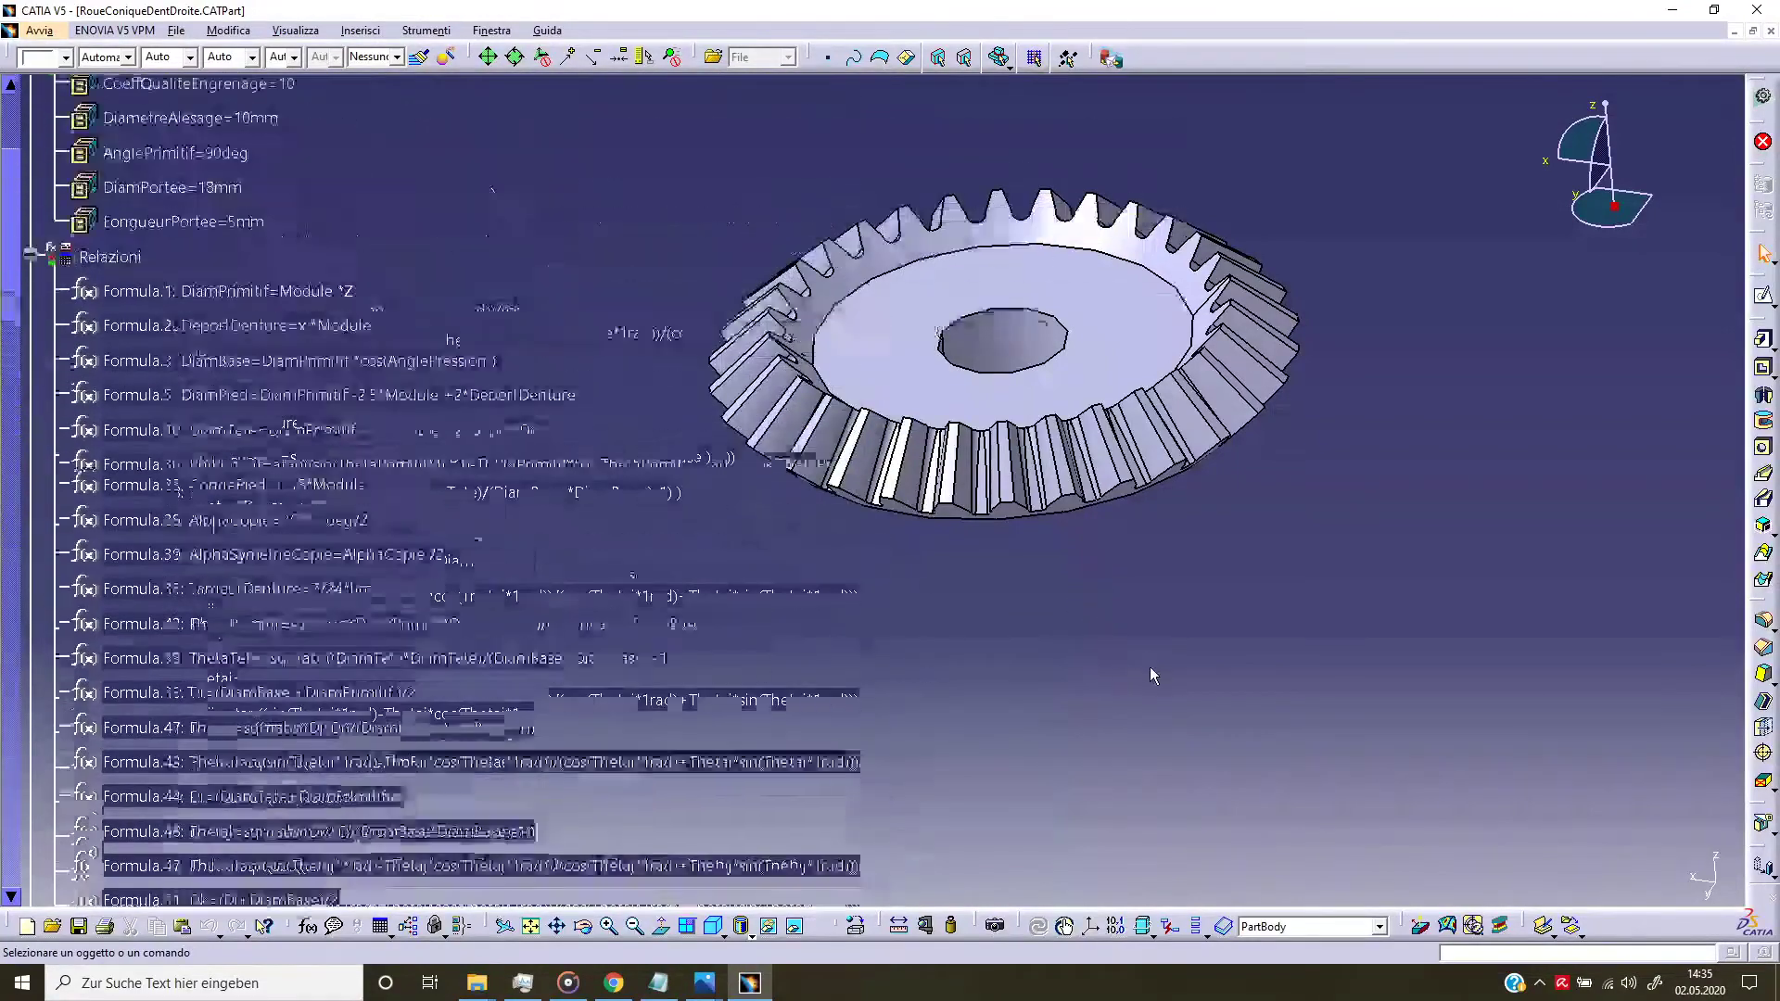
{"action": "scroll", "coordinate": [1132, 677], "scroll_direction": "up", "scroll_amount": 3}
{"action": "scroll", "coordinate": [1110, 687], "scroll_direction": "up", "scroll_amount": 3}
{"action": "mouse_move", "coordinate": [1087, 674]}
{"action": "middle_mouse_down"}
{"action": "mouse_move", "coordinate": [1043, 540]}
{"action": "mouse_move", "coordinate": [1044, 556]}
{"action": "middle_mouse_up"}
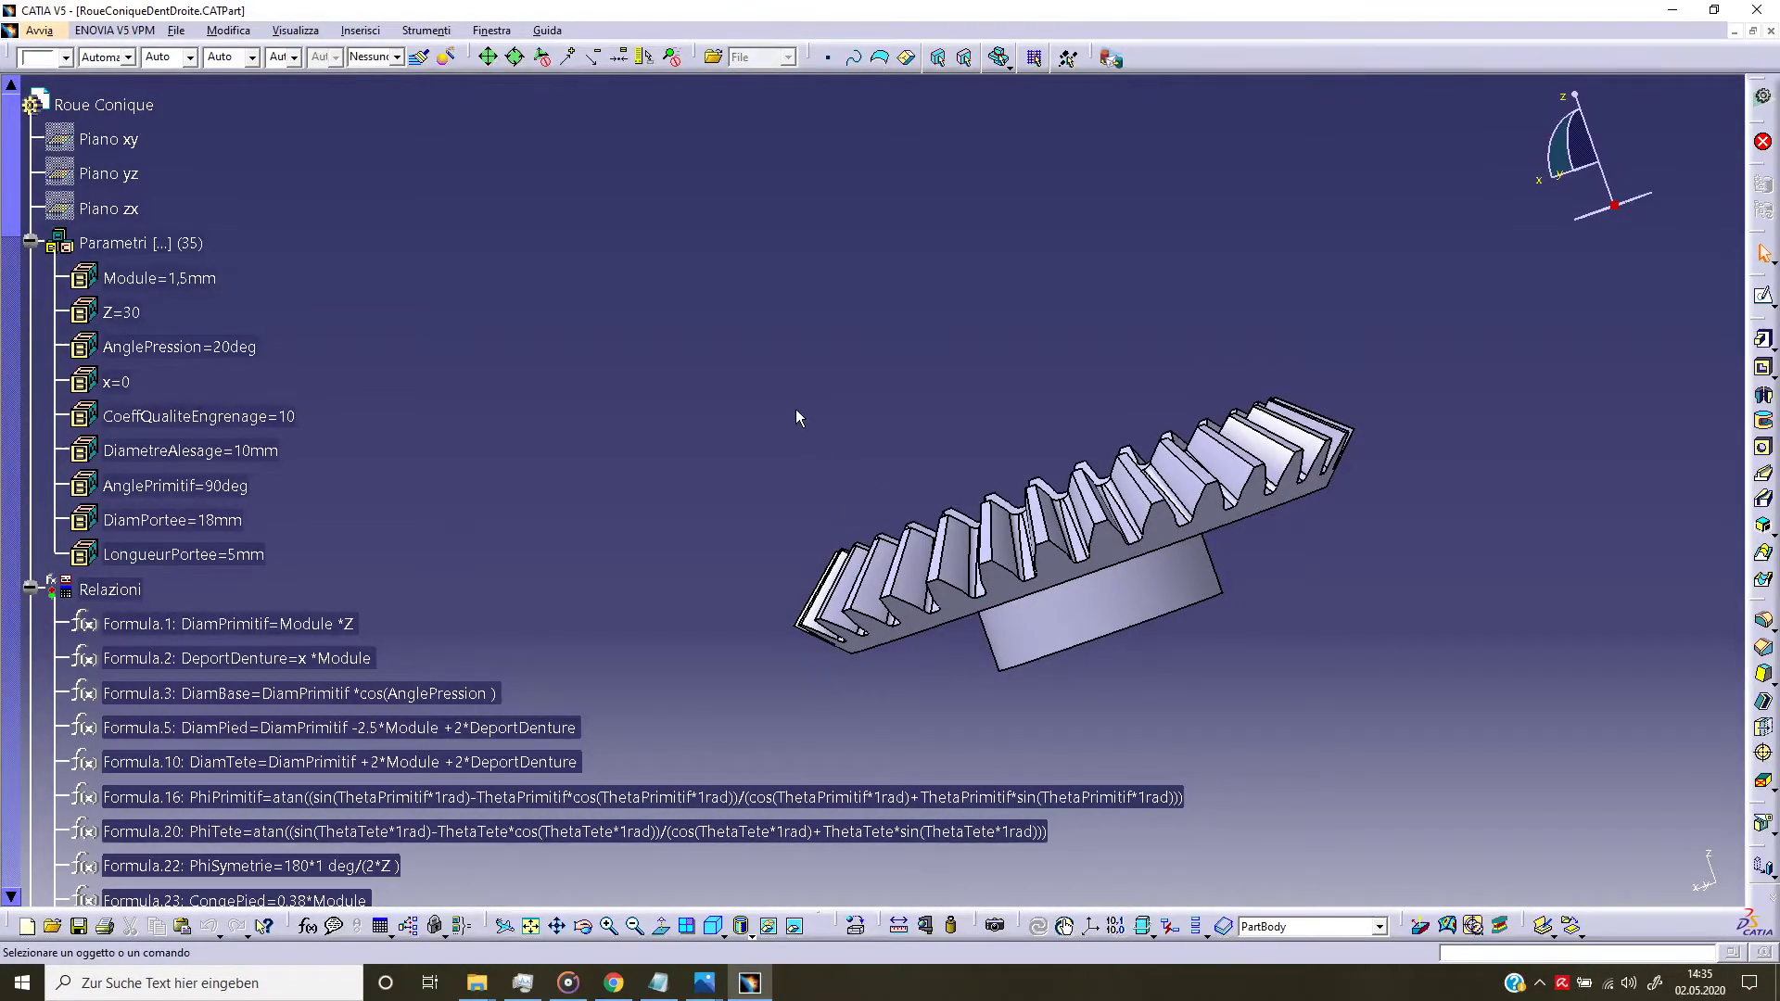
{"action": "middle_click_drag", "start_coordinate": [796, 409], "coordinate": [855, 518]}
{"action": "scroll", "coordinate": [856, 517], "scroll_direction": "up", "scroll_amount": 2}
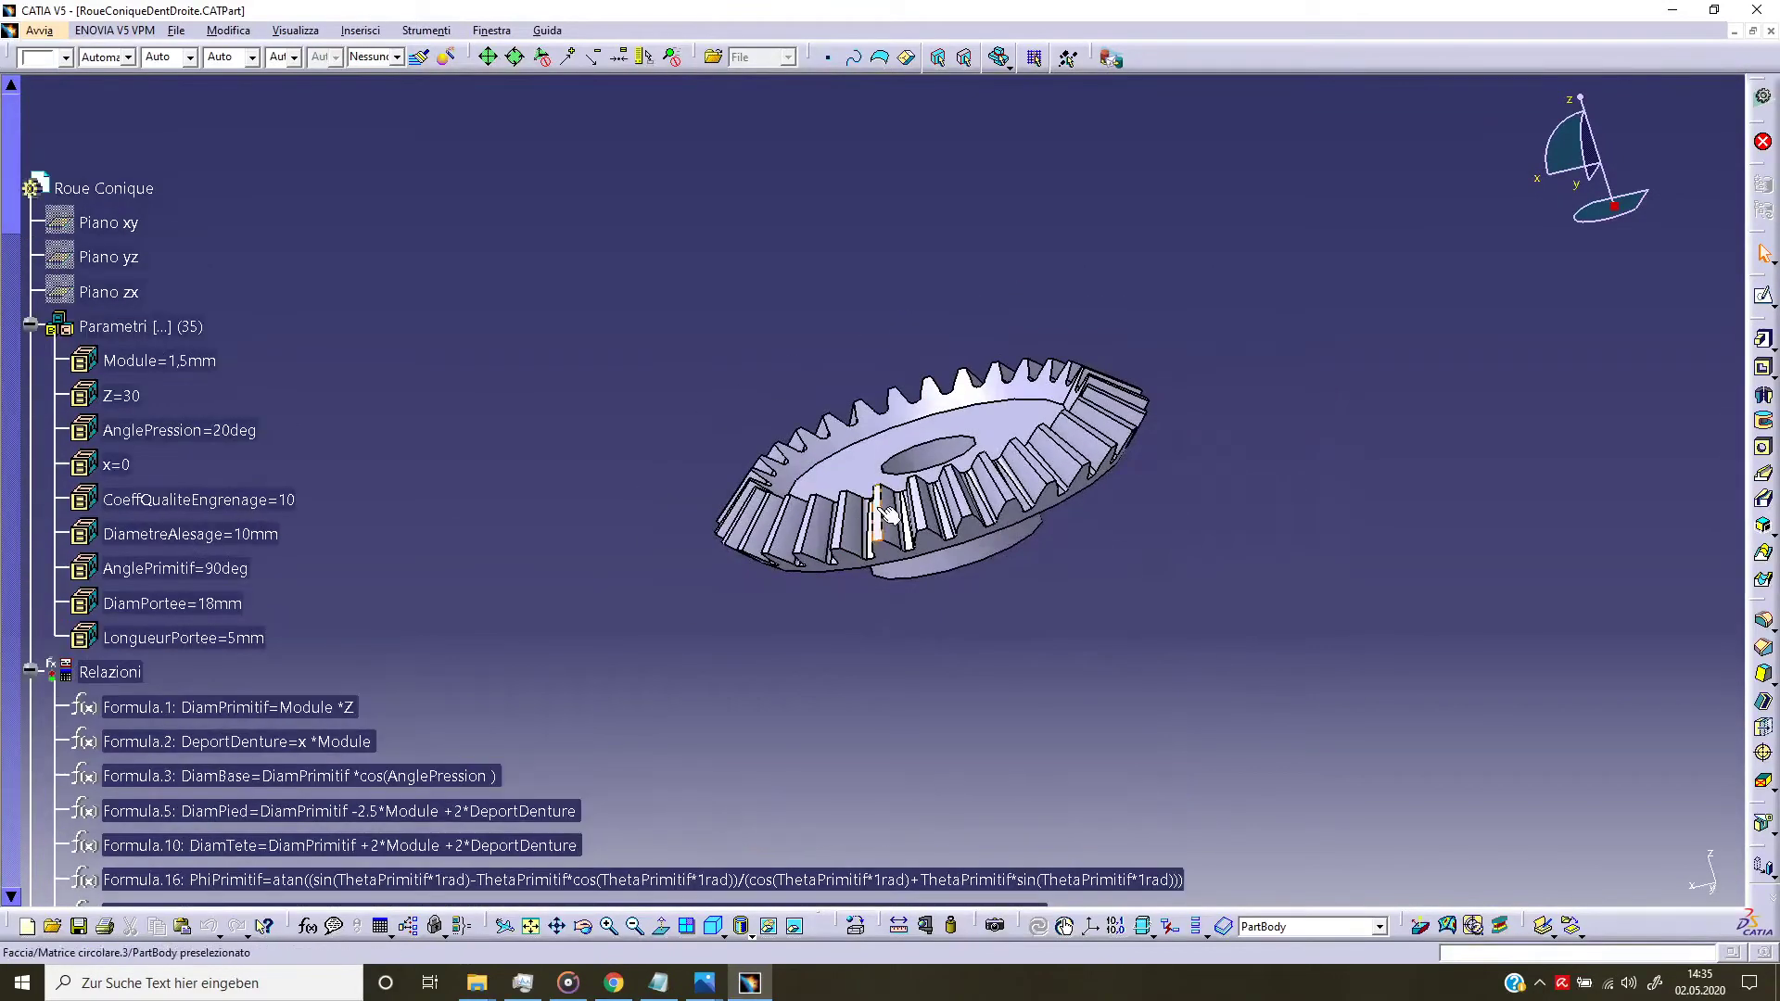
Step: Set RoueConiqueDentDroite aside and return to the Ruota Dentata Conica part
{"action": "left_click", "coordinate": [1730, 32]}
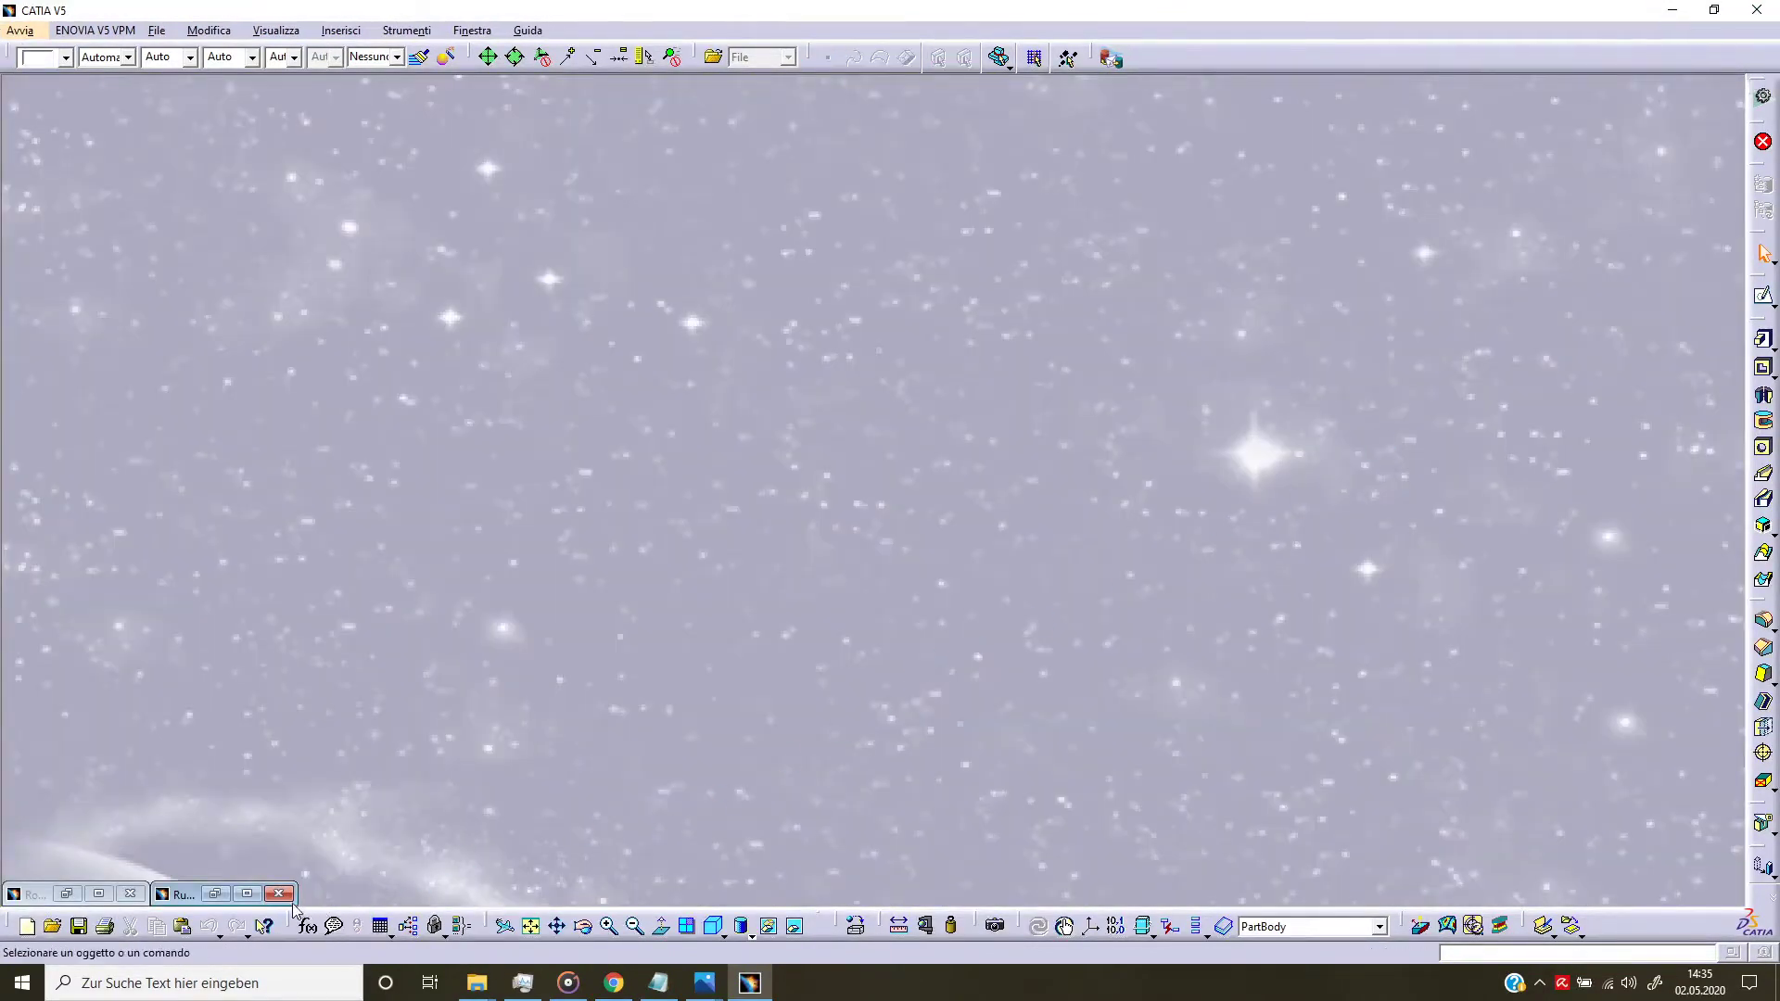
{"action": "left_click", "coordinate": [248, 893]}
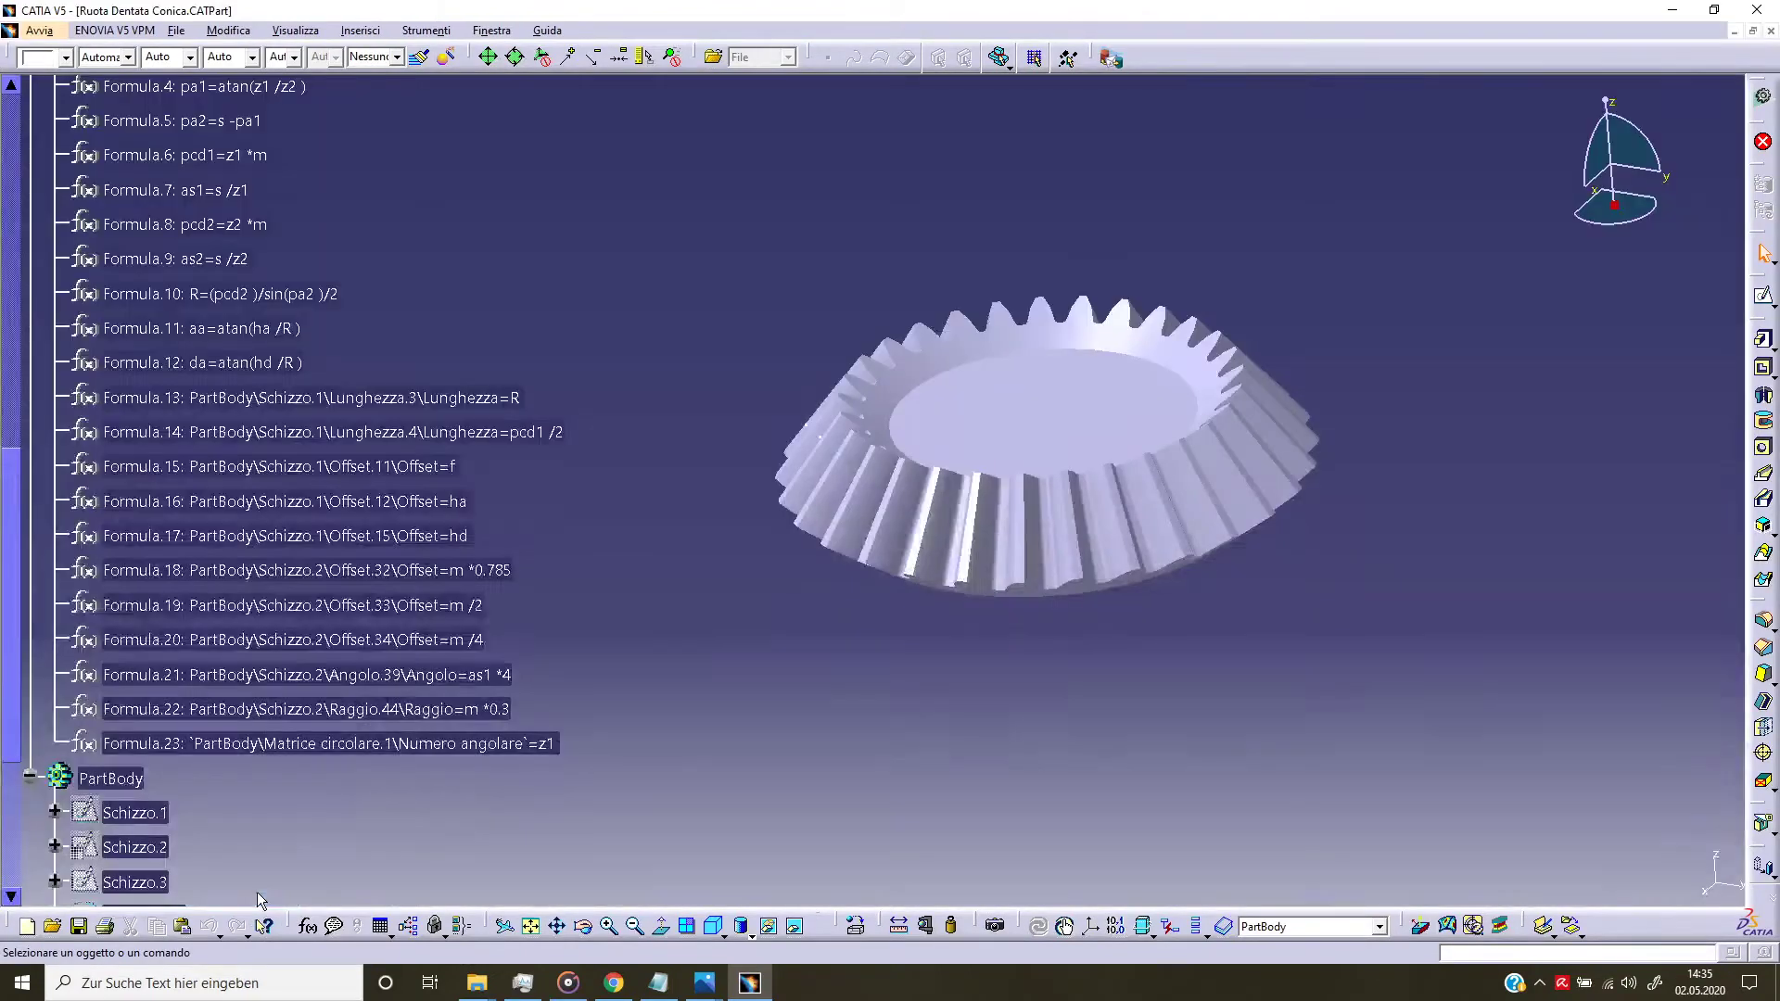
{"action": "scroll", "coordinate": [254, 506], "scroll_direction": "up", "scroll_amount": 2}
{"action": "scroll", "coordinate": [254, 540], "scroll_direction": "up", "scroll_amount": 3}
{"action": "scroll", "coordinate": [253, 539], "scroll_direction": "up", "scroll_amount": 3}
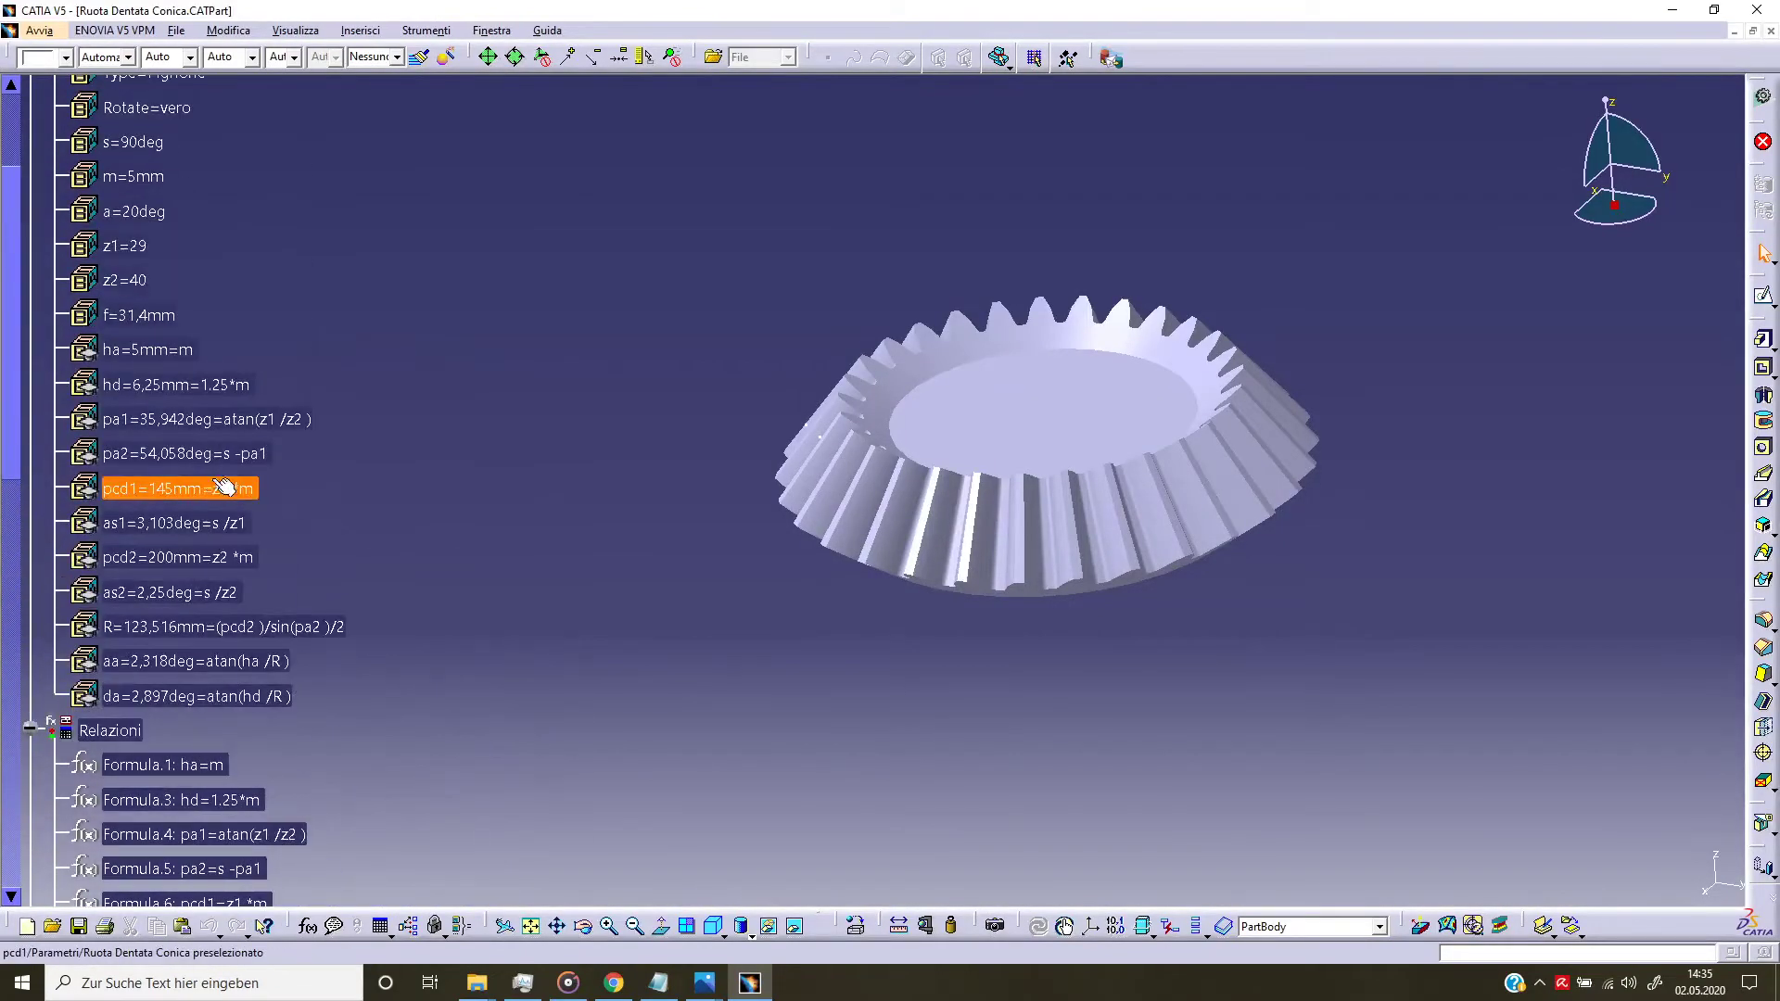
Step: Change parameter z1 to 50 and rotate the view of the regenerated gear
{"action": "double_click", "coordinate": [124, 246]}
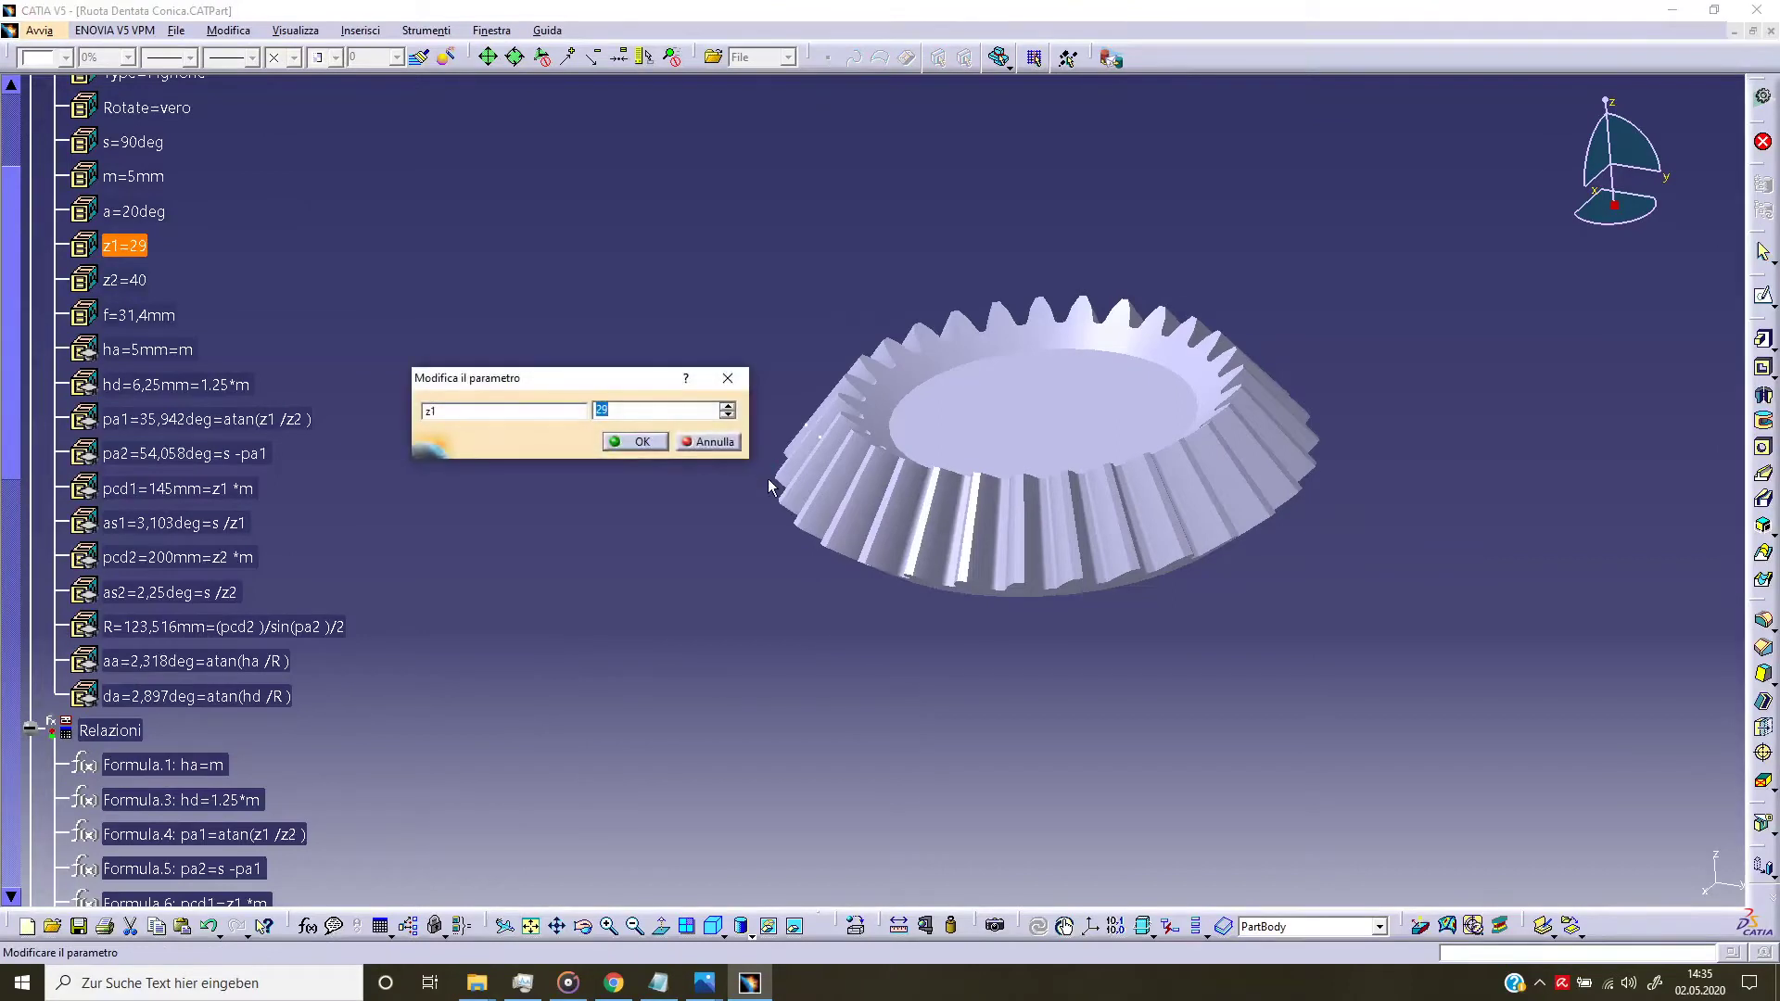
{"action": "type", "text": "50"}
{"action": "key", "text": "Return"}
{"action": "middle_click_drag", "start_coordinate": [1306, 696], "coordinate": [1250, 657]}
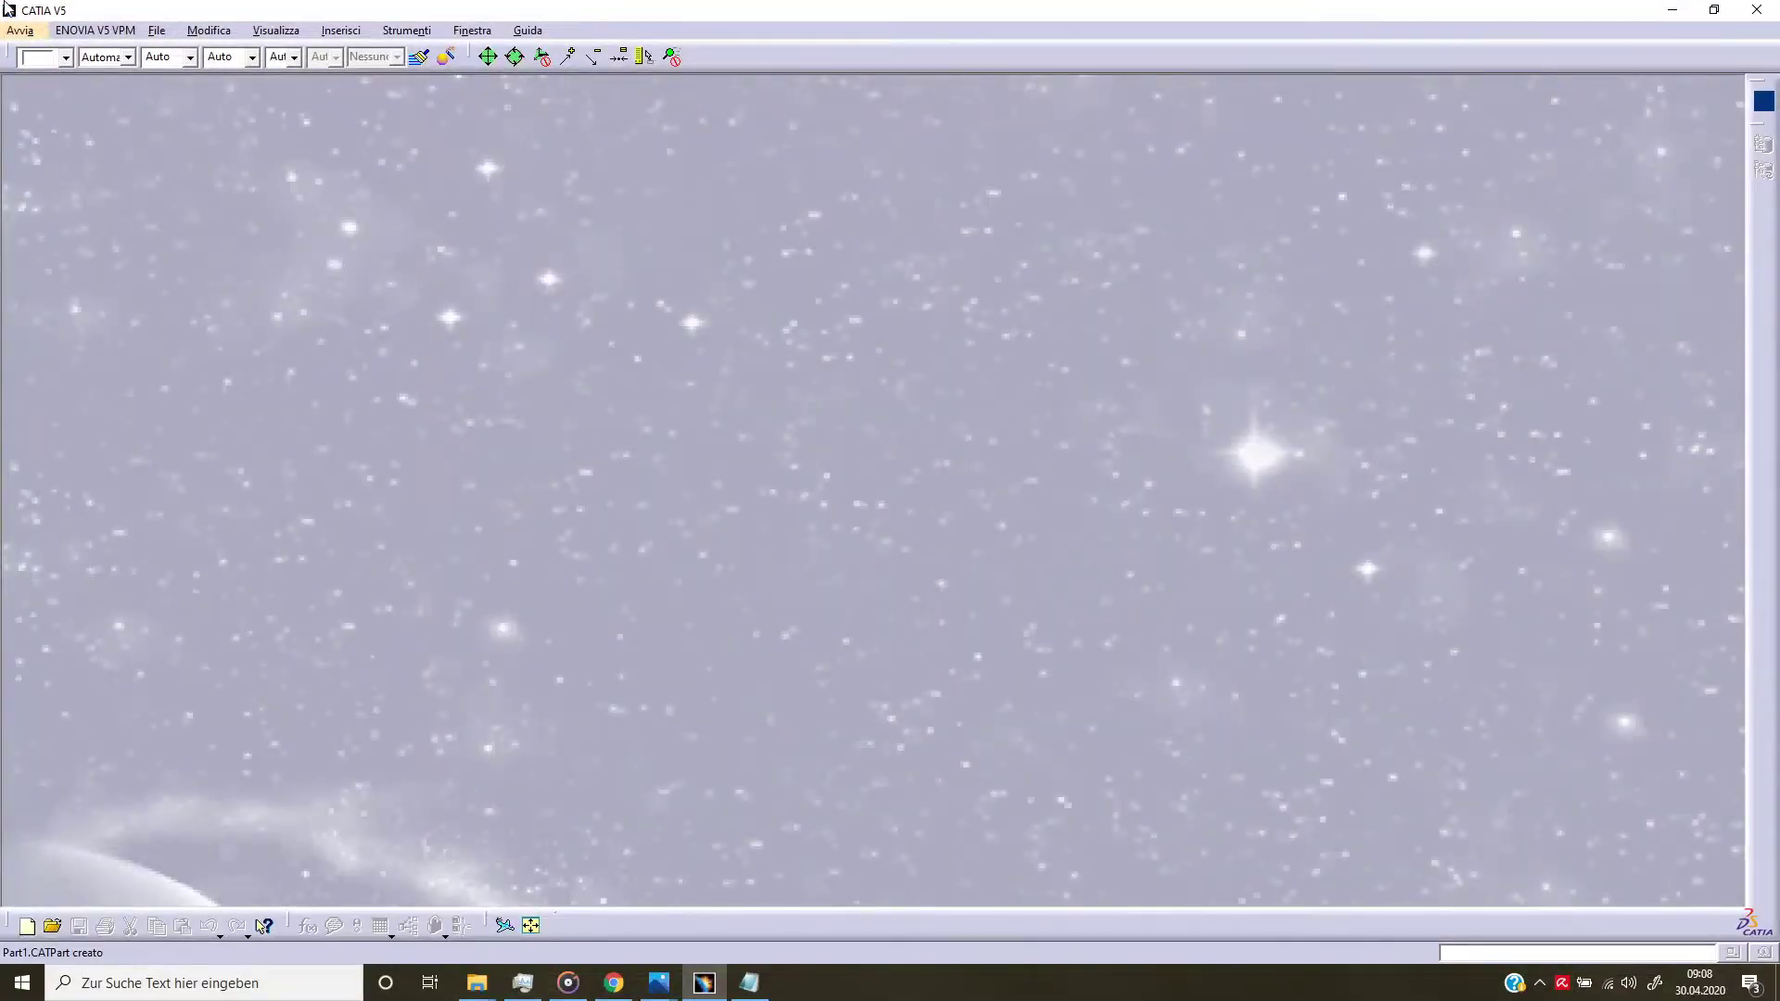
Step: Start a new Generative Shape Design part named 'Ruota Dentata Conica'
{"action": "left_click", "coordinate": [19, 30]}
{"action": "mouse_move", "coordinate": [41, 97]}
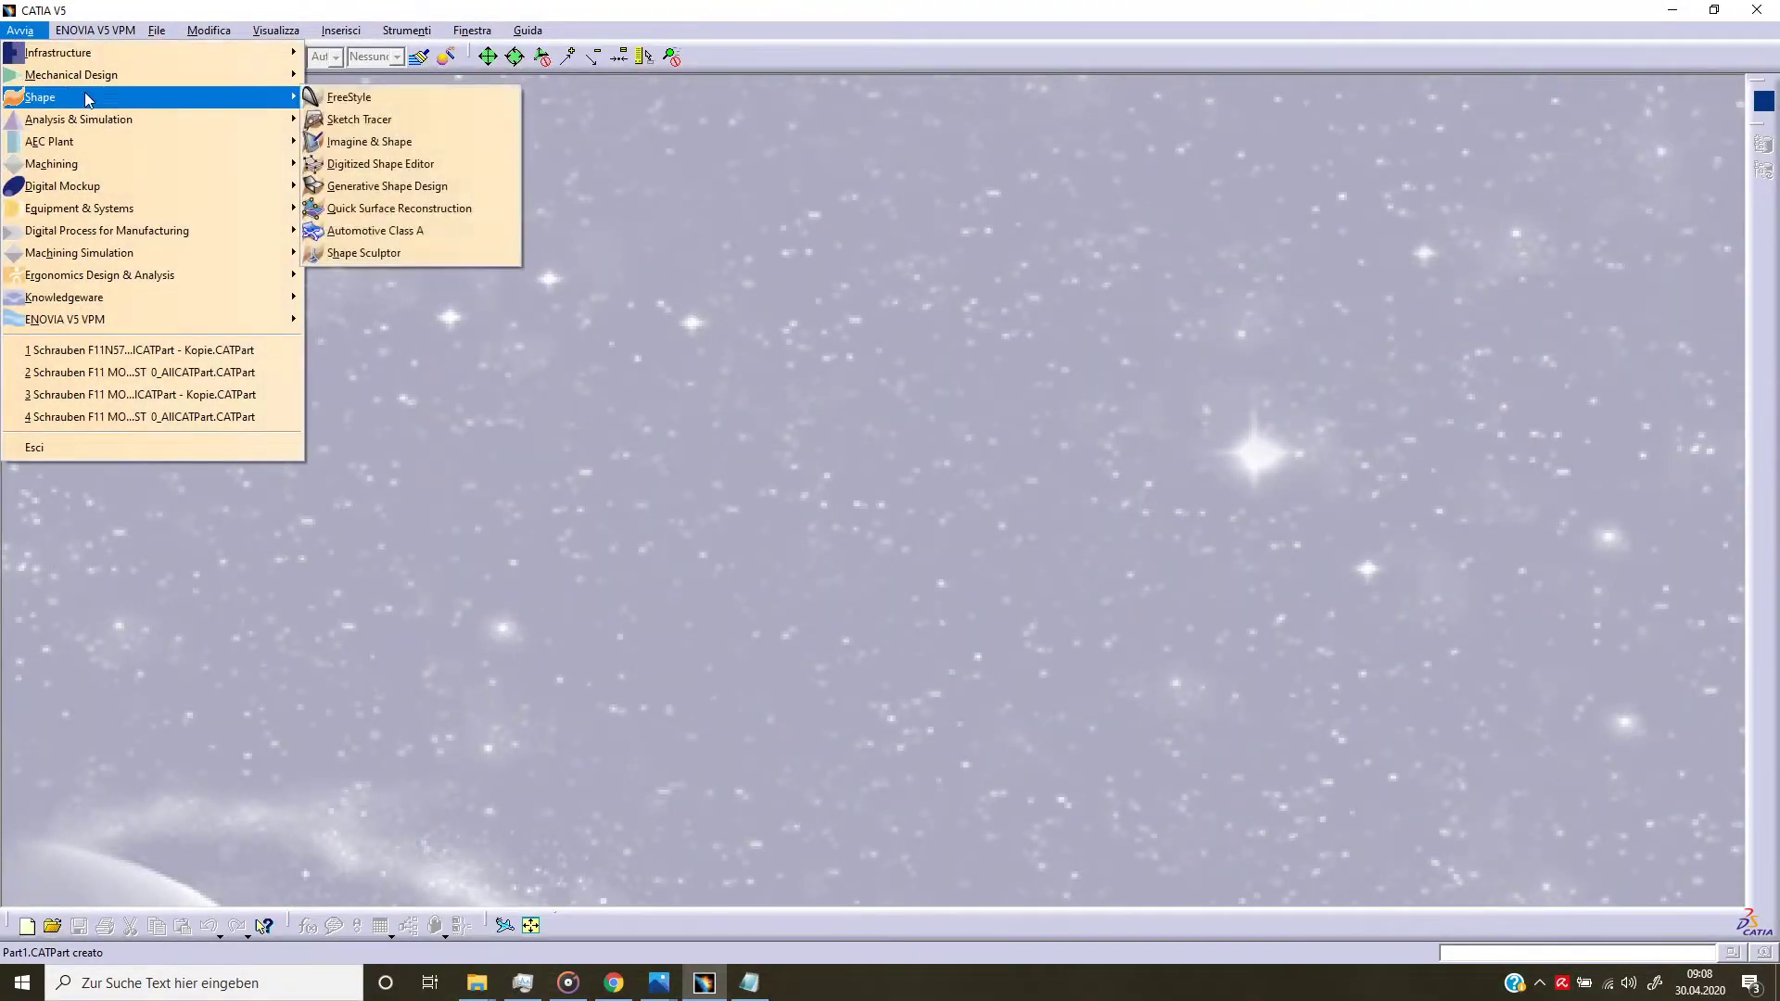
{"action": "left_click", "coordinate": [371, 186]}
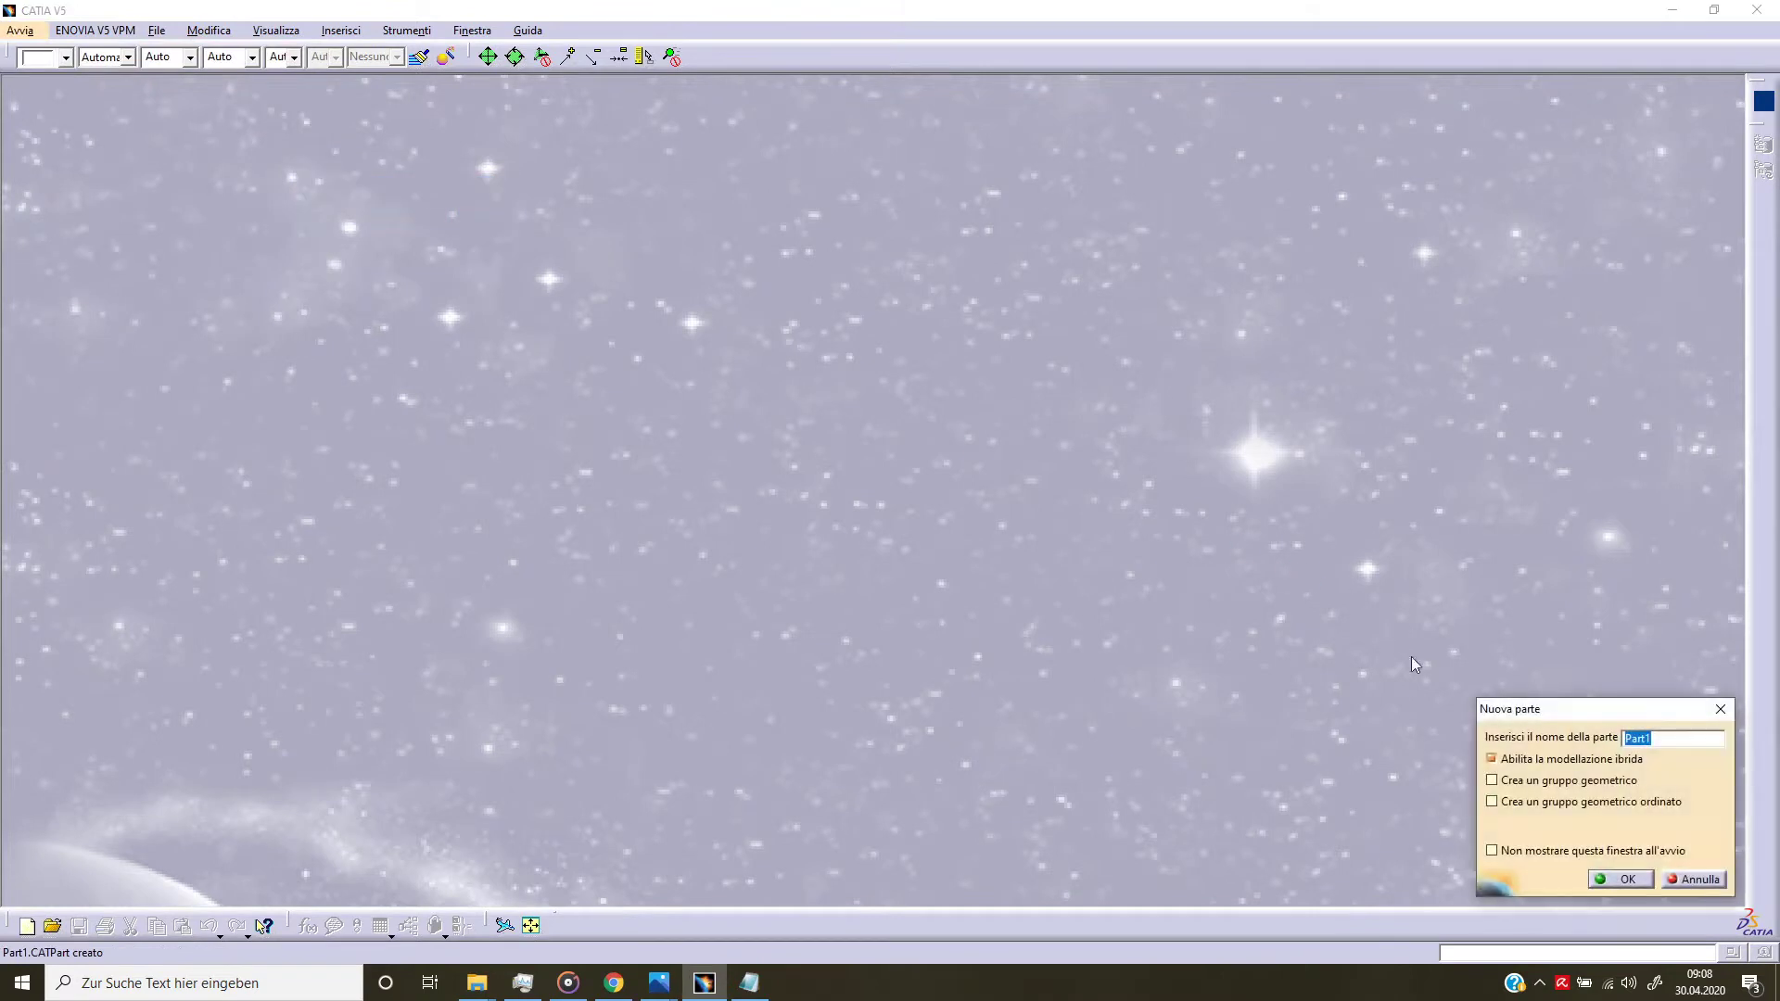
{"action": "right_click", "coordinate": [1636, 736]}
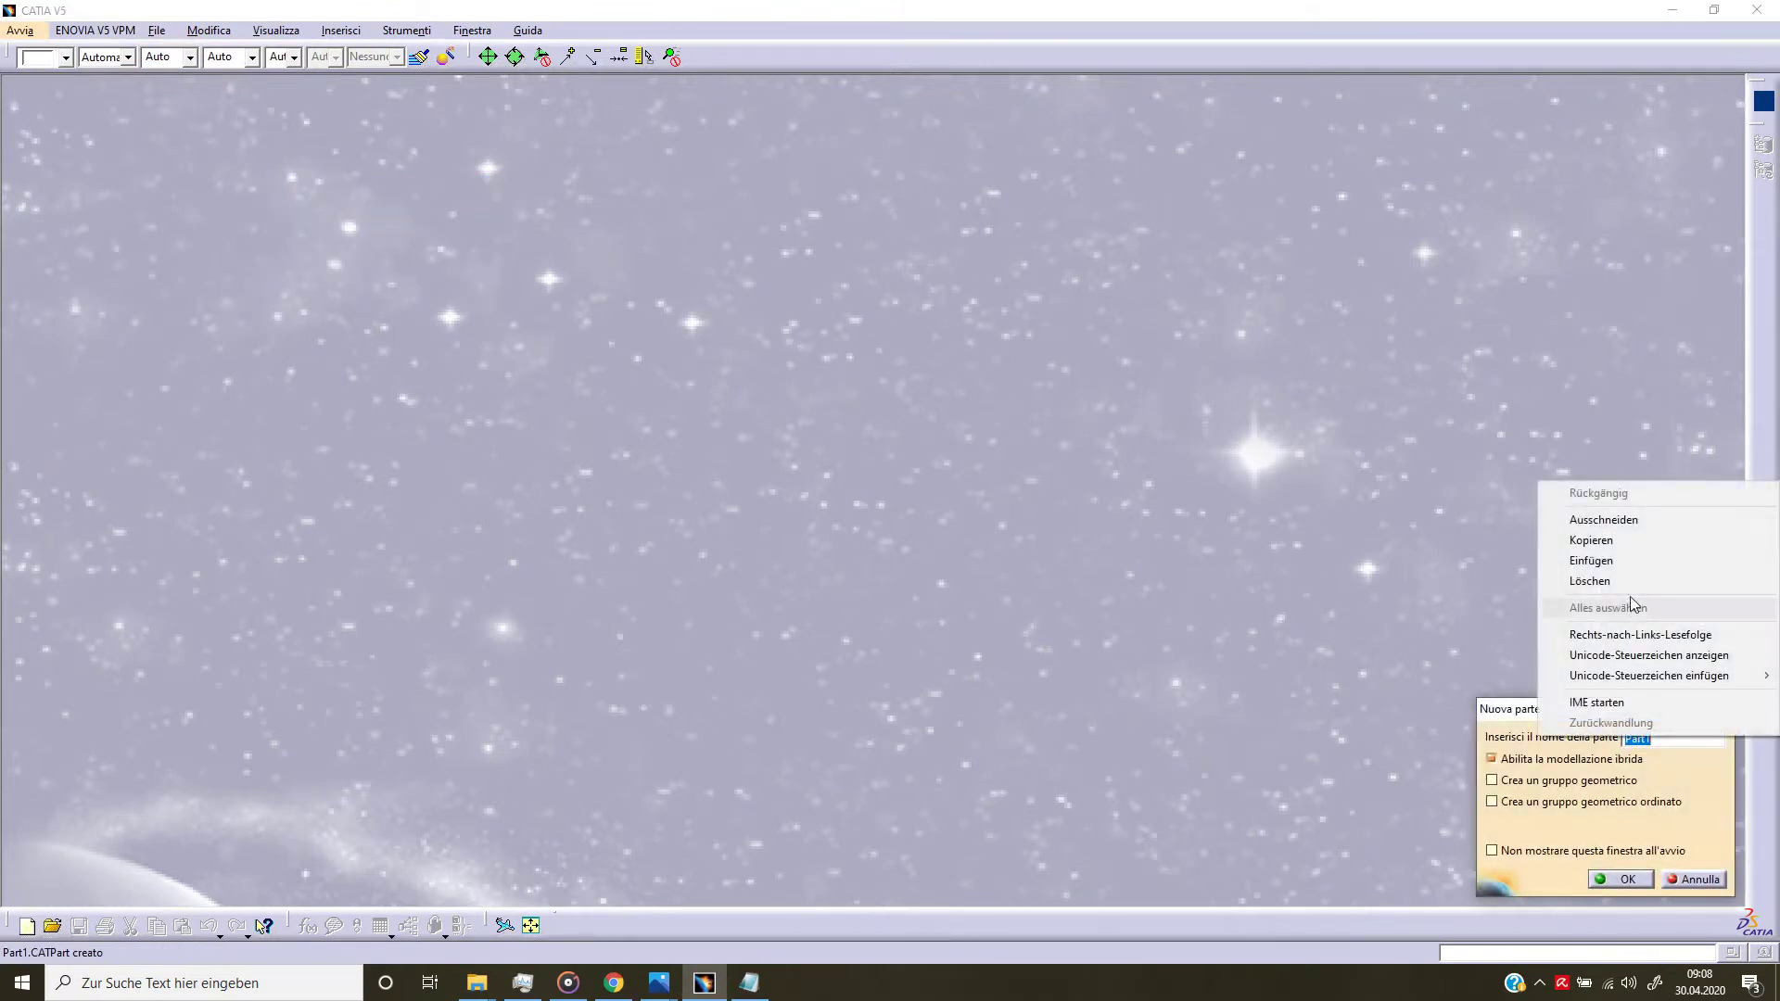
{"action": "left_click", "coordinate": [1628, 566]}
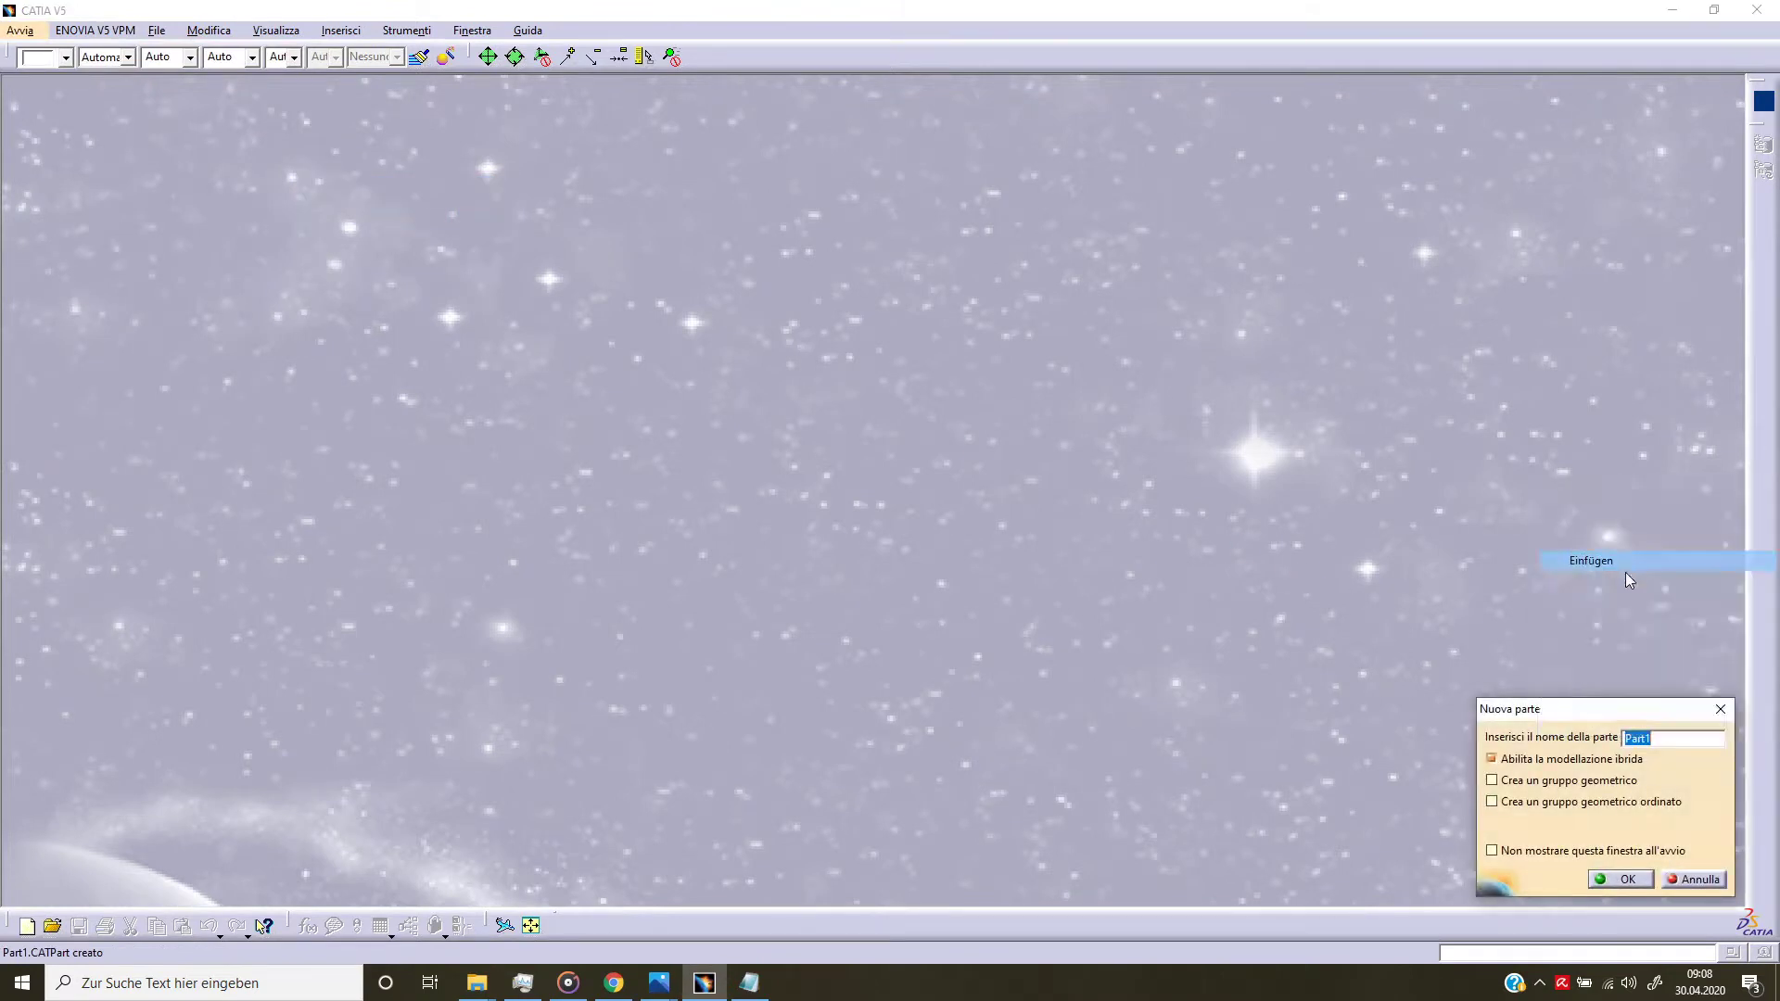
{"action": "left_click", "coordinate": [1630, 879]}
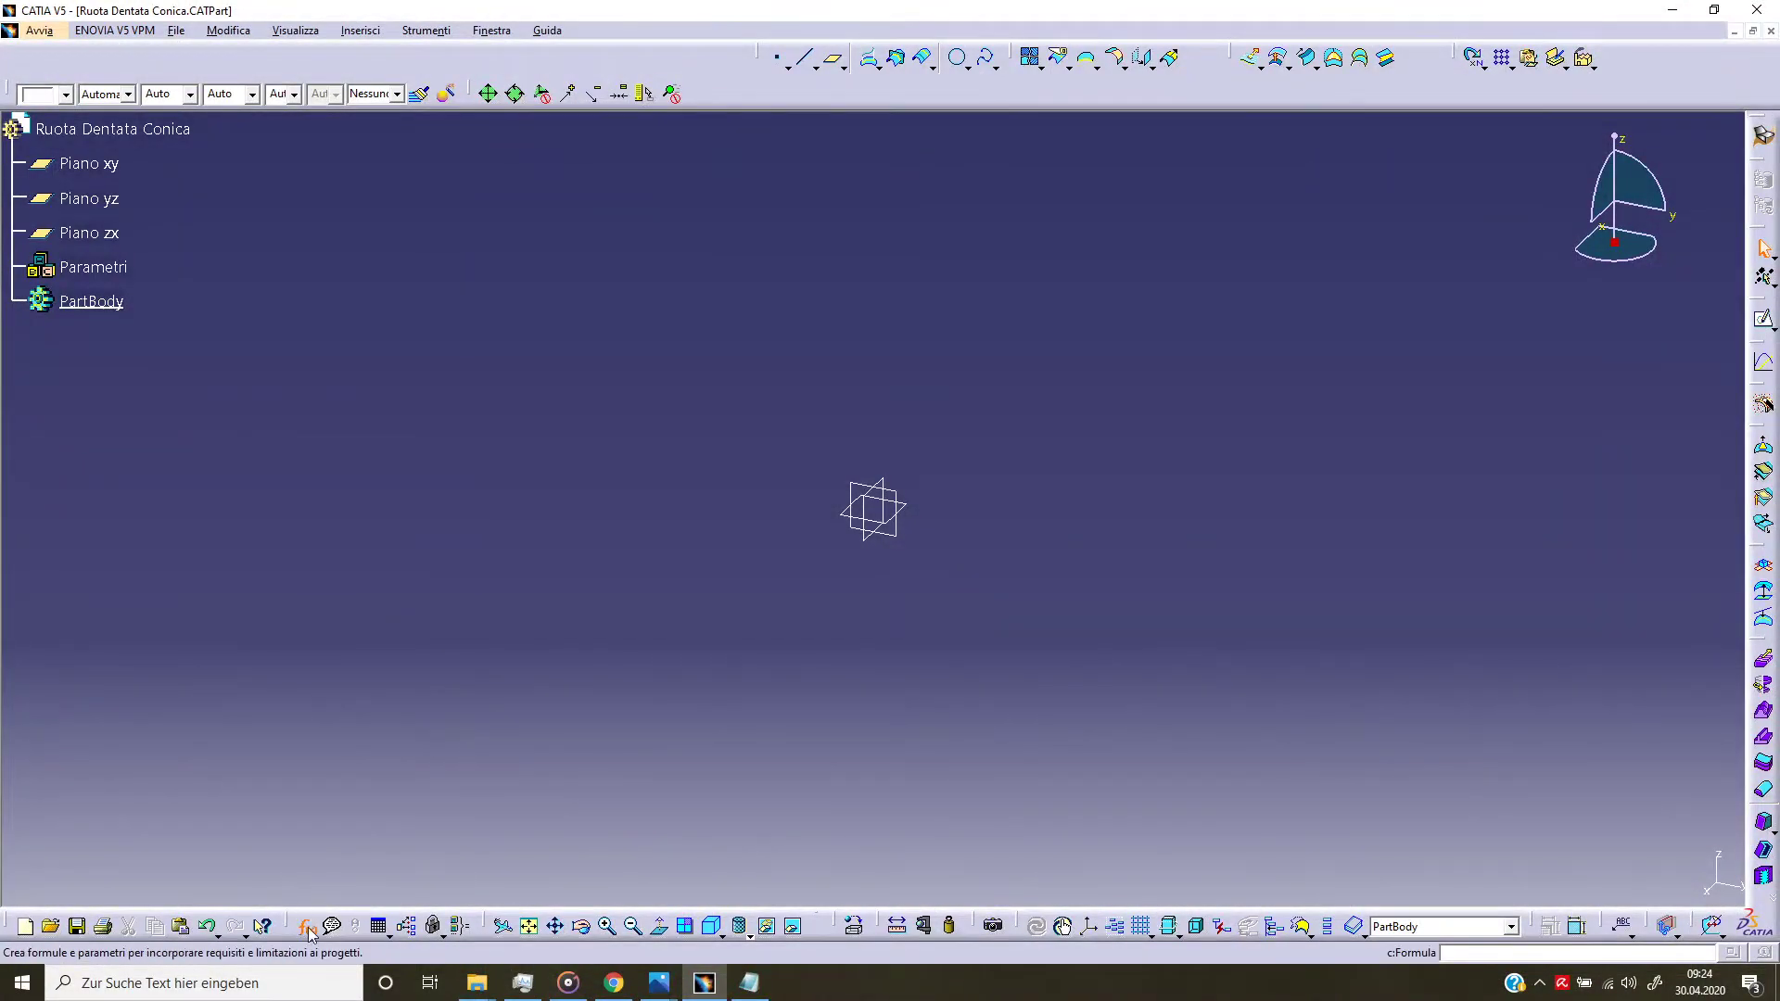
Step: In the f(x) editor, create a Stringa parameter named Type set to Valori multipli
{"action": "left_click", "coordinate": [306, 925]}
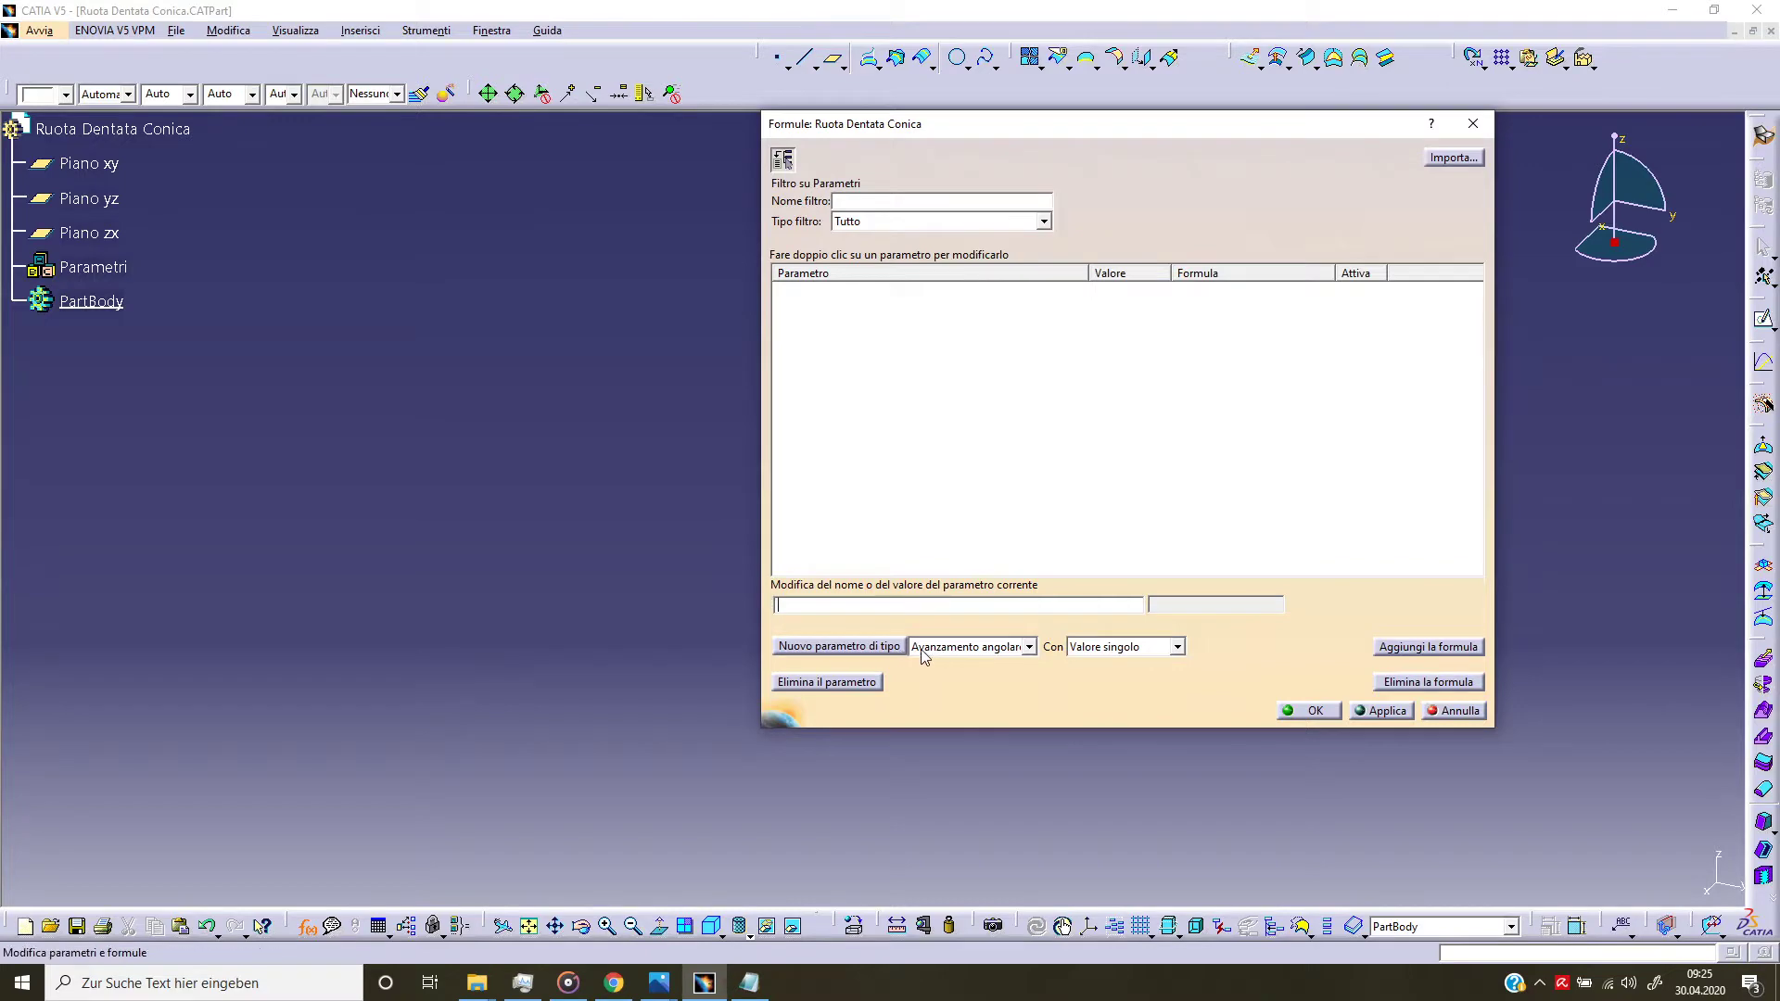
{"action": "left_click", "coordinate": [1029, 646]}
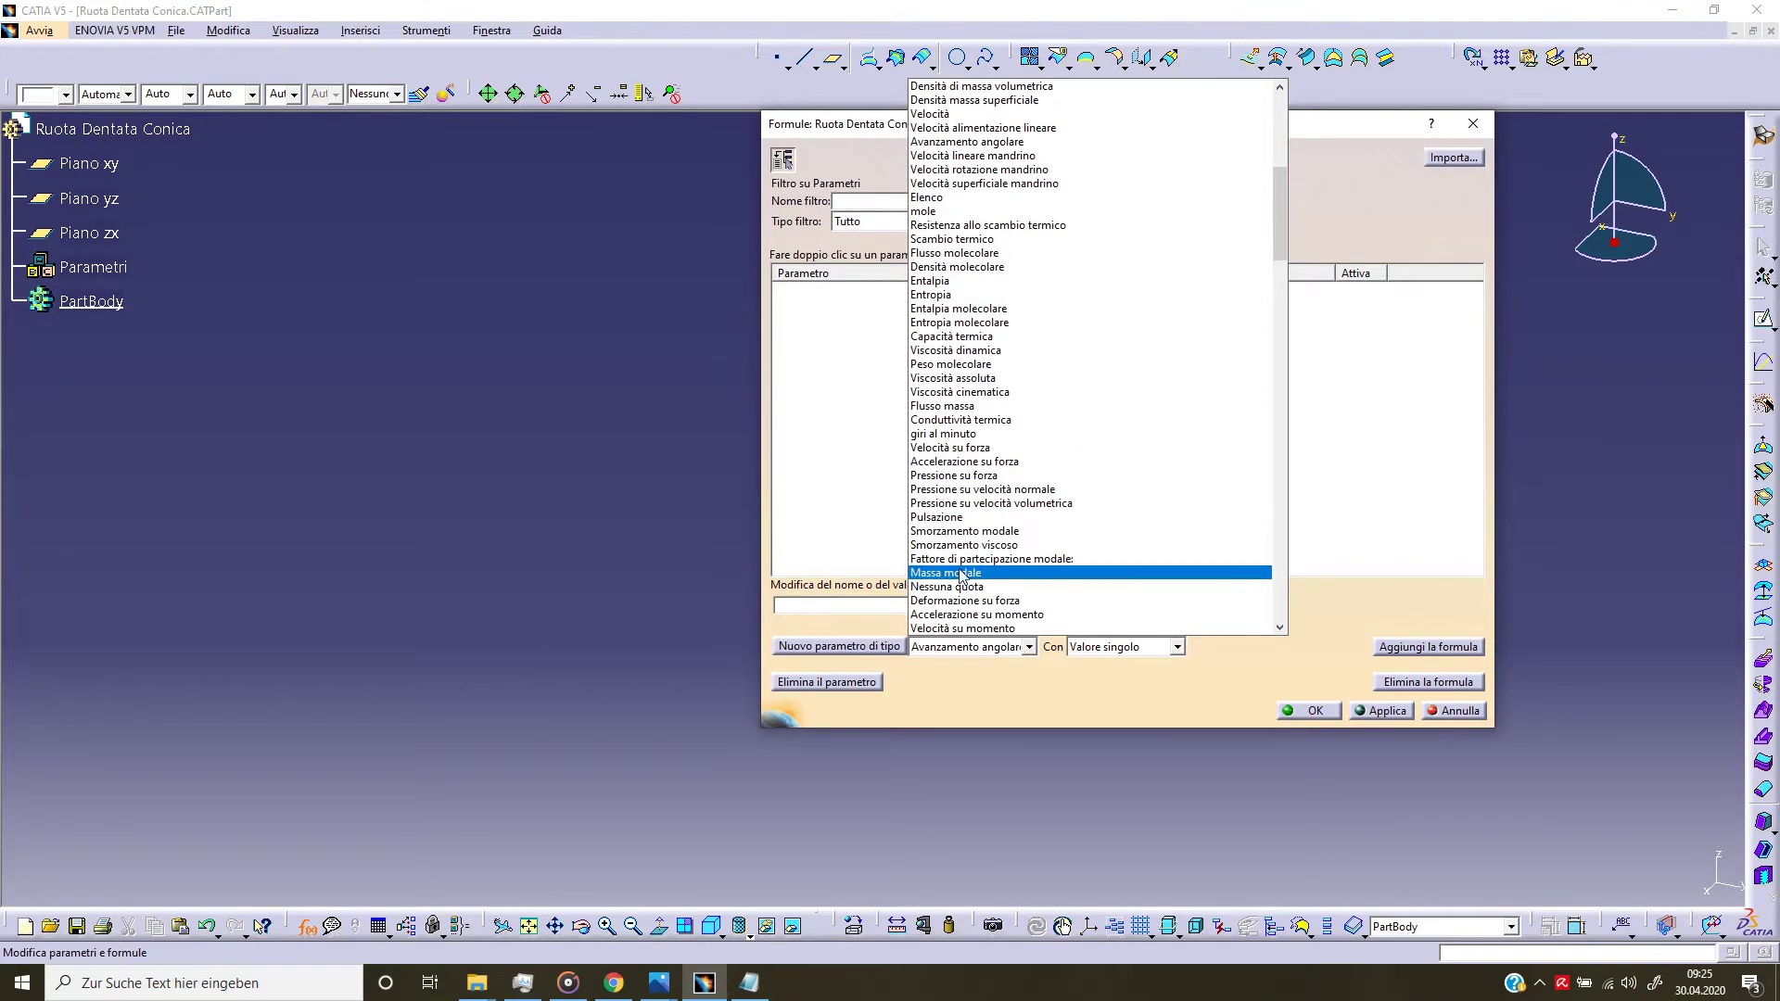
{"action": "scroll", "coordinate": [1129, 500], "scroll_direction": "down", "scroll_amount": 2}
{"action": "scroll", "coordinate": [1128, 500], "scroll_direction": "up", "scroll_amount": 5}
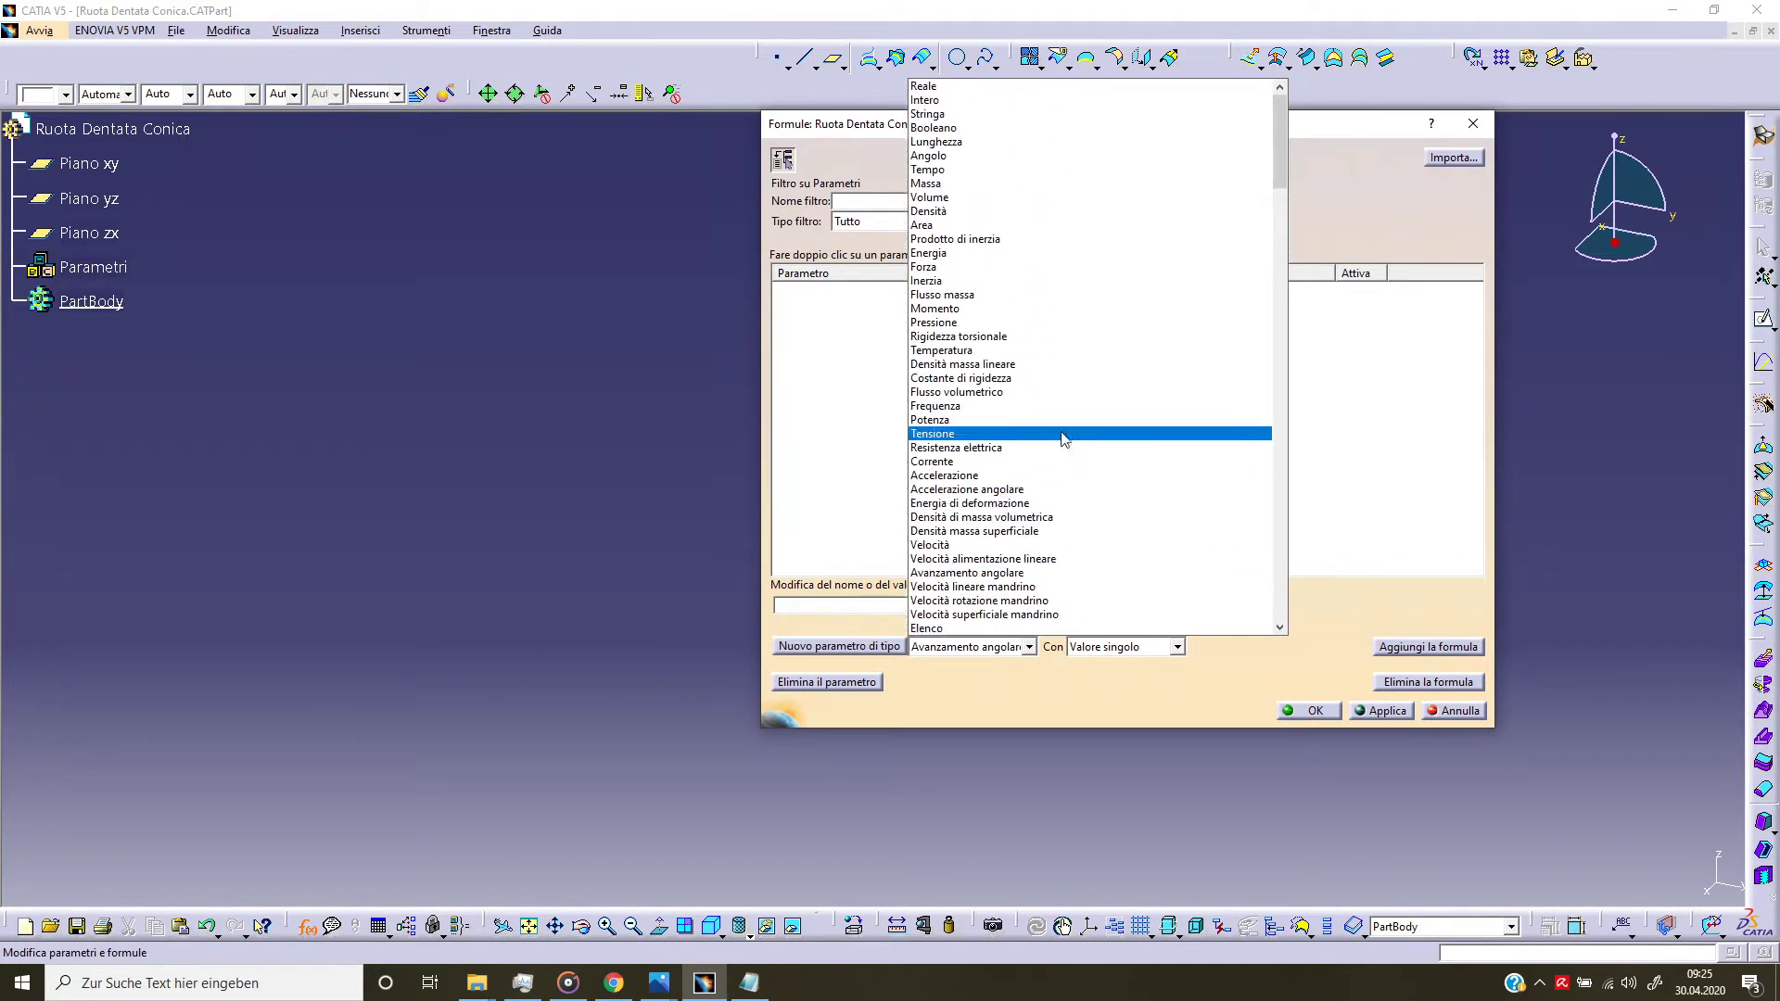
{"action": "left_click", "coordinate": [982, 119]}
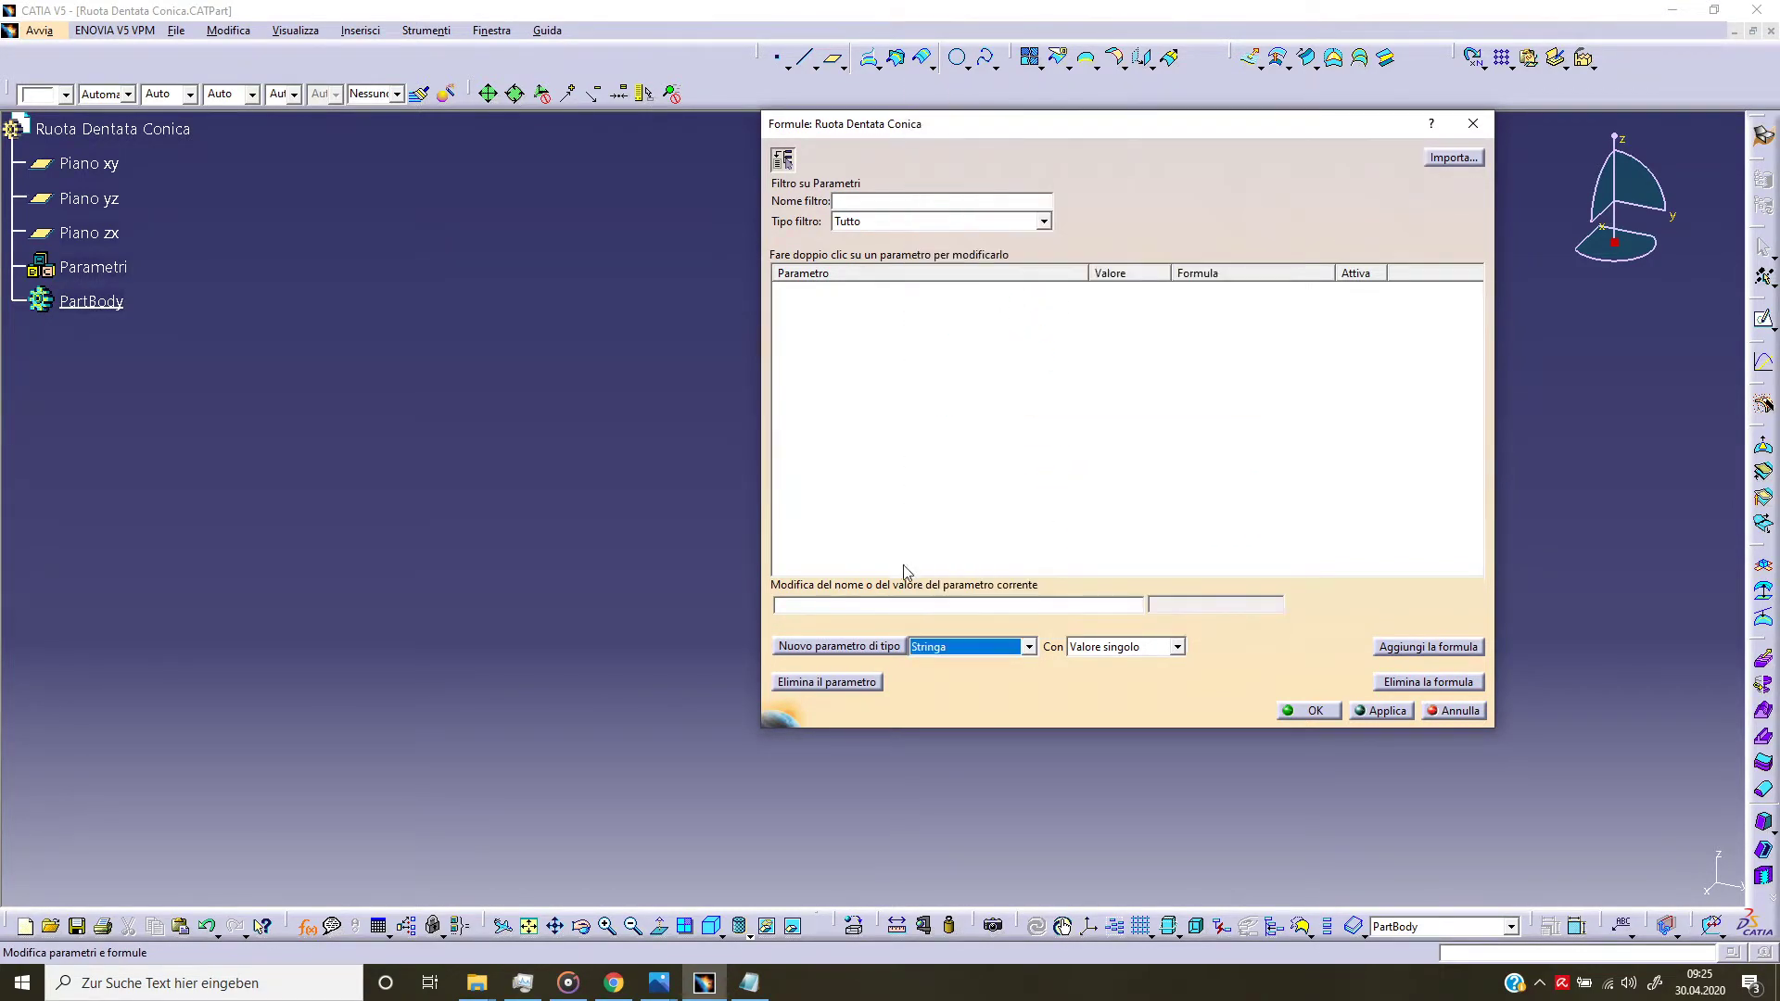
{"action": "left_click", "coordinate": [897, 652]}
{"action": "left_click_drag", "start_coordinate": [879, 607], "coordinate": [726, 600]}
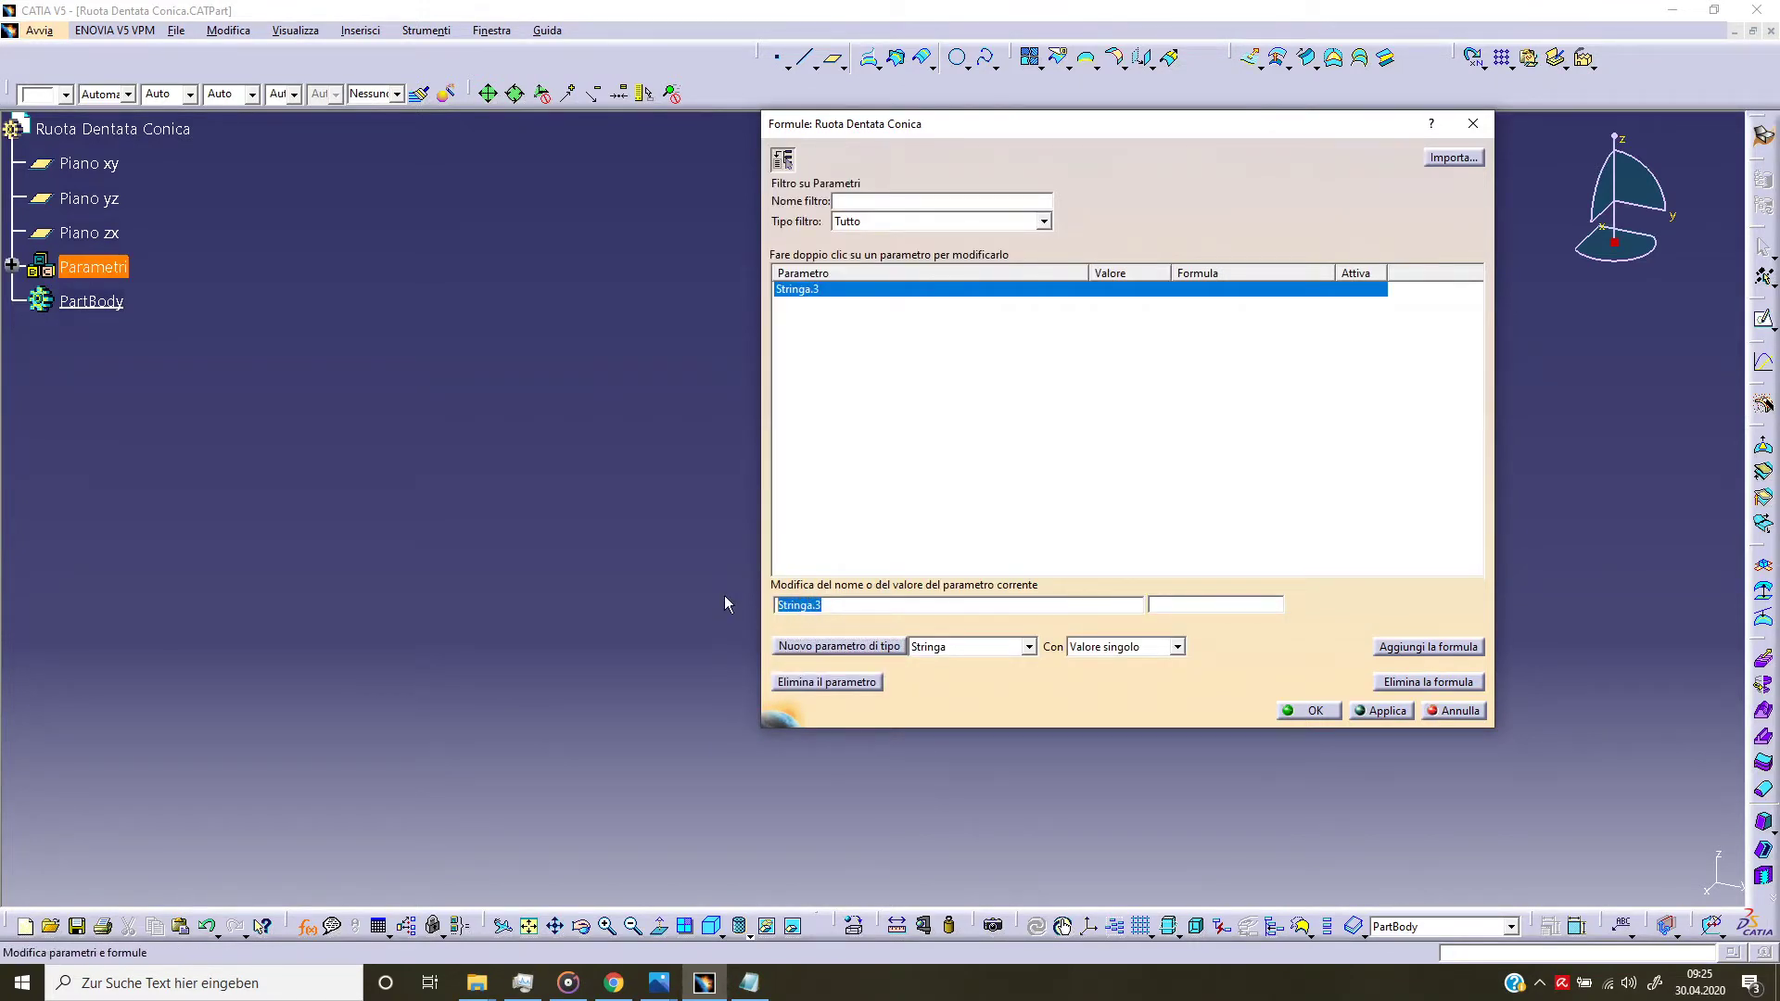
{"action": "type", "text": "Type"}
{"action": "left_click", "coordinate": [1178, 648]}
{"action": "left_click", "coordinate": [1159, 682]}
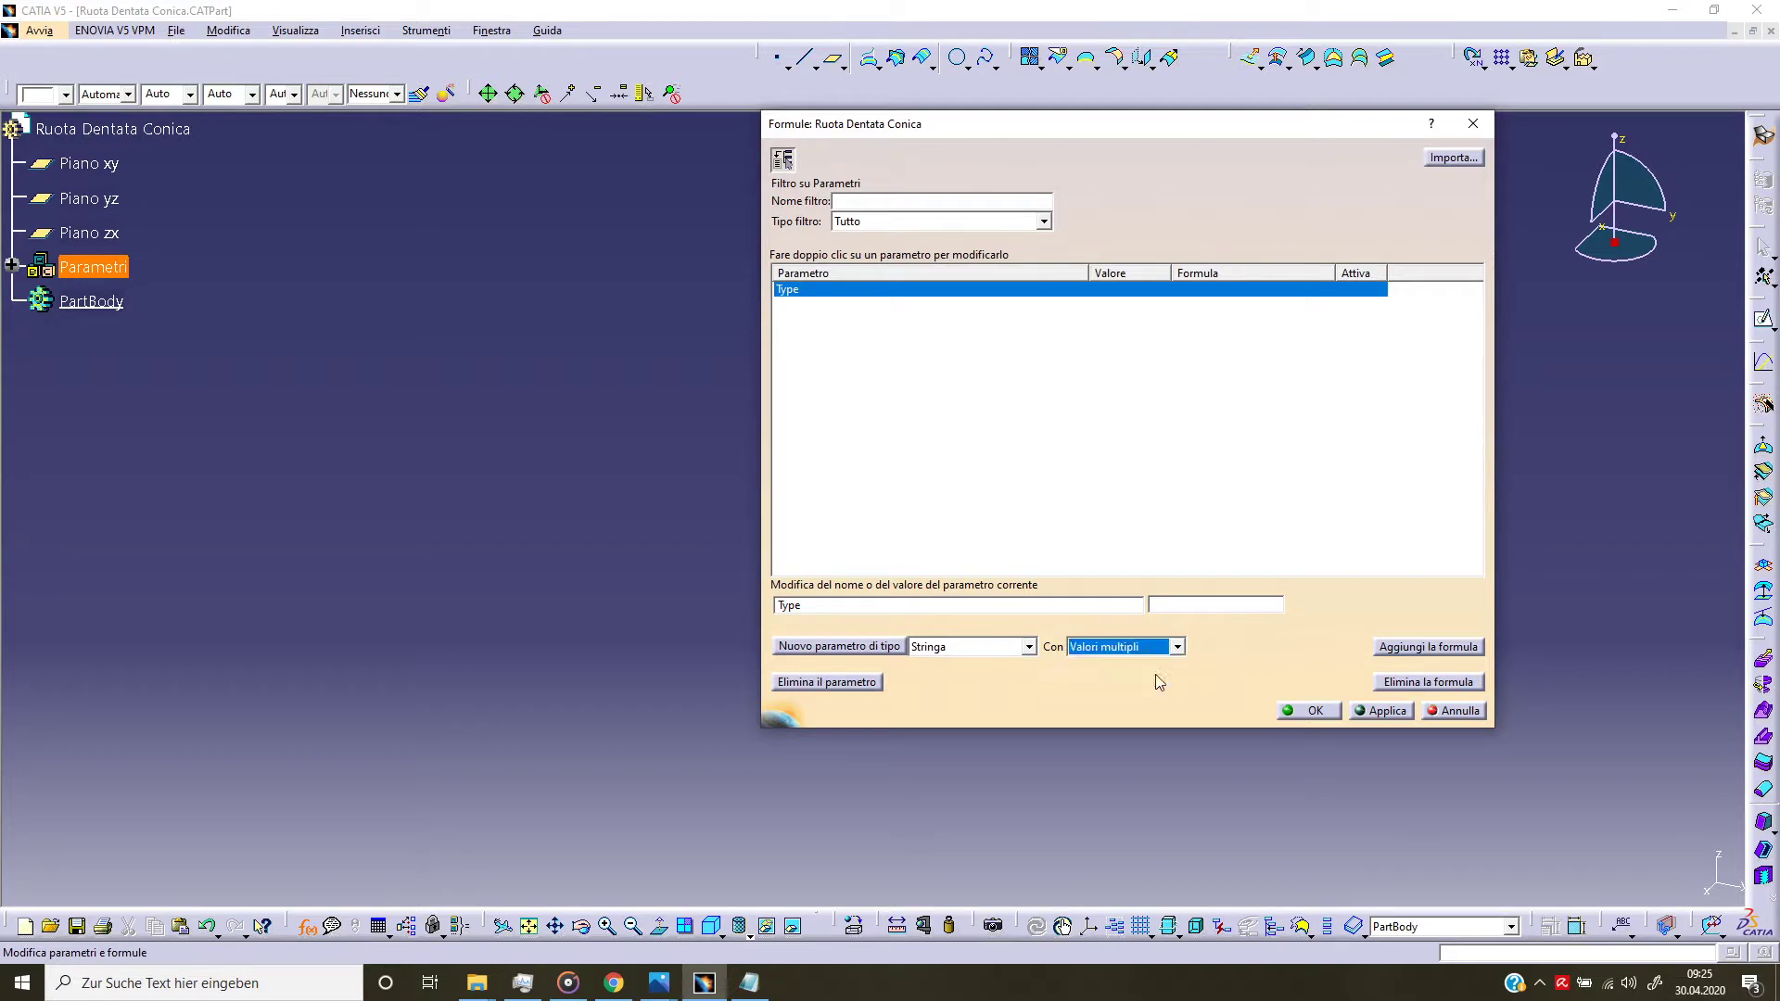
{"action": "right_click", "coordinate": [1196, 605]}
Step: Enter Pignone and Ruota as Type's allowed values, leaving Pignone current
{"action": "left_click", "coordinate": [1224, 620]}
{"action": "type", "text": "Pignone"}
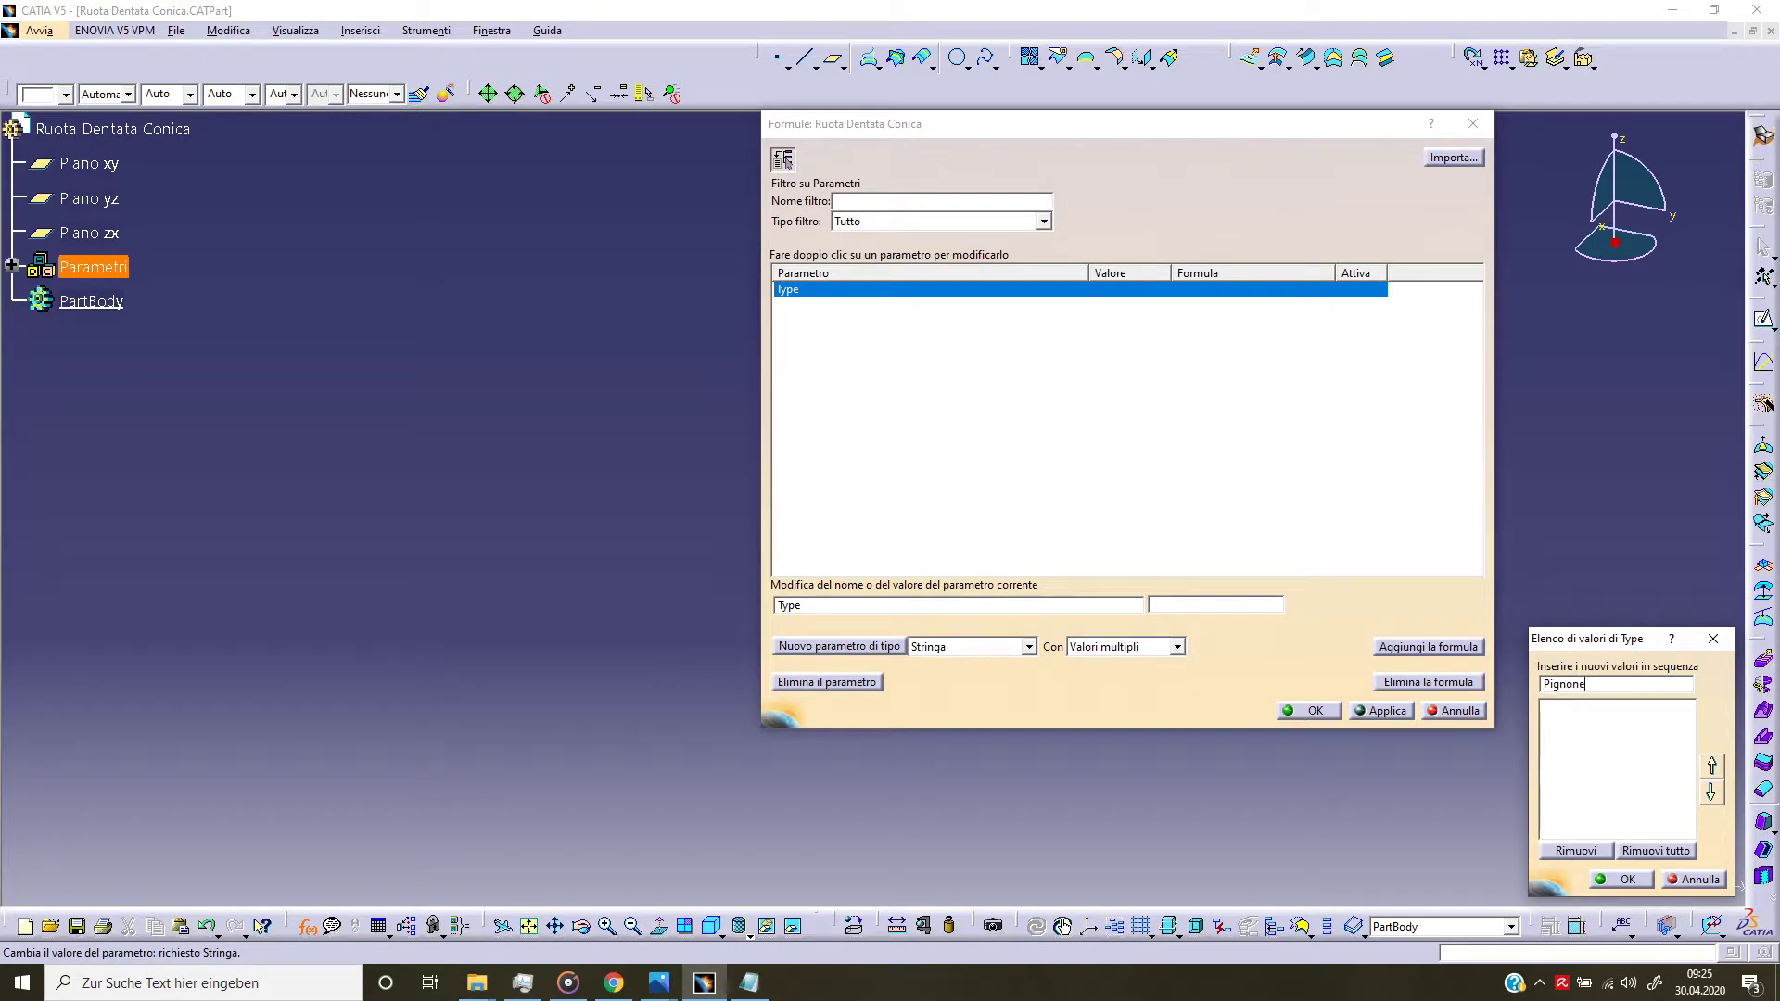
{"action": "key", "text": "Return"}
{"action": "type", "text": "Ruota"}
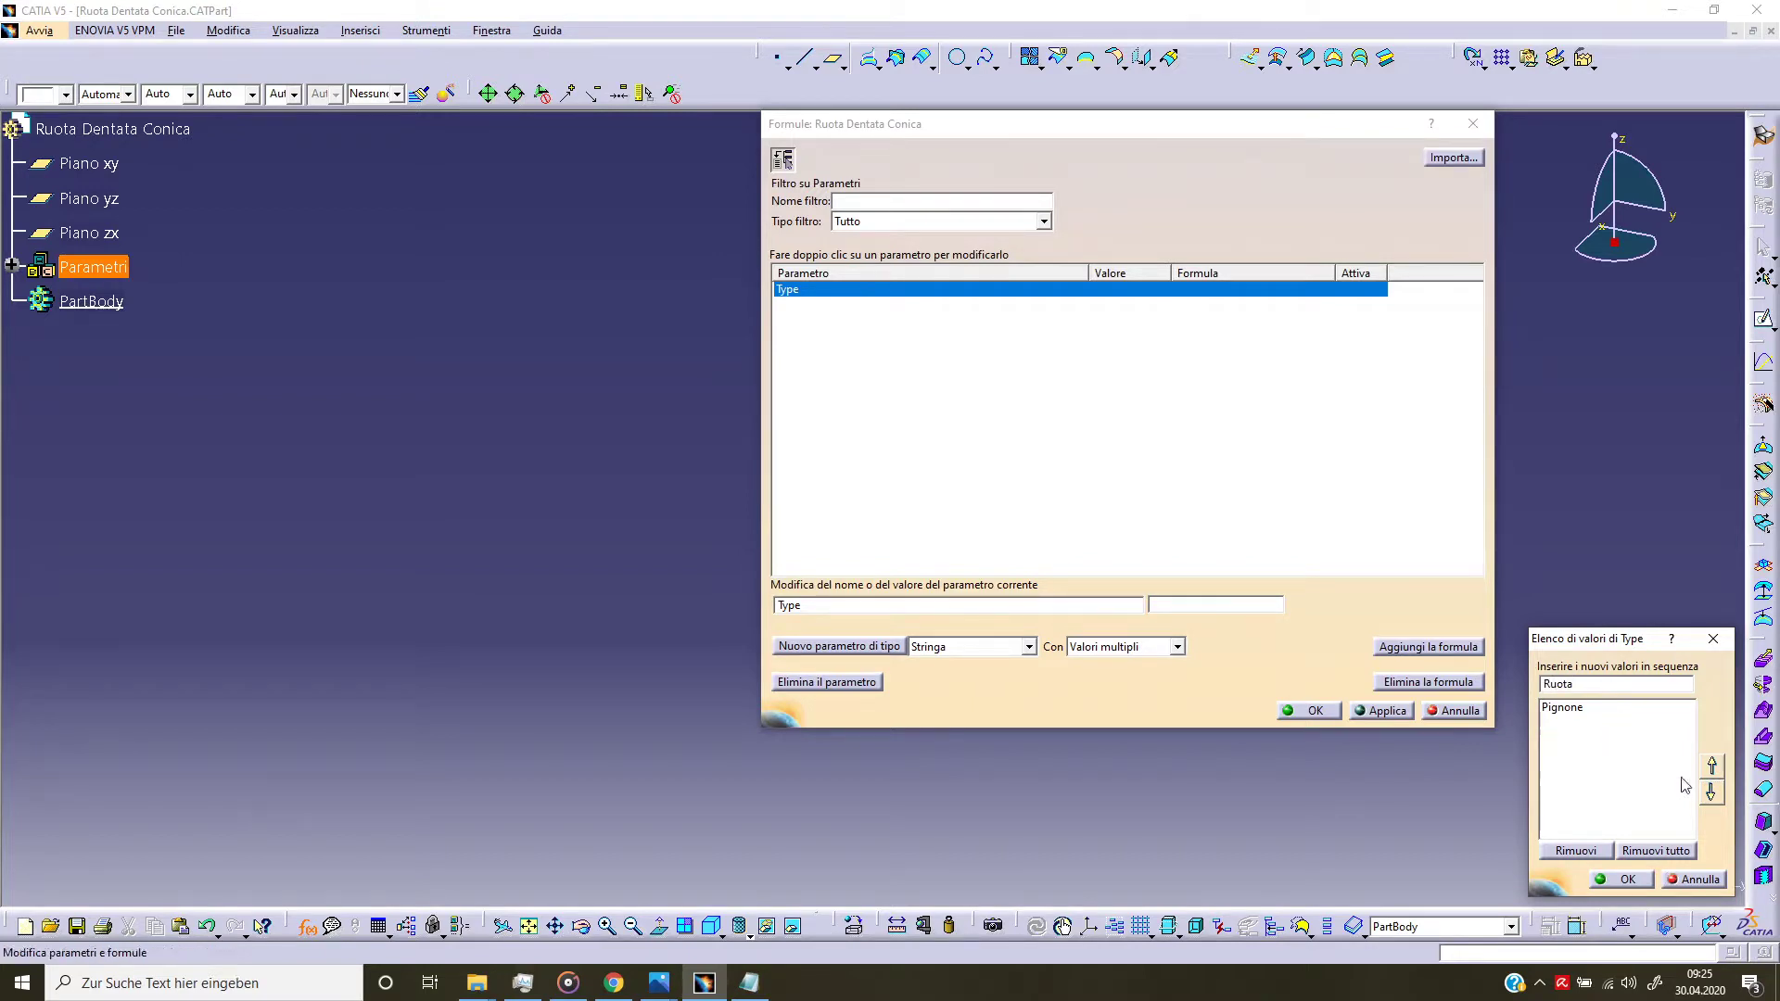
{"action": "left_click", "coordinate": [1712, 793]}
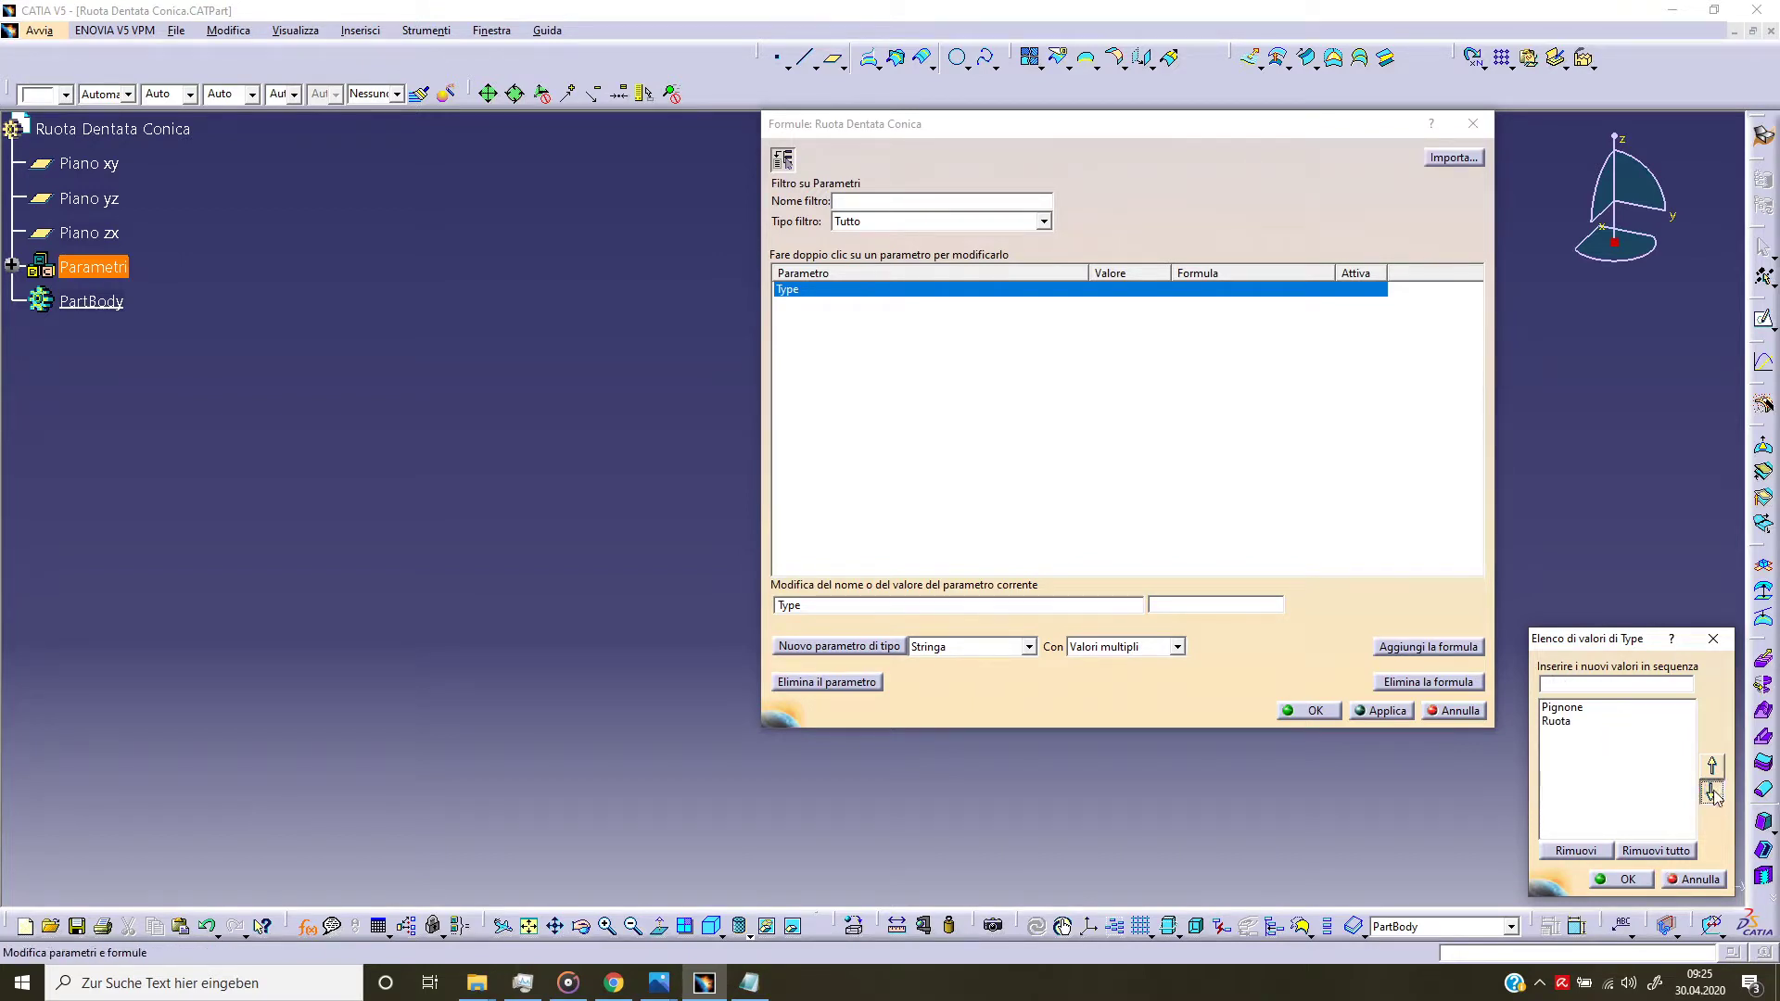
{"action": "left_click", "coordinate": [1628, 881]}
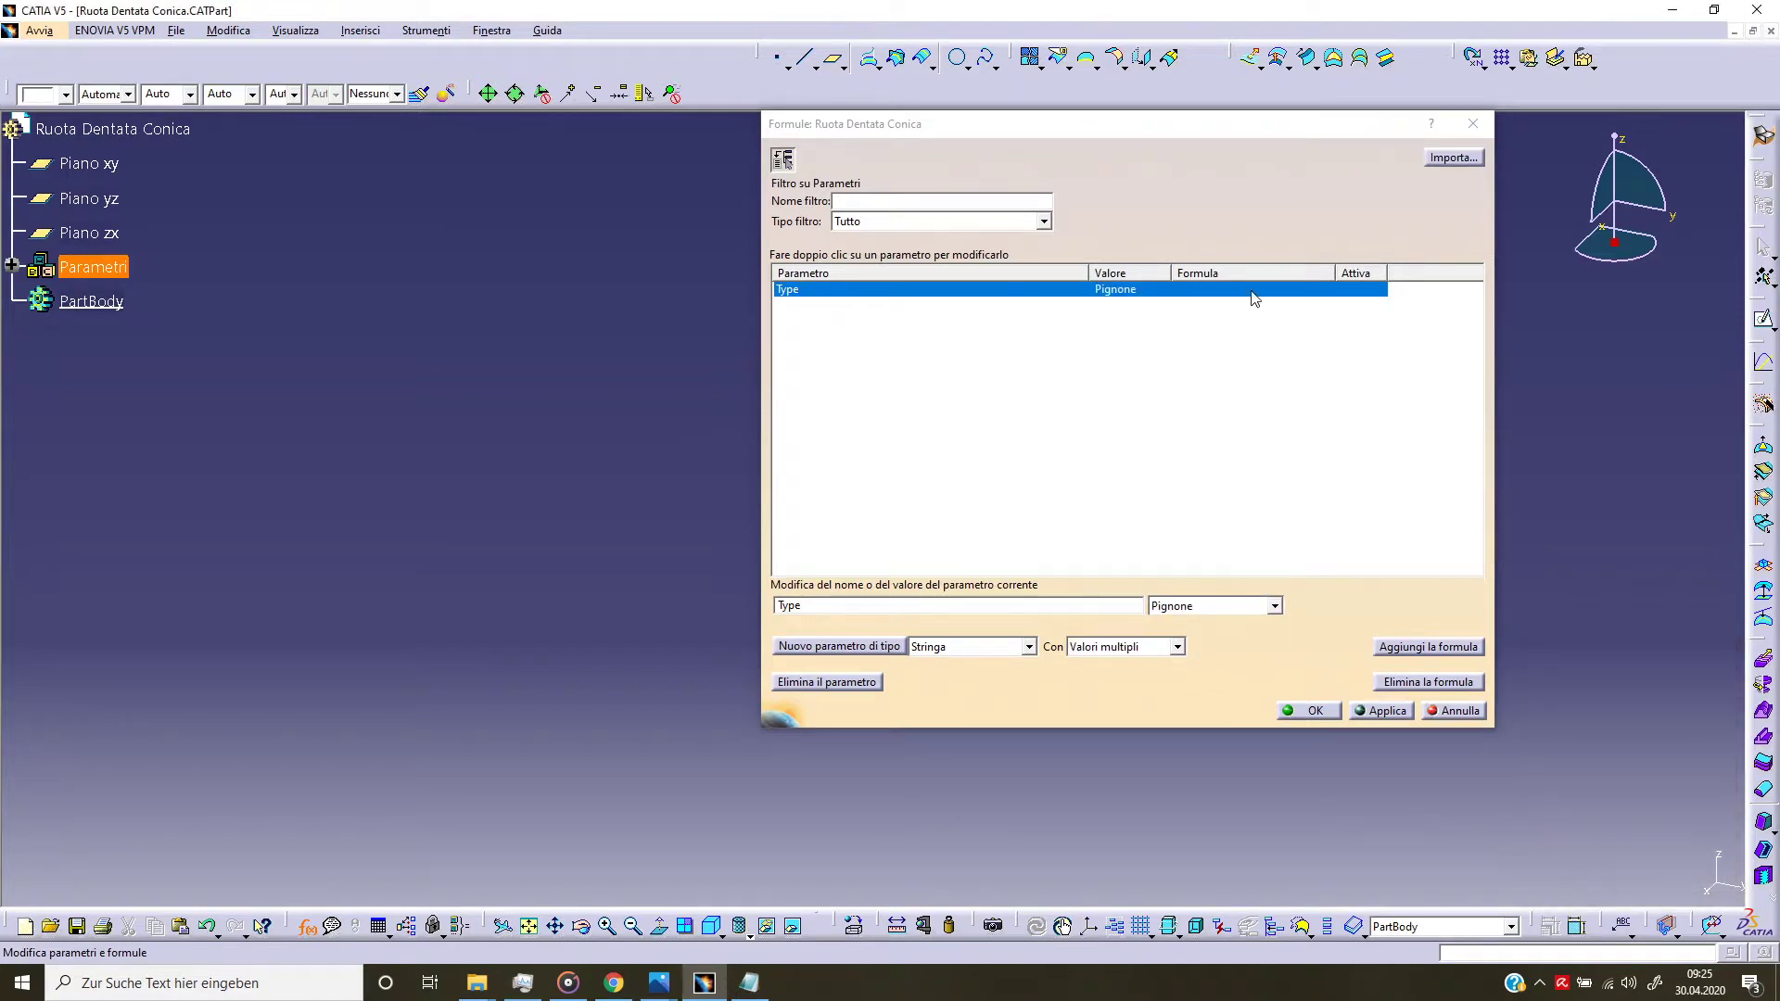
{"action": "left_click", "coordinate": [1163, 379]}
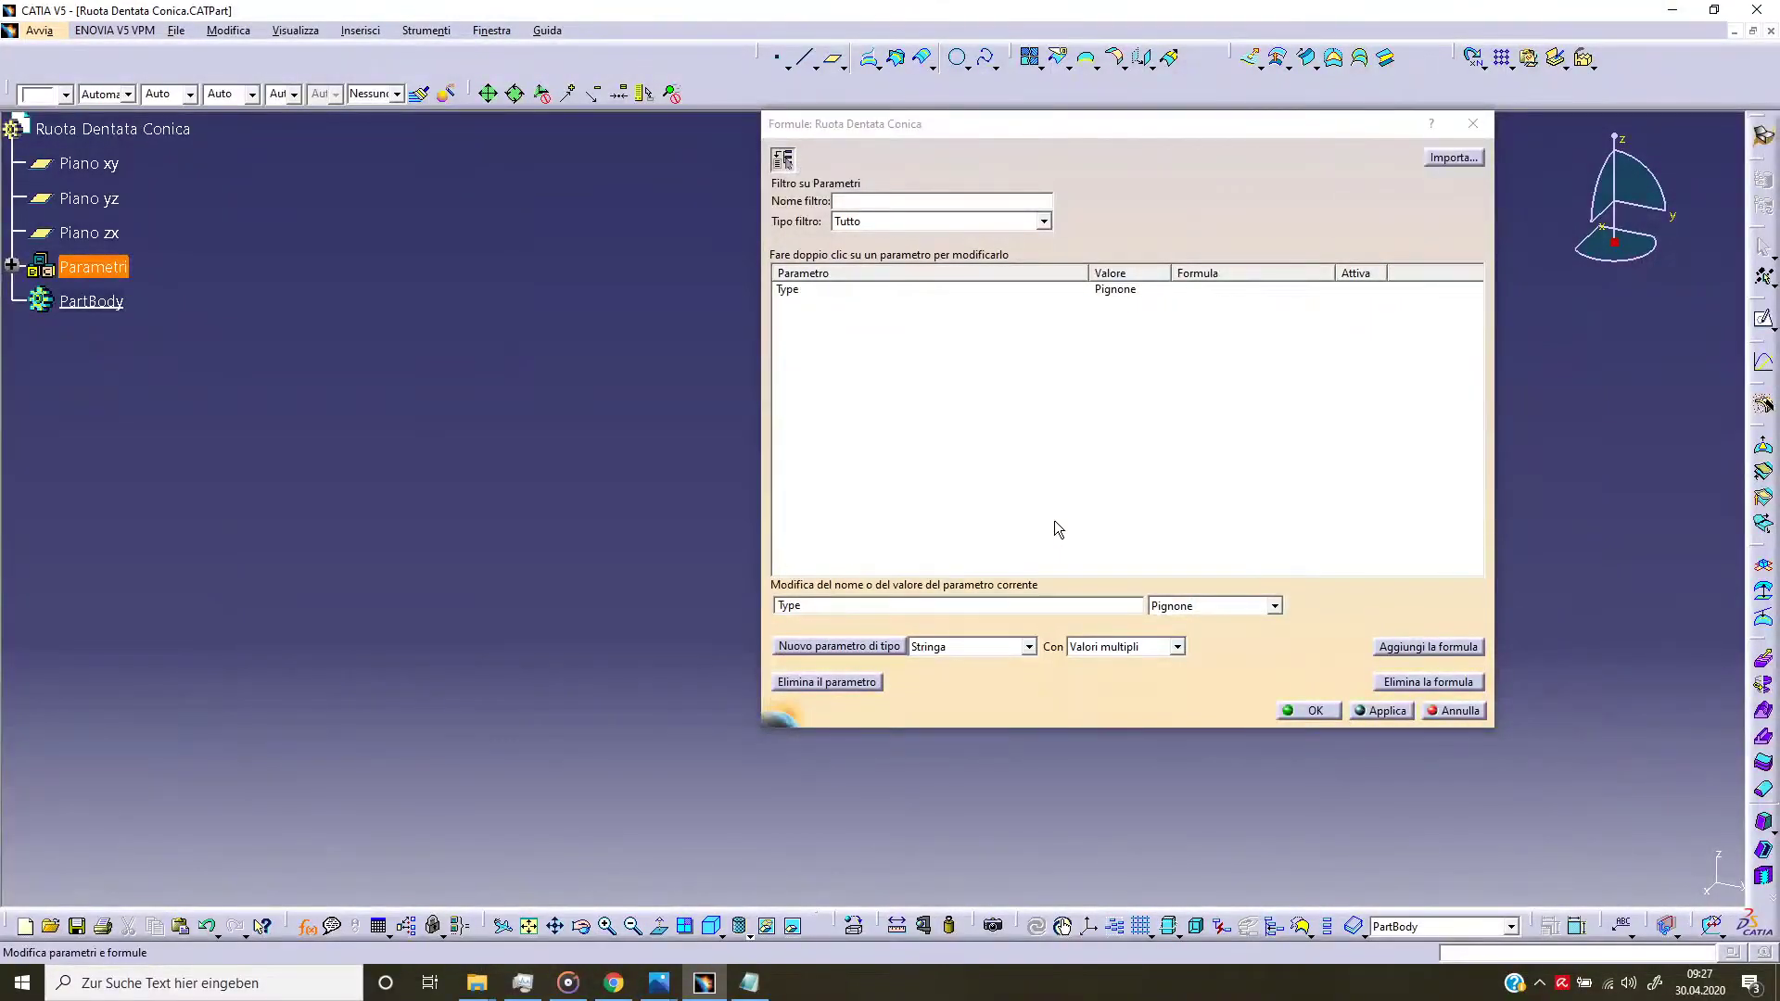
Step: Create a Booleano parameter named Rotate with value vero and apply it
{"action": "left_click", "coordinate": [1027, 647]}
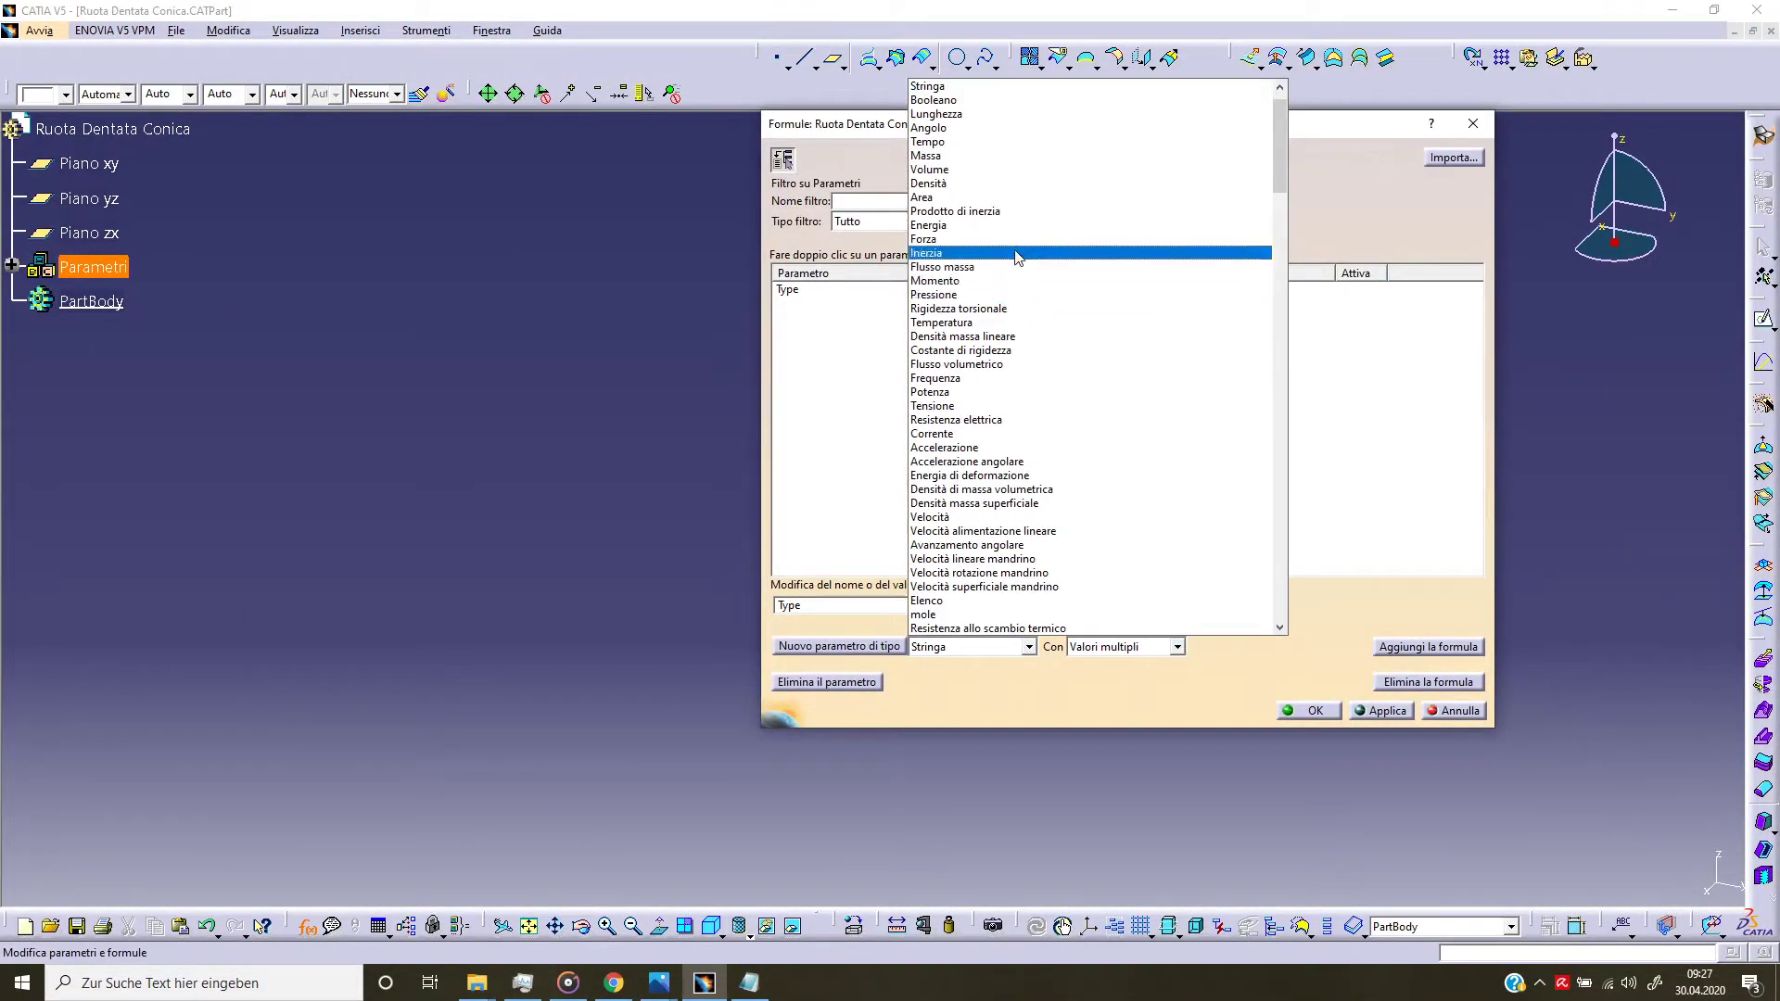
{"action": "left_click", "coordinate": [1009, 128]}
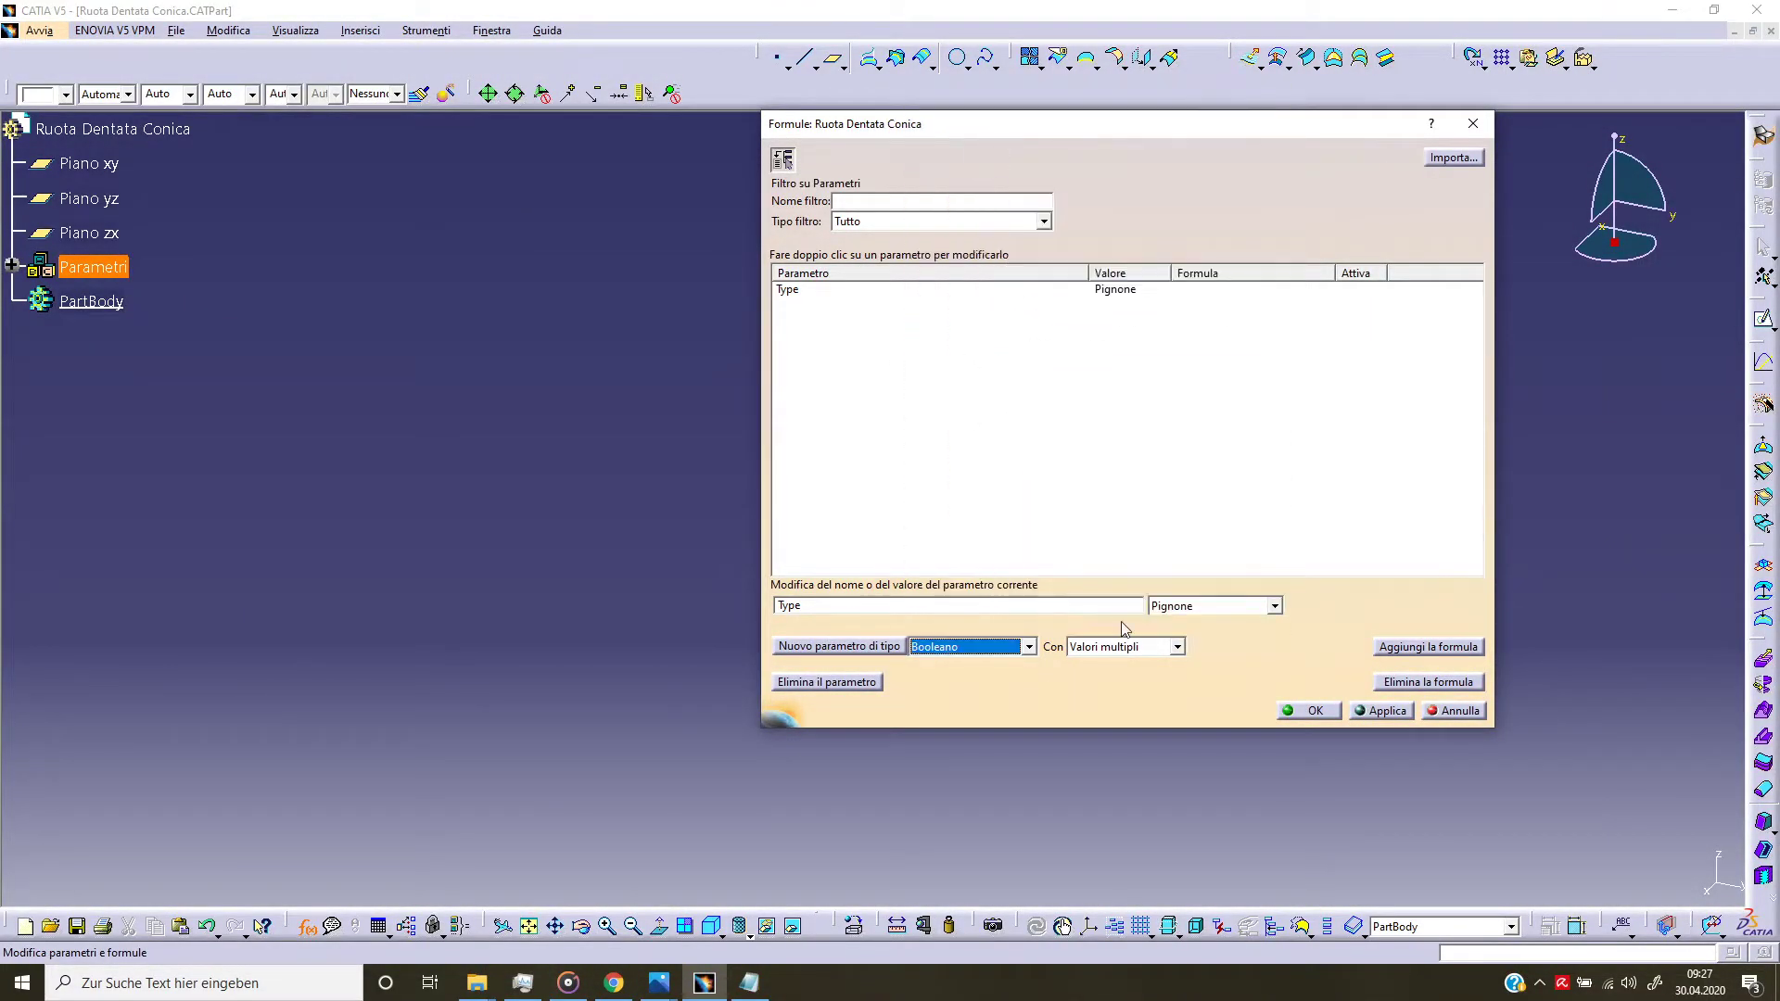
{"action": "left_click", "coordinate": [855, 655]}
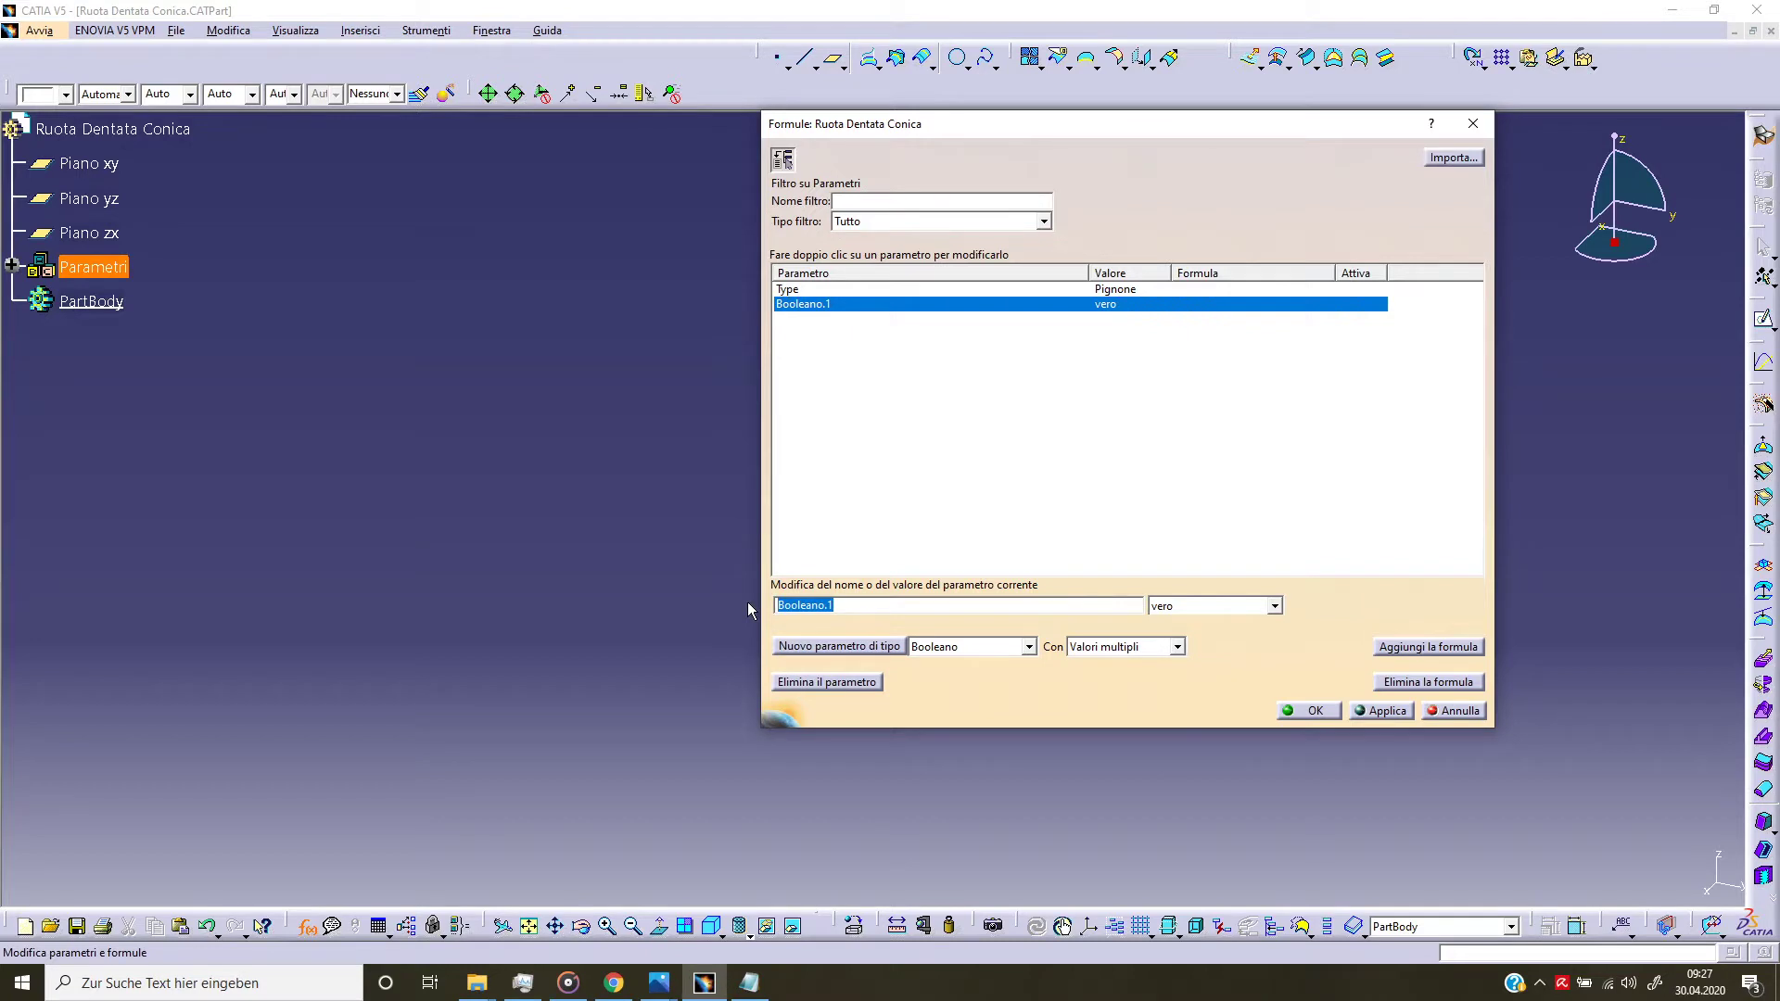
{"action": "type", "text": "Rotate"}
{"action": "left_click", "coordinate": [1274, 607]}
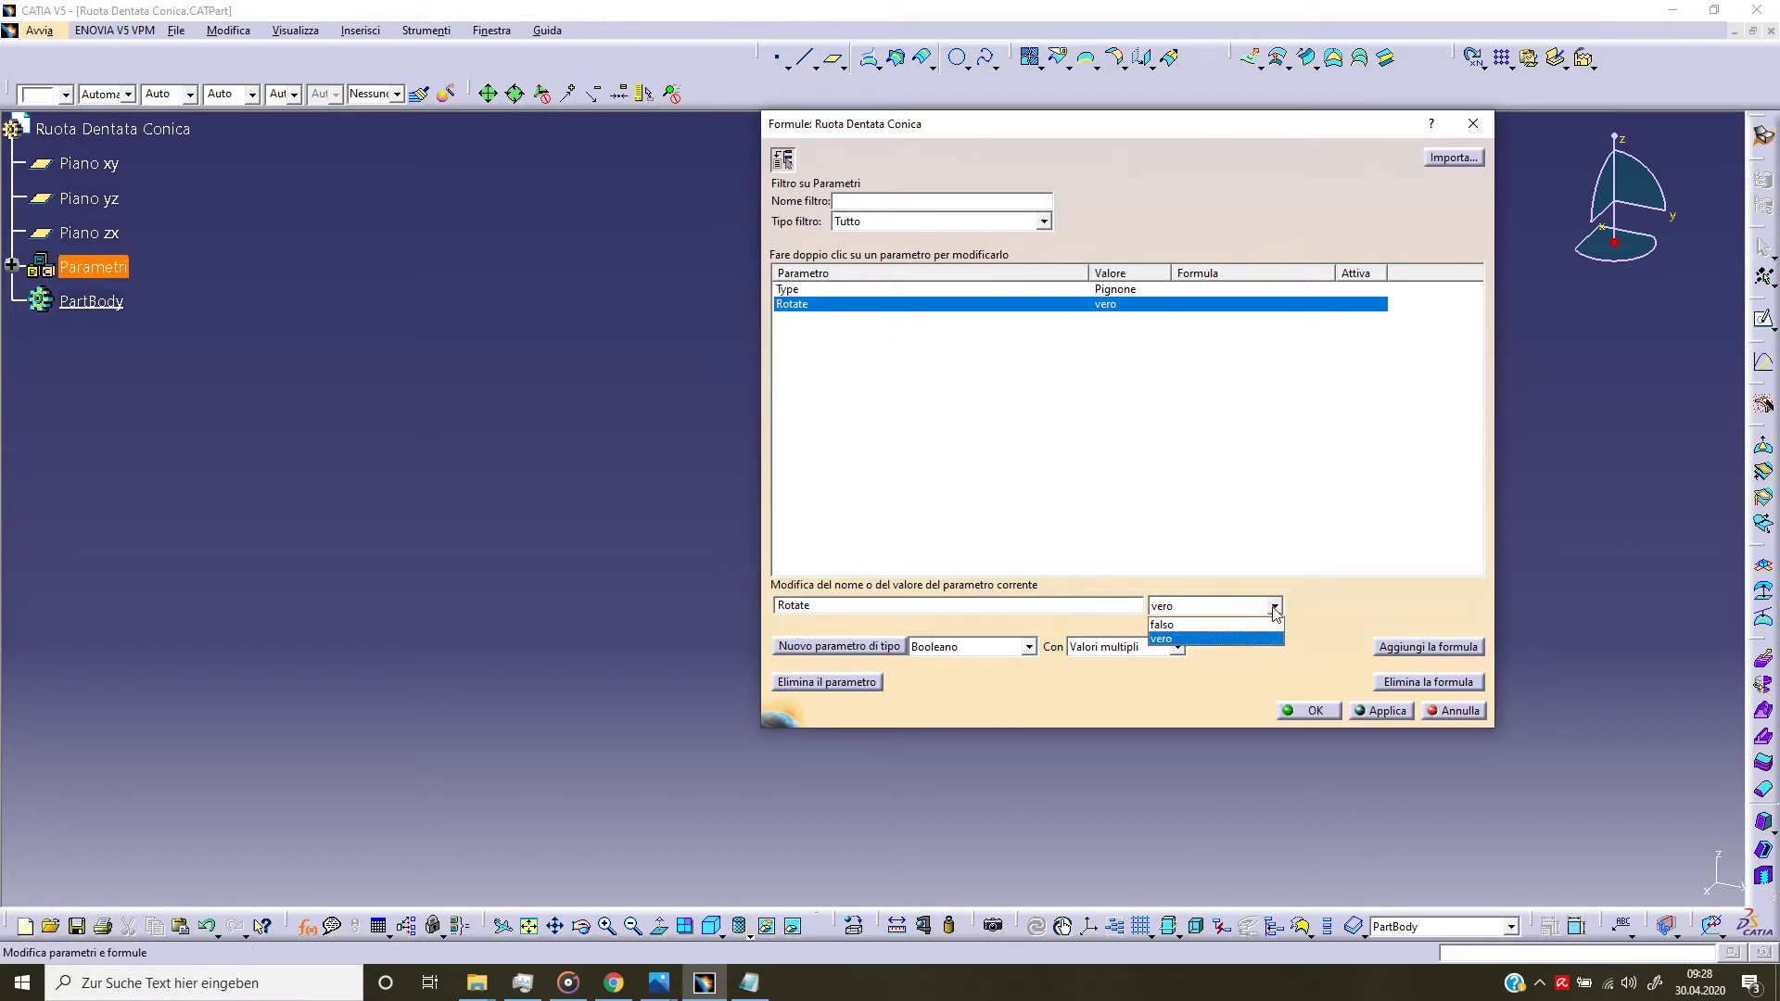
{"action": "left_click", "coordinate": [1216, 639]}
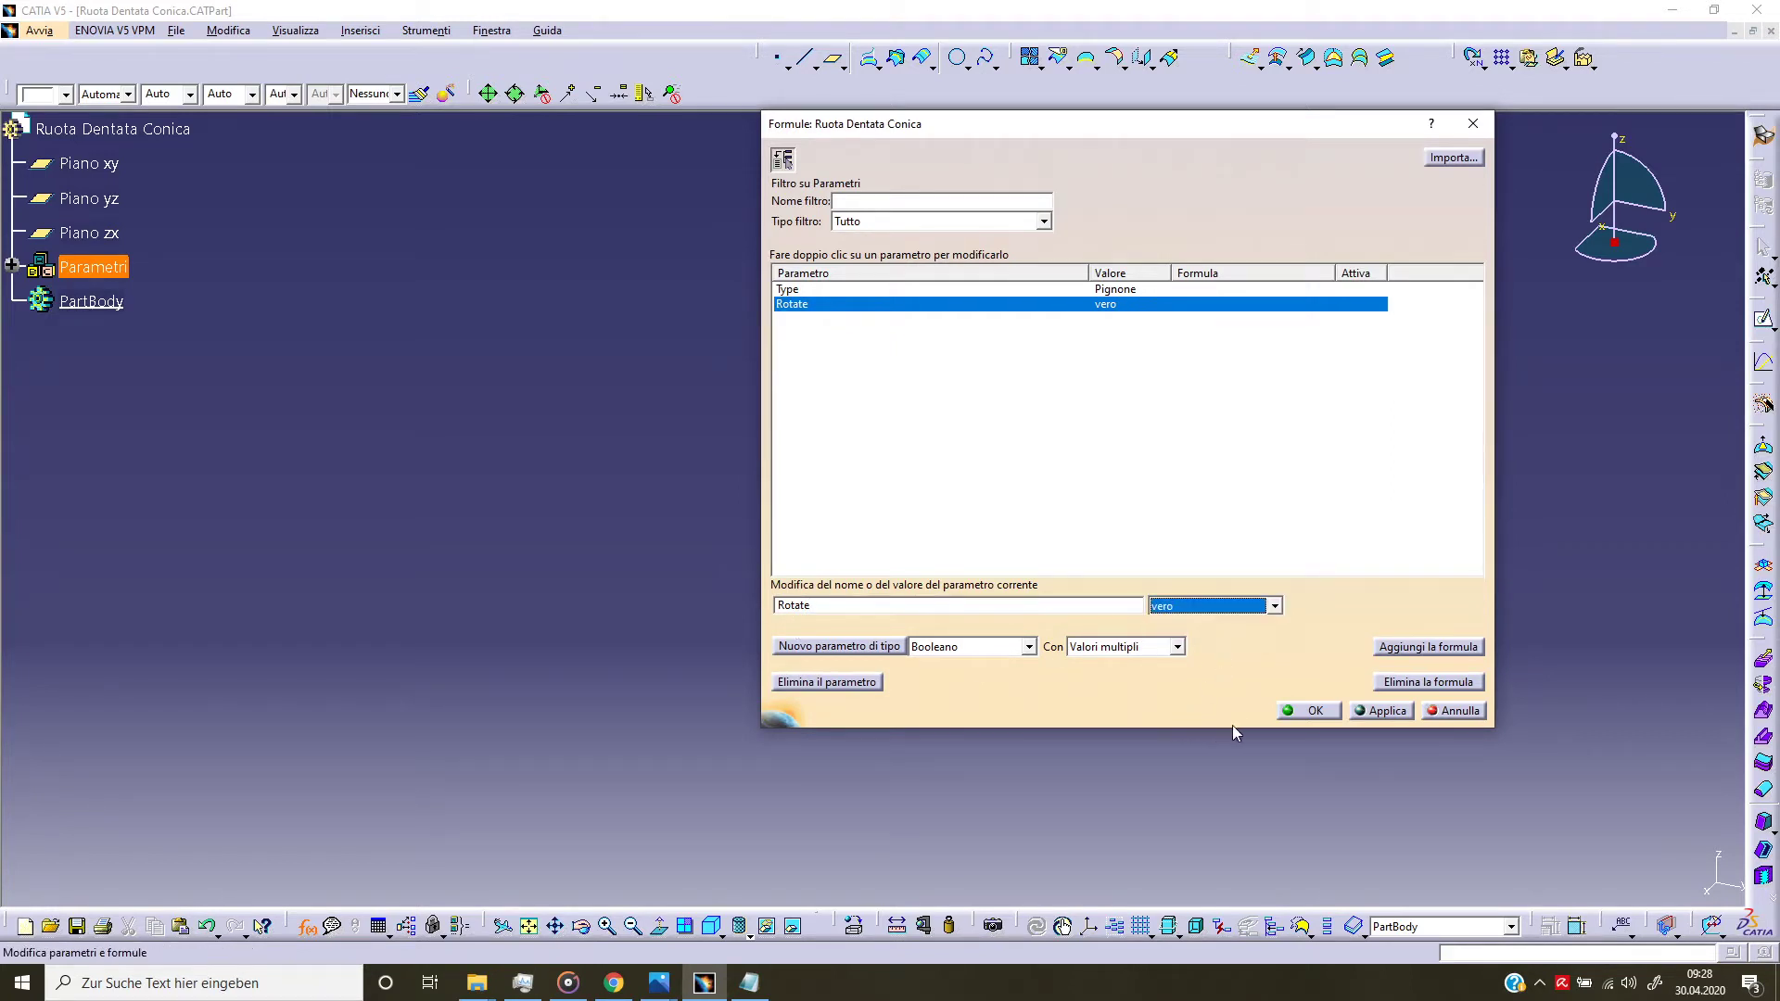
{"action": "left_click", "coordinate": [1372, 713]}
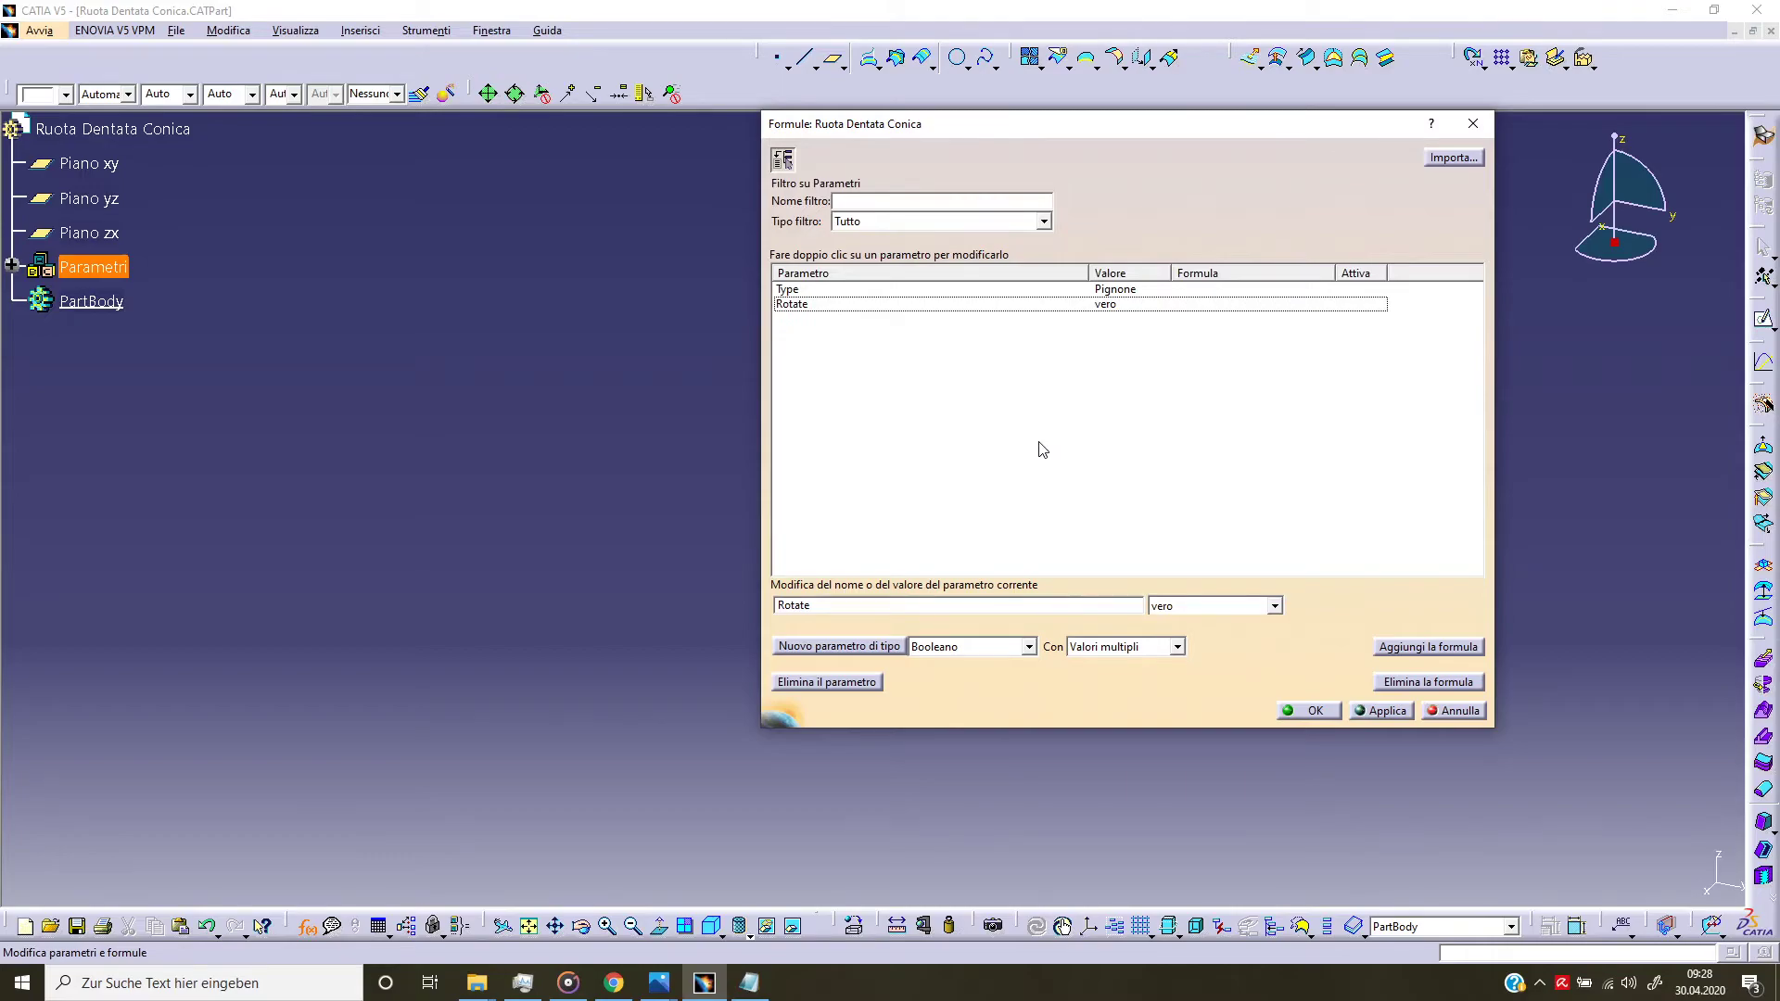
Step: Create a single-value Angolo parameter s equal to 90deg
{"action": "left_click", "coordinate": [1029, 647]}
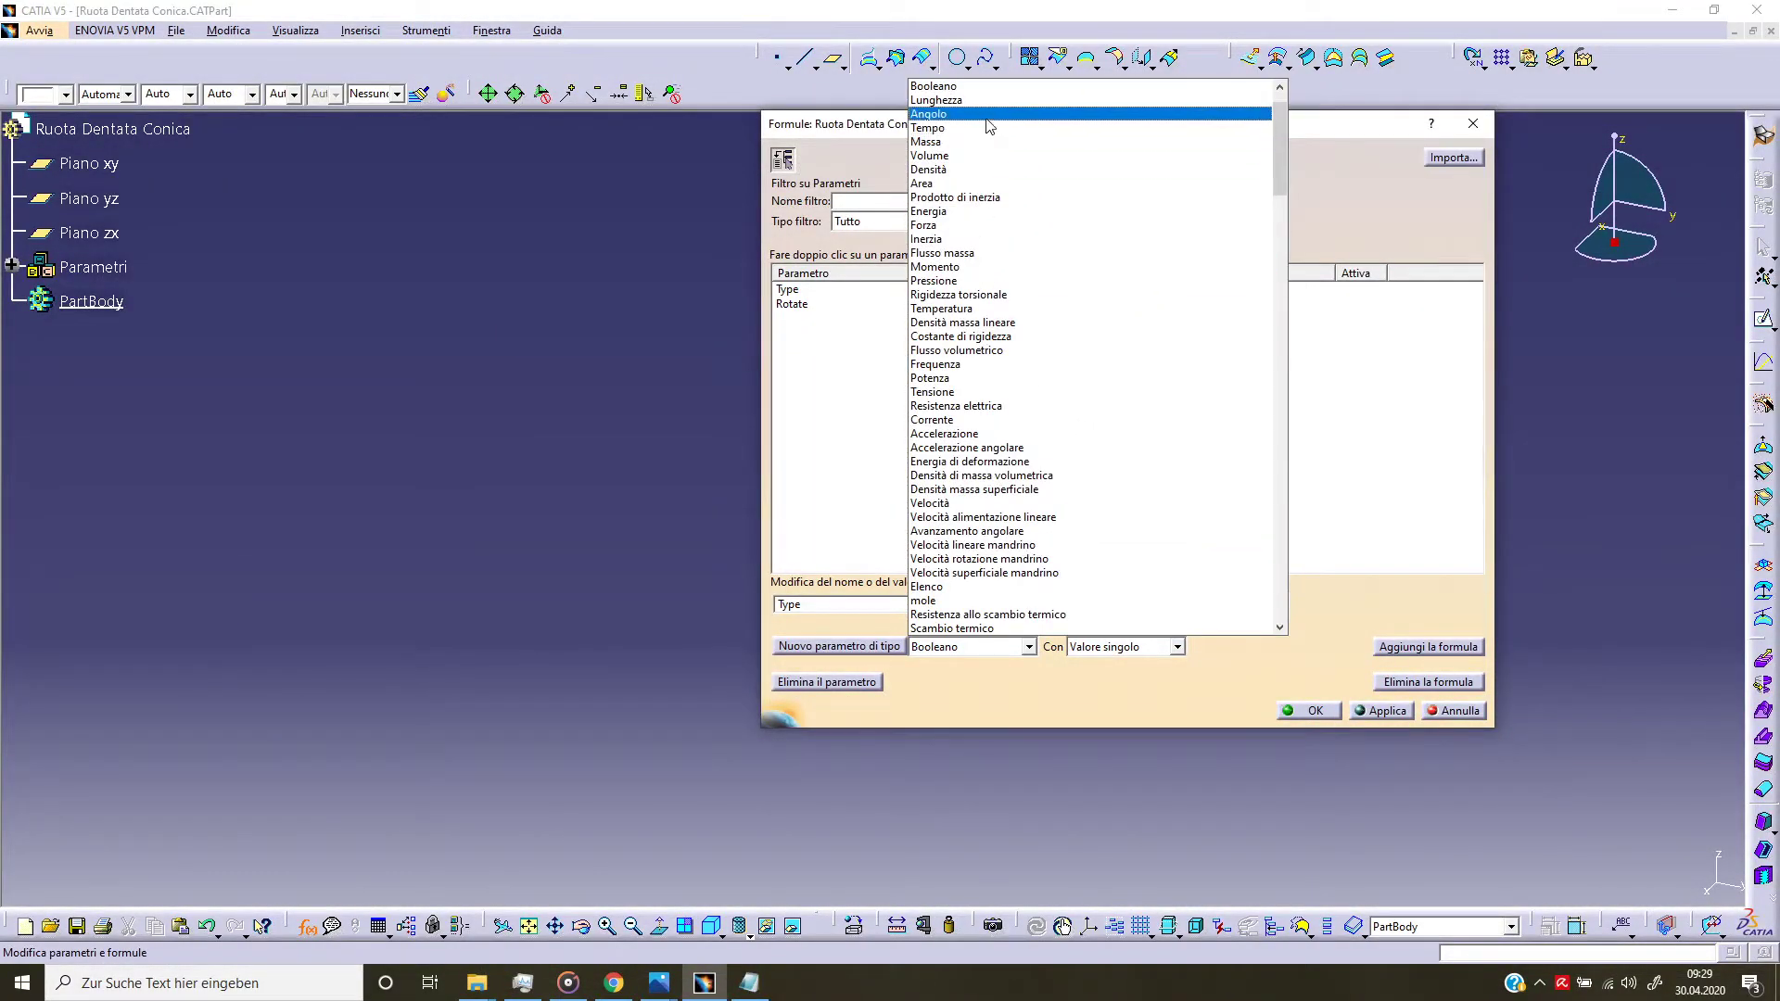
{"action": "left_click", "coordinate": [987, 117]}
{"action": "left_click", "coordinate": [865, 643]}
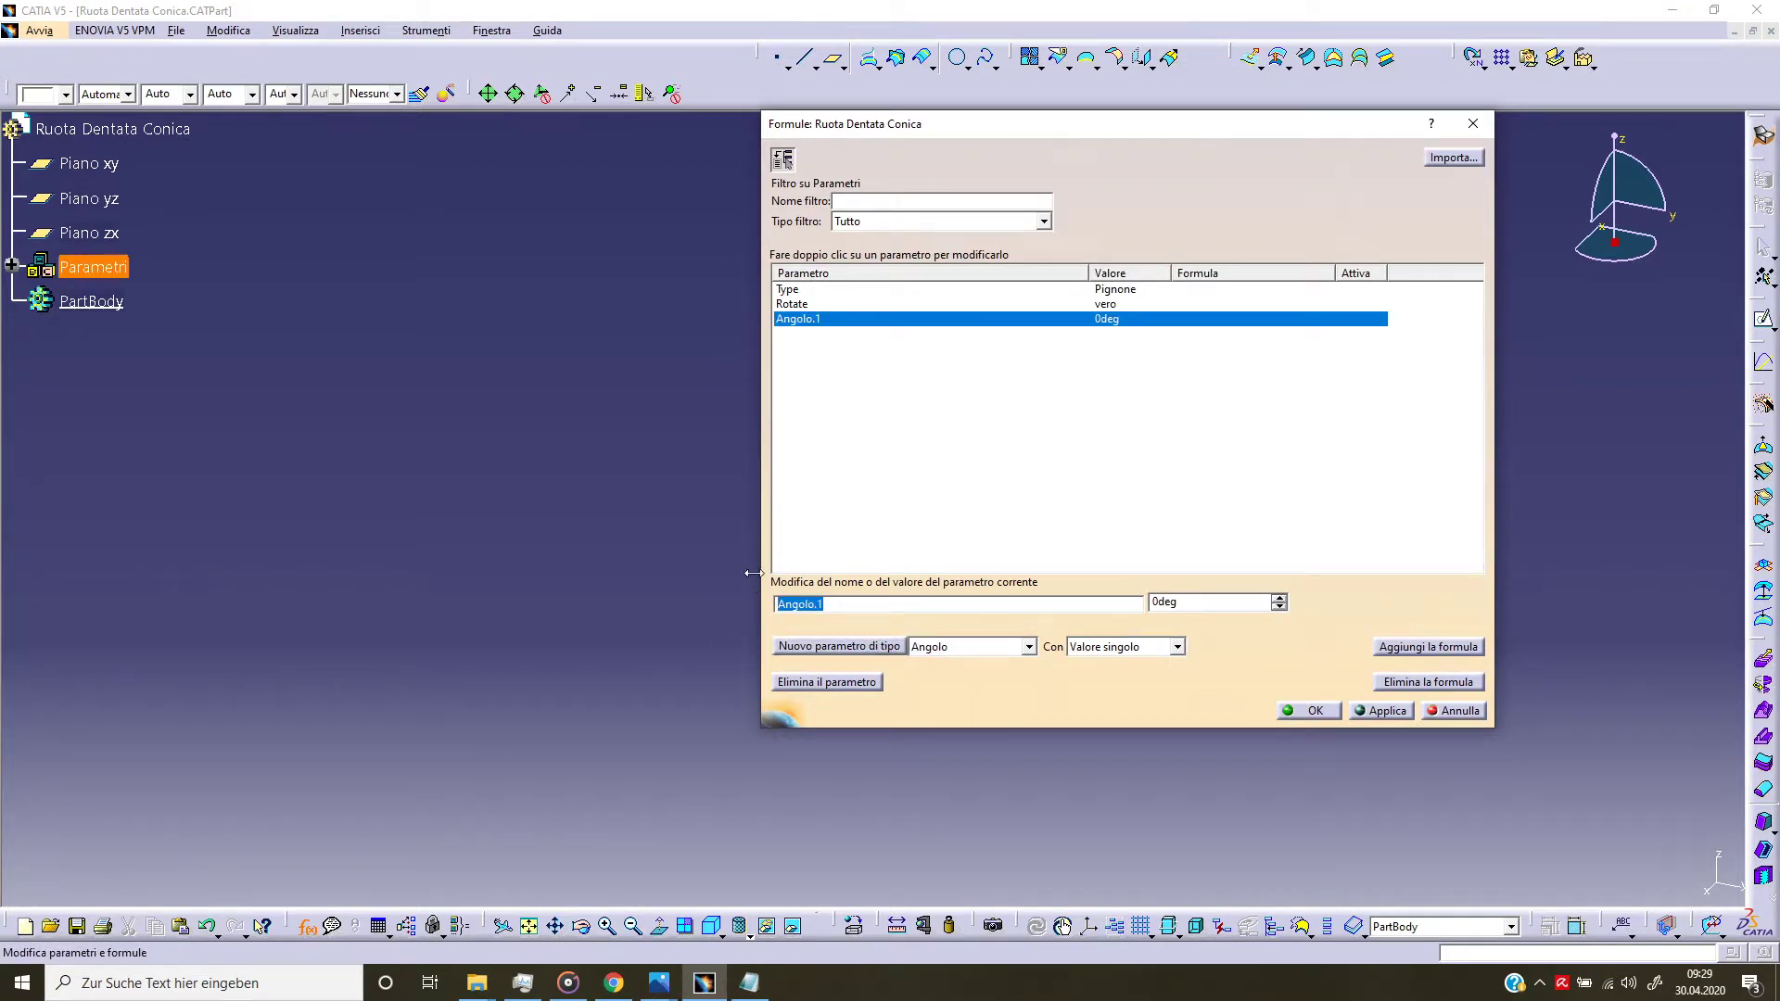
{"action": "type", "text": "s"}
{"action": "left_click", "coordinate": [1173, 650]}
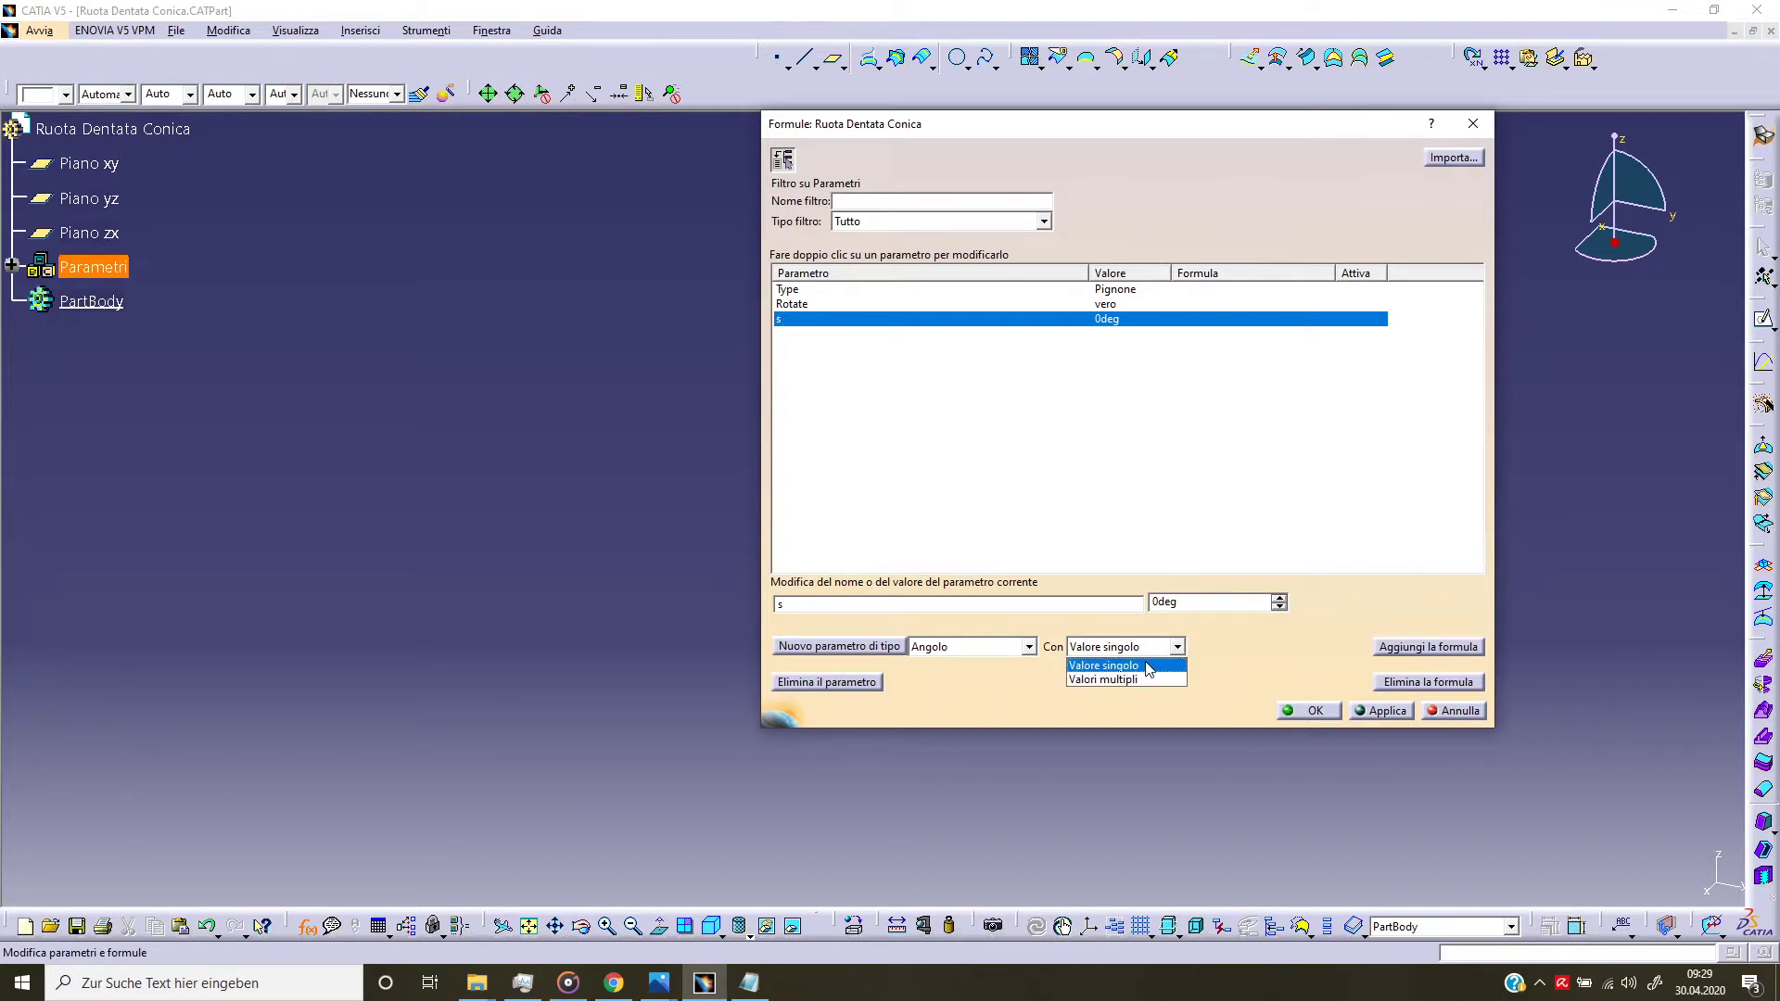
{"action": "left_click", "coordinate": [1148, 668]}
{"action": "left_click_drag", "start_coordinate": [1266, 601], "coordinate": [1151, 605]}
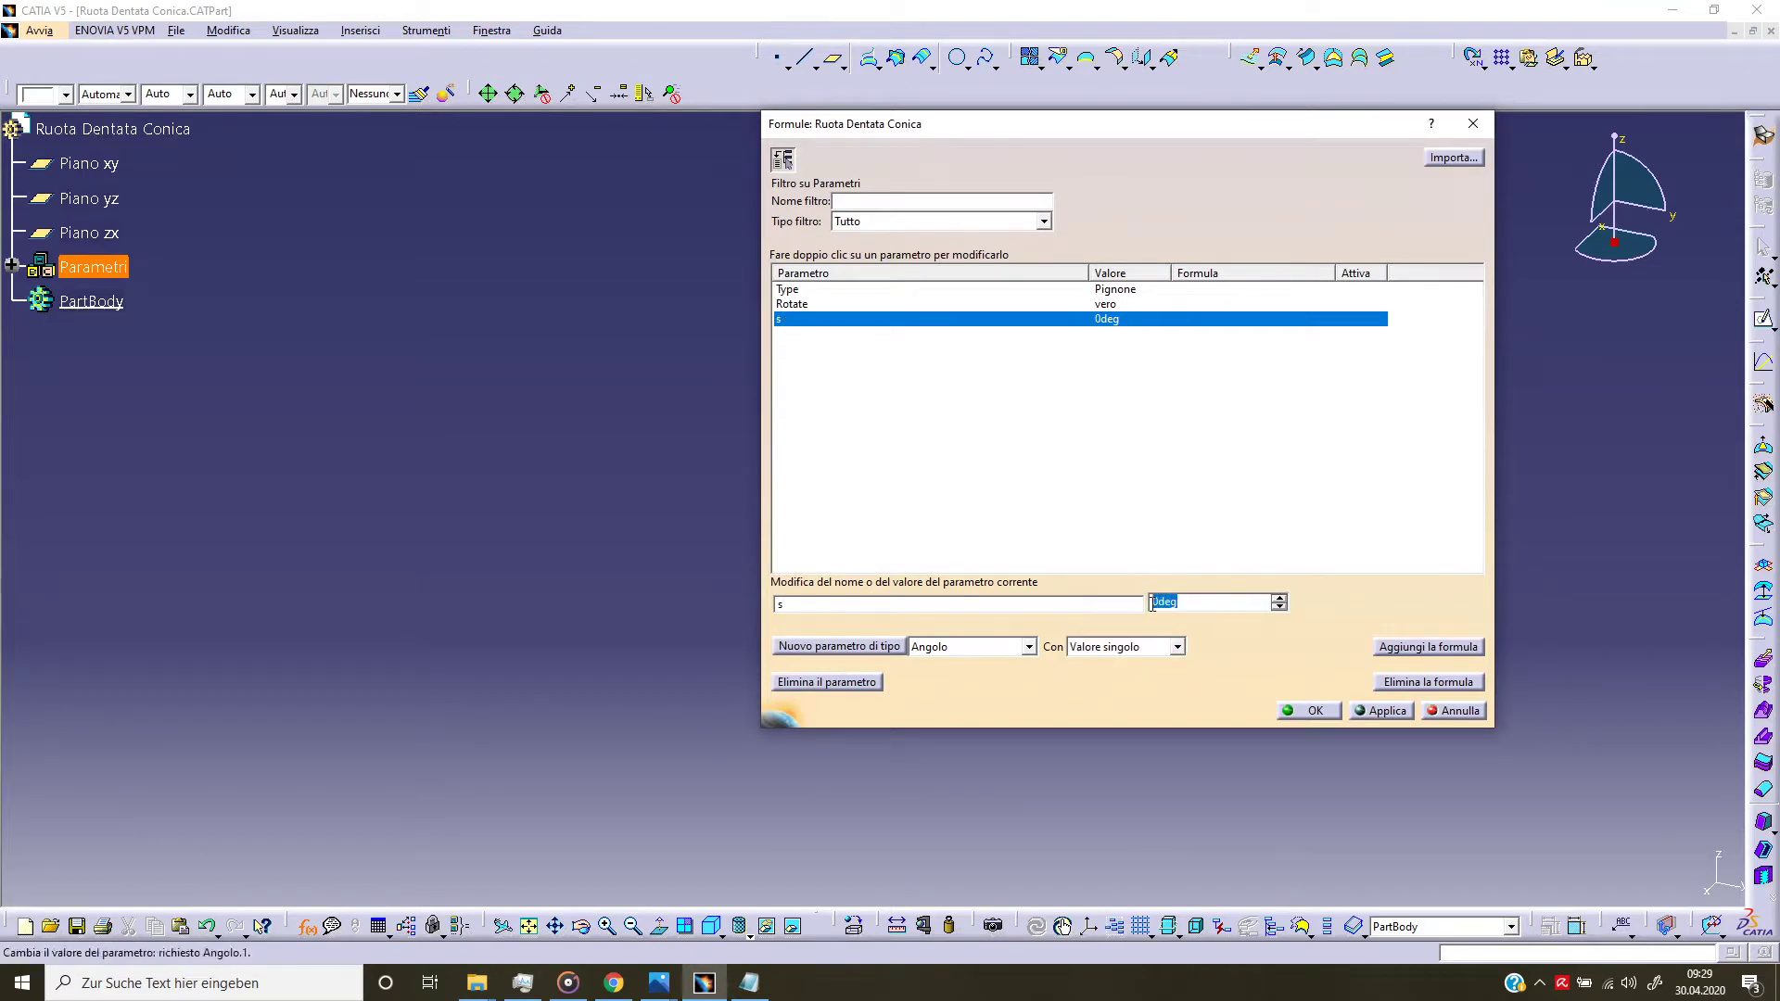
{"action": "type", "text": "90"}
{"action": "left_click", "coordinate": [1374, 716]}
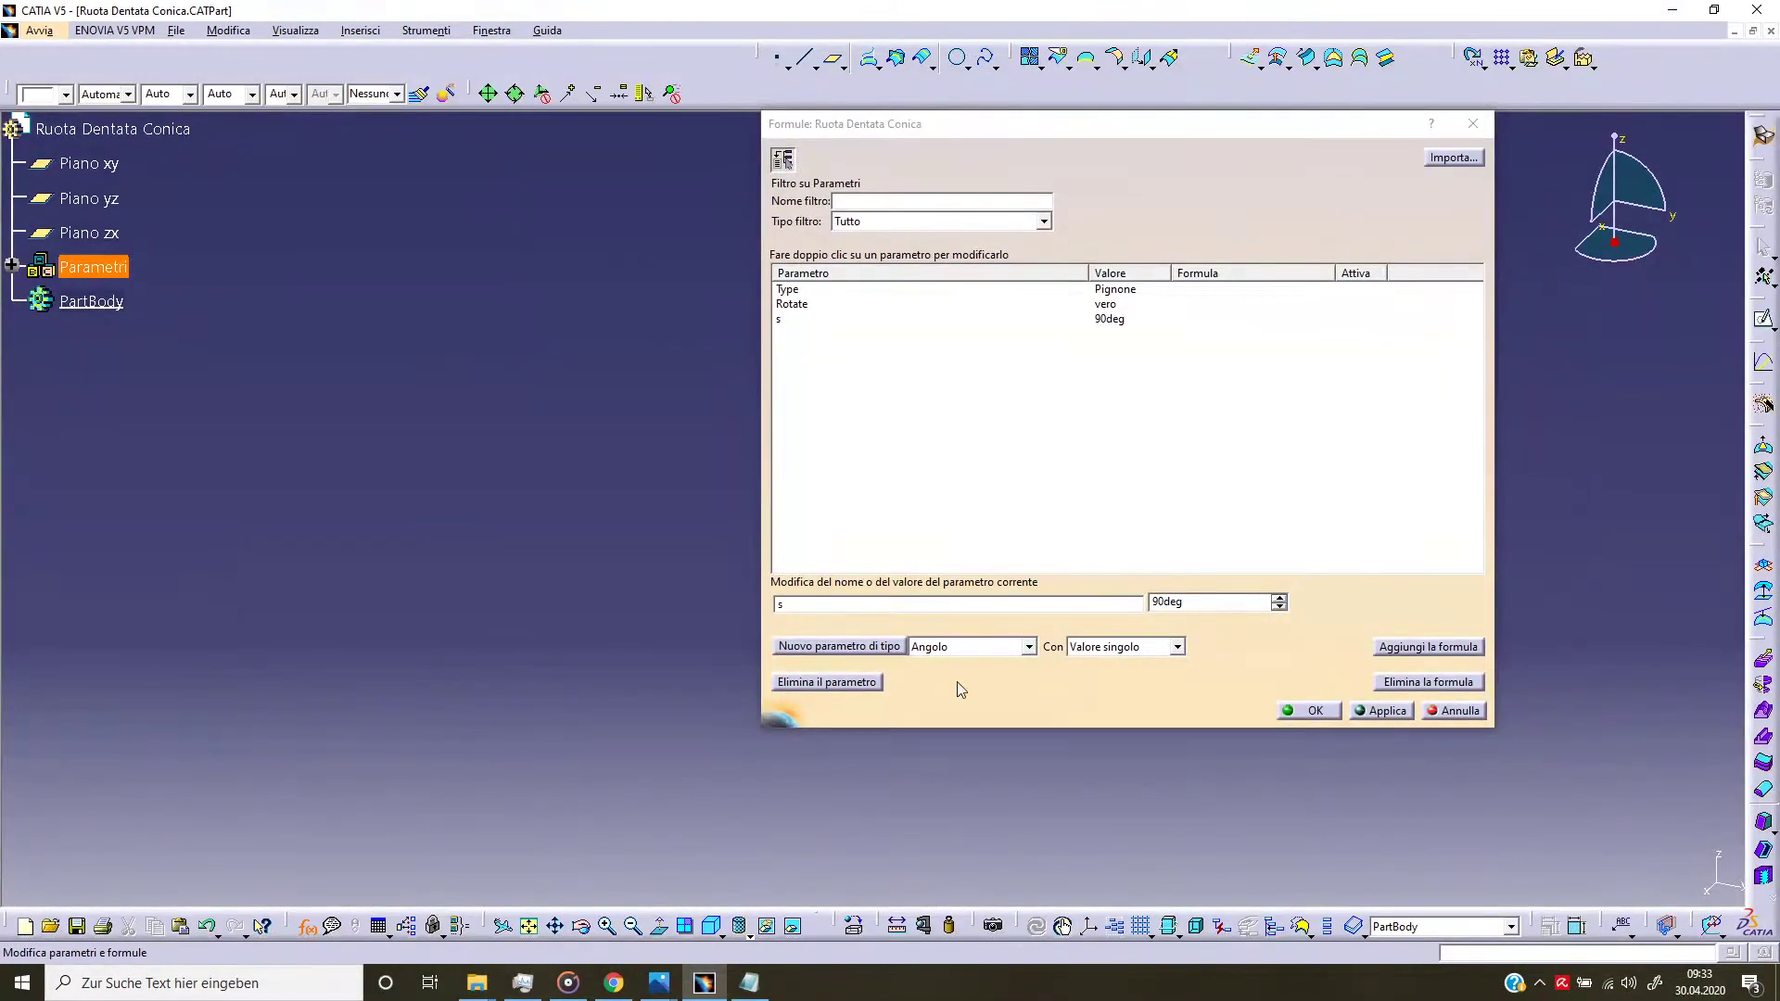
Step: Create a Lunghezza parameter m equal to 4mm
{"action": "left_click", "coordinate": [1029, 646]}
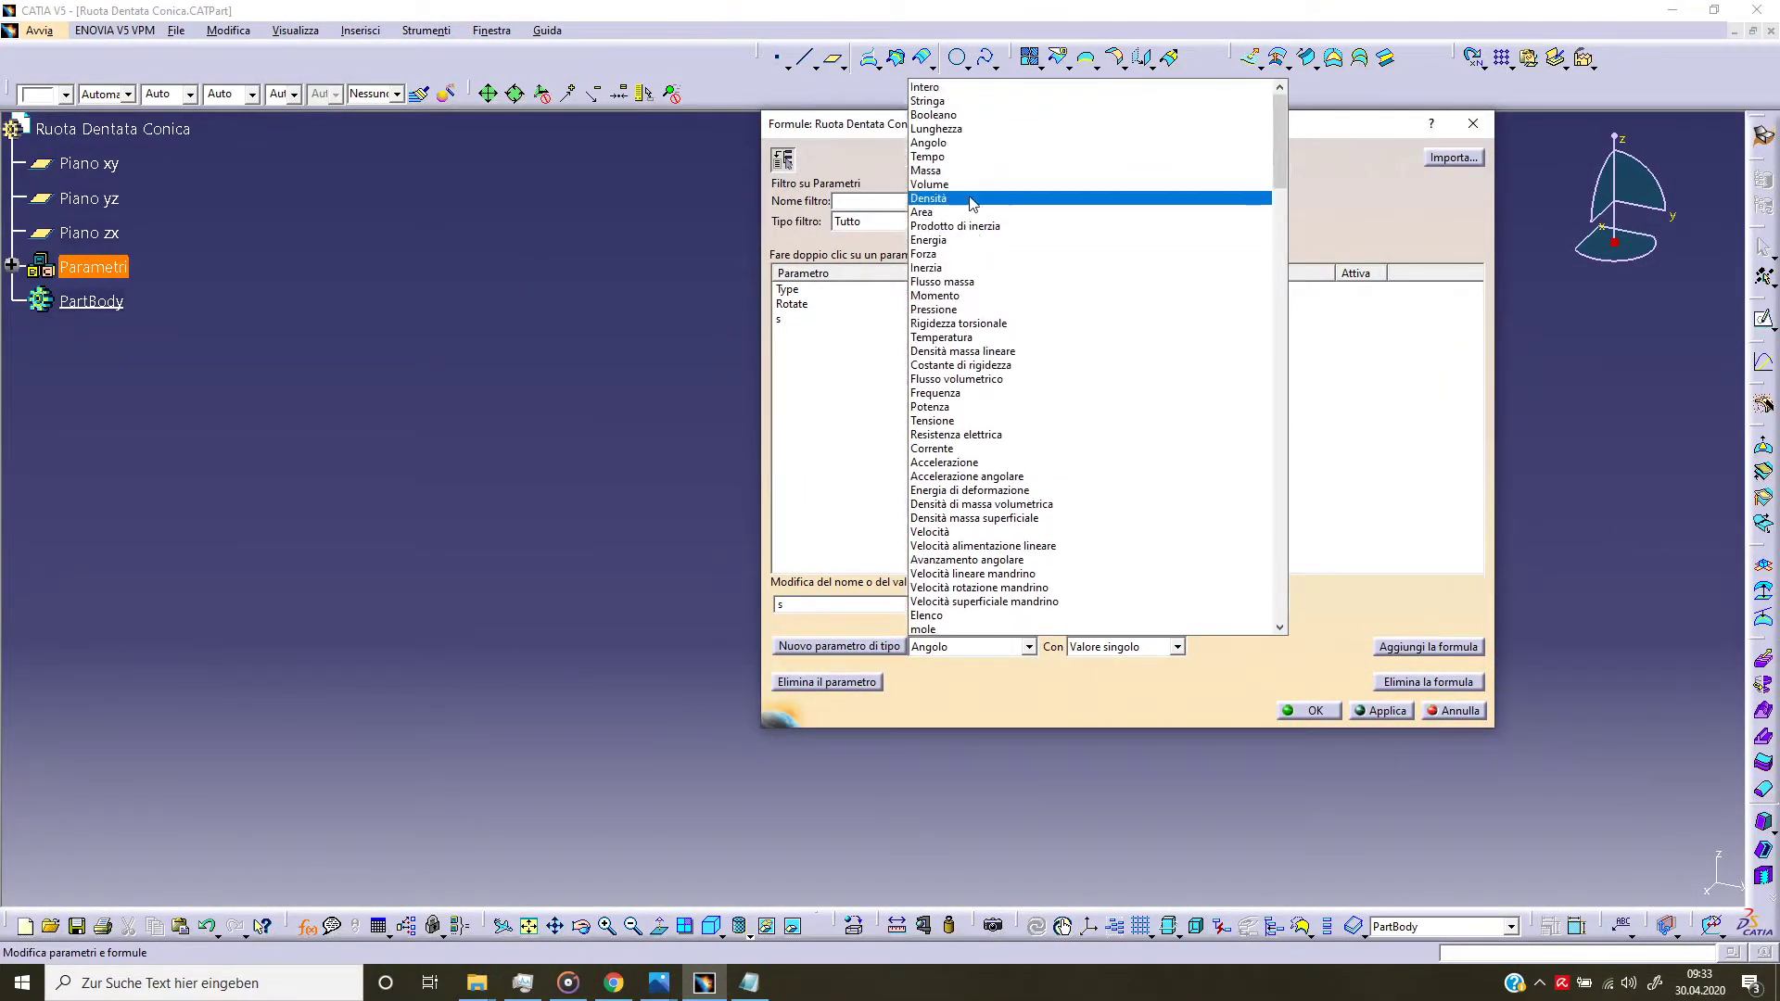
{"action": "left_click", "coordinate": [969, 130]}
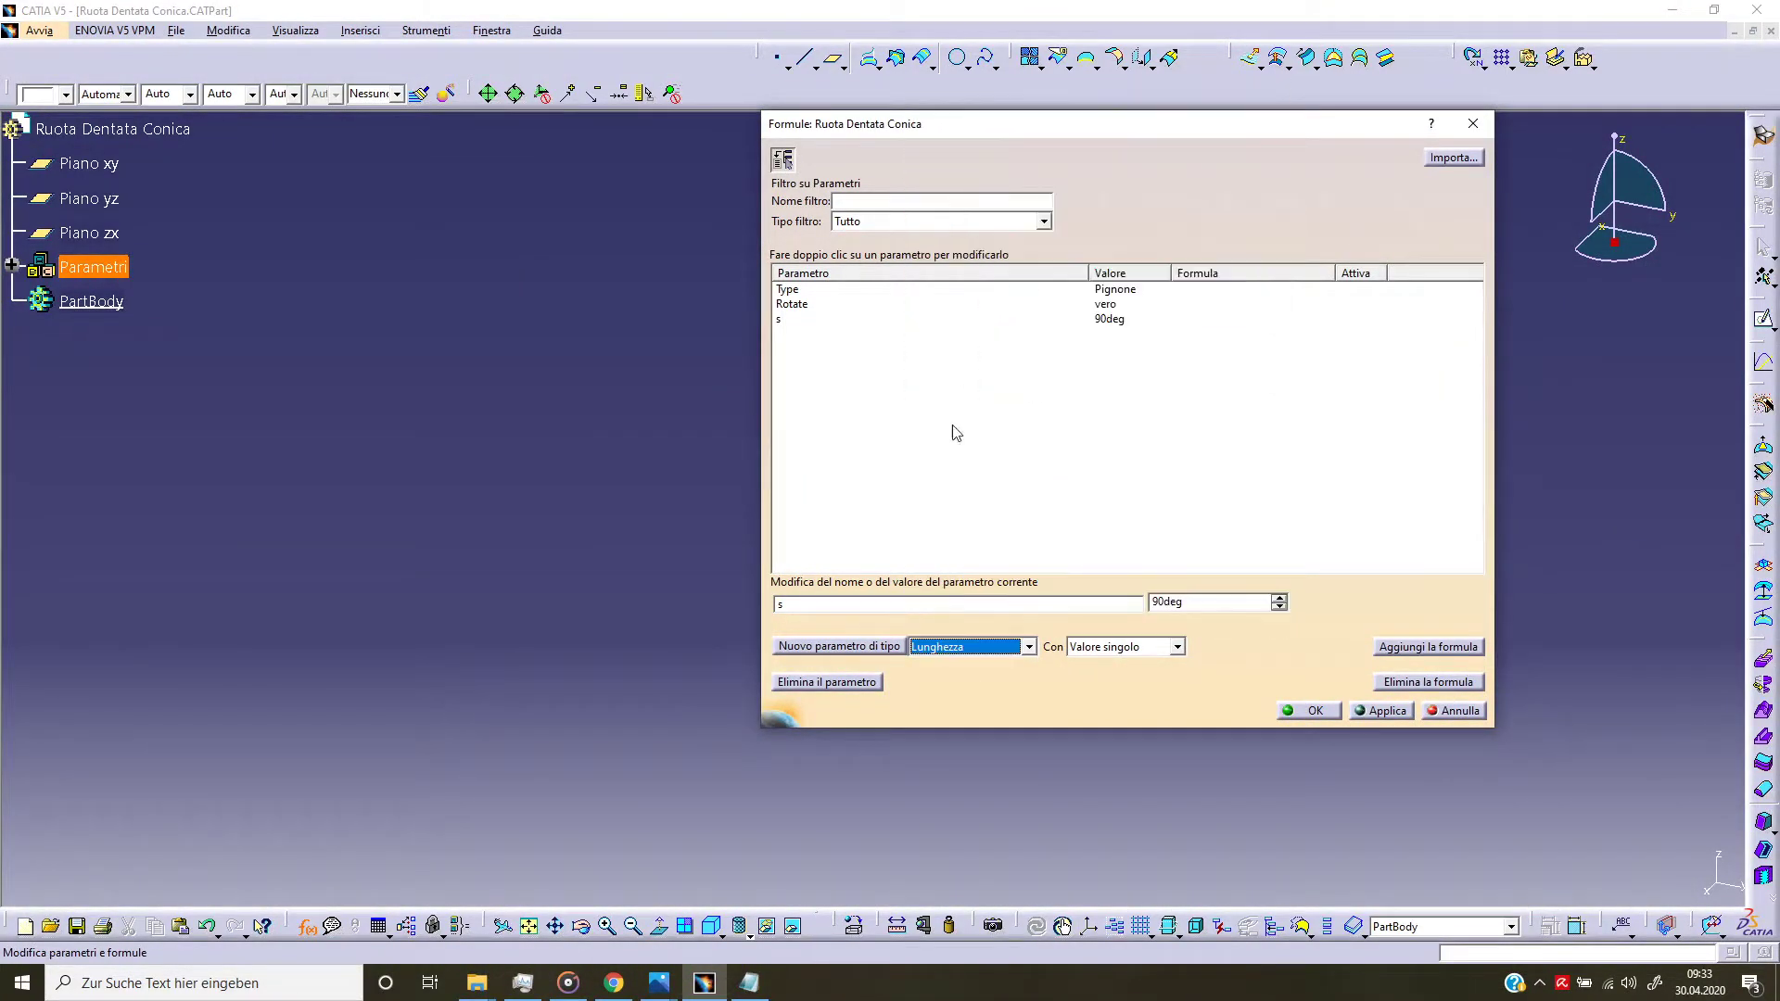
{"action": "left_click", "coordinate": [892, 646]}
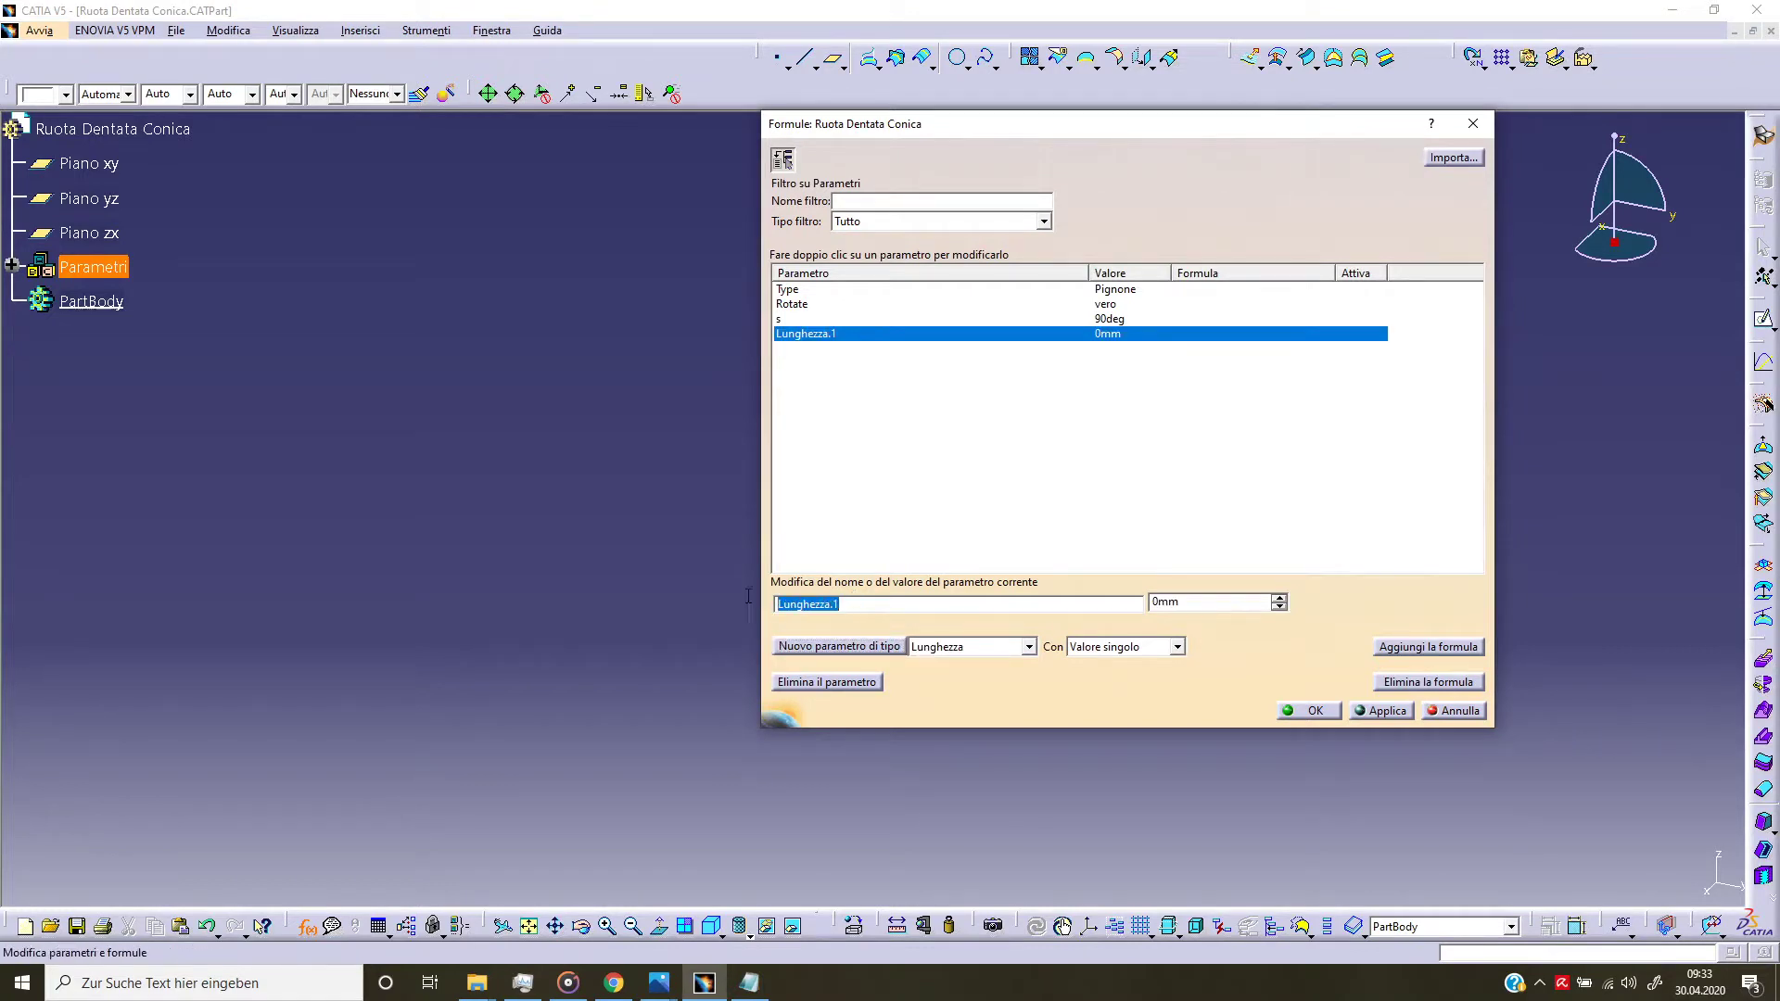
{"action": "type", "text": "m"}
{"action": "key", "text": "Tab"}
{"action": "type", "text": "4"}
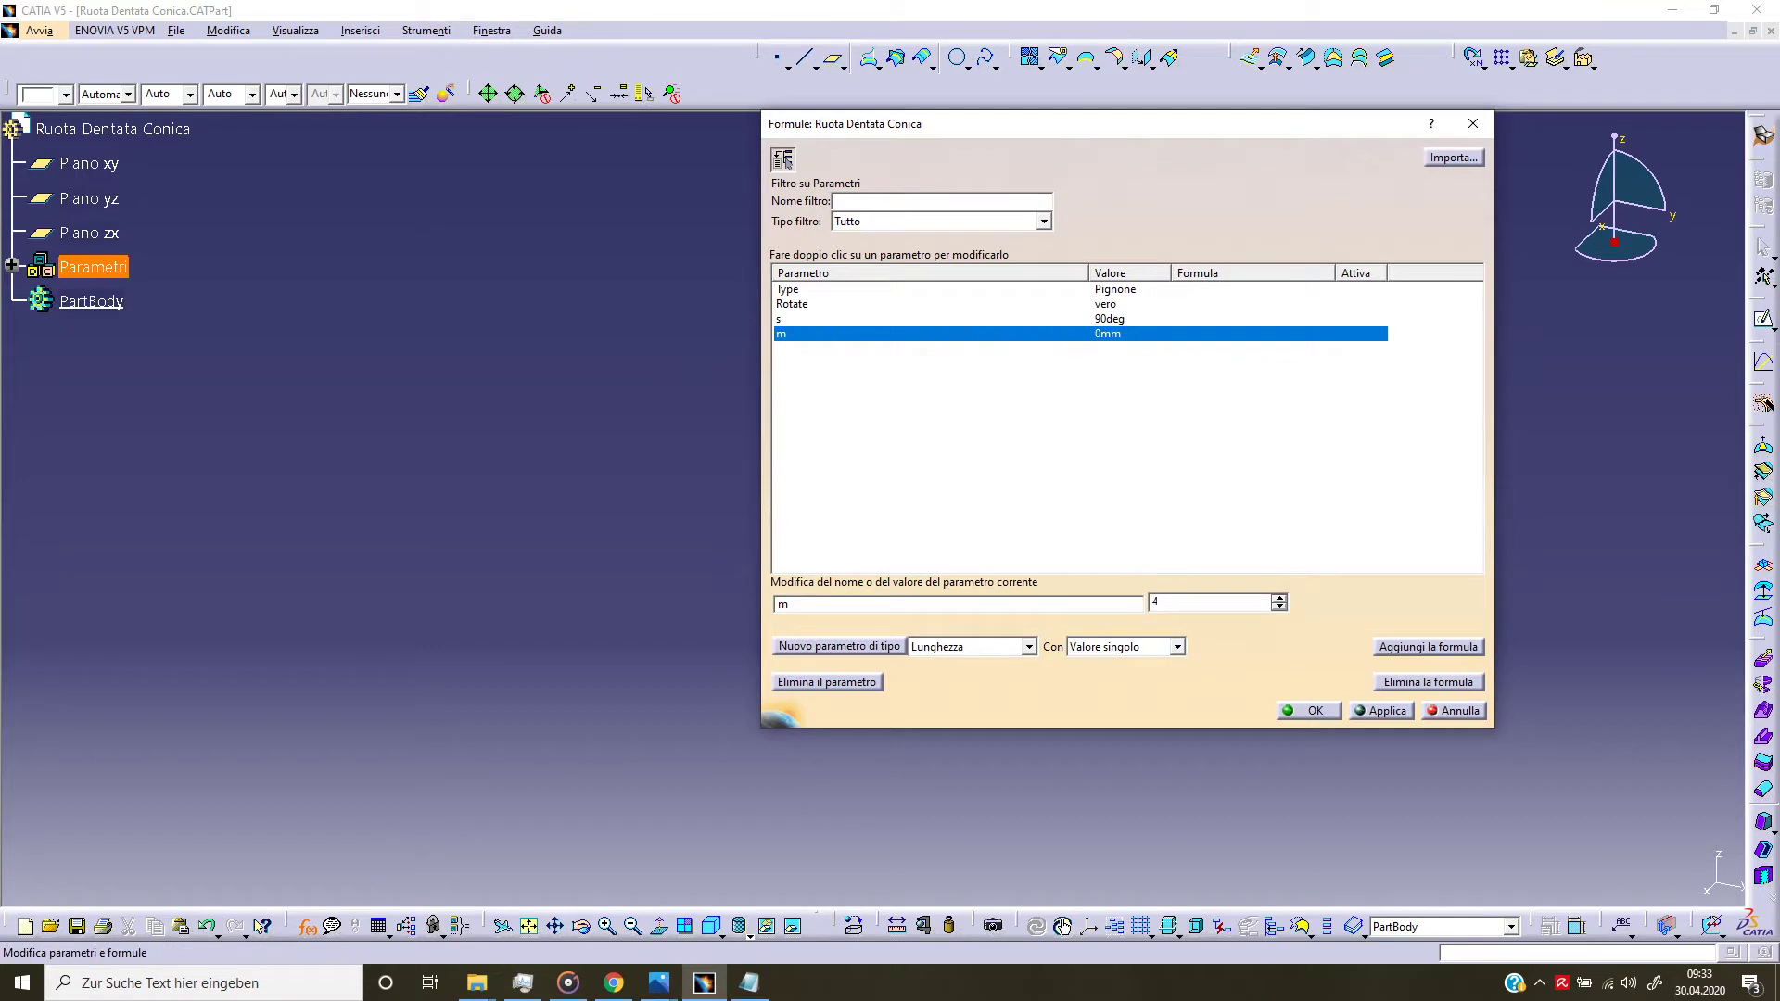
{"action": "left_click", "coordinate": [1374, 714]}
{"action": "left_click", "coordinate": [993, 459]}
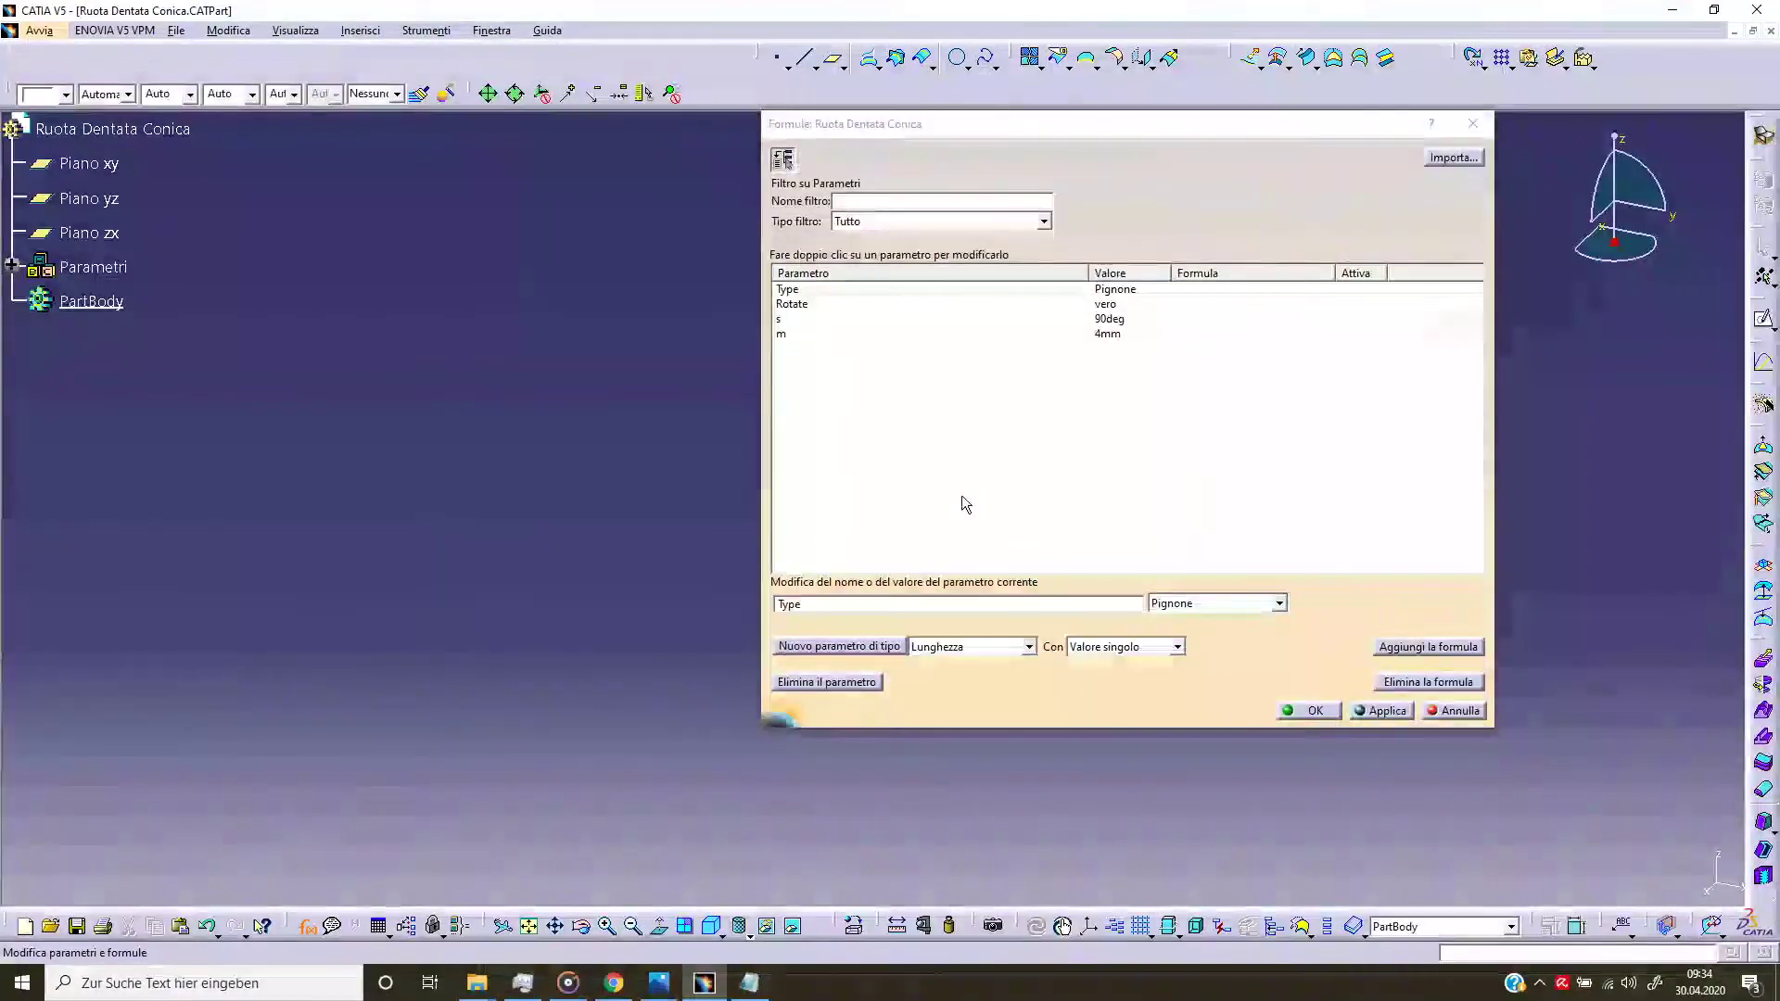
Step: Create an angle parameter renamed from Angolo.2 to a, with value 20deg
{"action": "left_click", "coordinate": [1030, 646]}
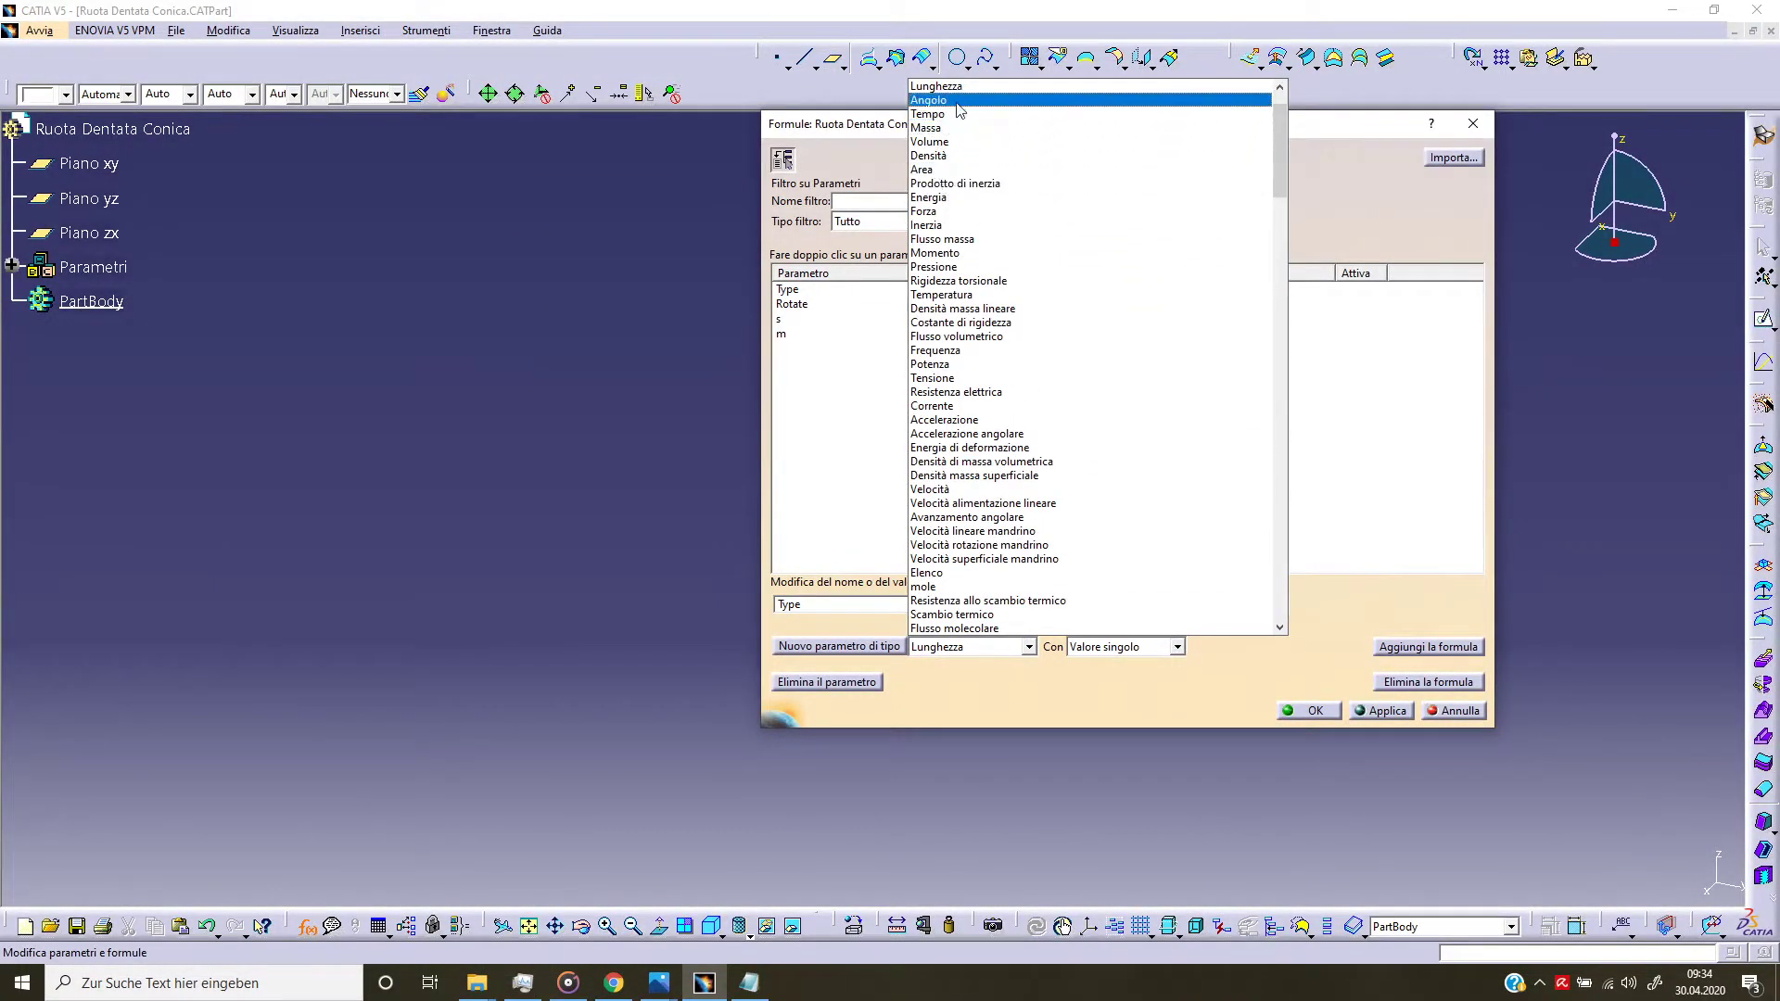
{"action": "left_click", "coordinate": [955, 101]}
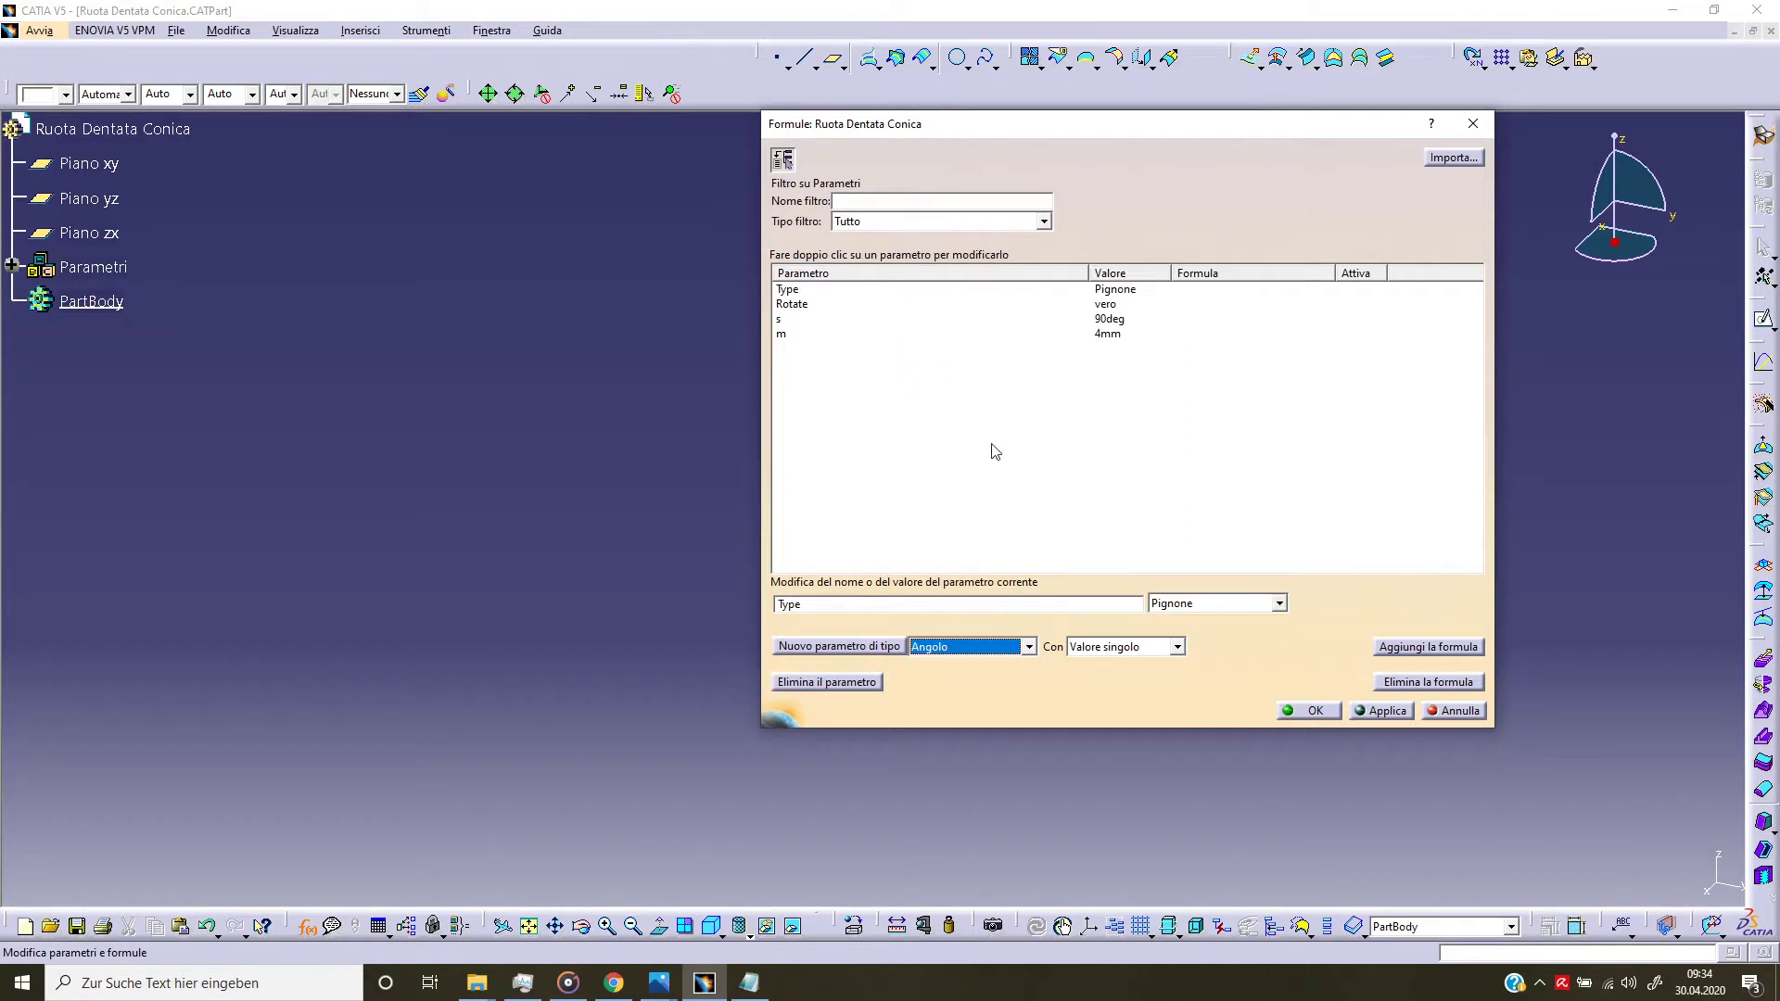
{"action": "left_click", "coordinate": [875, 648]}
{"action": "left_click_drag", "start_coordinate": [833, 603], "coordinate": [754, 607]}
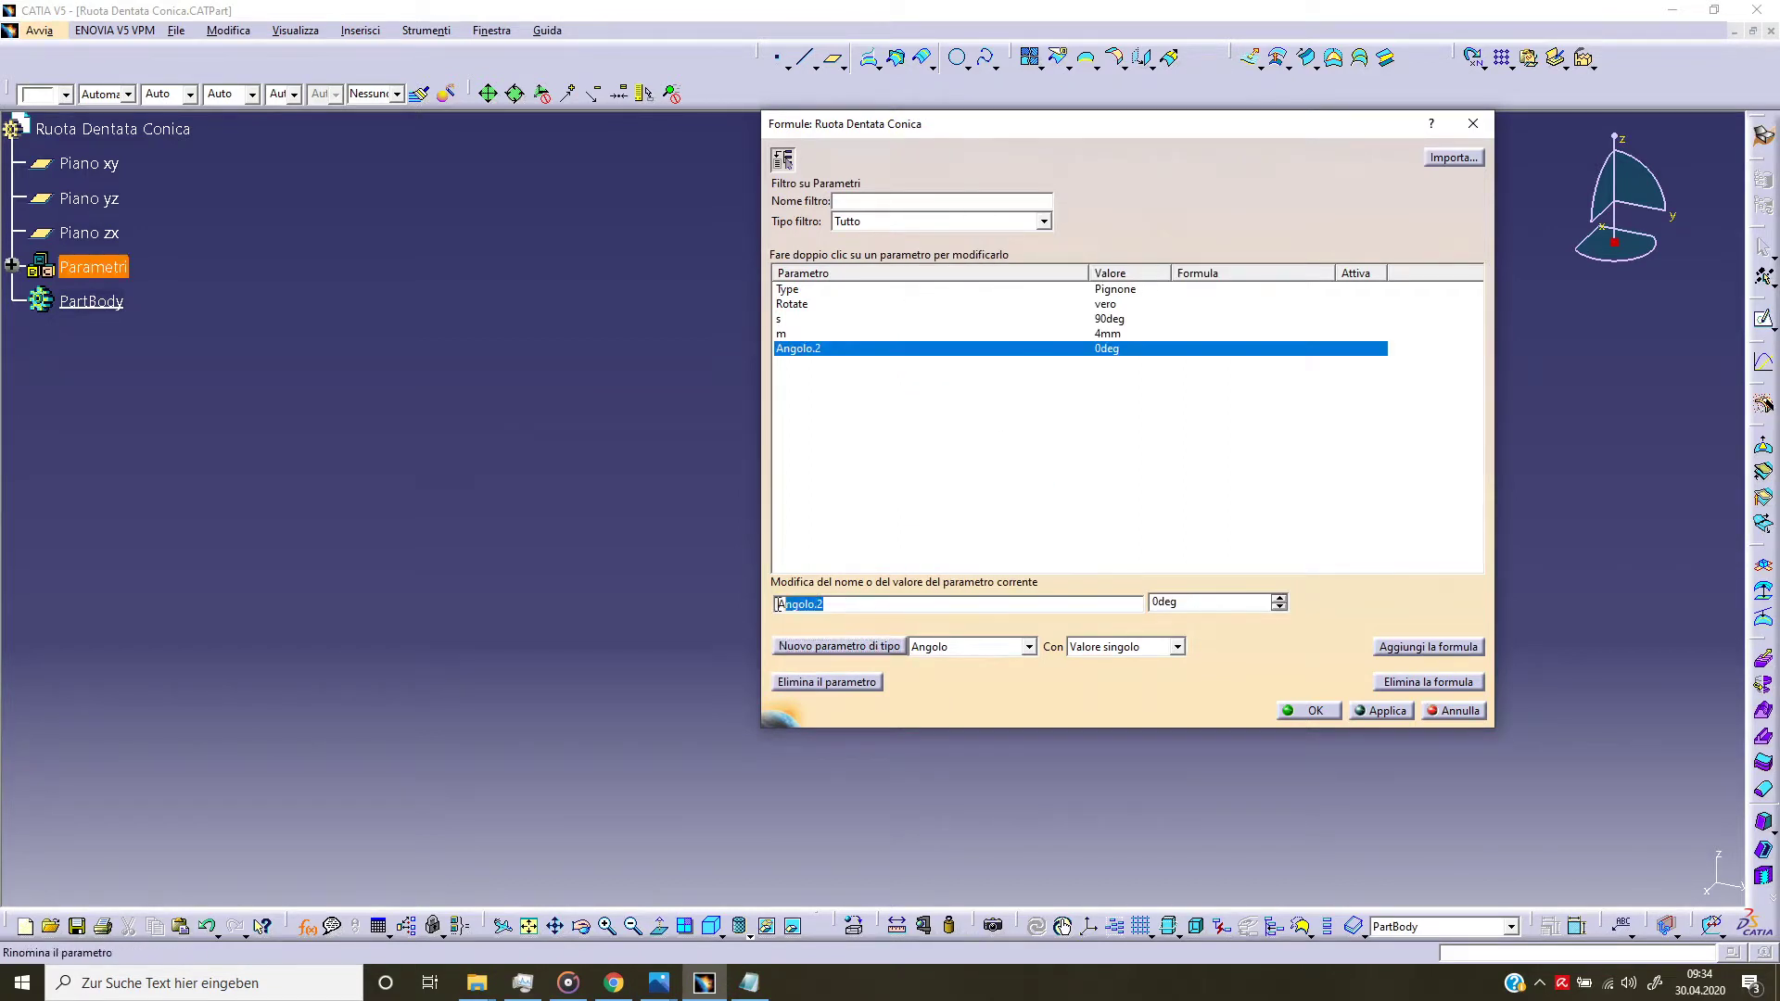
{"action": "type", "text": "a"}
{"action": "key", "text": "Tab"}
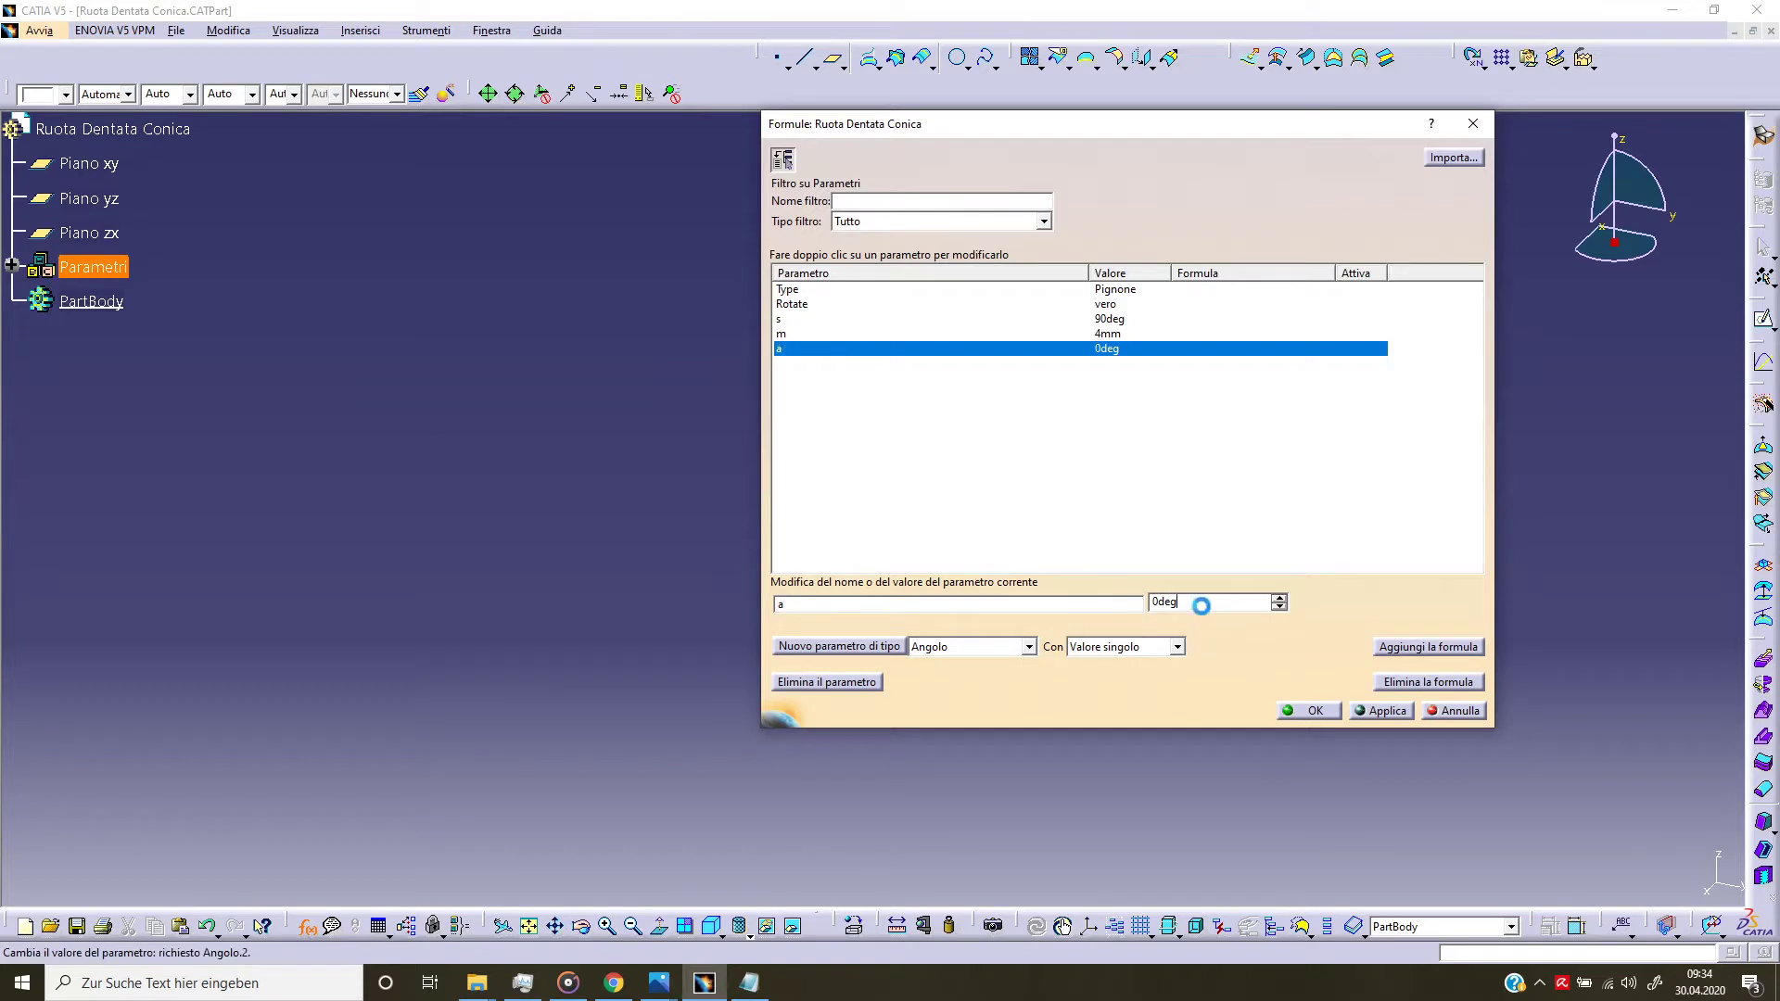
{"action": "type", "text": "20"}
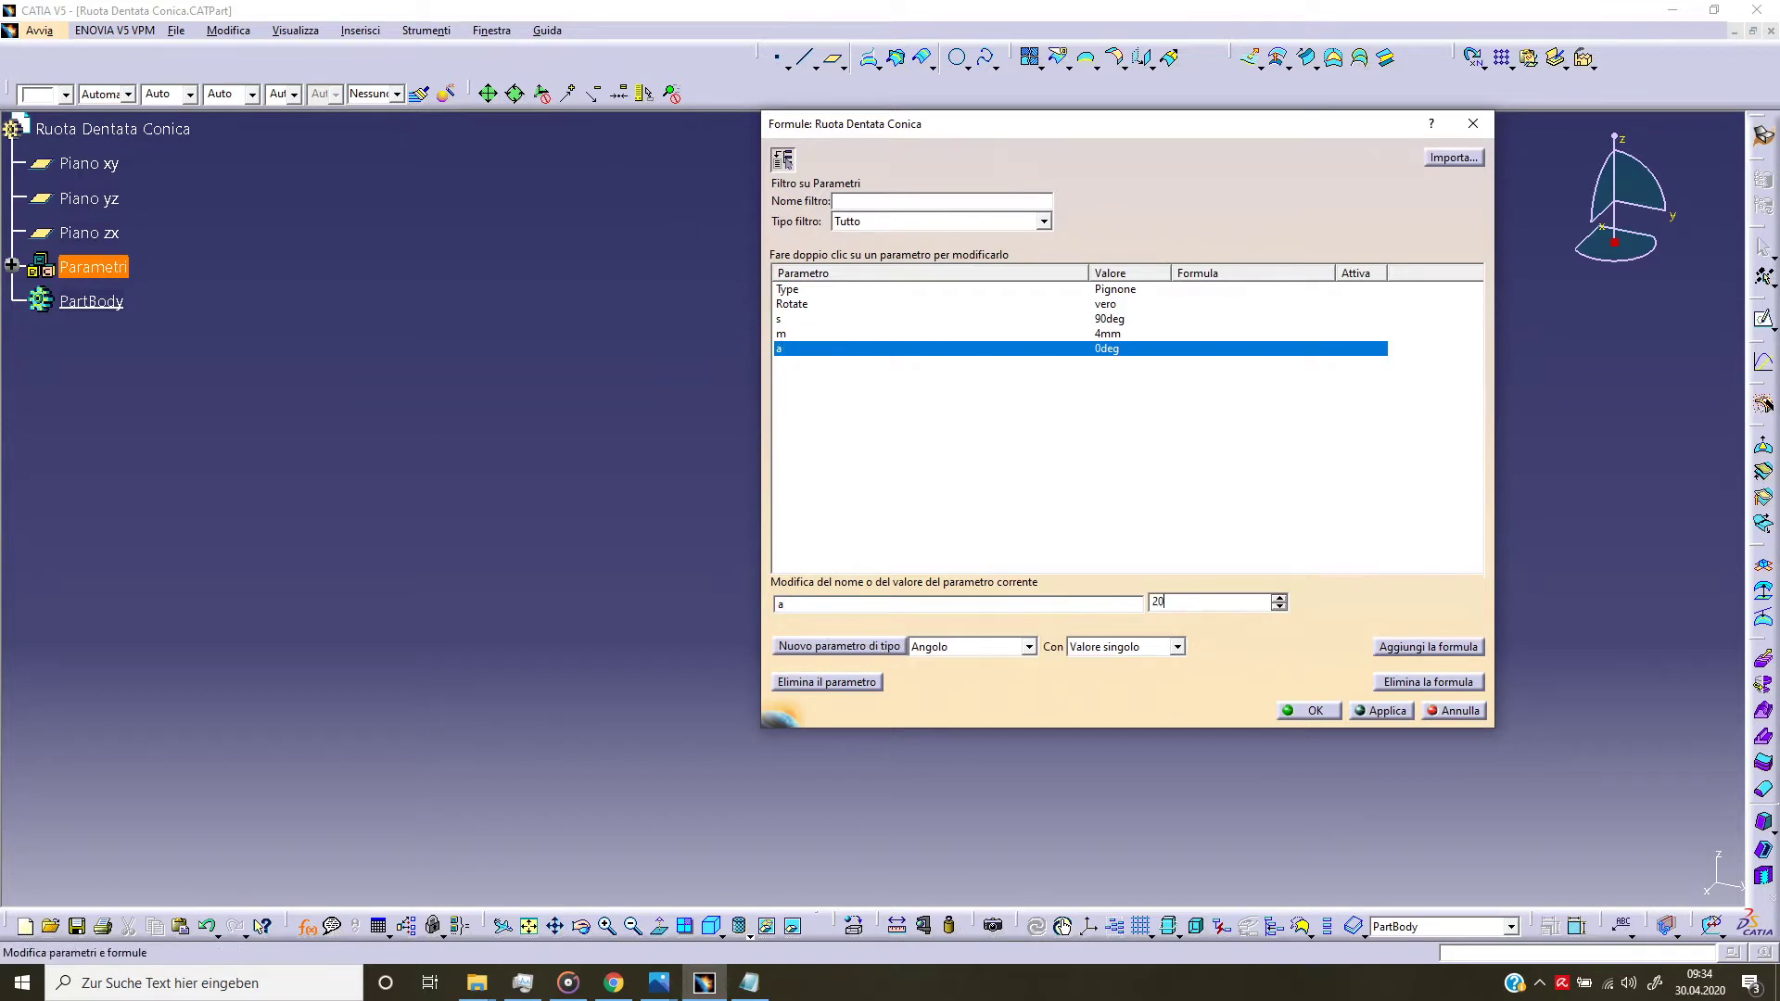
{"action": "left_click", "coordinate": [1372, 712]}
{"action": "left_click", "coordinate": [986, 486]}
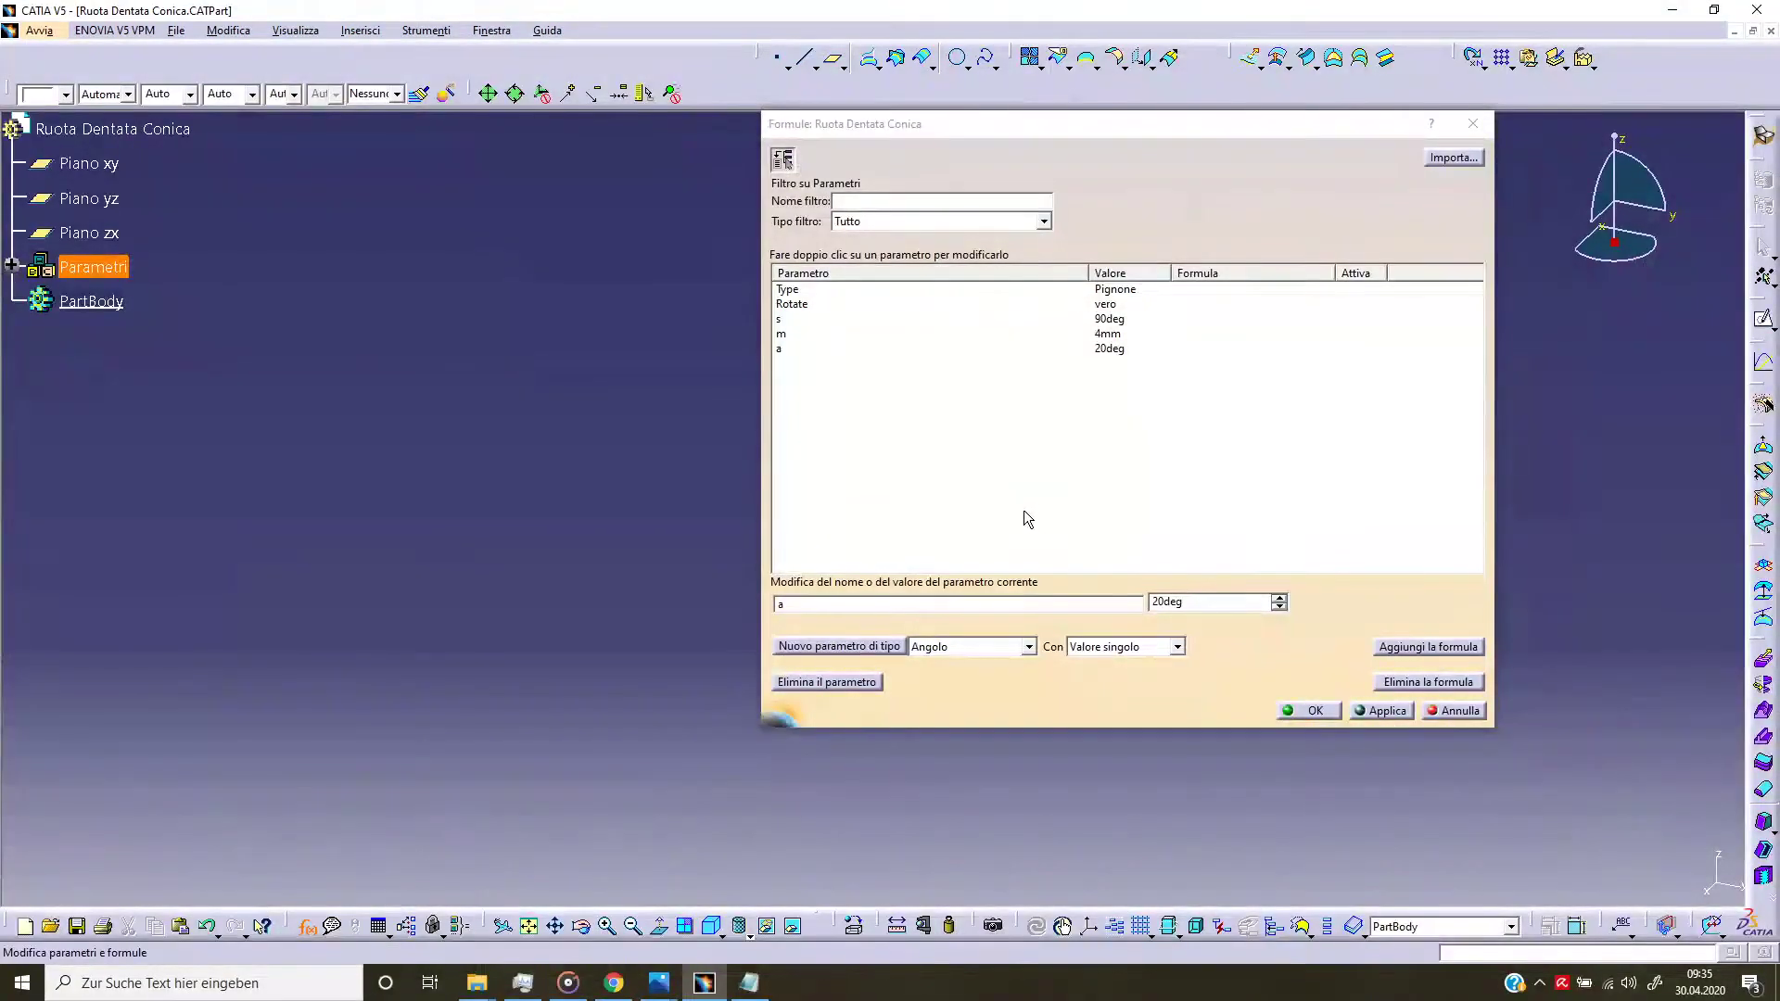
Step: Create an integer parameter z1 with value 29
{"action": "left_click", "coordinate": [1029, 646]}
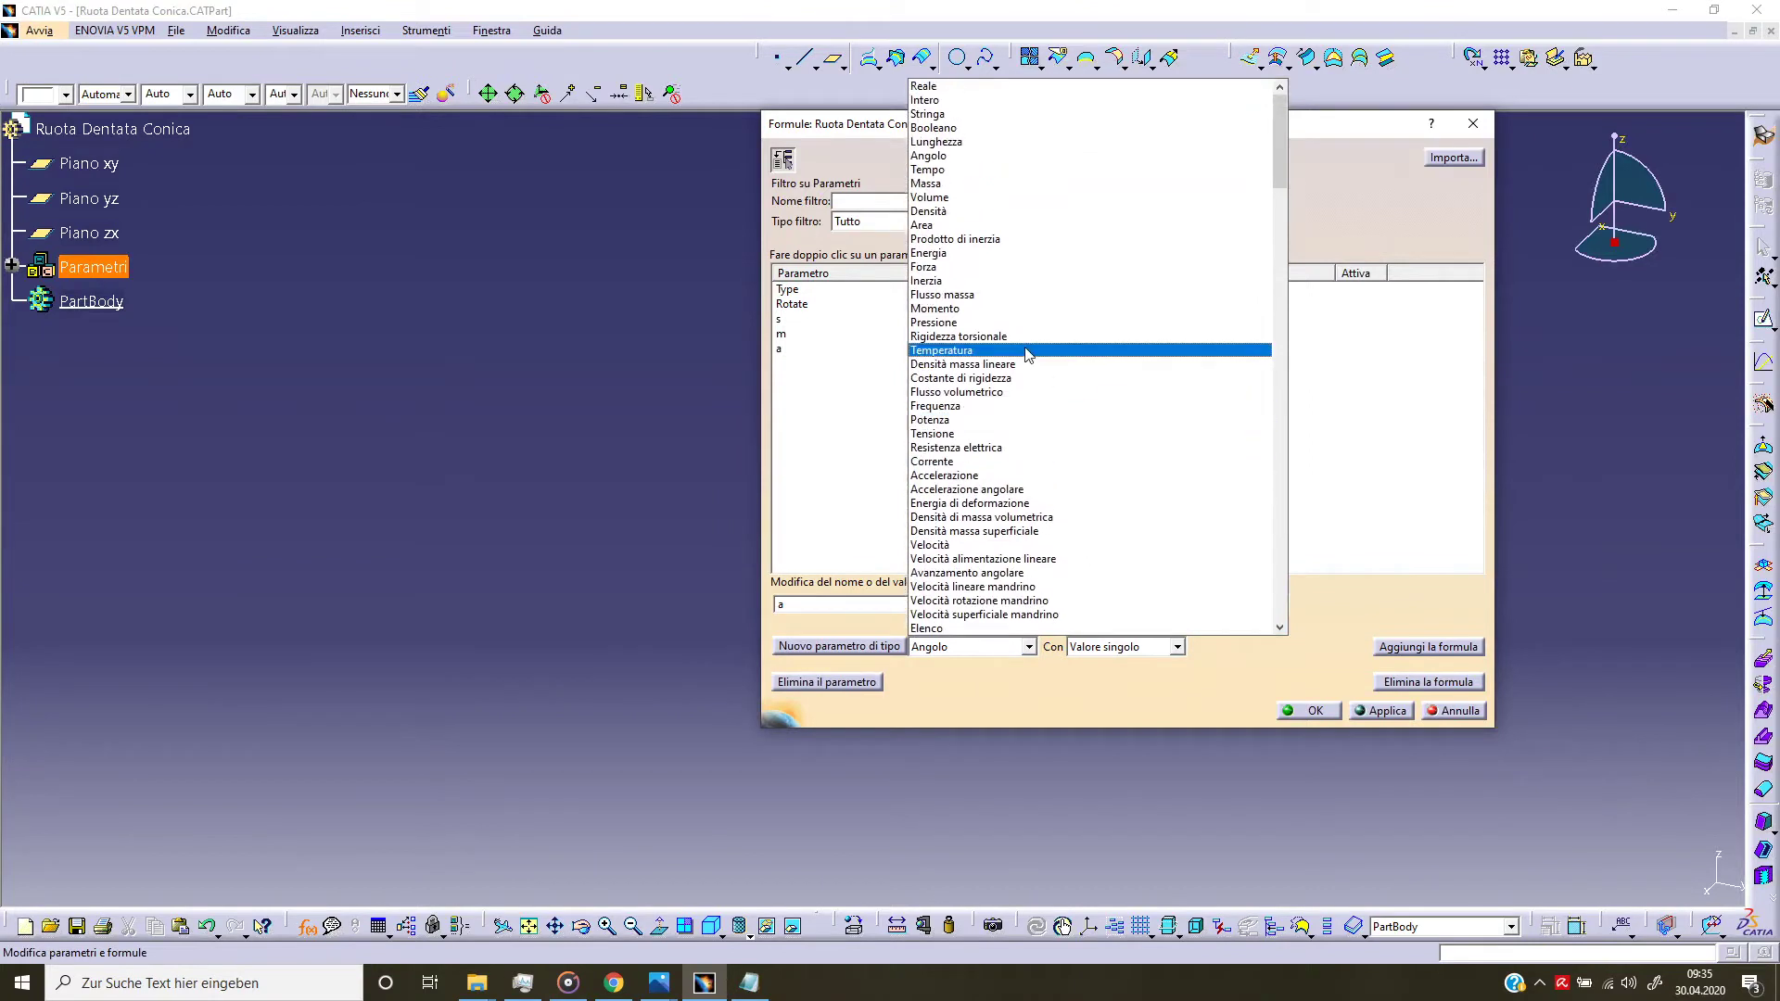
{"action": "left_click", "coordinate": [973, 100]}
{"action": "left_click", "coordinate": [875, 647]}
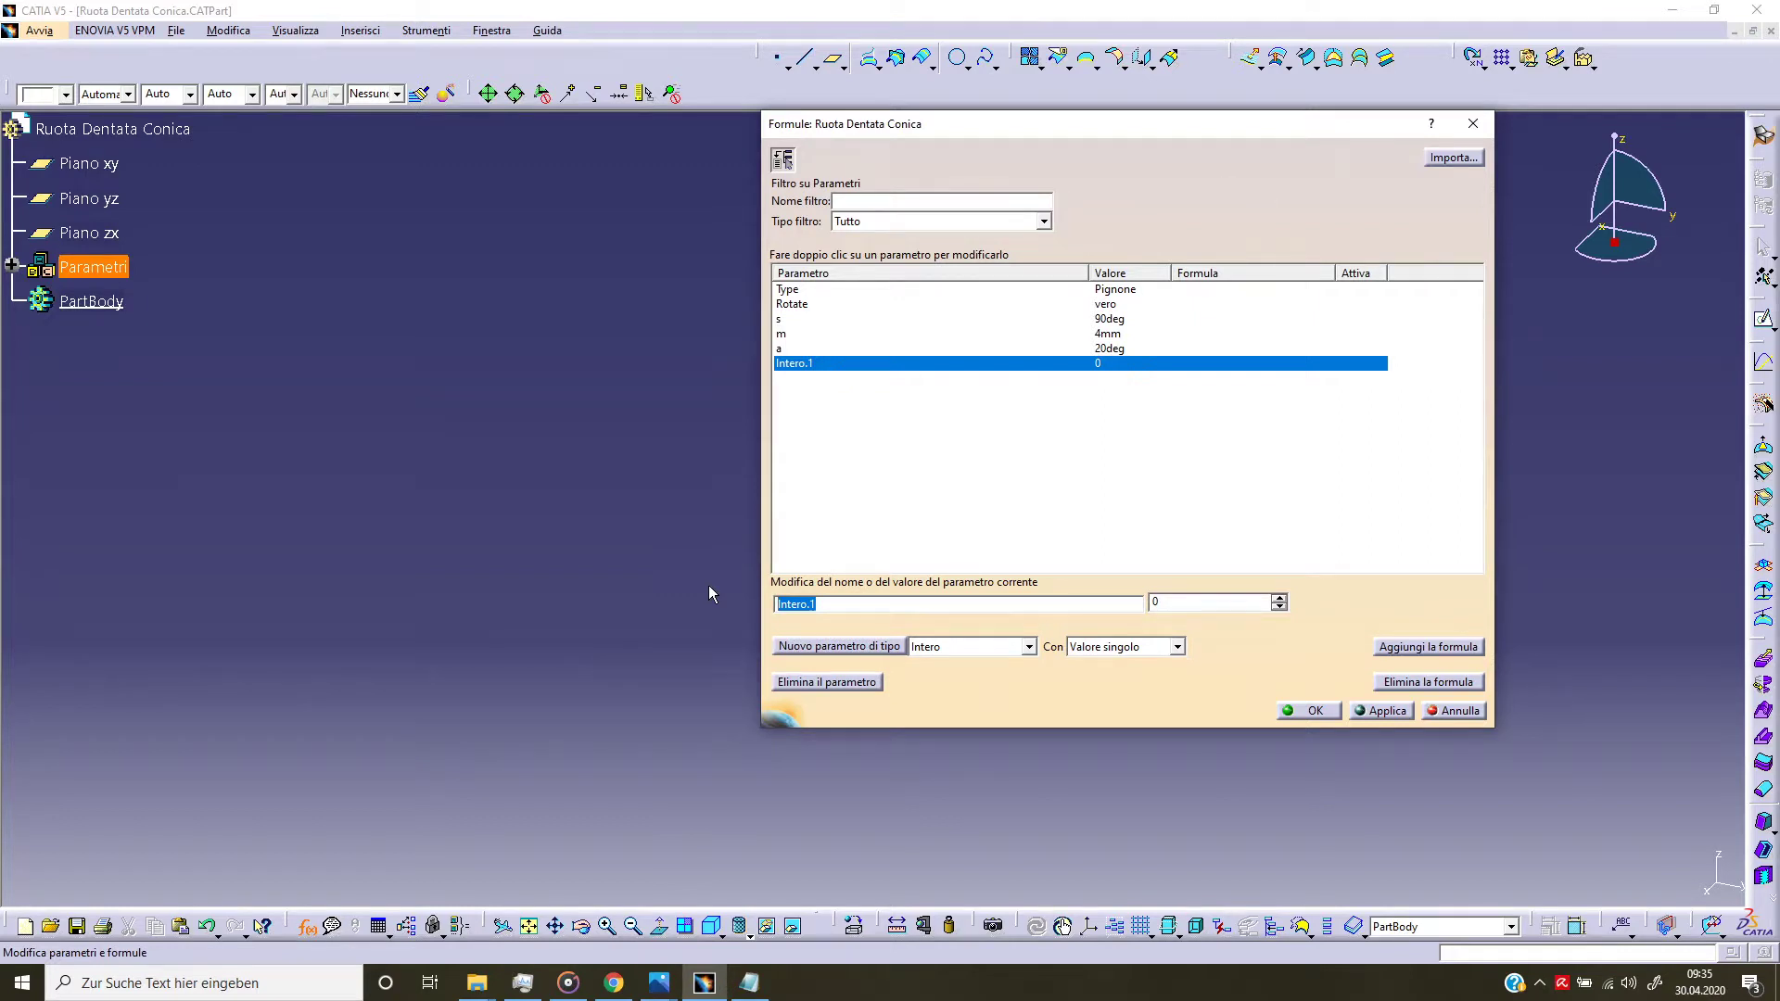
{"action": "type", "text": "z1"}
{"action": "left_click", "coordinate": [1181, 597]}
{"action": "type", "text": "29"}
{"action": "left_click", "coordinate": [1399, 718]}
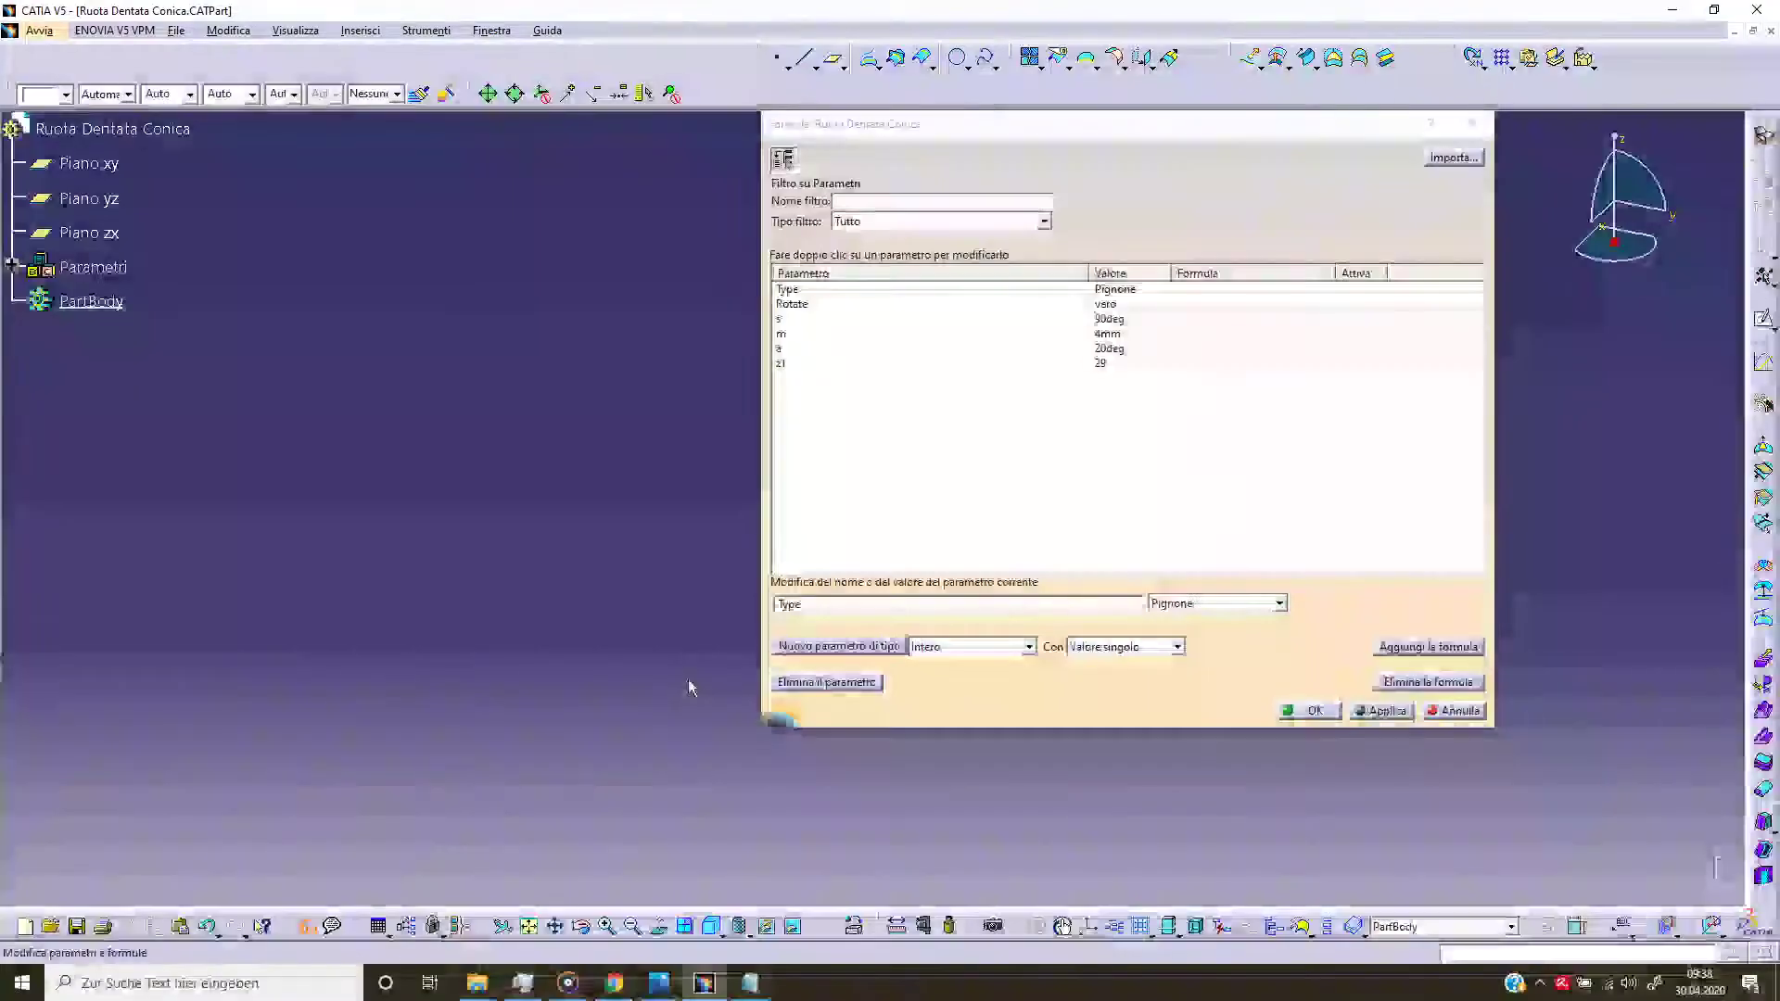
Step: Create an integer parameter z2 with value 37
{"action": "left_click", "coordinate": [886, 648]}
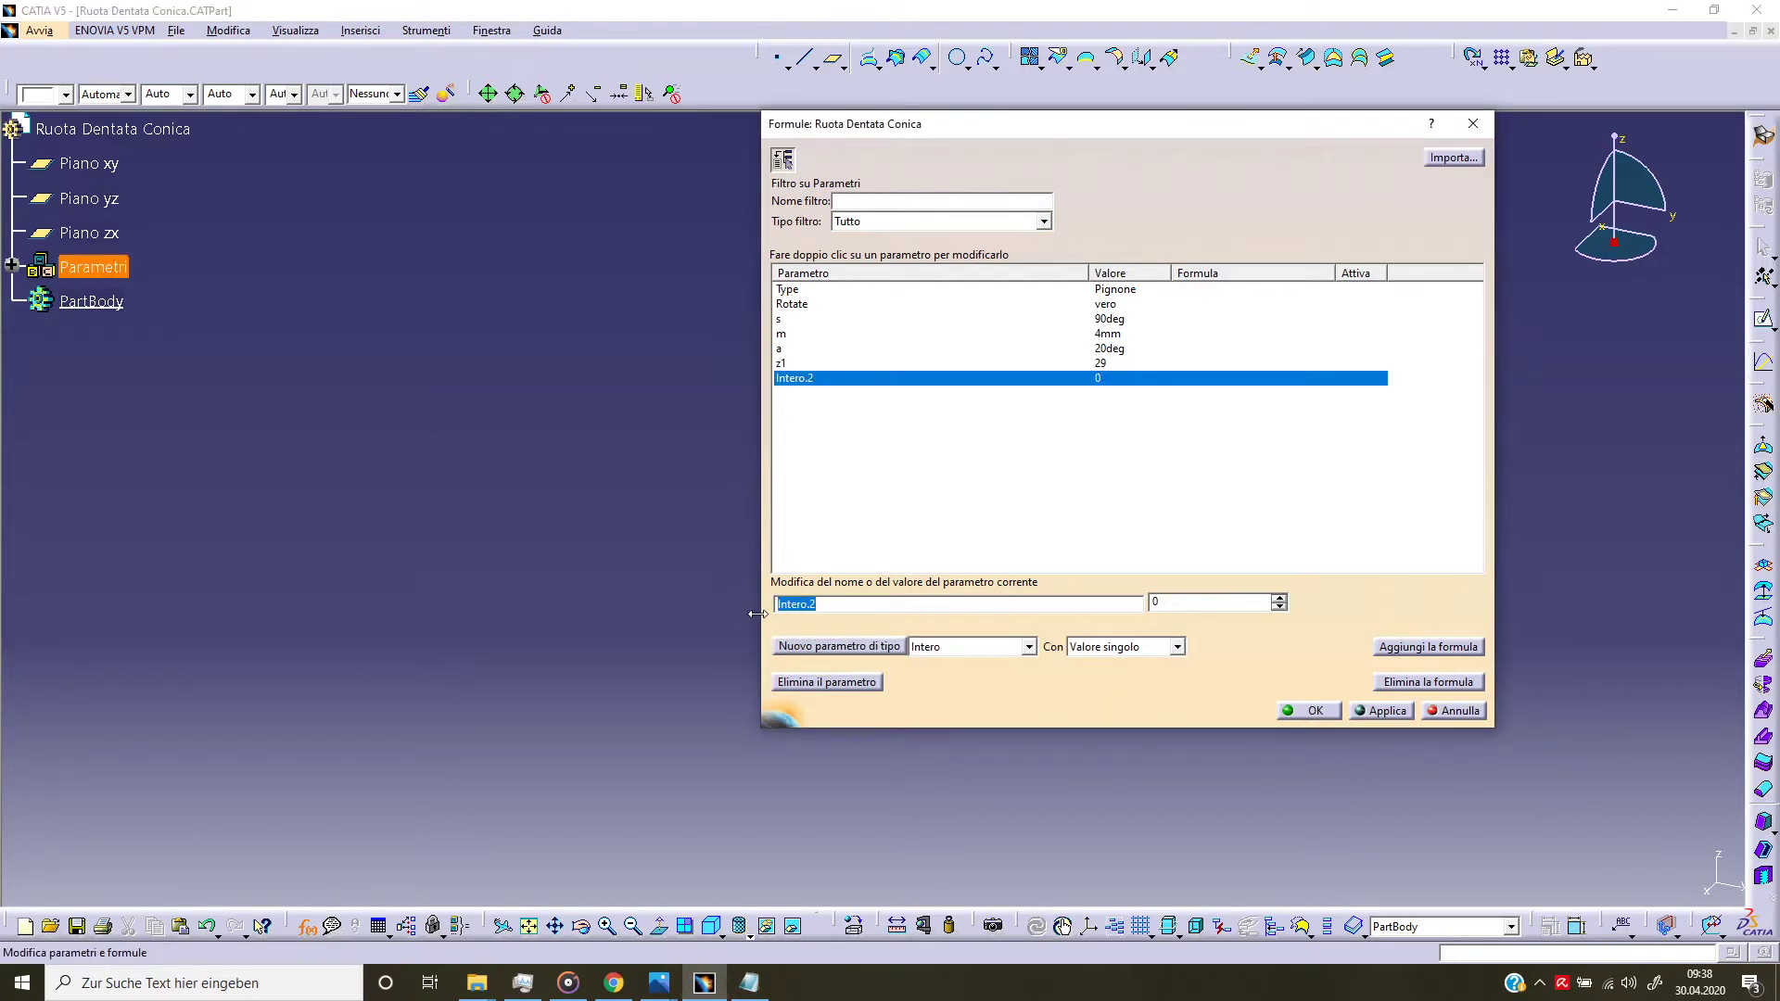
{"action": "type", "text": "z2"}
{"action": "key", "text": "Tab"}
{"action": "type", "text": "3"}
{"action": "left_click", "coordinate": [1386, 712]}
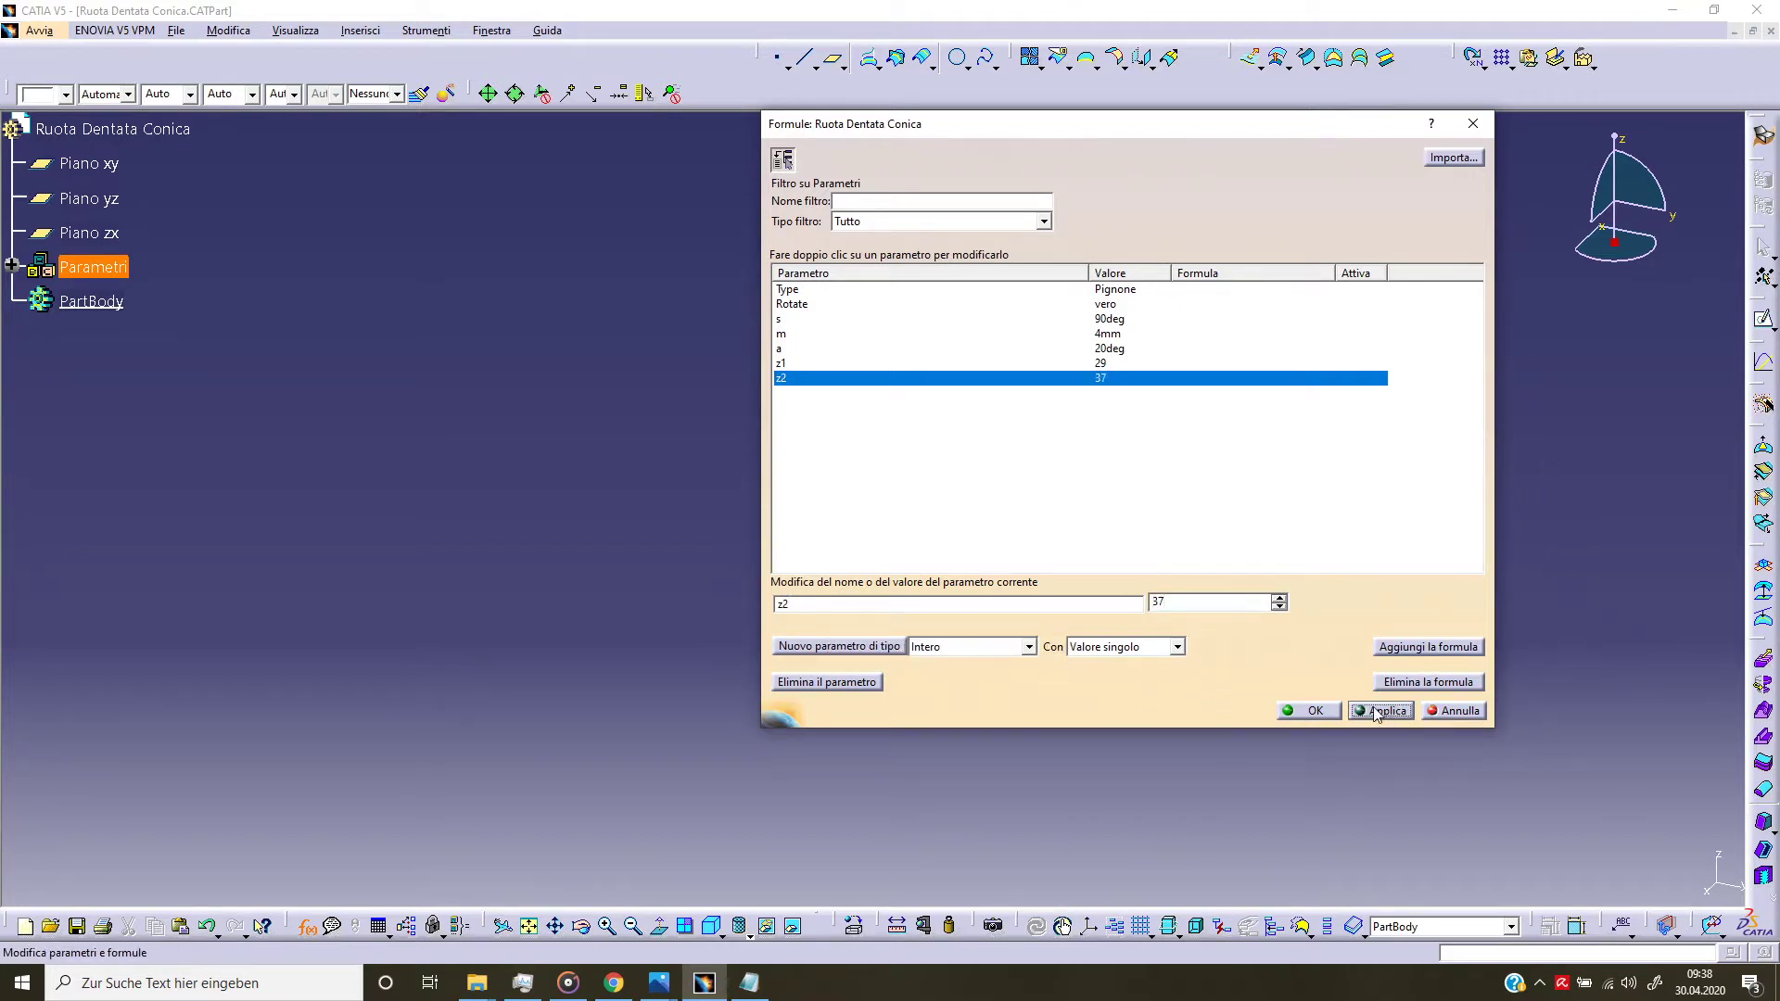
{"action": "left_click", "coordinate": [1024, 479]}
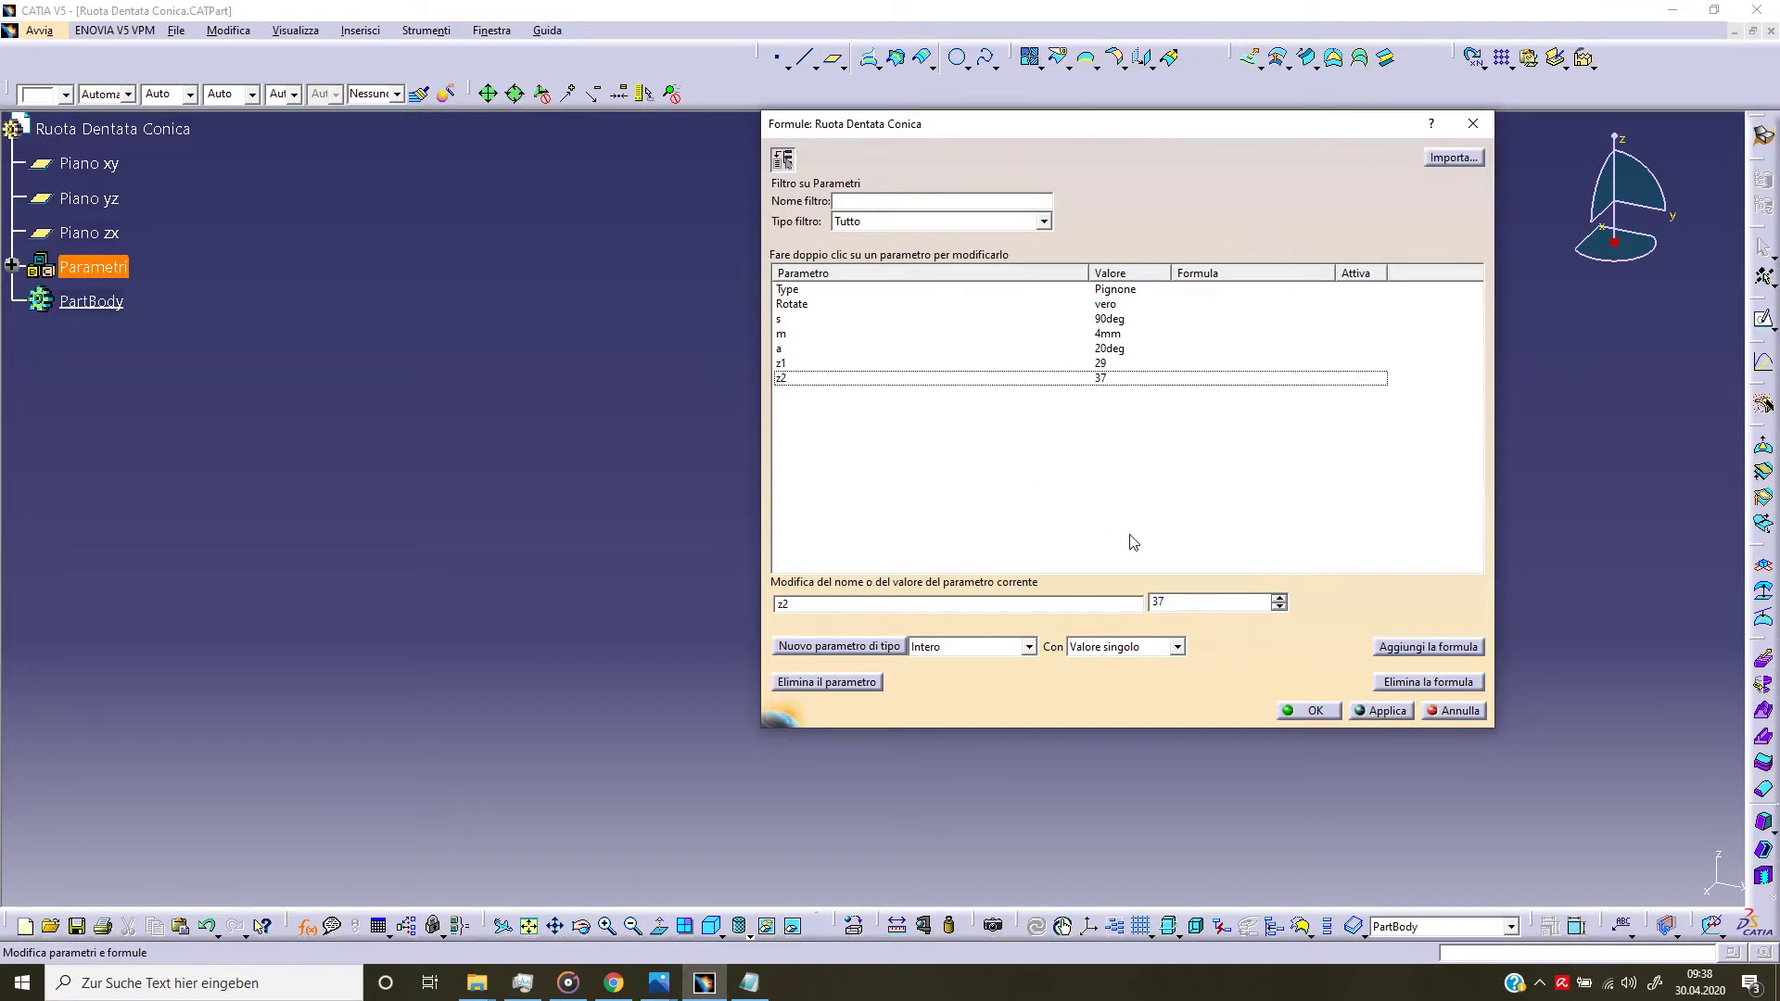
{"action": "left_click", "coordinate": [1137, 505]}
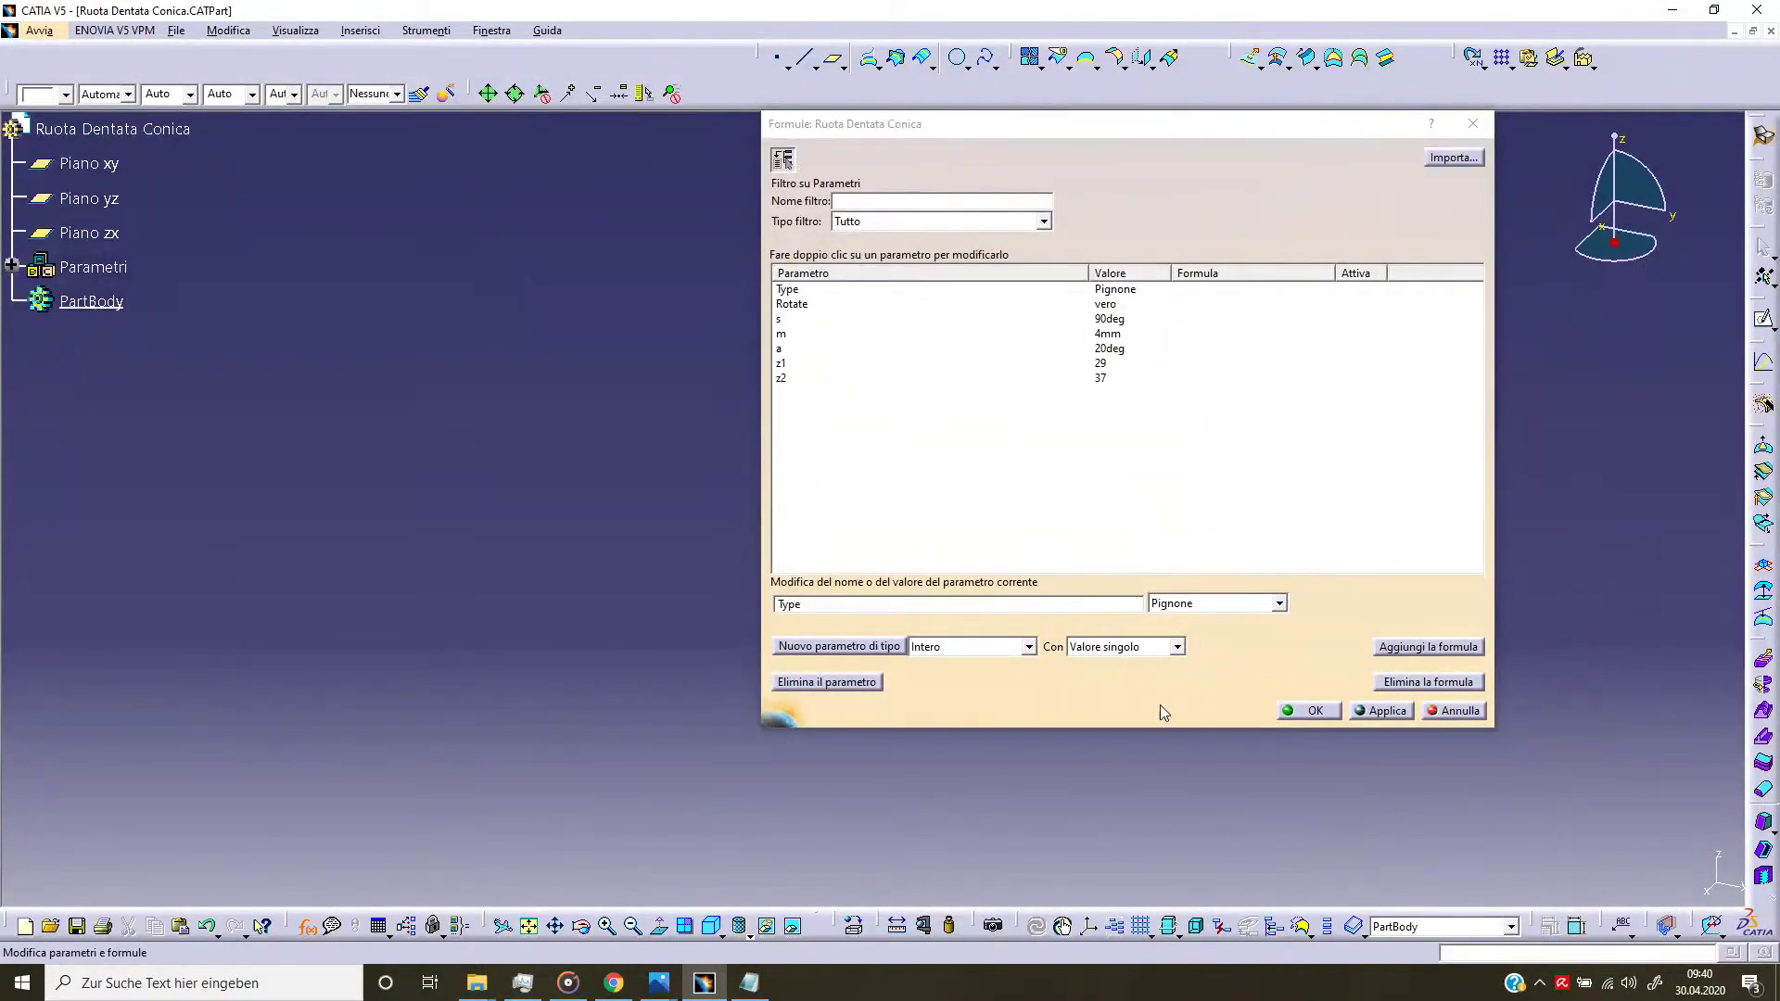
Step: Add a length parameter f with value 31,4mm
{"action": "left_click", "coordinate": [1029, 646]}
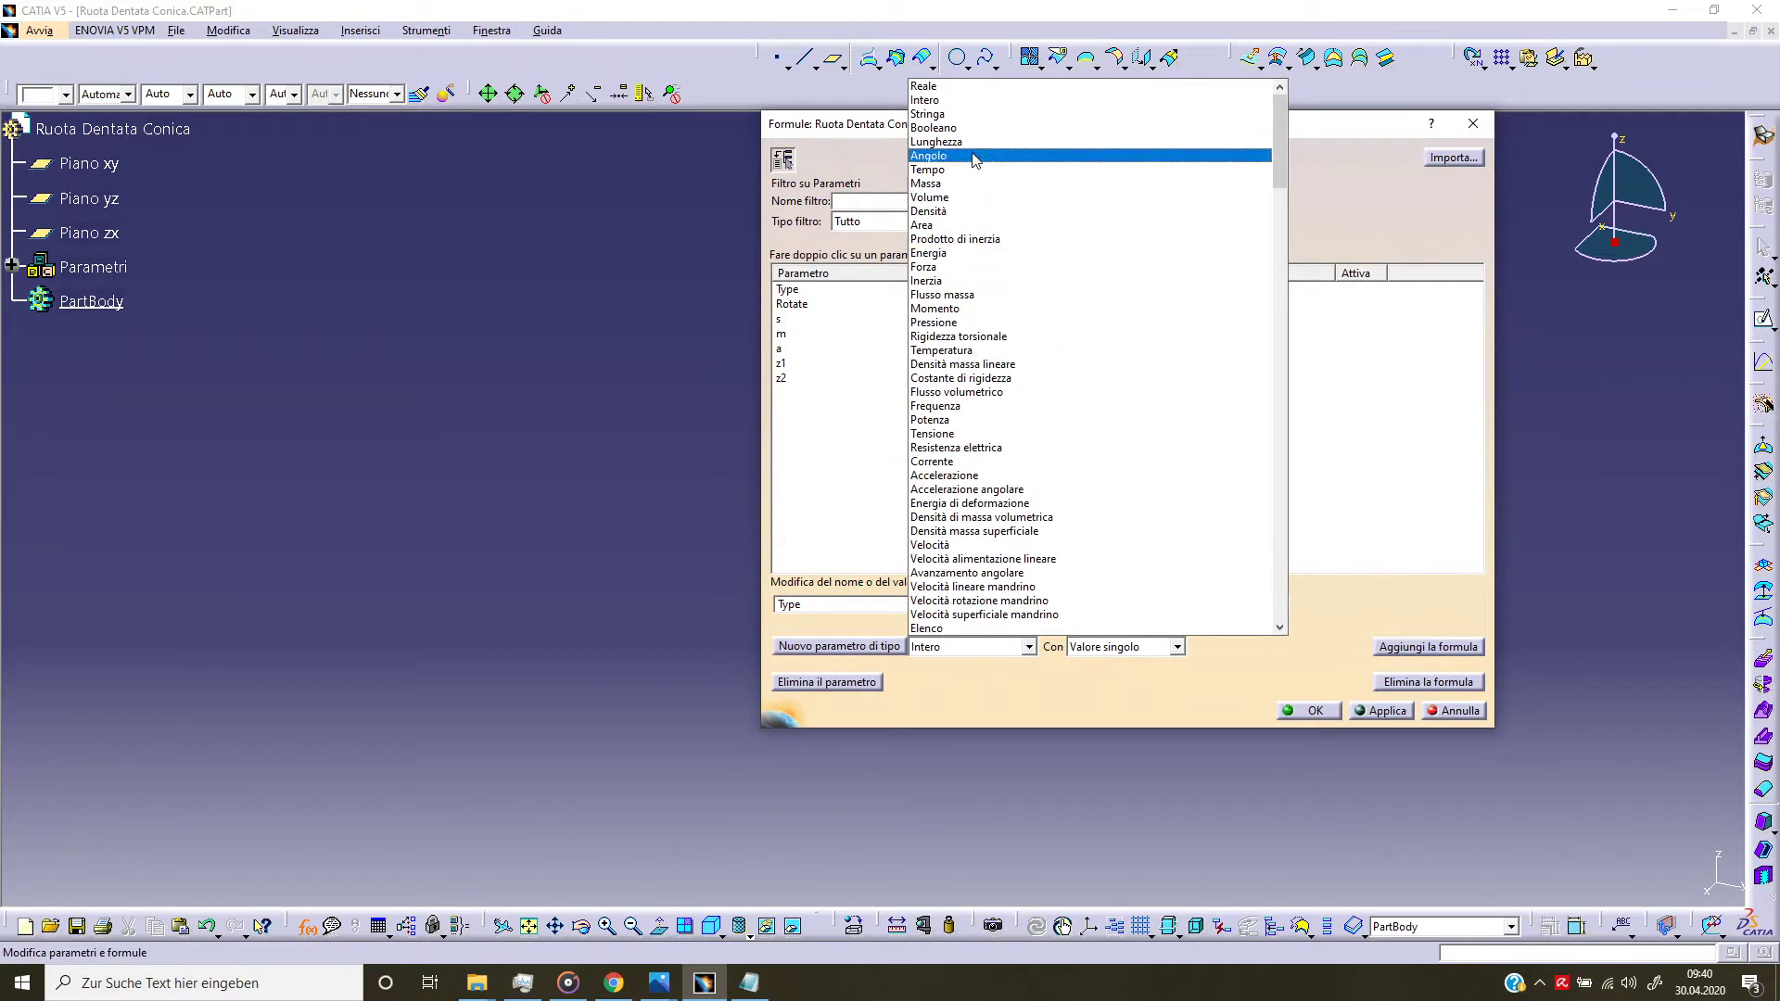
{"action": "left_click", "coordinate": [974, 142]}
{"action": "left_click", "coordinate": [870, 649]}
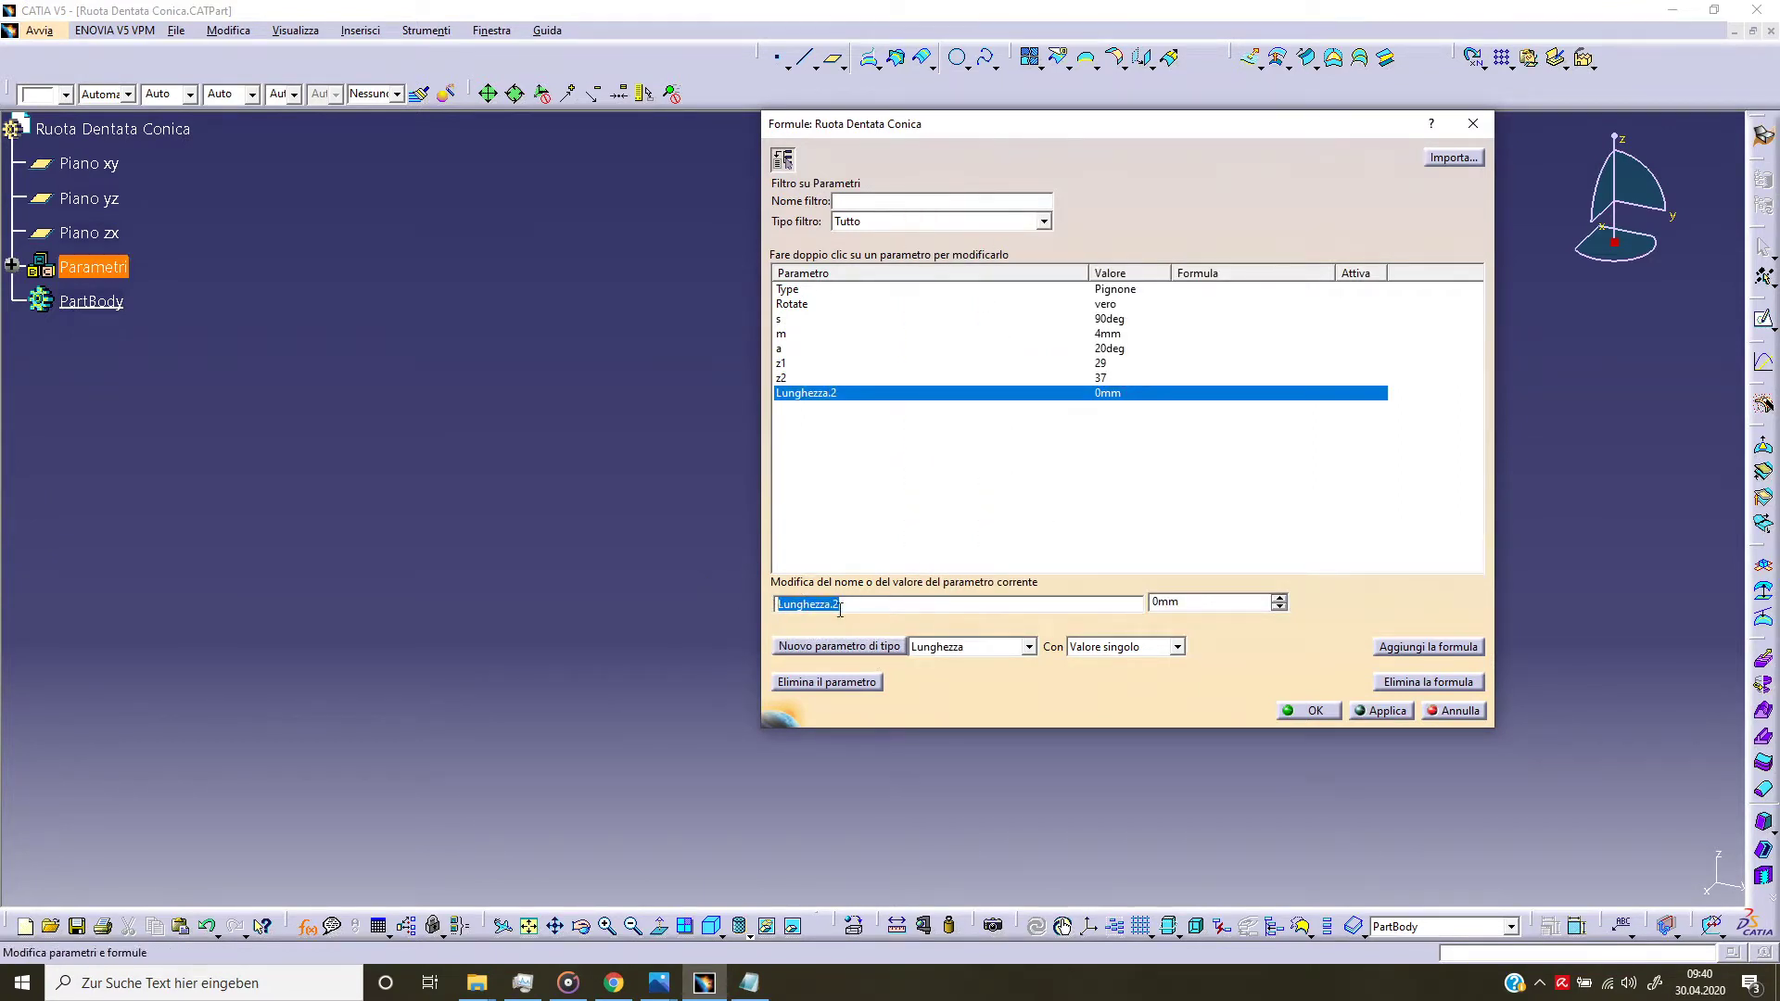
{"action": "type", "text": "f"}
{"action": "left_click", "coordinate": [1231, 604]}
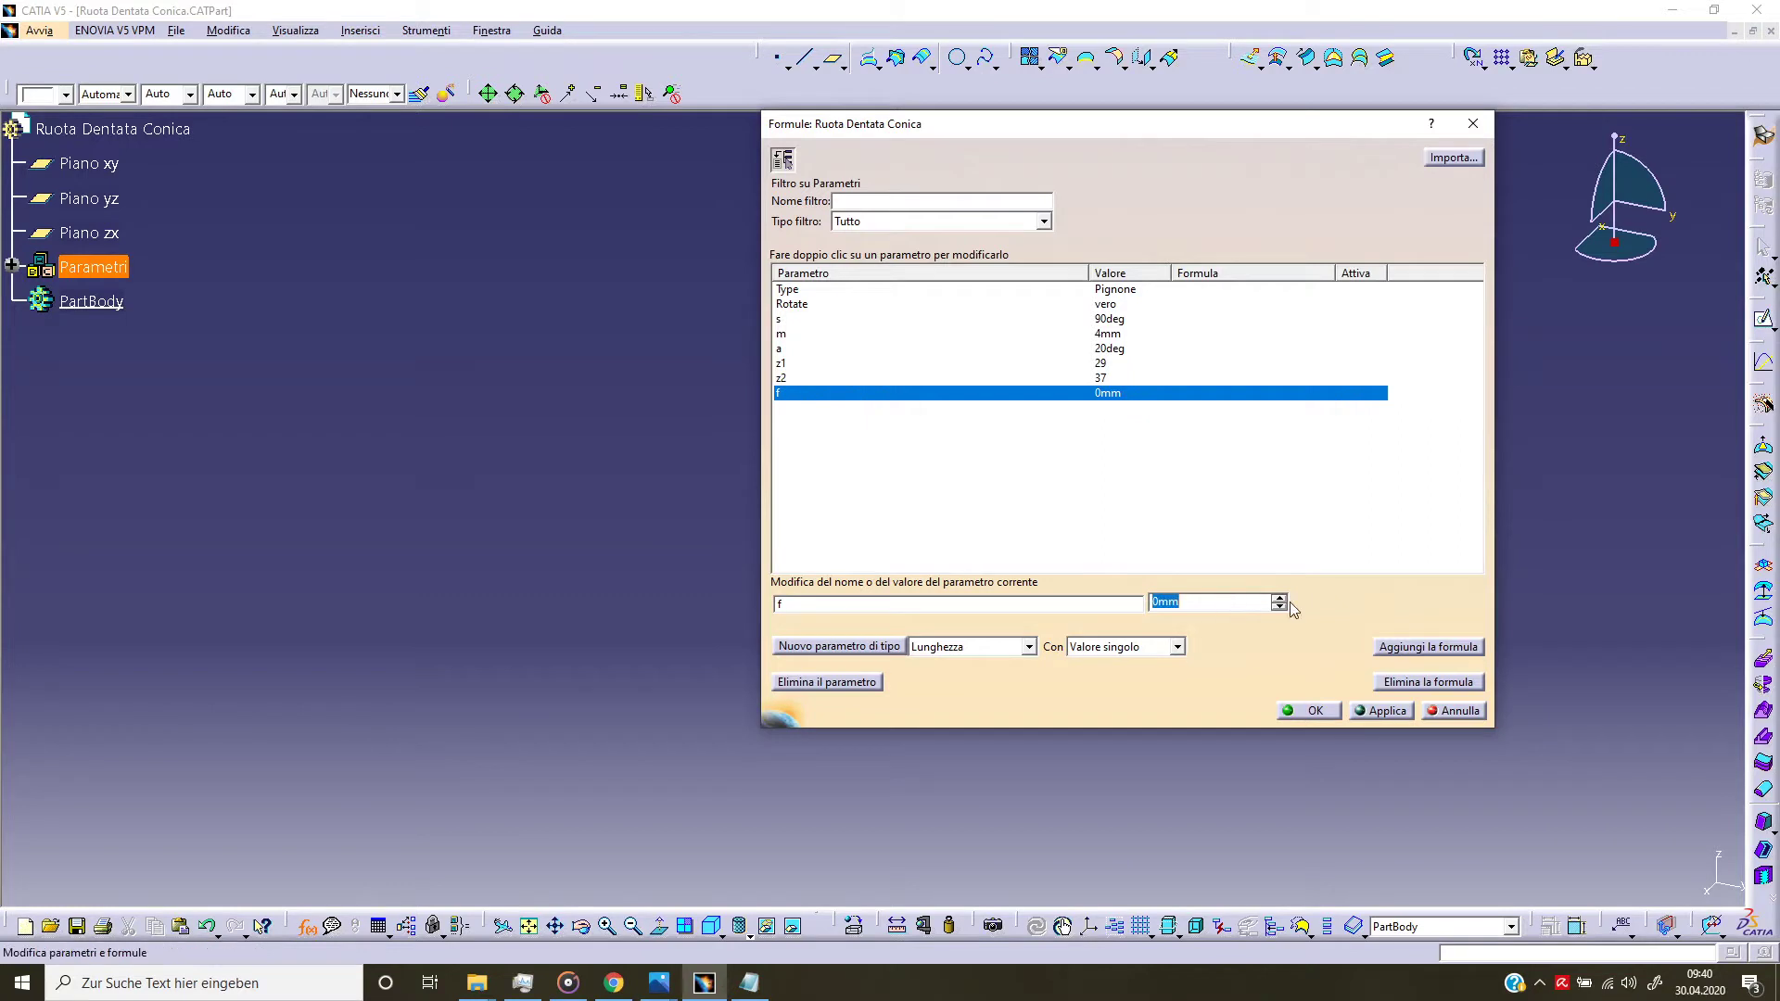
{"action": "type", "text": "31,4"}
{"action": "left_click", "coordinate": [1374, 712]}
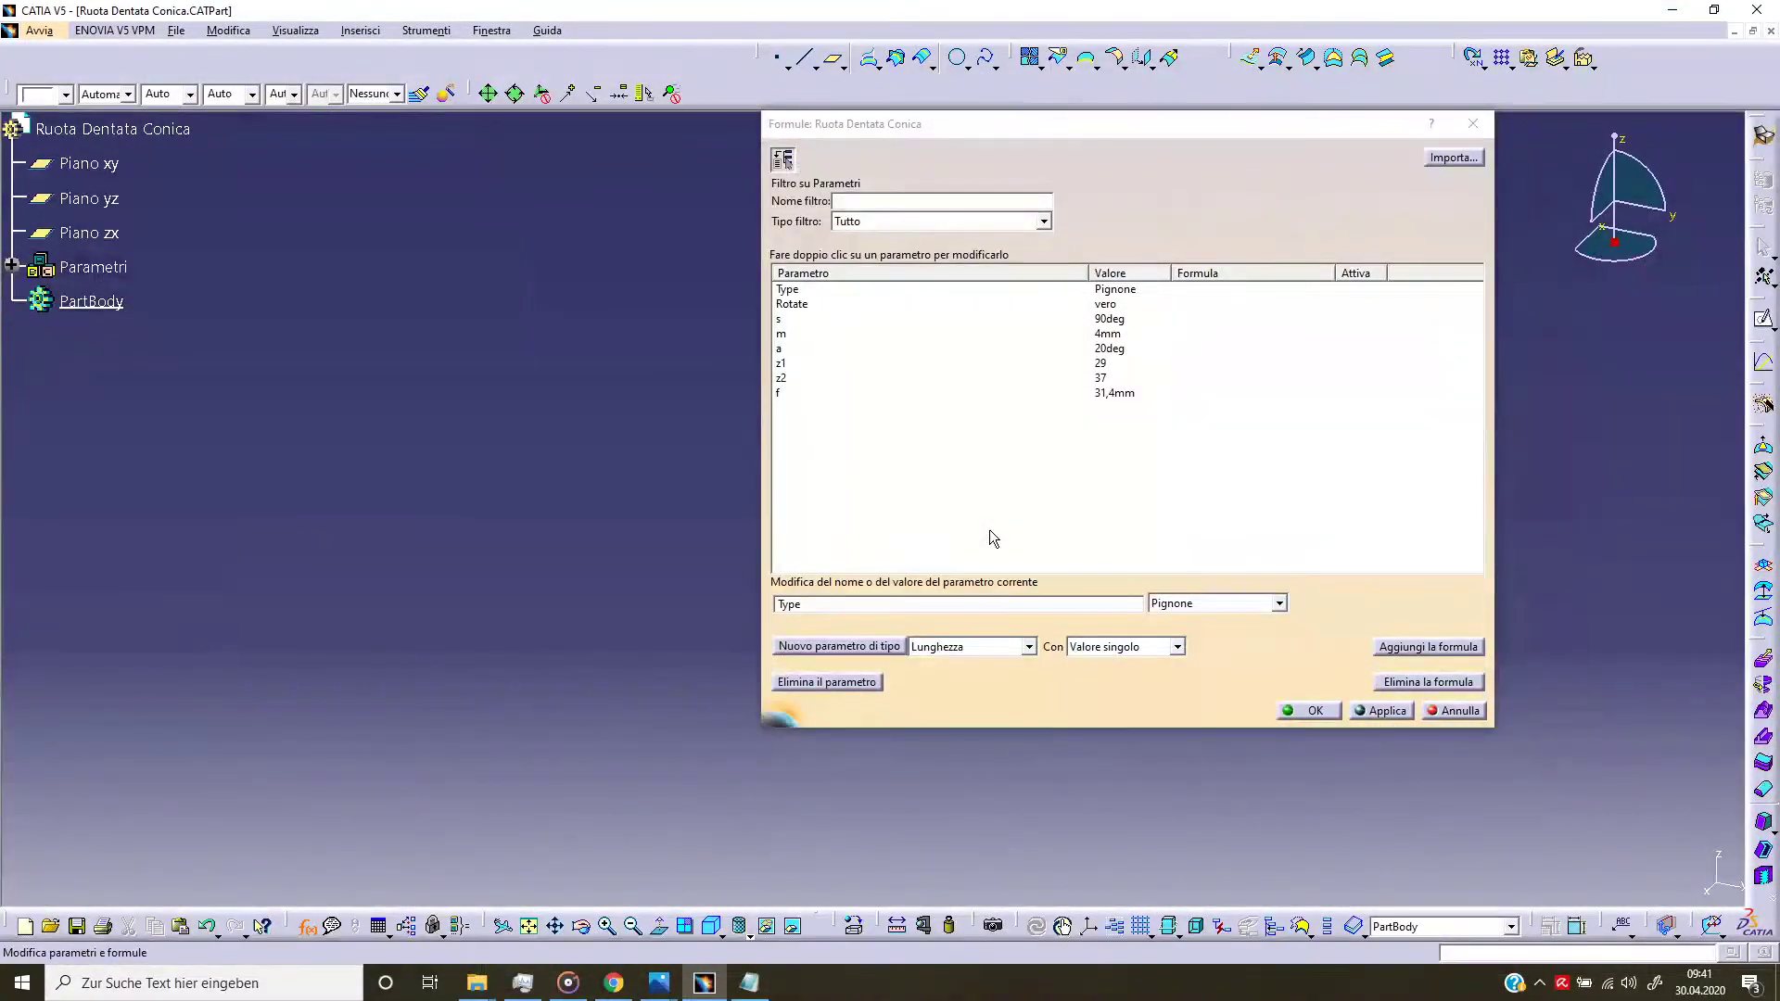
Step: Create another length parameter named ha and open its formula editor
{"action": "left_click", "coordinate": [839, 646]}
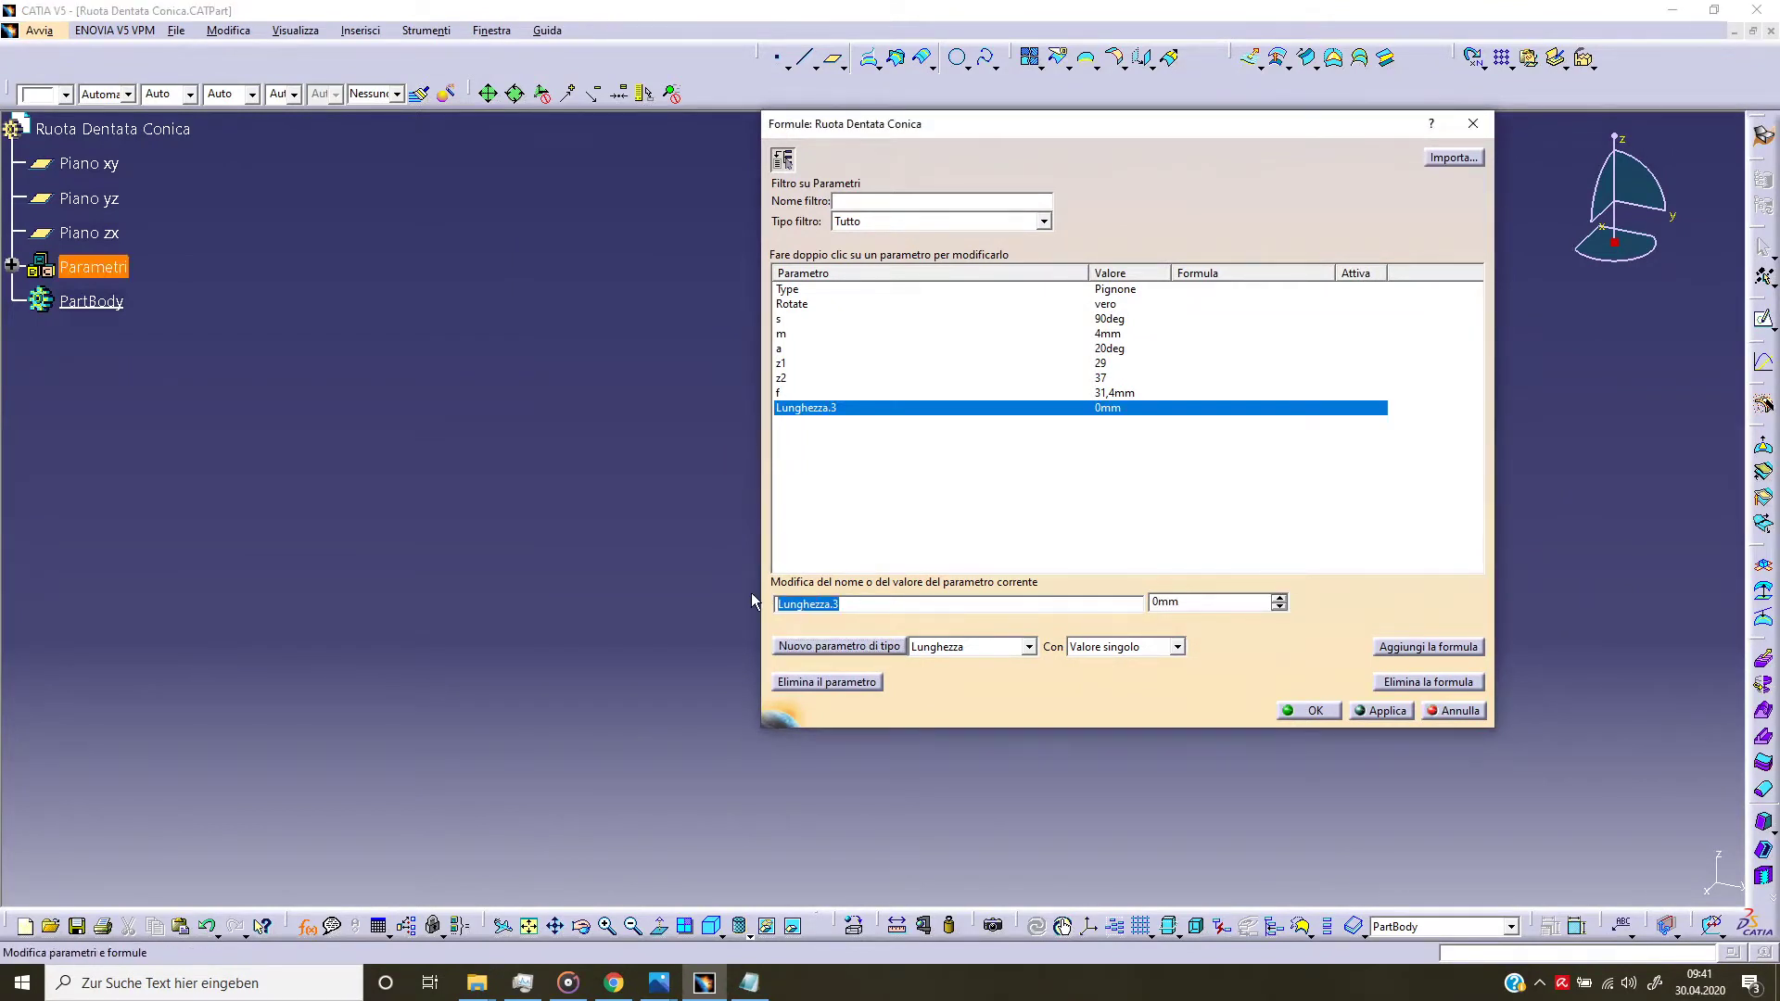
{"action": "type", "text": "ha"}
{"action": "left_click", "coordinate": [1410, 646]}
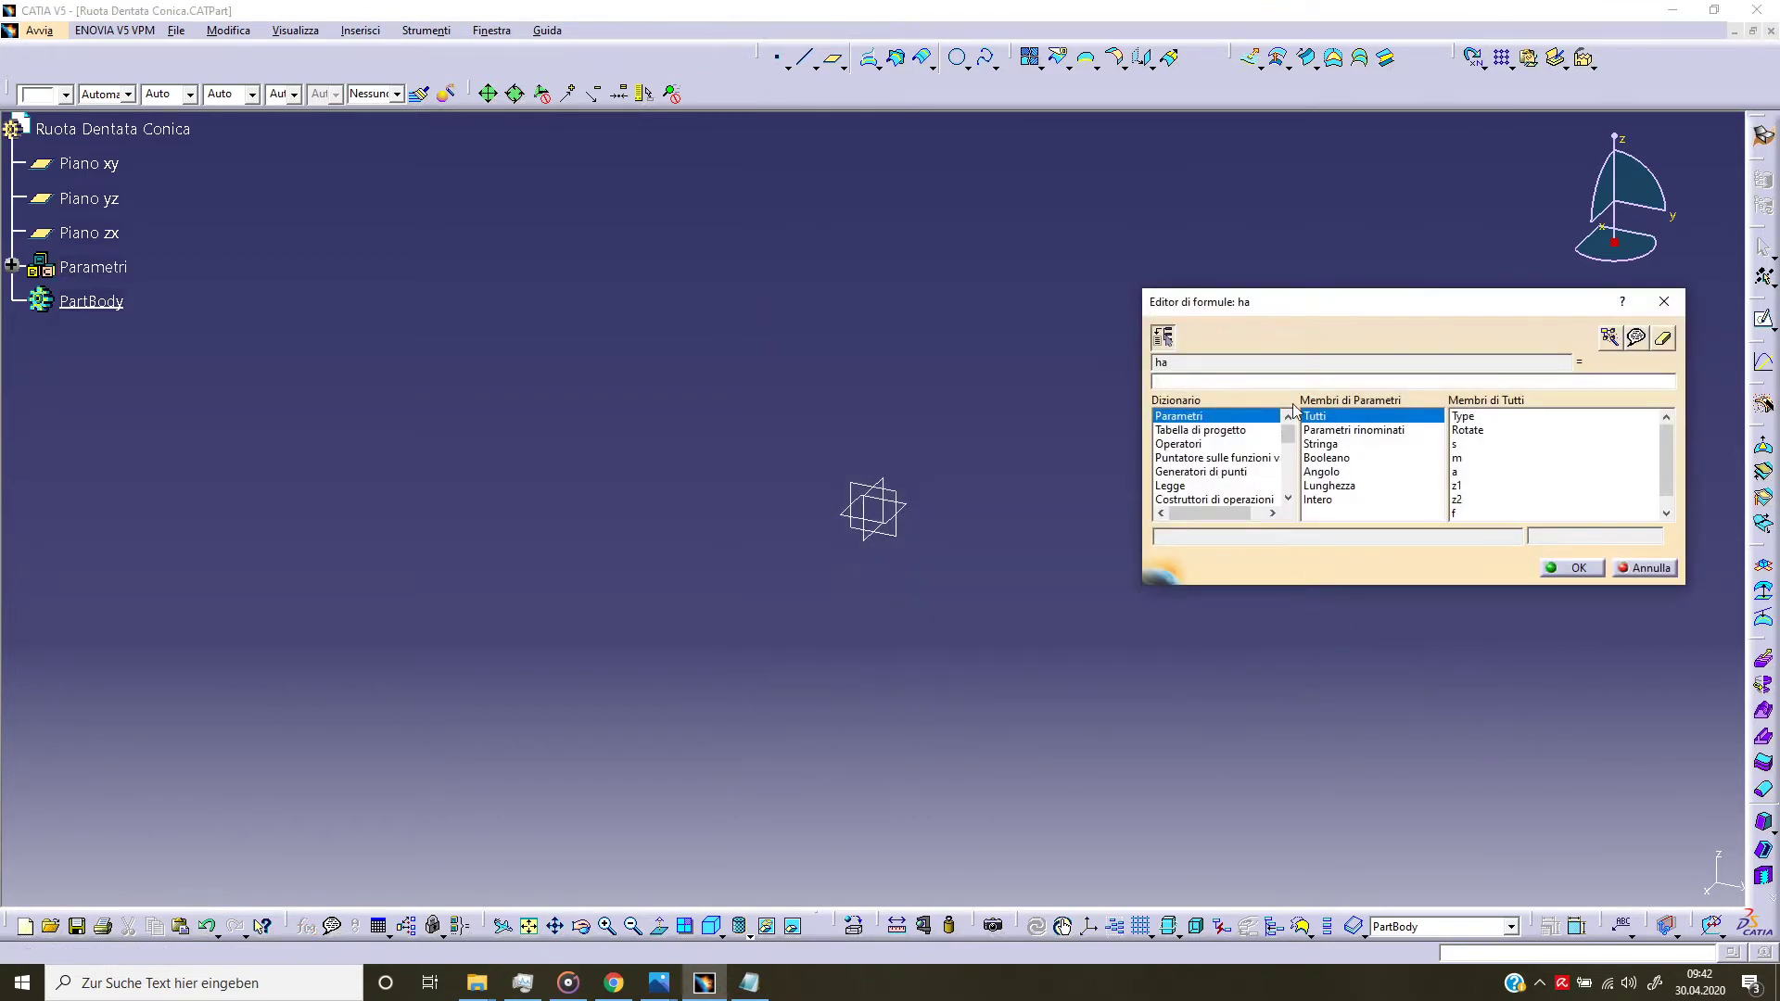
Step: Set ha's formula to = m (4mm) and filter the list to user parameters
{"action": "double_click", "coordinate": [1476, 460]}
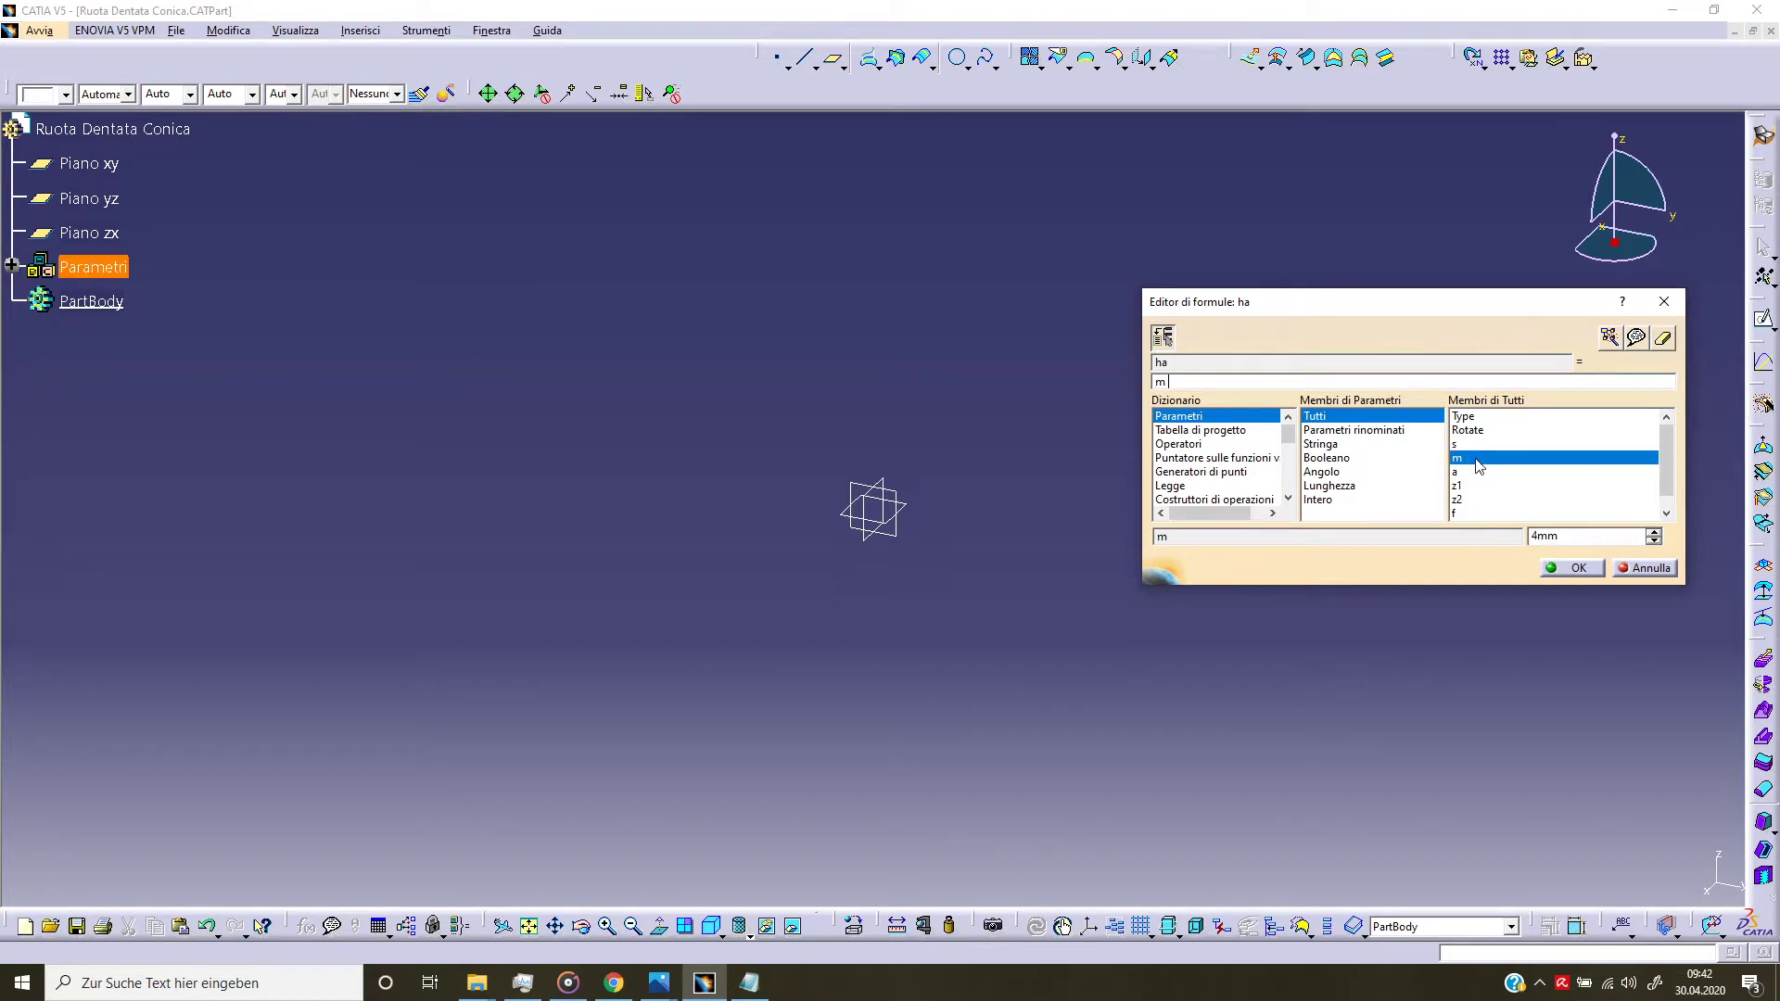
{"action": "left_click", "coordinate": [1573, 569]}
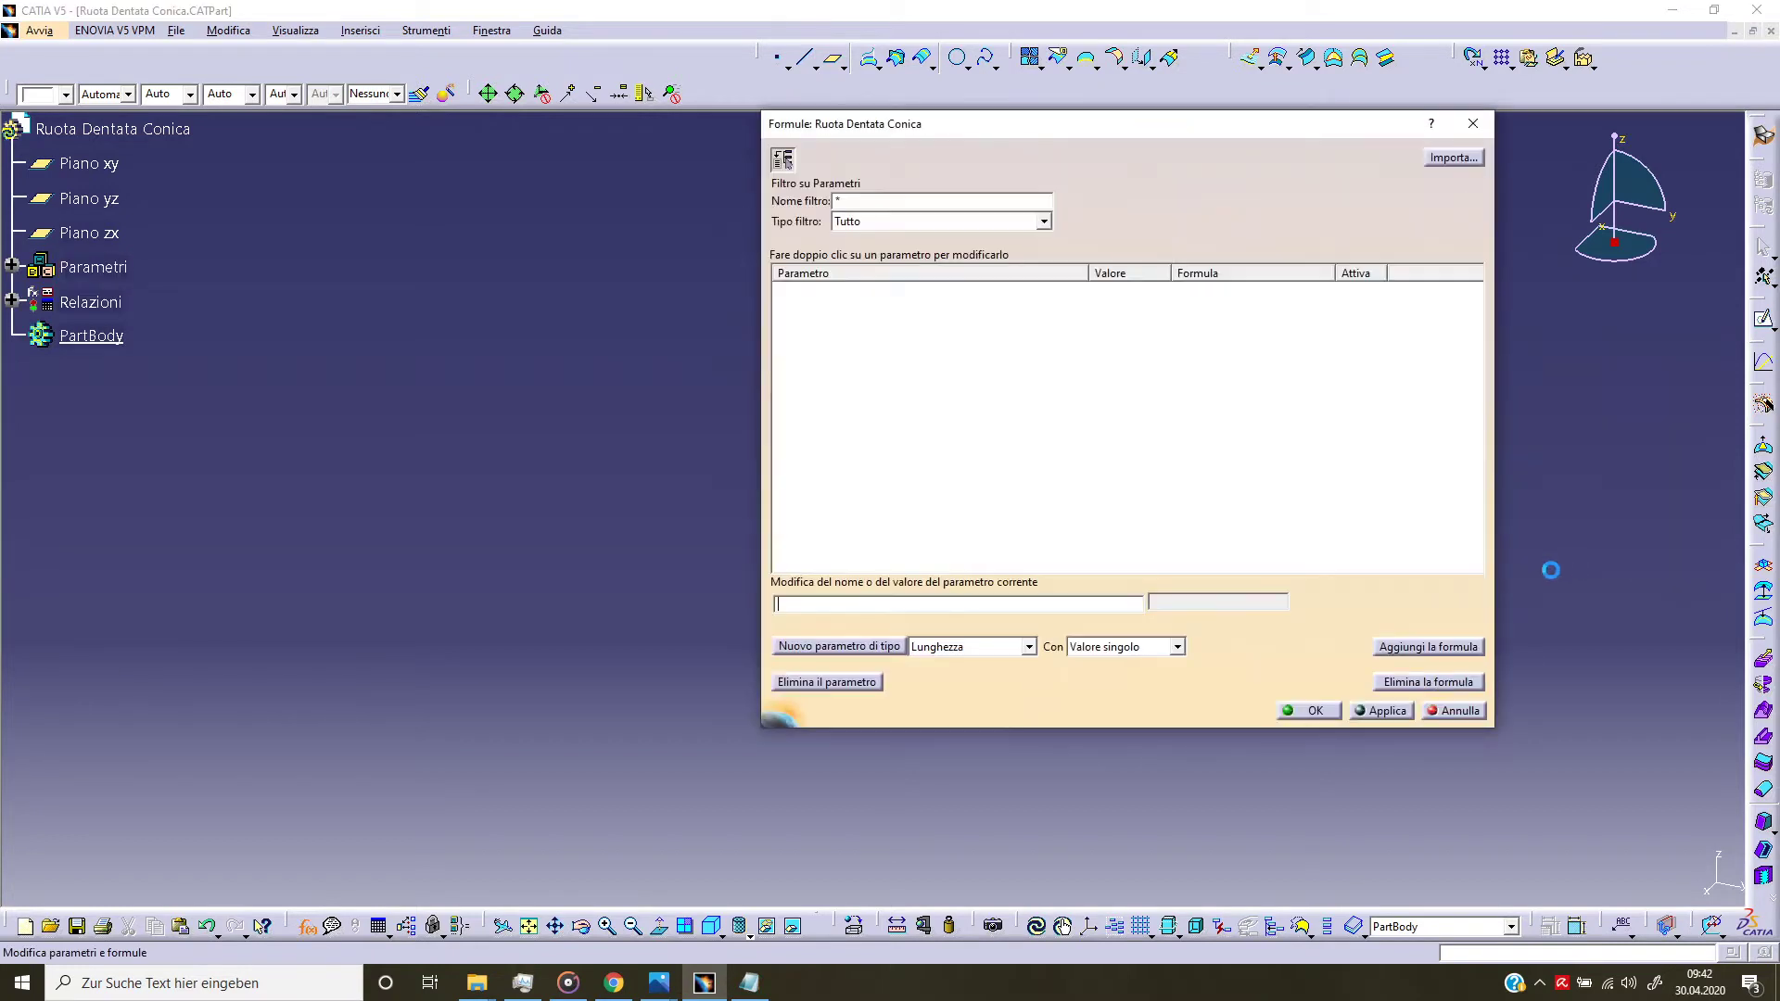
{"action": "left_click", "coordinate": [1044, 220]}
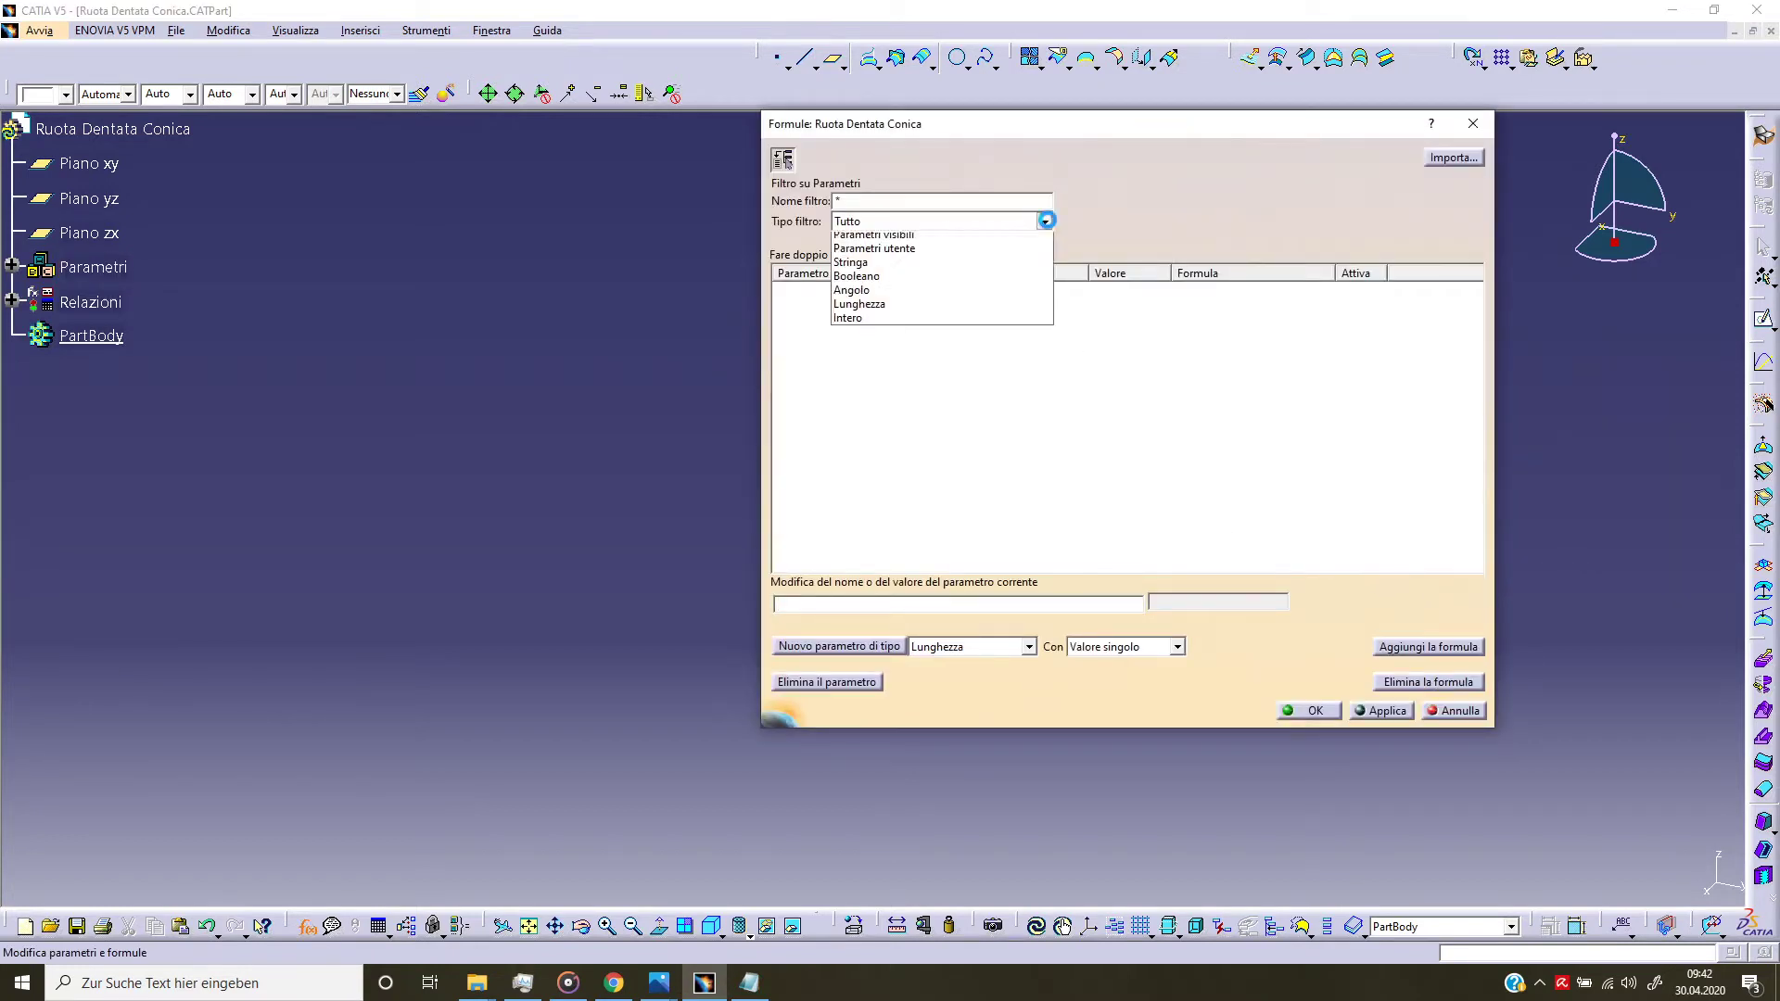
{"action": "left_click", "coordinate": [981, 296]}
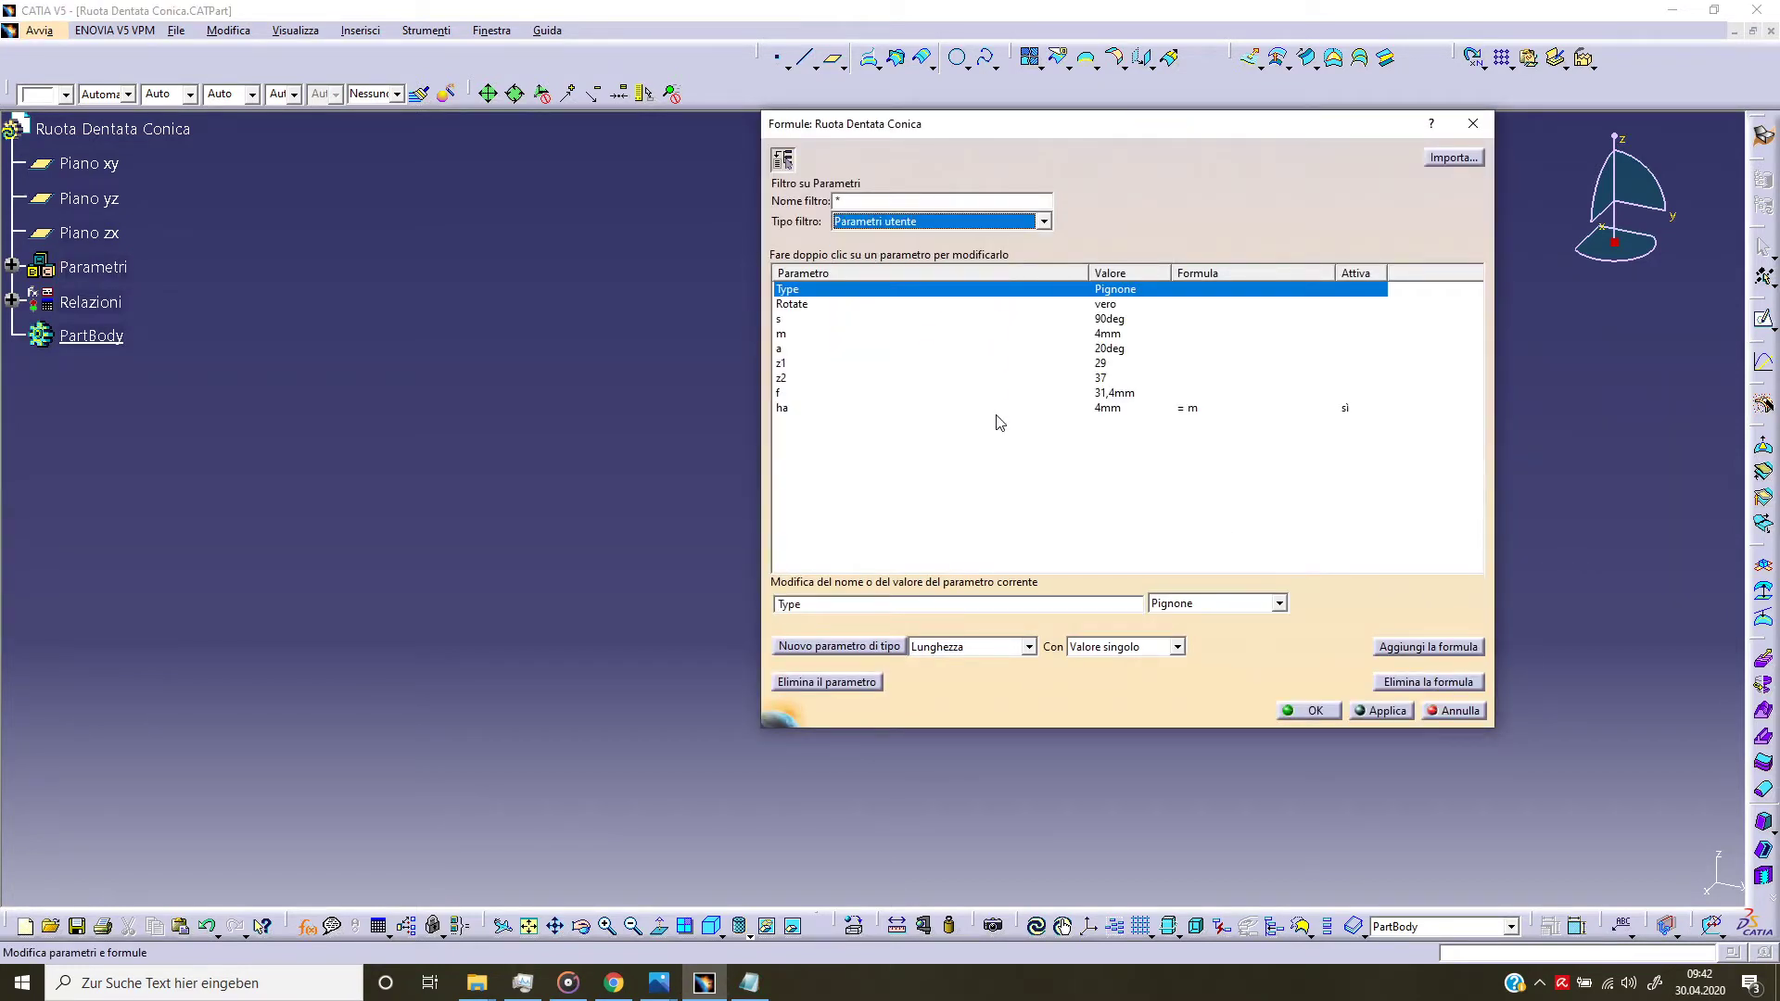
{"action": "left_click", "coordinate": [1042, 497]}
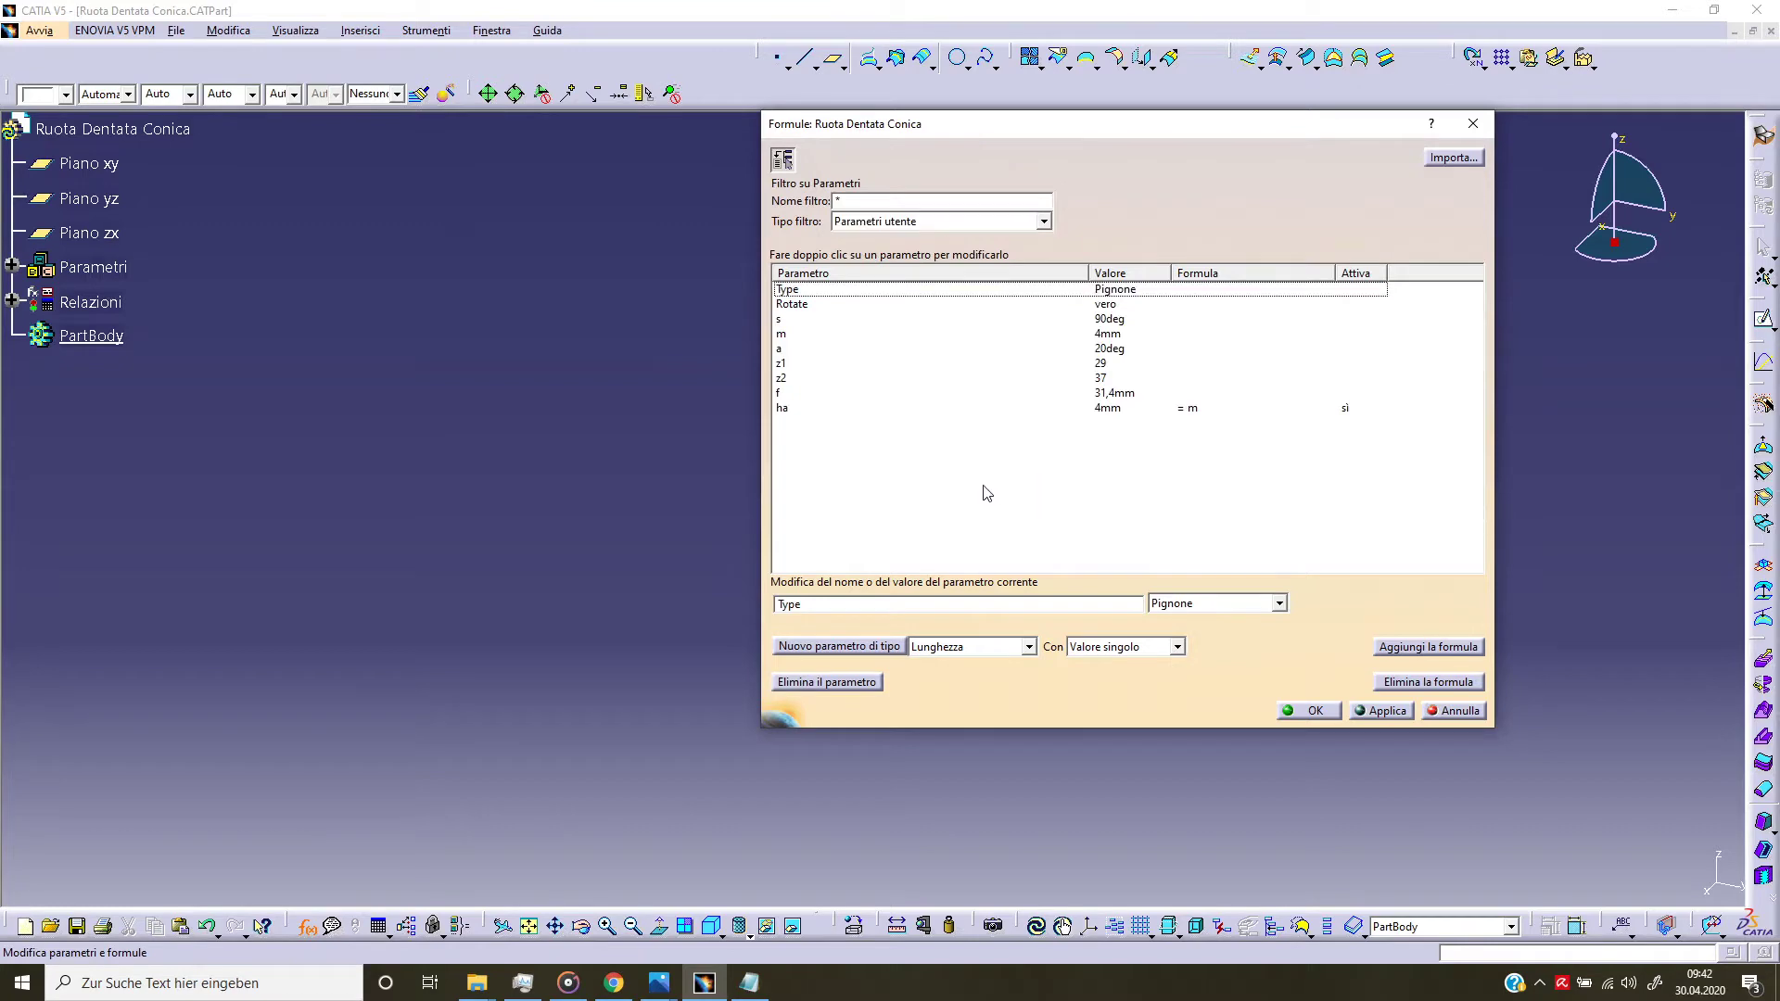
{"action": "left_click", "coordinate": [904, 439]}
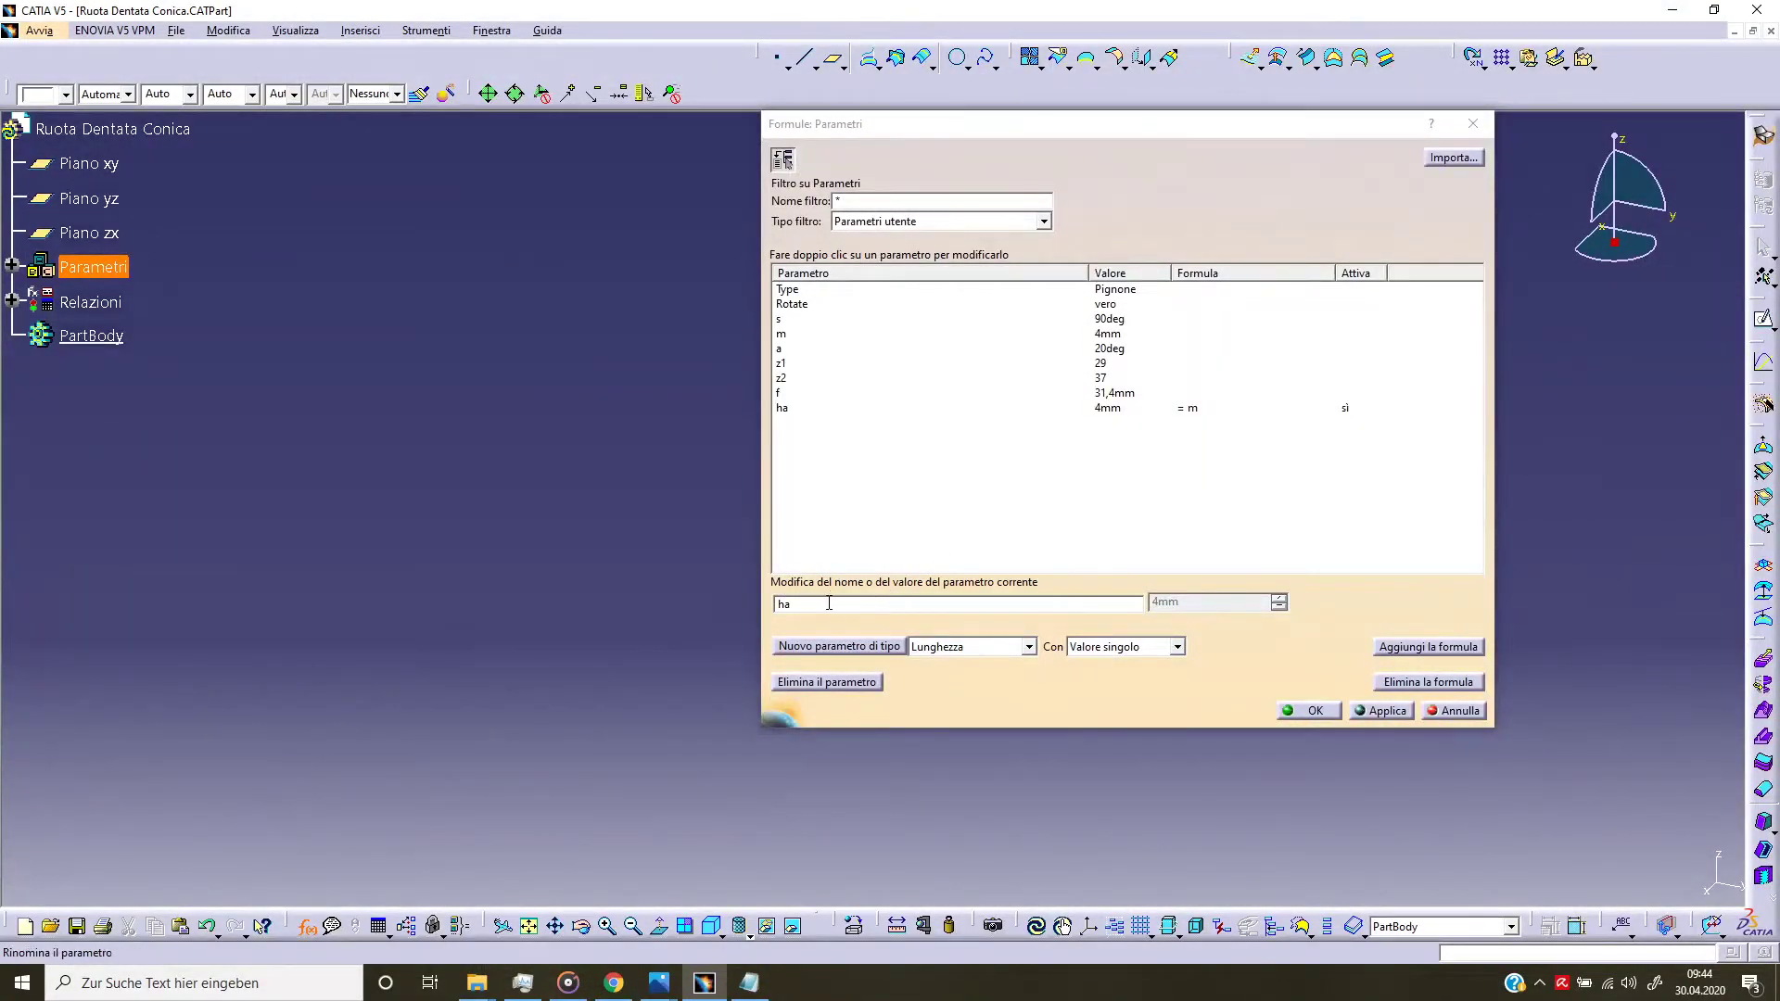
Step: Create length parameter hd with the formula 1.25*m, evaluating to 5mm
{"action": "left_click", "coordinate": [882, 648]}
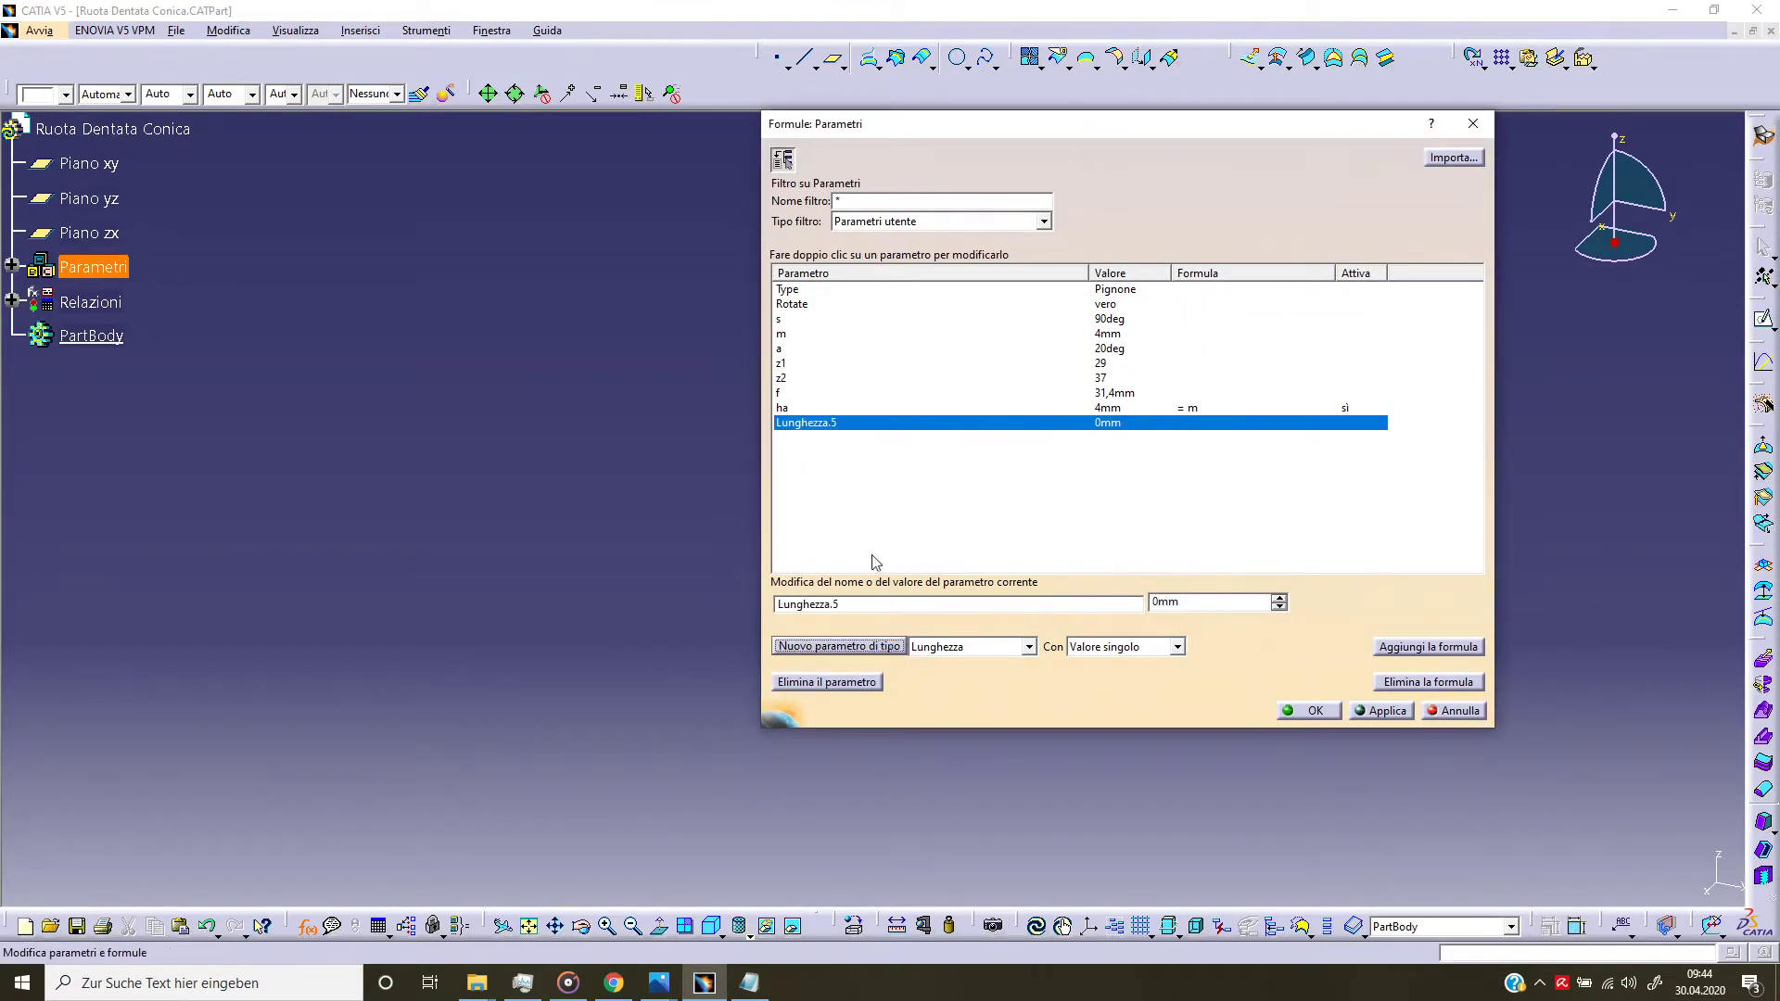
{"action": "type", "text": "hd"}
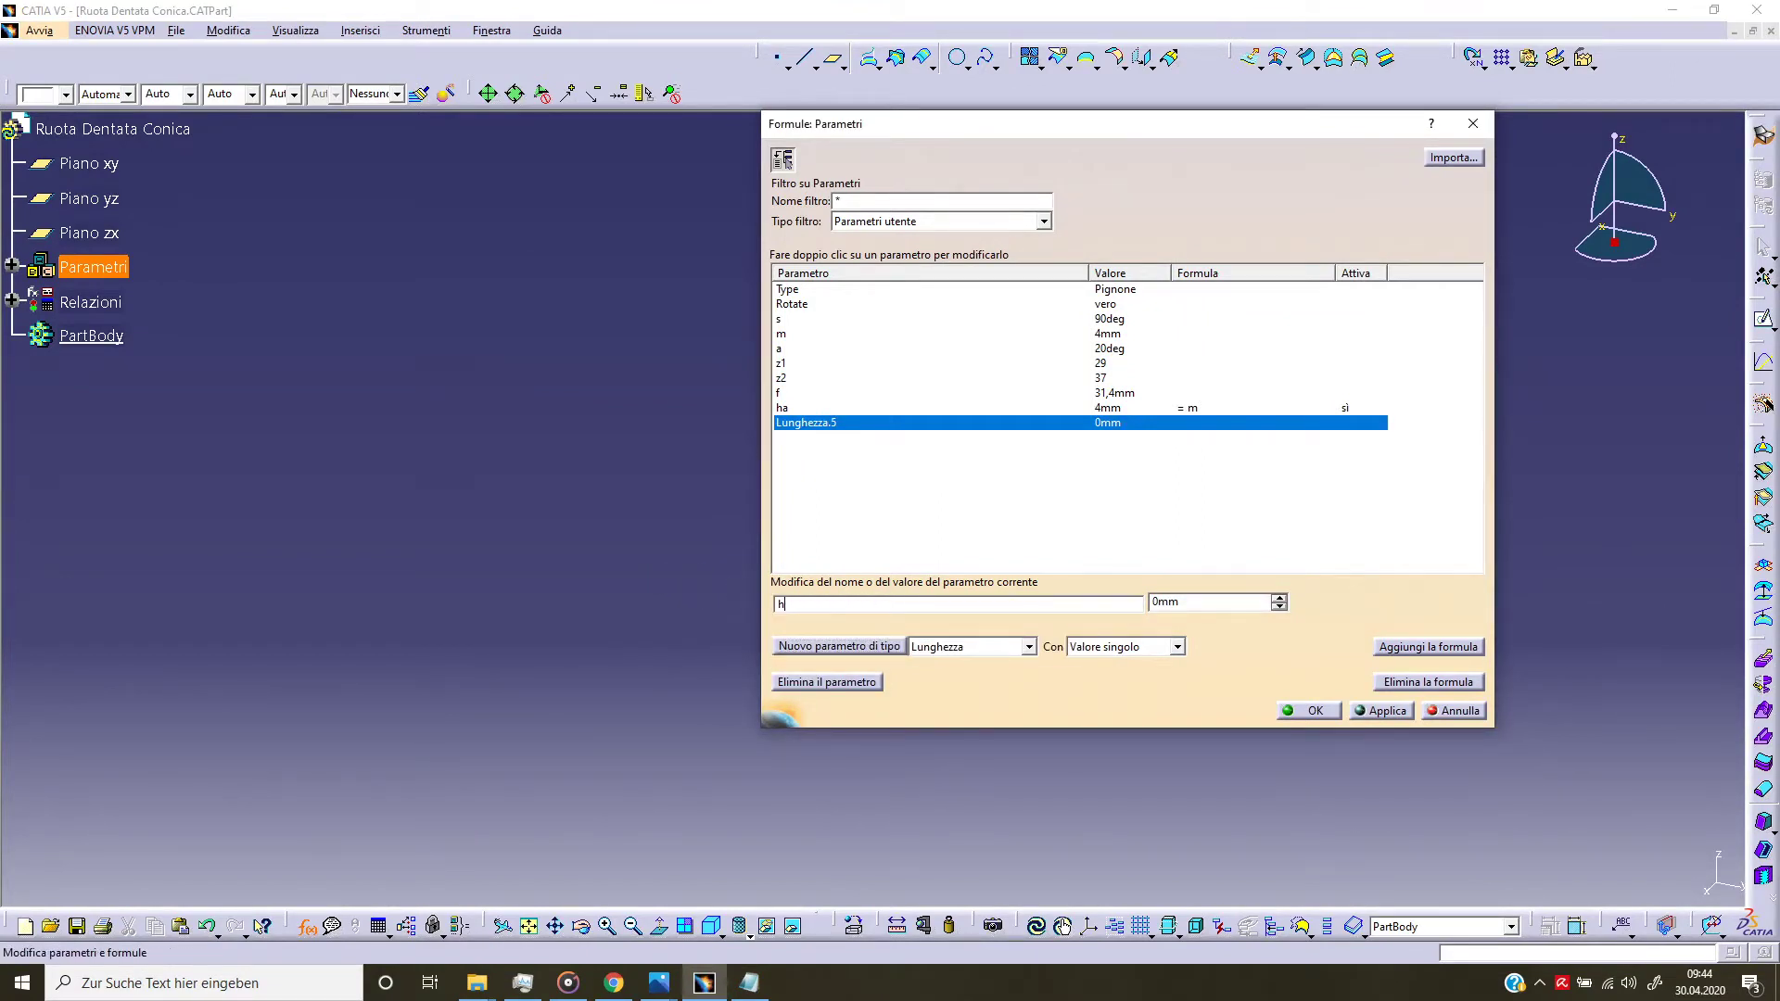
{"action": "left_click", "coordinate": [1378, 647]}
{"action": "type", "text": "1.25*"}
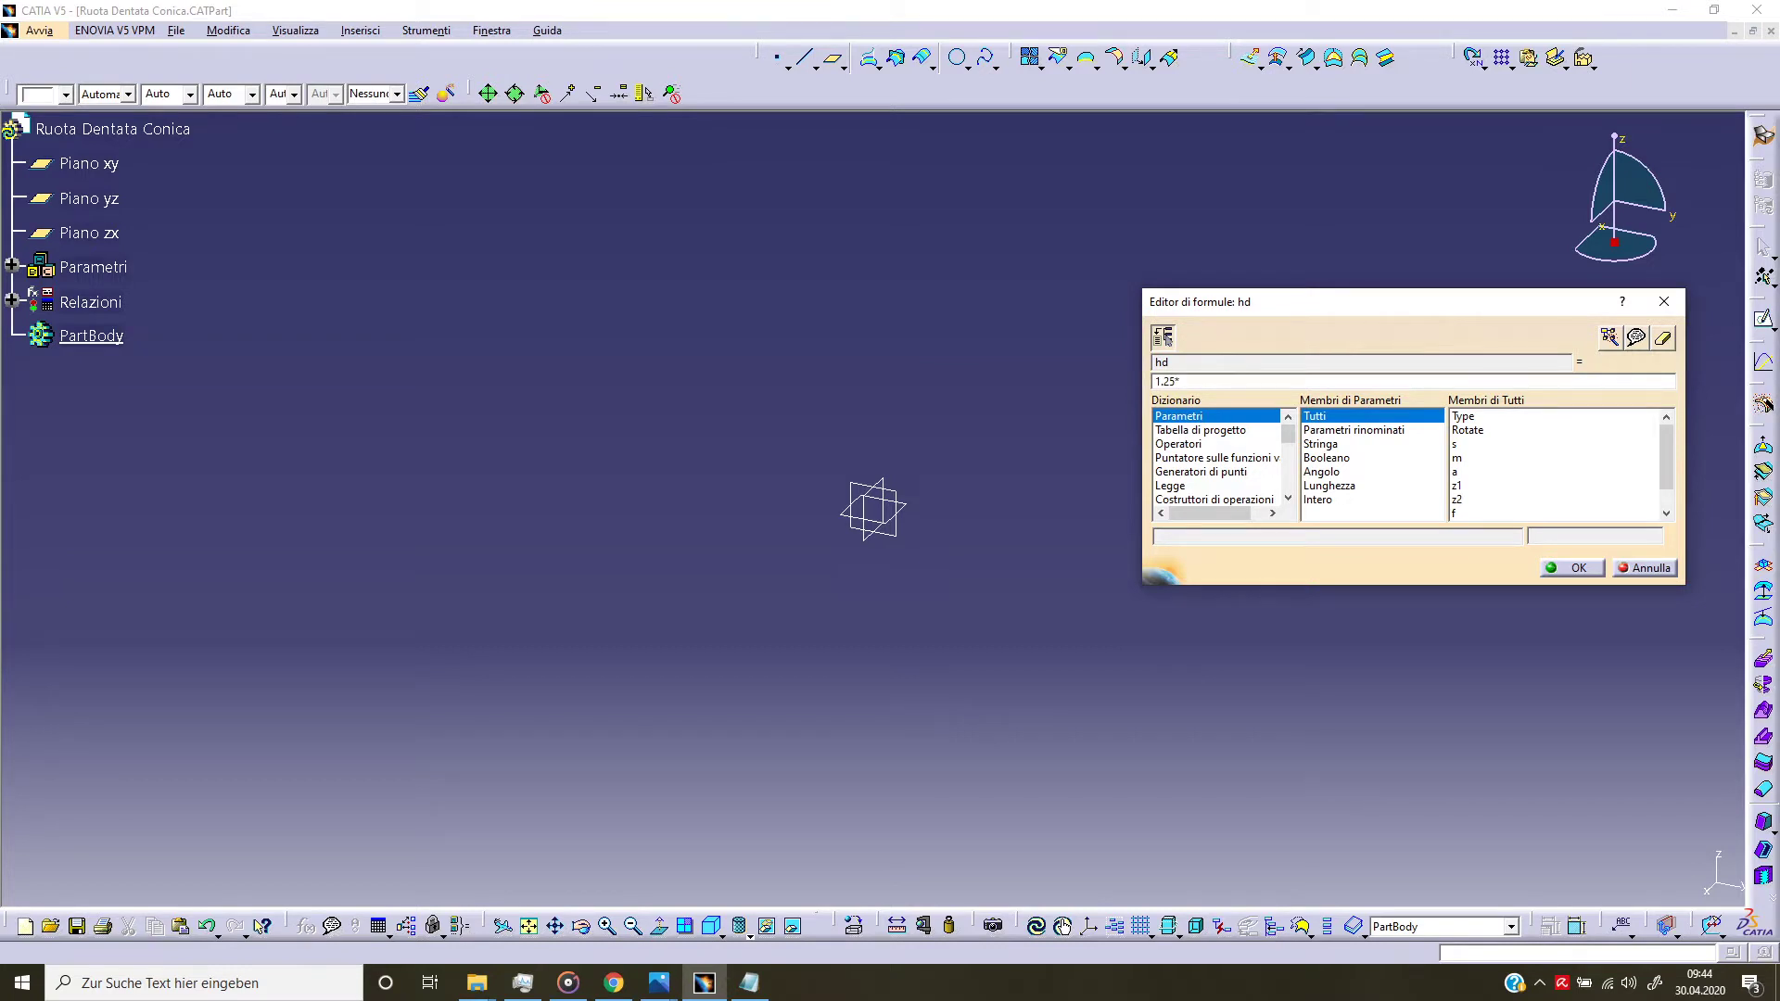
{"action": "double_click", "coordinate": [1475, 458]}
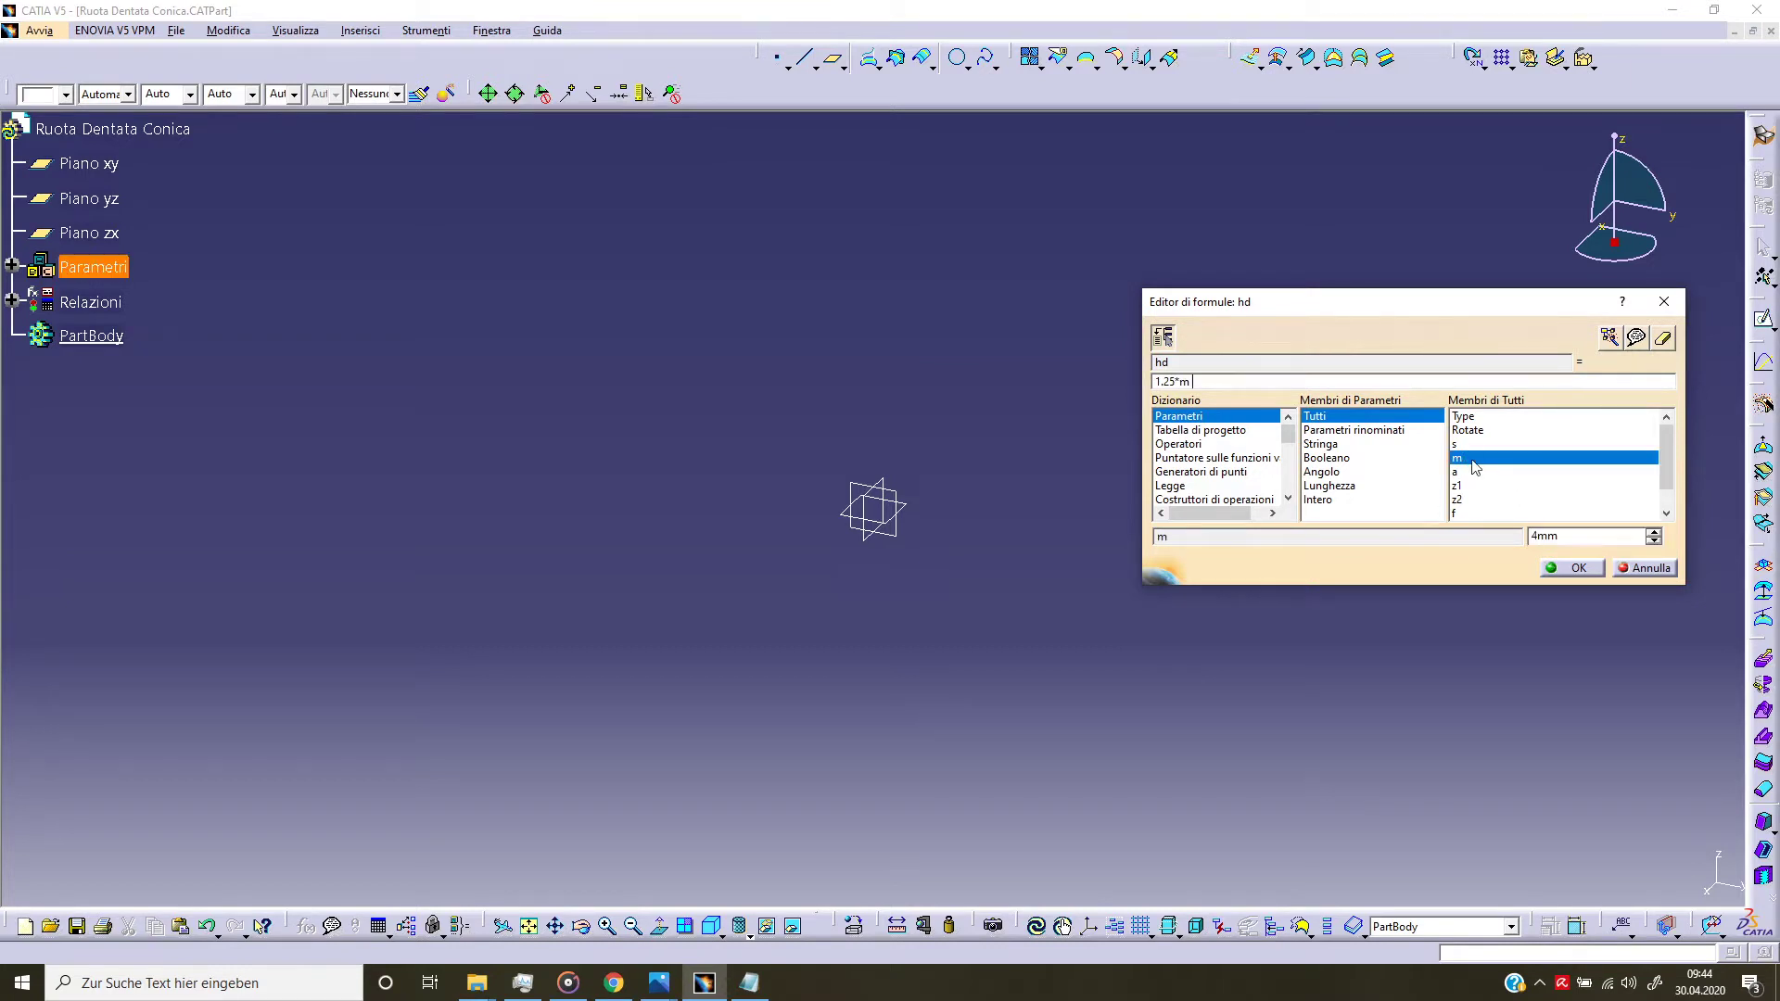
{"action": "left_click", "coordinate": [1550, 565]}
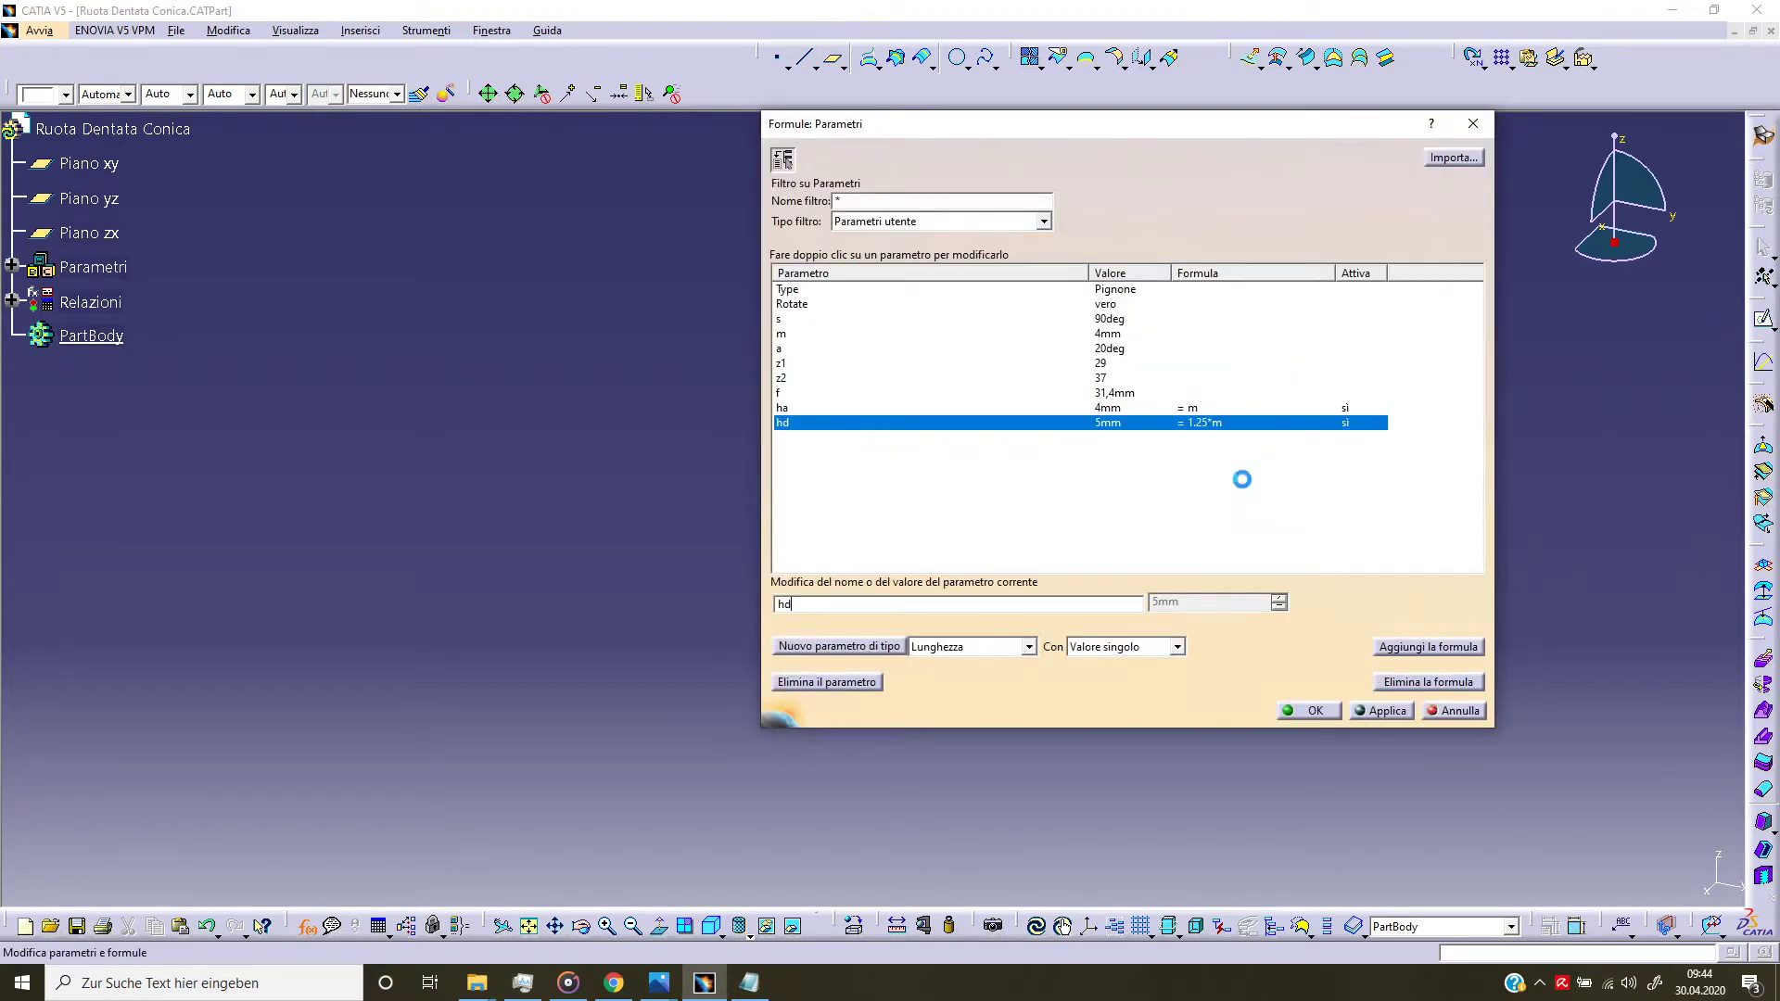
{"action": "left_click", "coordinate": [1243, 479]}
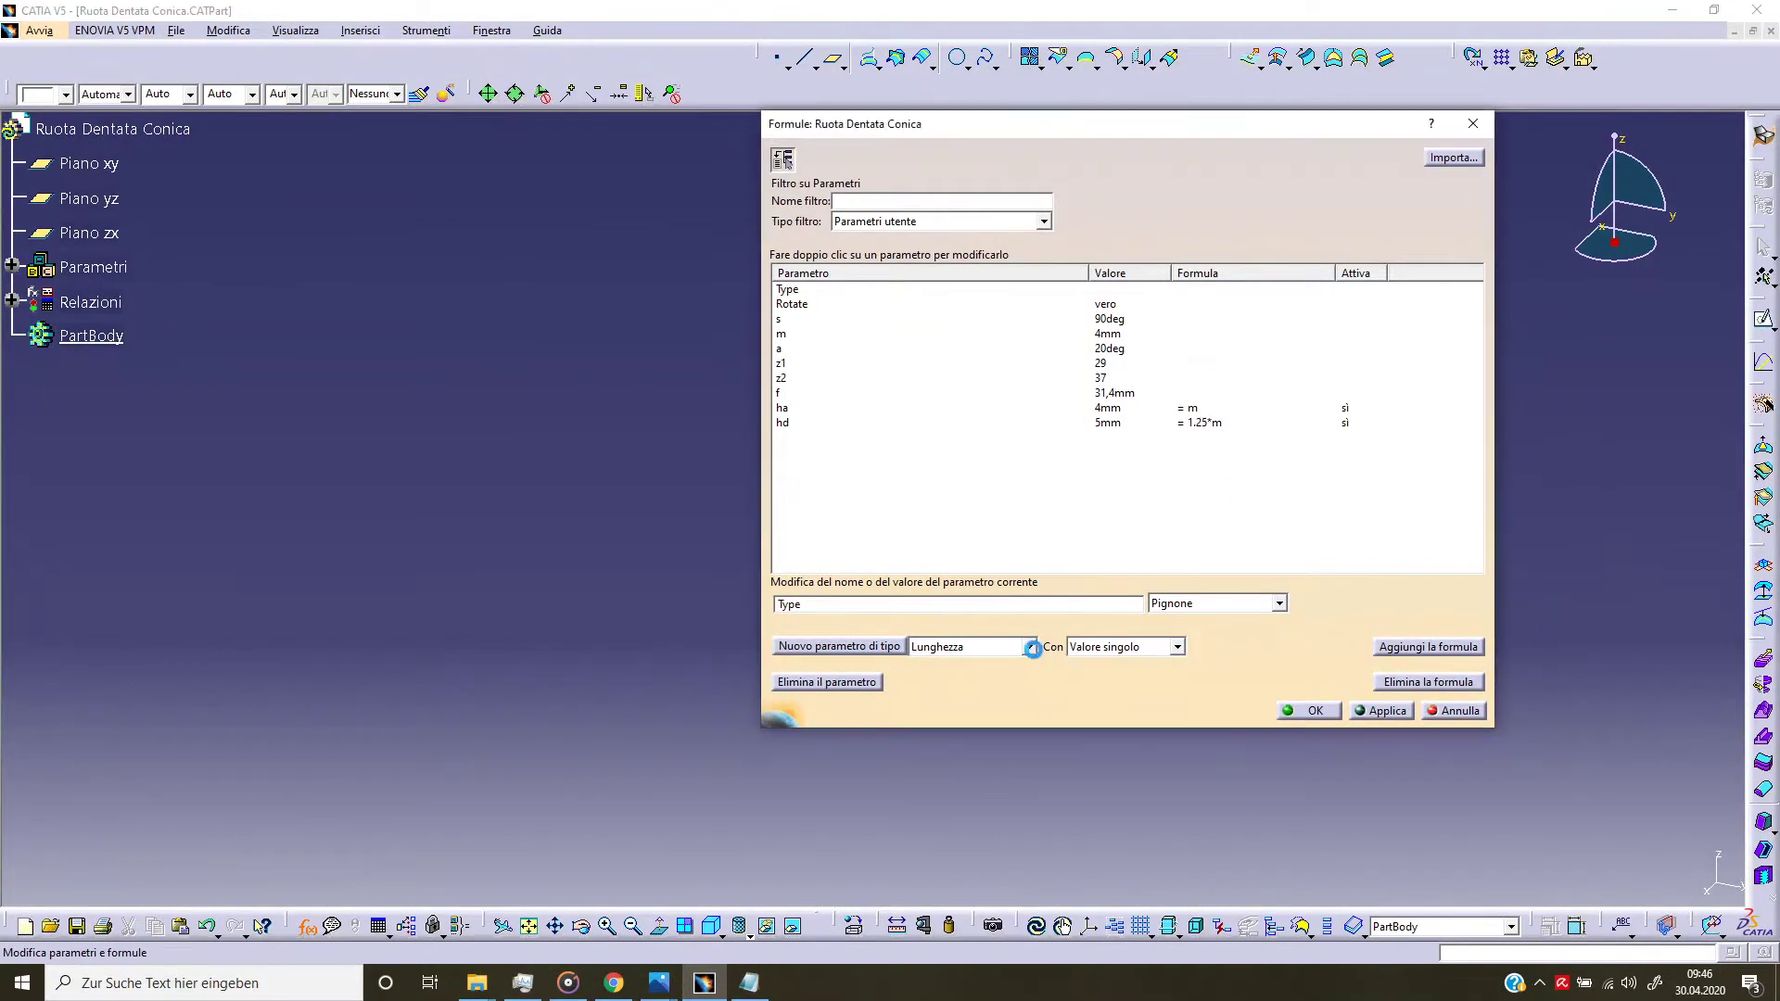
Step: Create angle parameter pa1 with the formula atan(z1 /z2), giving 38,089deg
{"action": "left_click", "coordinate": [1029, 647]}
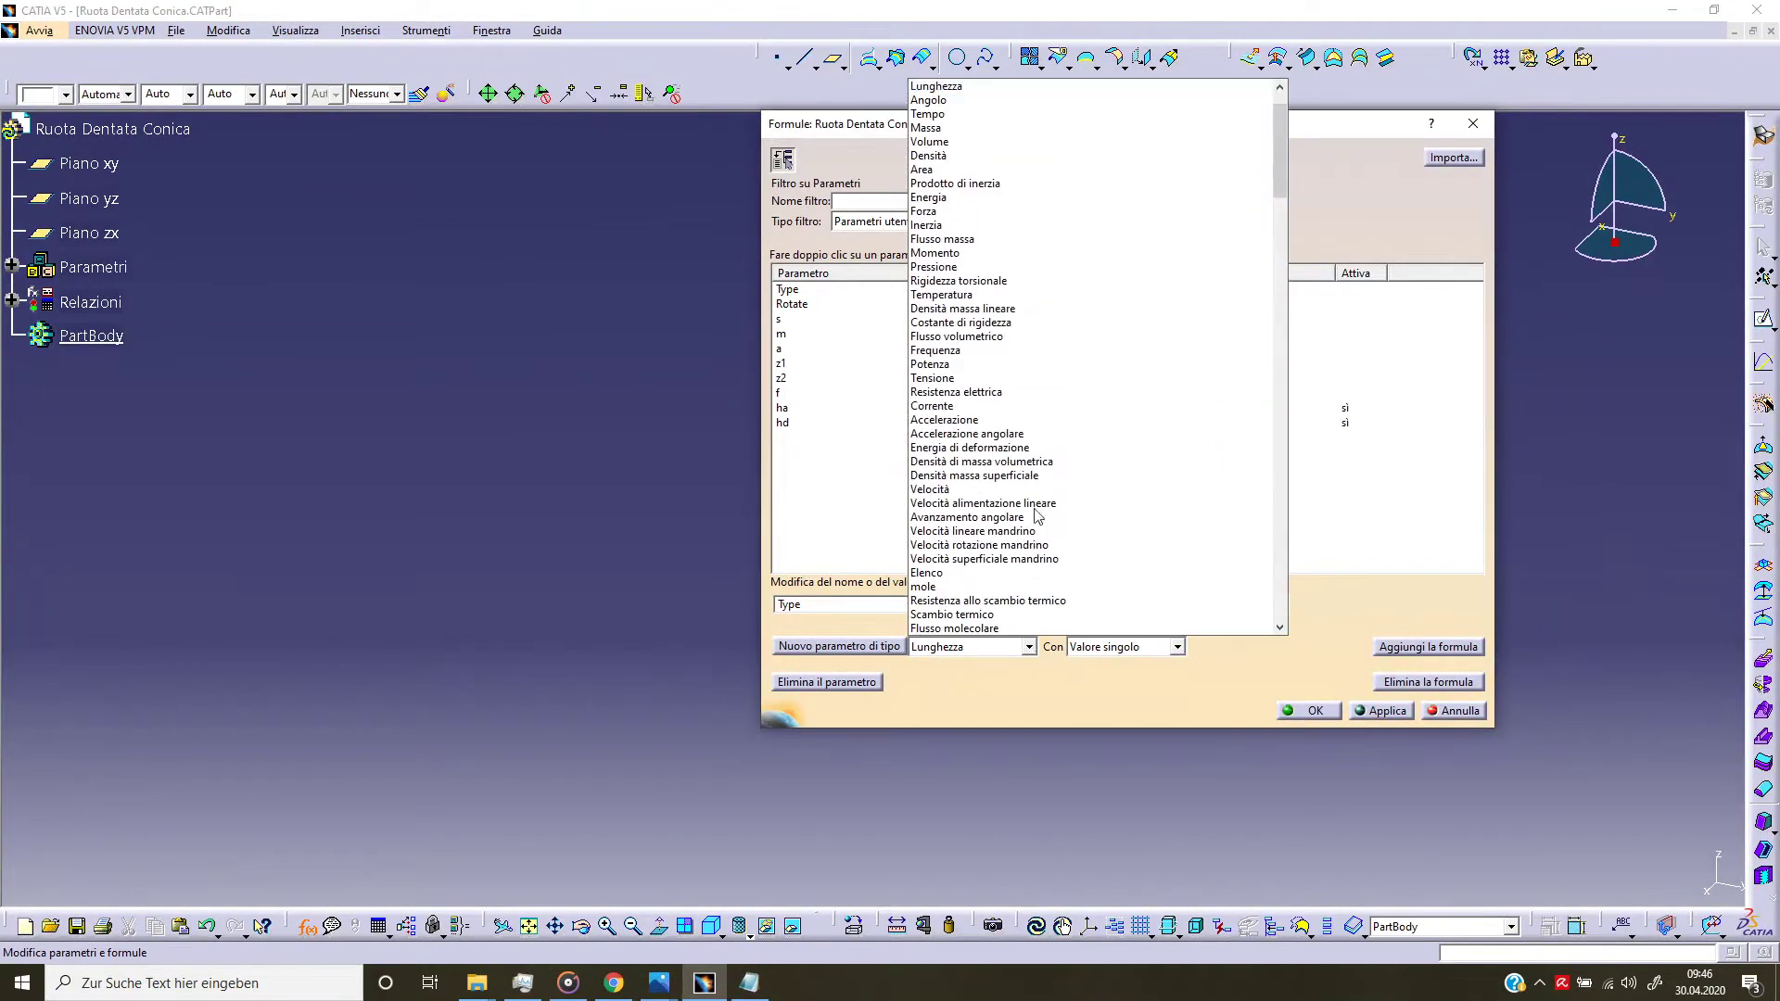
{"action": "left_click", "coordinate": [958, 101]}
{"action": "left_click", "coordinate": [838, 646]}
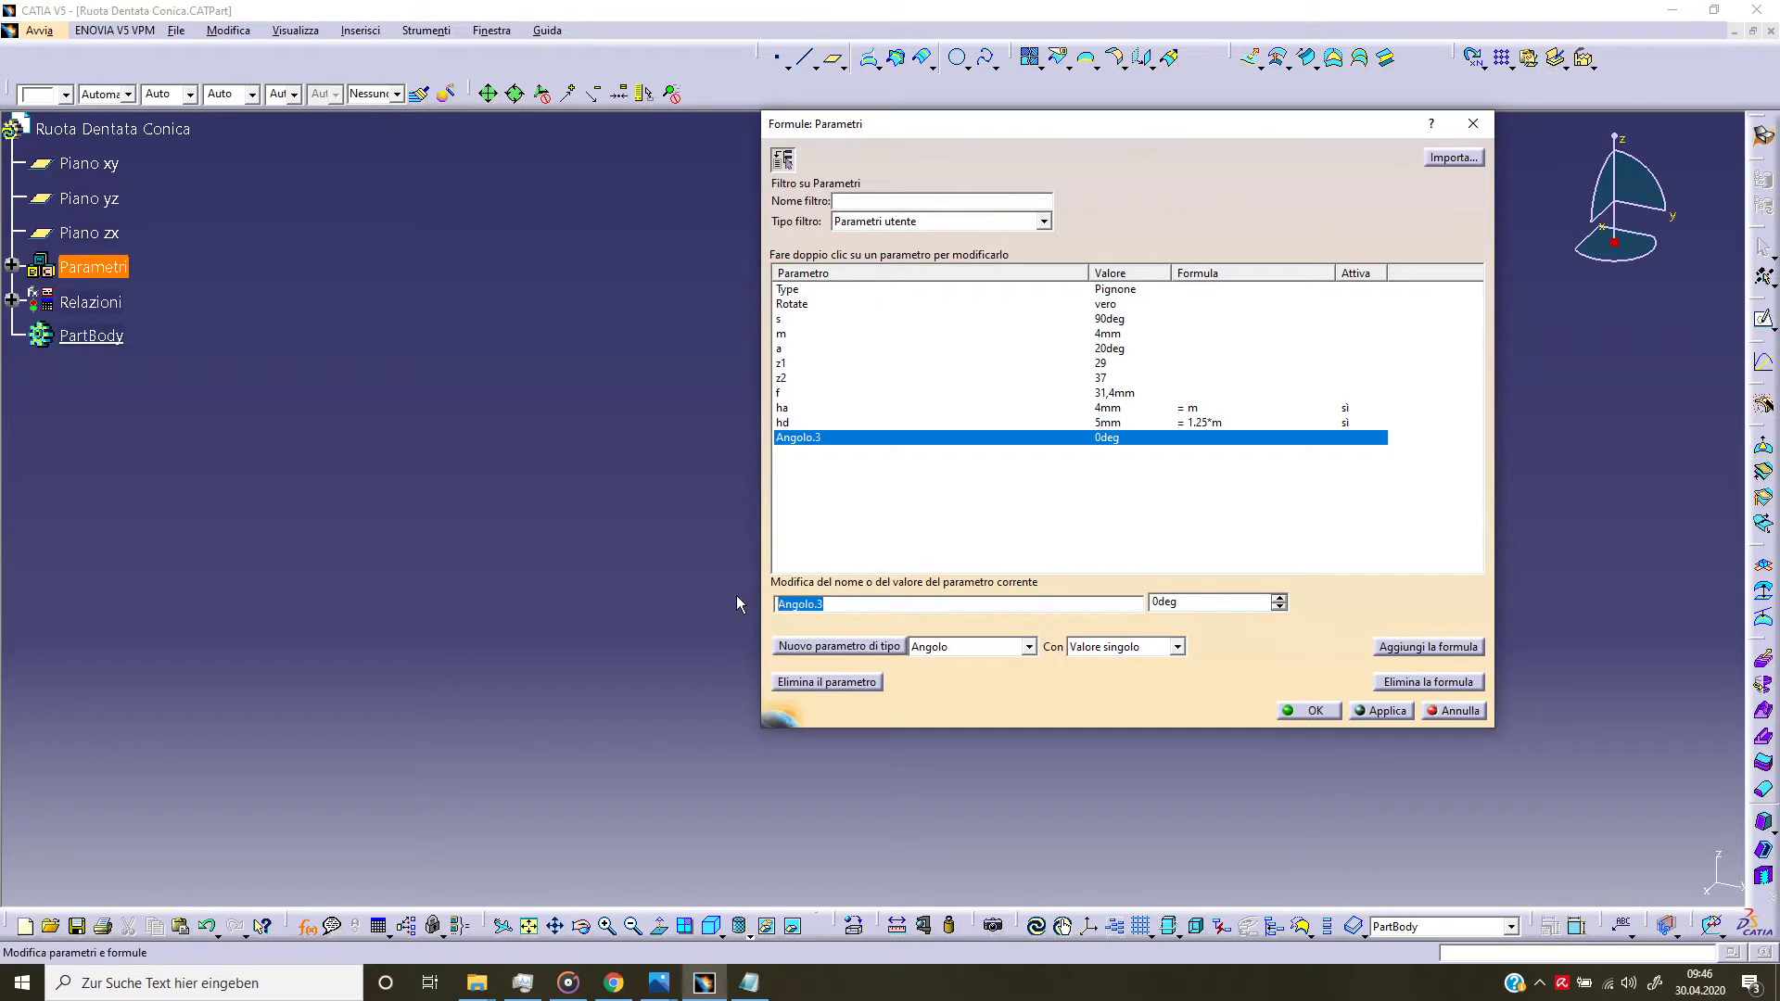
{"action": "type", "text": "pa1"}
{"action": "left_click", "coordinate": [1428, 646]}
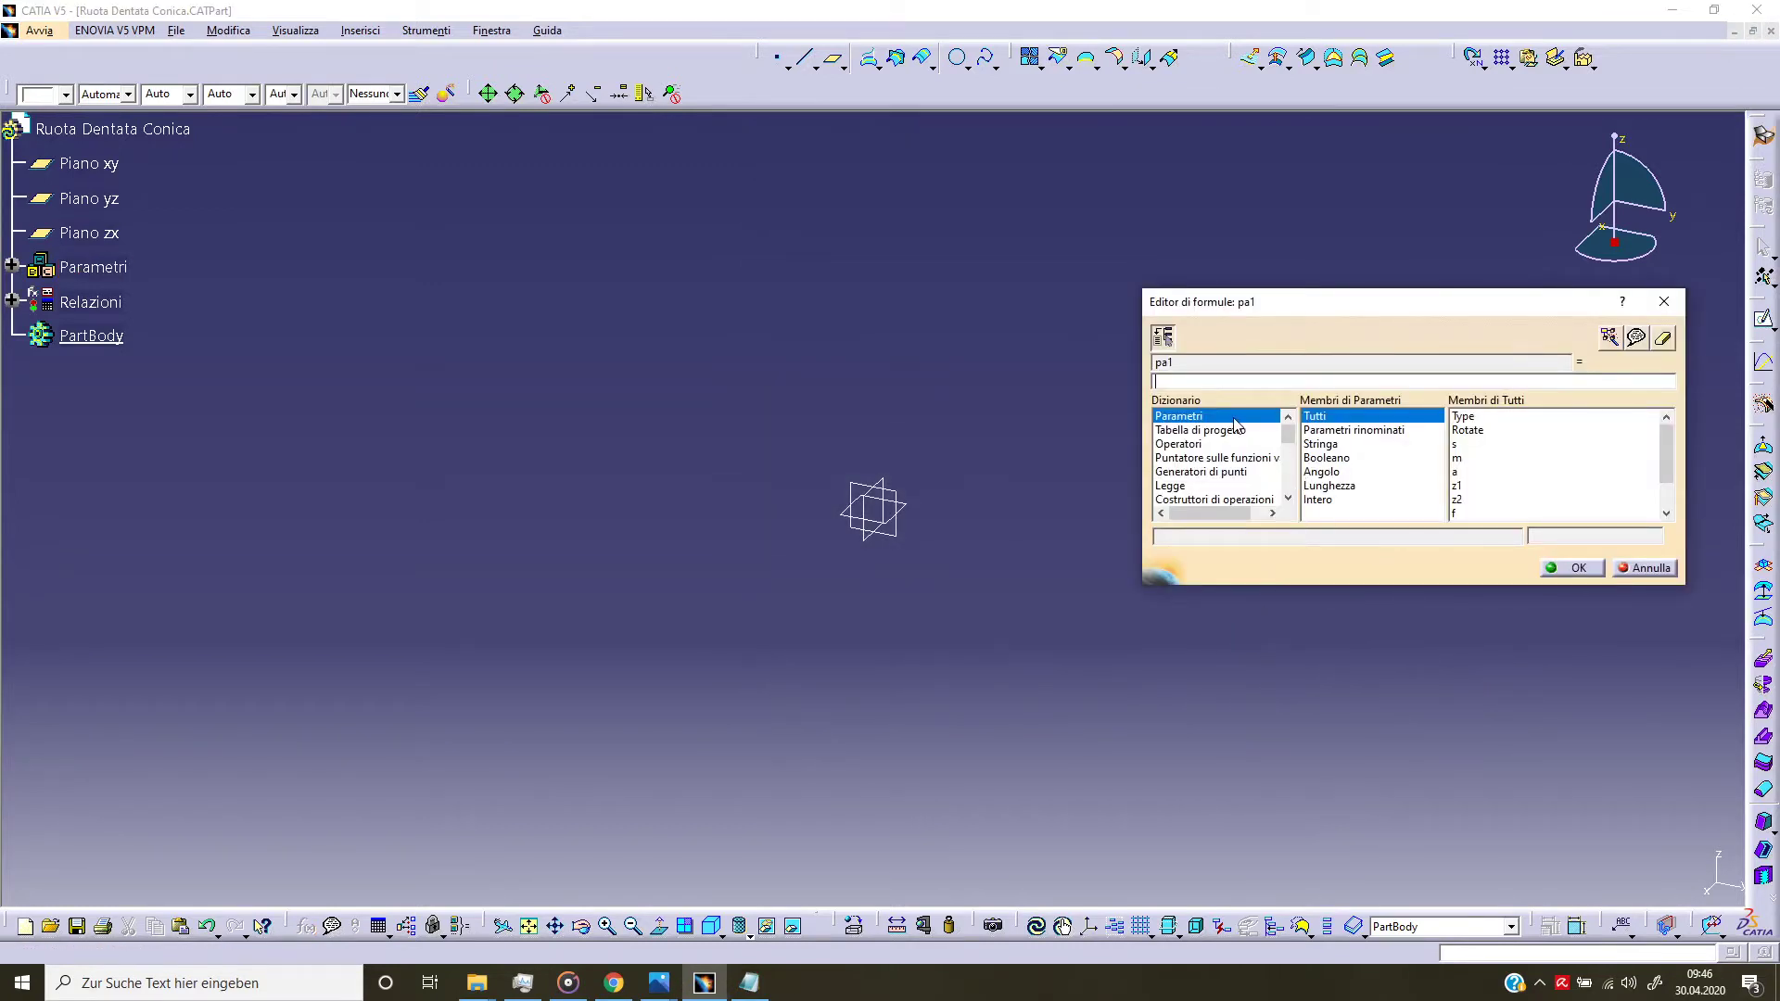
{"action": "type", "text": "atan("}
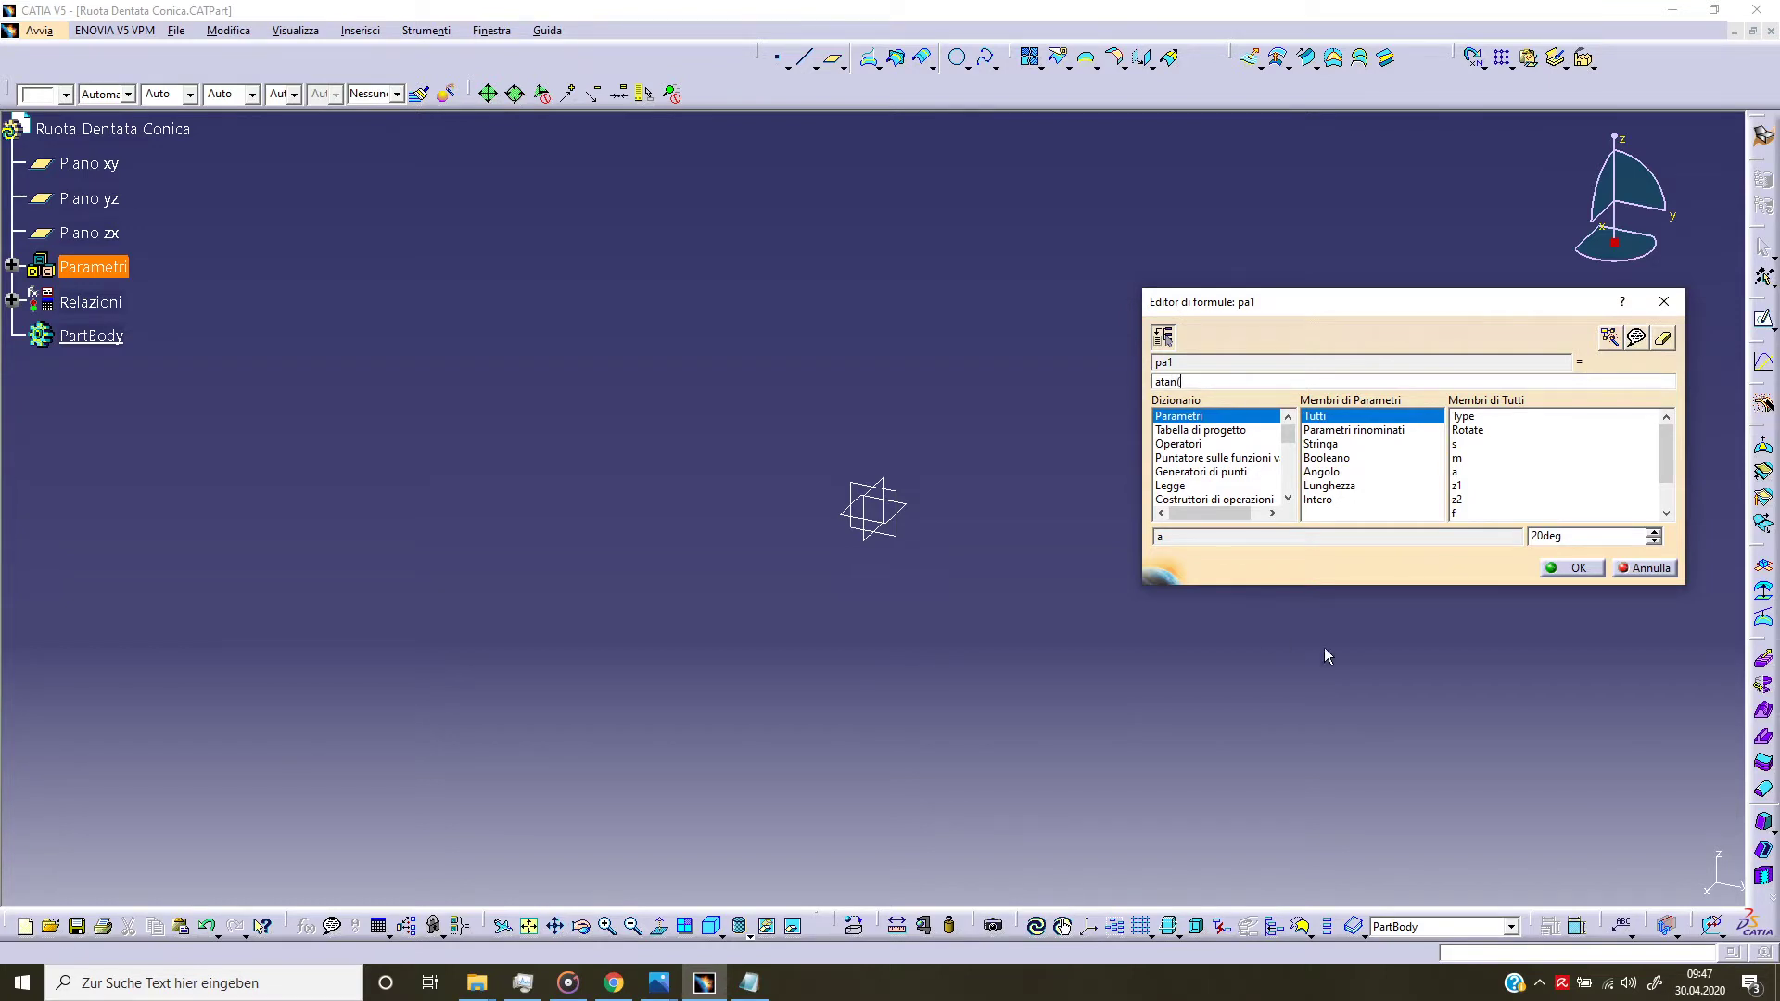
{"action": "double_click", "coordinate": [1463, 487]}
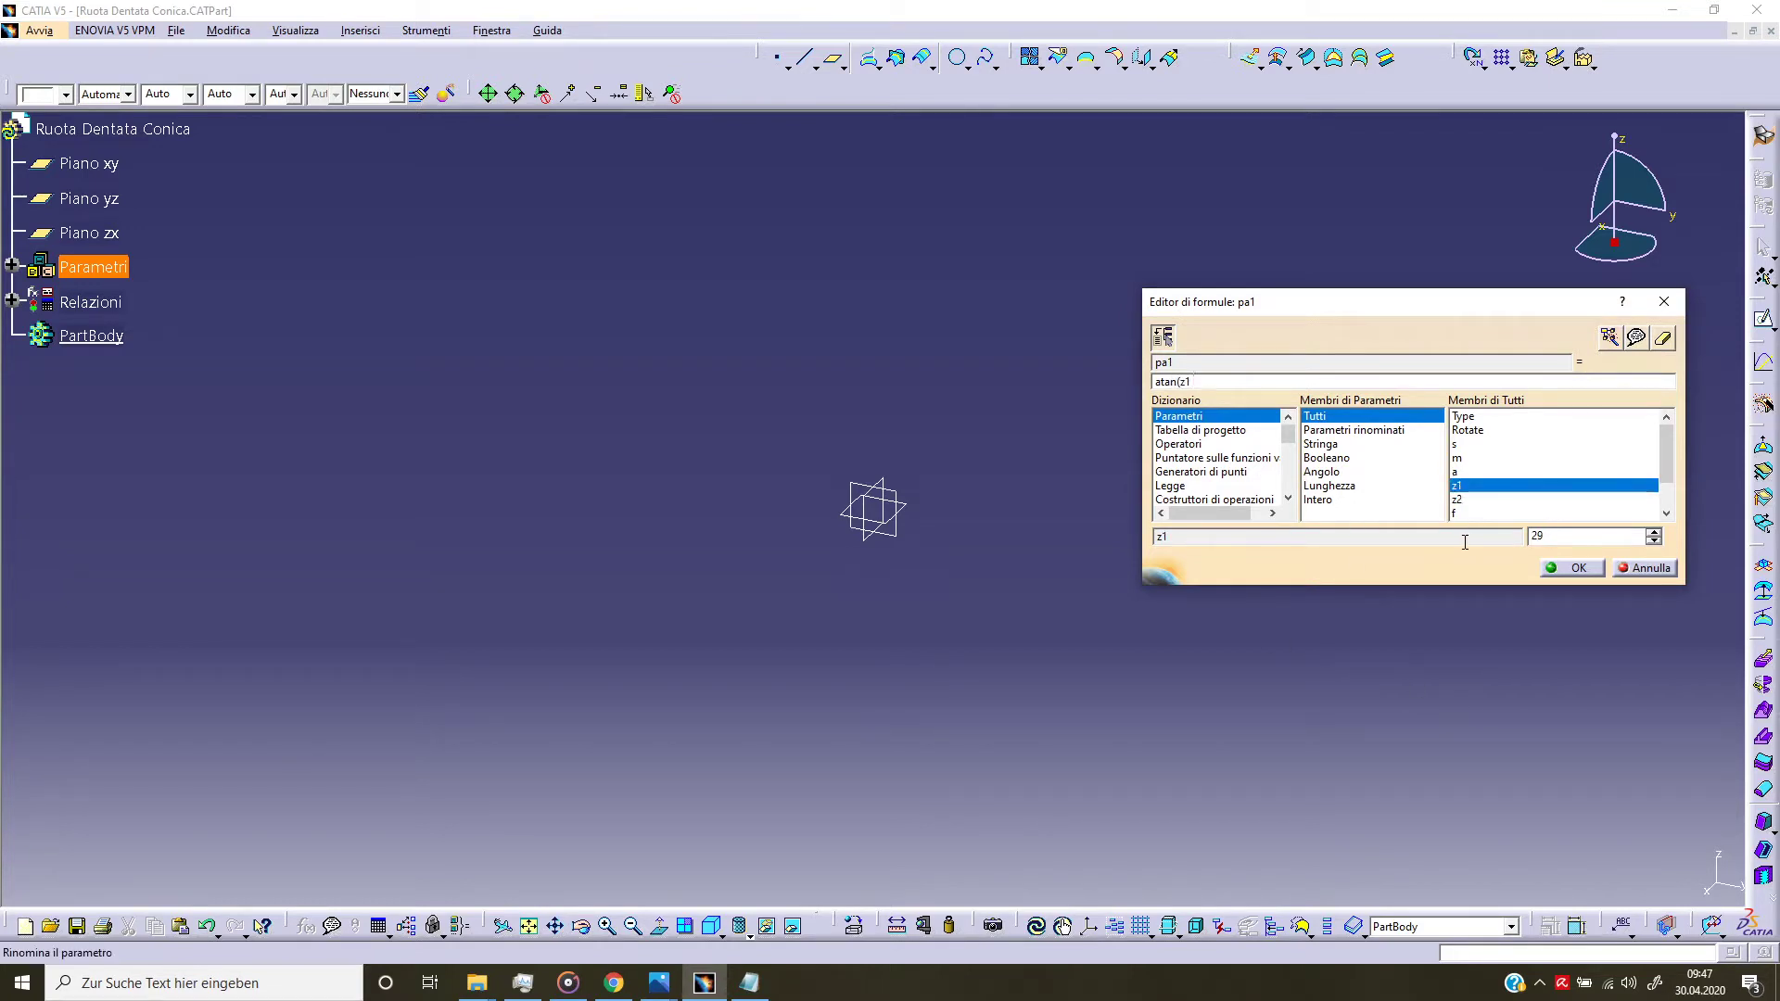
{"action": "type", "text": " /"}
{"action": "double_click", "coordinate": [1480, 499]}
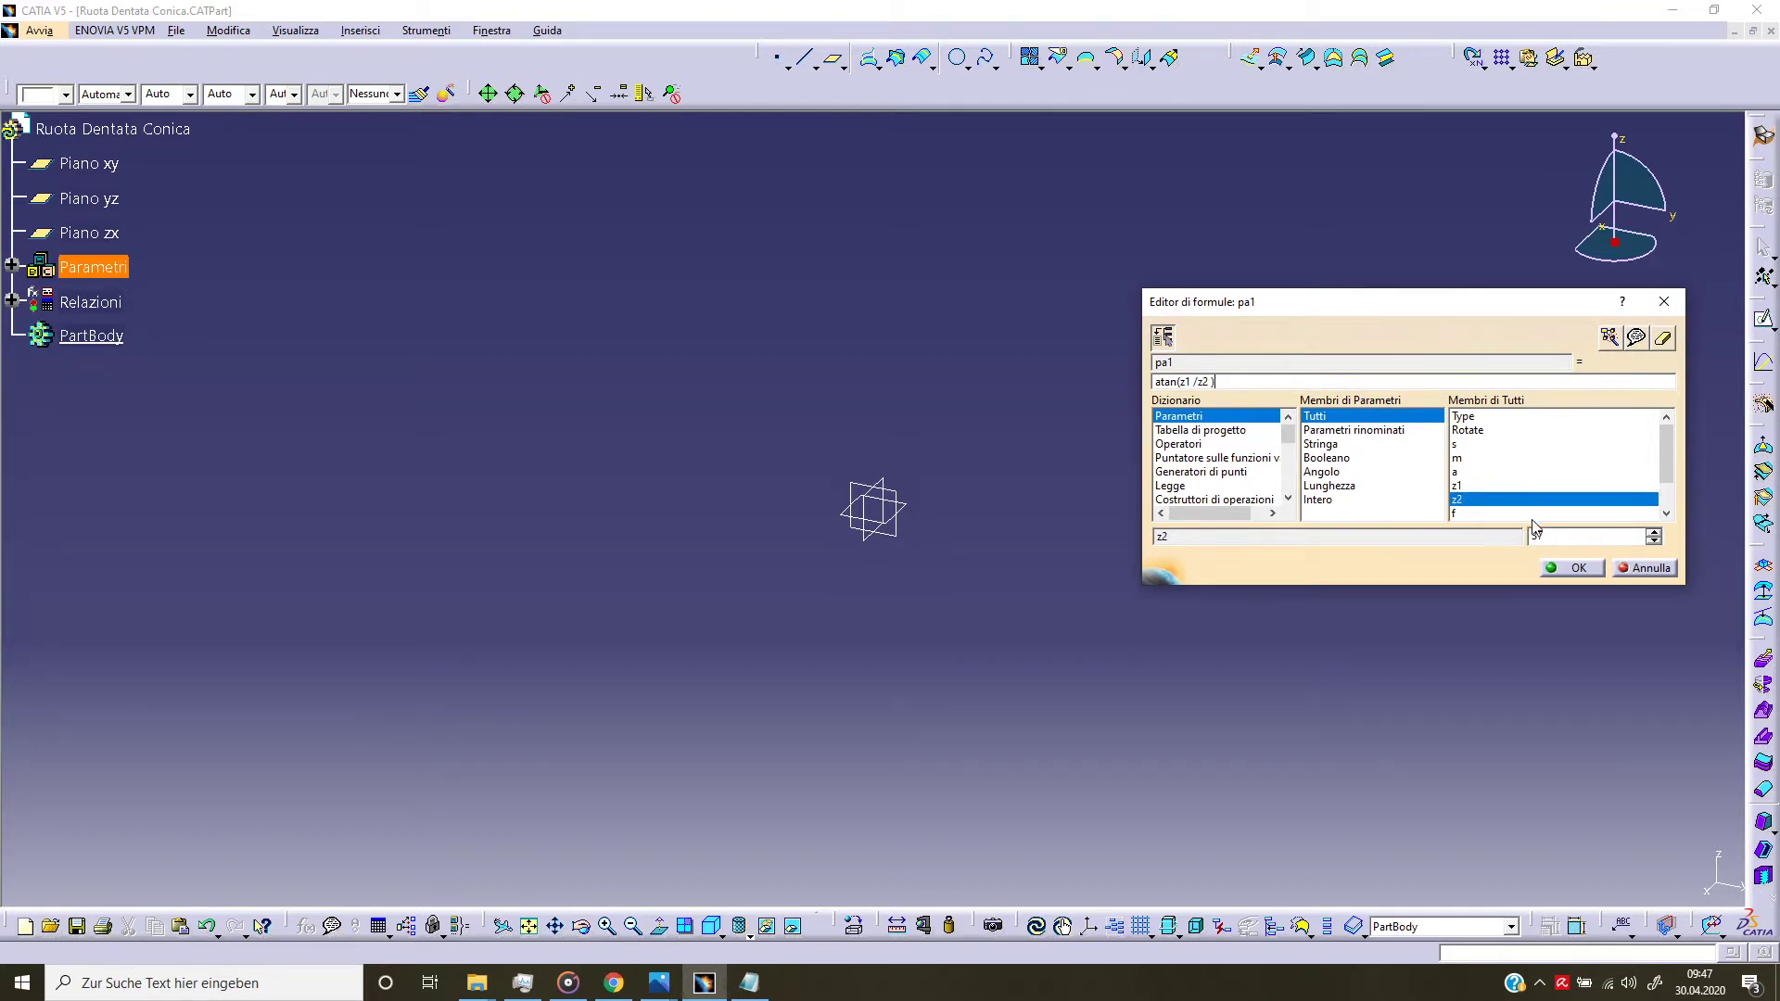
{"action": "left_click", "coordinate": [1573, 567]}
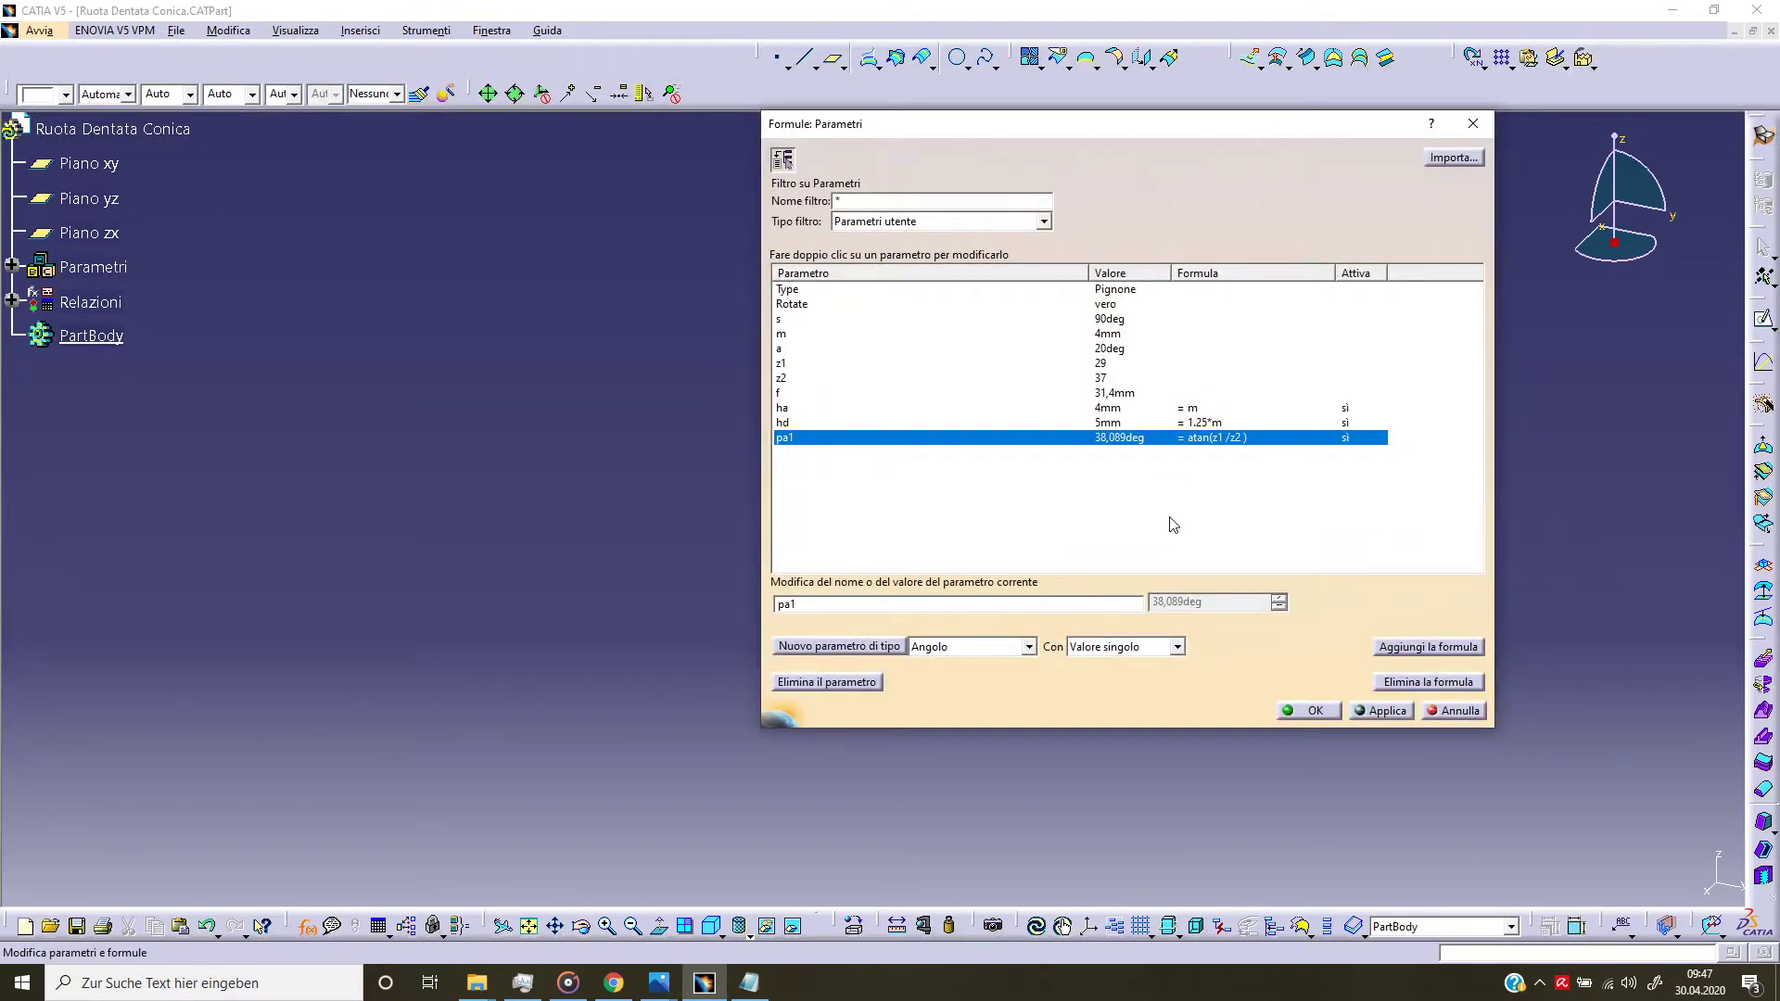
{"action": "left_click", "coordinate": [1120, 505]}
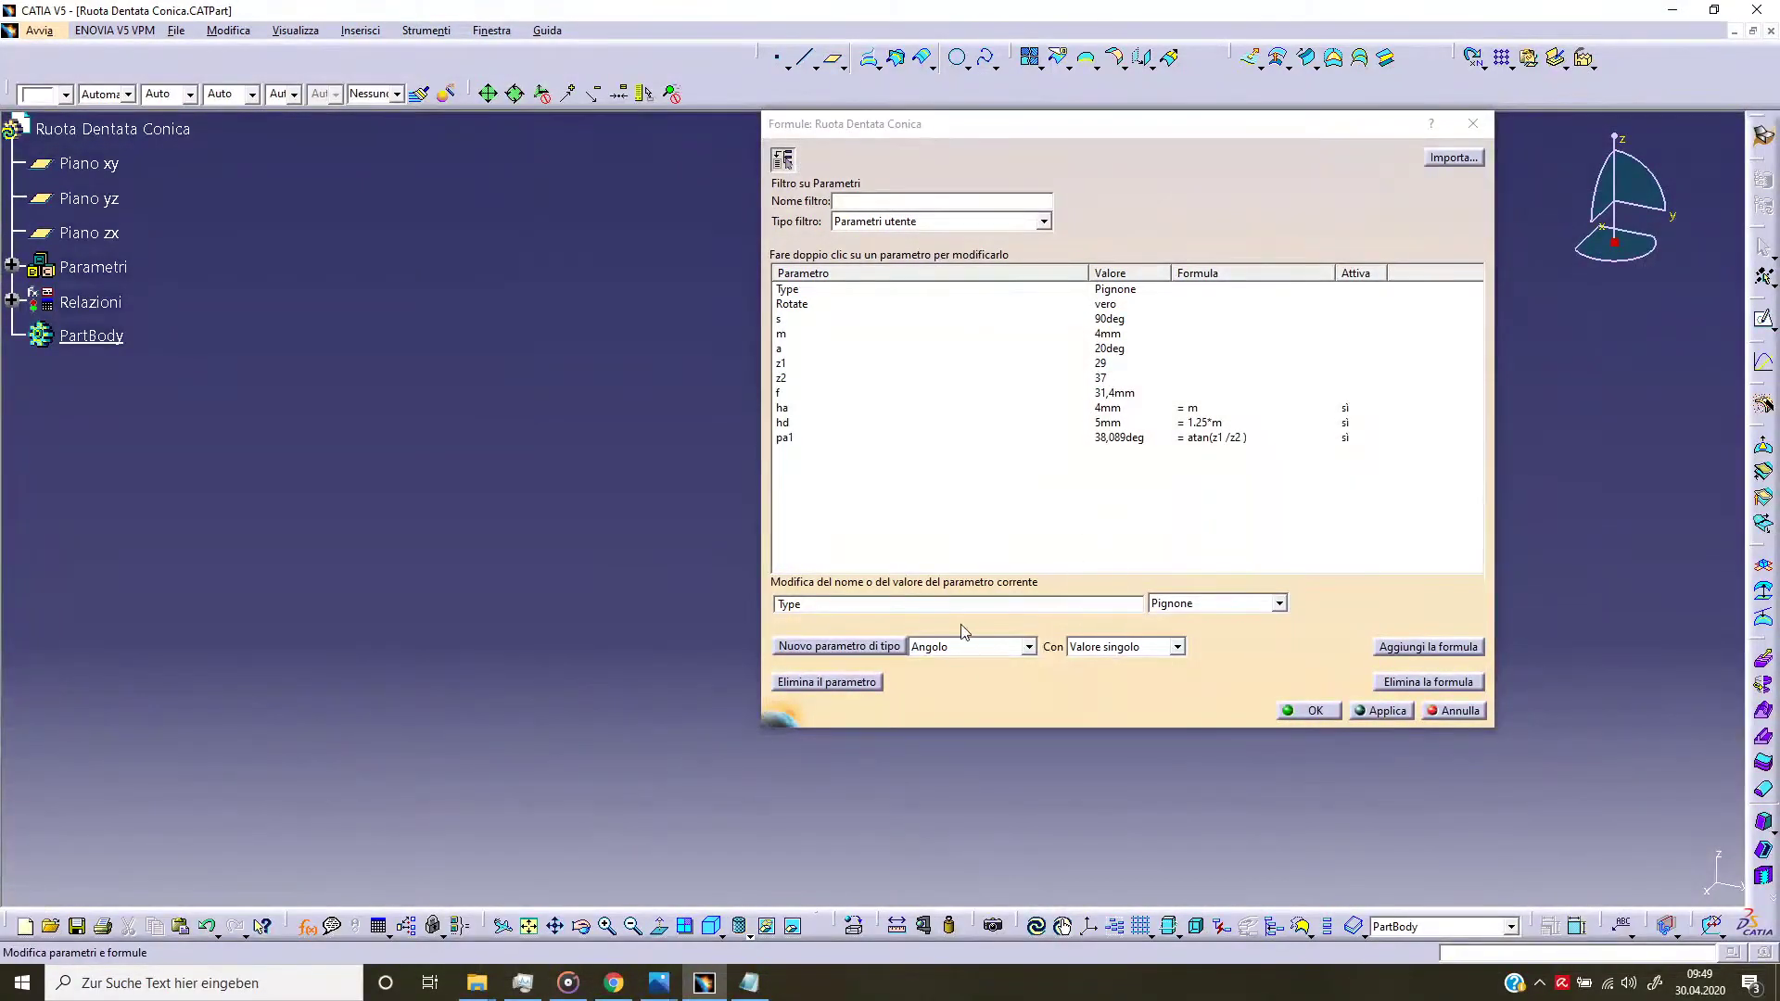
Step: Create angle parameter pa2 with the formula s -pa1, evaluating to 51,911deg
{"action": "left_click", "coordinate": [887, 648]}
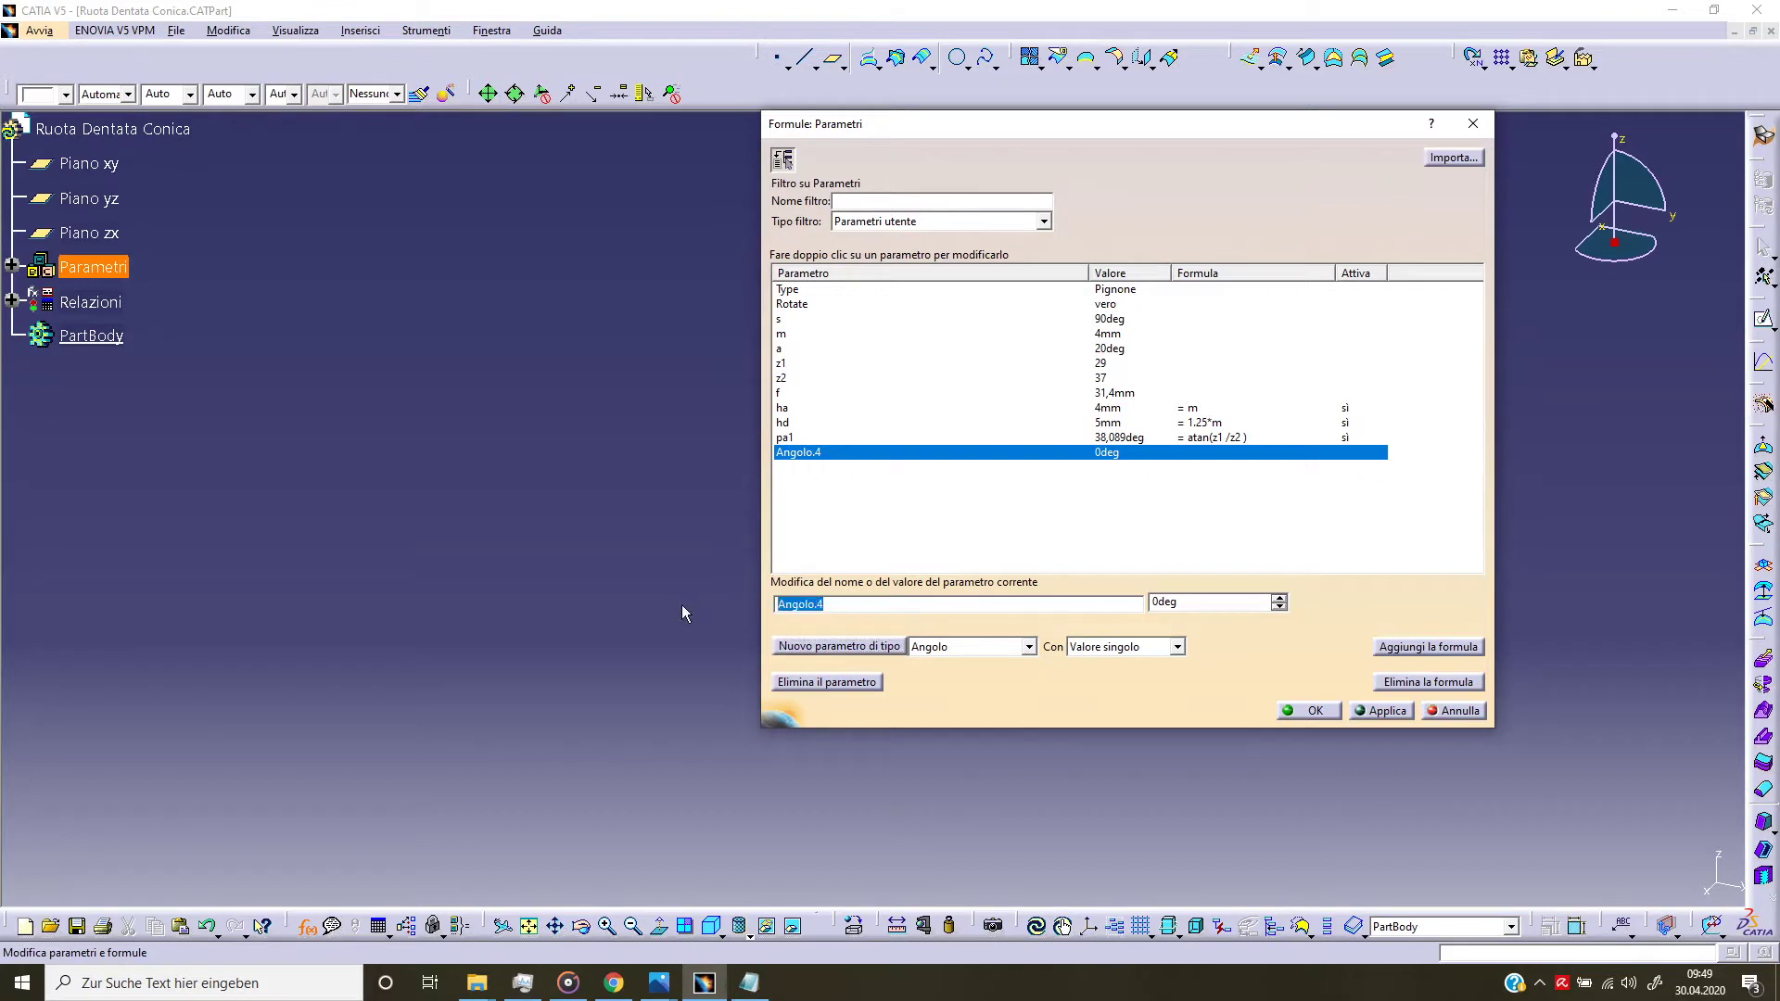
{"action": "type", "text": "pa2"}
{"action": "left_click", "coordinate": [1388, 646]}
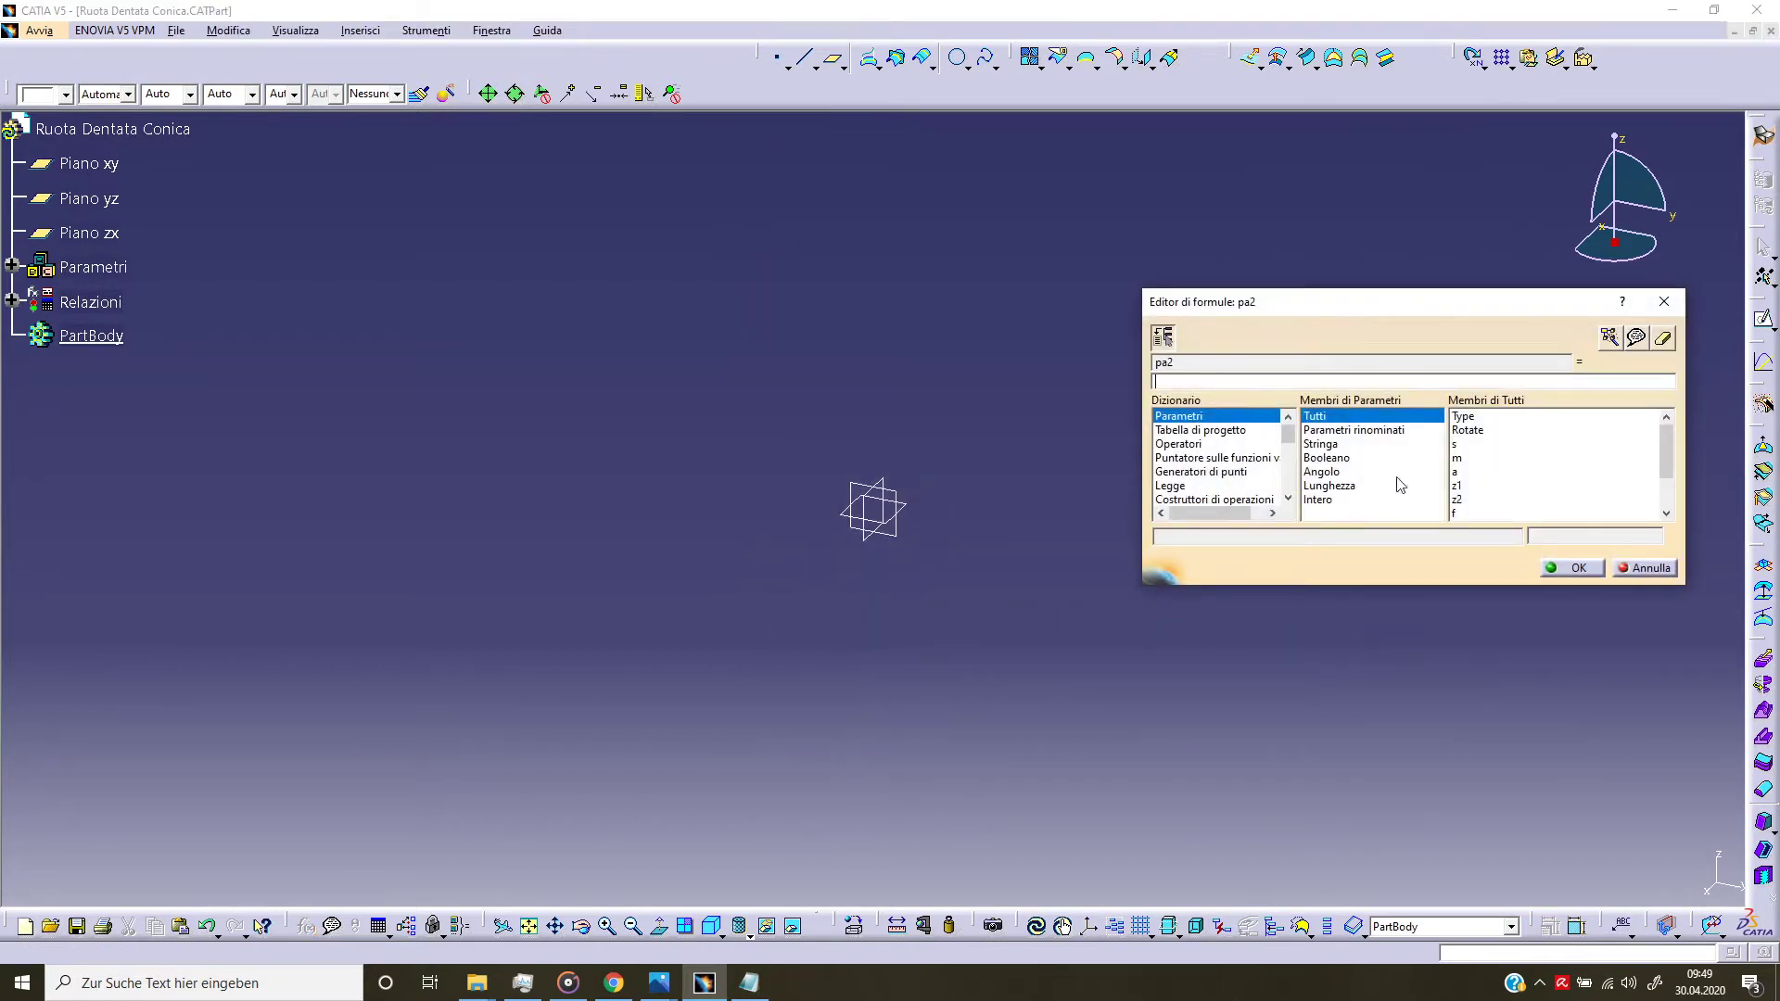
{"action": "double_click", "coordinate": [1463, 445]}
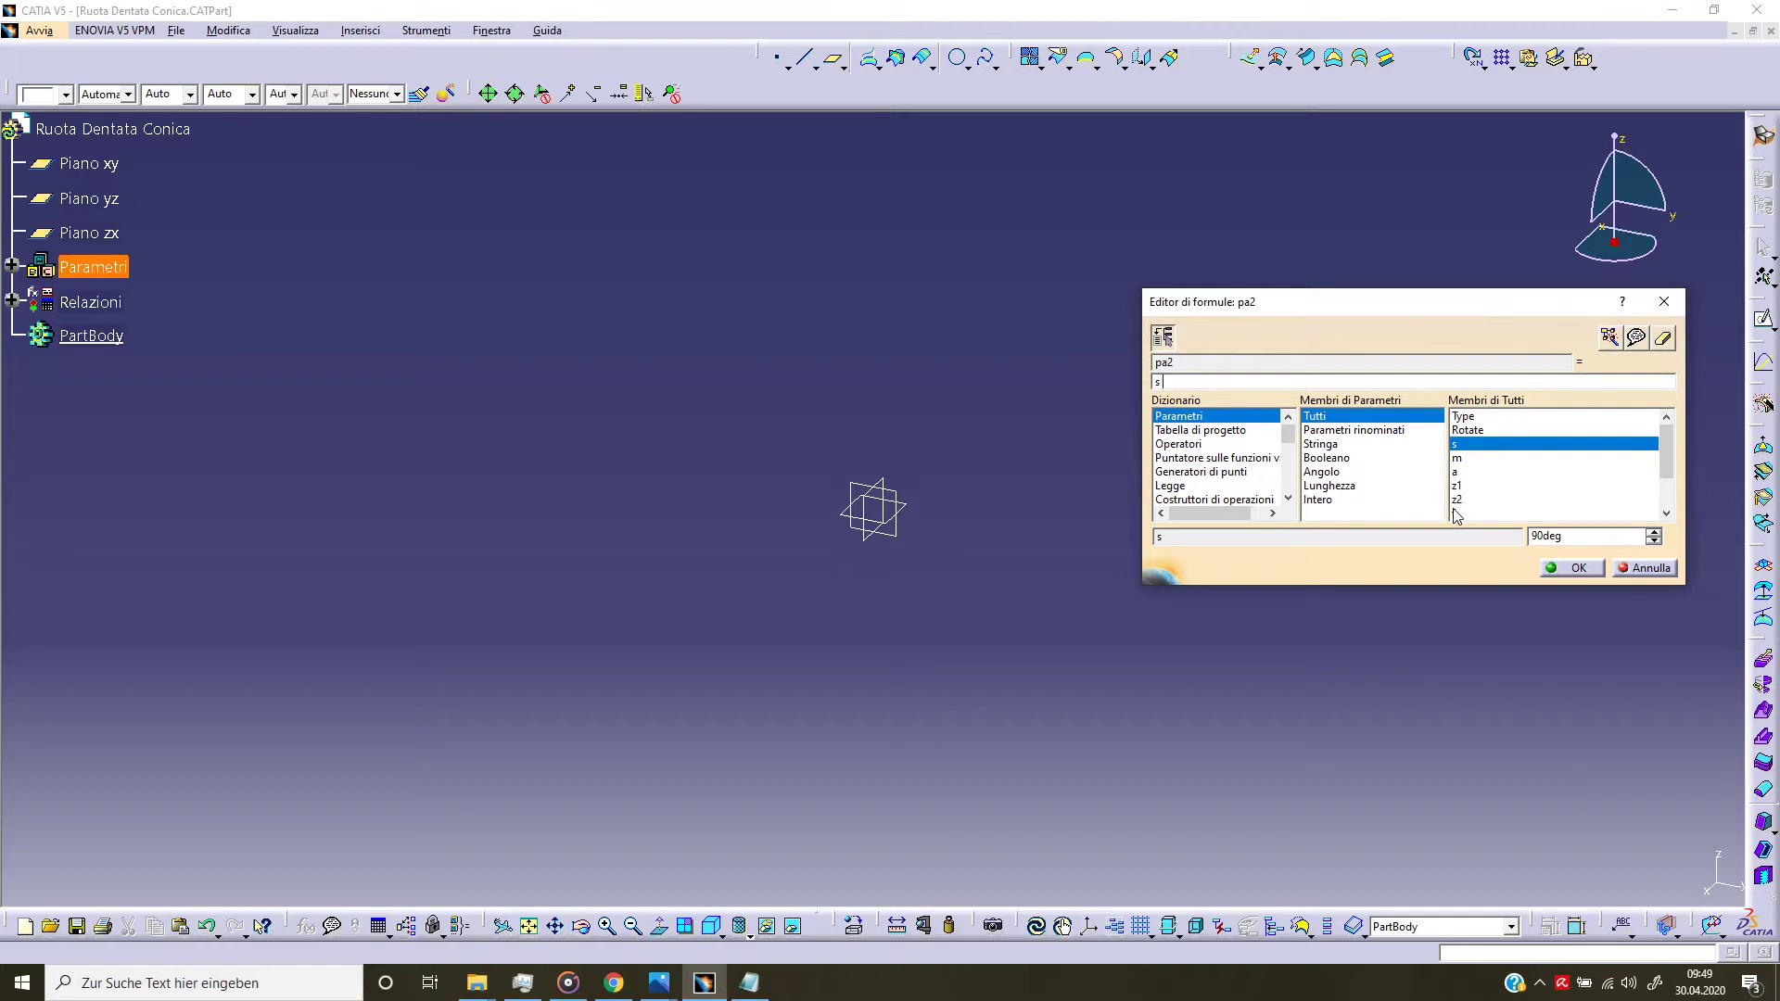
{"action": "type", "text": " -"}
{"action": "scroll", "coordinate": [1497, 510], "scroll_direction": "down", "scroll_amount": 2}
{"action": "double_click", "coordinate": [1474, 500]}
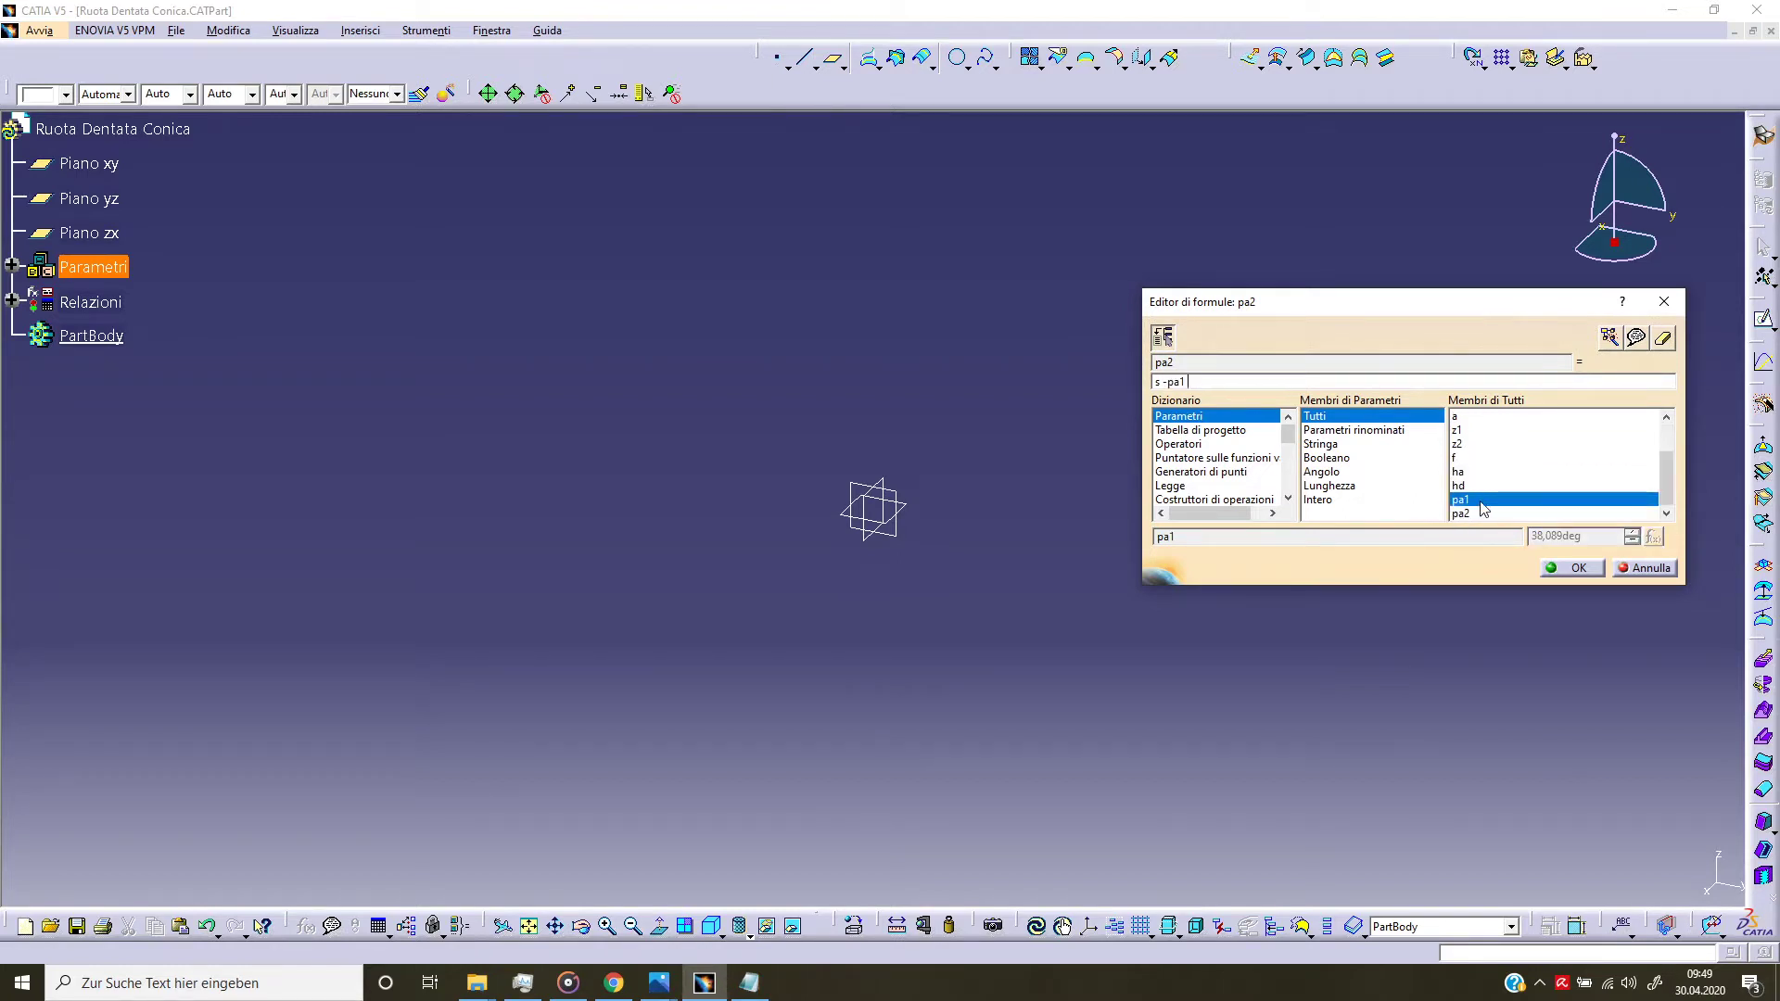
{"action": "left_click", "coordinate": [1577, 567]}
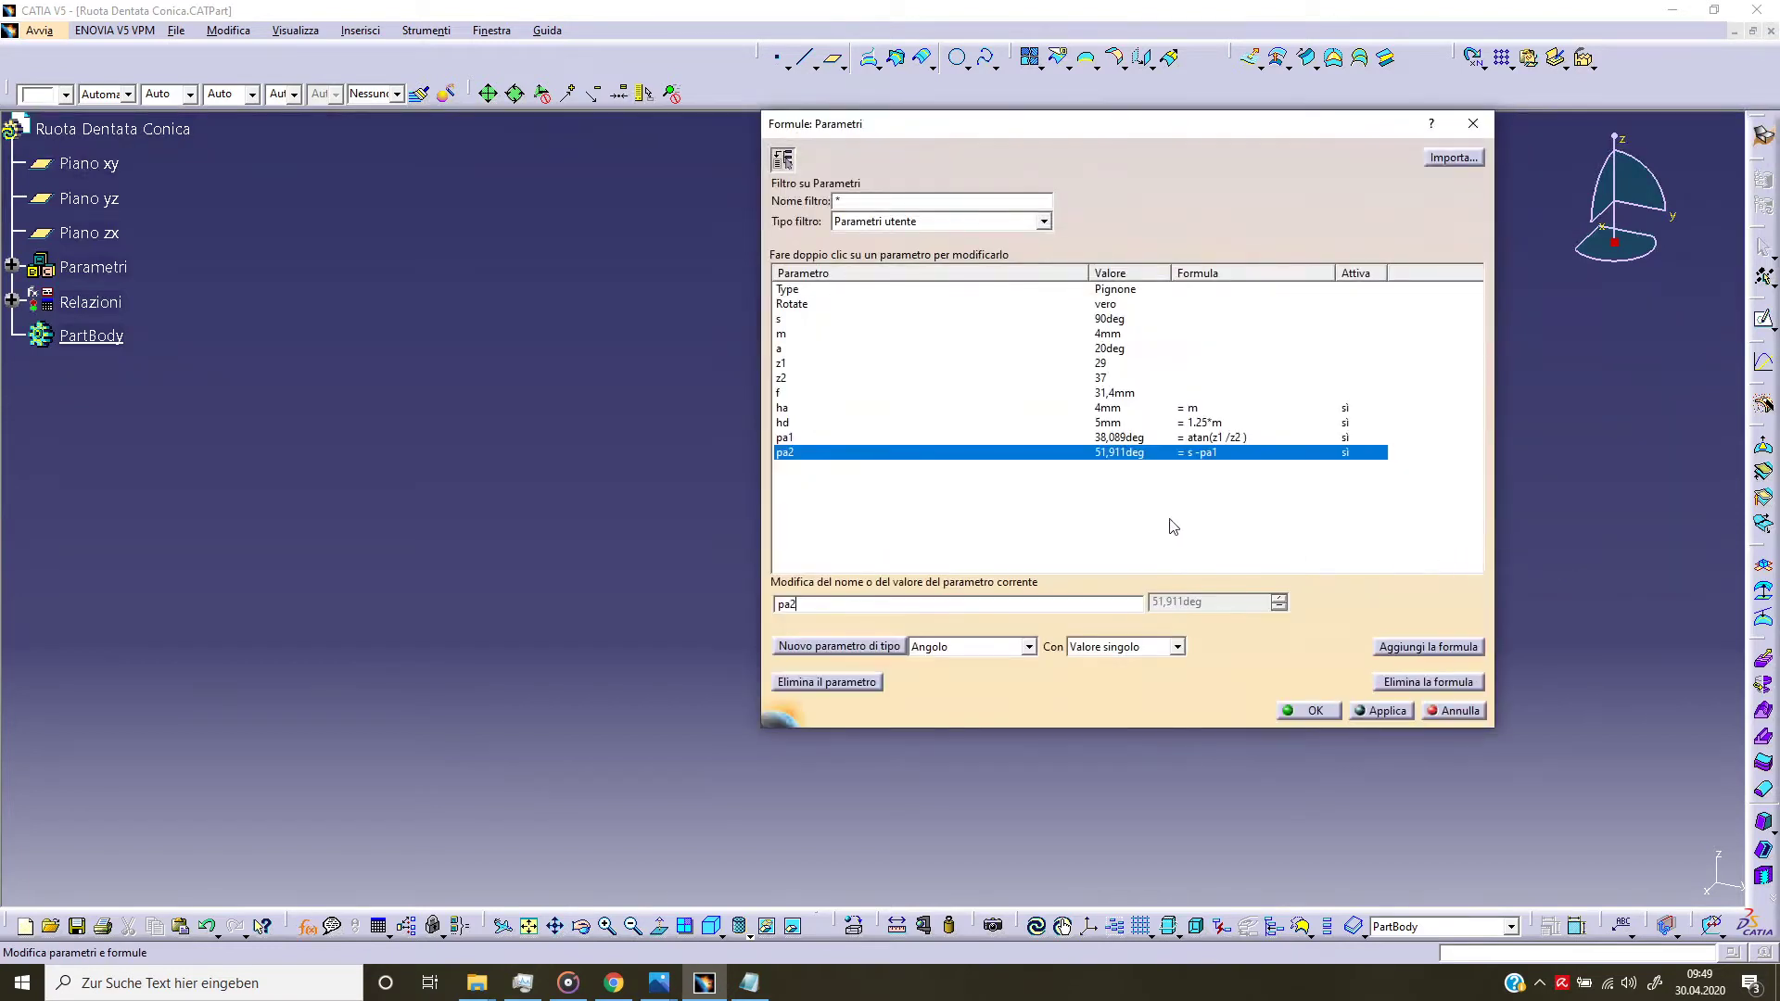
{"action": "left_click", "coordinate": [1150, 527]}
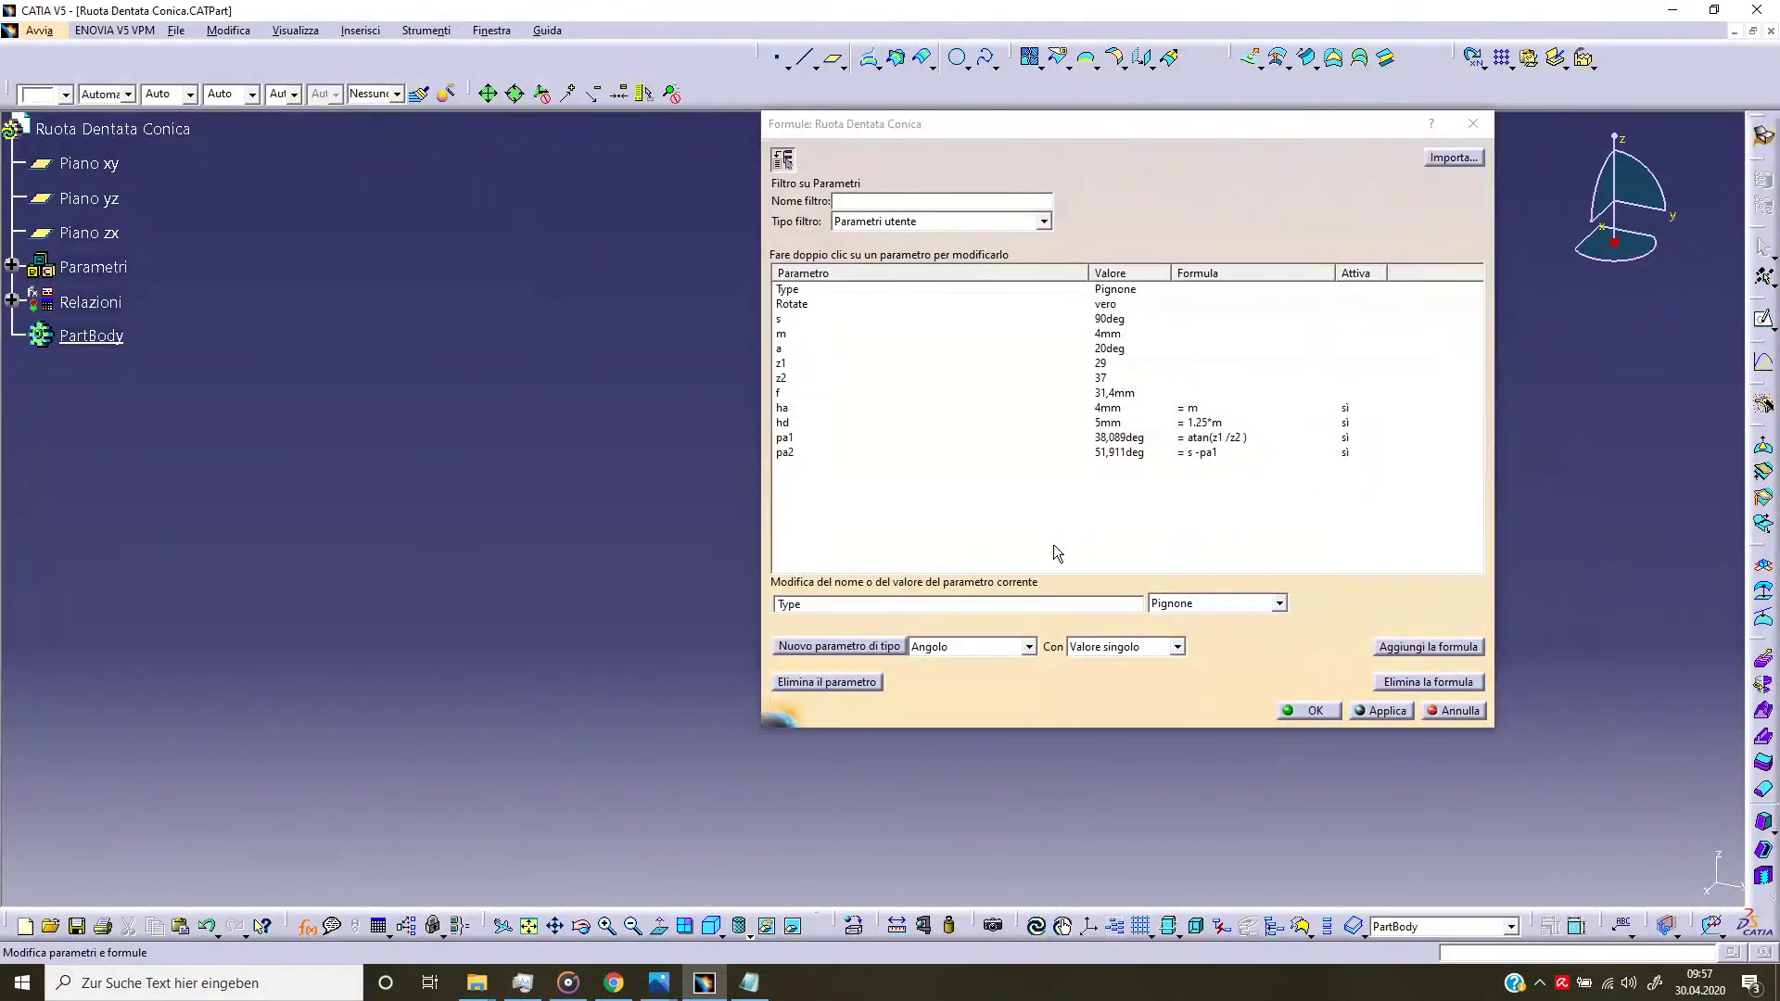
Step: Create a new length parameter named pcd1
{"action": "left_click", "coordinate": [1029, 647]}
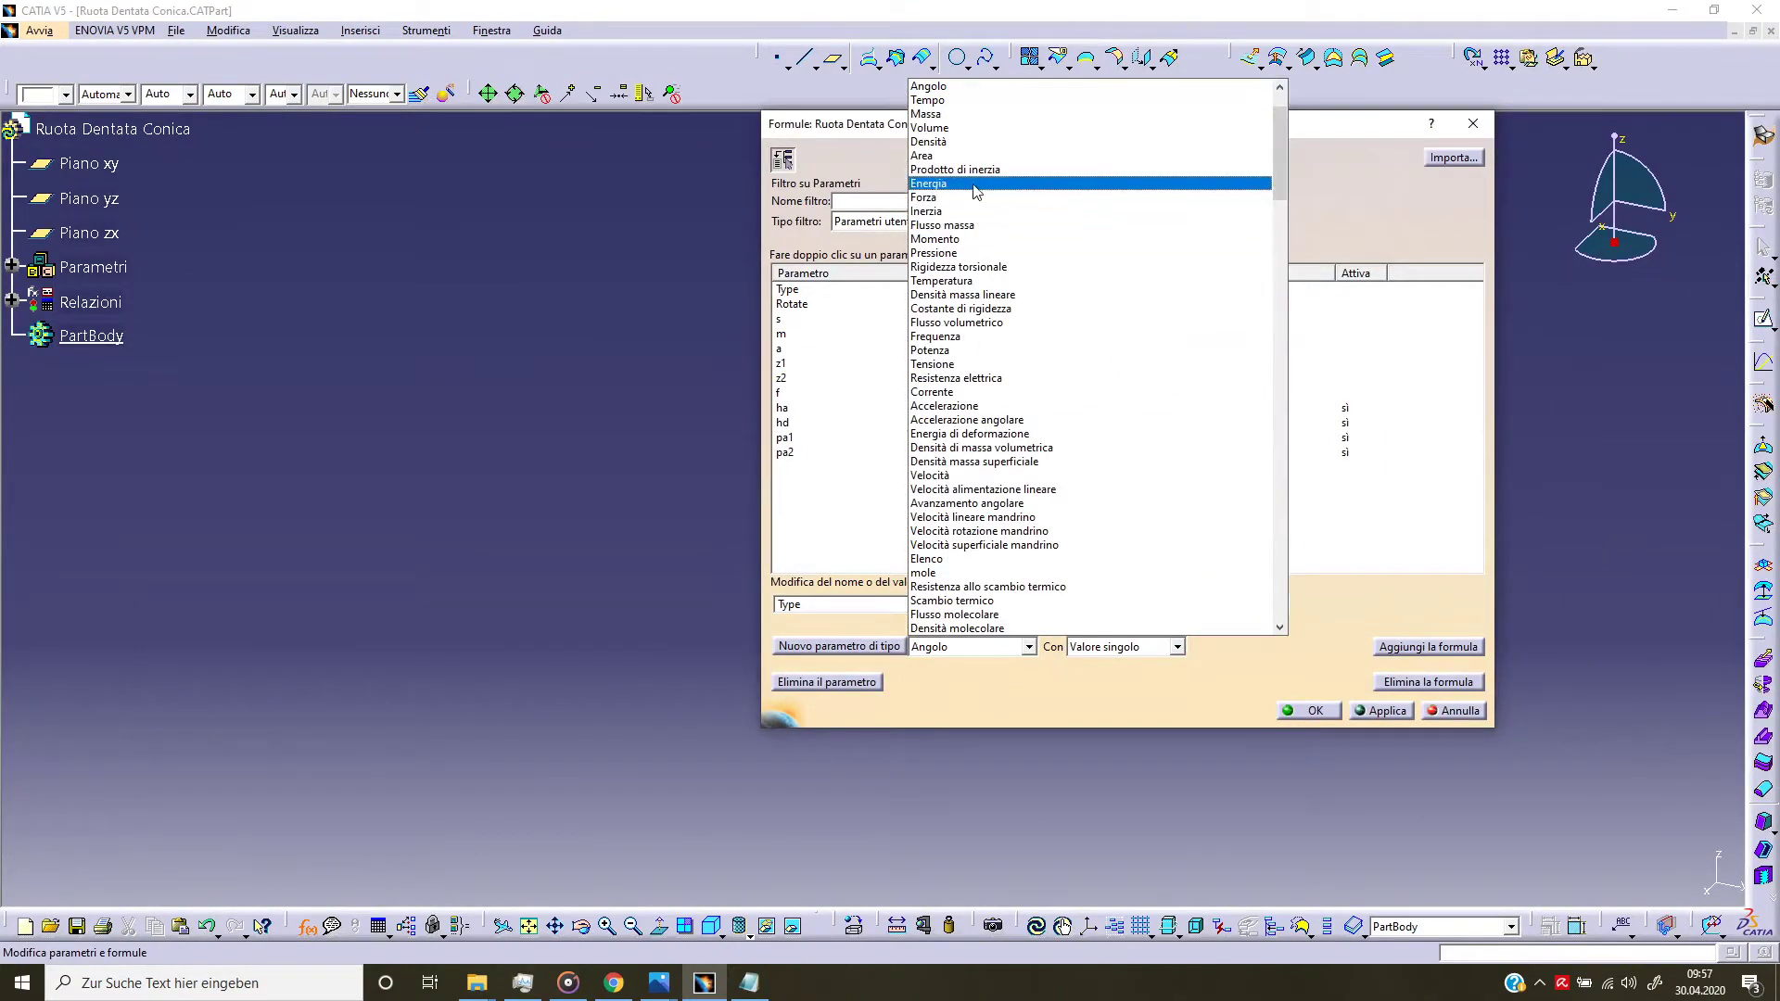
{"action": "scroll", "coordinate": [967, 176], "scroll_direction": "up", "scroll_amount": 1}
{"action": "scroll", "coordinate": [968, 176], "scroll_direction": "up", "scroll_amount": 2}
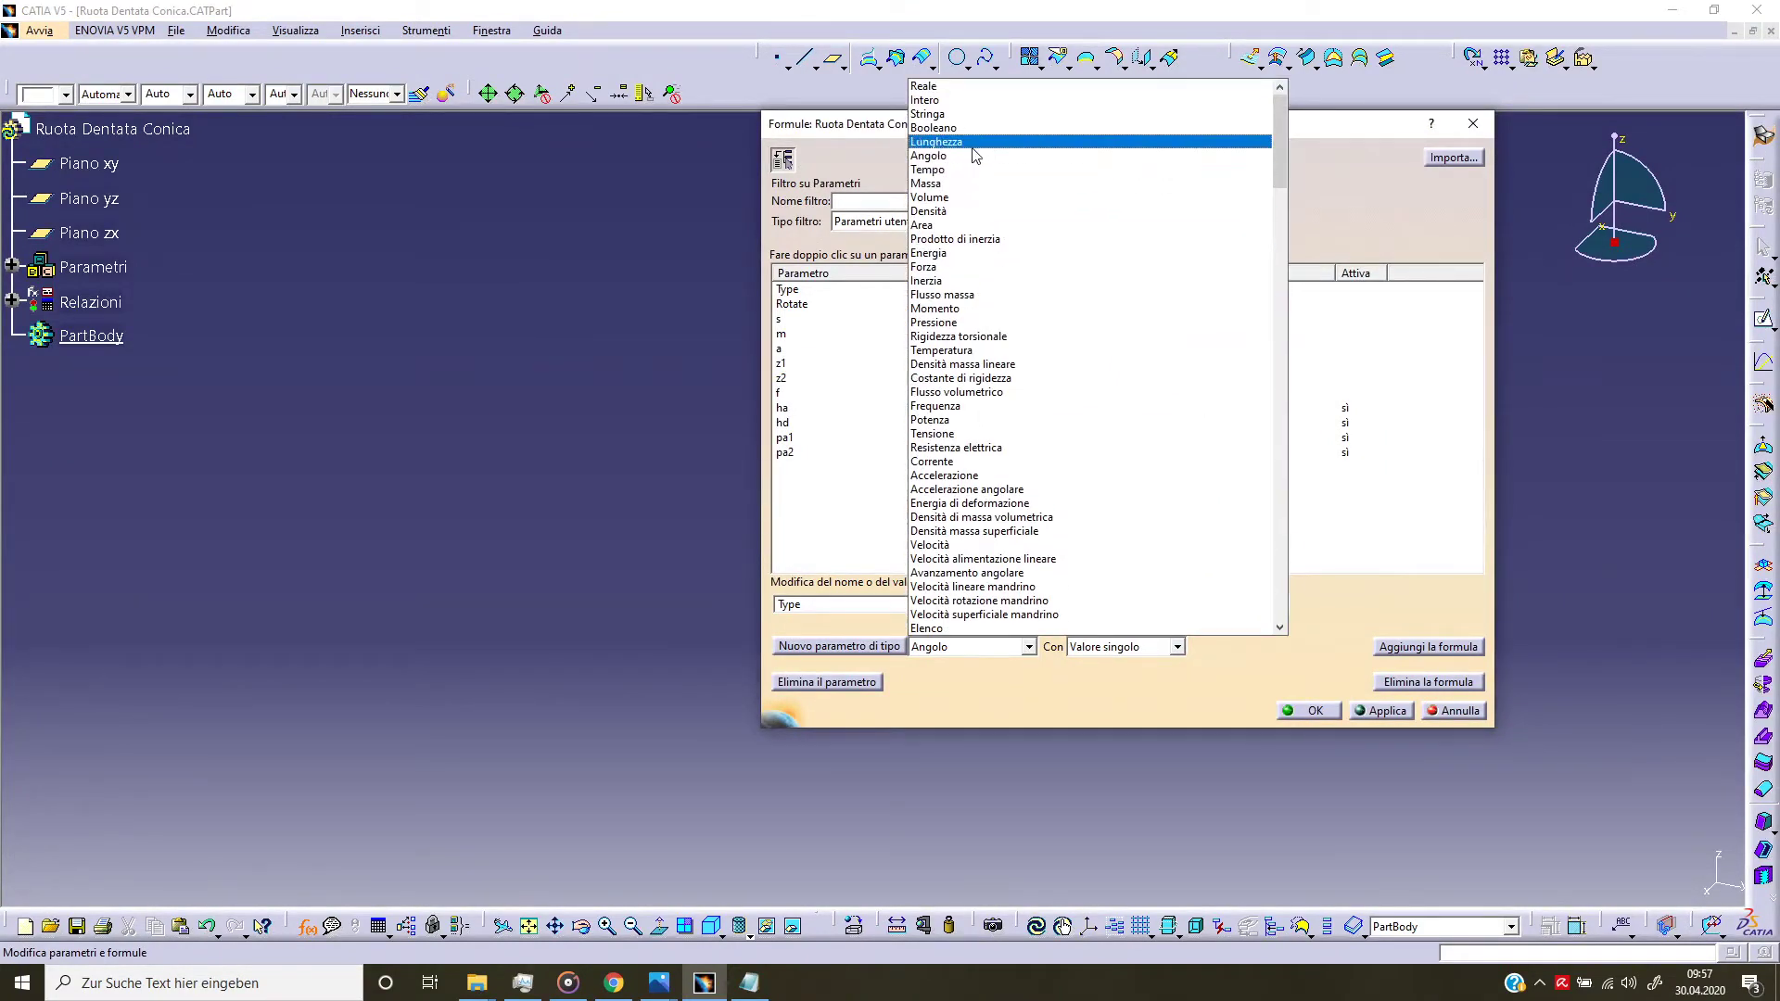
{"action": "left_click", "coordinate": [970, 143]}
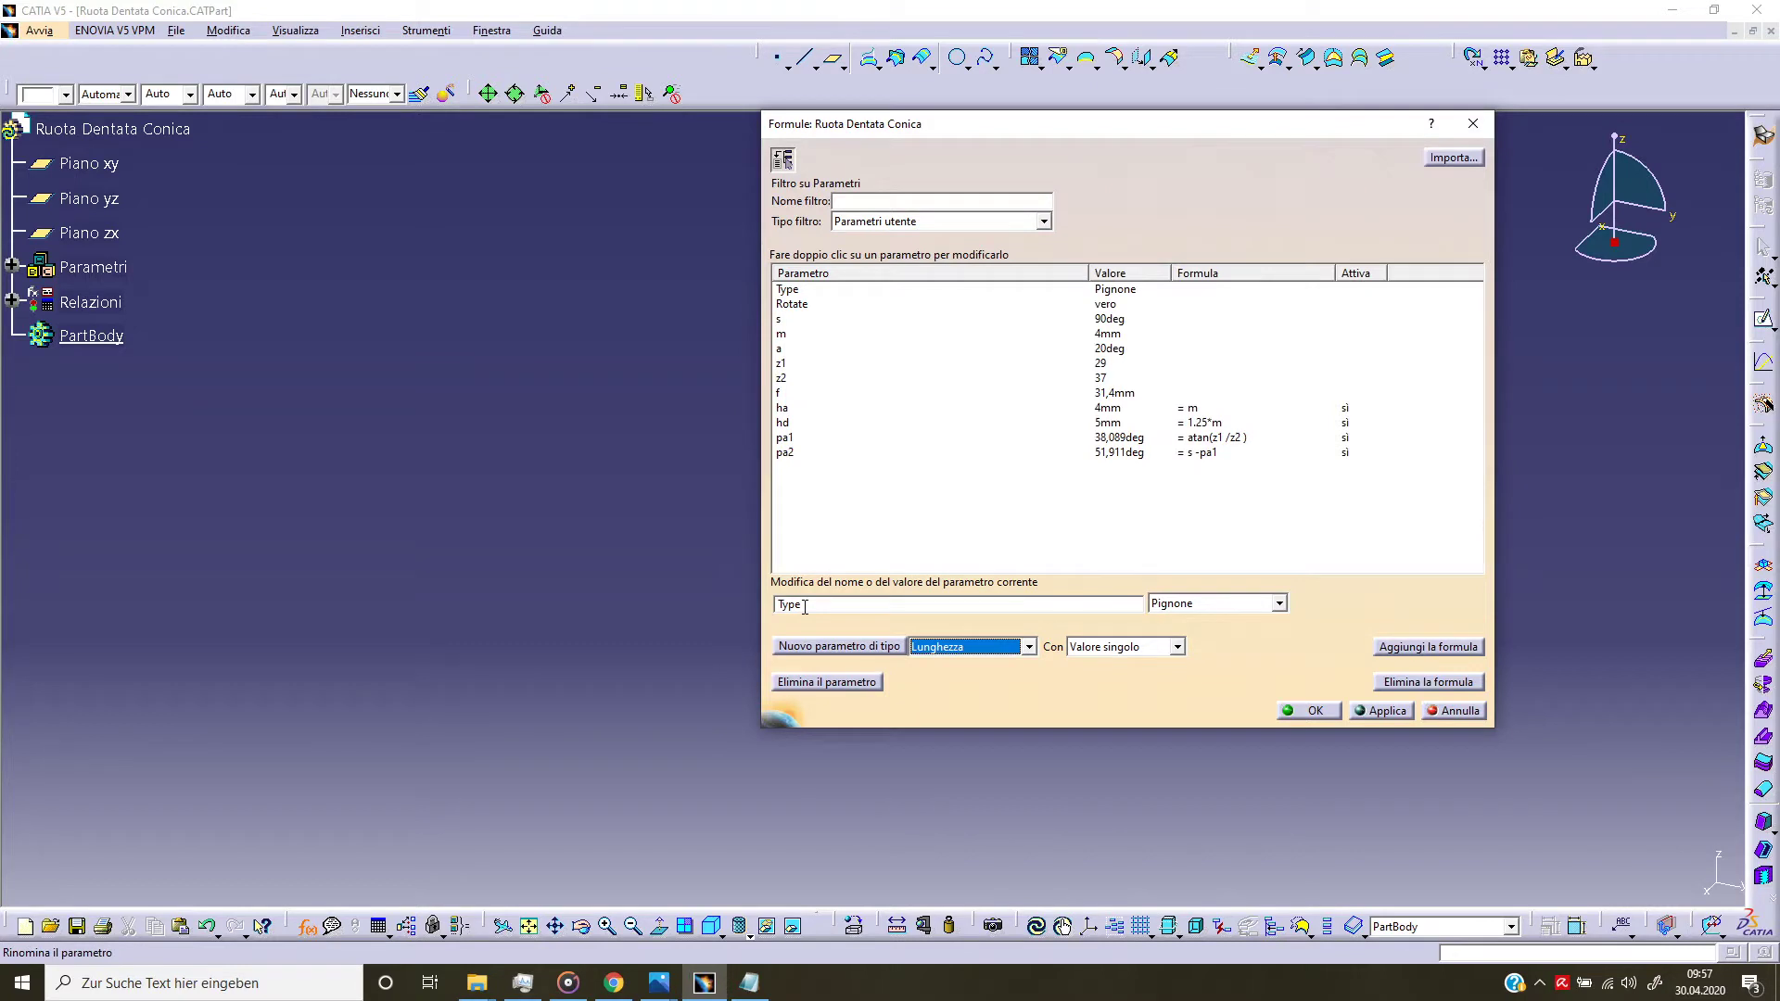
{"action": "left_click_drag", "start_coordinate": [804, 605], "coordinate": [751, 601]}
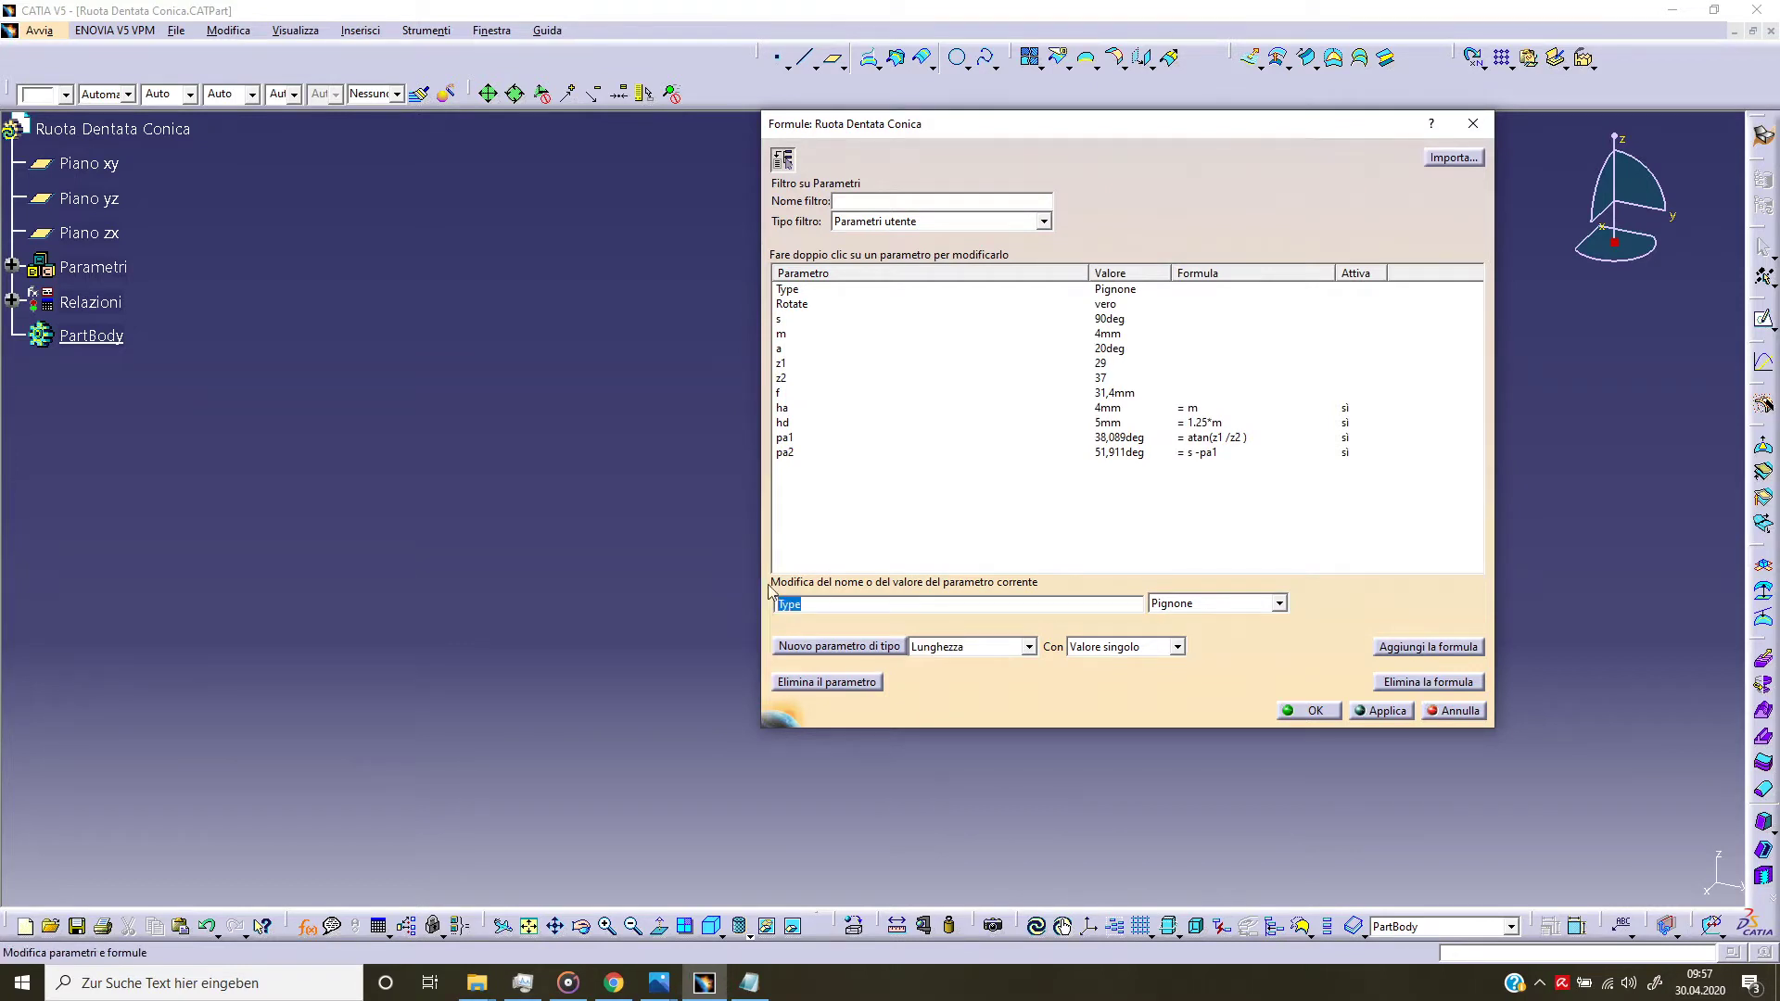
{"action": "left_click", "coordinate": [831, 646]}
{"action": "left_click_drag", "start_coordinate": [851, 606], "coordinate": [761, 587]}
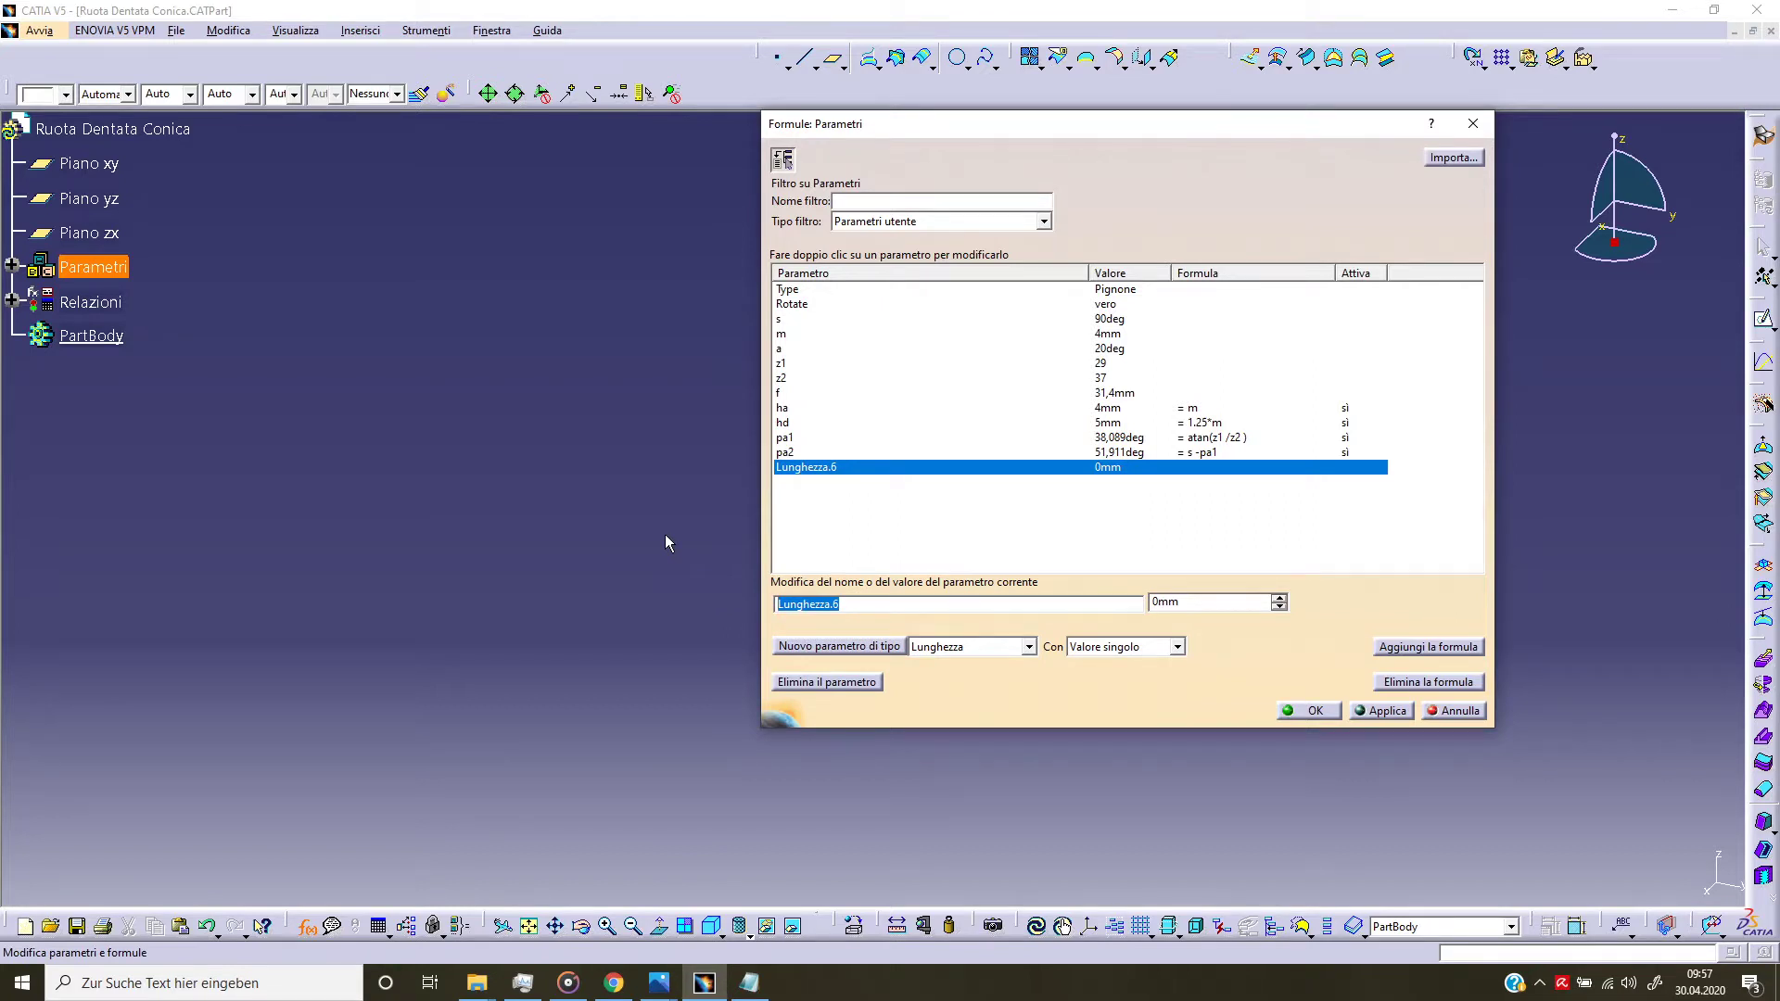
{"action": "type", "text": "pcd1"}
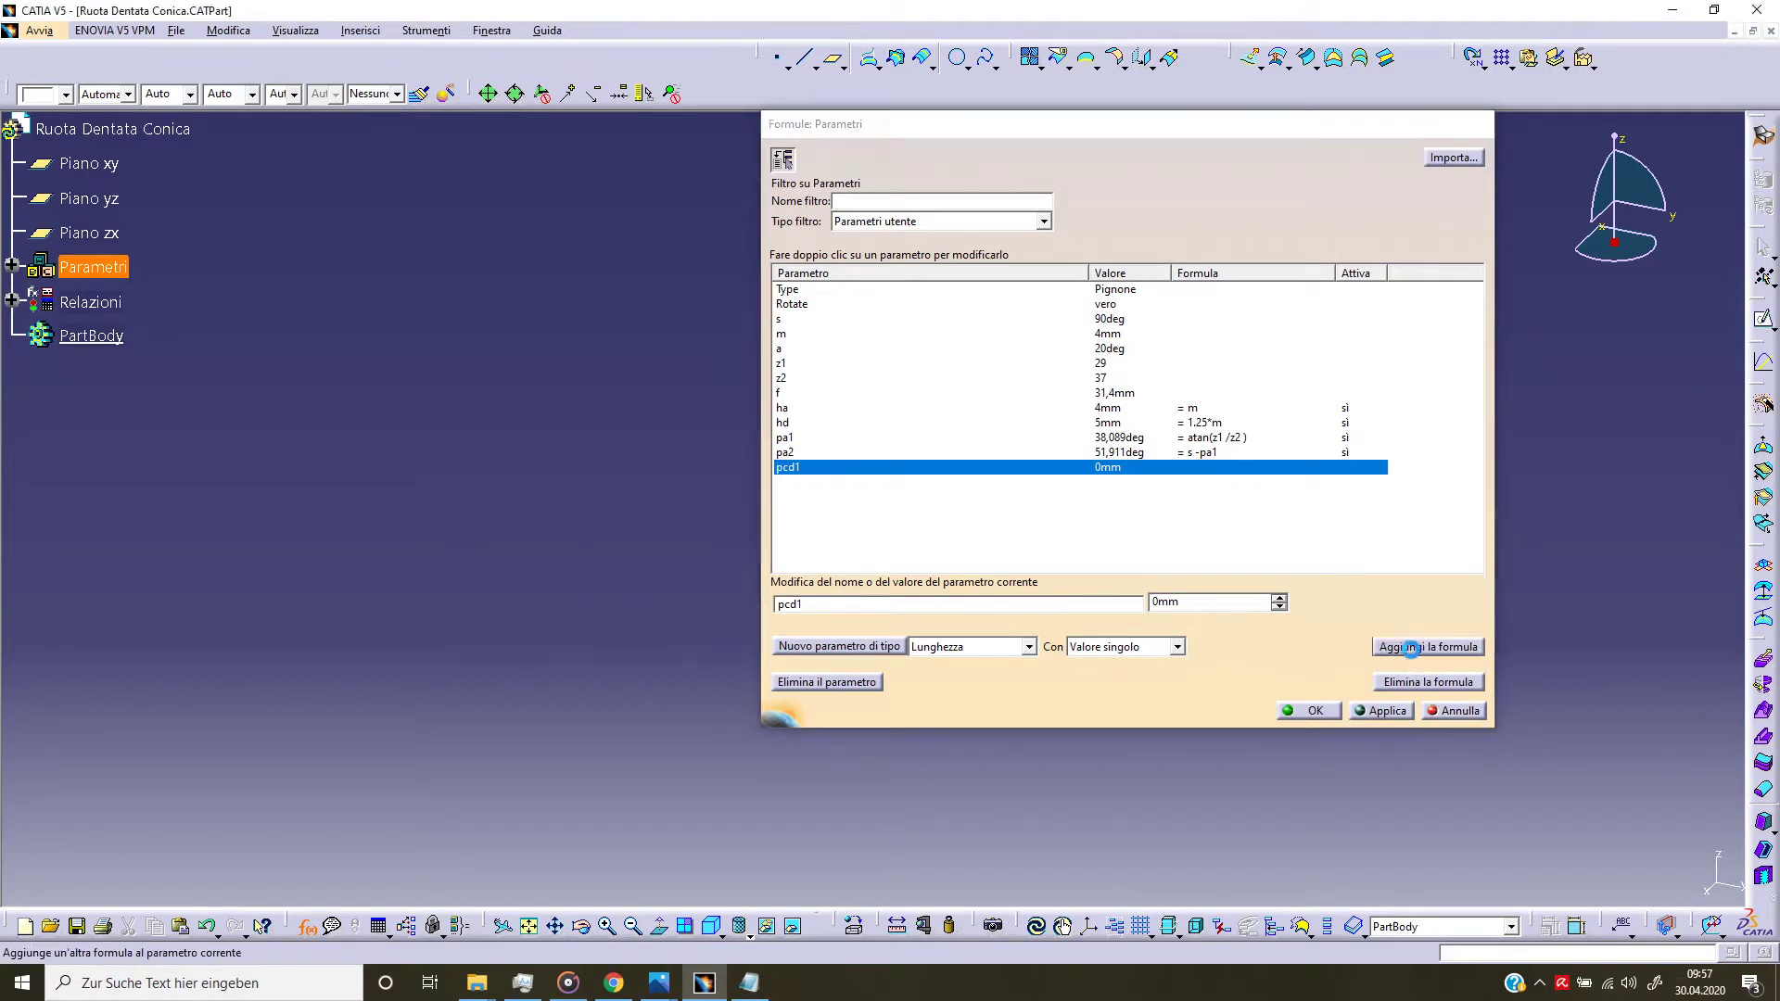
Step: Give pcd1 the formula z1 *m, evaluating to 116mm
{"action": "left_click", "coordinate": [1428, 646]}
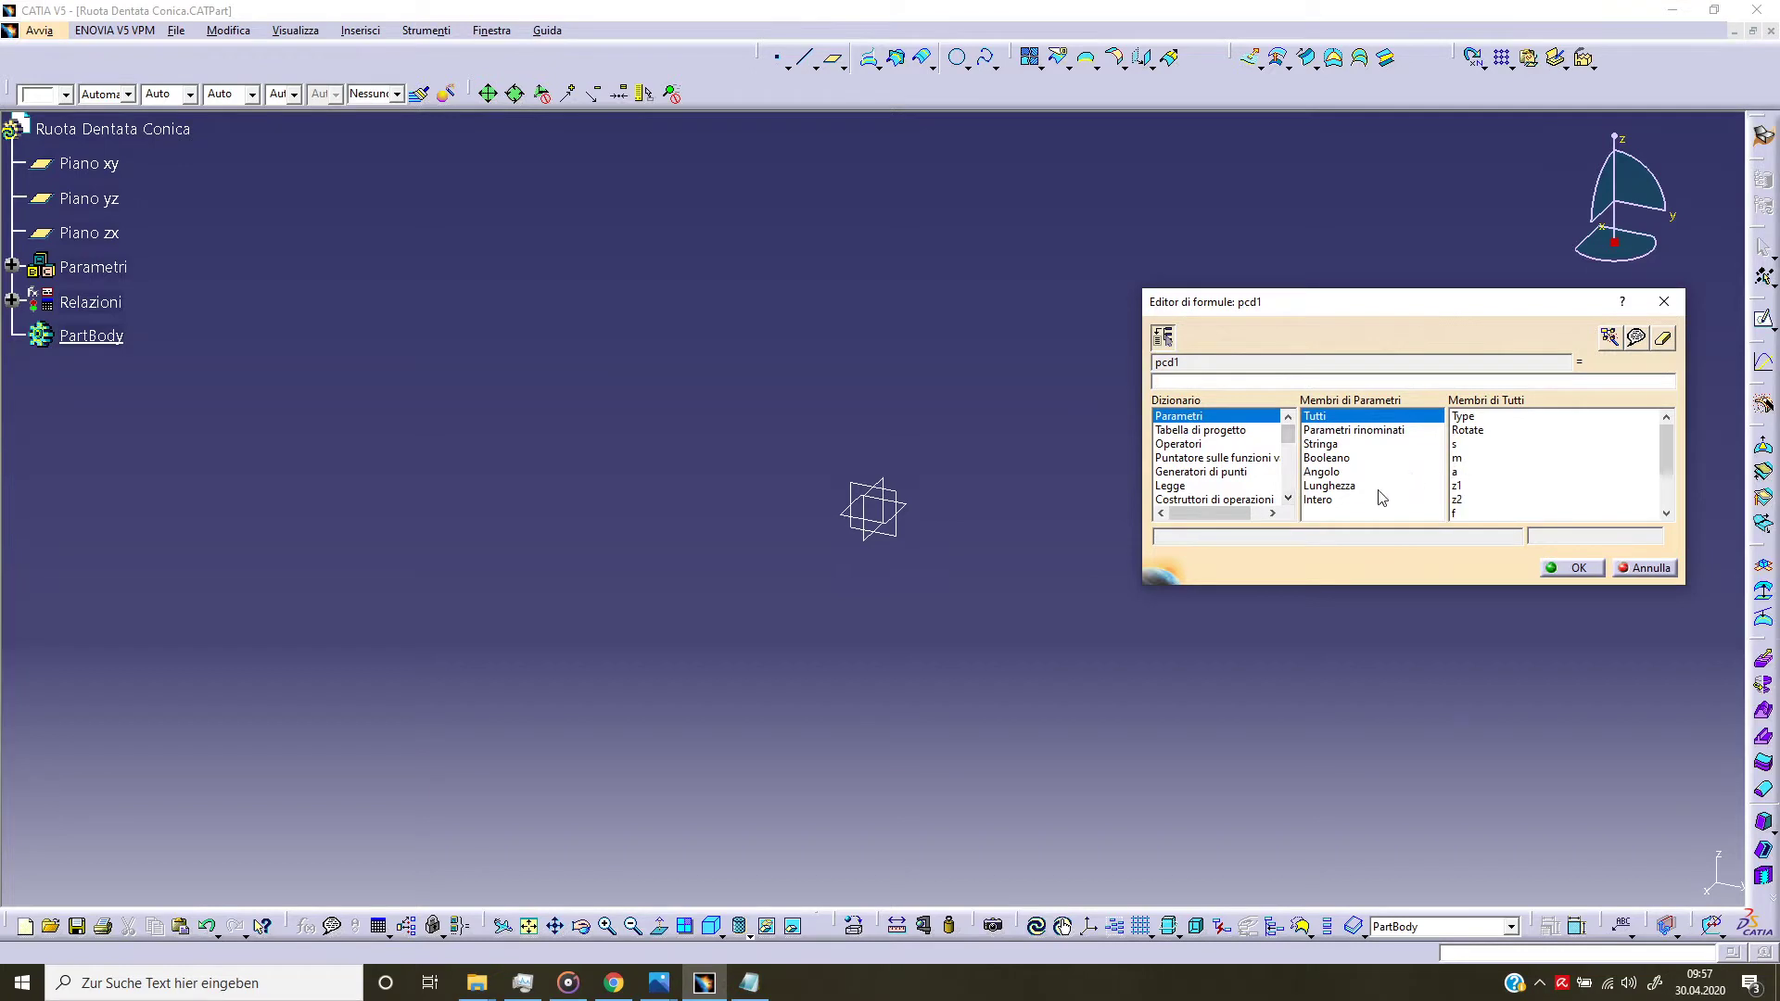
{"action": "double_click", "coordinate": [1468, 486]}
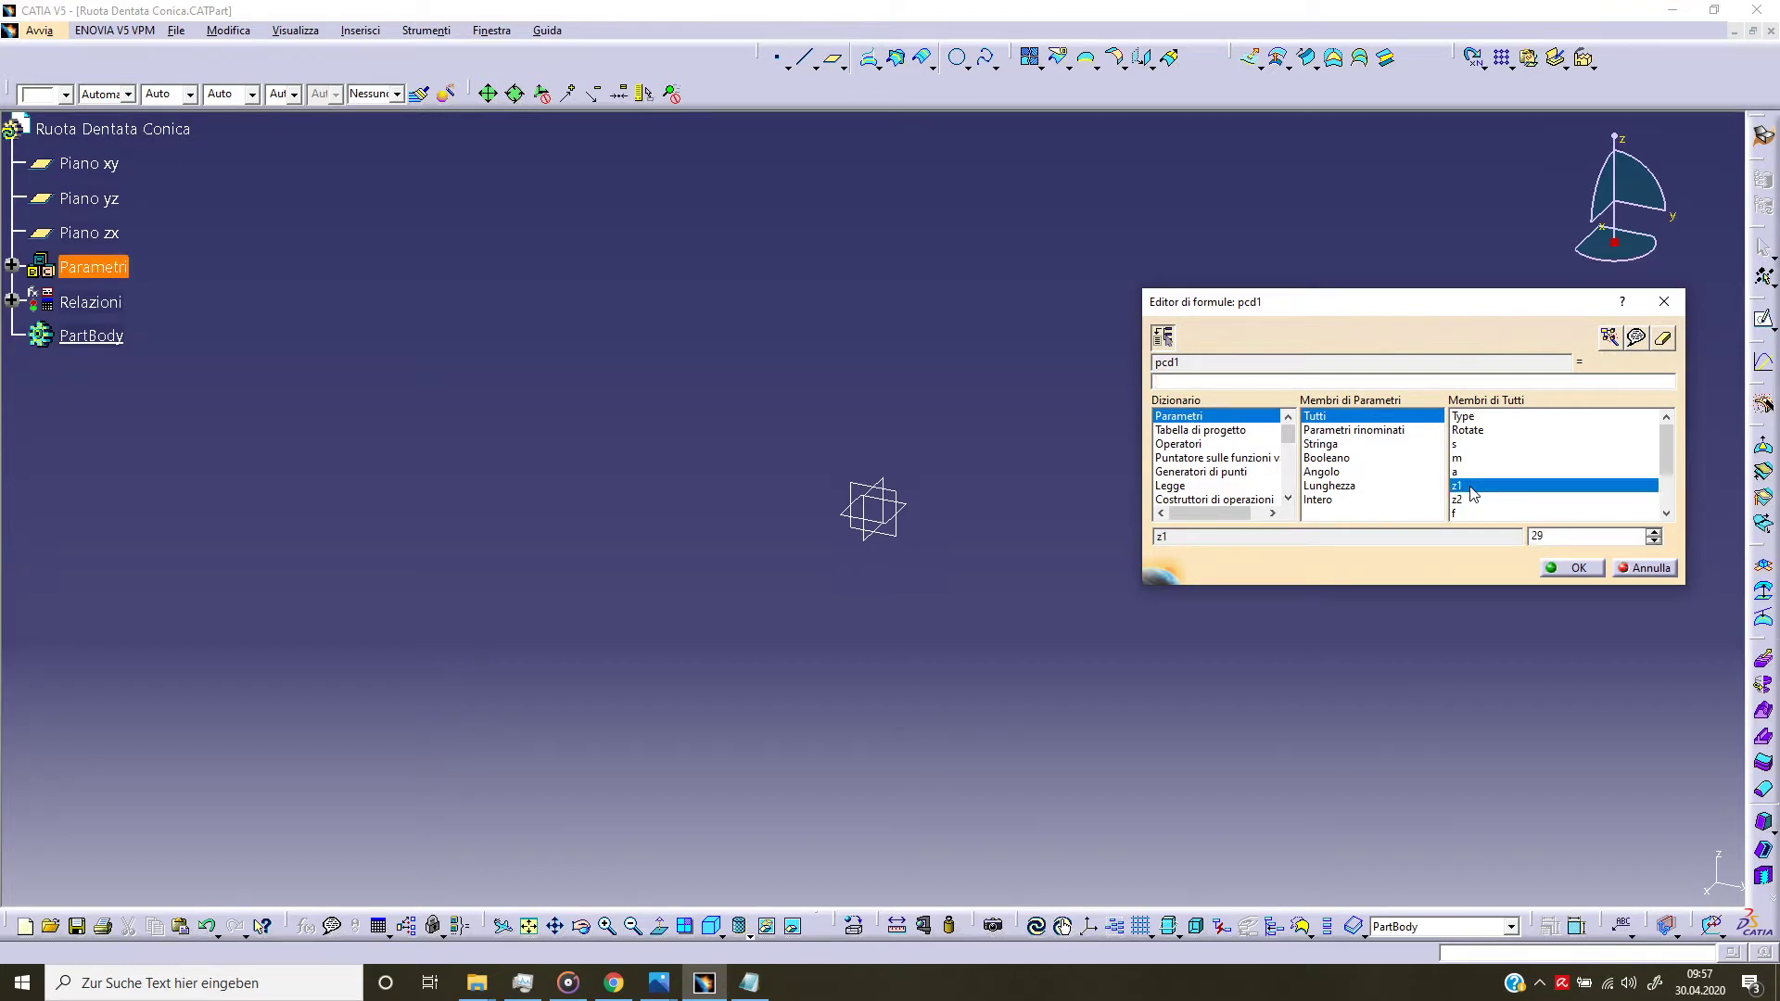
{"action": "type", "text": "*"}
{"action": "double_click", "coordinate": [1490, 461]}
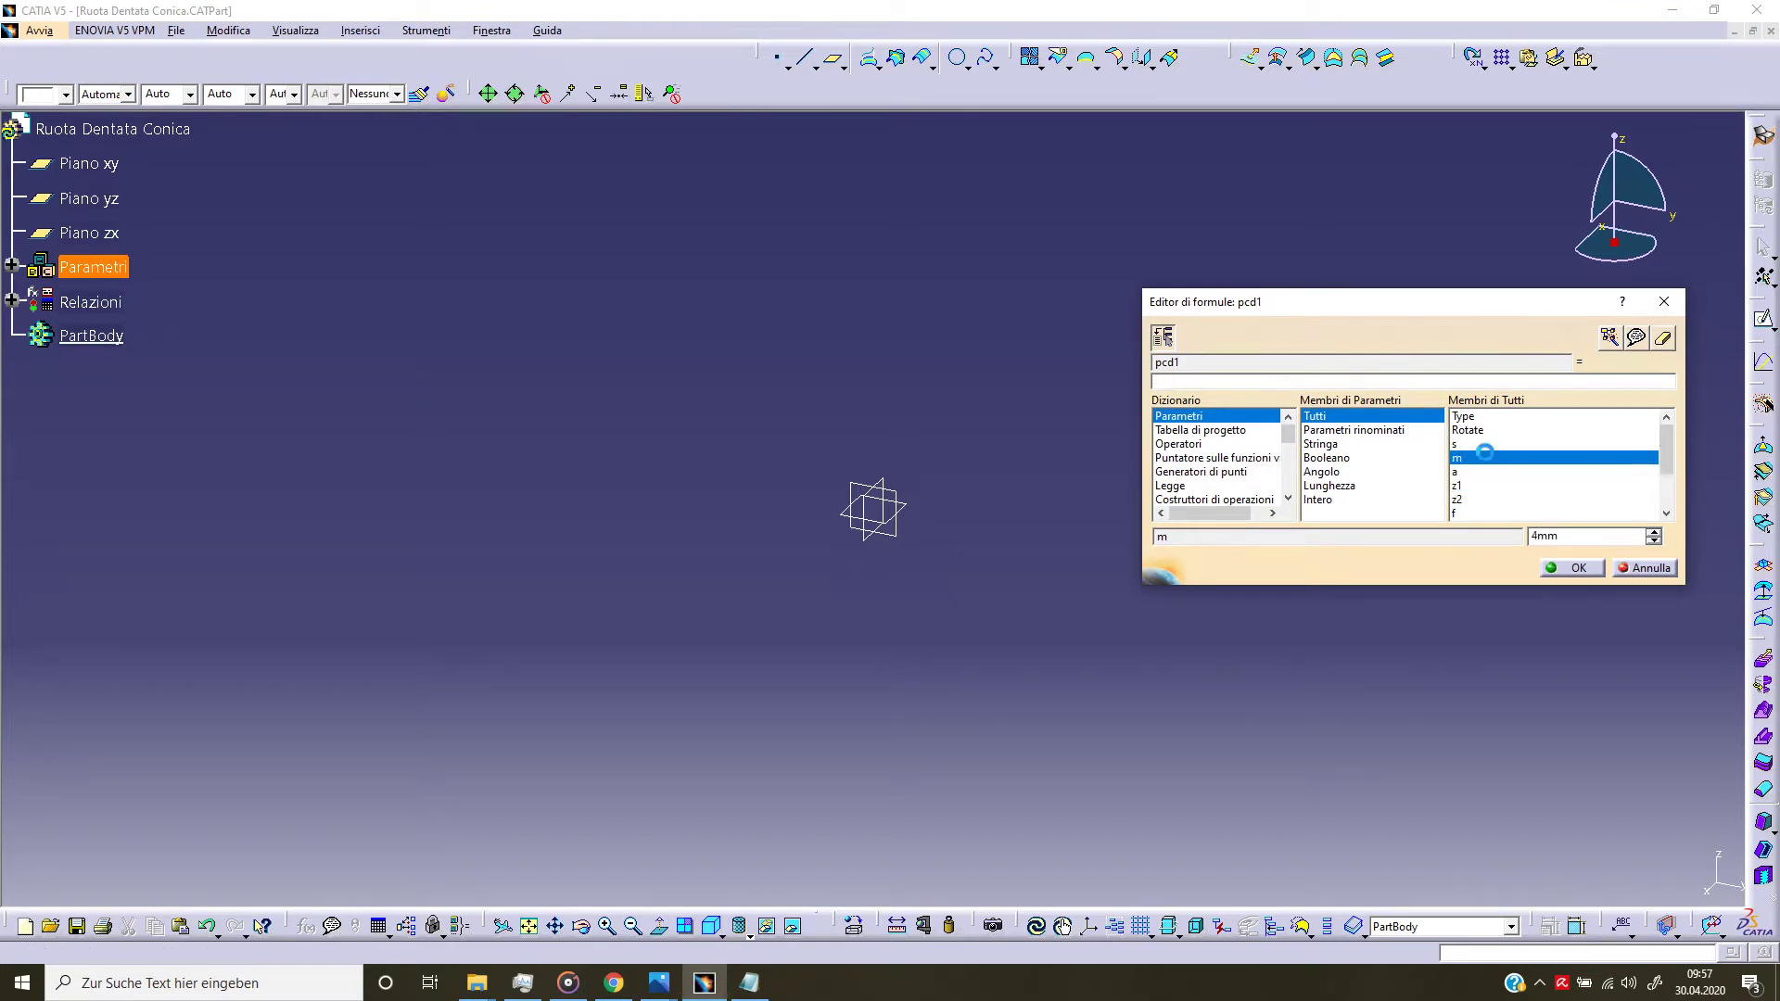
{"action": "left_click", "coordinate": [1574, 567]}
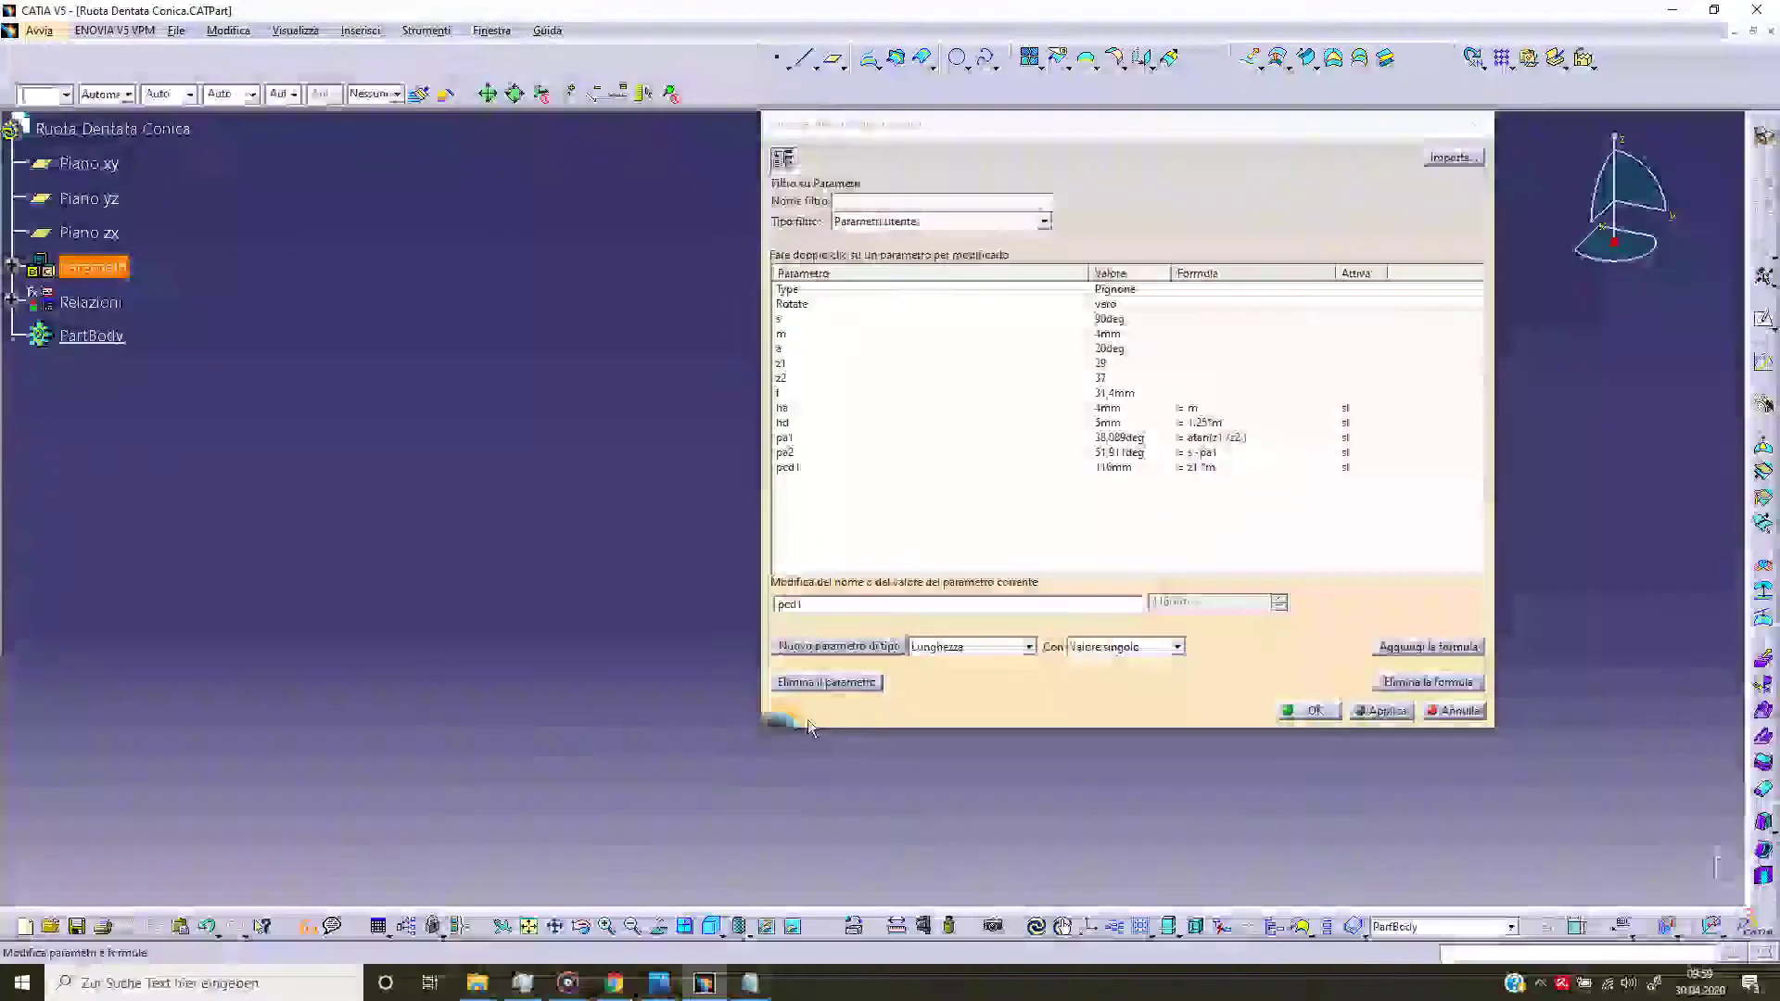
{"action": "left_click", "coordinate": [1028, 647]}
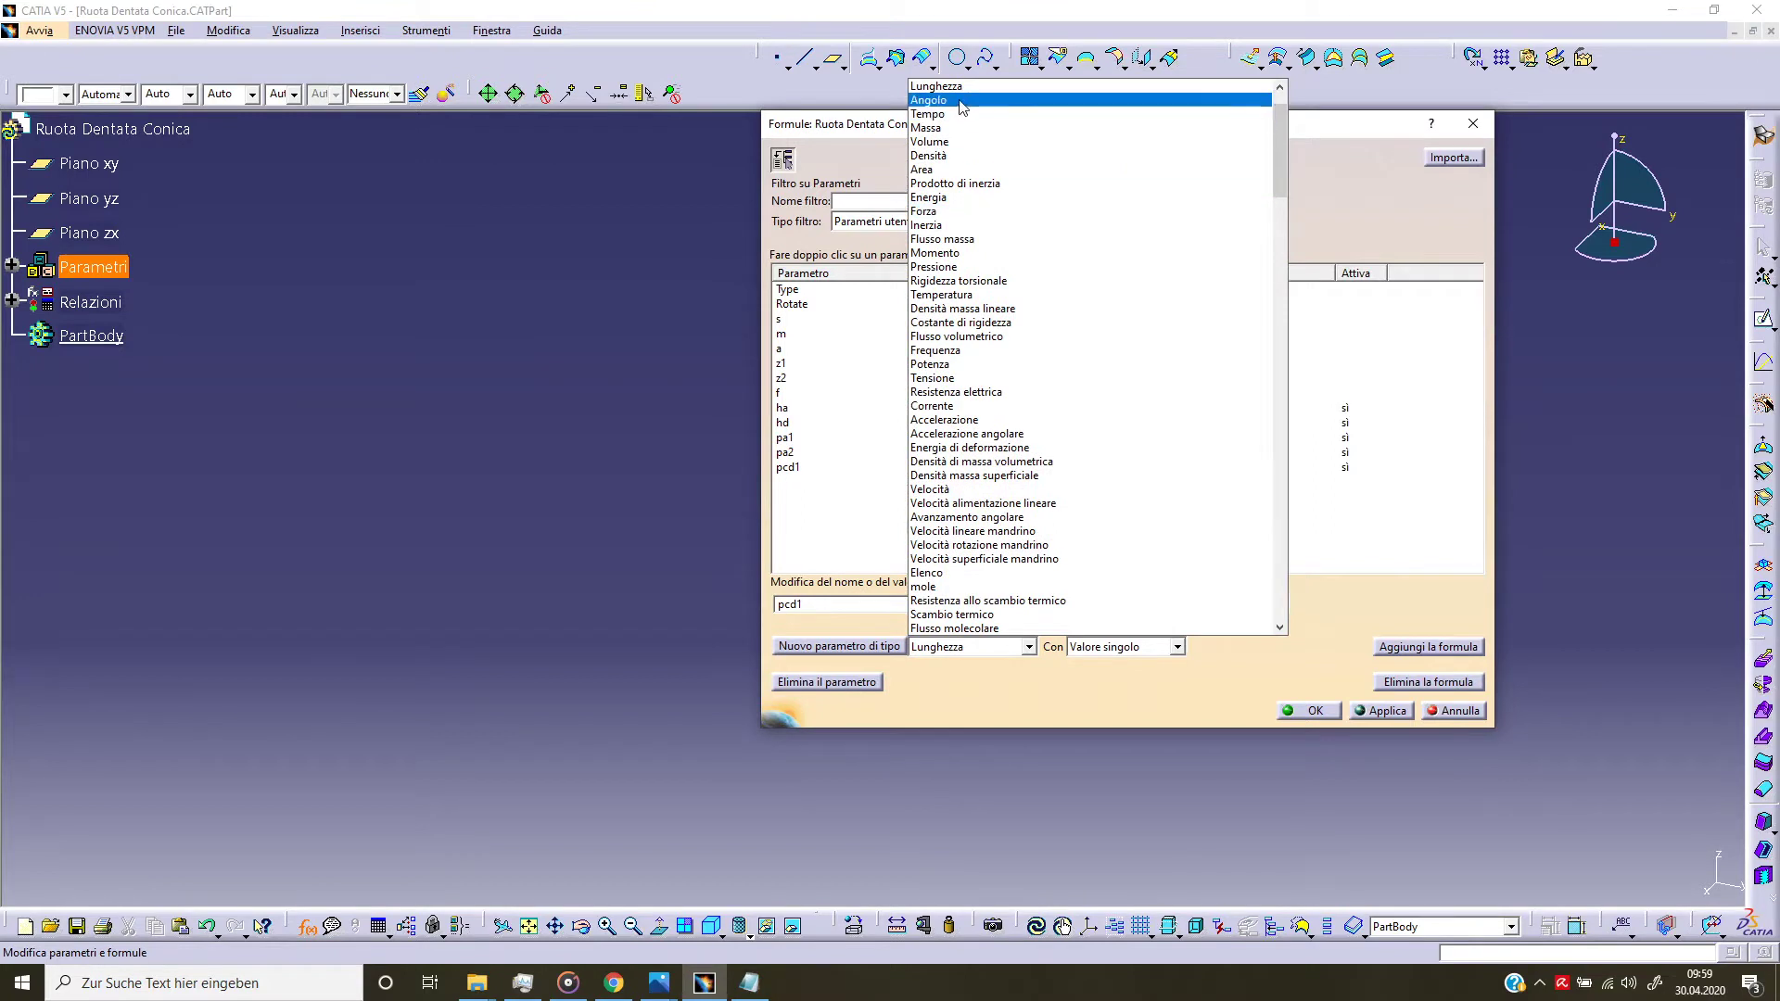
Step: Create angle parameter as1 with the formula s /z1, giving 3,103deg
{"action": "left_click", "coordinate": [927, 100]}
{"action": "left_click", "coordinate": [840, 646]}
{"action": "left_click_drag", "start_coordinate": [825, 605], "coordinate": [736, 592]}
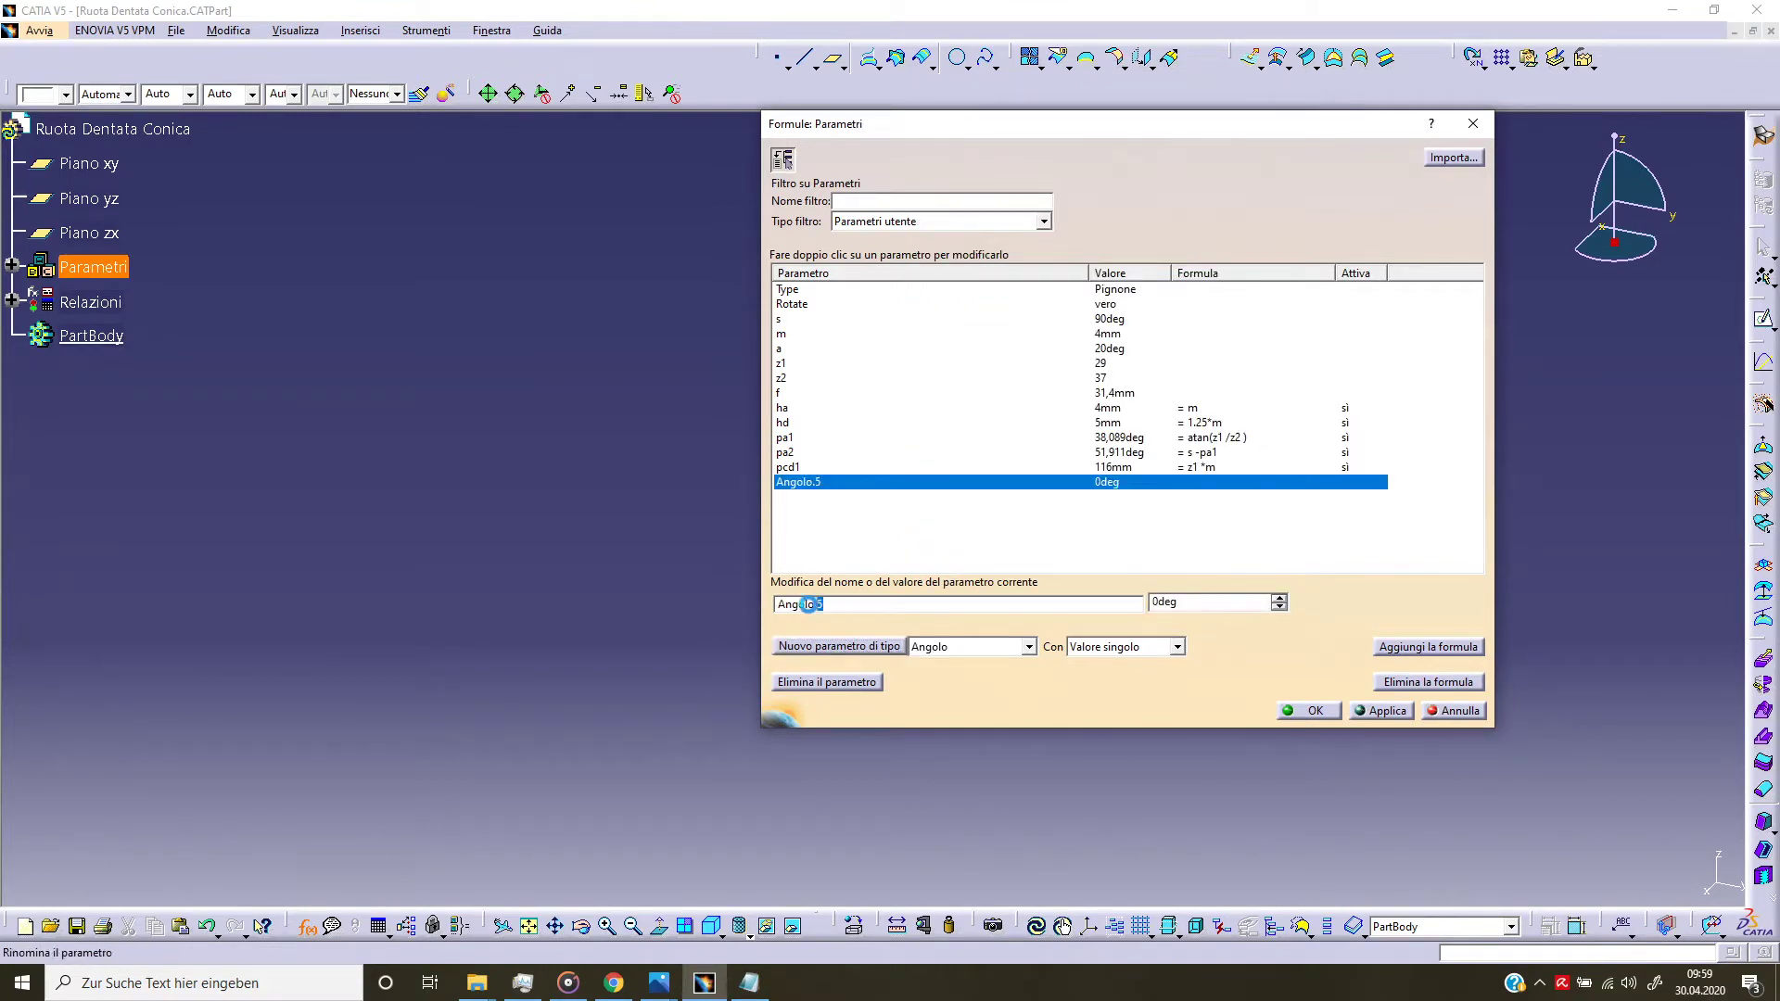
{"action": "type", "text": "as1"}
{"action": "left_click", "coordinate": [1388, 649]}
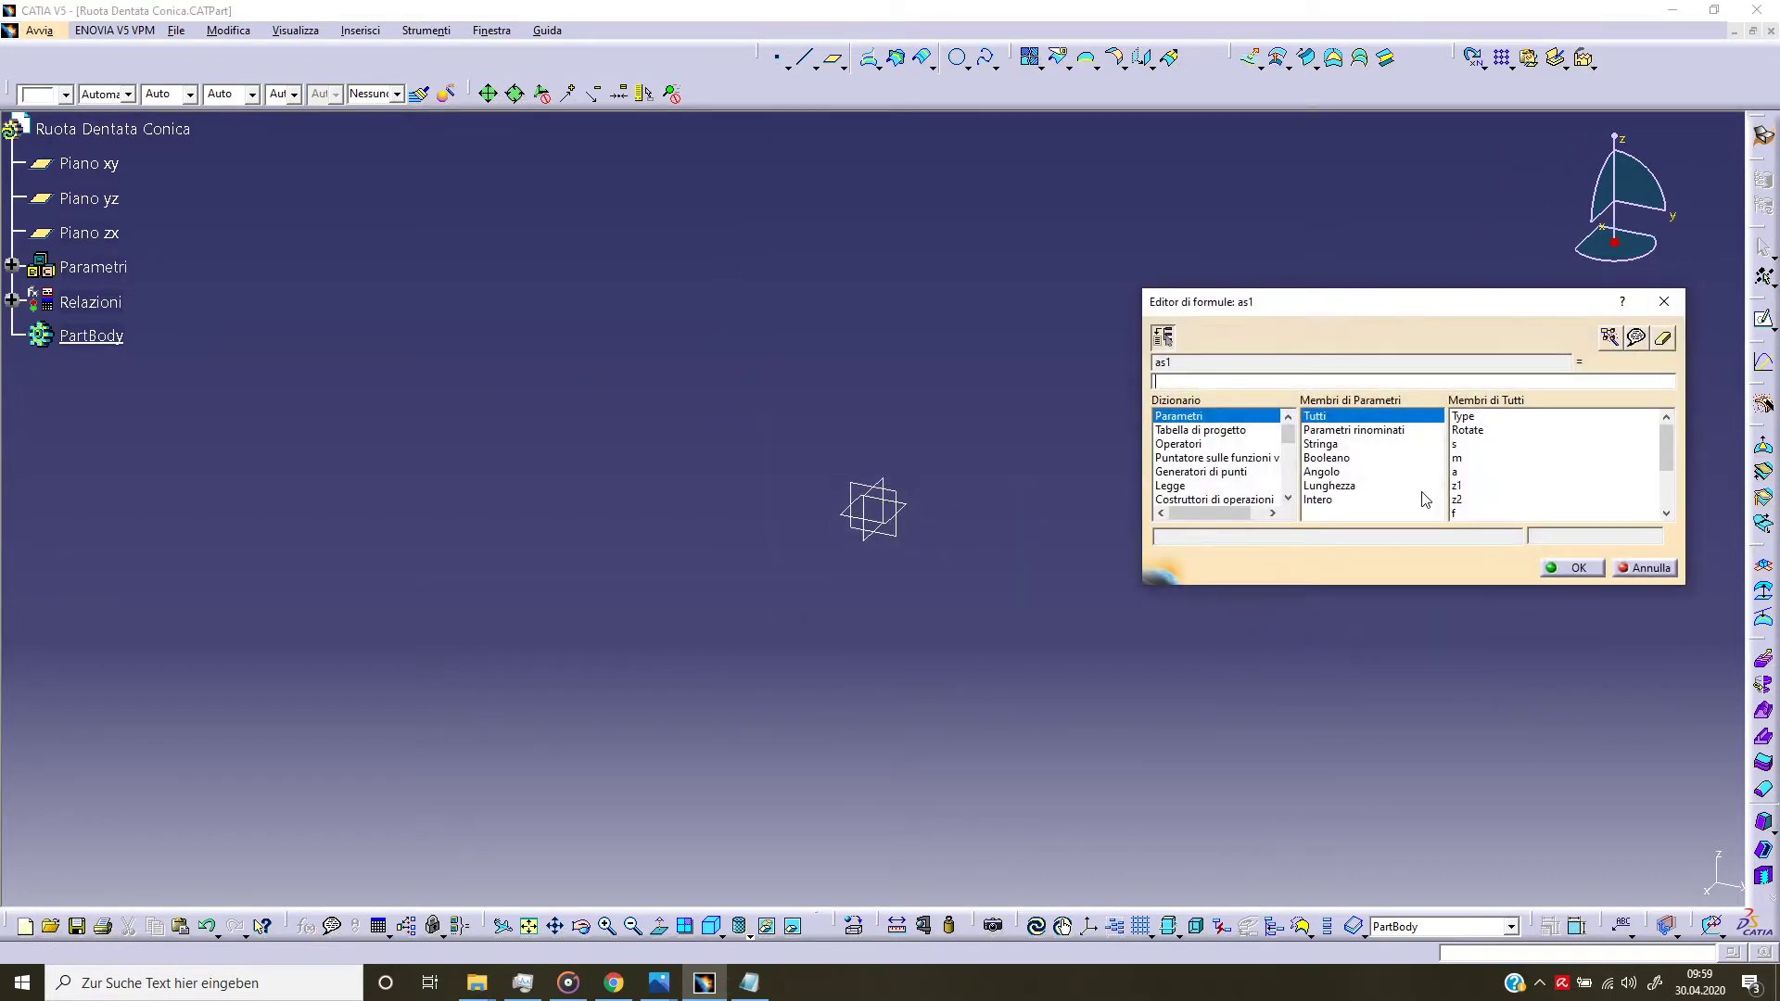
{"action": "left_click", "coordinate": [1467, 446]}
{"action": "double_click", "coordinate": [1469, 446]}
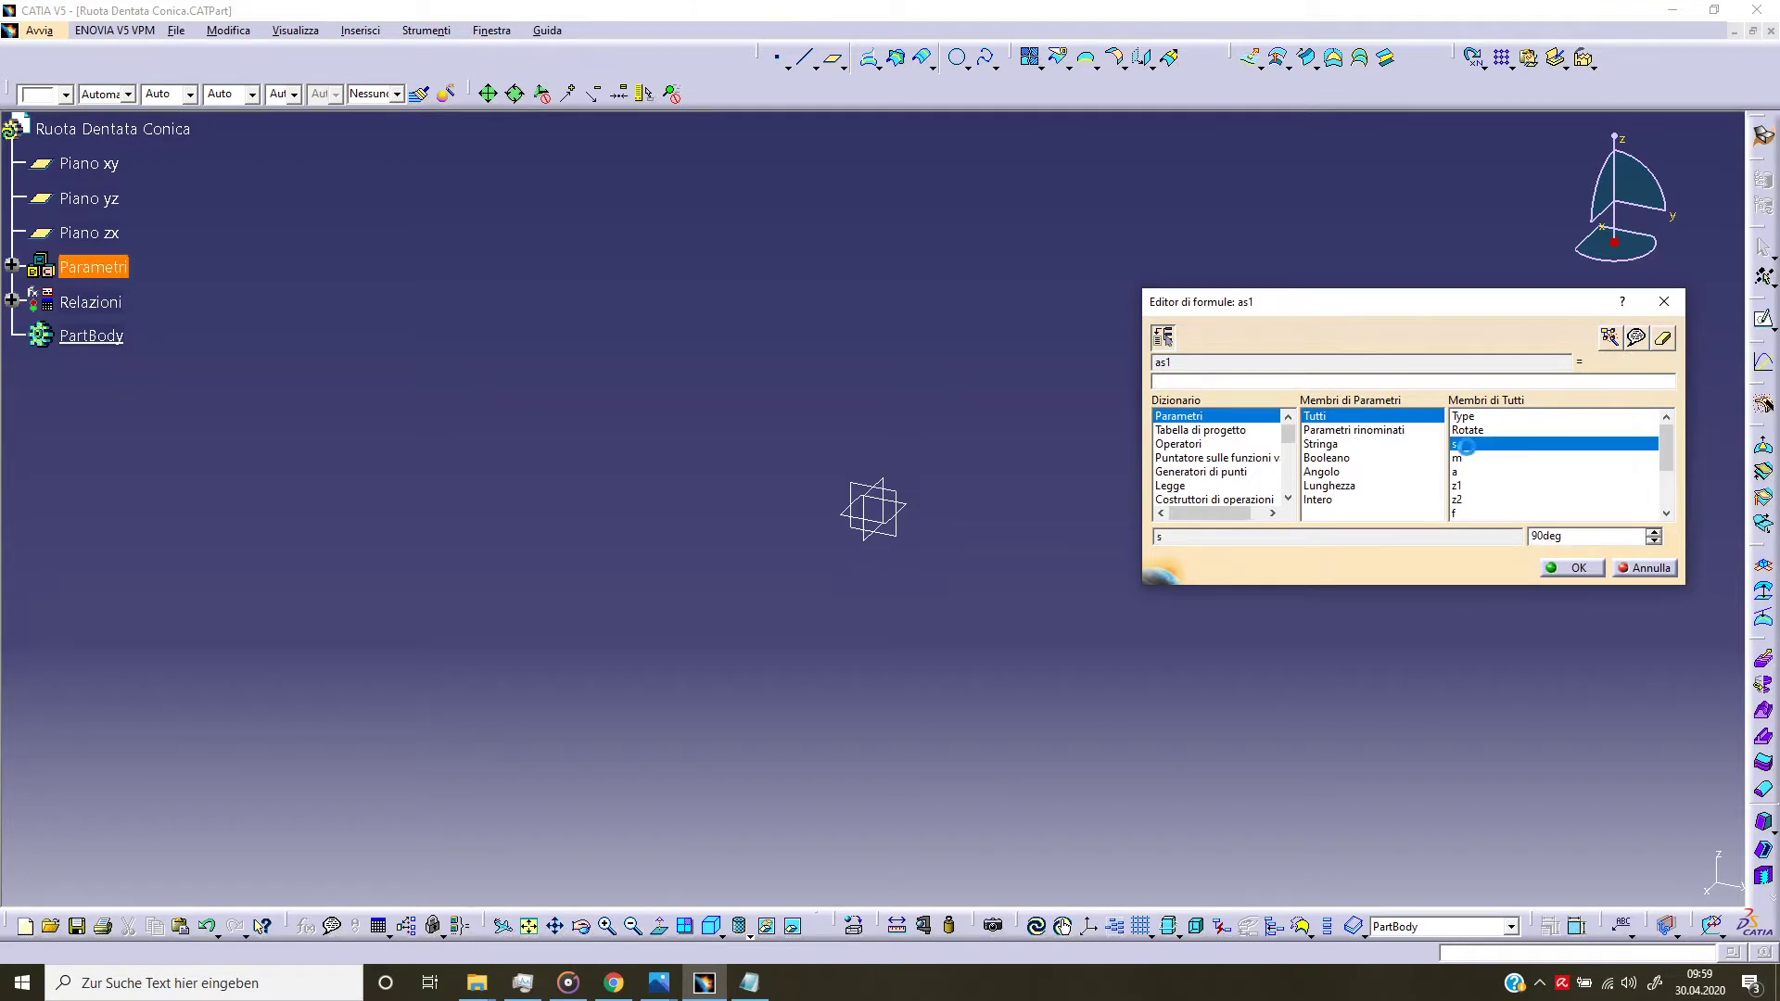
{"action": "type", "text": "/"}
{"action": "double_click", "coordinate": [1476, 486]}
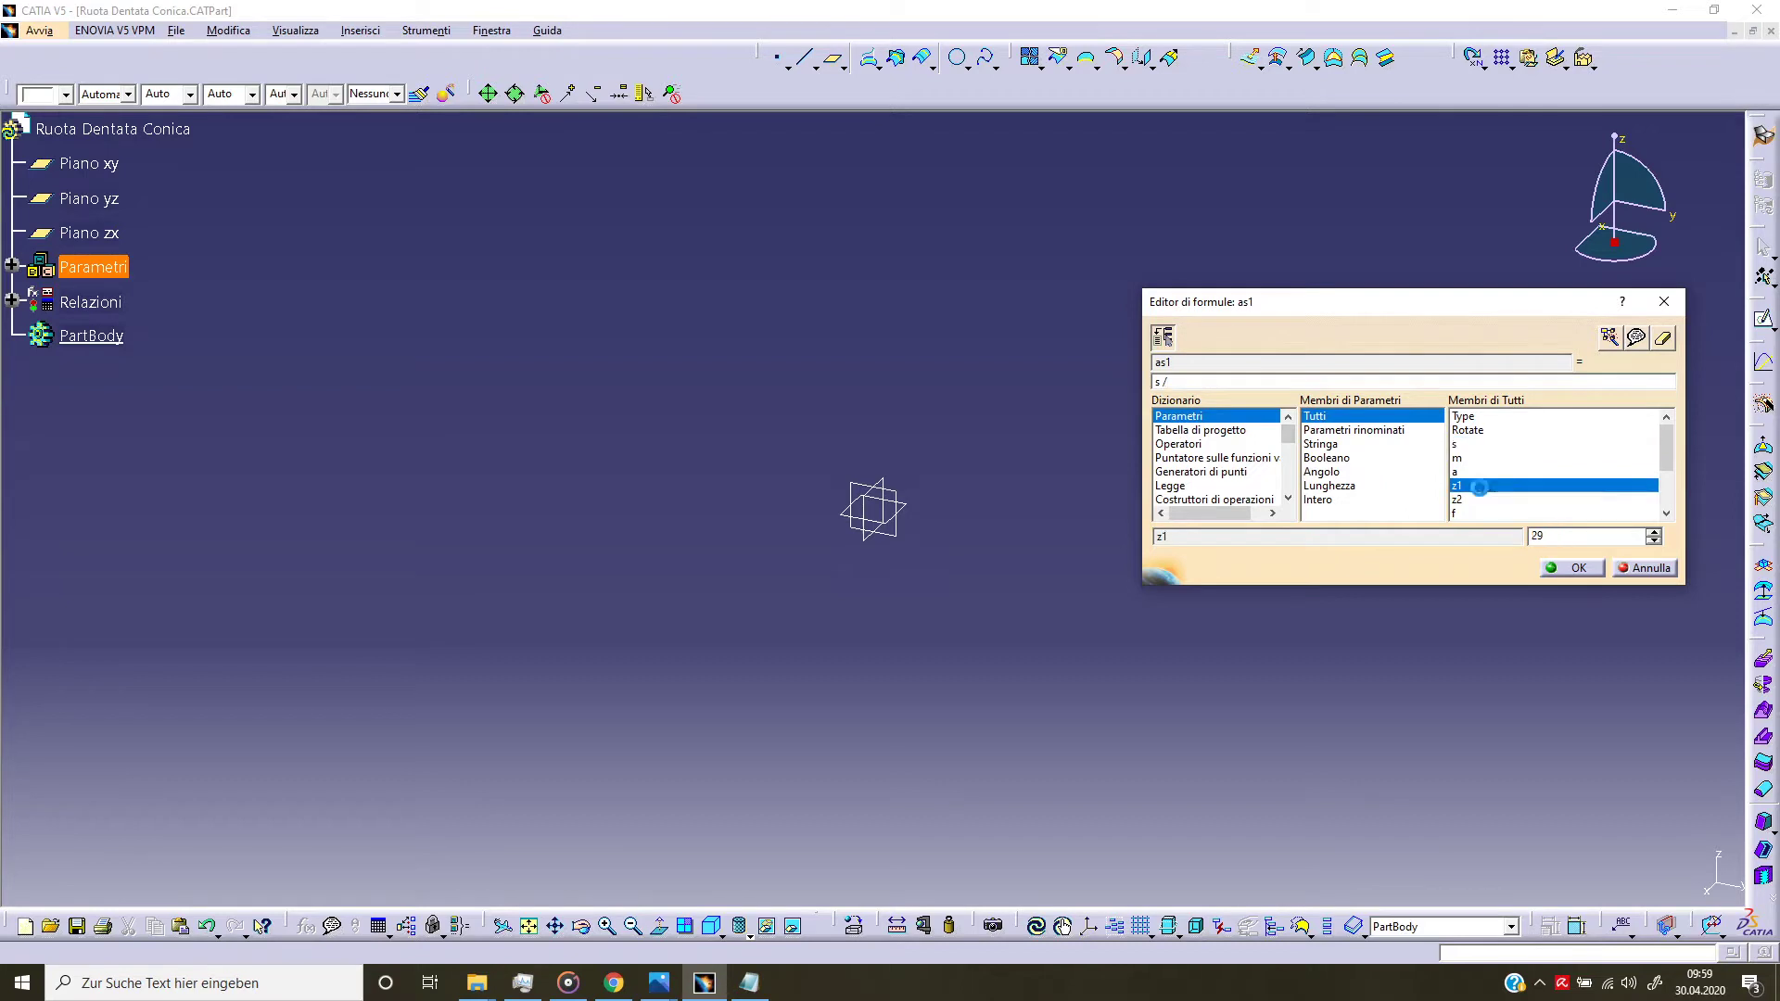
{"action": "left_click", "coordinate": [1578, 568]}
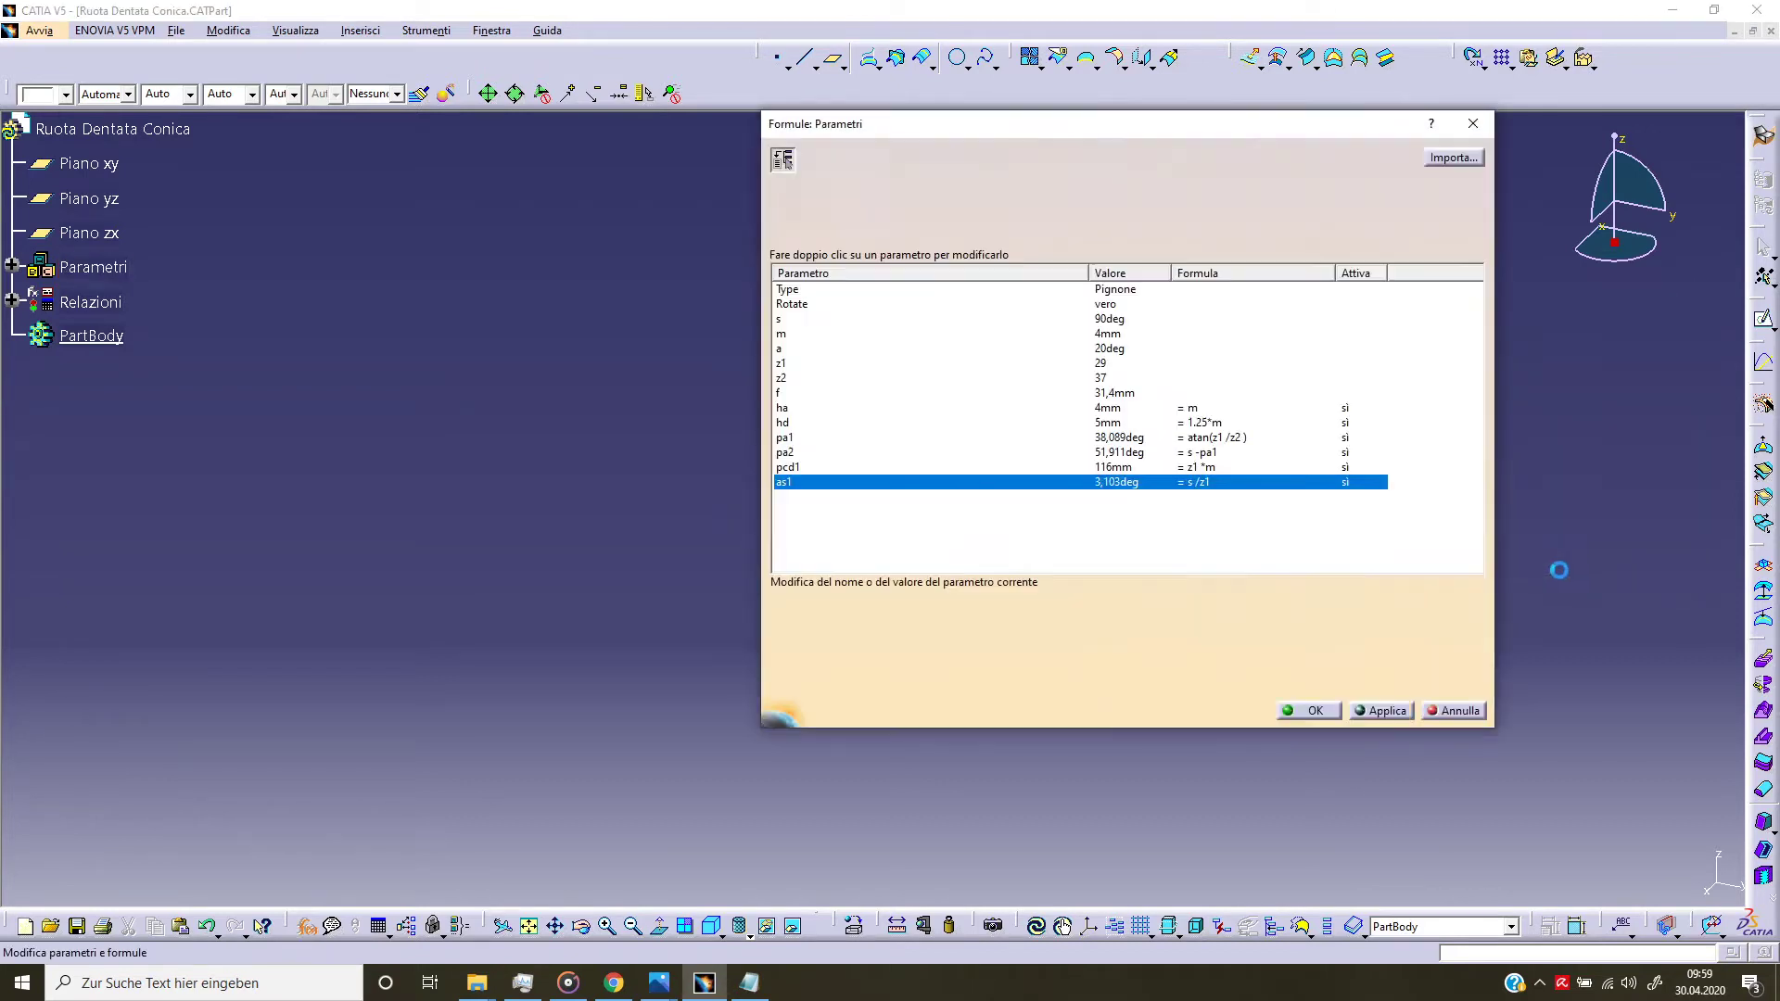
{"action": "left_click", "coordinate": [1088, 533]}
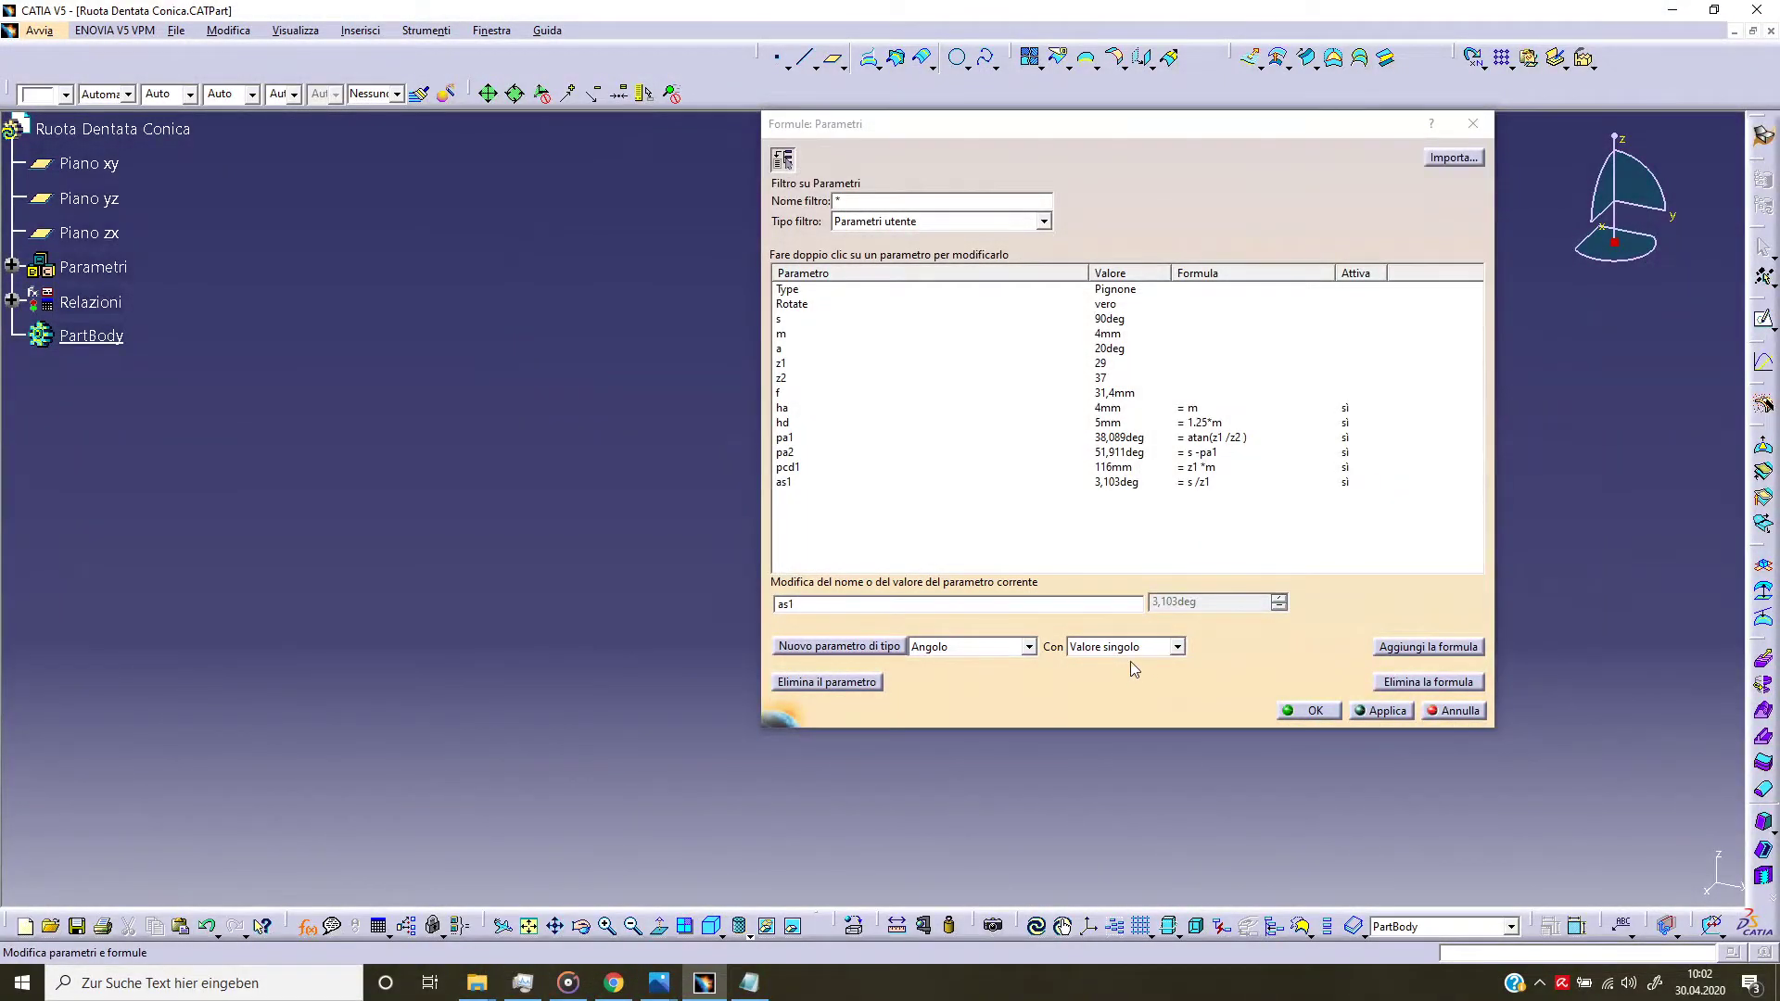
Step: Create length parameter pcd2 with the formula z2 *m, evaluating to 148mm
{"action": "left_click", "coordinate": [1030, 647]}
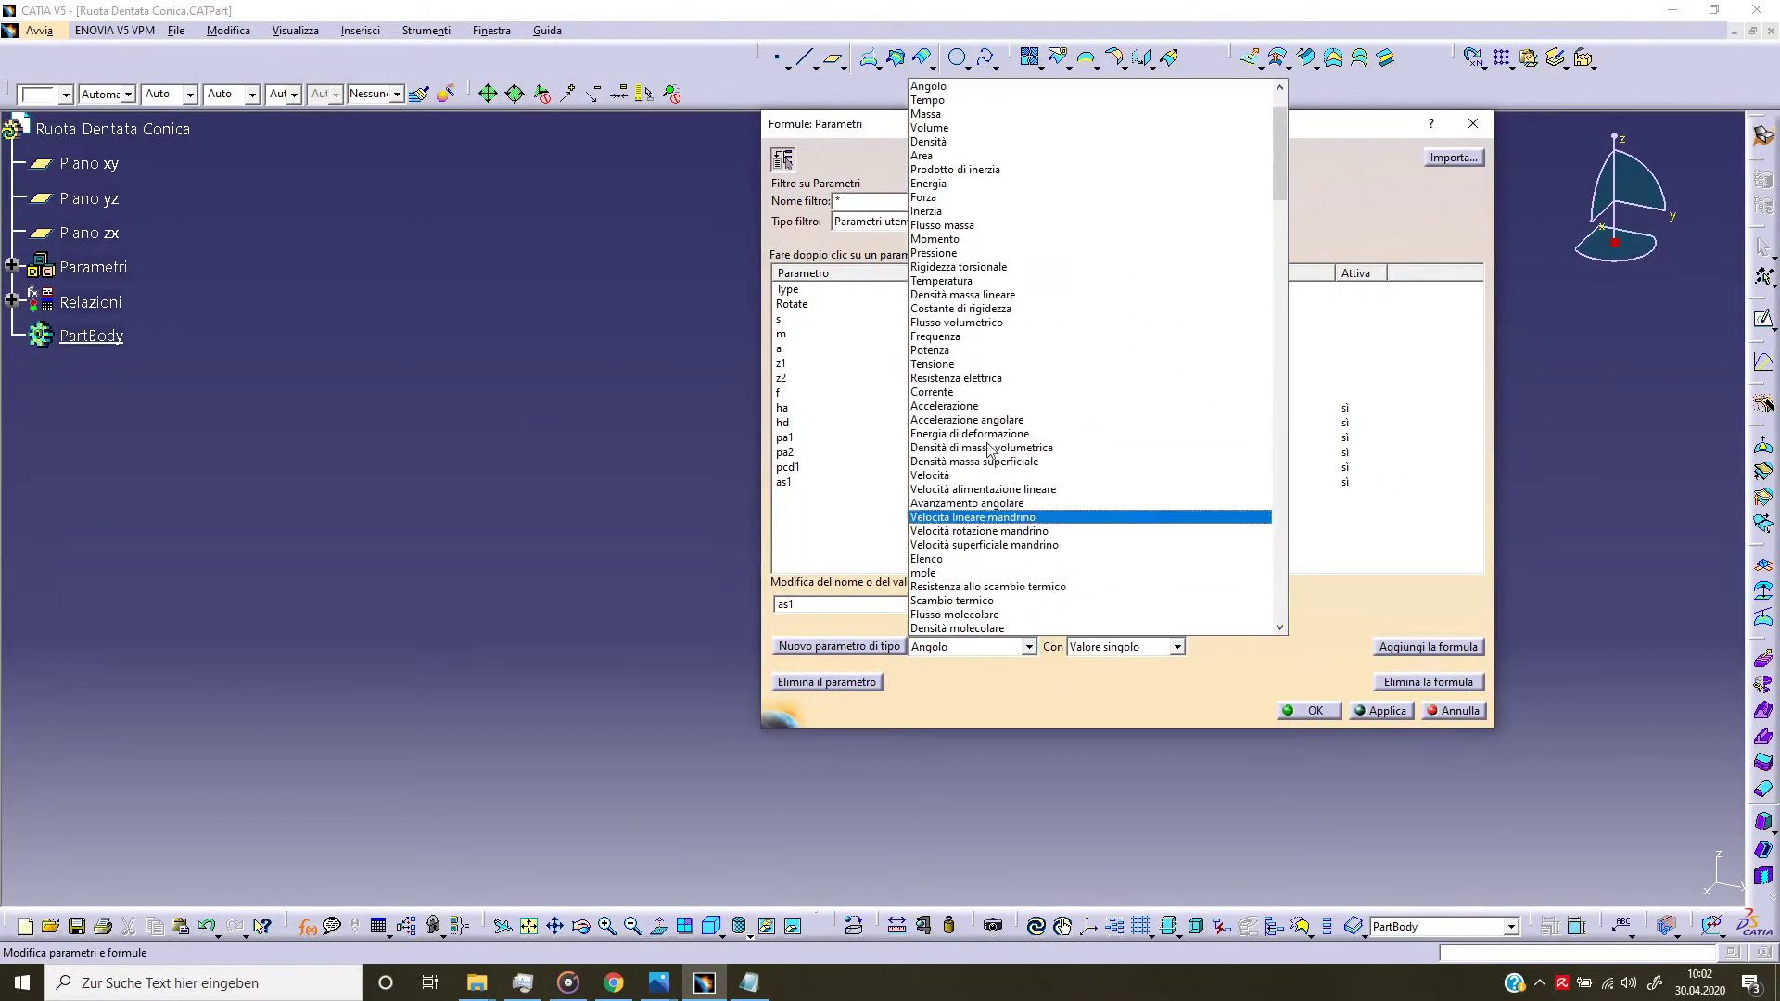
{"action": "scroll", "coordinate": [950, 136], "scroll_direction": "up", "scroll_amount": 2}
{"action": "left_click", "coordinate": [946, 133]}
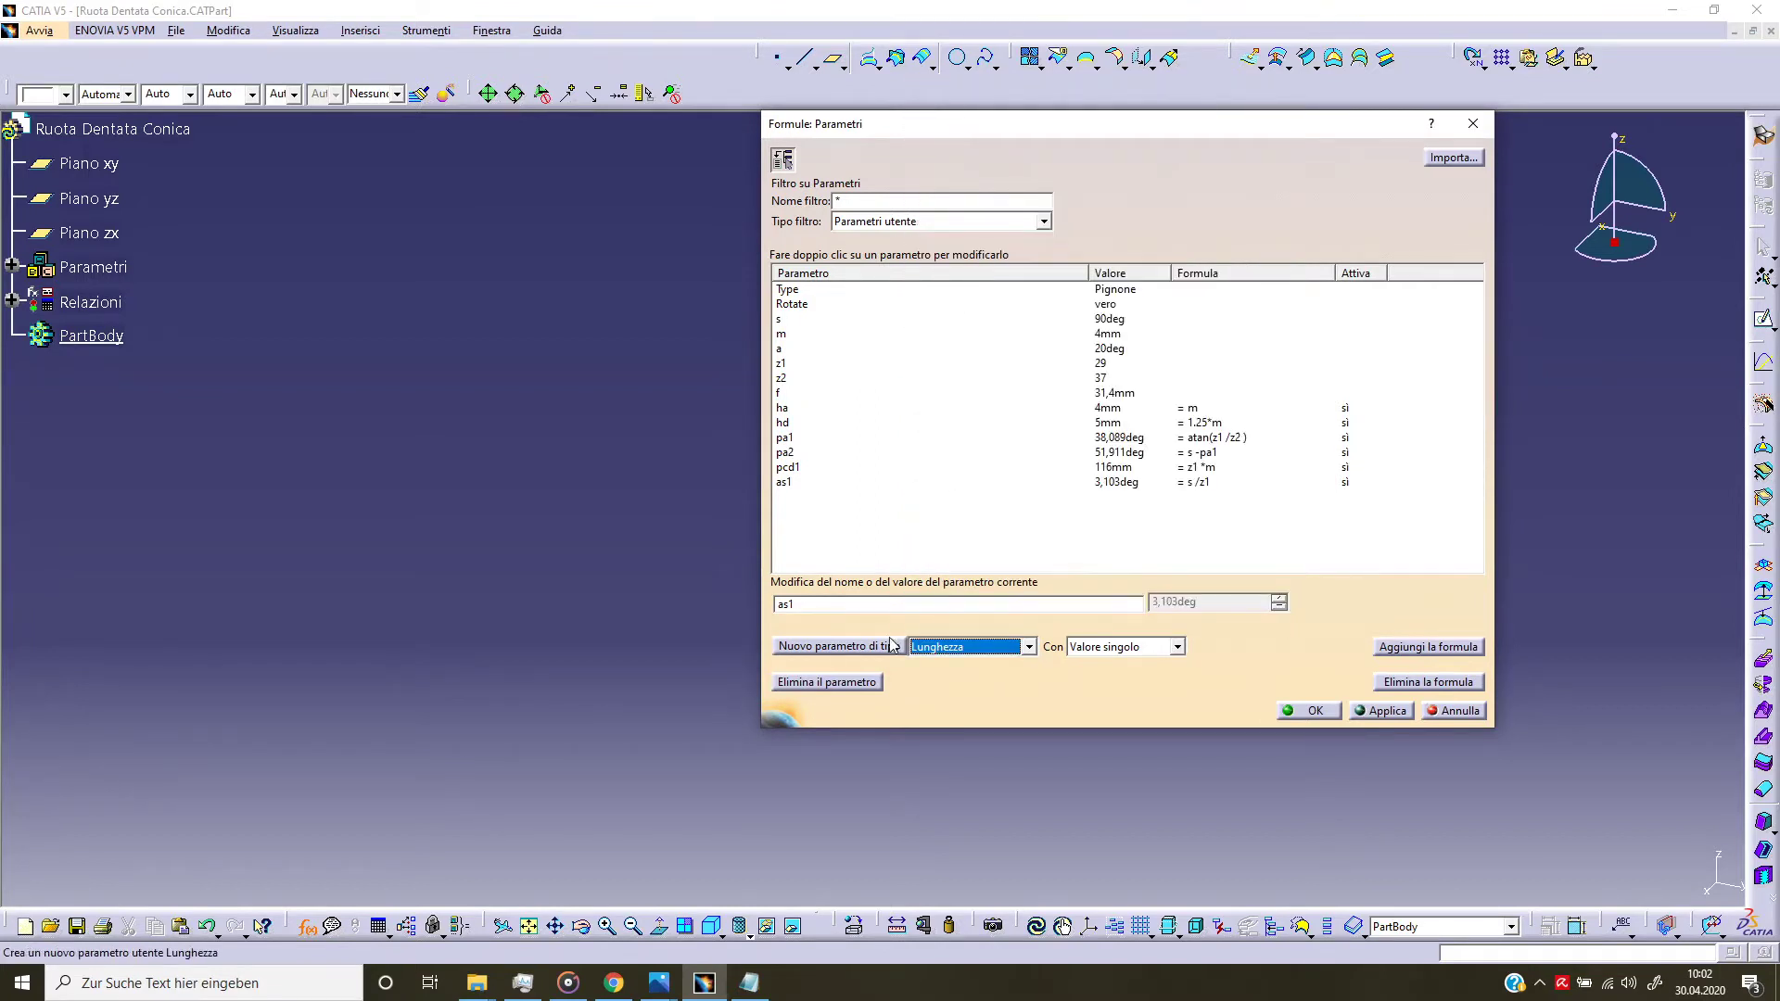
{"action": "left_click", "coordinate": [856, 640]}
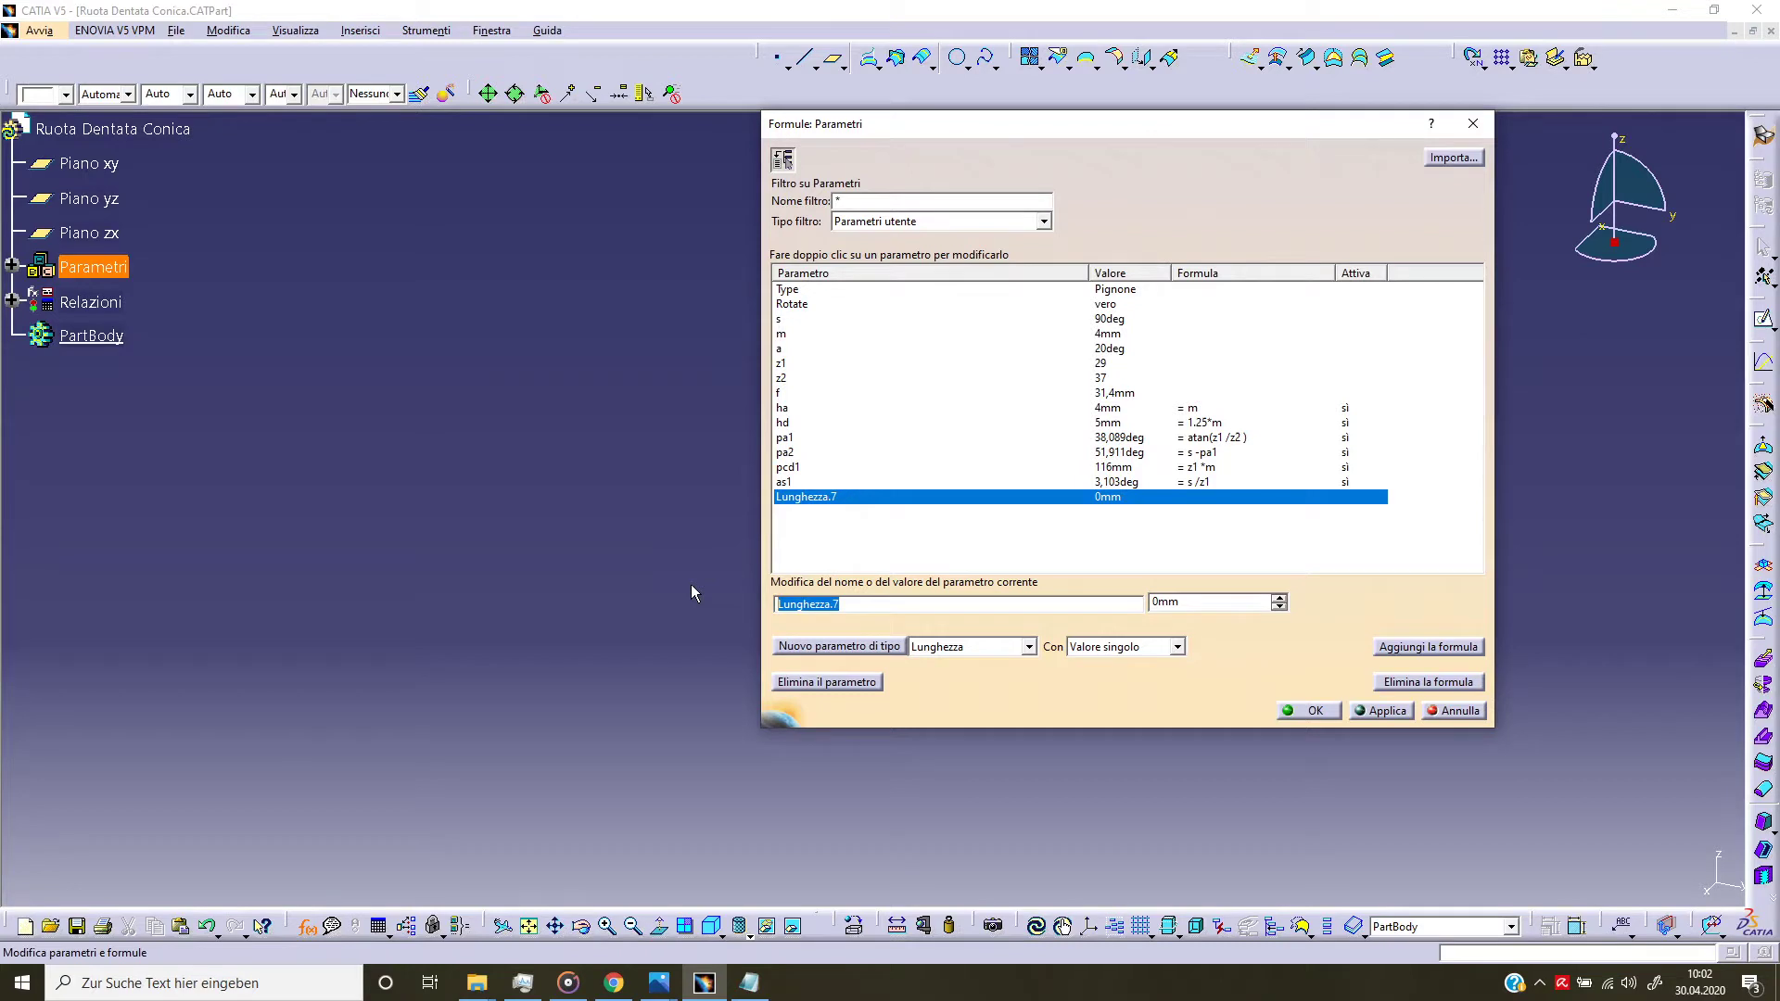
{"action": "type", "text": "pcd2"}
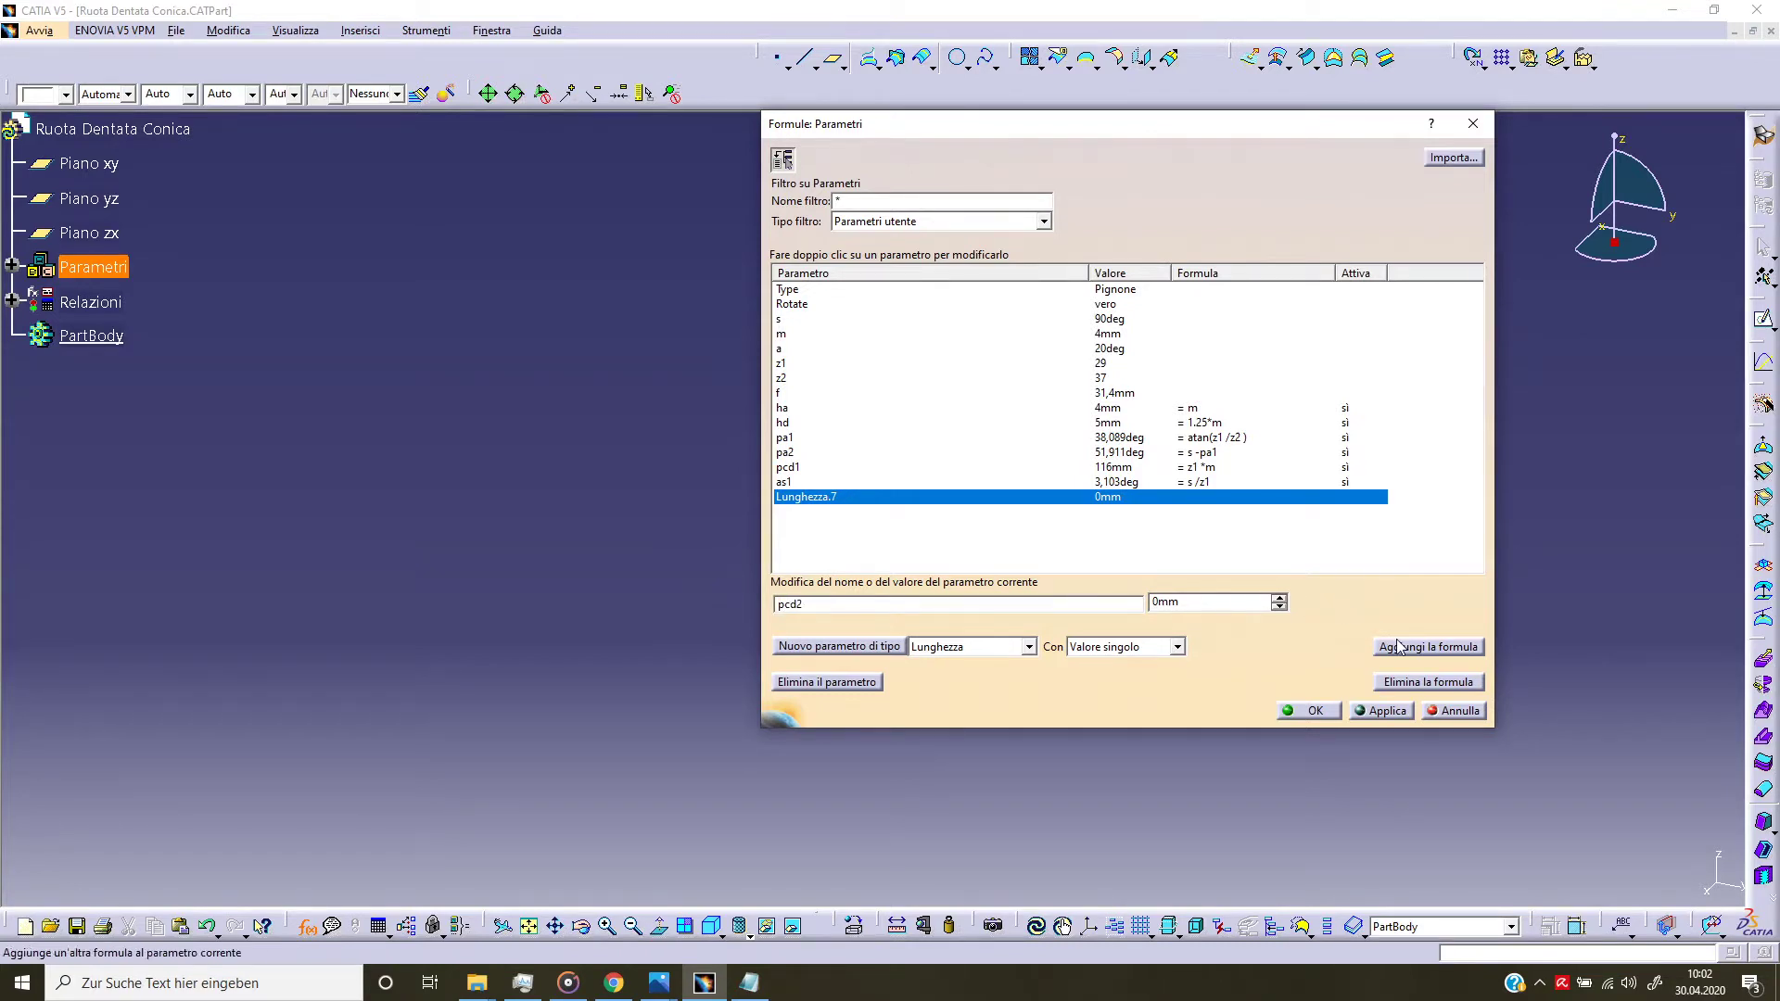
{"action": "key", "text": "Return"}
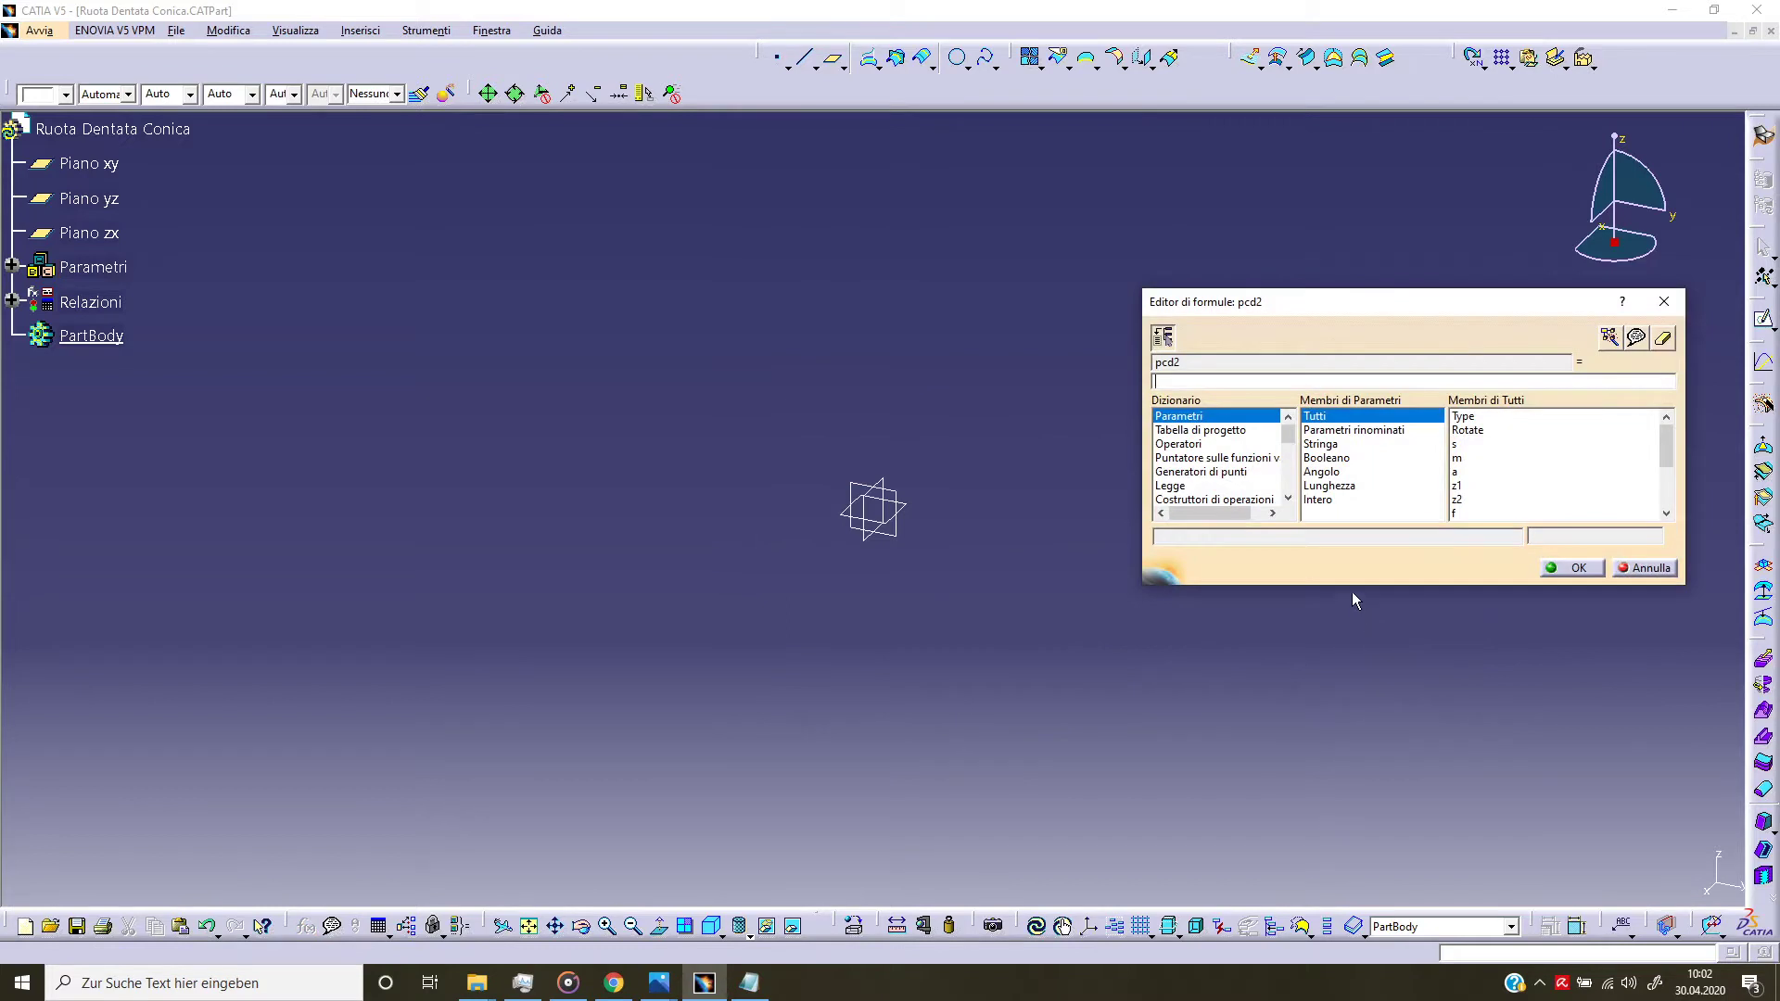
{"action": "double_click", "coordinate": [1461, 498]}
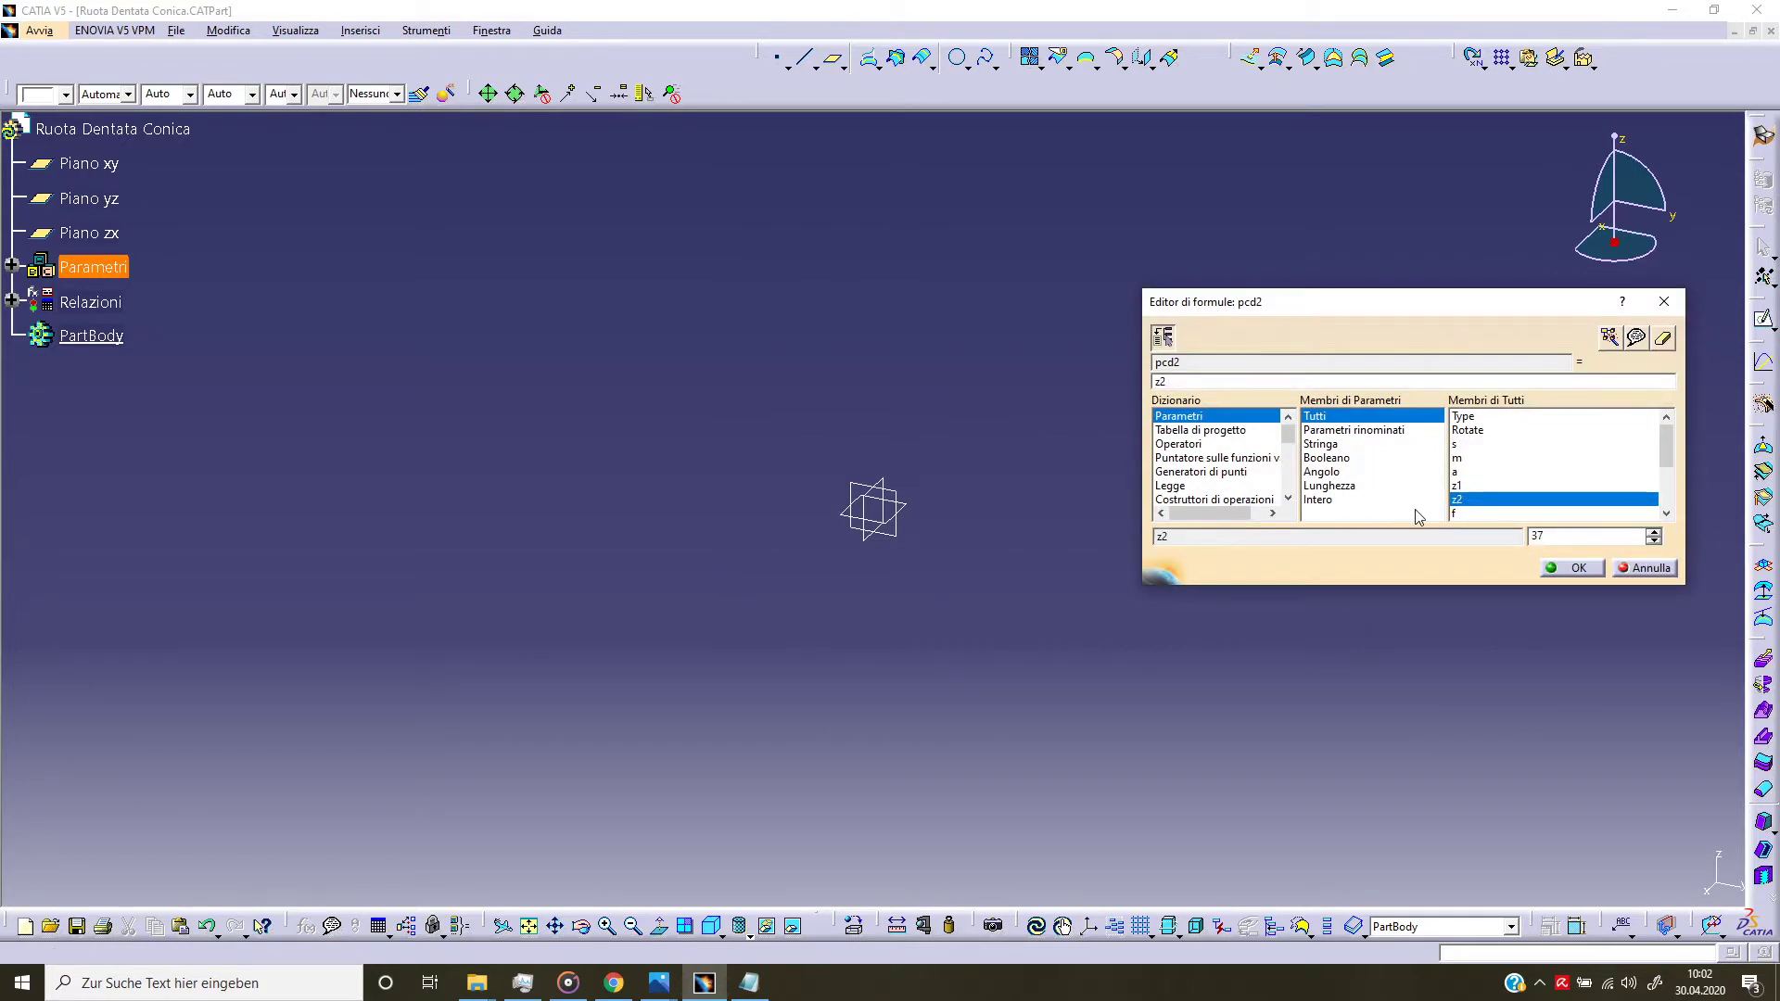
{"action": "type", "text": "*"}
{"action": "double_click", "coordinate": [1462, 458]}
{"action": "left_click", "coordinate": [1574, 568]}
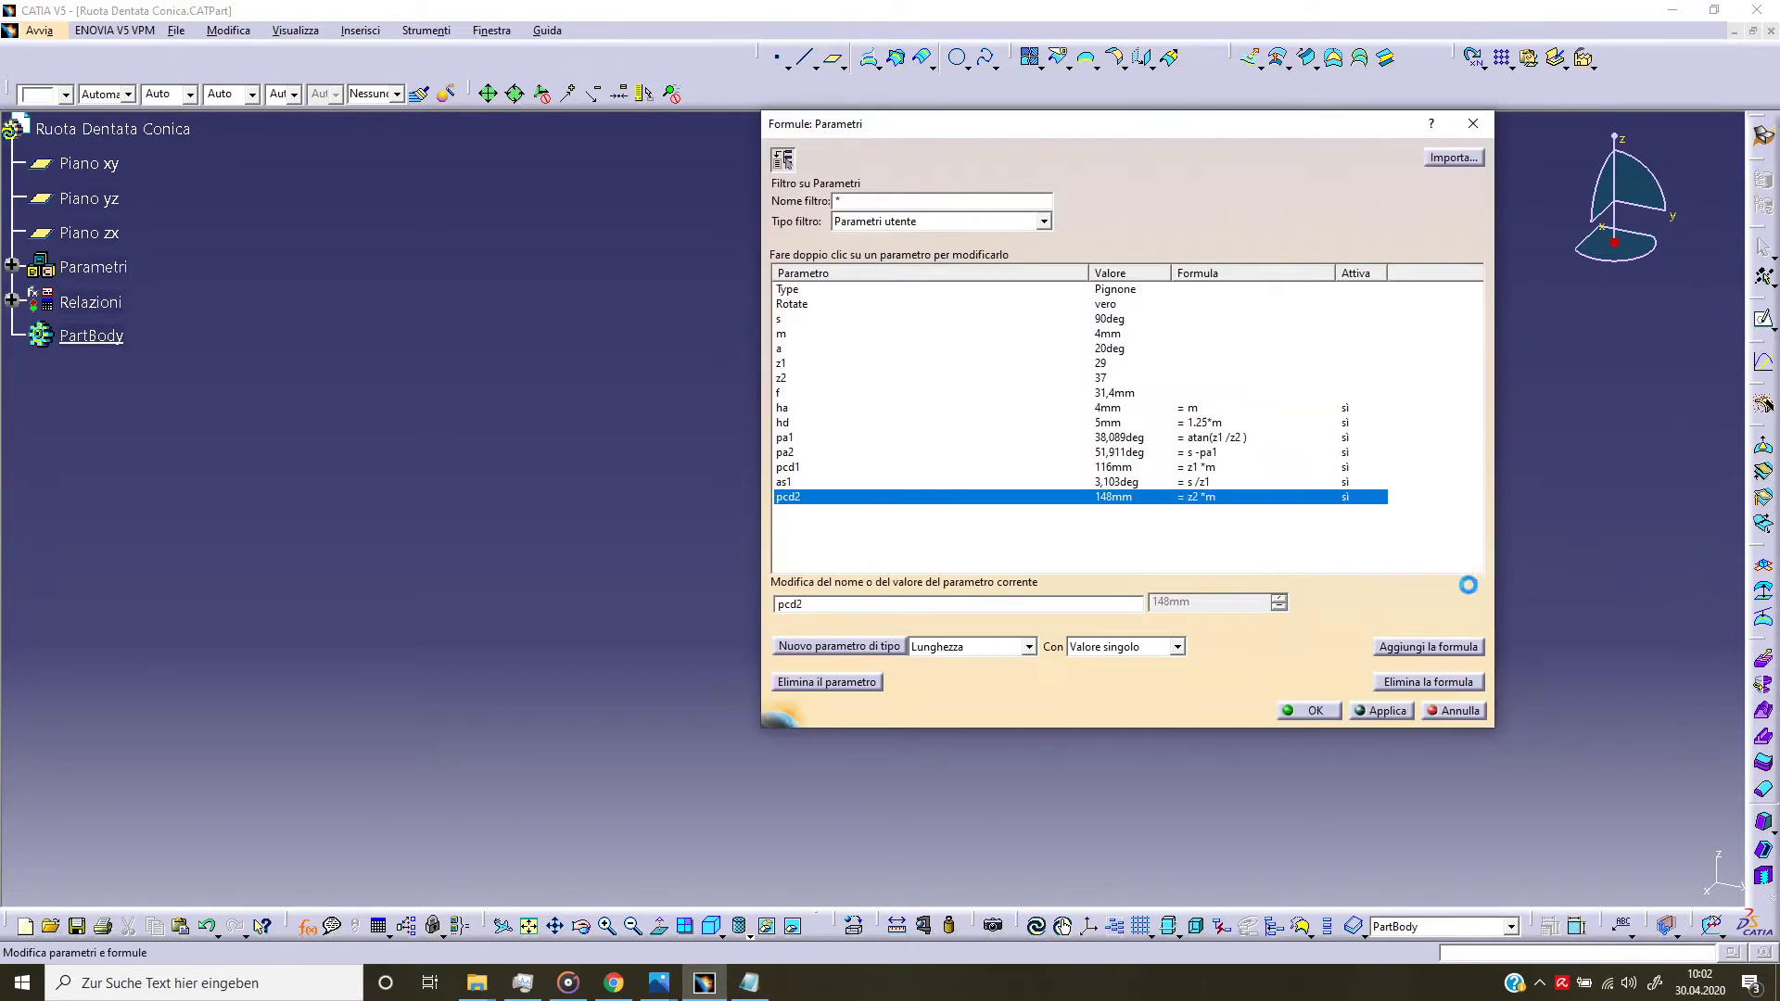
{"action": "left_click", "coordinate": [1167, 542]}
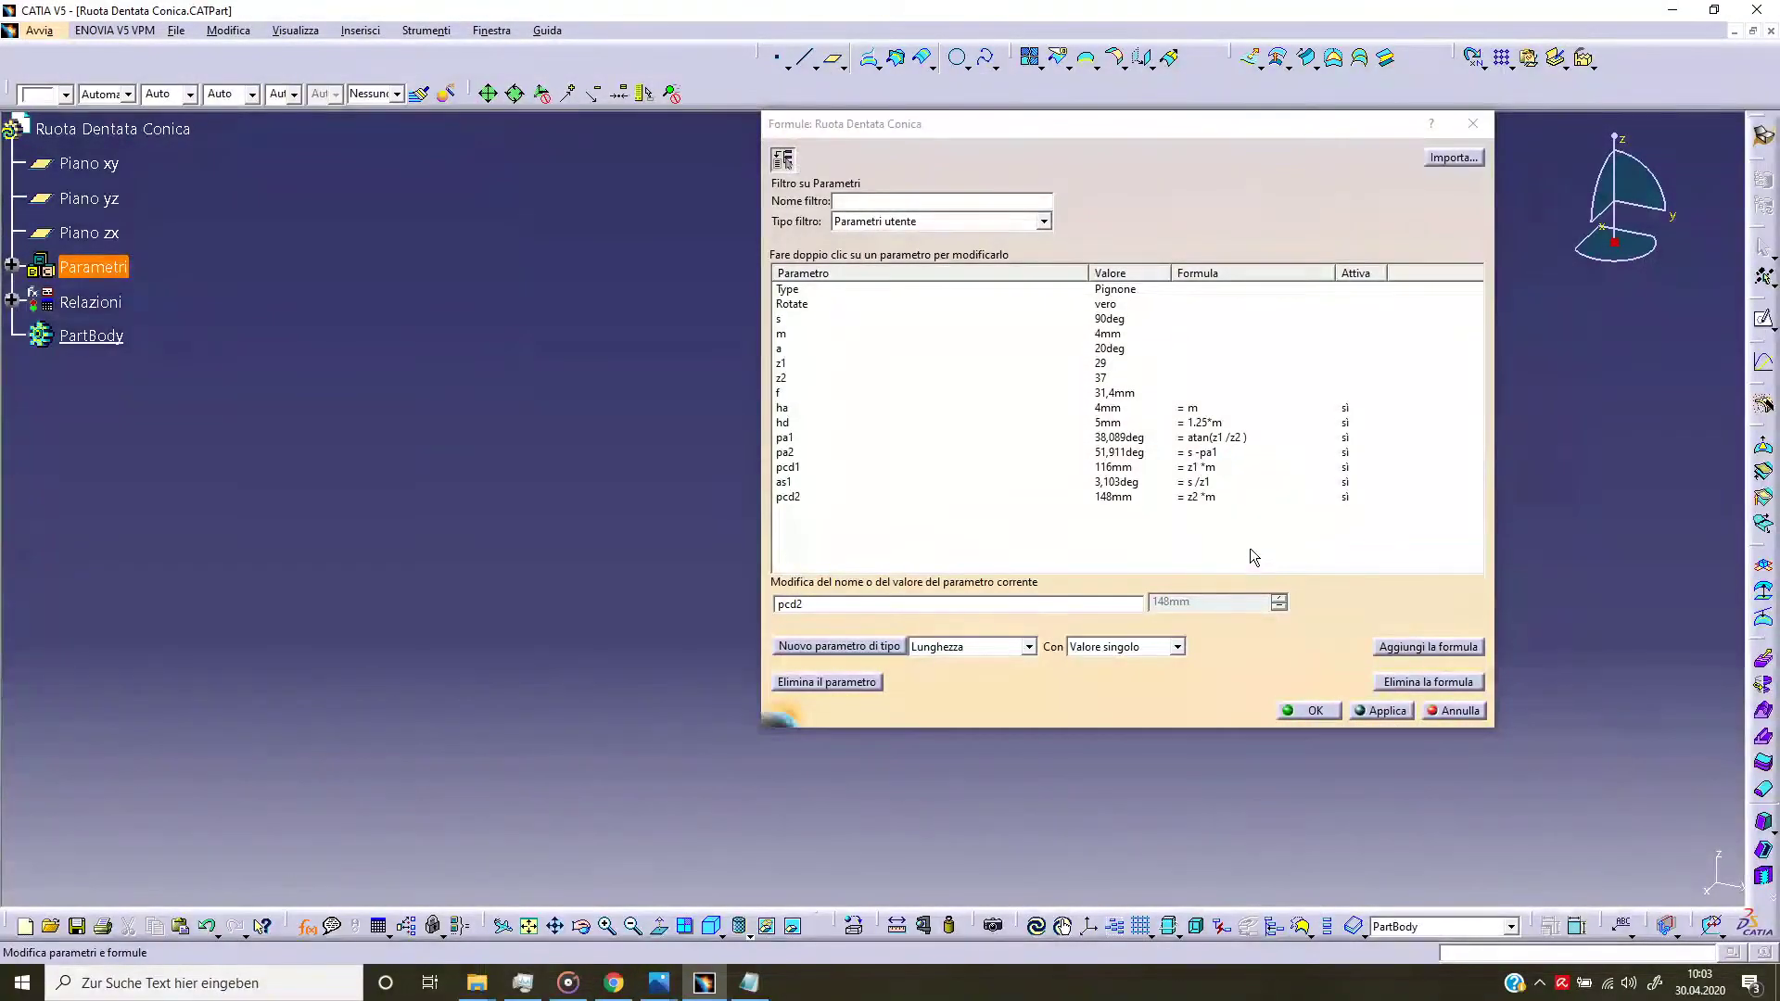
Step: Add a new angle parameter, Angolo.6, at 0deg
{"action": "left_click", "coordinate": [1029, 647]}
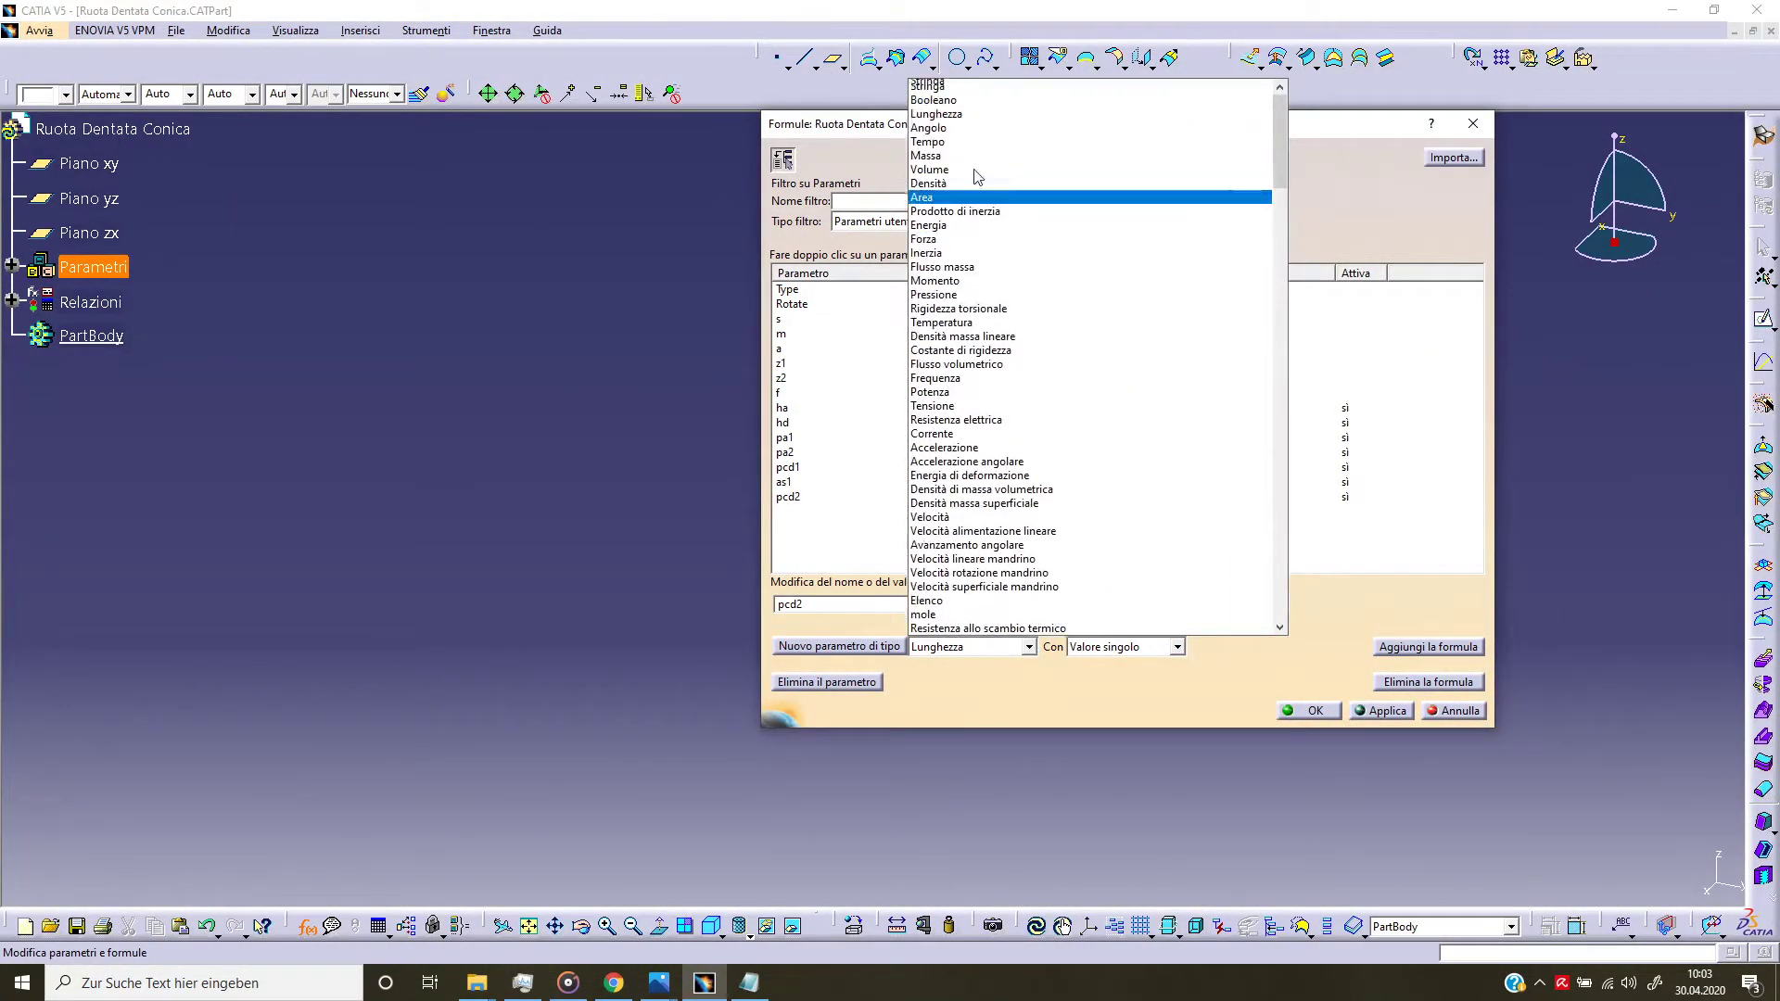
{"action": "scroll", "coordinate": [964, 176], "scroll_direction": "up", "scroll_amount": 2}
{"action": "left_click", "coordinate": [964, 156]}
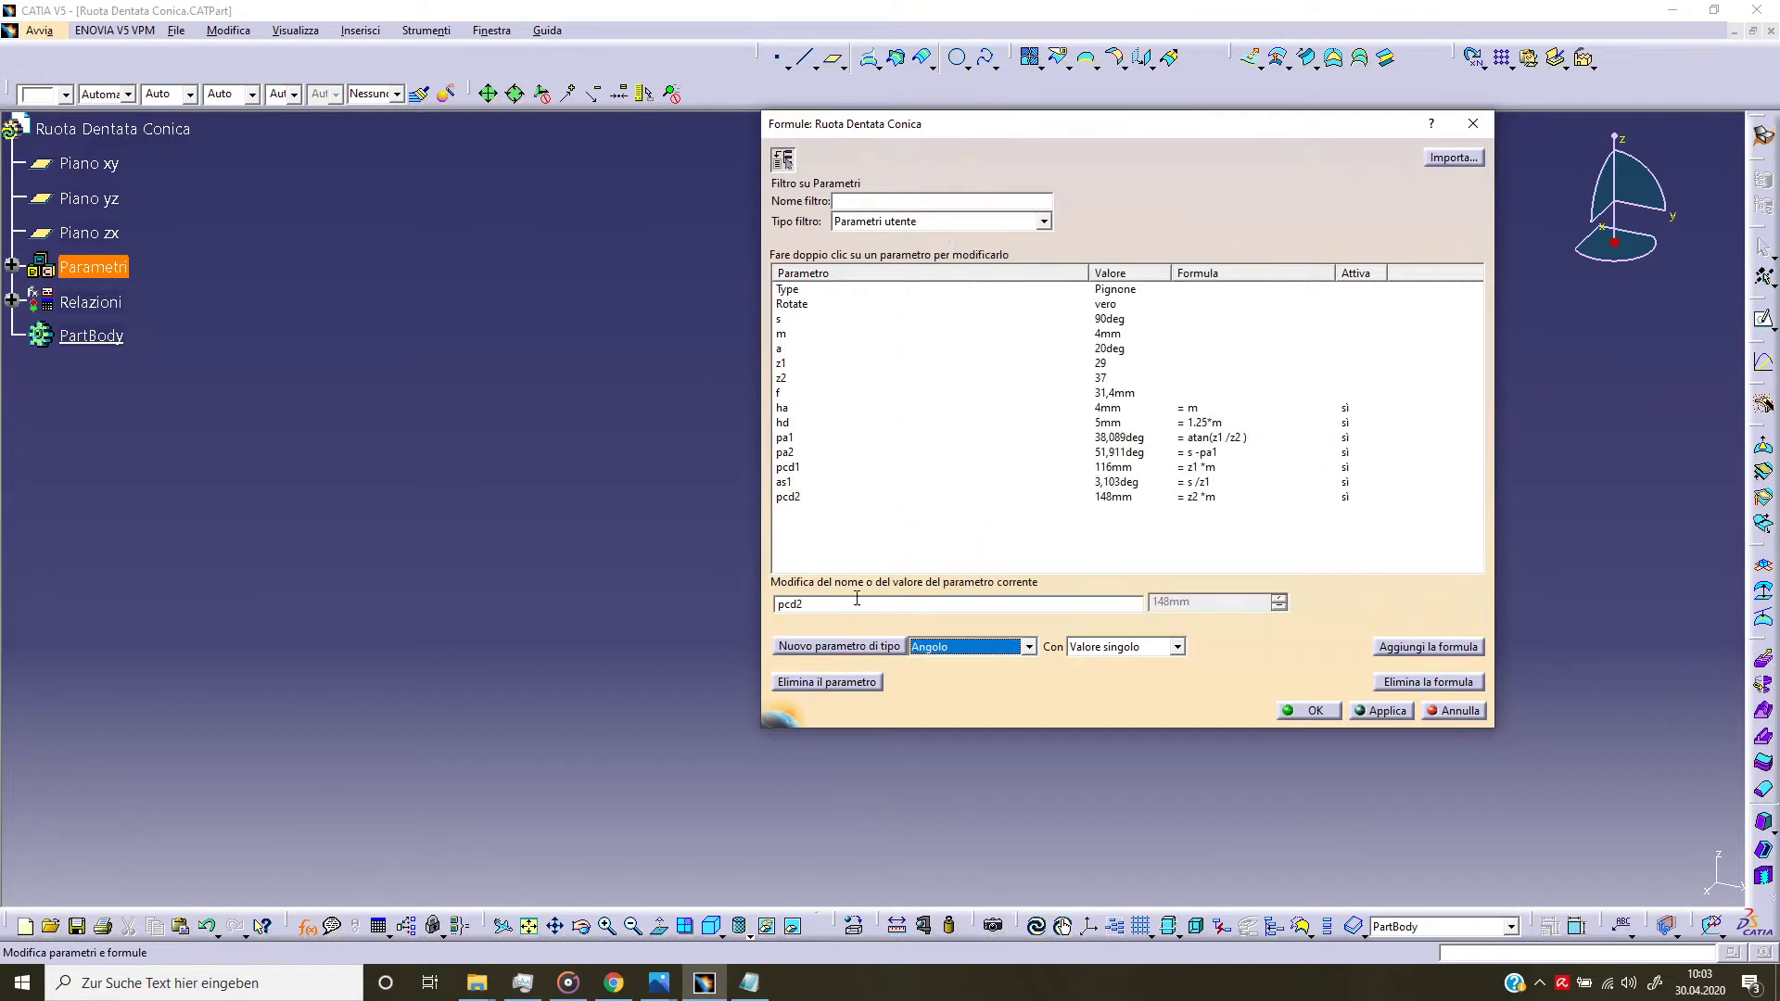
{"action": "left_click", "coordinate": [839, 646]}
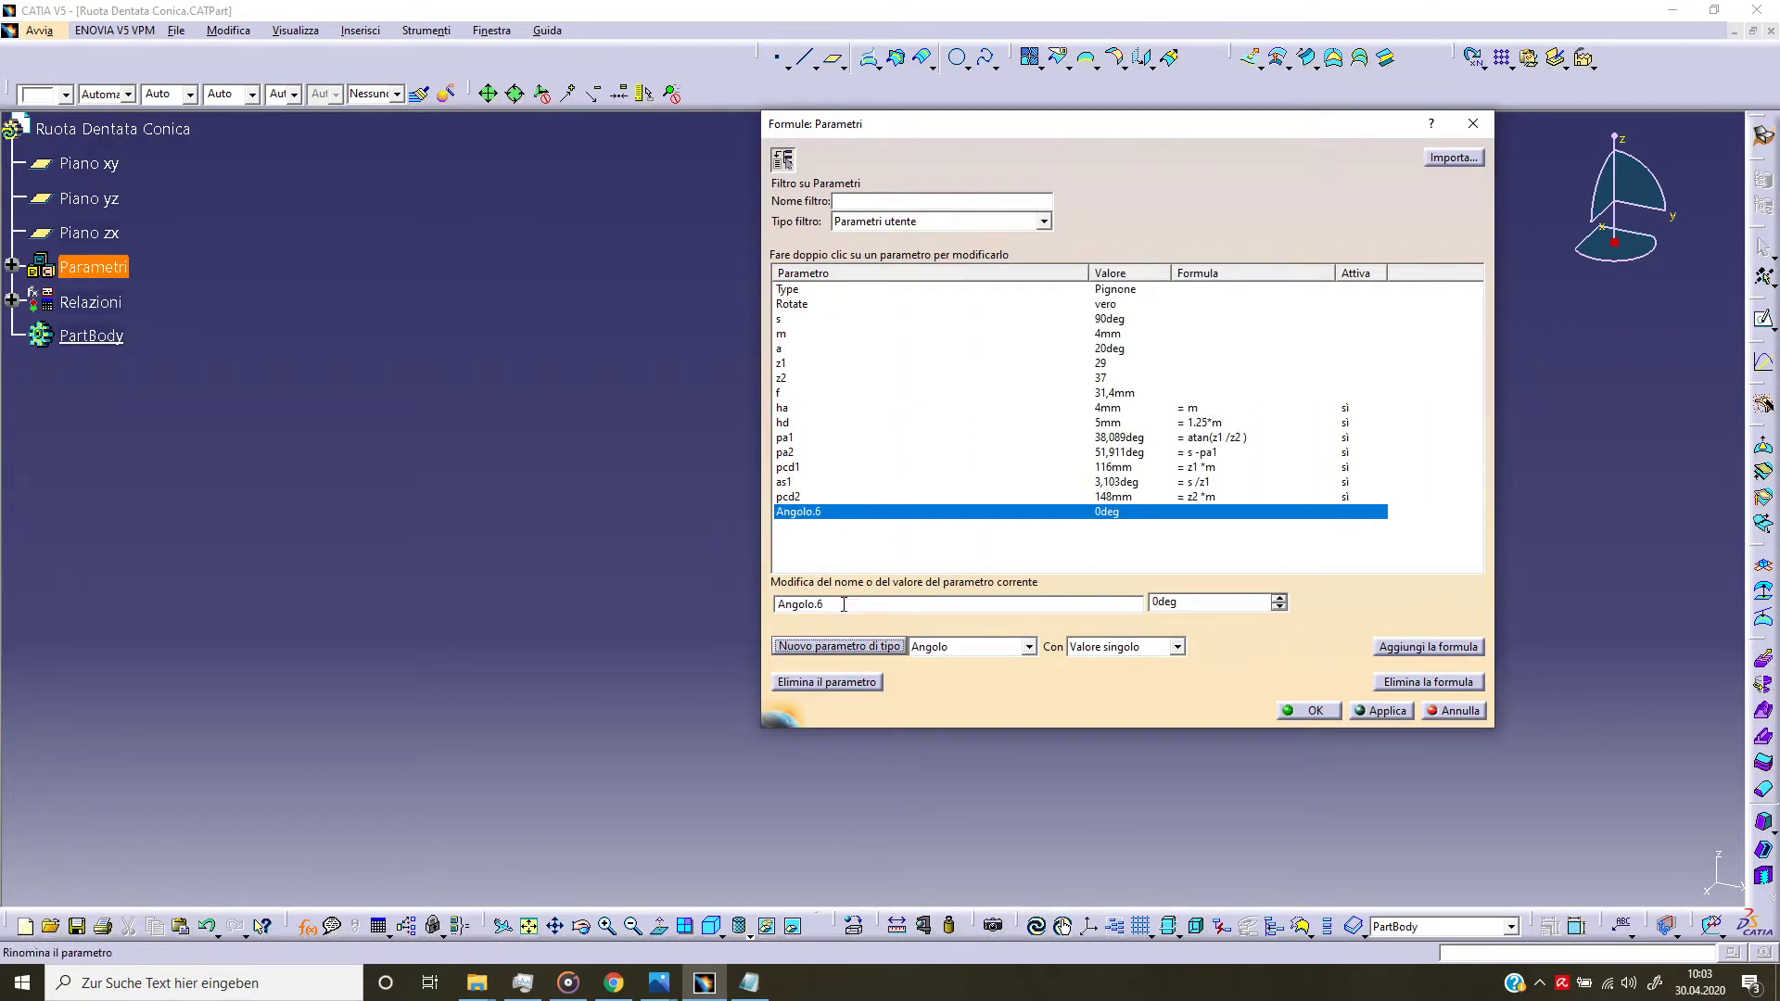
Step: Rename Angolo.6 to as2 and give it the formula s /z2 (2,432deg)
{"action": "left_click", "coordinate": [824, 601]}
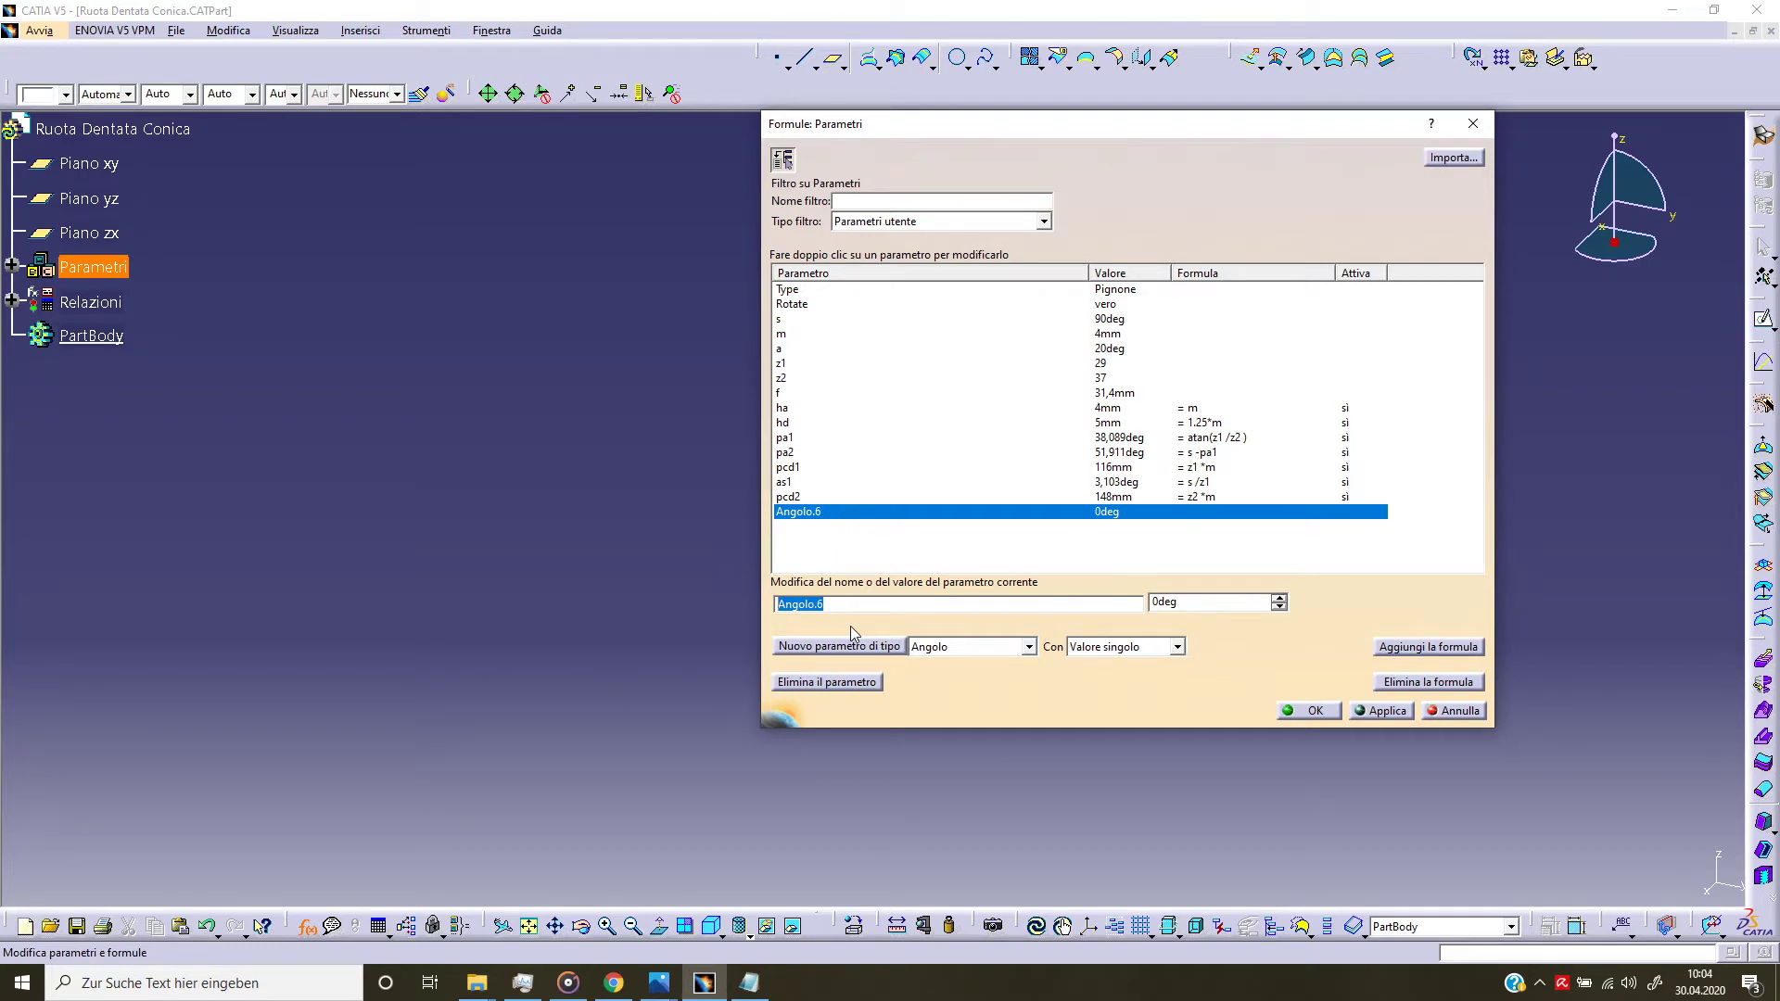
{"action": "type", "text": "as2"}
{"action": "left_click", "coordinate": [1428, 647]}
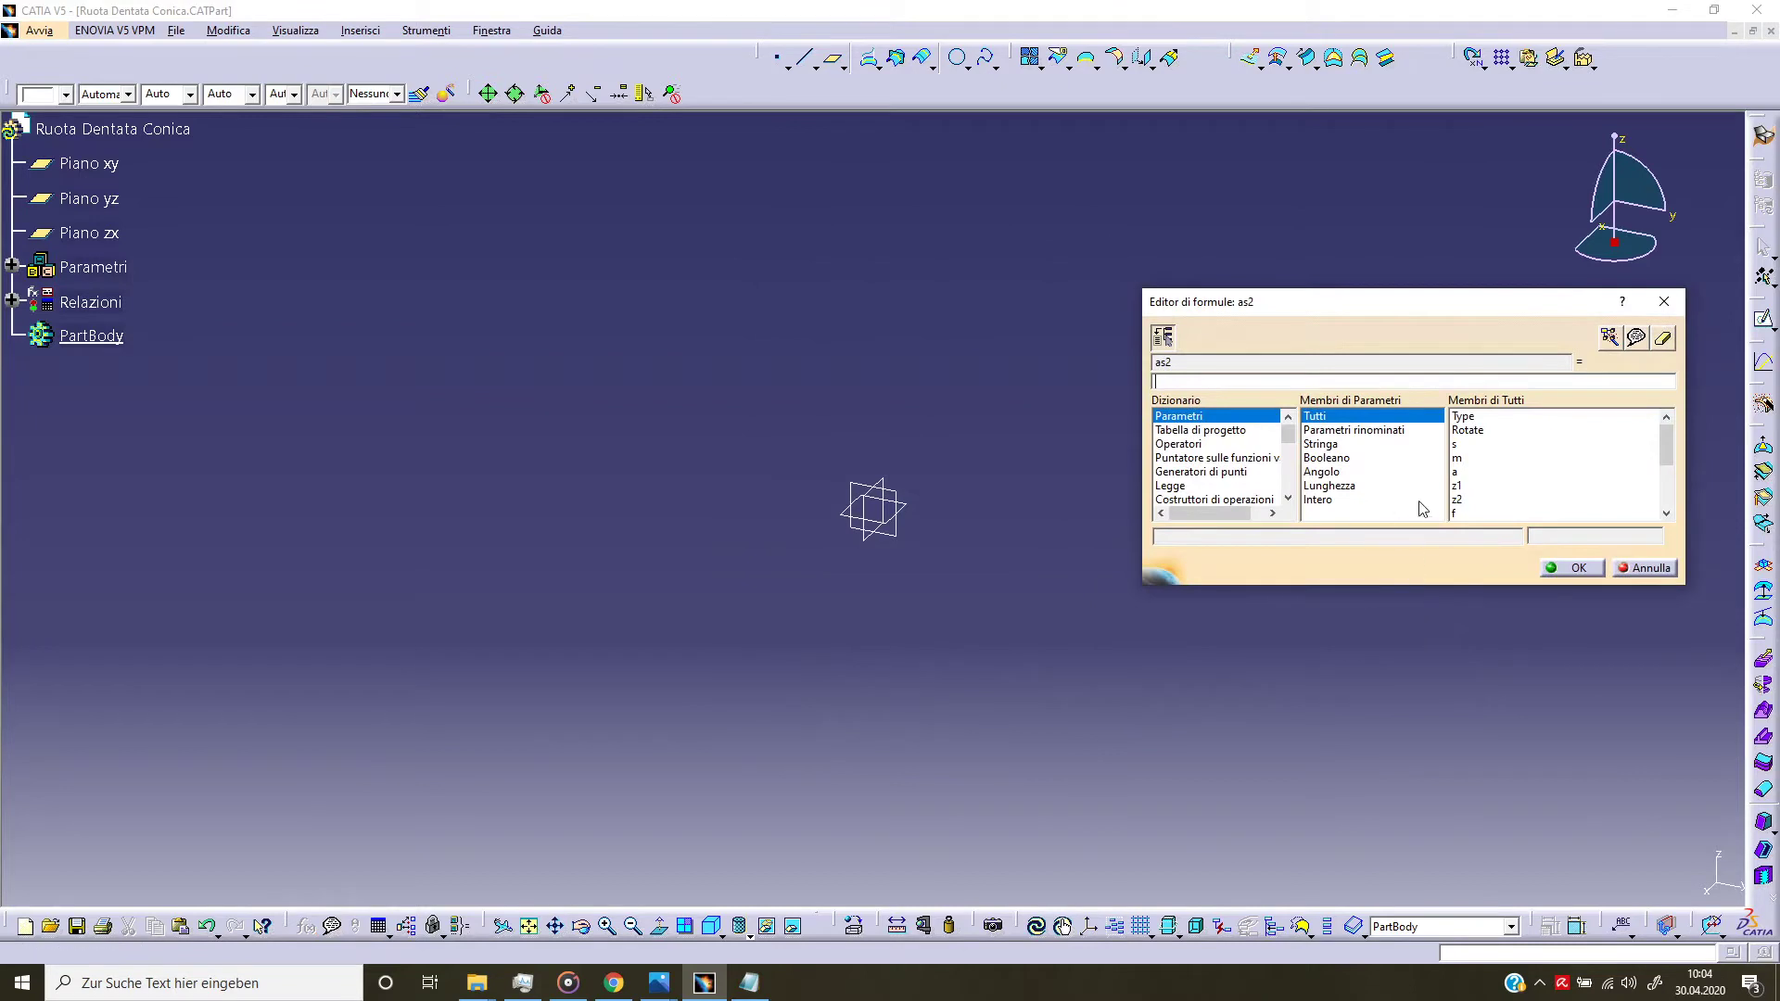
{"action": "double_click", "coordinate": [1474, 445]}
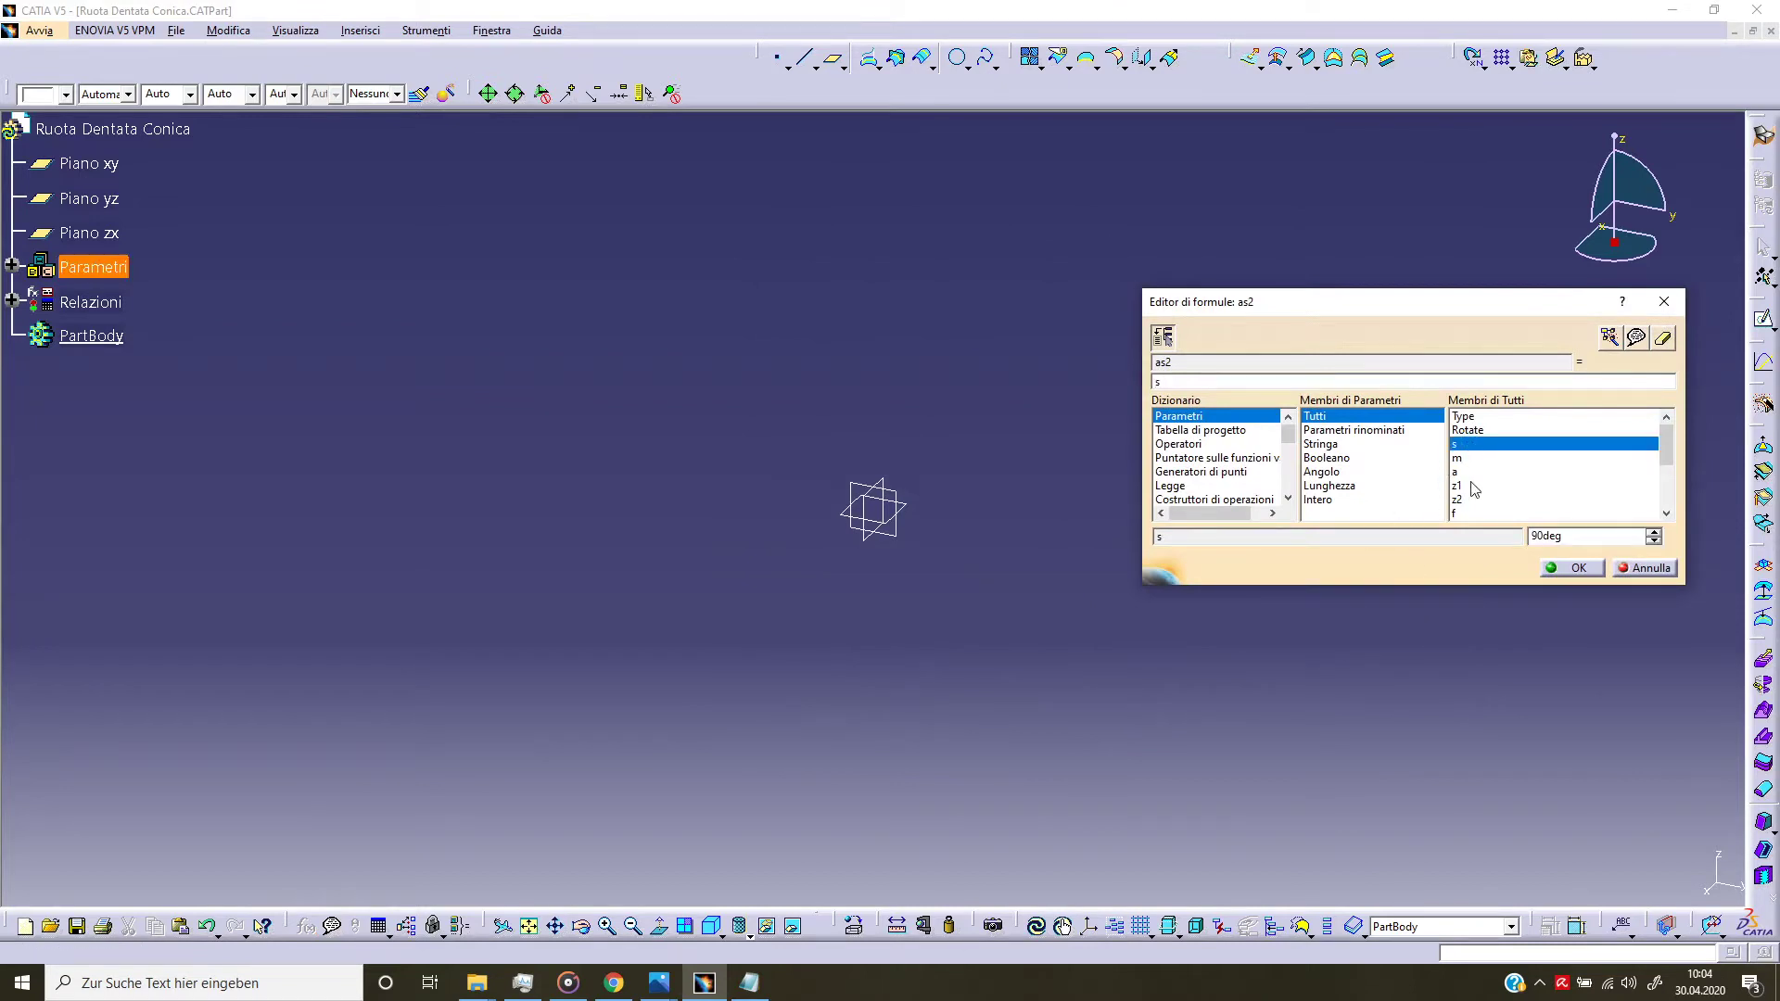
{"action": "type", "text": "/"}
{"action": "double_click", "coordinate": [1474, 500]}
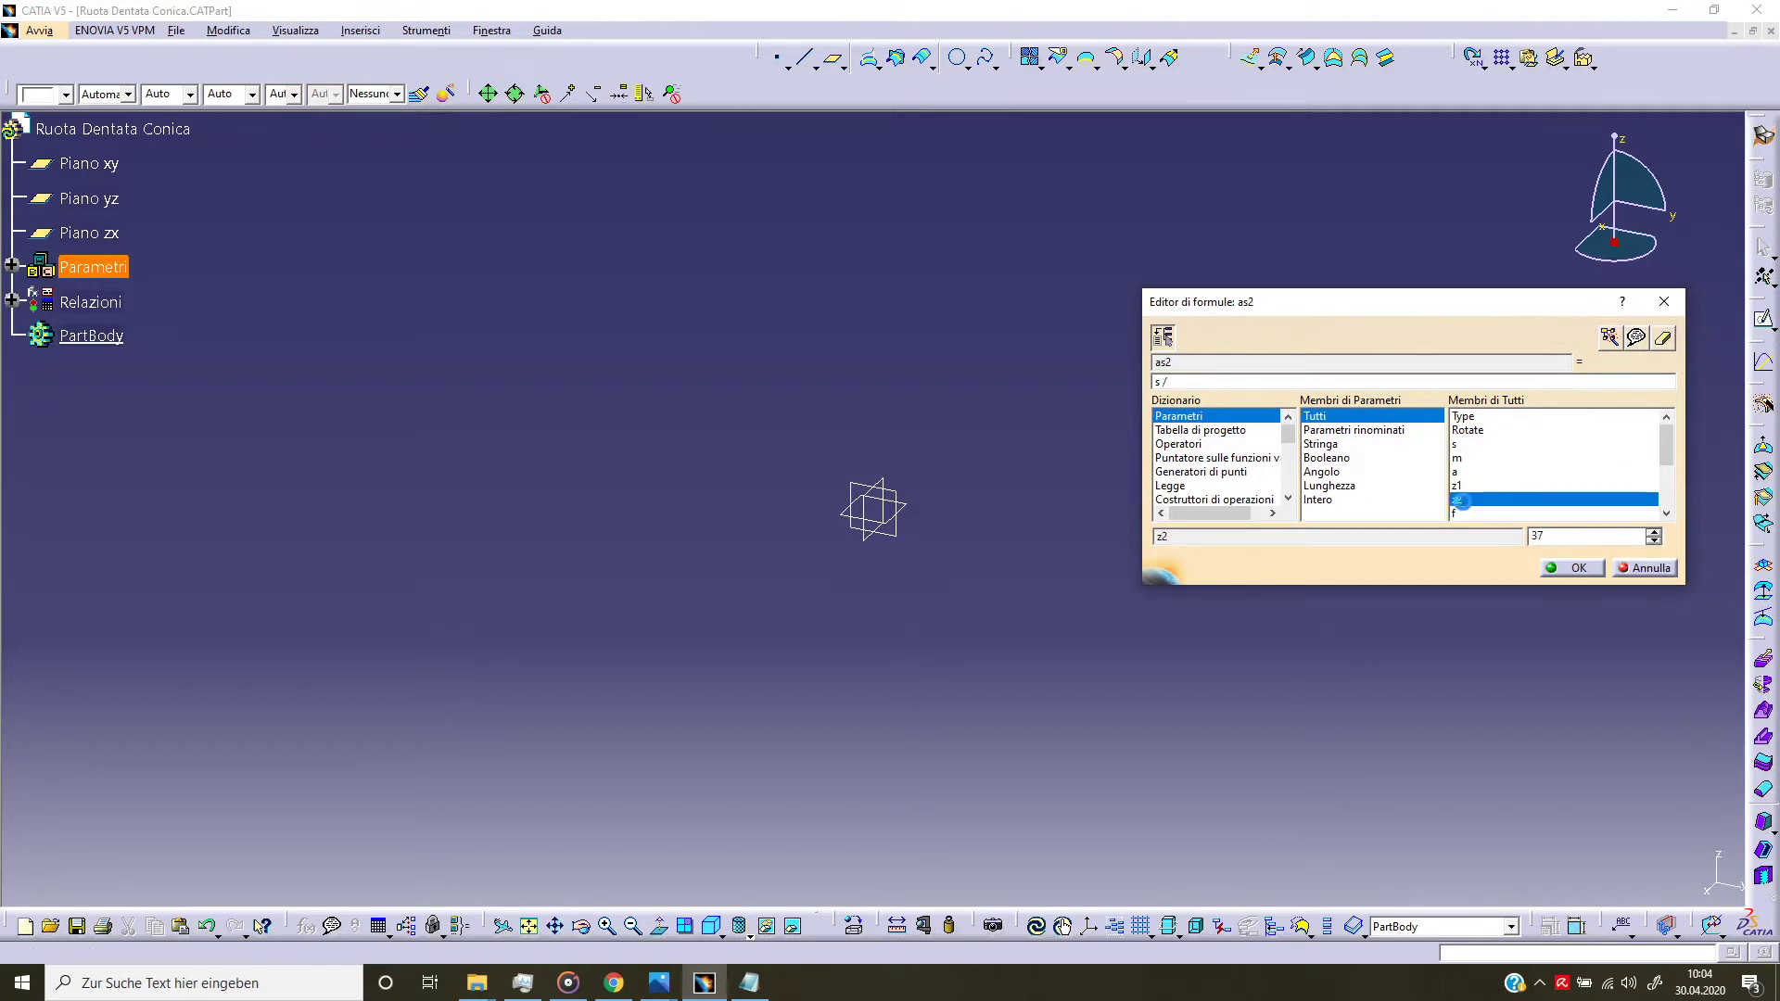
{"action": "left_click", "coordinate": [1547, 570]}
{"action": "left_click", "coordinate": [1130, 547]}
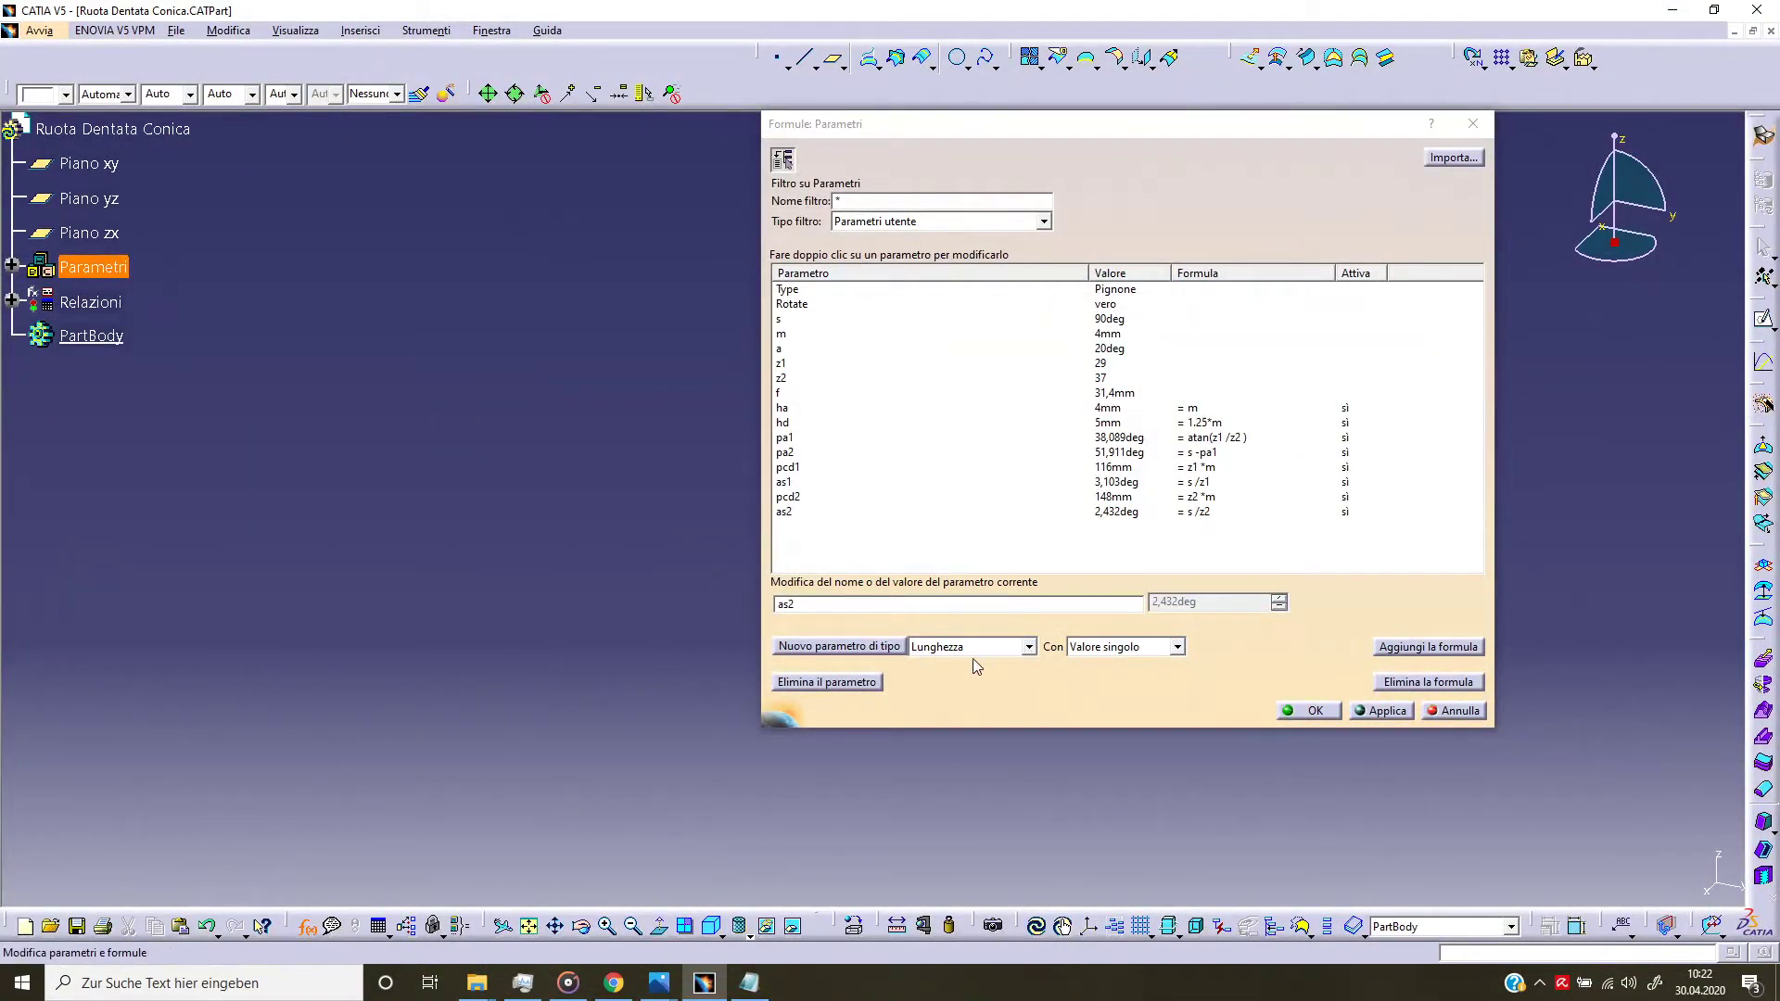
Step: Create length parameter R and begin its formula with (pcd2 /2)/sin
{"action": "left_click", "coordinate": [888, 647]}
{"action": "left_click_drag", "start_coordinate": [848, 612], "coordinate": [711, 604]}
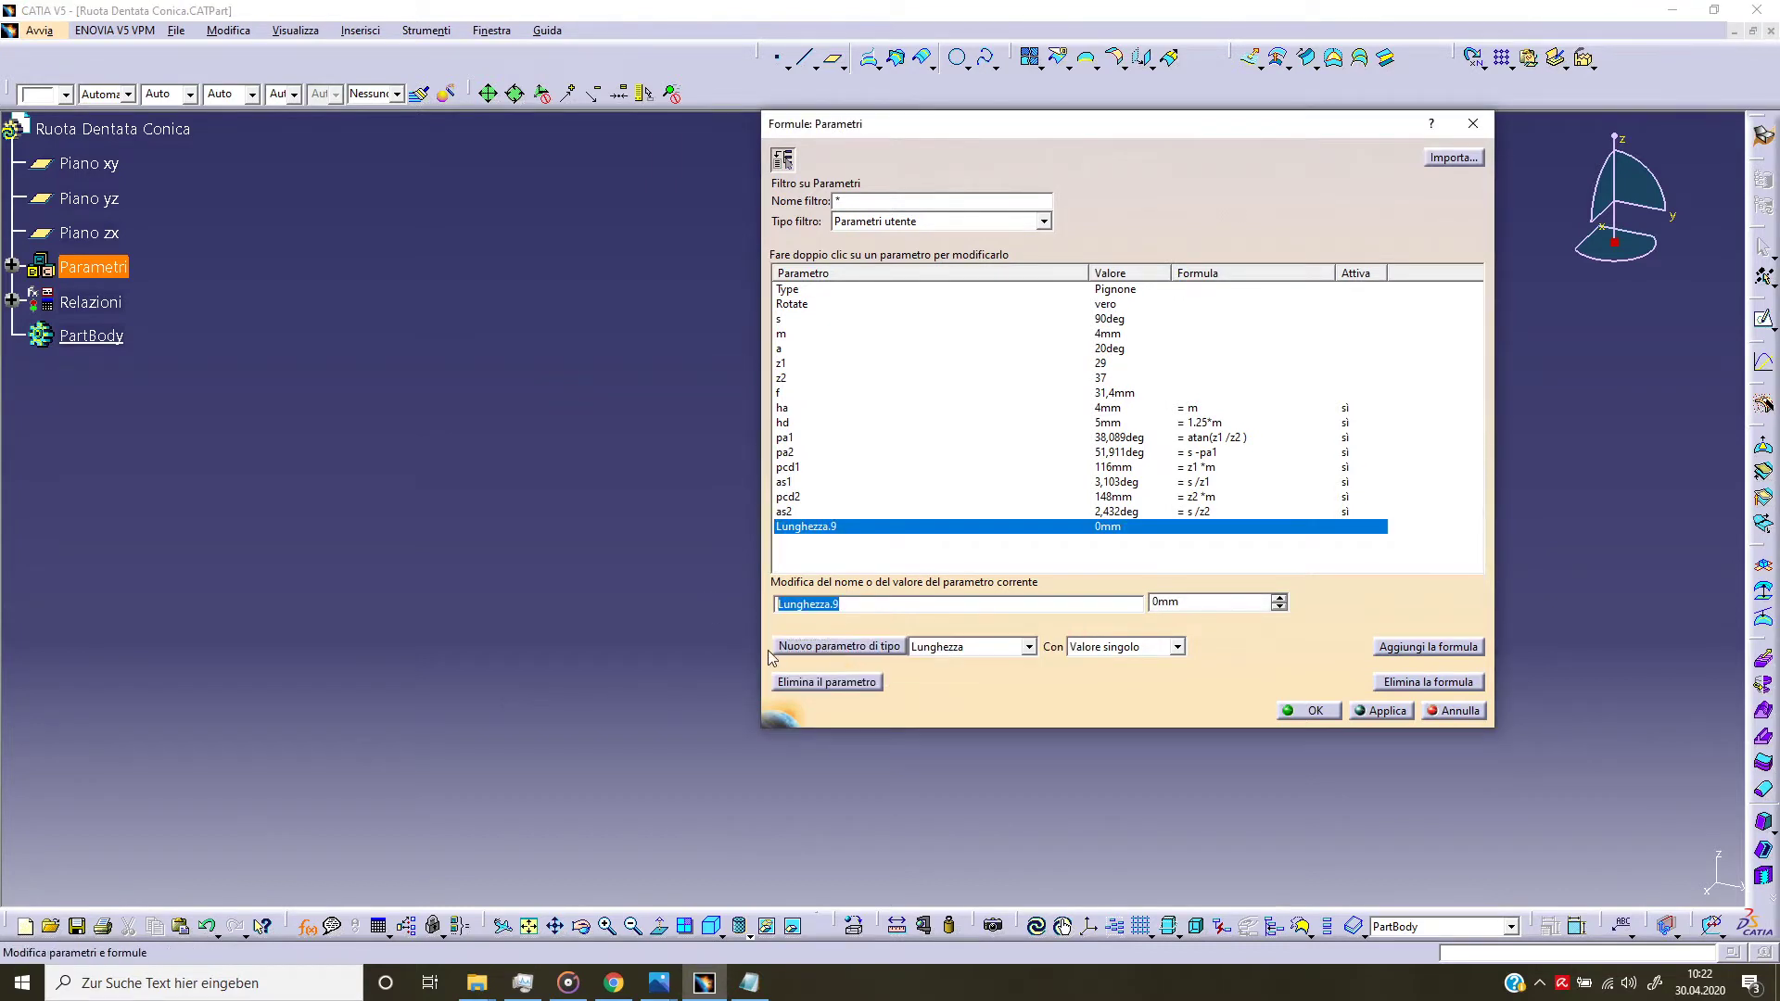
{"action": "type", "text": "R"}
{"action": "left_click", "coordinate": [1403, 647]}
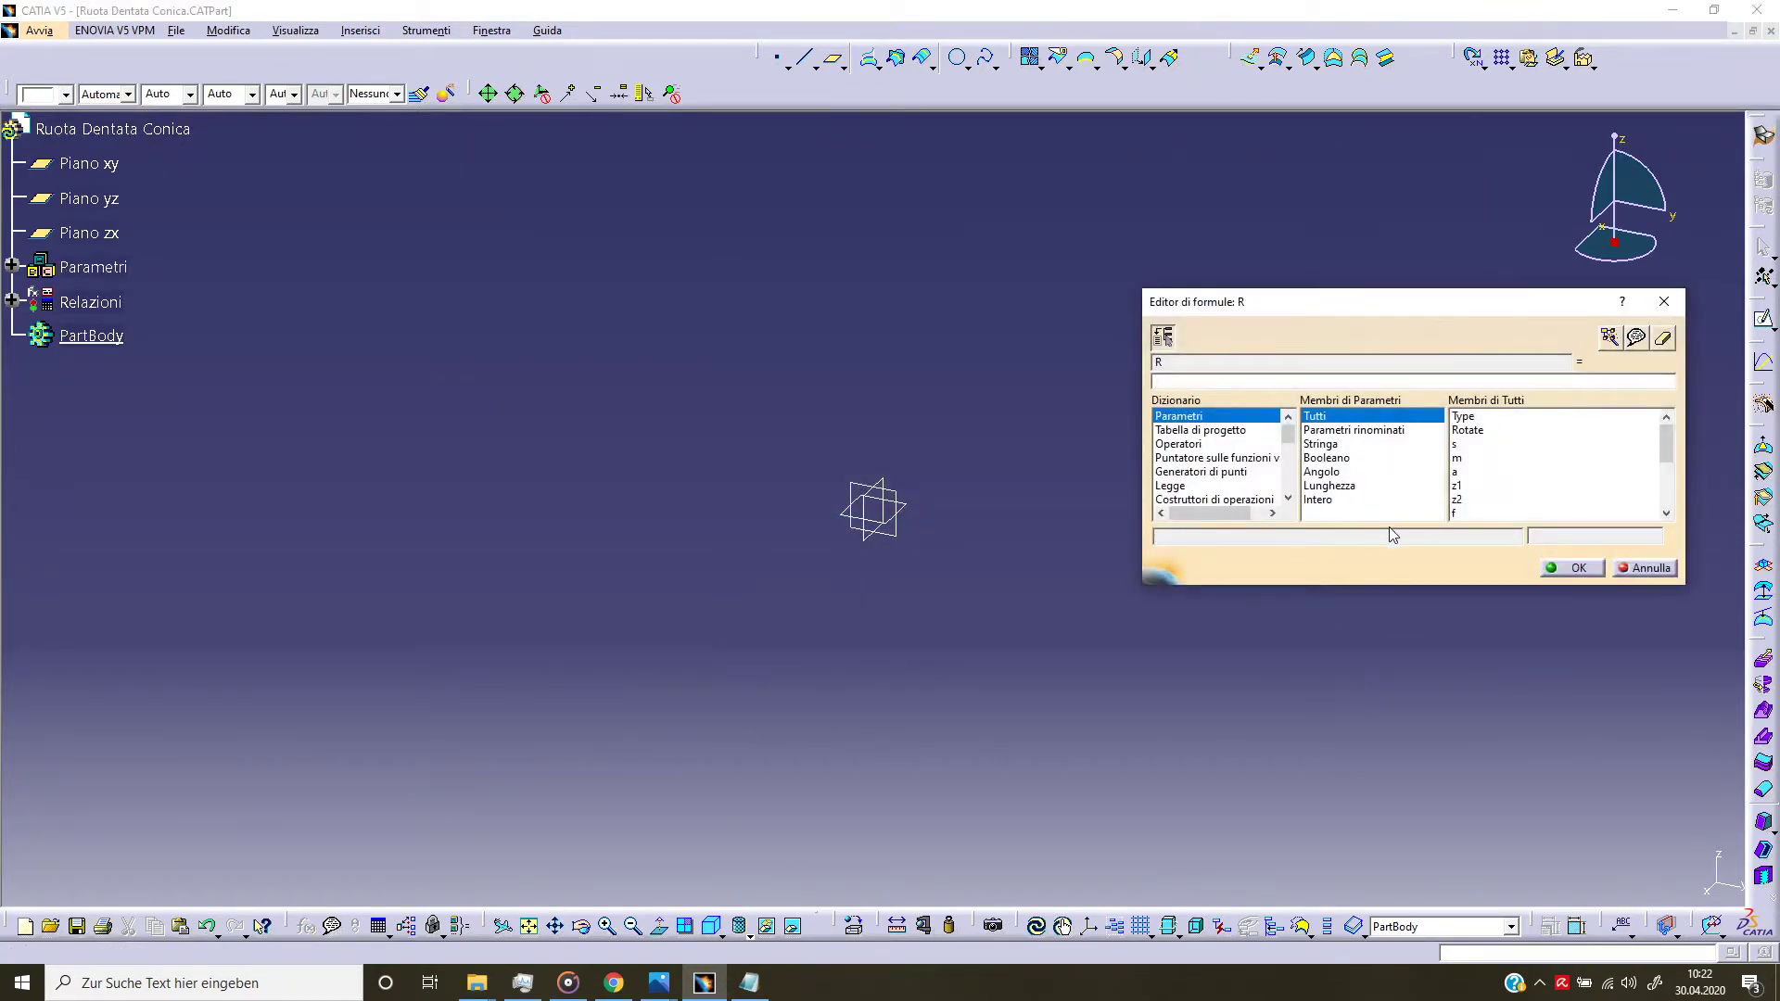
{"action": "type", "text": "("}
{"action": "scroll", "coordinate": [1660, 471], "scroll_direction": "down", "scroll_amount": 1}
{"action": "scroll", "coordinate": [1513, 504], "scroll_direction": "down", "scroll_amount": 1}
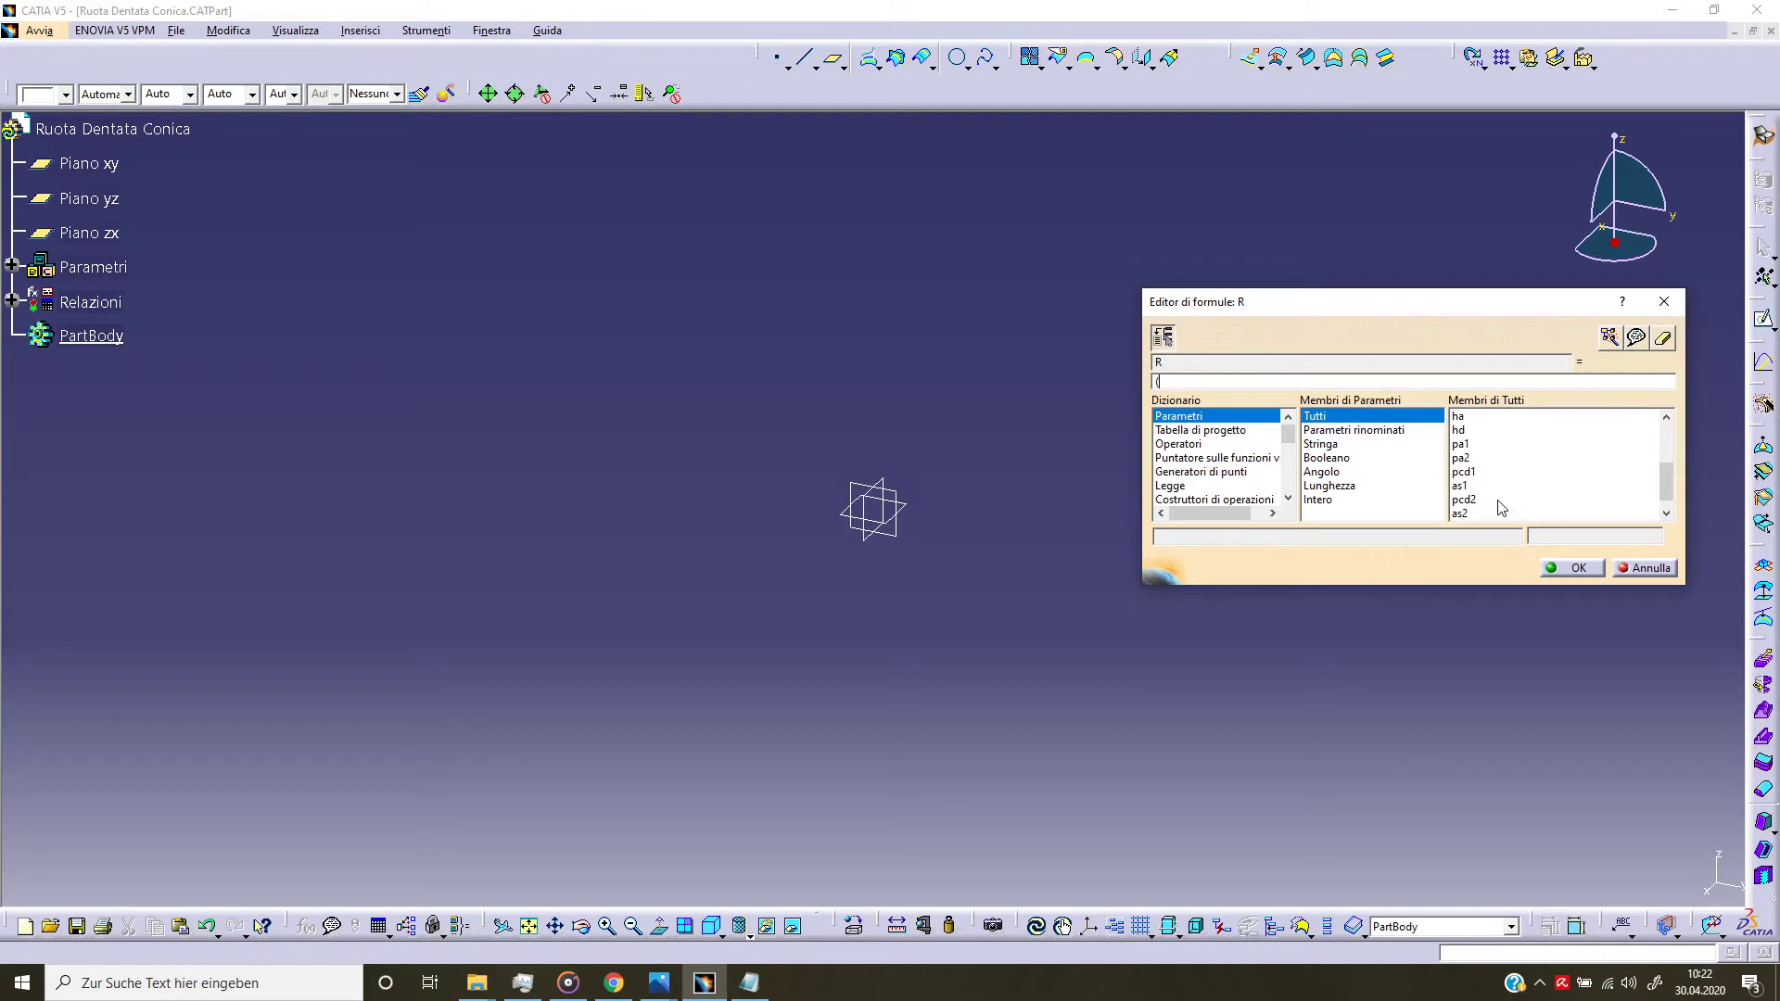
{"action": "double_click", "coordinate": [1485, 501]}
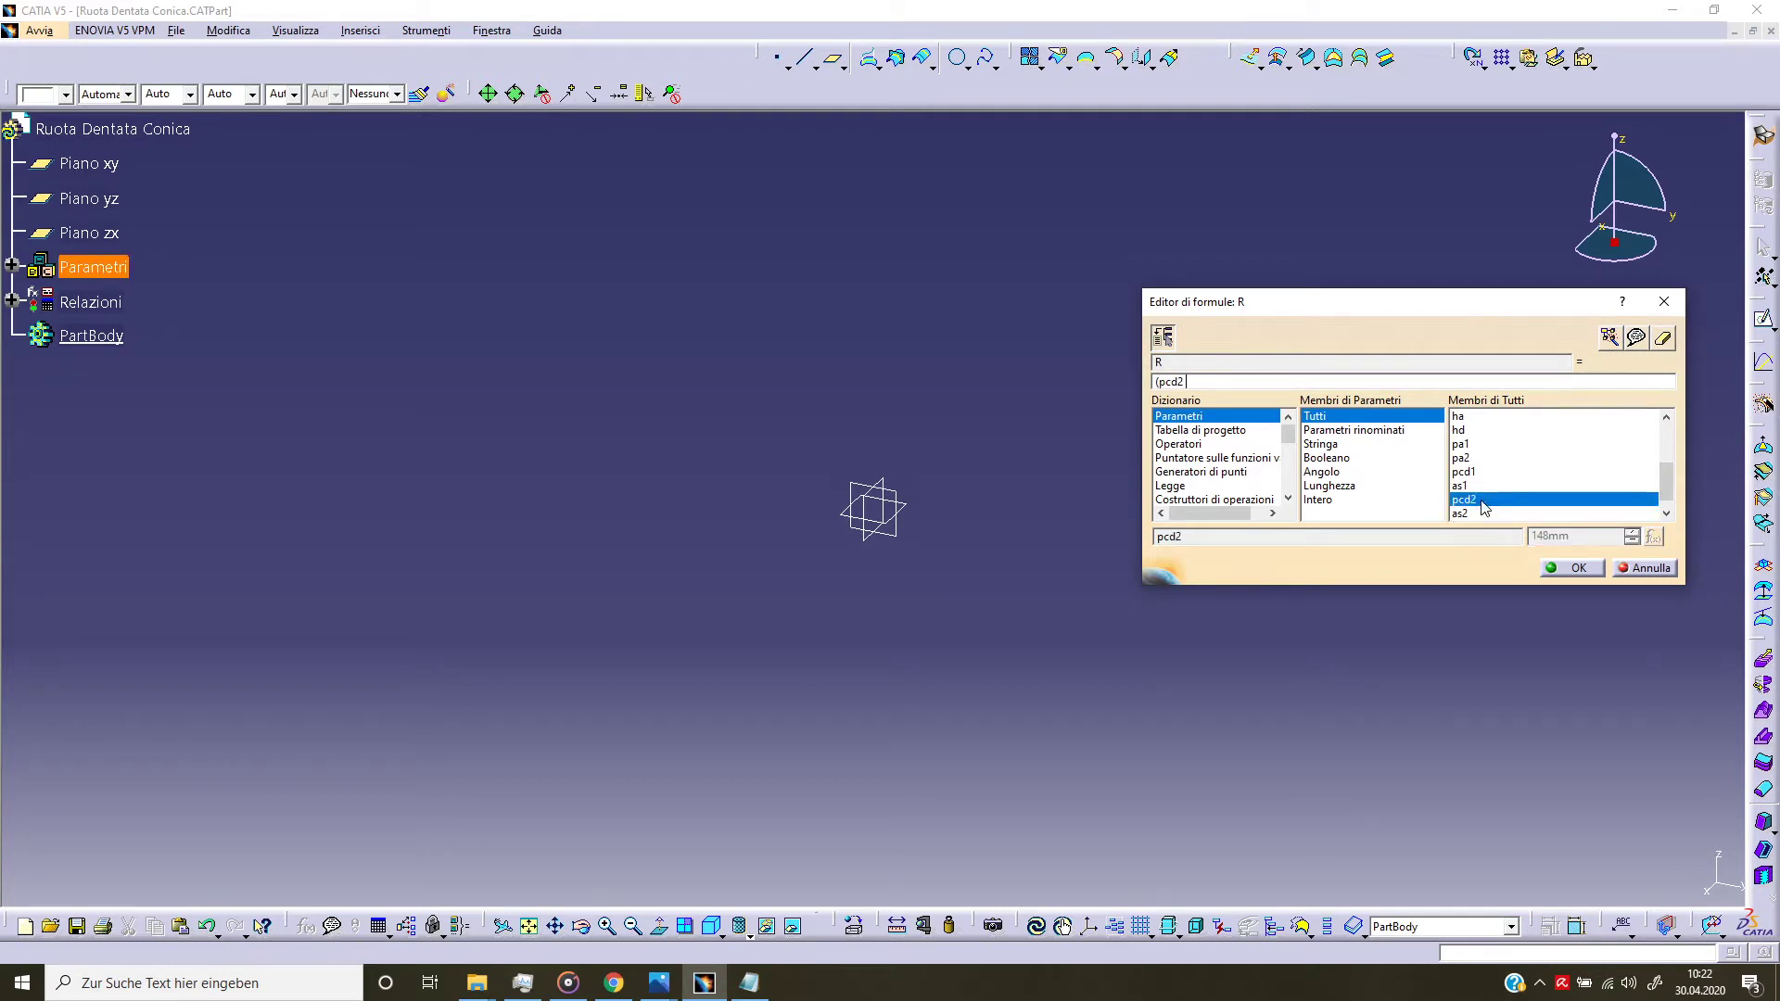
{"action": "type", "text": "/2)"}
{"action": "type", "text": "/"}
{"action": "type", "text": "si"}
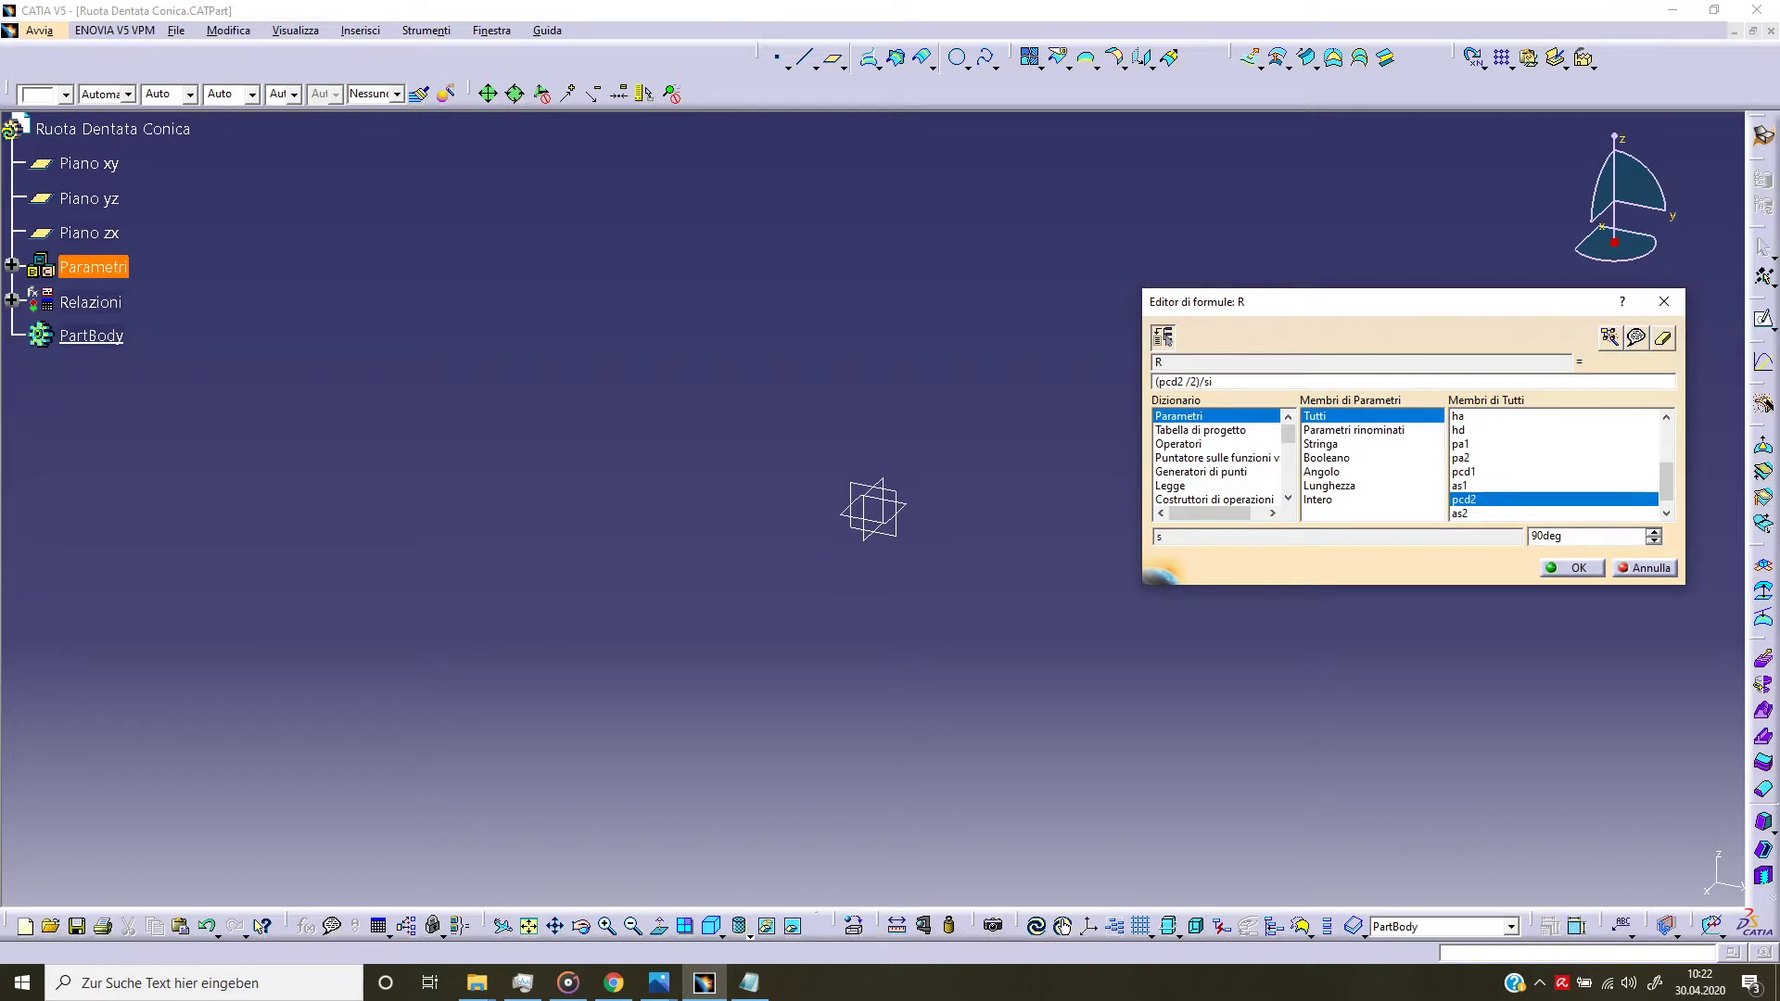
{"action": "type", "text": "n("}
Step: Complete R's sine argument as s -pa1, so R evaluates to 94,021mm
{"action": "scroll", "coordinate": [1479, 472], "scroll_direction": "up", "scroll_amount": 5}
{"action": "double_click", "coordinate": [1475, 445]}
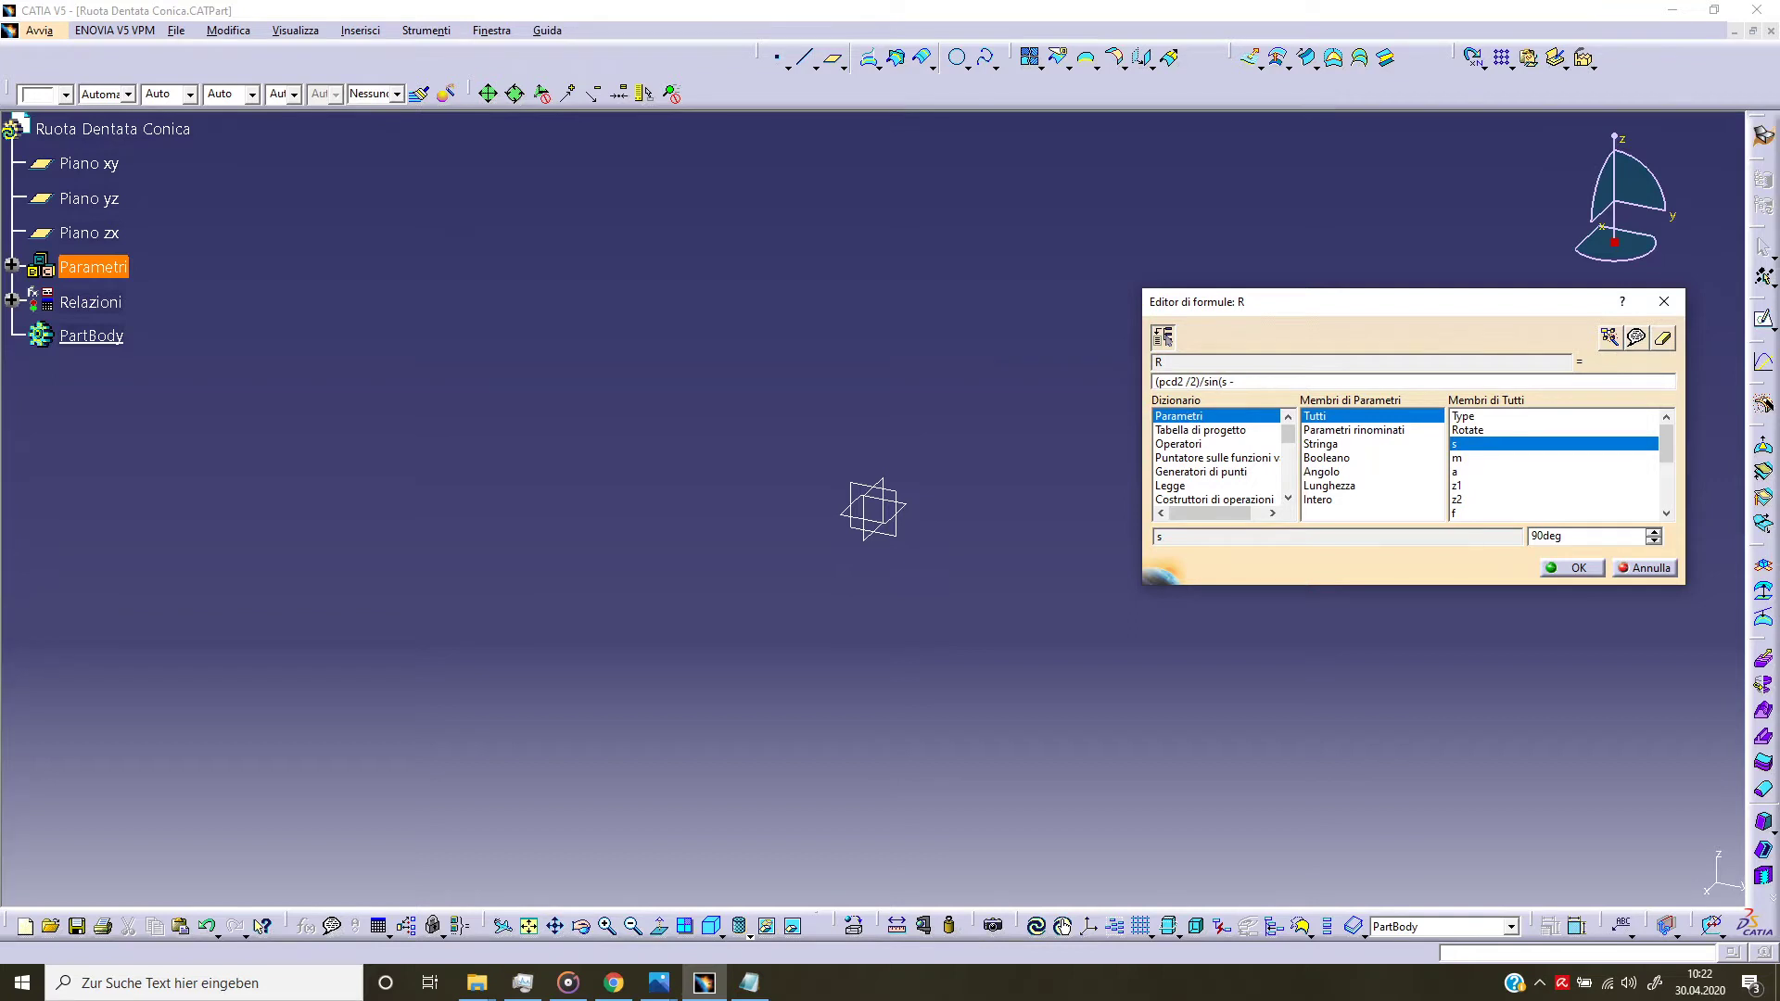
{"action": "scroll", "coordinate": [1521, 466], "scroll_direction": "down", "scroll_amount": 2}
{"action": "scroll", "coordinate": [1521, 466], "scroll_direction": "down", "scroll_amount": 2}
{"action": "scroll", "coordinate": [1521, 469], "scroll_direction": "down", "scroll_amount": 2}
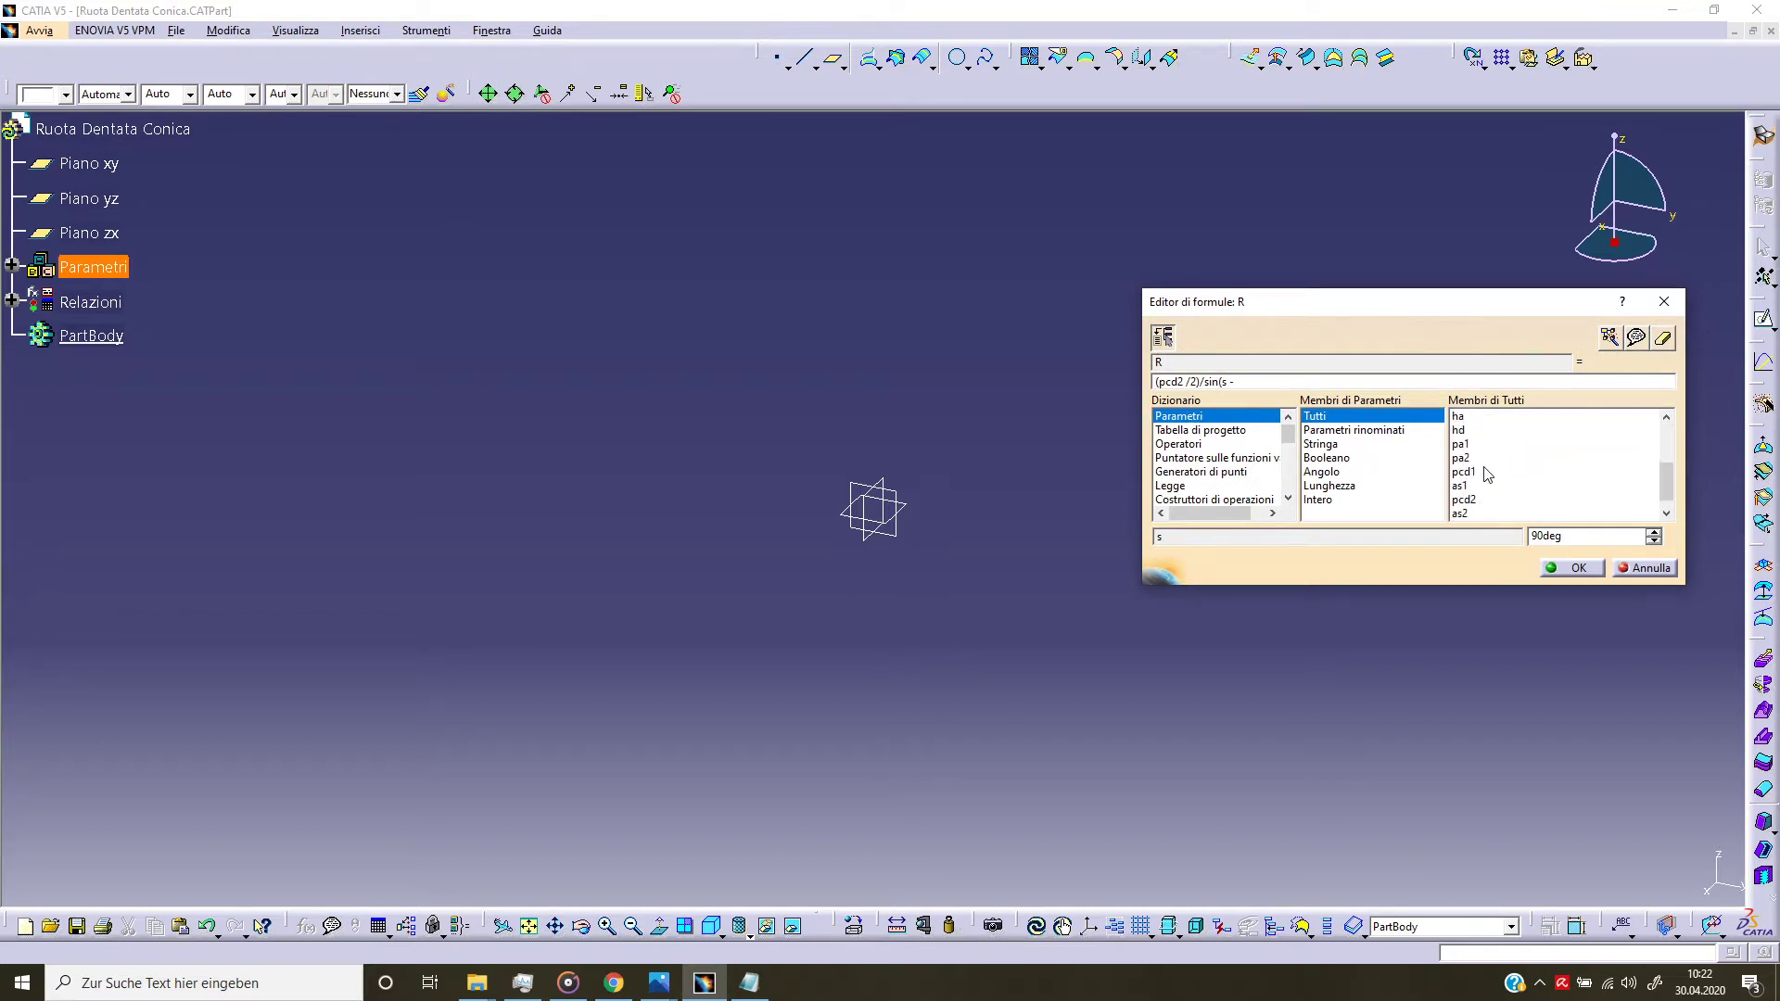
{"action": "double_click", "coordinate": [1468, 445]}
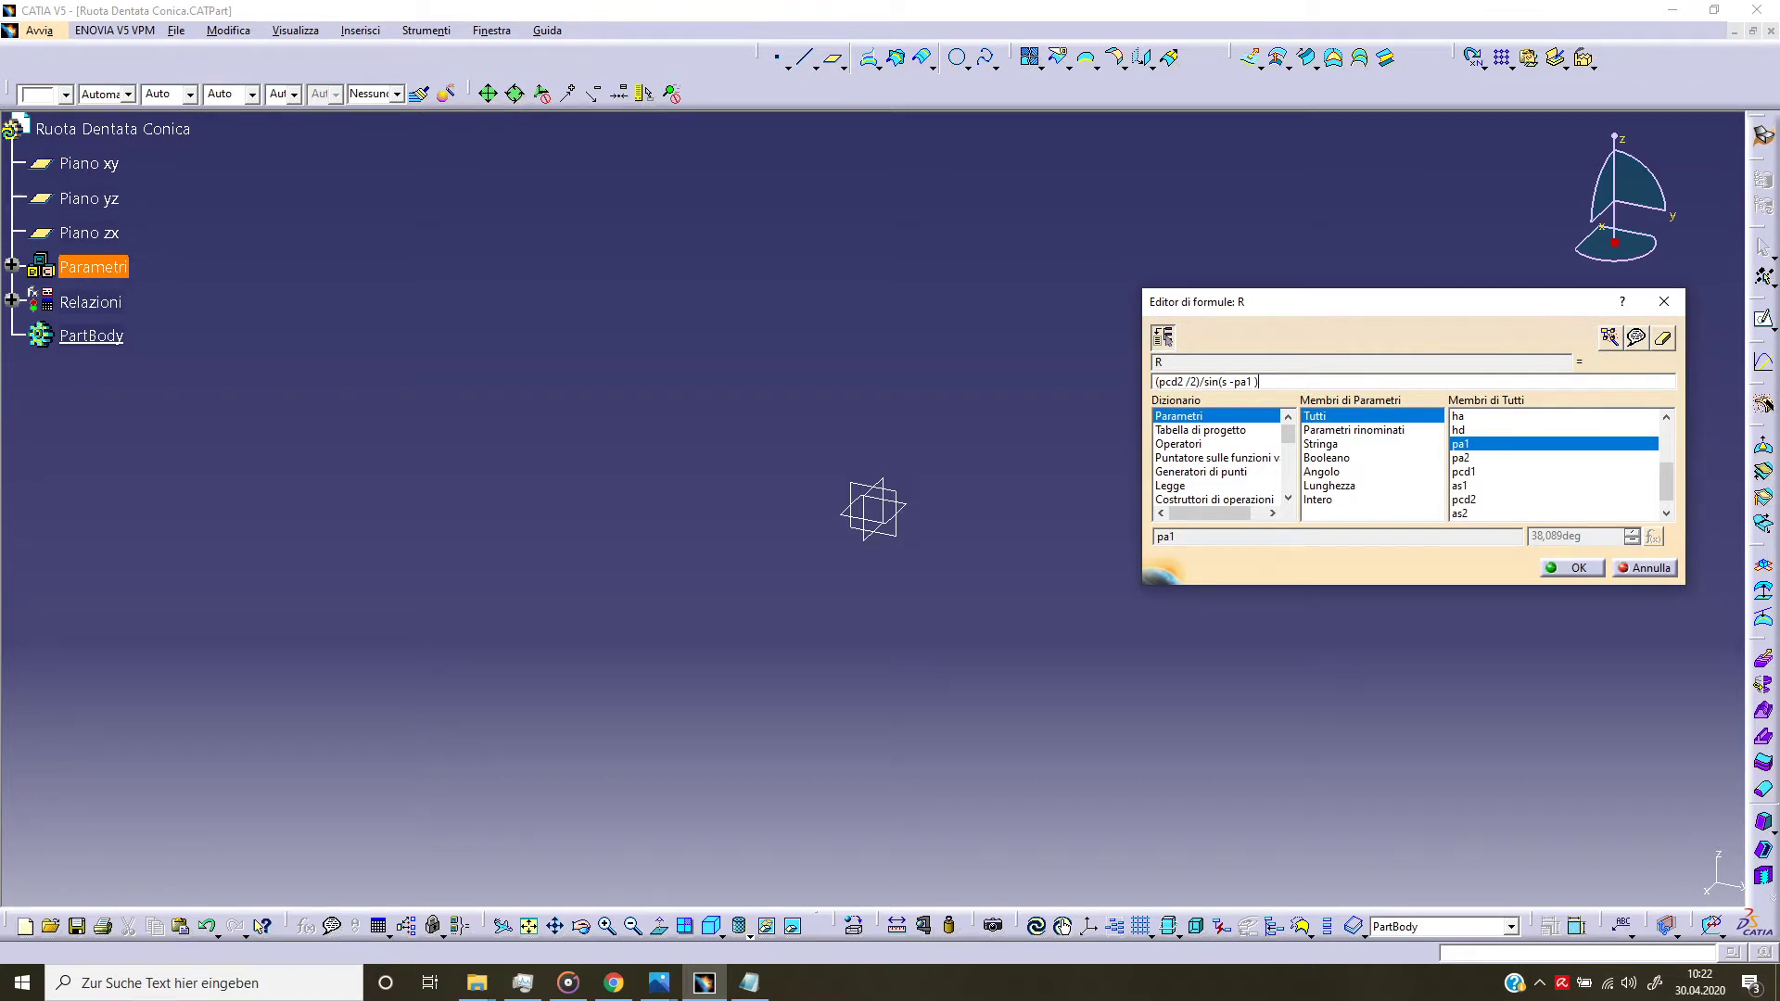
{"action": "left_click", "coordinate": [1572, 567]}
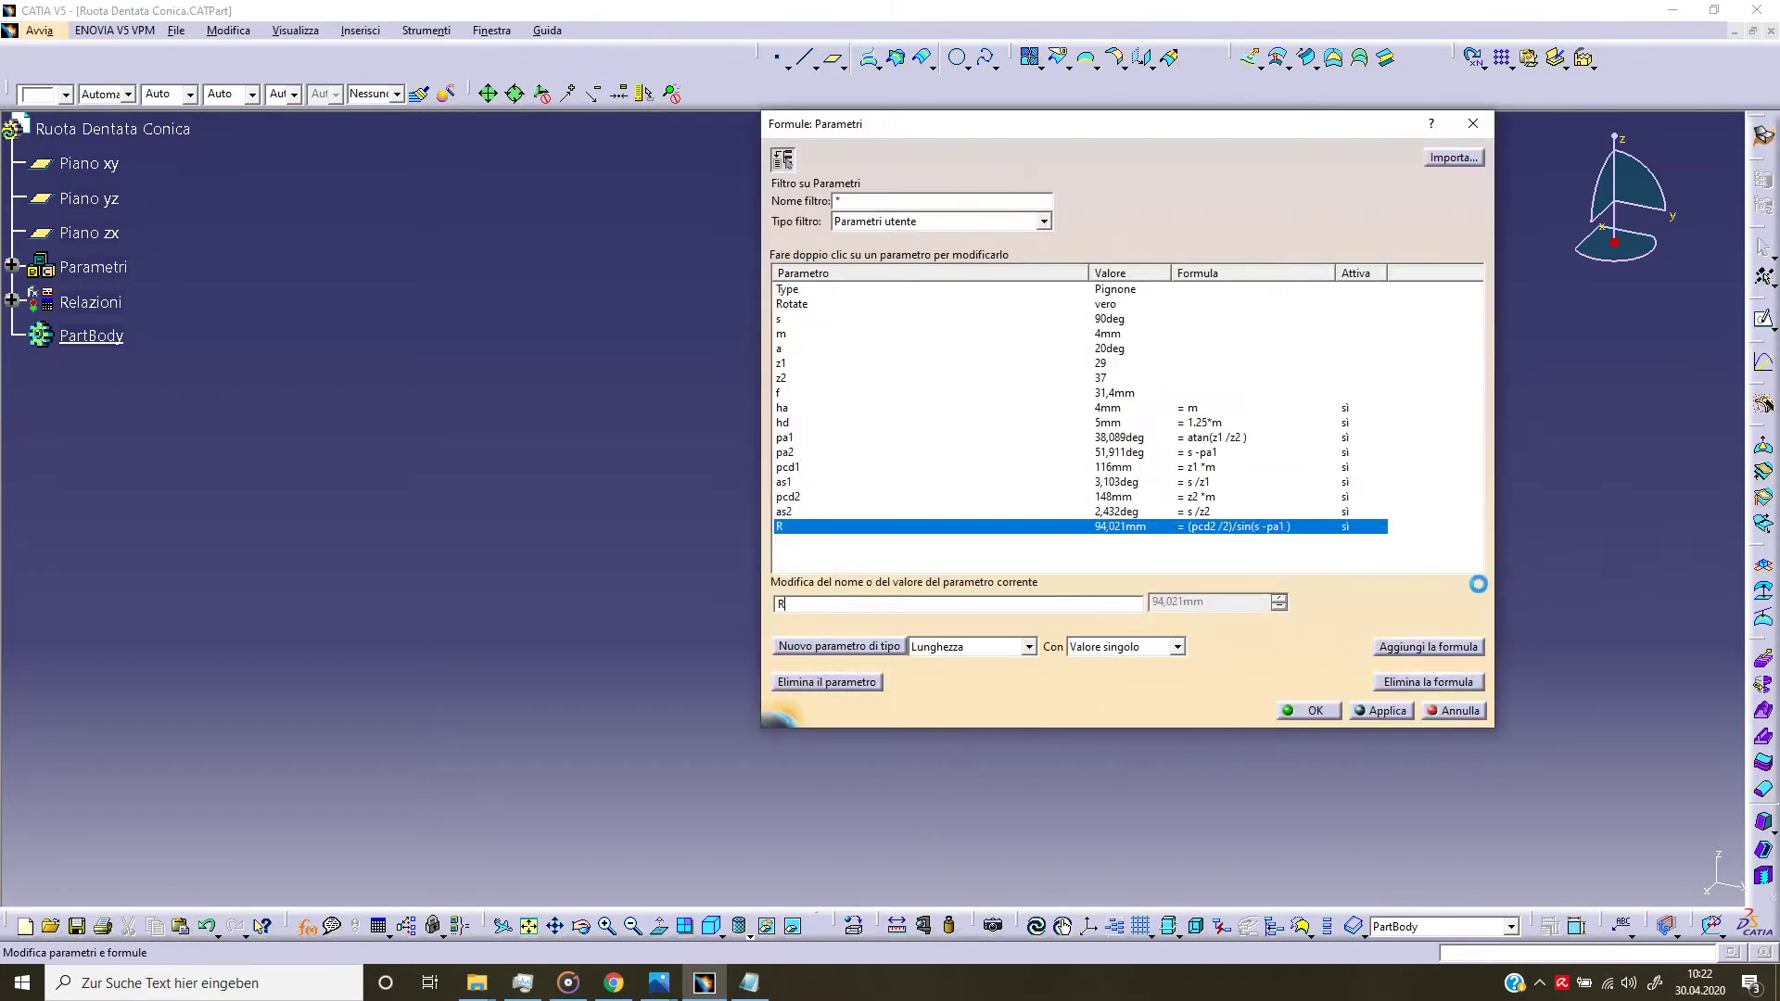
{"action": "left_click", "coordinate": [1027, 558]}
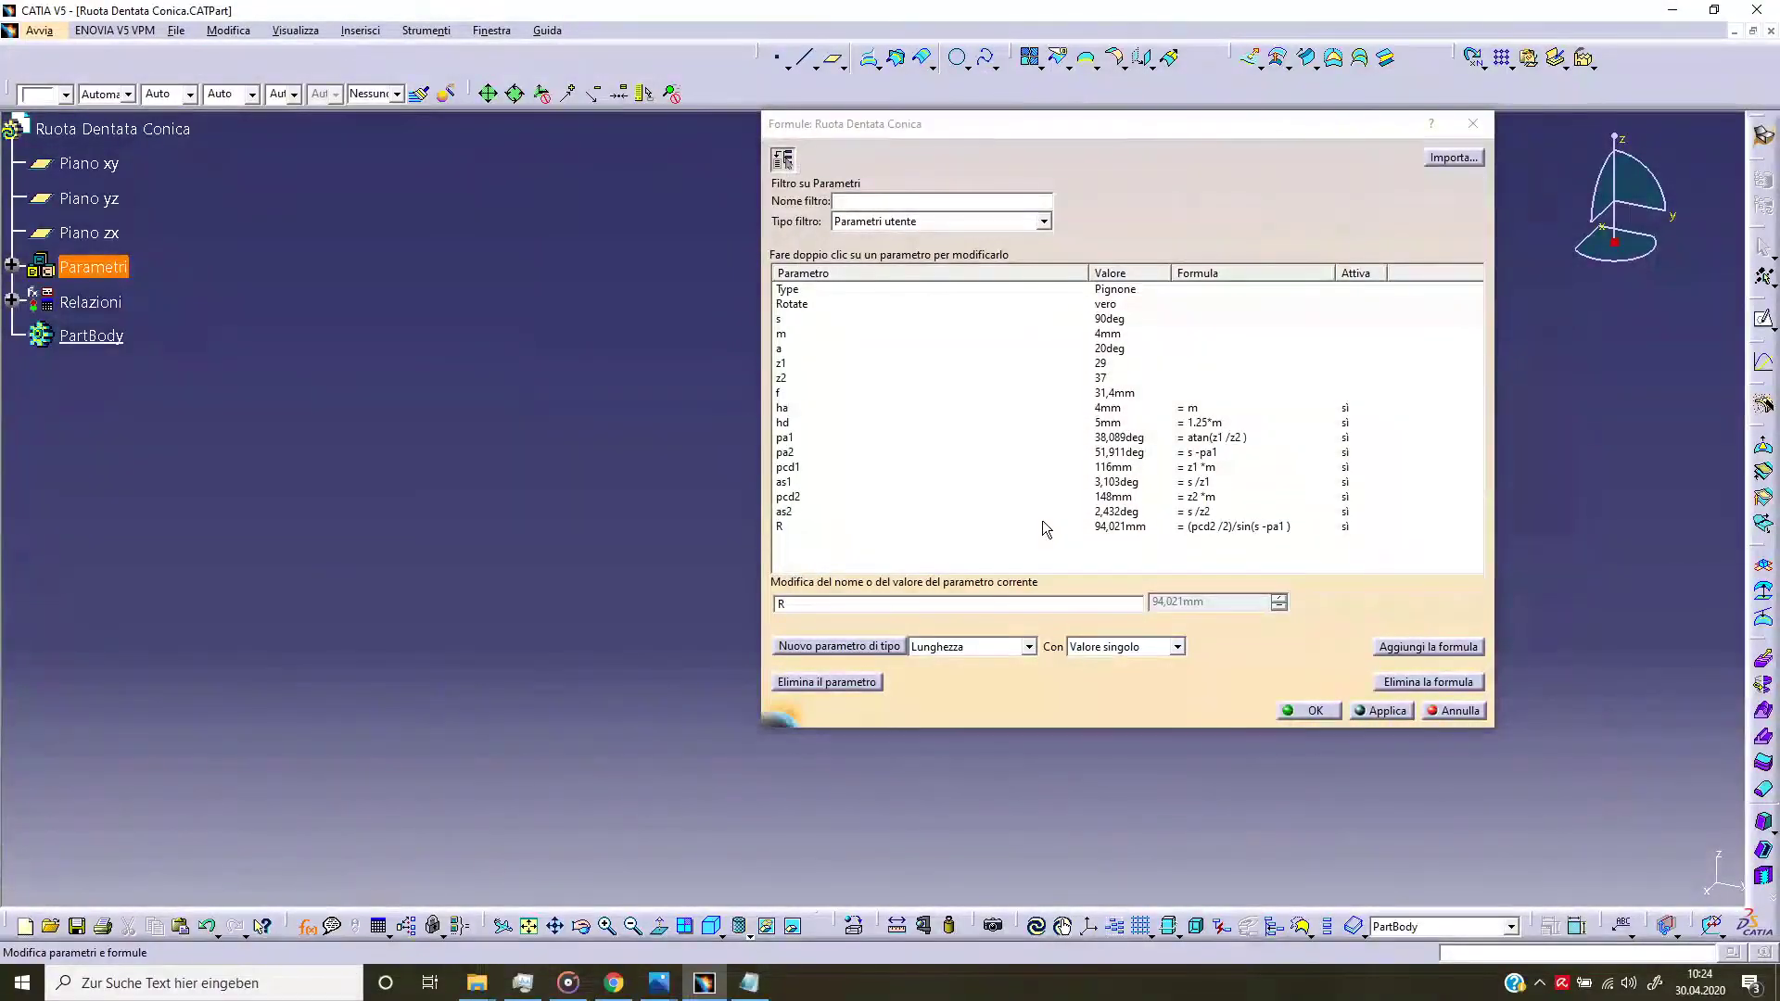
Step: Create a new angle (Angolo) parameter named aa
{"action": "left_click", "coordinate": [1029, 647]}
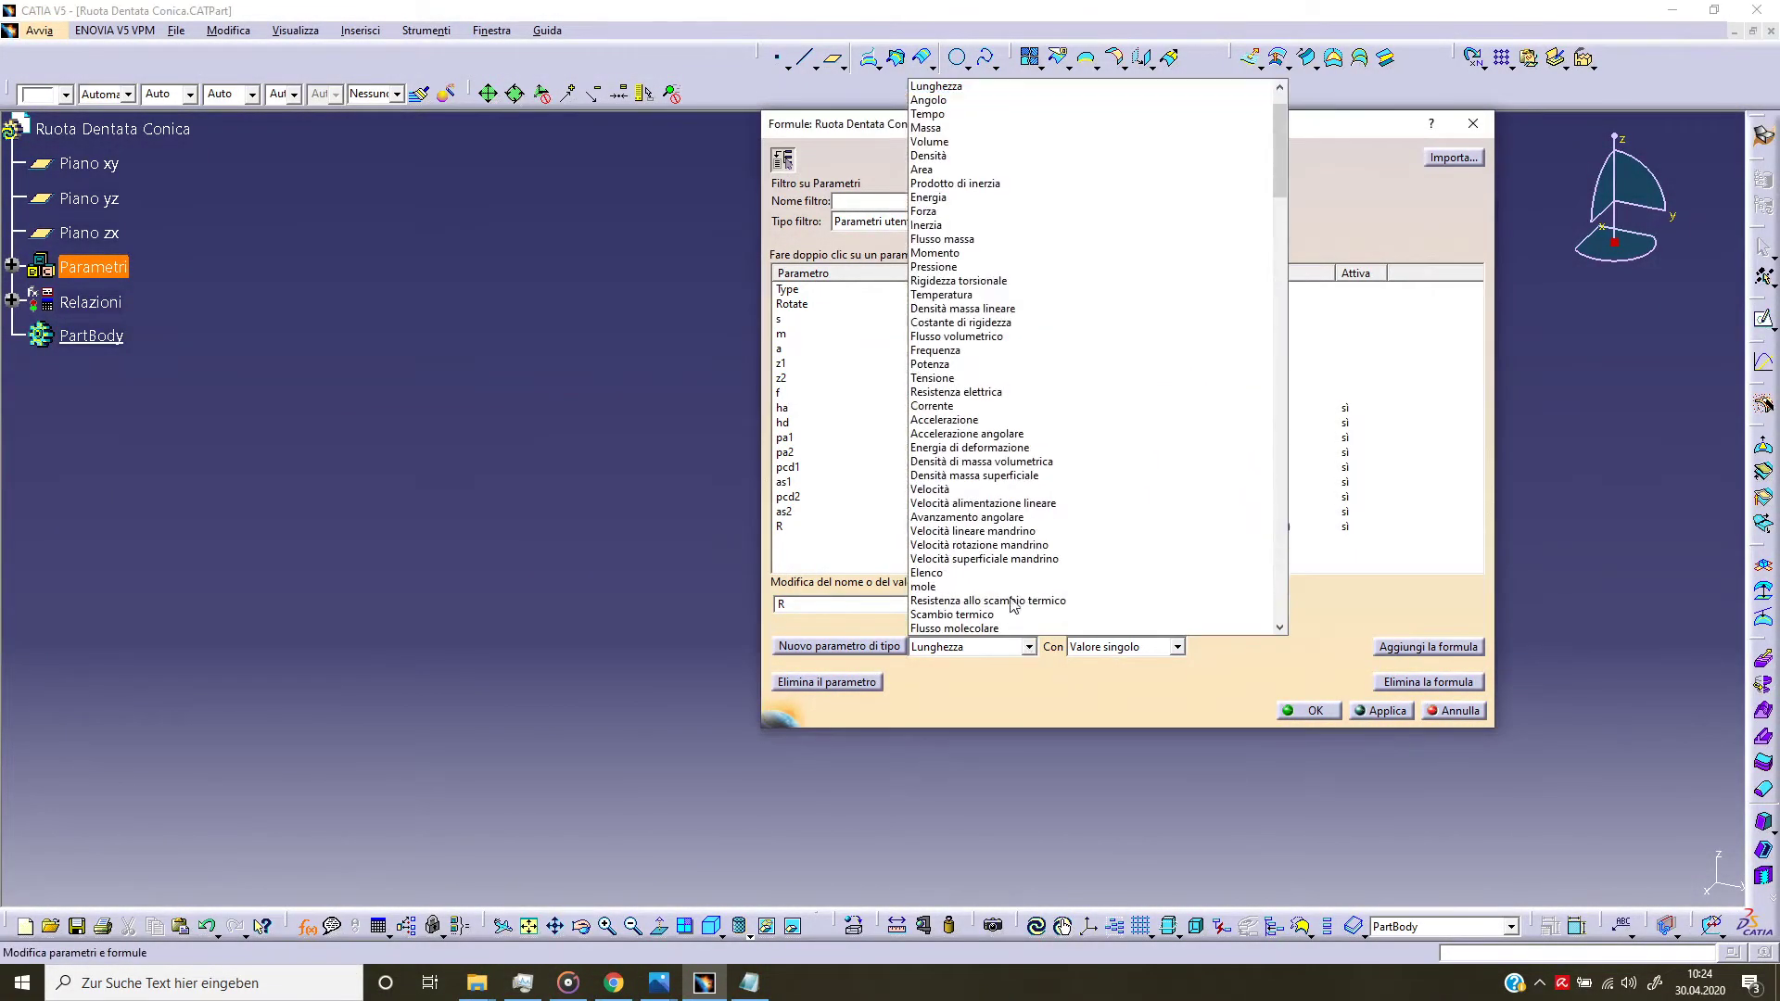
{"action": "left_click", "coordinate": [932, 100]}
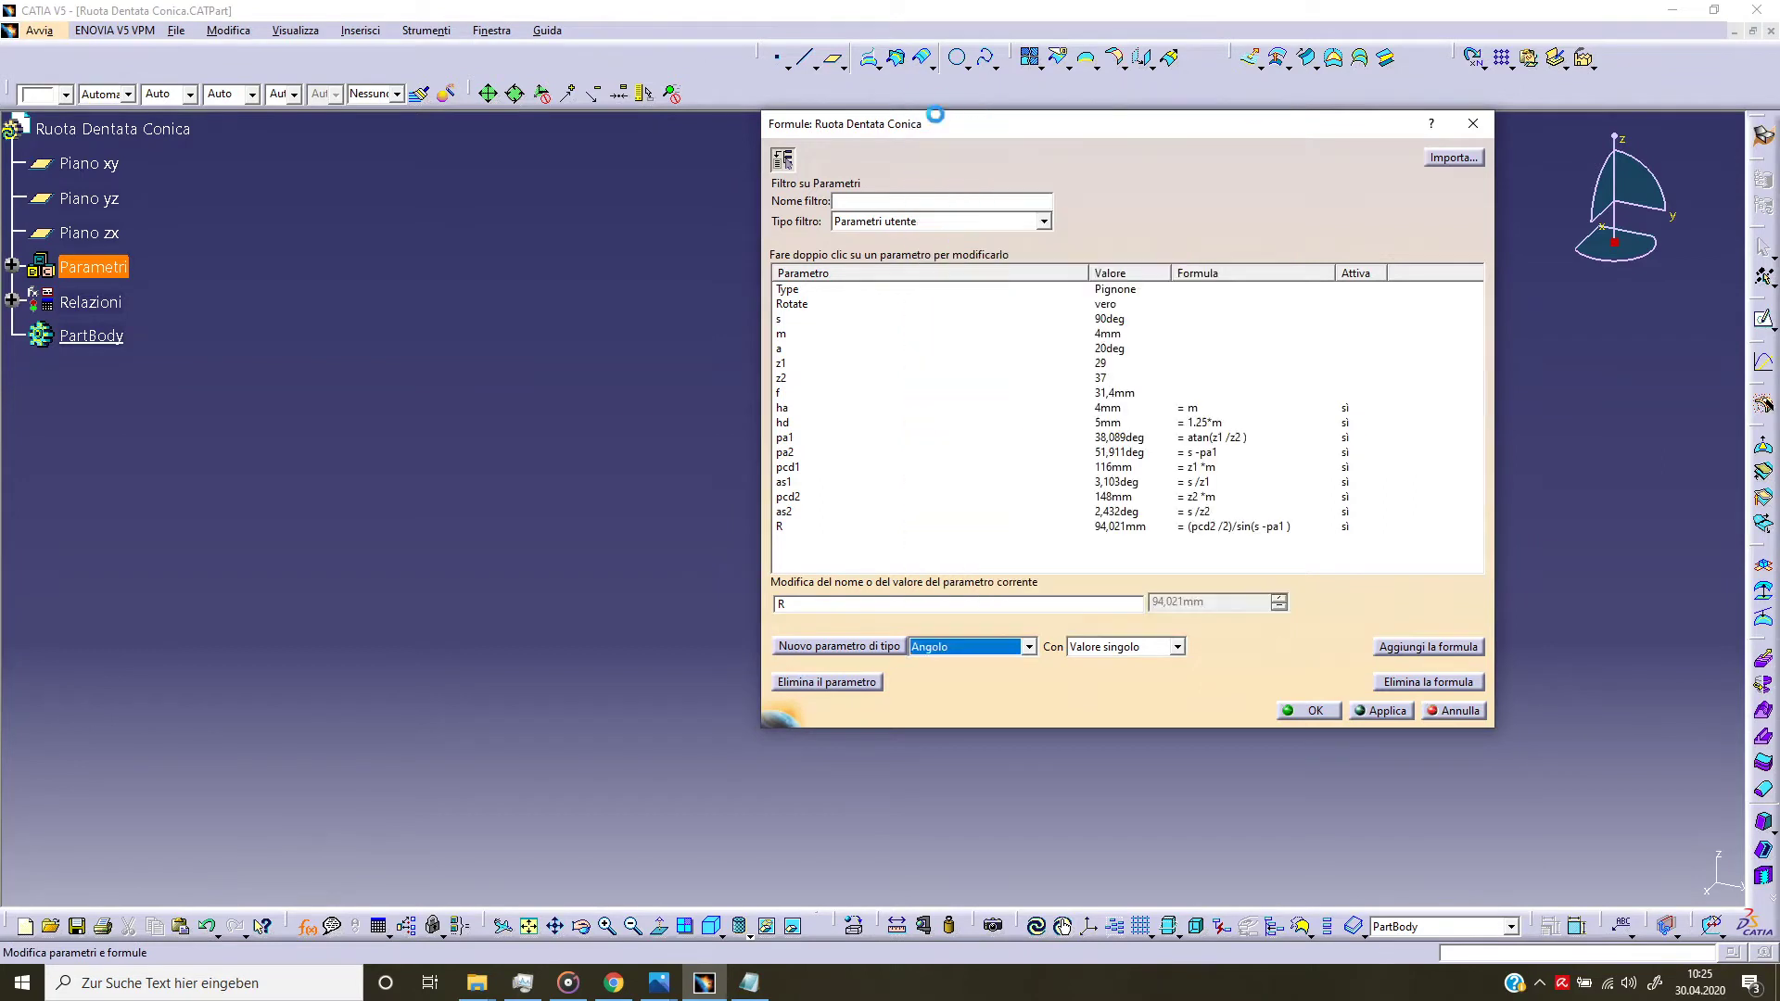
{"action": "left_click", "coordinate": [837, 646]}
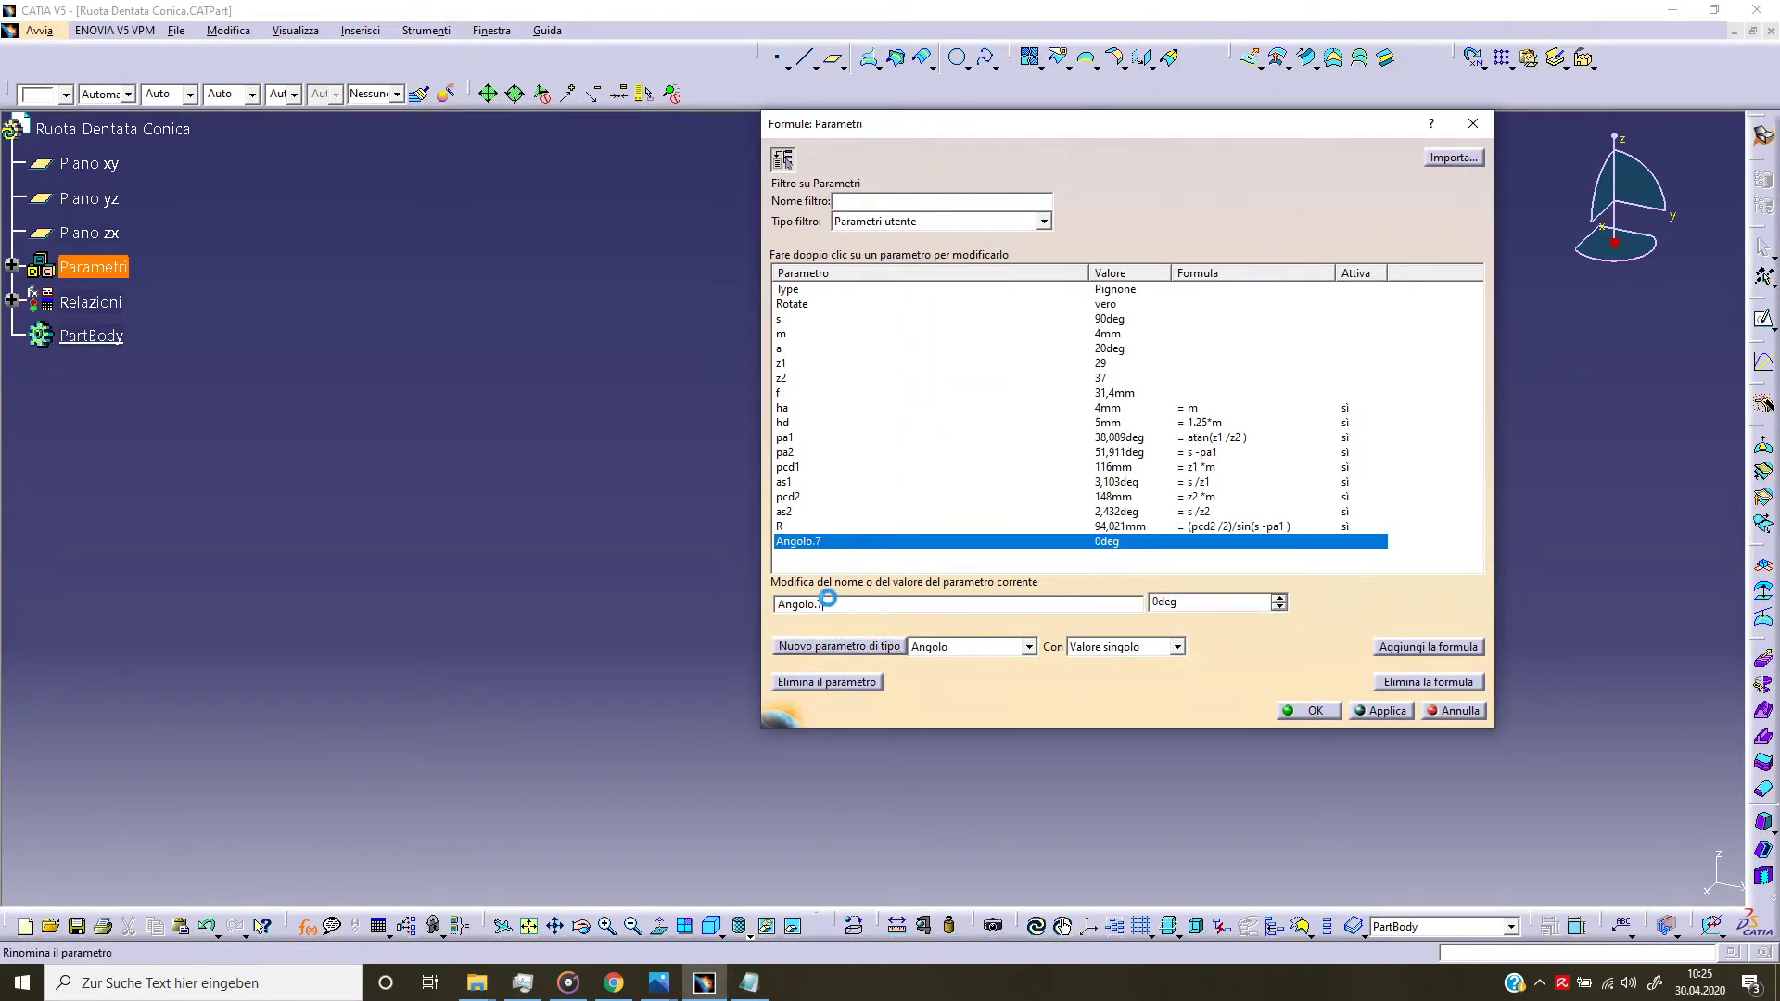
{"action": "type", "text": "aa"}
Step: Give aa the formula atan(ha /R), evaluating to 2,436deg
{"action": "left_click", "coordinate": [1438, 642]}
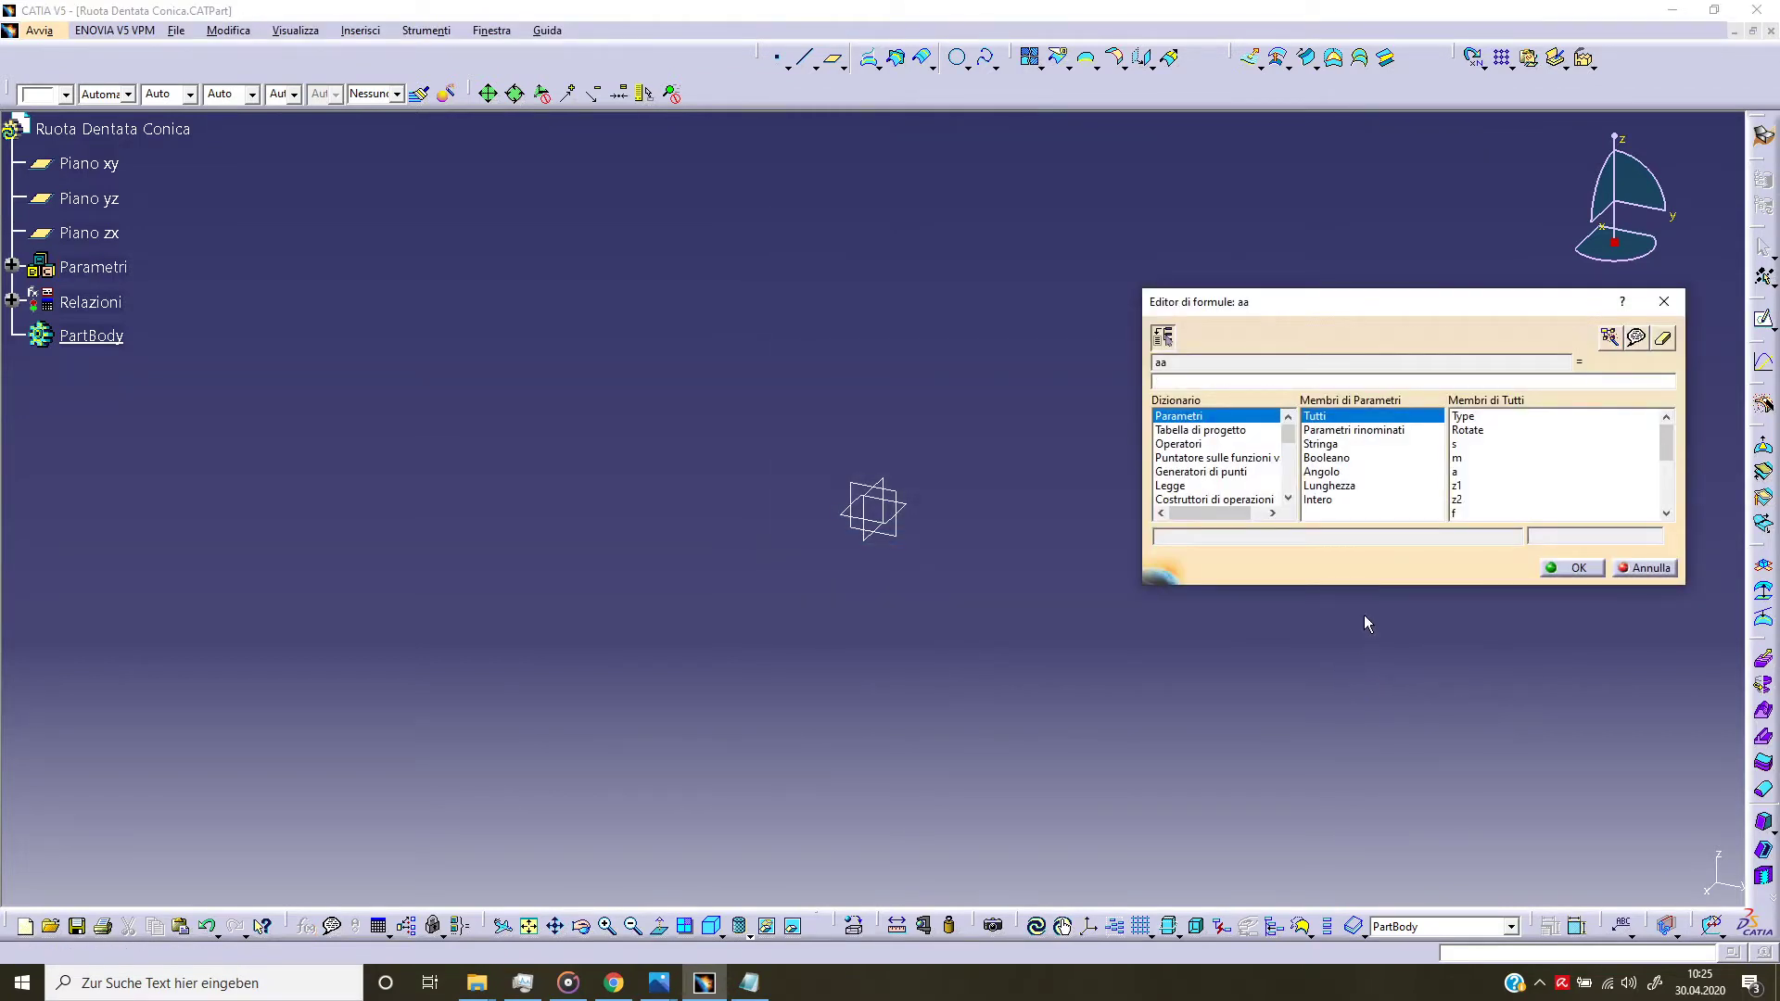
{"action": "type", "text": "atan("}
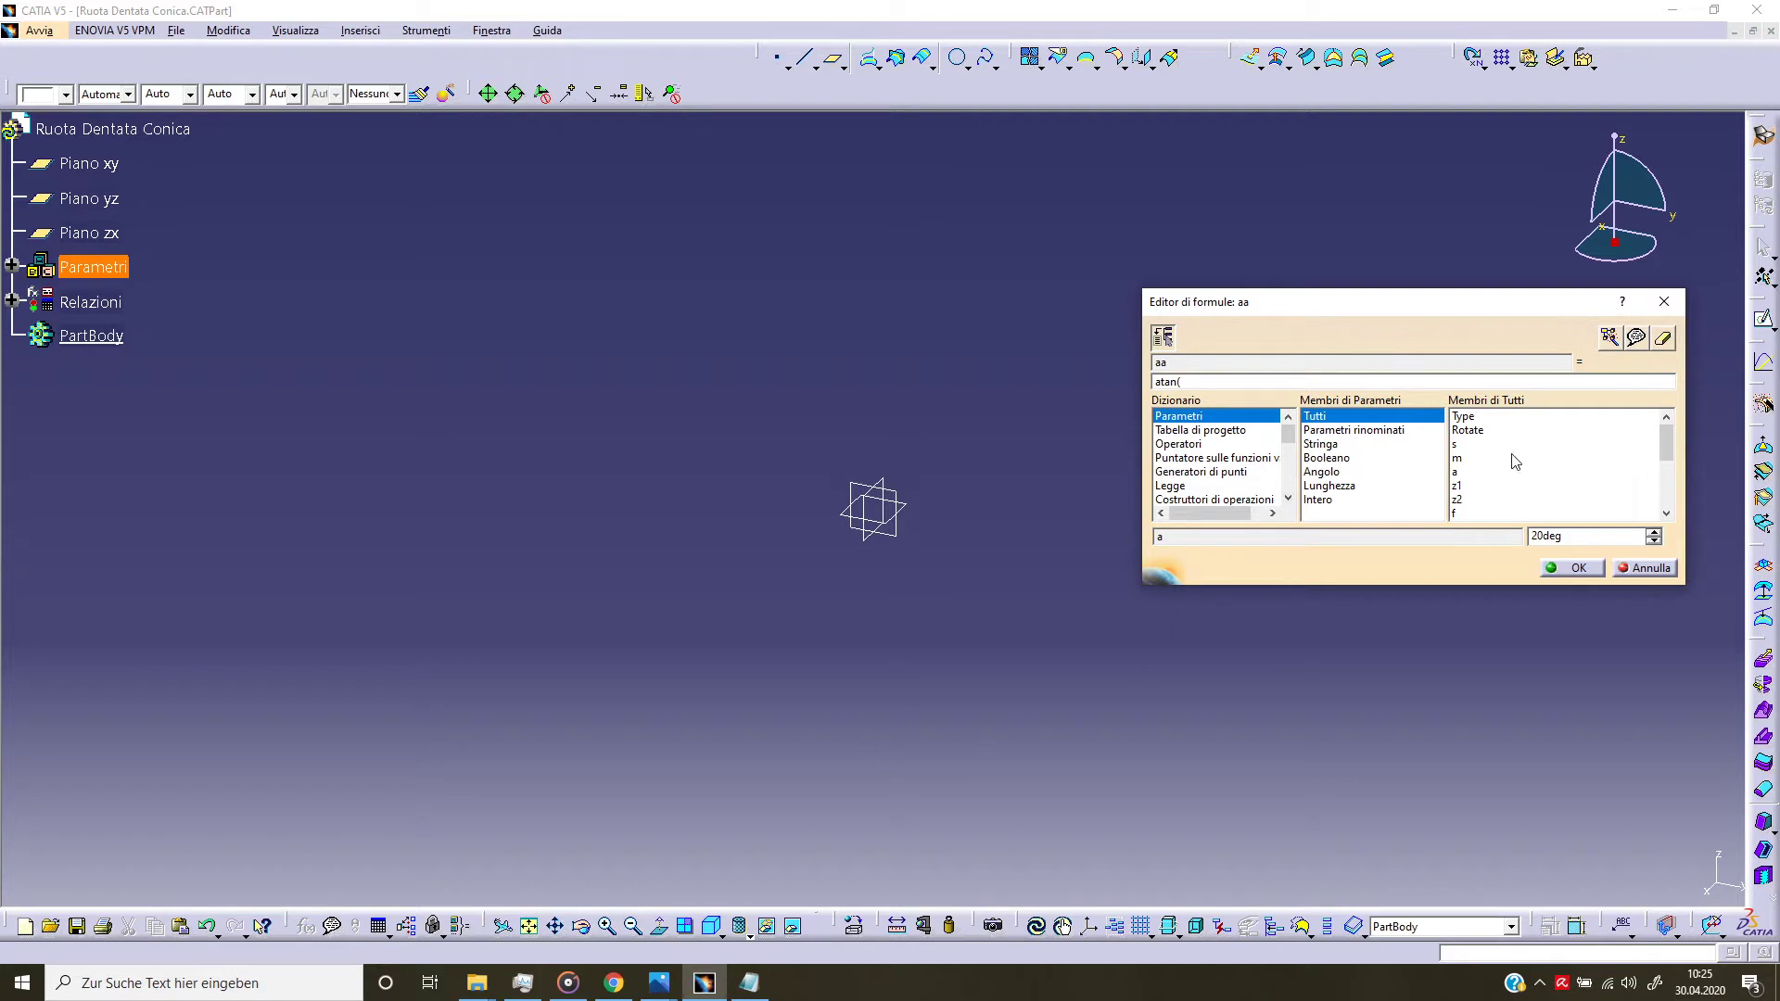
{"action": "scroll", "coordinate": [1516, 501], "scroll_direction": "down", "scroll_amount": 1}
{"action": "double_click", "coordinate": [1464, 473]}
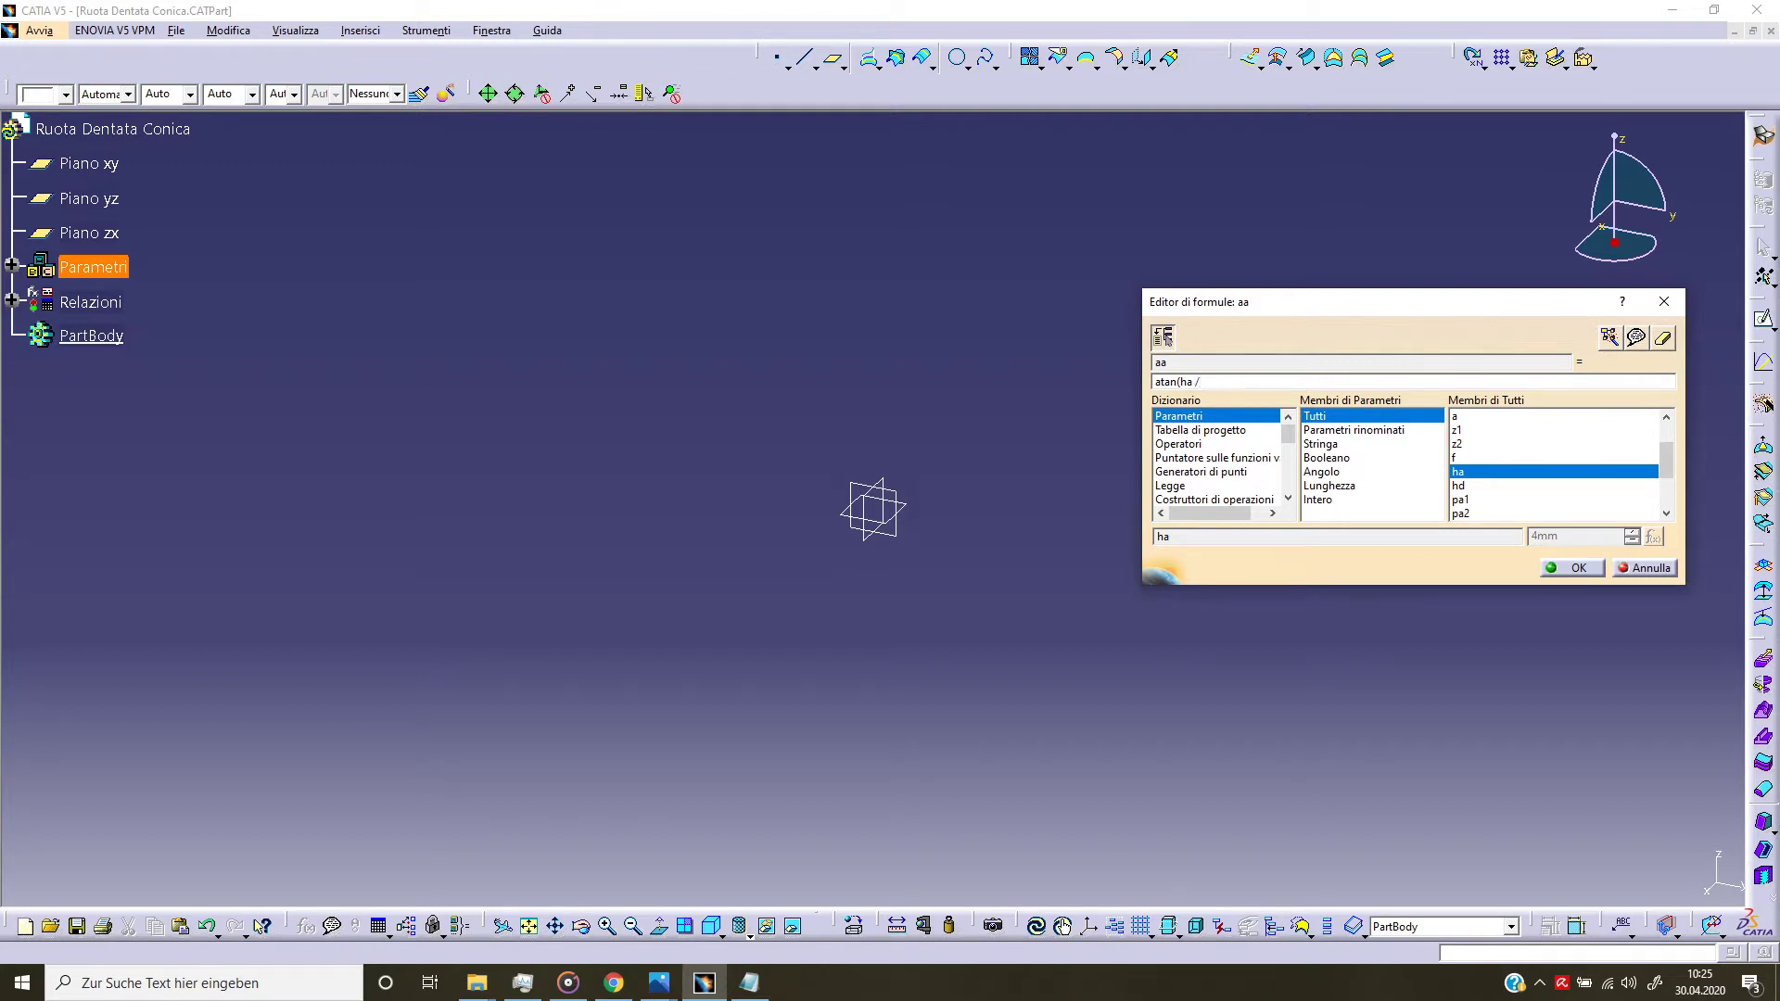
{"action": "scroll", "coordinate": [1540, 488], "scroll_direction": "down", "scroll_amount": 1}
{"action": "scroll", "coordinate": [1511, 487], "scroll_direction": "down", "scroll_amount": 1}
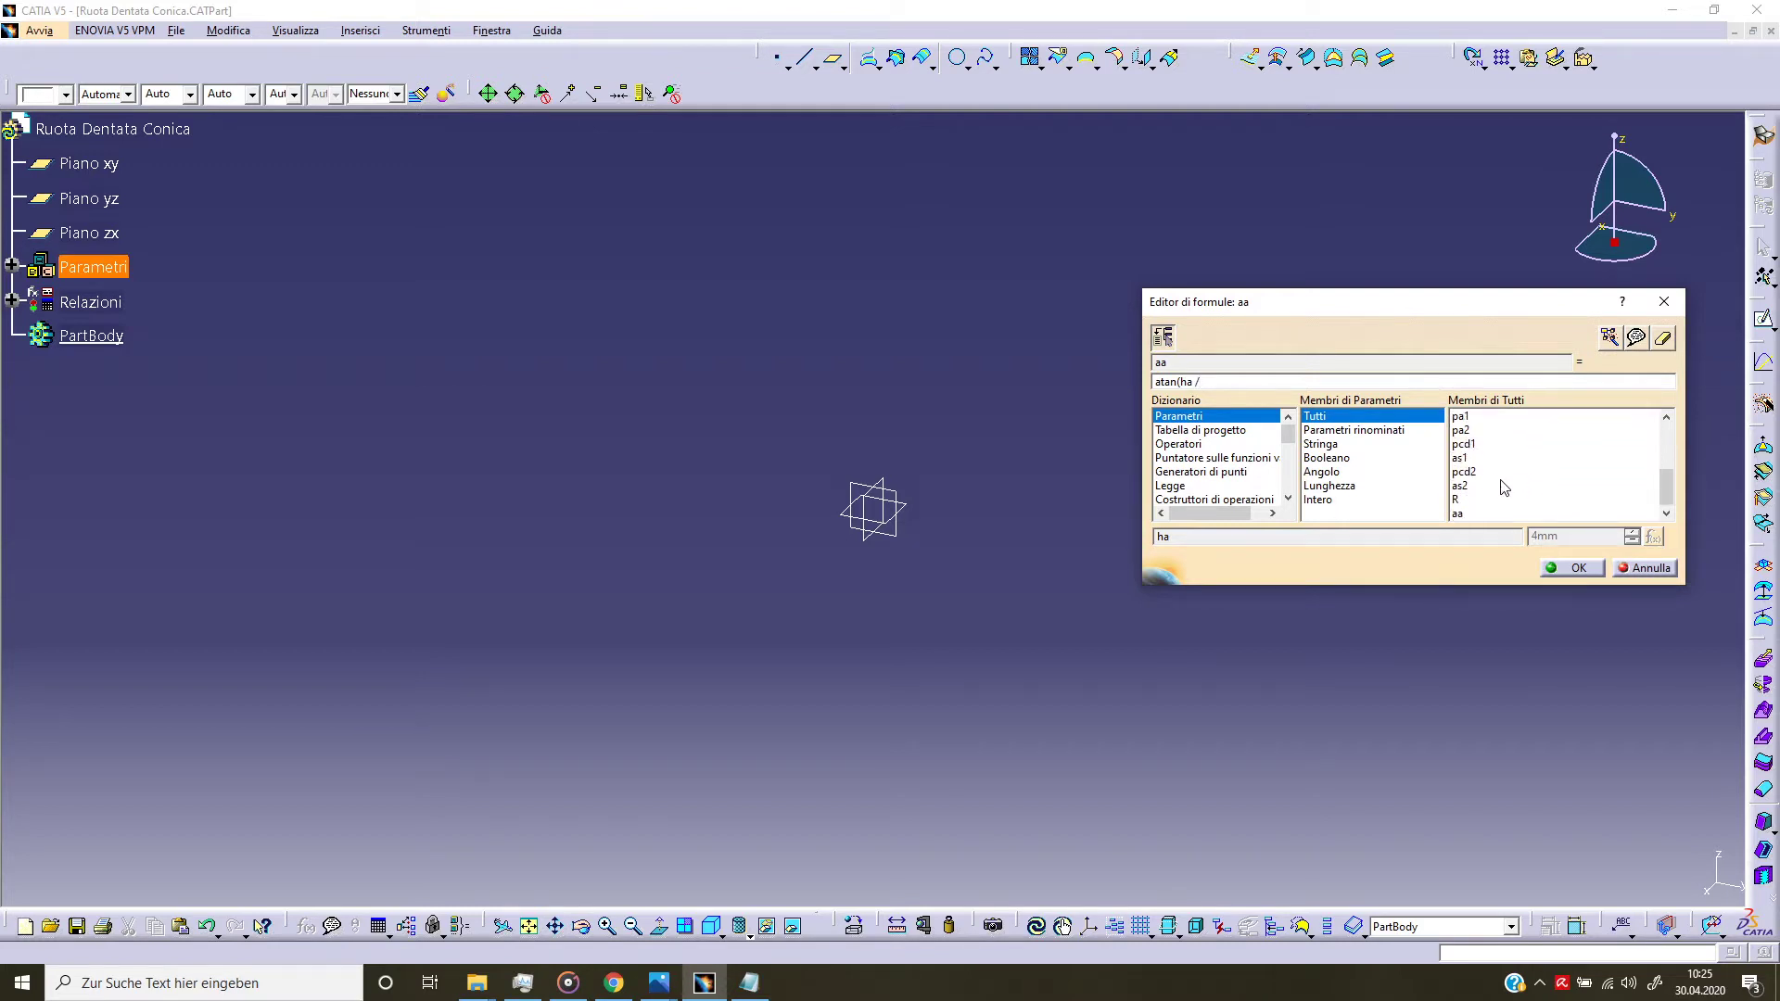
{"action": "double_click", "coordinate": [1468, 501]}
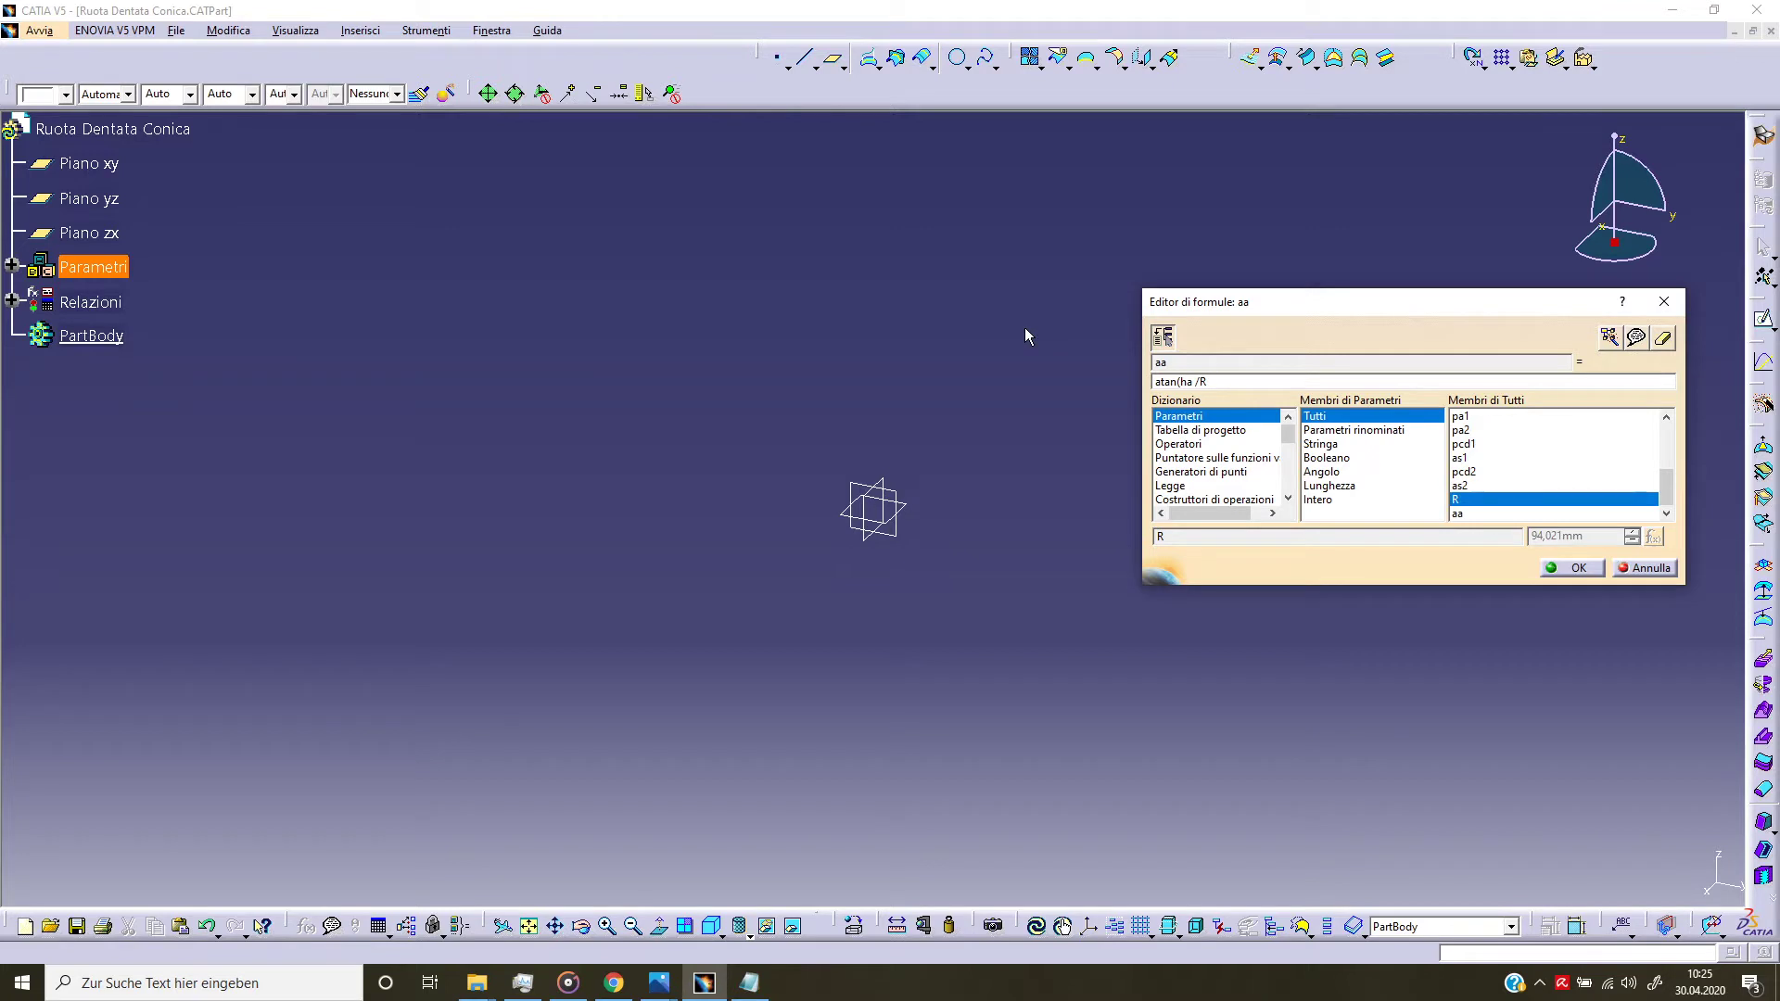
{"action": "type", "text": ")"}
{"action": "left_click", "coordinate": [1561, 569]}
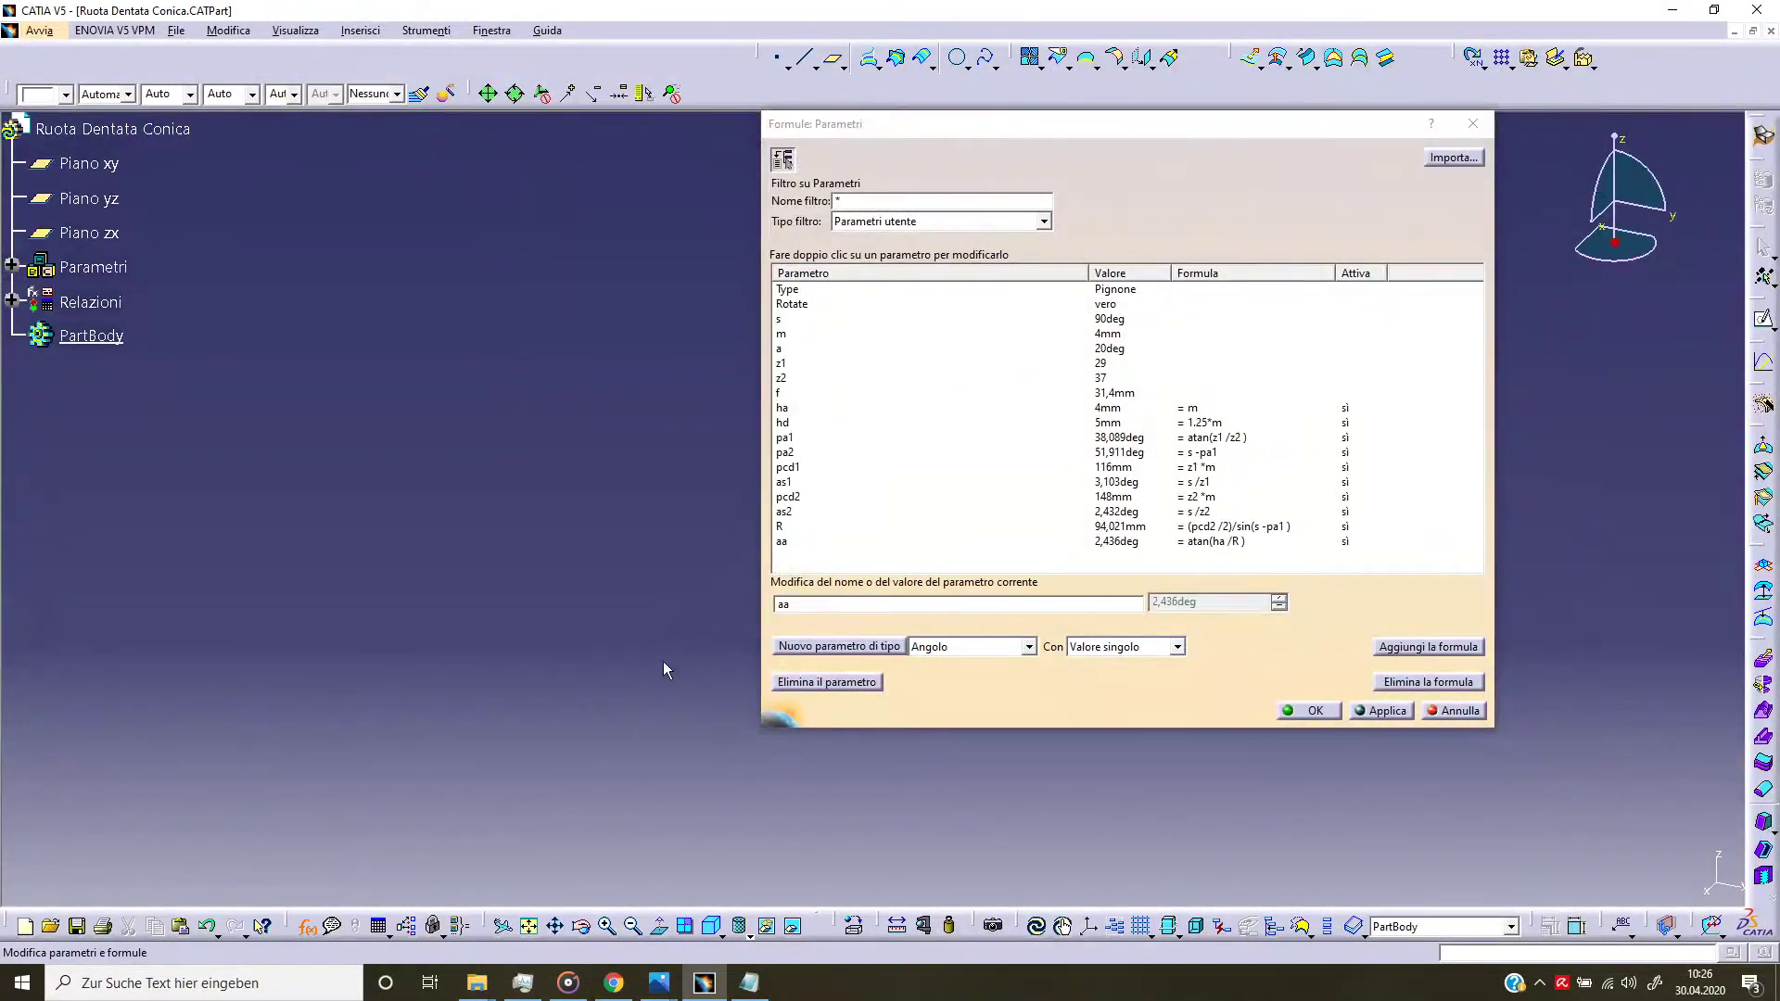
Step: Create angle parameter da with formula atan(hd /R), giving 3,044deg
{"action": "left_click", "coordinate": [888, 649]}
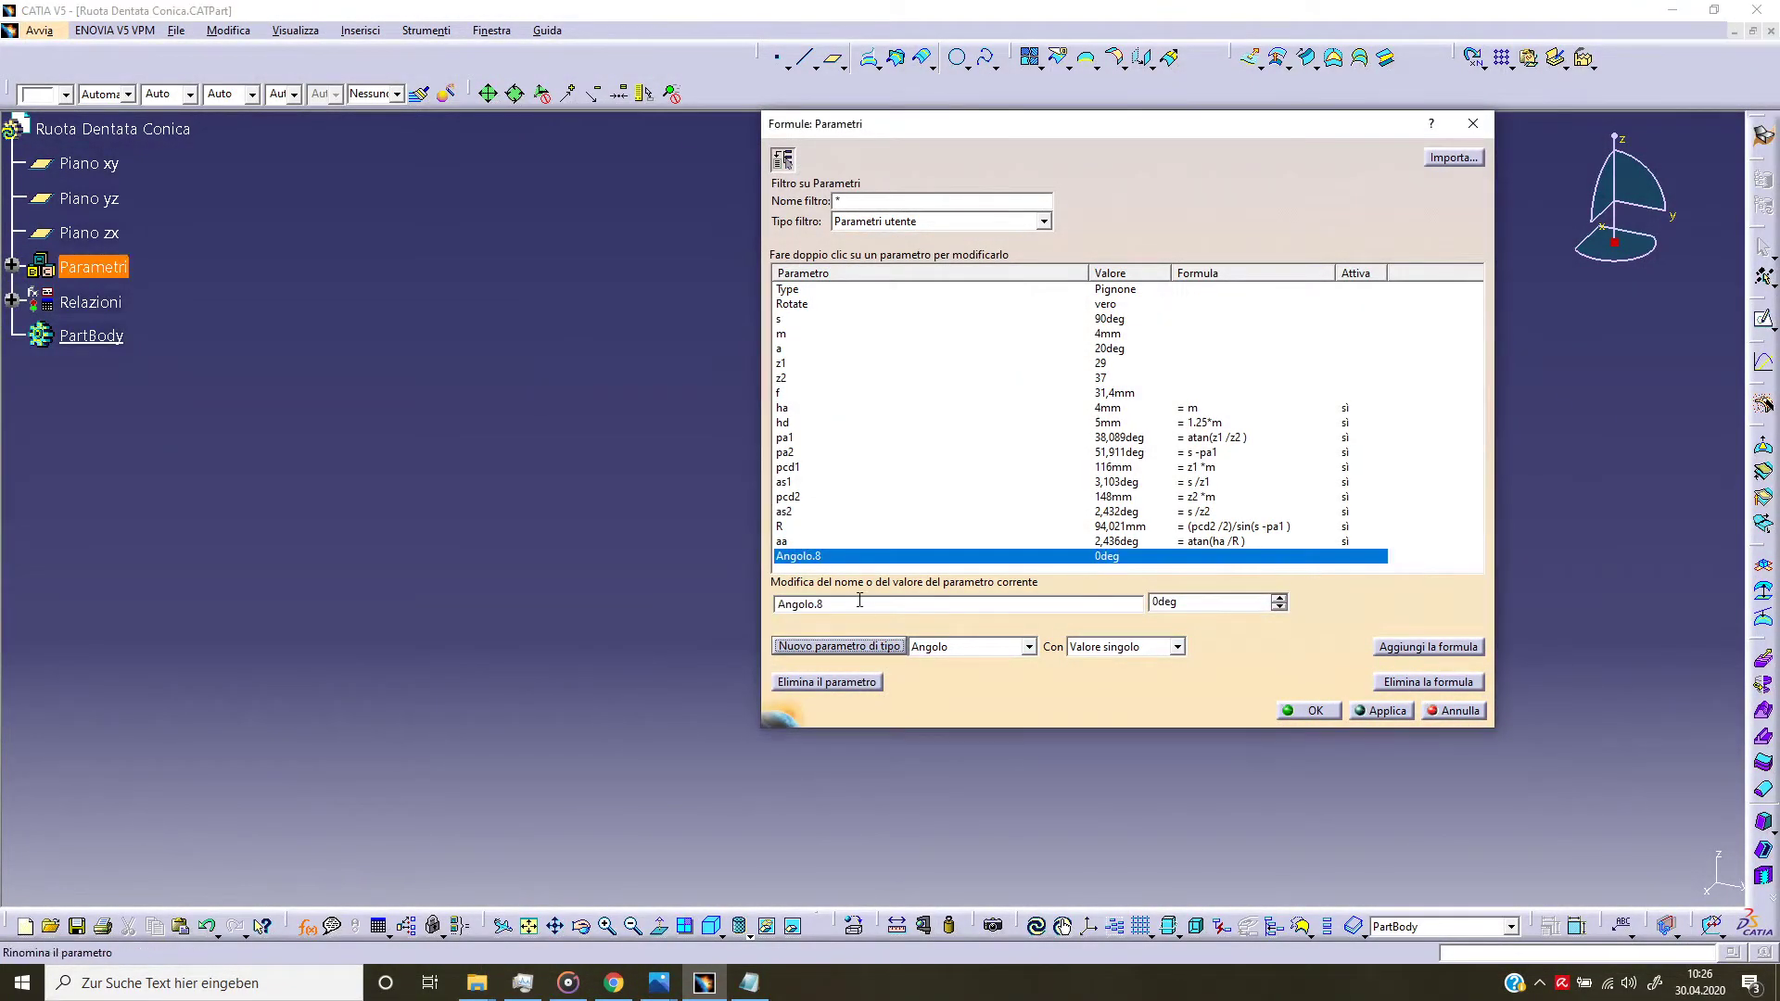
{"action": "type", "text": "da"}
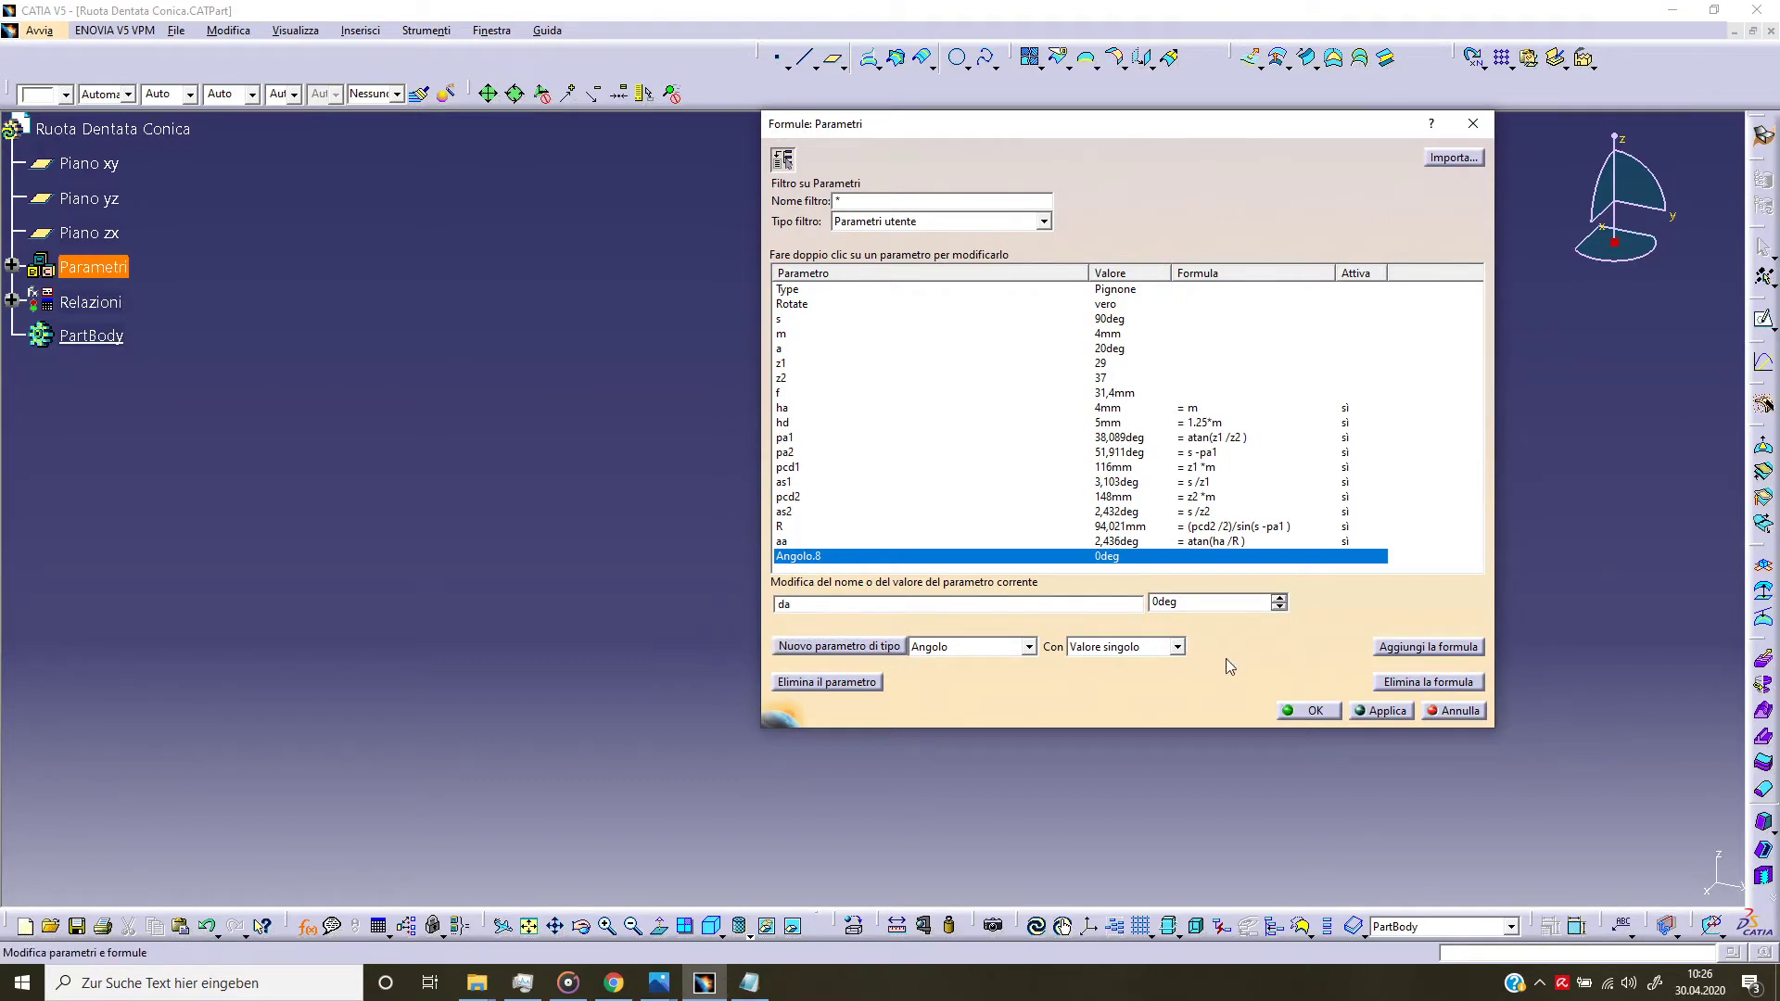
{"action": "left_click", "coordinate": [1386, 650]}
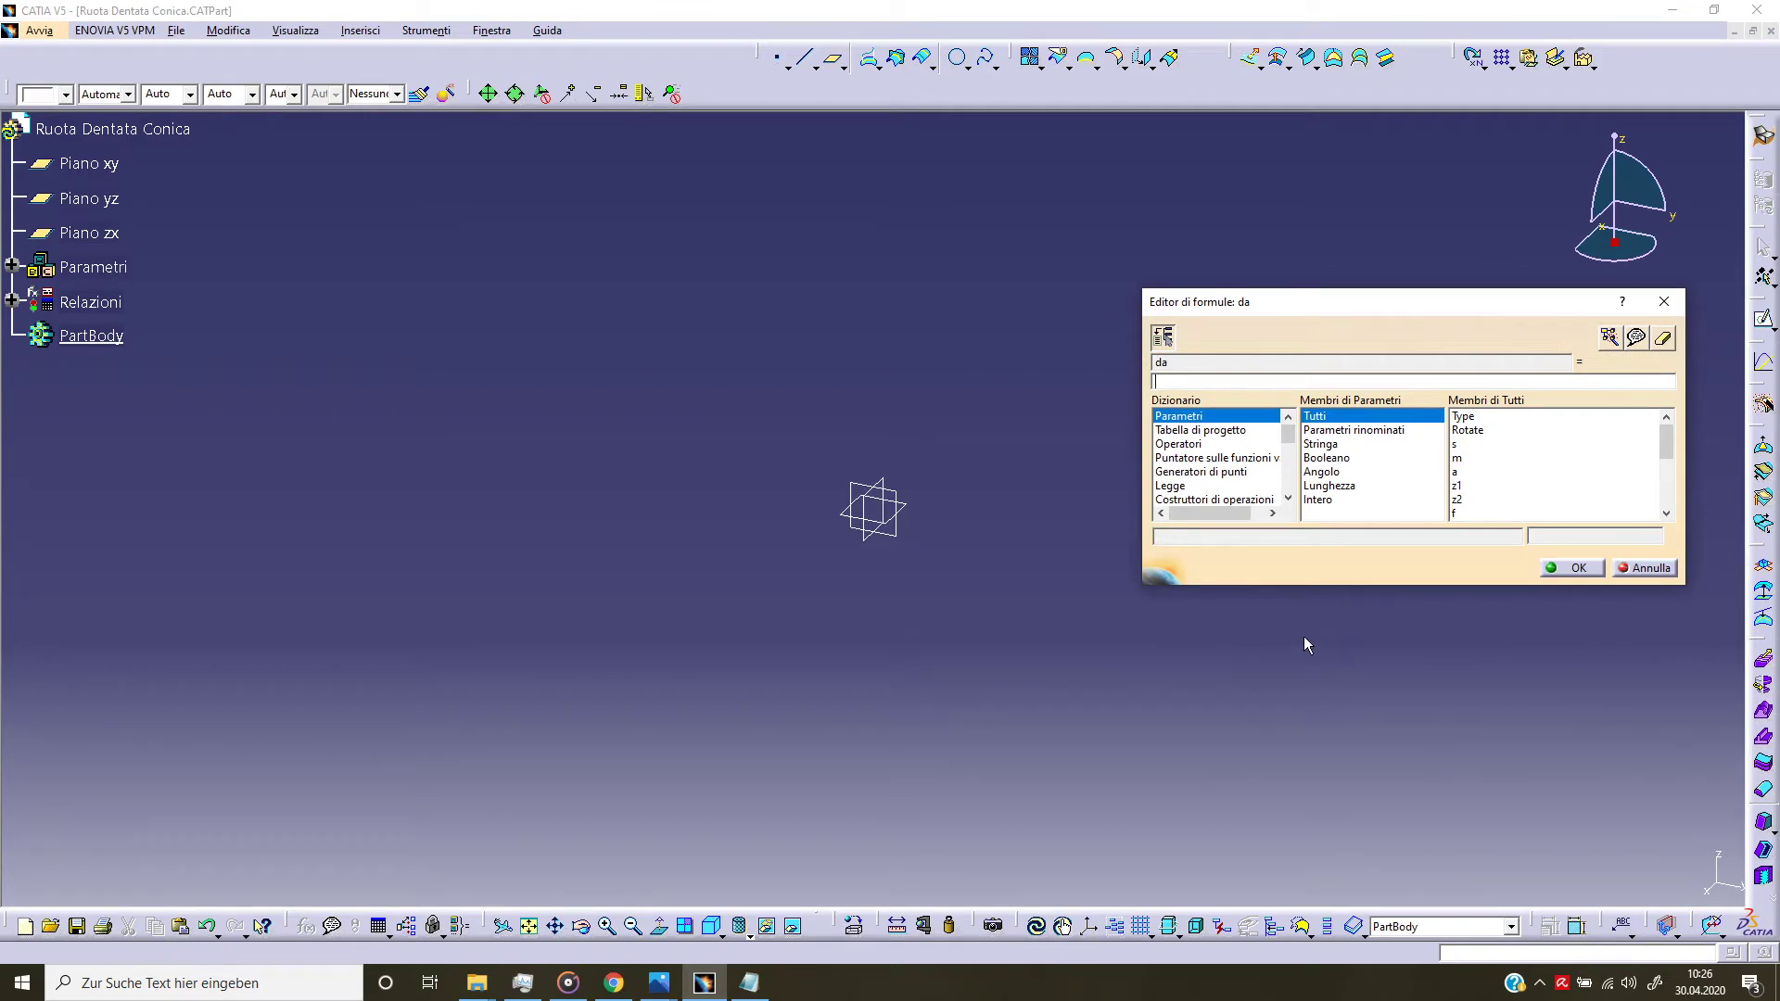
{"action": "type", "text": "atan("}
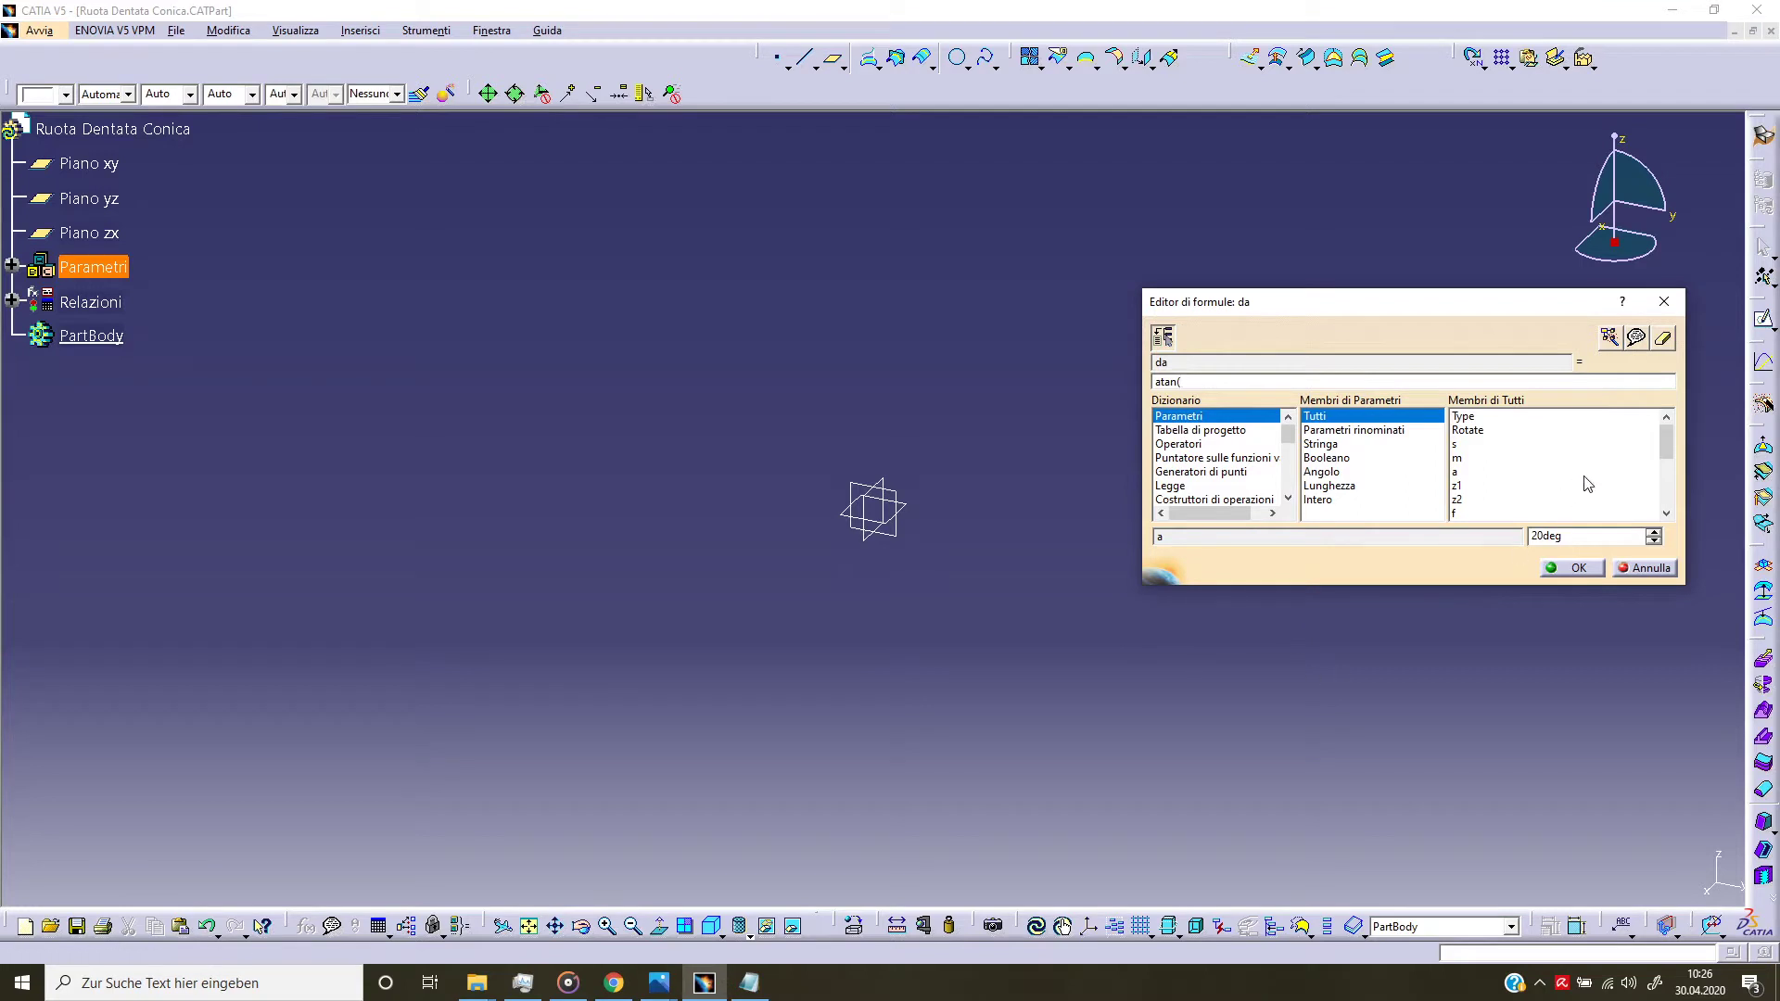
{"action": "scroll", "coordinate": [1588, 483], "scroll_direction": "down", "scroll_amount": 1}
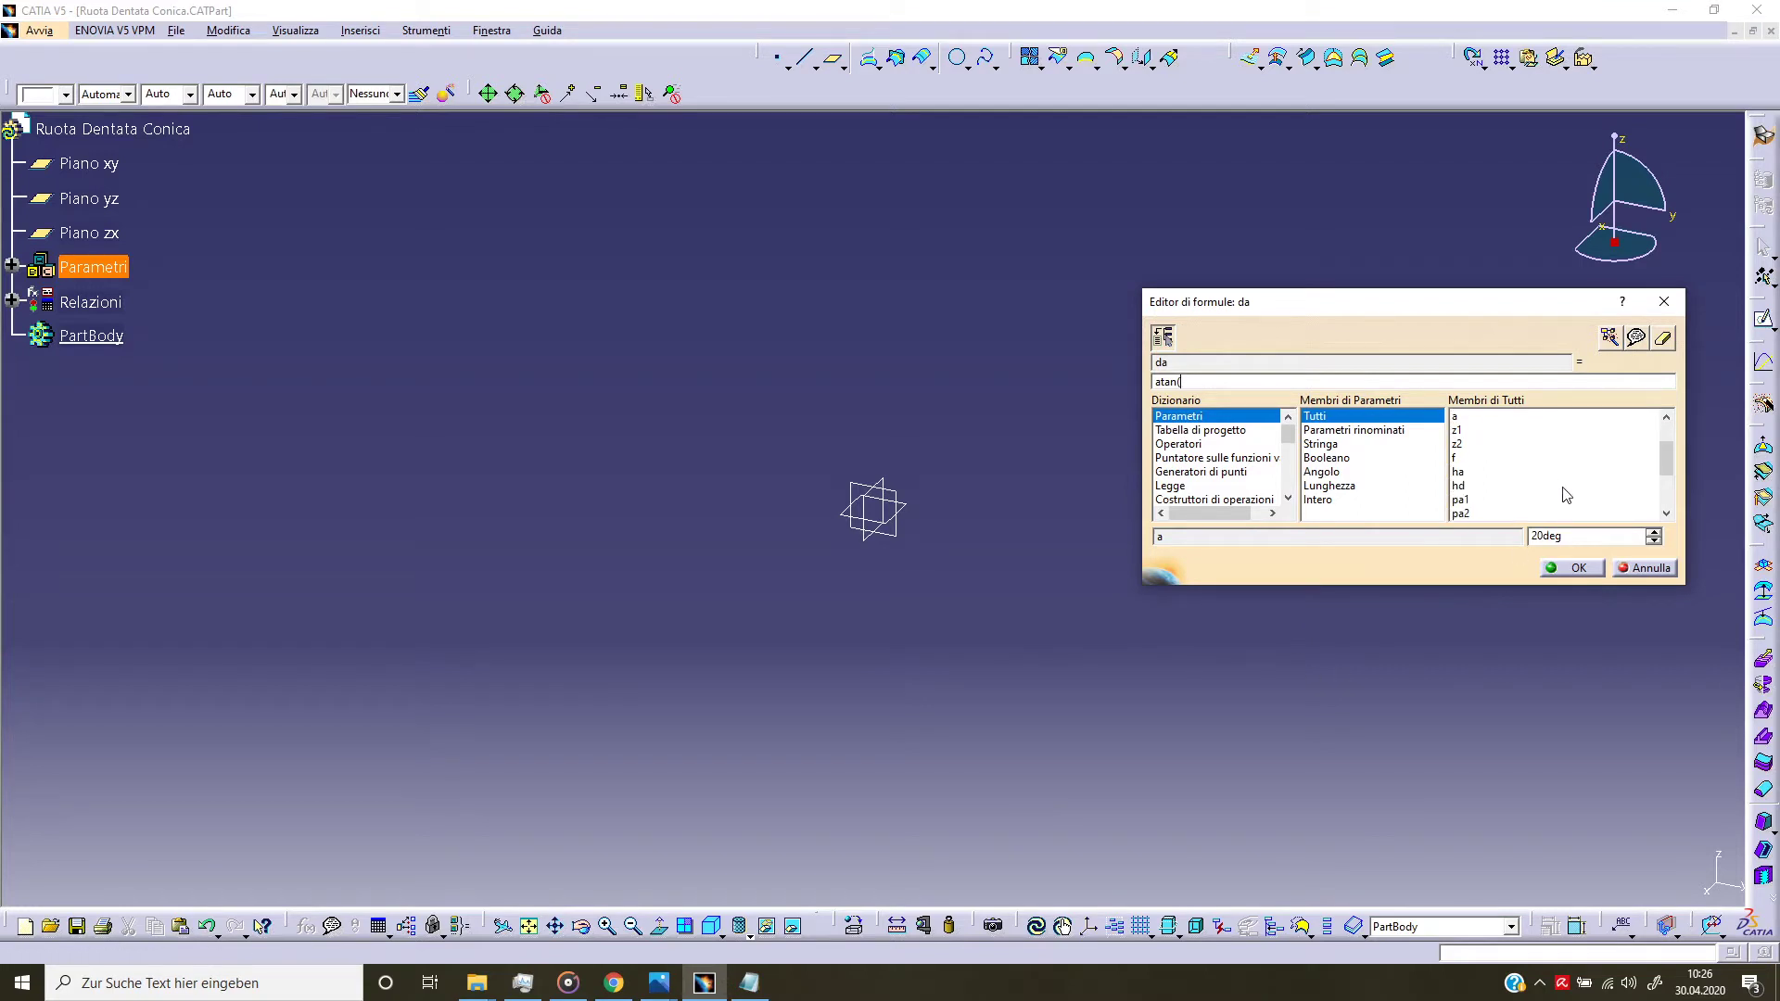
{"action": "double_click", "coordinate": [1459, 486]}
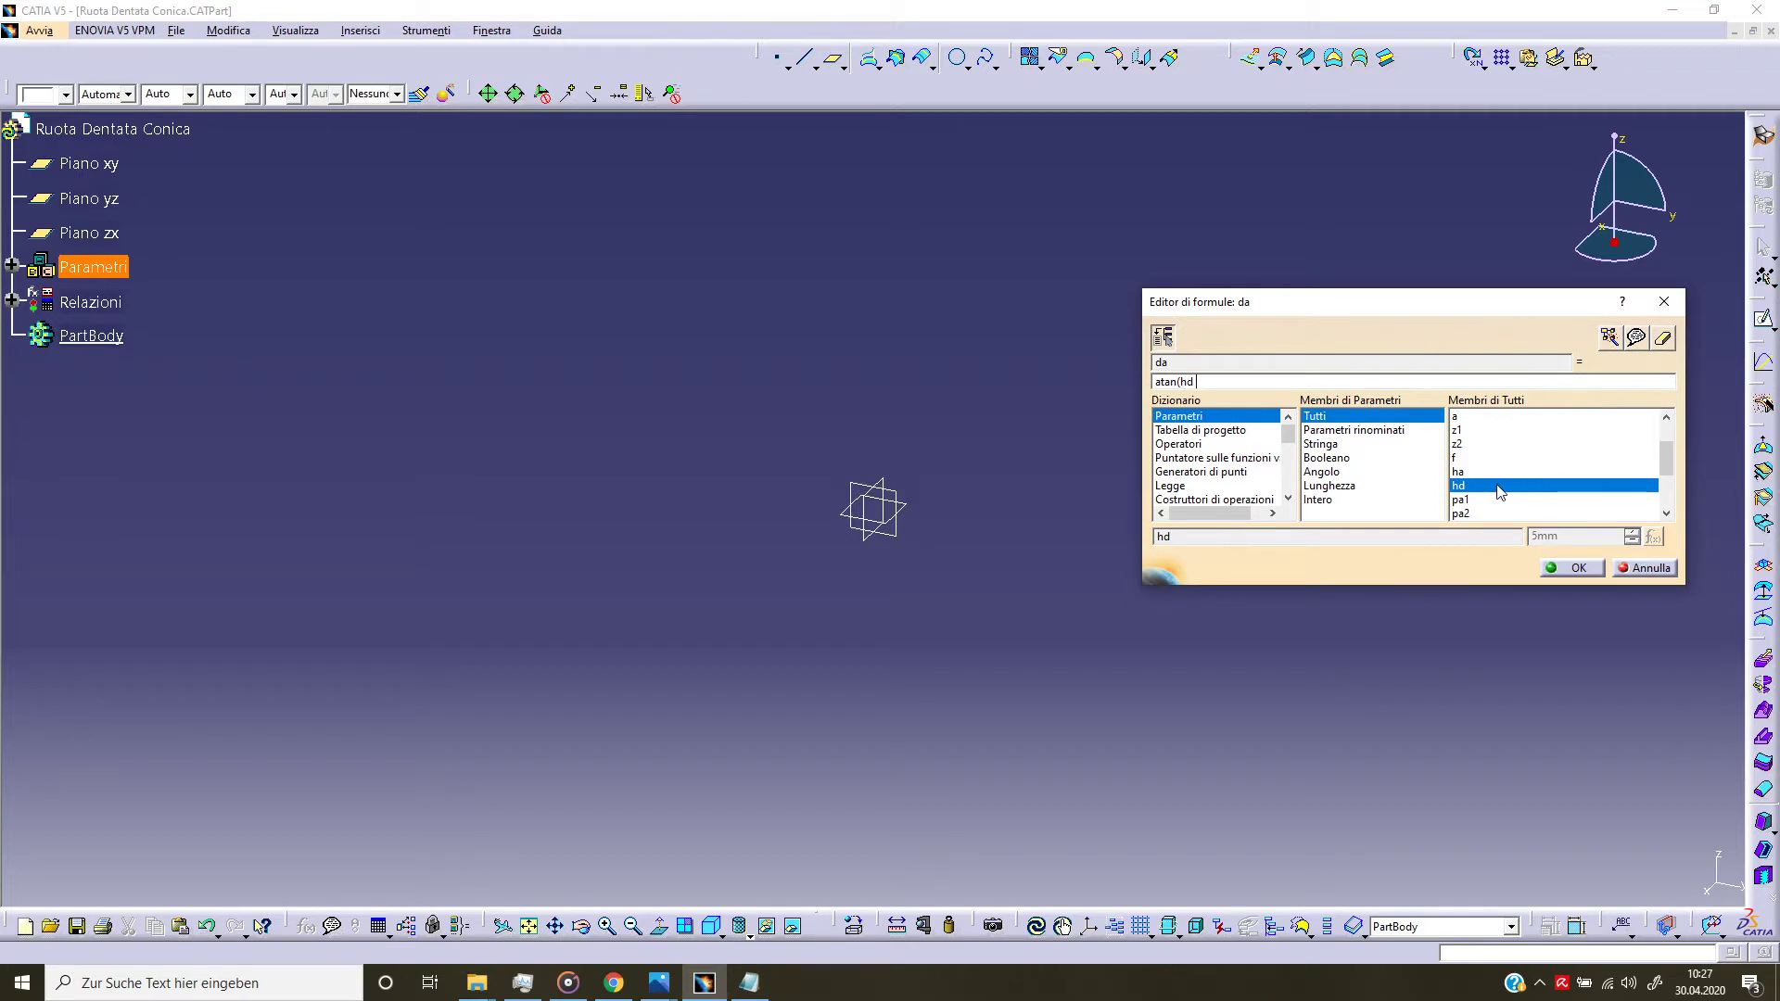
{"action": "type", "text": "/"}
{"action": "scroll", "coordinate": [1623, 496], "scroll_direction": "down", "scroll_amount": 2}
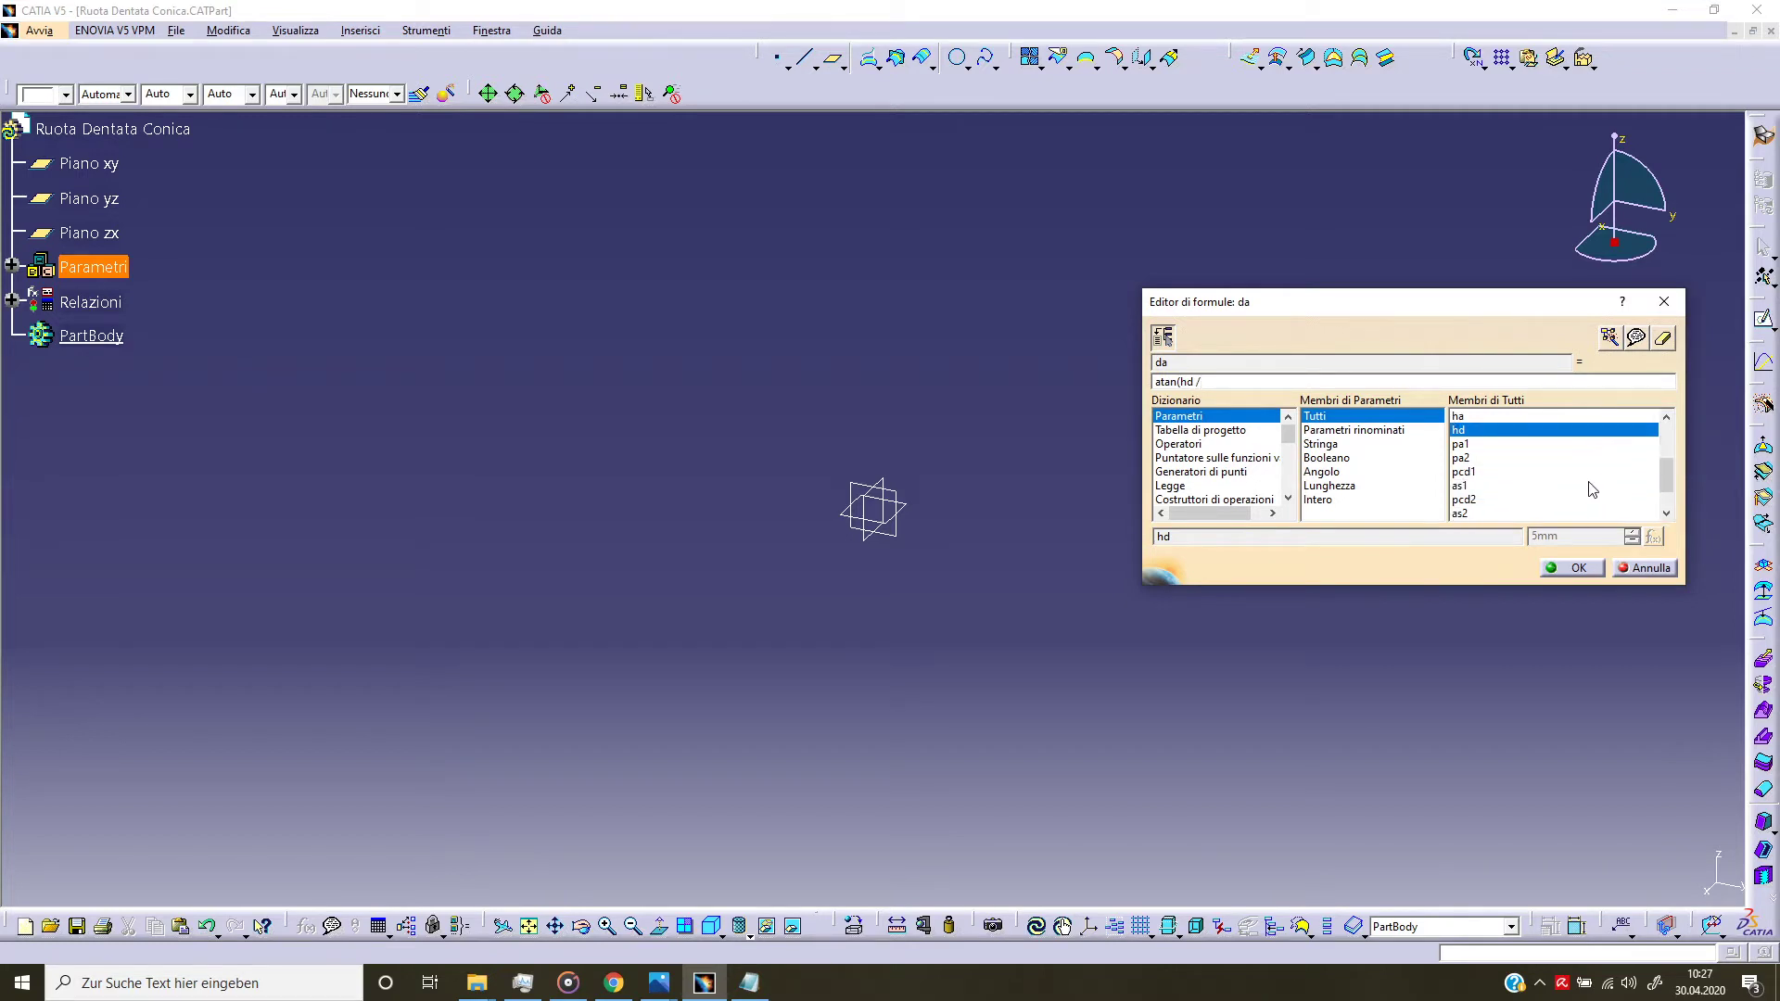
{"action": "scroll", "coordinate": [1591, 491], "scroll_direction": "down", "scroll_amount": 1}
{"action": "double_click", "coordinate": [1498, 487]}
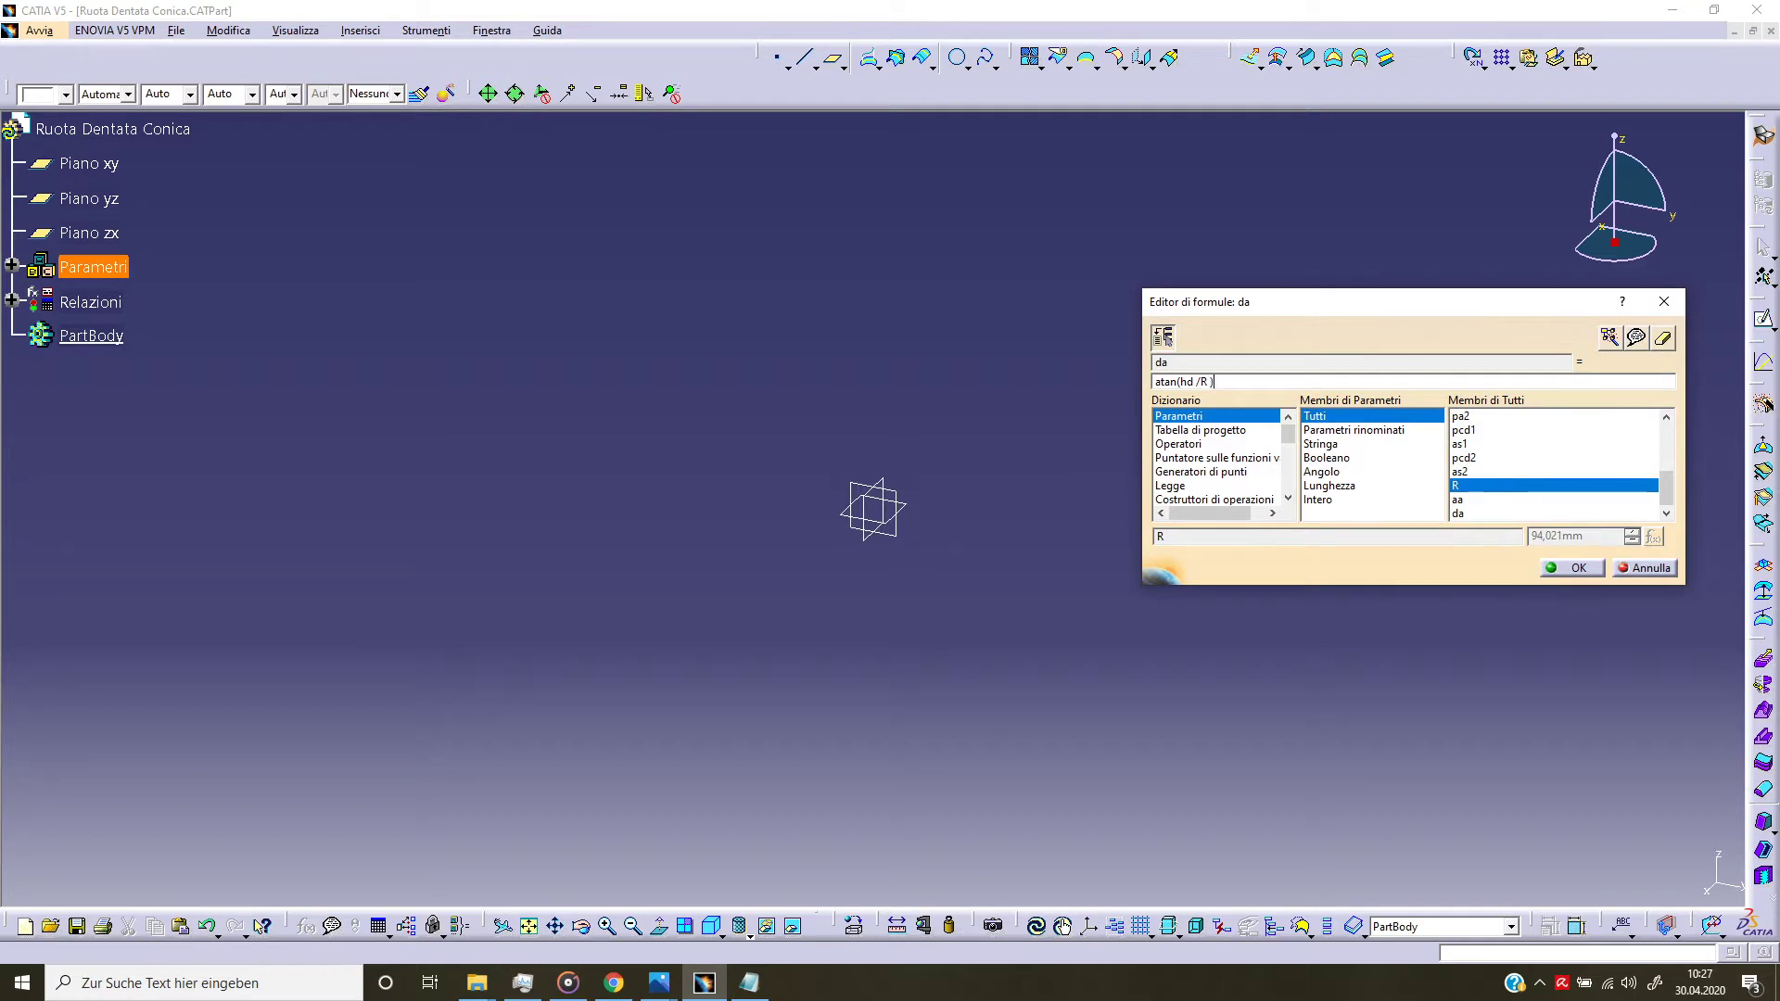
{"action": "left_click", "coordinate": [1564, 570]}
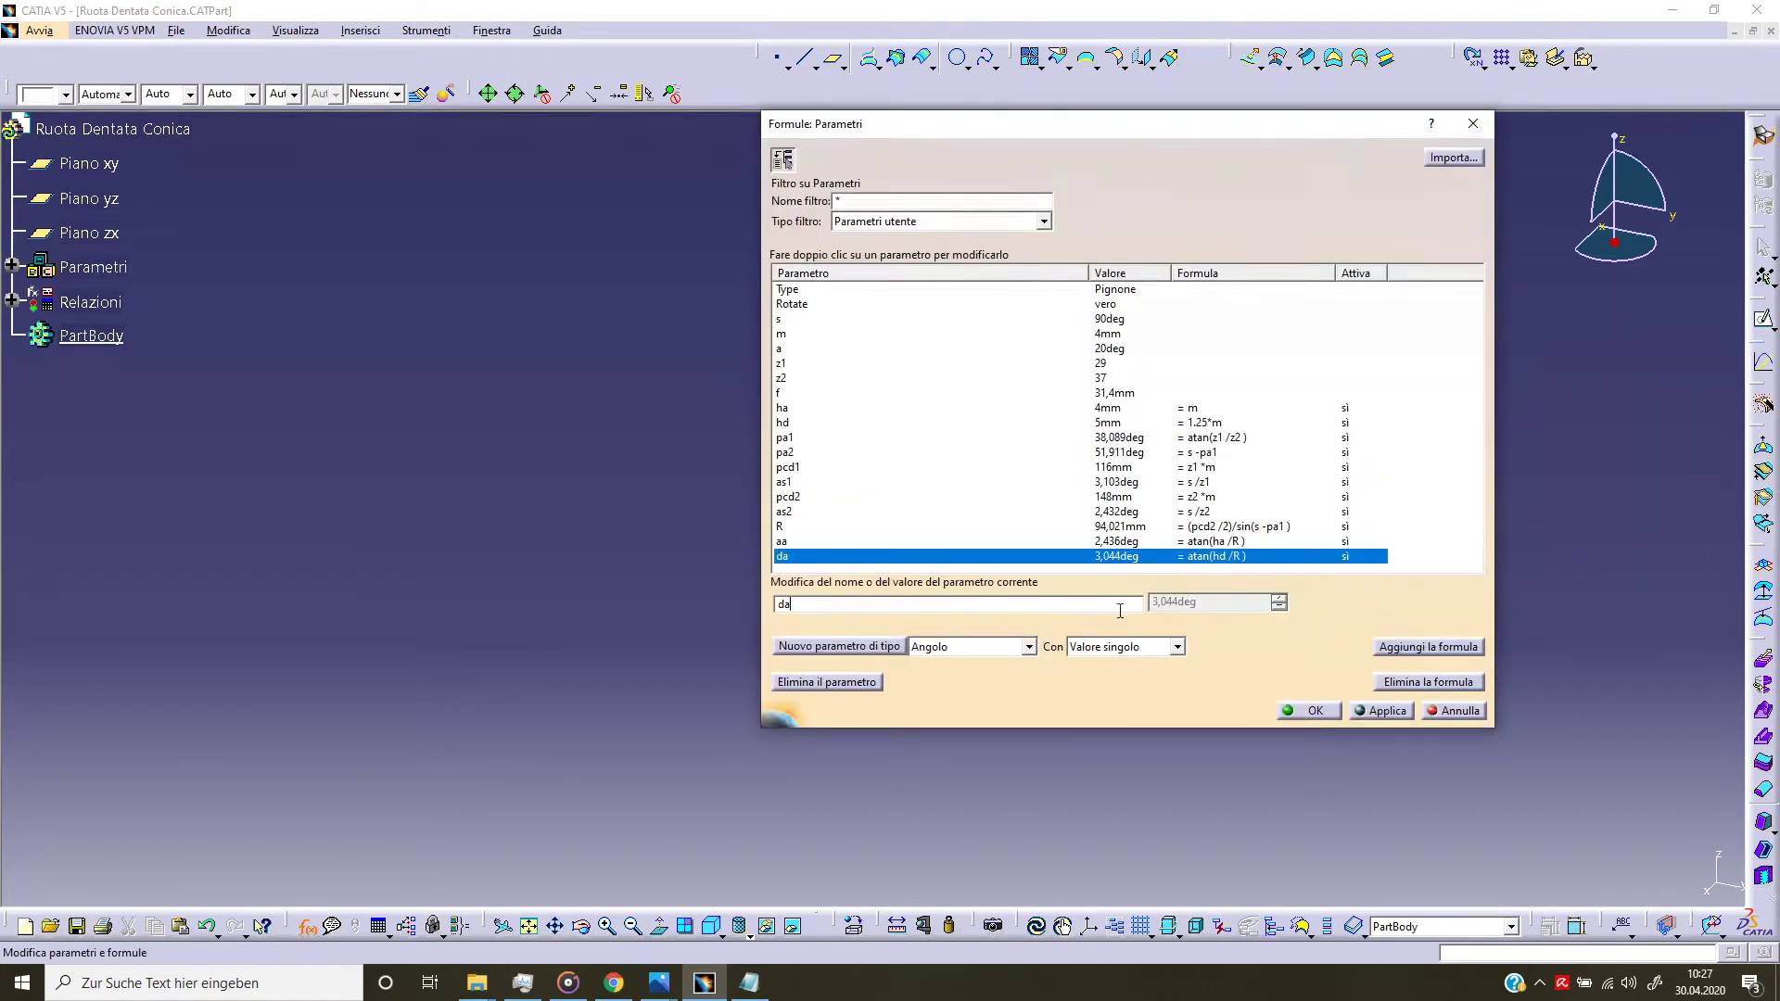
{"action": "left_click", "coordinate": [1439, 547]}
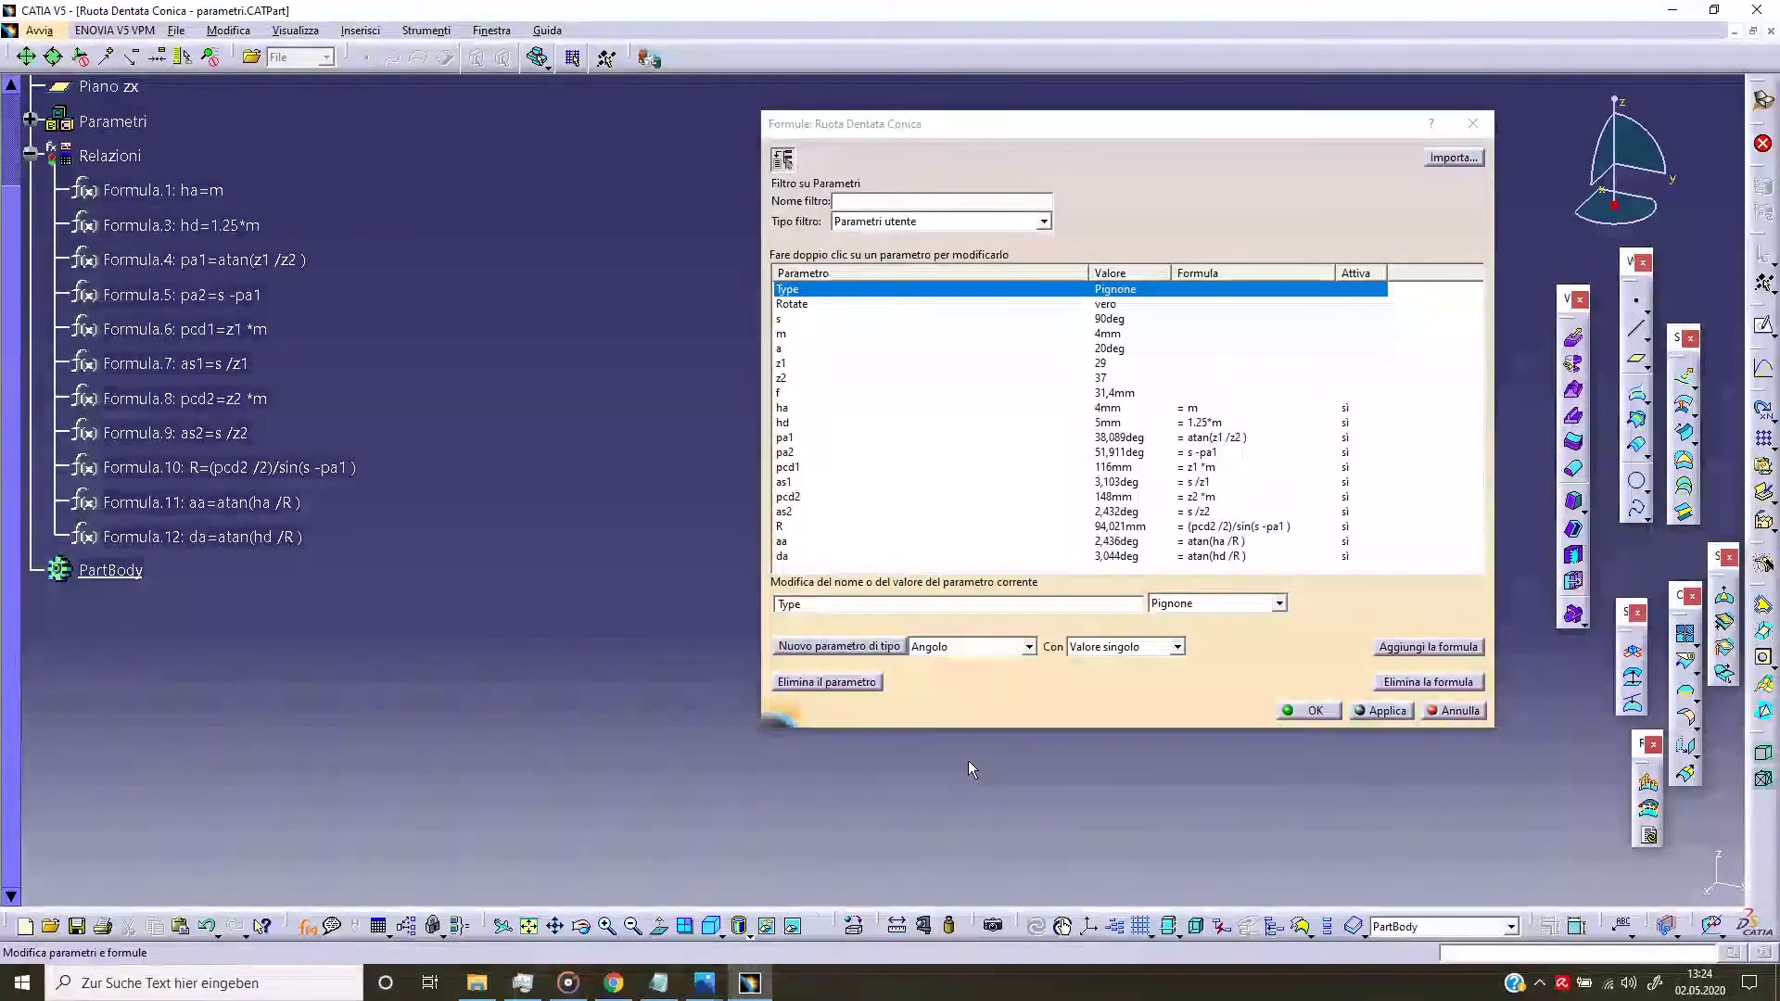
Step: Close the formulas editor and start a sketch on the yz plane
{"action": "left_click", "coordinate": [1306, 712]}
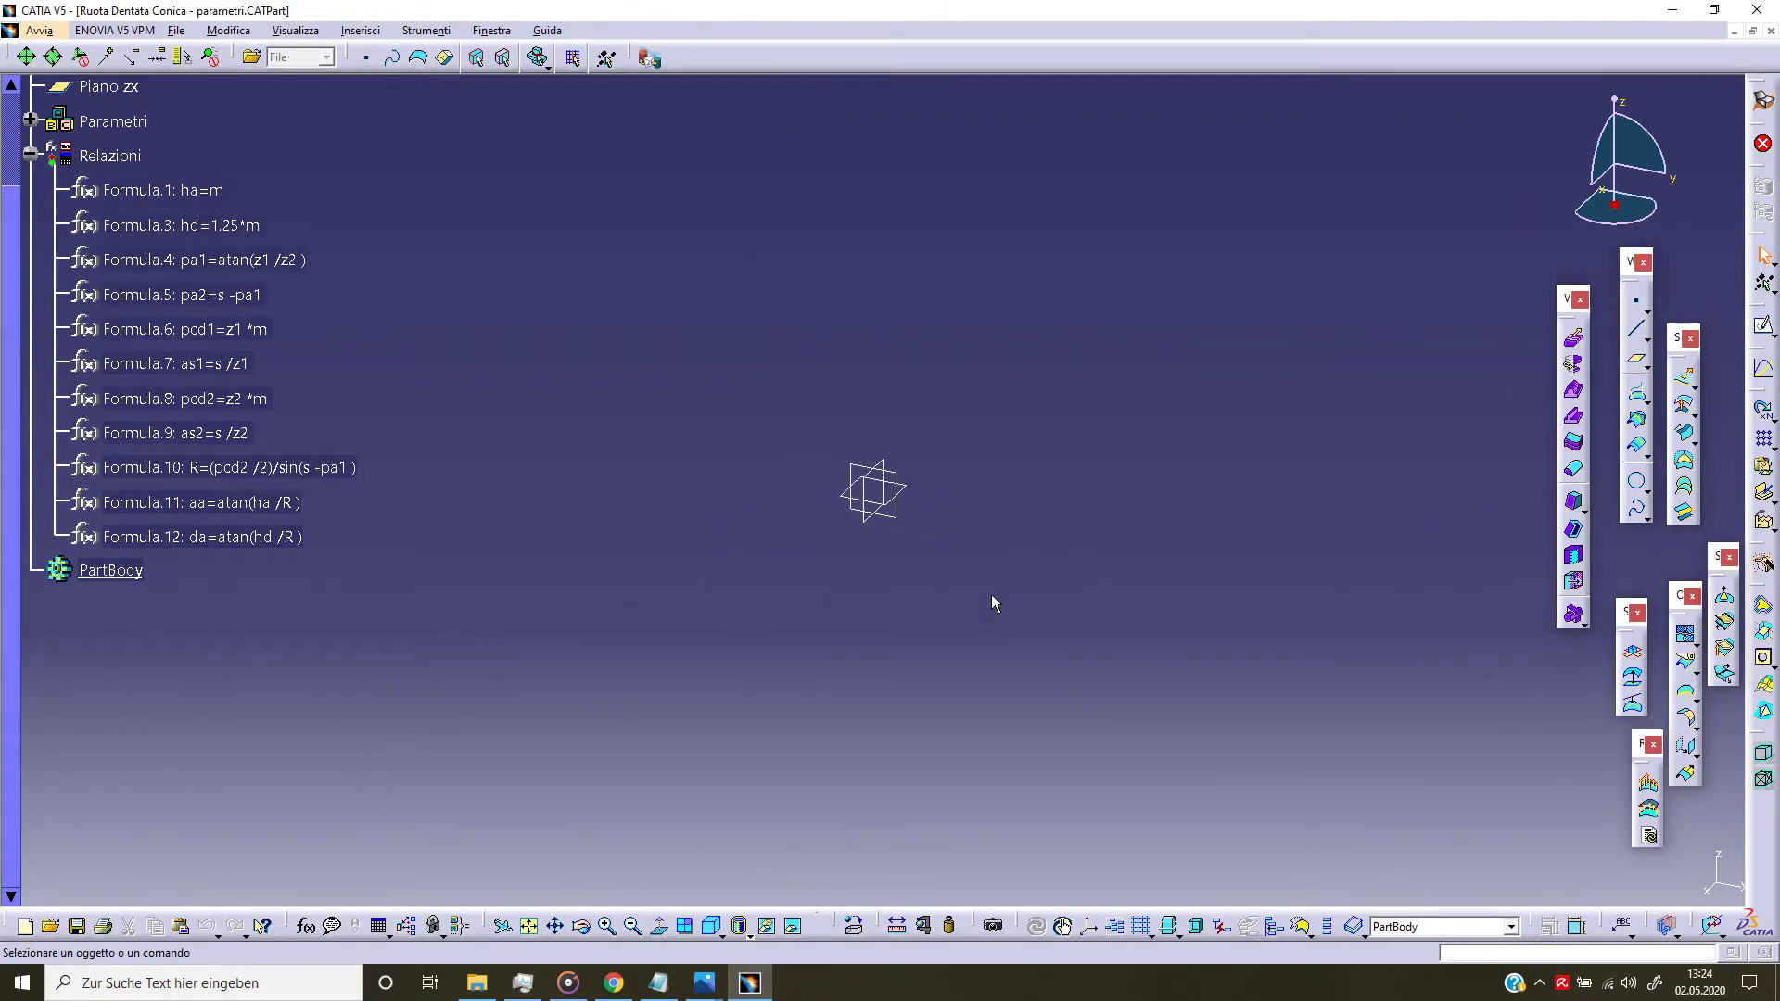
{"action": "middle_click_drag", "start_coordinate": [965, 604], "coordinate": [992, 574]}
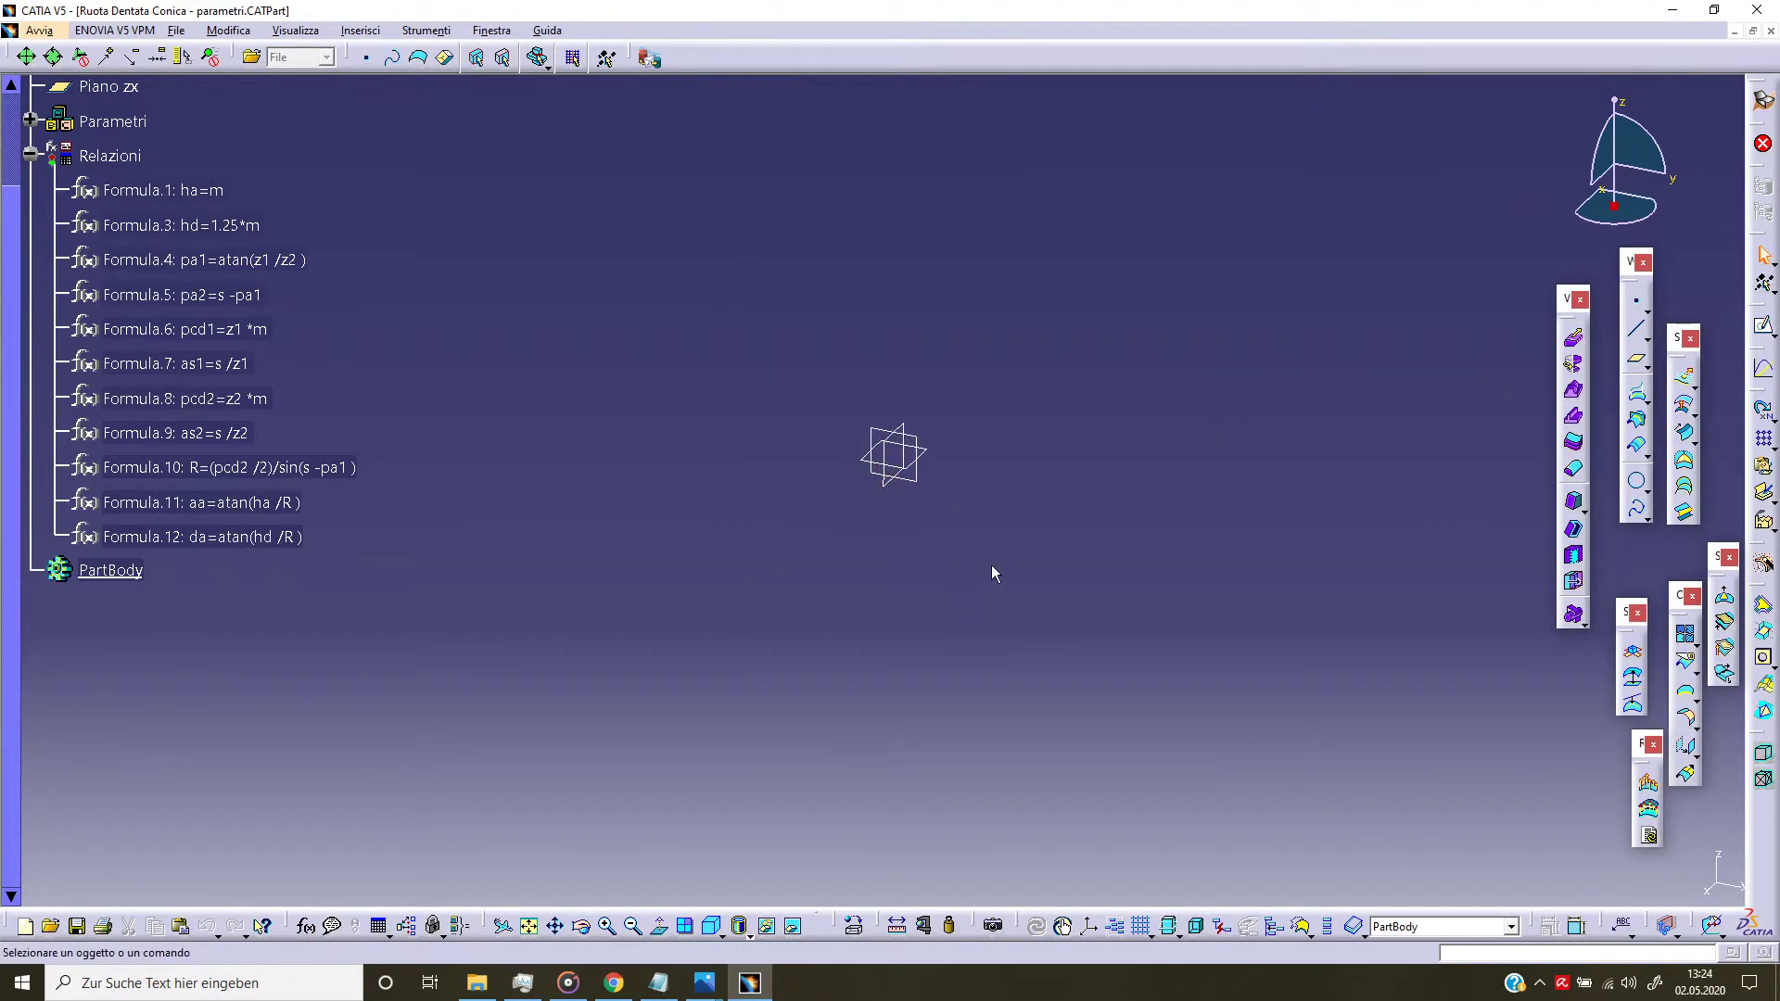
{"action": "left_click", "coordinate": [924, 484]}
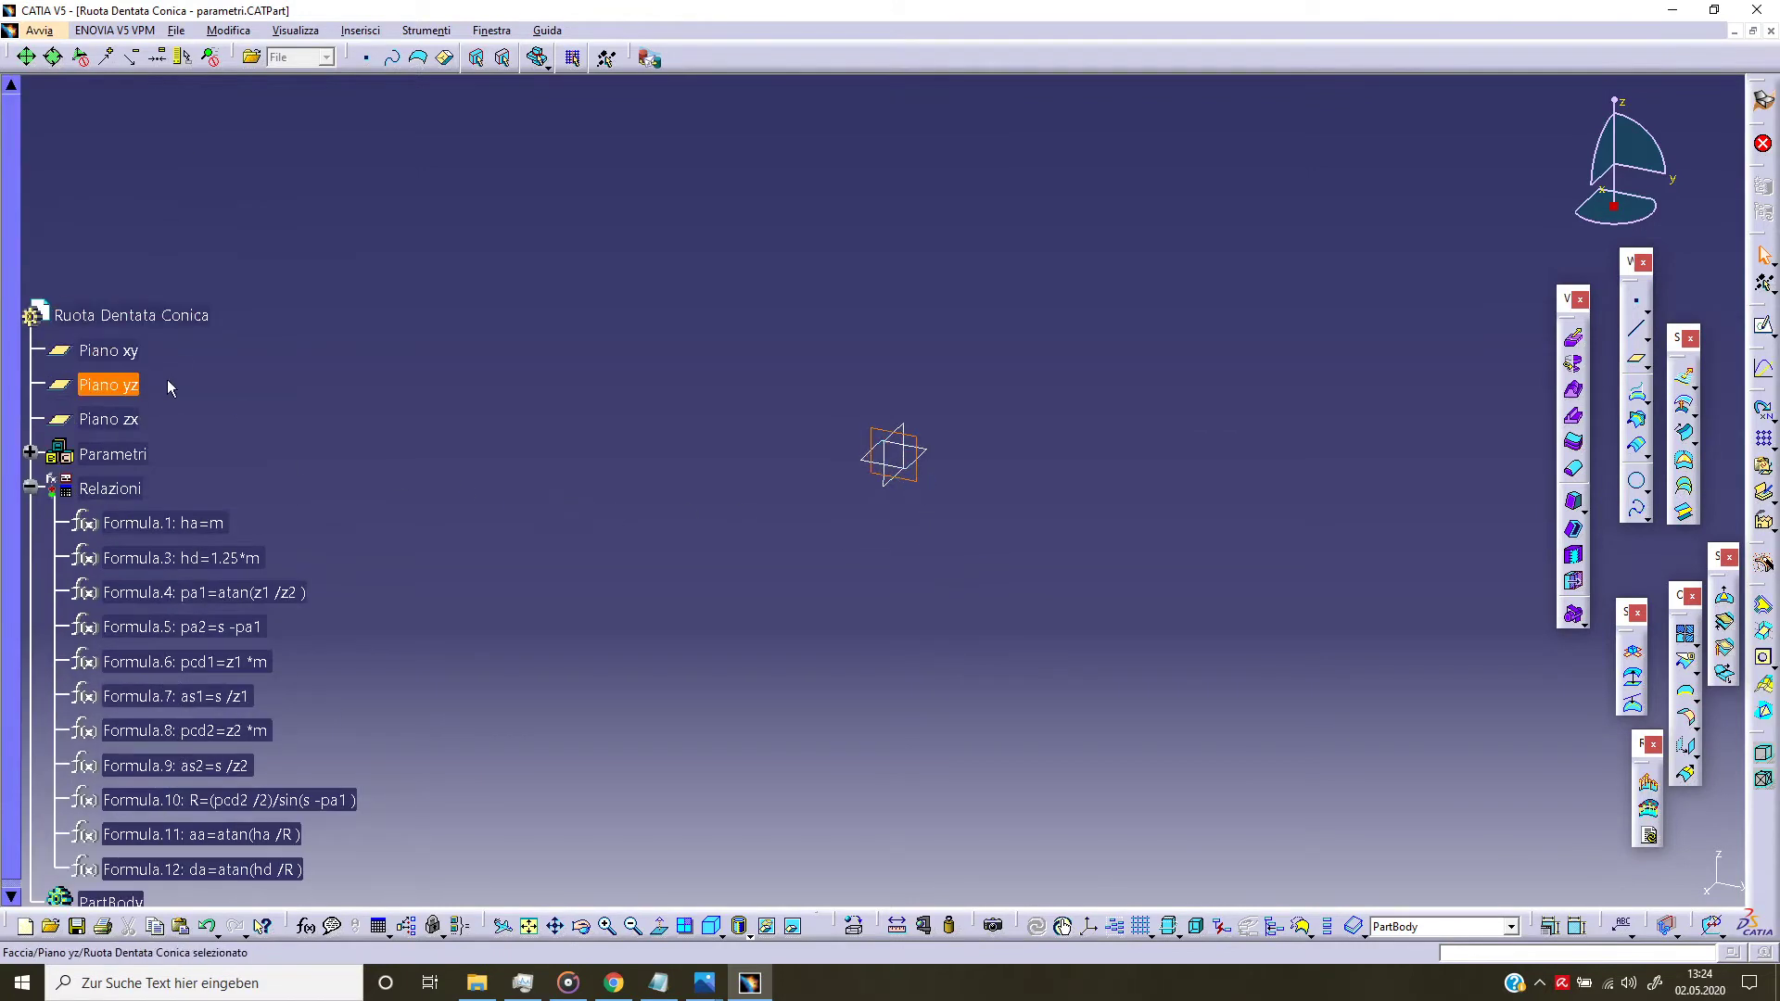
{"action": "left_click", "coordinate": [1762, 326]}
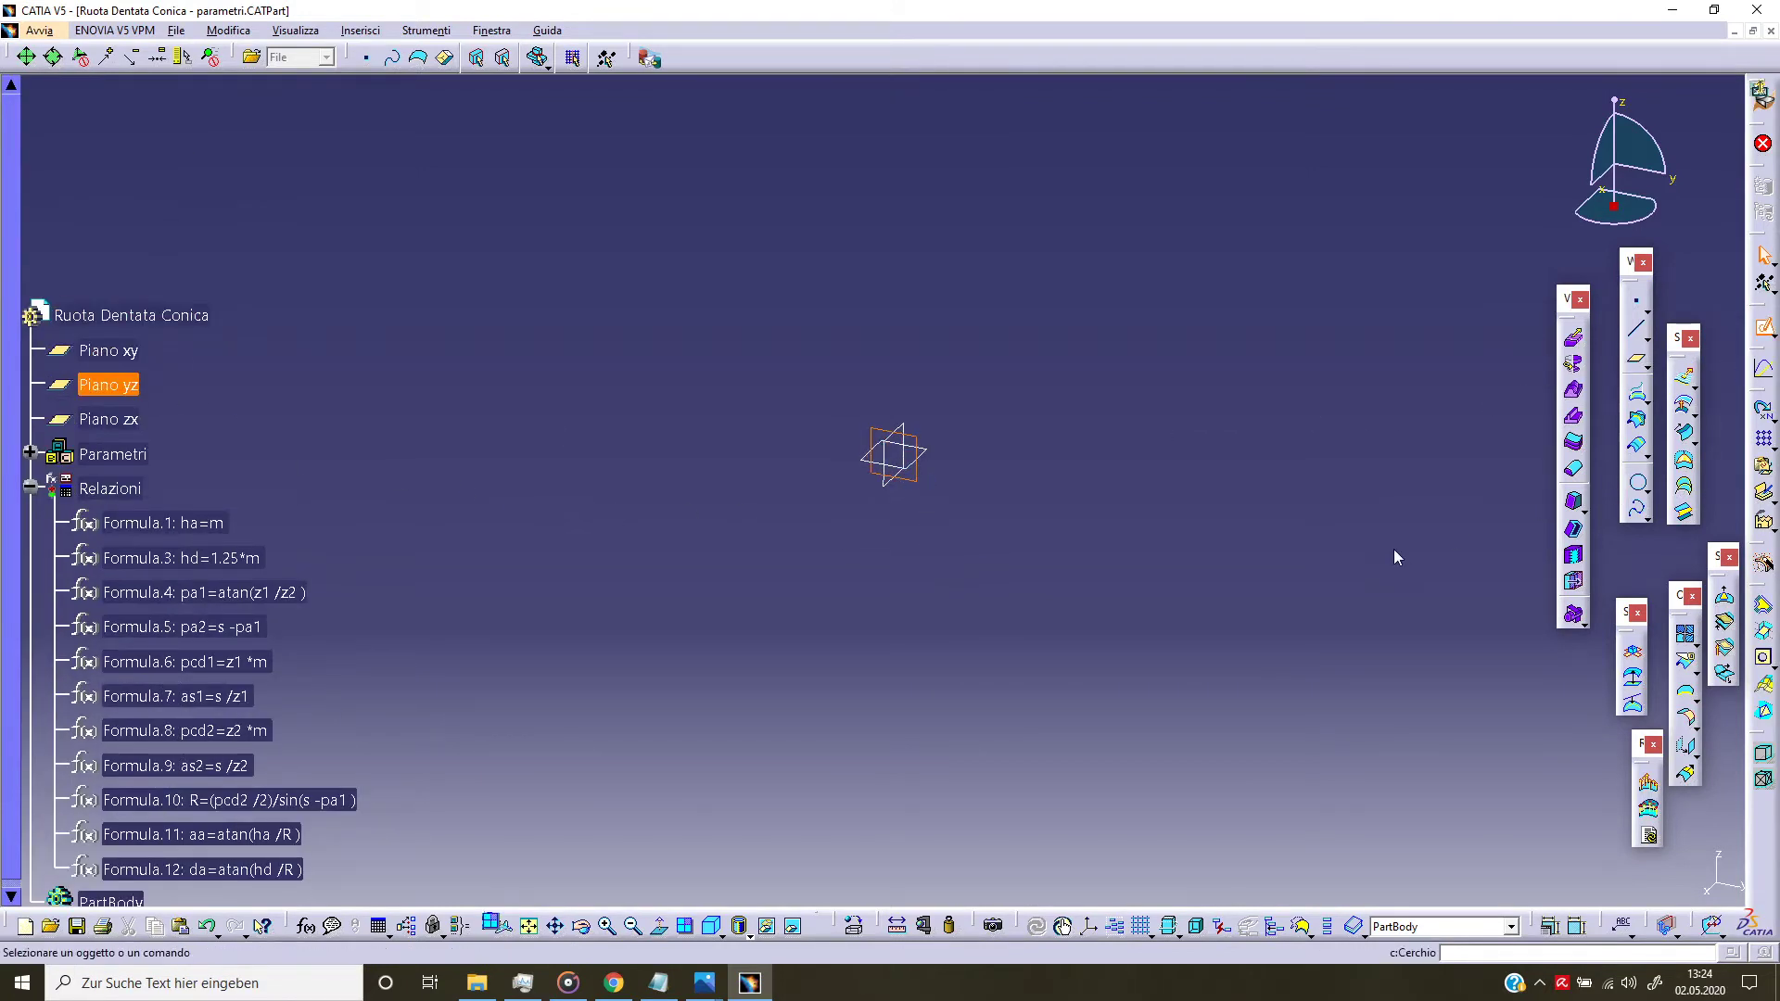
Step: With grid snapping off, draw a closed triangle profile starting and ending at the origin
{"action": "mouse_move", "coordinate": [1206, 575]}
{"action": "middle_mouse_down"}
{"action": "mouse_move", "coordinate": [1317, 473]}
{"action": "mouse_move", "coordinate": [1354, 466]}
{"action": "middle_mouse_up"}
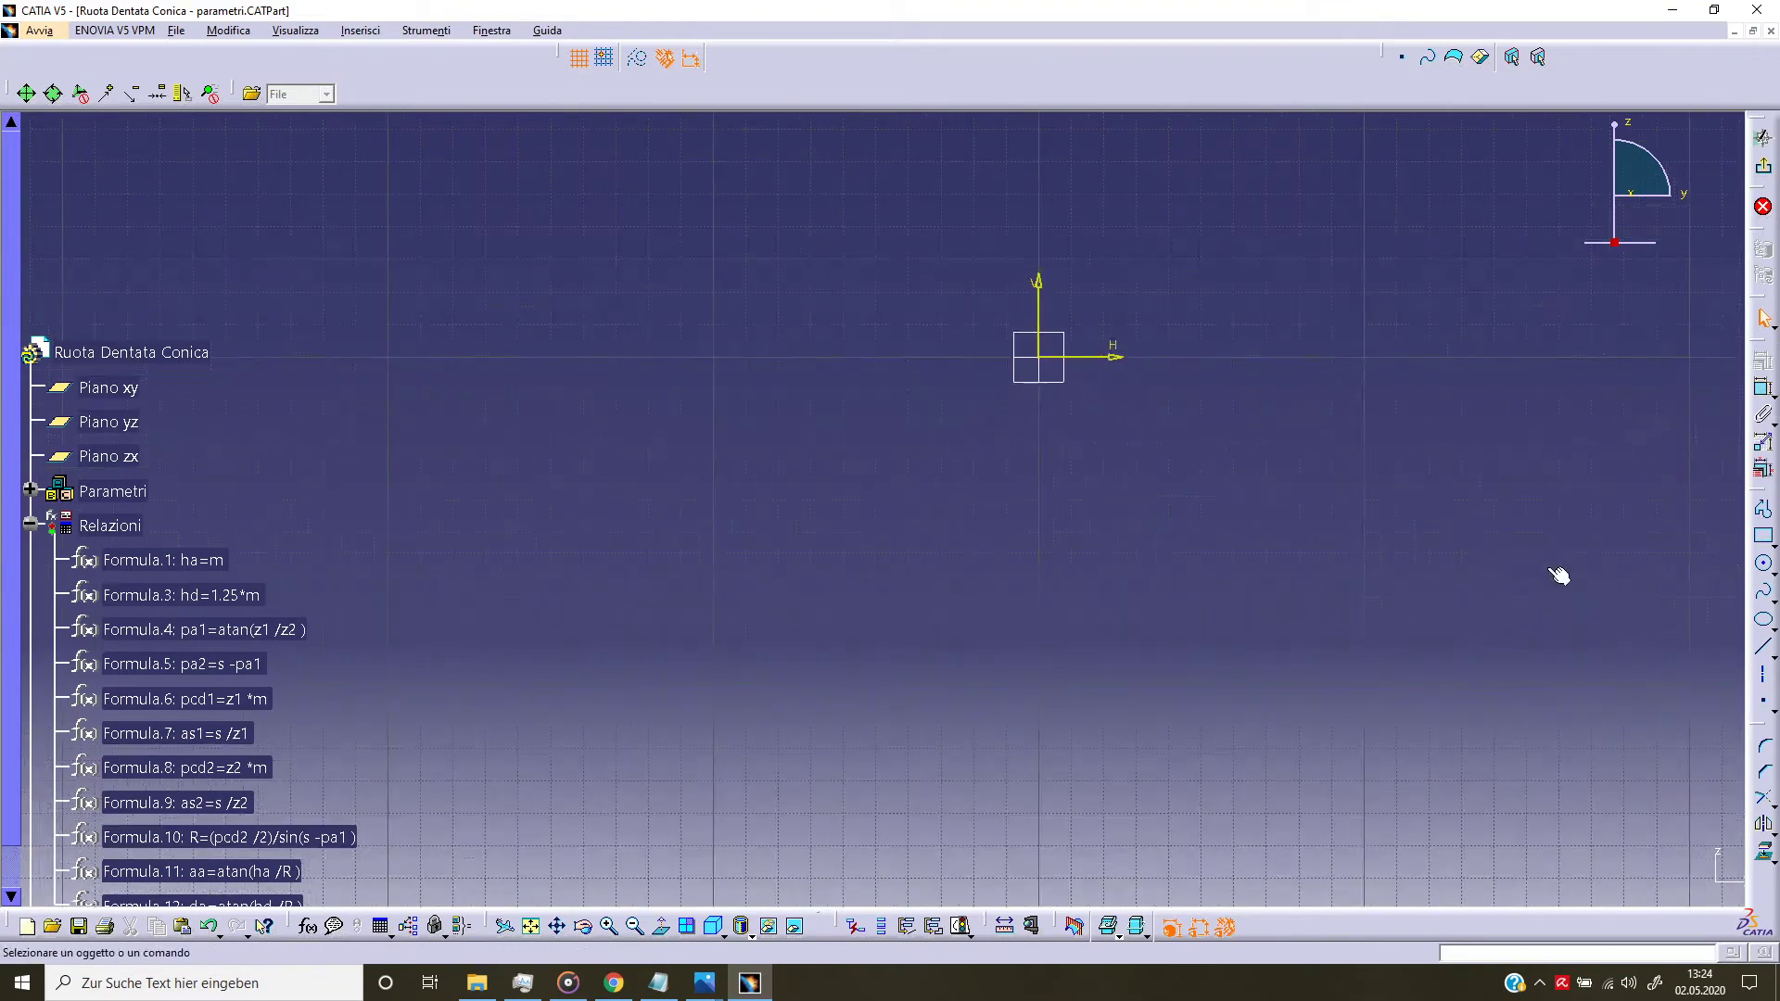
{"action": "left_click", "coordinate": [1762, 510]}
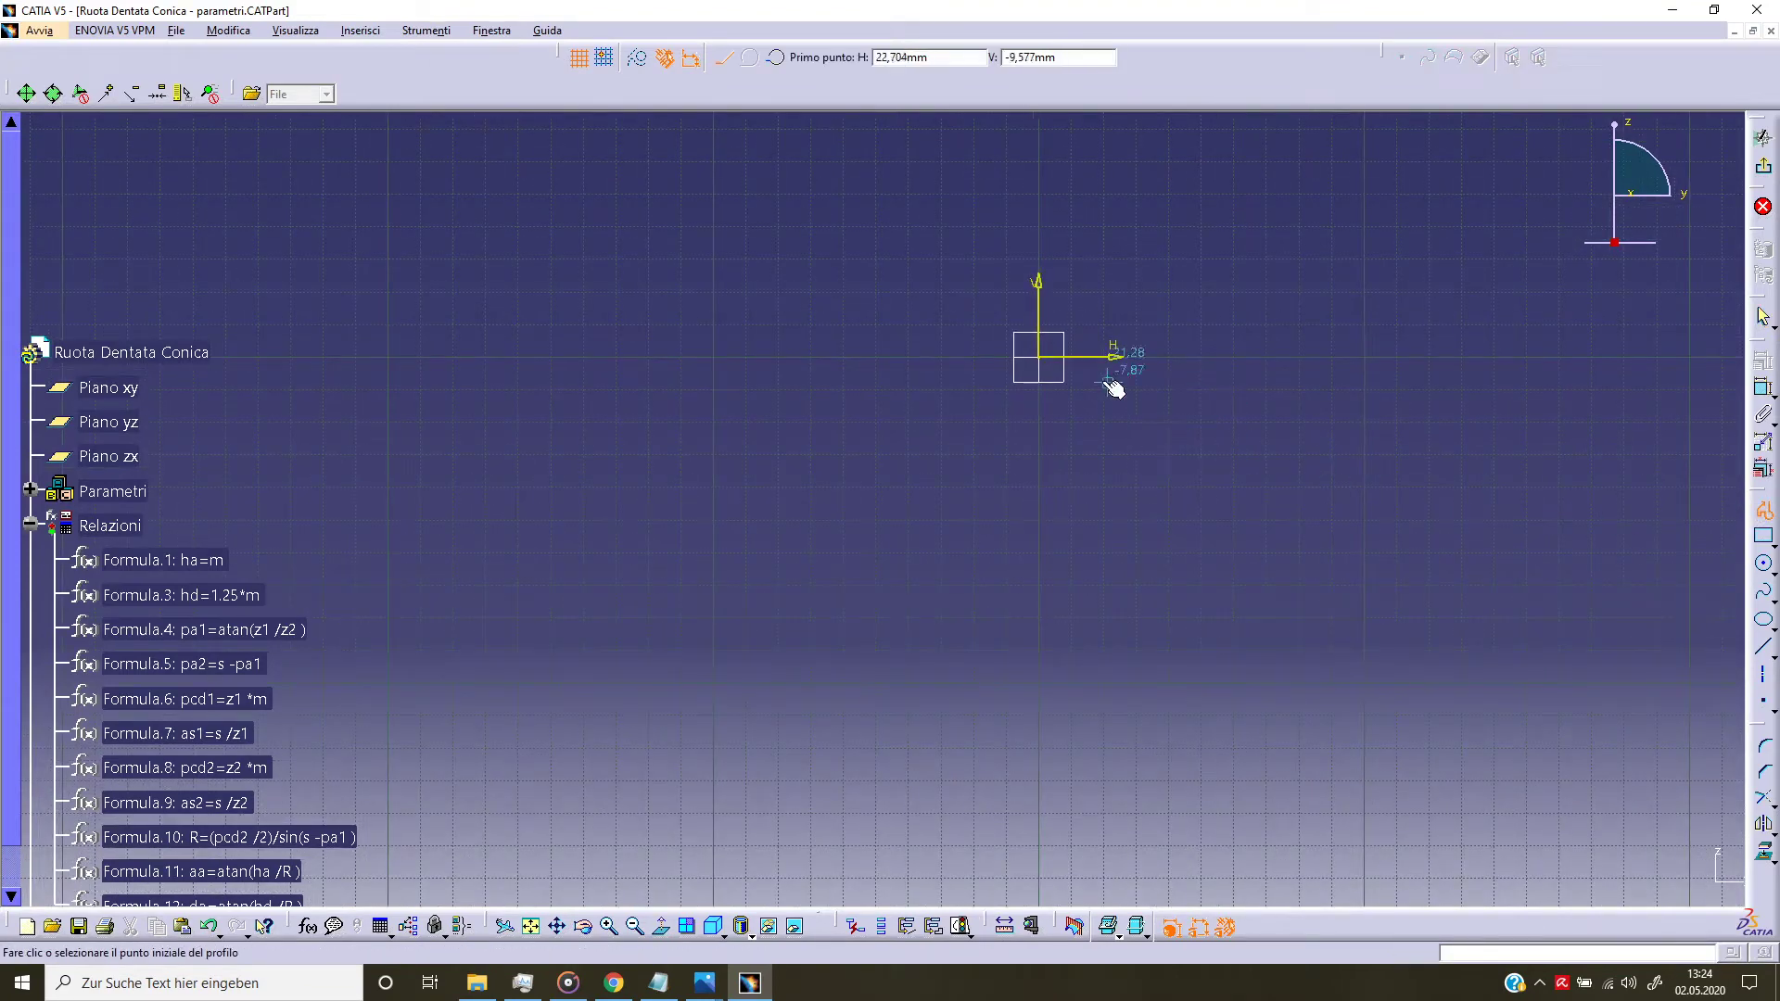
{"action": "left_click", "coordinate": [604, 57]}
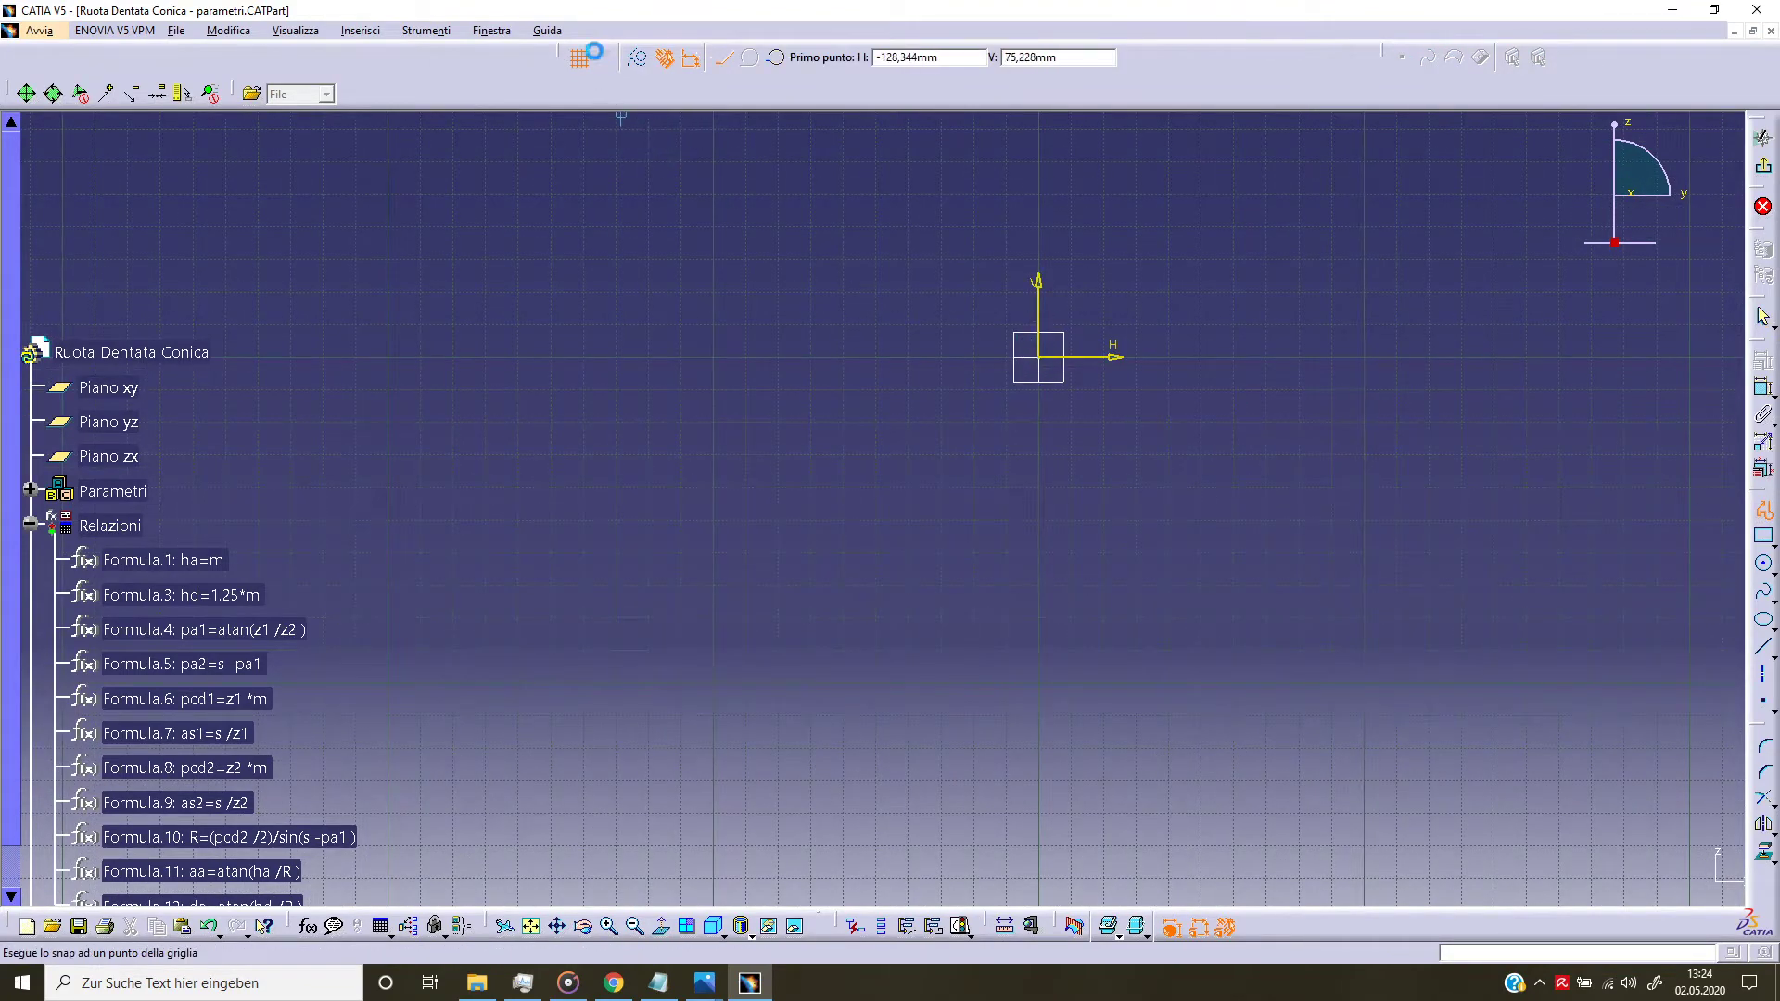
{"action": "left_click", "coordinate": [1026, 350]}
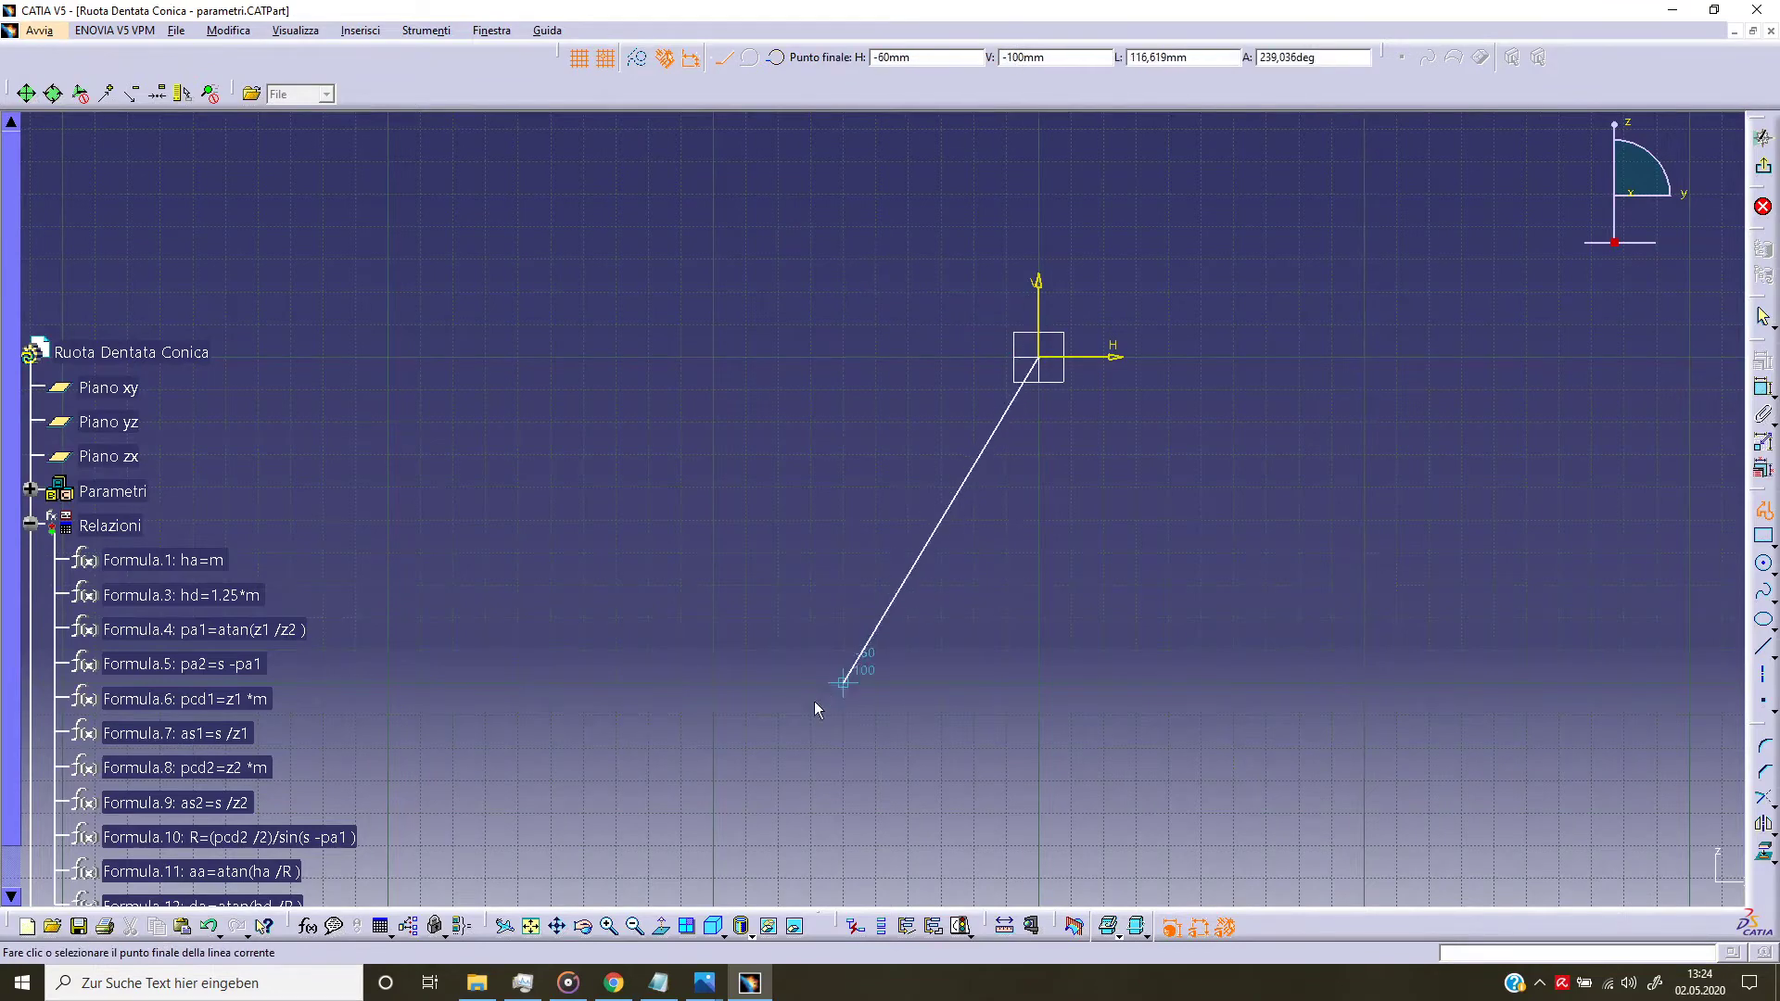
{"action": "left_click", "coordinate": [747, 779]}
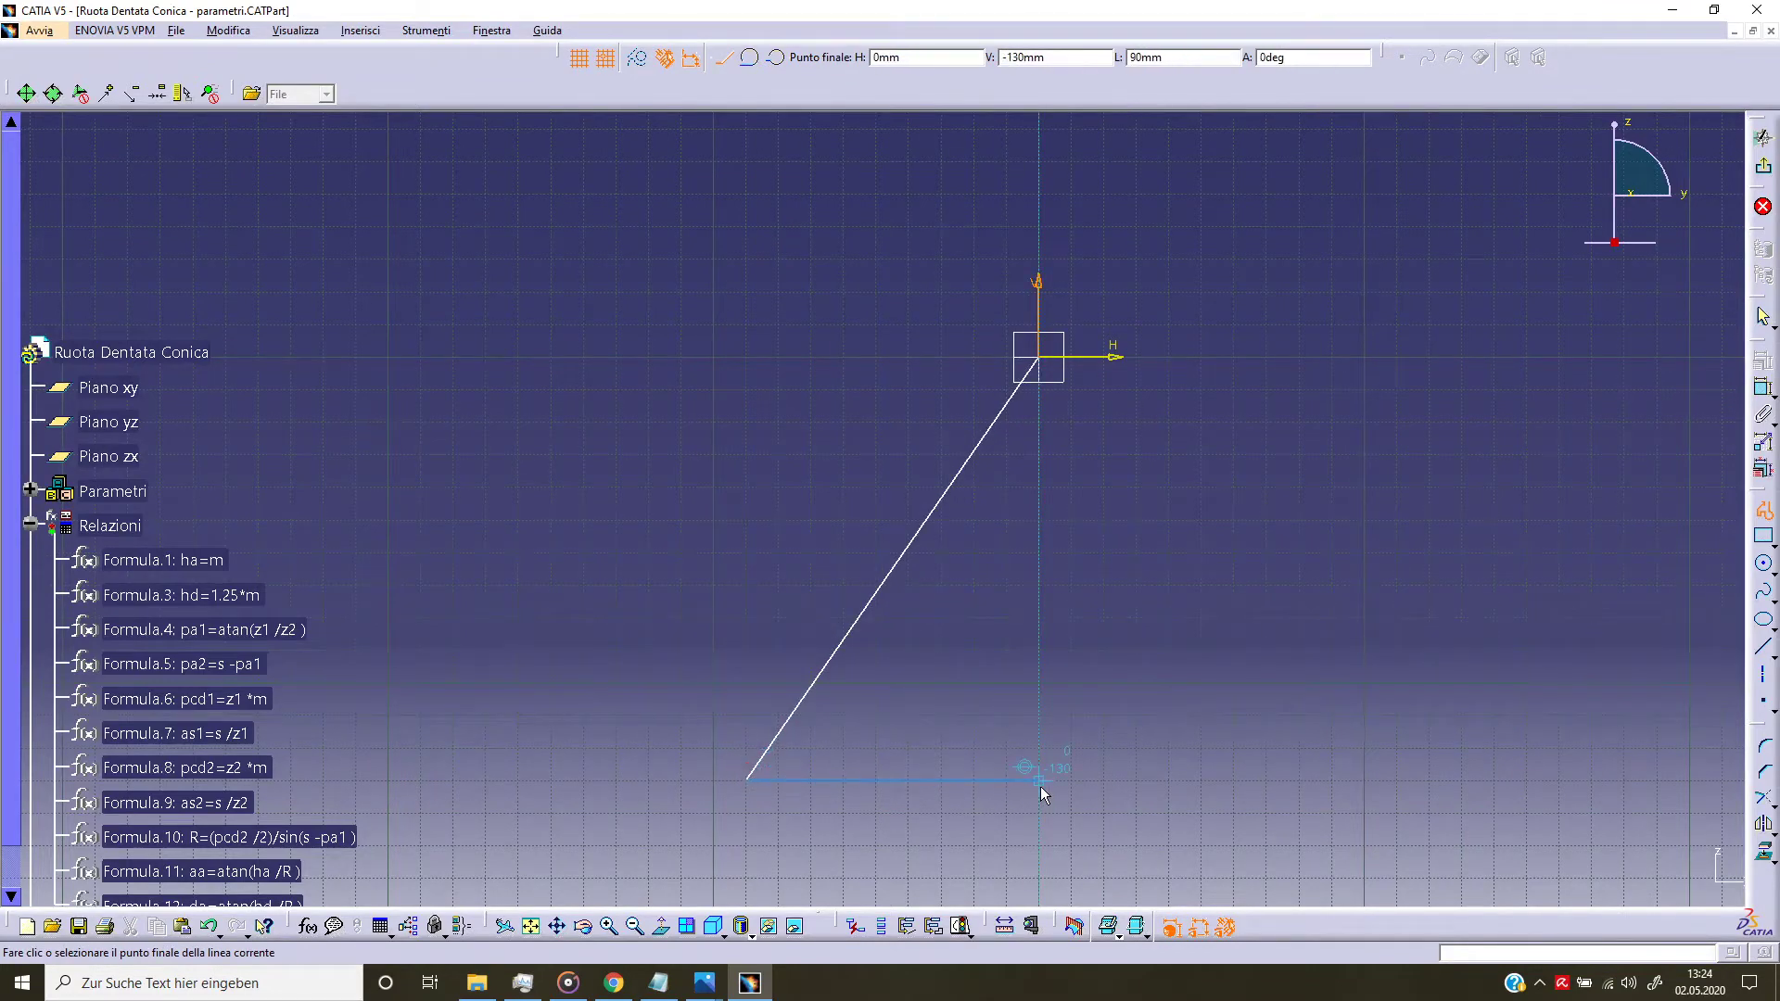
{"action": "left_click", "coordinate": [1039, 779]}
{"action": "left_click", "coordinate": [1042, 361]}
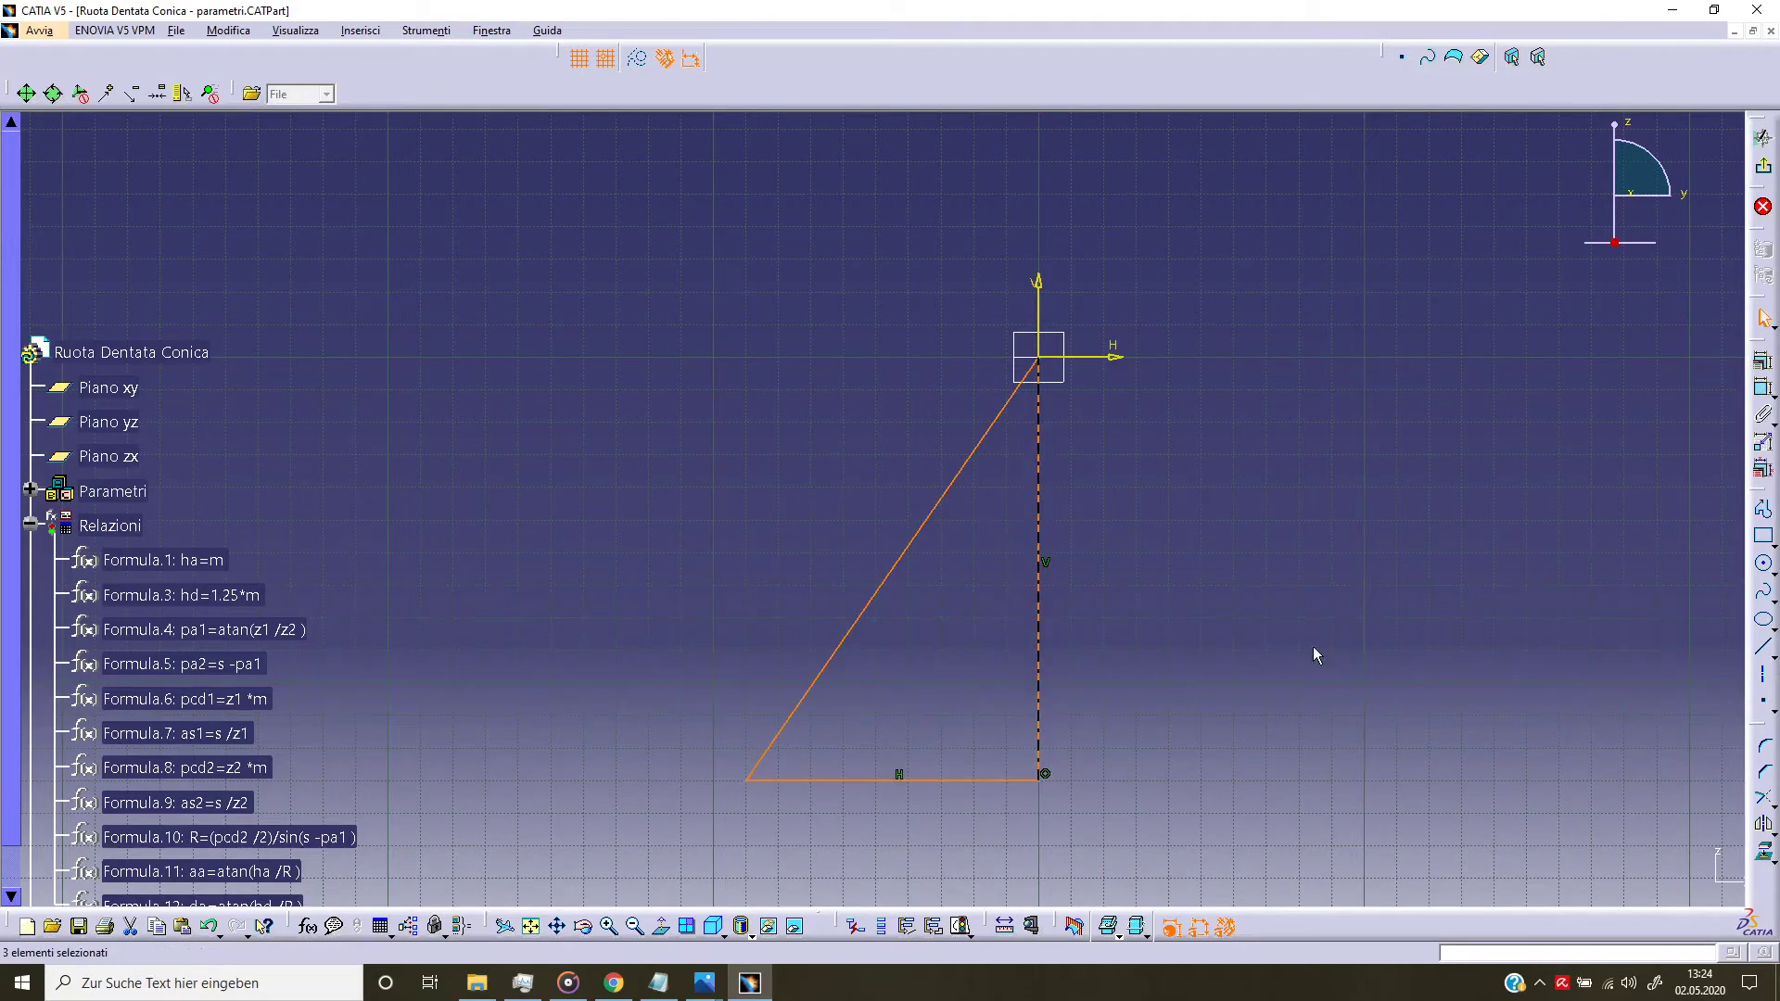
Step: Constrain the triangle's vertical side coincident with the V axis
{"action": "left_click", "coordinate": [1039, 466]}
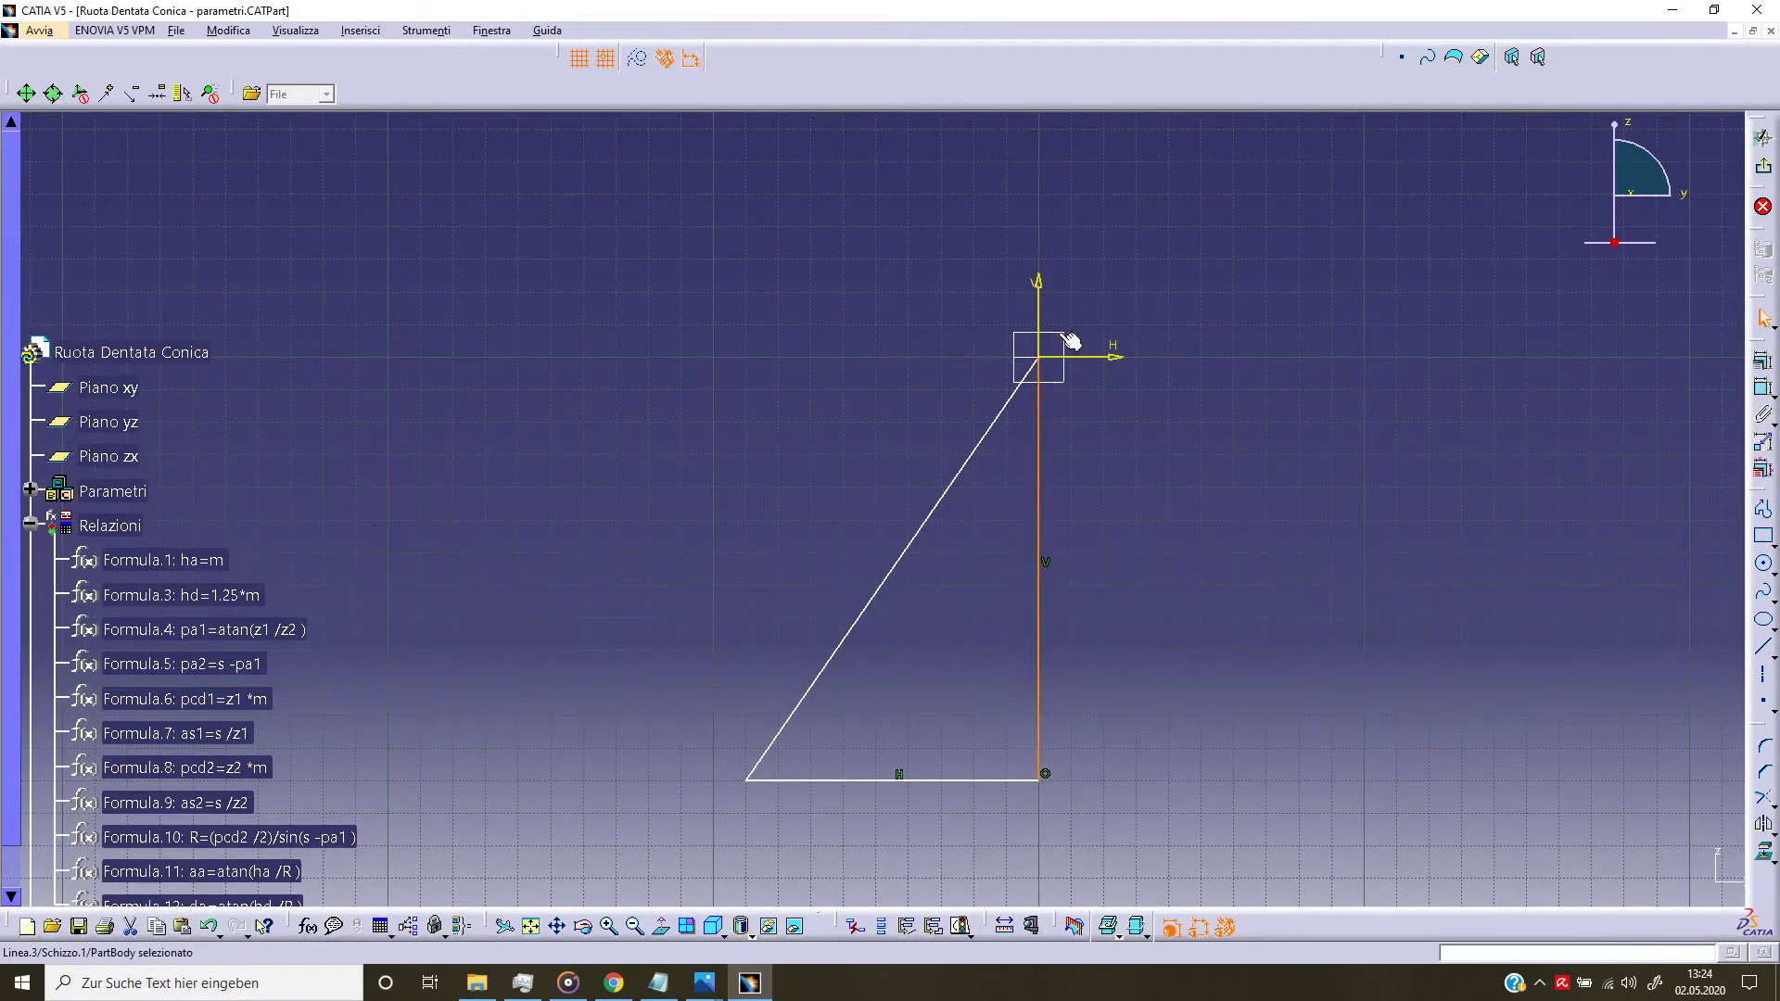
{"action": "left_click", "coordinate": [1049, 306], "text": "ctrl"}
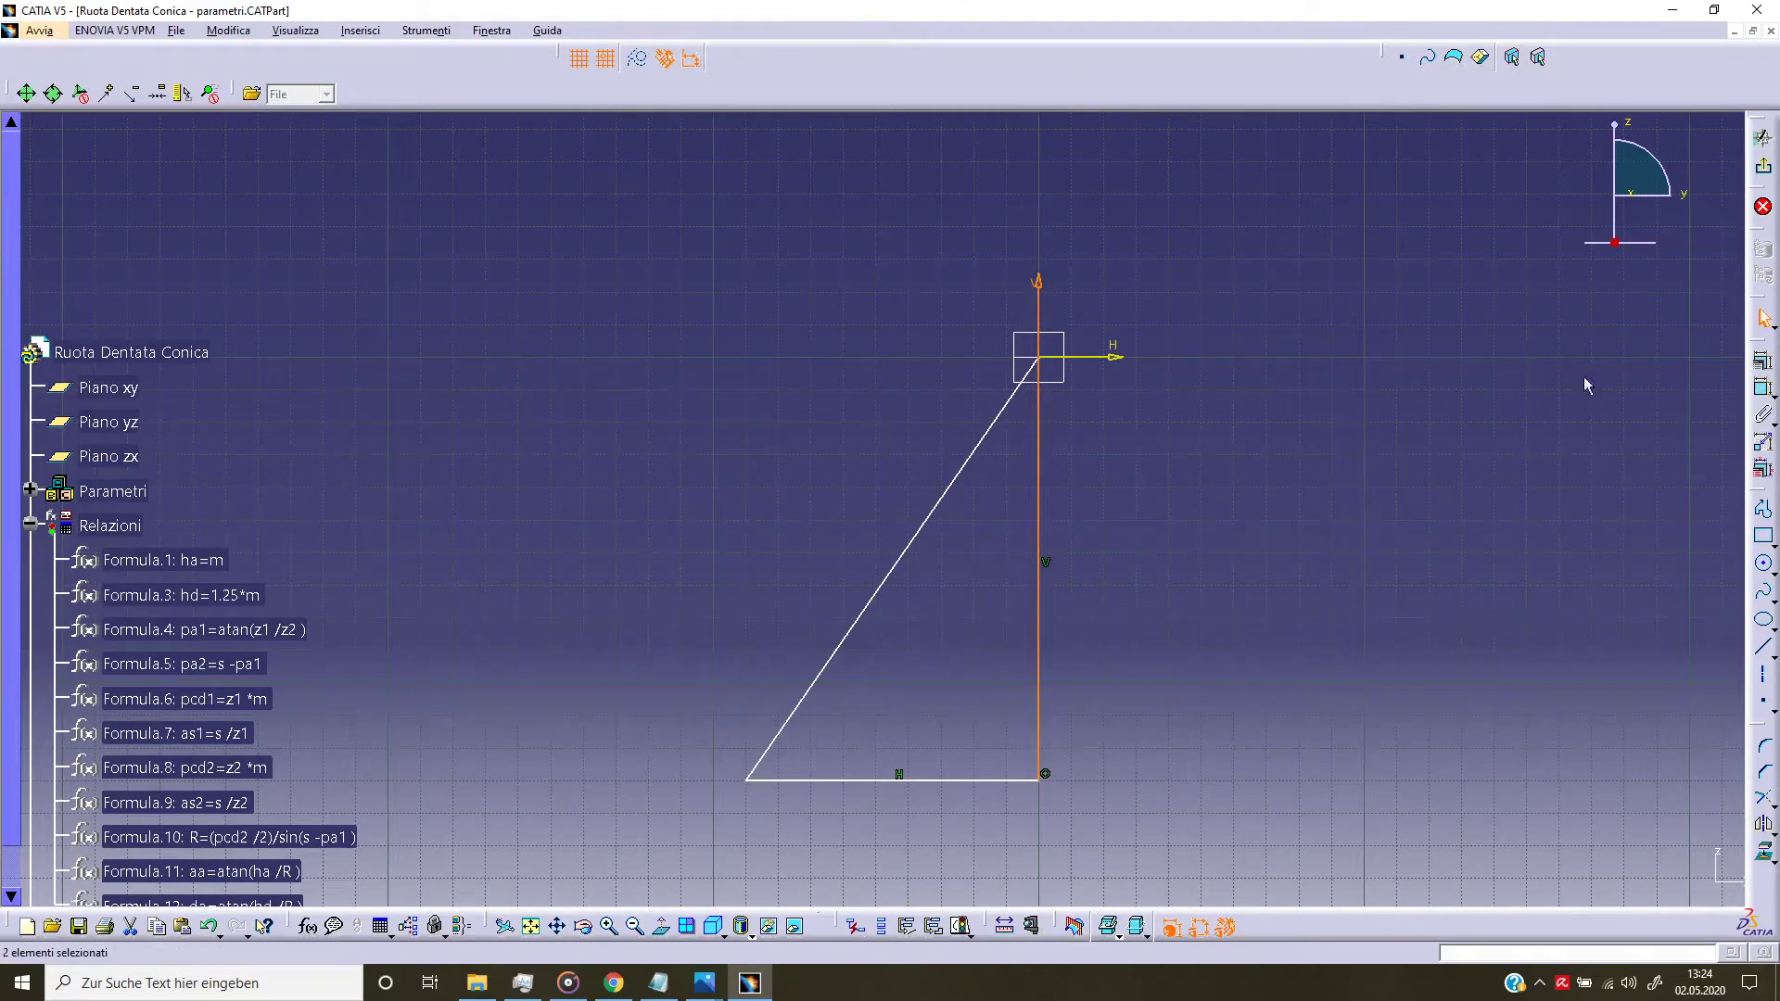
{"action": "left_click", "coordinate": [1763, 362]}
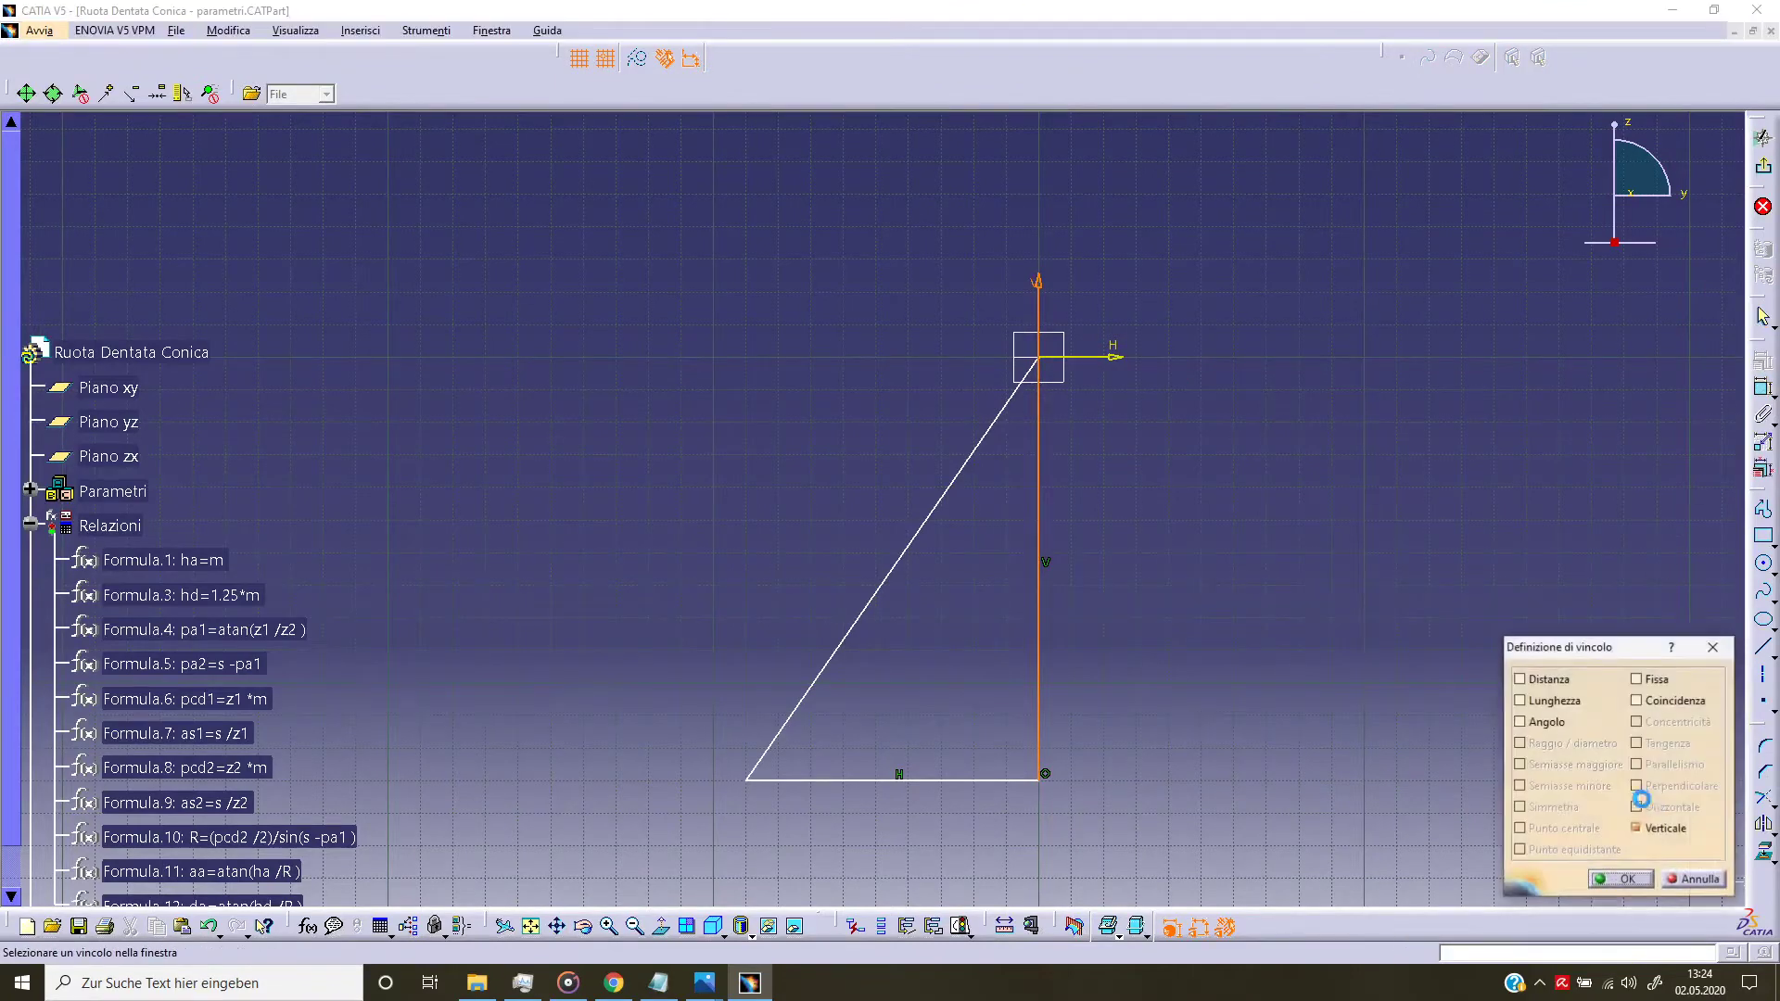
{"action": "left_click", "coordinate": [1623, 879]}
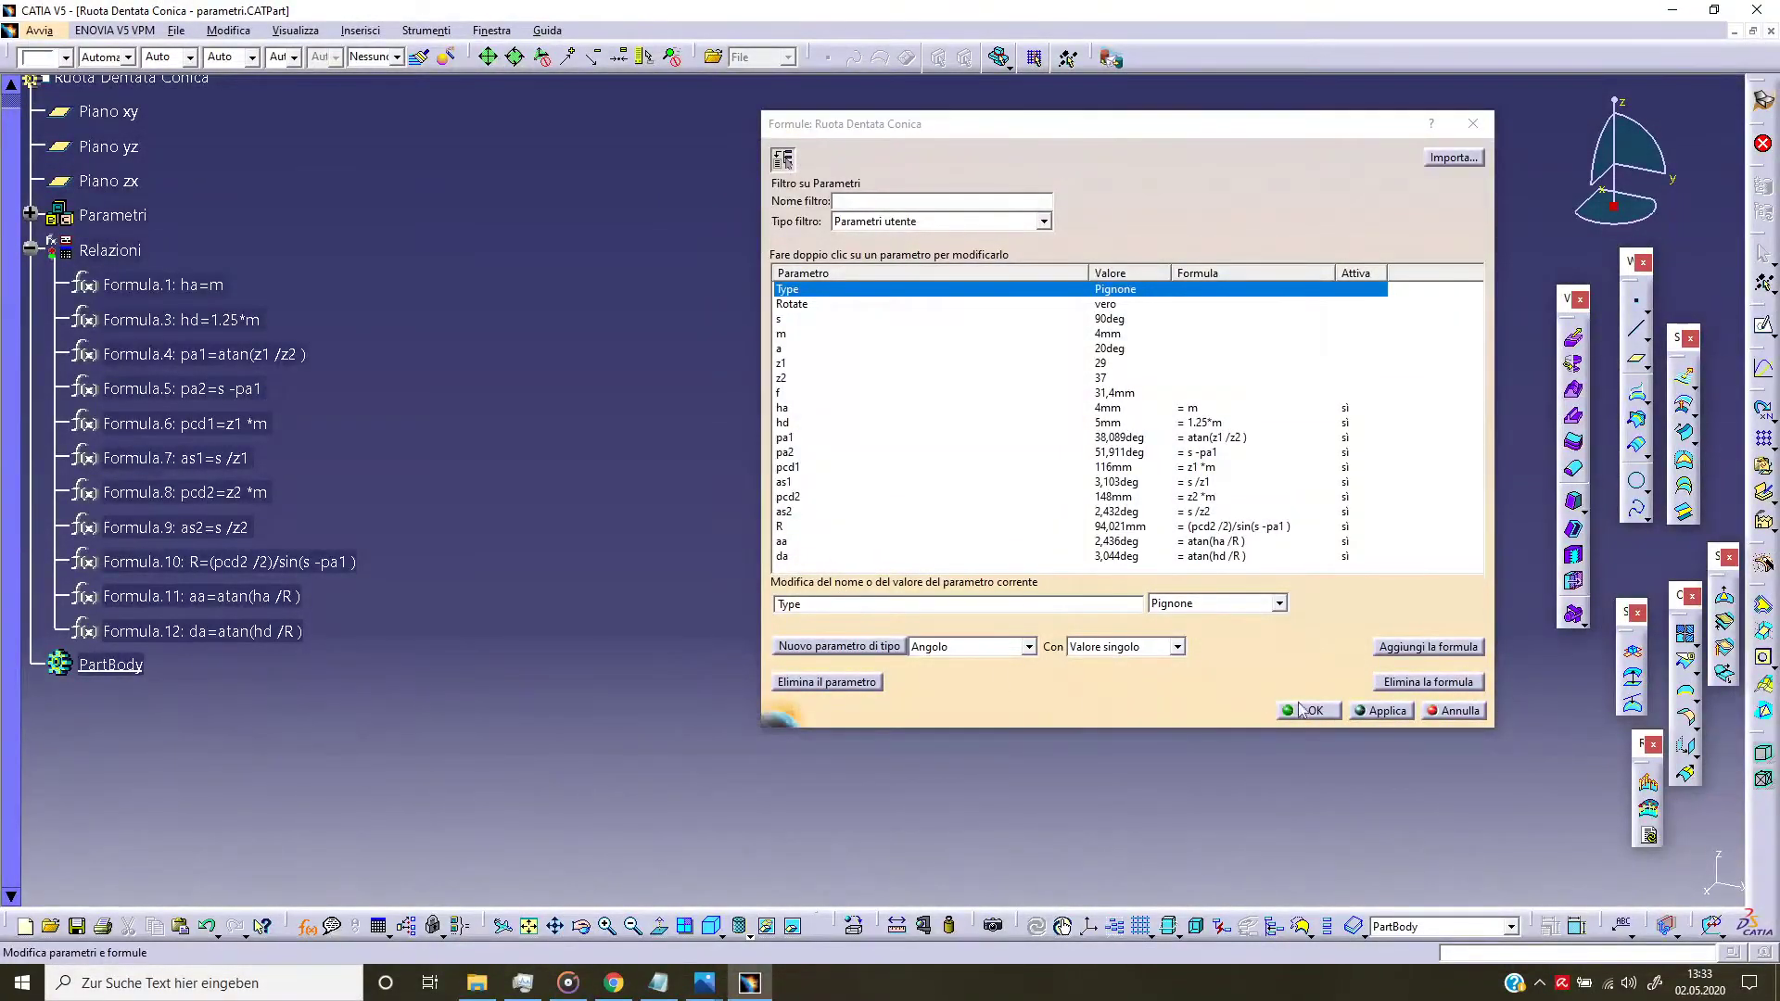
Step: Start a new yz-plane sketch and draw a vertical axis down from the origin
{"action": "left_click", "coordinate": [1317, 712]}
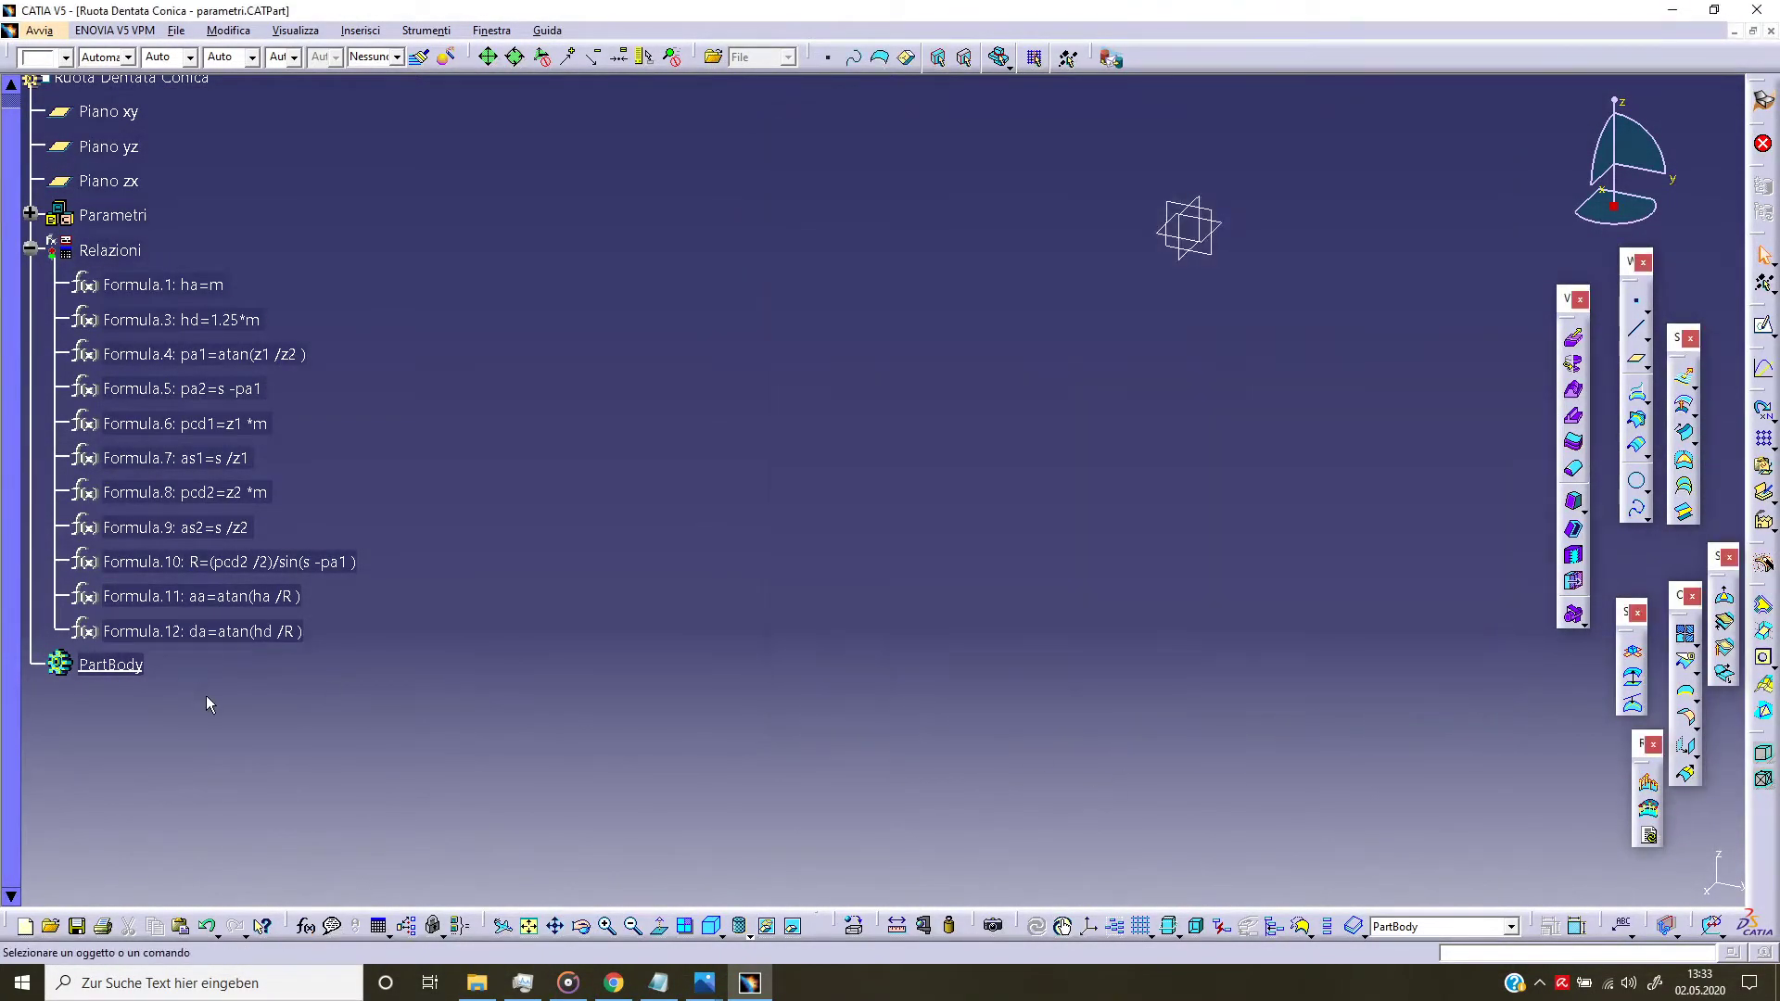
{"action": "left_click", "coordinate": [1211, 258]}
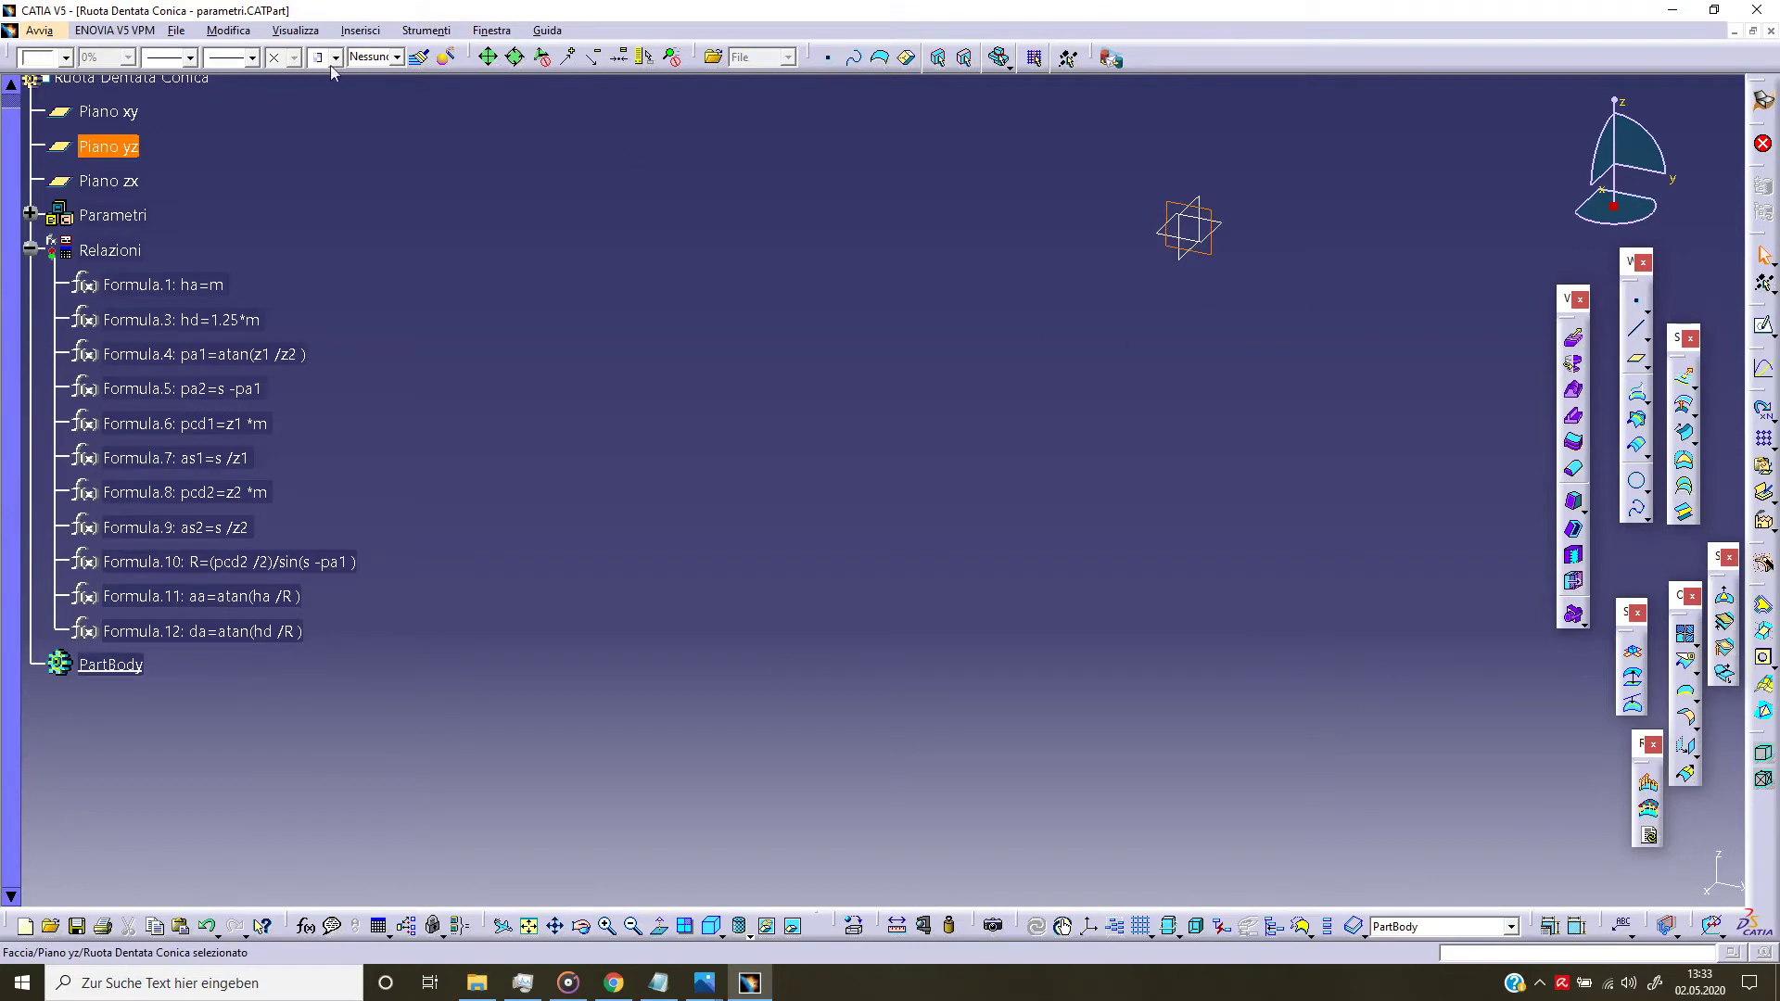
{"action": "left_click", "coordinate": [1765, 324]}
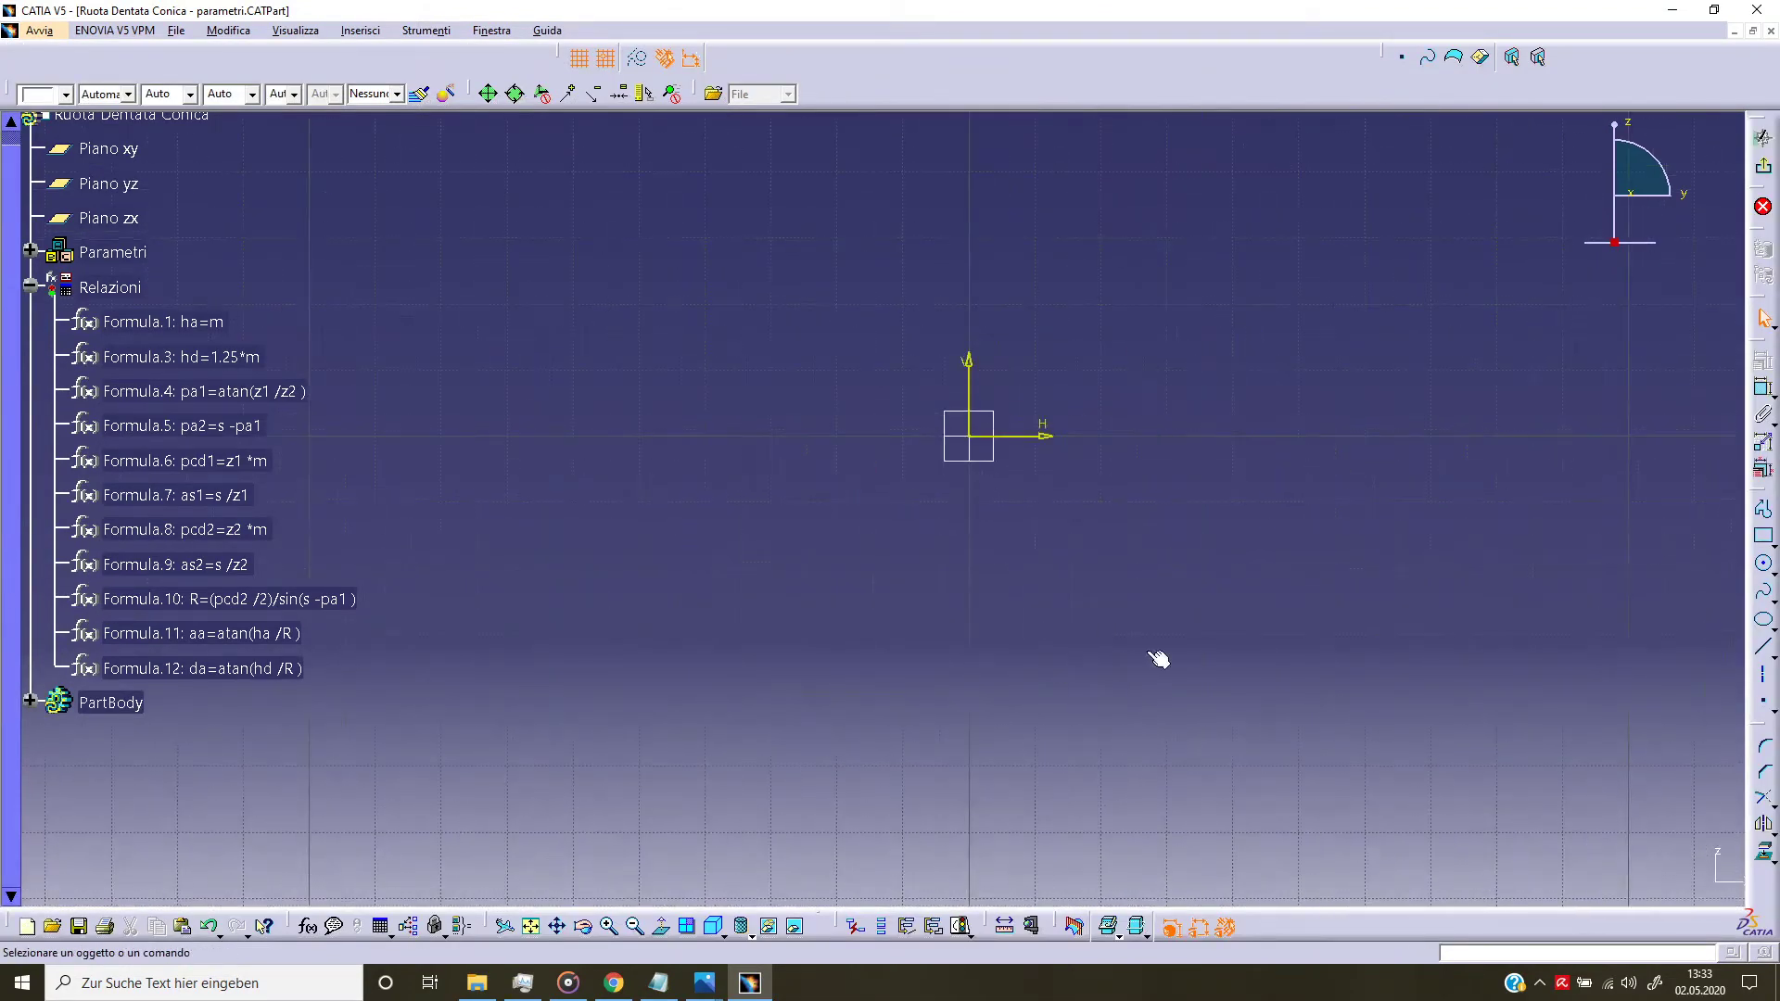
{"action": "left_click", "coordinate": [1763, 674]}
{"action": "left_click", "coordinate": [969, 436]}
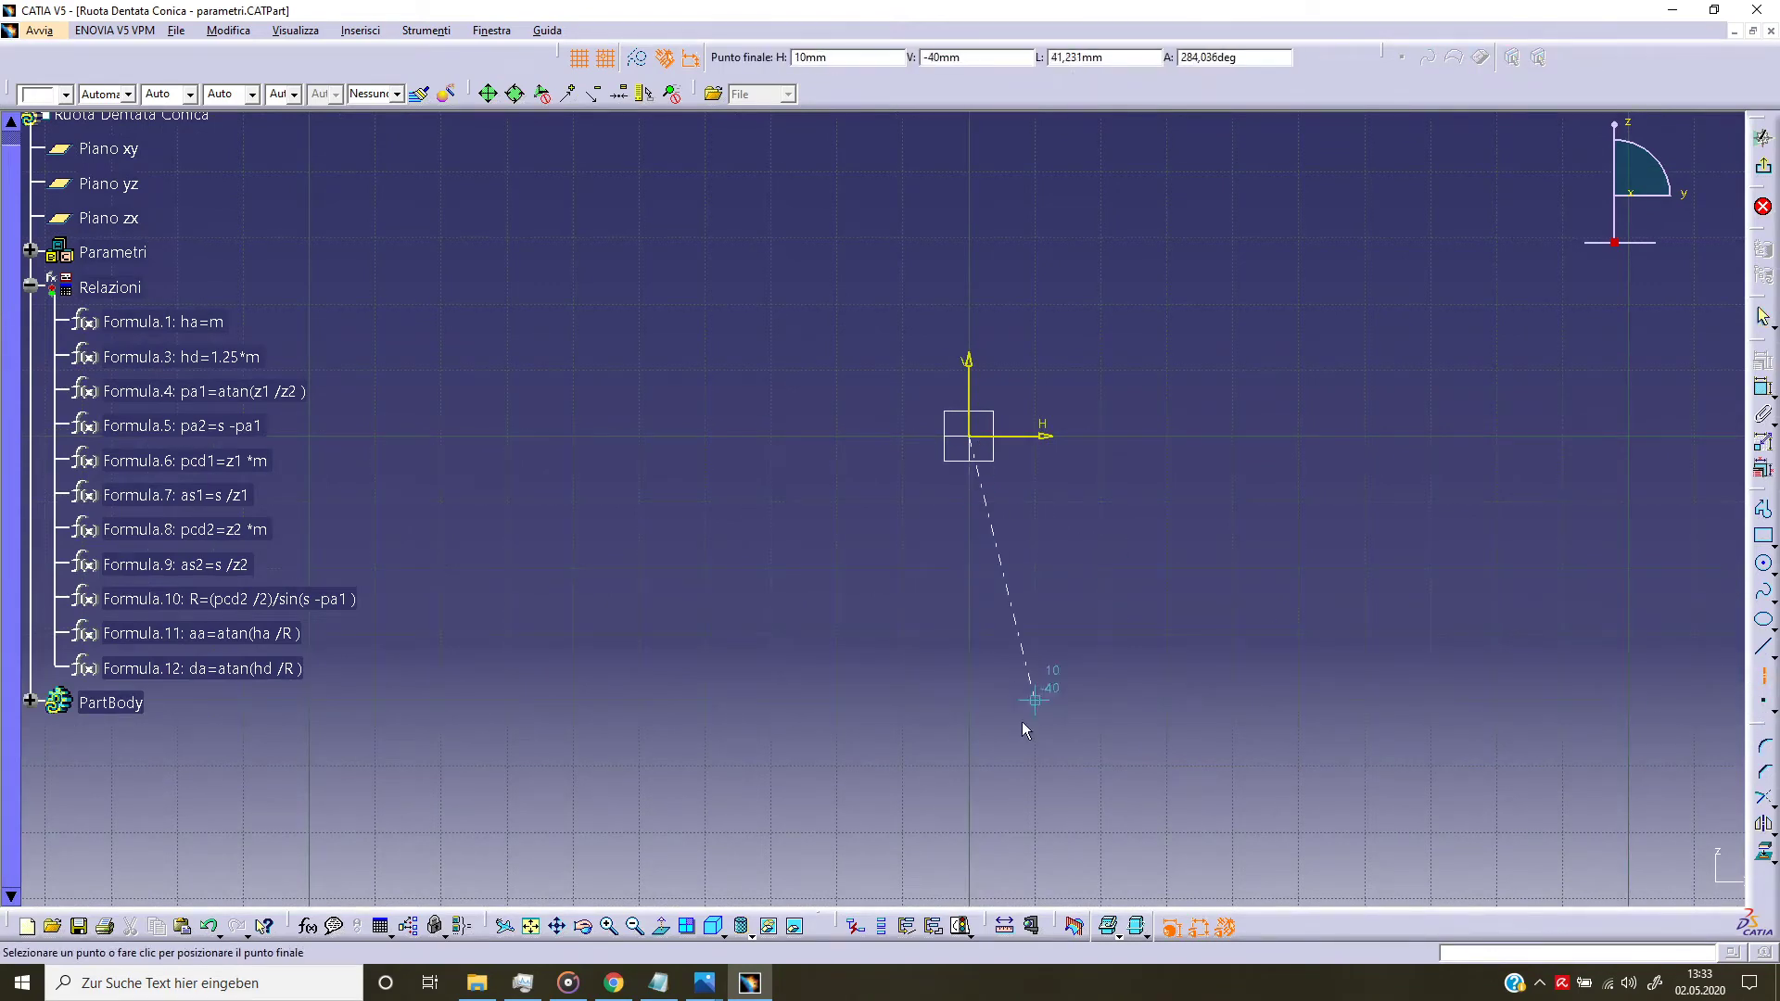
{"action": "left_click", "coordinate": [1012, 779]}
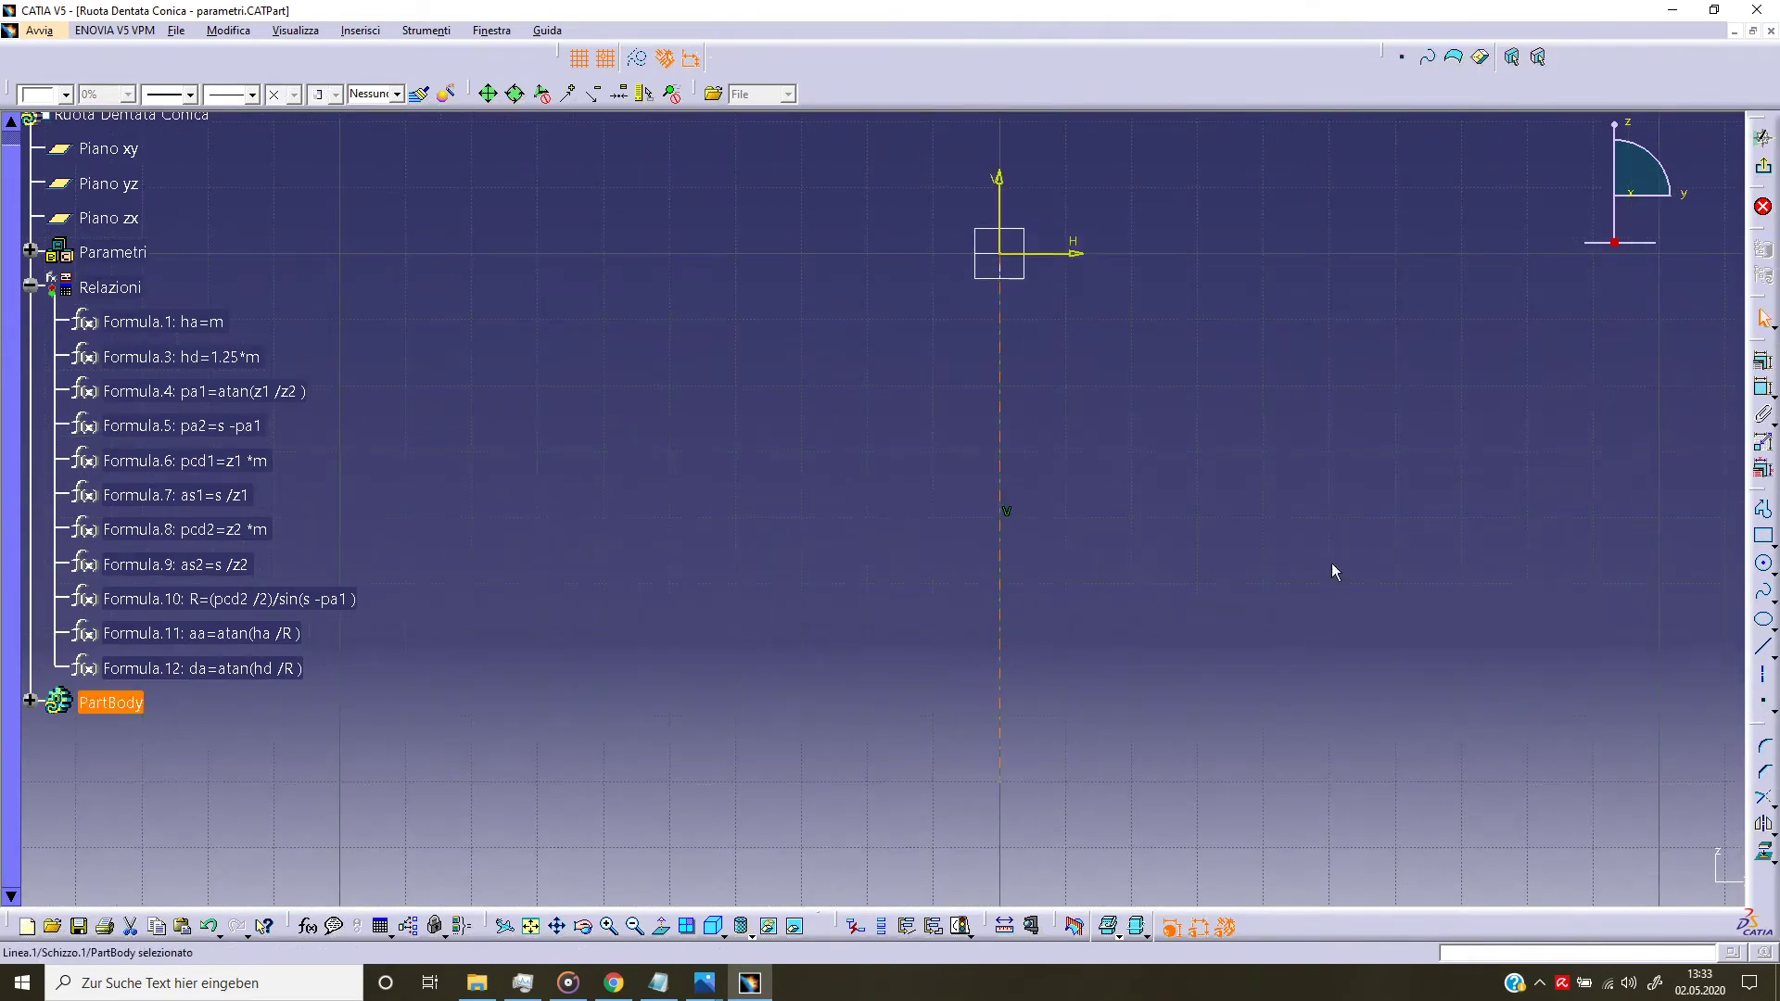
{"action": "middle_click_drag", "start_coordinate": [1124, 543], "coordinate": [1547, 556]}
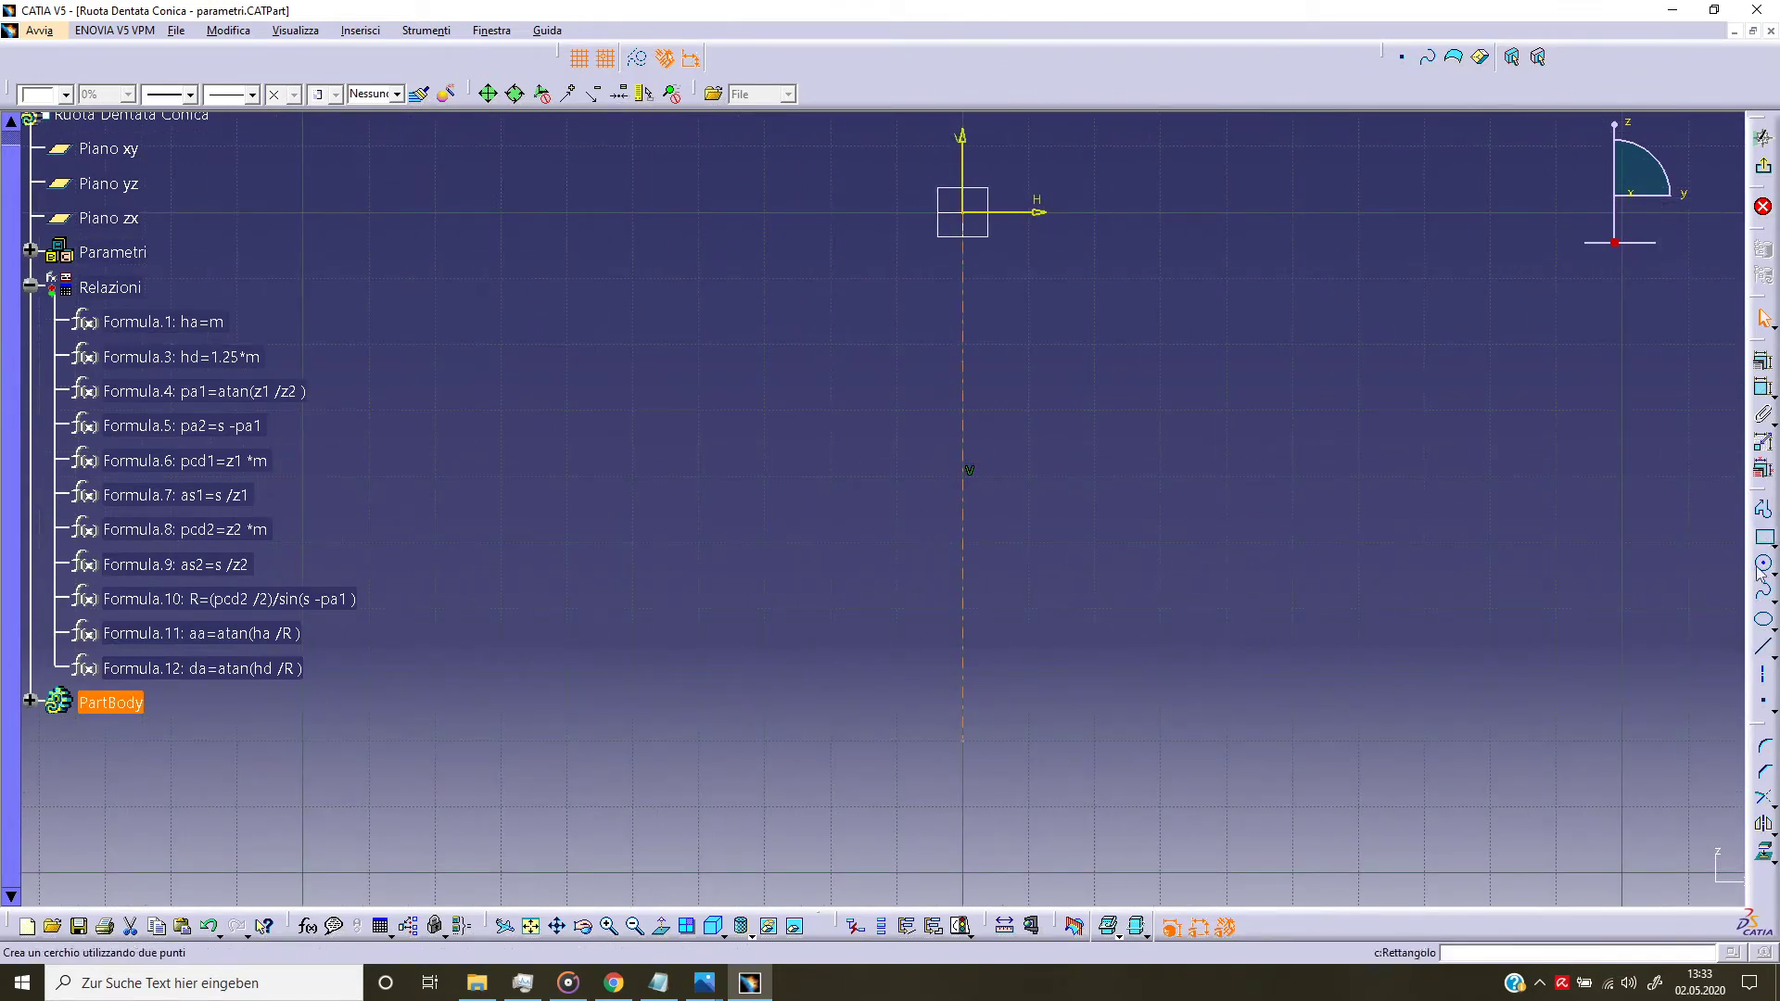
Step: Draw a sloped line from the origin to lower left and a horizontal line closing the triangle
{"action": "left_click", "coordinate": [1763, 646]}
{"action": "left_click", "coordinate": [963, 211]}
{"action": "middle_click_drag", "start_coordinate": [849, 501], "coordinate": [905, 290]}
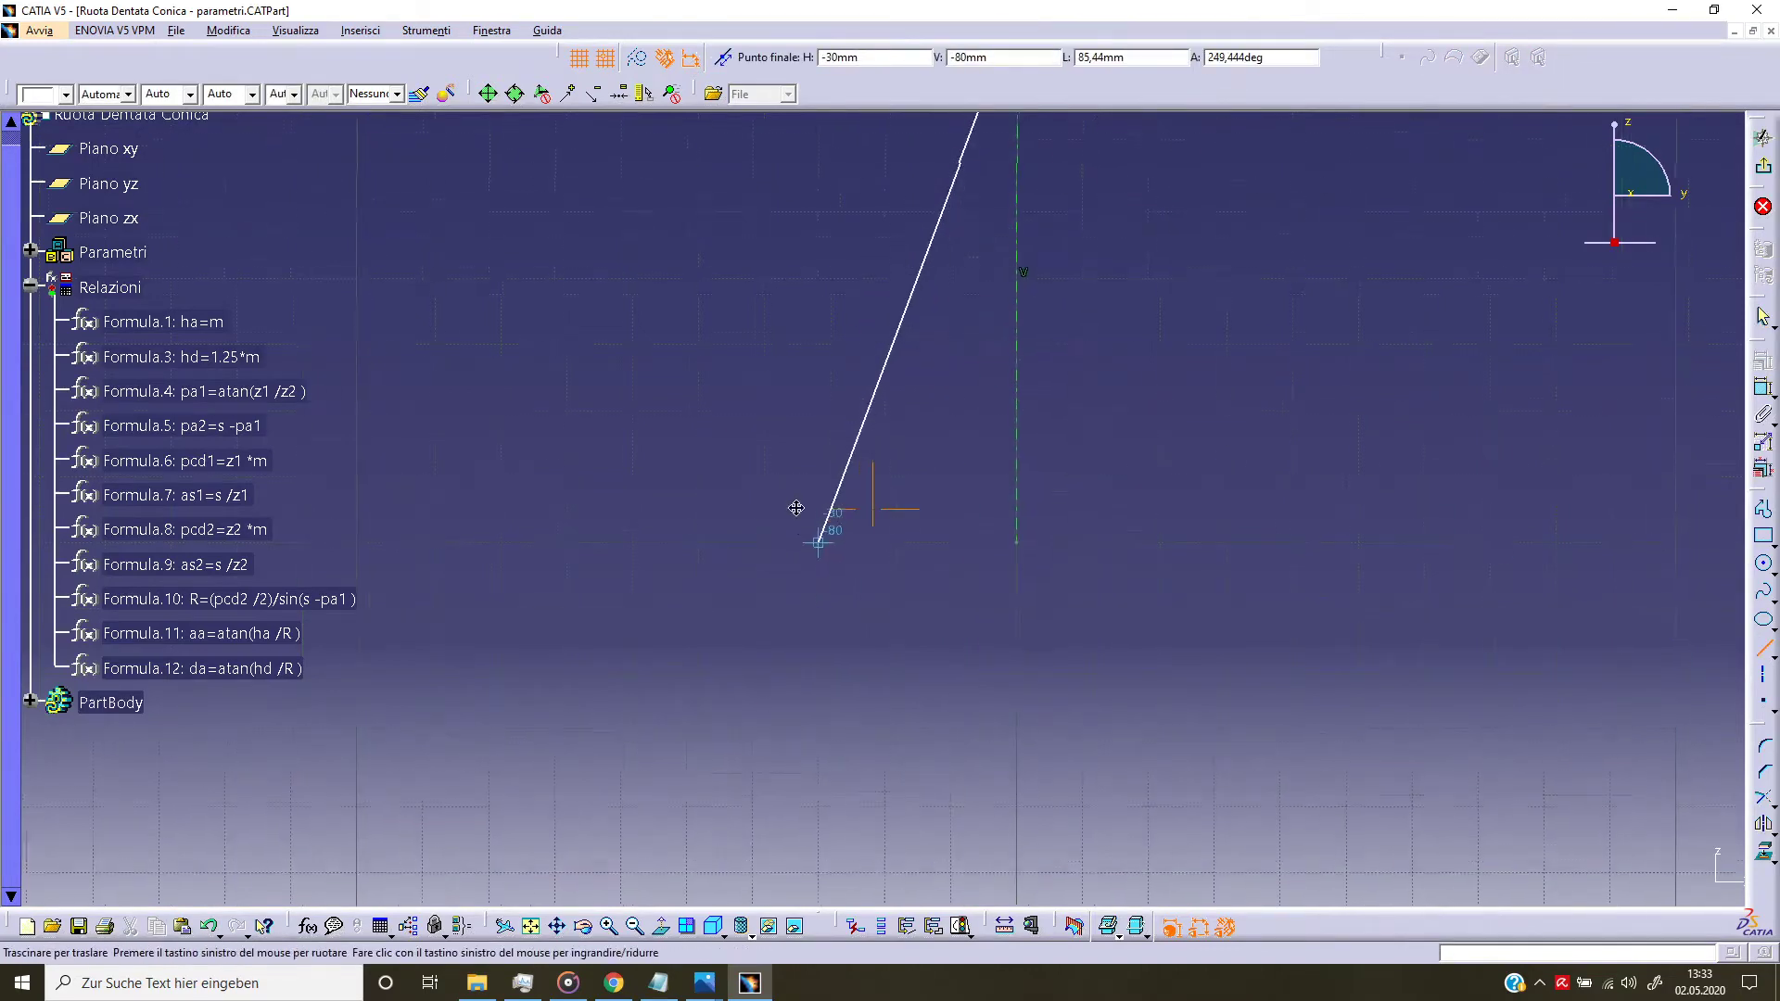
{"action": "left_click", "coordinate": [626, 531]}
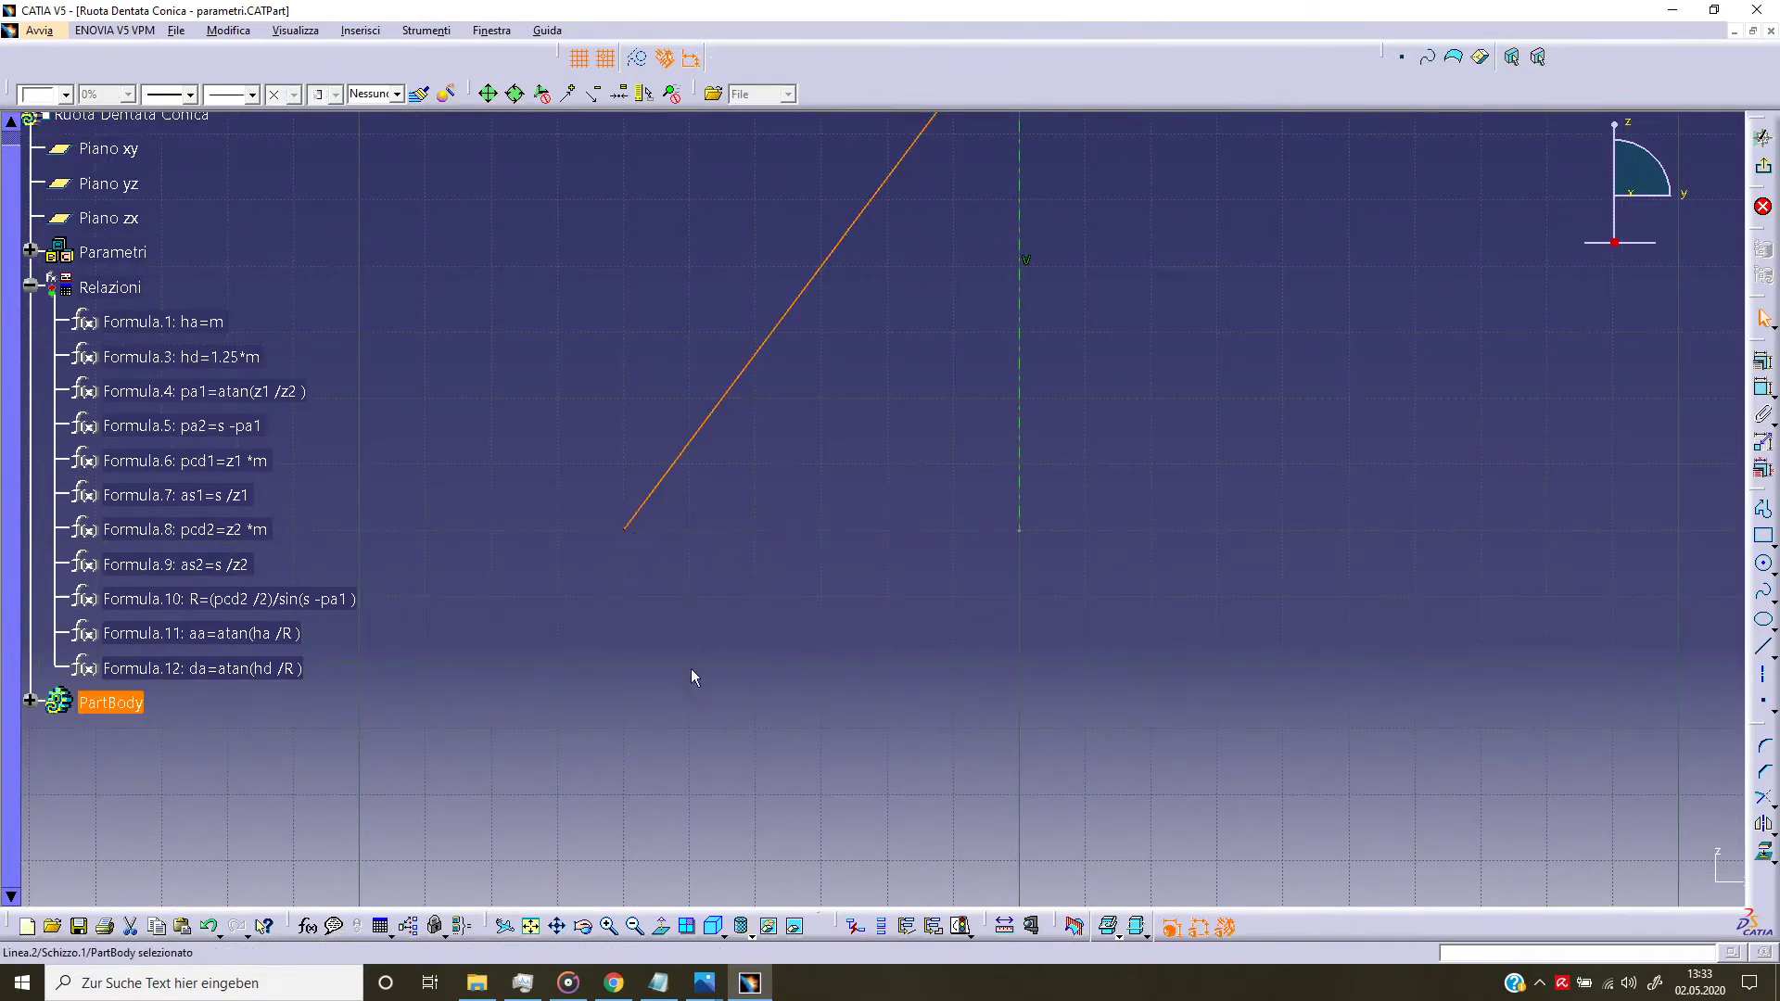
{"action": "left_click", "coordinate": [1762, 648]}
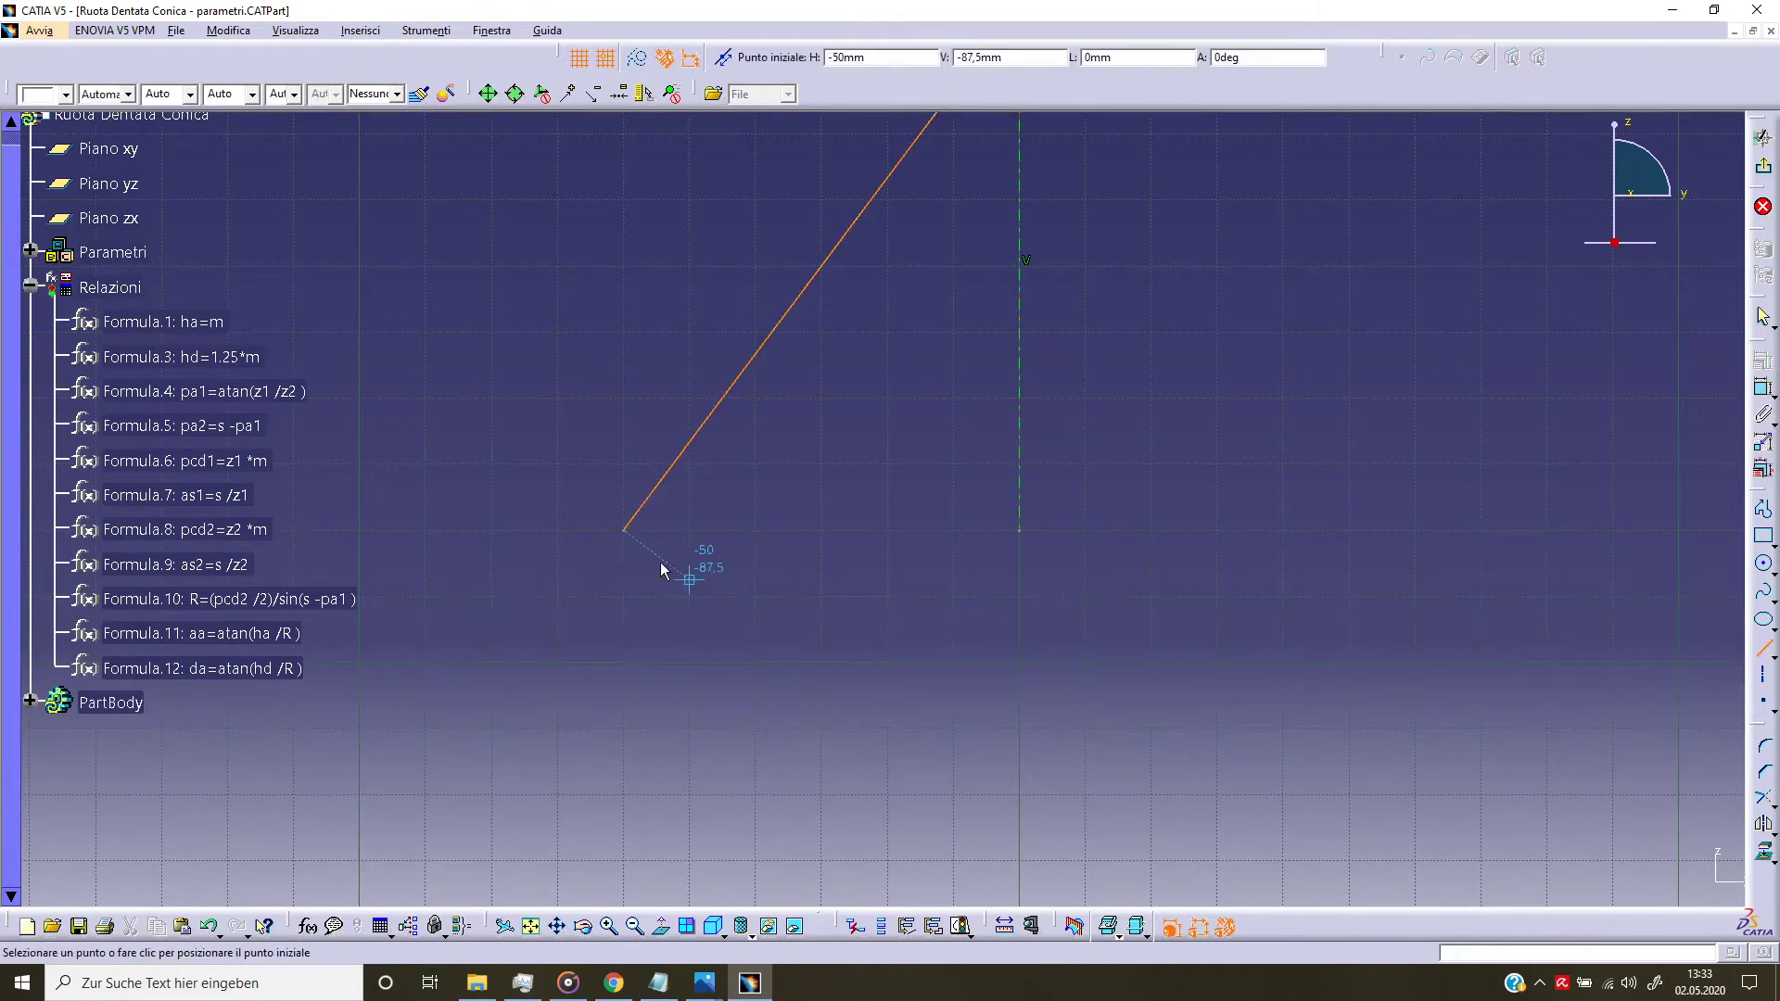
{"action": "left_click", "coordinate": [631, 538]}
{"action": "left_click", "coordinate": [1020, 531]}
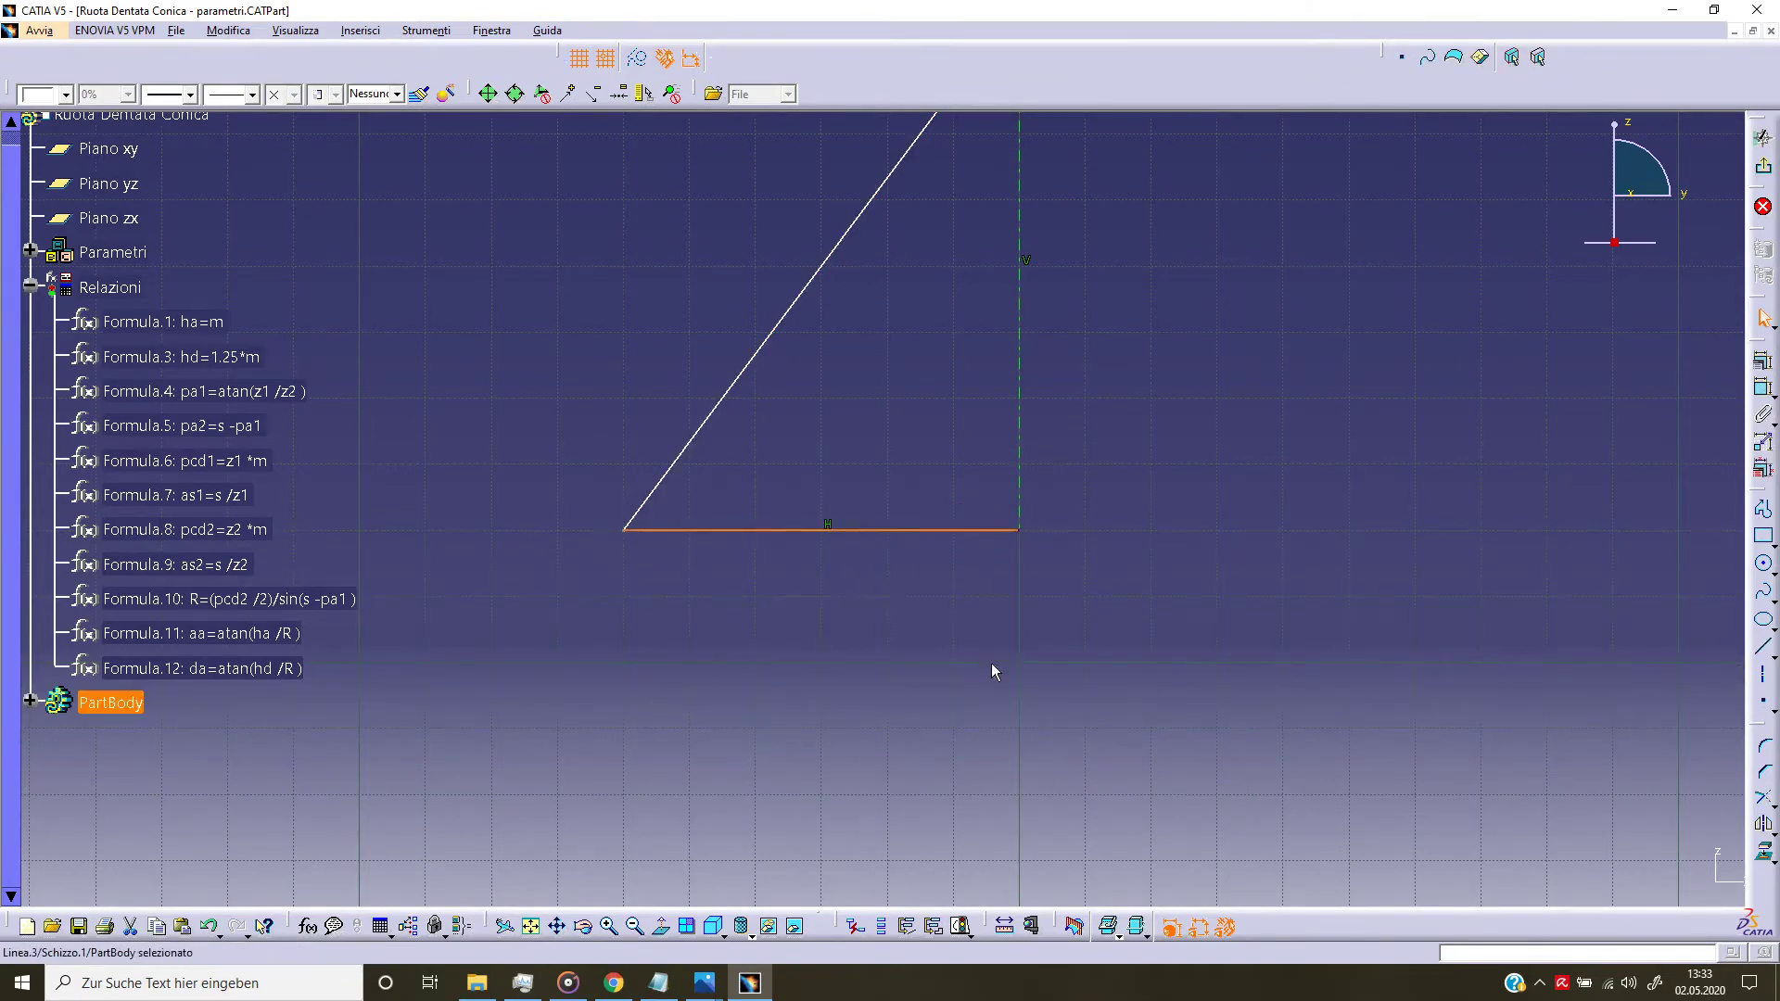
Step: Add a length dimension to the slanted line
{"action": "left_click", "coordinate": [824, 413]}
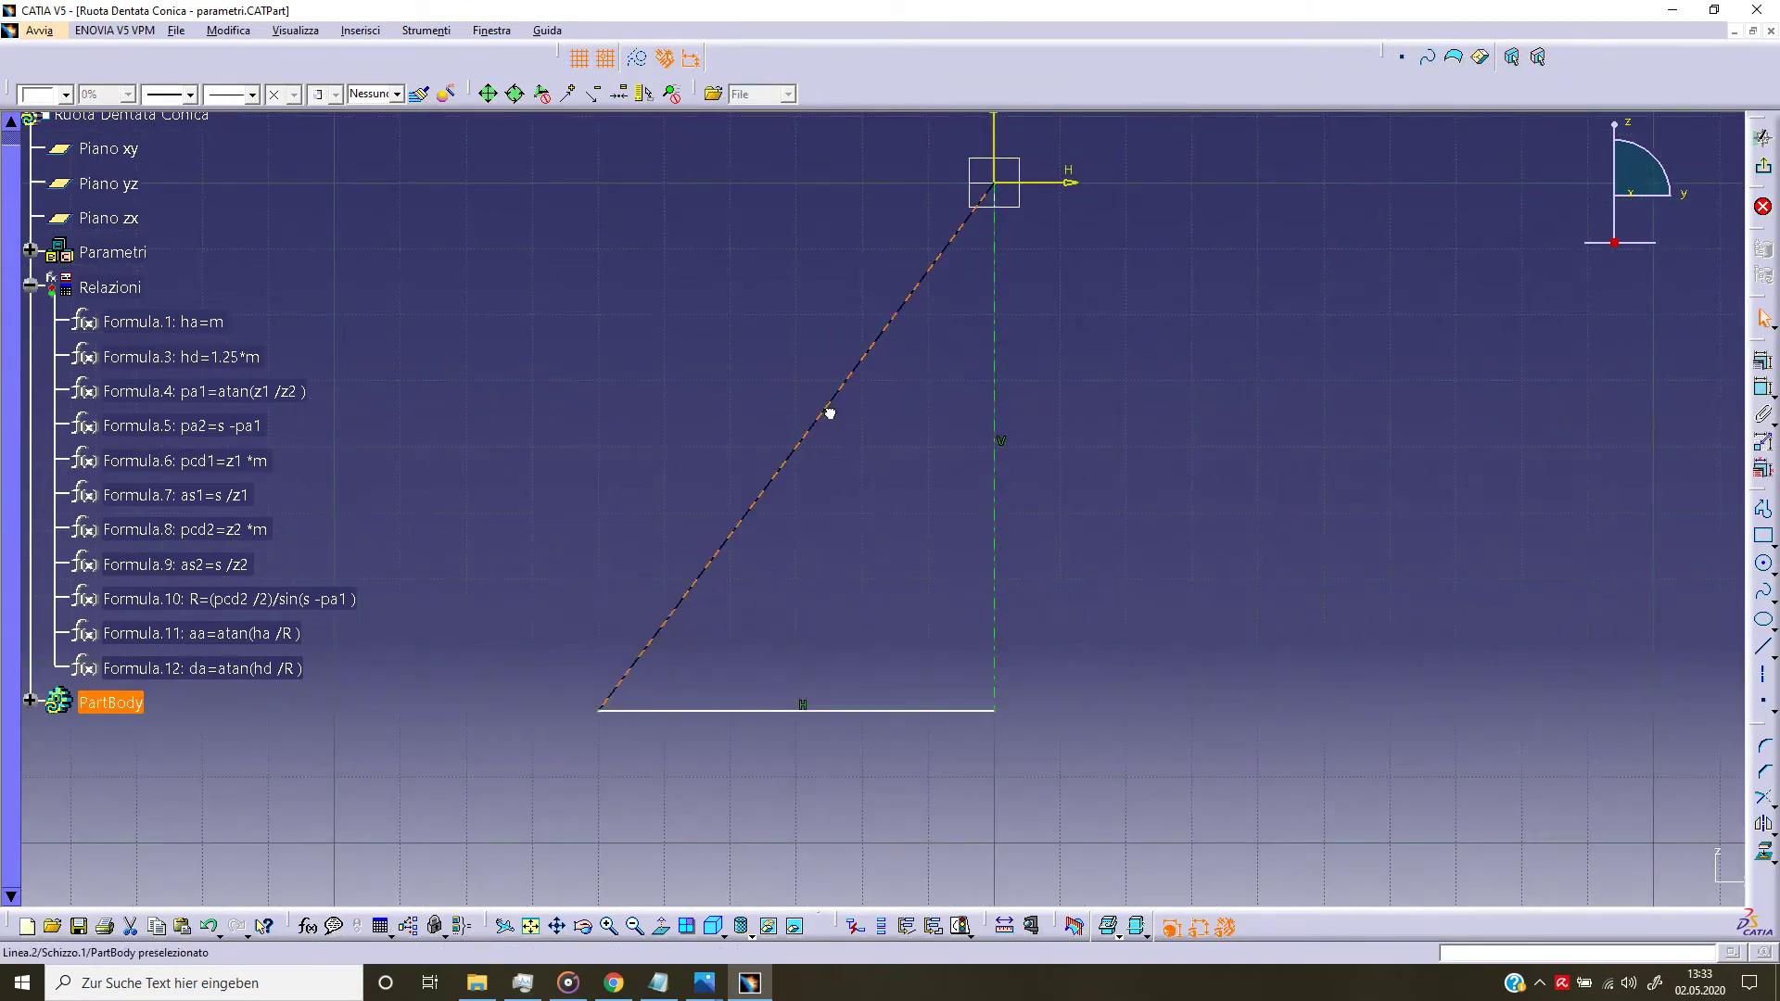
{"action": "left_click", "coordinate": [1763, 387]}
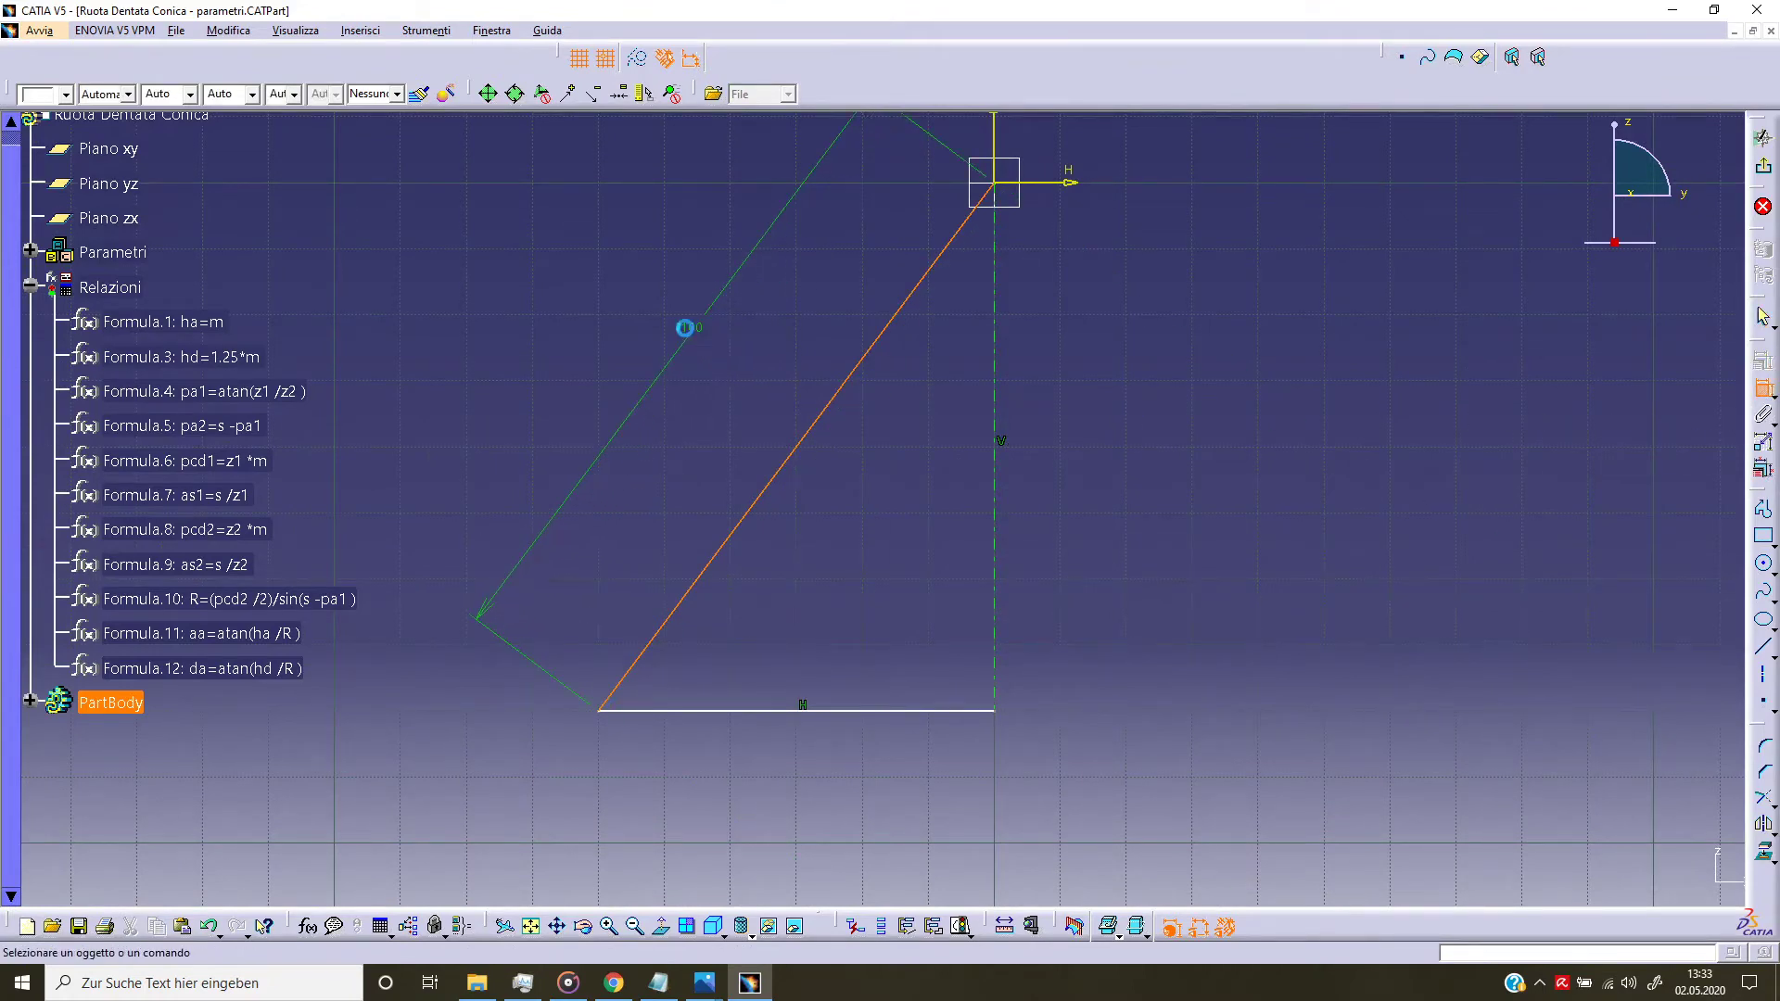
{"action": "left_click", "coordinate": [686, 329]}
Step: Set the slanted side's length formula equal to R
{"action": "right_click", "coordinate": [697, 332]}
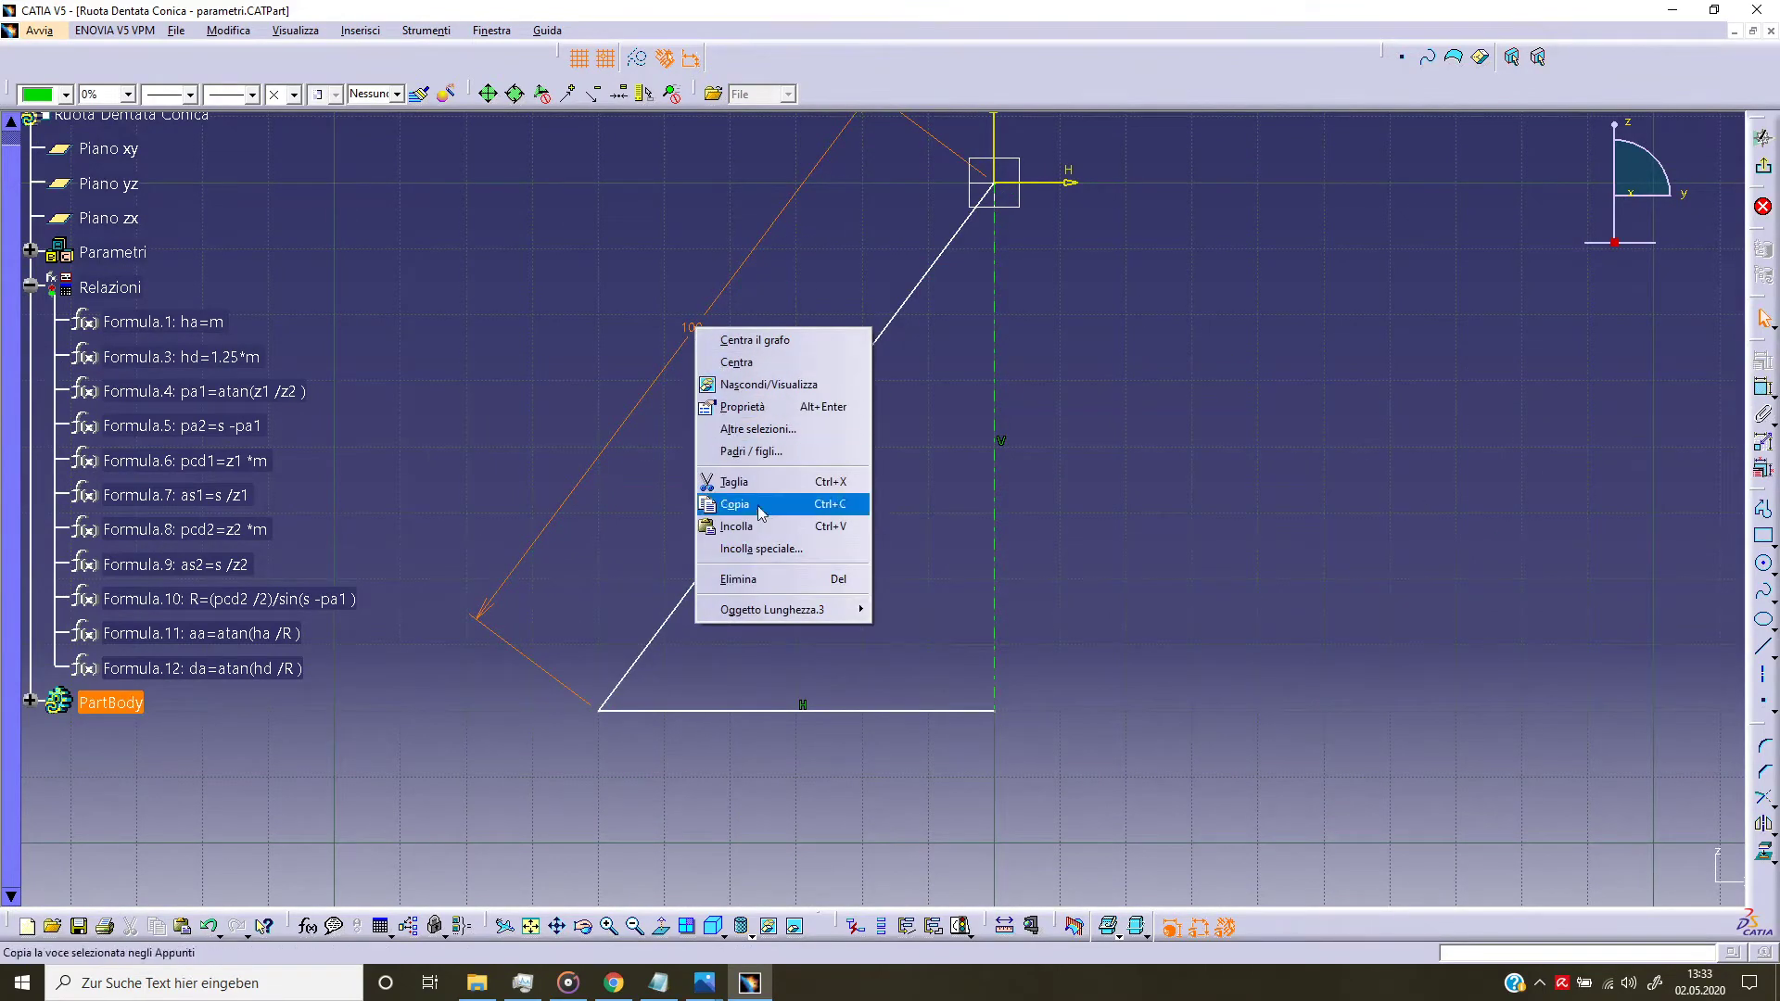
{"action": "mouse_move", "coordinate": [773, 609]}
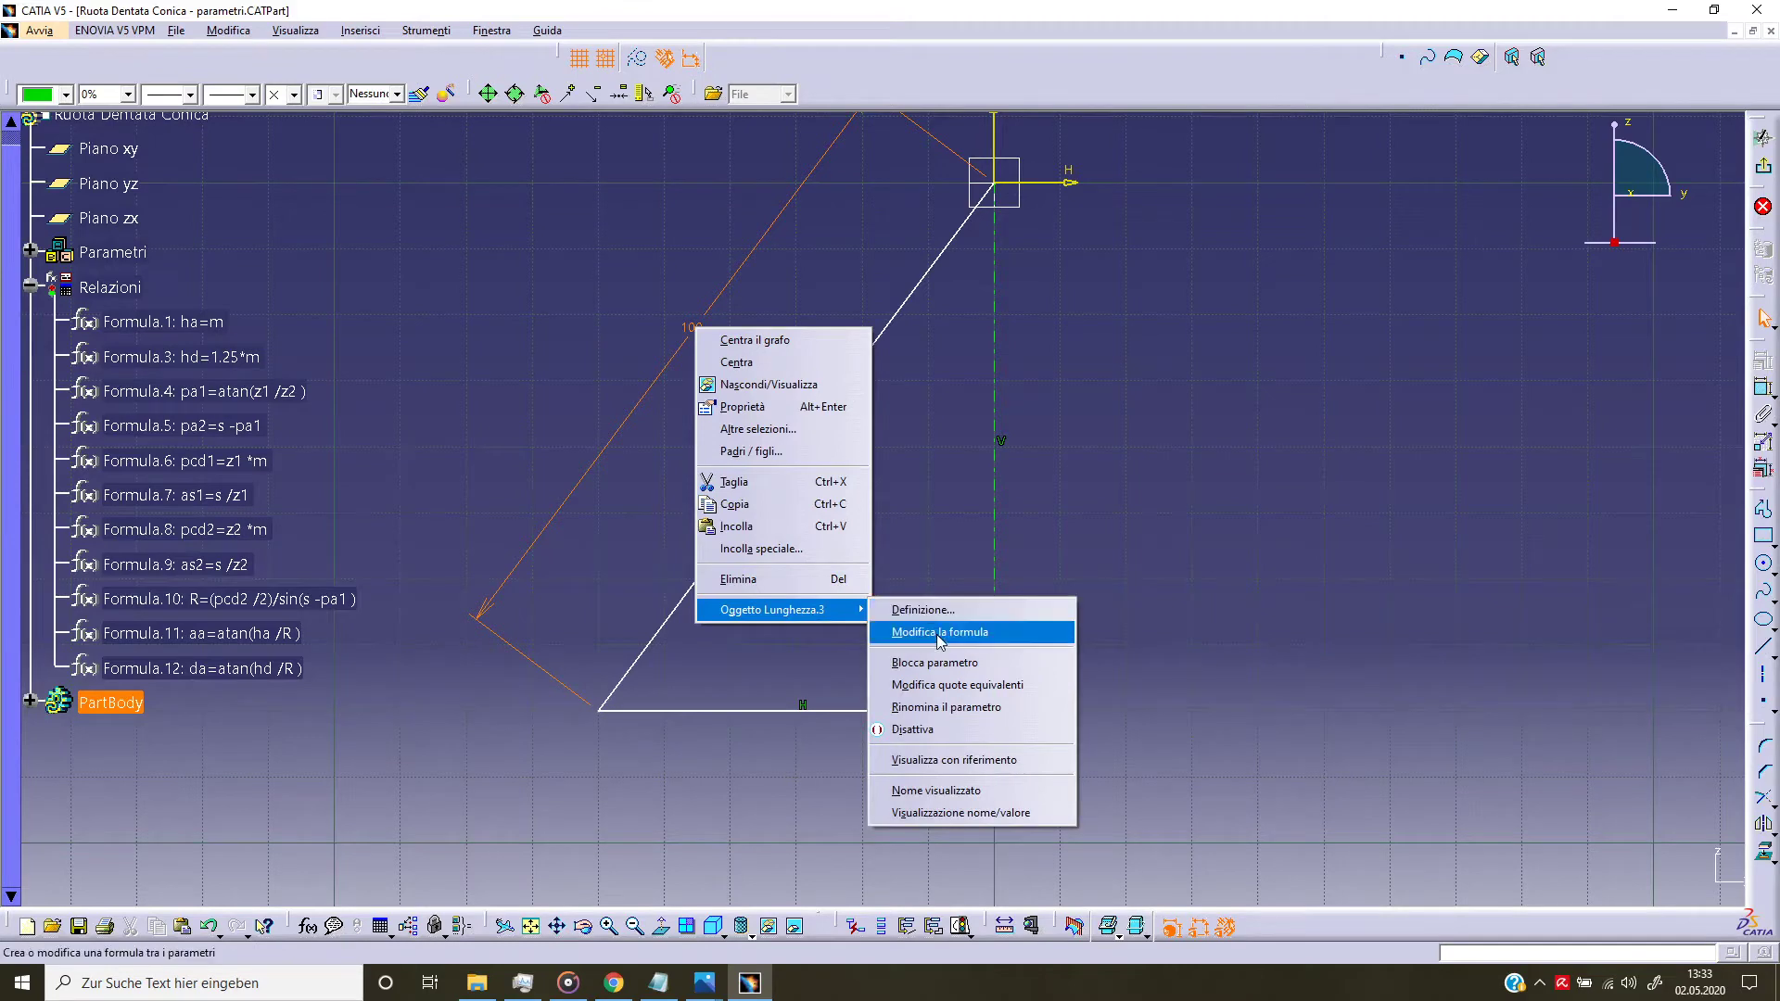
{"action": "left_click", "coordinate": [940, 632]}
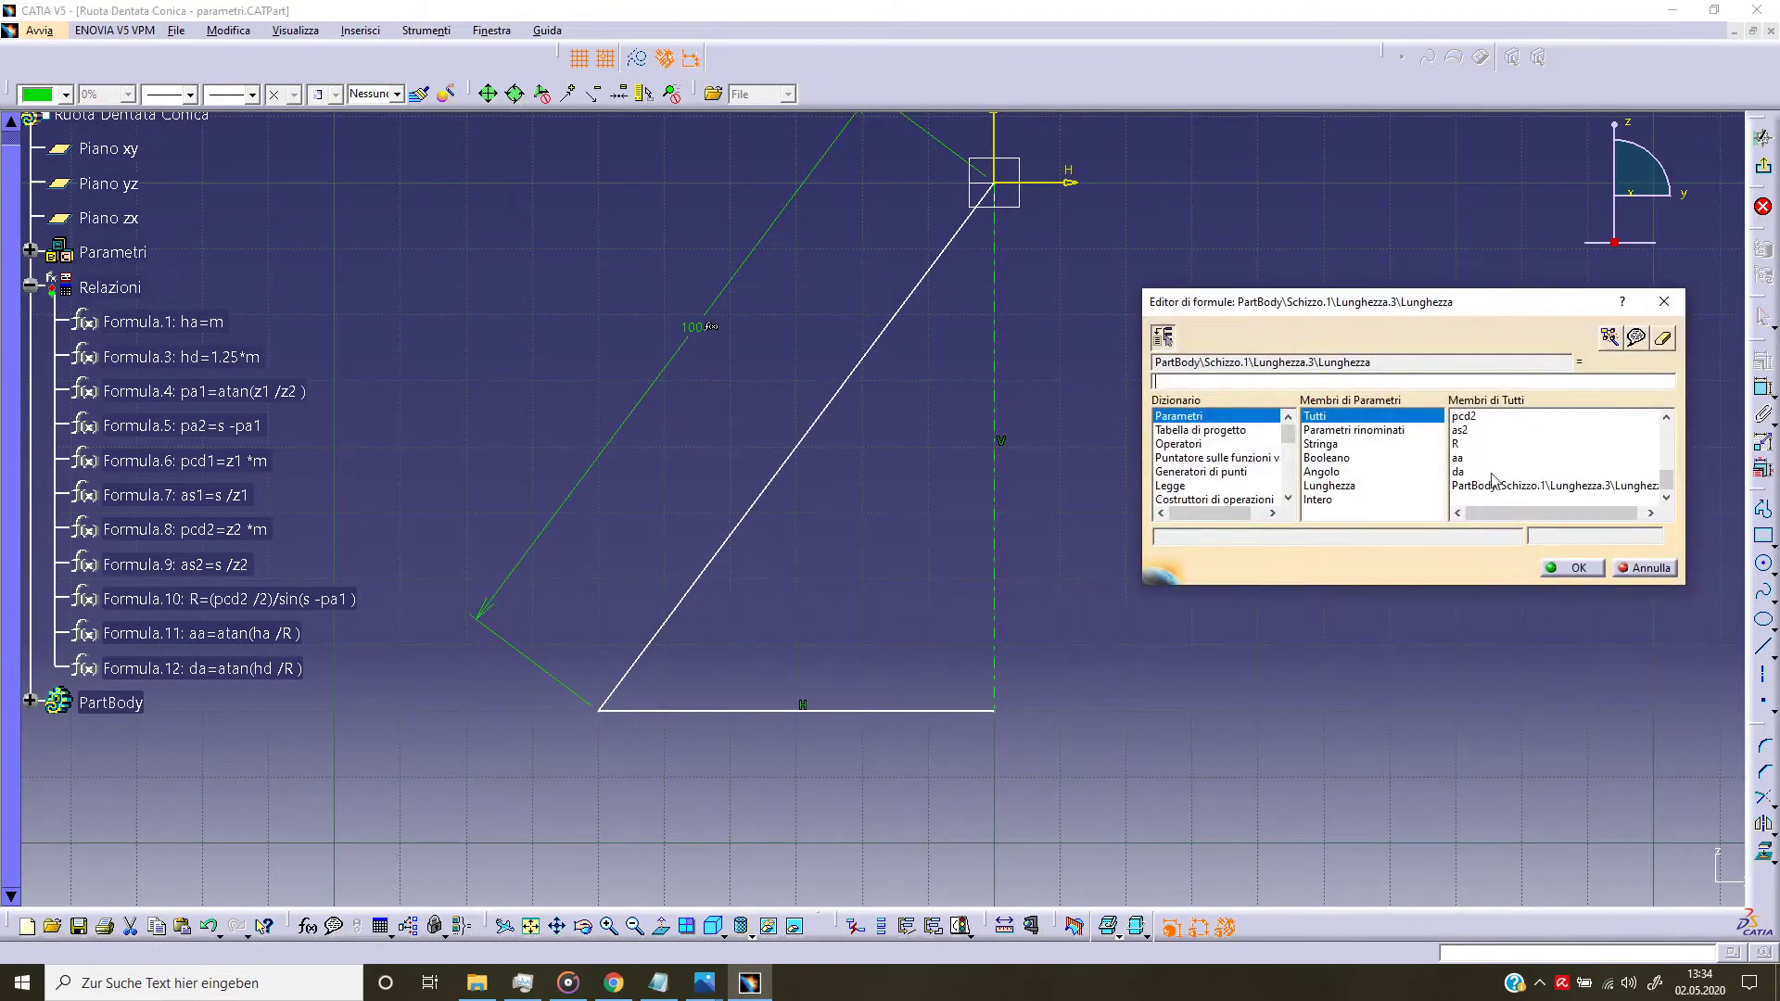
{"action": "double_click", "coordinate": [1460, 448]}
{"action": "left_click", "coordinate": [1576, 568]}
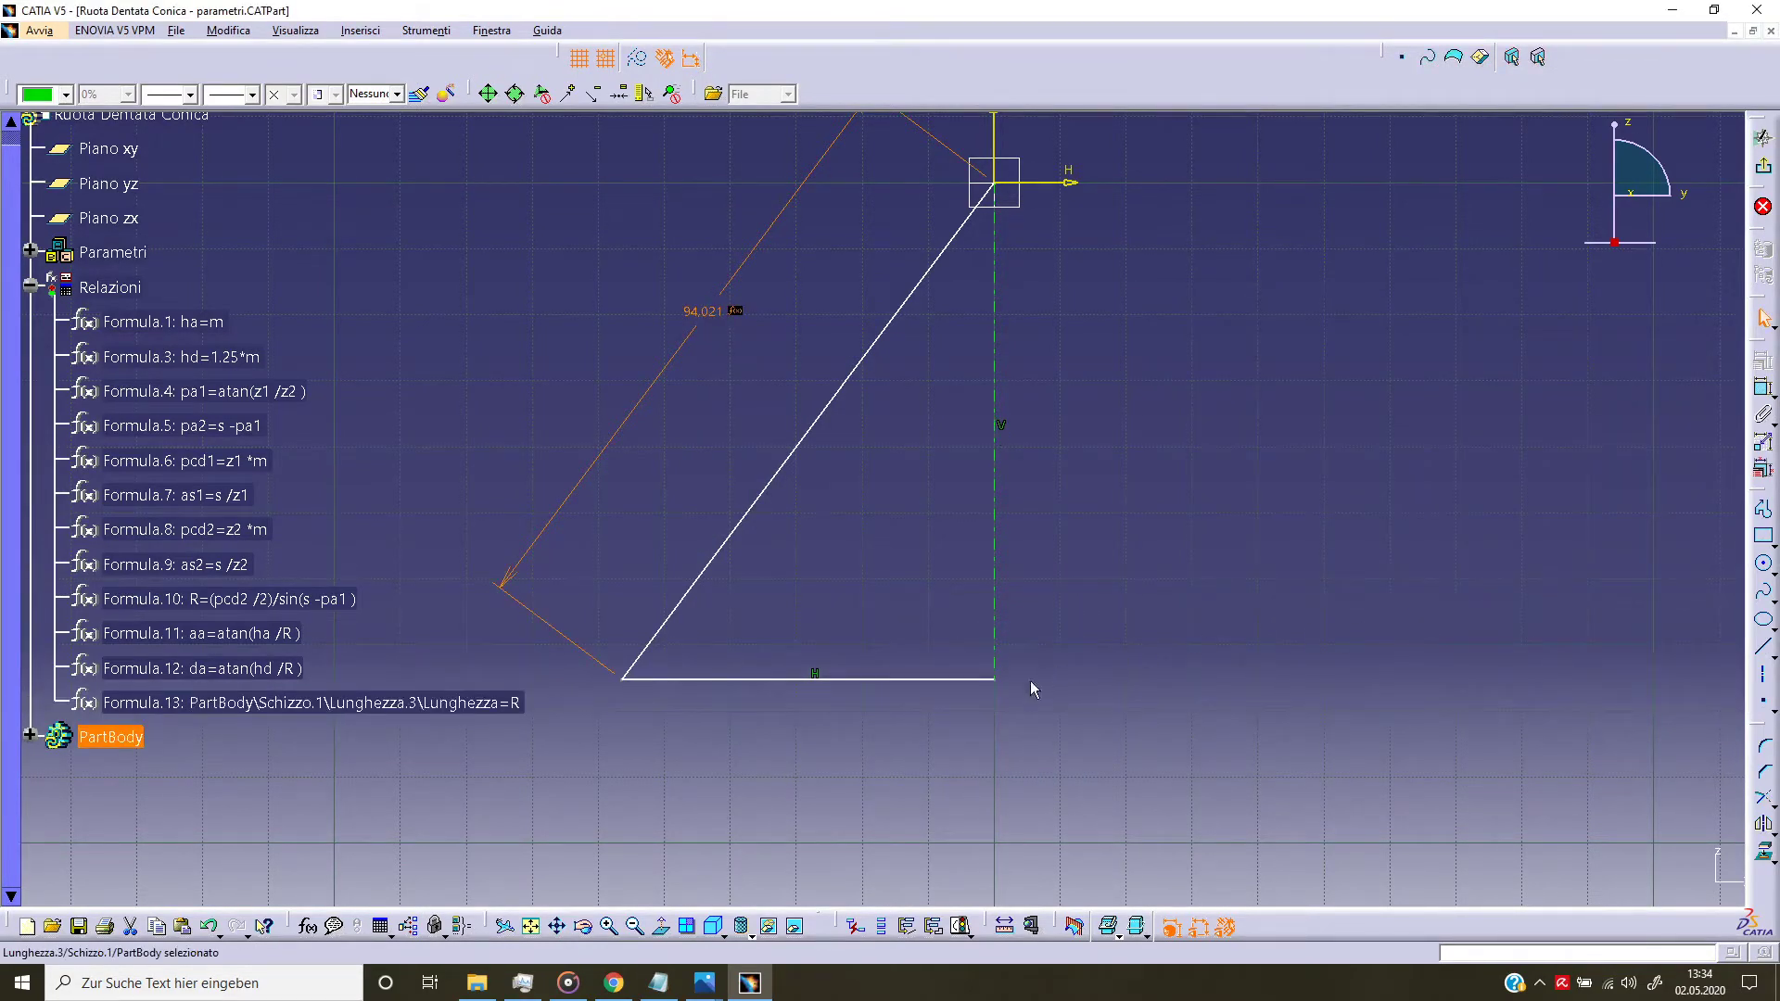
Step: Dimension the bottom side and drive its length with the formula pcd1 /2
{"action": "left_click", "coordinate": [906, 683]}
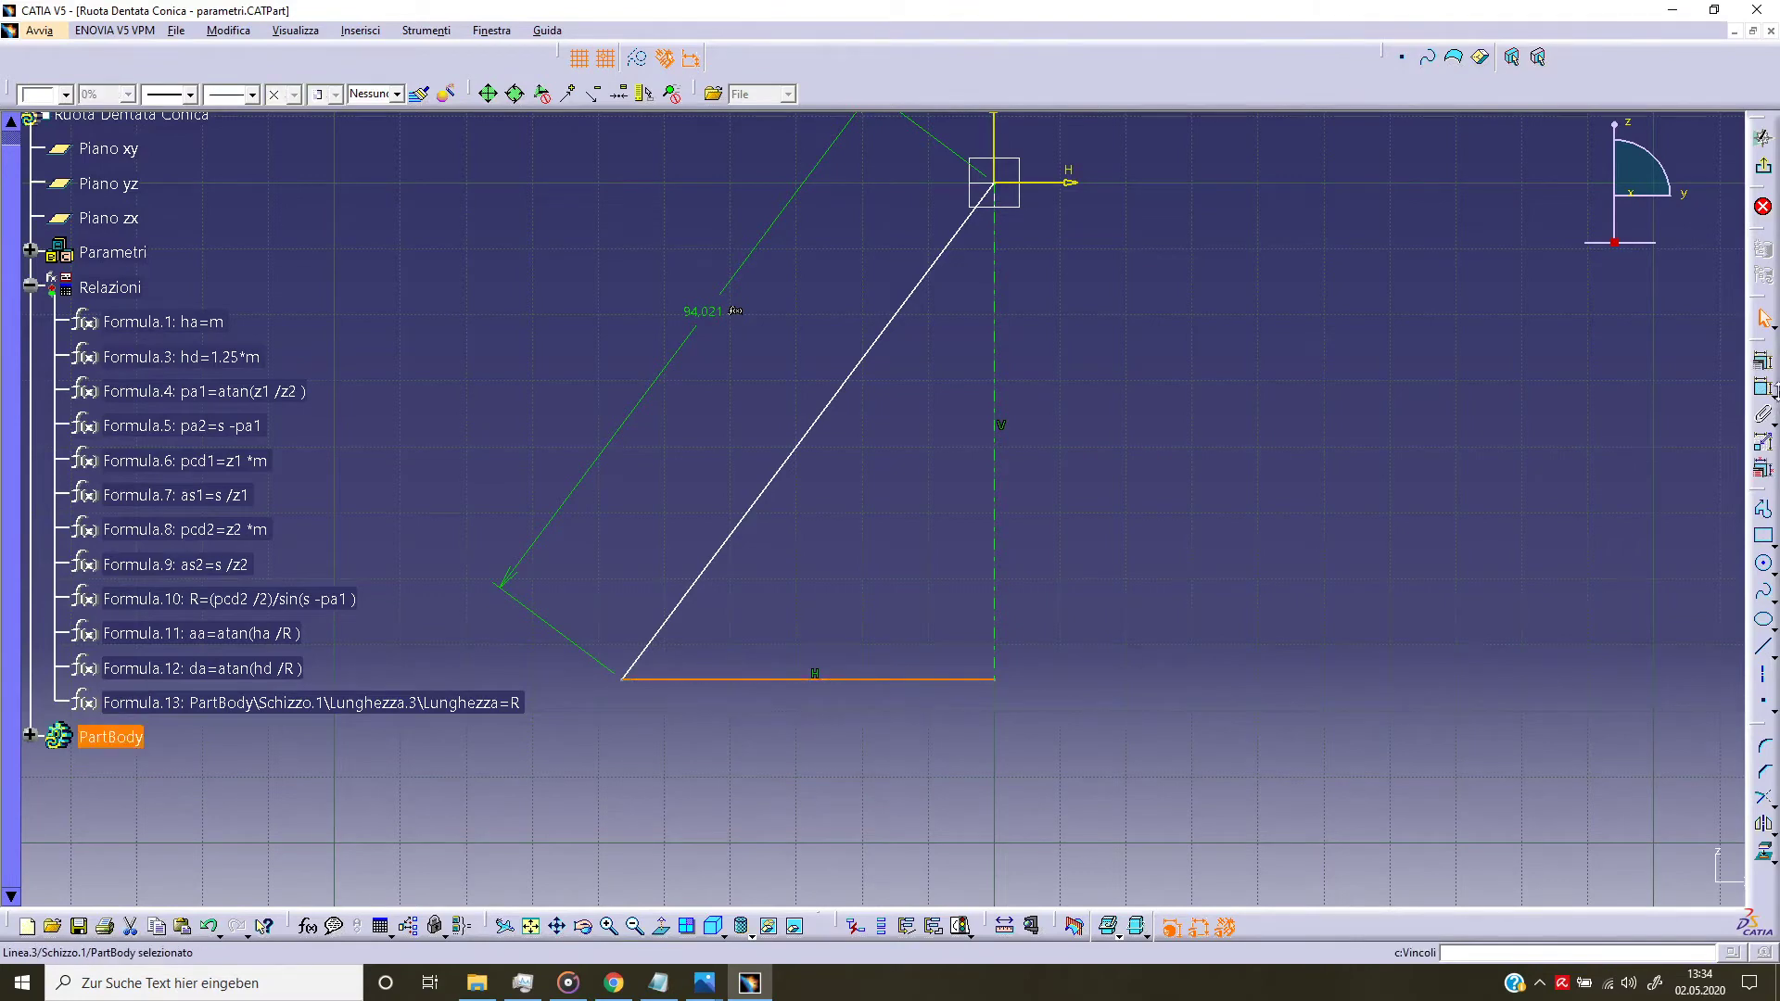
{"action": "left_click", "coordinate": [1764, 388]}
{"action": "left_click", "coordinate": [825, 749]}
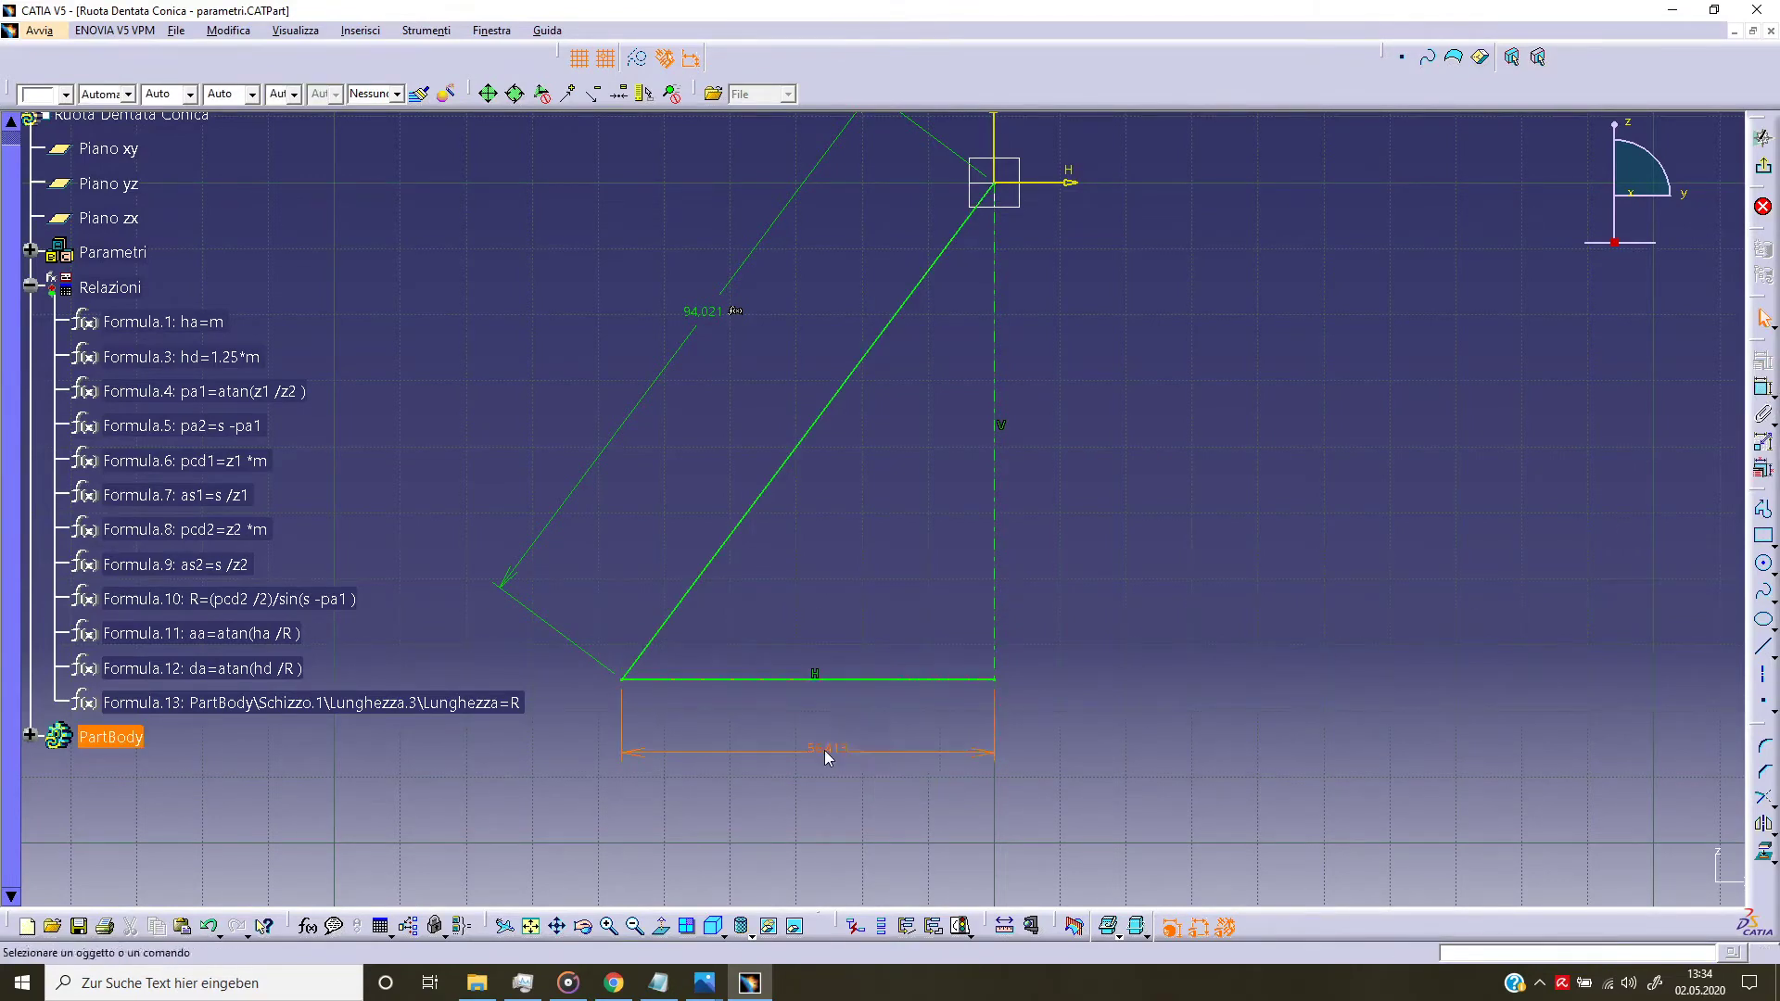
{"action": "right_click", "coordinate": [826, 750]}
{"action": "mouse_move", "coordinate": [904, 736]}
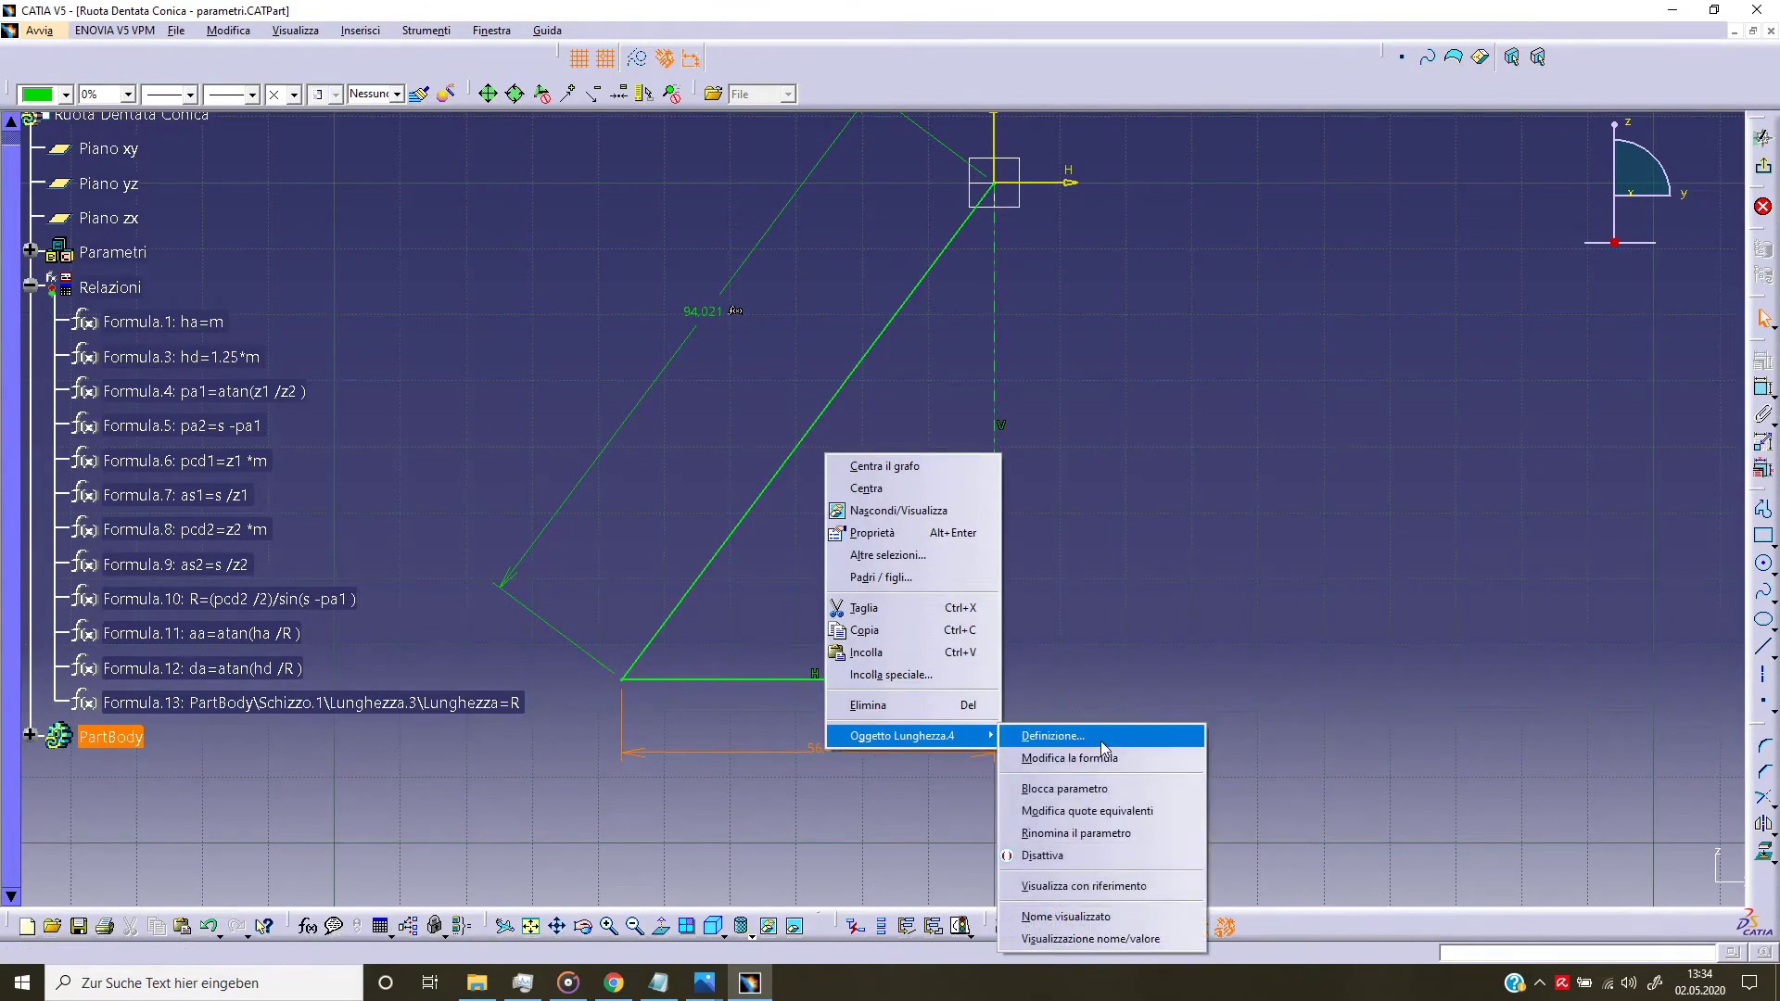
{"action": "left_click", "coordinate": [1102, 743]}
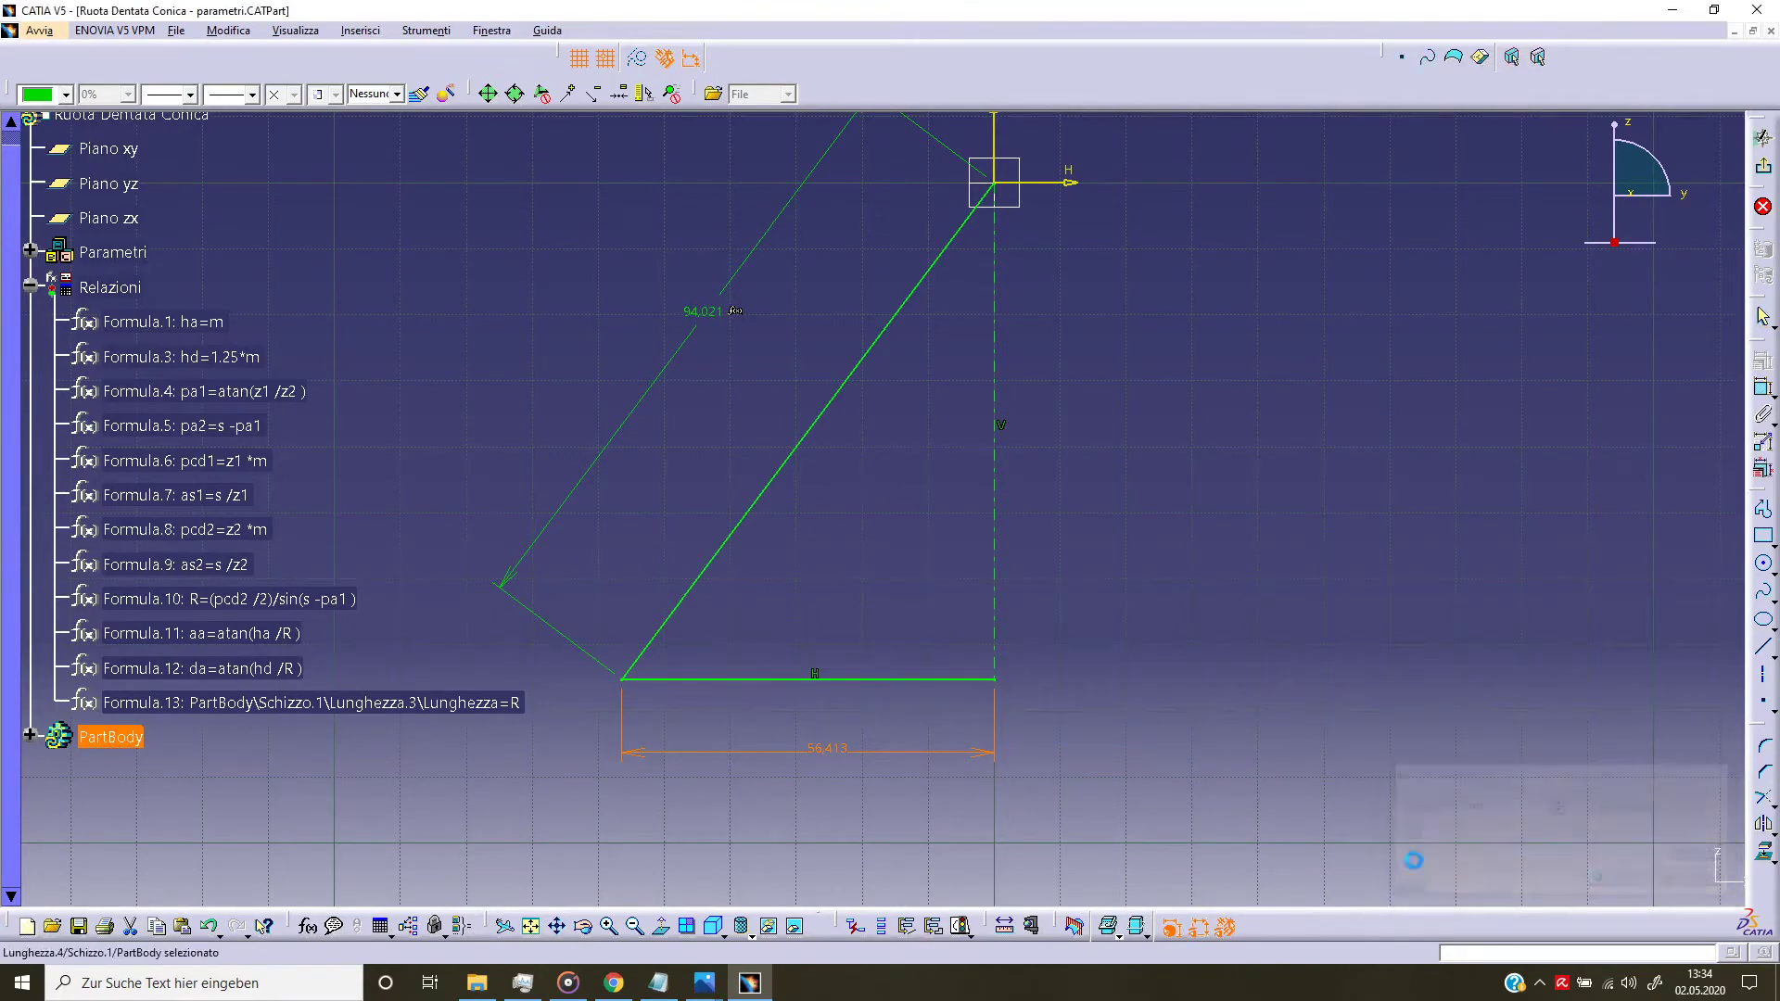
{"action": "right_click", "coordinate": [826, 749]}
{"action": "mouse_move", "coordinate": [904, 732]}
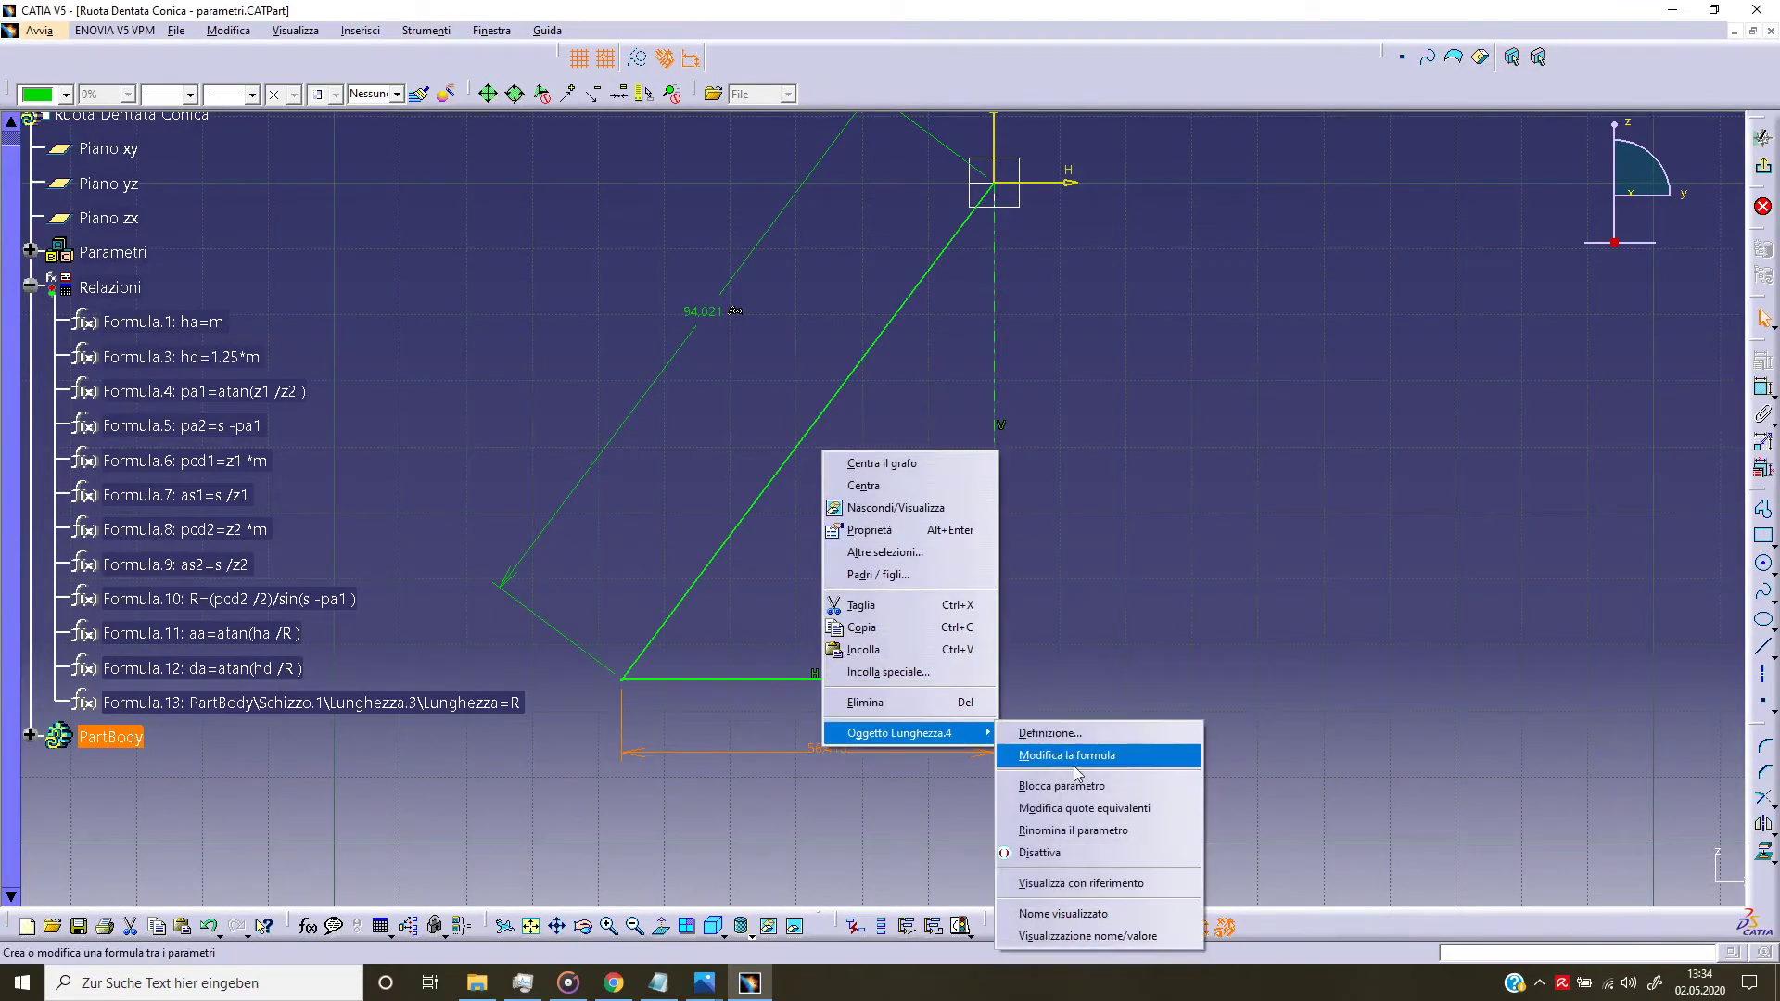
{"action": "left_click", "coordinate": [1075, 766]}
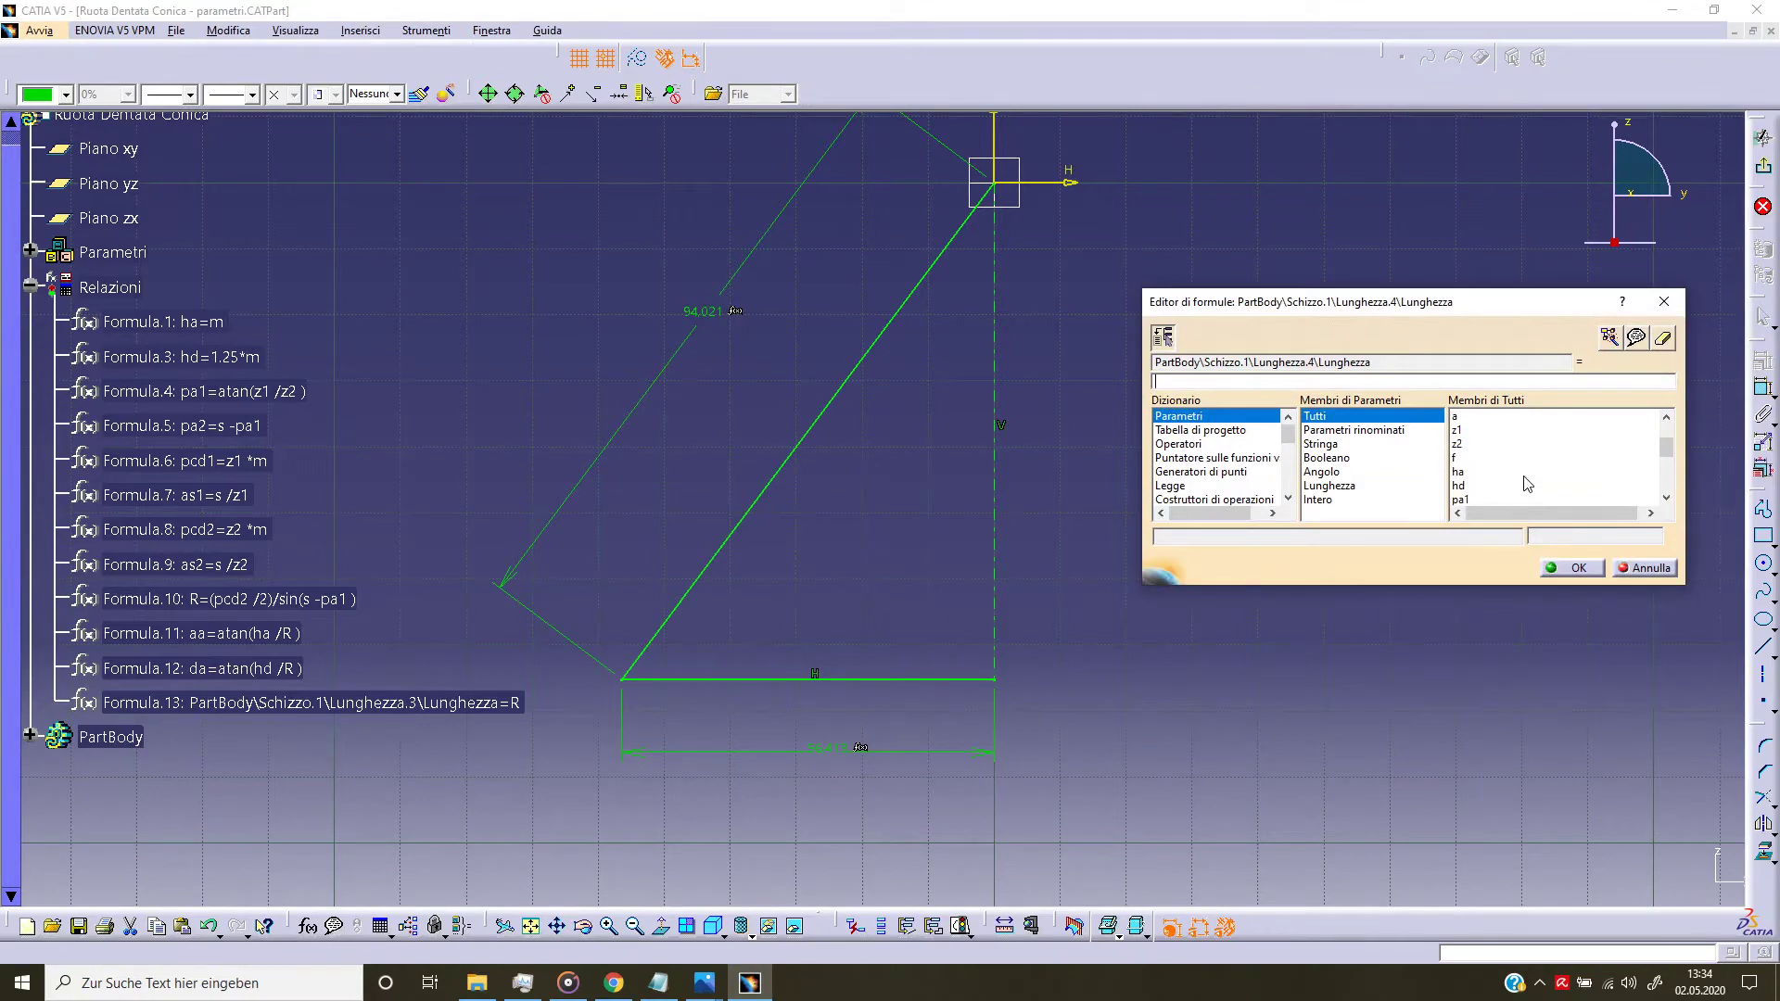
{"action": "scroll", "coordinate": [1527, 484], "scroll_direction": "down", "scroll_amount": 2}
{"action": "left_click", "coordinate": [1475, 474]}
{"action": "type", "text": "pcd1 /2"}
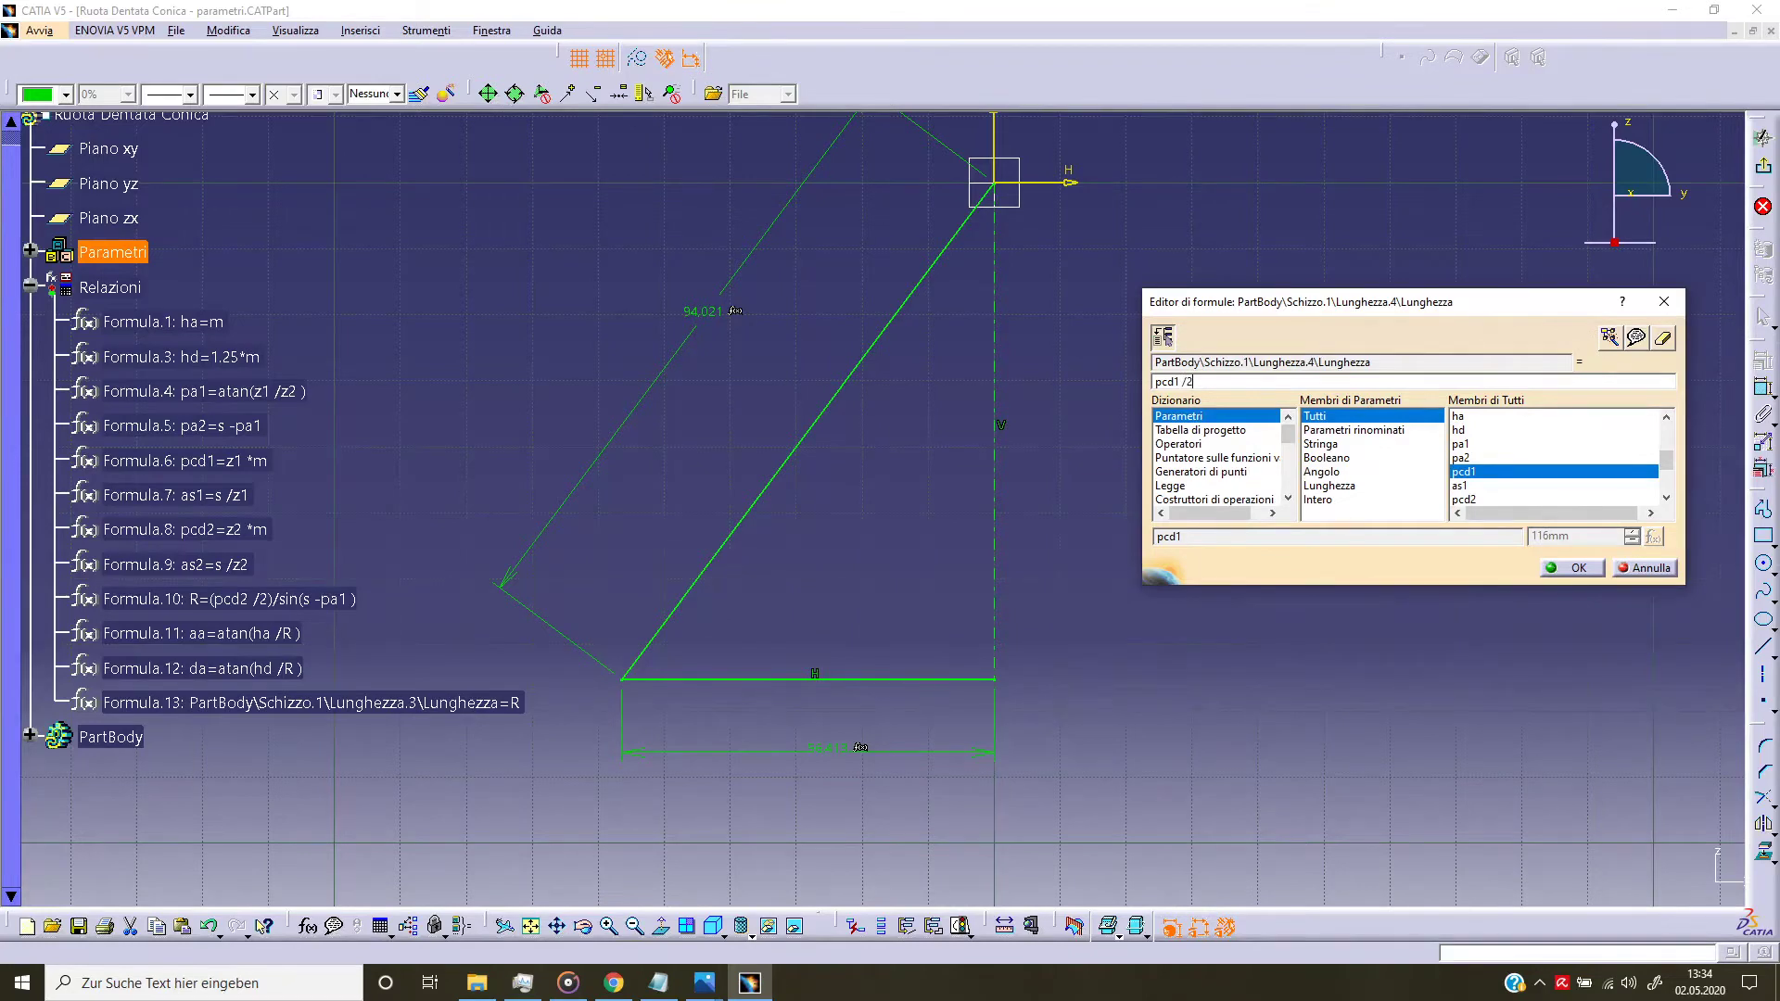
{"action": "left_click", "coordinate": [1586, 570]}
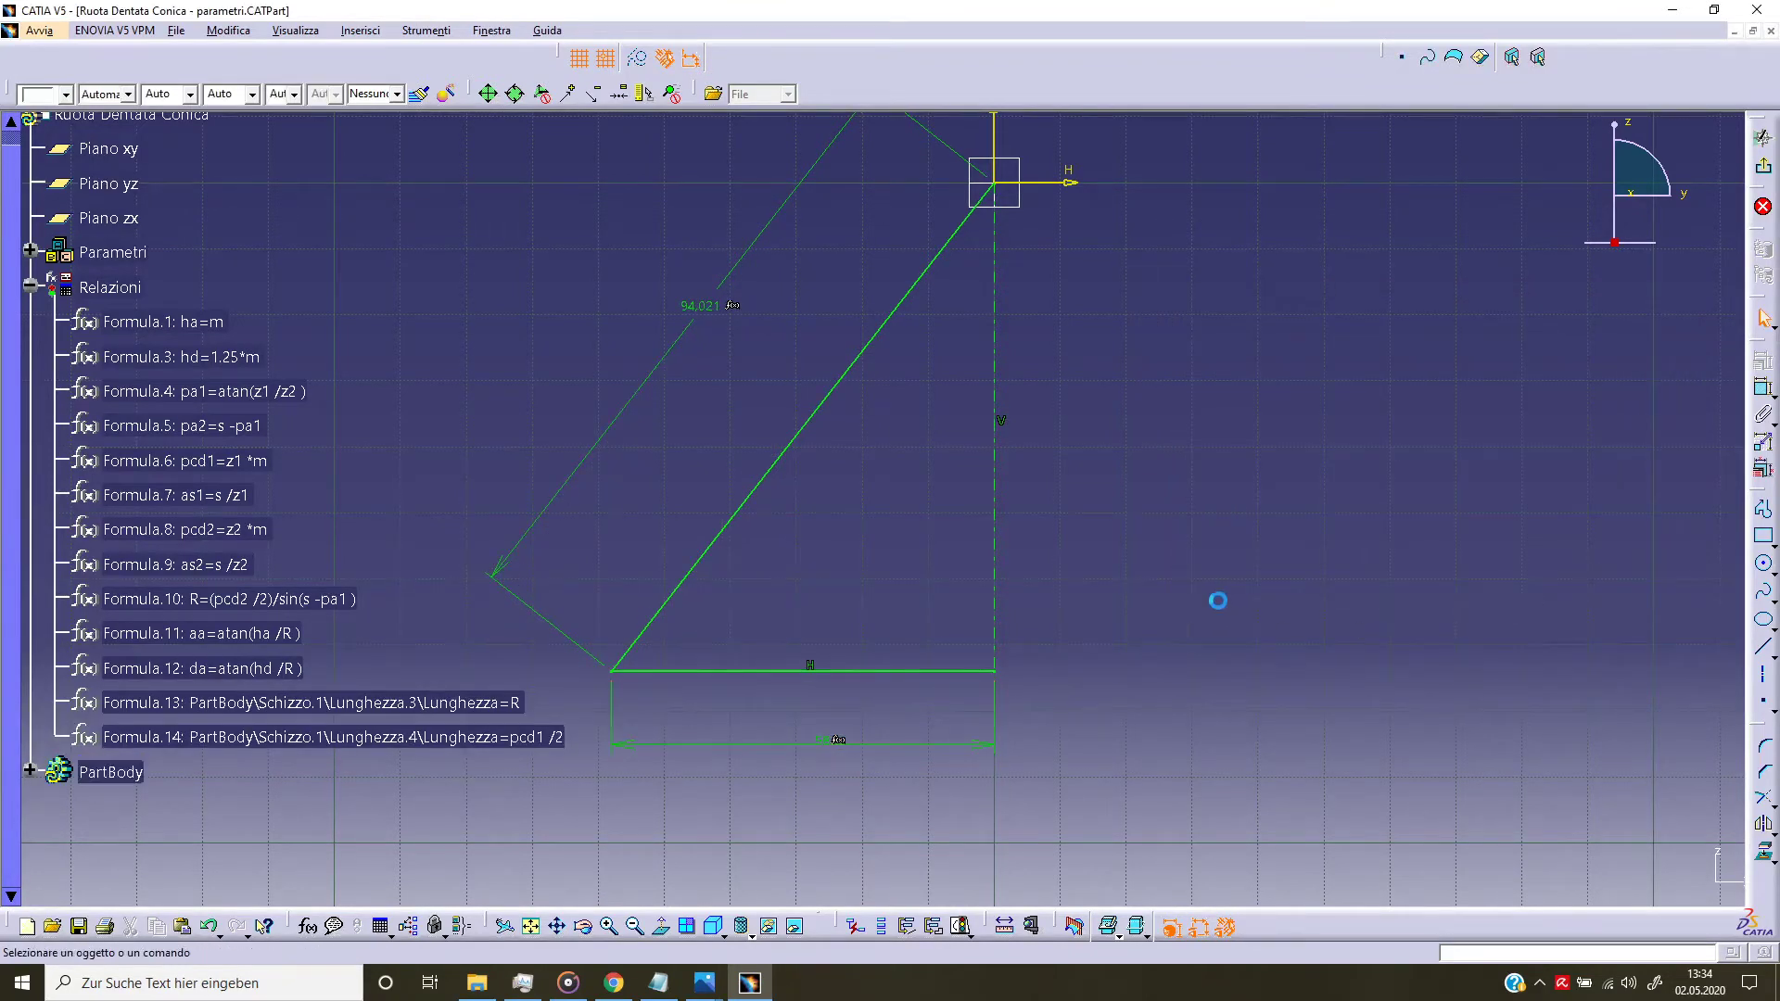
{"action": "mouse_move", "coordinate": [1217, 600]}
{"action": "middle_mouse_down"}
{"action": "mouse_move", "coordinate": [1156, 445]}
{"action": "mouse_move", "coordinate": [1088, 509]}
{"action": "mouse_move", "coordinate": [1184, 545]}
{"action": "mouse_move", "coordinate": [1191, 525]}
{"action": "mouse_move", "coordinate": [1167, 538]}
{"action": "middle_mouse_up"}
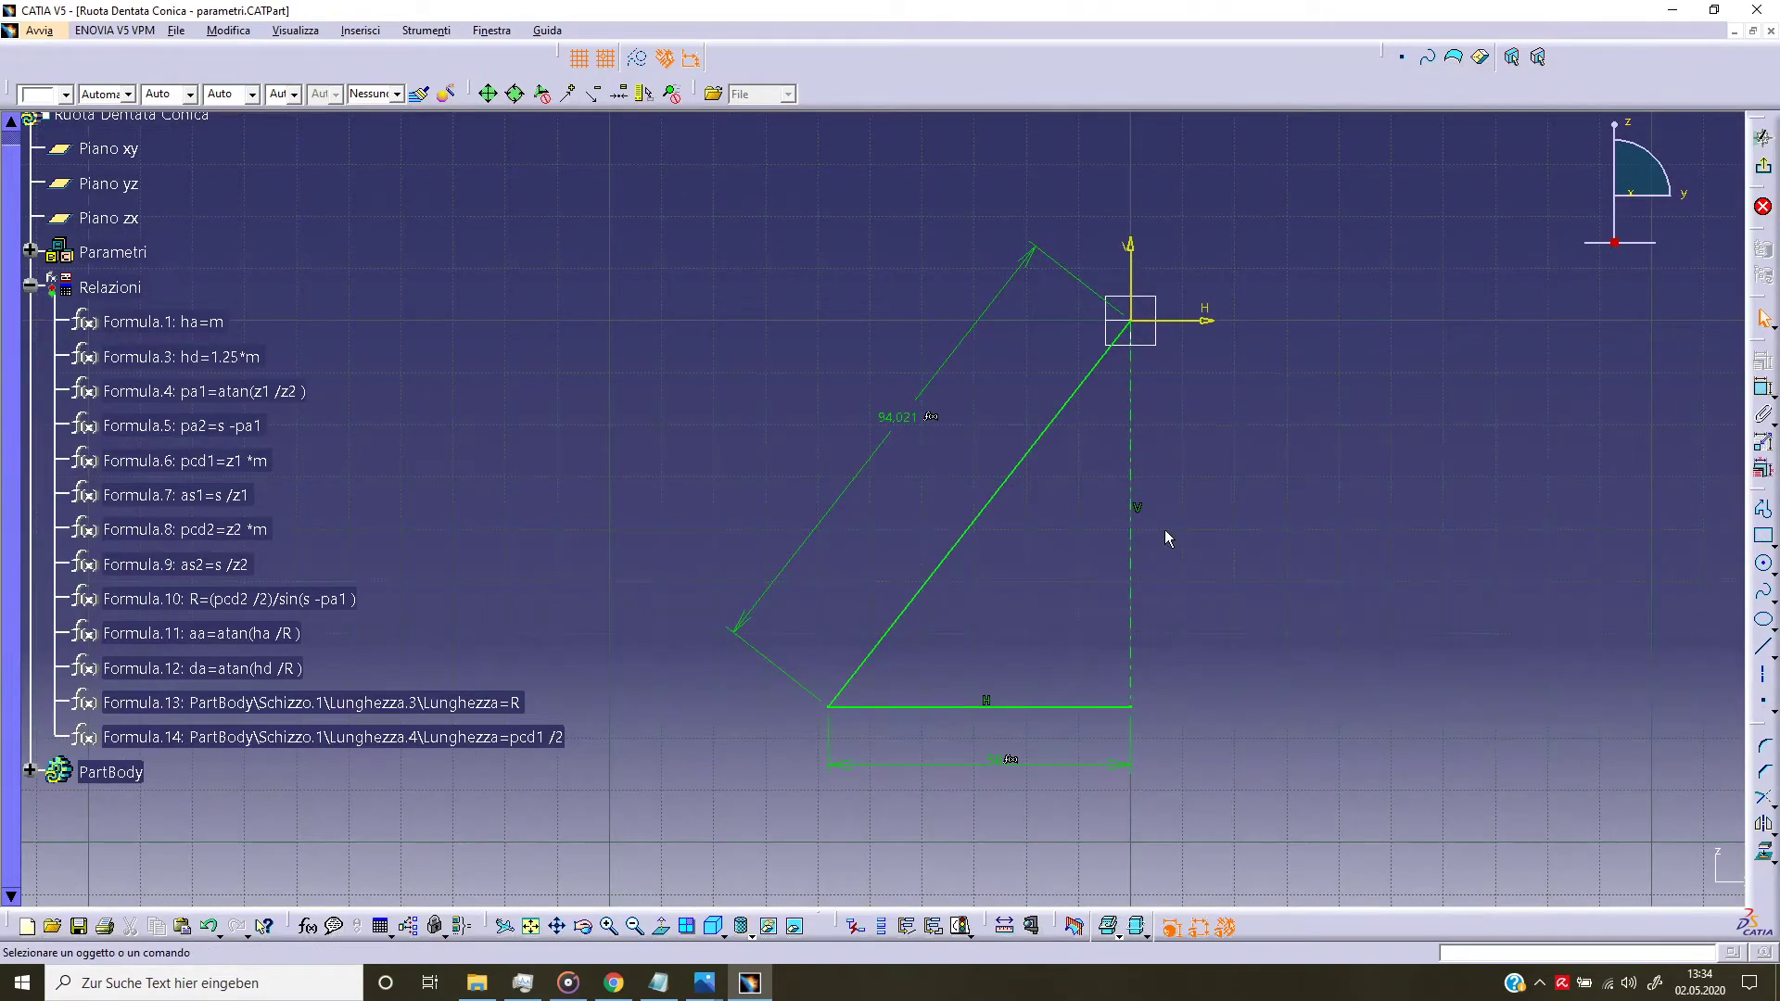
Step: Convert the slanted and bottom triangle sides into construction lines
{"action": "double_click", "coordinate": [958, 569]}
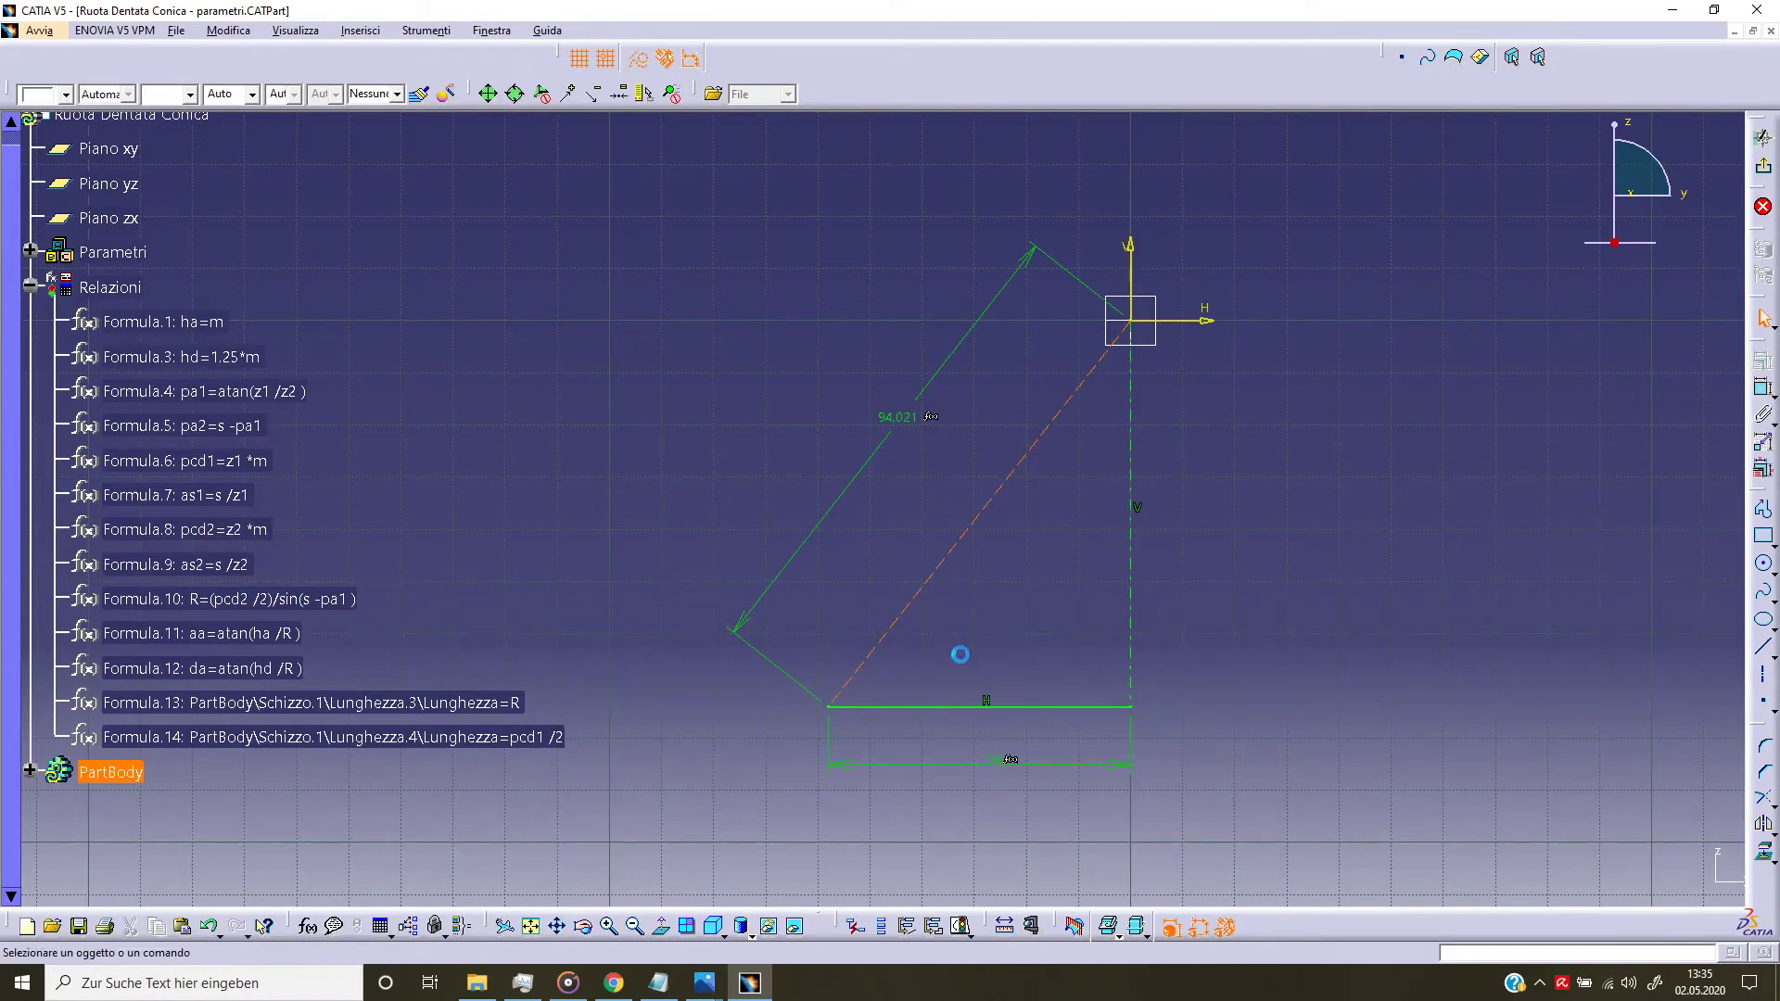
{"action": "left_click", "coordinate": [1025, 707]}
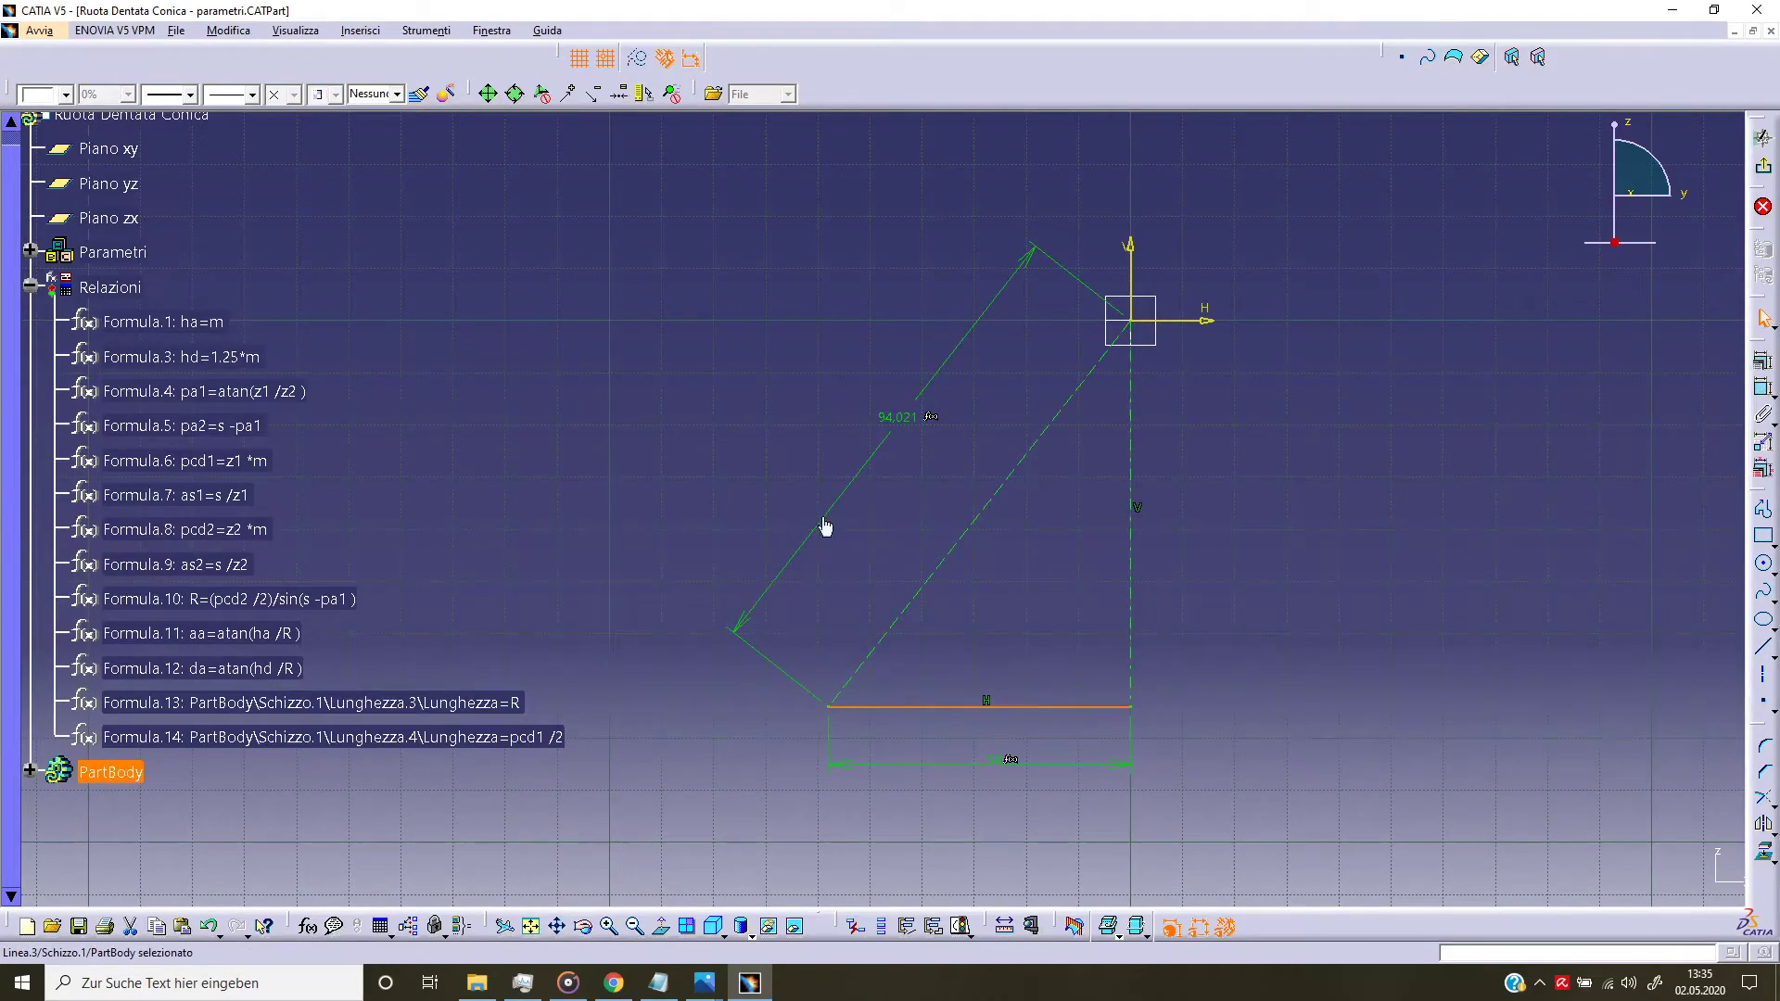
{"action": "left_click", "coordinate": [637, 58]}
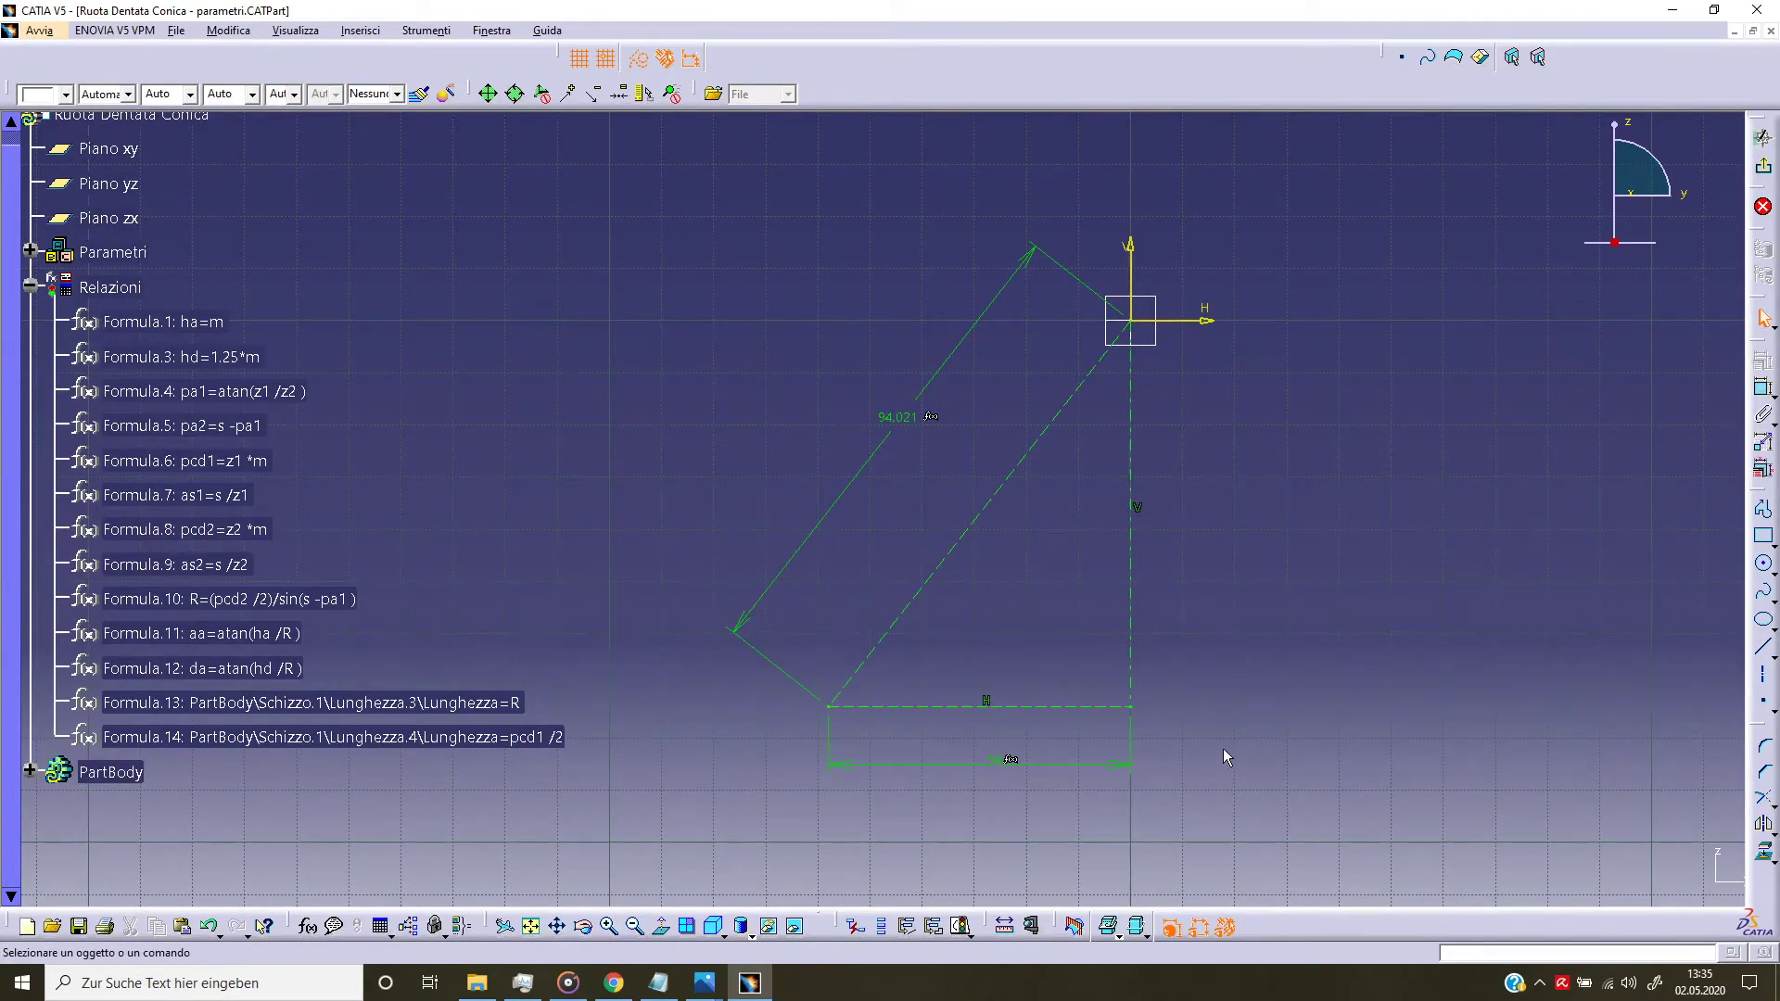
Step: Make the dashed slanted and bottom lines output features
{"action": "left_click", "coordinate": [1006, 479]}
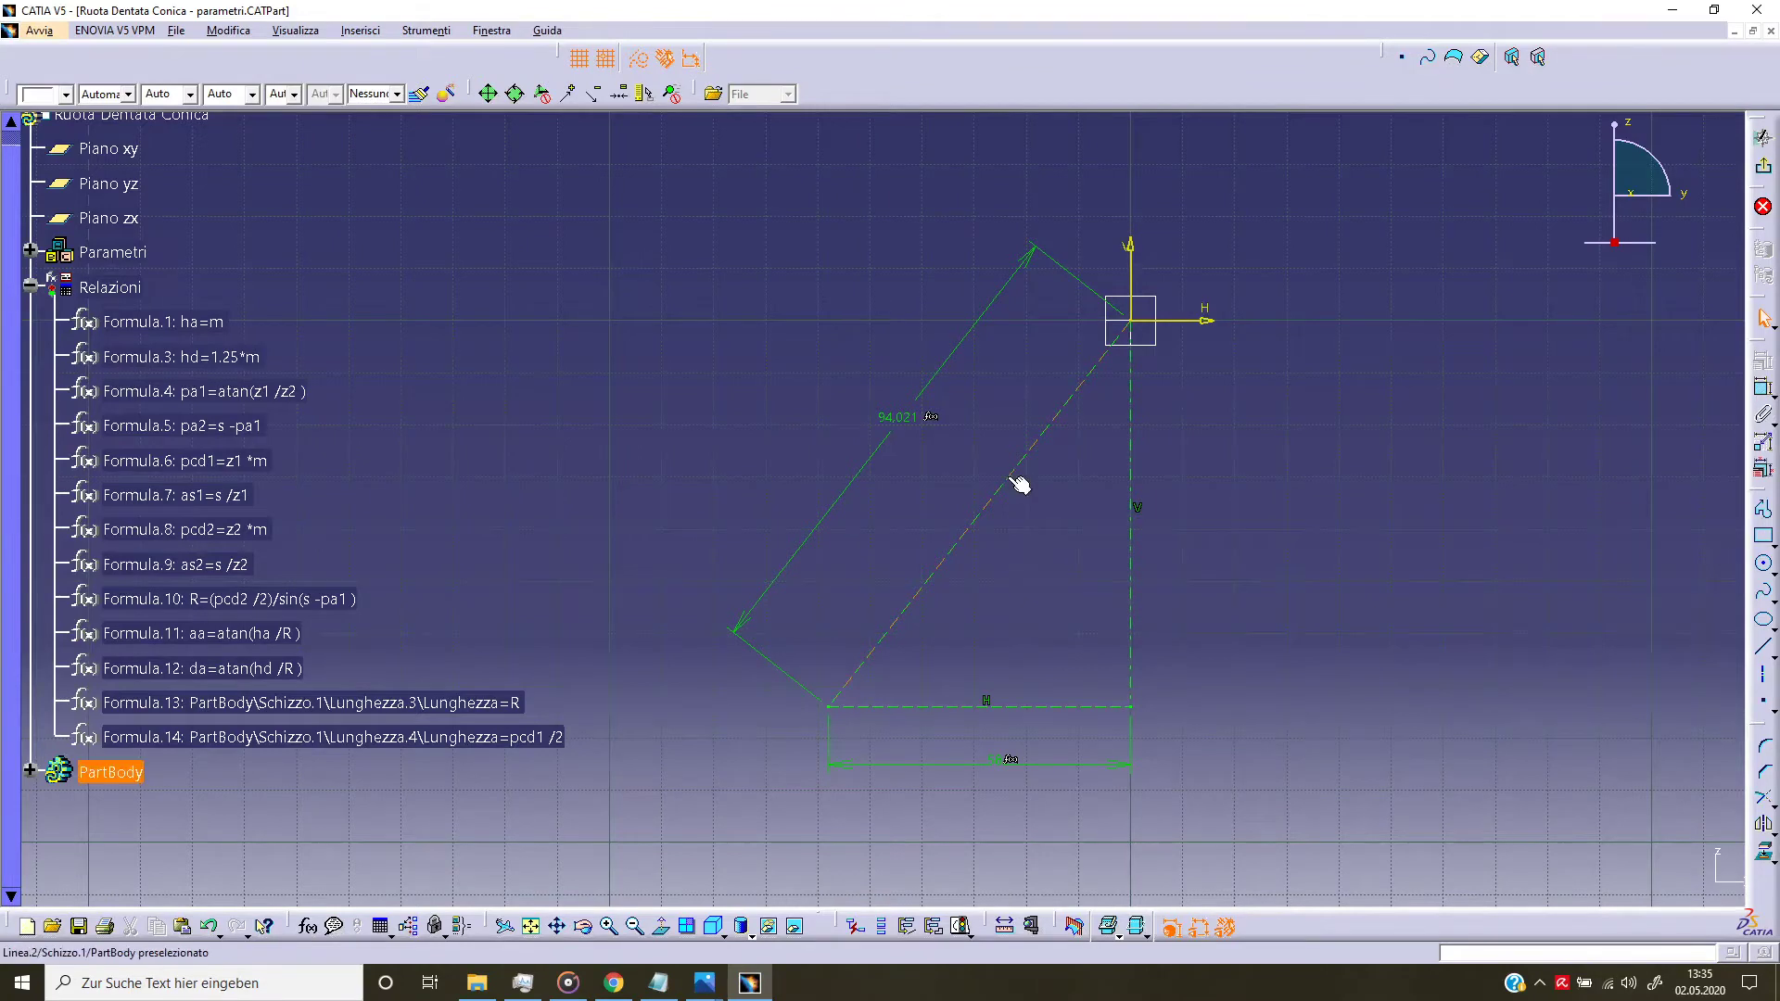
{"action": "left_click", "coordinate": [1428, 57]}
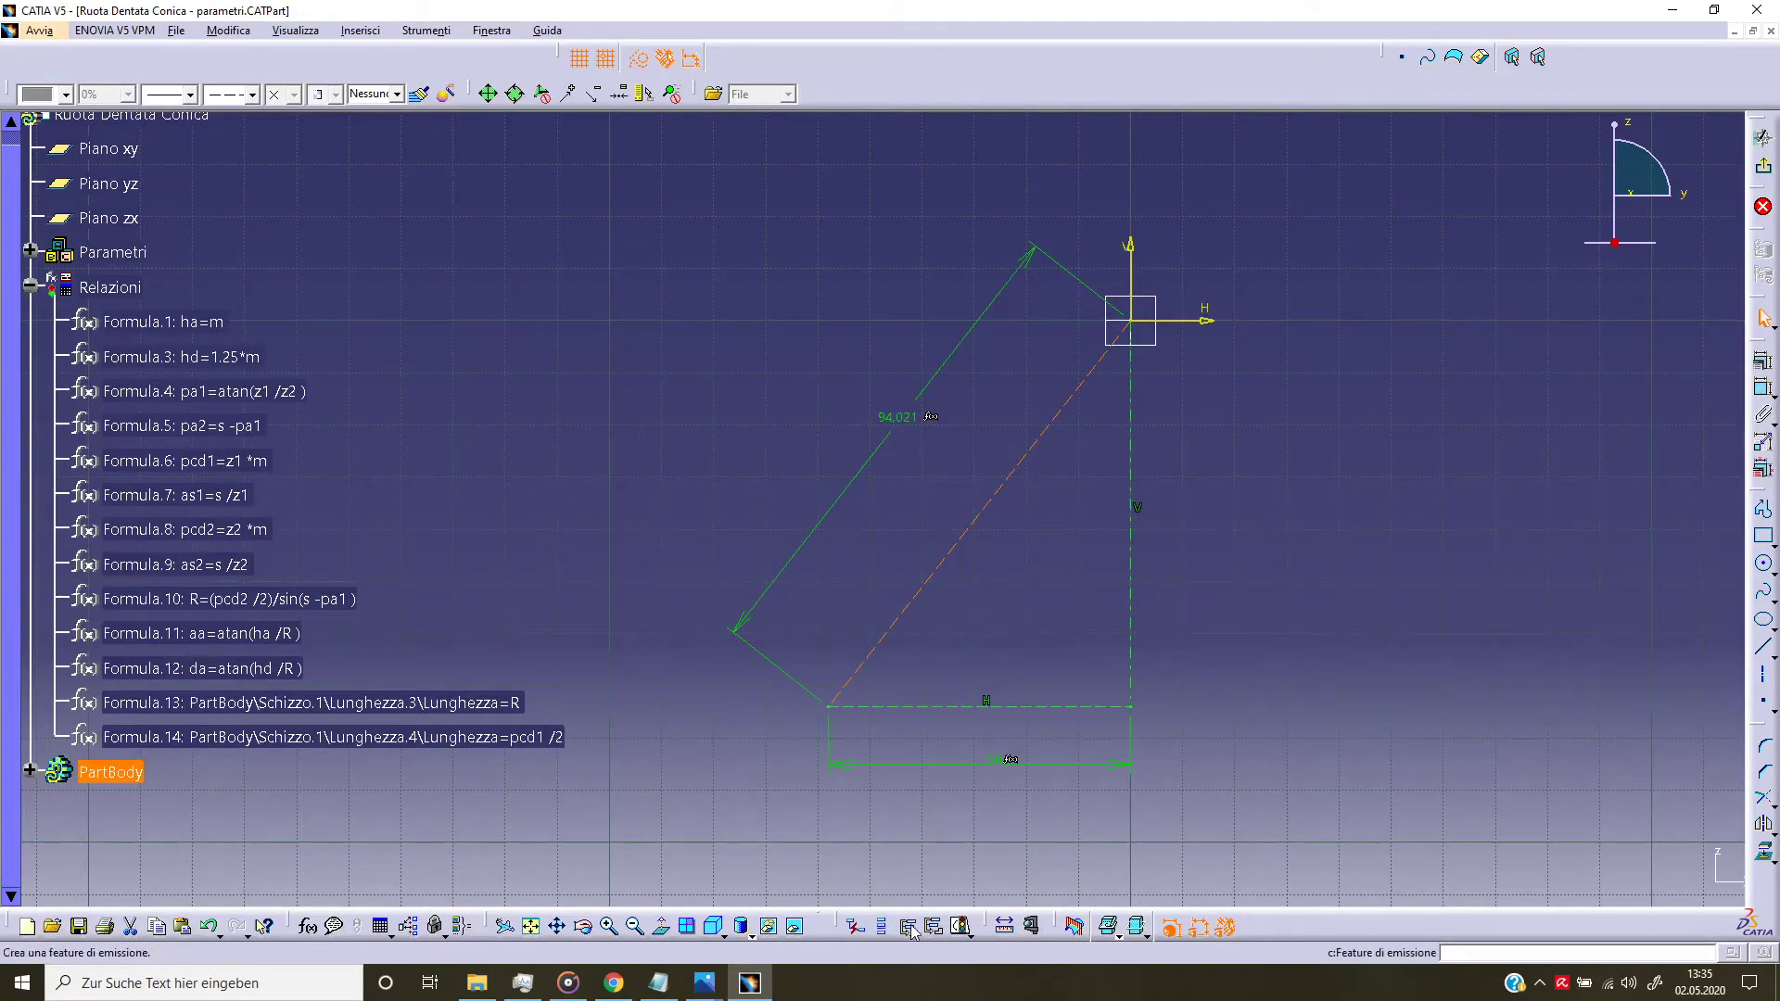
{"action": "left_click", "coordinate": [1053, 707]}
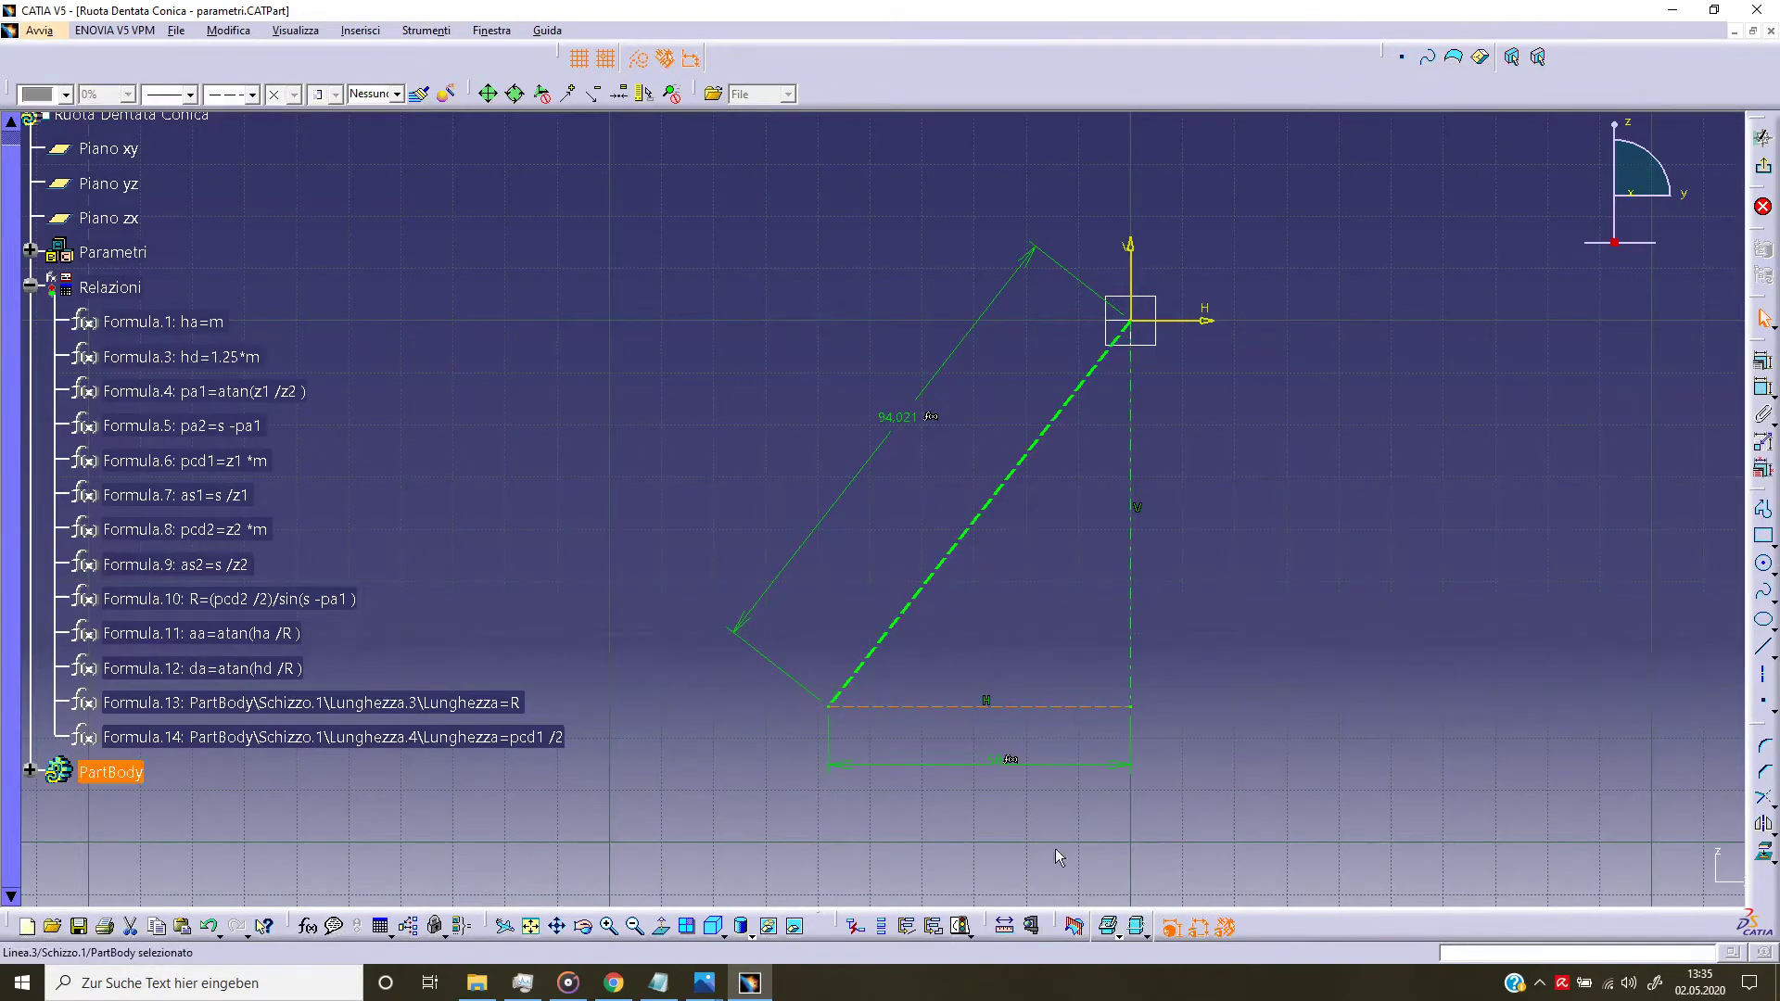
{"action": "left_click", "coordinate": [906, 926]}
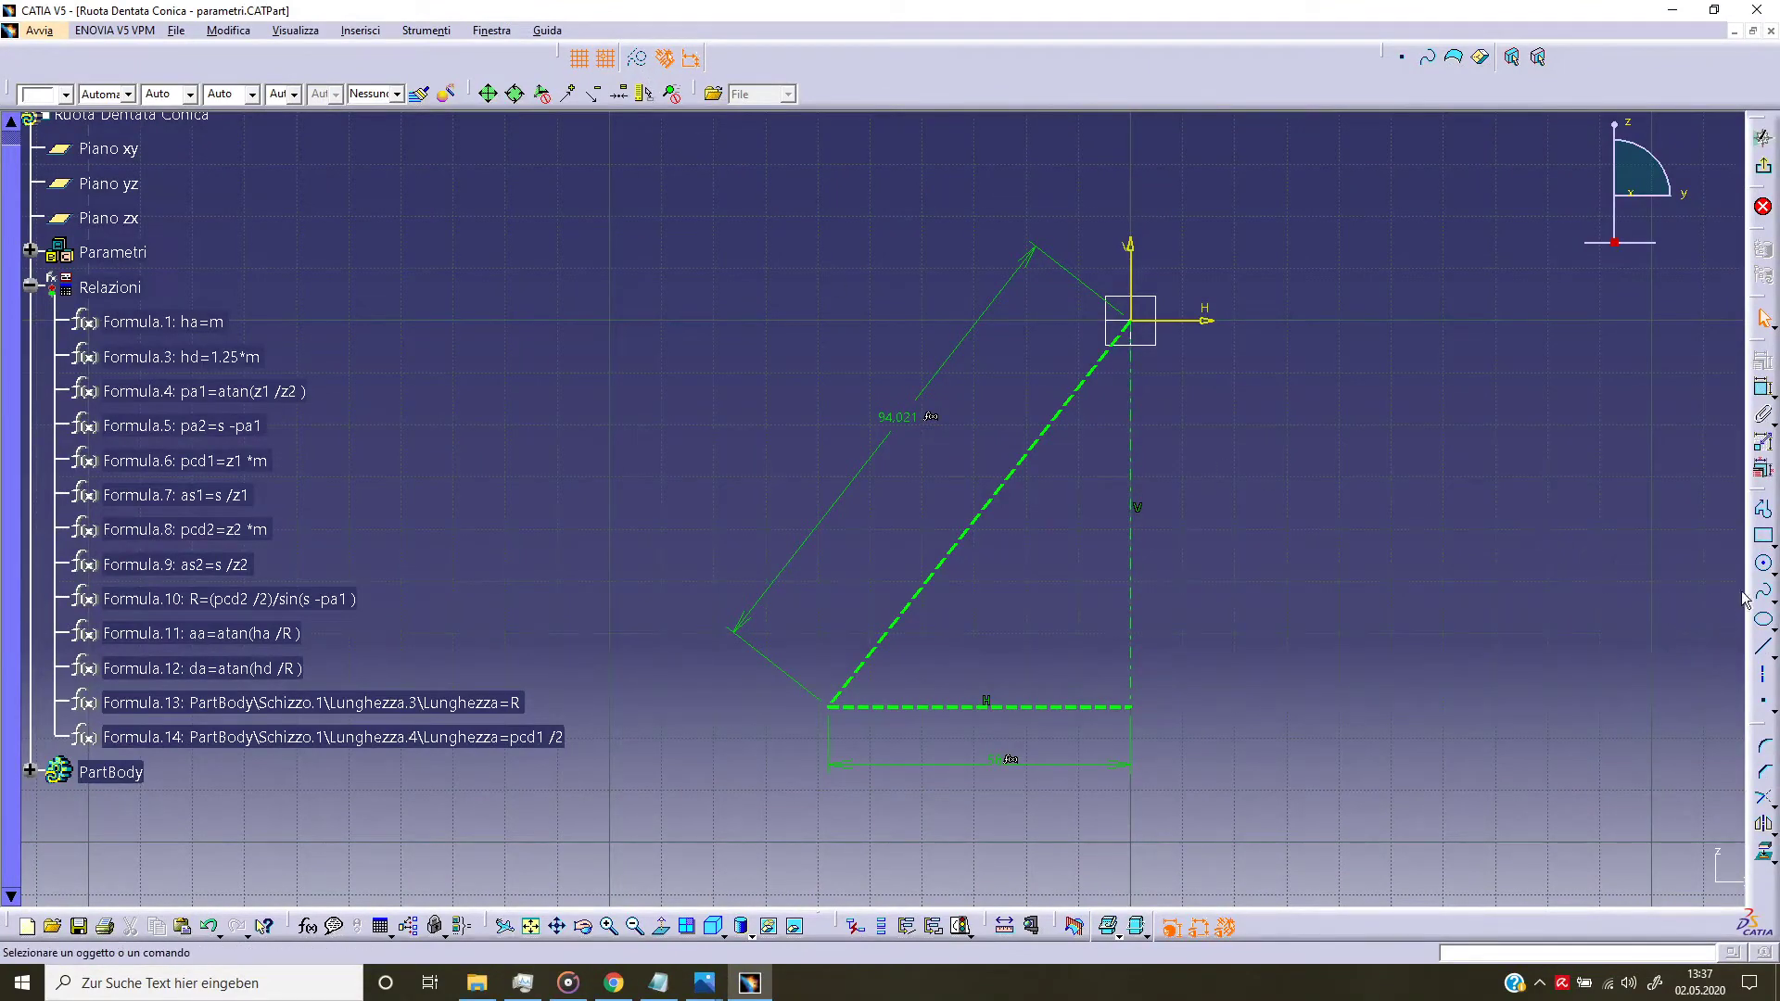
Step: Draw a five-segment open tooth profile around the triangle, starting and ending on the vertical axis
{"action": "left_click", "coordinate": [1764, 509]}
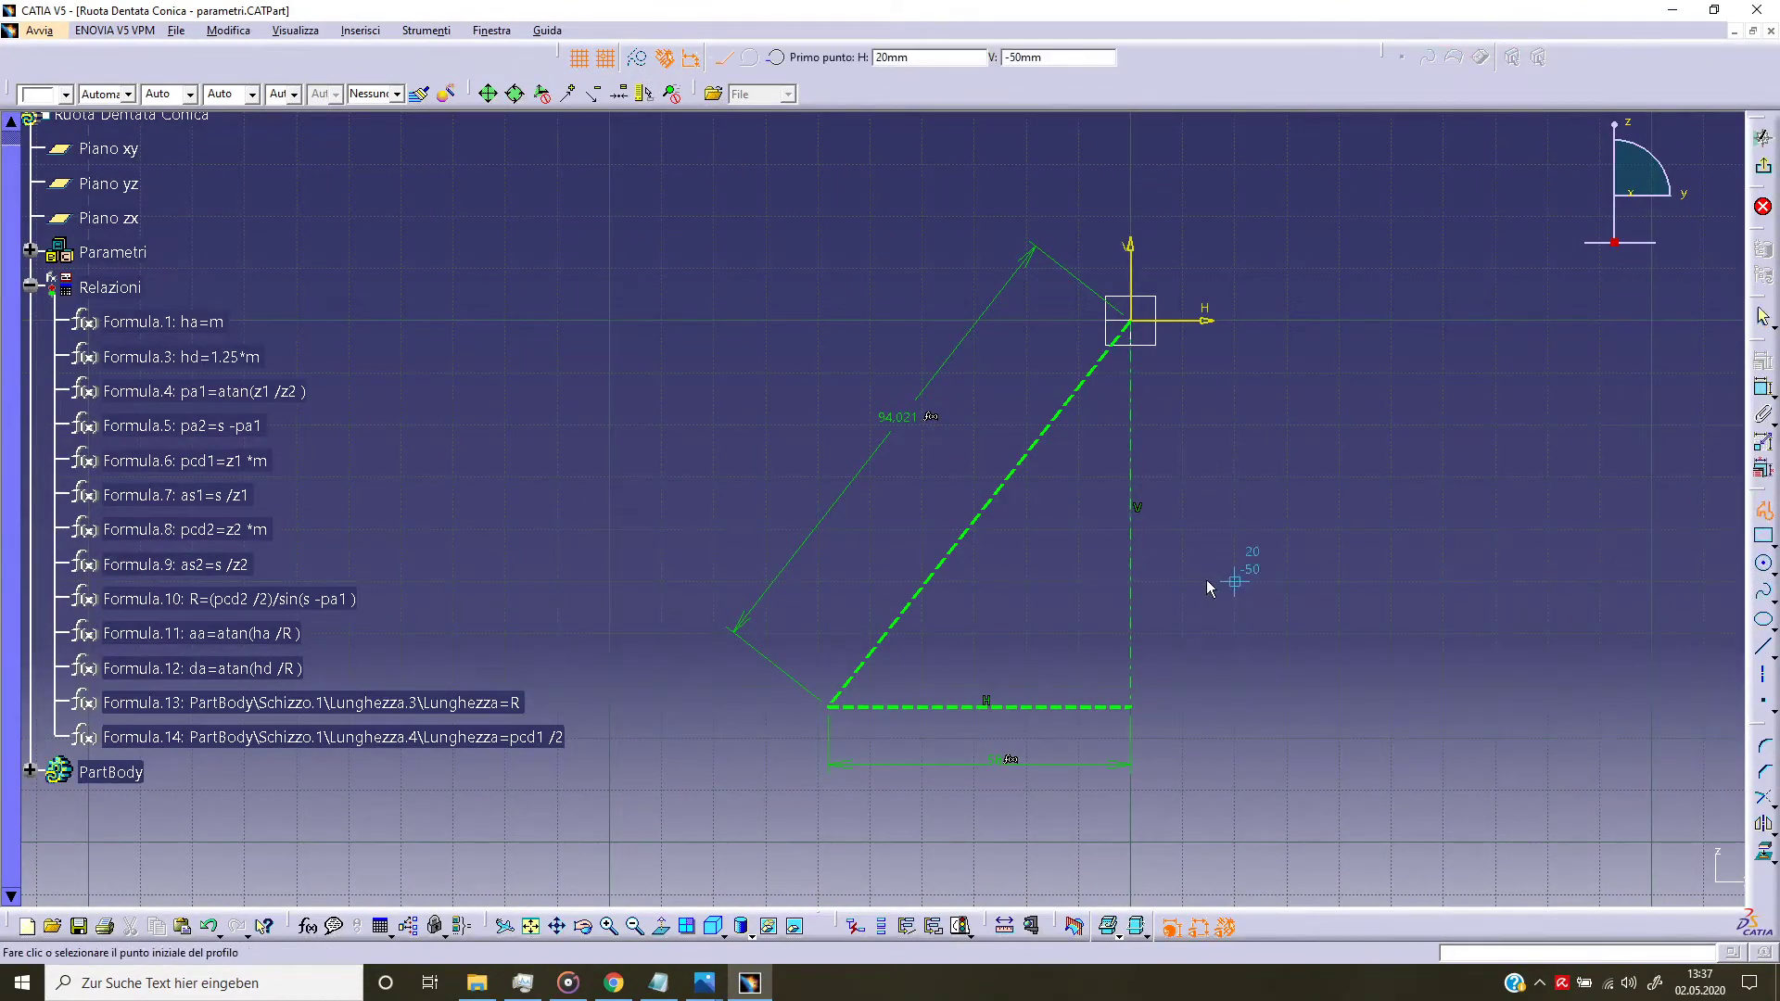
{"action": "left_click", "coordinate": [1136, 598]}
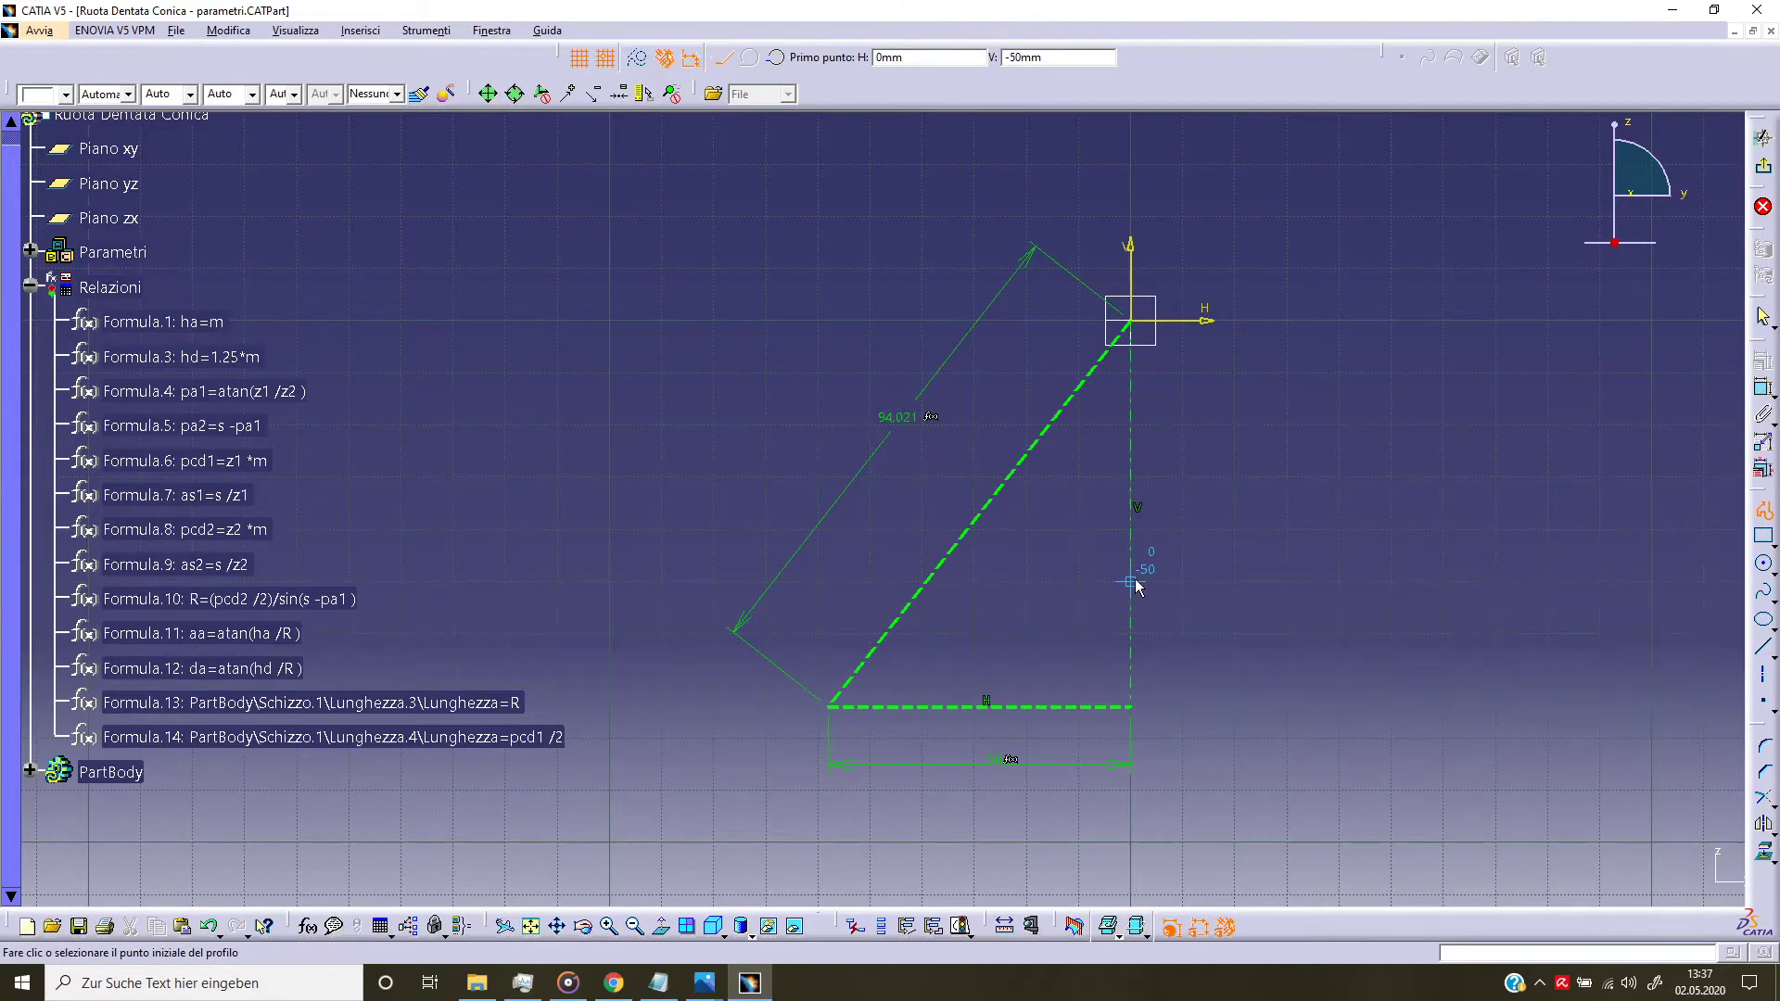
{"action": "left_click", "coordinate": [976, 584]}
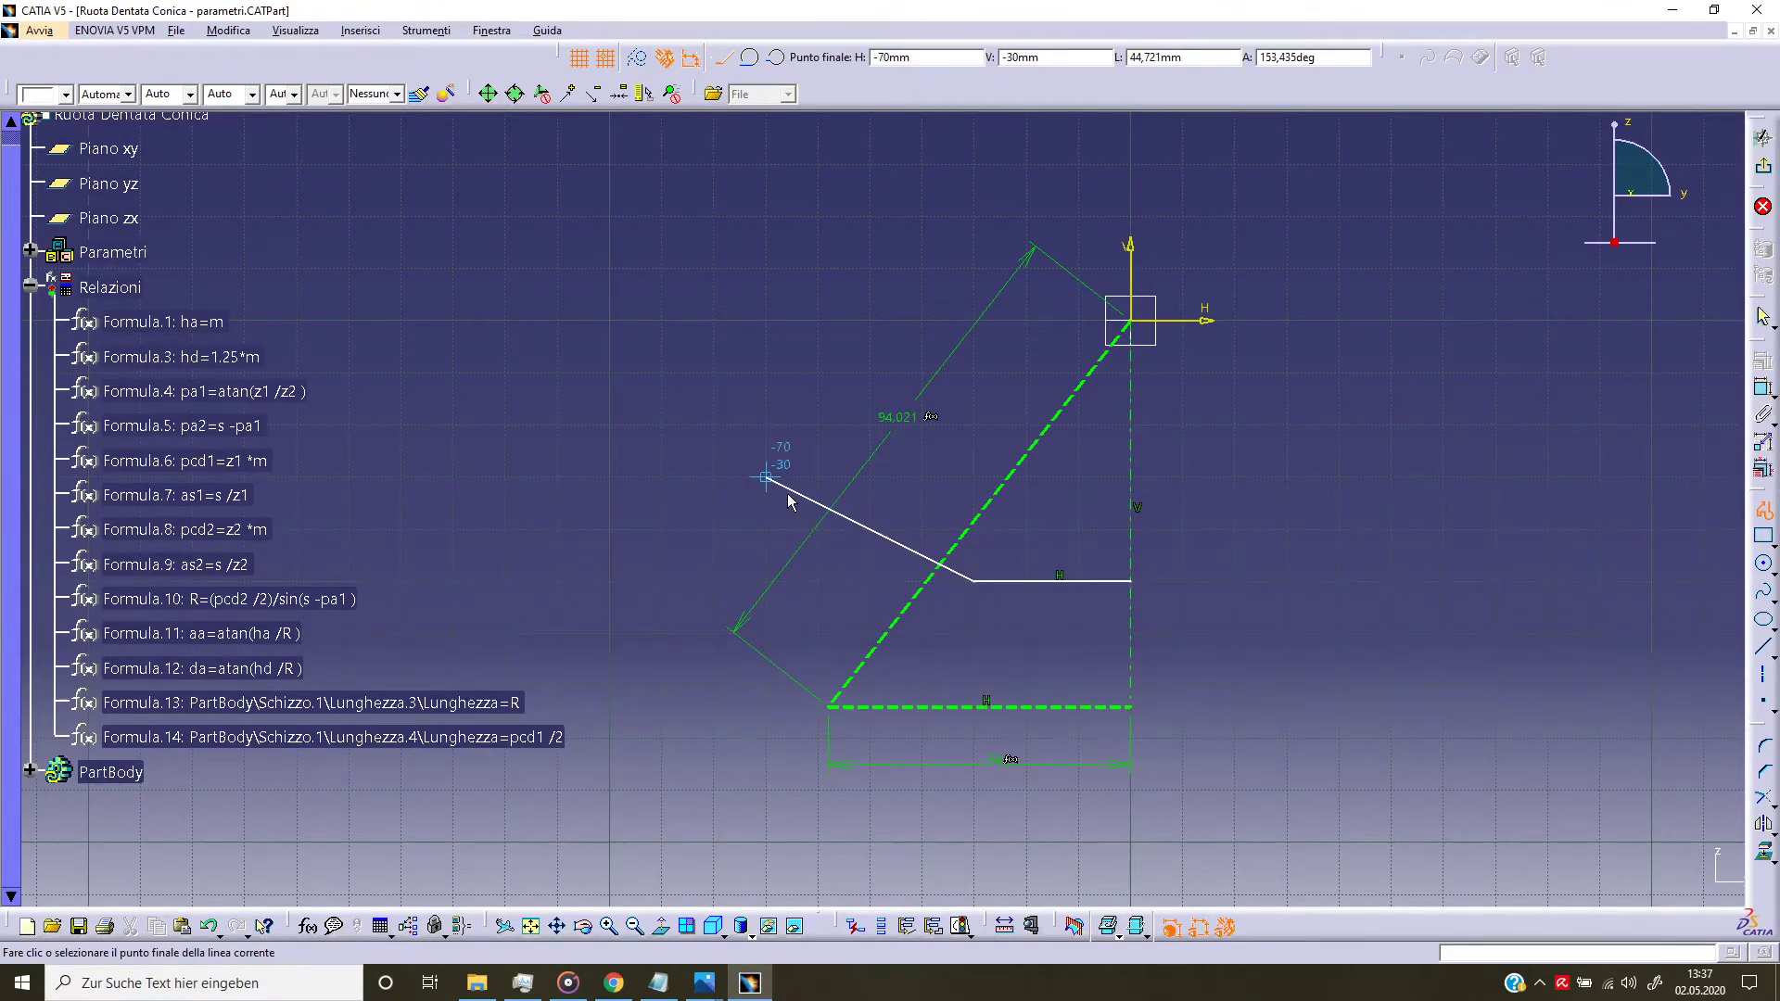
{"action": "left_click", "coordinate": [766, 480]}
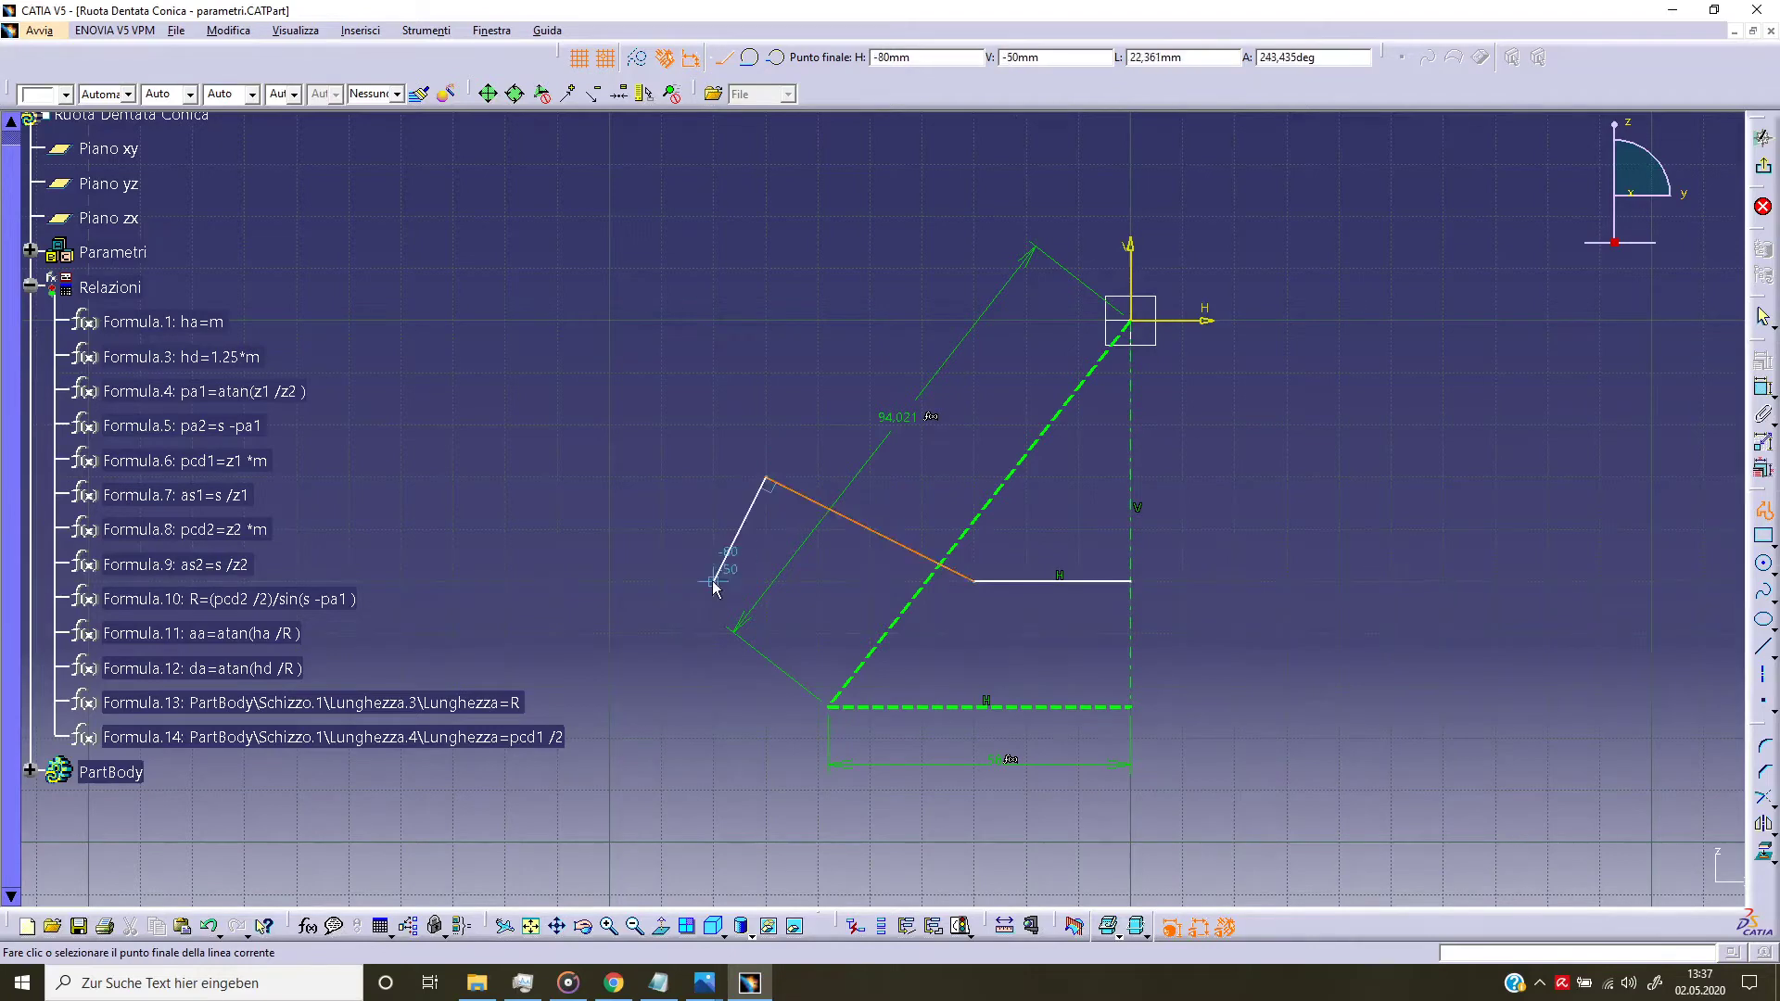
{"action": "left_click", "coordinate": [662, 686]}
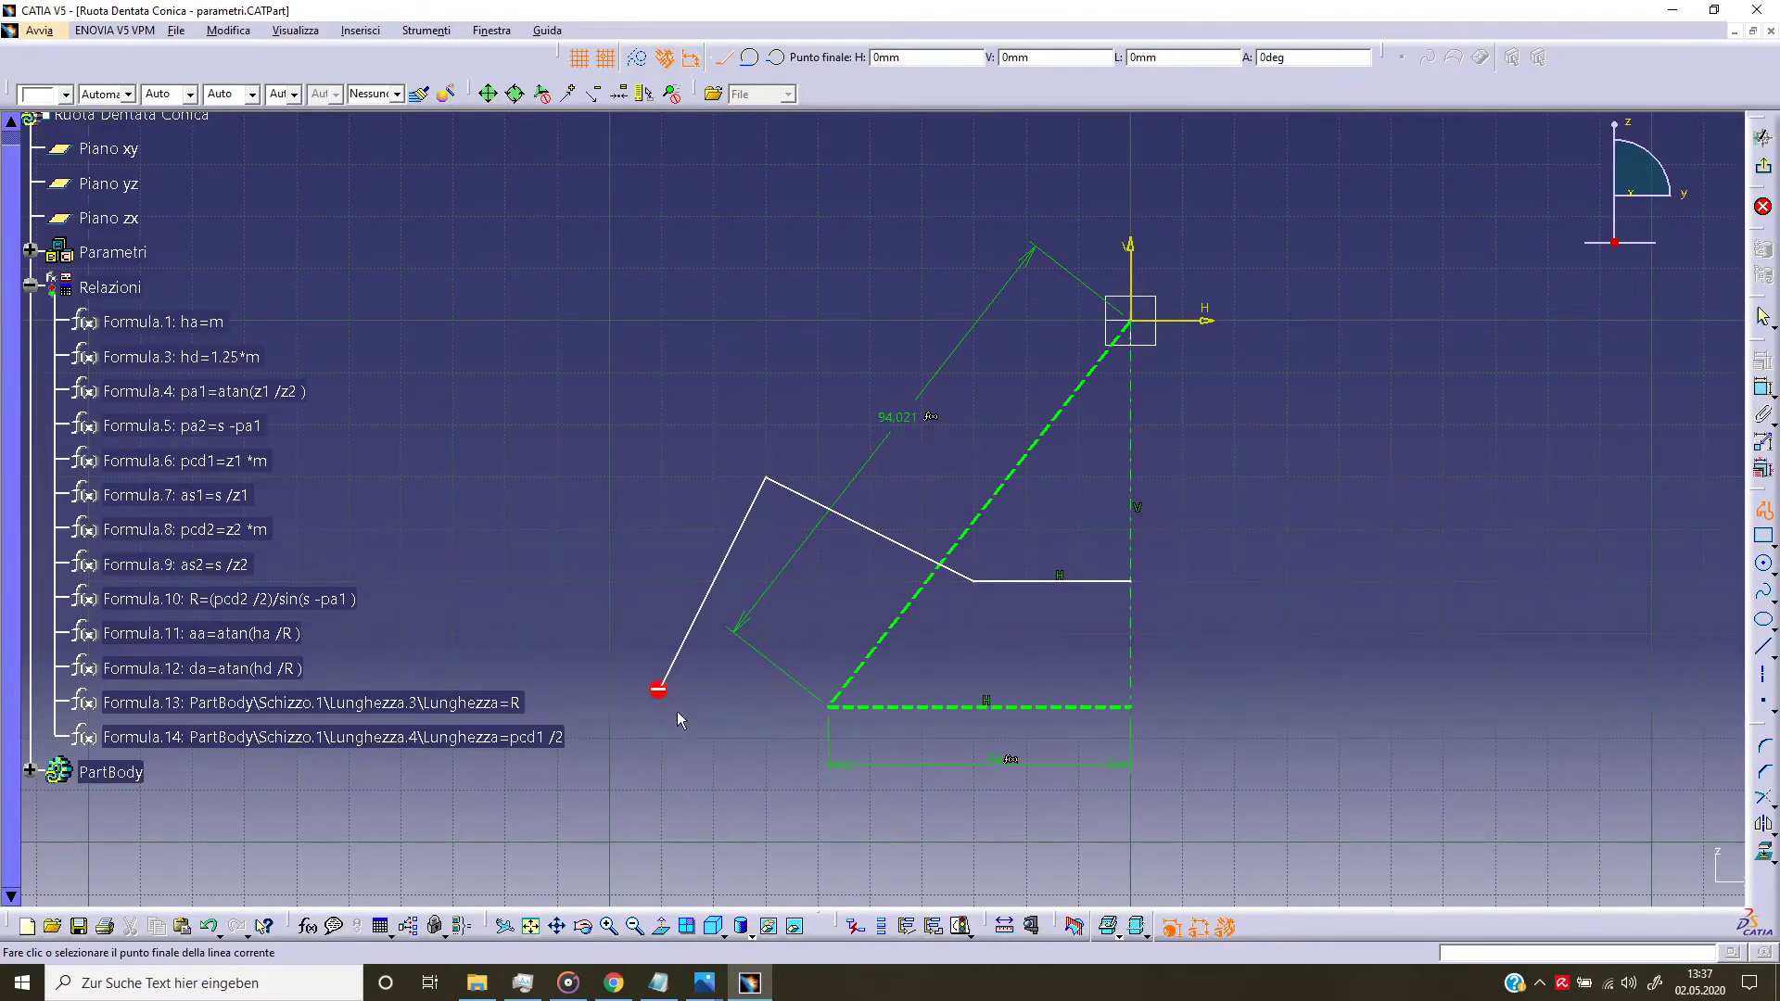
{"action": "left_click", "coordinate": [863, 831]}
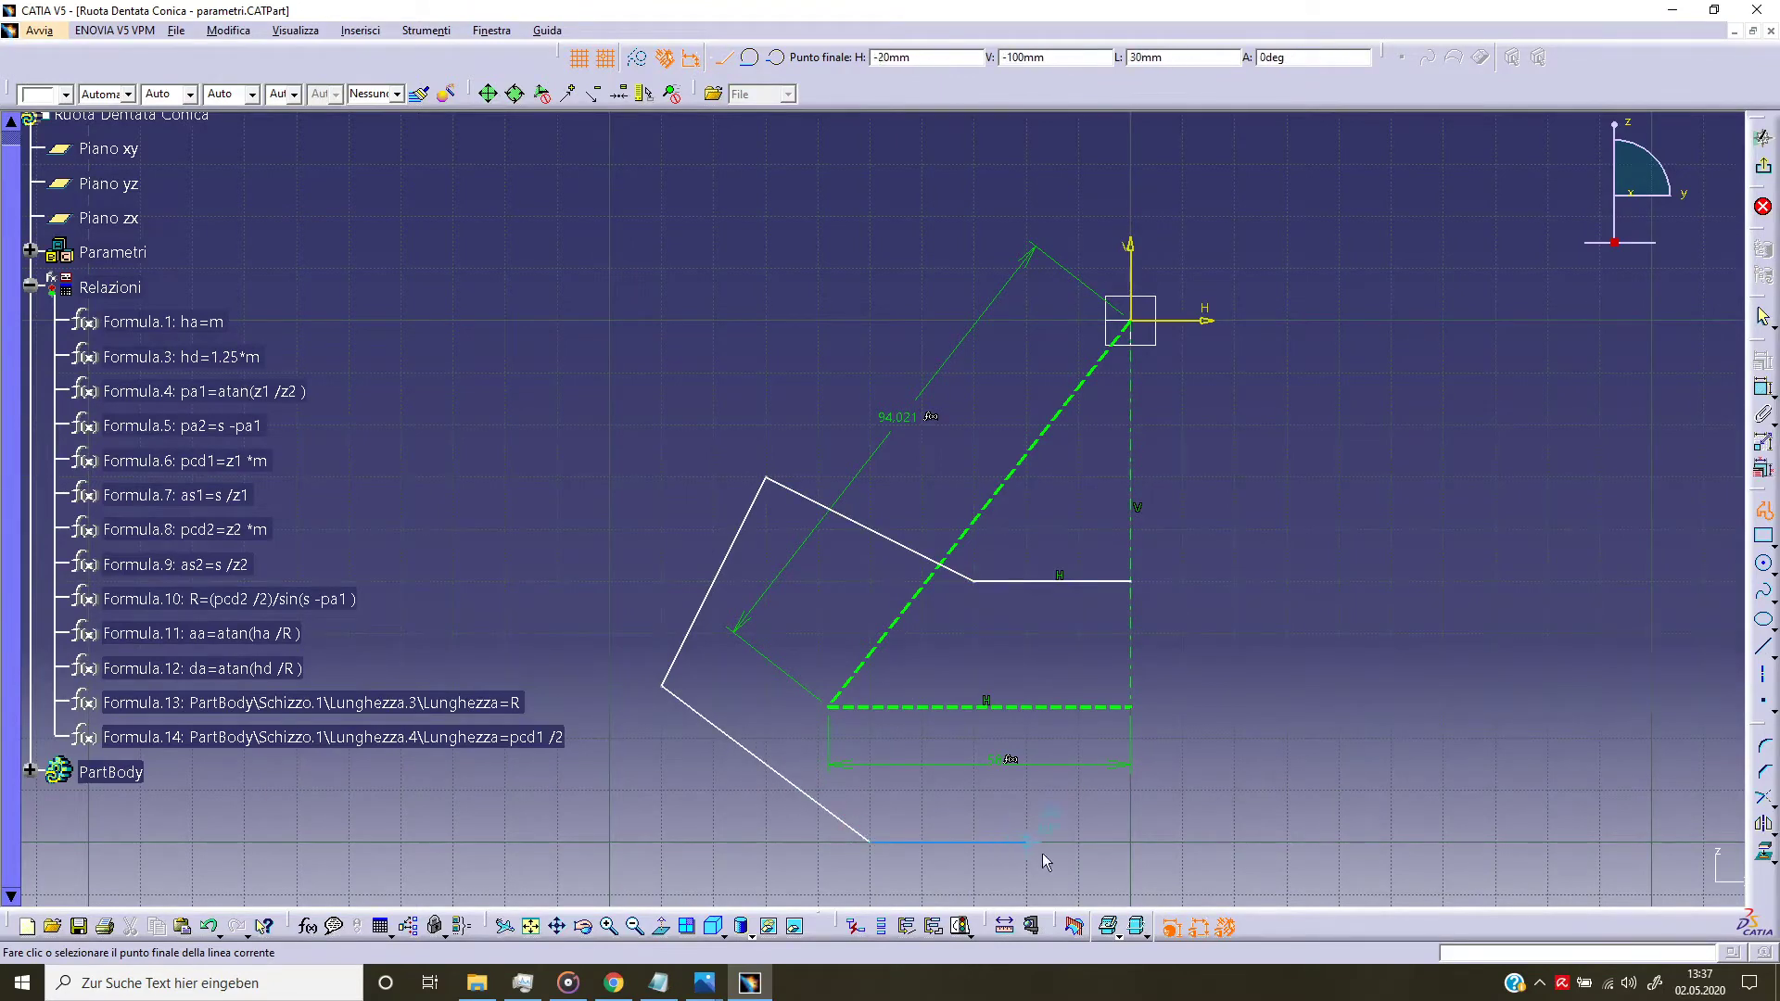
{"action": "left_click", "coordinate": [1134, 856]}
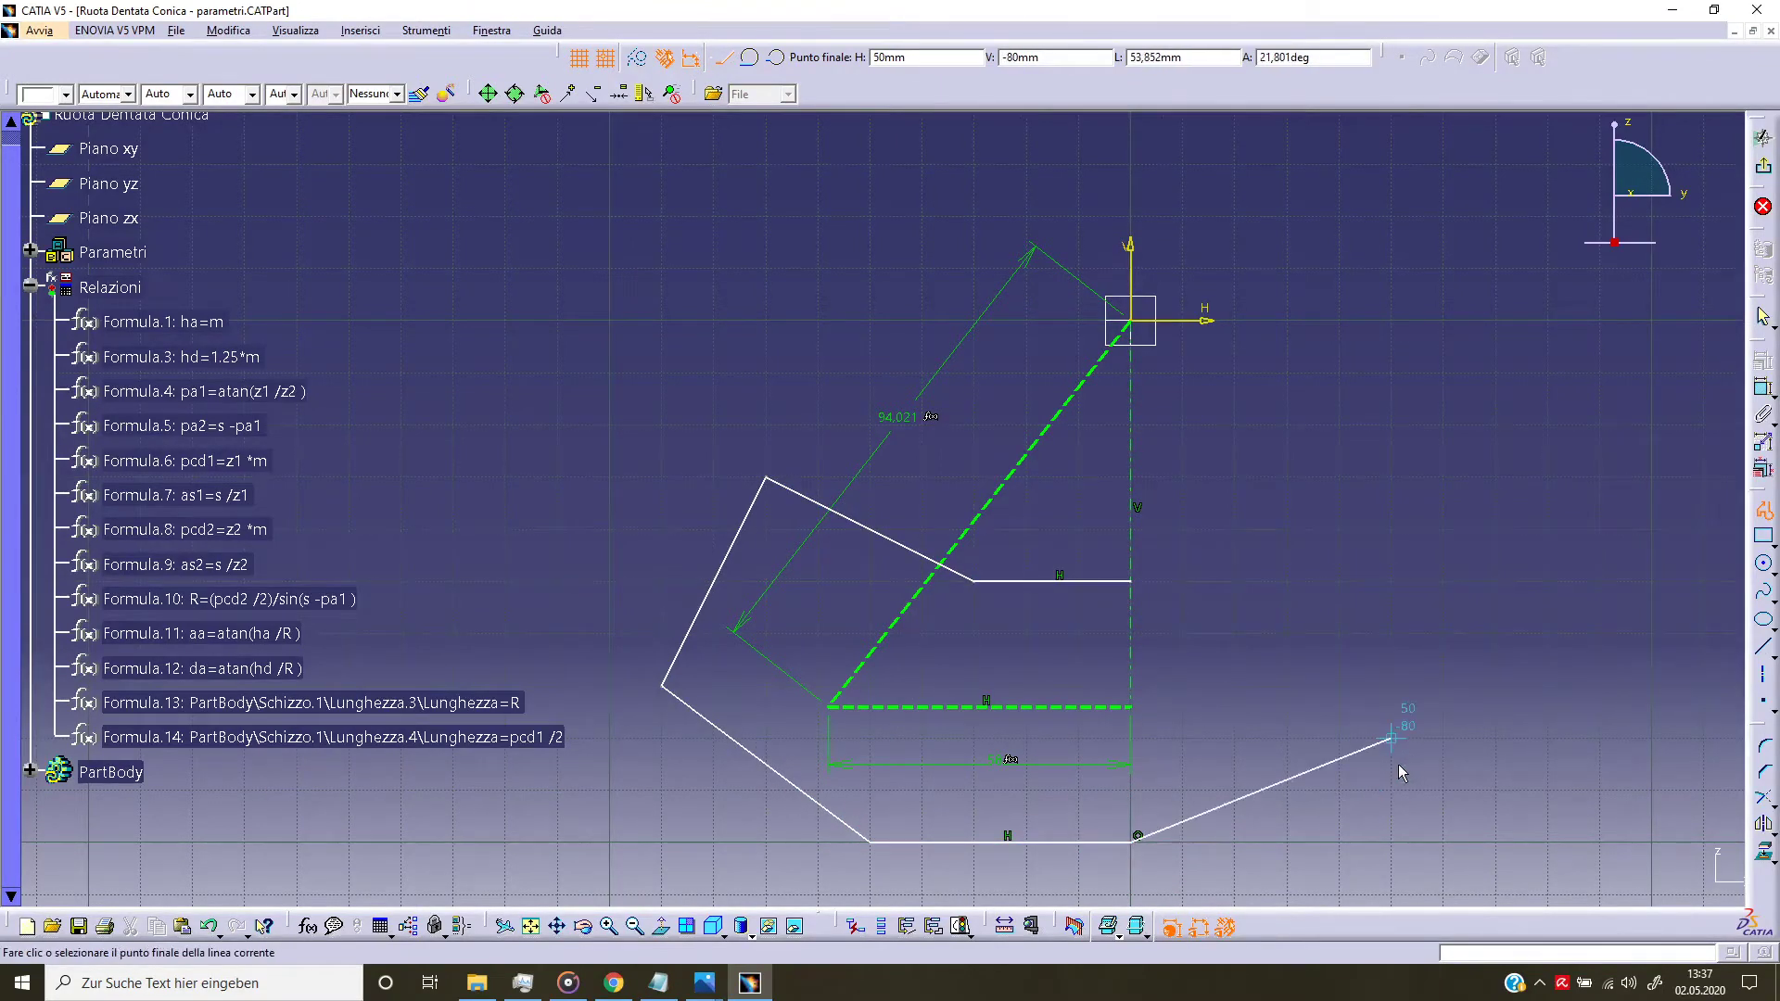
{"action": "key", "text": "Escape"}
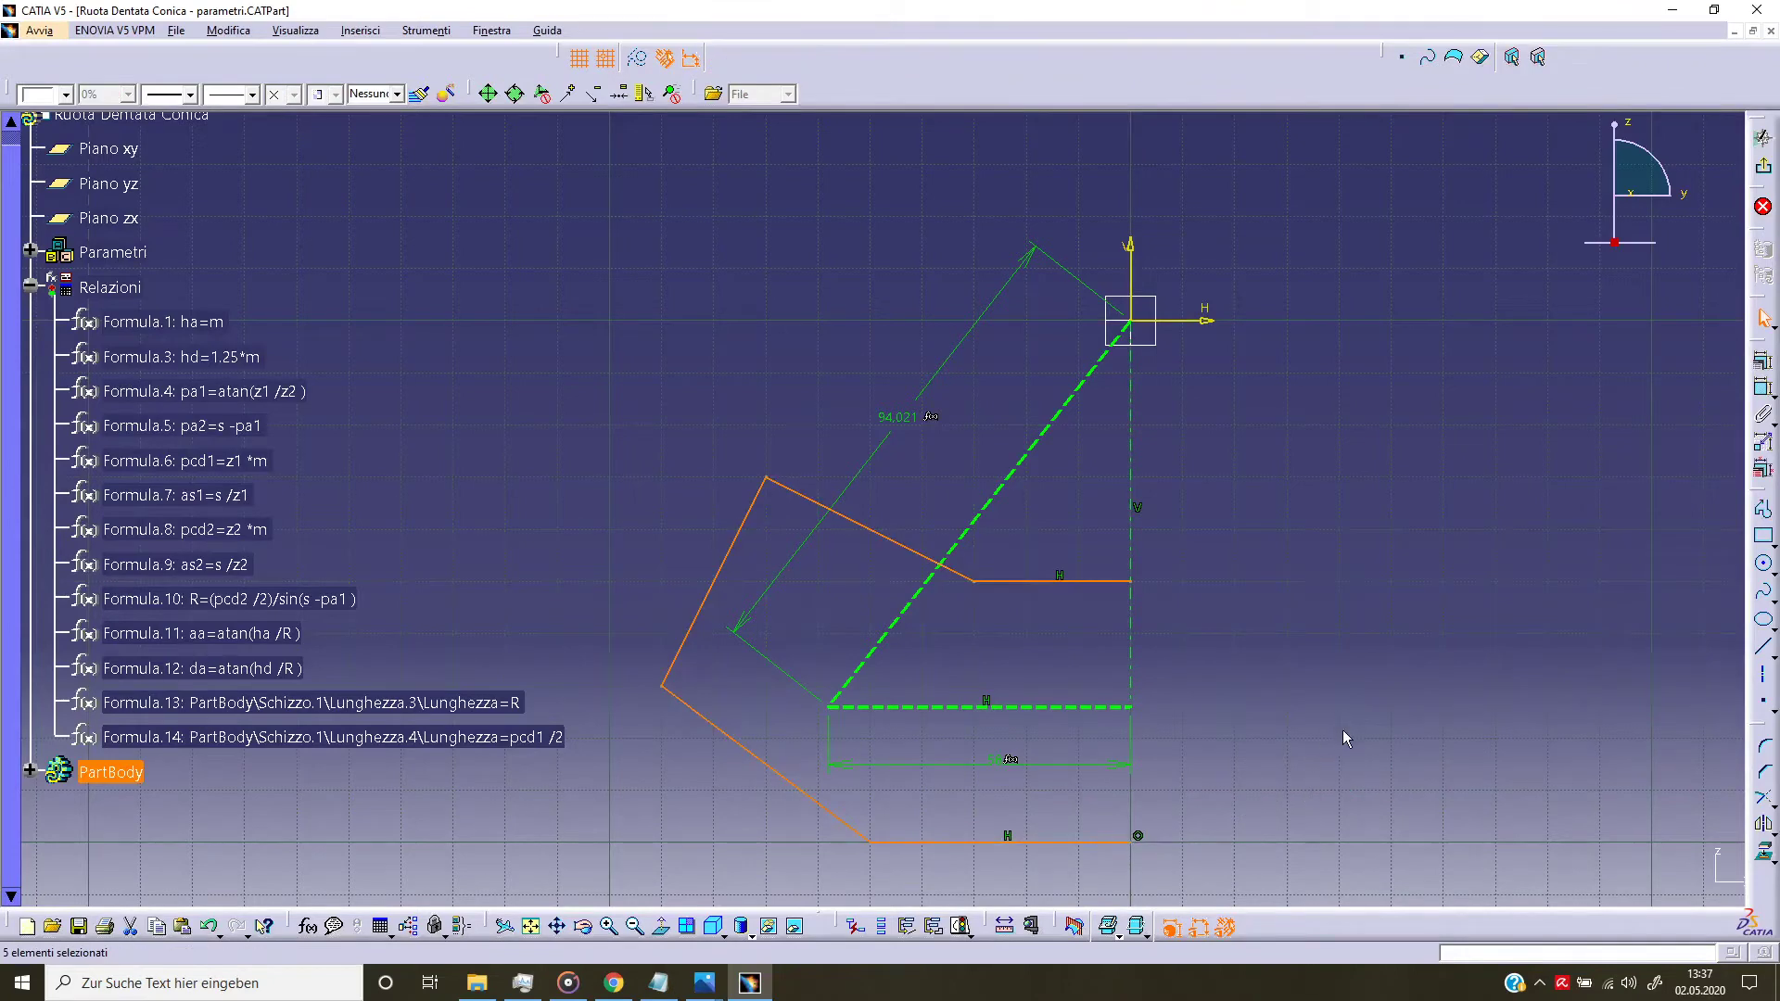
{"action": "left_click", "coordinate": [1332, 727]}
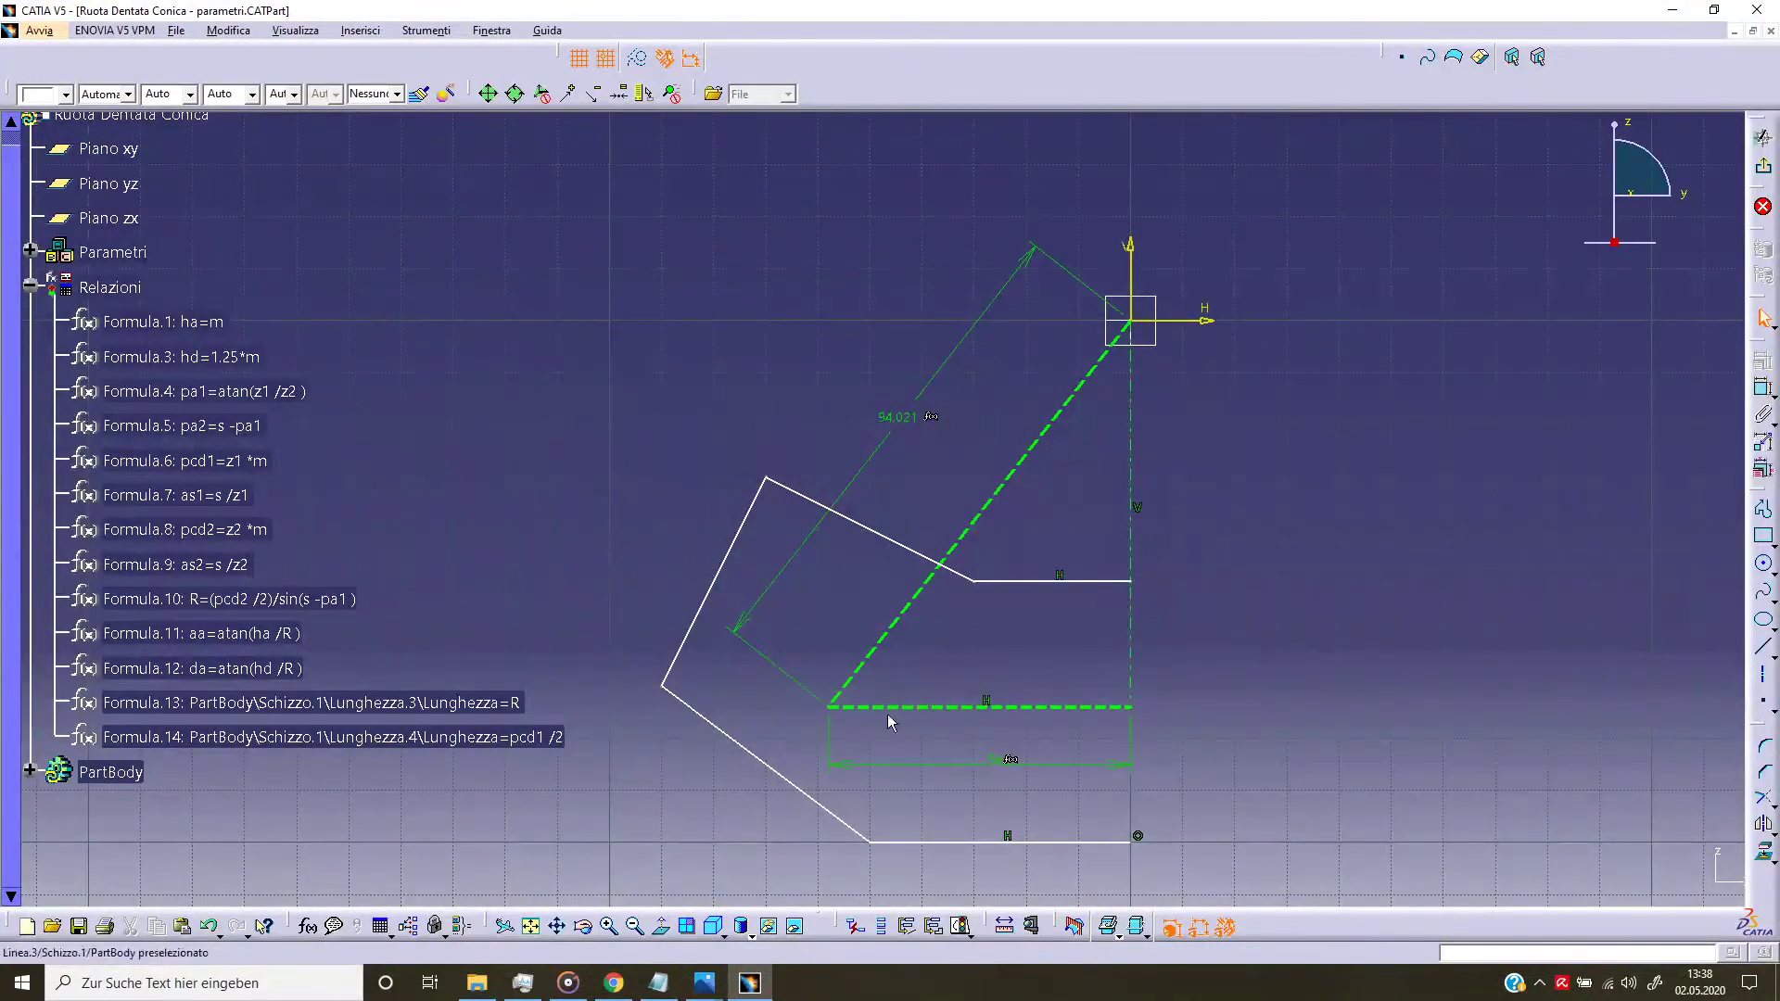
Step: Make the lower sloped line coincident with the dashed pitch line's endpoint
{"action": "left_click", "coordinate": [777, 769]}
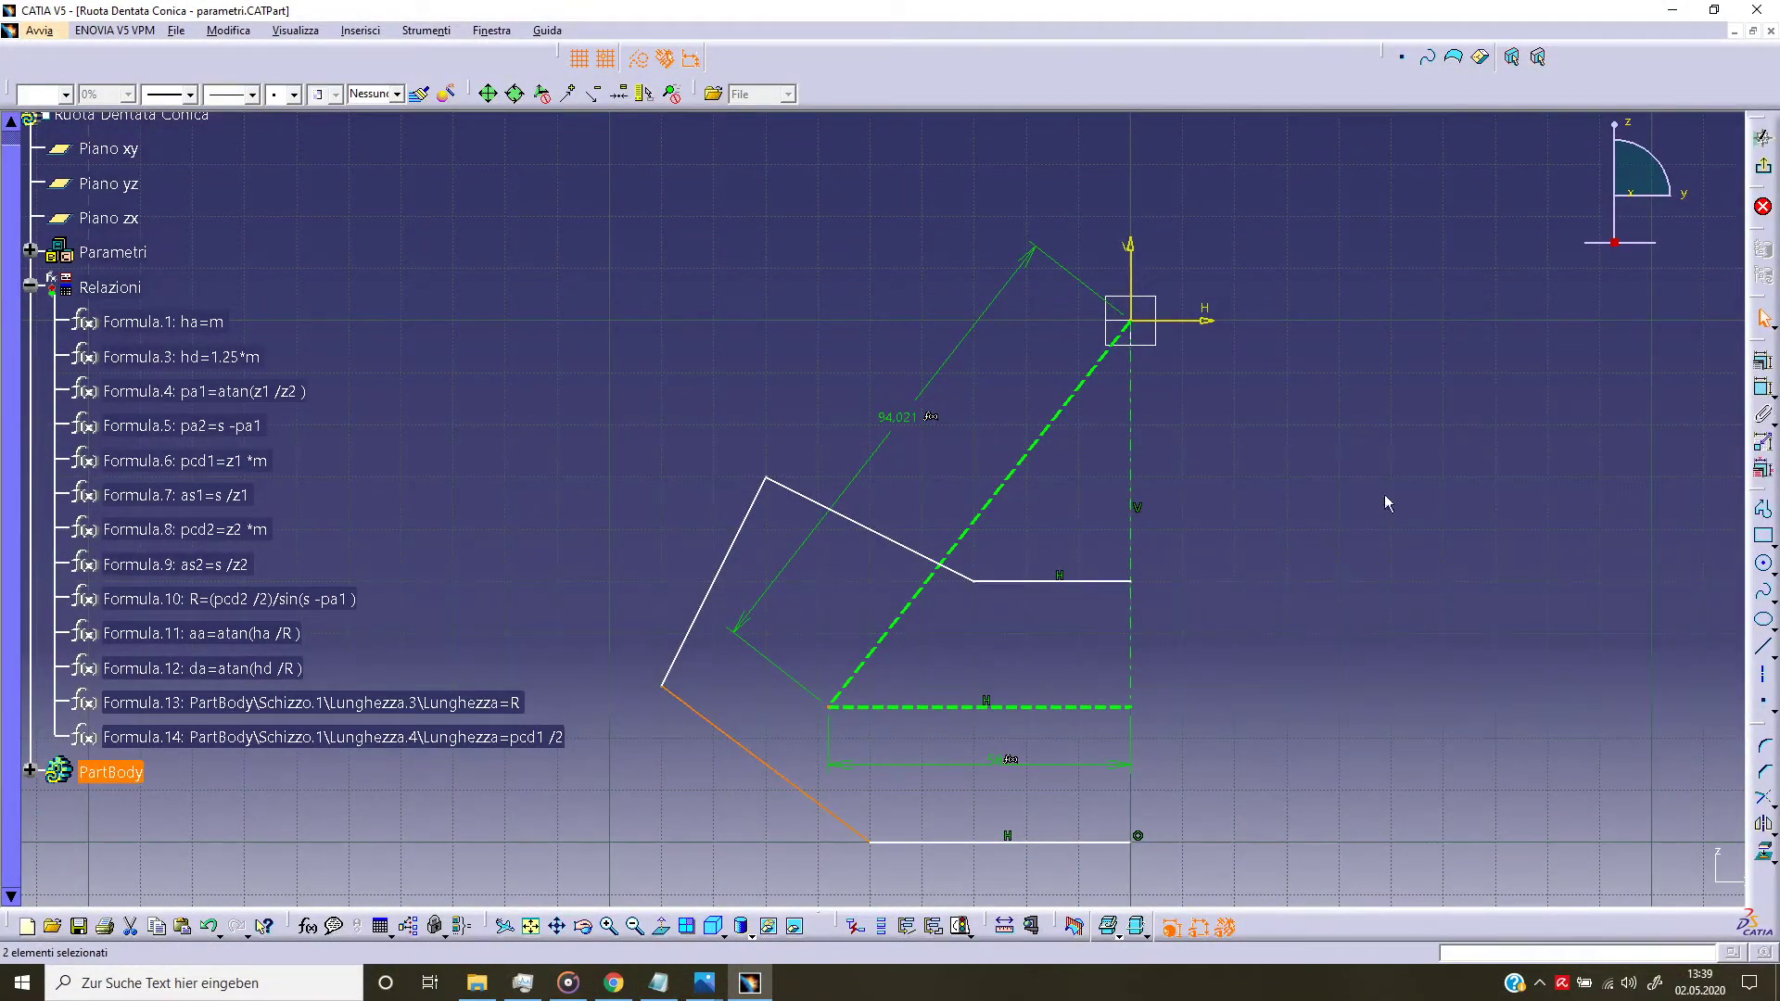
{"action": "left_click", "coordinate": [1762, 361]}
{"action": "left_click", "coordinate": [1637, 700]}
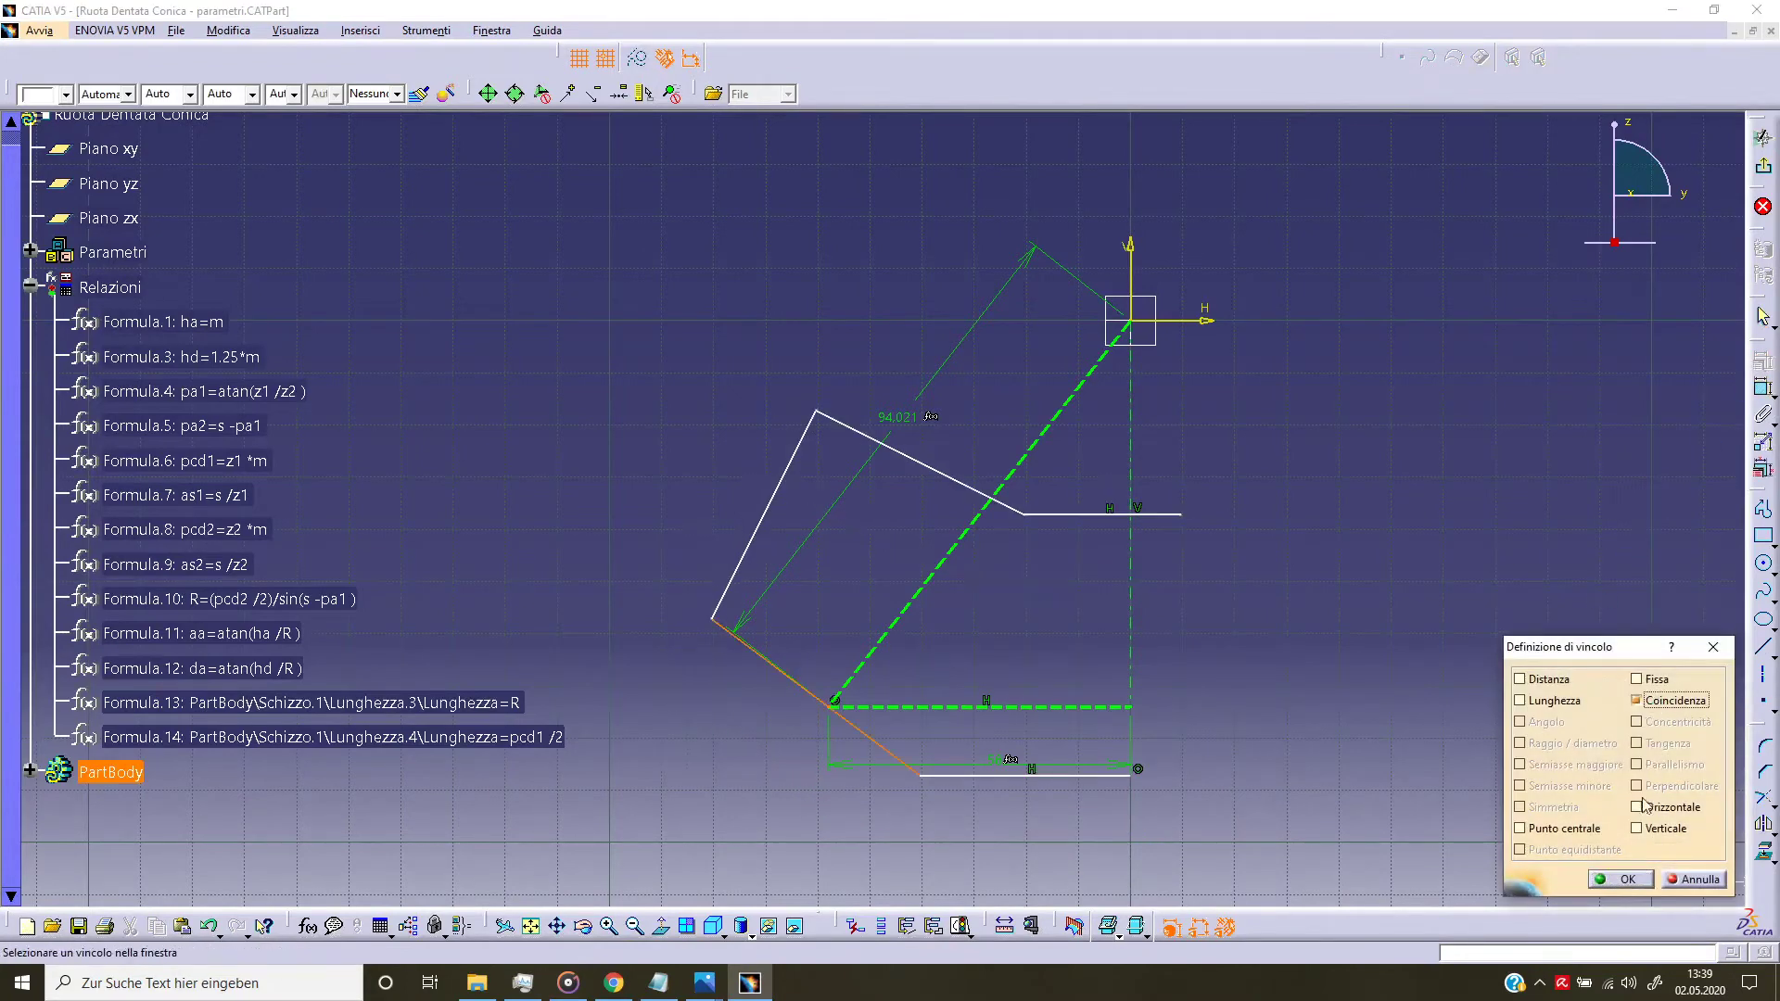
{"action": "left_click", "coordinate": [1623, 879]}
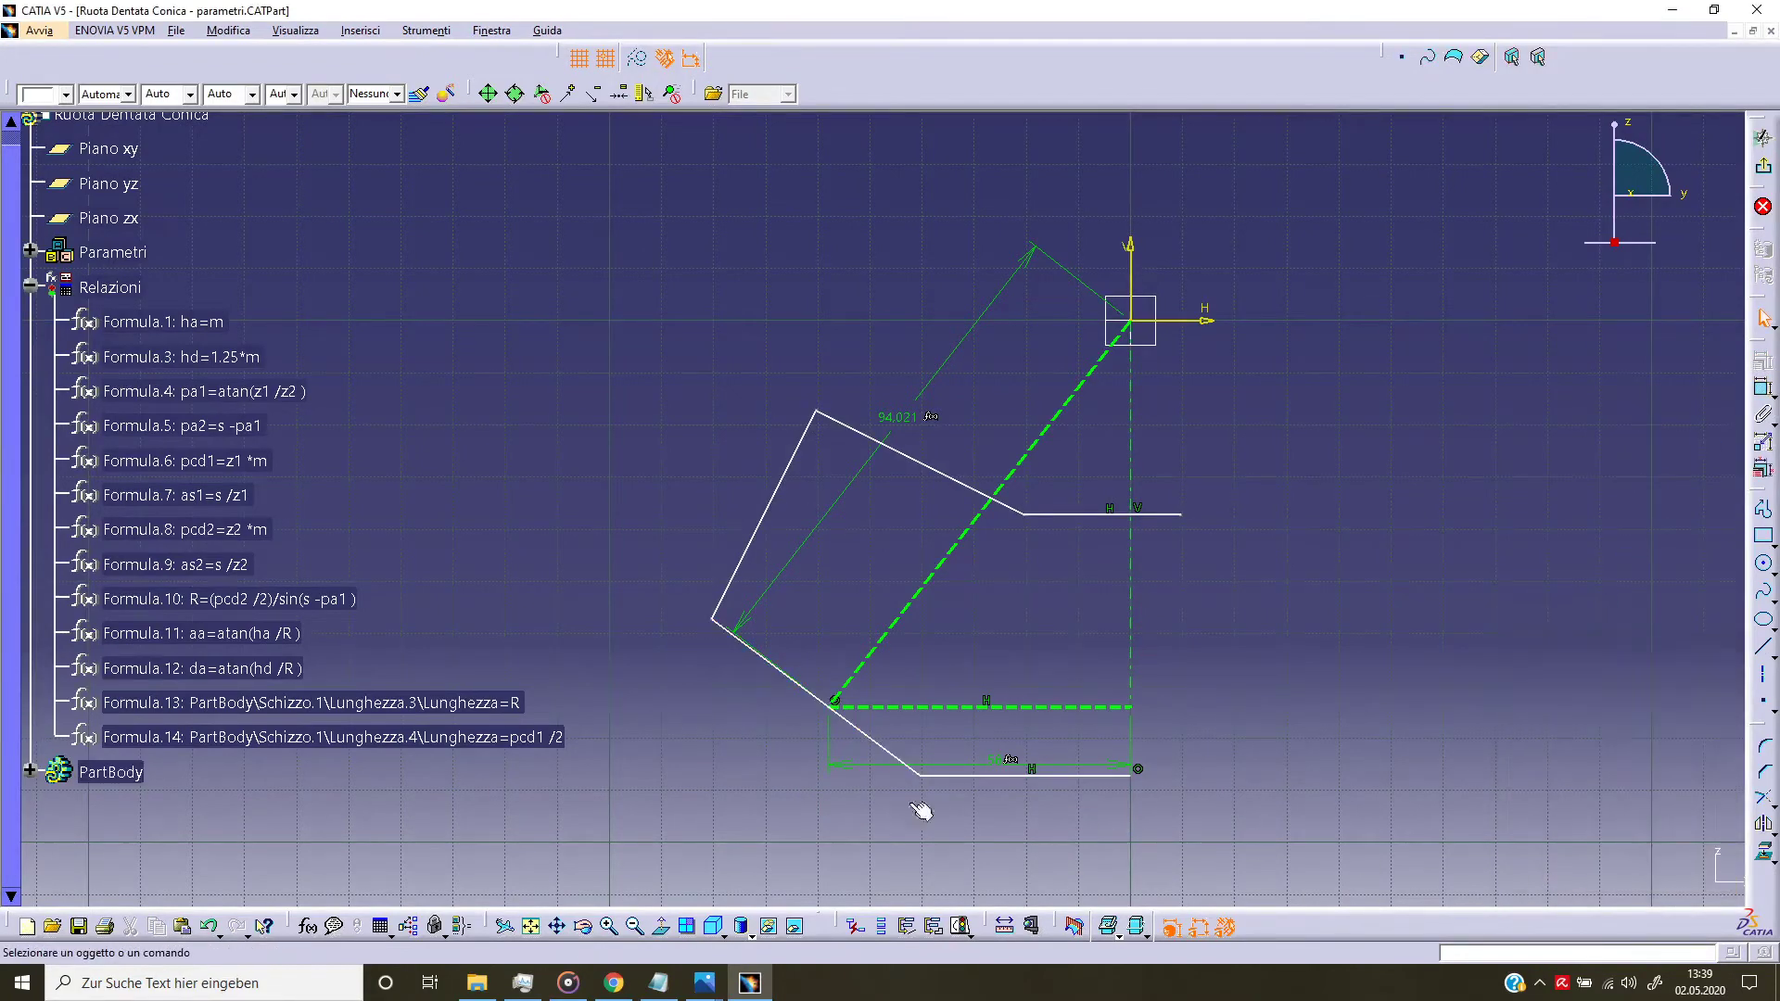
Step: Constrain both the lower and upper sloped lines perpendicular to the dashed pitch line
{"action": "left_click", "coordinate": [899, 623]}
{"action": "left_click", "coordinate": [1761, 366]}
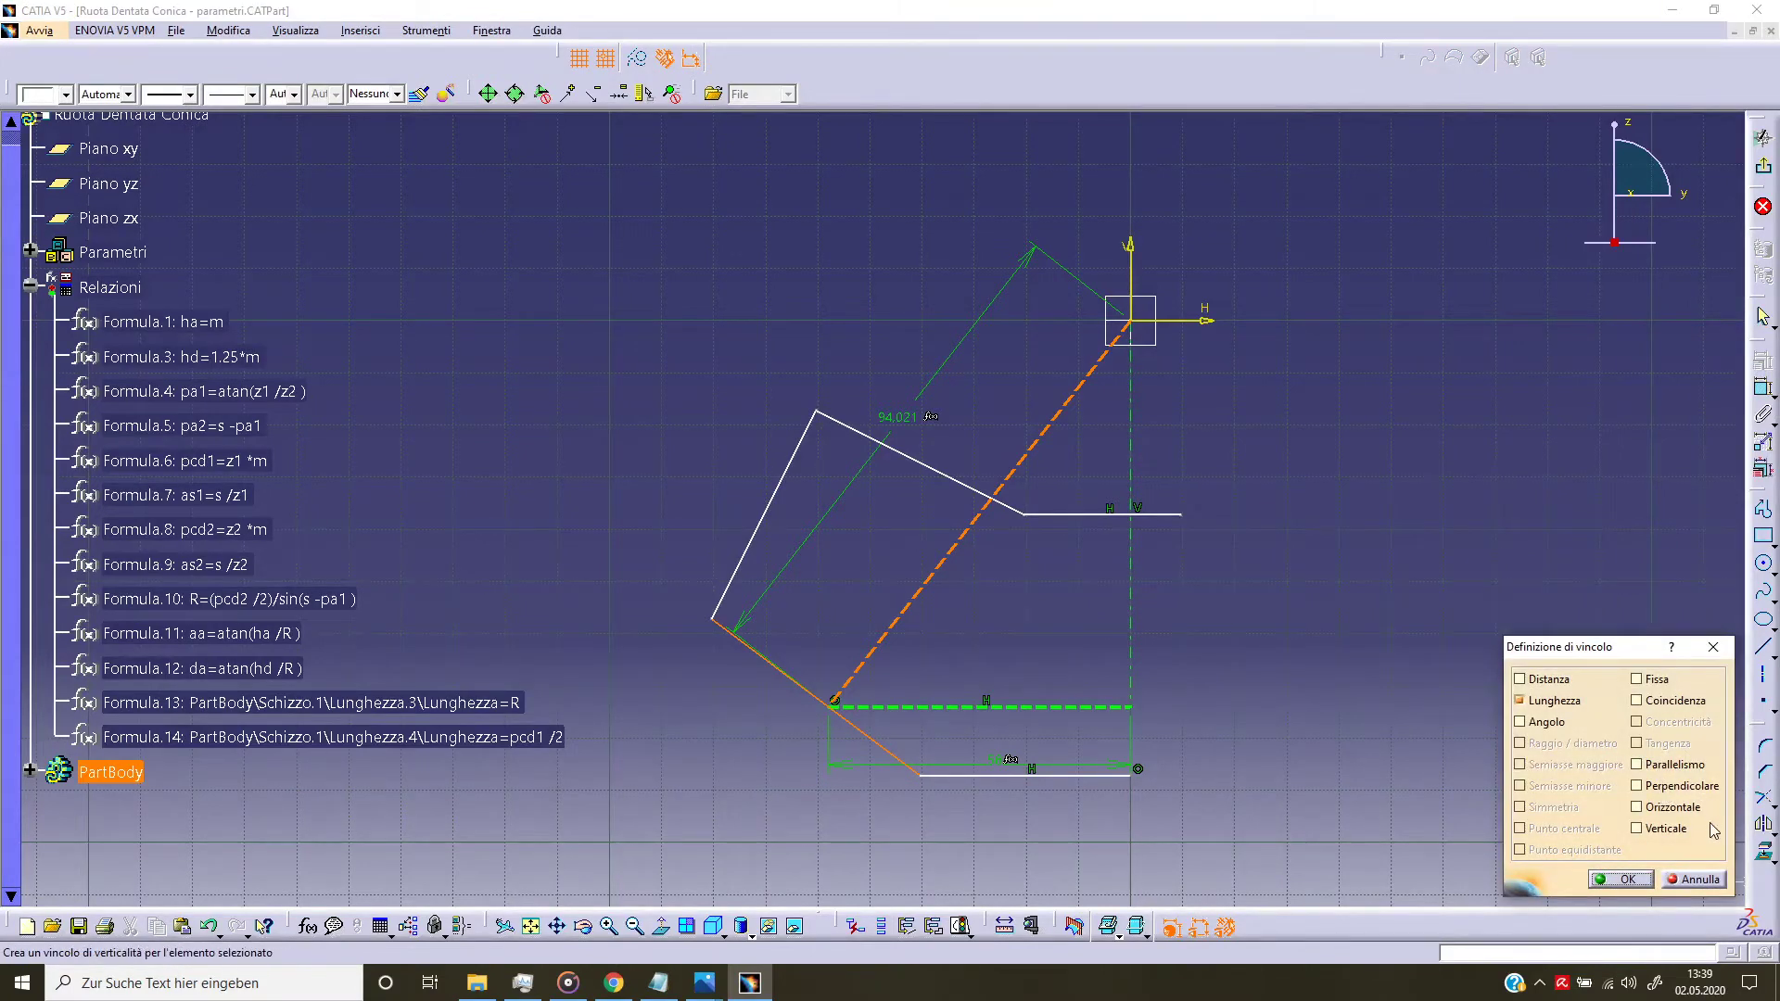
{"action": "left_click", "coordinate": [1690, 785]}
{"action": "left_click", "coordinate": [1624, 879]}
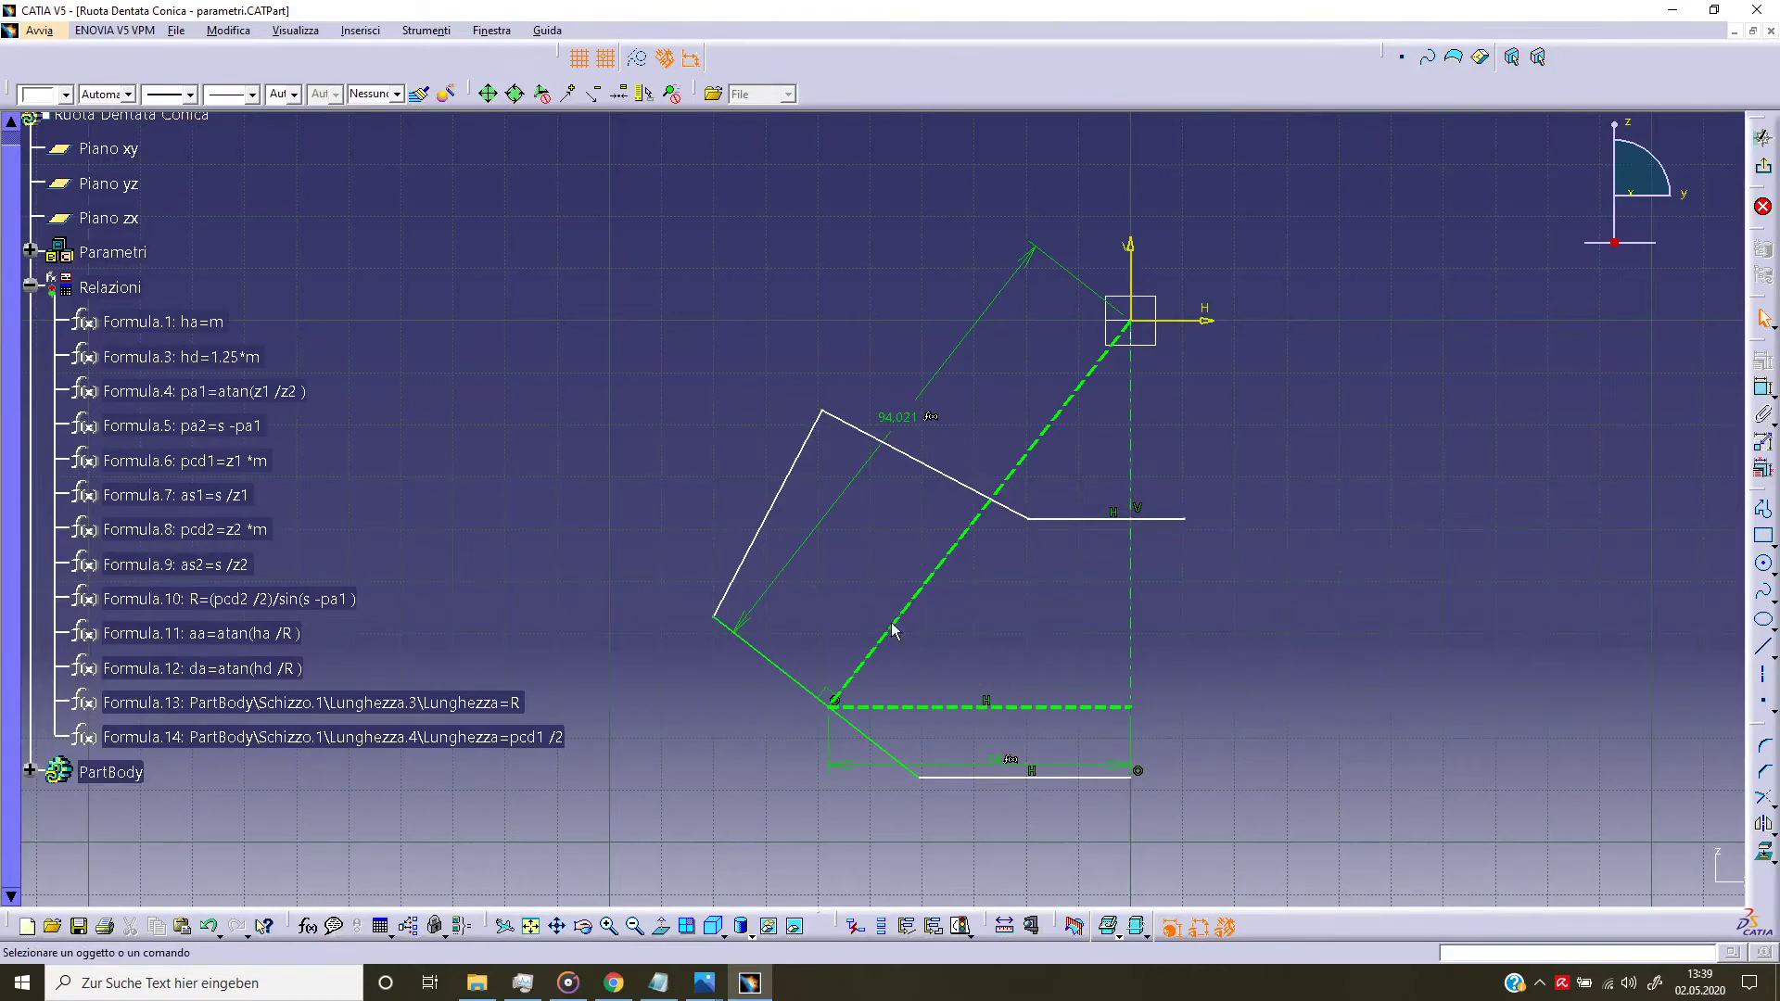
{"action": "left_click", "coordinate": [960, 488]}
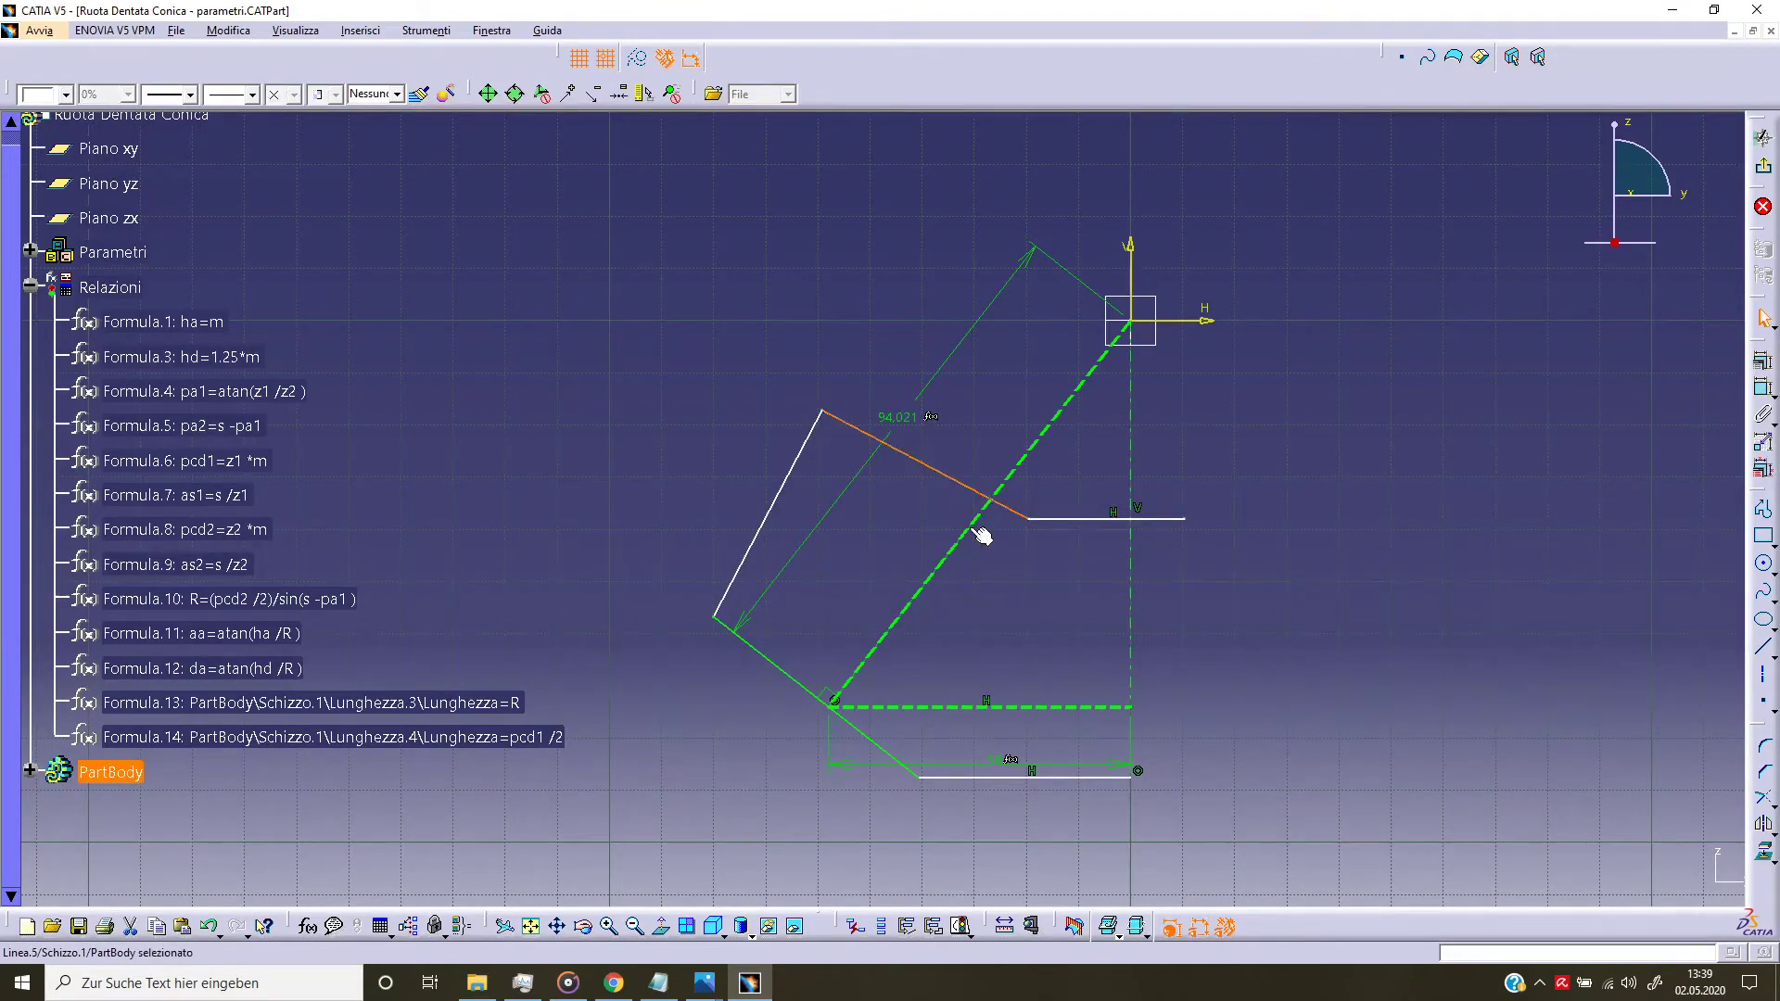
{"action": "left_click", "coordinate": [972, 532], "text": "ctrl"}
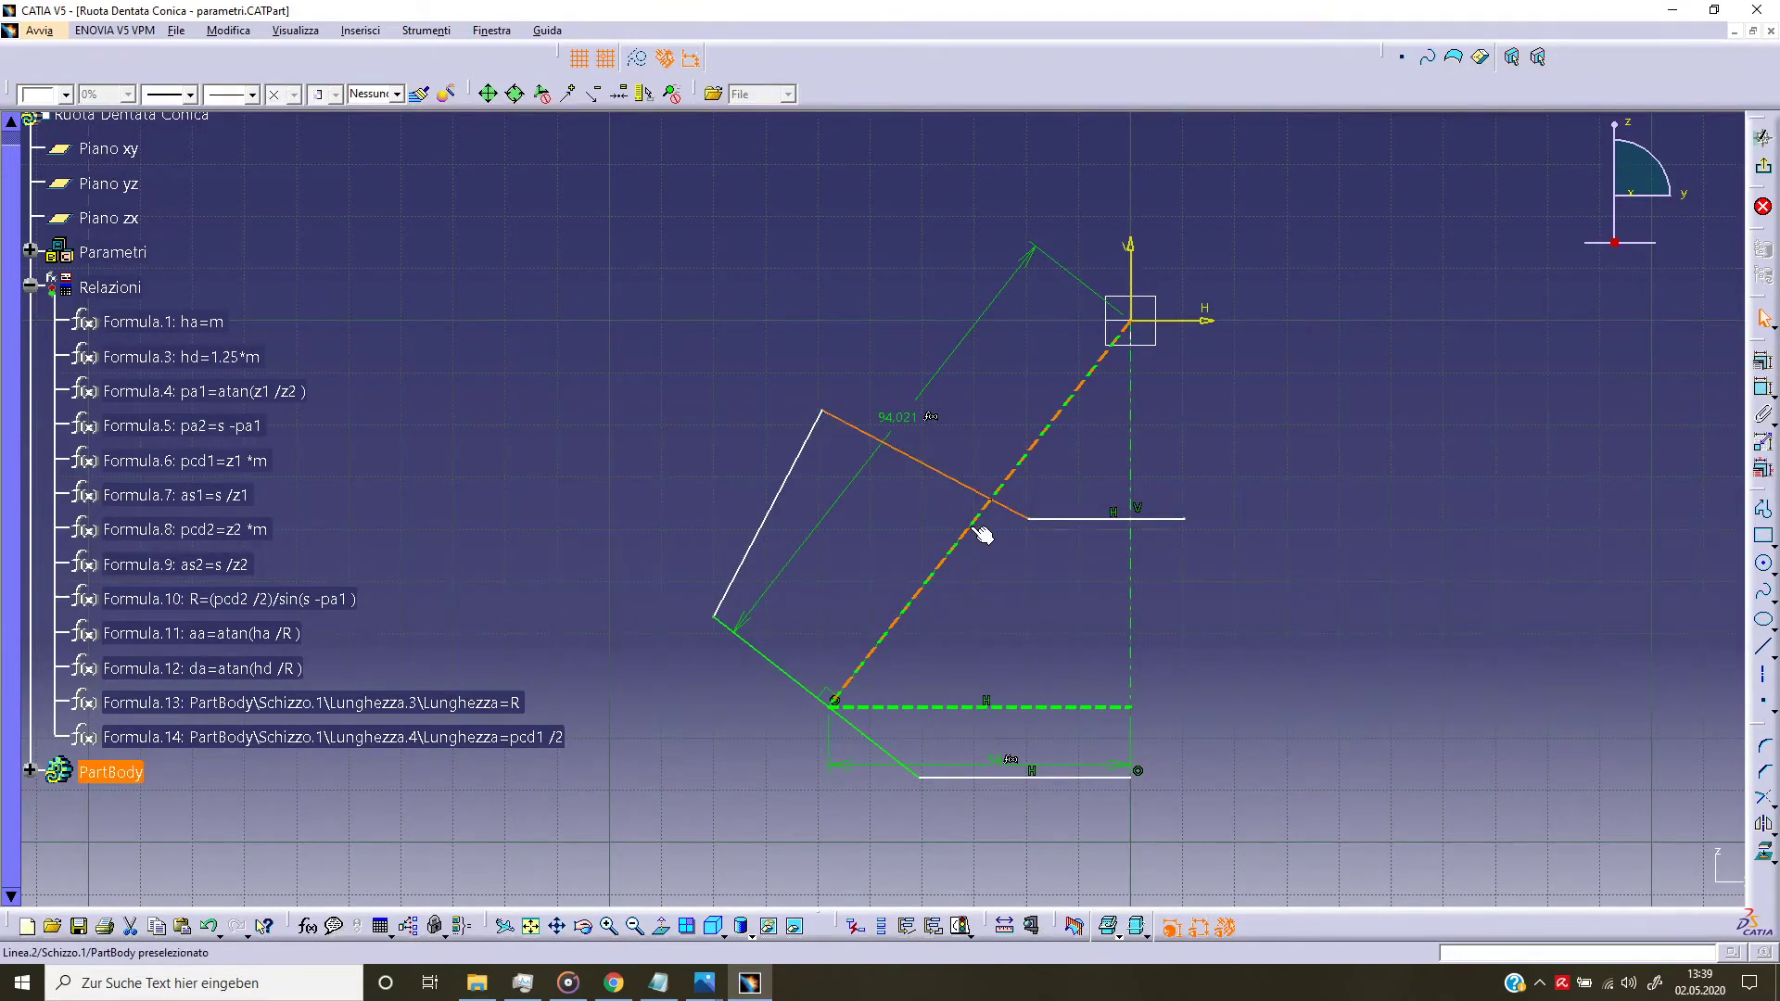
{"action": "left_click", "coordinate": [1763, 361]}
{"action": "left_click", "coordinate": [1676, 787]}
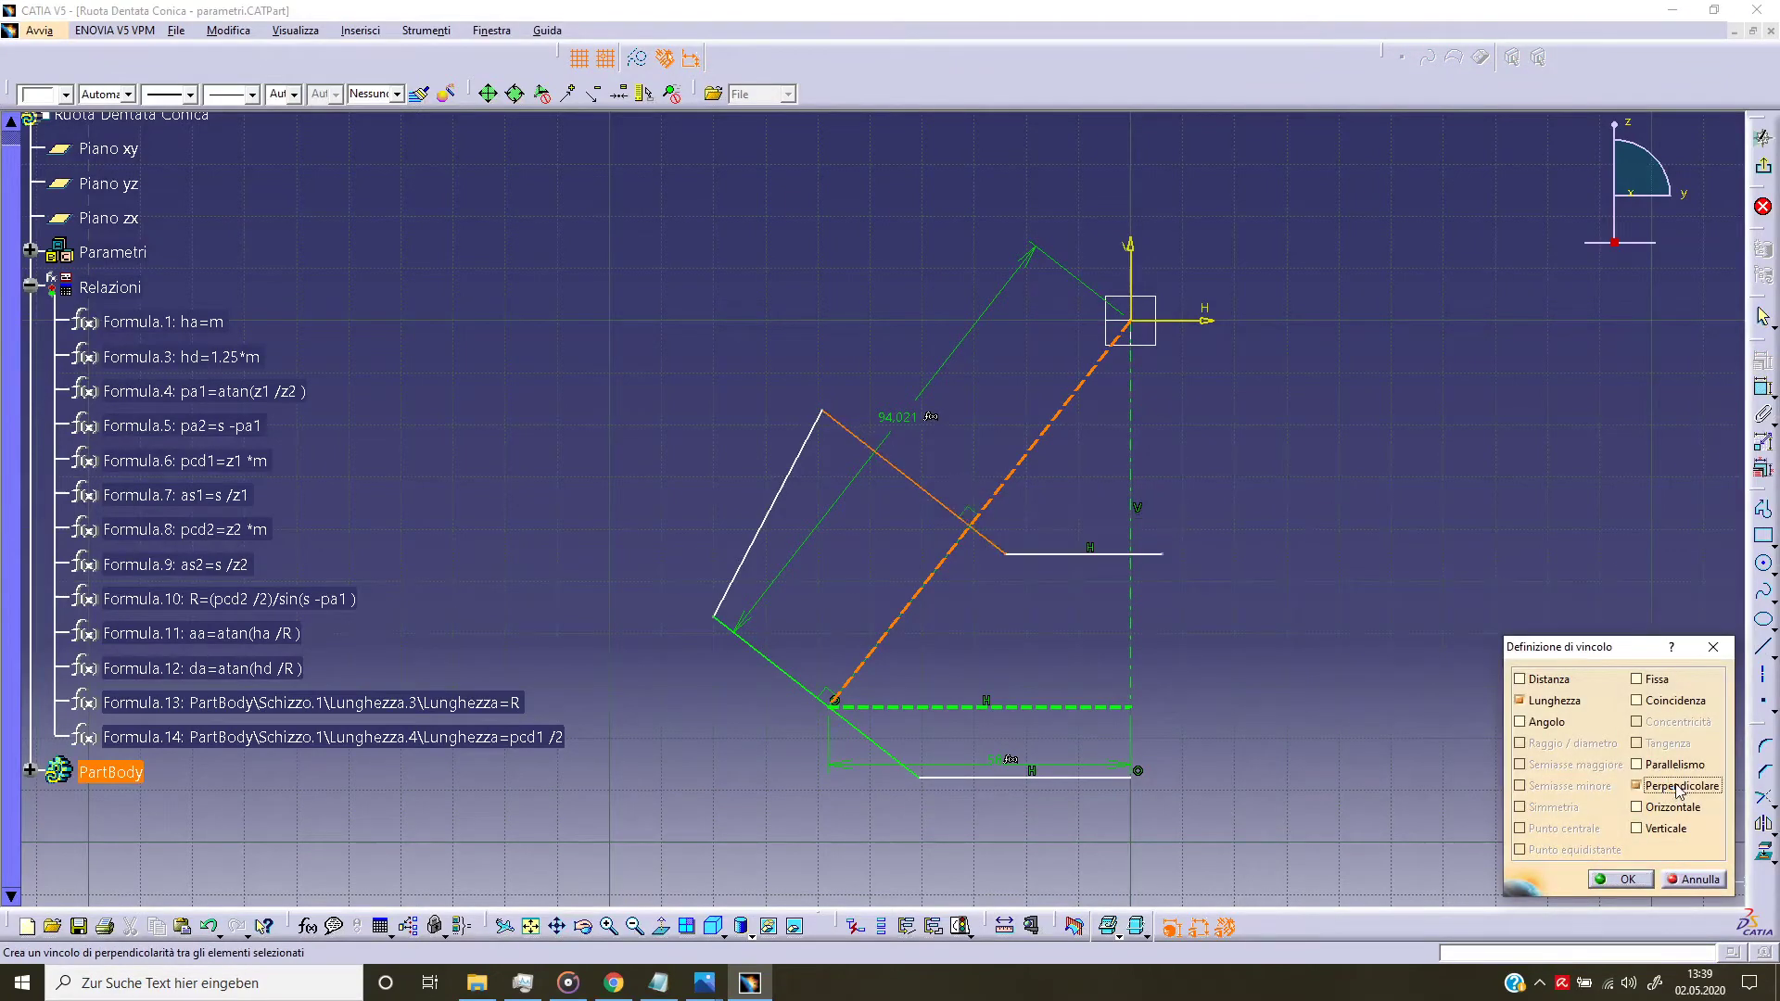
{"action": "left_click", "coordinate": [1623, 879]}
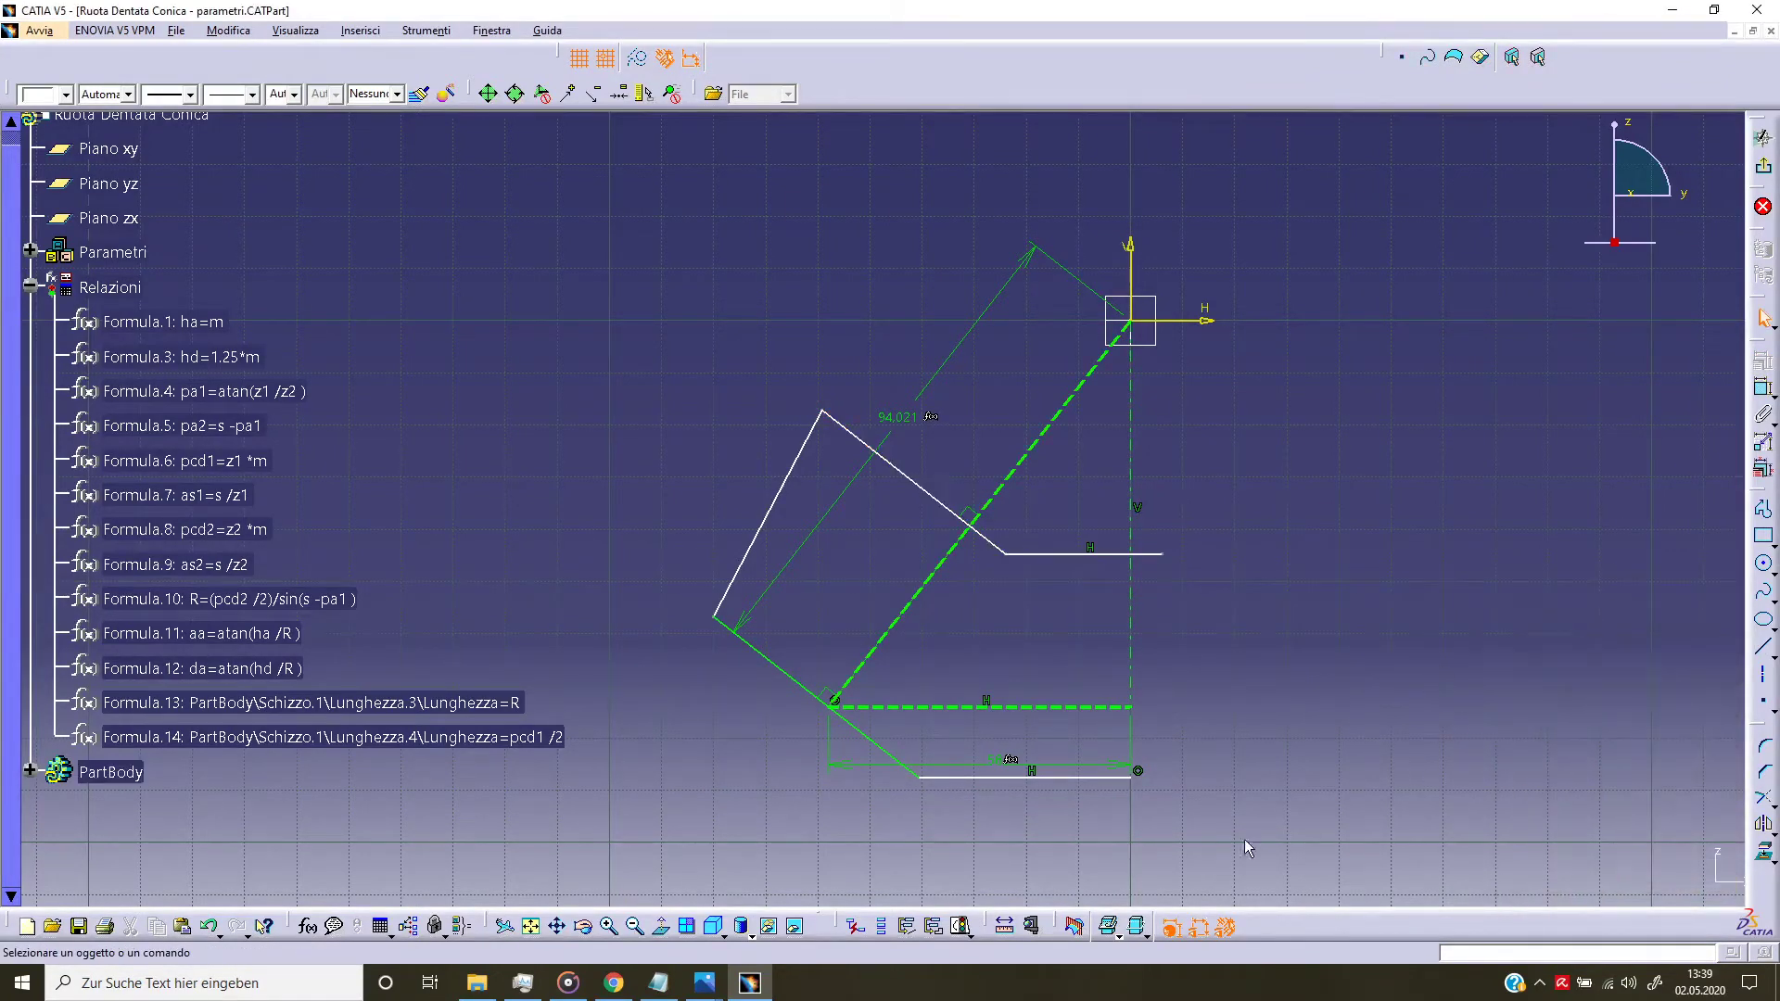
Step: Select both sloped lines and start a distance dimension between them
{"action": "left_click", "coordinate": [937, 505]}
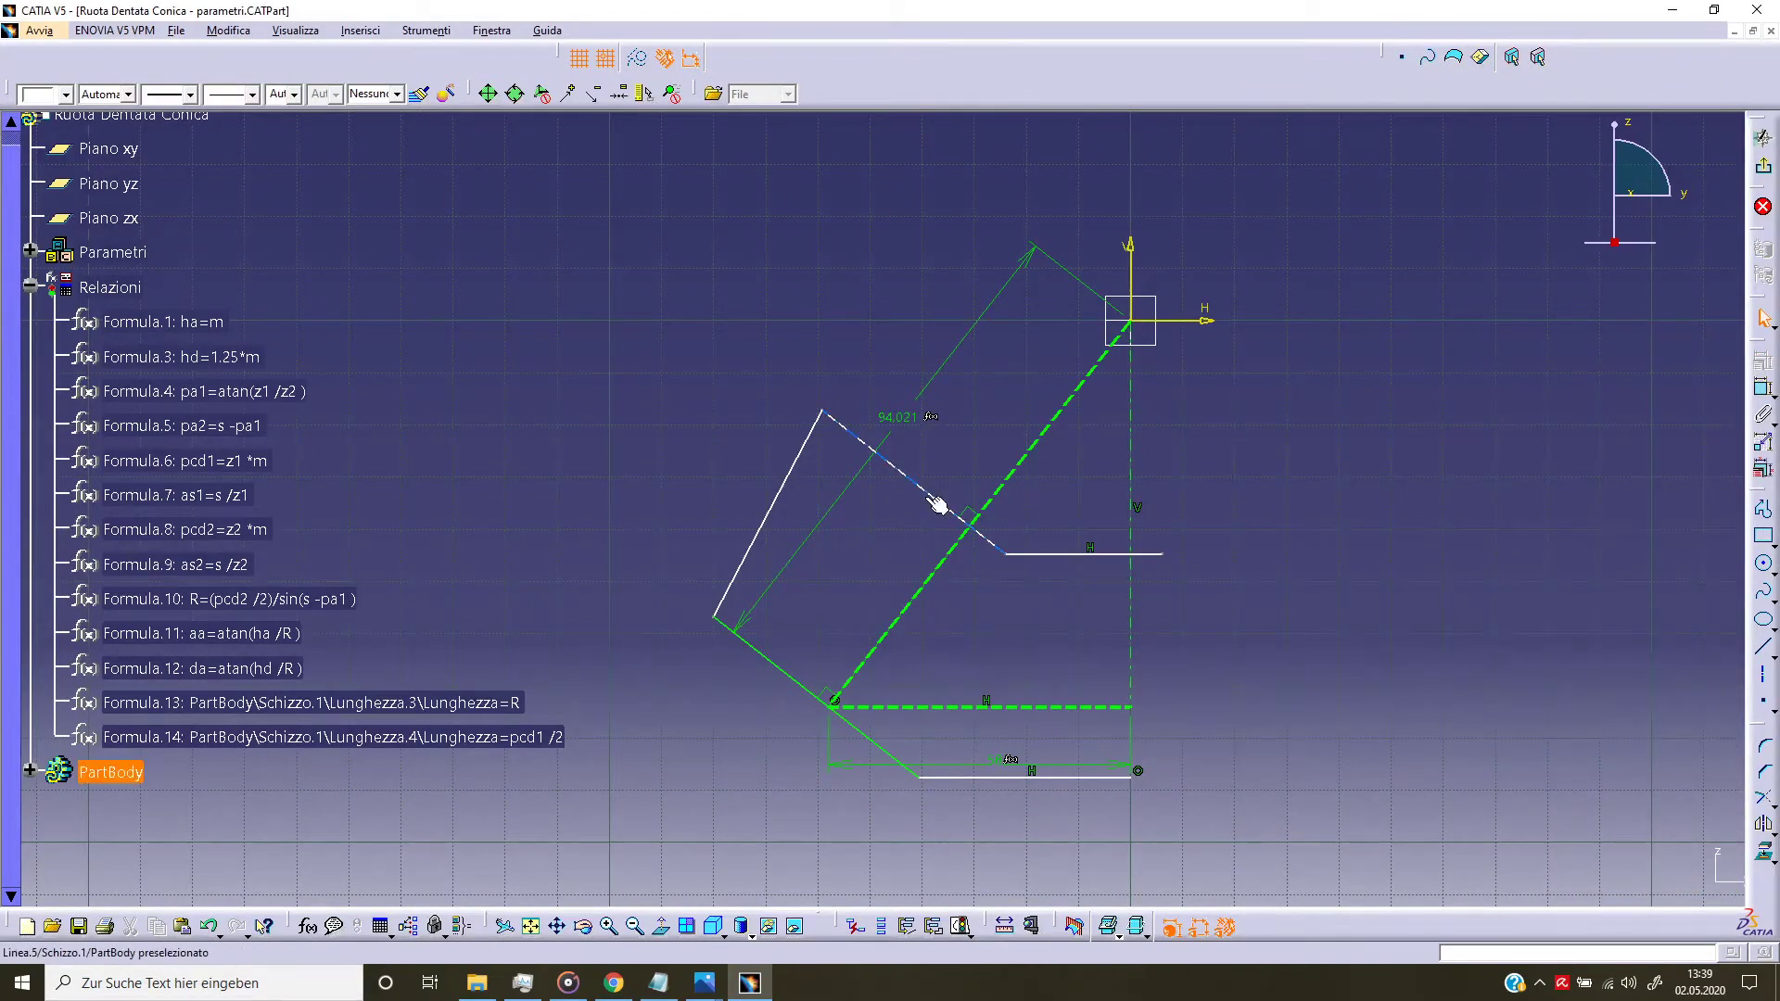
{"action": "left_click", "coordinate": [801, 684], "text": "ctrl"}
{"action": "left_click", "coordinate": [1763, 361]}
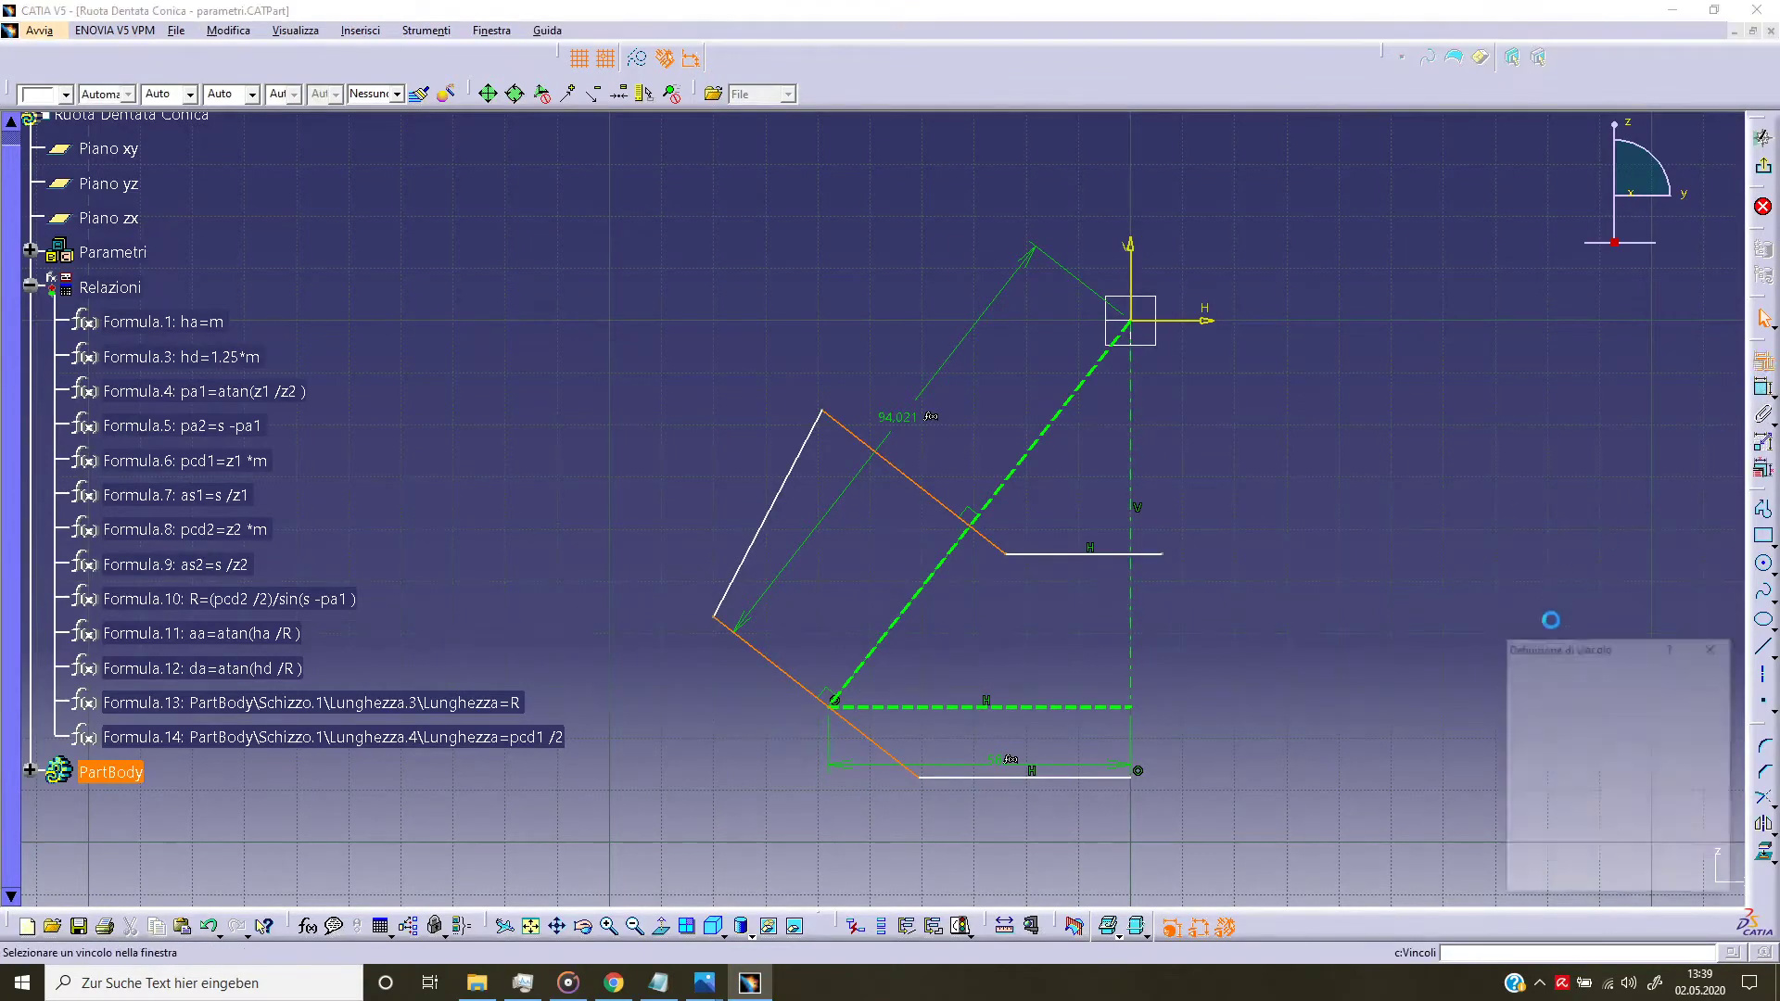
{"action": "left_click", "coordinate": [1700, 878]}
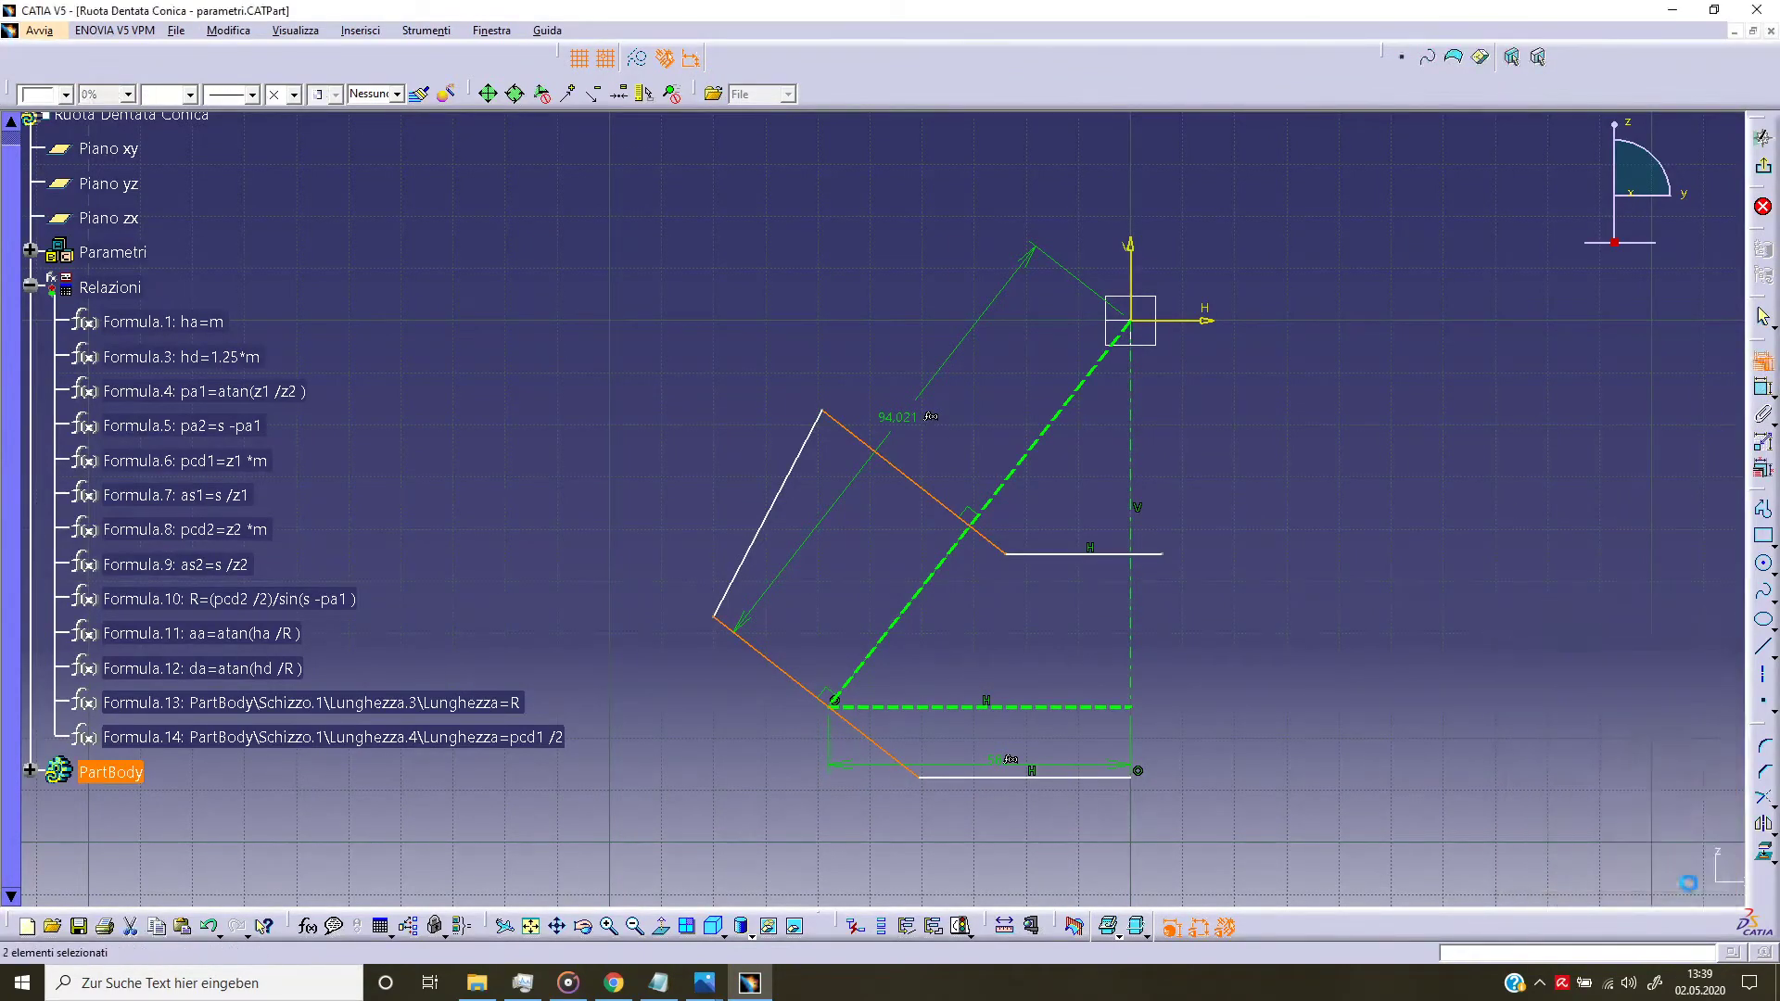
{"action": "left_click", "coordinate": [1762, 387]}
Step: Place the distance dimension between the sloped lines and drive it with the formula = f
{"action": "left_click", "coordinate": [806, 441]}
{"action": "left_click", "coordinate": [720, 399]}
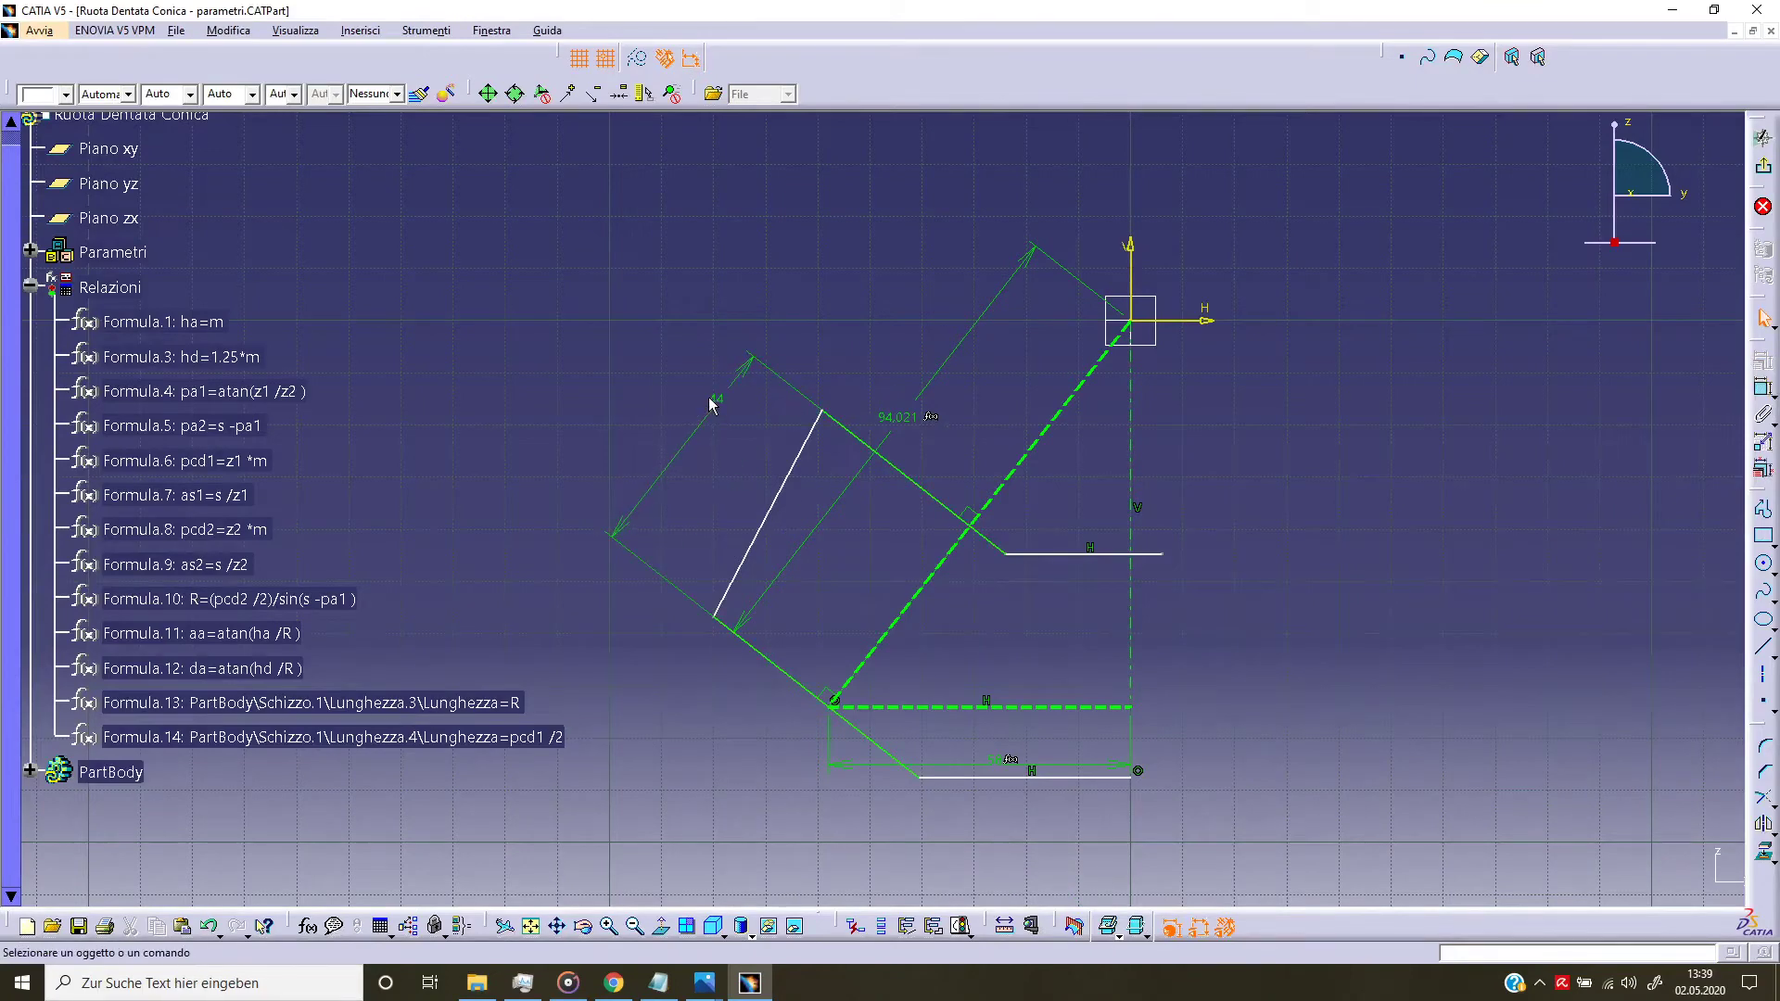
{"action": "right_click", "coordinate": [723, 405]}
{"action": "mouse_move", "coordinate": [793, 679]}
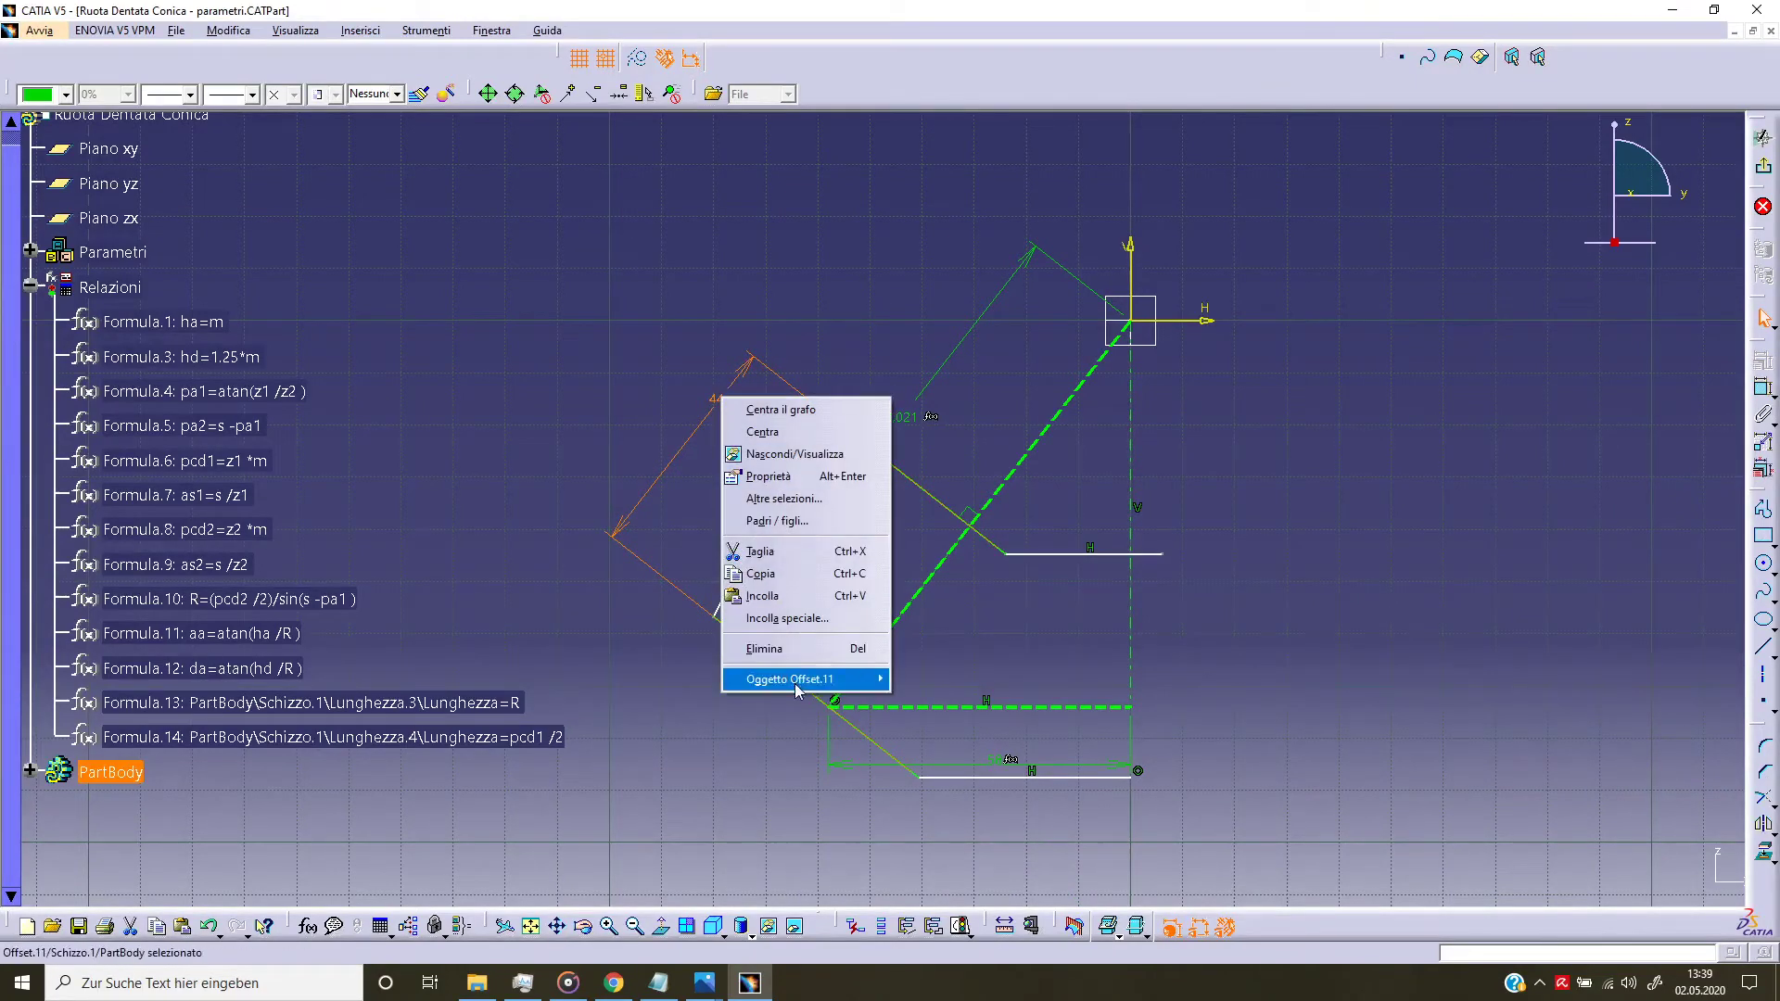
{"action": "left_click", "coordinate": [936, 702]}
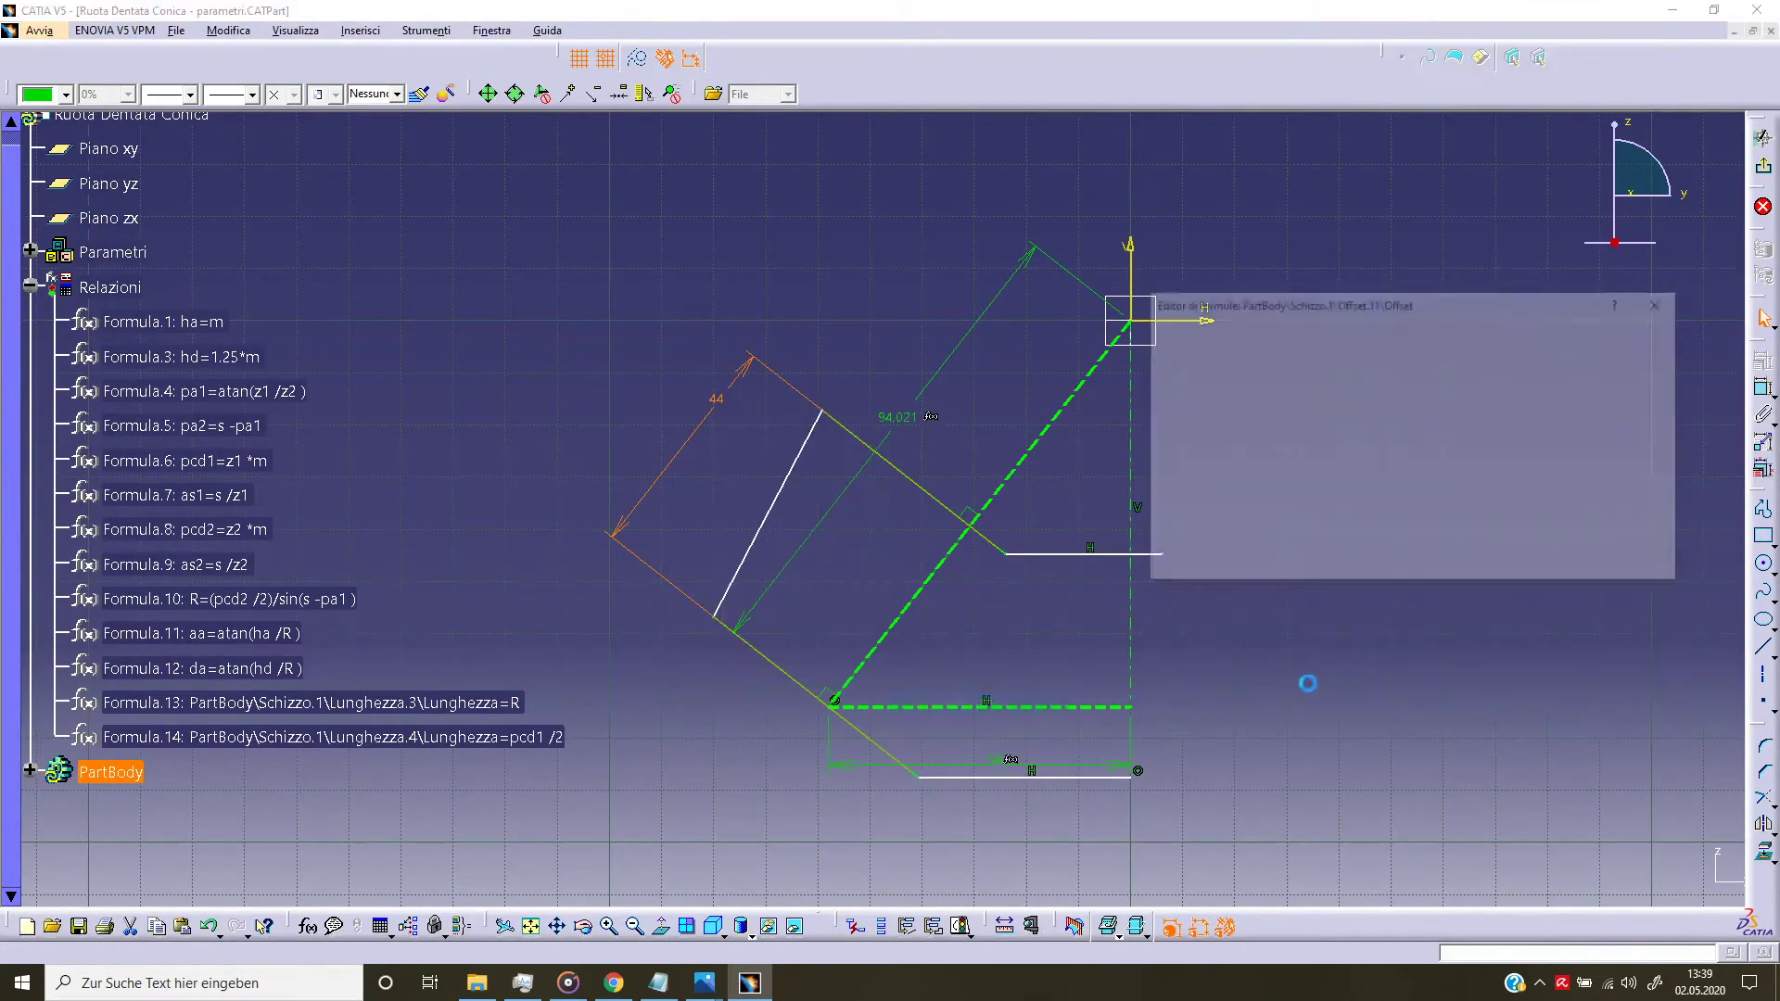
{"action": "scroll", "coordinate": [1518, 507], "scroll_direction": "down", "scroll_amount": 1}
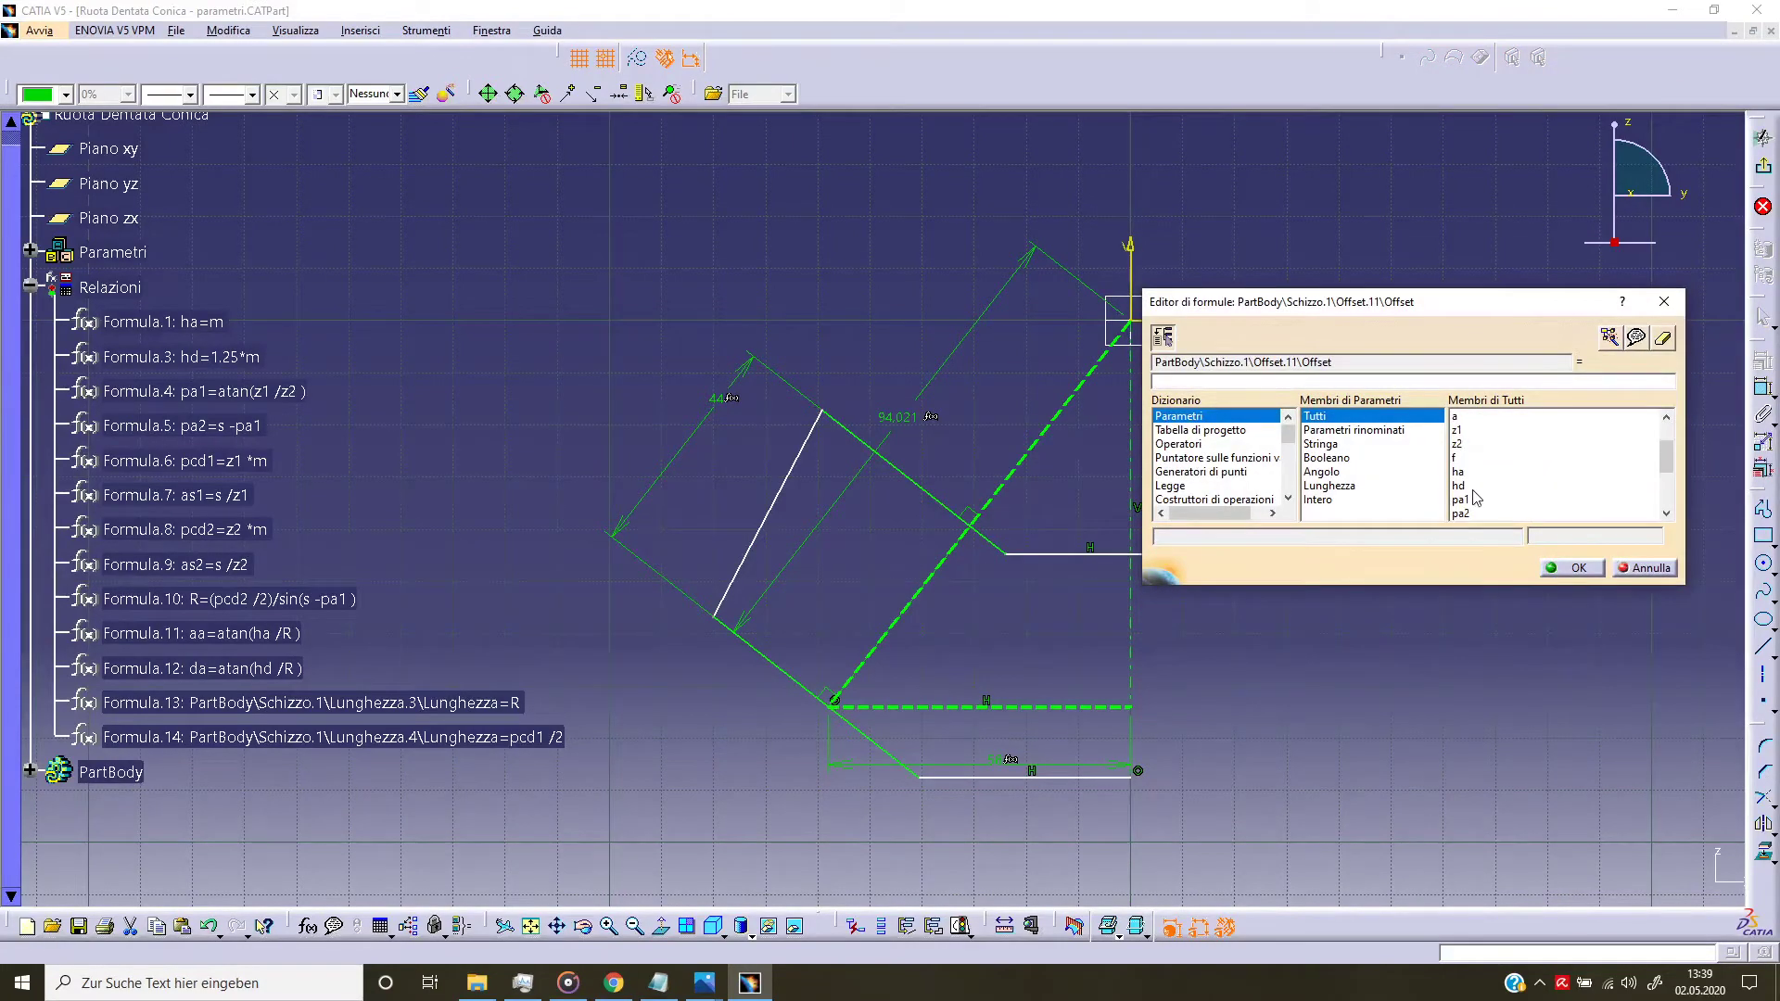
{"action": "left_click", "coordinate": [1463, 460]}
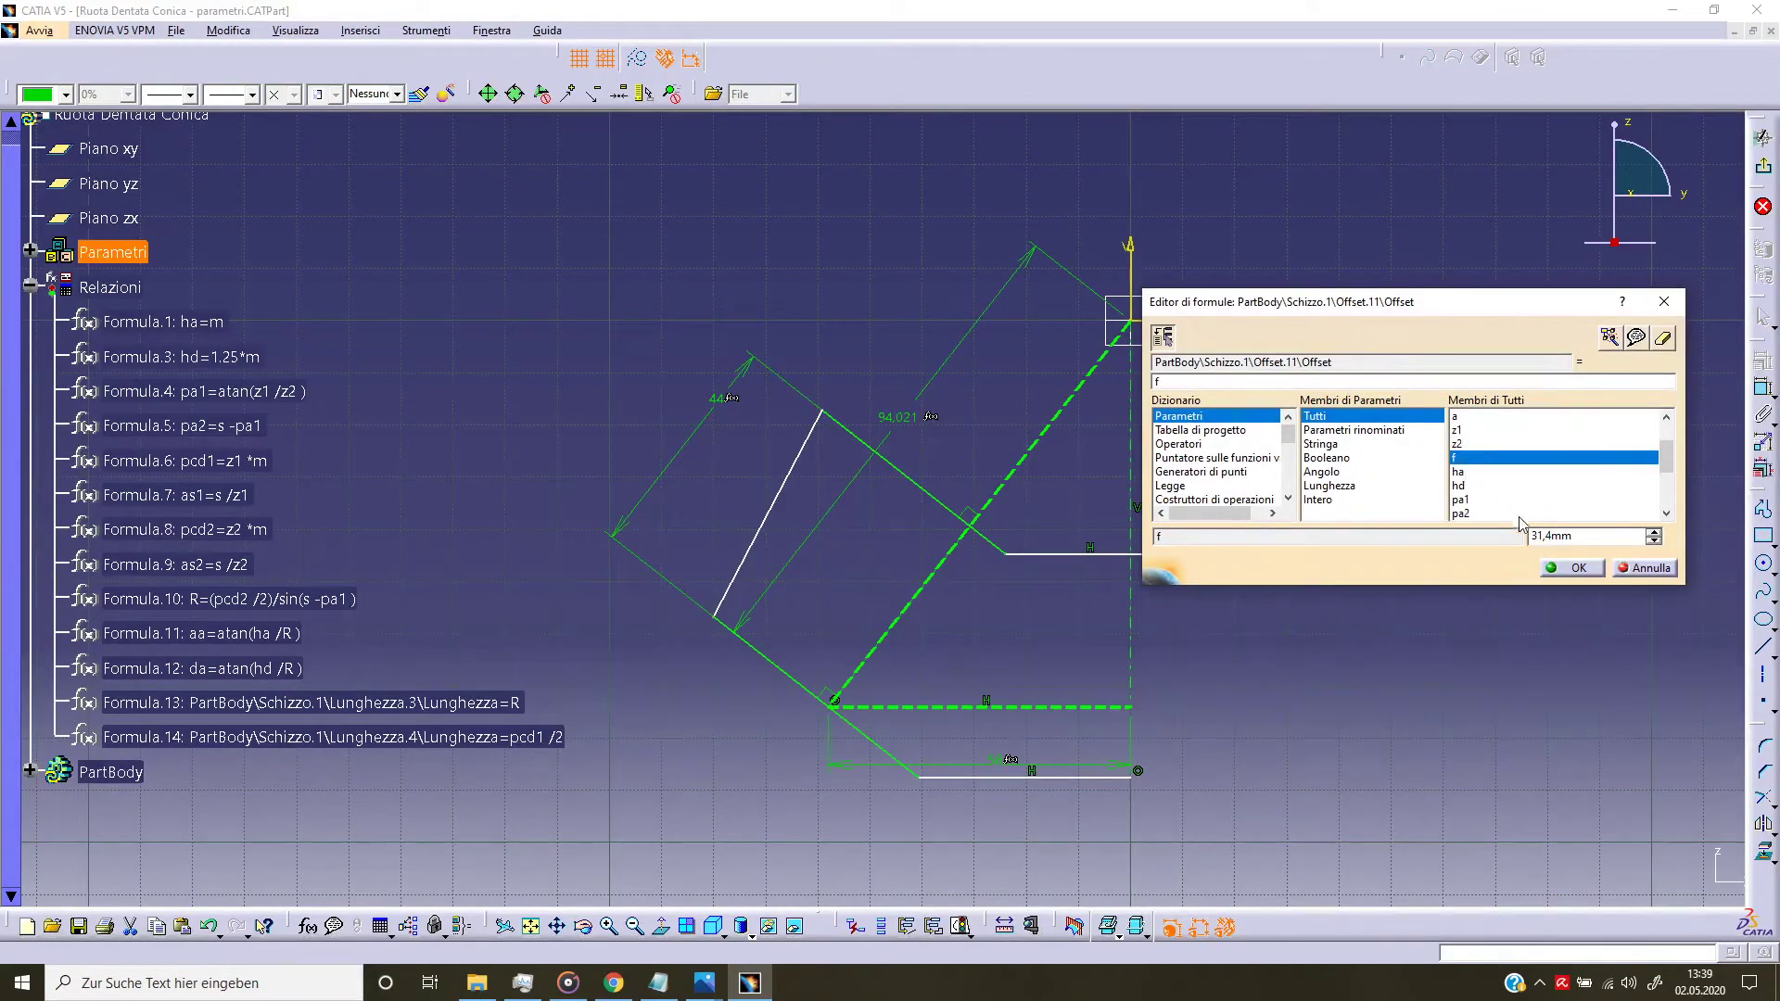
{"action": "left_click", "coordinate": [1552, 571]}
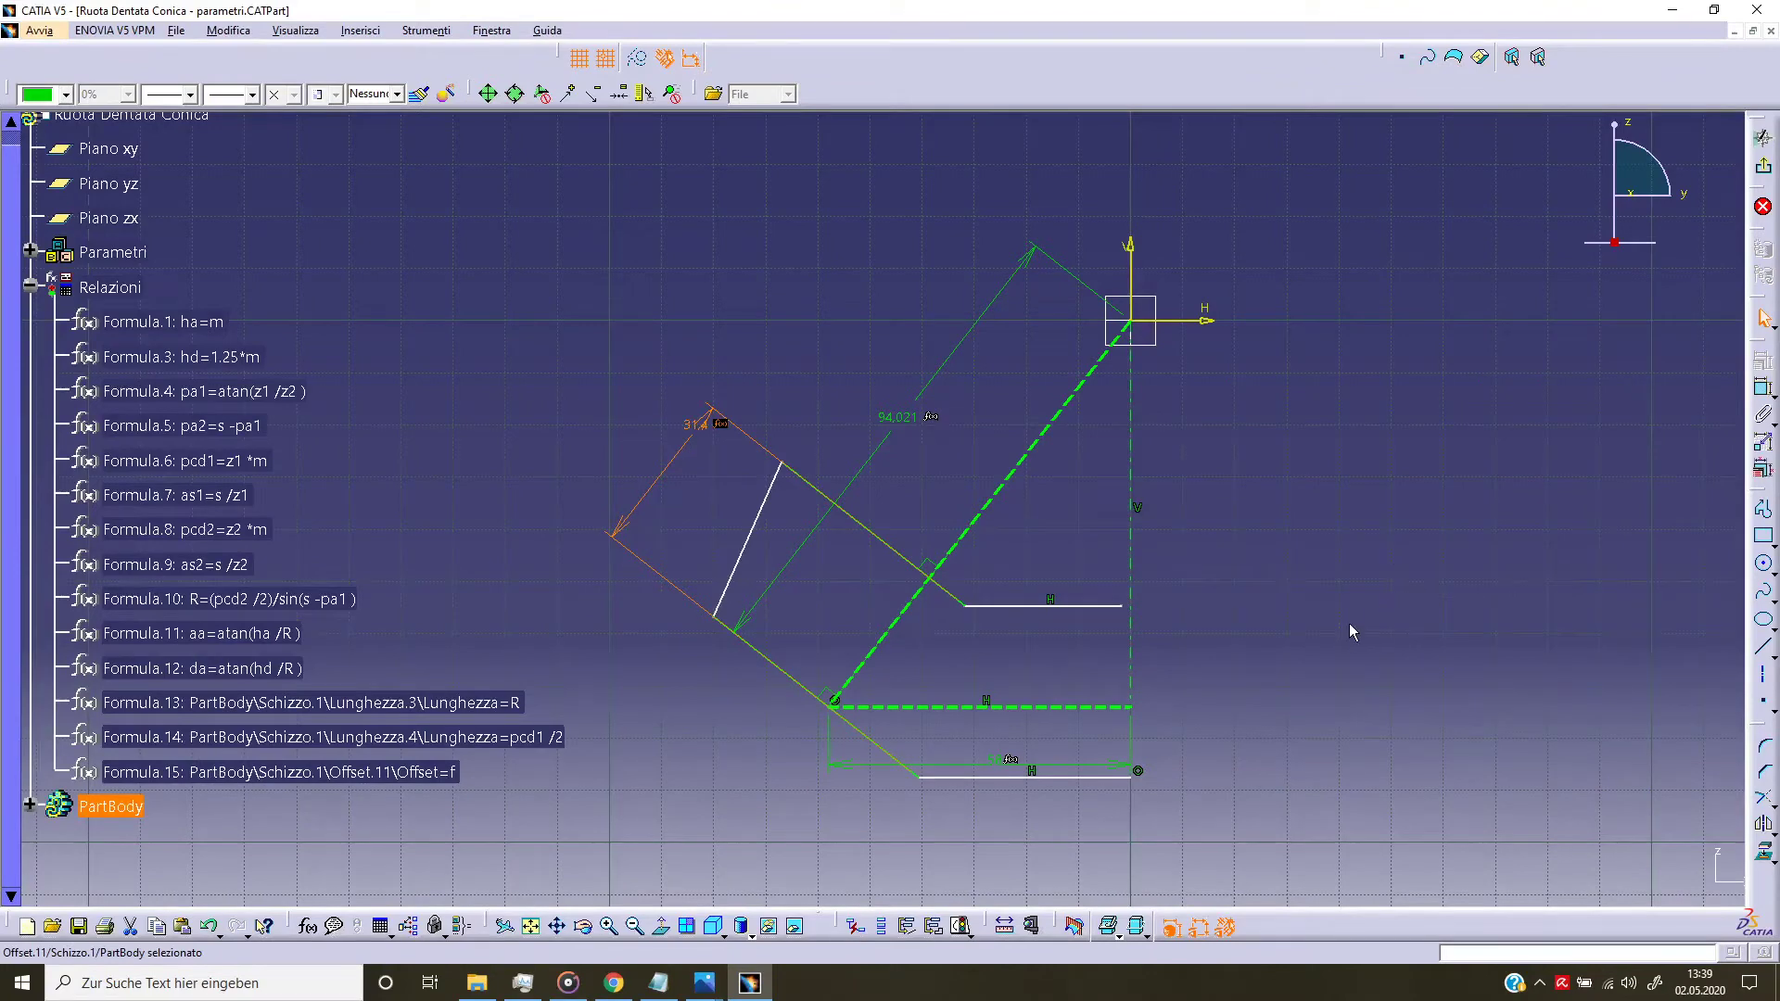
{"action": "left_click_drag", "start_coordinate": [700, 424], "coordinate": [679, 453]}
{"action": "left_click", "coordinate": [1393, 712]}
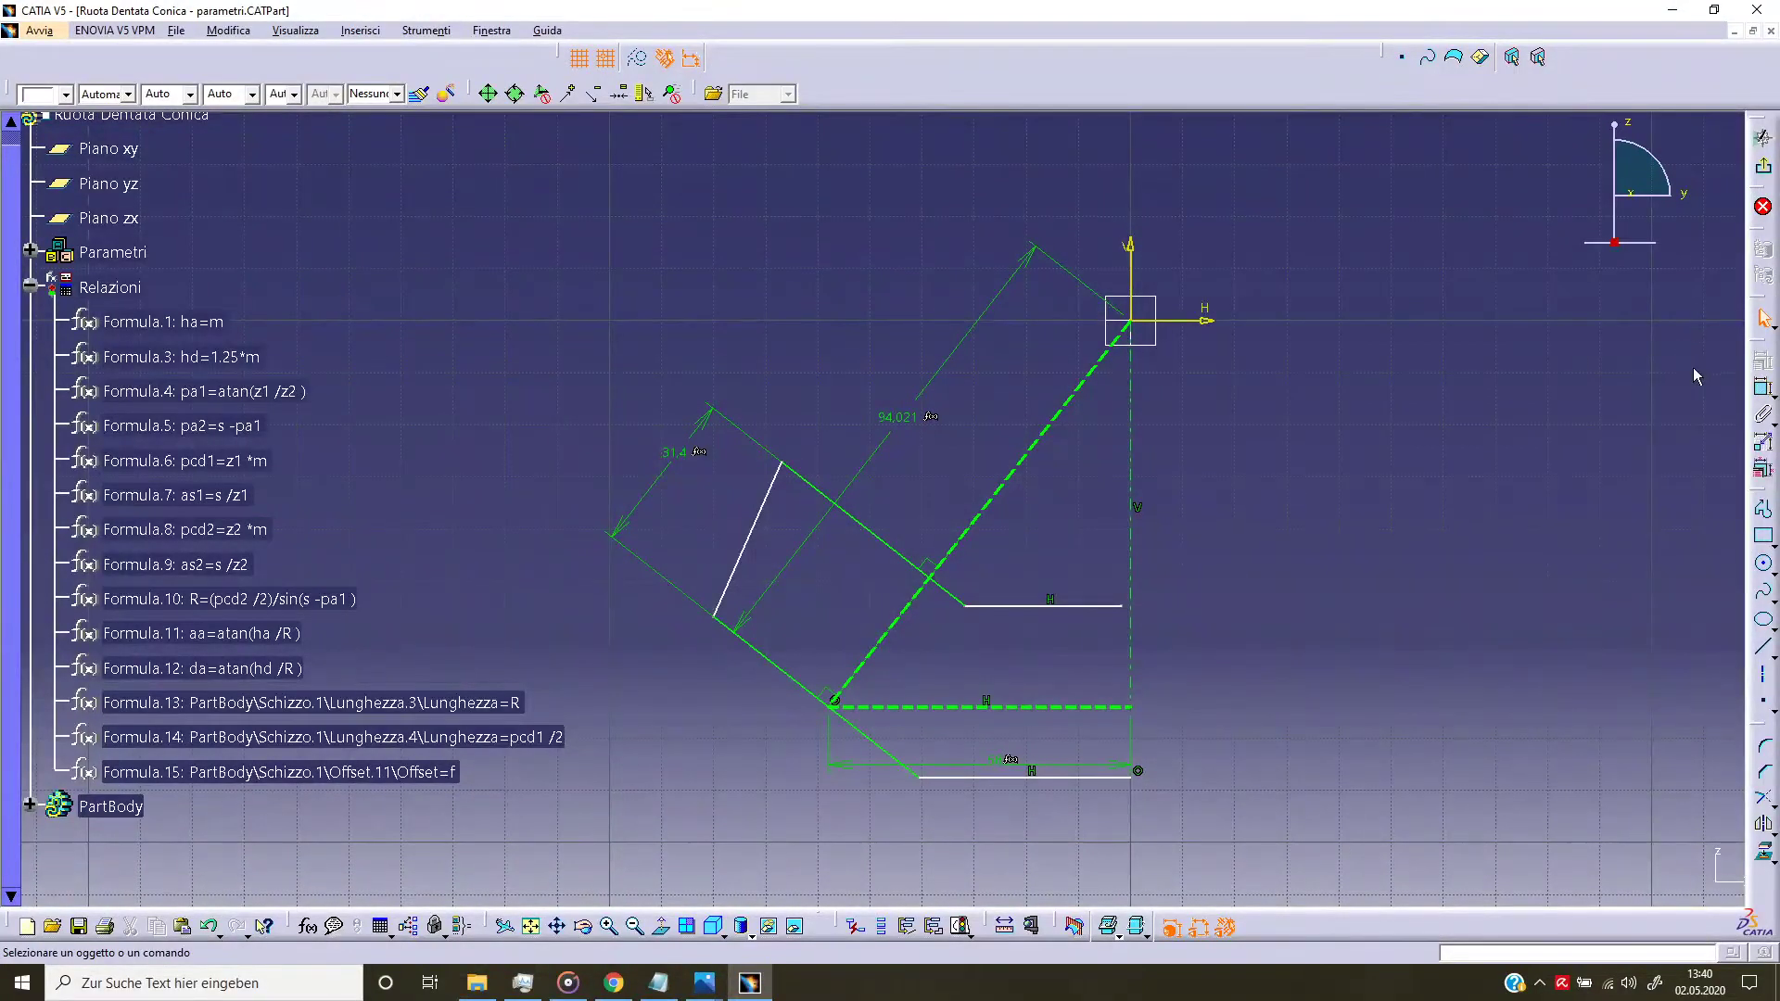
Step: Offset the lower sloped line, set its offset formula to ha, and adjust the endpoint
{"action": "left_click", "coordinate": [1762, 388]}
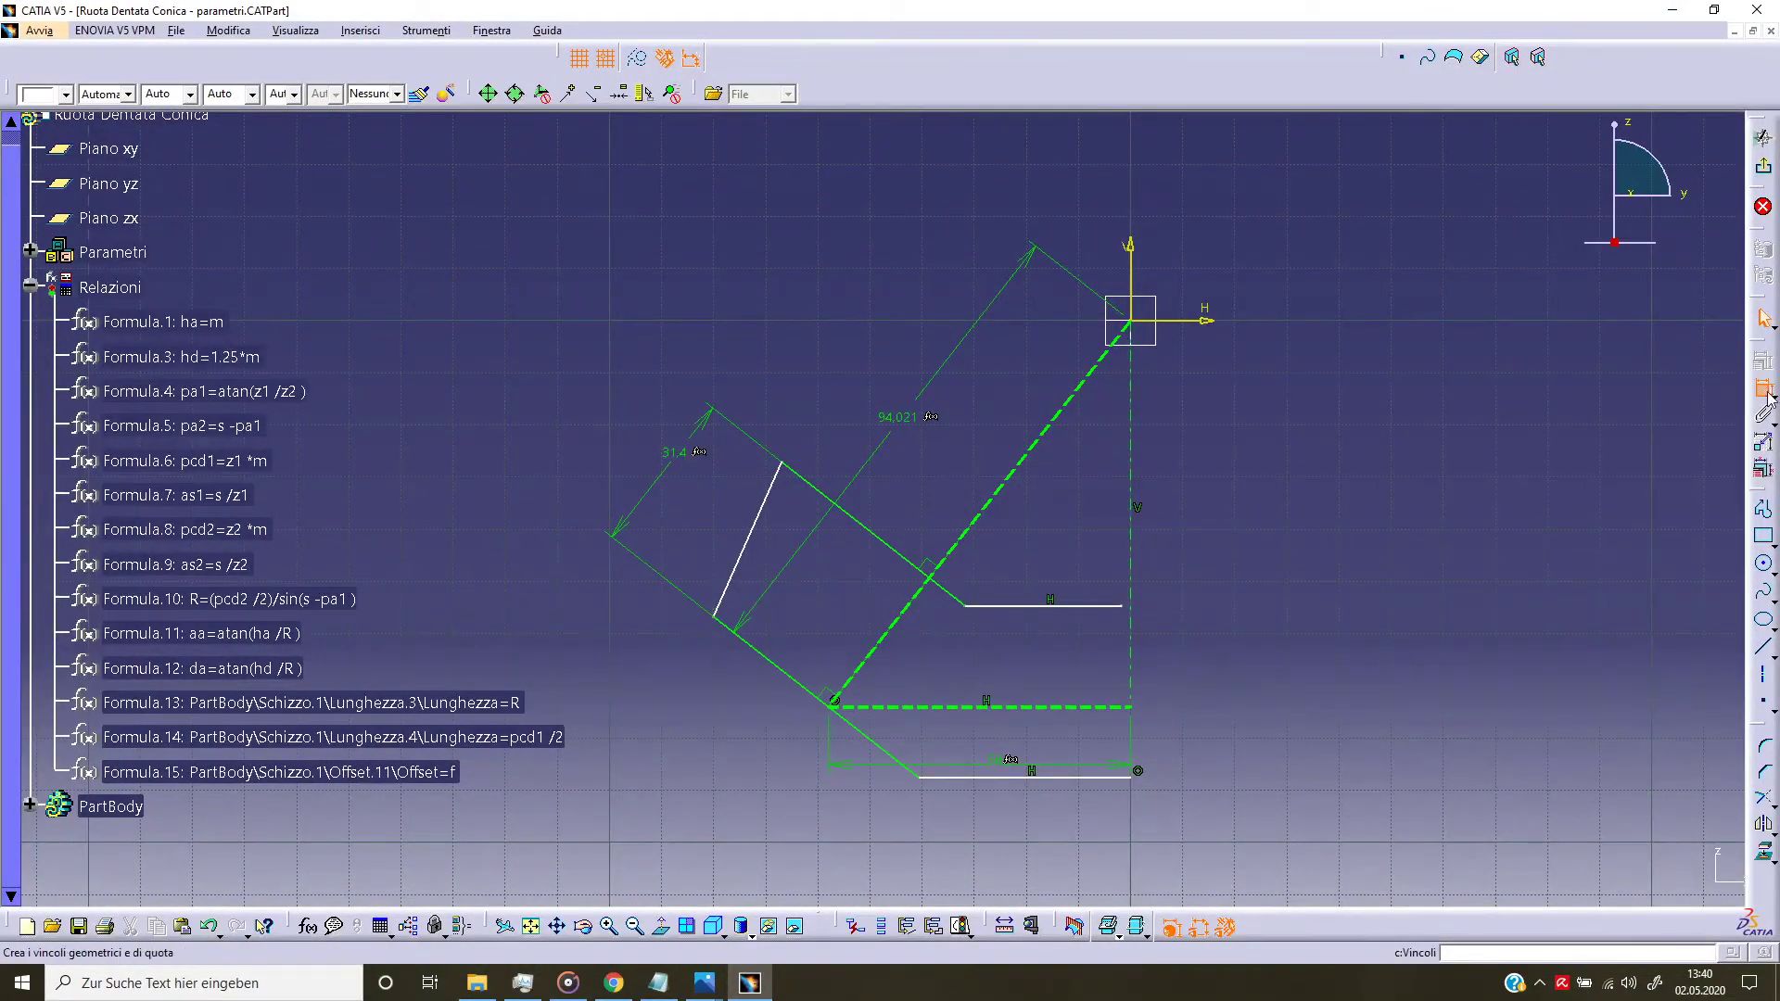
{"action": "left_click", "coordinate": [716, 619]}
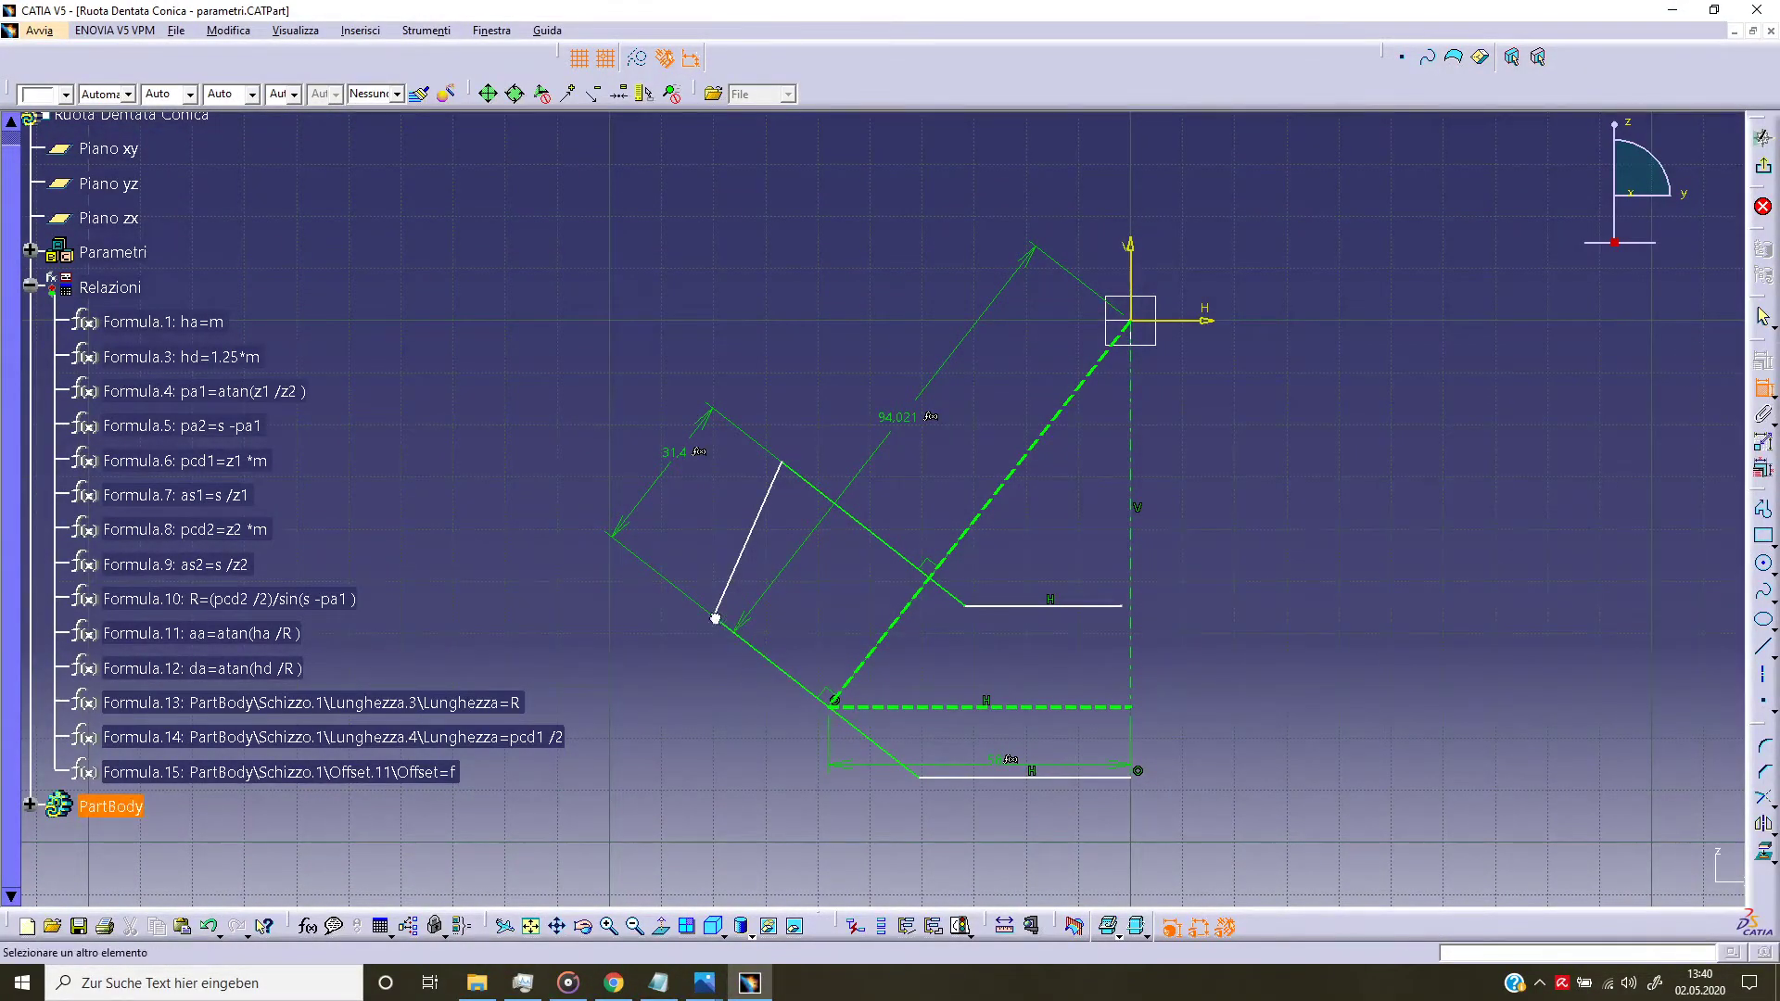
{"action": "left_click", "coordinate": [838, 714]}
{"action": "left_click", "coordinate": [735, 745]}
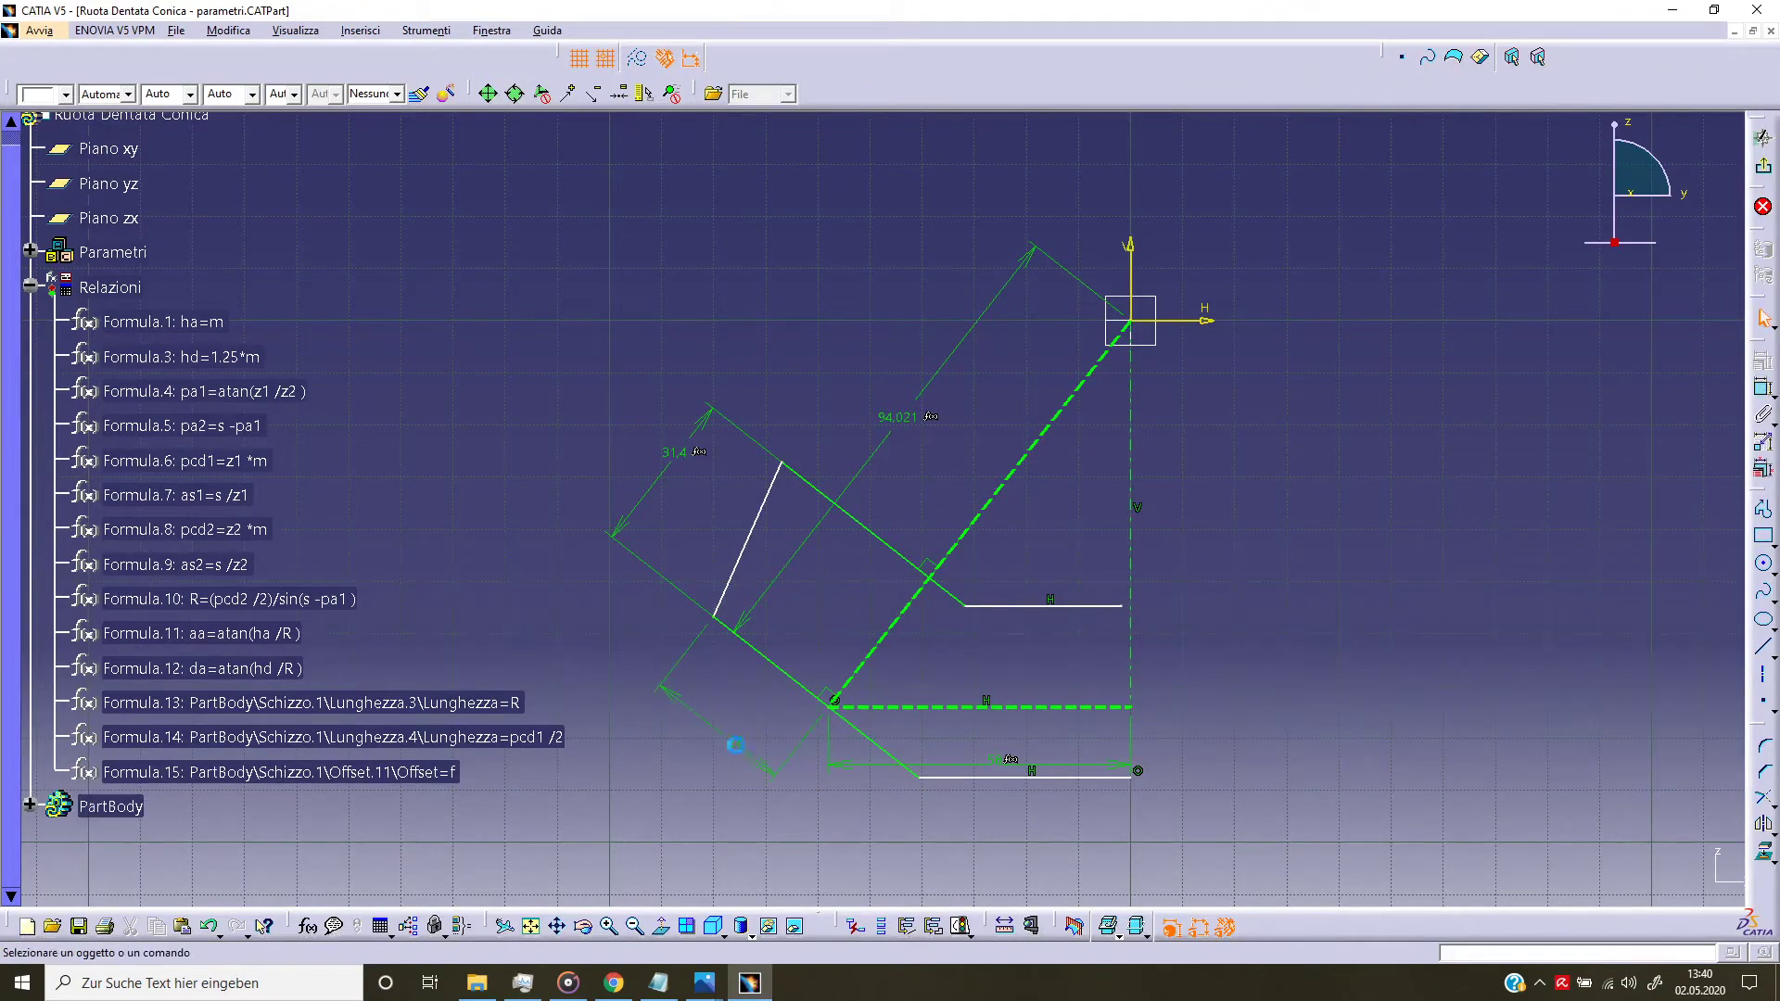
{"action": "right_click", "coordinate": [738, 749]}
{"action": "mouse_move", "coordinate": [807, 729]}
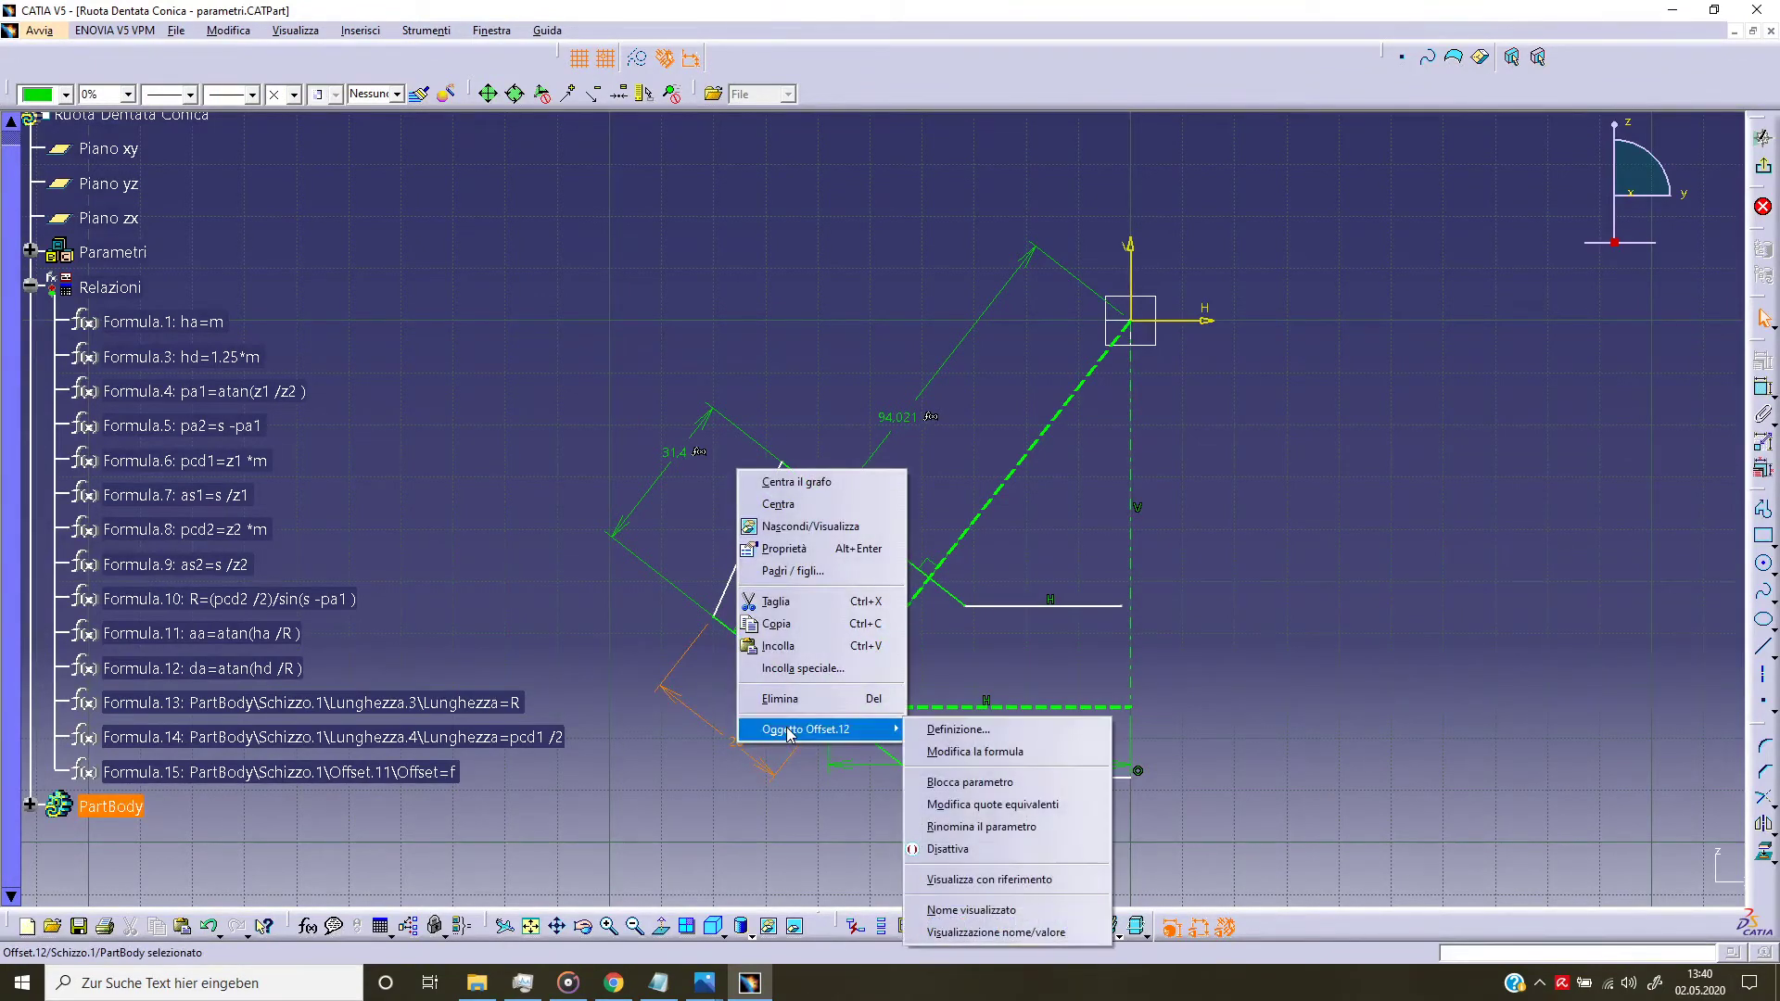
{"action": "left_click", "coordinate": [937, 752]}
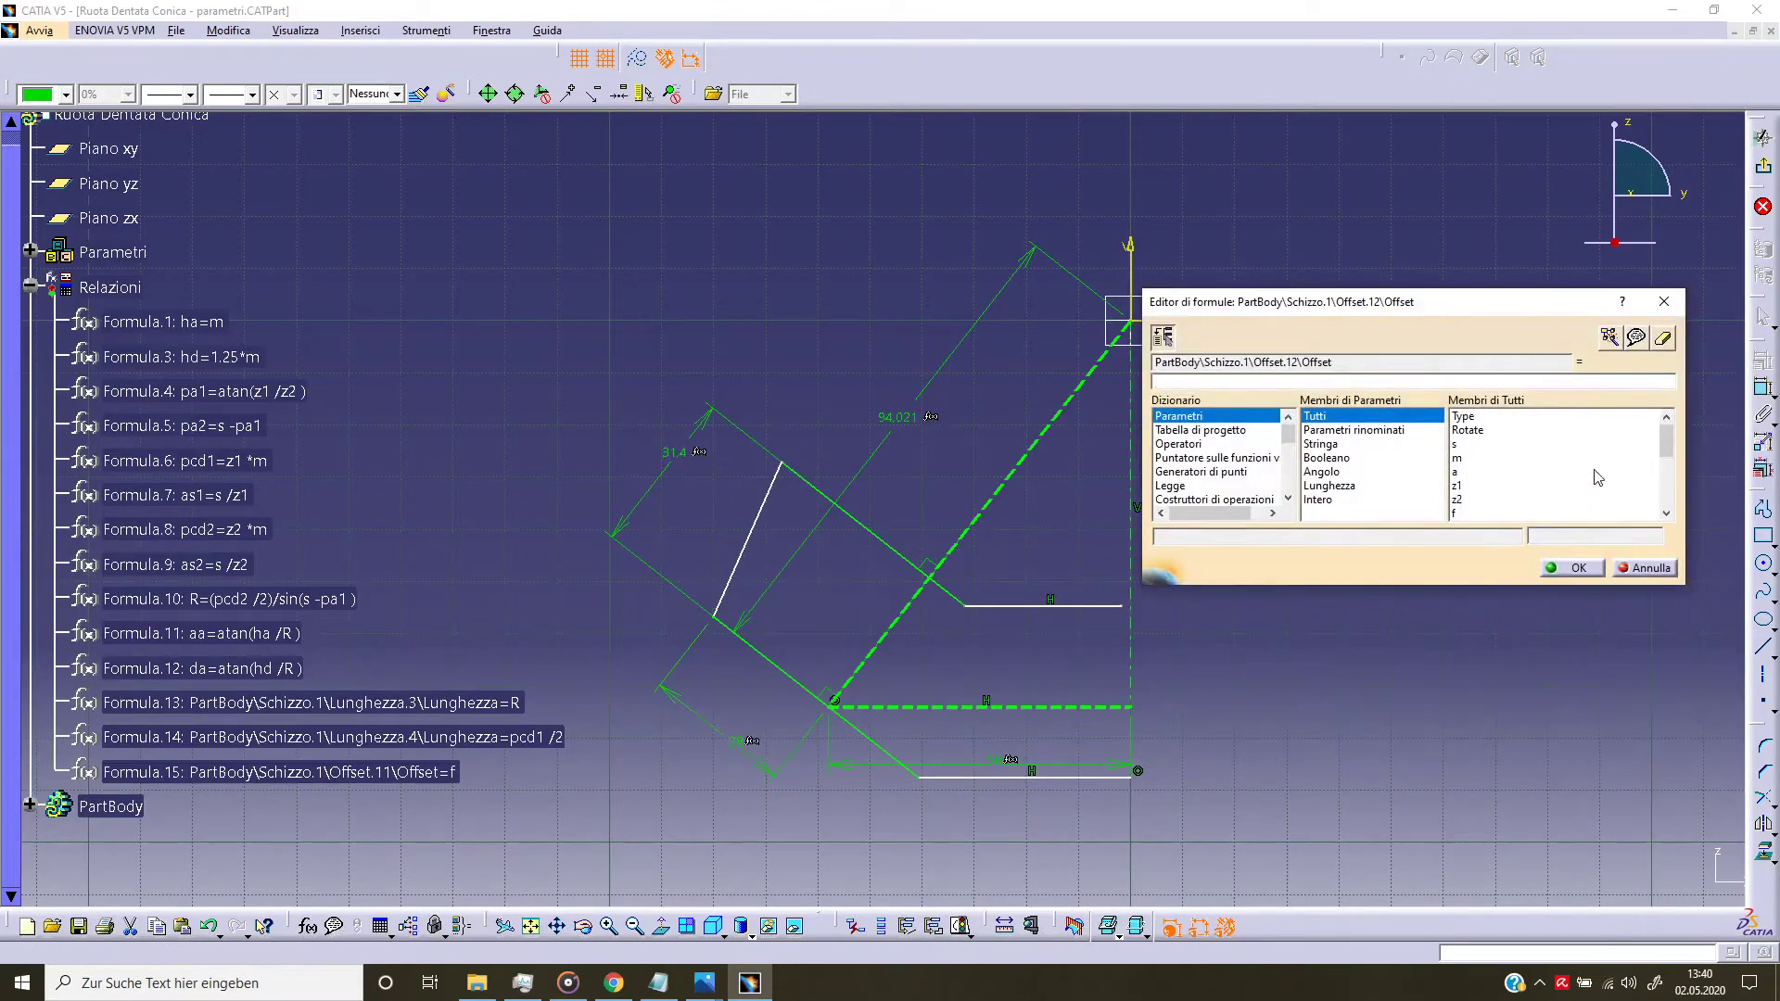
{"action": "scroll", "coordinate": [1595, 497], "scroll_direction": "down", "scroll_amount": 2}
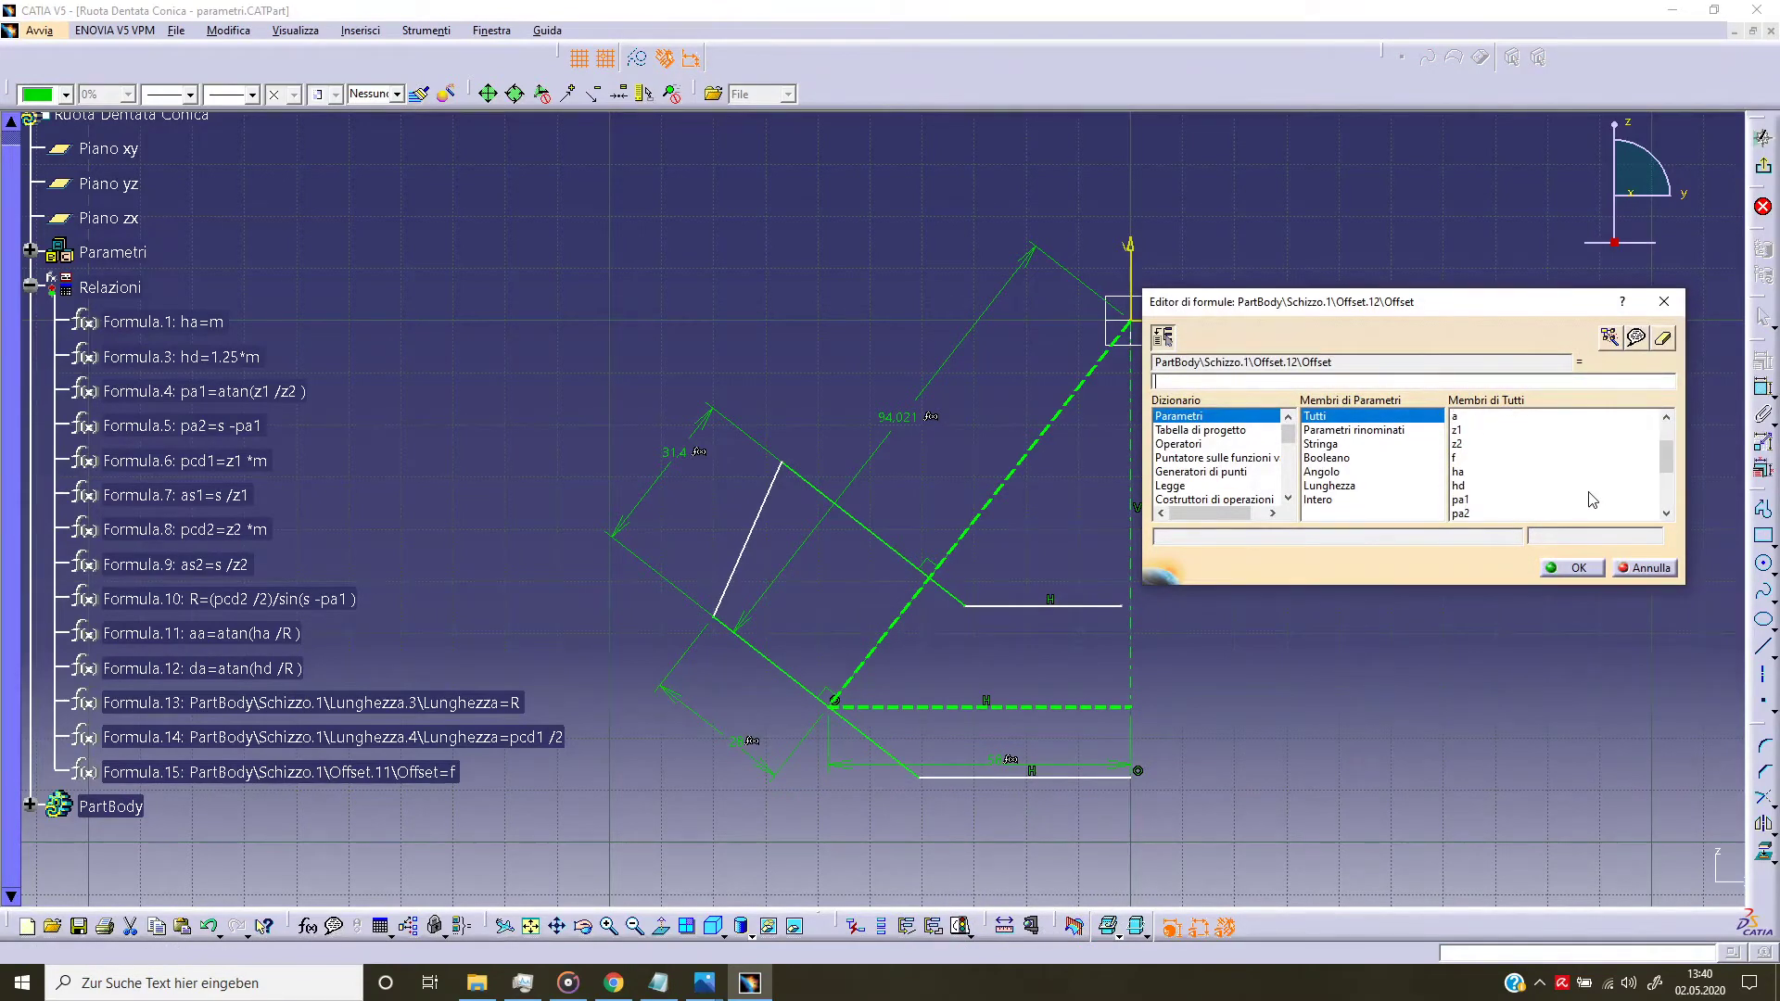
{"action": "left_click", "coordinate": [1482, 473]}
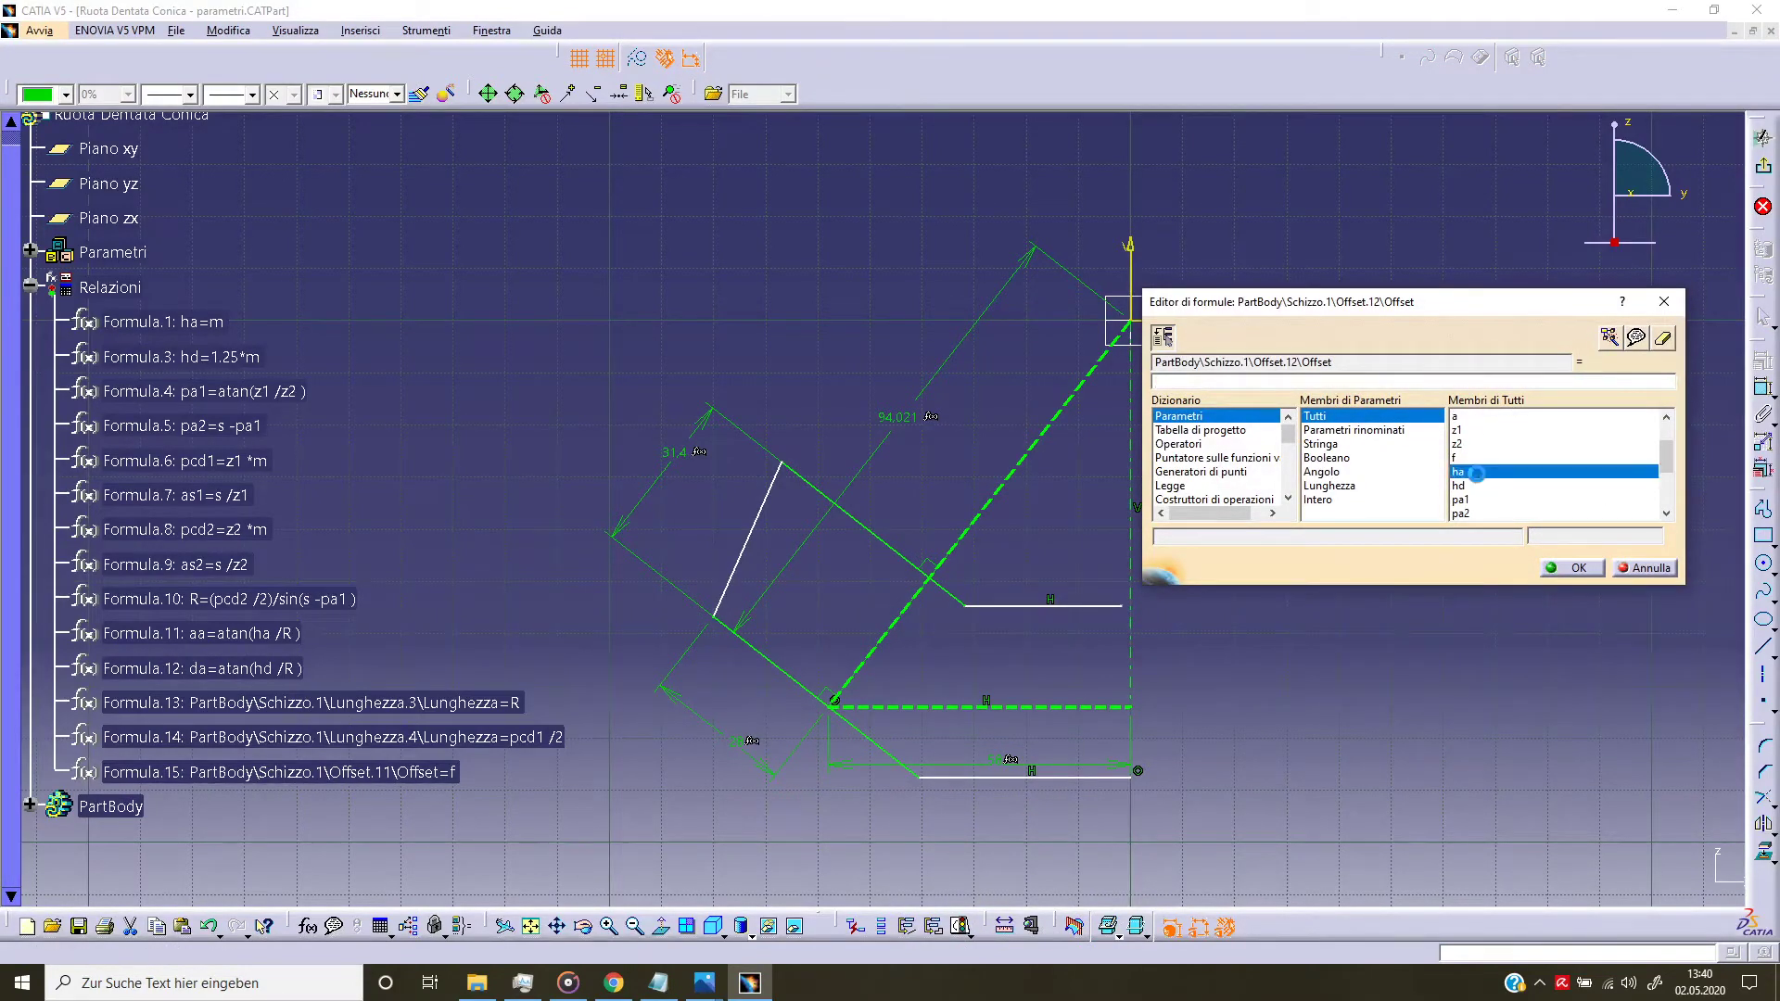
{"action": "left_click", "coordinate": [1549, 569]}
{"action": "left_click", "coordinate": [1297, 594]}
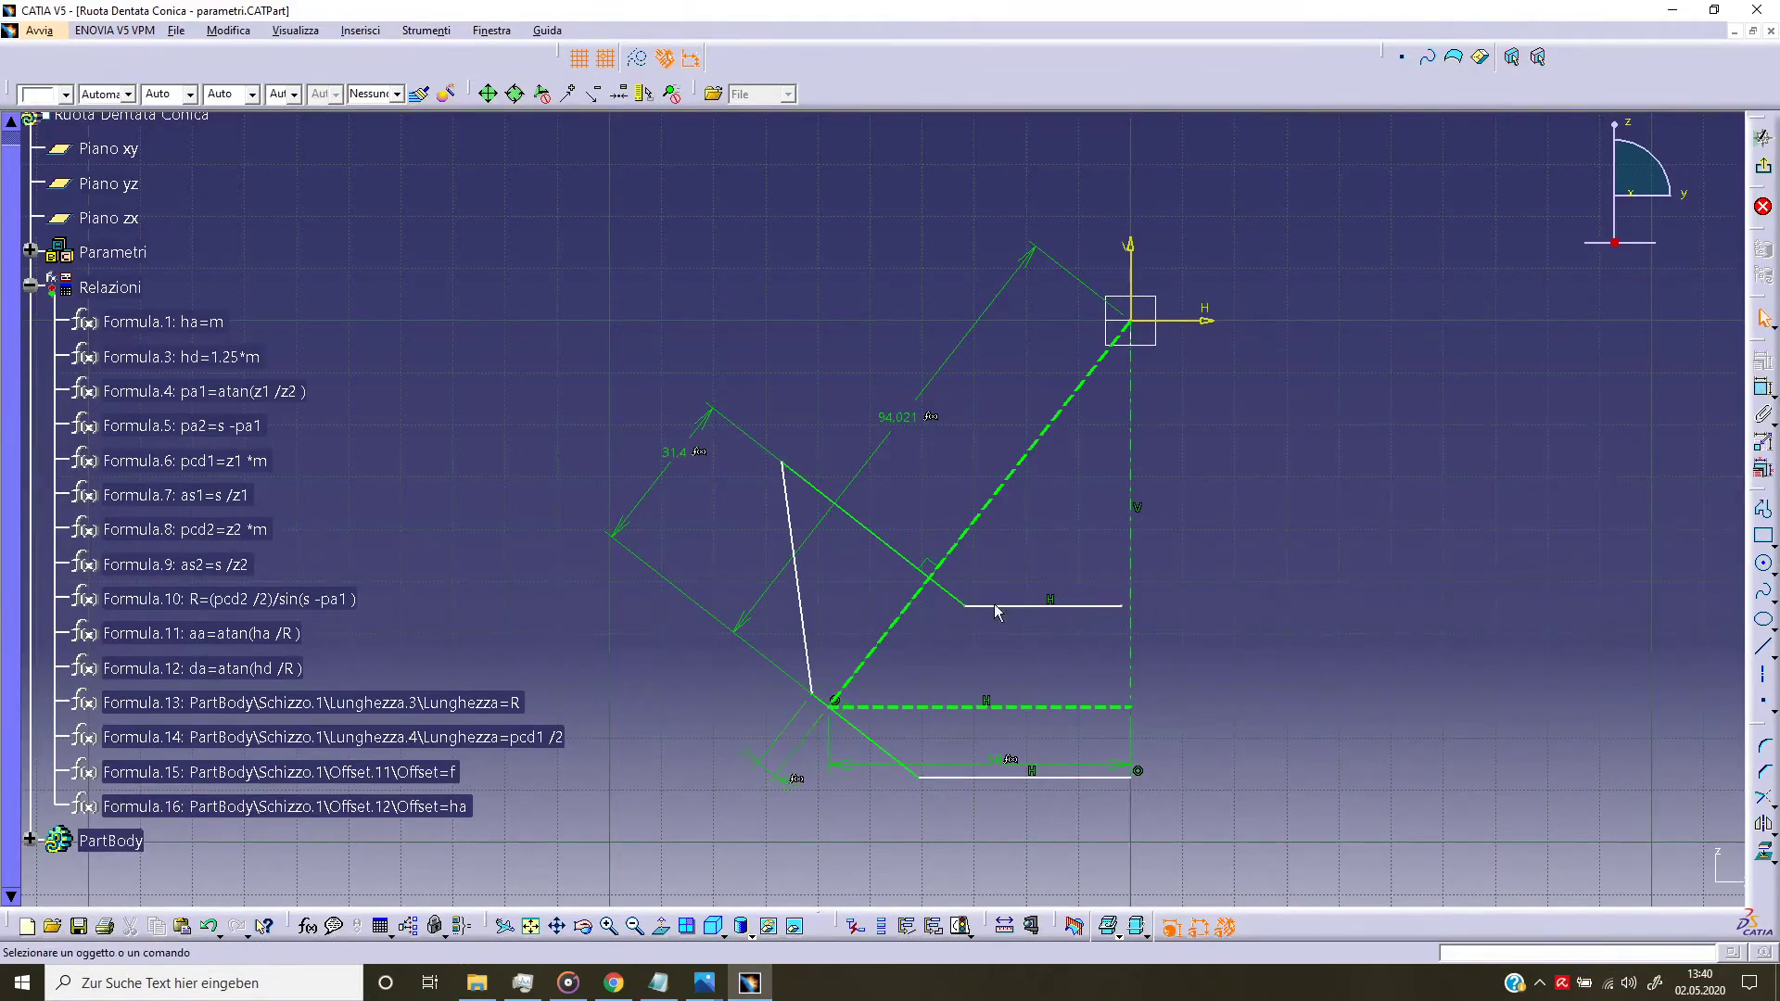
{"action": "left_click_drag", "start_coordinate": [781, 463], "coordinate": [867, 520]}
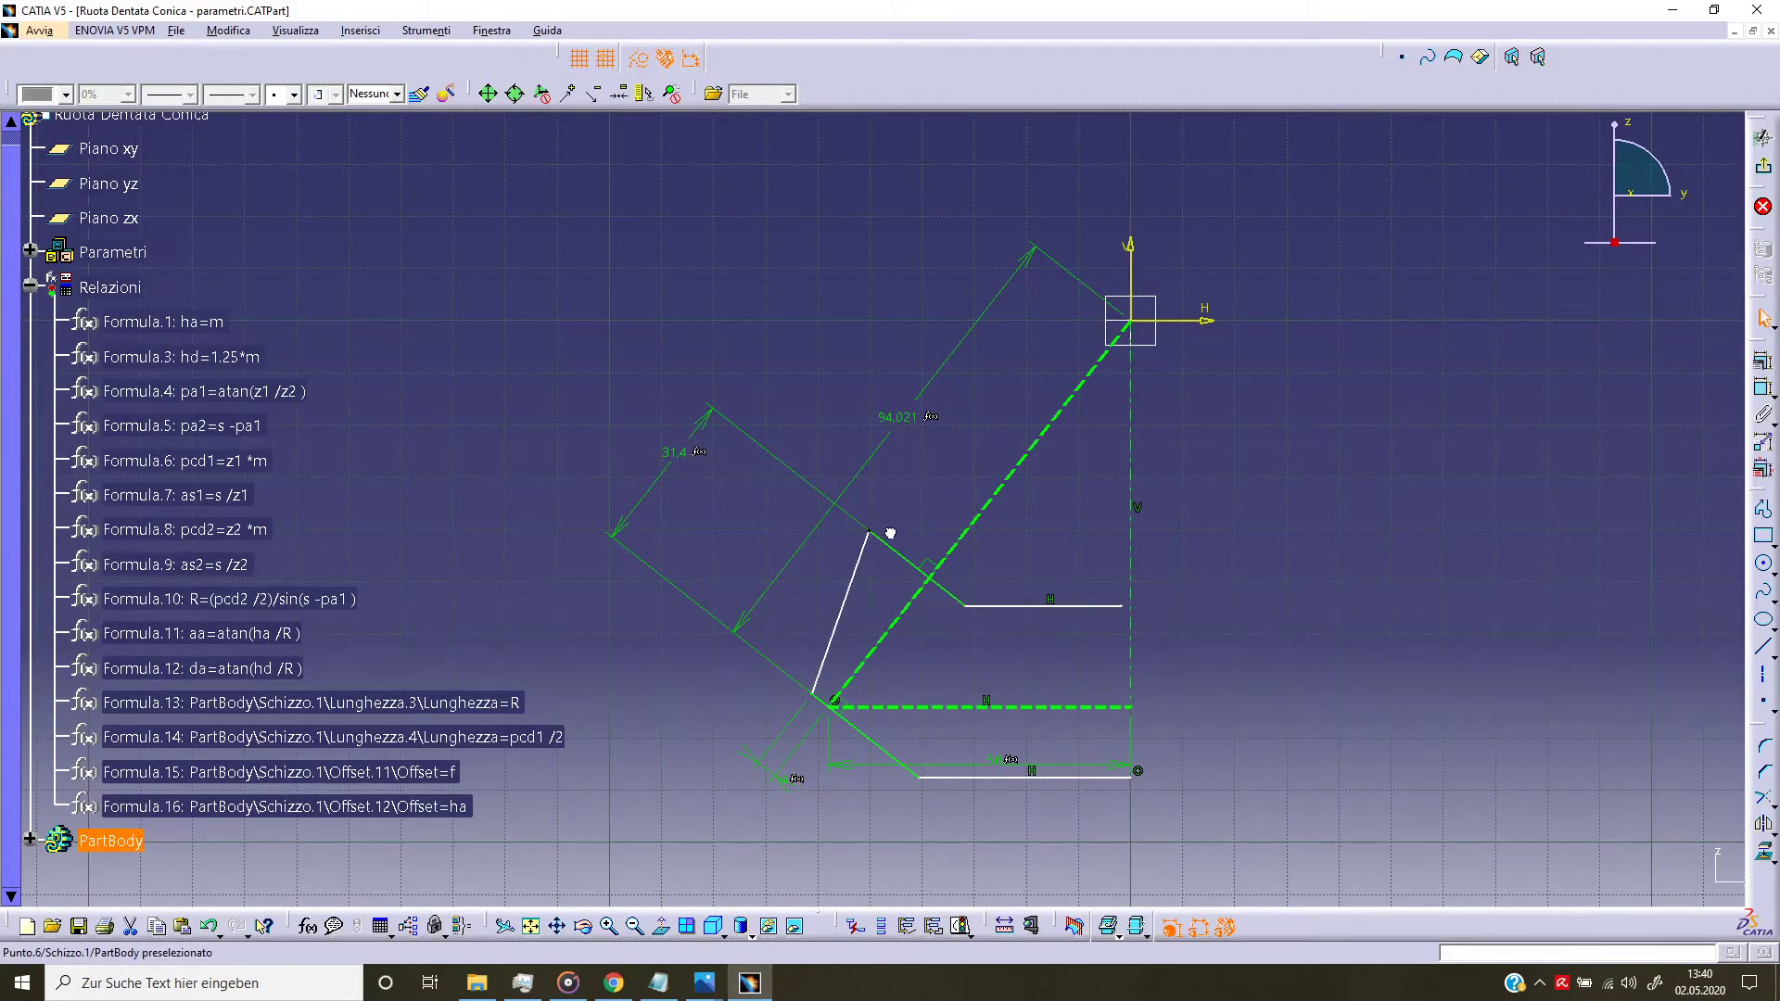
Step: Draw a line from the sketch origin to the profile's lower corner, coincident with the short slanted line
{"action": "left_click", "coordinate": [1382, 626]}
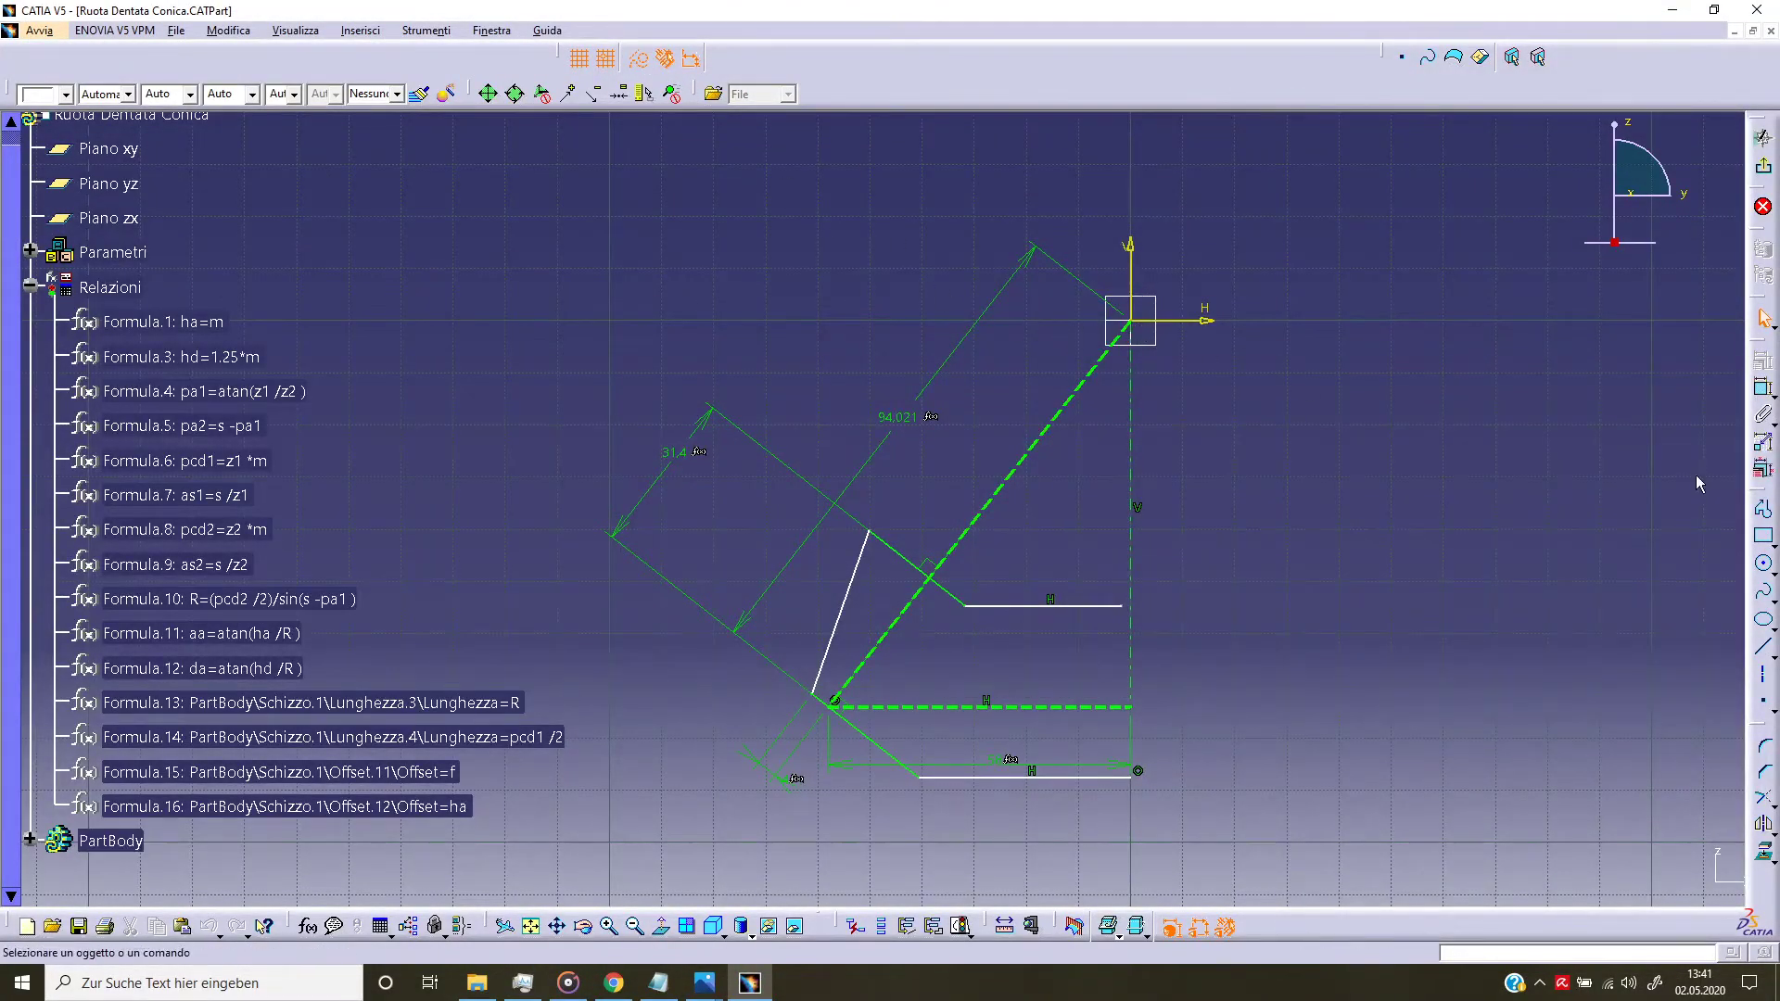
{"action": "left_click", "coordinate": [1762, 647]}
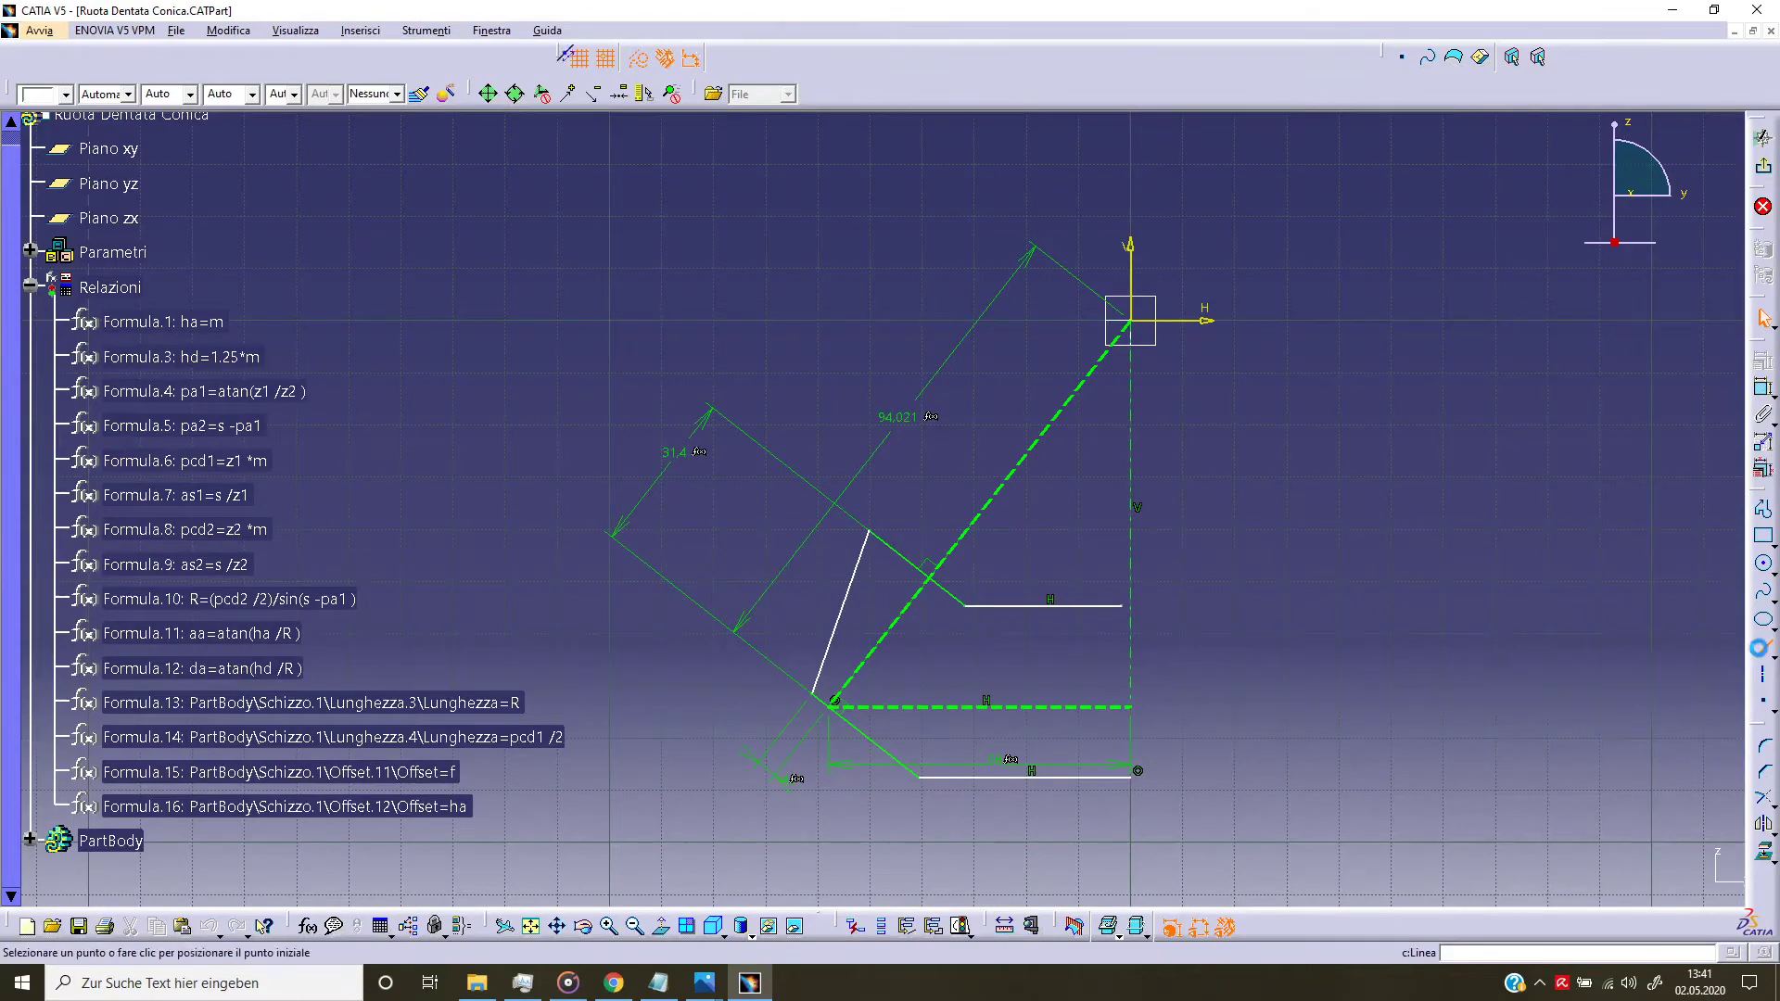
{"action": "left_click", "coordinate": [1146, 326]}
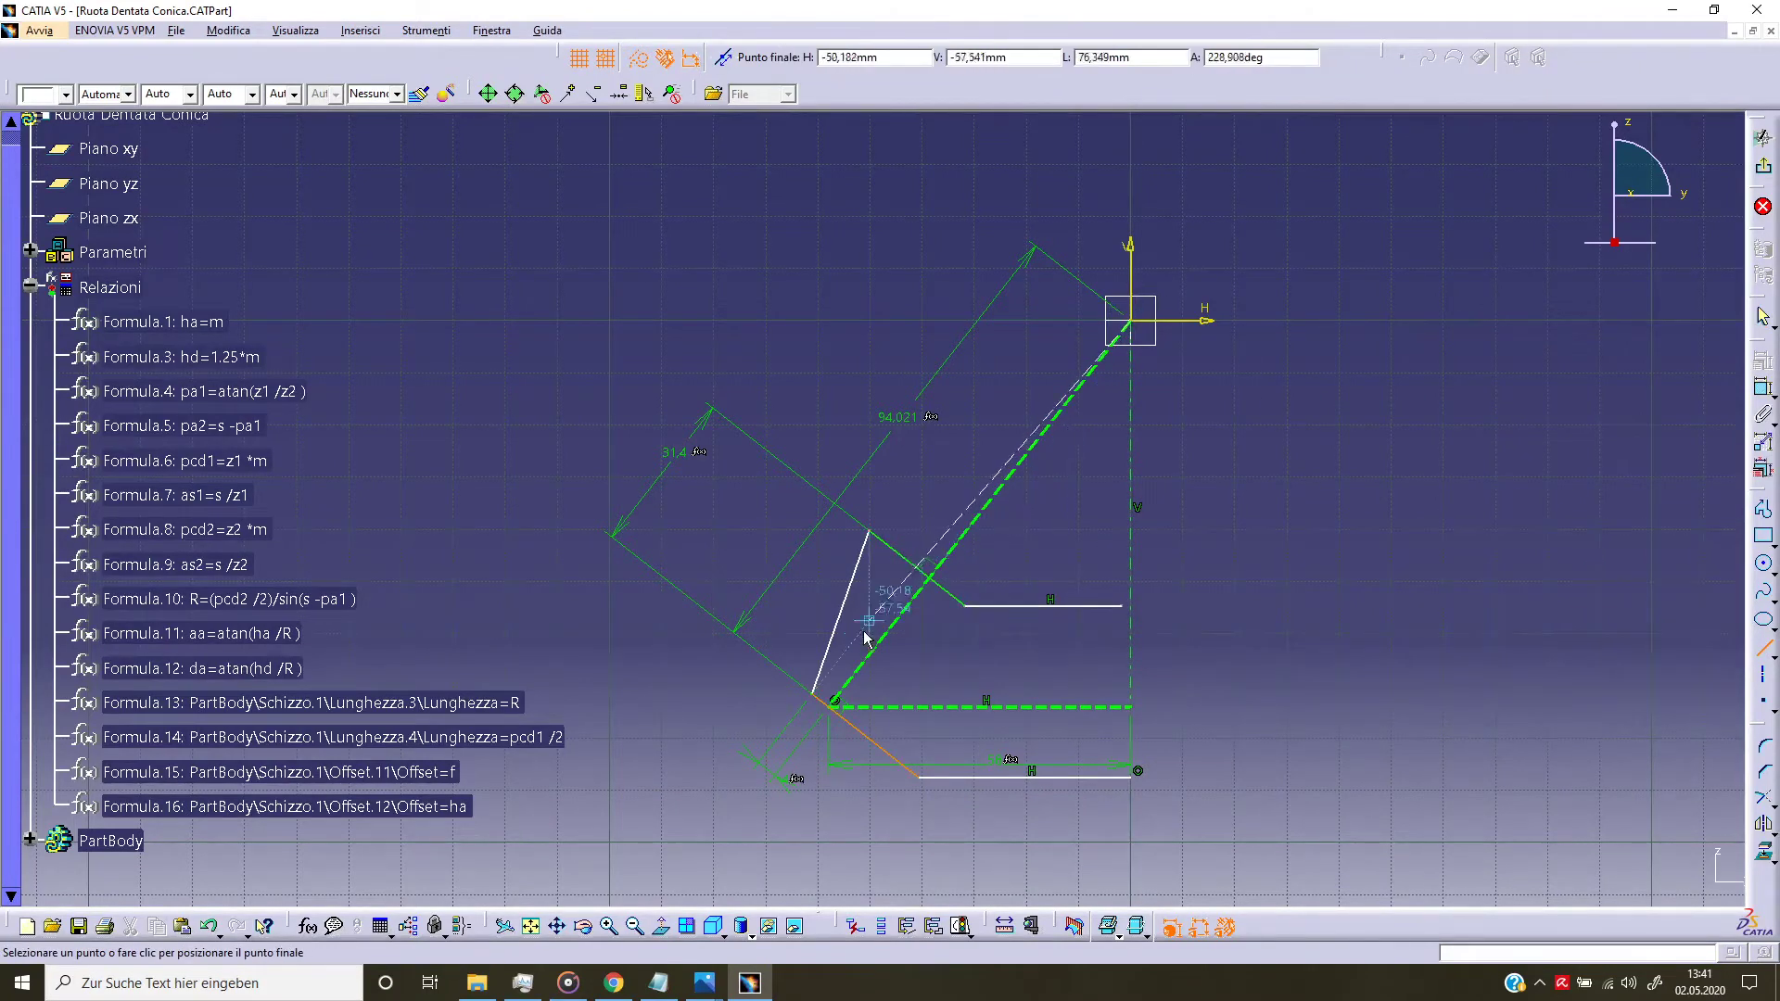
{"action": "left_click", "coordinate": [825, 702]}
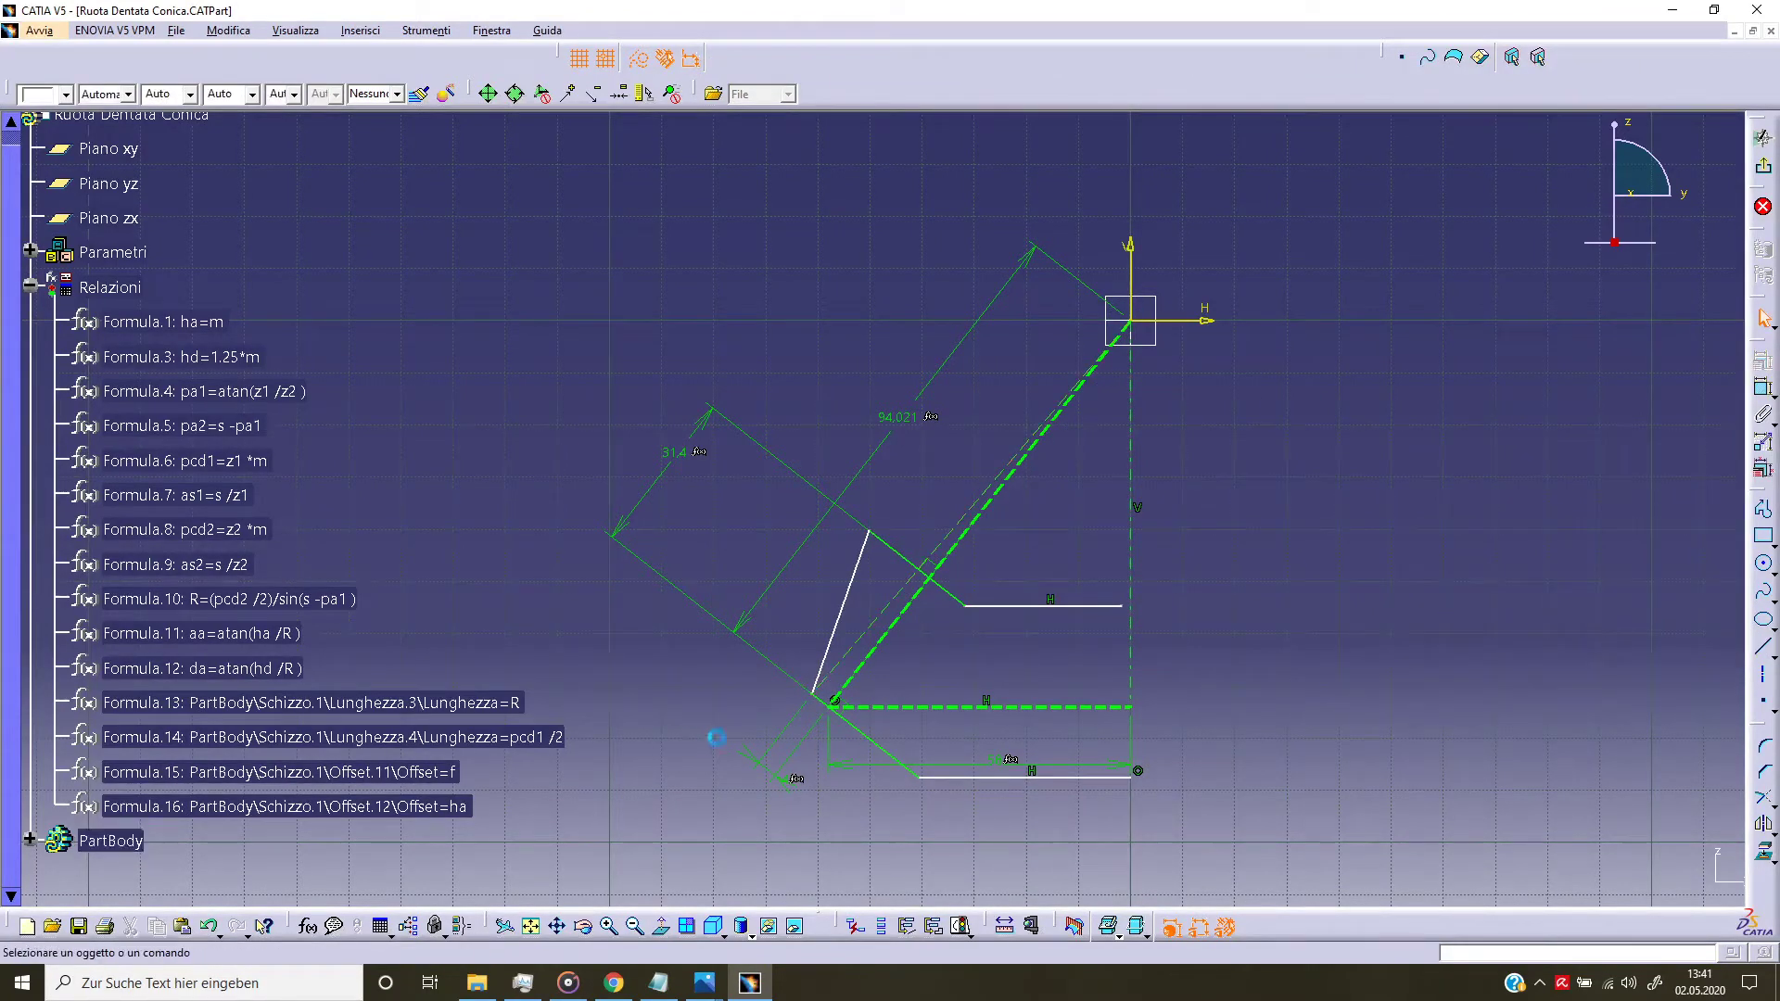
{"action": "left_click", "coordinate": [888, 629], "text": "ctrl"}
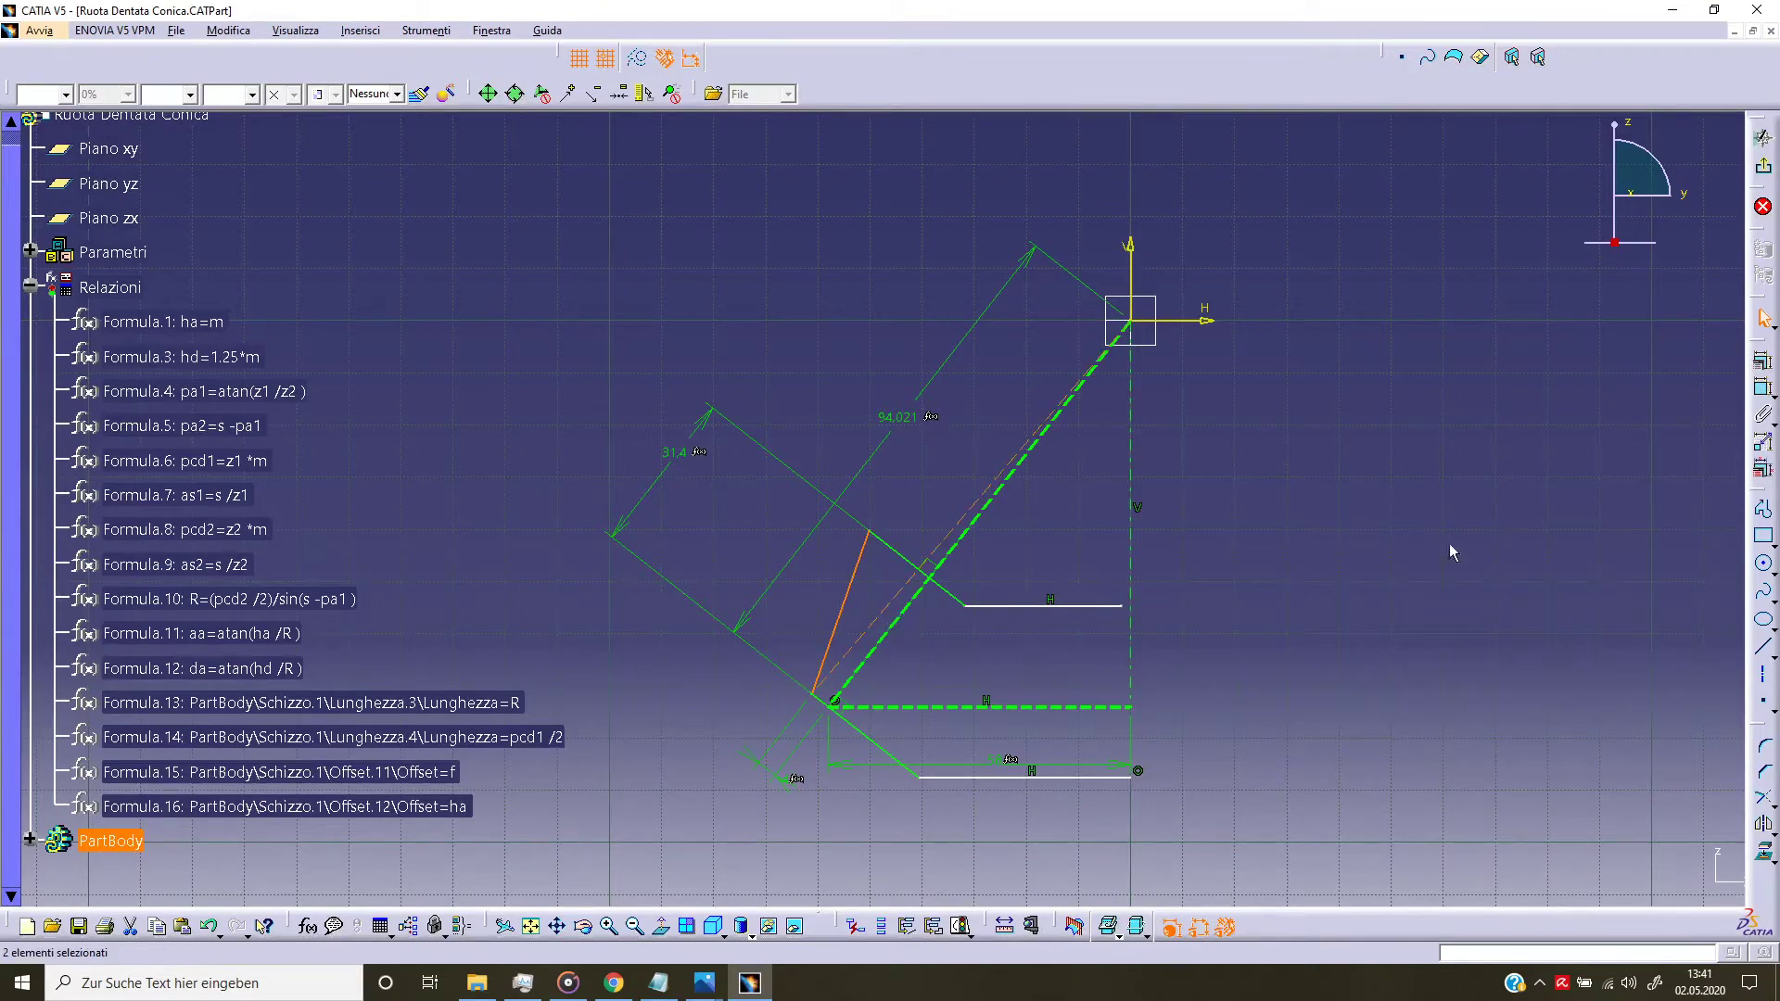
{"action": "left_click", "coordinate": [1762, 362]}
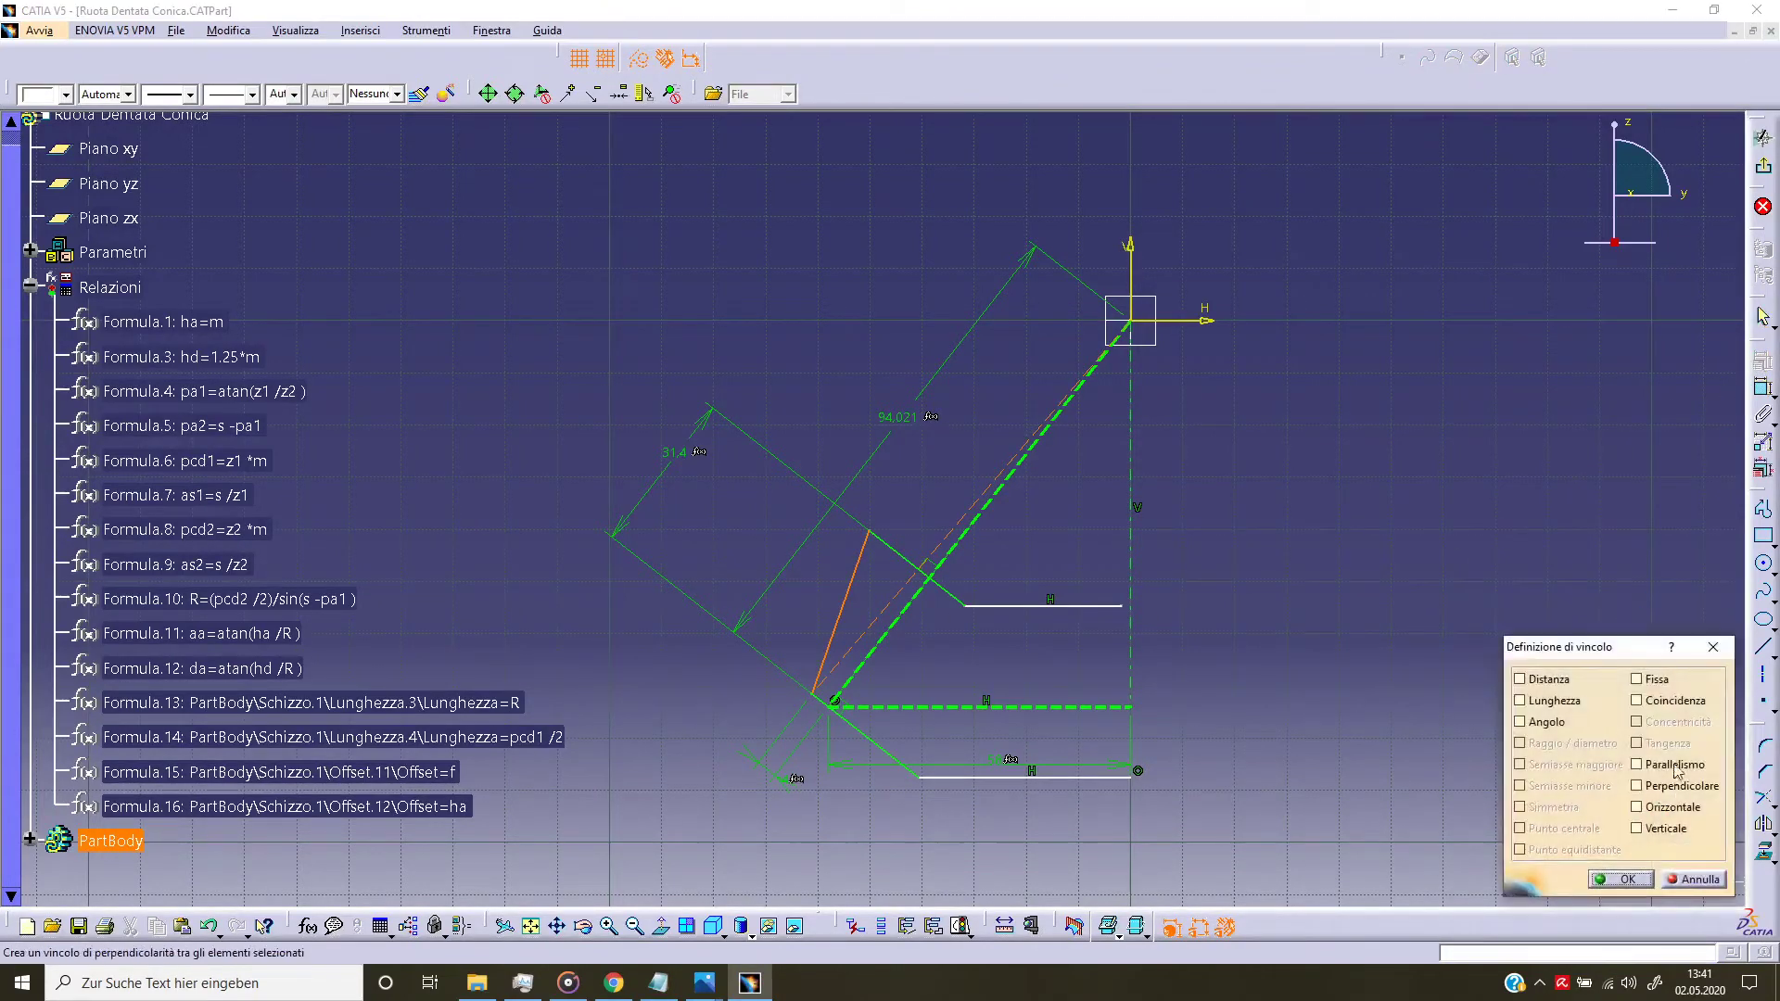
{"action": "left_click", "coordinate": [1668, 709]}
{"action": "left_click", "coordinate": [1621, 879]}
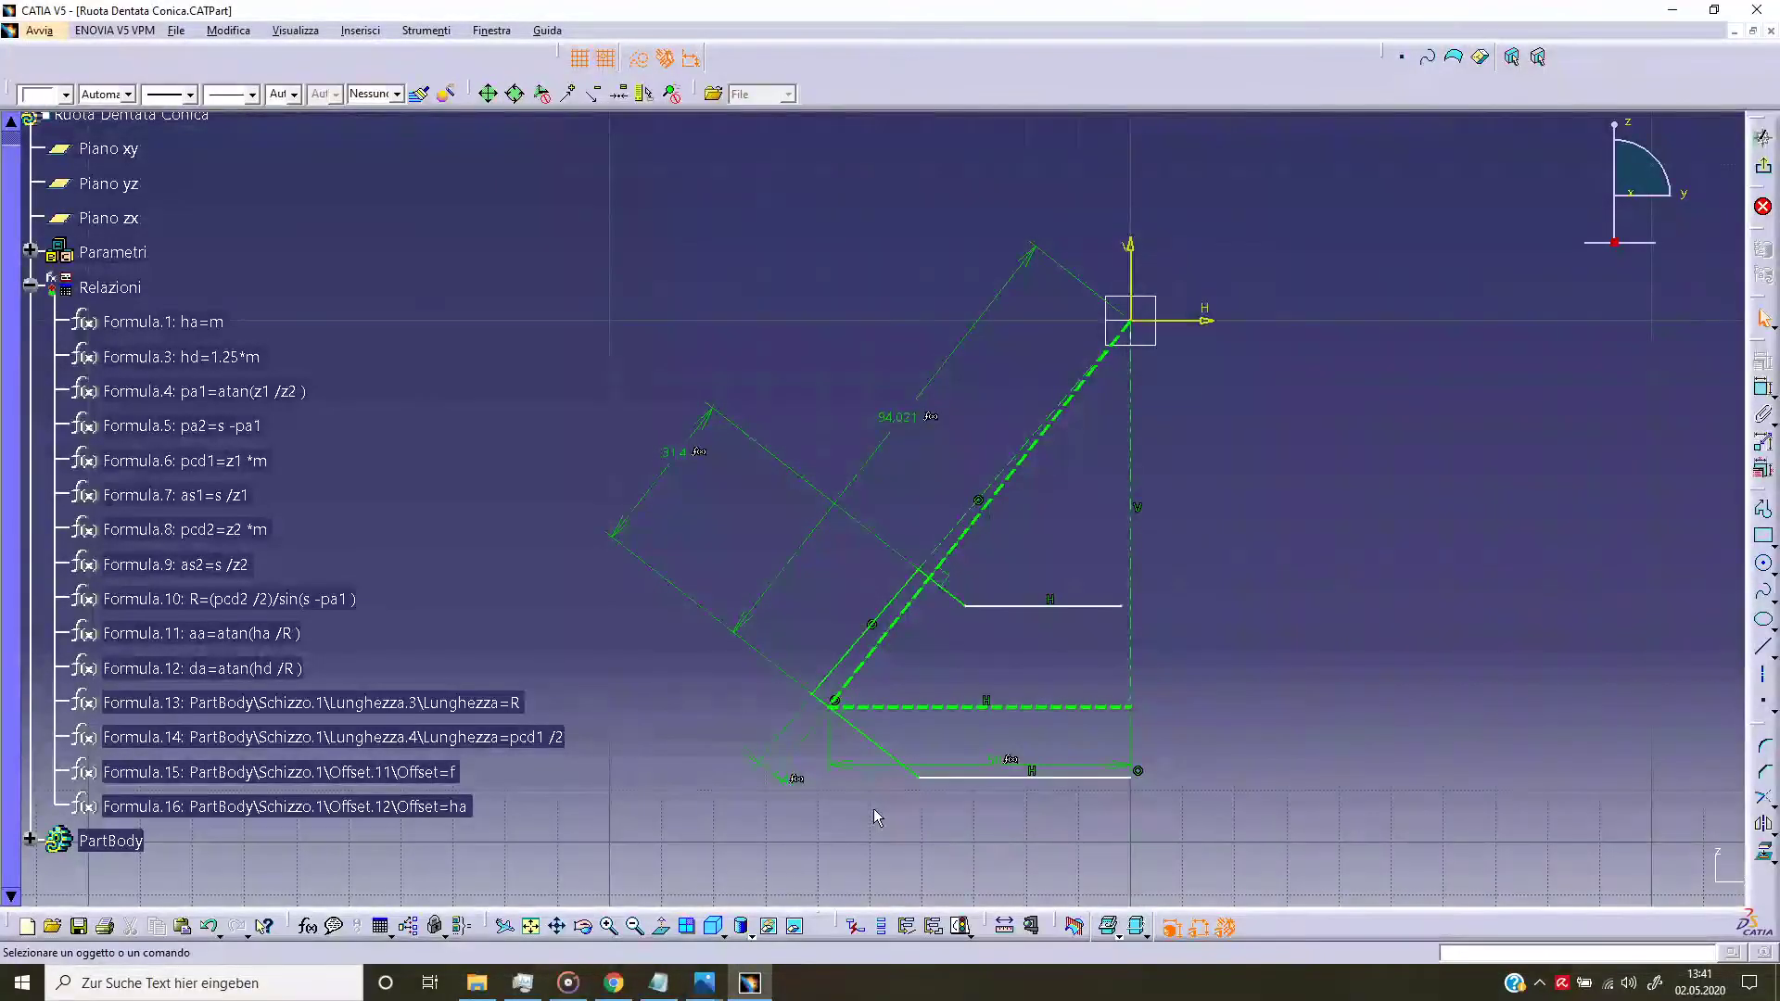
Step: Draw a second line from the origin to the profile's lower edge and start dimensioning it
{"action": "left_click", "coordinate": [1762, 646]}
{"action": "left_click", "coordinate": [1132, 320]}
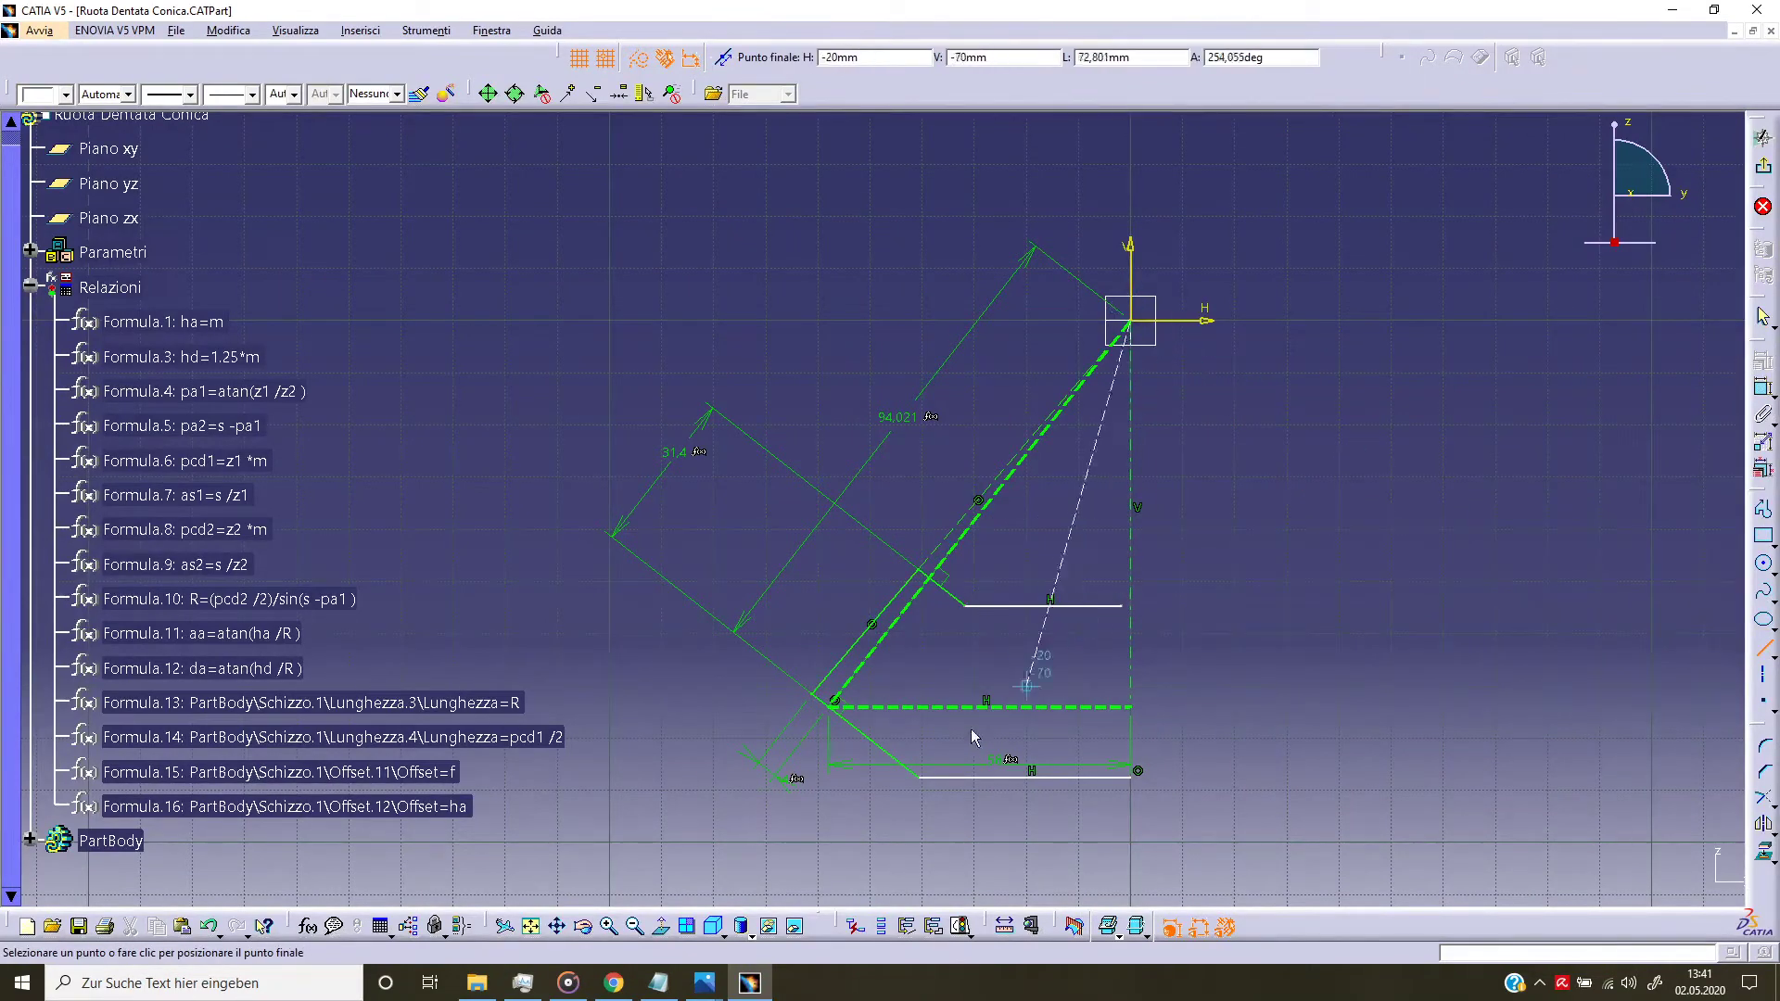
{"action": "left_click", "coordinate": [876, 738]}
{"action": "left_click", "coordinate": [890, 798]}
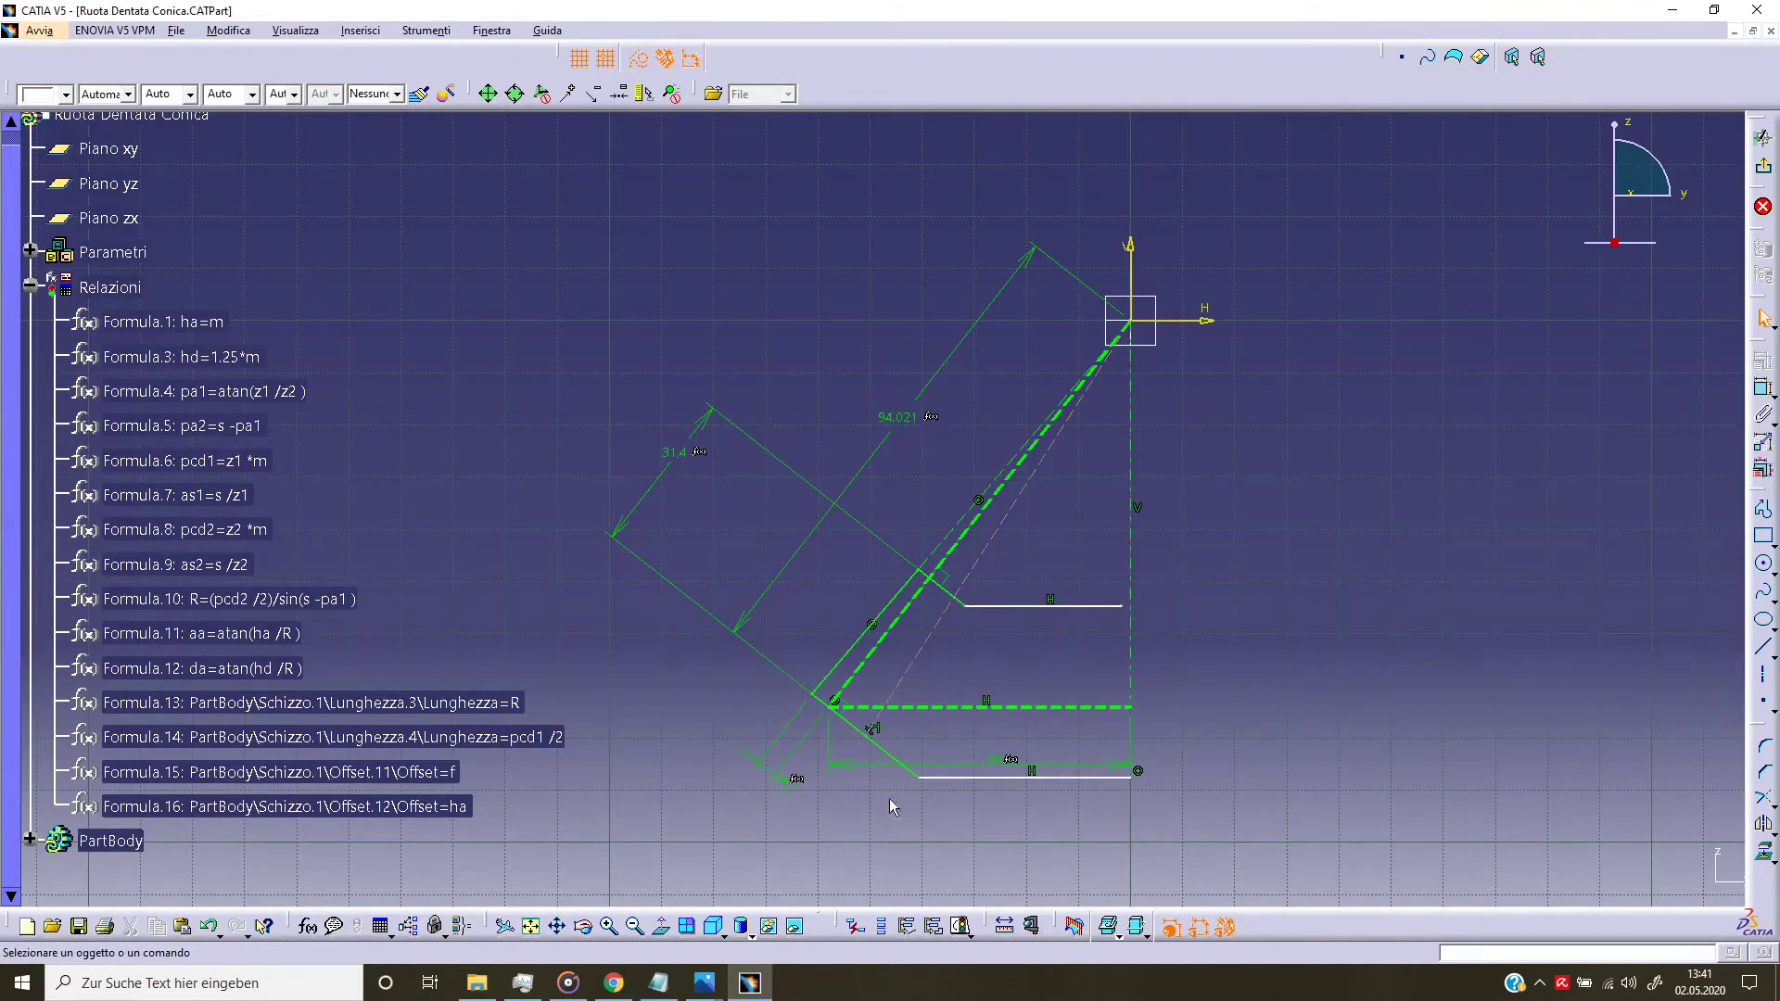
{"action": "left_click", "coordinate": [871, 732]}
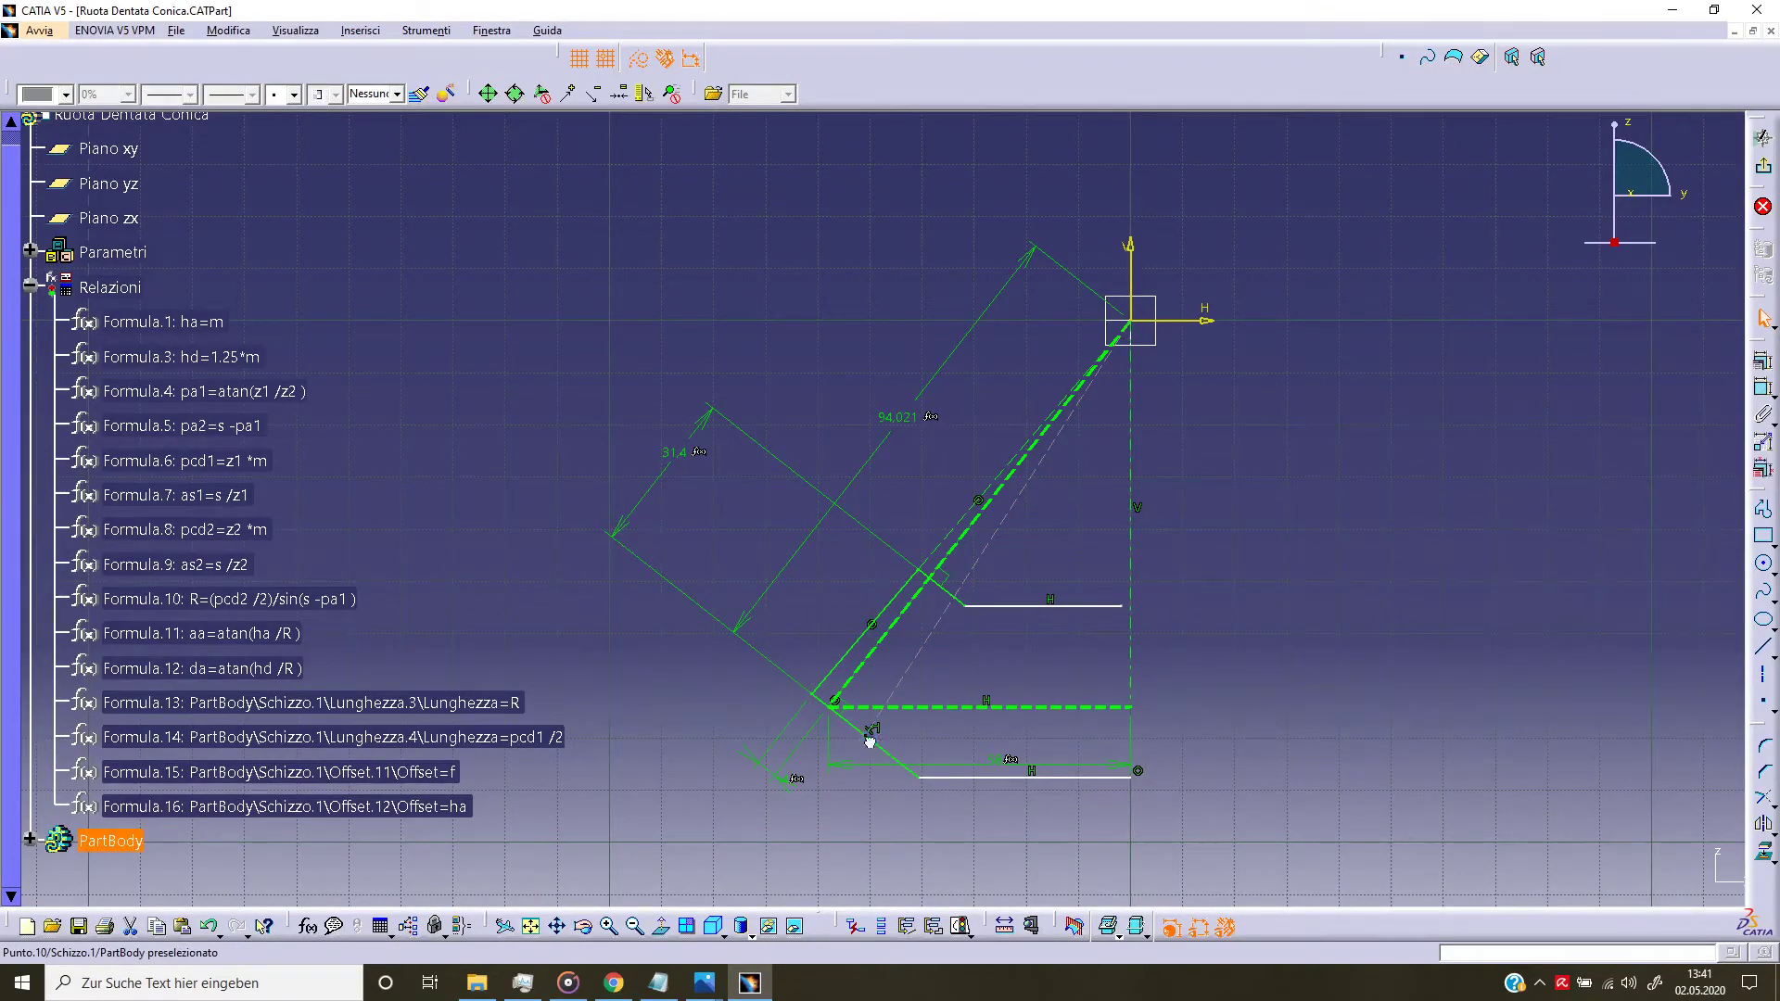
{"action": "left_click", "coordinate": [840, 721], "text": "ctrl"}
{"action": "left_click", "coordinate": [1764, 388]}
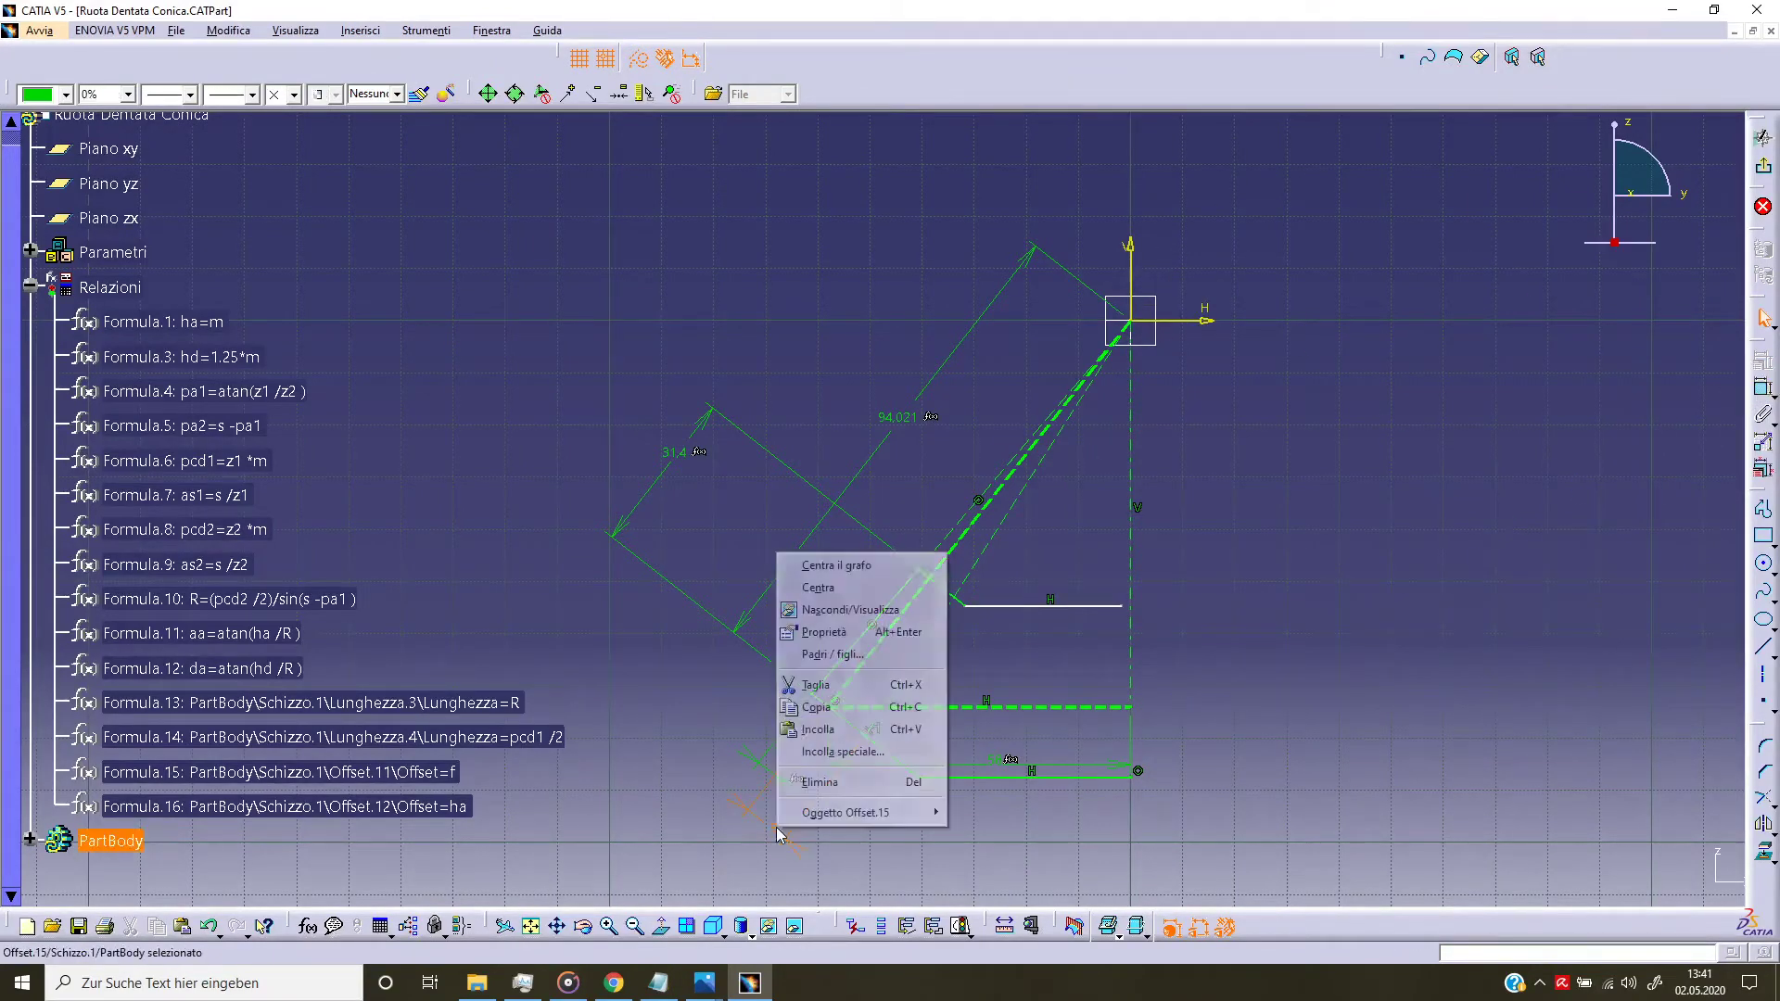
Step: Drive the Offset.15 dimension with the formula Offset = hd
{"action": "right_click", "coordinate": [777, 828]}
{"action": "mouse_move", "coordinate": [846, 812]}
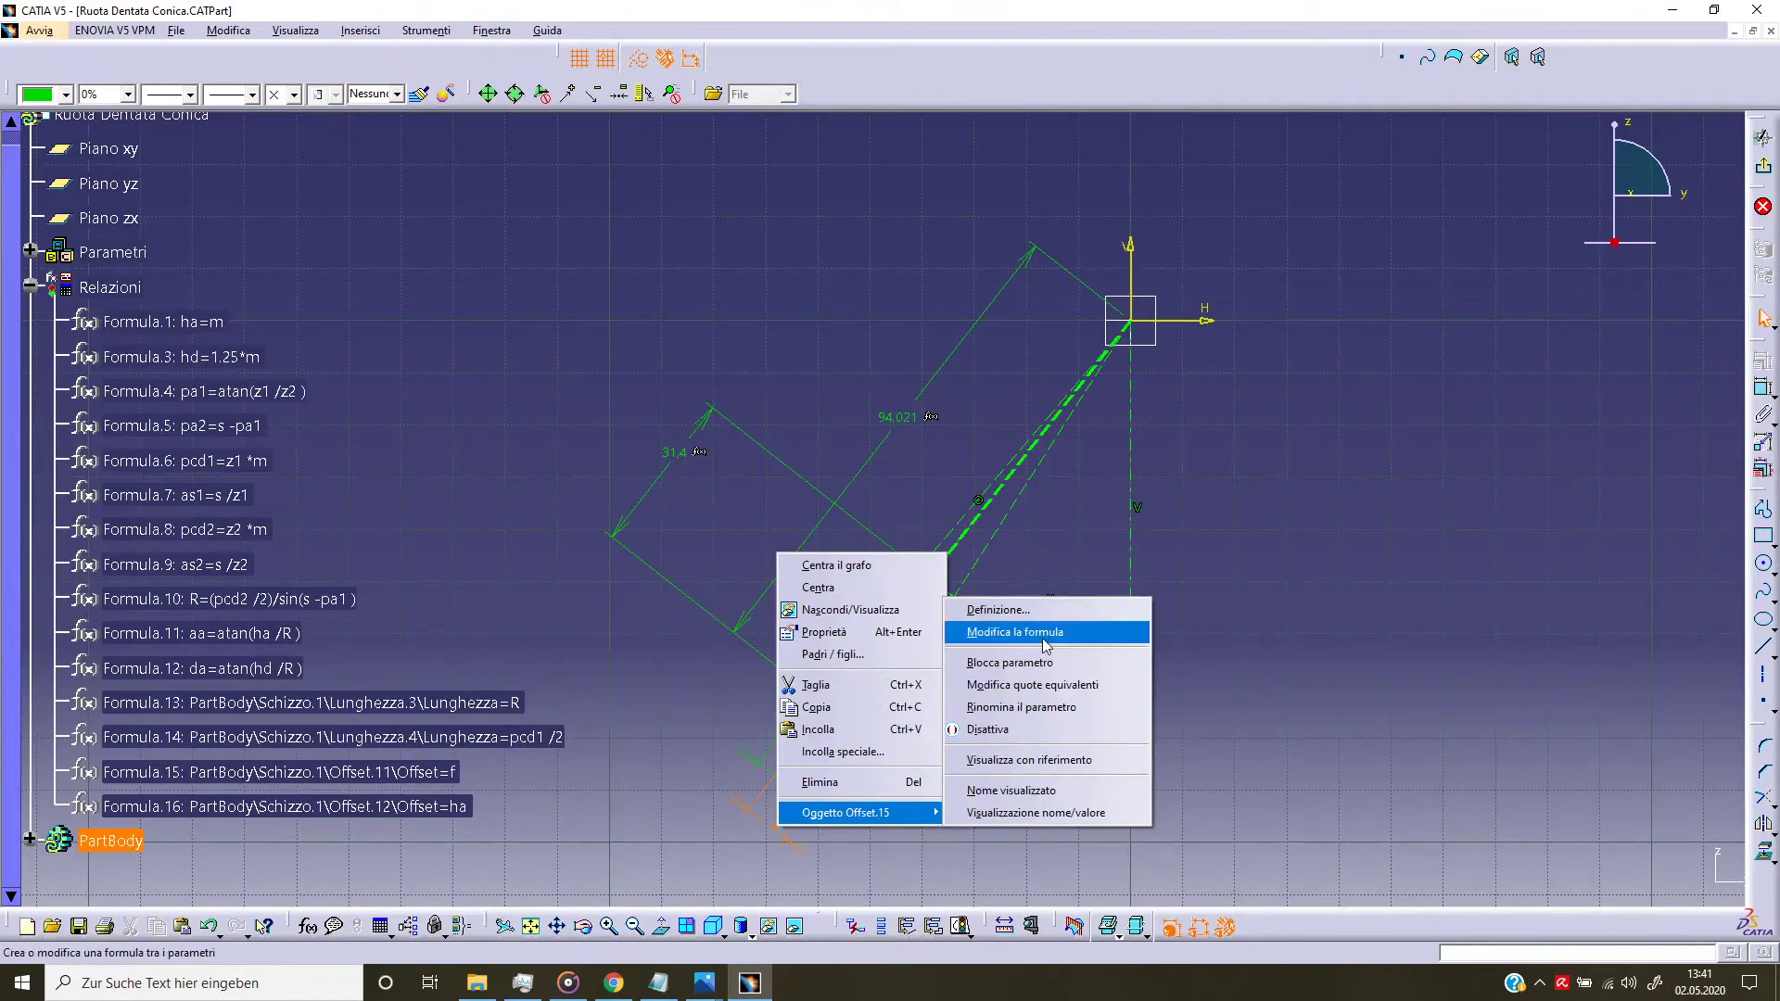
{"action": "left_click", "coordinate": [1016, 632]}
{"action": "scroll", "coordinate": [1518, 498], "scroll_direction": "down", "scroll_amount": 2}
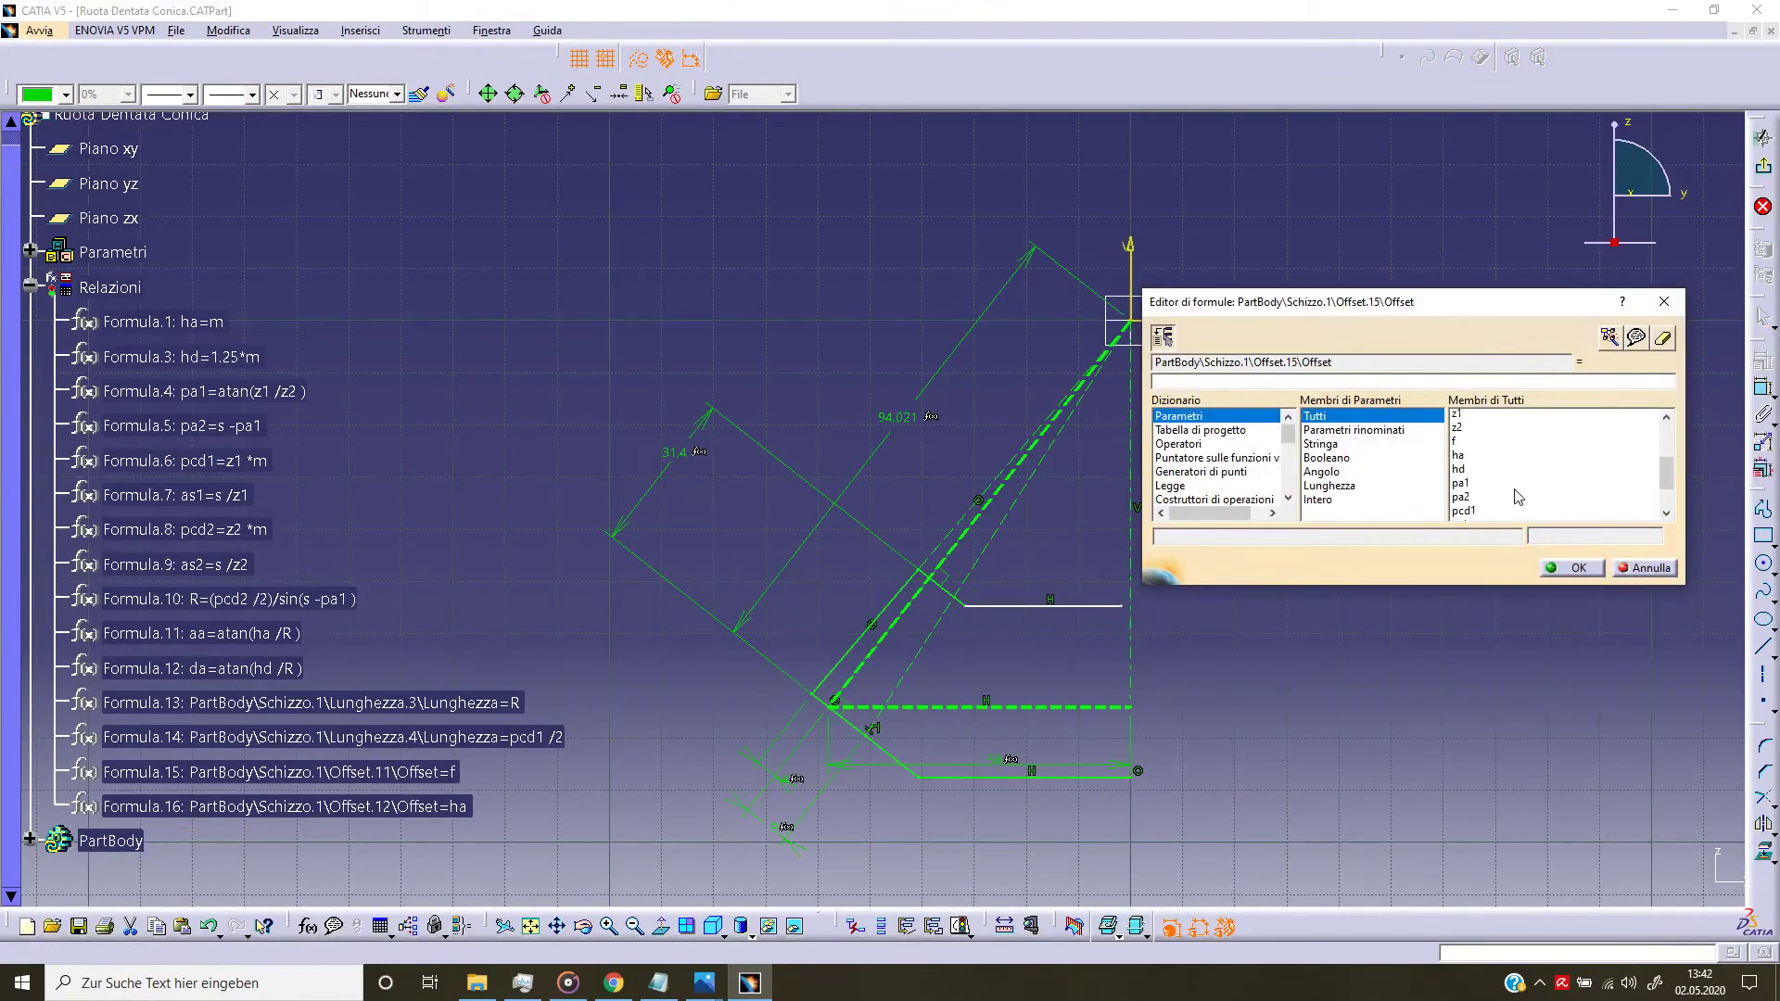
{"action": "scroll", "coordinate": [1518, 498], "scroll_direction": "down", "scroll_amount": 1}
{"action": "scroll", "coordinate": [1518, 498], "scroll_direction": "up", "scroll_amount": 2}
{"action": "left_click", "coordinate": [1482, 489]}
{"action": "double_click", "coordinate": [1480, 492]}
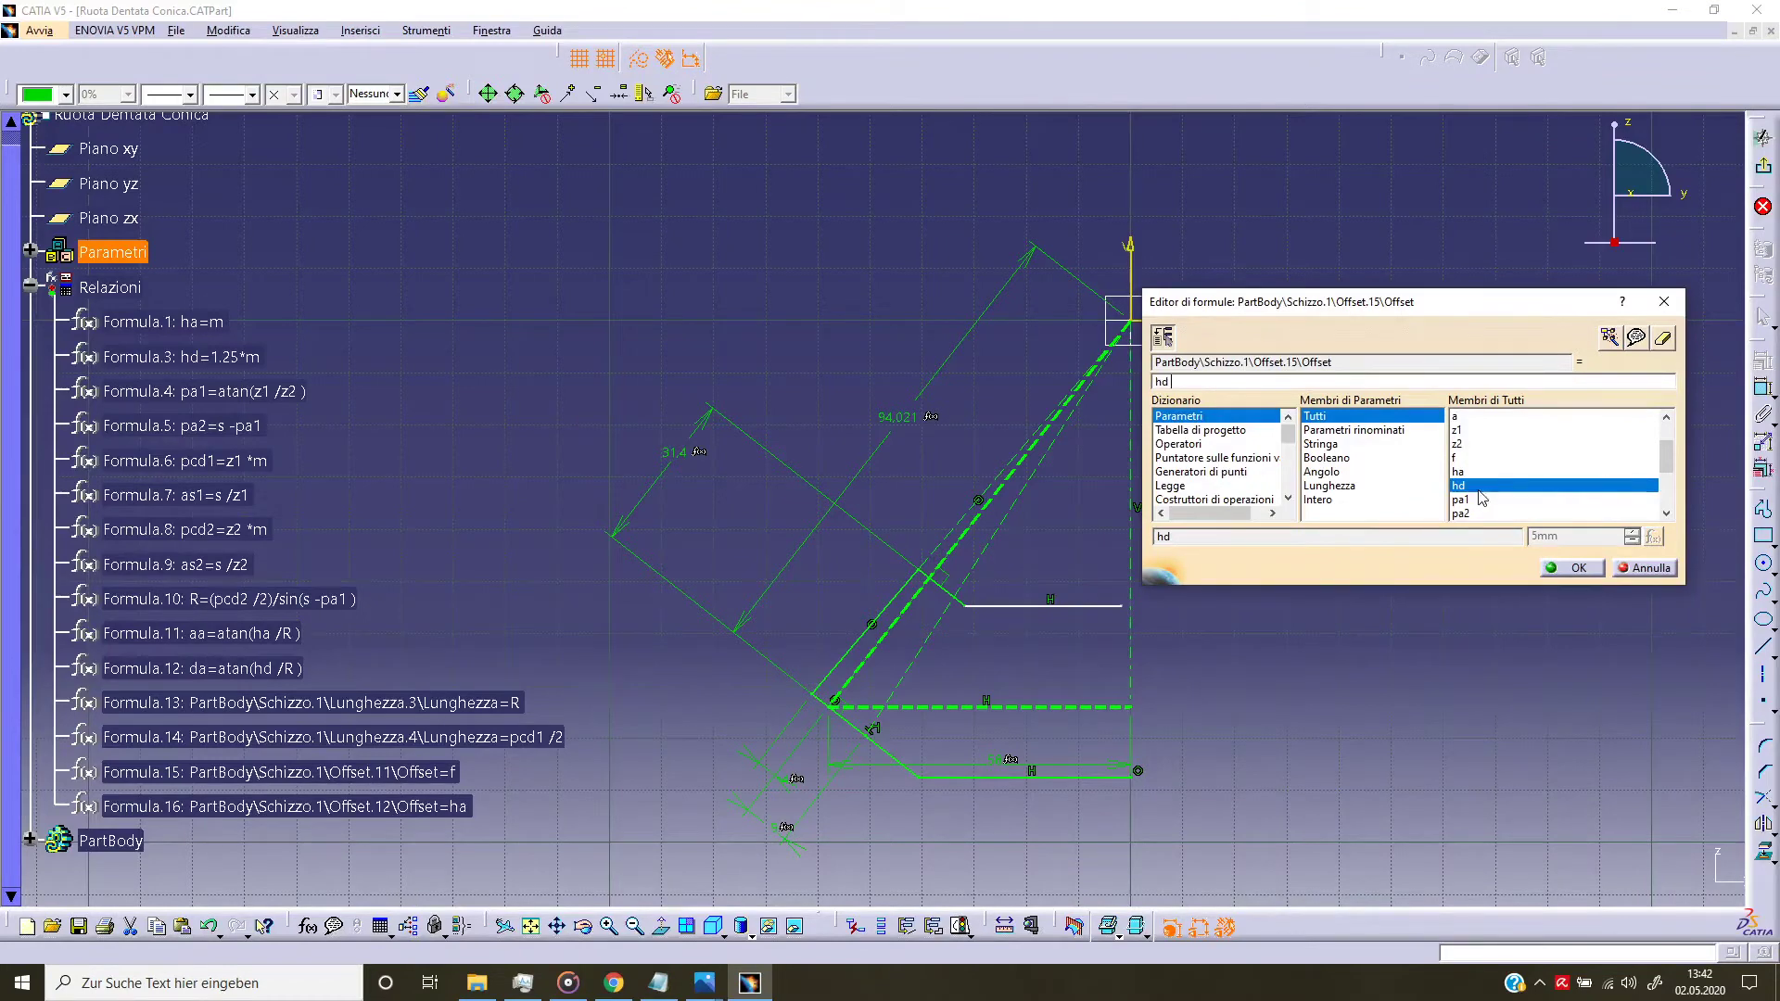
{"action": "left_click", "coordinate": [1546, 569]}
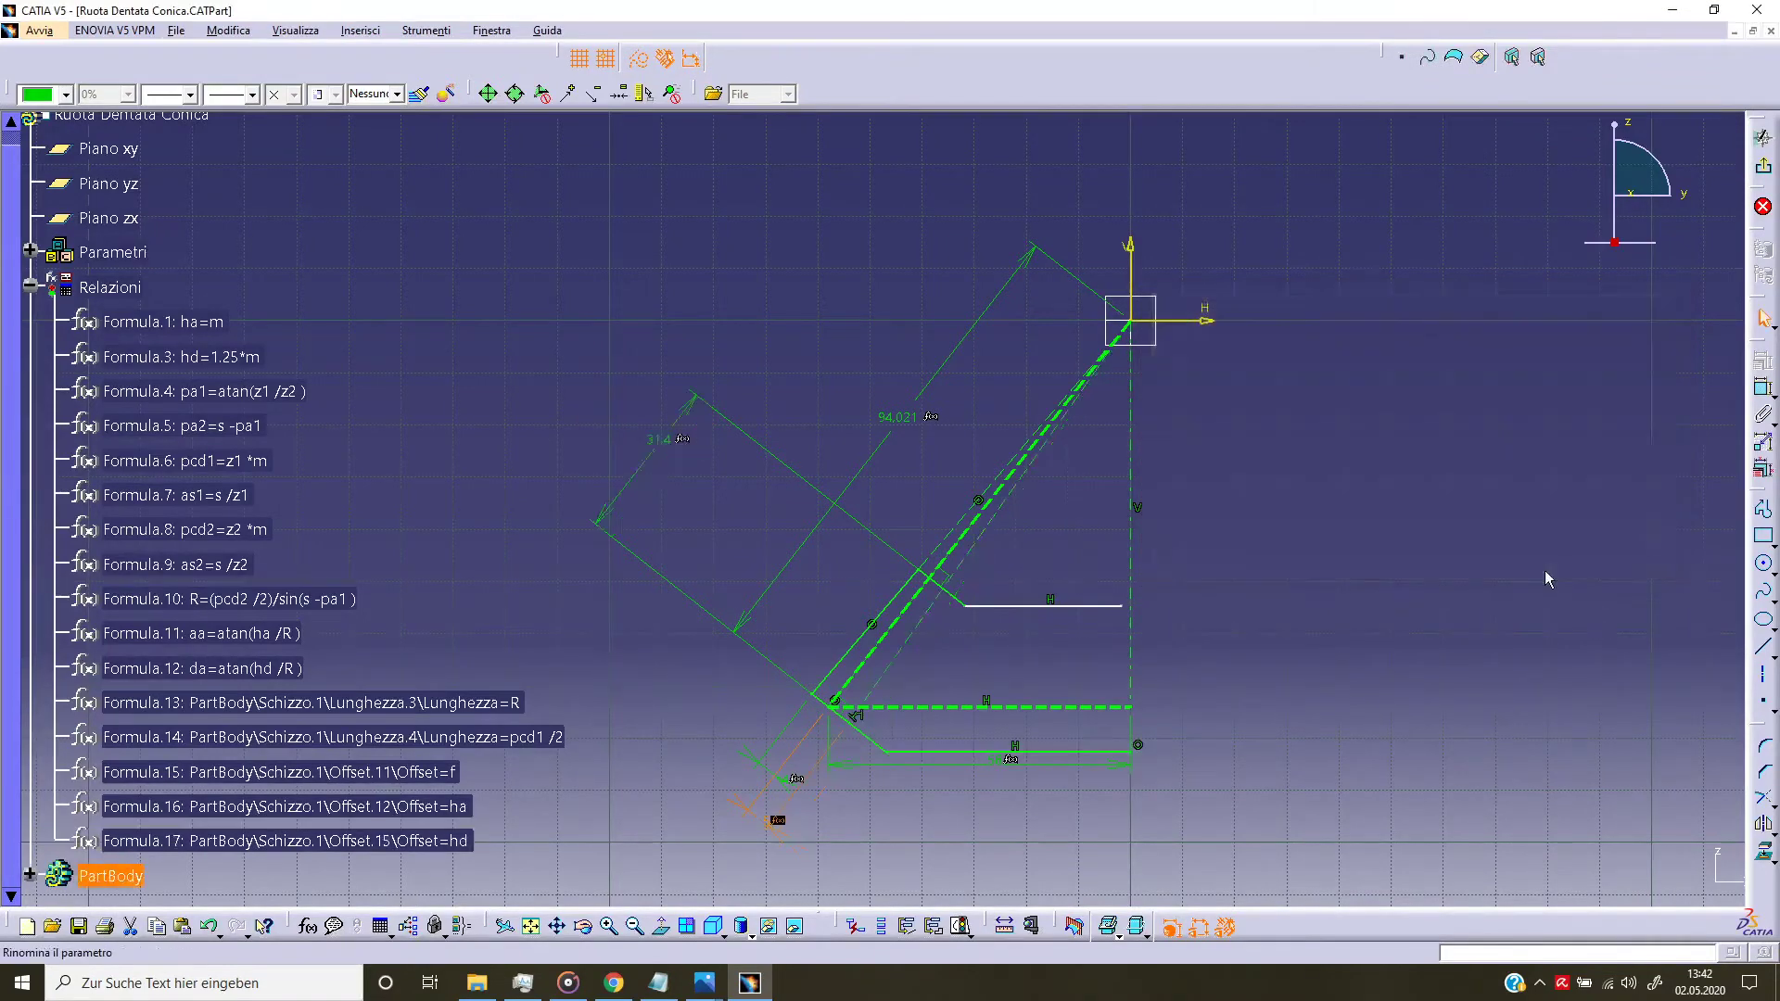
{"action": "left_click", "coordinate": [867, 656]}
Step: Draw another line from the origin to the profile's lower end and choose Coincidence for it
{"action": "left_click", "coordinate": [1763, 619]}
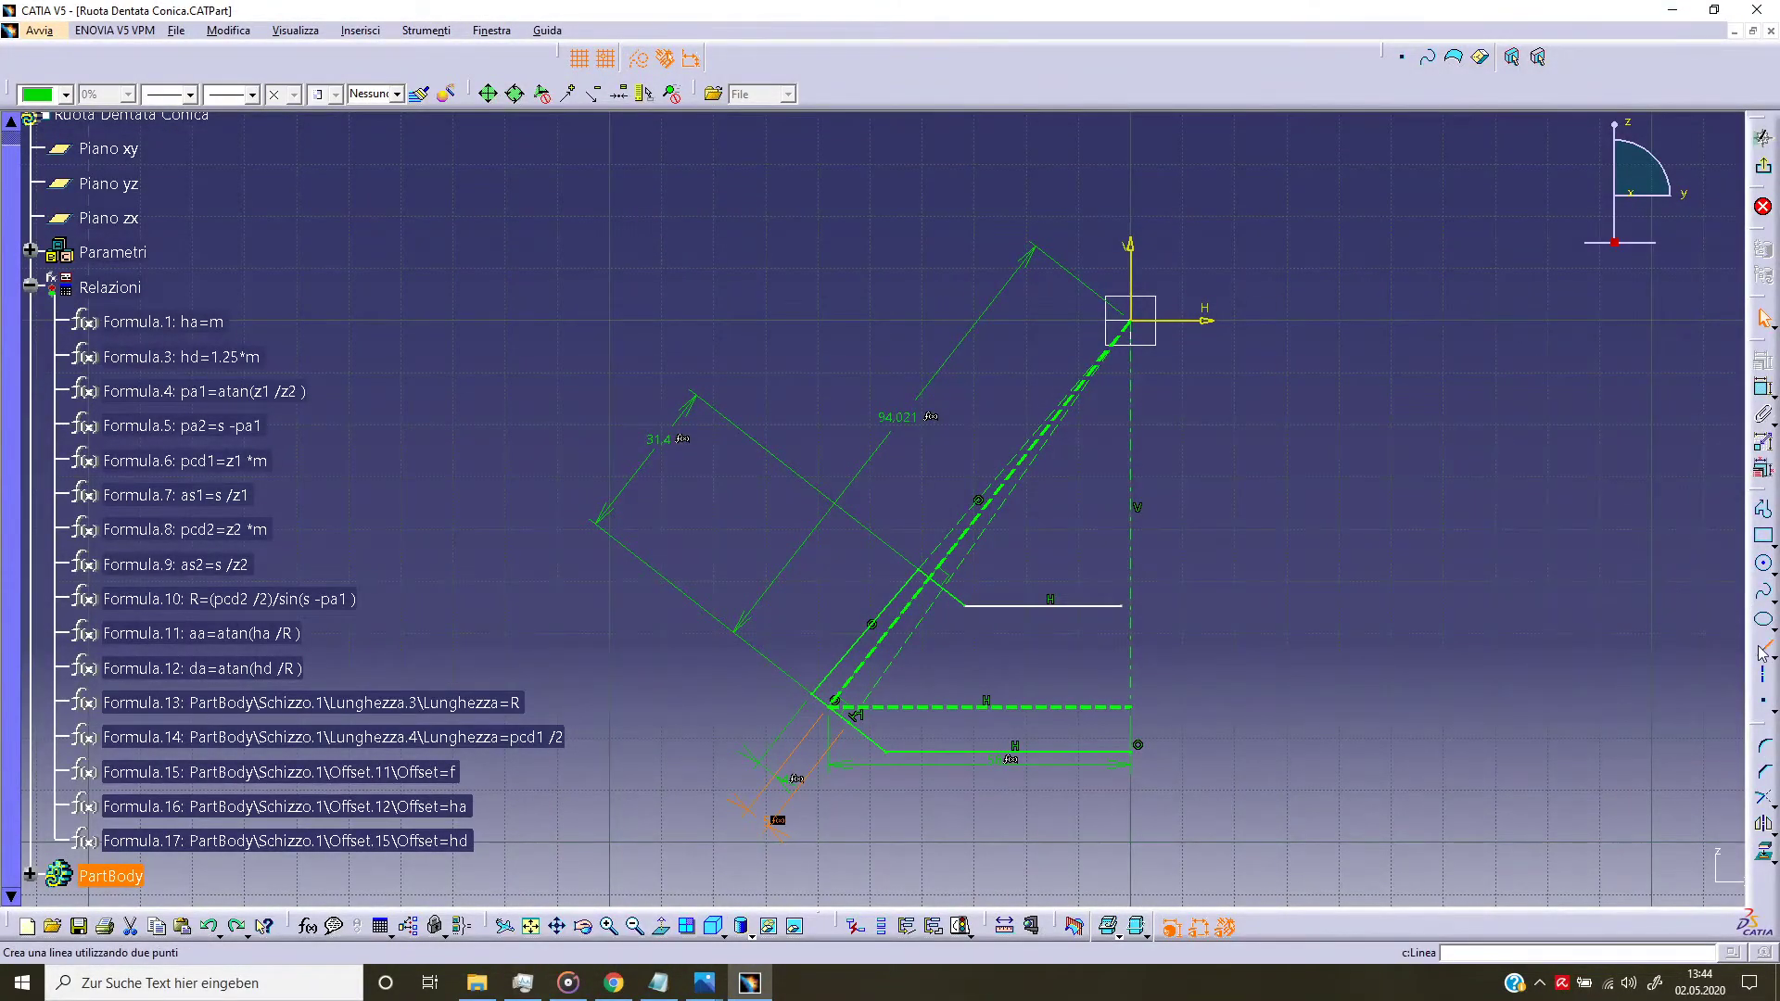
{"action": "left_click", "coordinate": [1130, 322]}
{"action": "left_click", "coordinate": [896, 758]}
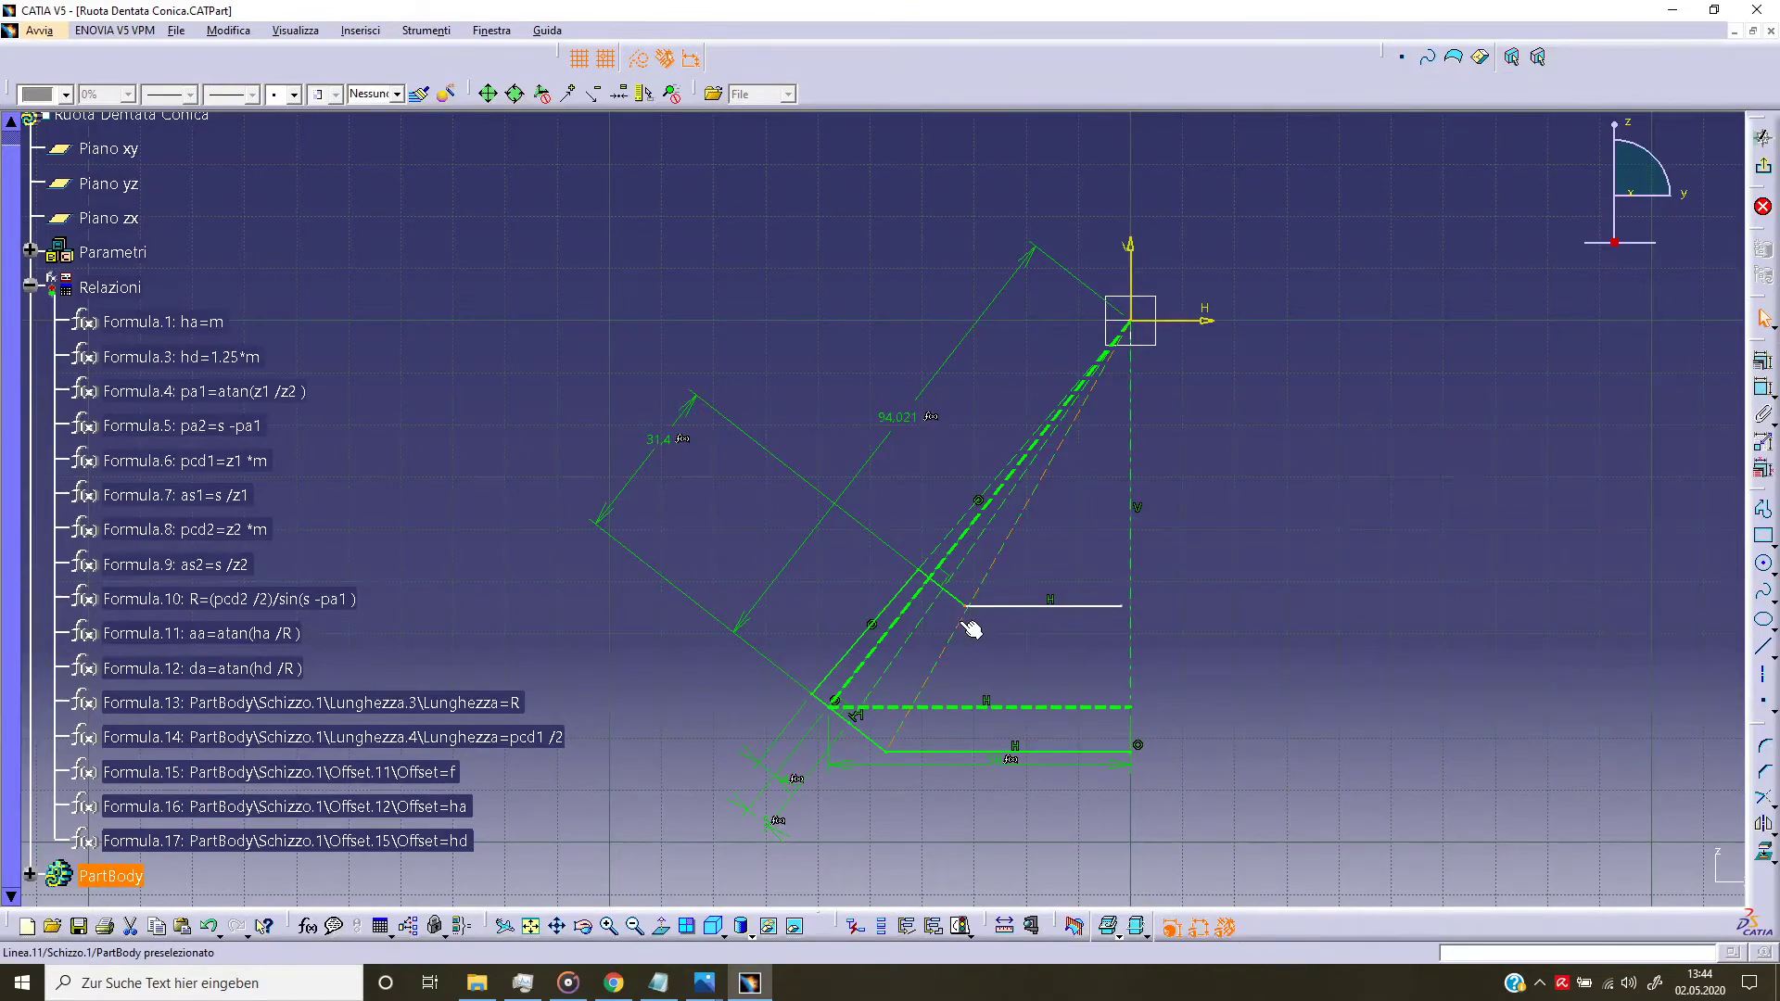
{"action": "left_click", "coordinate": [1764, 360]}
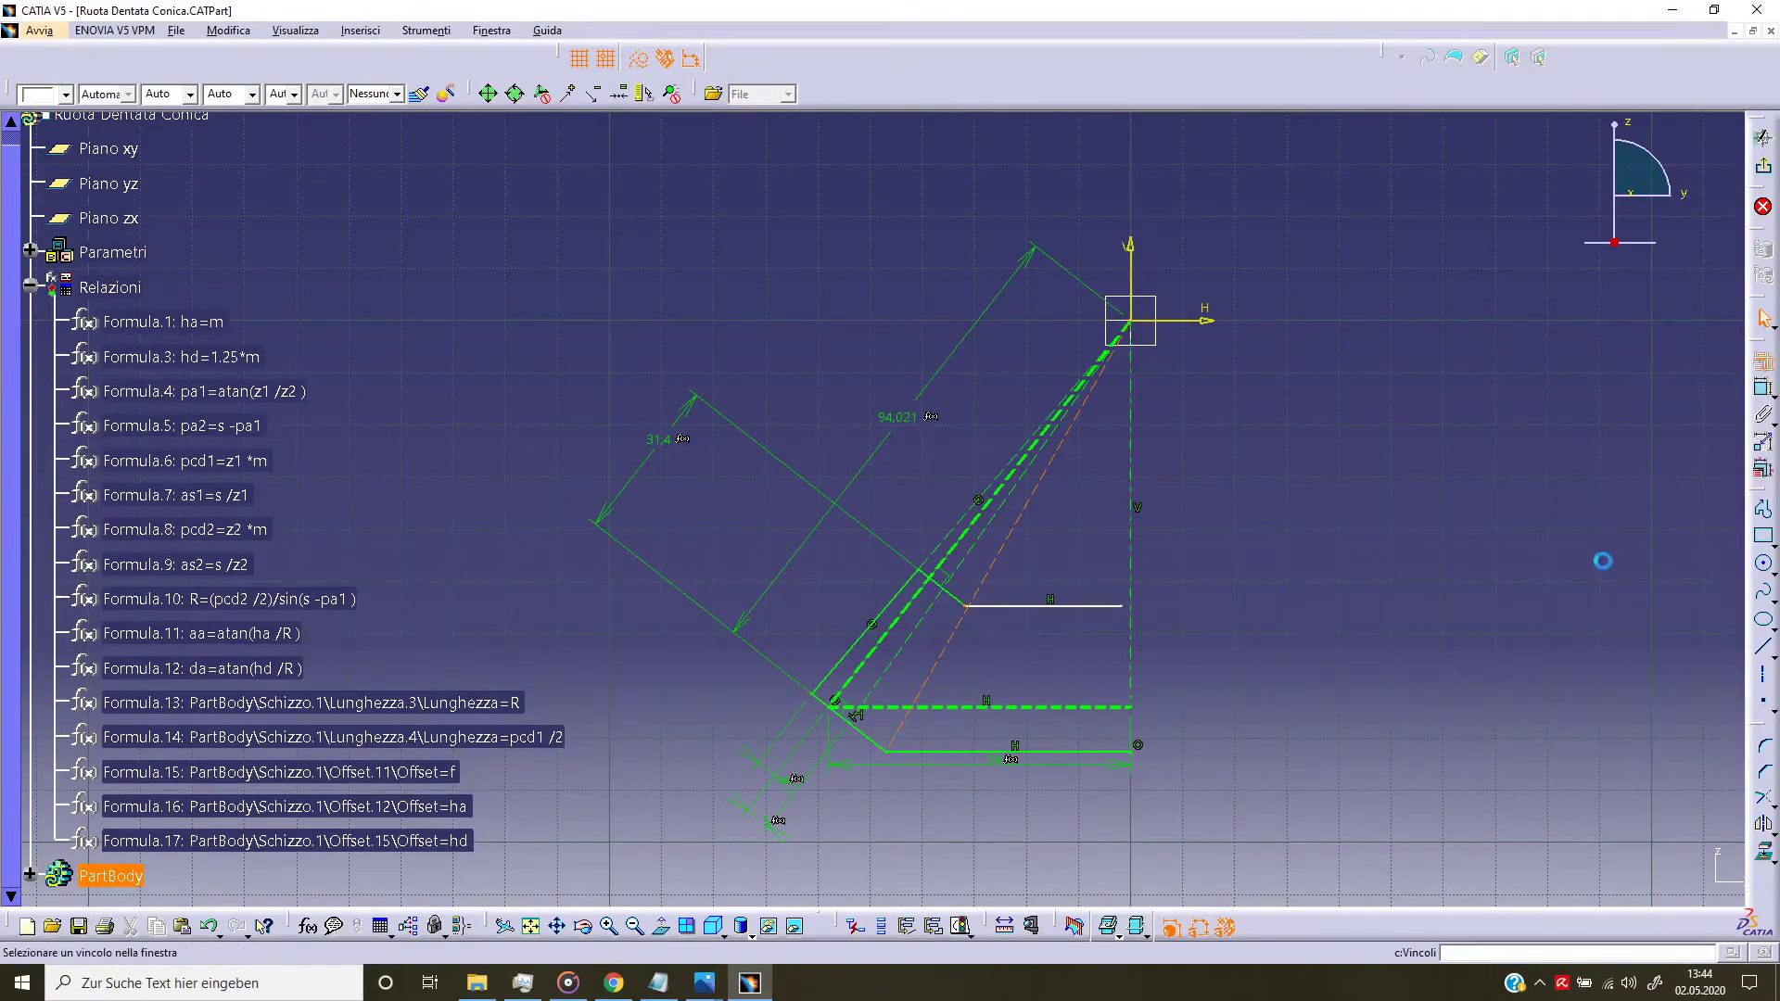
{"action": "left_click", "coordinate": [1637, 701]}
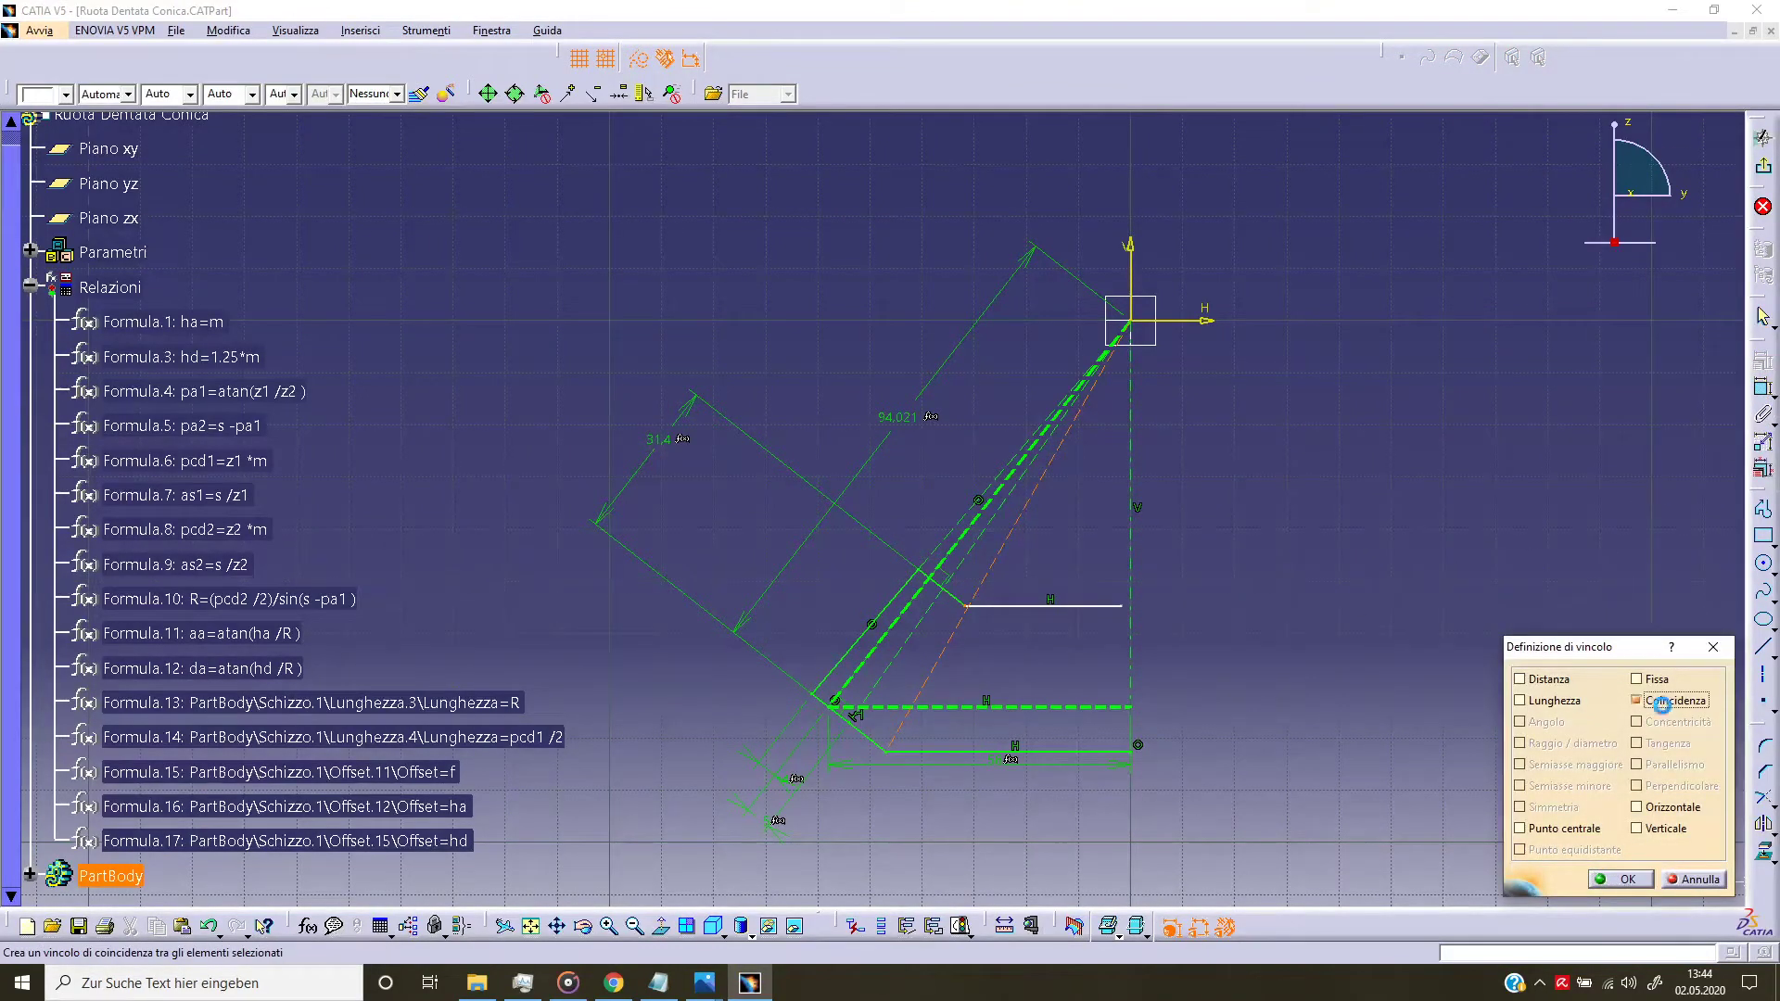
Step: Confirm the apex line's coincidence and make the upper horizontal line's end coincide with the vertical dashed line
{"action": "left_click", "coordinate": [1637, 881]}
{"action": "left_click", "coordinate": [1131, 610]}
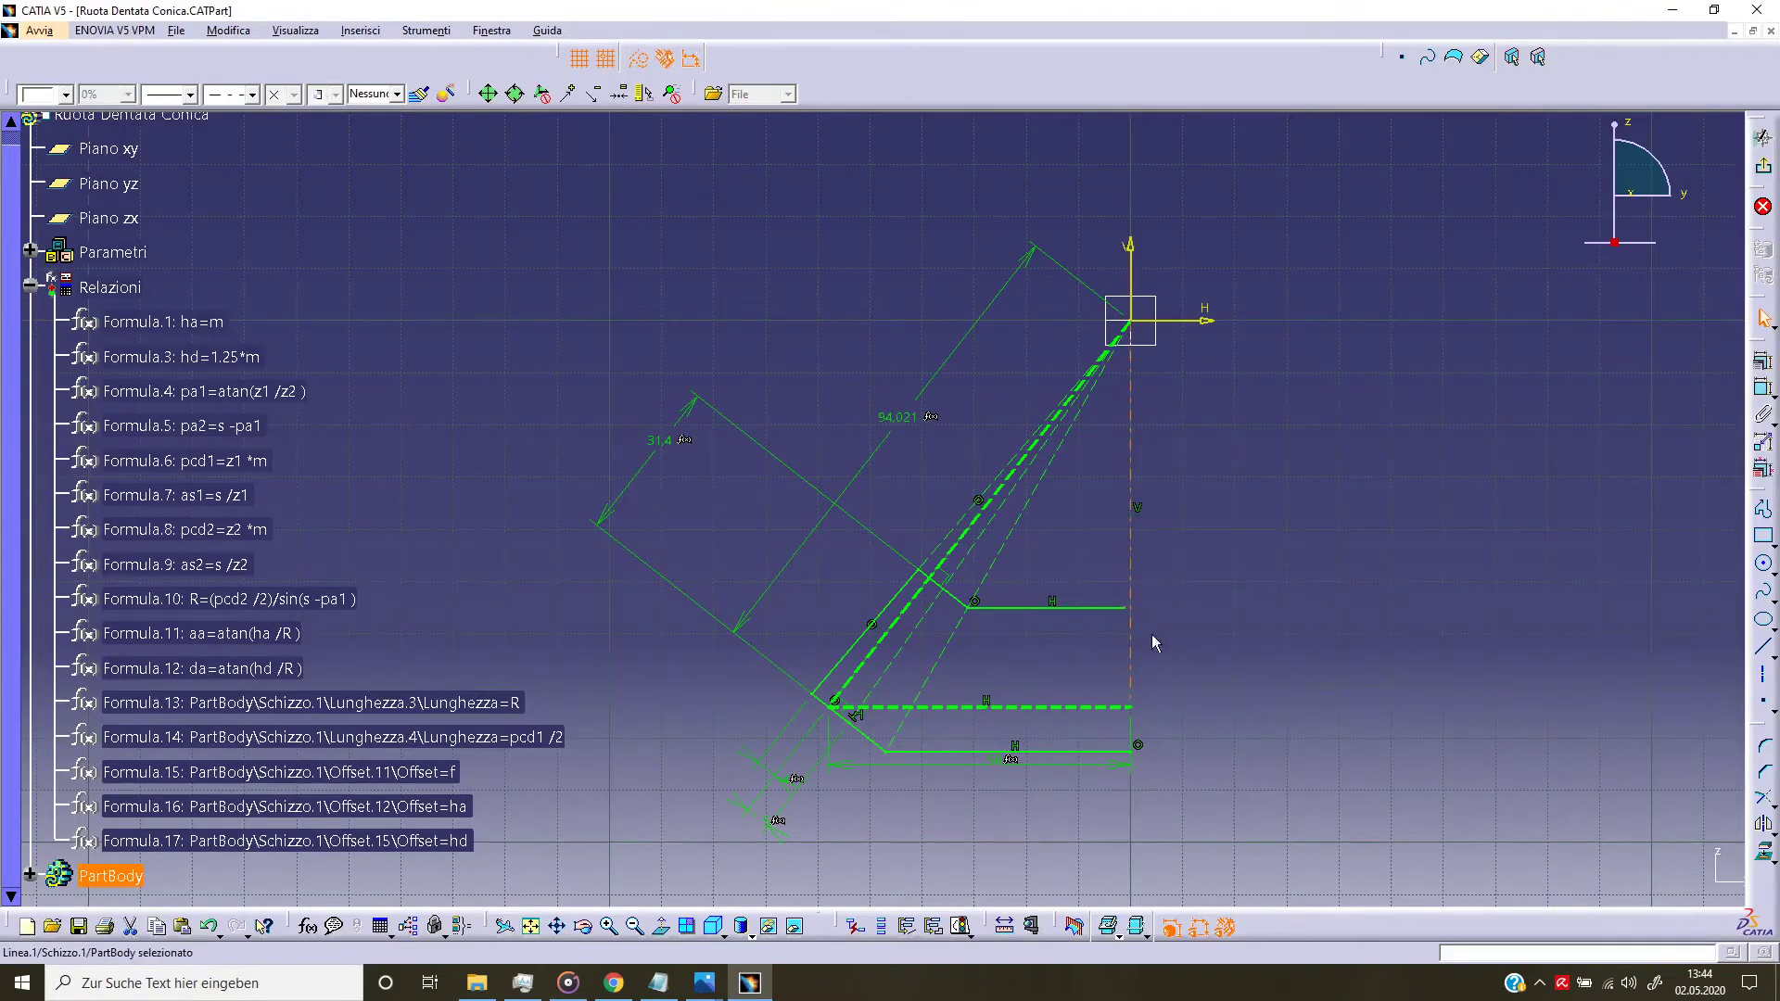
{"action": "left_click", "coordinate": [1126, 608], "text": "ctrl"}
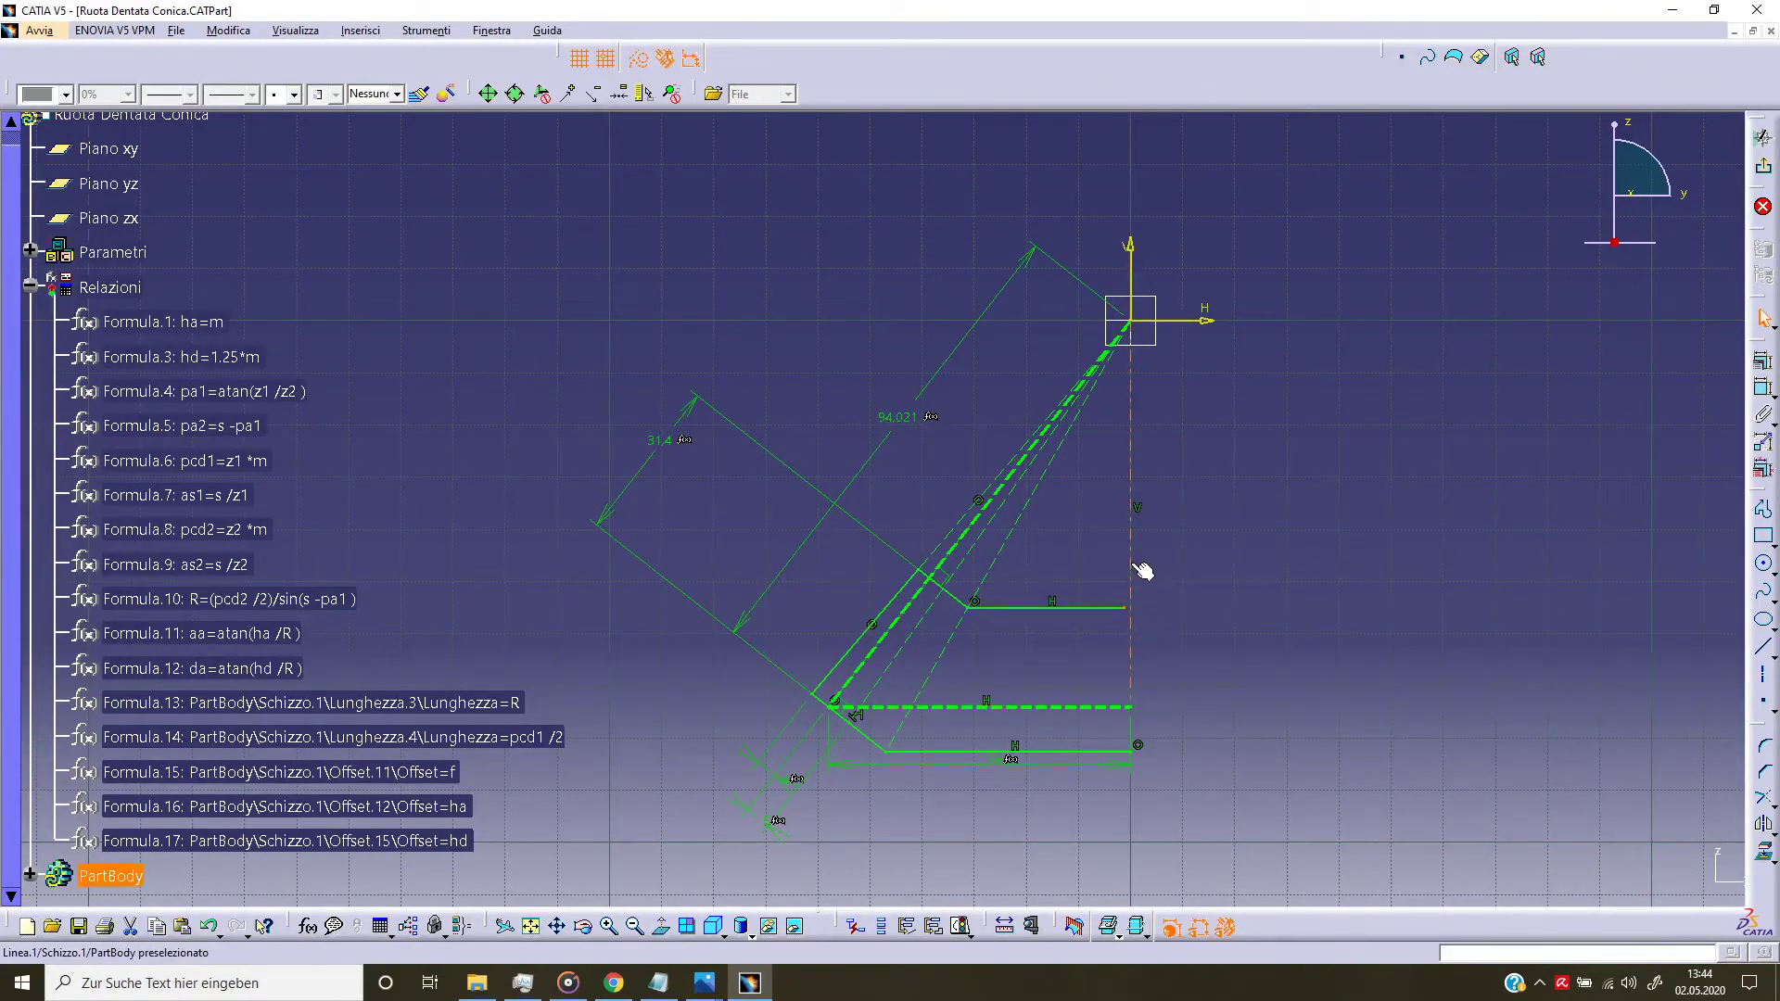
{"action": "left_click", "coordinate": [1761, 361]}
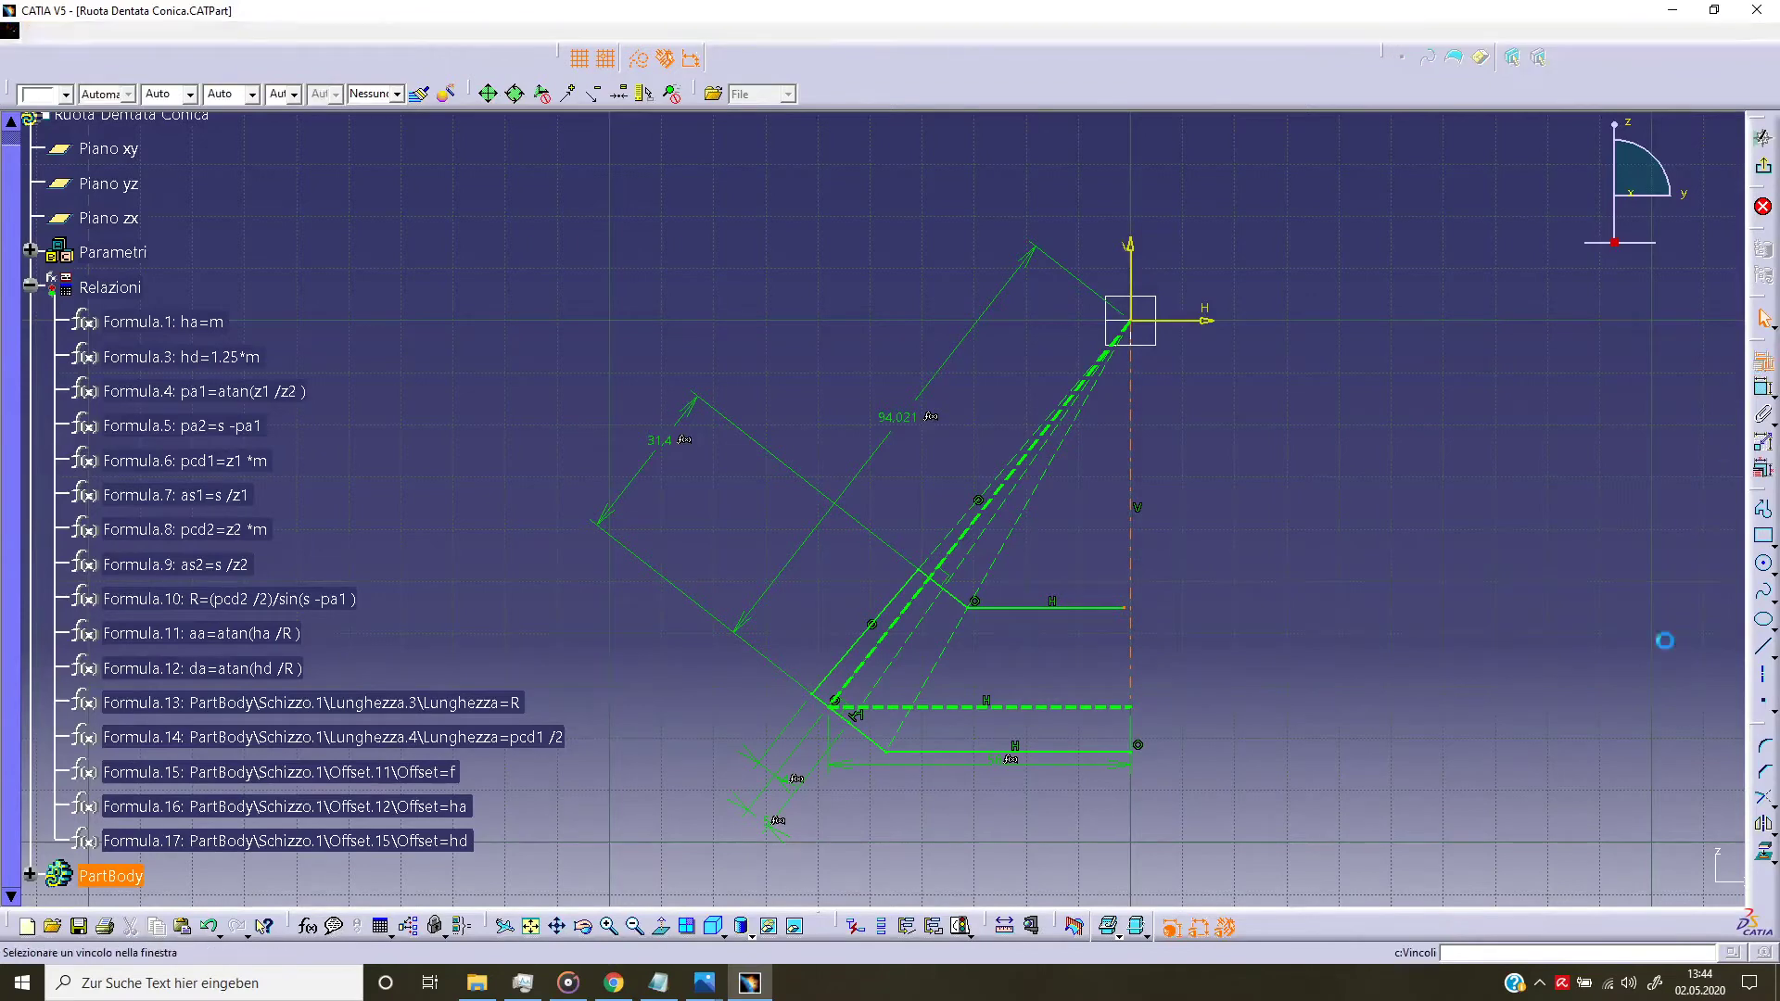
{"action": "left_click", "coordinate": [1683, 702]}
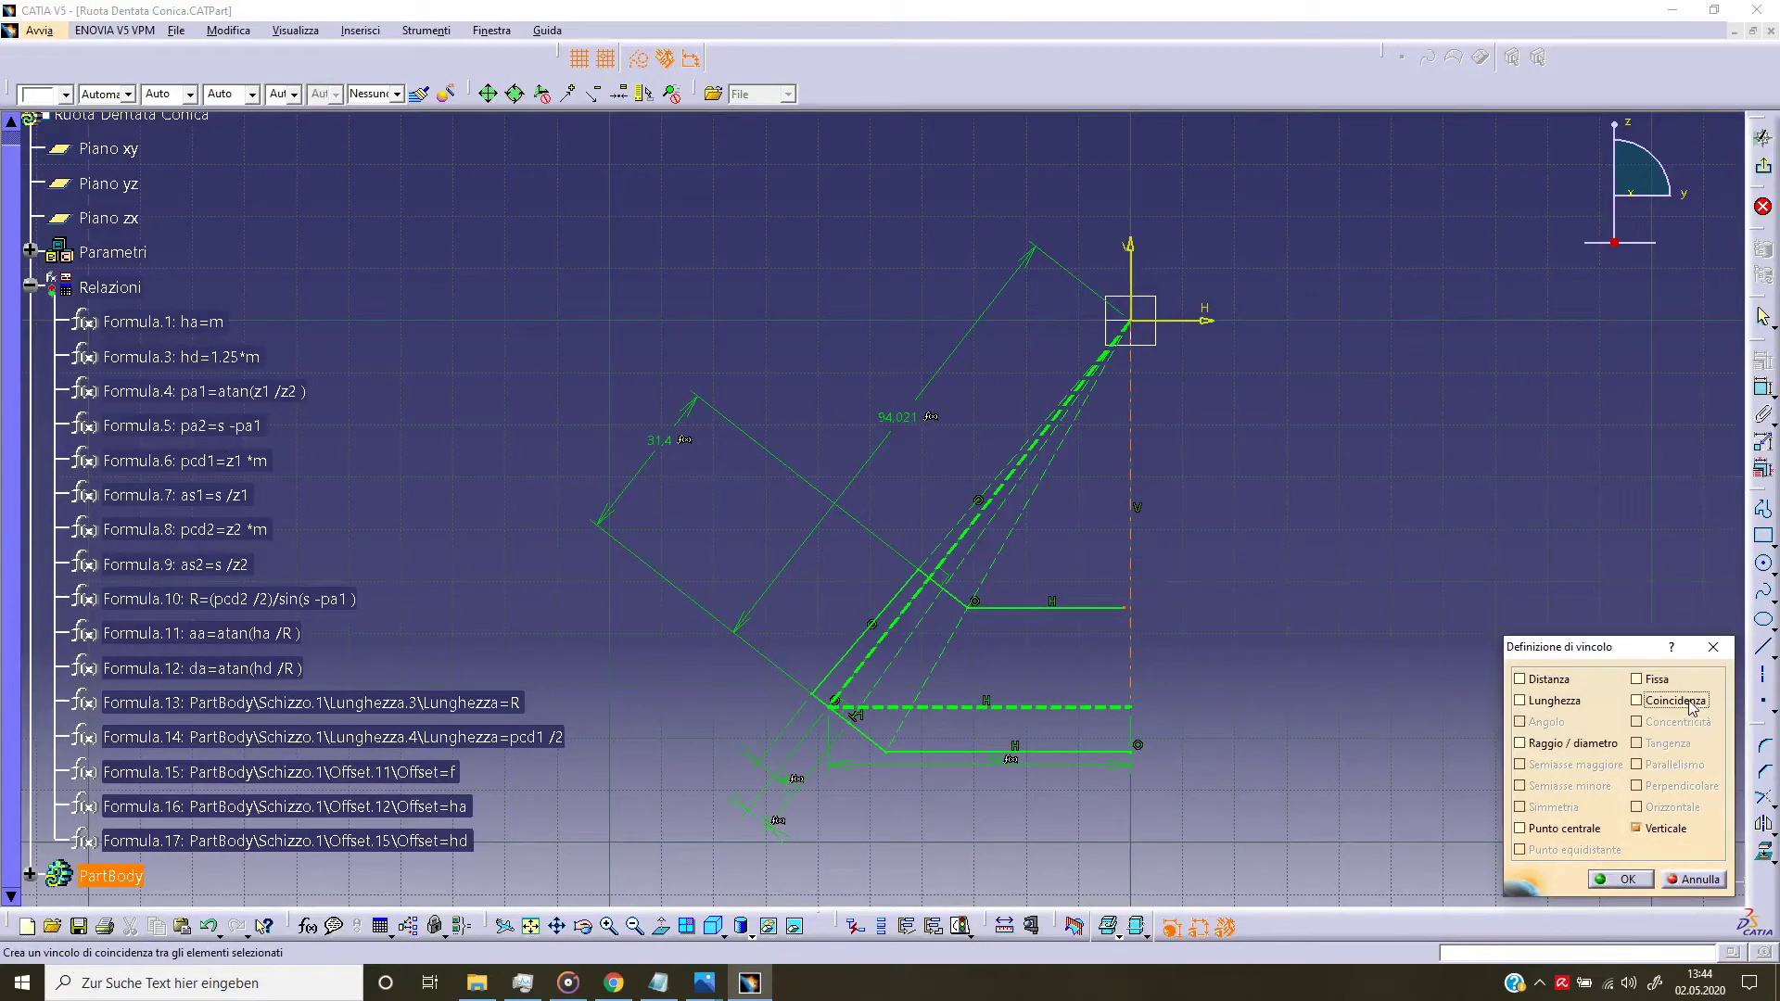
{"action": "left_click", "coordinate": [1649, 881]}
Step: Make the lower horizontal line's end coincide with the vertical dashed line, then pick two lower lines to dimension
{"action": "left_click", "coordinate": [1147, 743]}
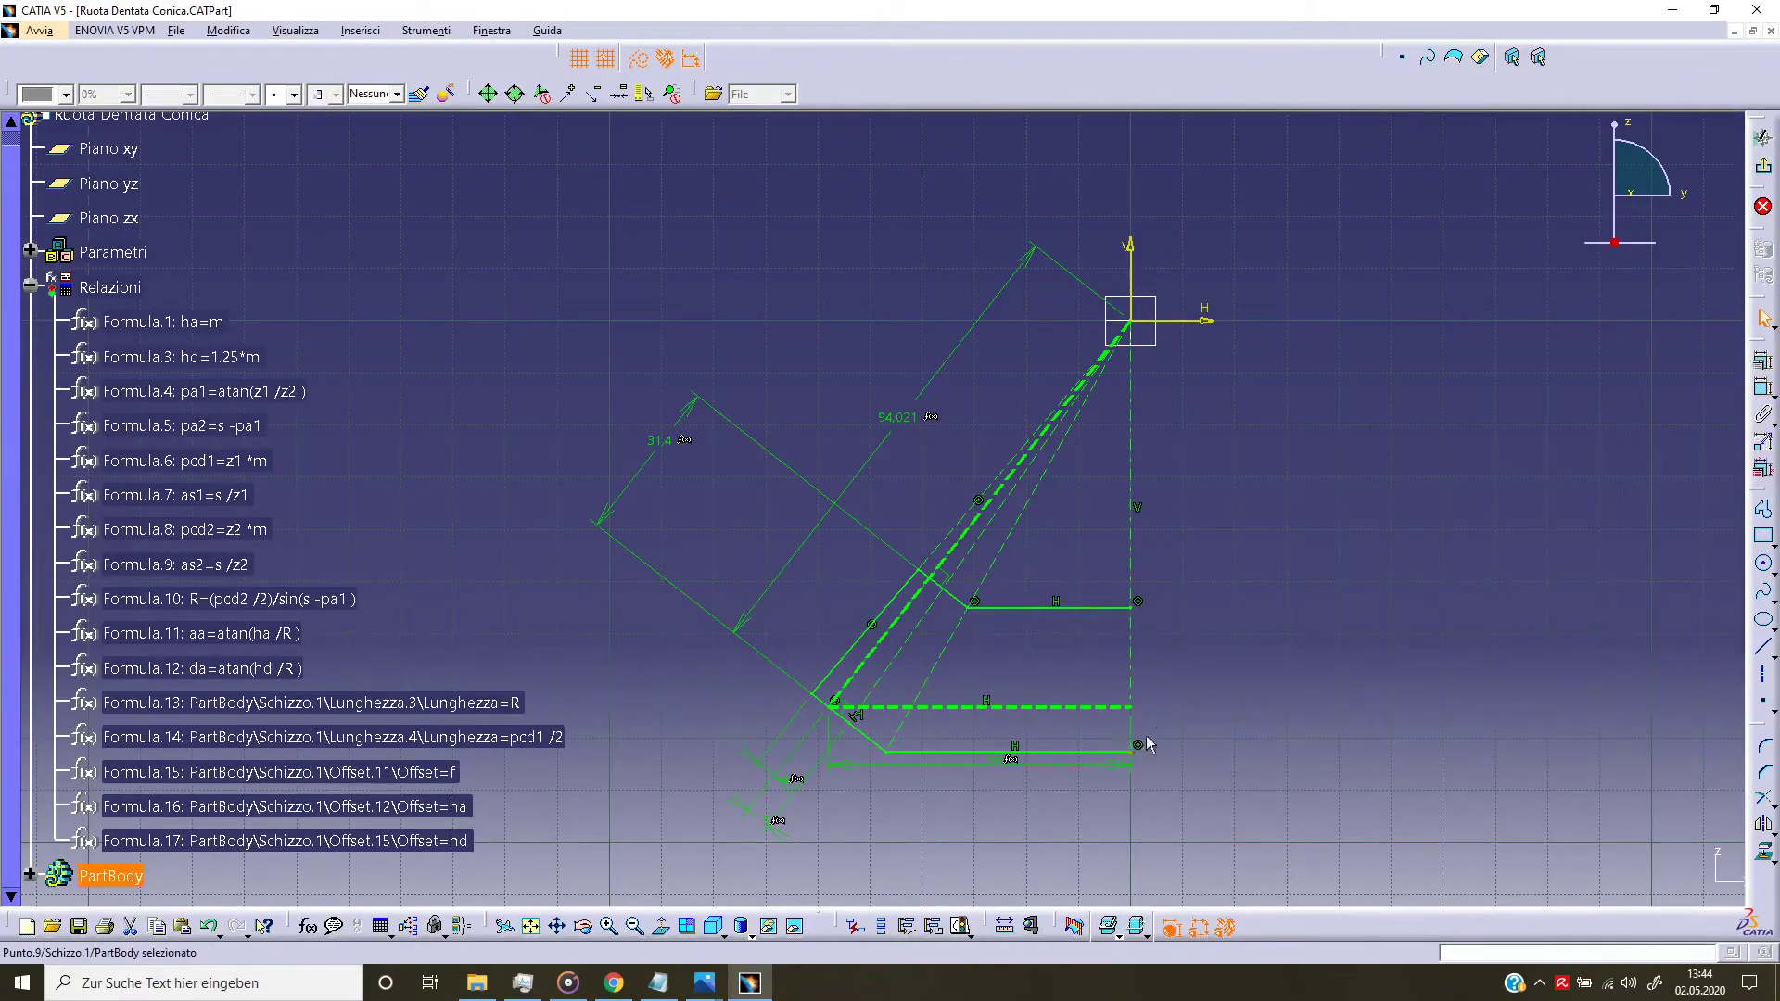
{"action": "left_click", "coordinate": [1130, 513], "text": "ctrl"}
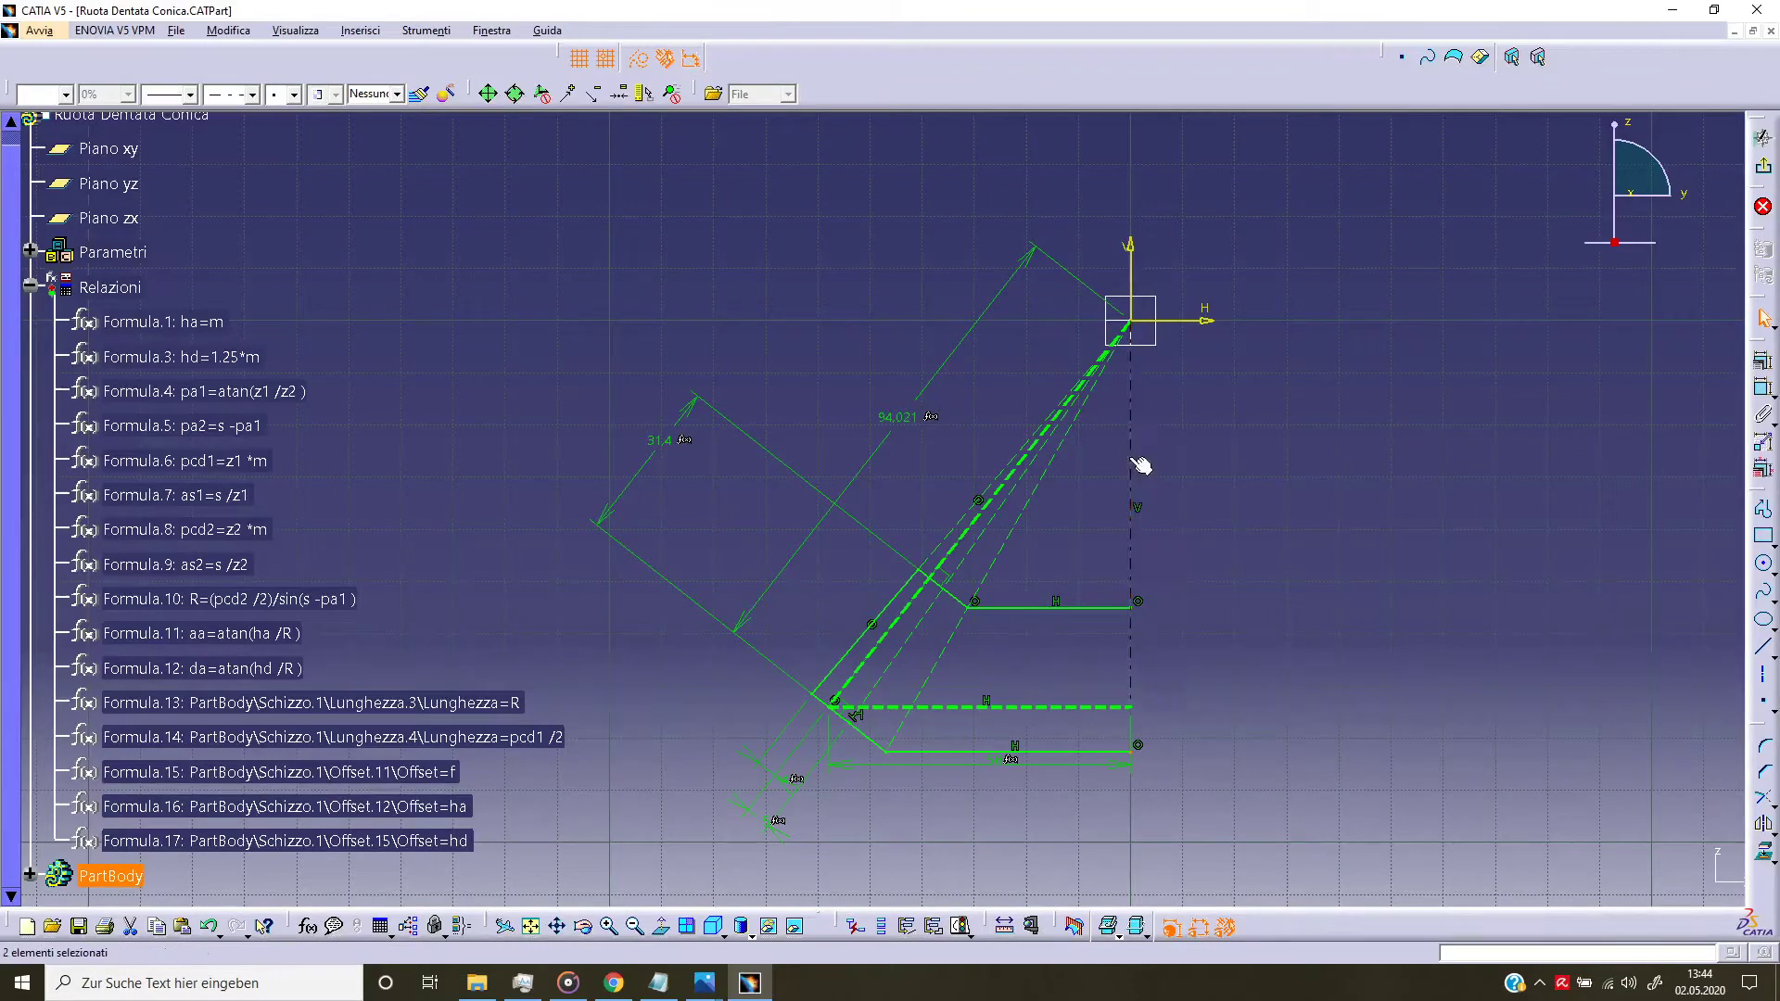
{"action": "left_click", "coordinate": [1762, 361]}
{"action": "left_click", "coordinate": [1638, 701]}
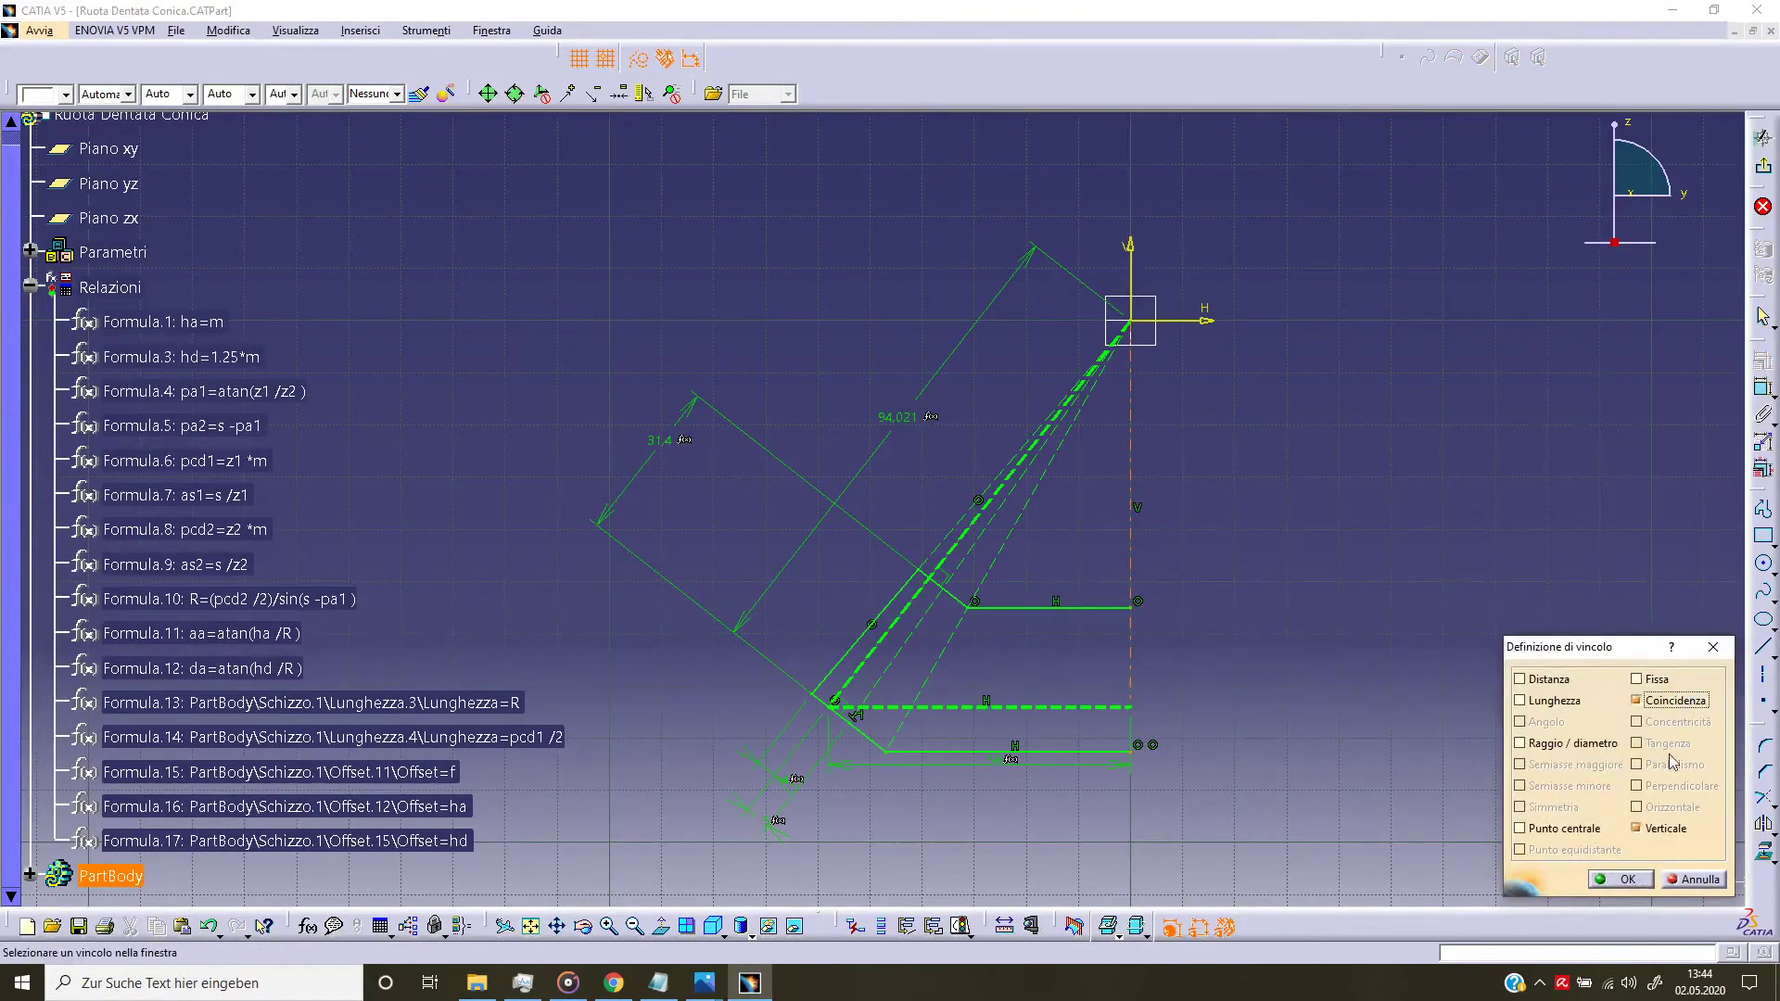
{"action": "left_click", "coordinate": [1623, 880]}
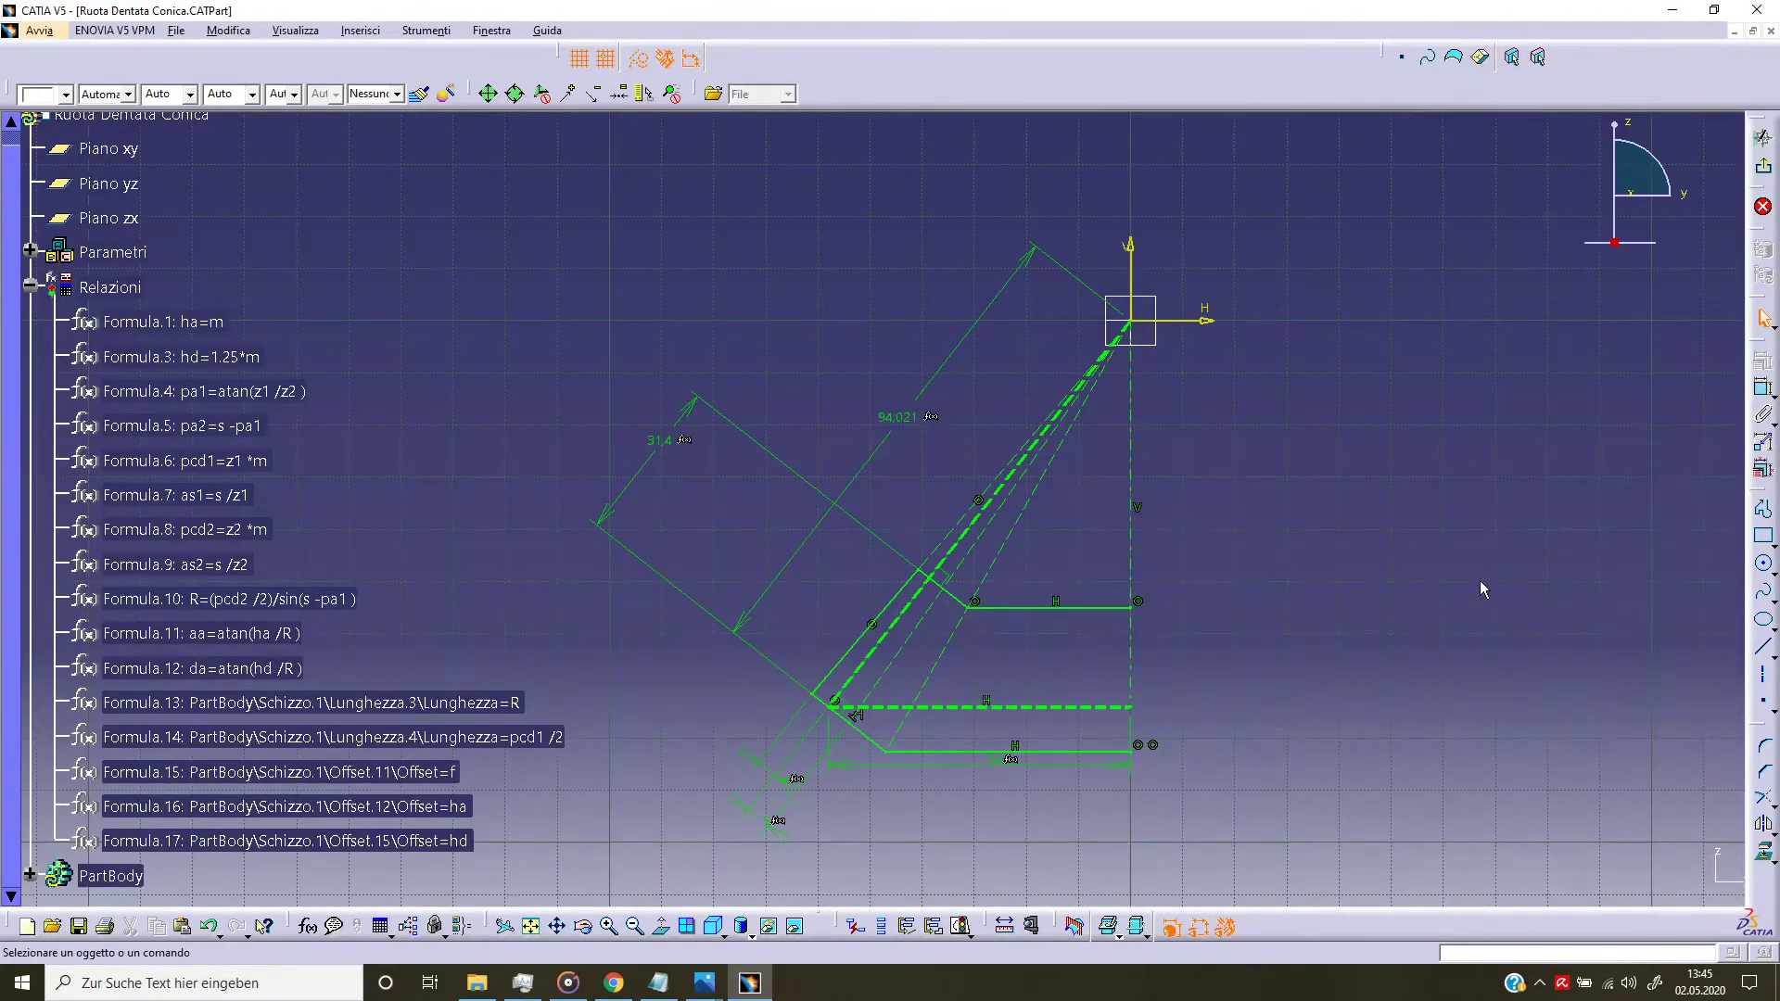
{"action": "left_click", "coordinate": [825, 698]}
{"action": "left_click", "coordinate": [888, 752]}
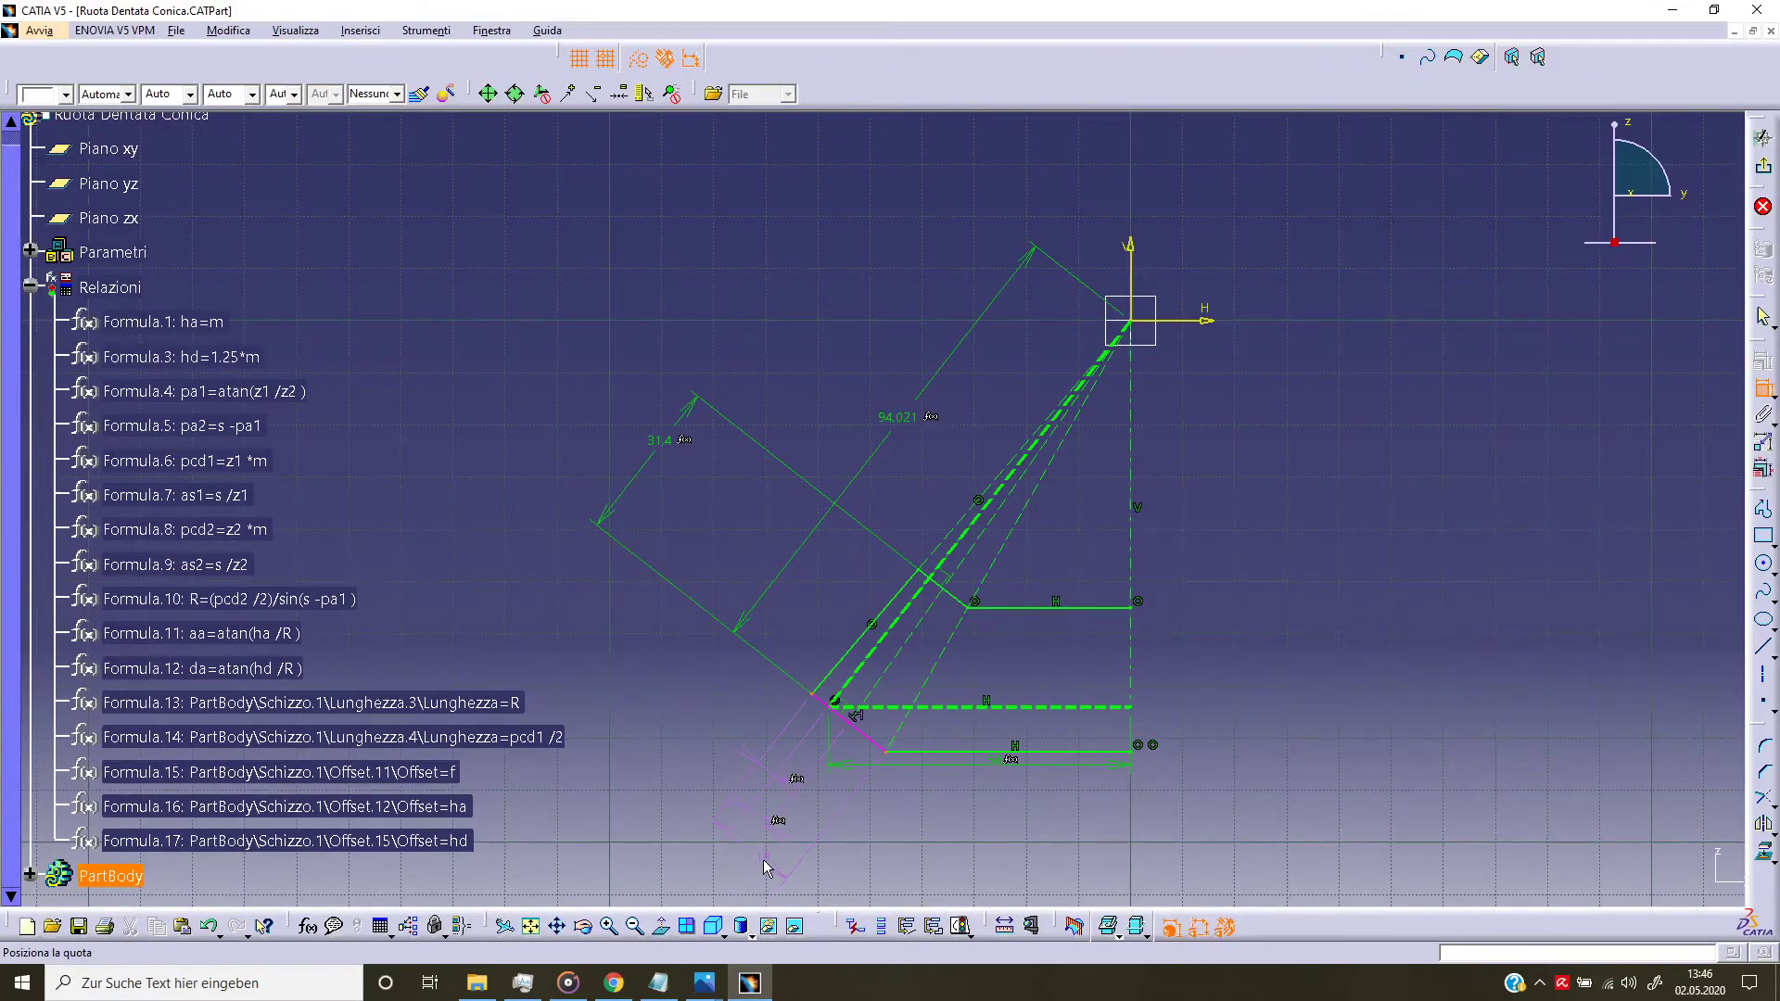
Step: Cancel the unplaced dimension and reframe the view to show the whole lower sketch
{"action": "middle_click_drag", "start_coordinate": [764, 867], "coordinate": [1010, 500], "text": "ctrl"}
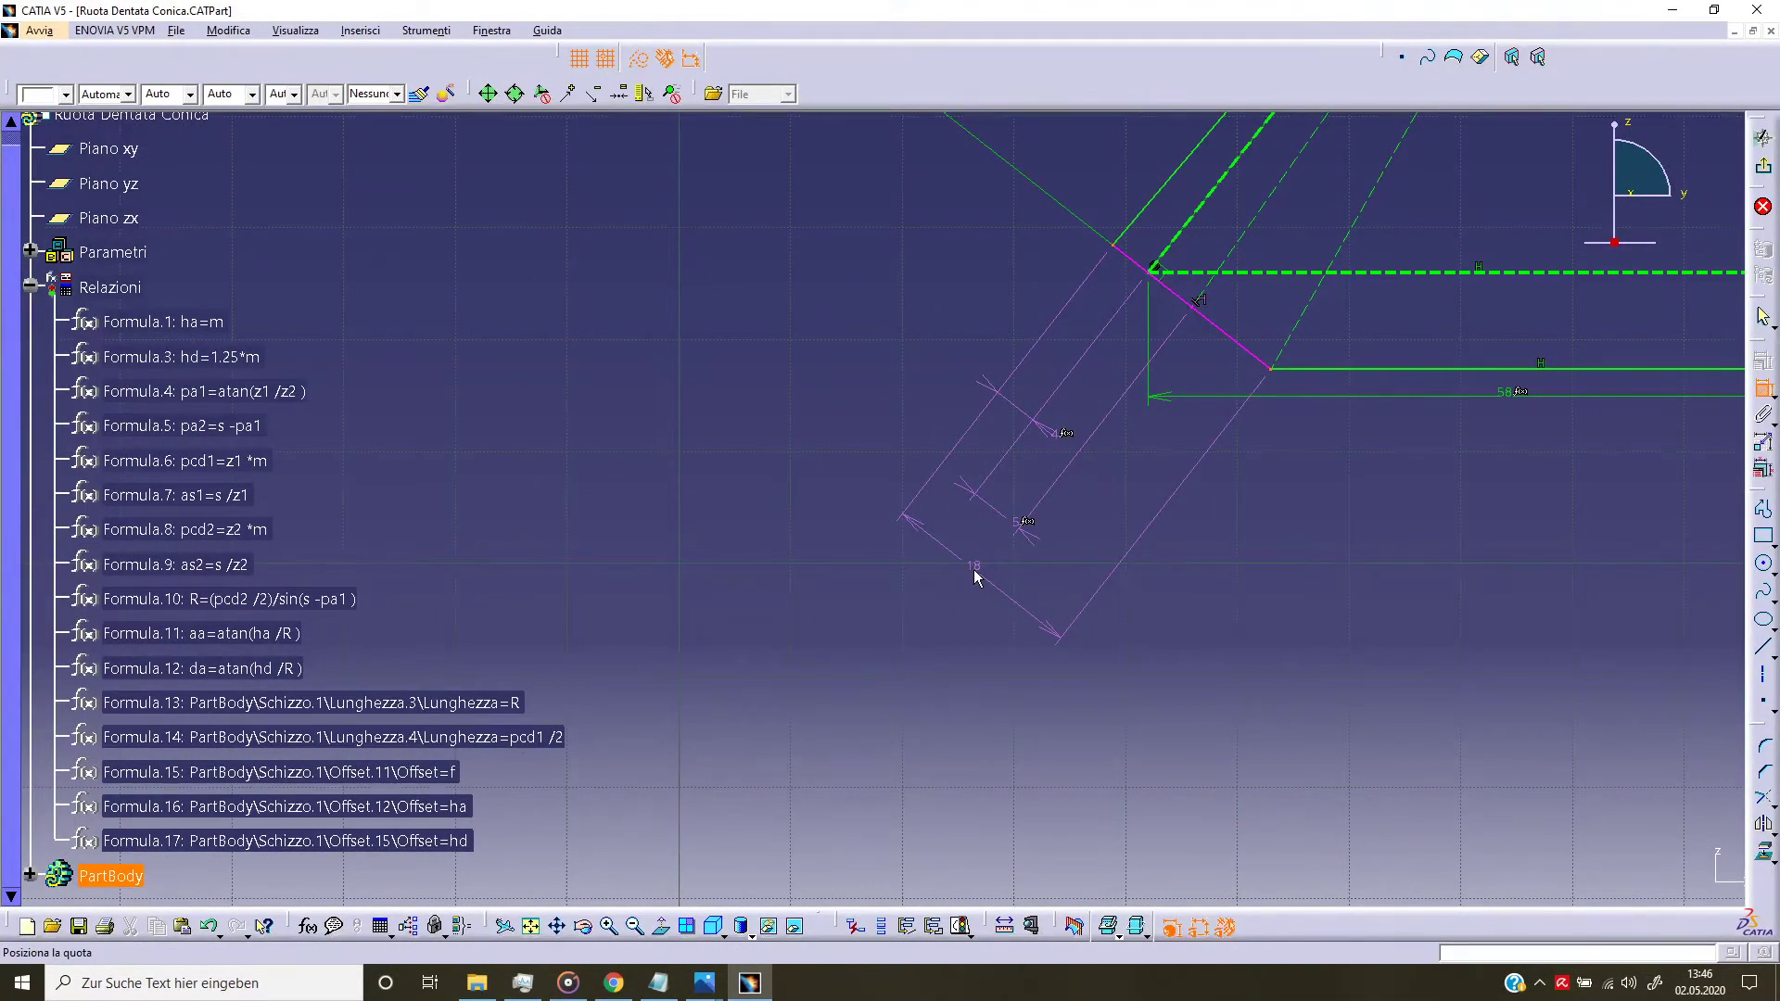
{"action": "key", "text": "Escape"}
{"action": "middle_click_drag", "start_coordinate": [1194, 561], "coordinate": [1065, 695]}
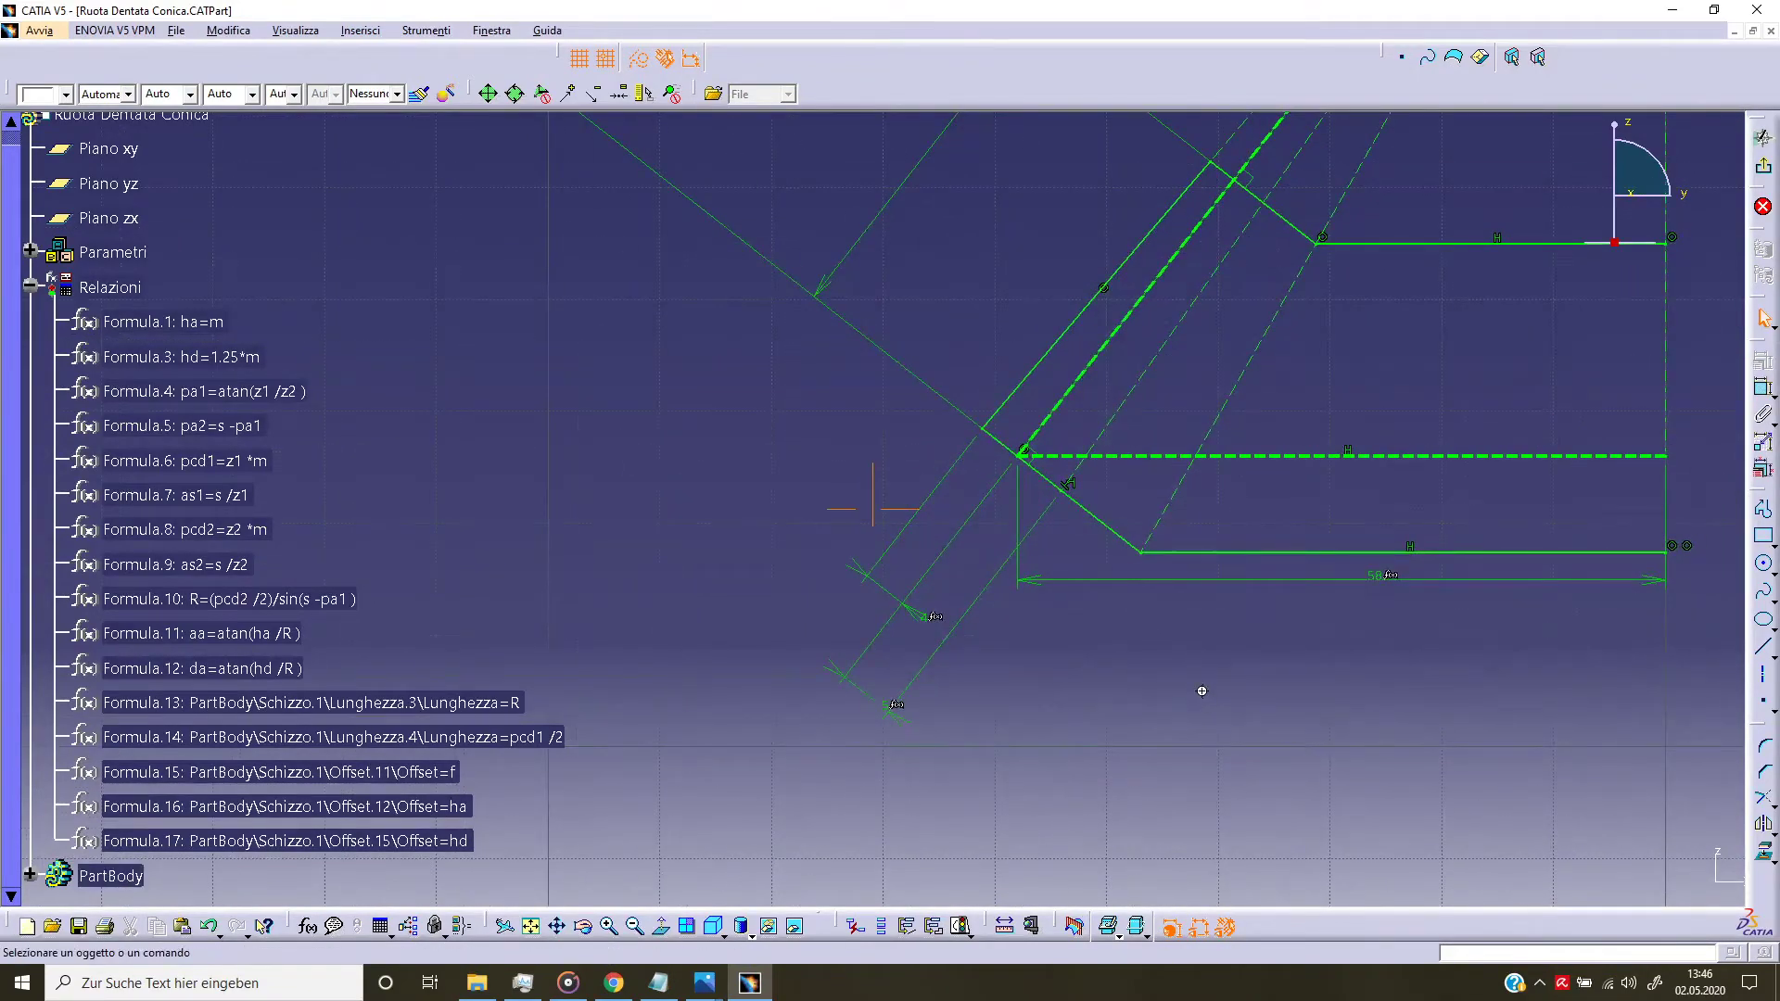
{"action": "middle_click_drag", "start_coordinate": [1201, 691], "coordinate": [1400, 647]}
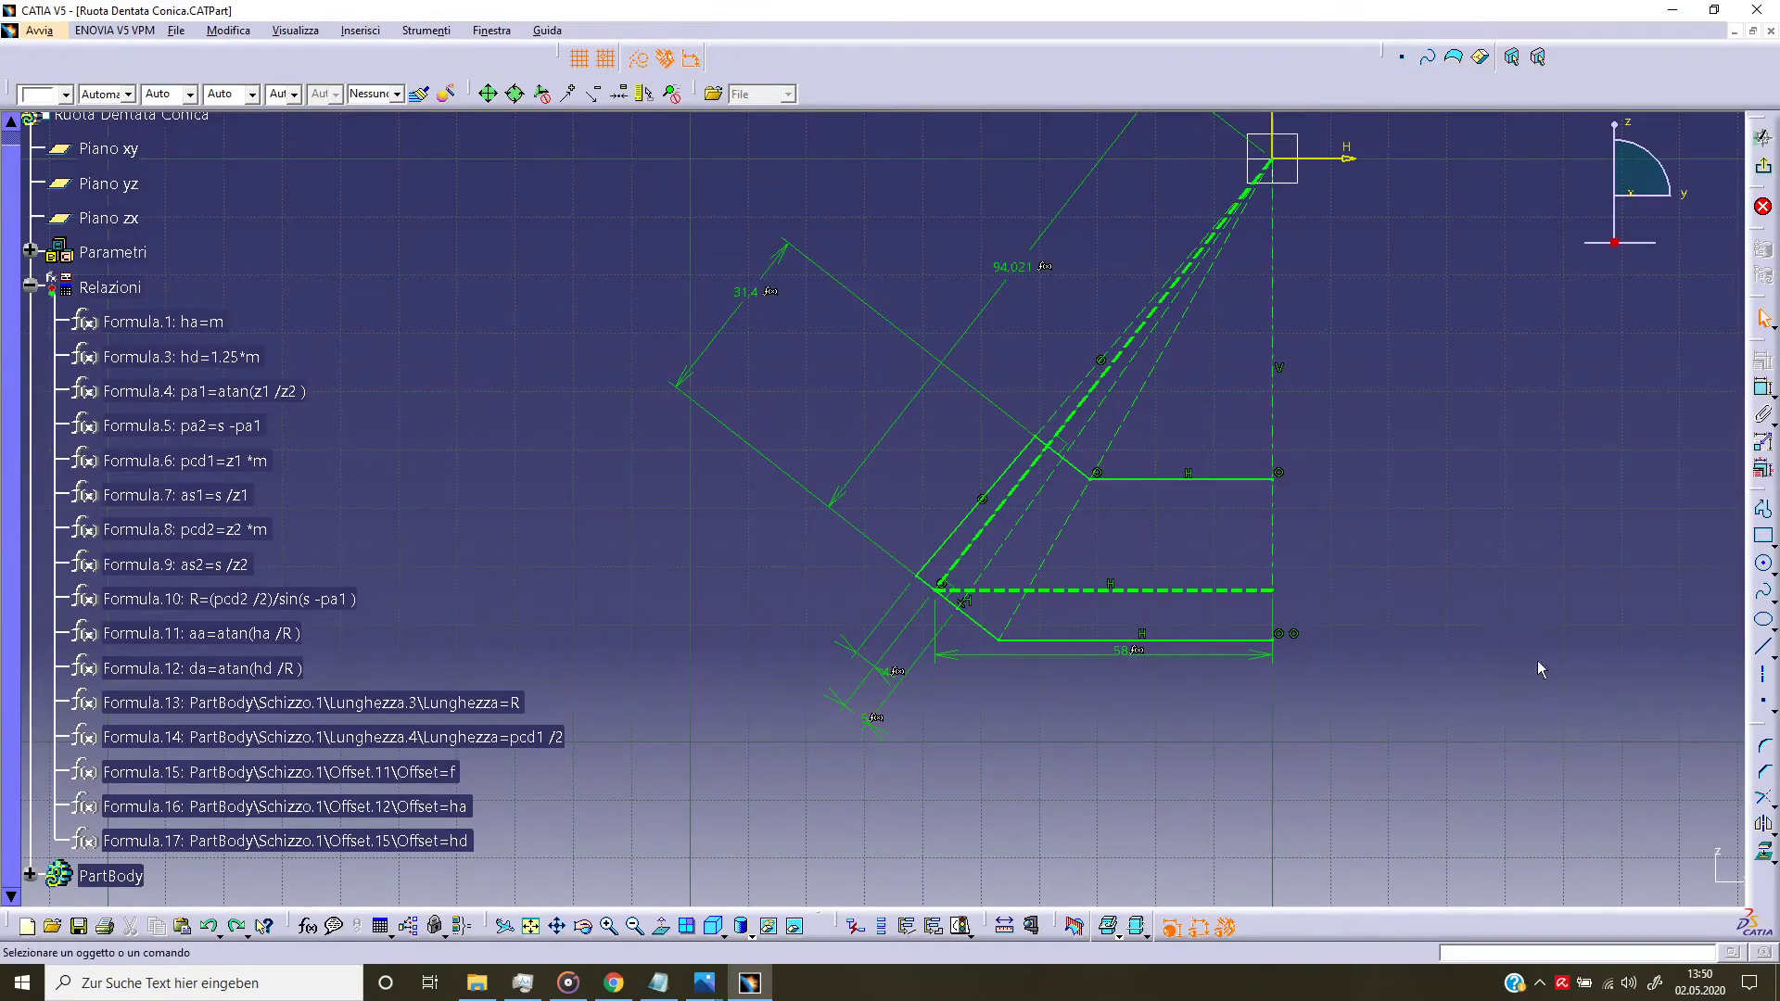
Step: Create intersection points Punto.11, Punto.12 and Punto.13 where the slanted profile lines cross the lower lines
{"action": "left_click", "coordinate": [1771, 706]}
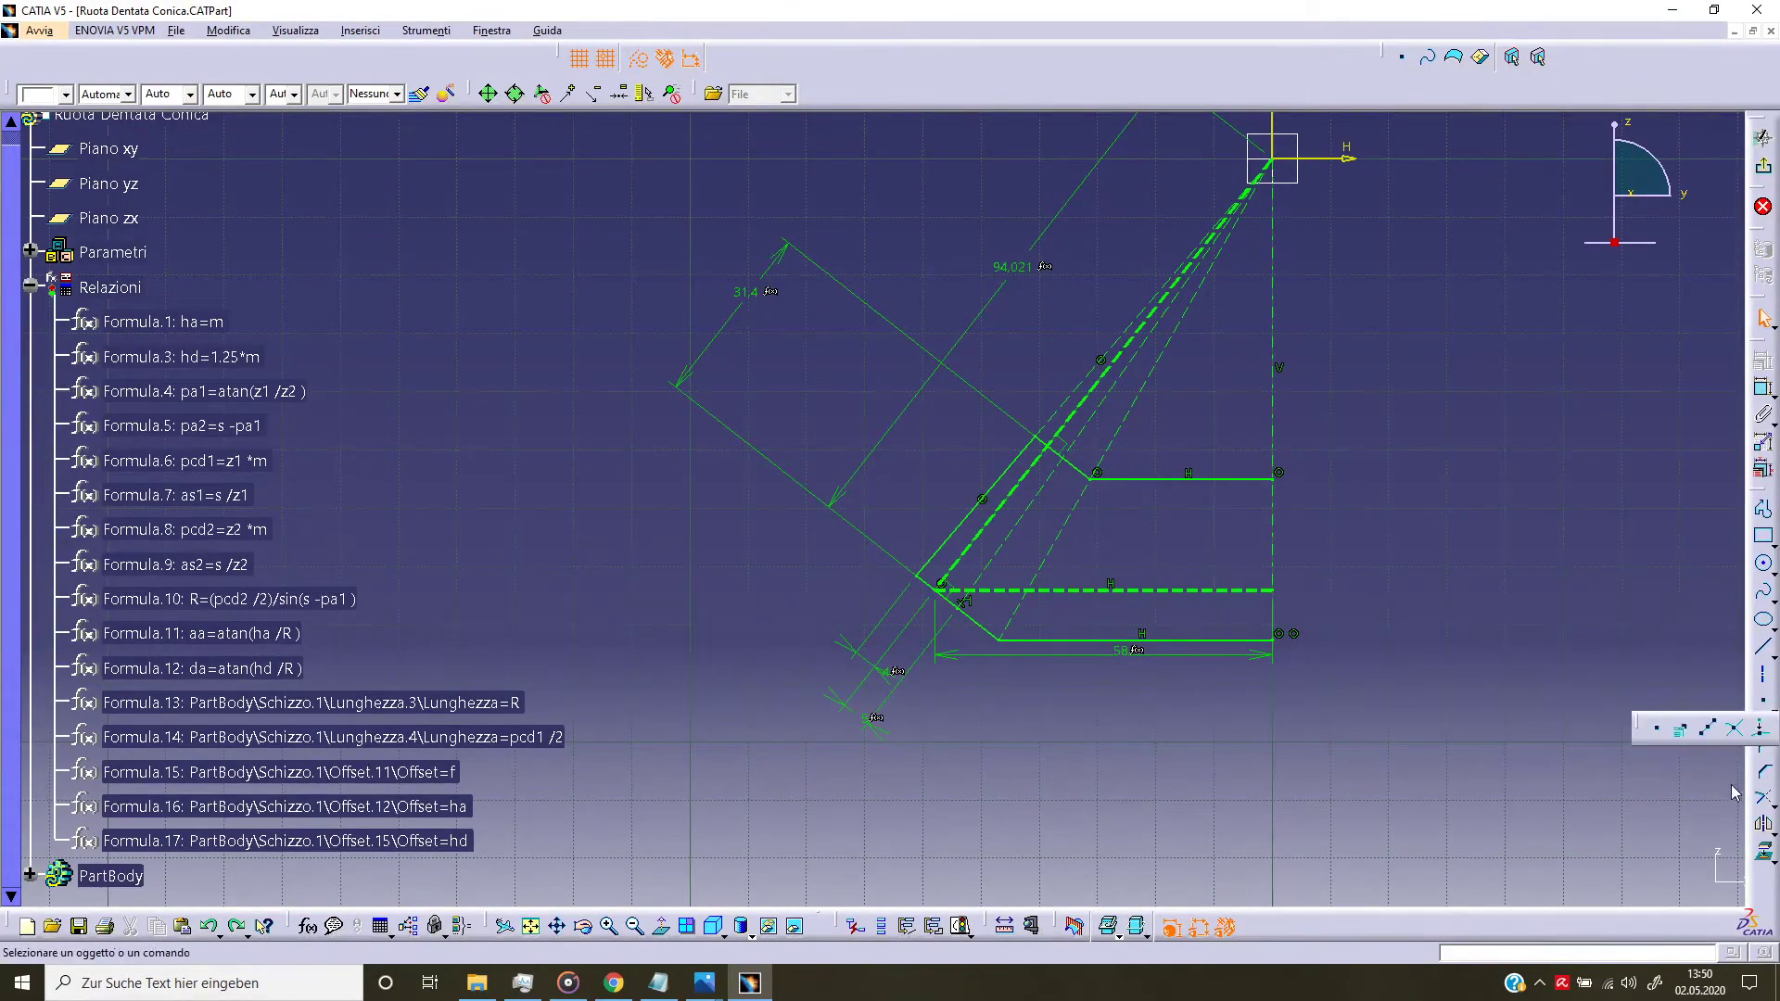
{"action": "left_click", "coordinate": [1737, 733]}
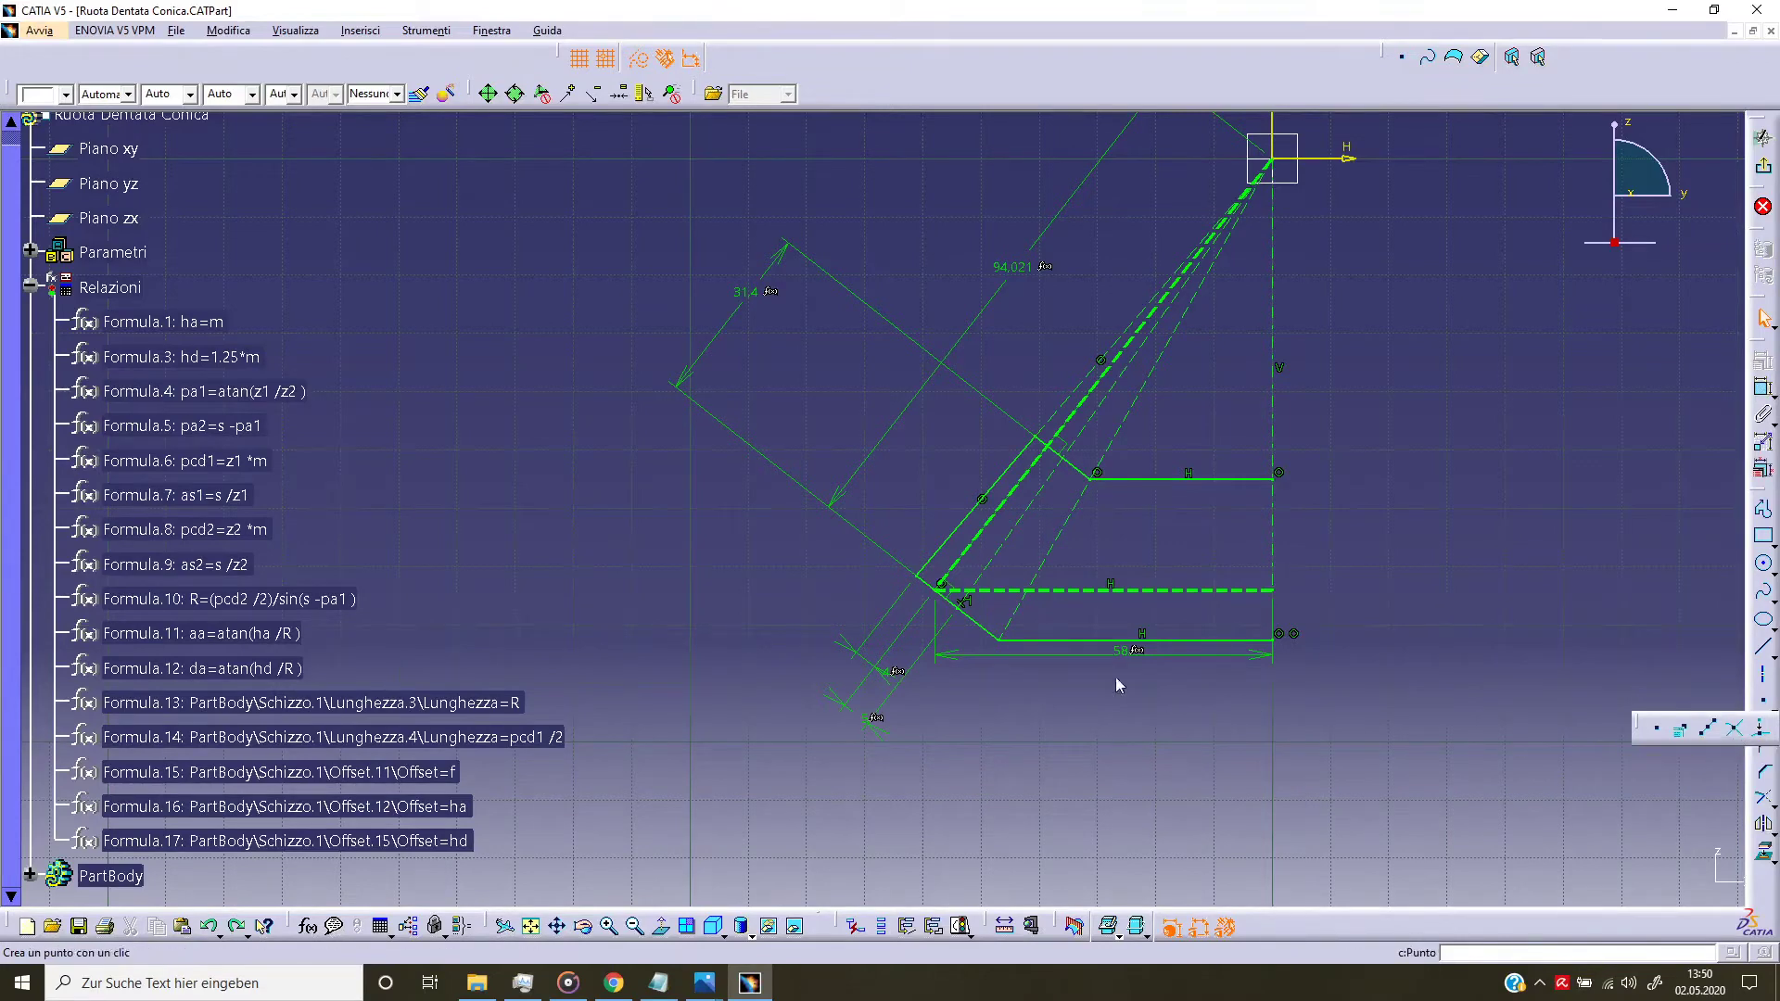
{"action": "left_click", "coordinate": [951, 556]}
{"action": "left_click", "coordinate": [942, 588]}
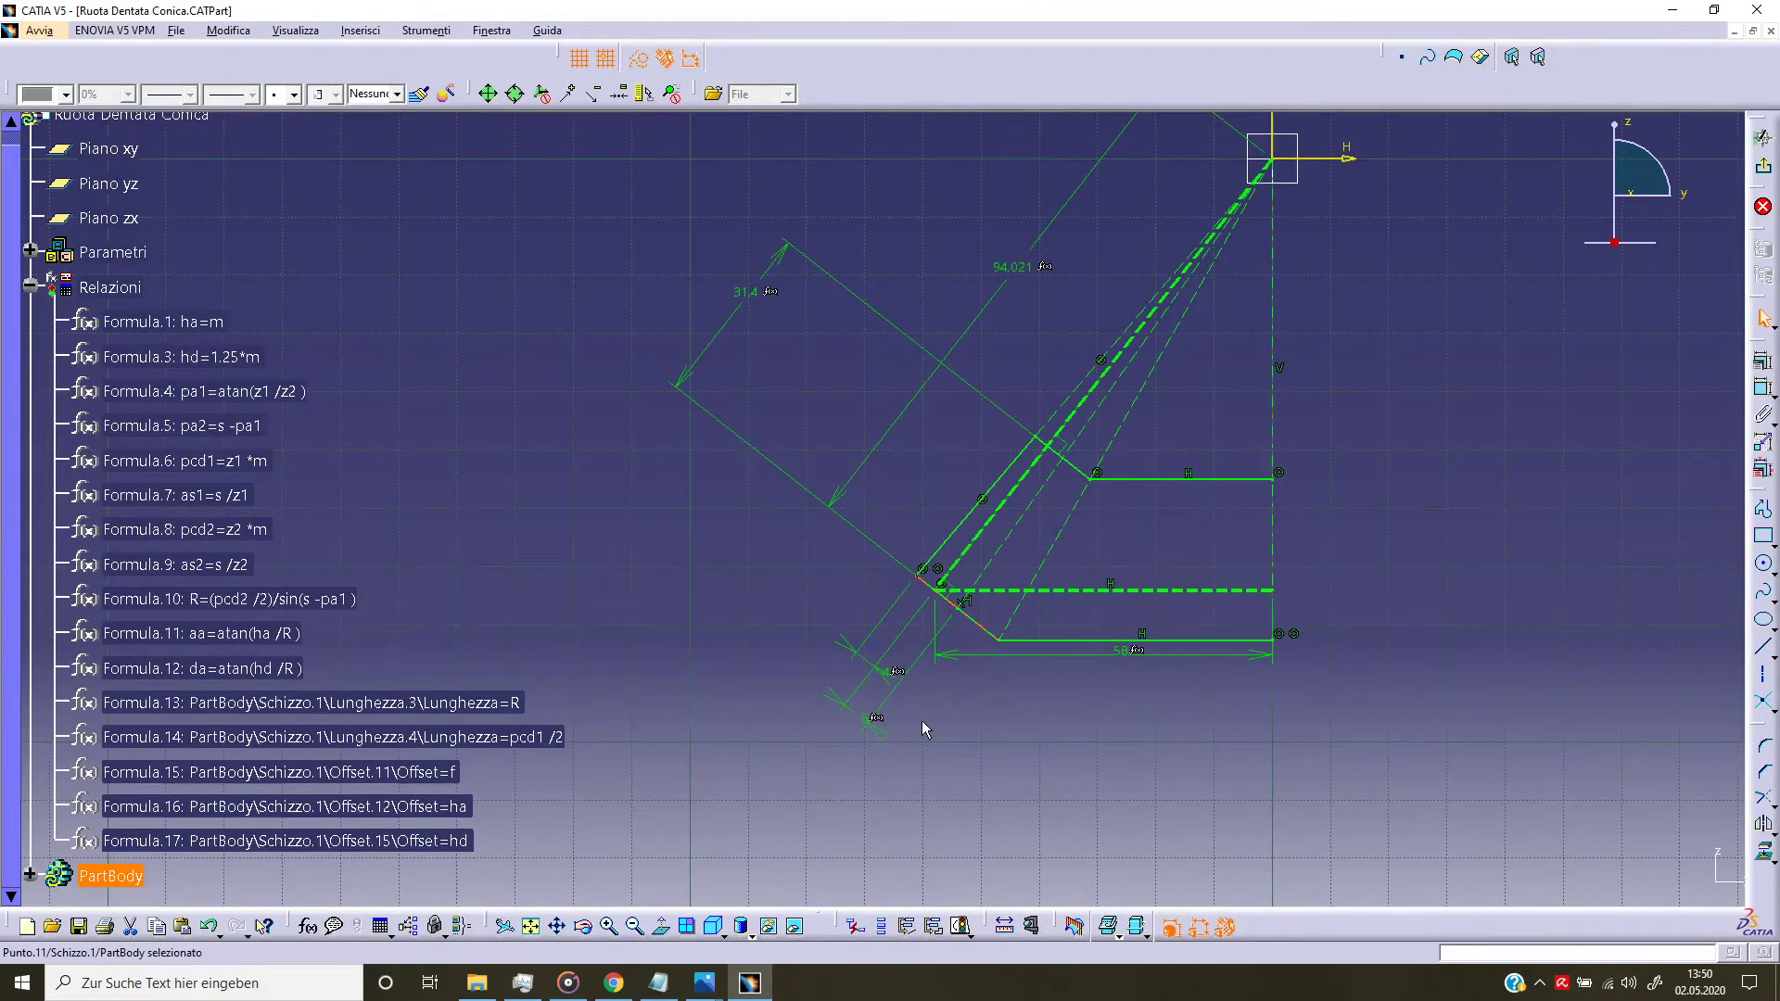
{"action": "left_click", "coordinate": [1761, 703]}
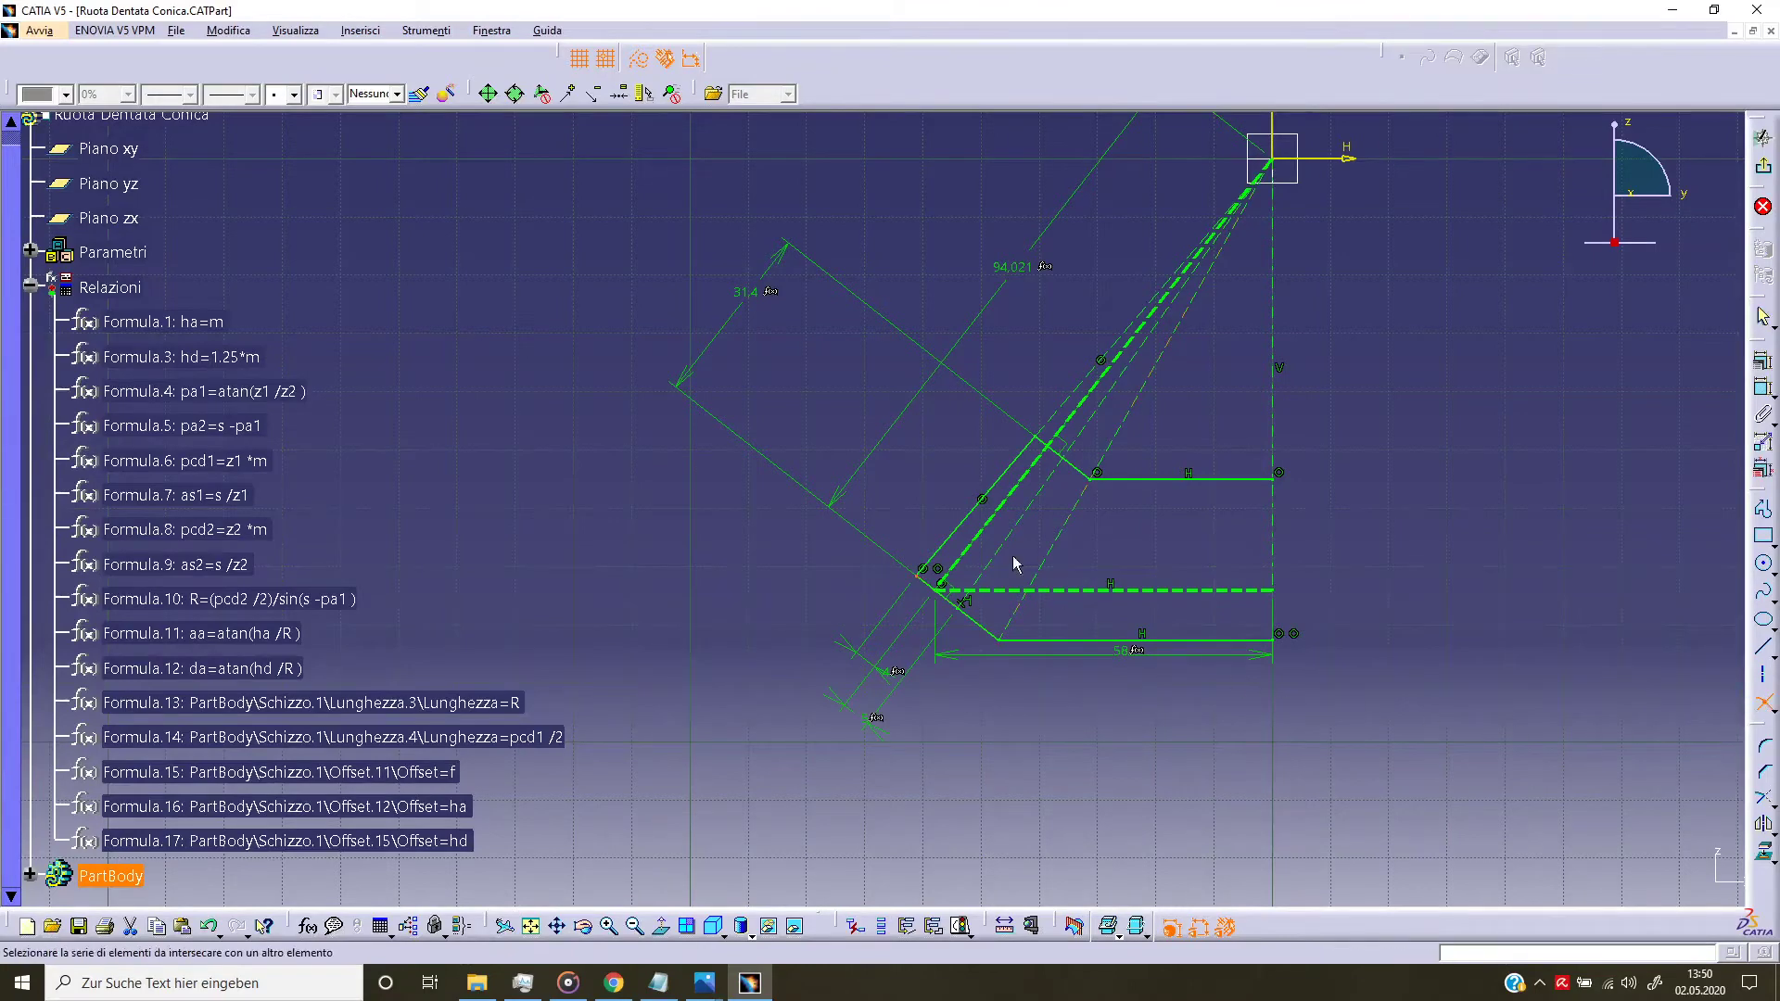
{"action": "left_click", "coordinate": [1001, 526]}
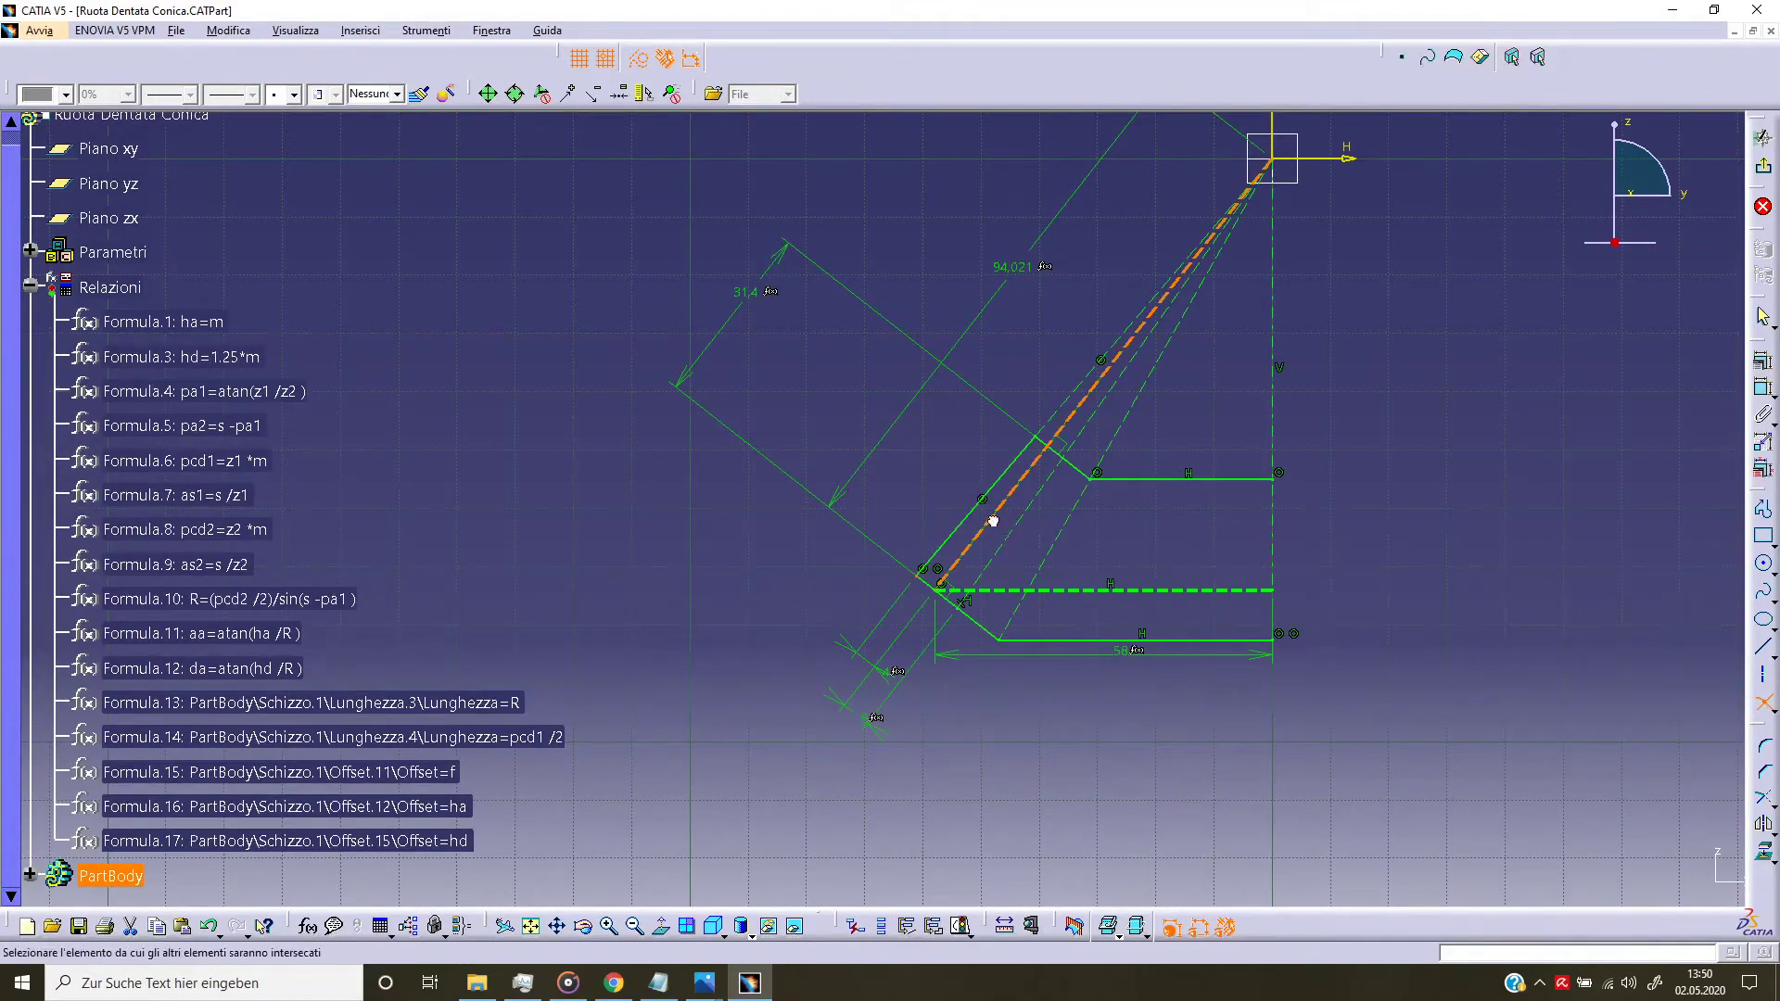
{"action": "left_click", "coordinate": [991, 634]}
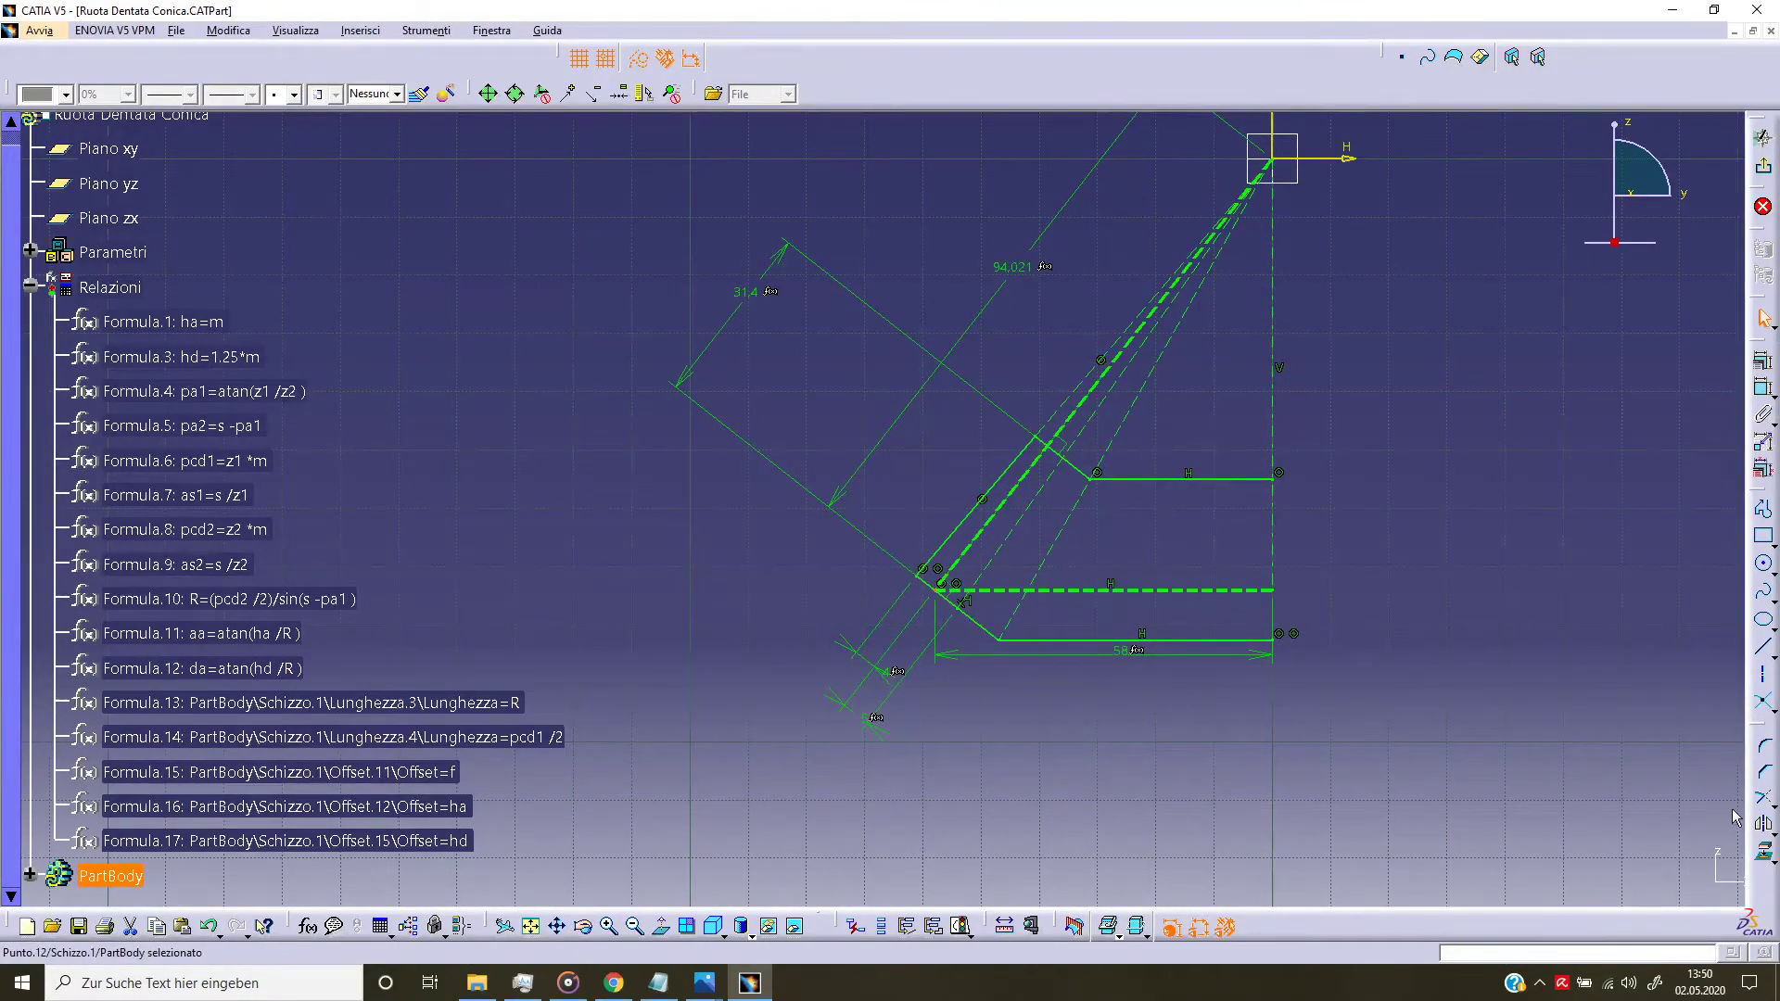
{"action": "left_click", "coordinate": [1762, 703]}
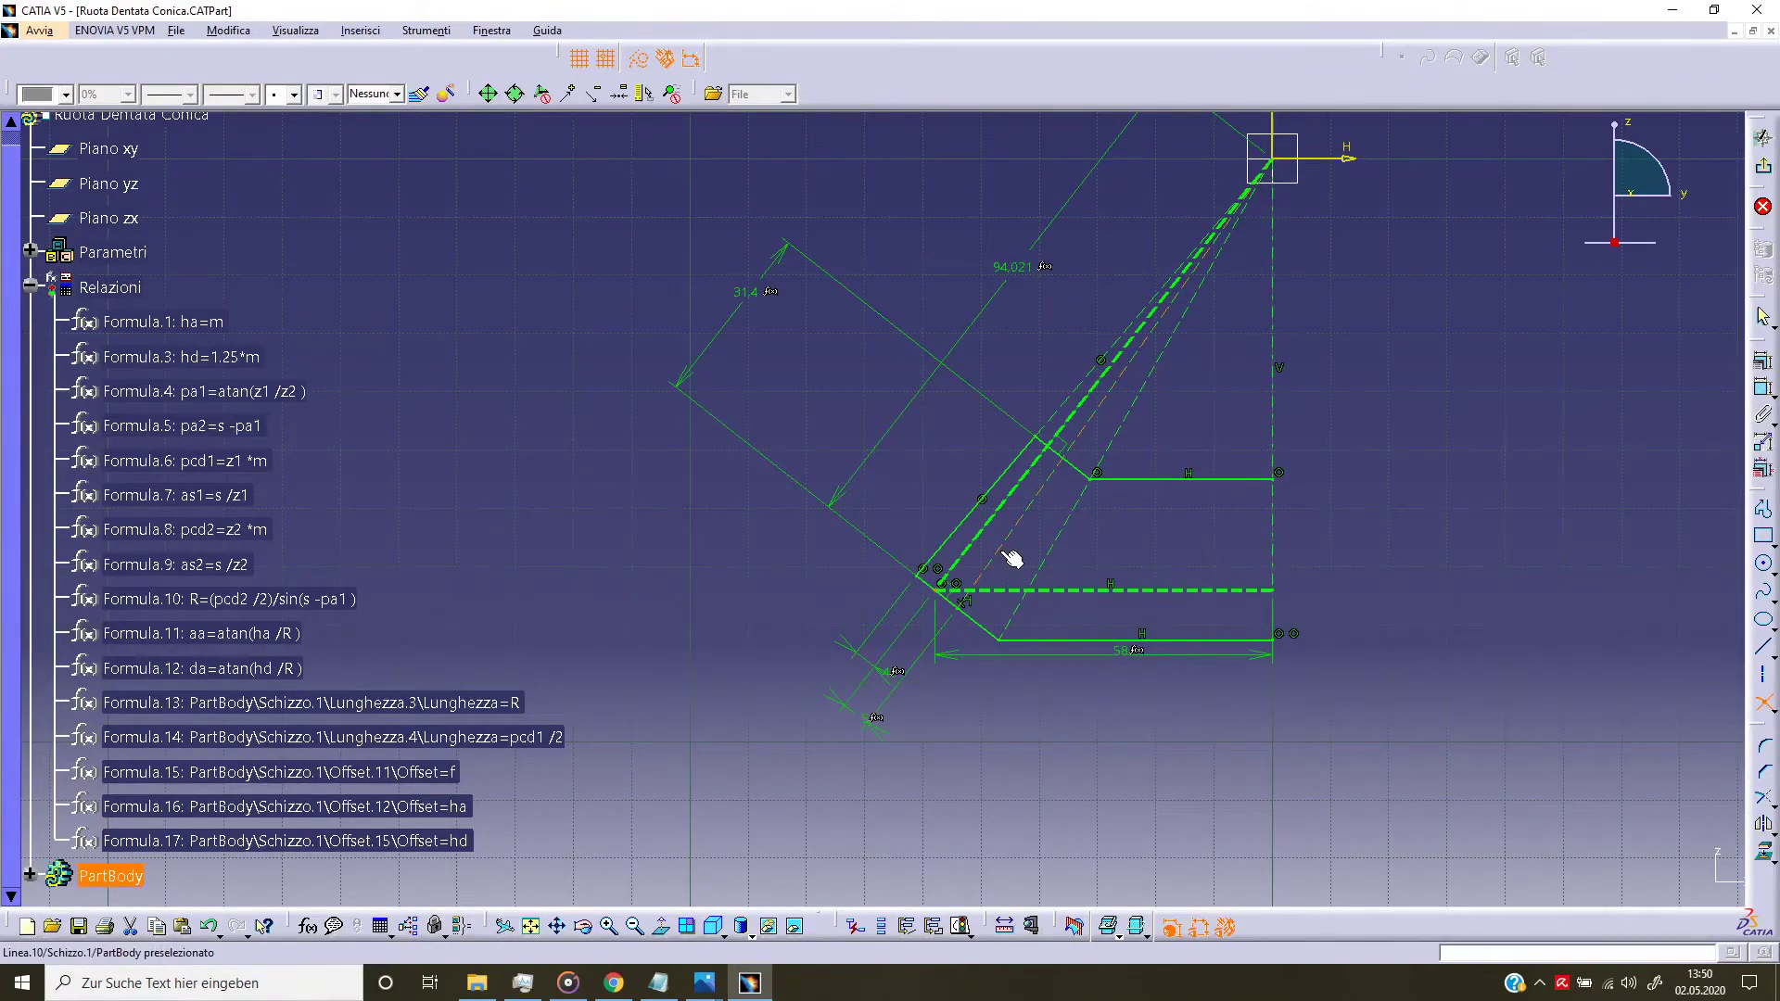
{"action": "left_click", "coordinate": [992, 634]}
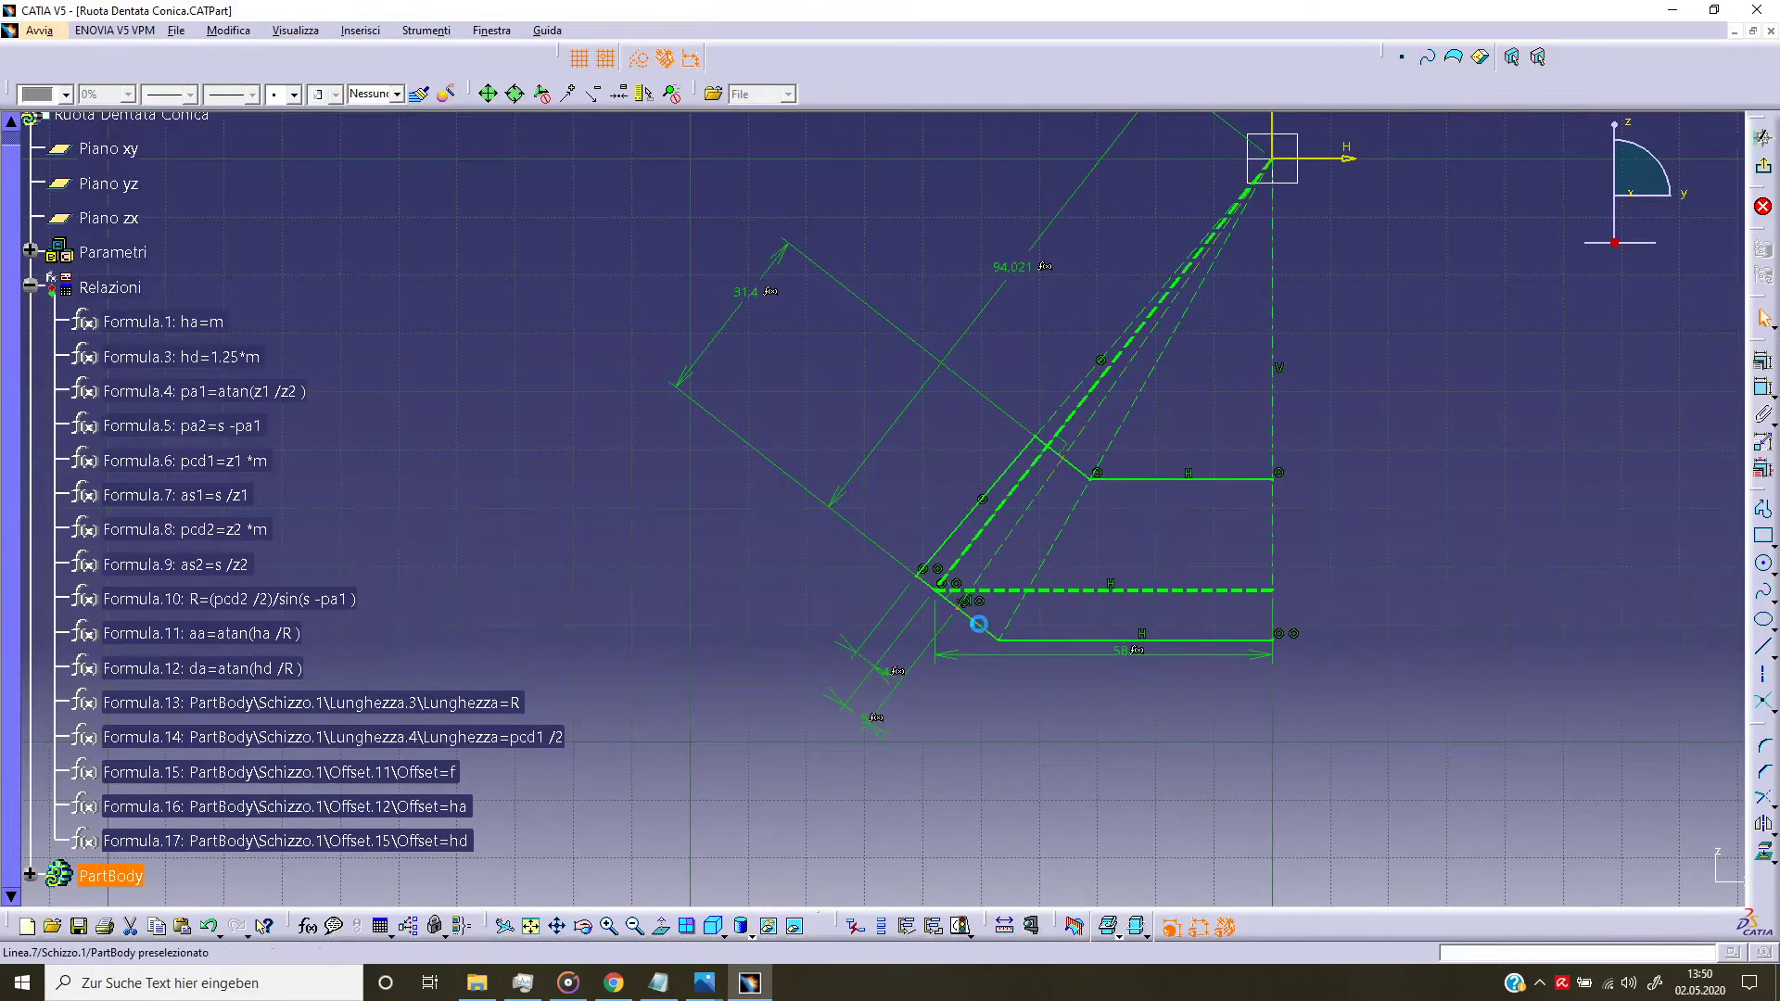
{"action": "scroll", "coordinate": [954, 553], "scroll_direction": "up", "scroll_amount": 3}
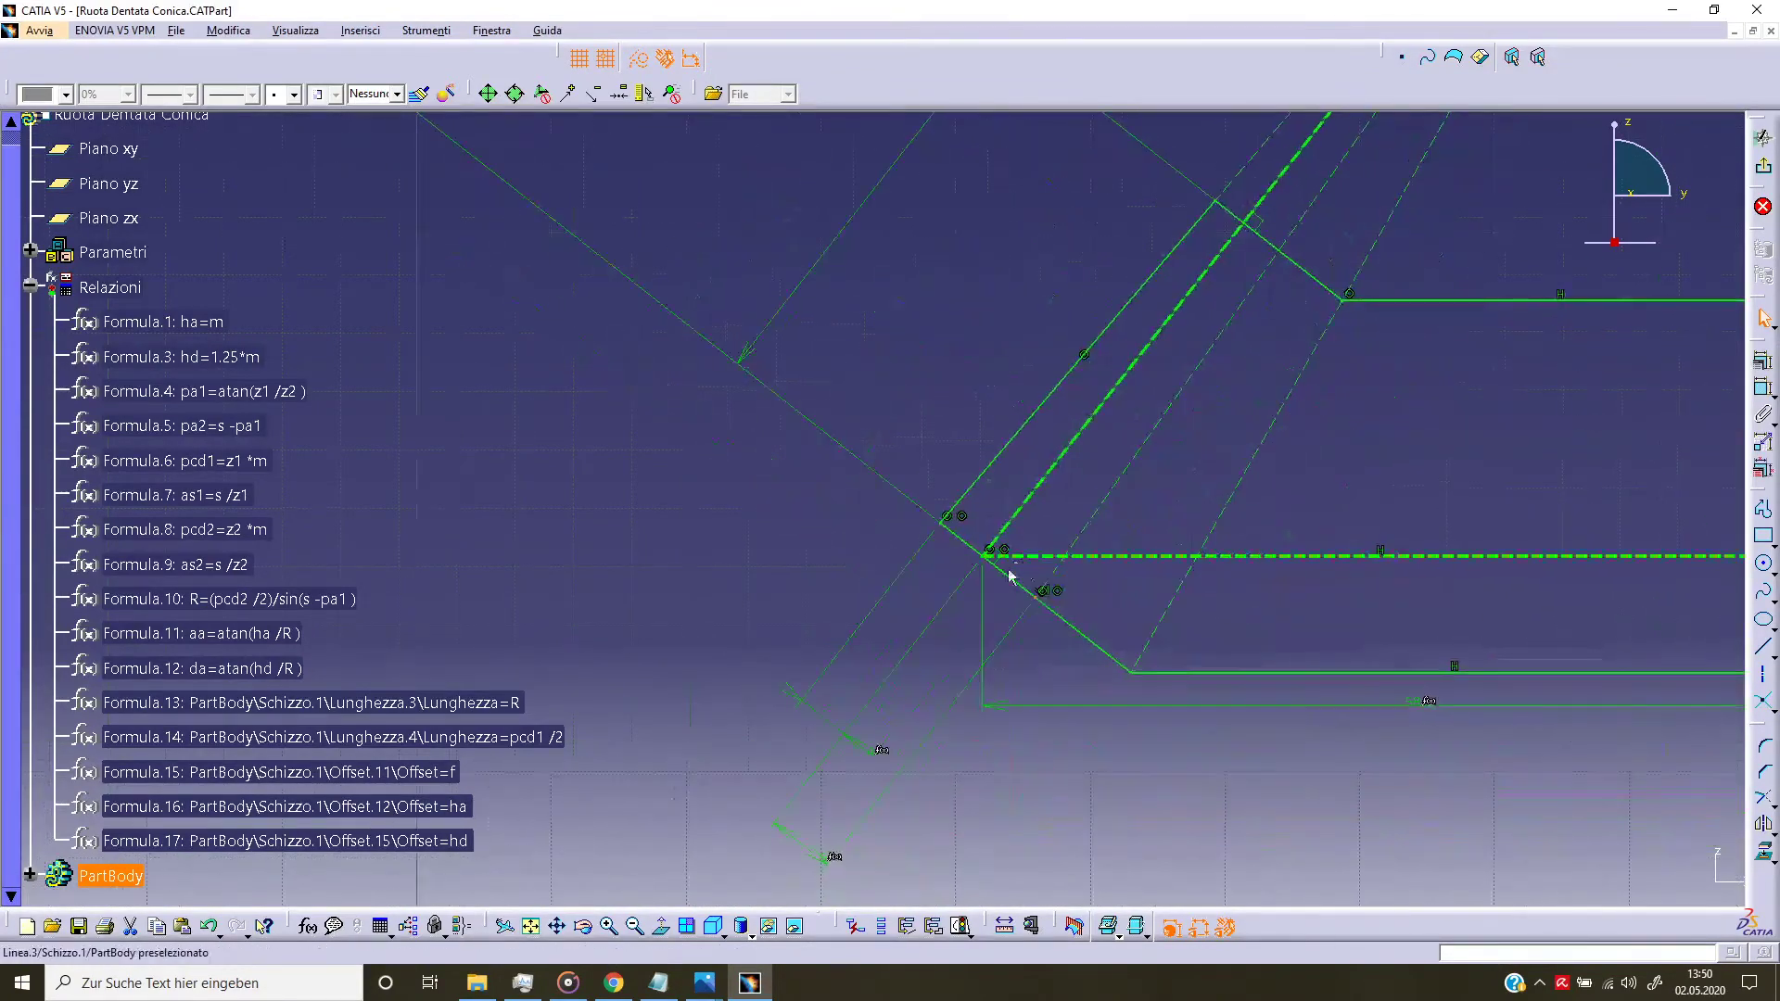
{"action": "scroll", "coordinate": [188, 763], "scroll_direction": "down", "scroll_amount": 2}
Step: Expand PartBody > Schizzo.1 > Geometria in the specification tree
{"action": "left_click", "coordinate": [30, 715]}
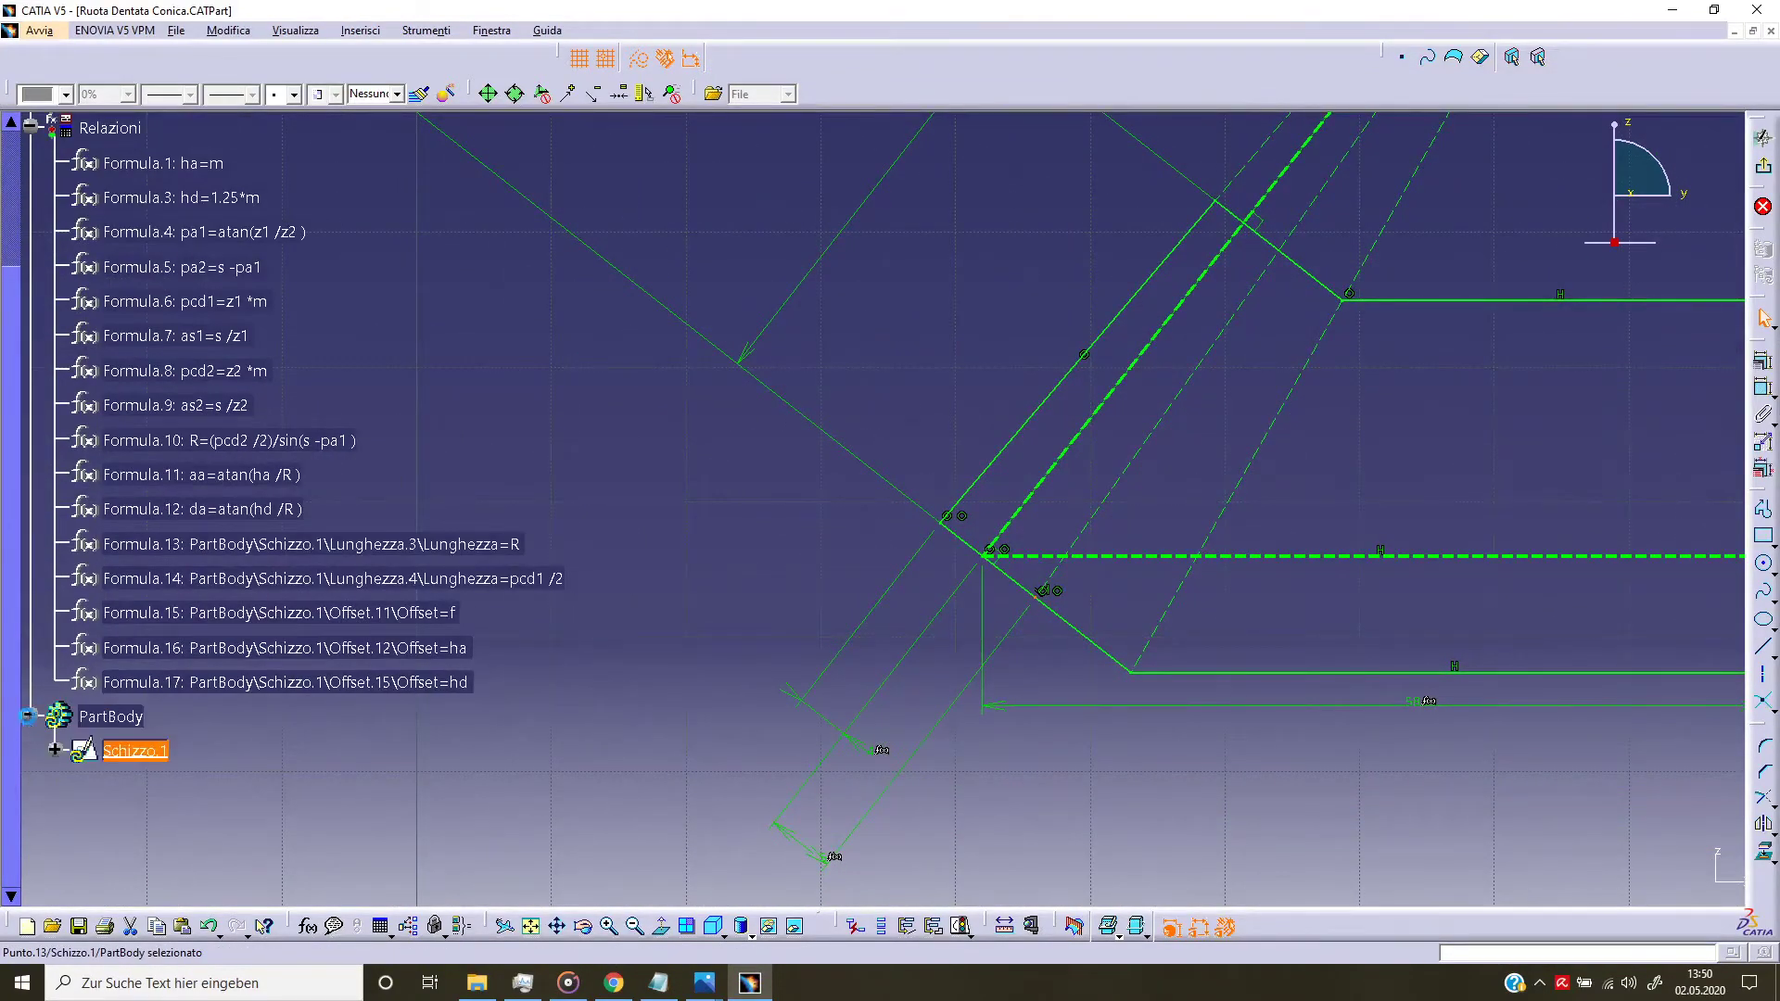
{"action": "left_click", "coordinate": [56, 751]}
{"action": "scroll", "coordinate": [156, 712], "scroll_direction": "down", "scroll_amount": 4}
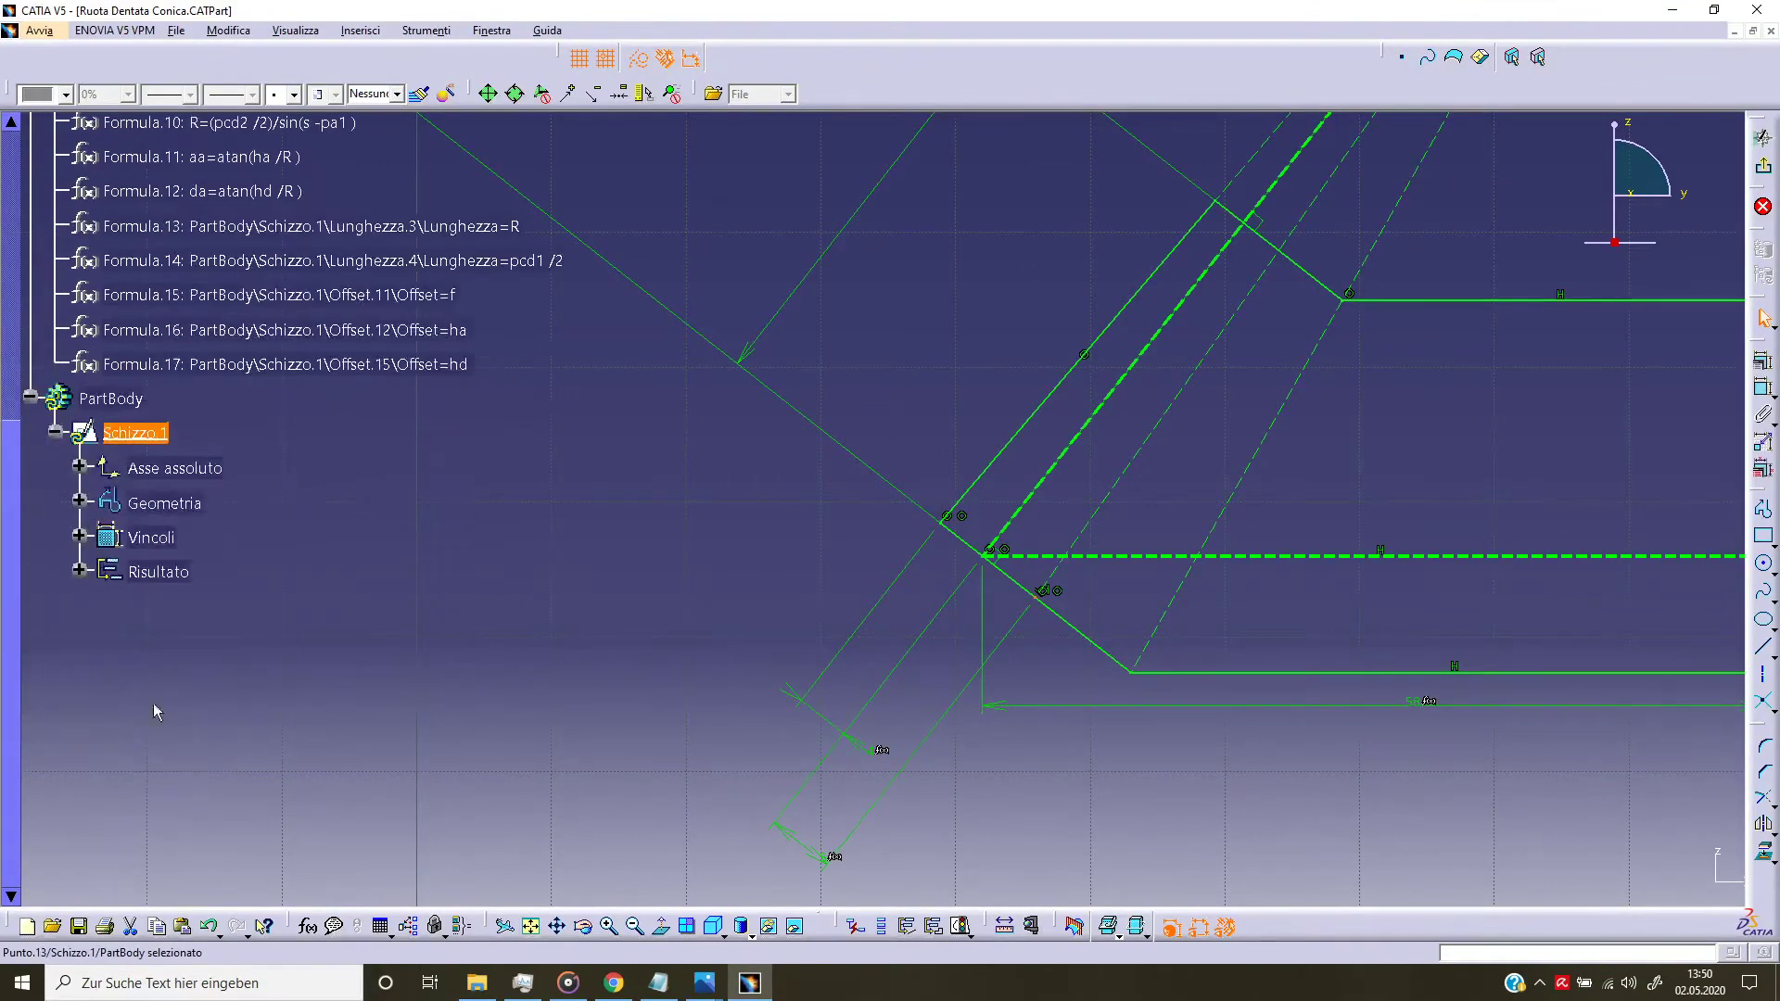
{"action": "left_click", "coordinate": [80, 502]}
{"action": "scroll", "coordinate": [299, 621], "scroll_direction": "down", "scroll_amount": 4}
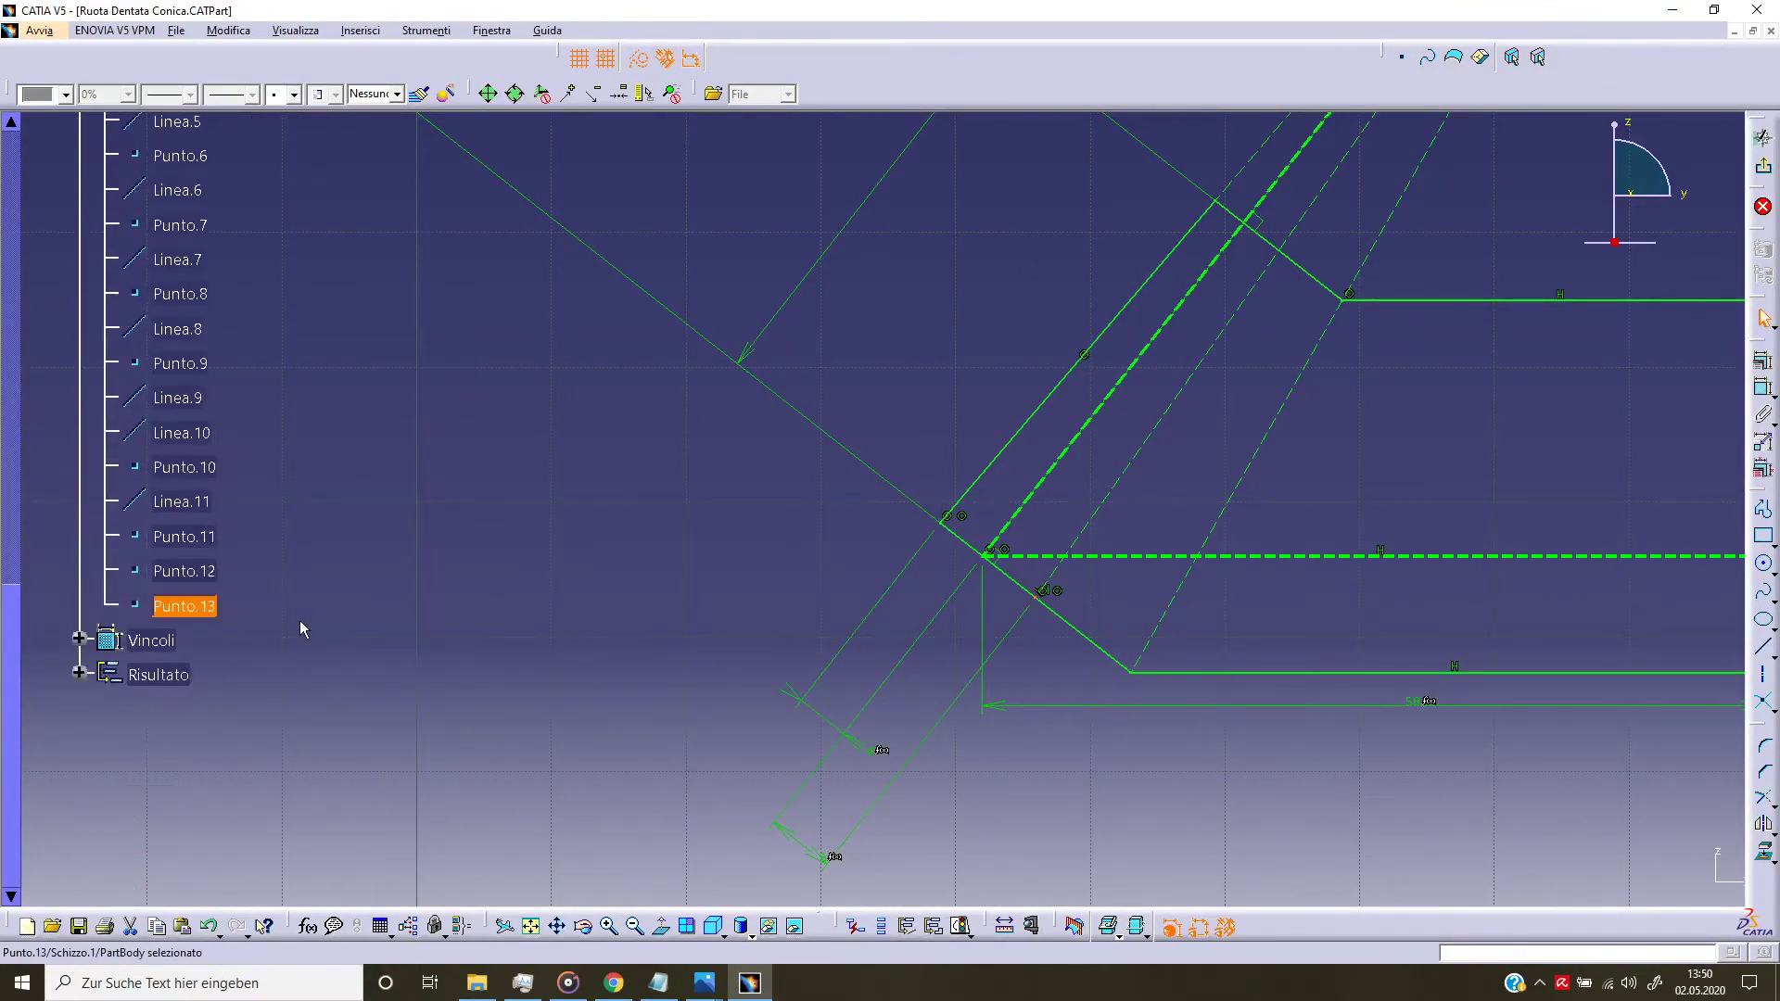
Step: Highlight Punto.11, Punto.12 and Punto.13 in turn to check them, then zoom out
{"action": "left_click", "coordinate": [198, 538]}
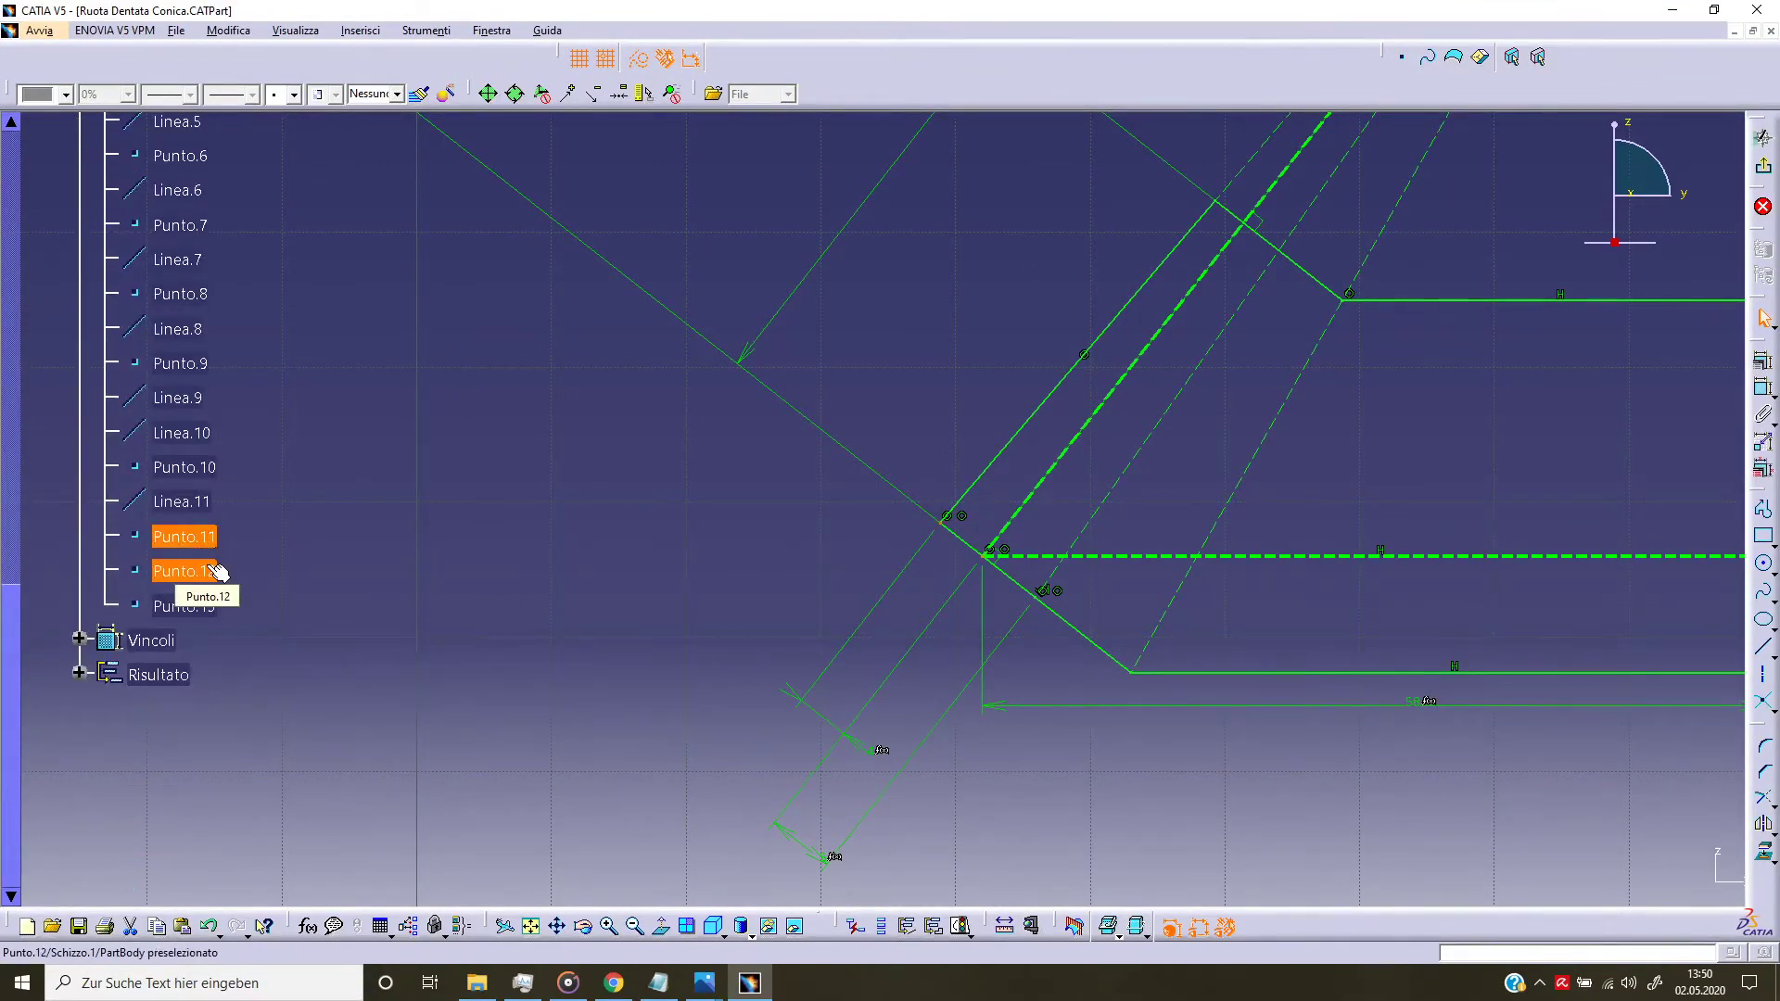
{"action": "left_click", "coordinate": [215, 571]}
{"action": "left_click", "coordinate": [206, 606]}
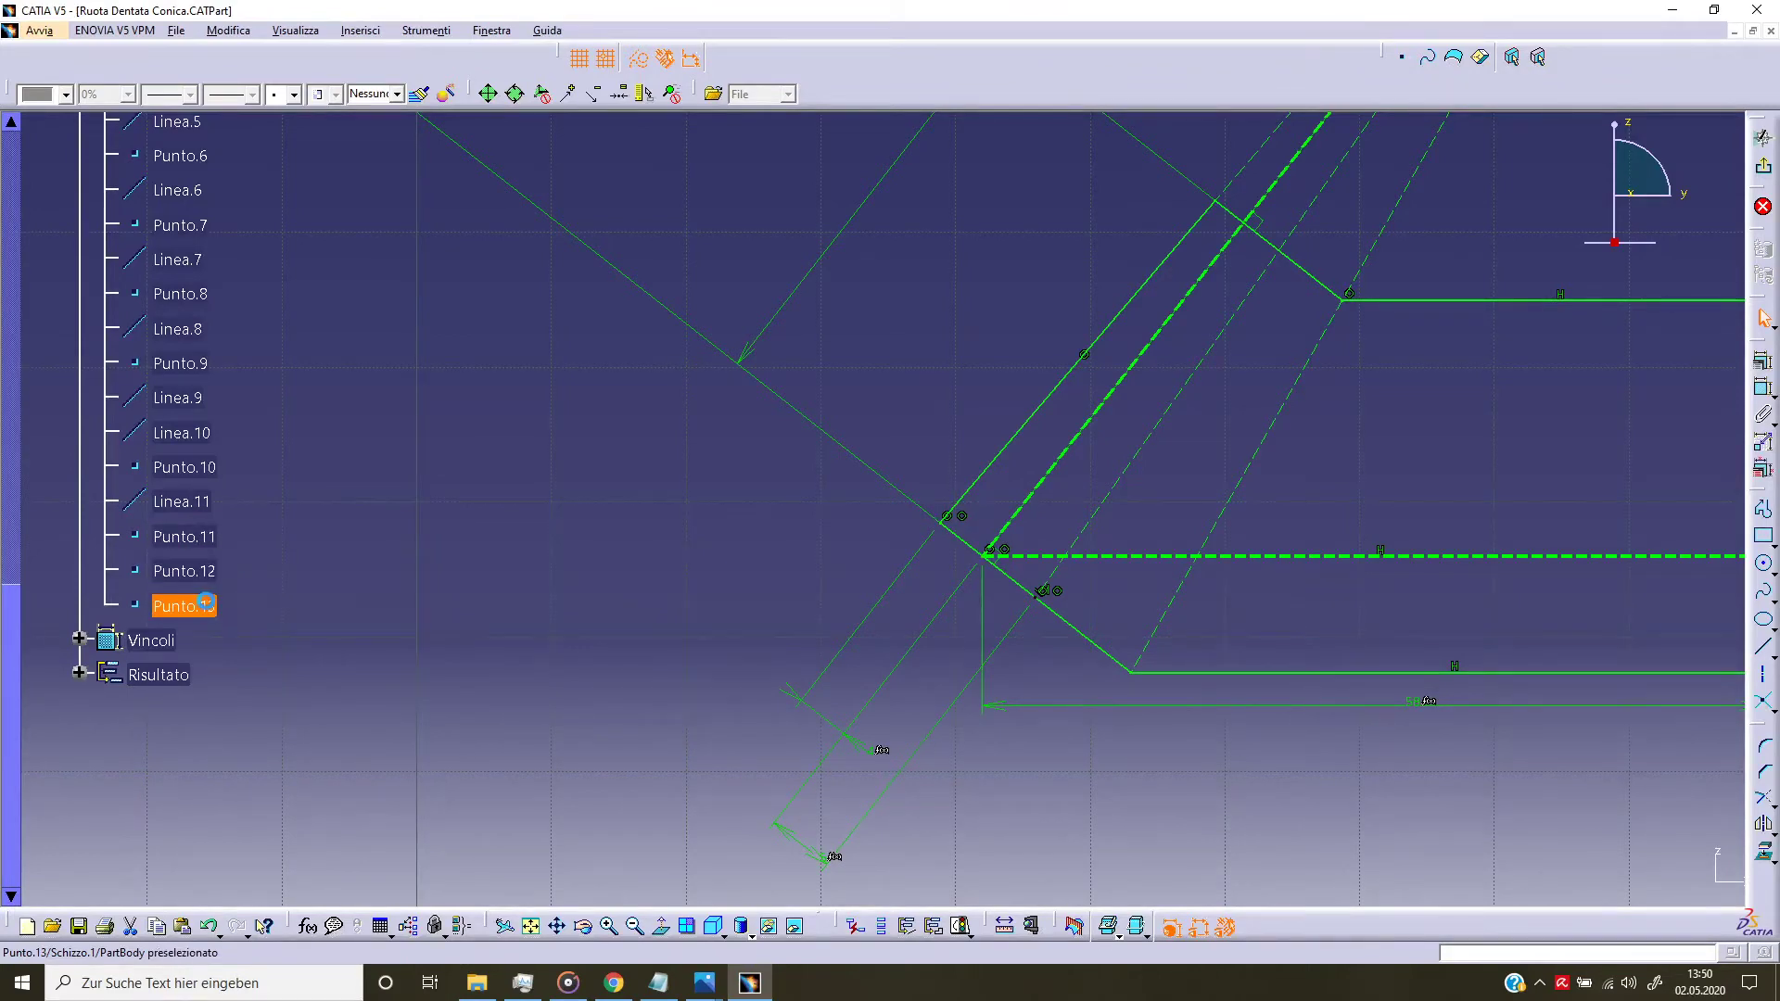
{"action": "left_click", "coordinate": [190, 537]}
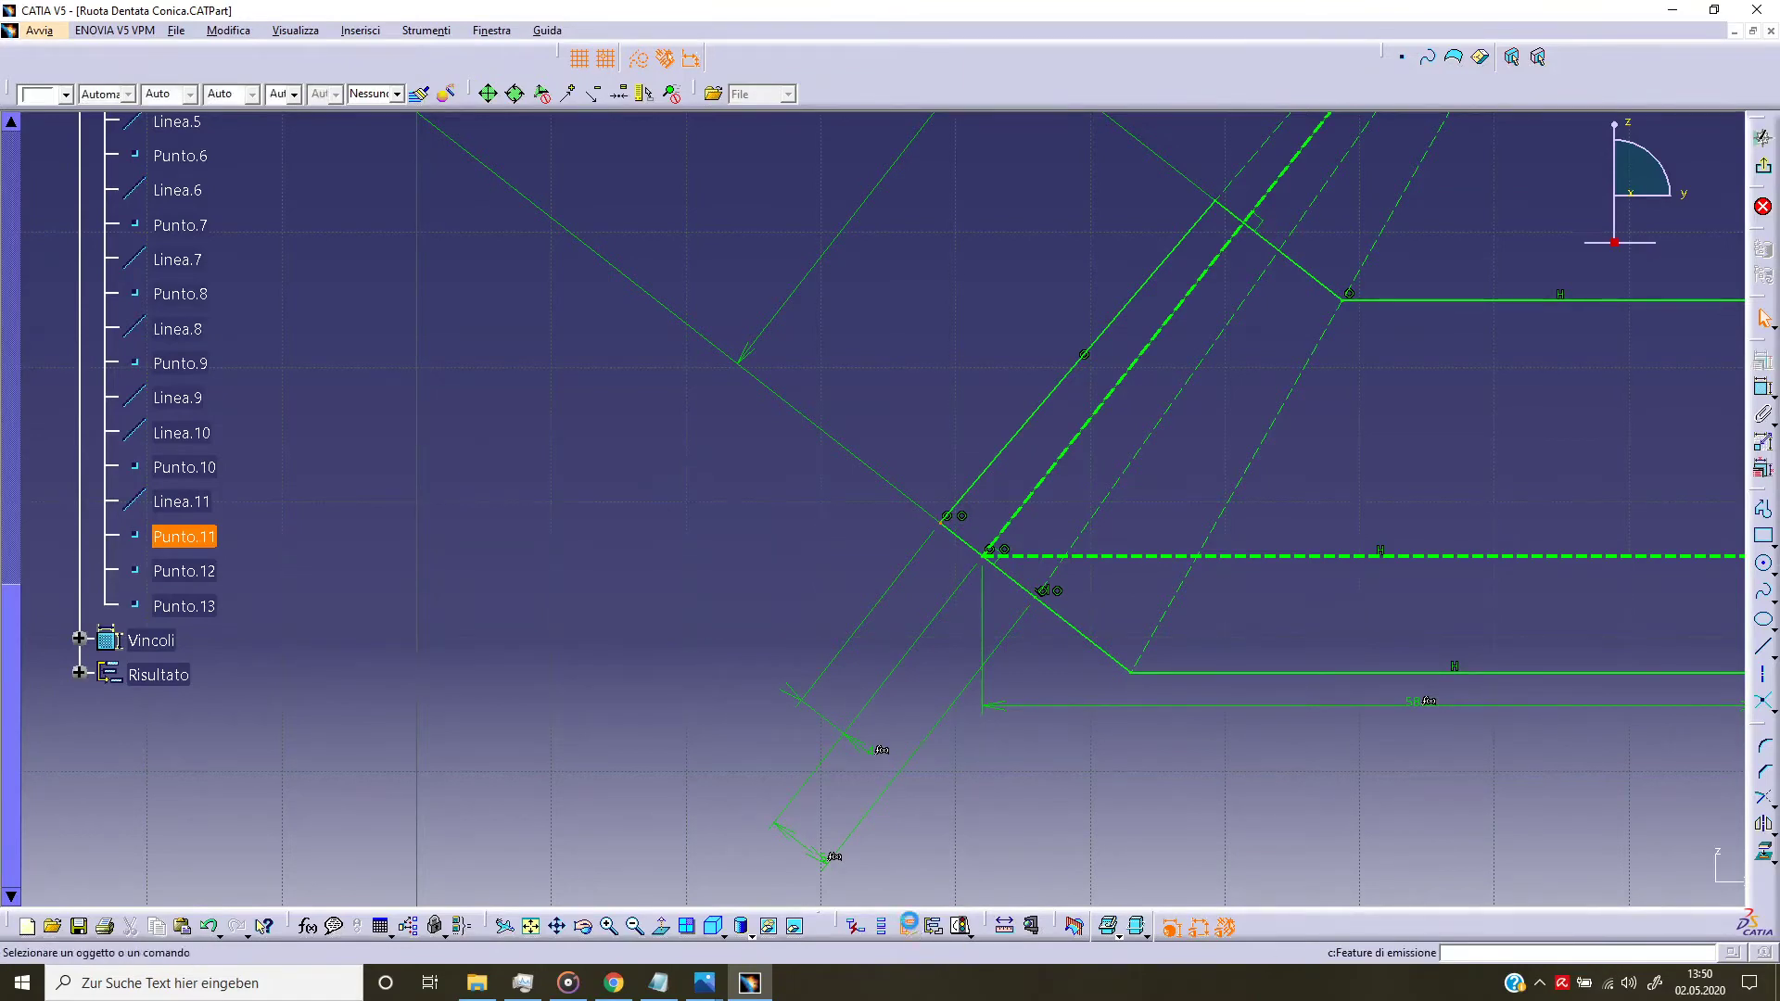
{"action": "left_click", "coordinate": [200, 572]}
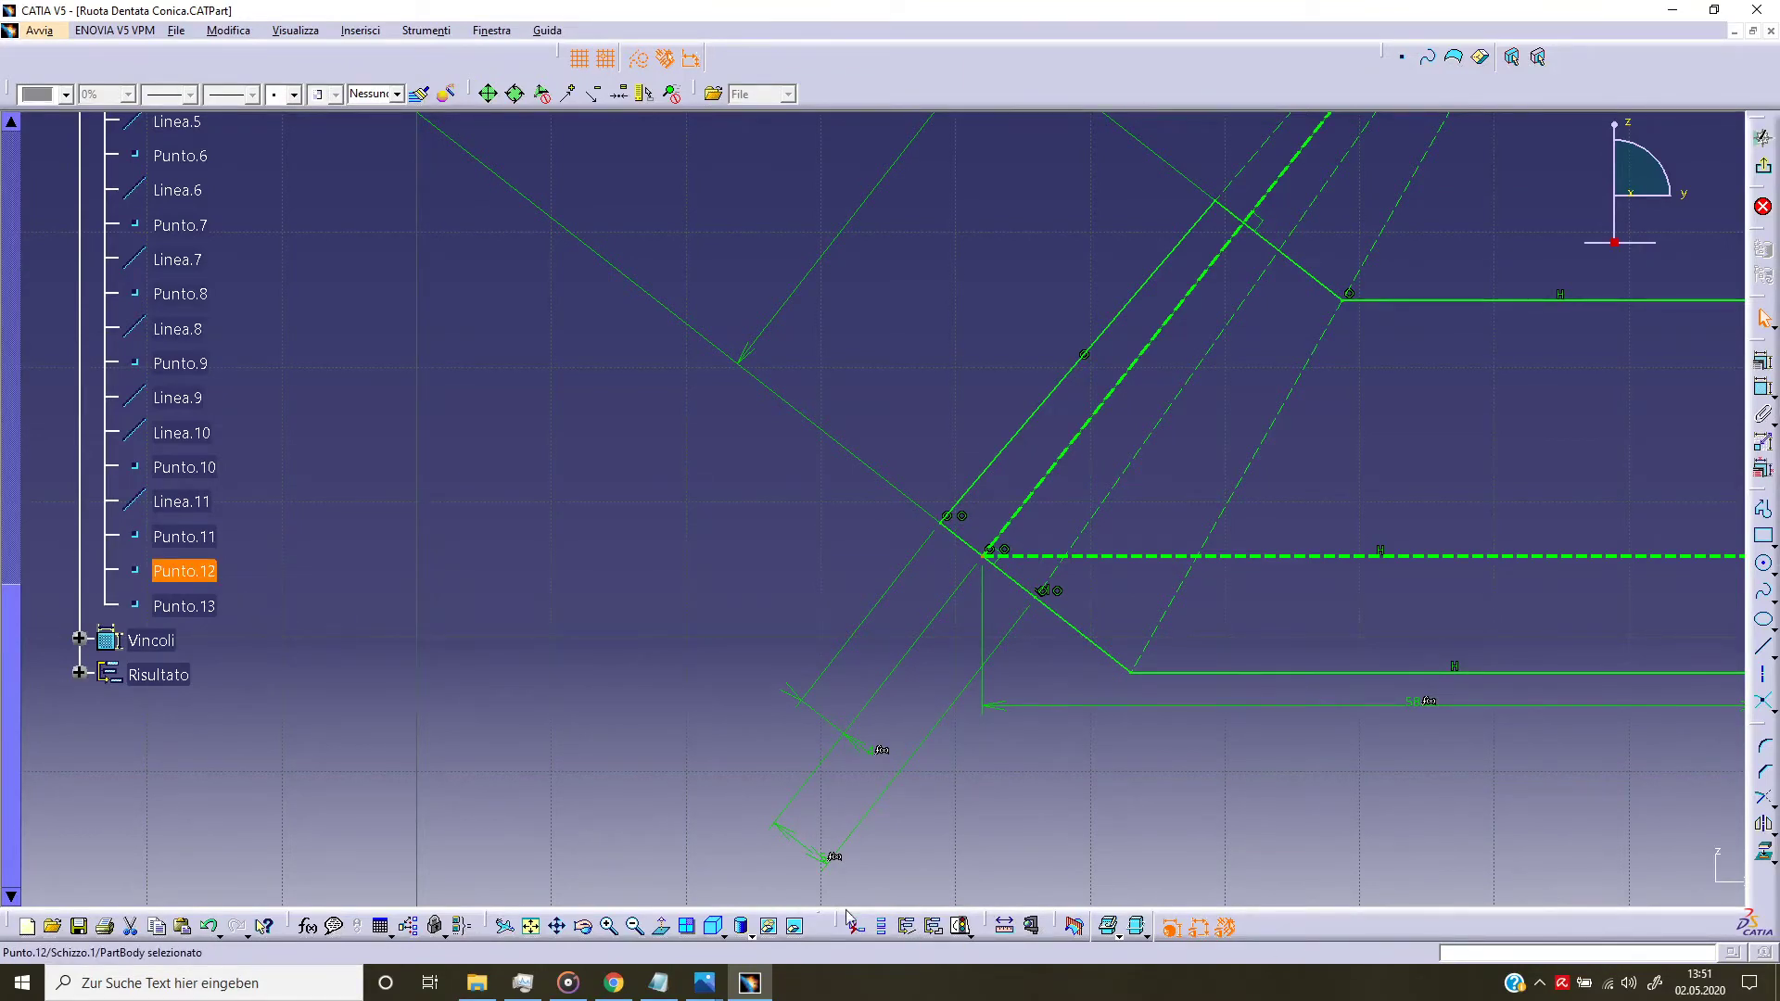
{"action": "left_click", "coordinate": [190, 607]}
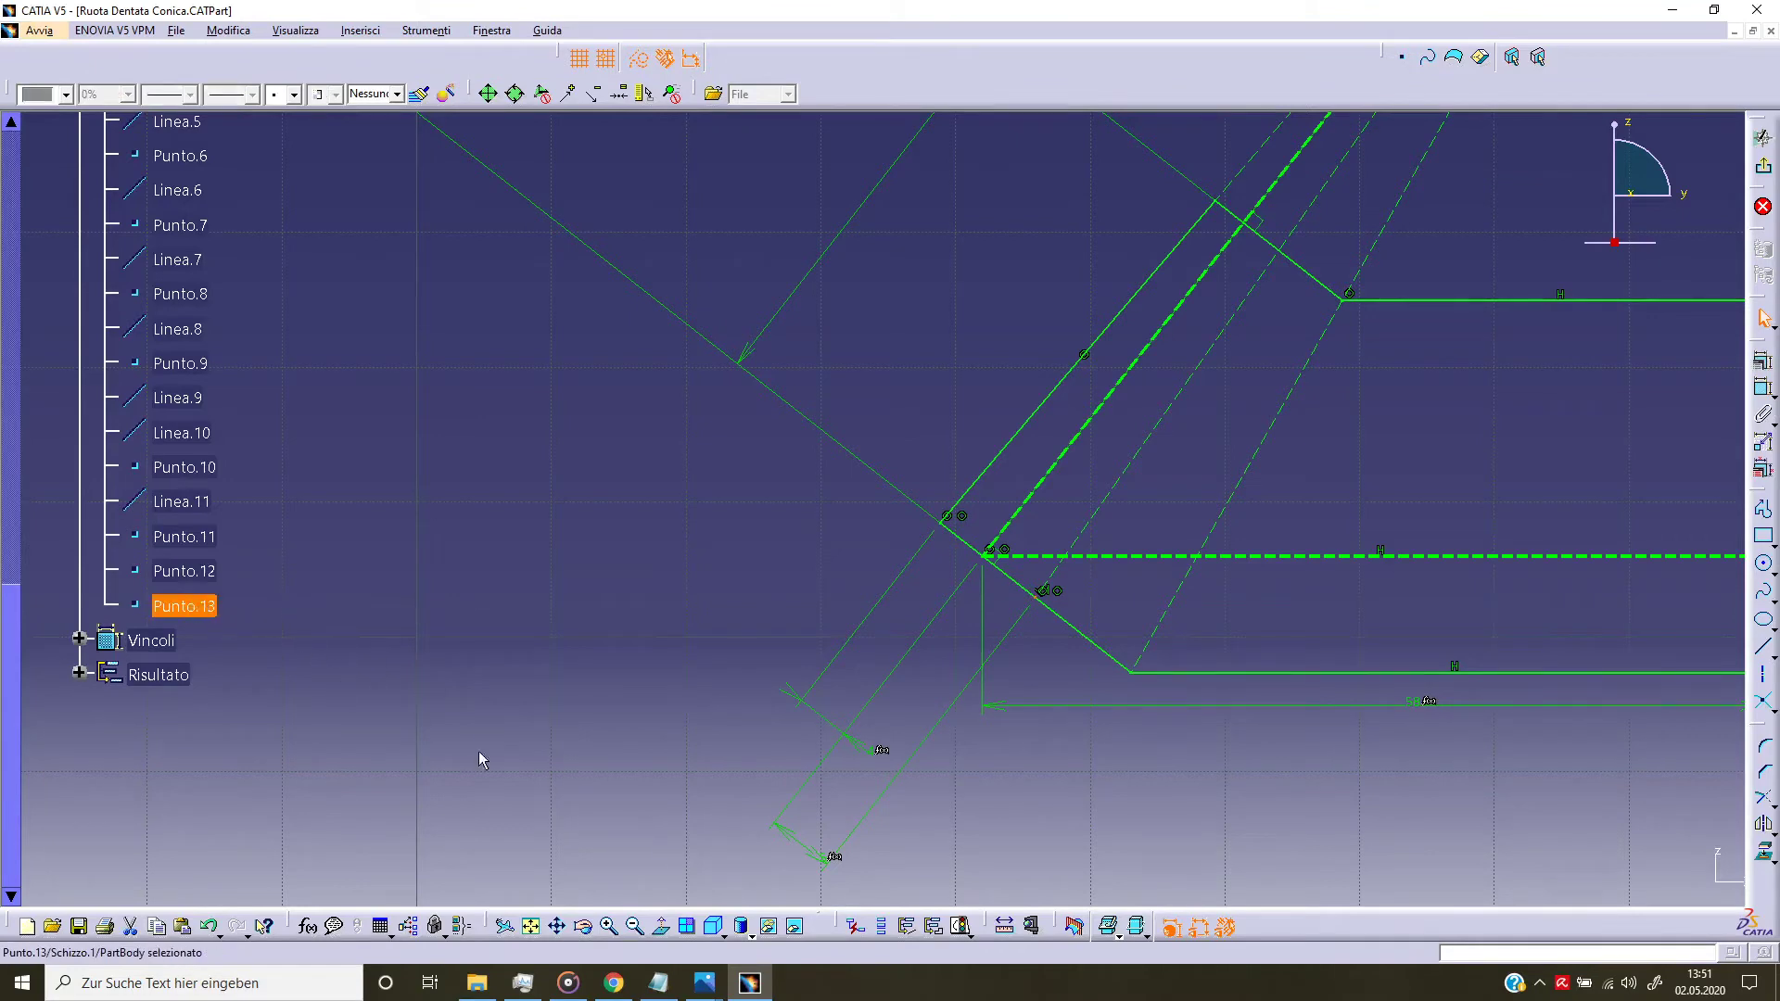
{"action": "left_click", "coordinate": [810, 933]}
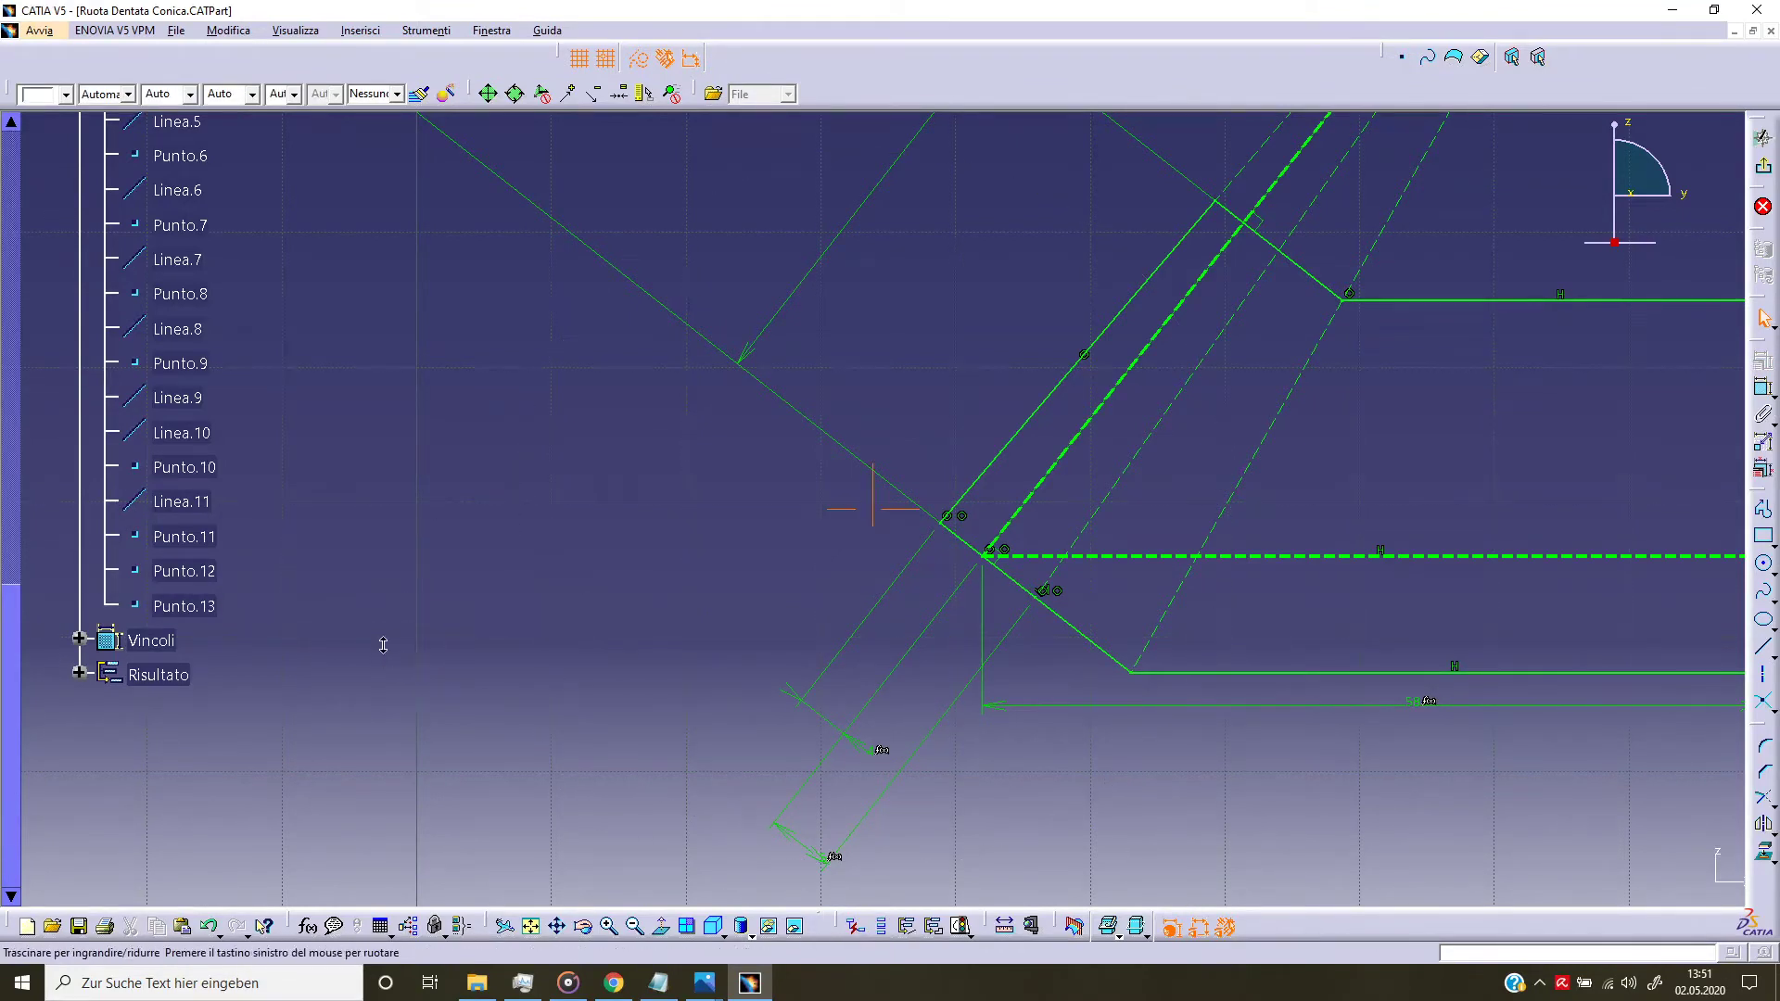
{"action": "middle_click_drag", "start_coordinate": [392, 666], "coordinate": [402, 751]}
{"action": "scroll", "coordinate": [214, 510], "scroll_direction": "up", "scroll_amount": 3}
Step: Collapse the geometry list and reframe the view on the whole profile sketch
{"action": "scroll", "coordinate": [110, 446], "scroll_direction": "up", "scroll_amount": 2}
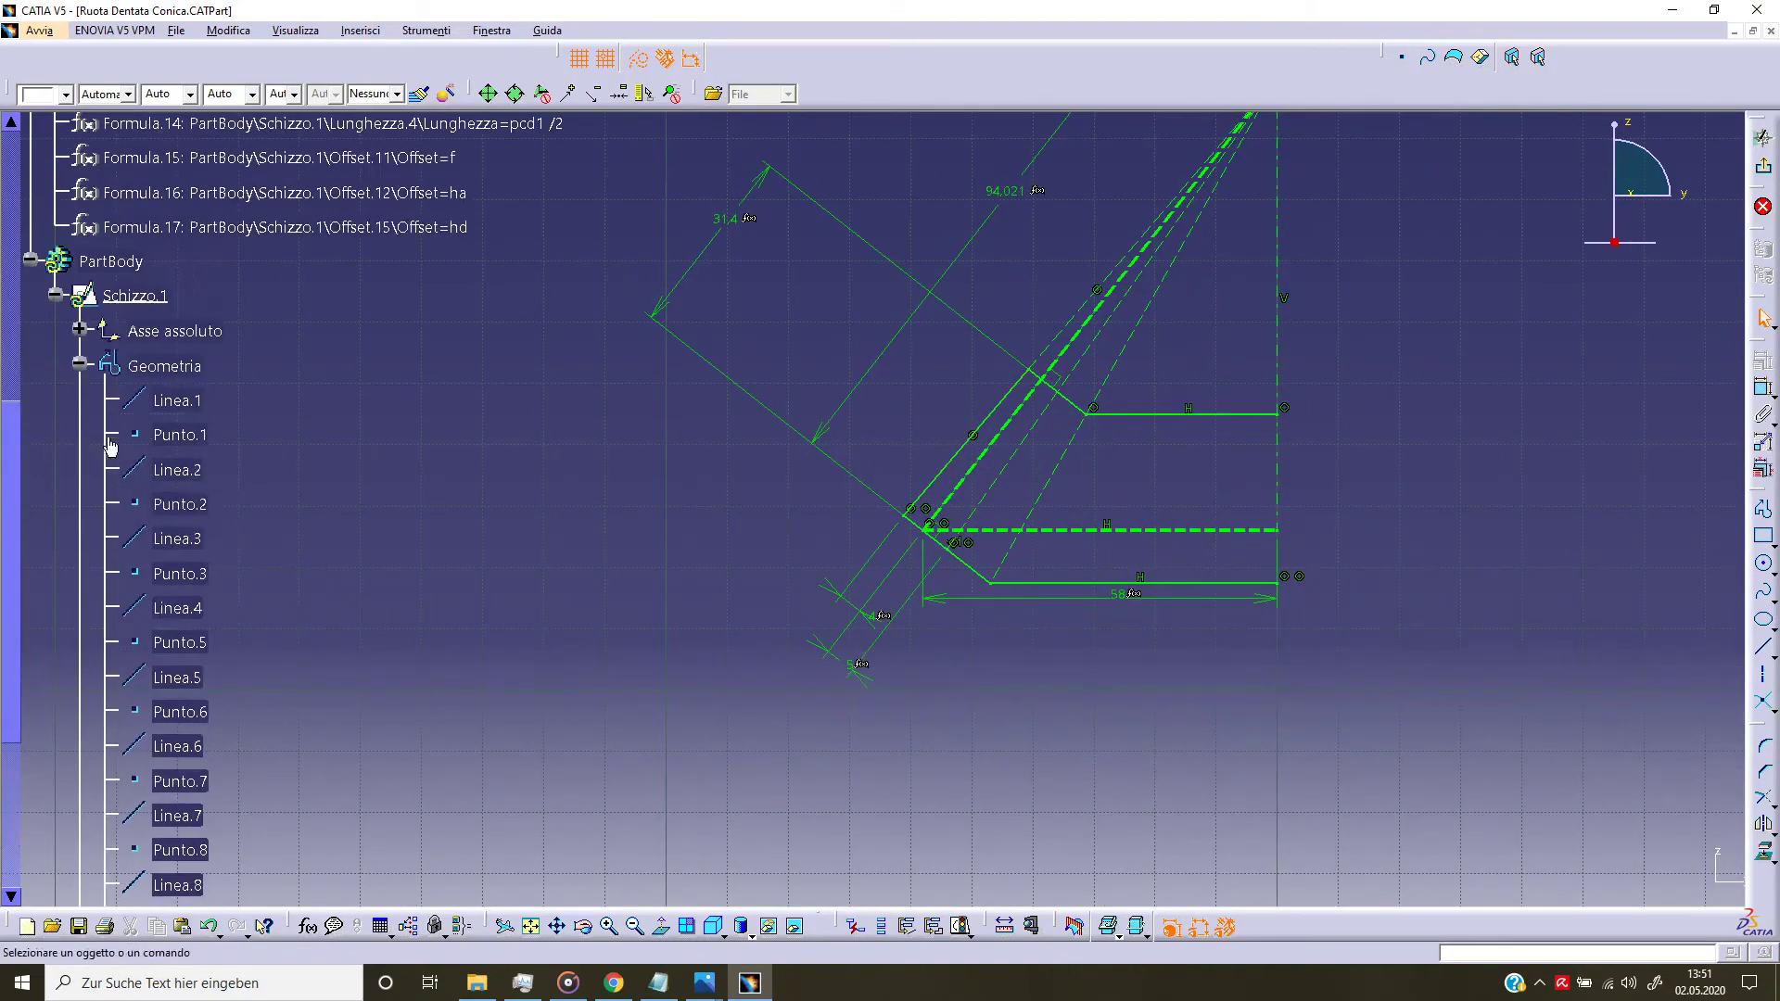
{"action": "left_click", "coordinate": [81, 365]}
{"action": "middle_click_drag", "start_coordinate": [497, 461], "coordinate": [524, 628]}
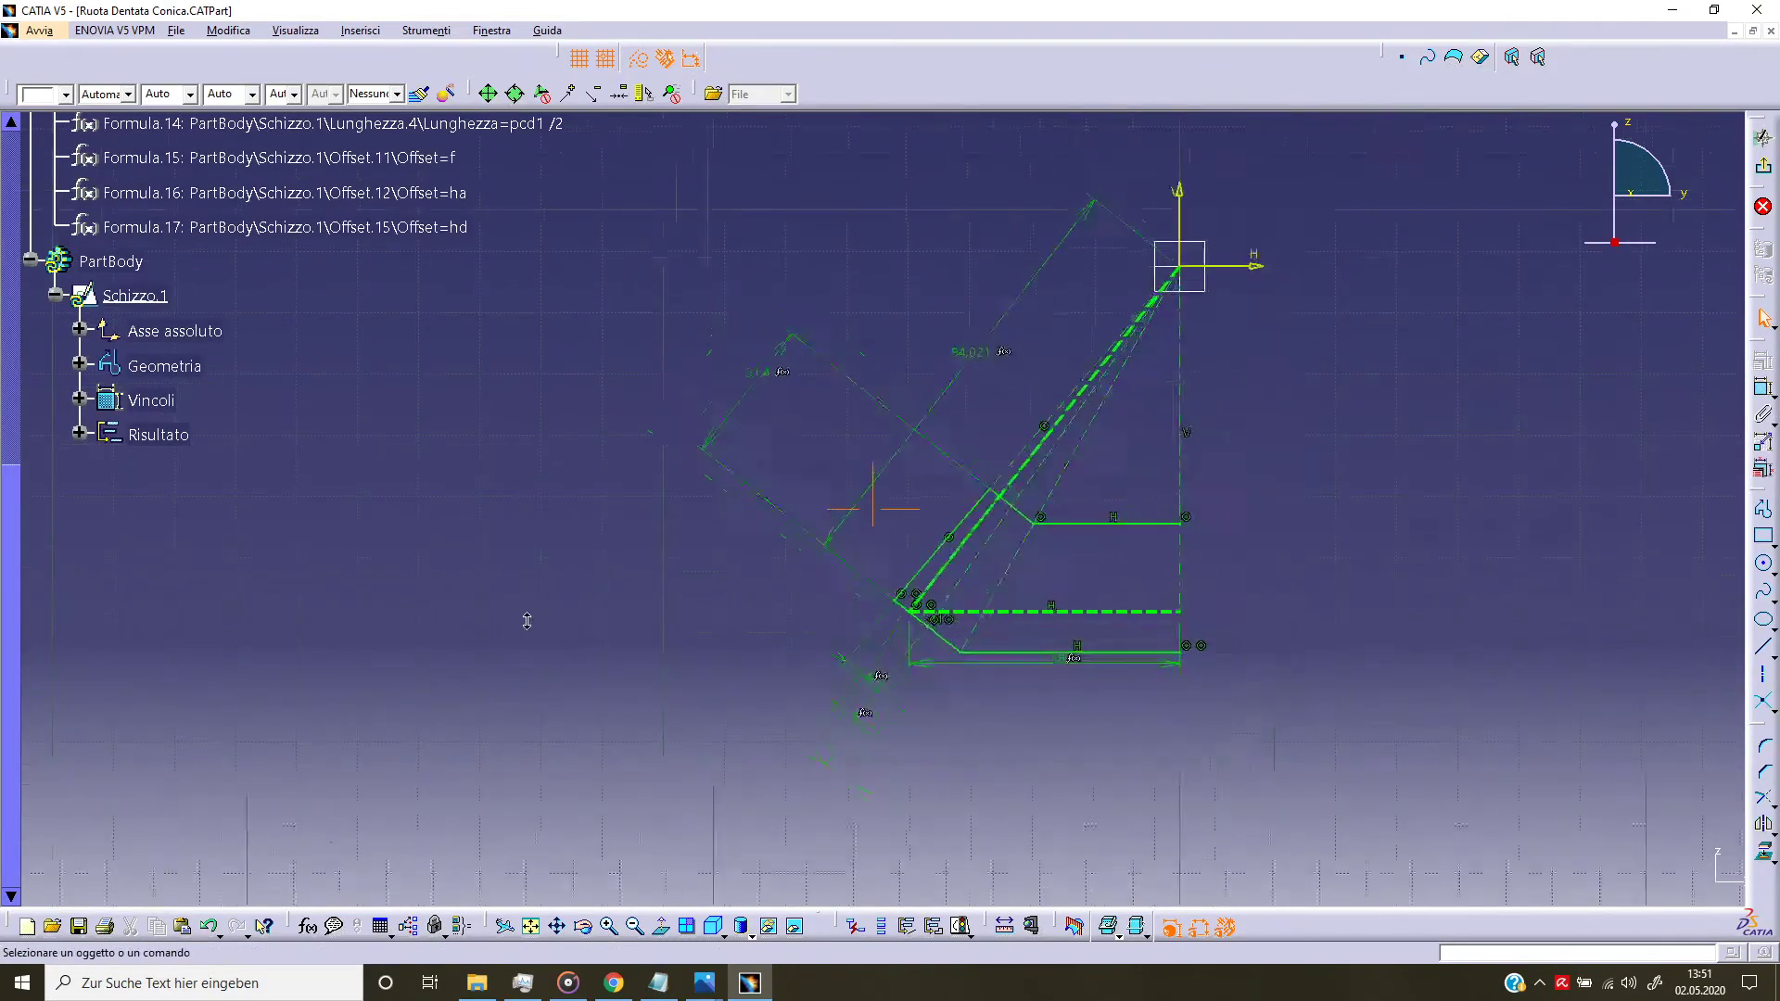
{"action": "middle_click_drag", "start_coordinate": [1139, 627], "coordinate": [1052, 736]}
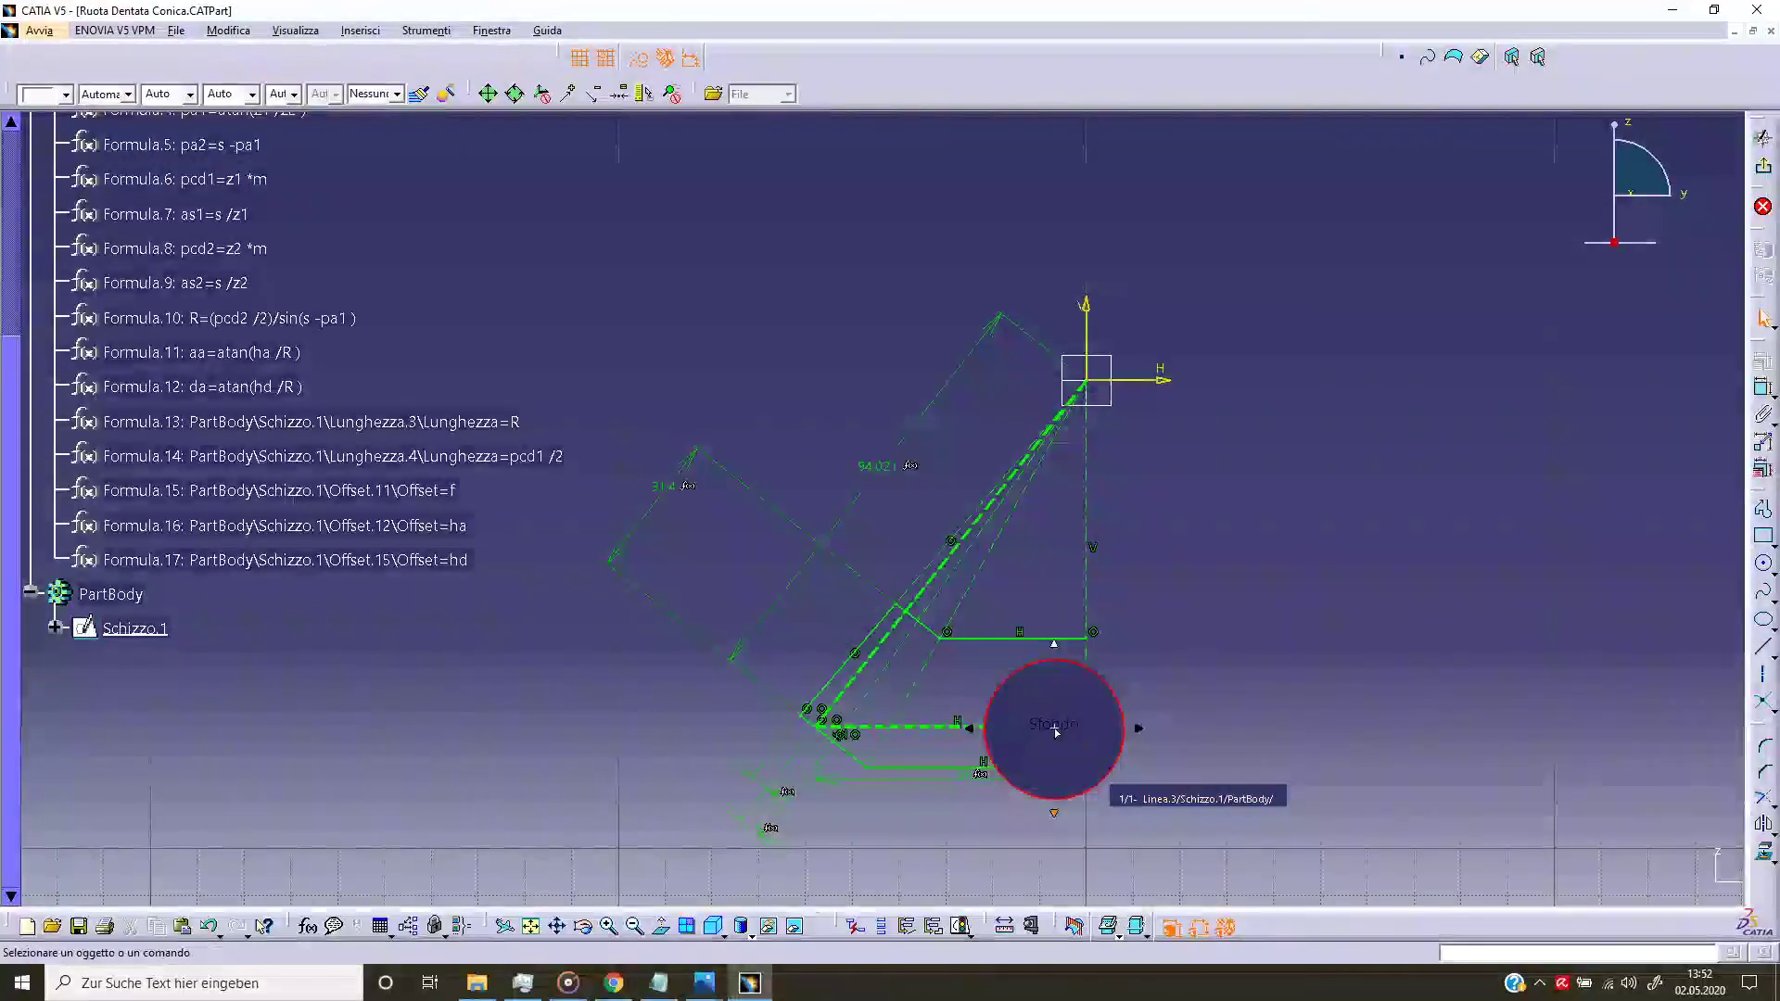
Step: Create positioned sketch Schizzo.3 on the xy plane with H and V directions inverted
{"action": "left_click", "coordinate": [1765, 170]}
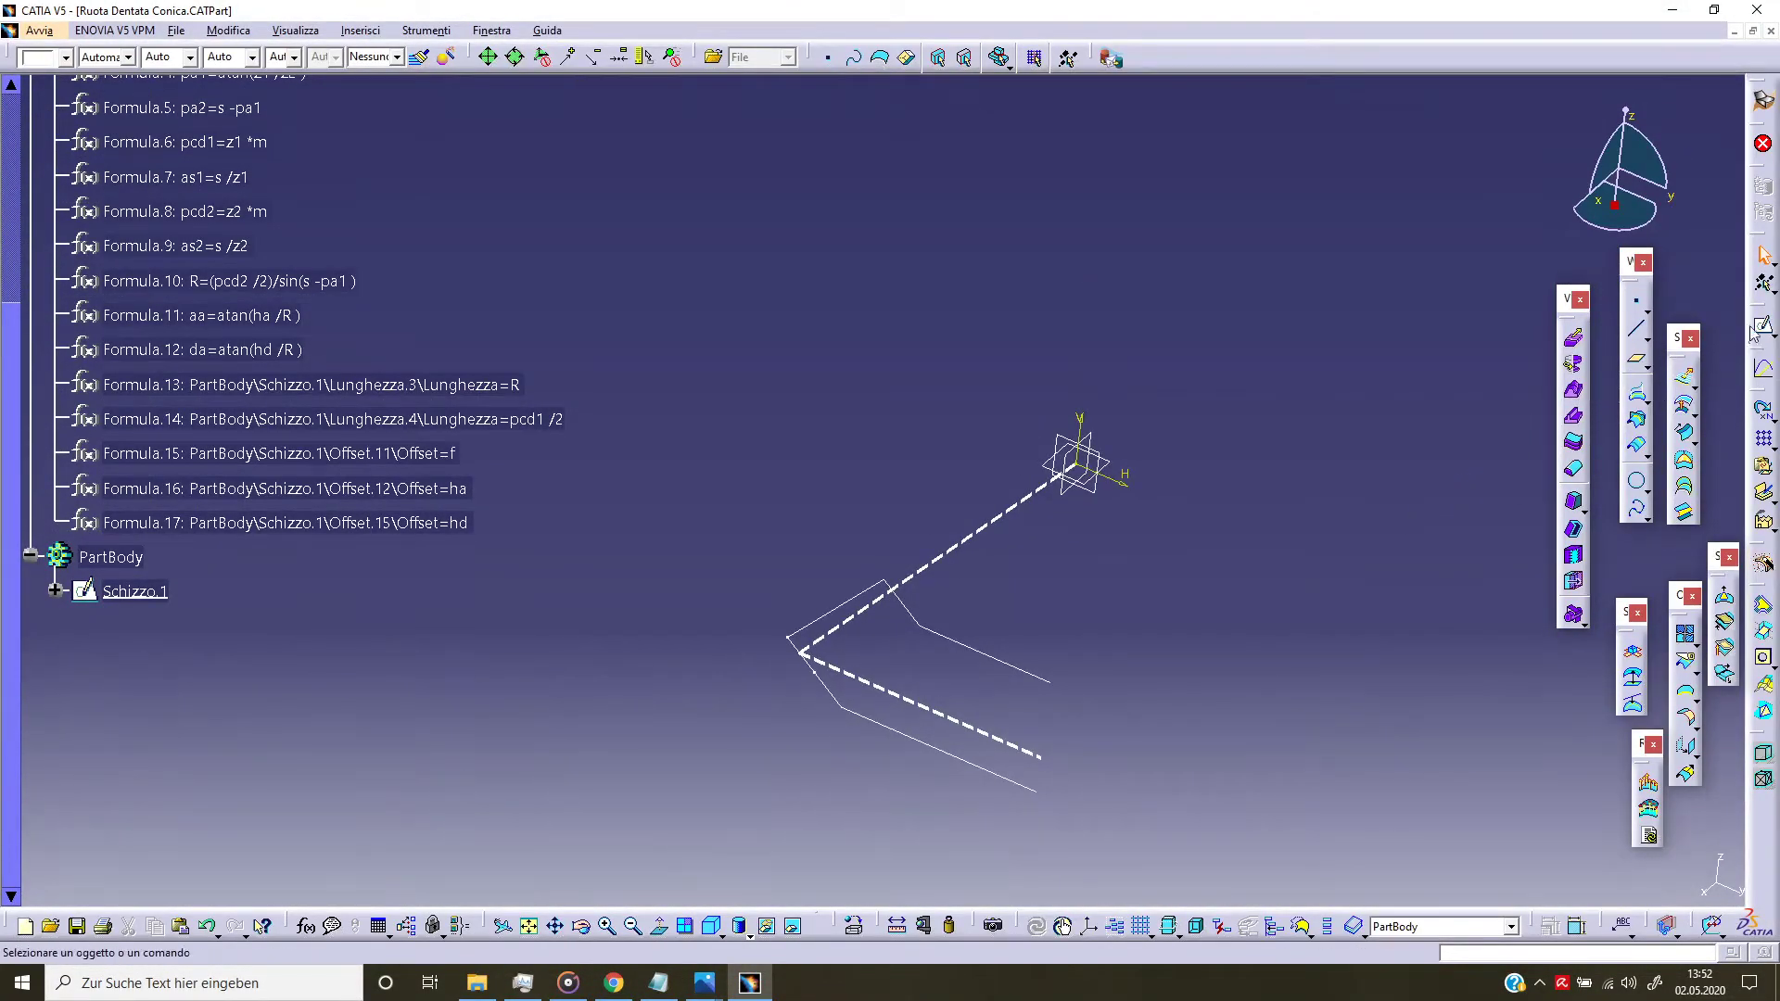
{"action": "left_click", "coordinate": [1770, 334]}
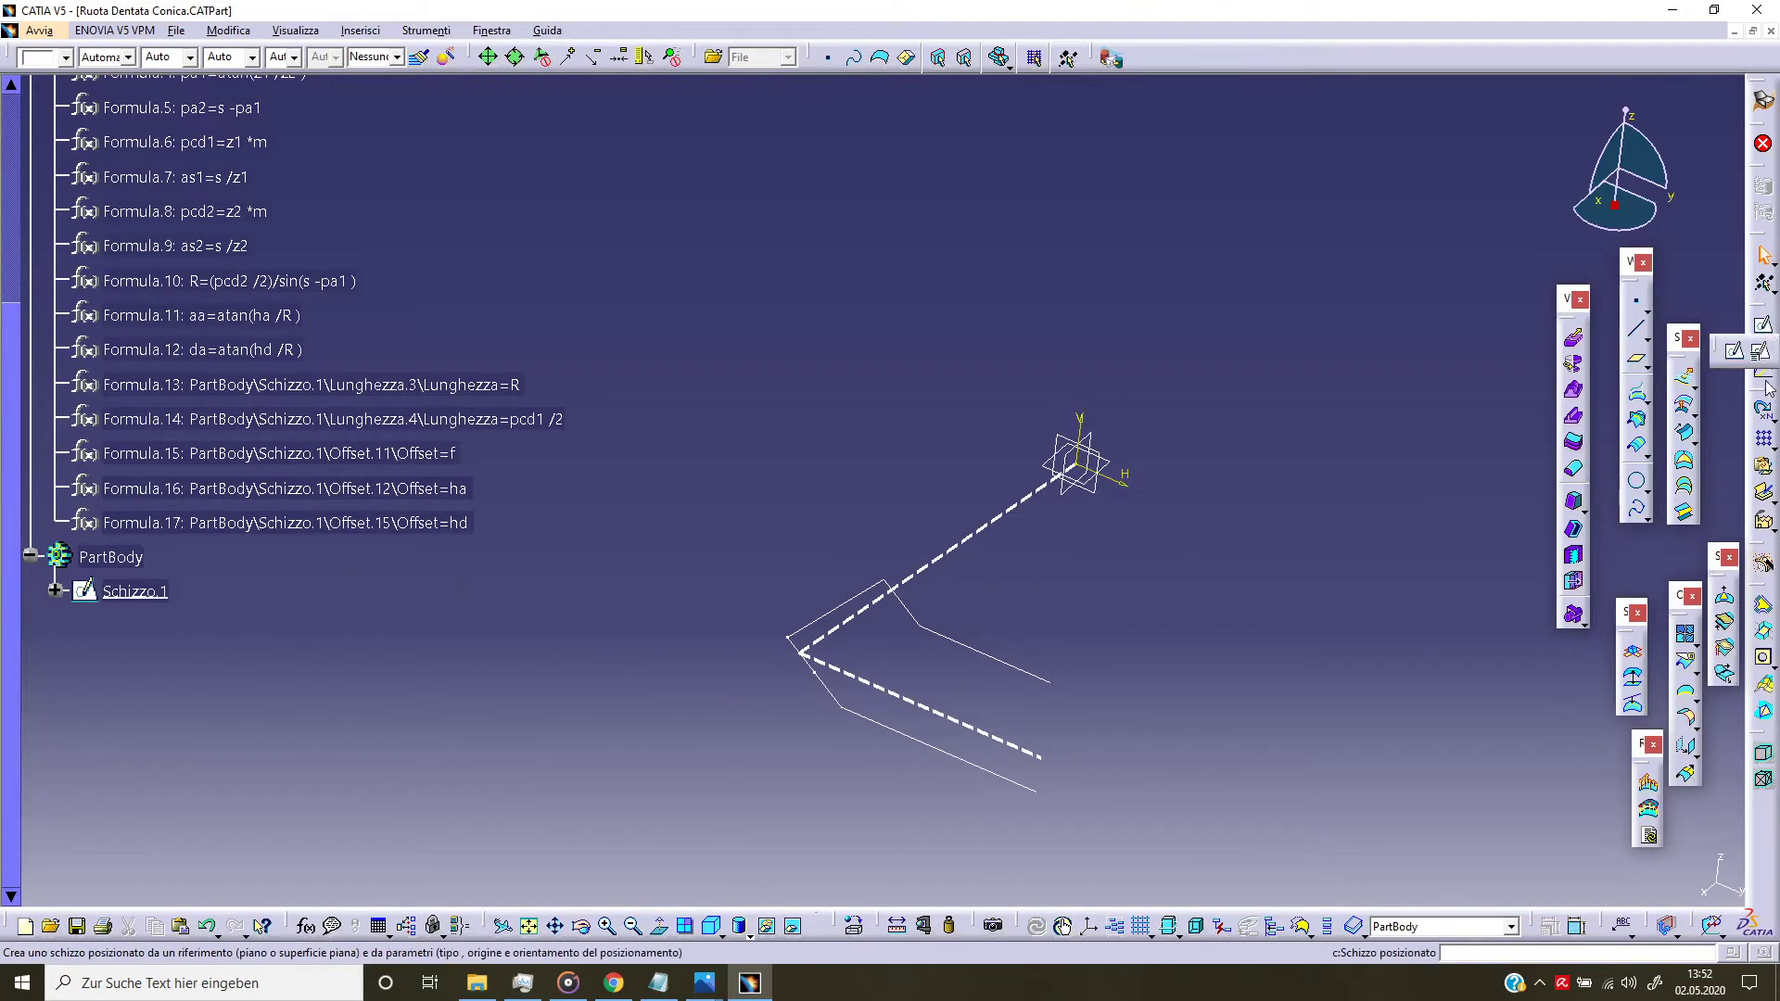
{"action": "left_click", "coordinate": [1117, 469]}
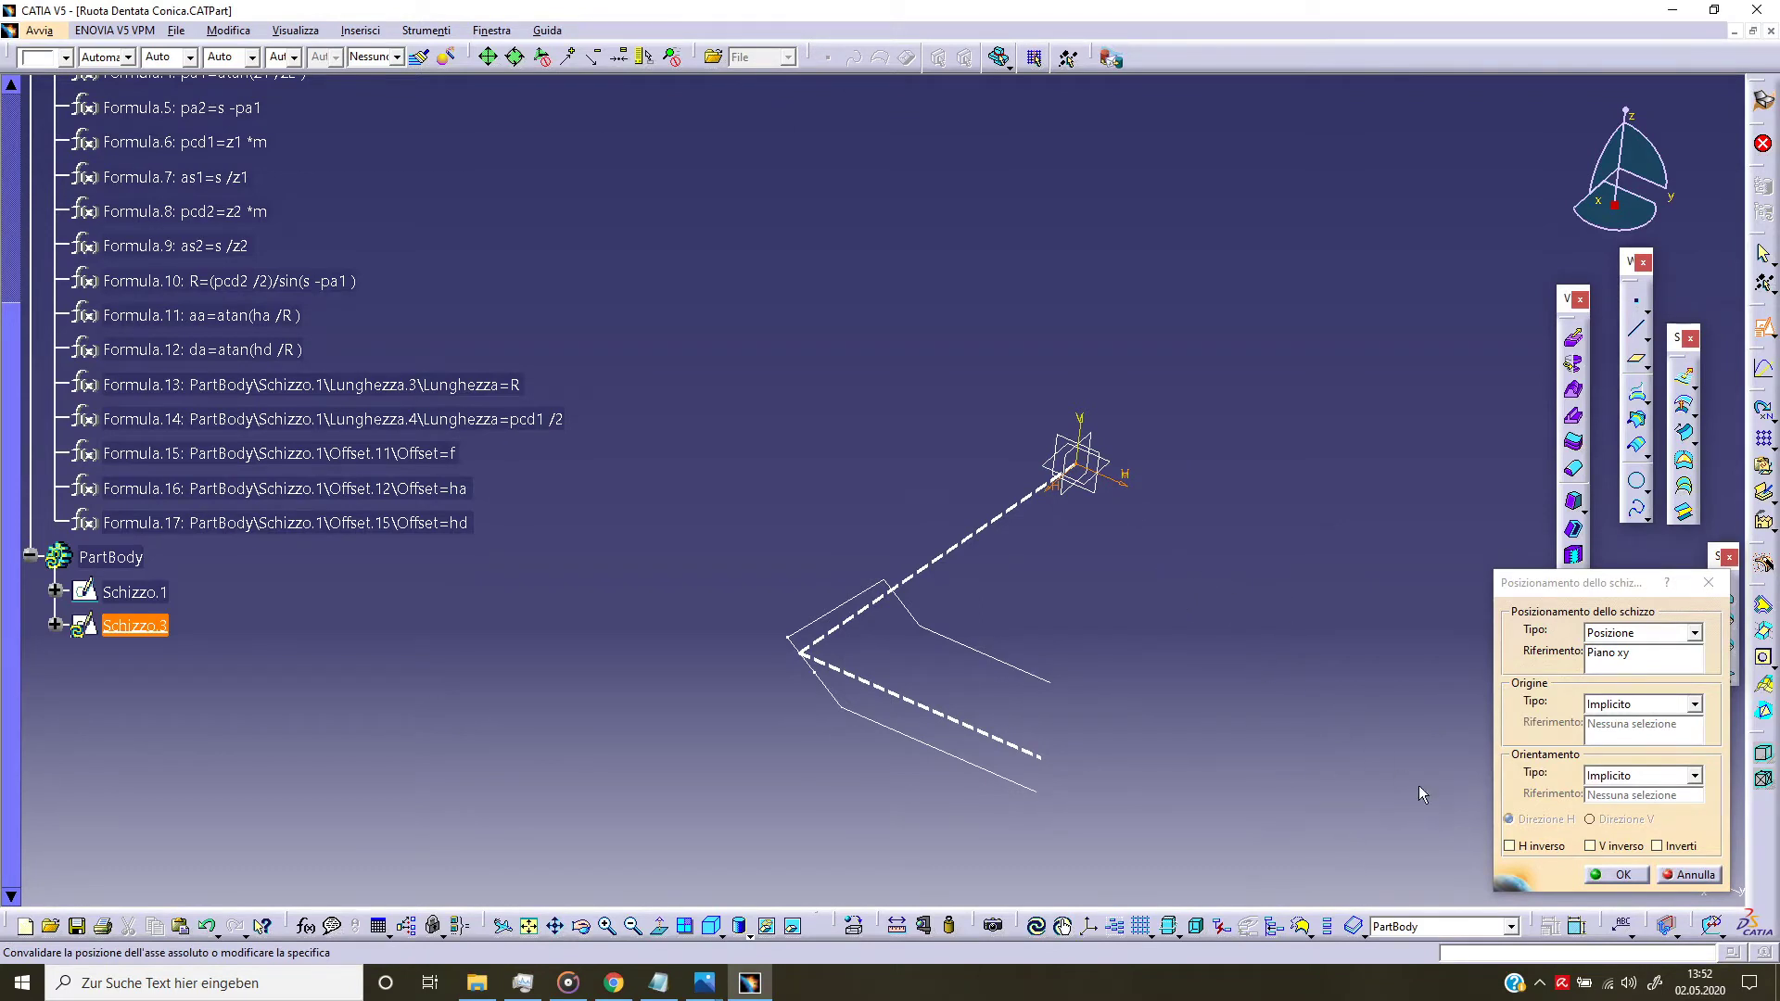
{"action": "left_click", "coordinate": [1567, 849]}
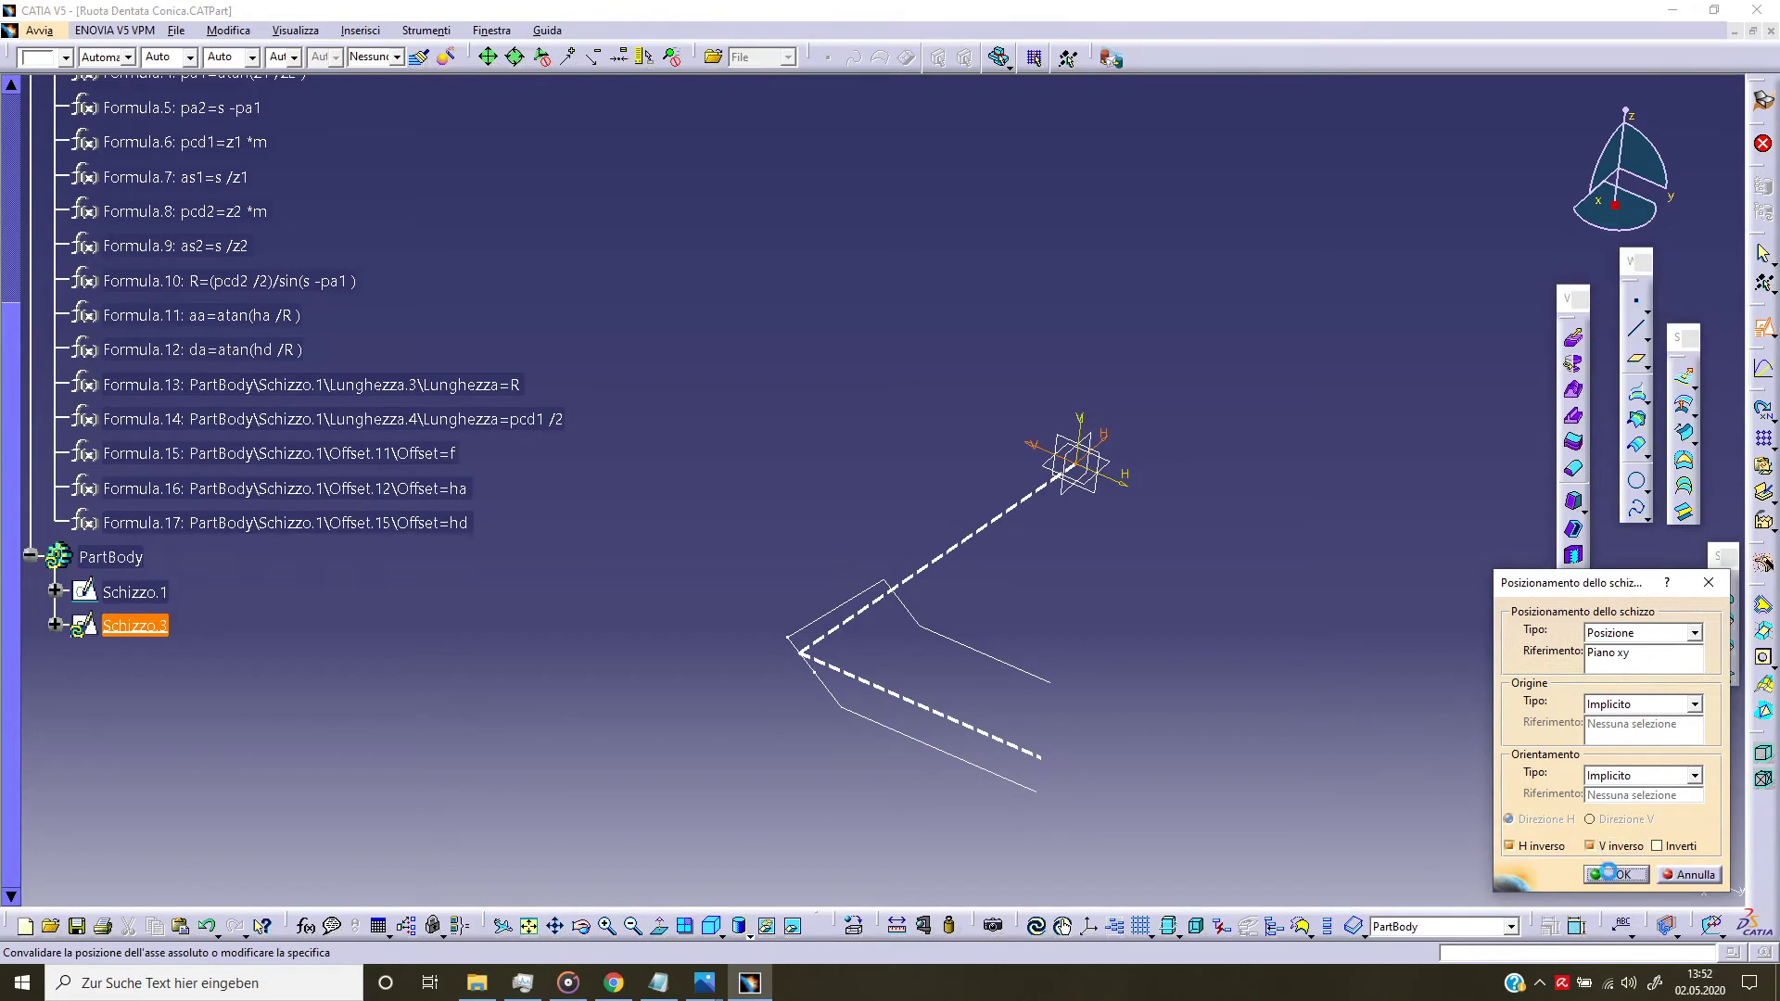
{"action": "left_click", "coordinate": [1618, 875]}
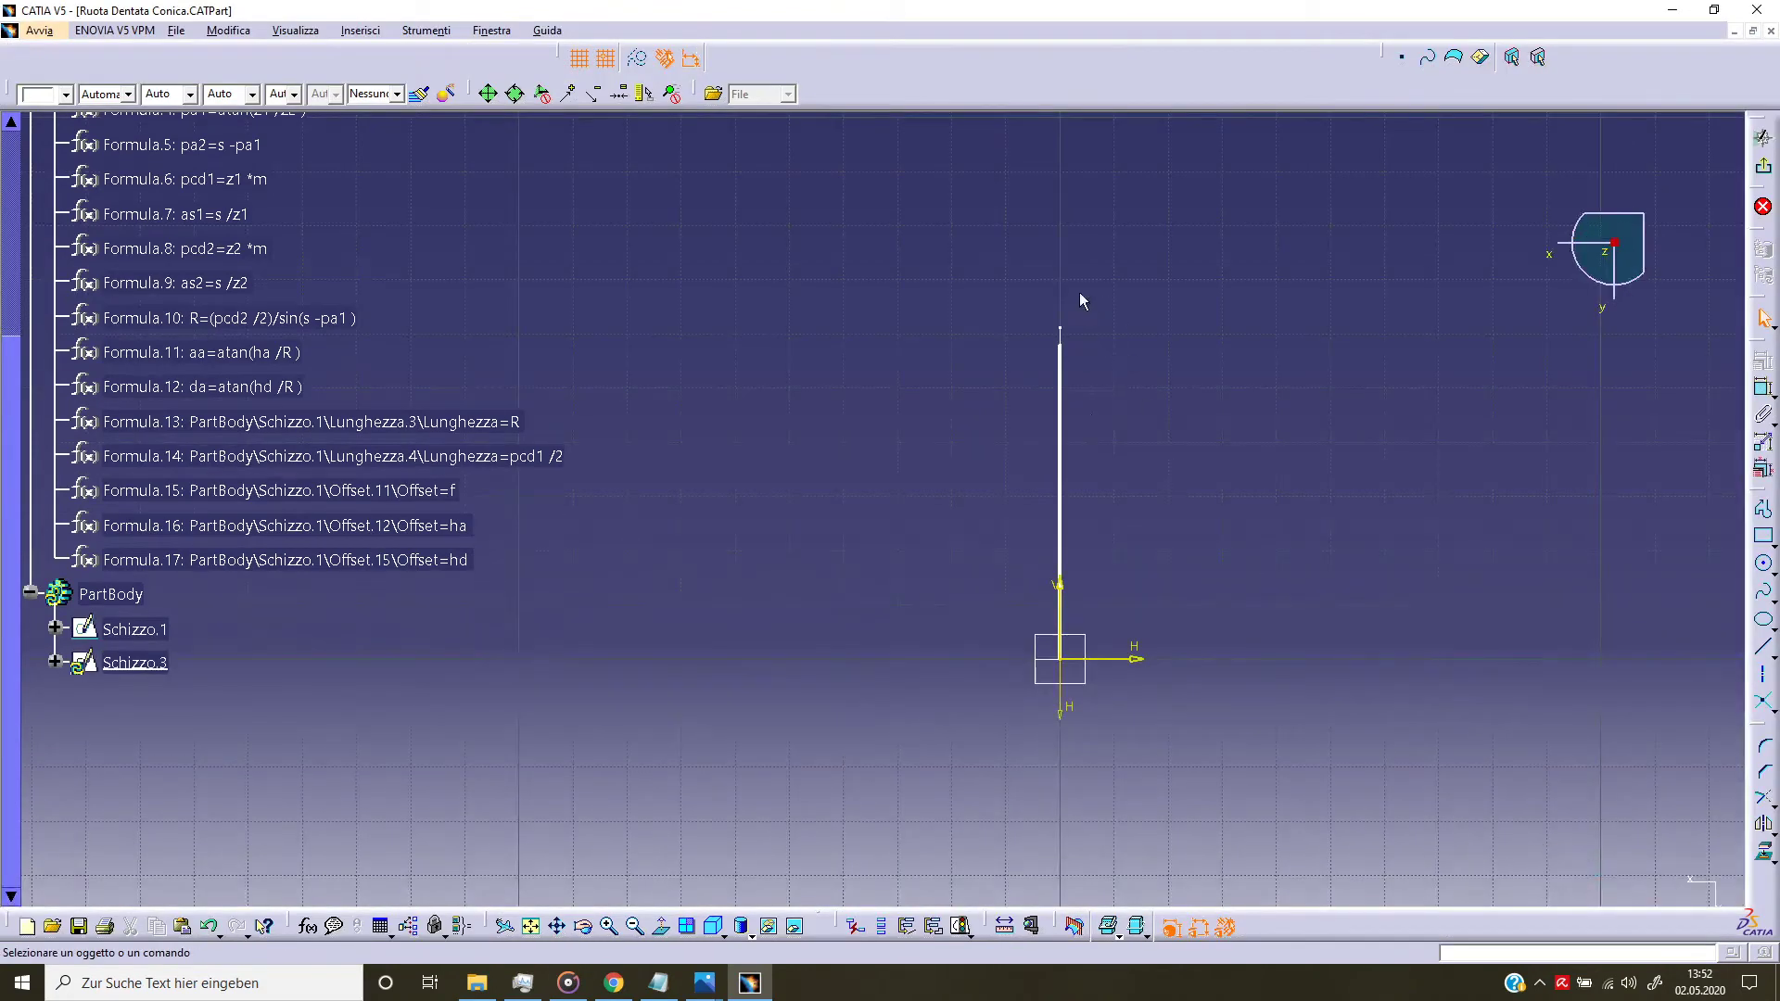
Step: Draw the outer circle centred on the sketch origin
{"action": "mouse_move", "coordinate": [890, 446]}
{"action": "middle_mouse_down"}
{"action": "mouse_move", "coordinate": [968, 457]}
{"action": "mouse_move", "coordinate": [928, 499]}
{"action": "middle_mouse_up"}
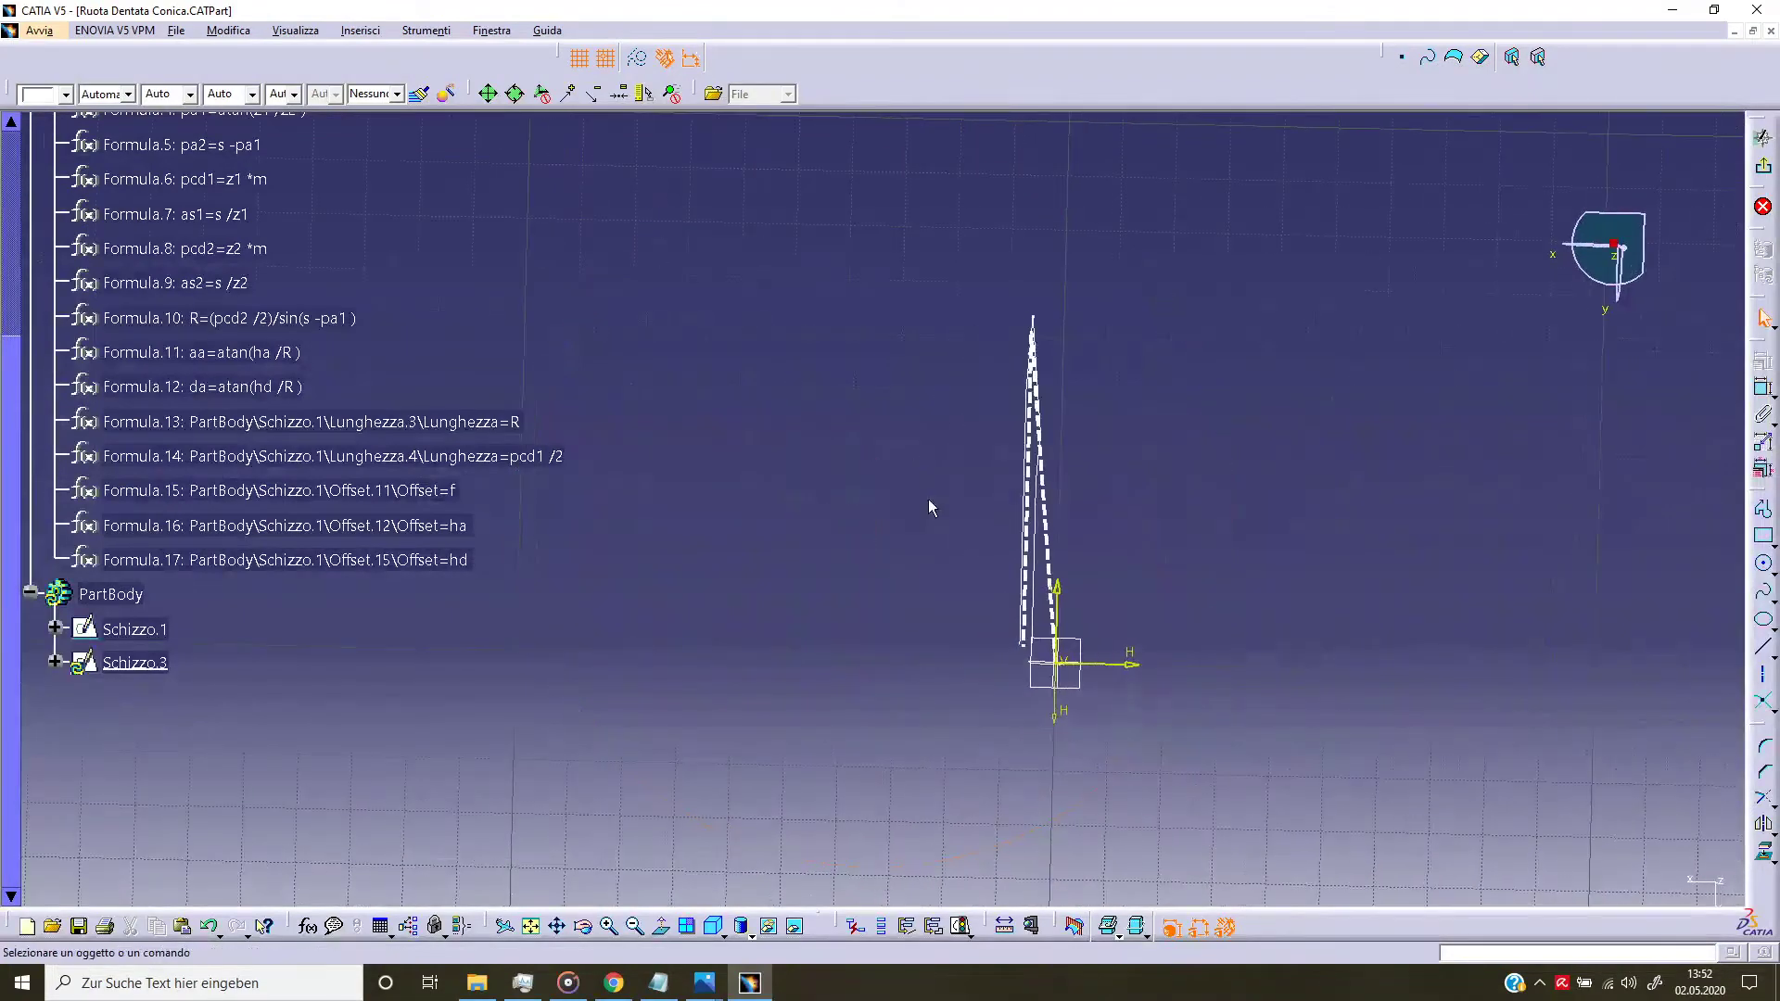
{"action": "left_click", "coordinate": [660, 929]}
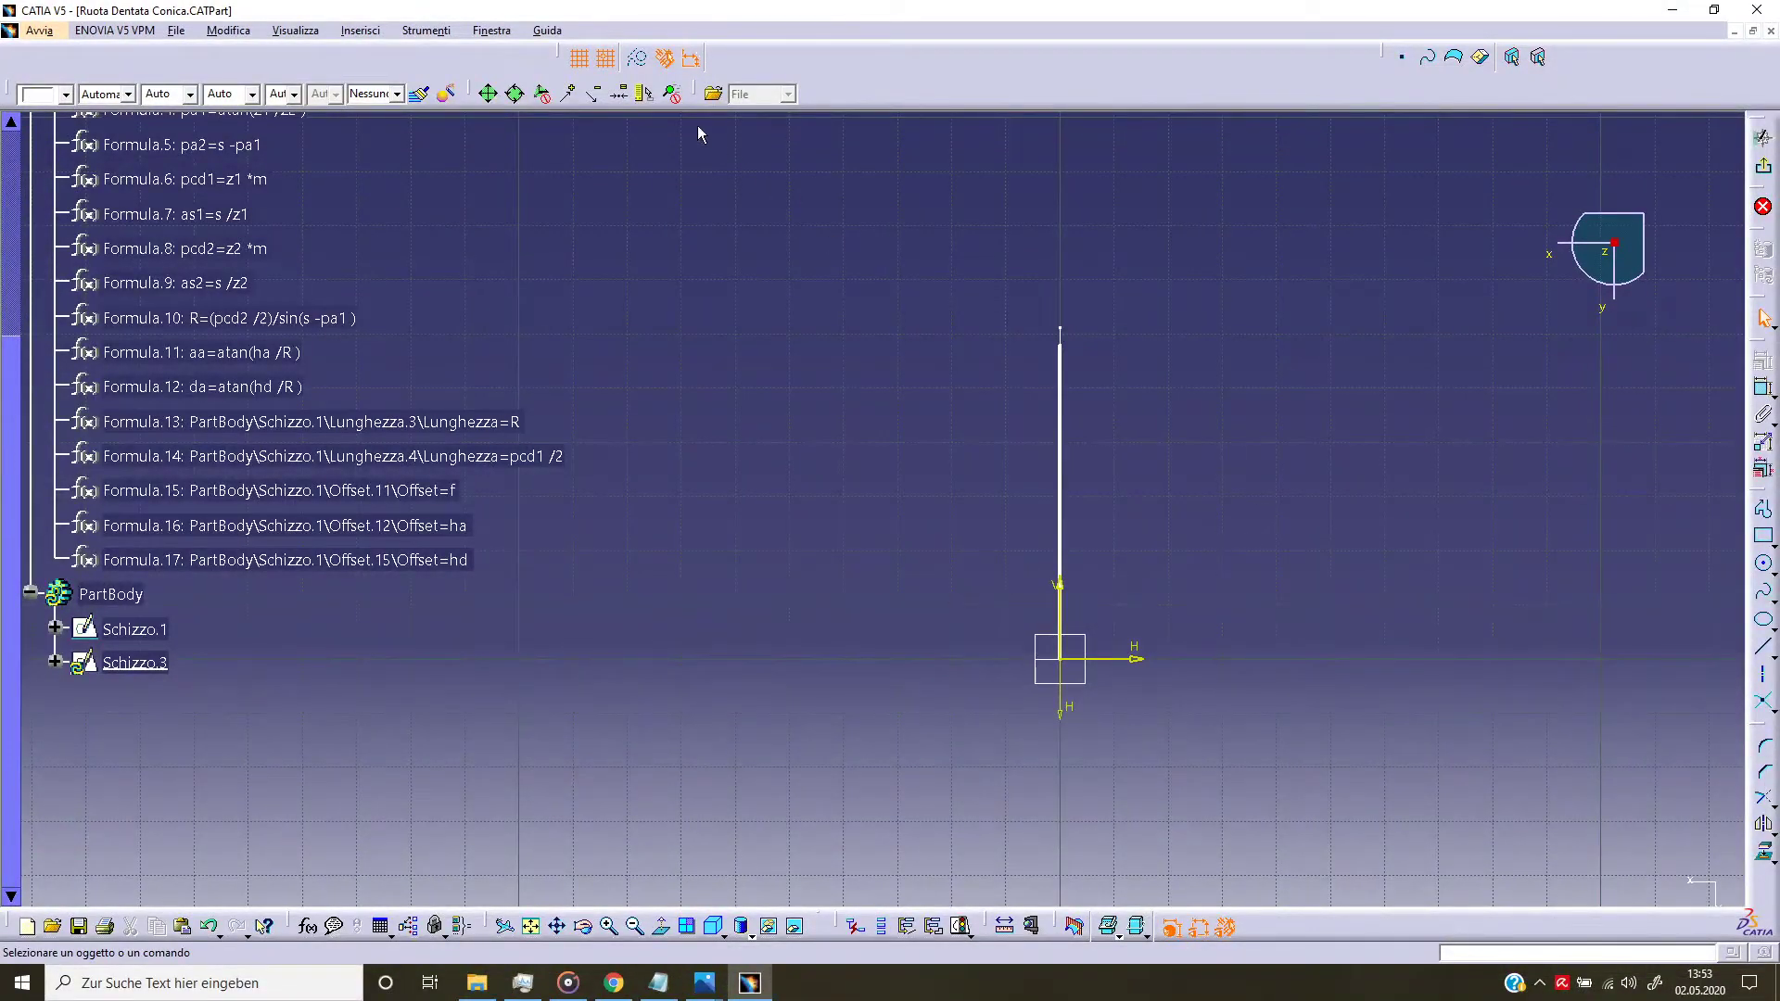
{"action": "left_click", "coordinate": [1763, 567]}
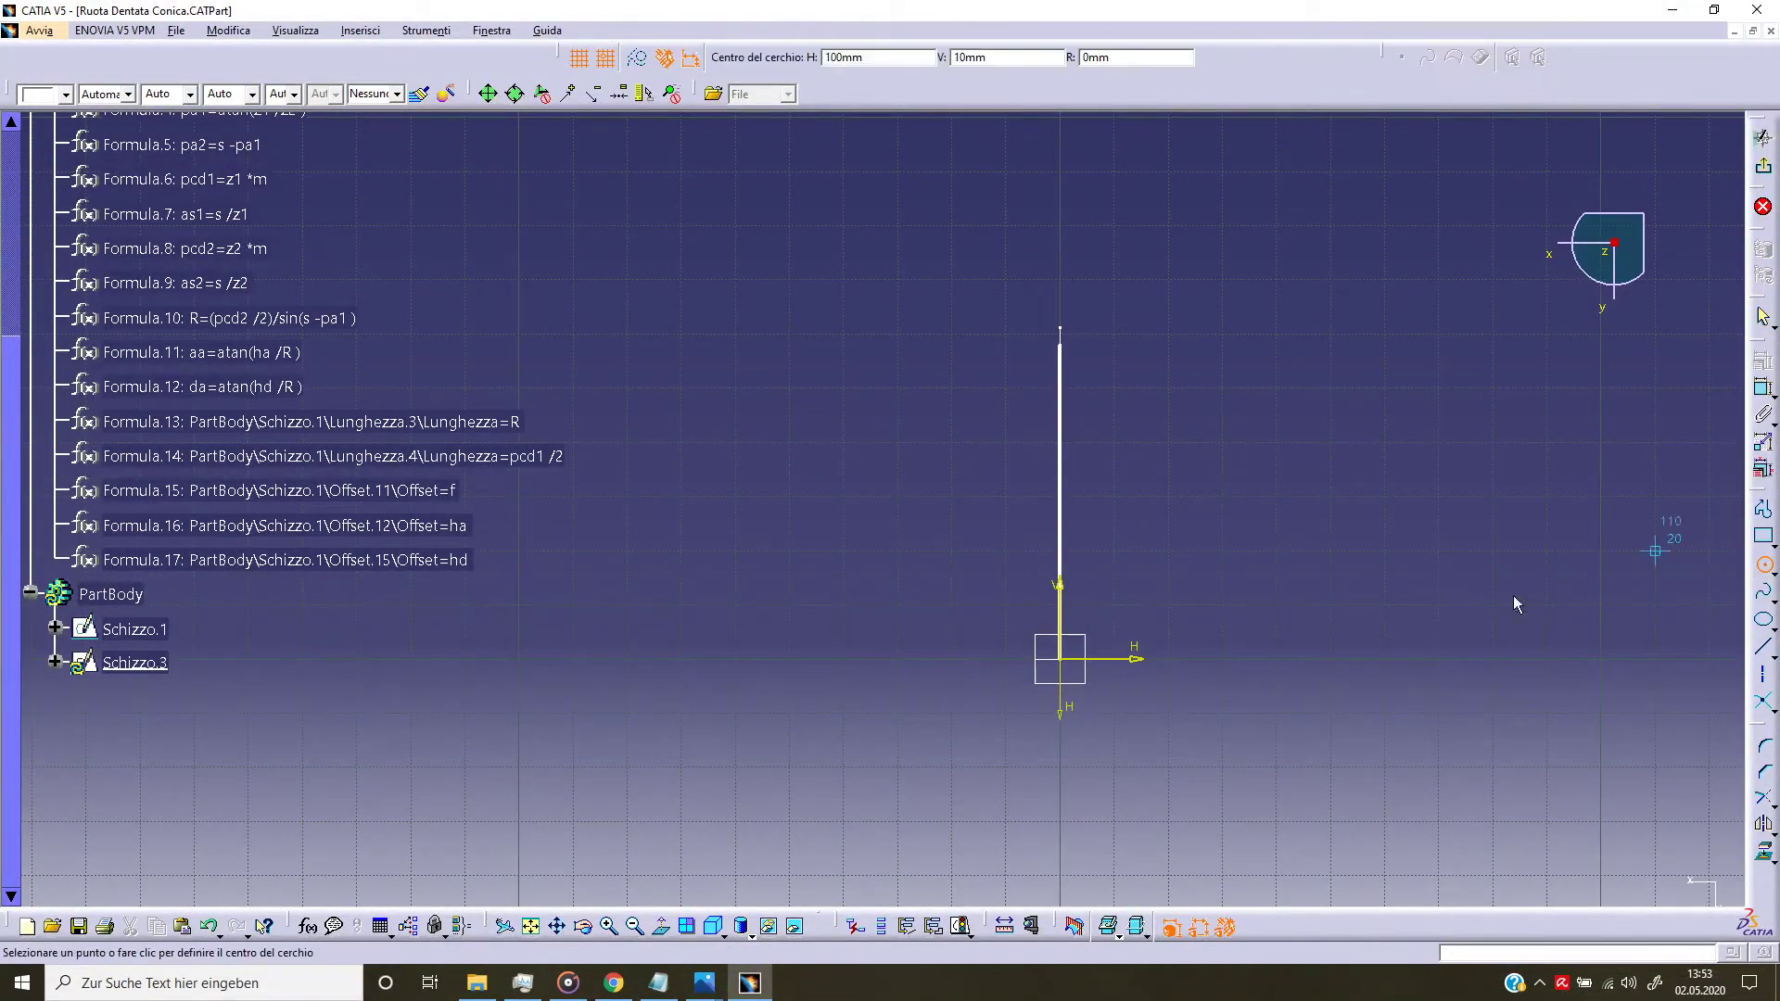
{"action": "left_click", "coordinate": [1060, 658]}
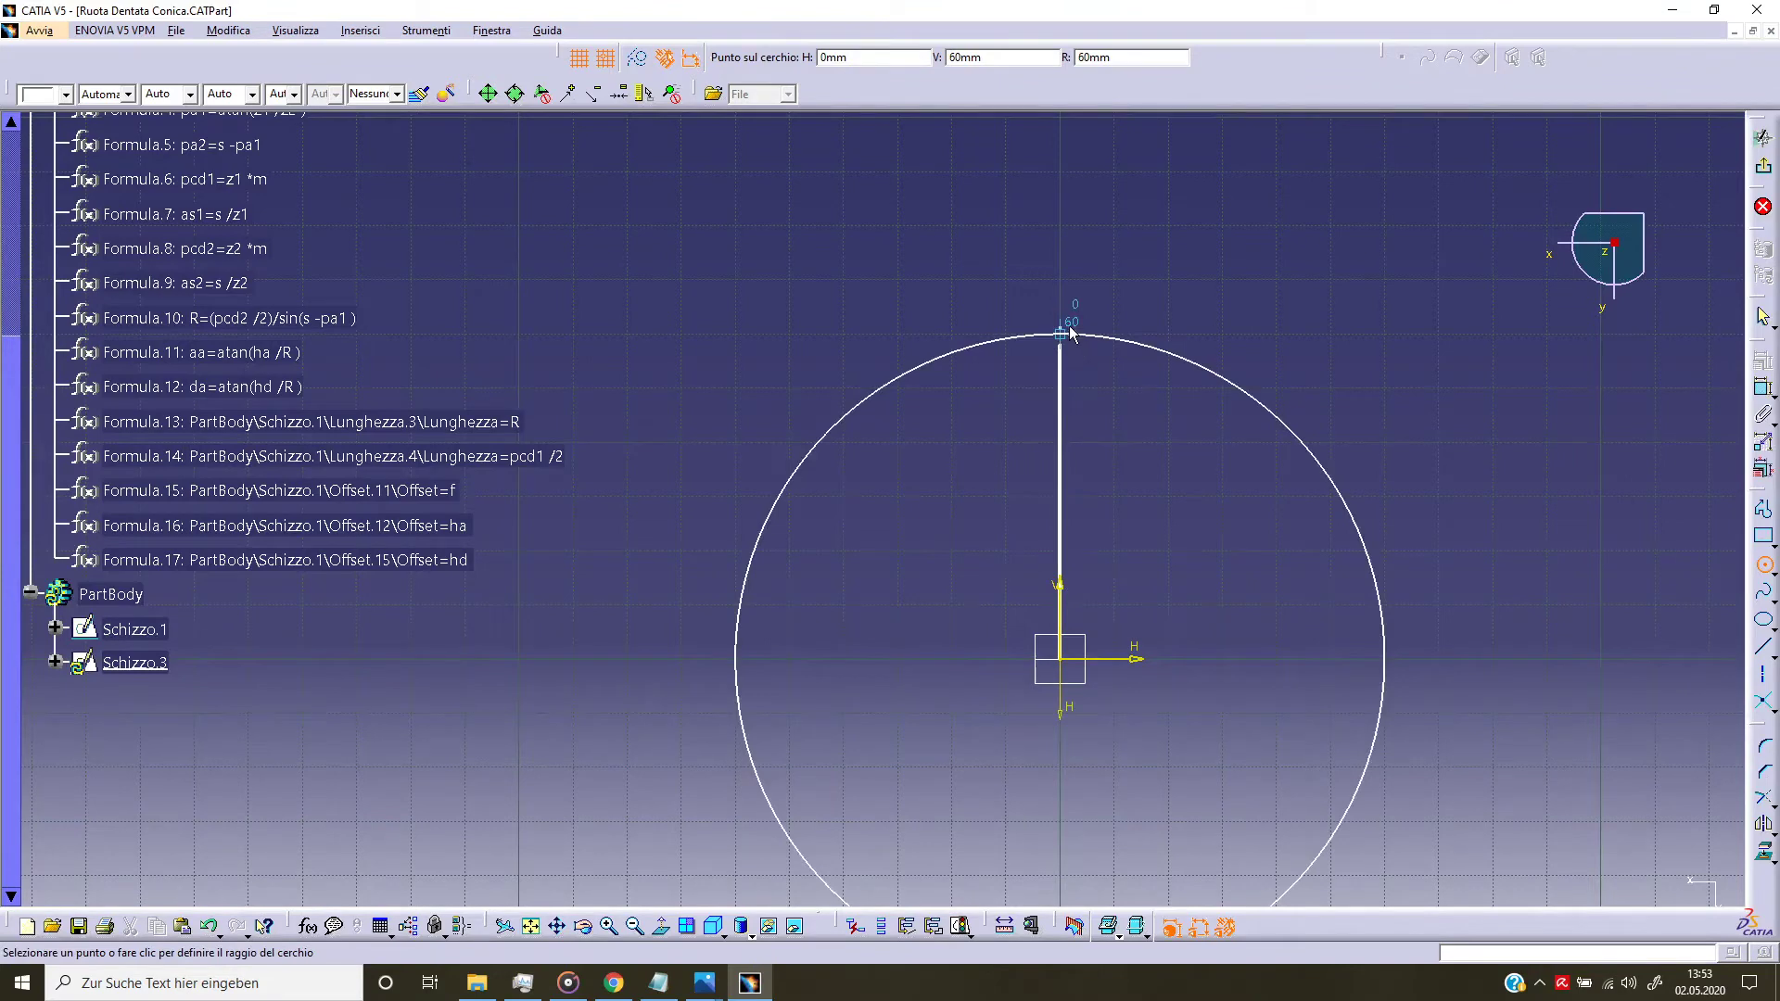
{"action": "left_click", "coordinate": [1083, 226]}
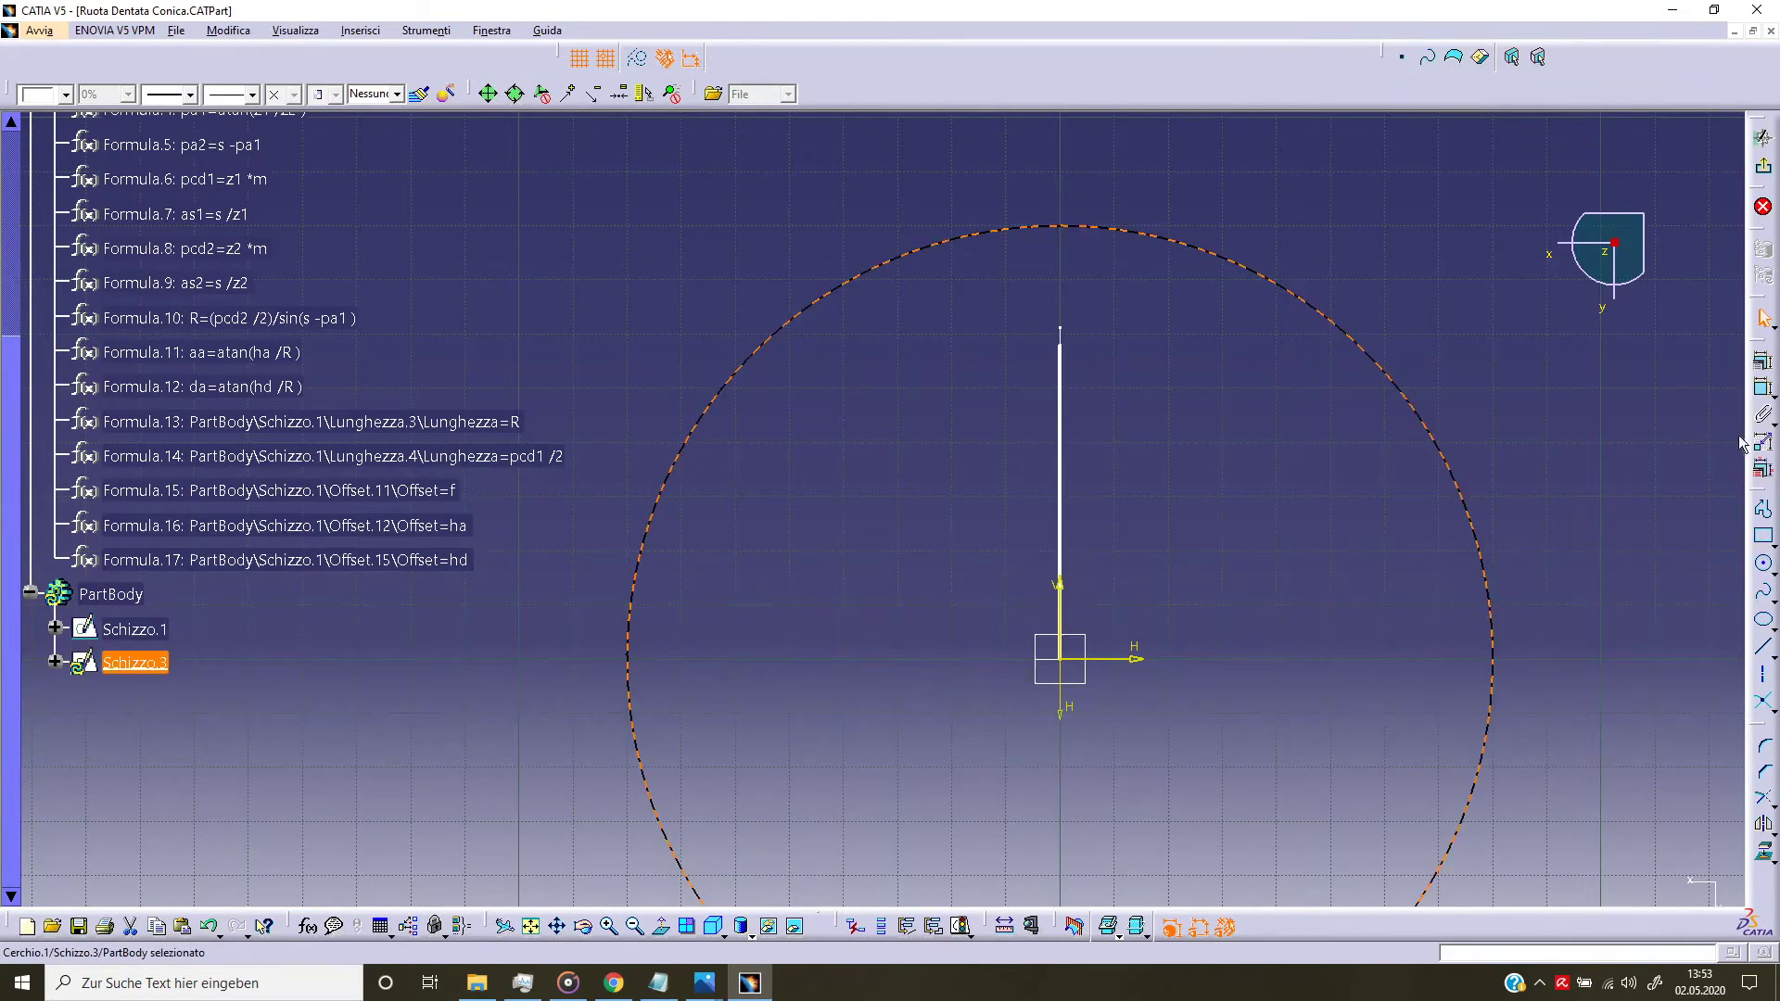
Step: Add a smaller inner circle and the 70 mm construction circle, both centred on the origin
{"action": "left_click", "coordinate": [1763, 565]}
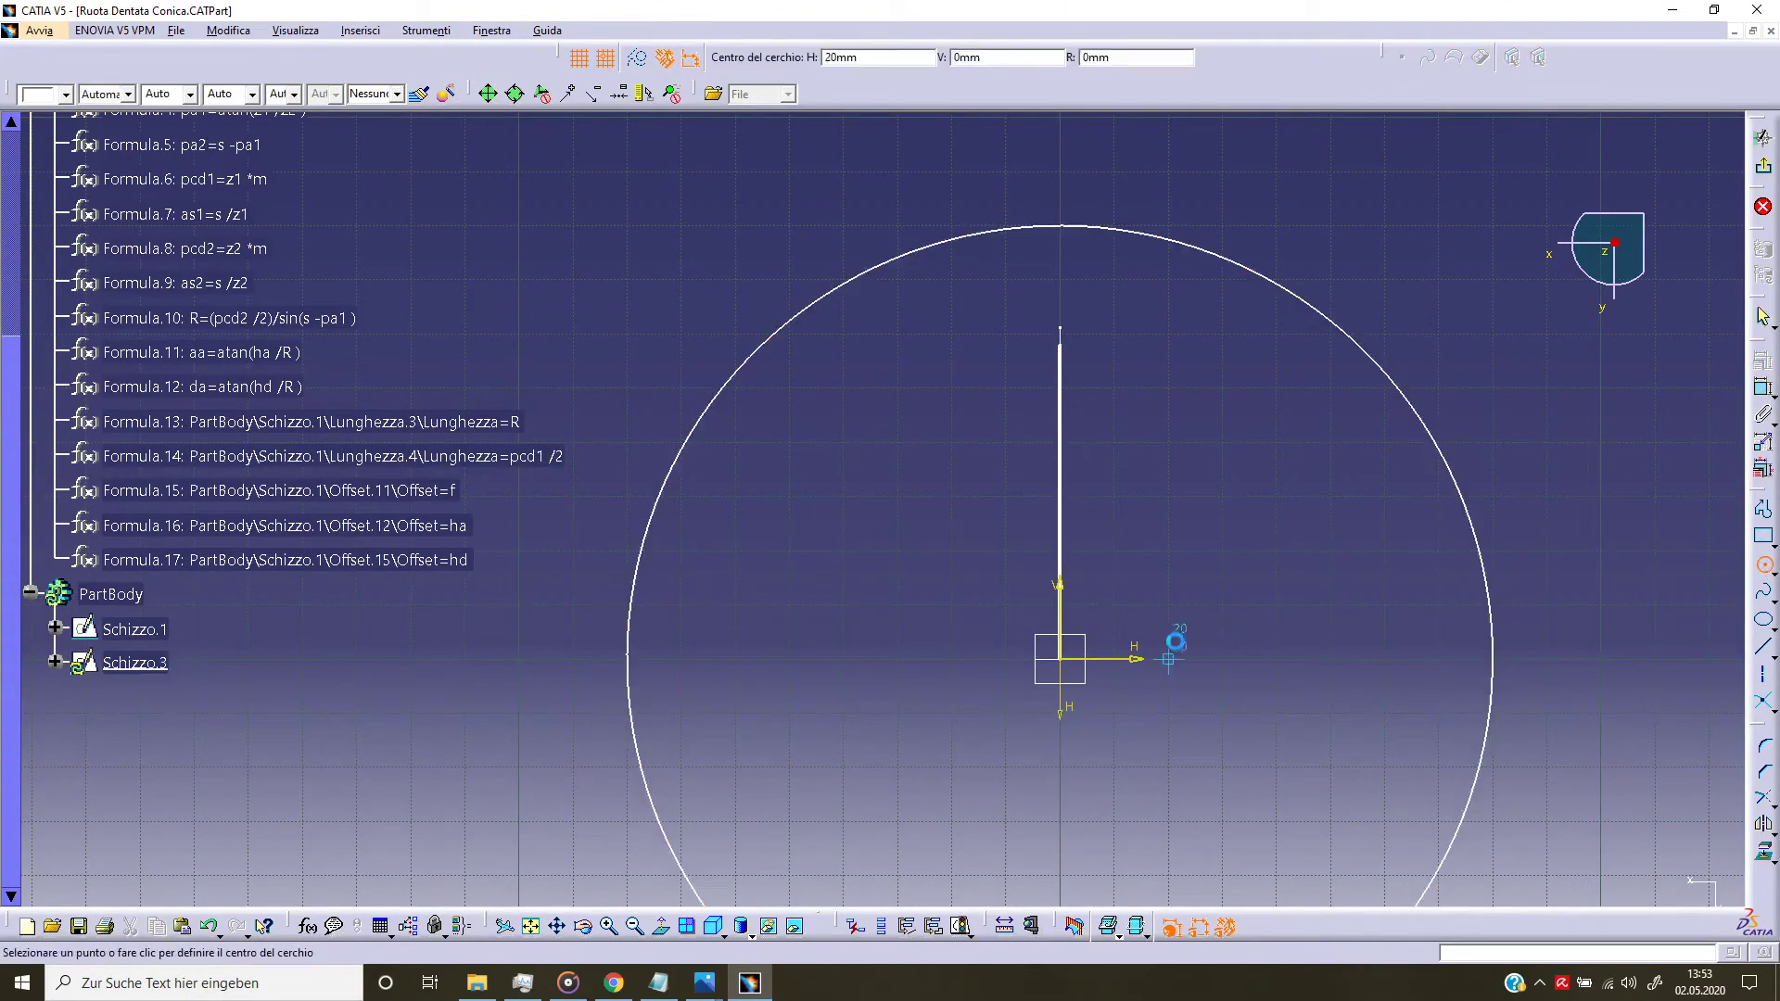
{"action": "left_click", "coordinate": [1060, 658]}
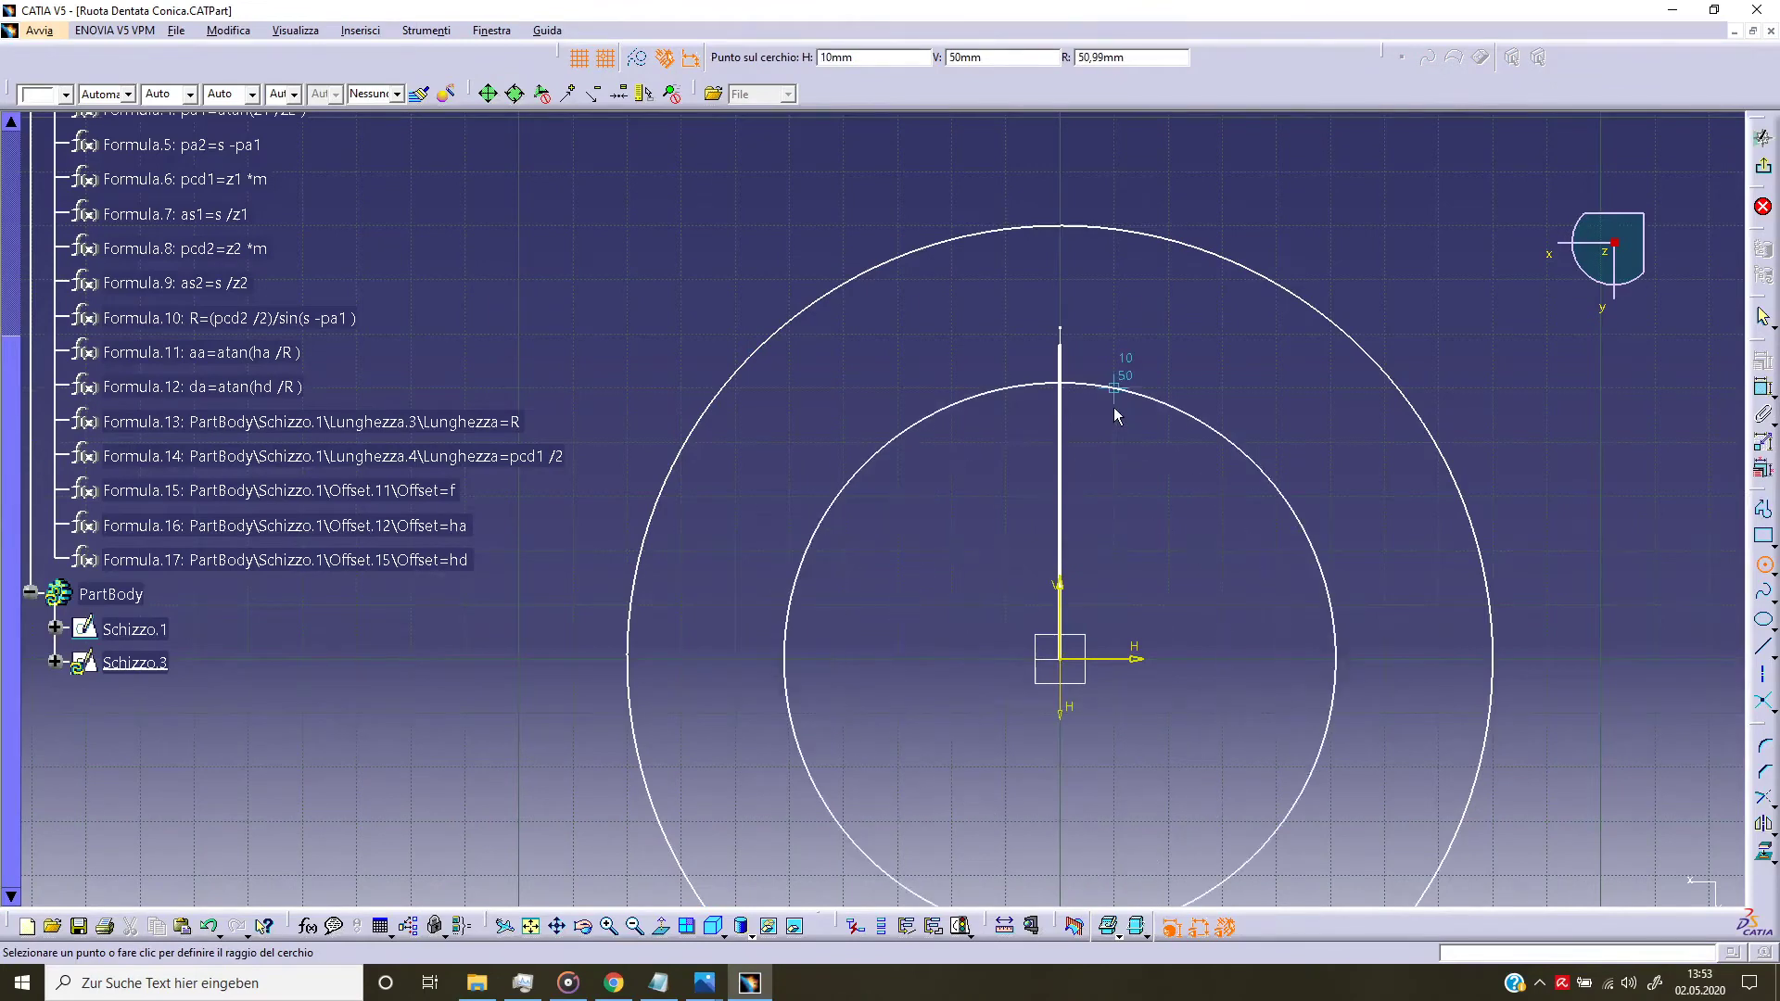
{"action": "left_click", "coordinate": [1115, 410]}
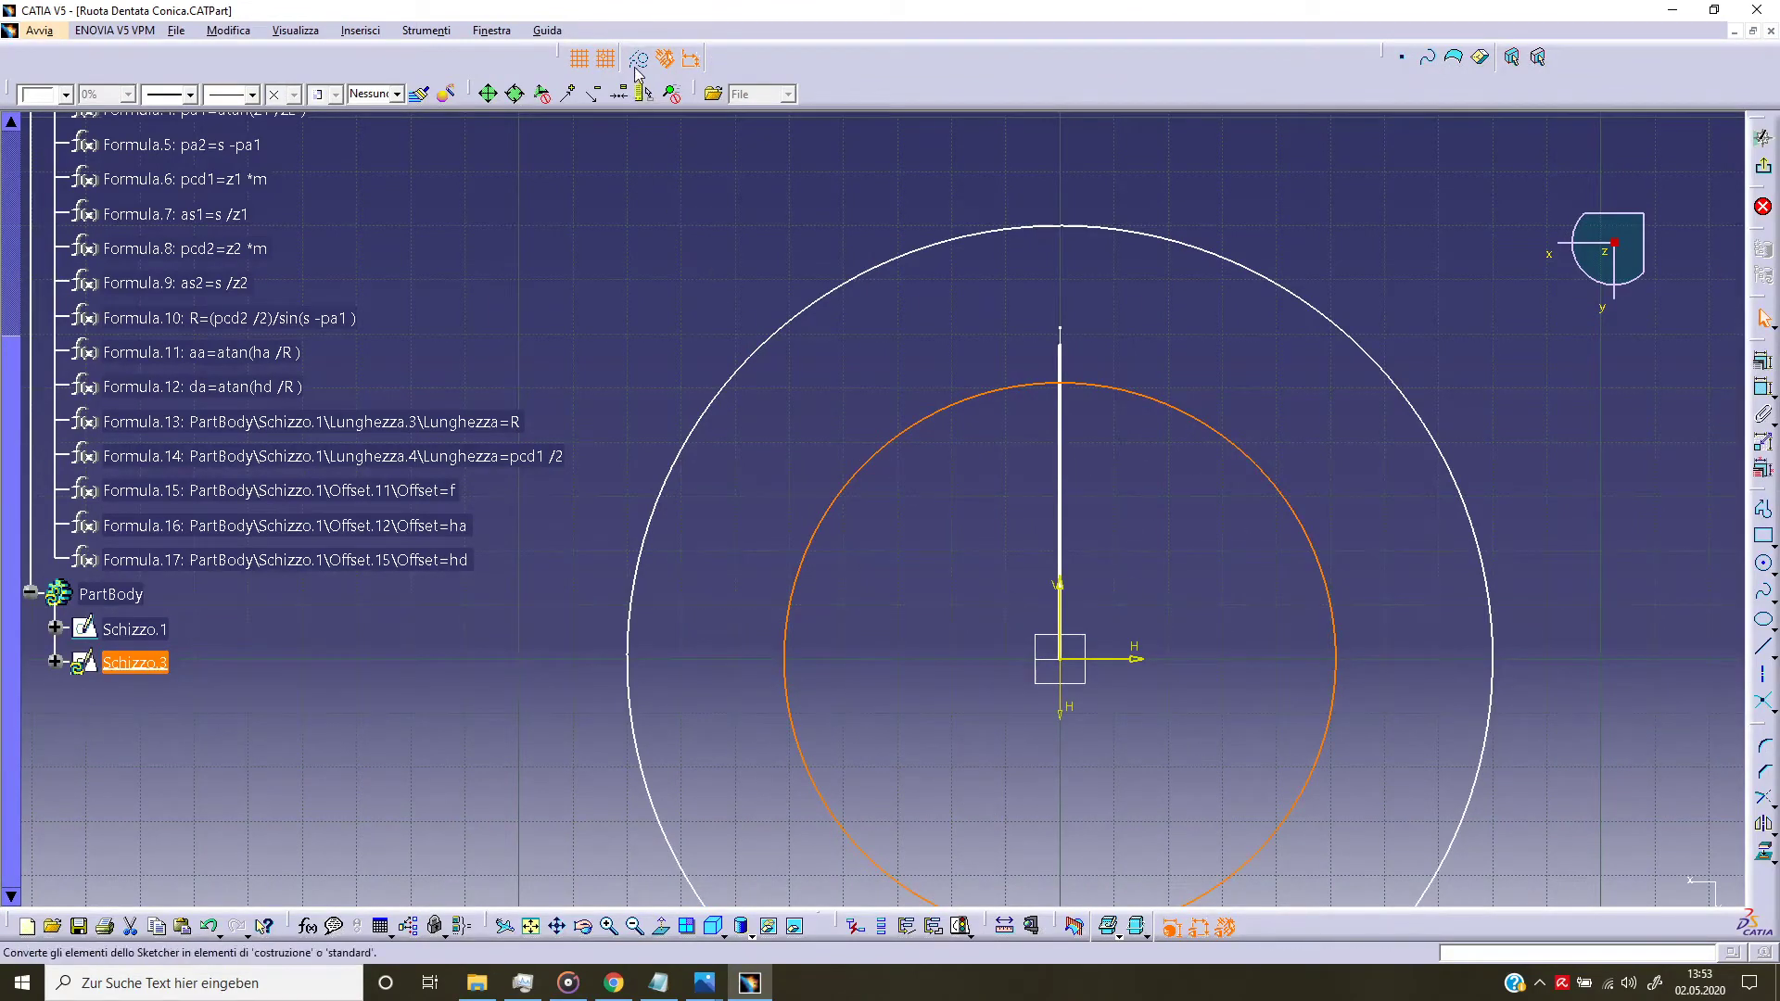
{"action": "key", "text": "Escape"}
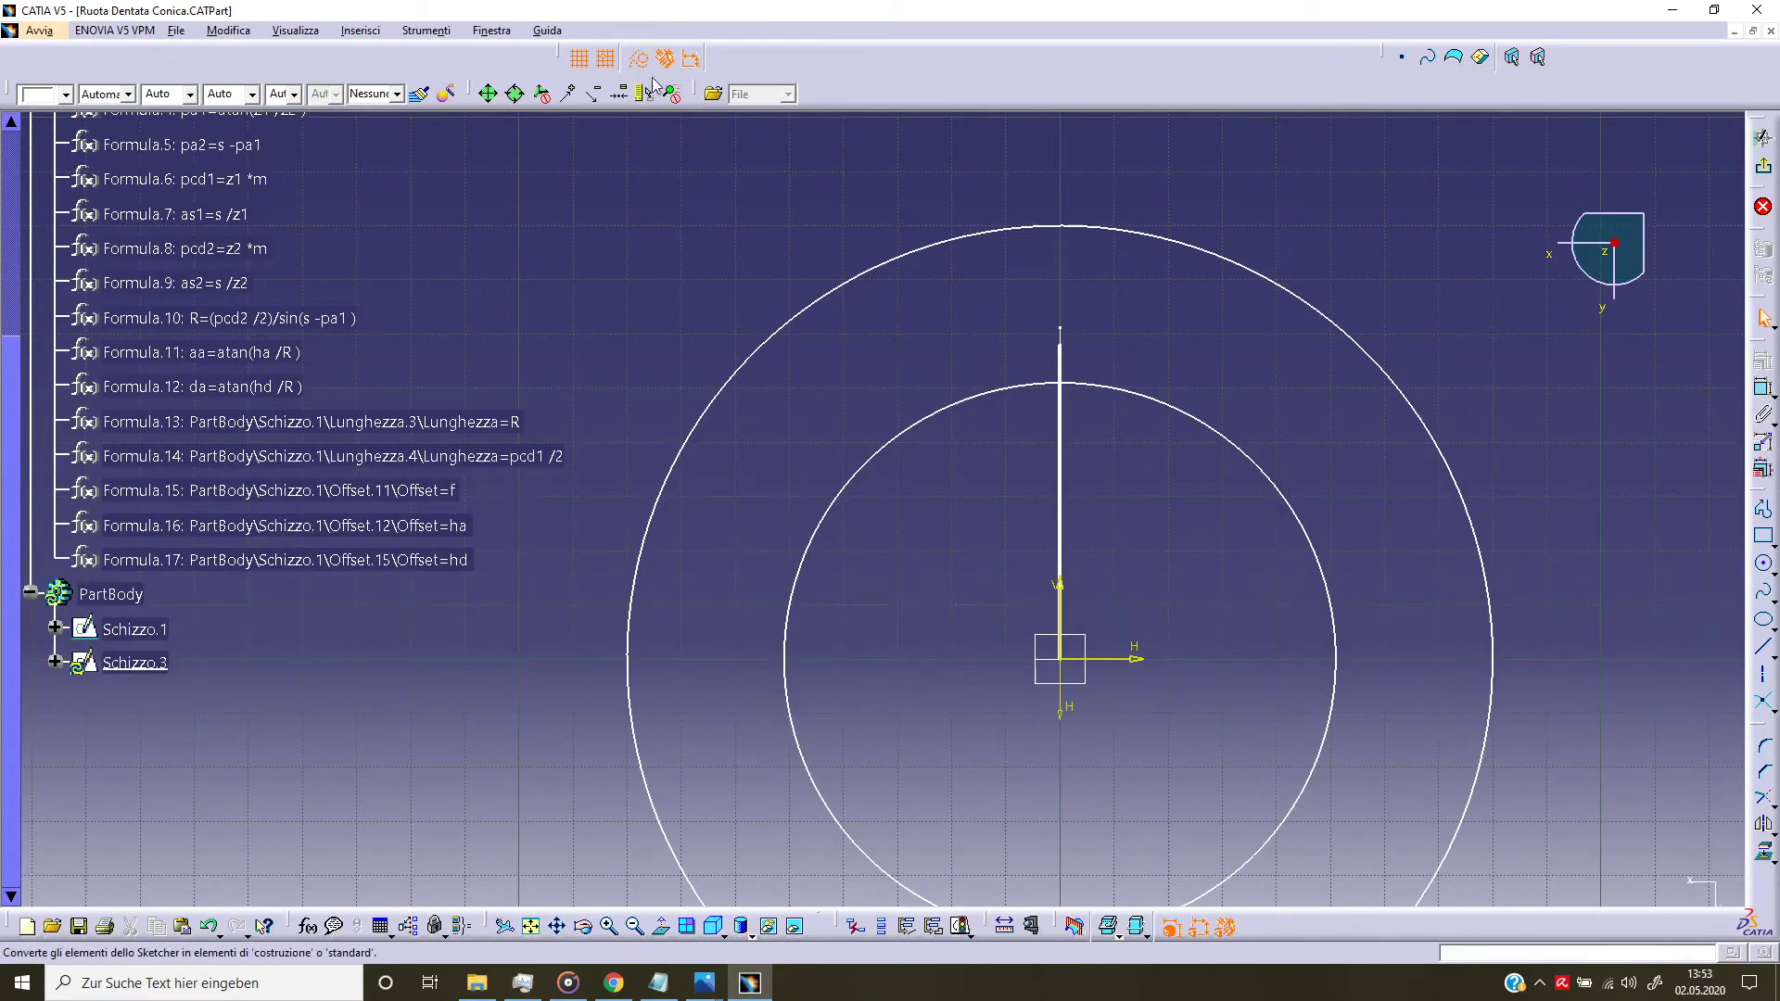
{"action": "left_click", "coordinate": [1764, 562]}
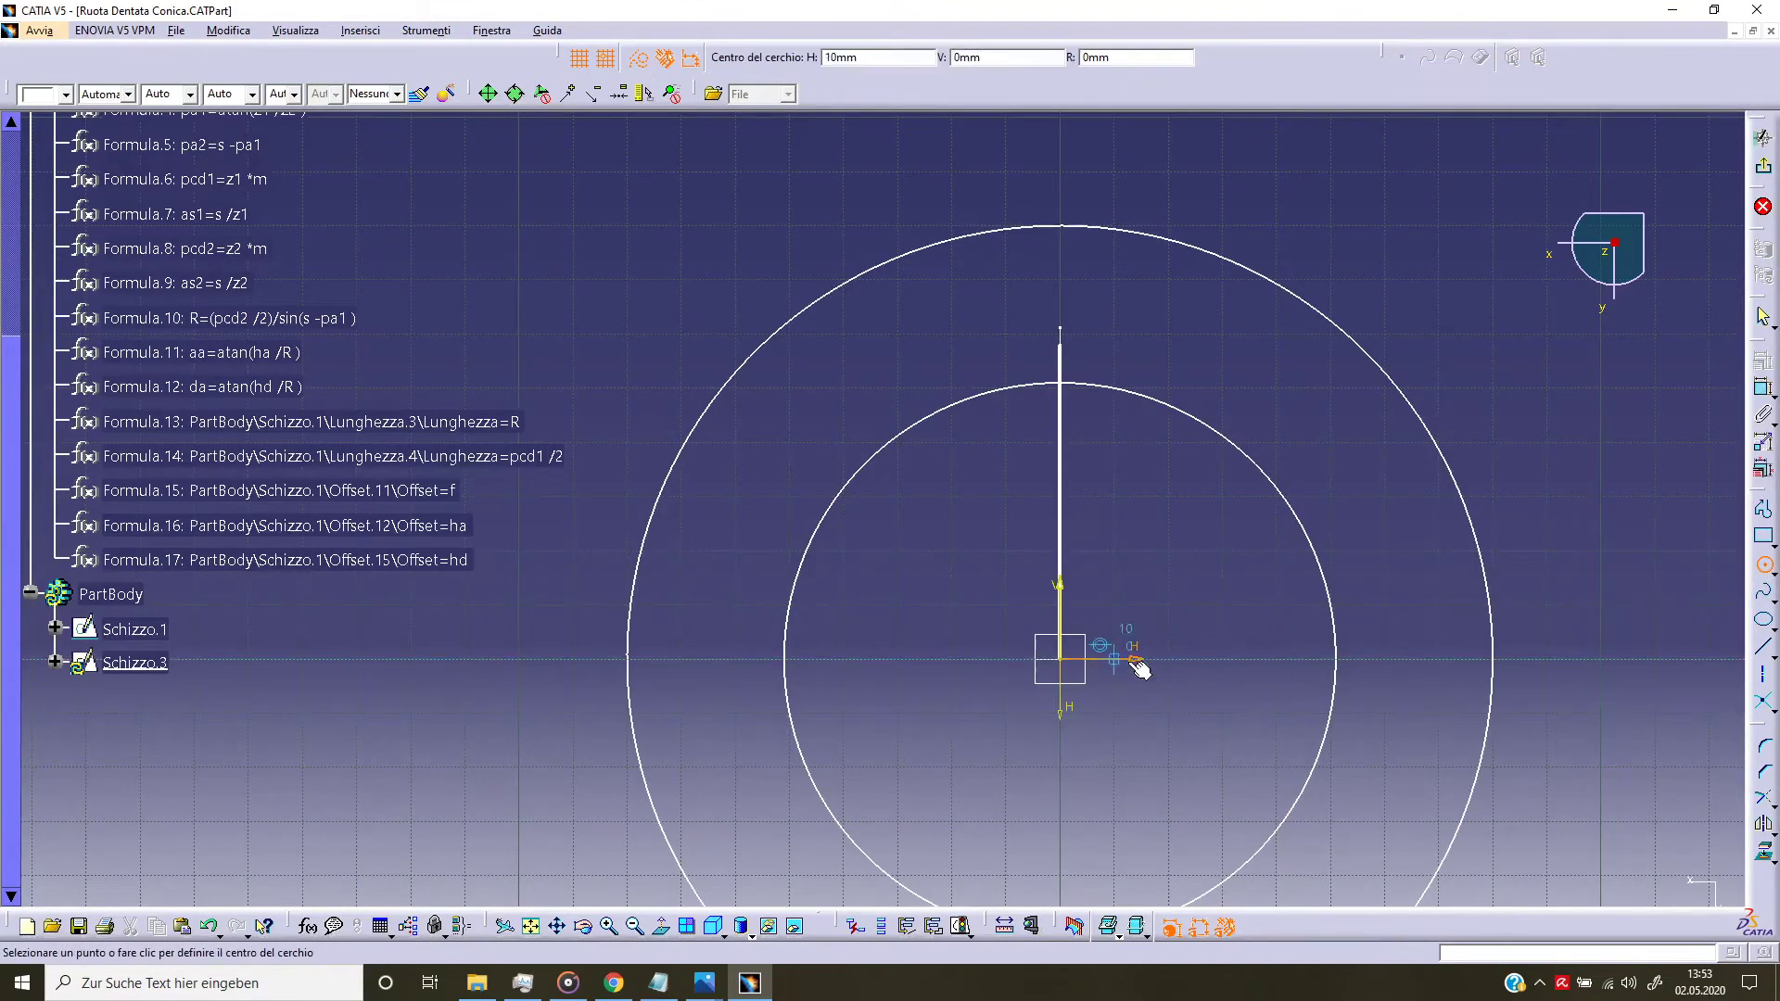
{"action": "left_click", "coordinate": [1060, 658]}
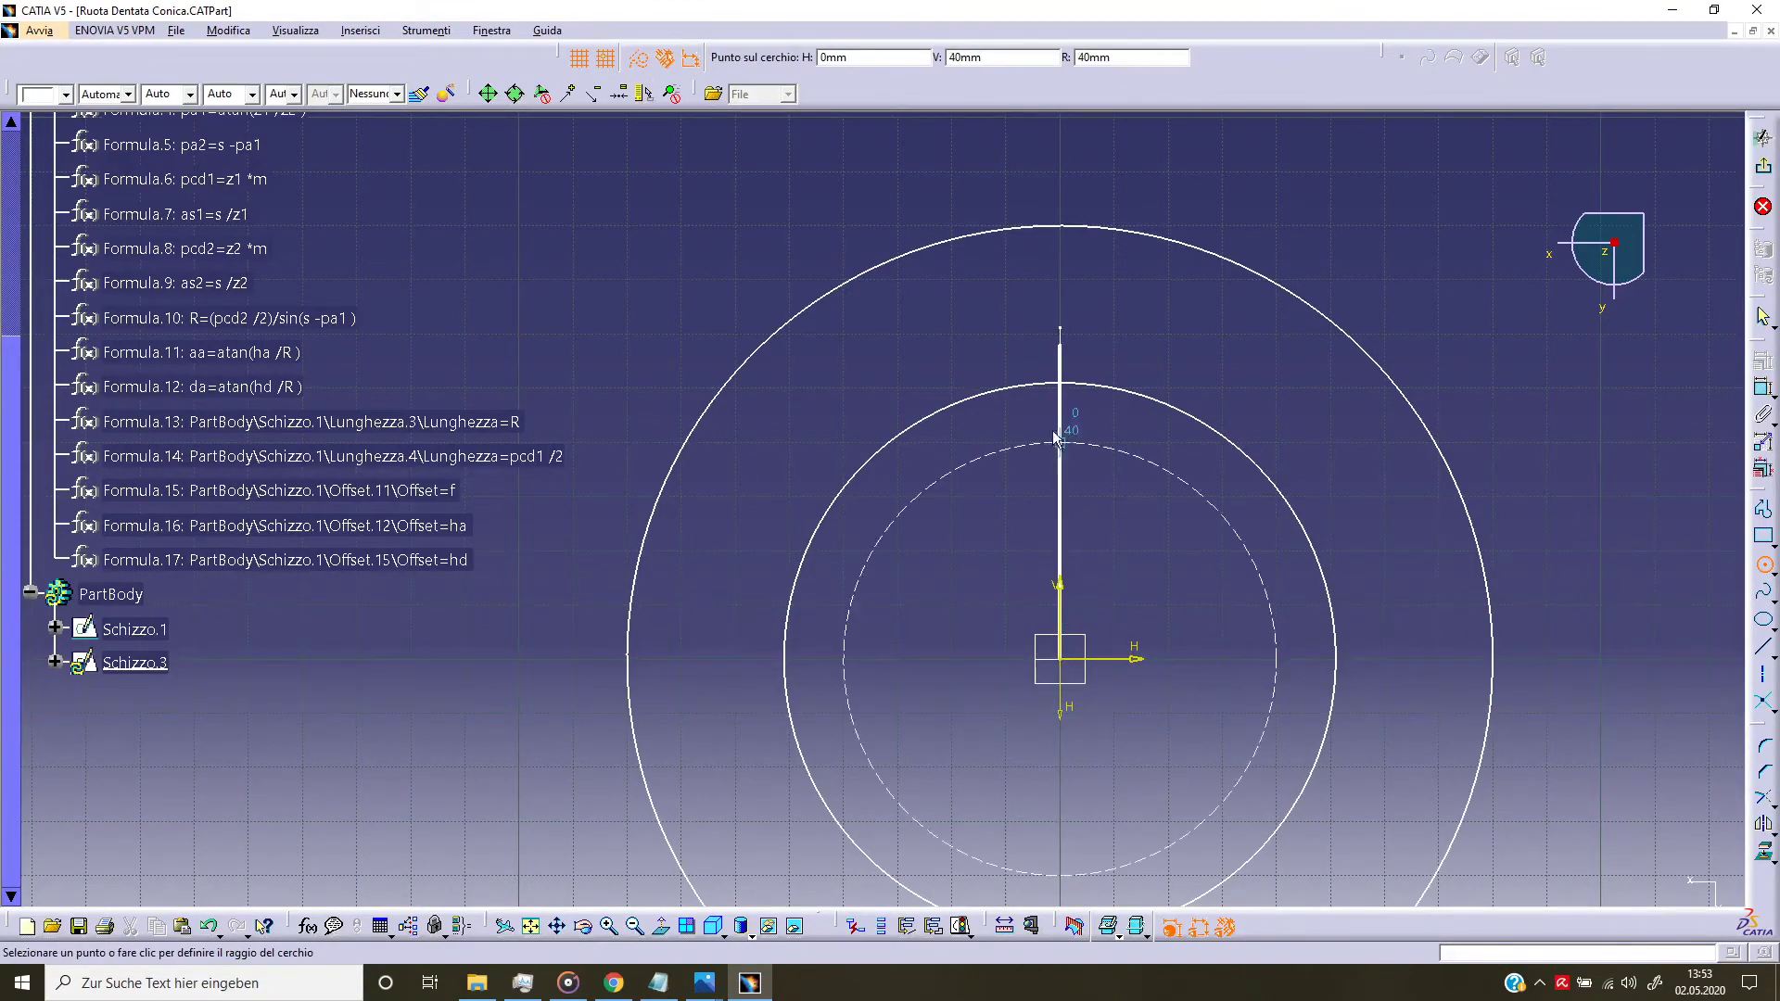
{"action": "left_click", "coordinate": [1085, 306]}
{"action": "mouse_move", "coordinate": [938, 621]}
{"action": "middle_mouse_down"}
{"action": "mouse_move", "coordinate": [1093, 605]}
{"action": "mouse_move", "coordinate": [953, 320]}
{"action": "middle_mouse_up"}
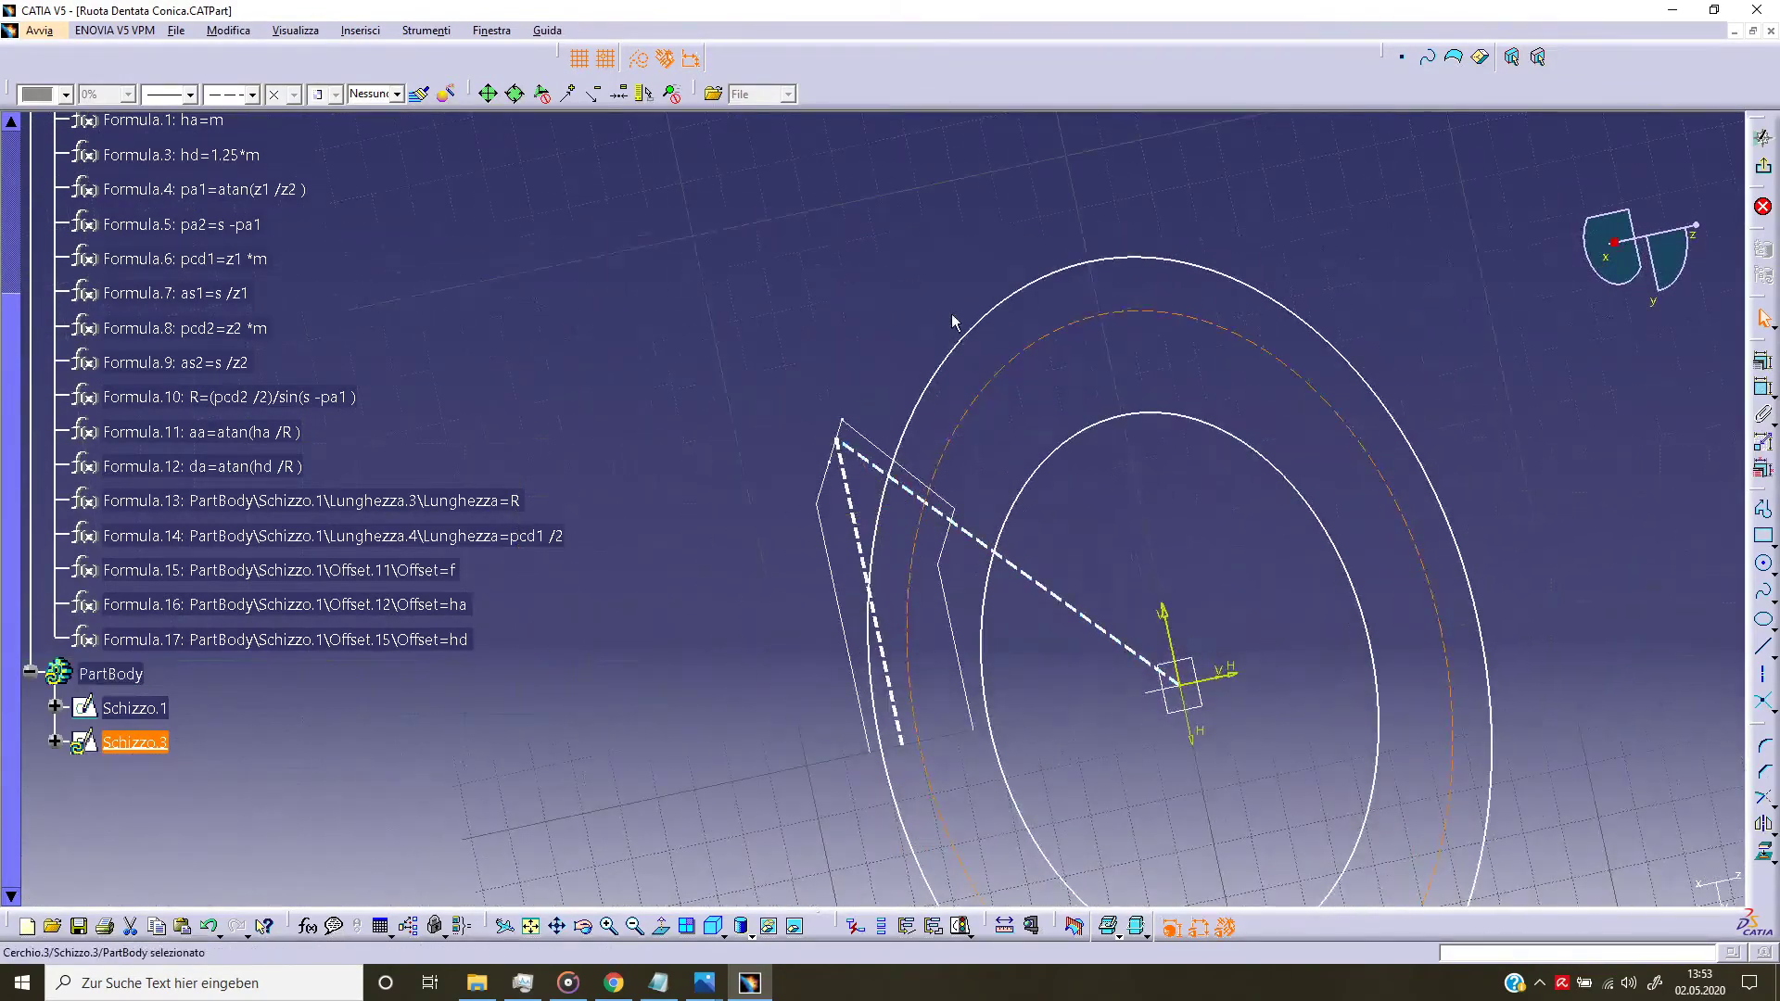
Step: Make the outer circle coincident with its profile point
{"action": "left_click", "coordinate": [1004, 304]}
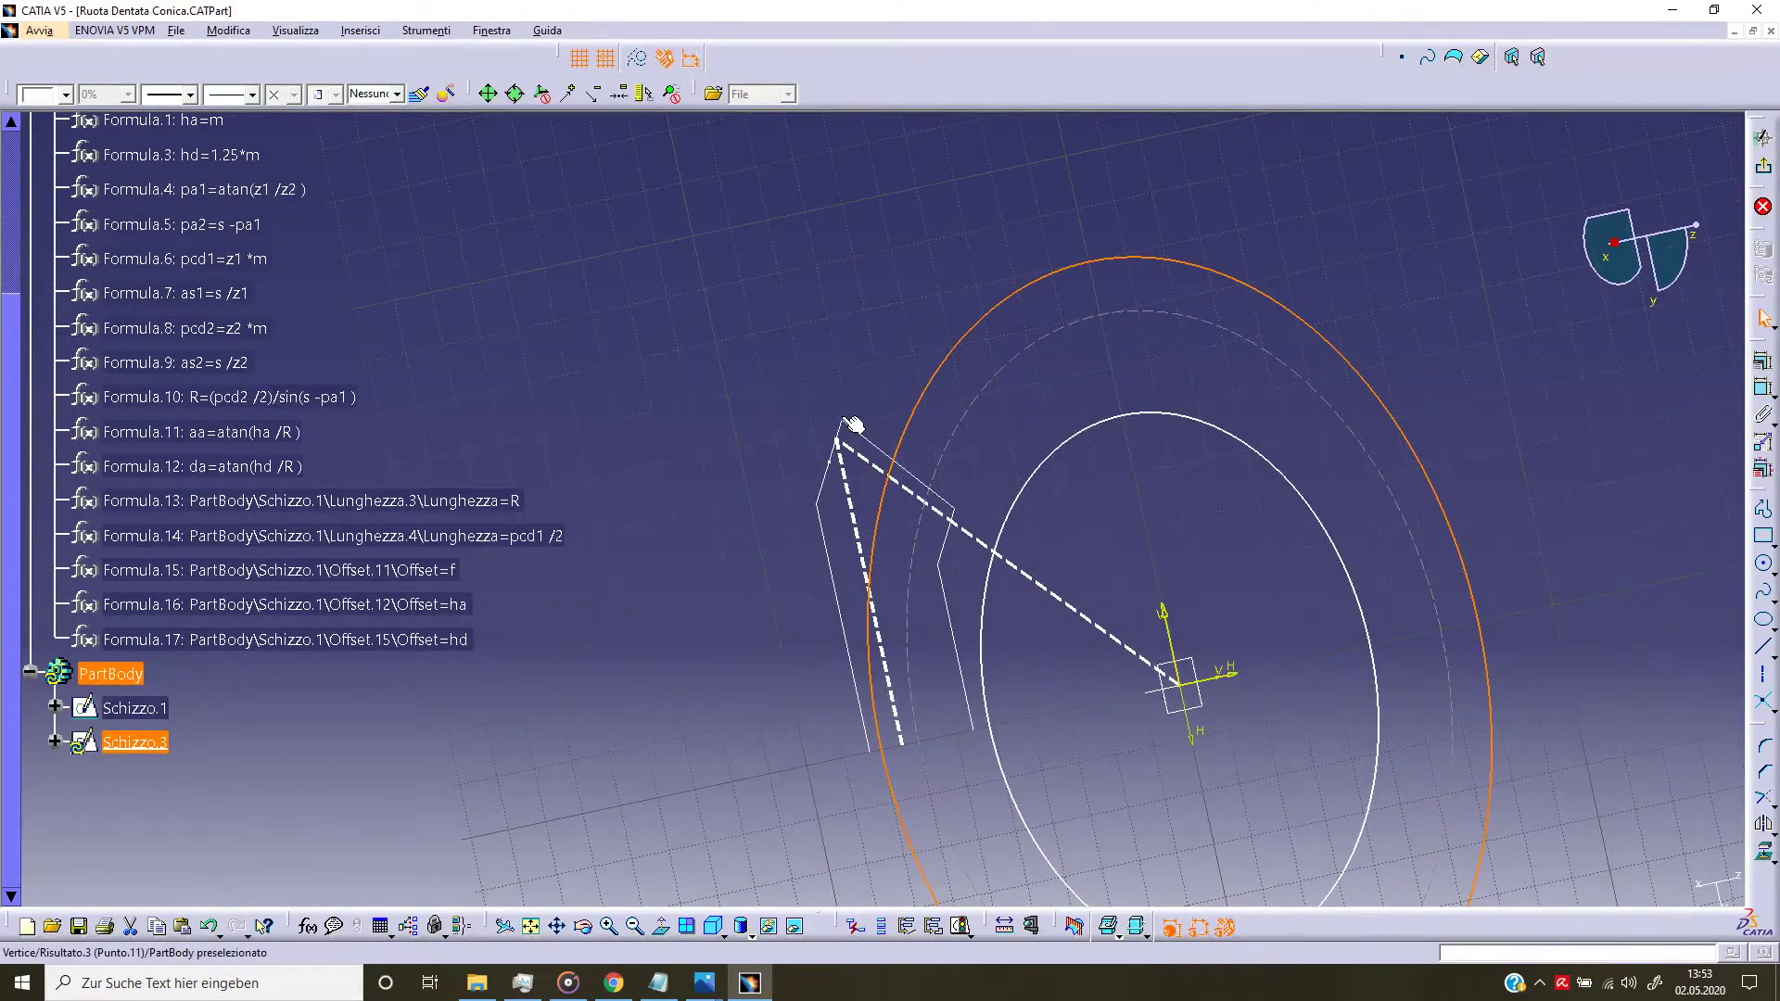
{"action": "left_click", "coordinate": [1764, 364]}
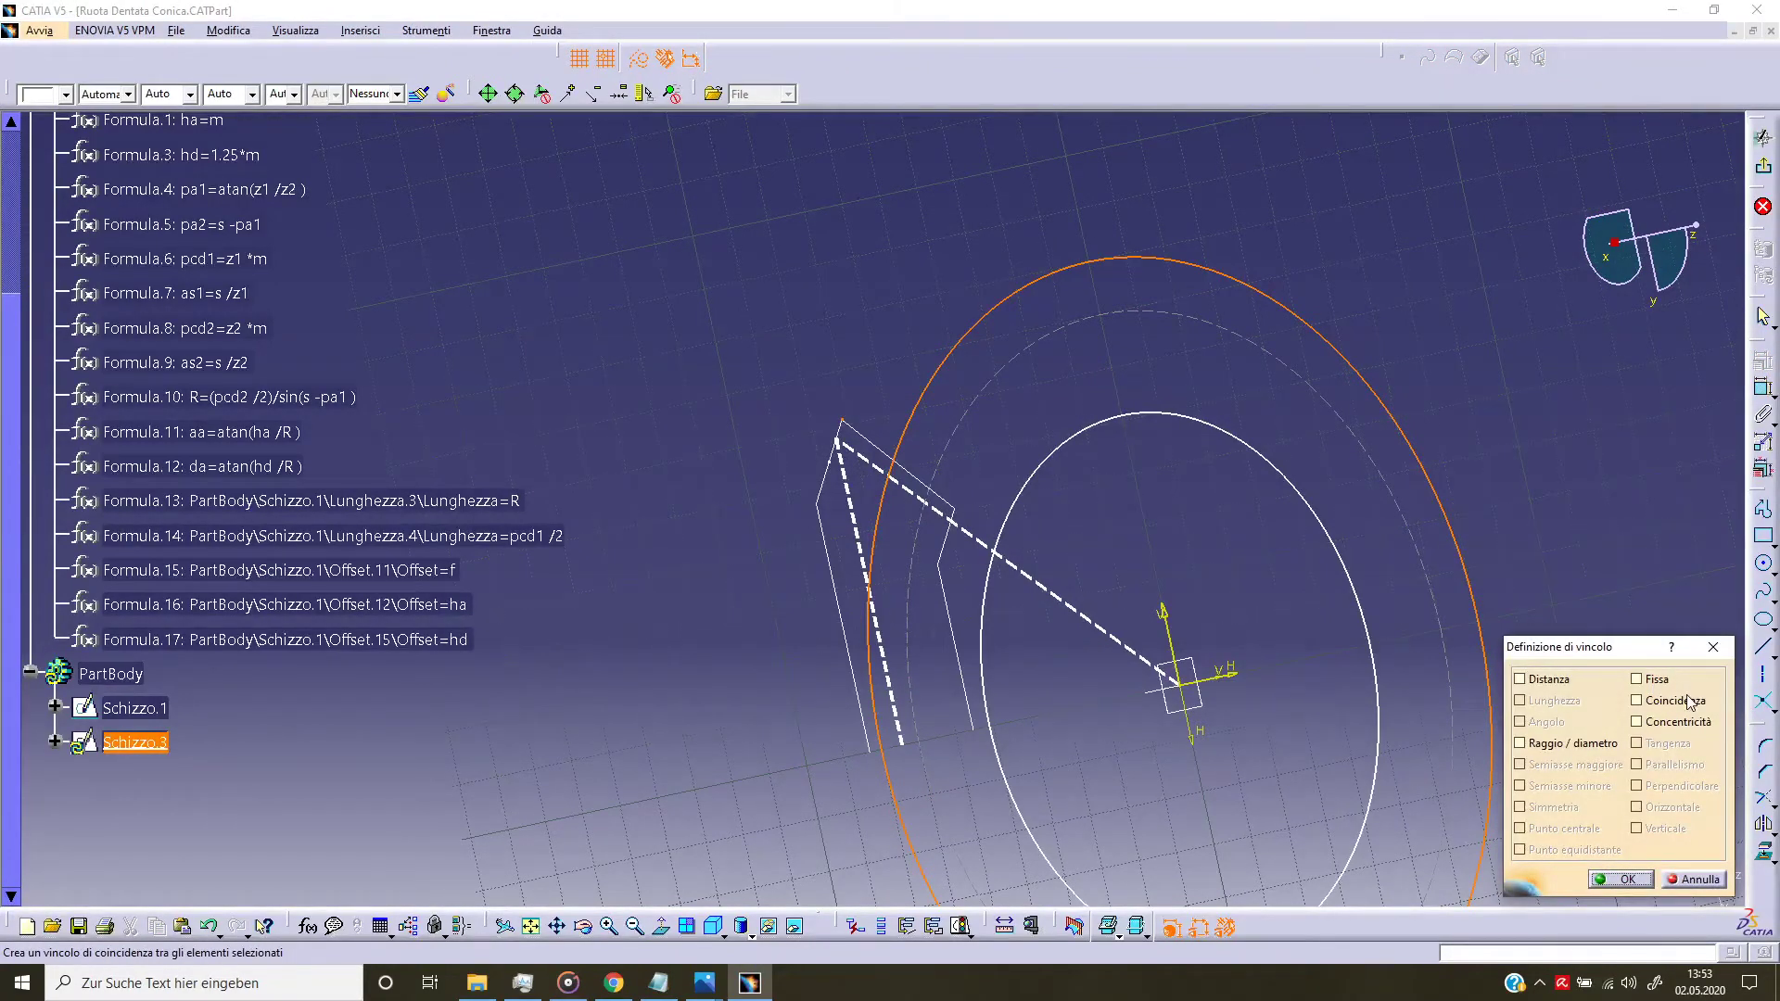
{"action": "left_click", "coordinate": [1686, 702]}
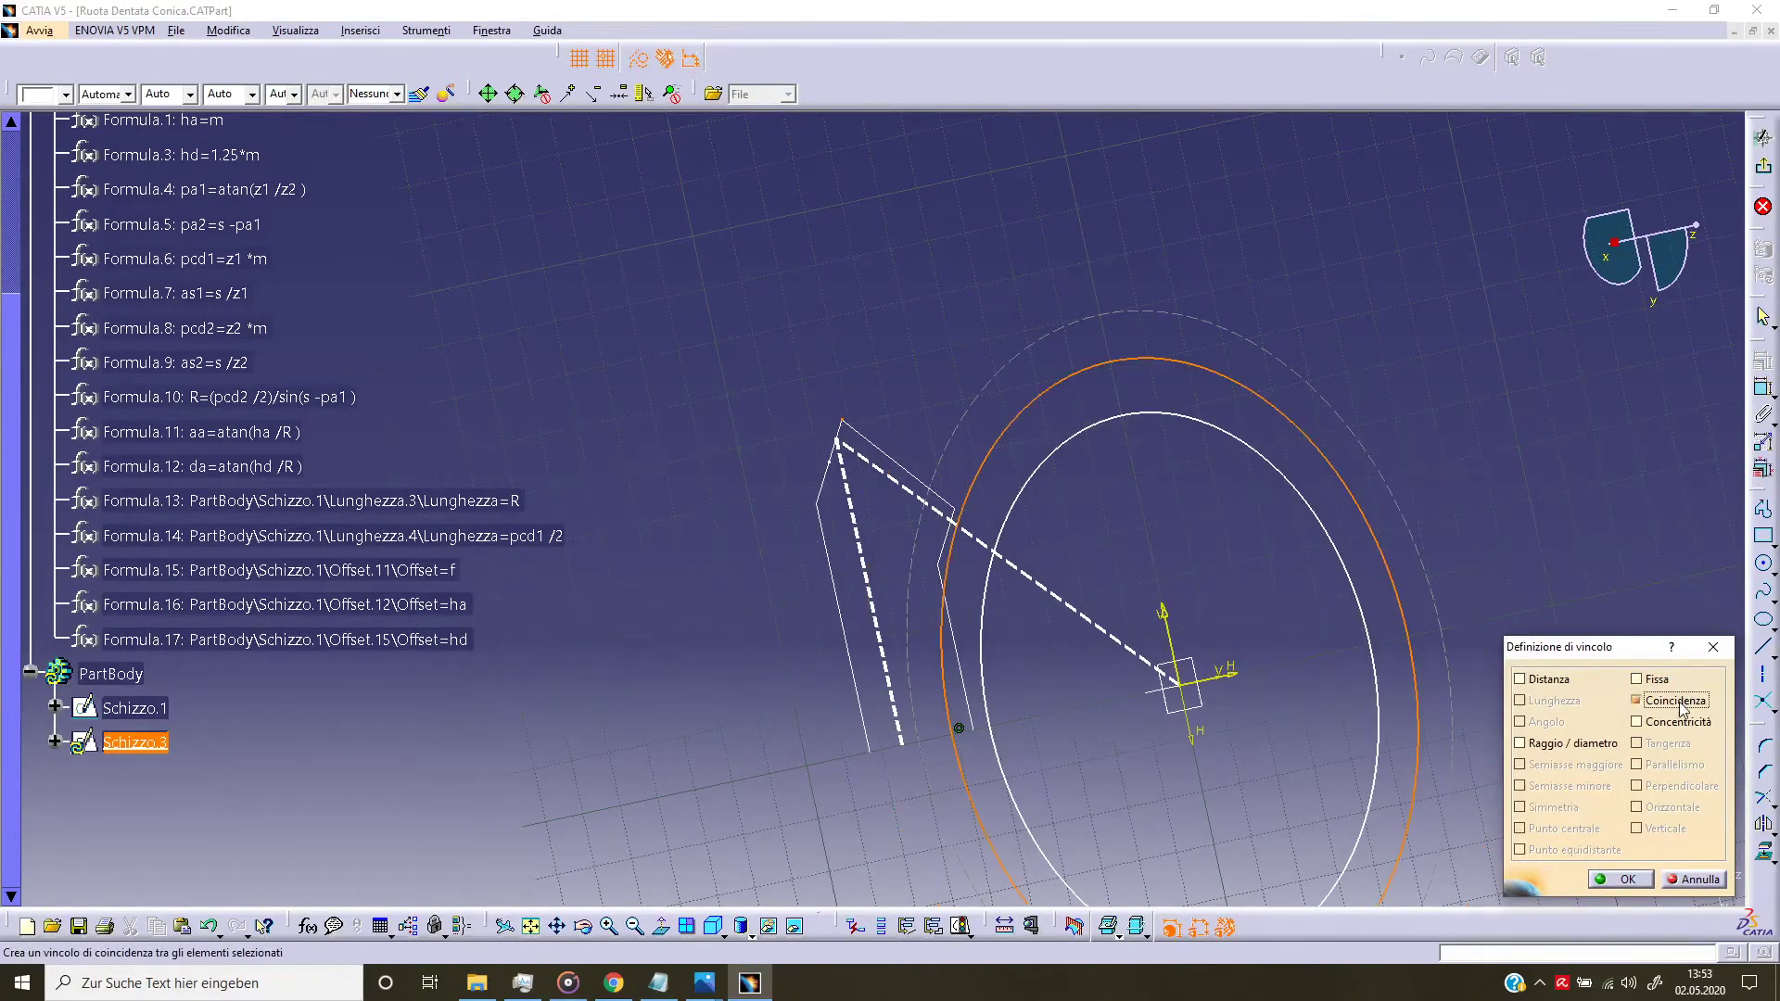
{"action": "left_click", "coordinate": [1623, 879]}
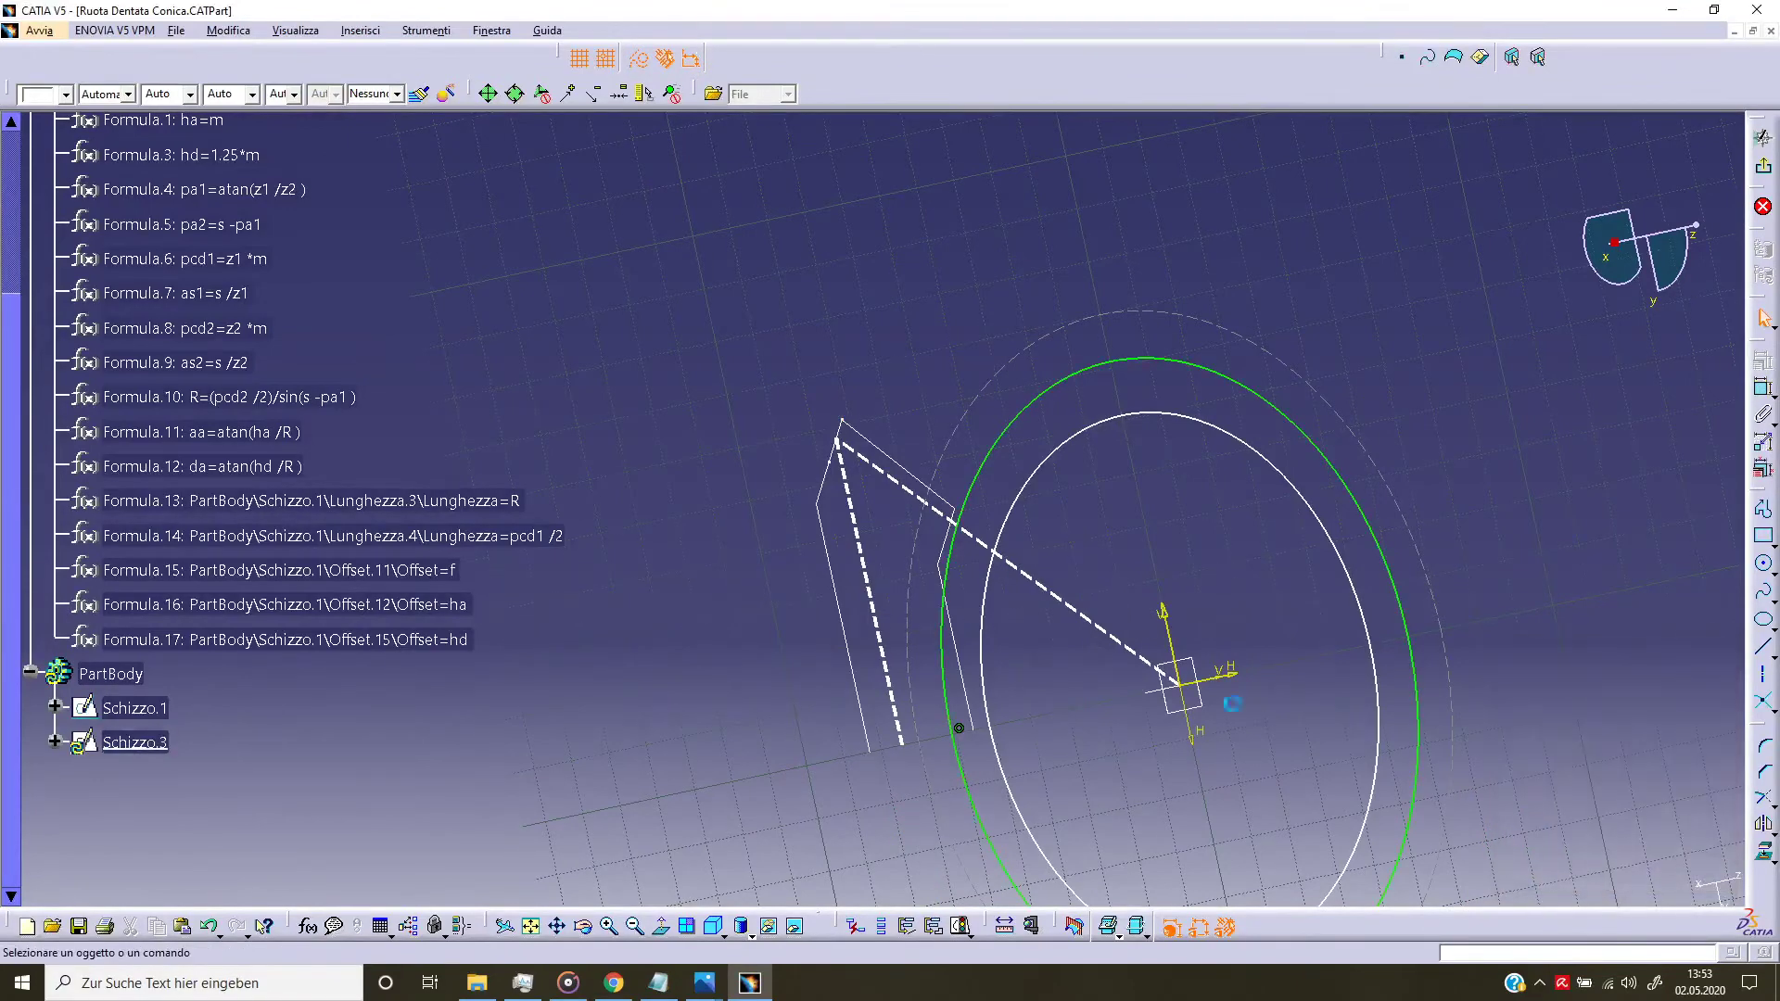
Step: Make the dashed construction circle pass through the profile vertex with coincidence
{"action": "left_click", "coordinate": [1010, 376]}
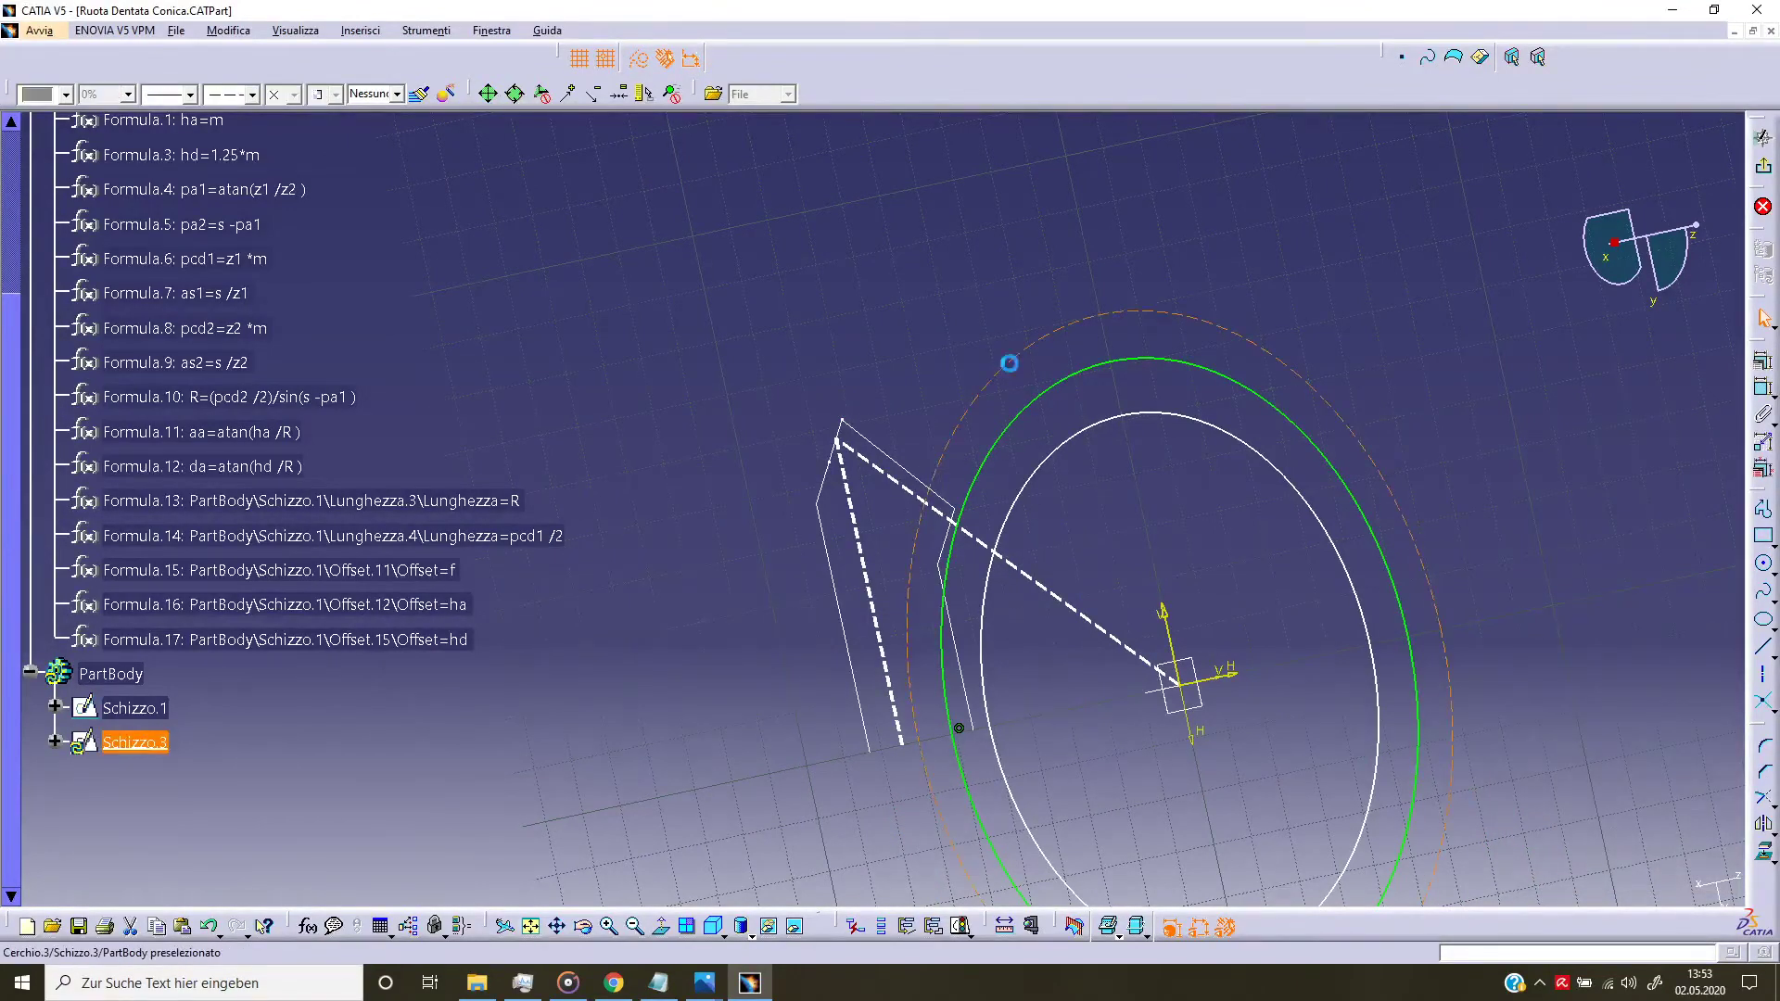
{"action": "left_click", "coordinate": [839, 440], "text": "ctrl"}
{"action": "left_click", "coordinate": [1762, 362]}
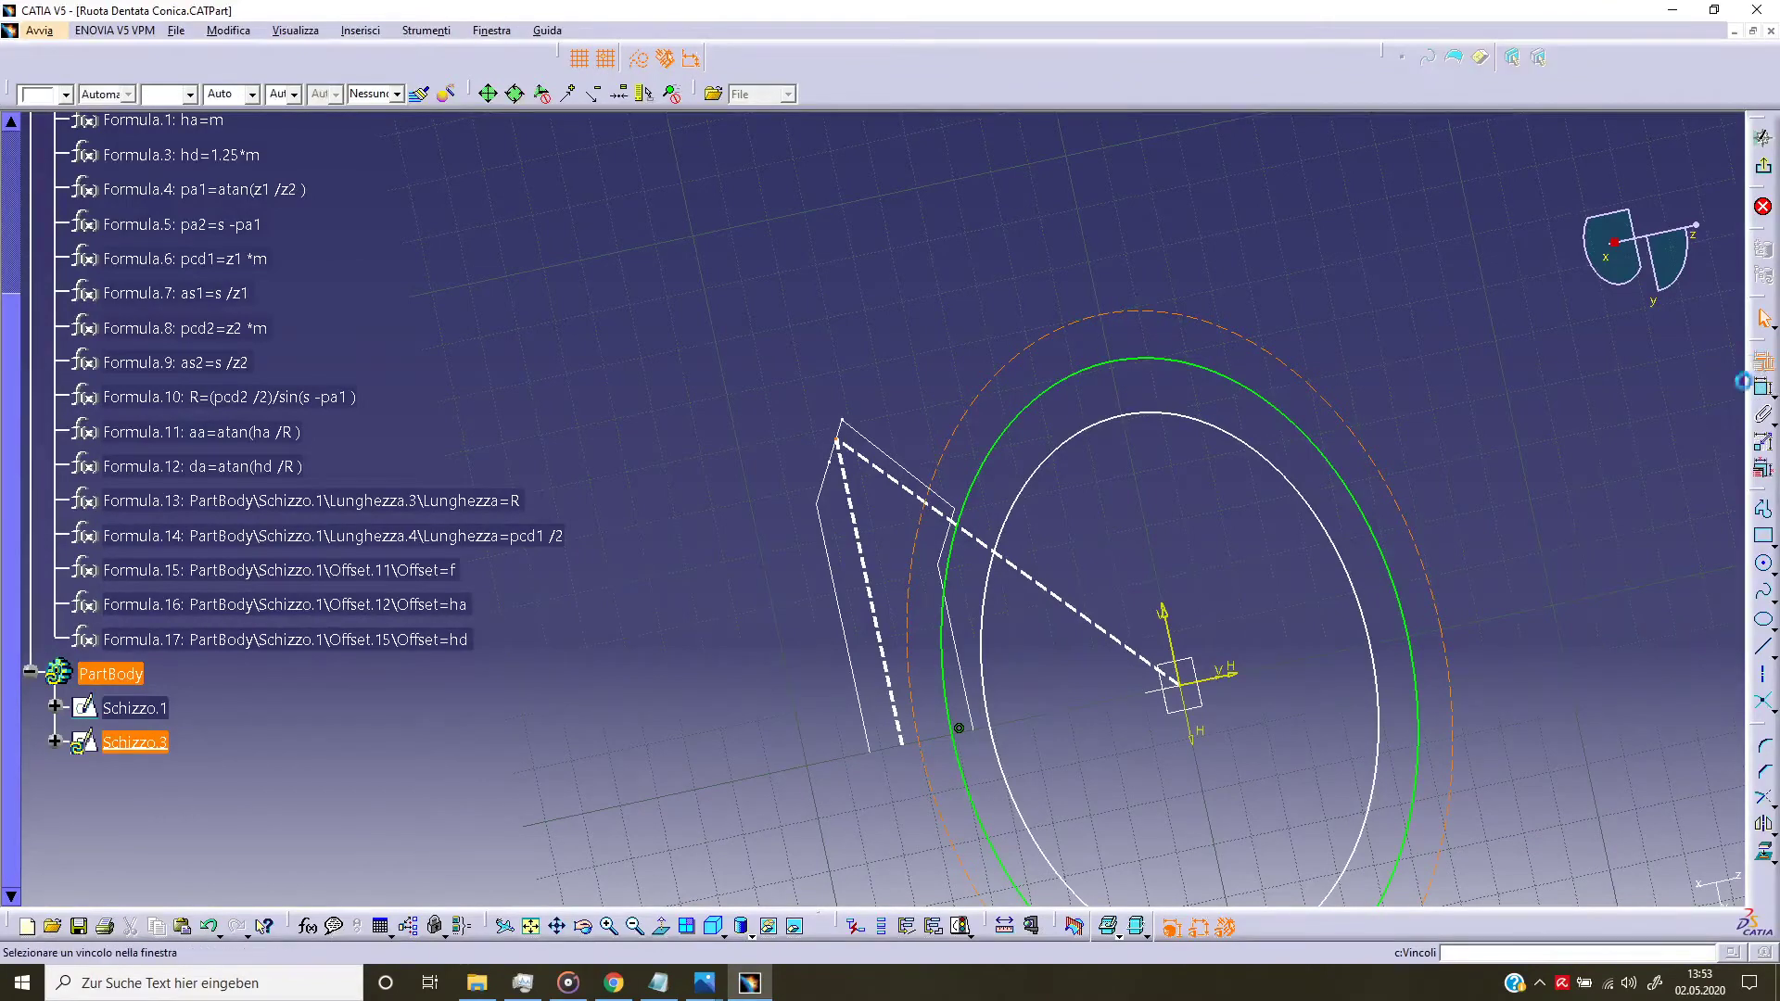
{"action": "left_click", "coordinate": [1697, 723]}
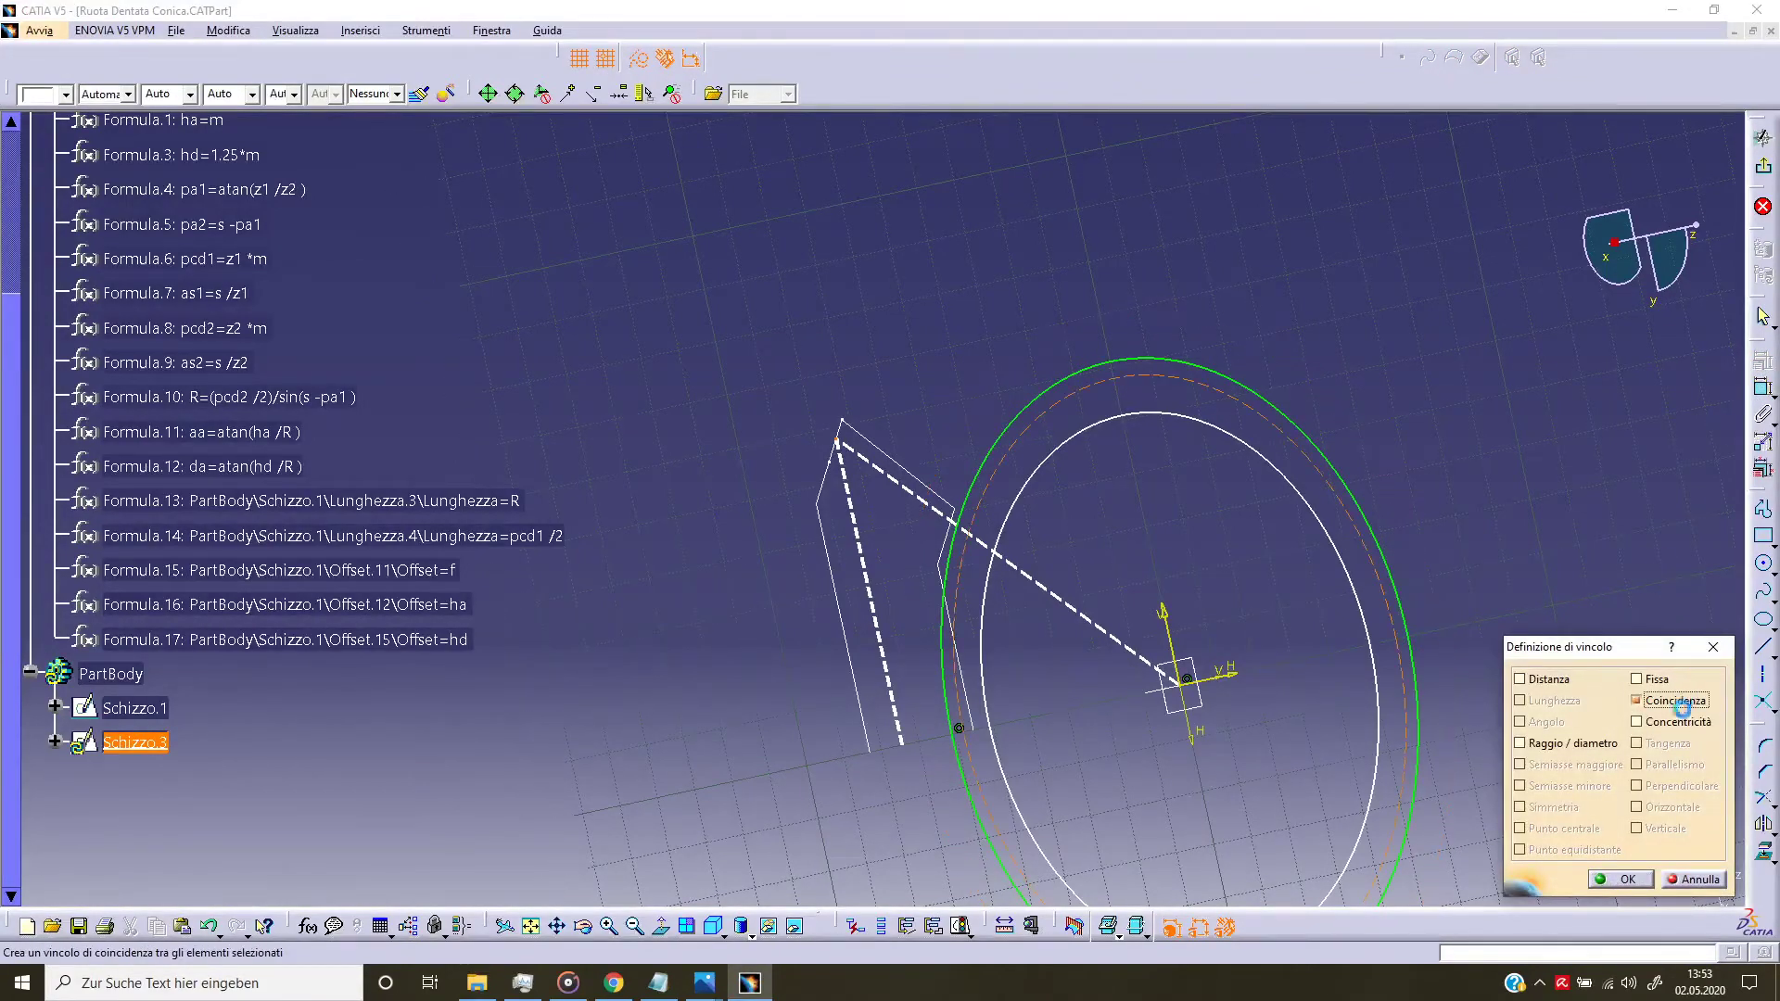
{"action": "left_click", "coordinate": [1621, 879]}
Step: Make the inner circle coincident with the profile's lower end point, then view face-on
{"action": "left_click", "coordinate": [1029, 494]}
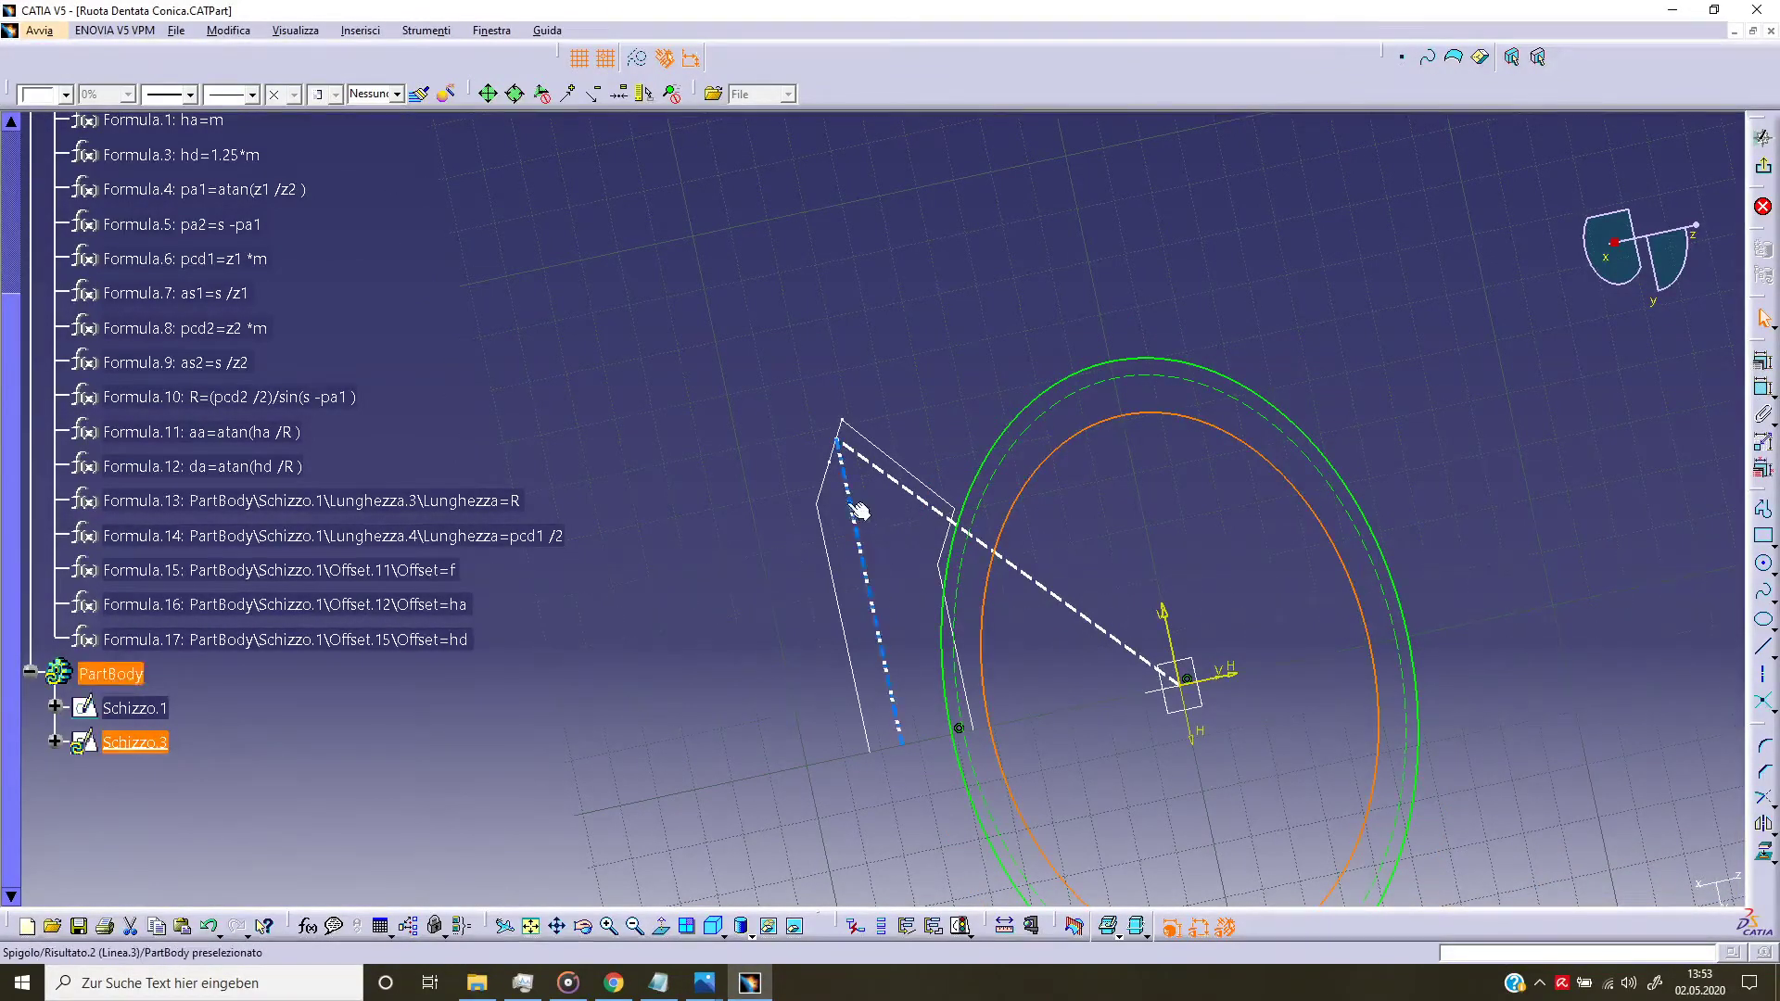
{"action": "left_click", "coordinate": [838, 454], "text": "ctrl"}
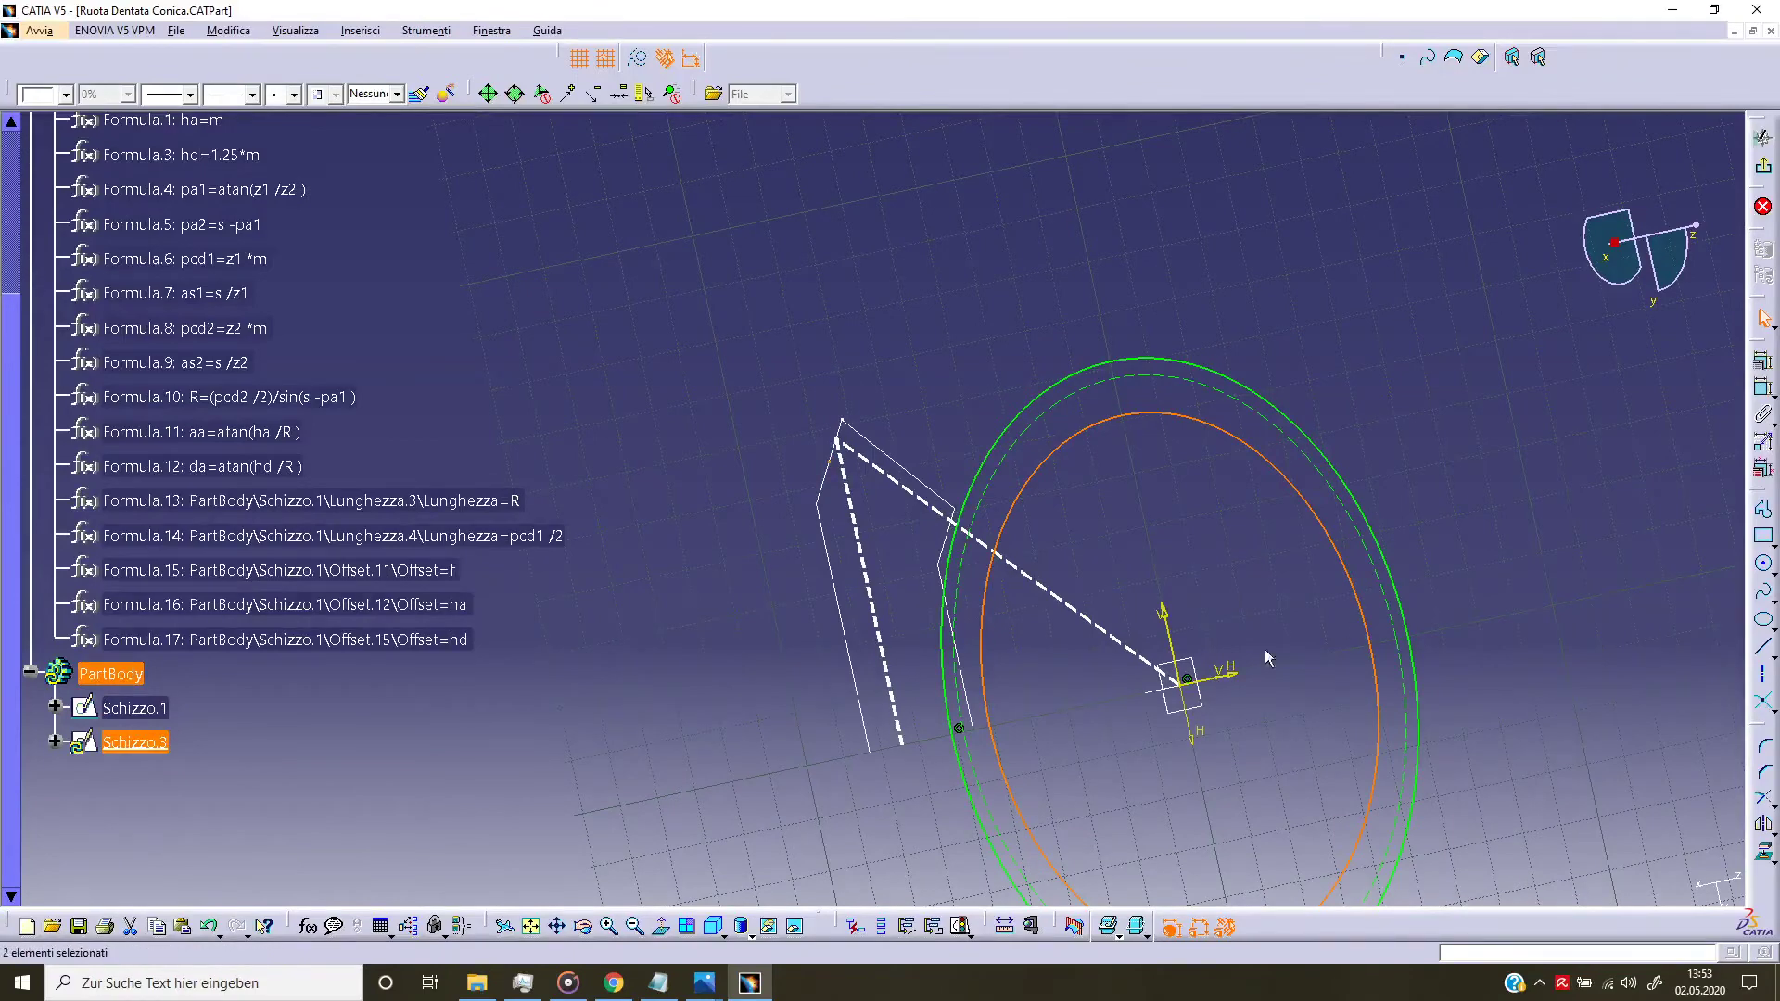
{"action": "left_click", "coordinate": [1763, 361]}
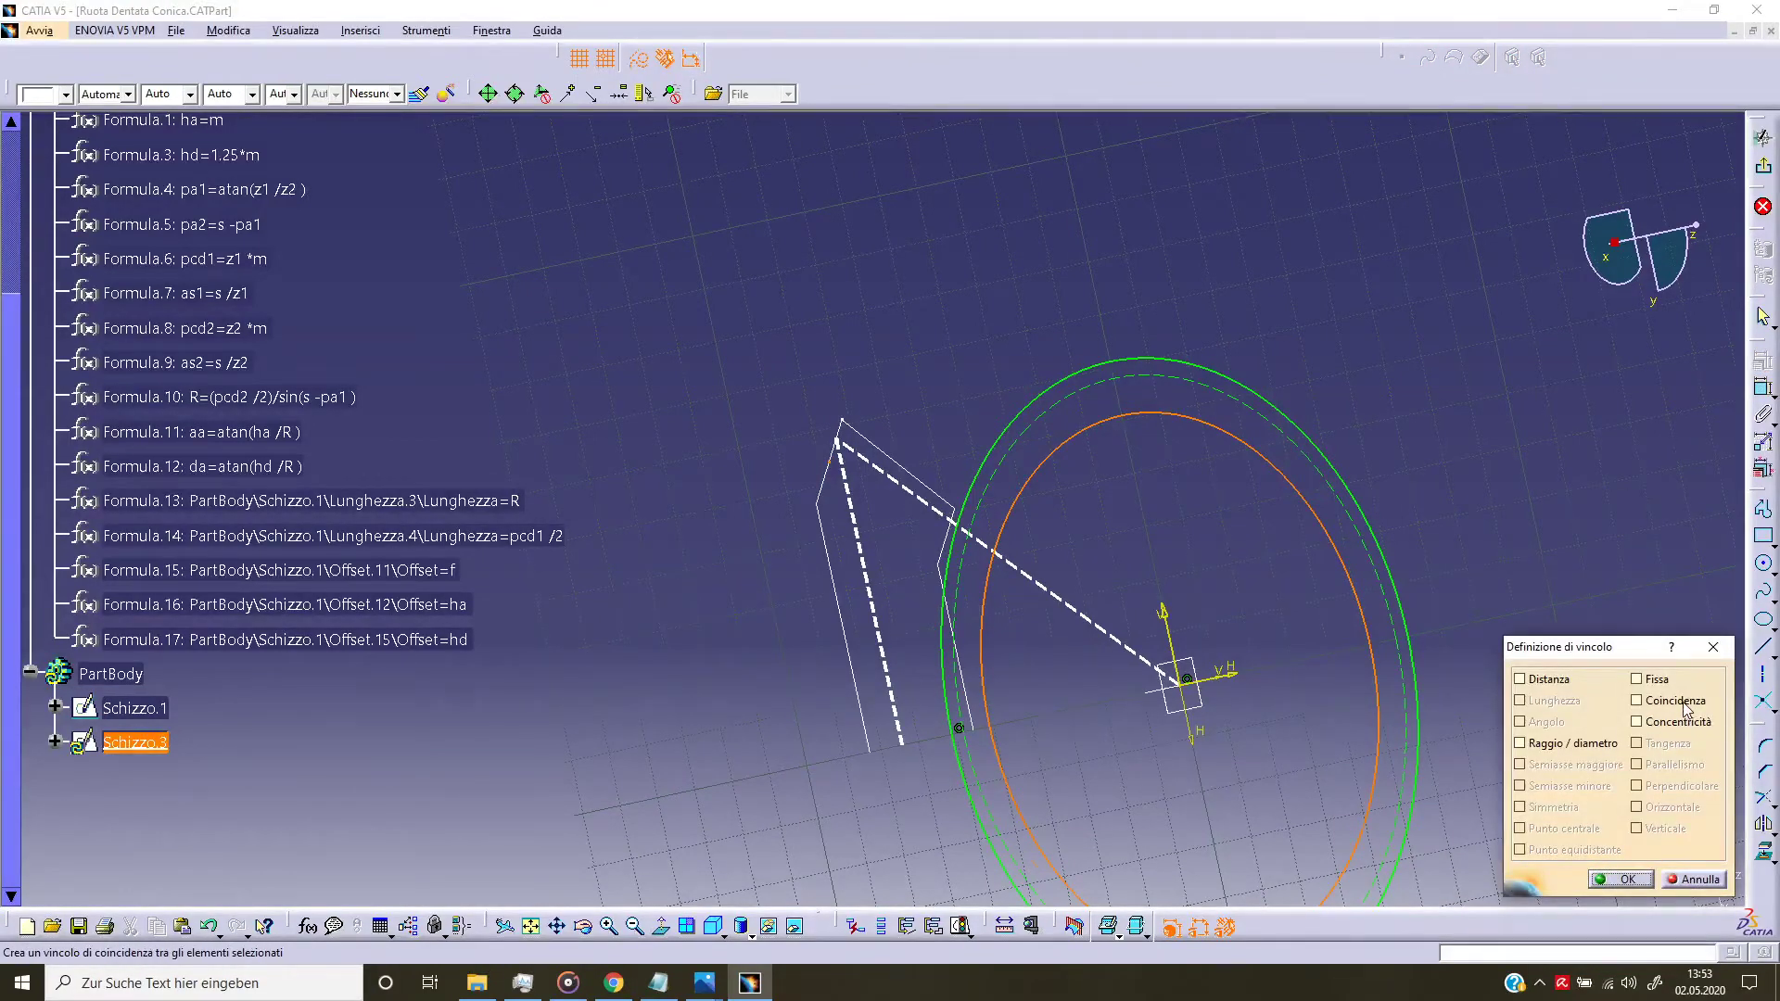
{"action": "left_click", "coordinate": [1676, 701]}
{"action": "left_click", "coordinate": [1630, 880]}
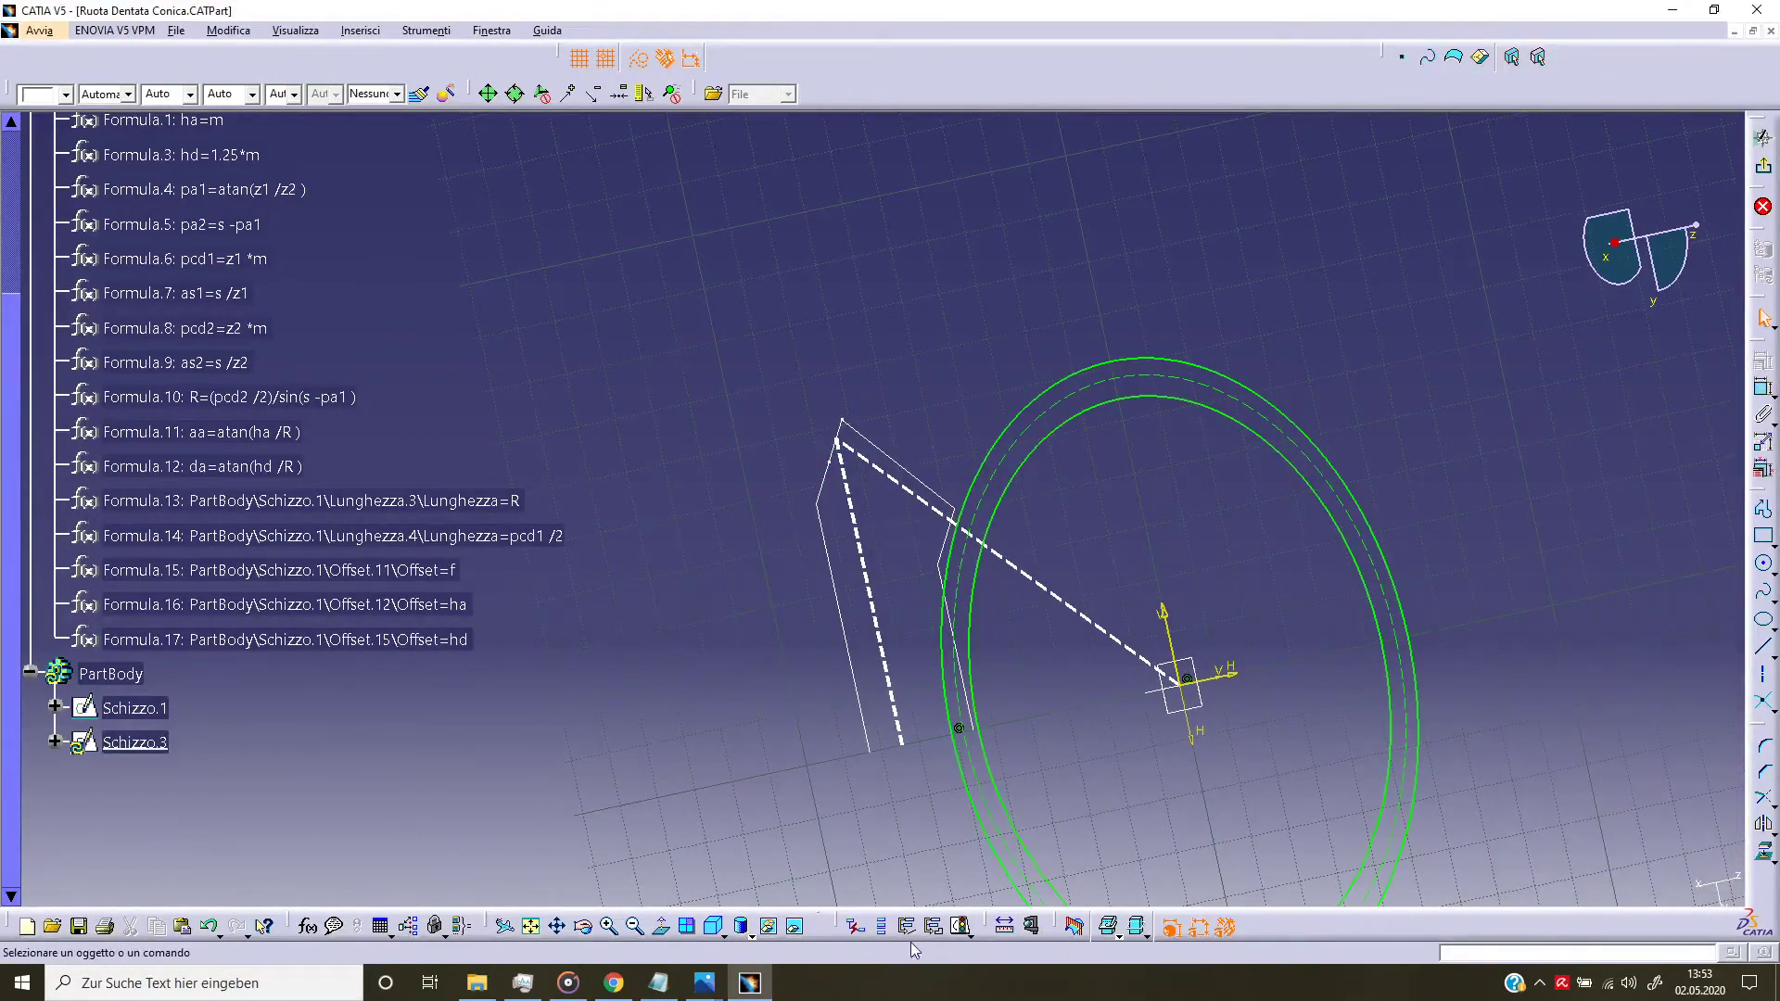
{"action": "left_click", "coordinate": [661, 926]}
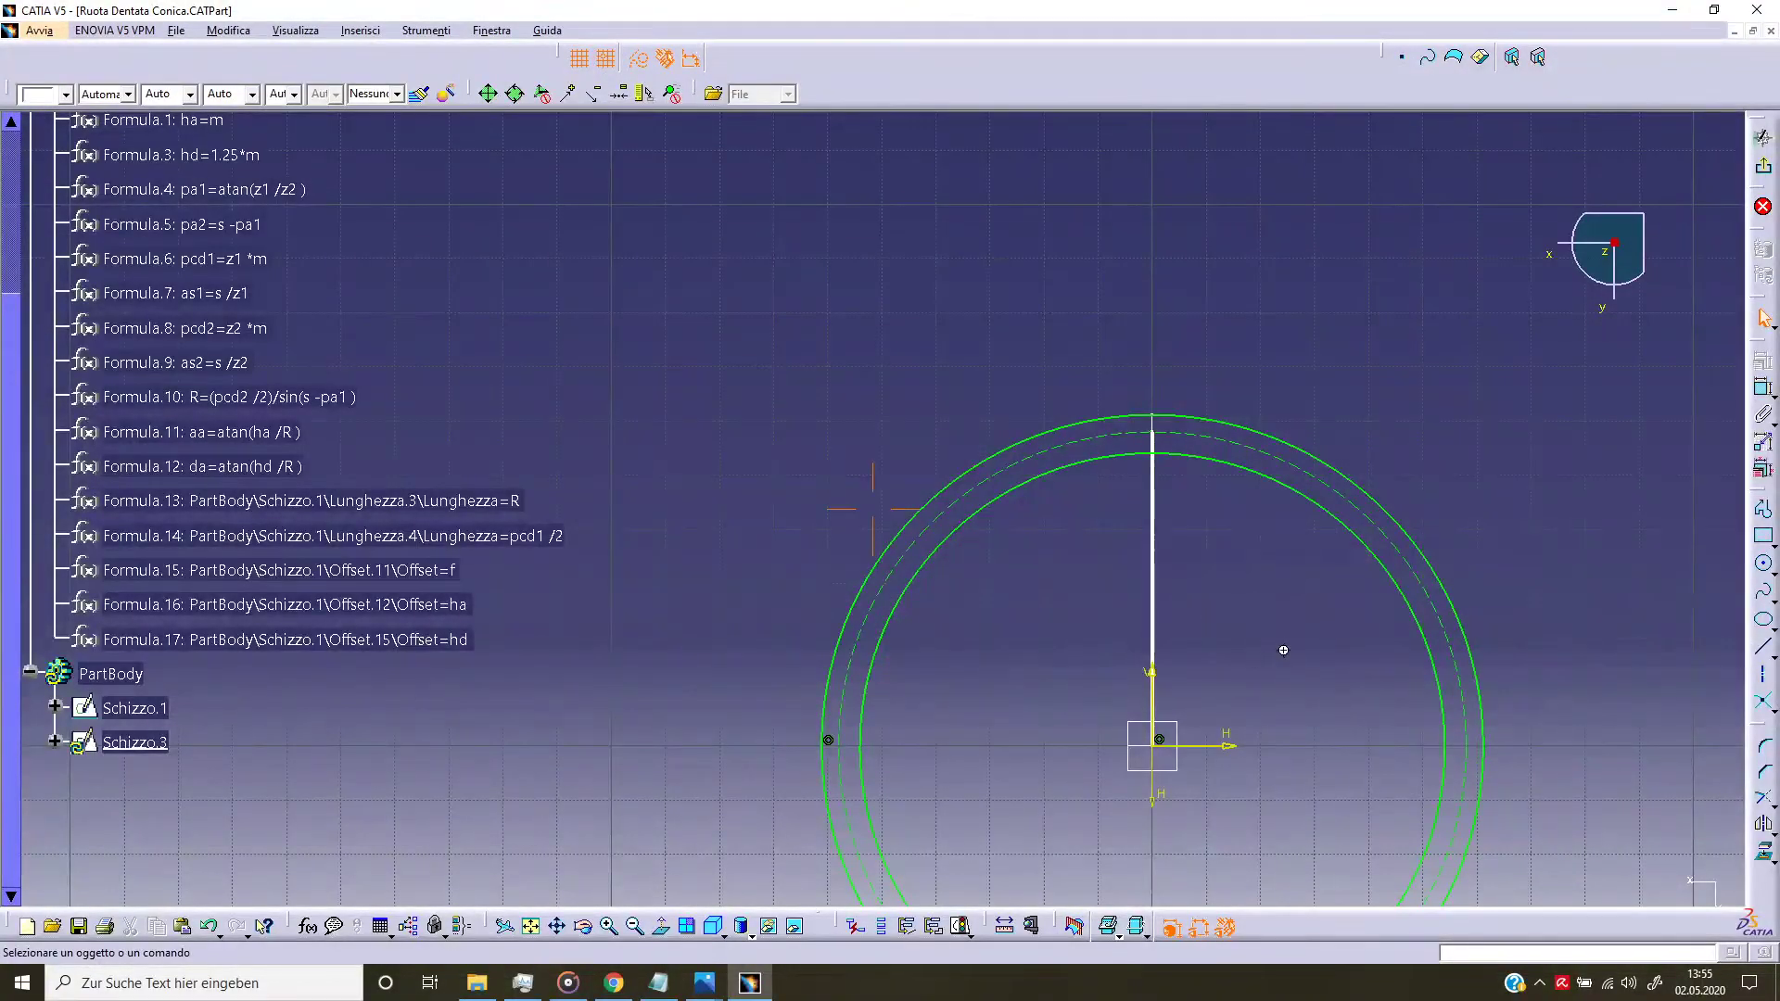
Step: Draw Cerchio.4 centred at H 10, V 40, passing through the top of the outer arc
{"action": "middle_click_drag", "start_coordinate": [1284, 632], "coordinate": [1100, 507], "text": "ctrl"}
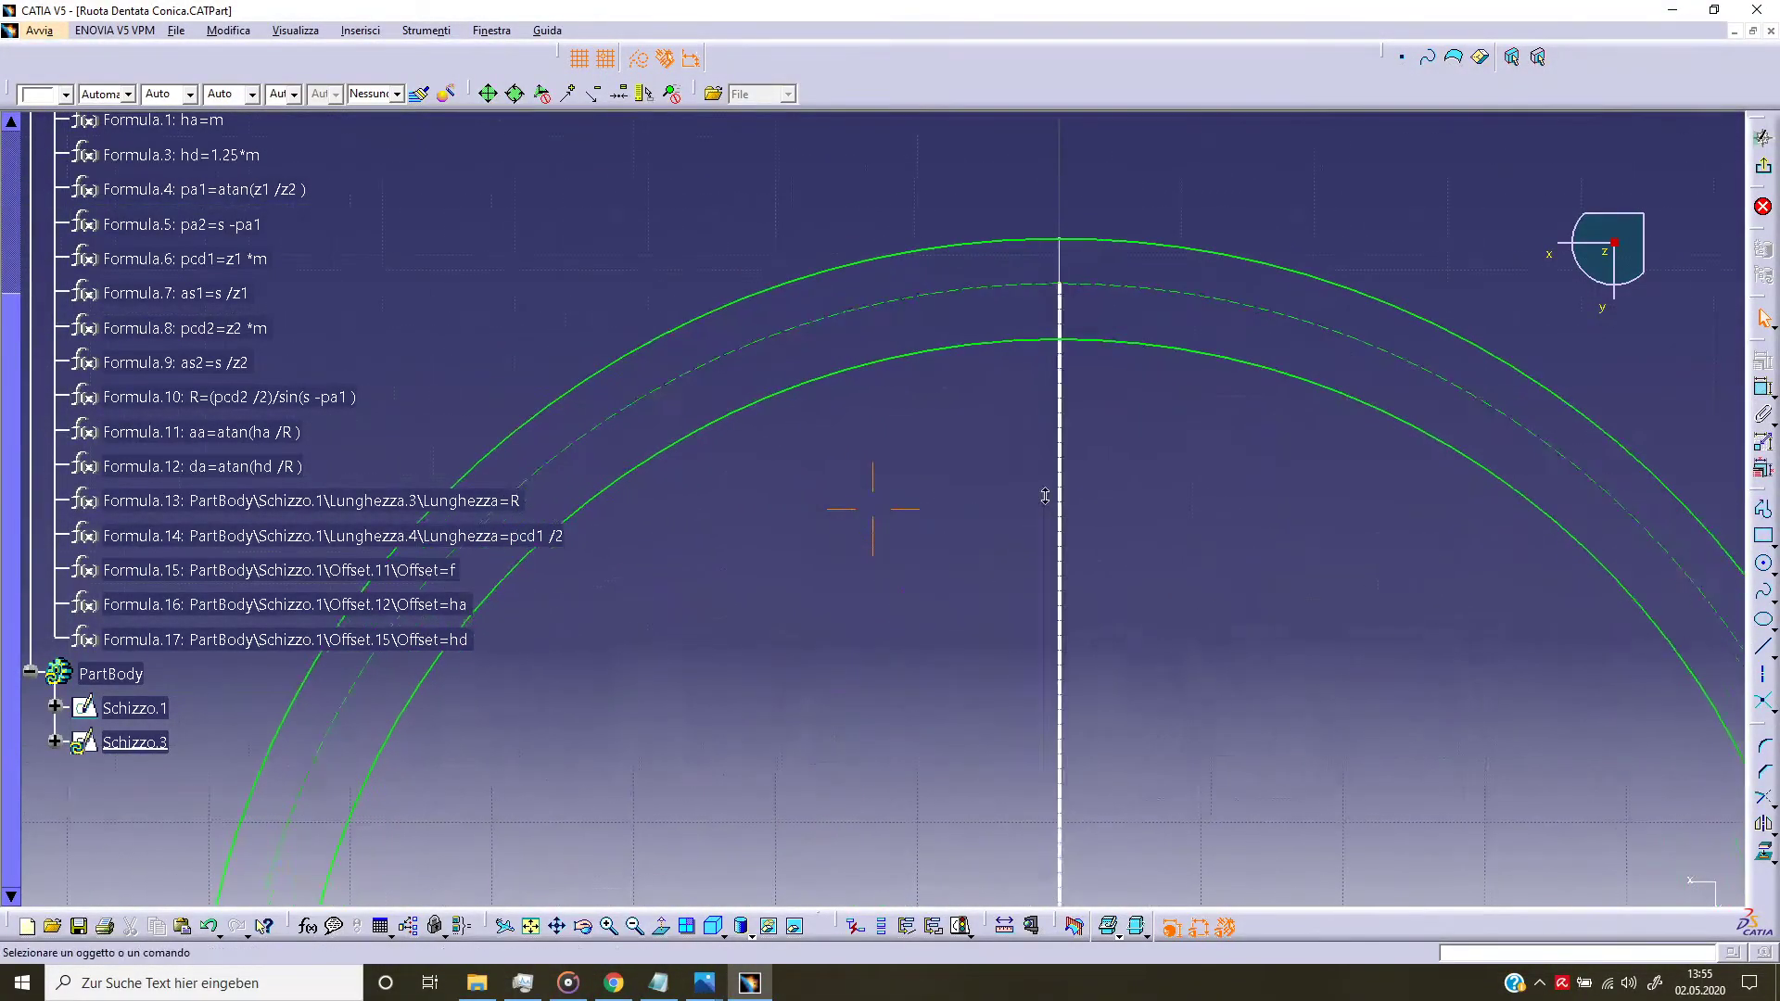
{"action": "left_click", "coordinate": [1764, 563]}
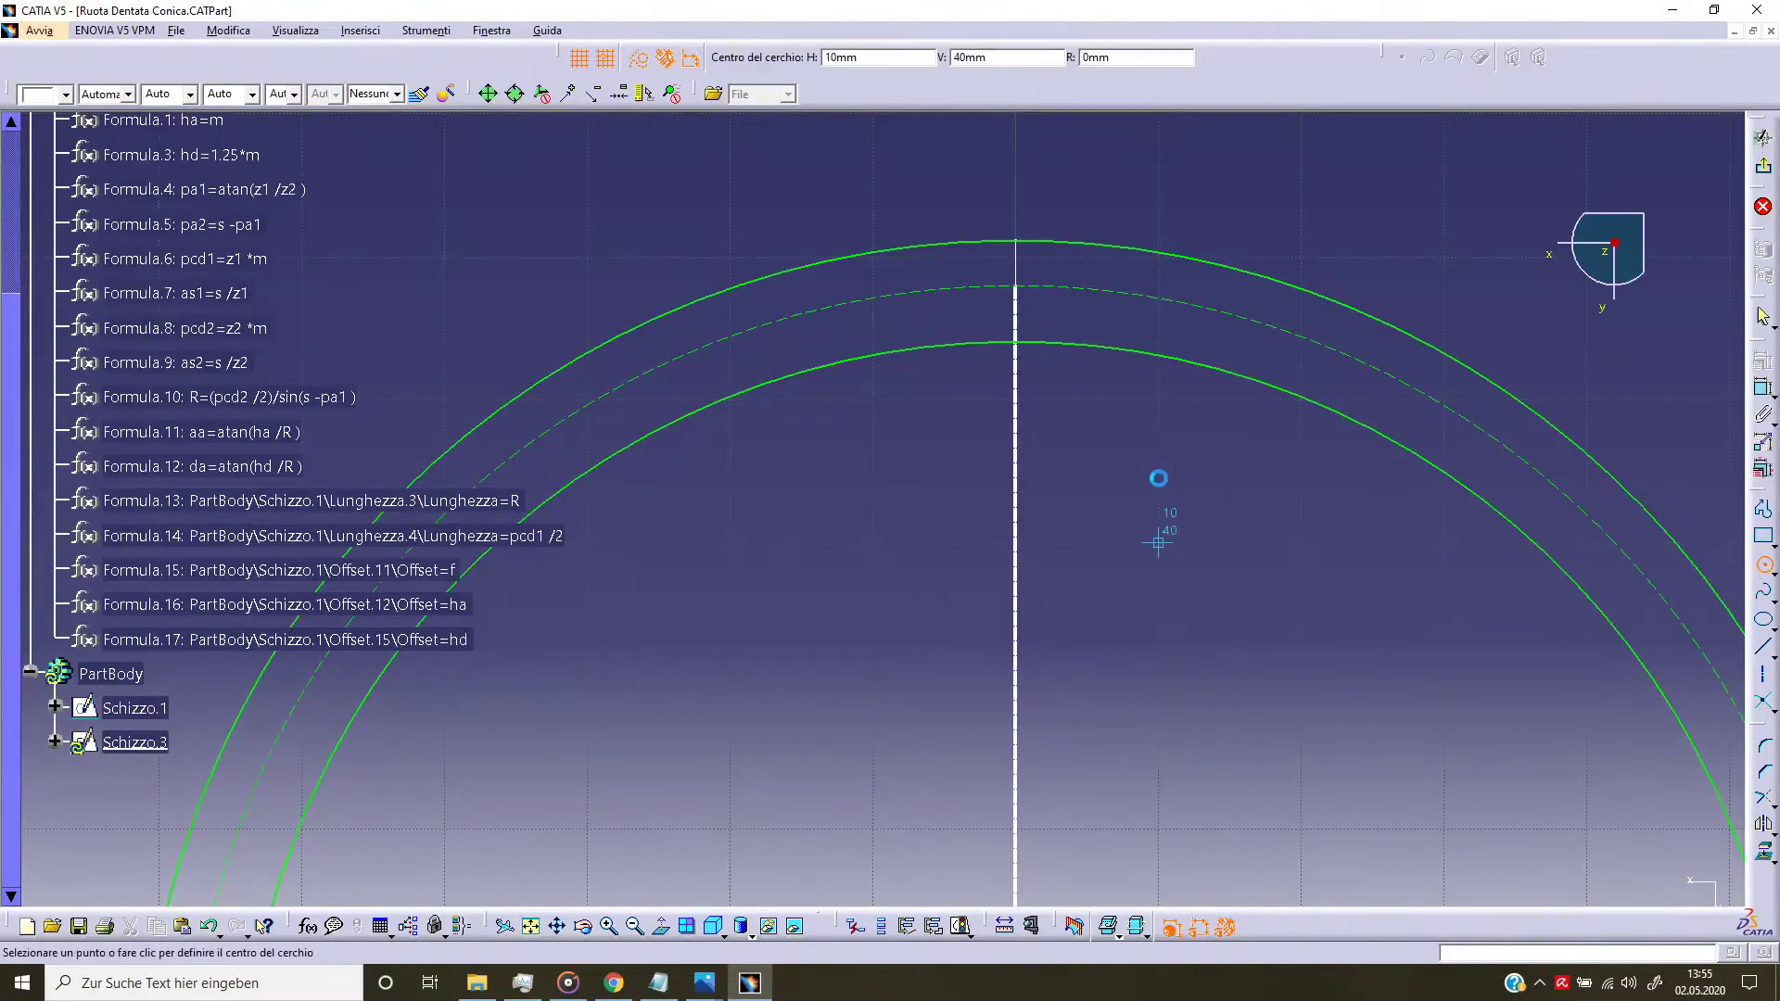
{"action": "left_click", "coordinate": [1157, 482]}
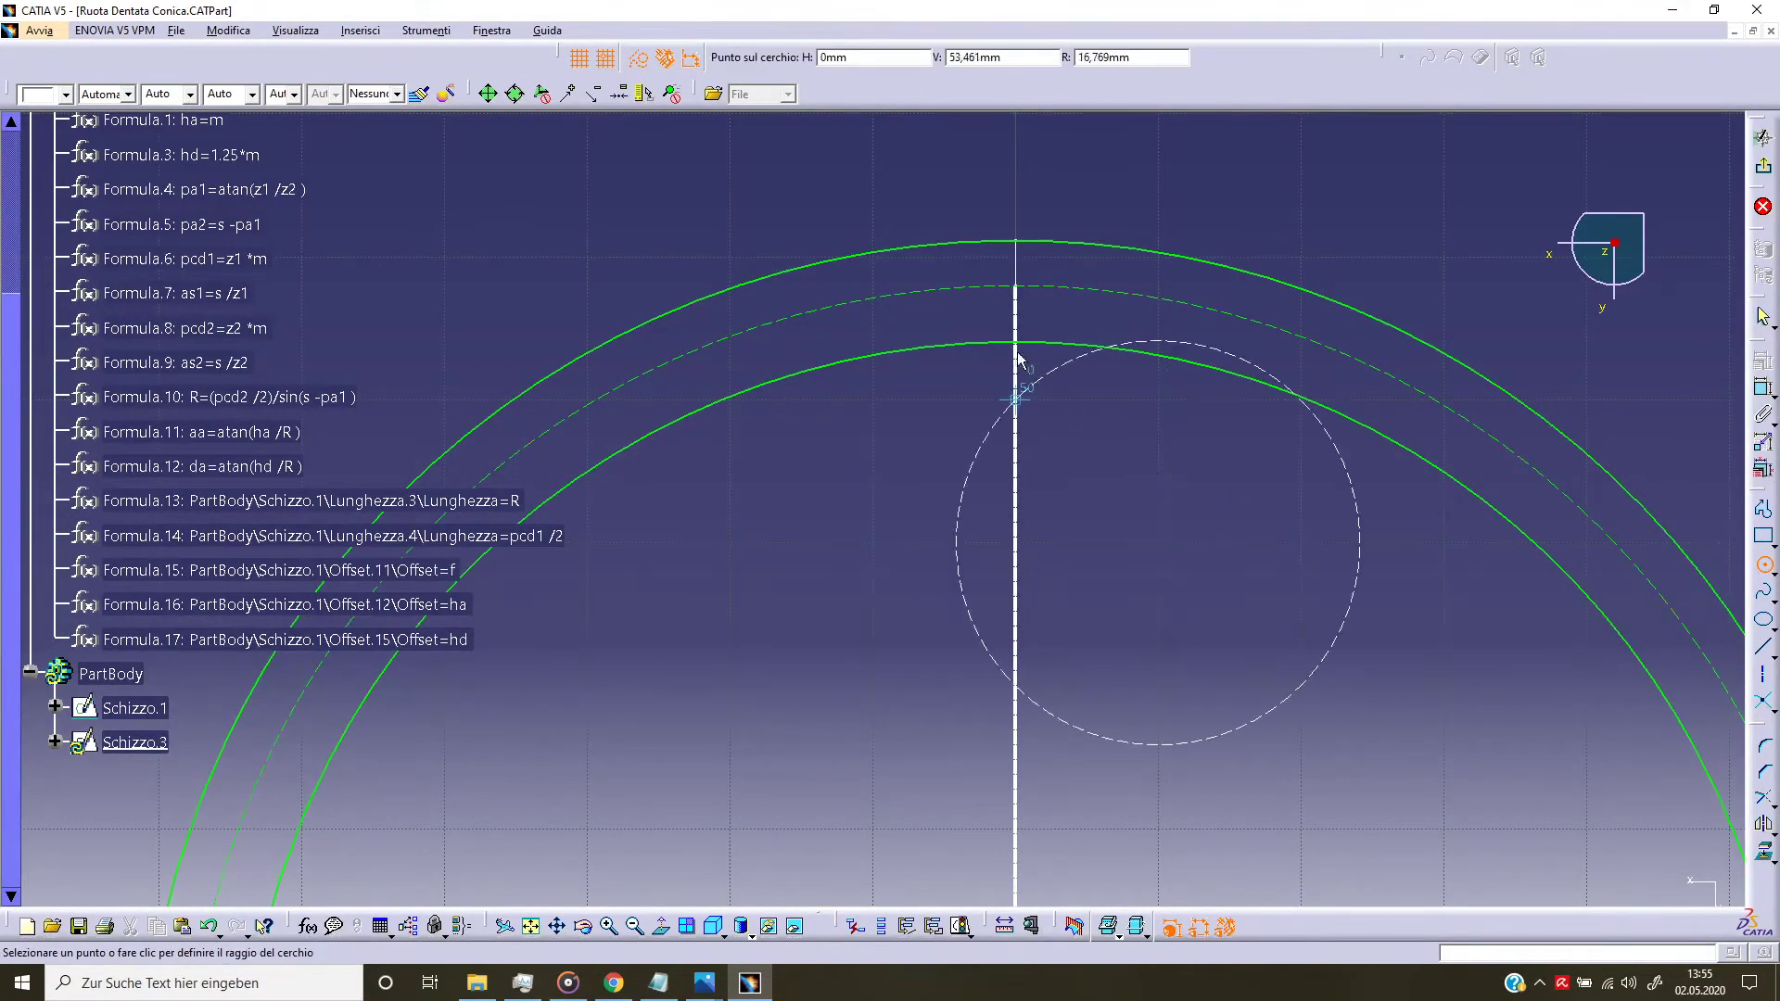
{"action": "left_click", "coordinate": [937, 227]}
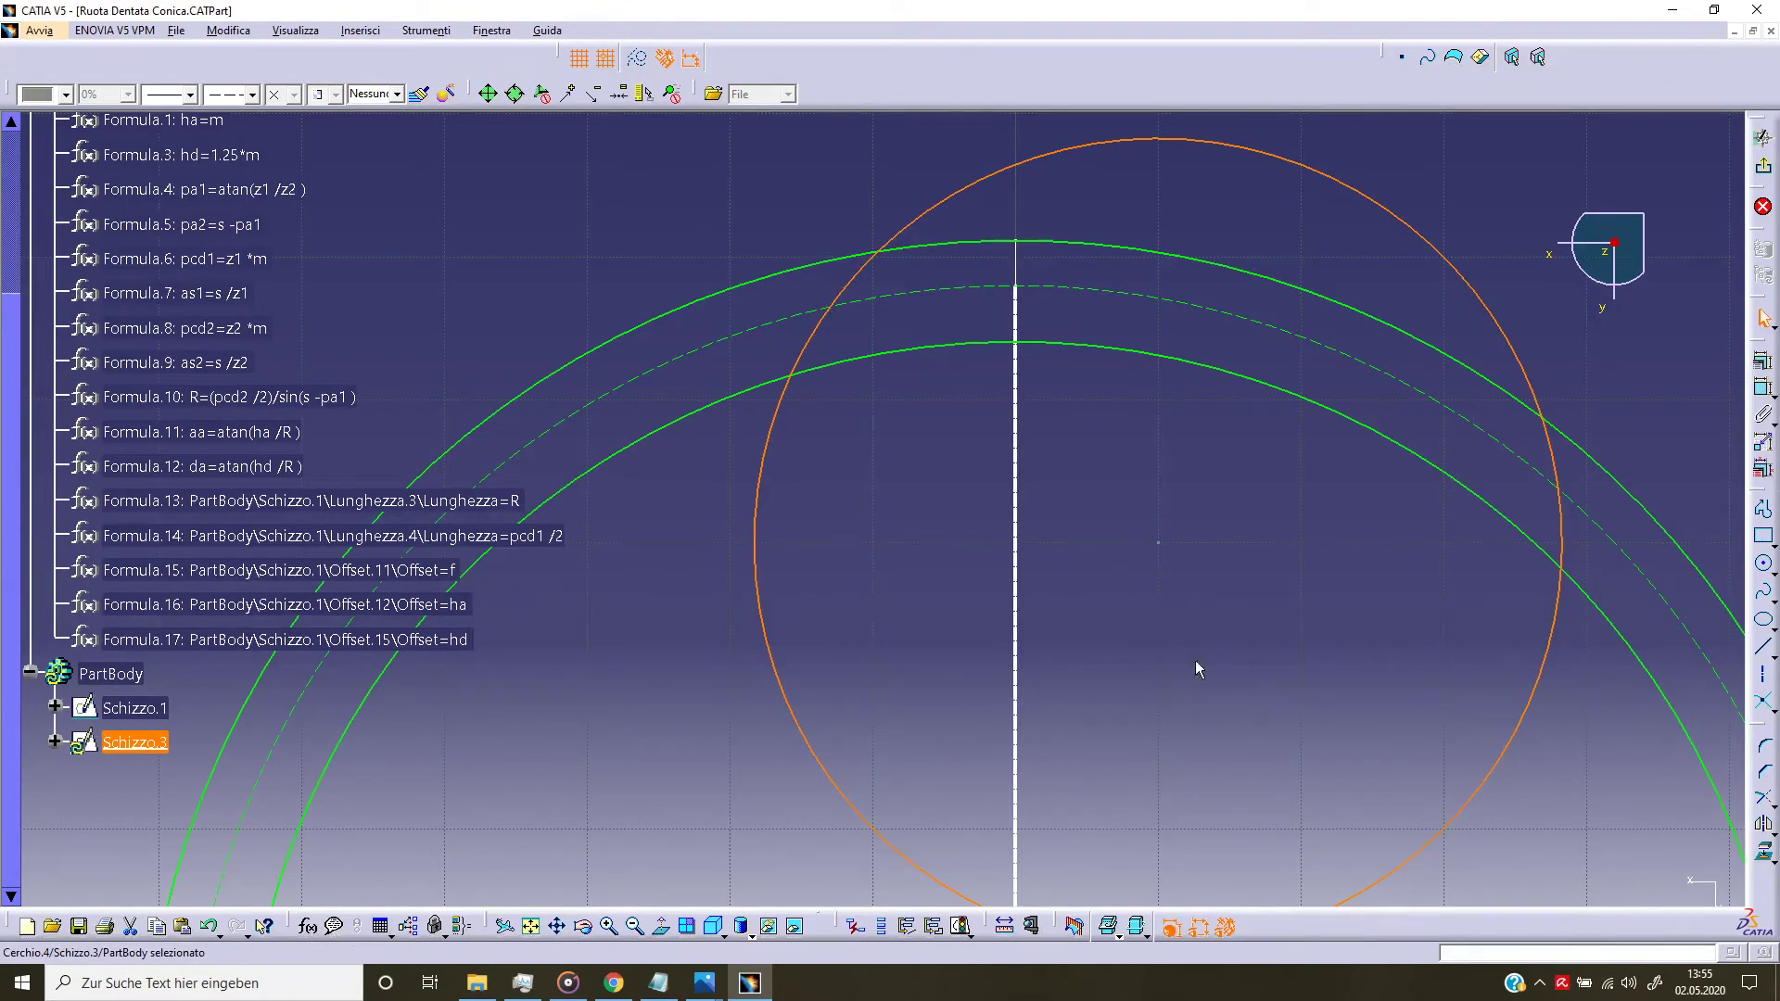
{"action": "middle_click_drag", "start_coordinate": [1170, 594], "coordinate": [1179, 630]}
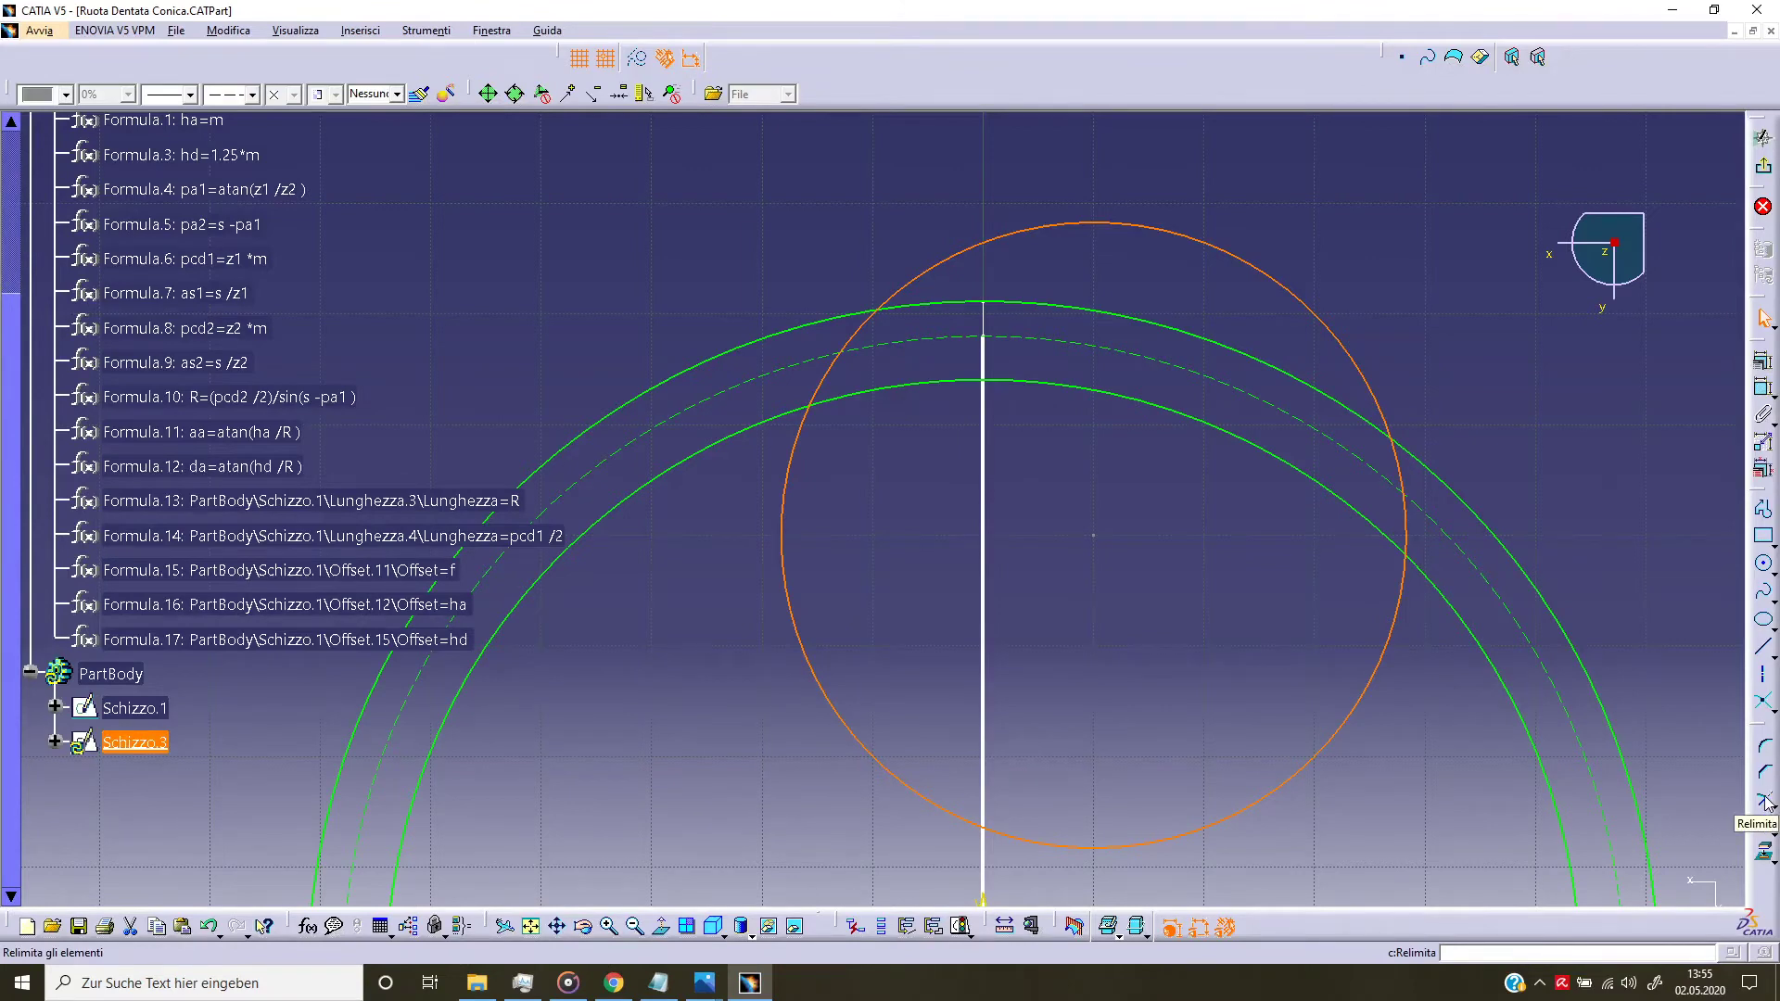
Step: Quick-trim the new white circle and the root circle down to the tooth-flank arc
{"action": "left_click", "coordinate": [1766, 802]}
{"action": "left_click", "coordinate": [1330, 742]}
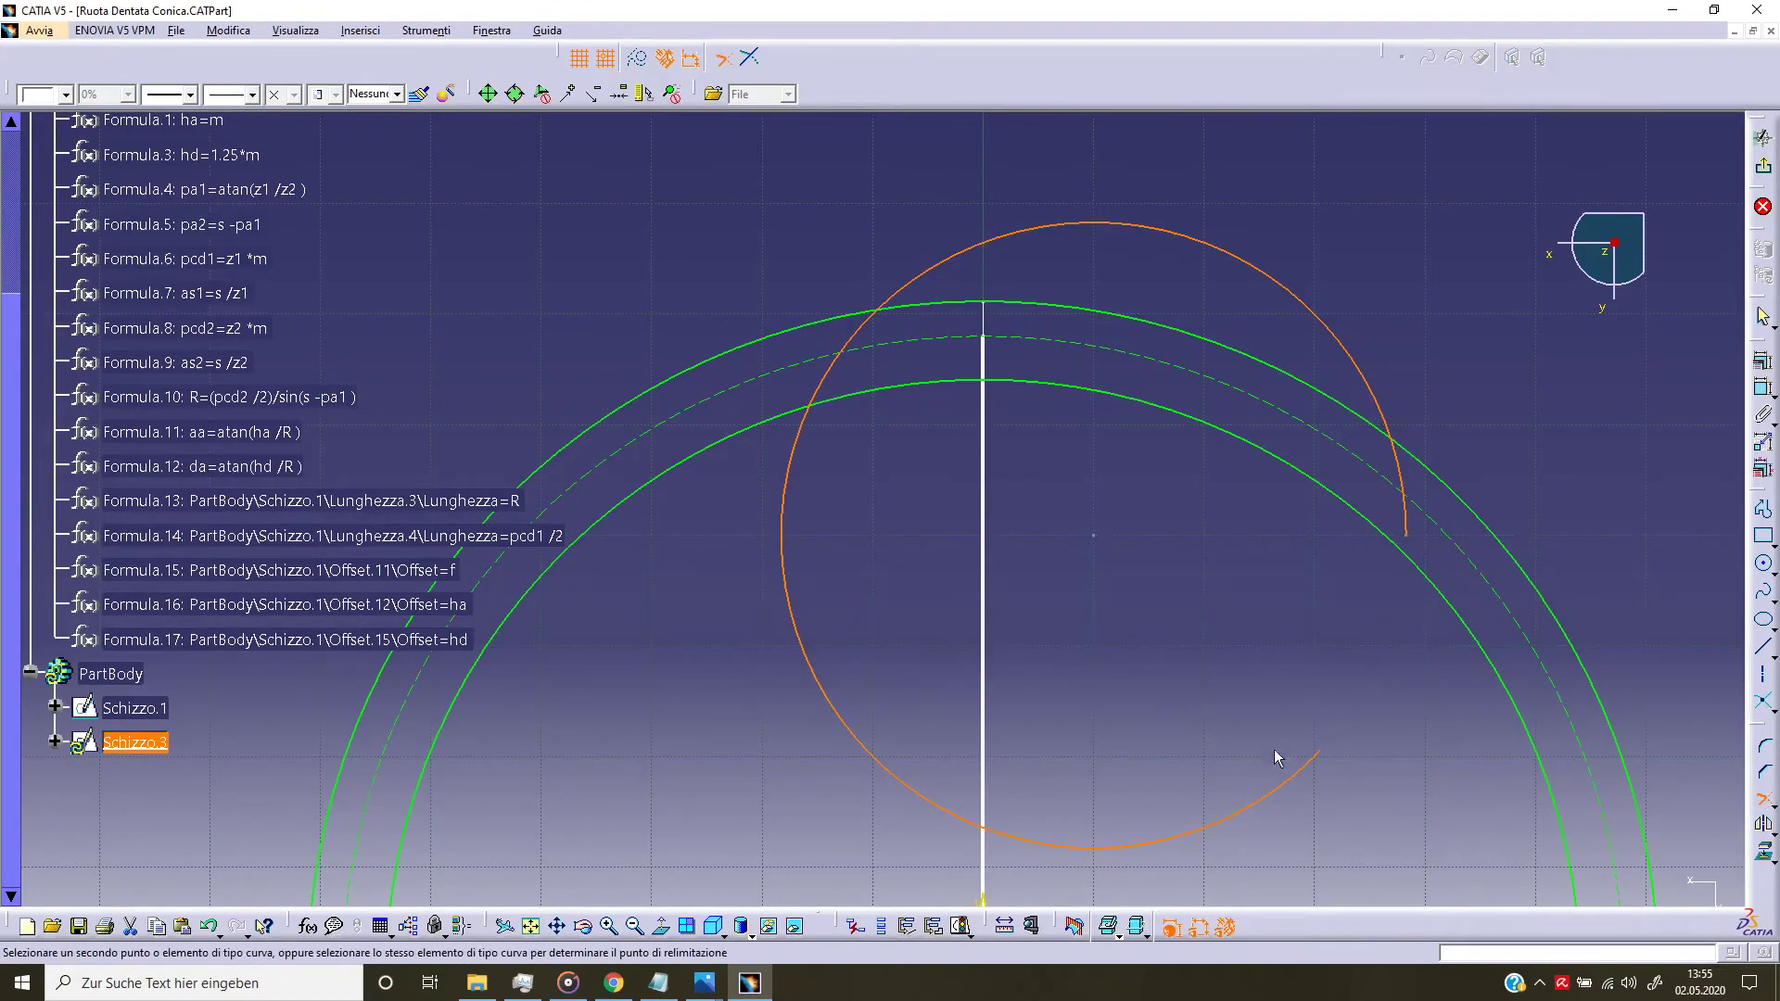
{"action": "left_click", "coordinate": [895, 330]}
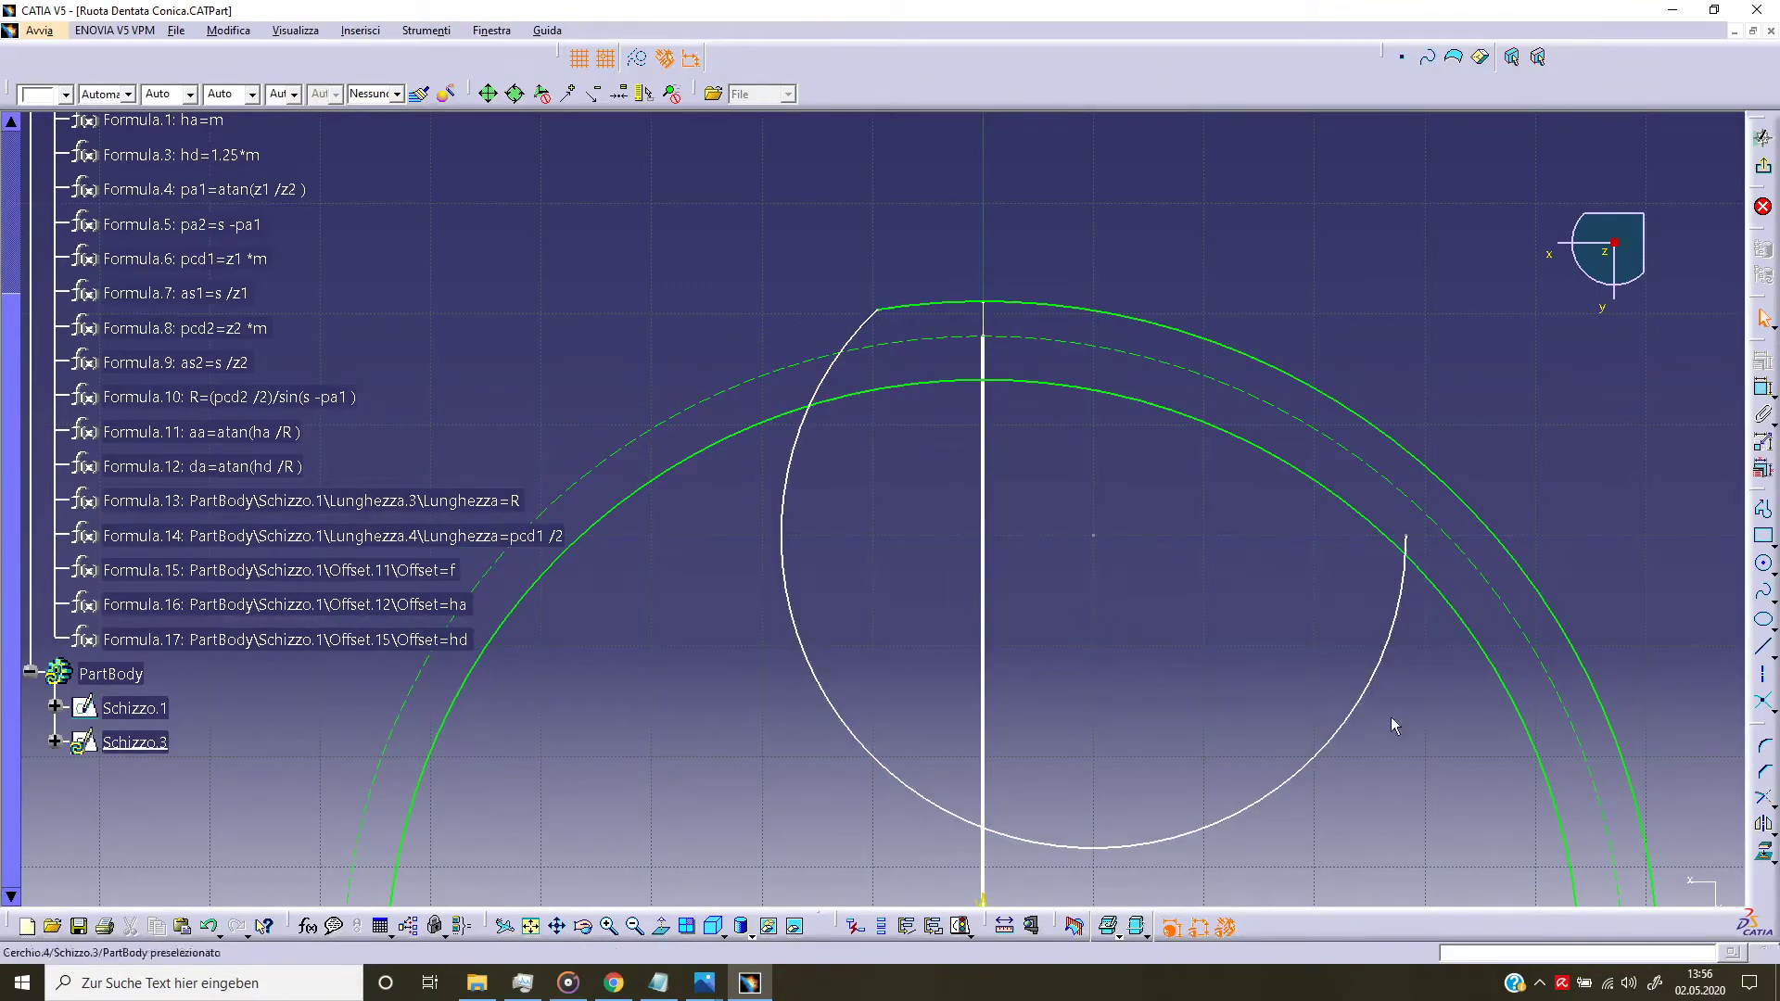
{"action": "left_click", "coordinate": [1766, 802]}
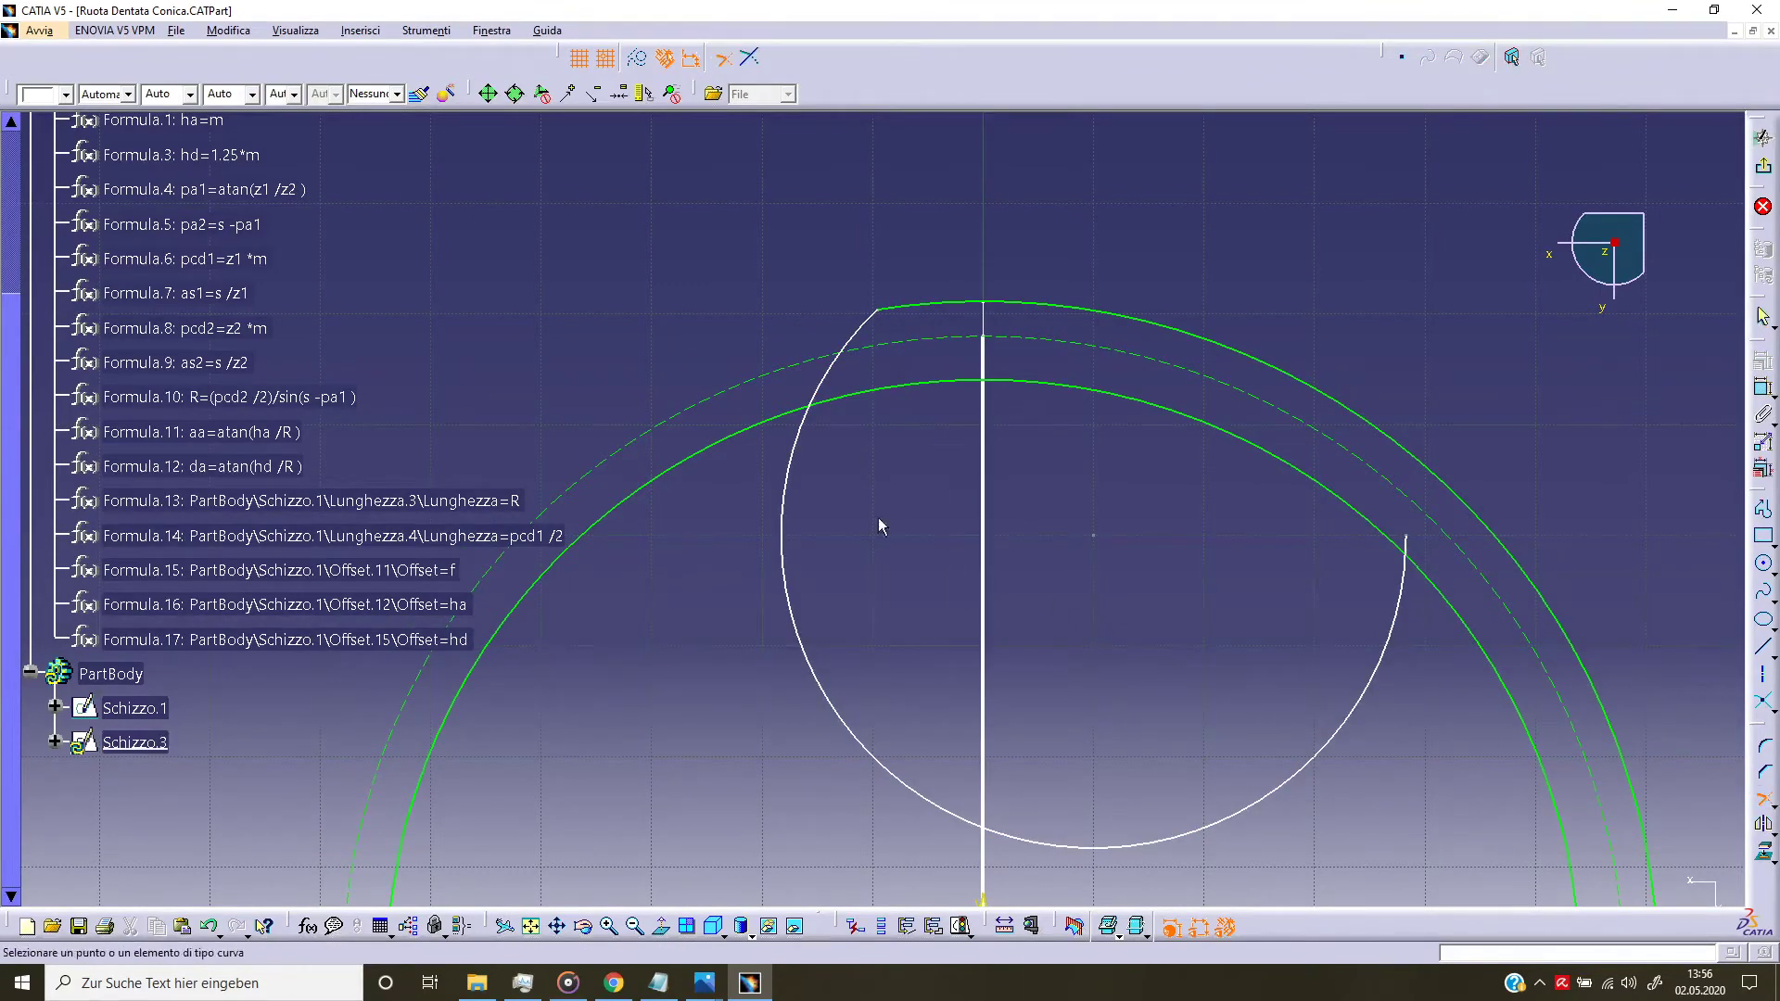
{"action": "left_click", "coordinate": [813, 406]}
{"action": "left_click", "coordinate": [785, 415]}
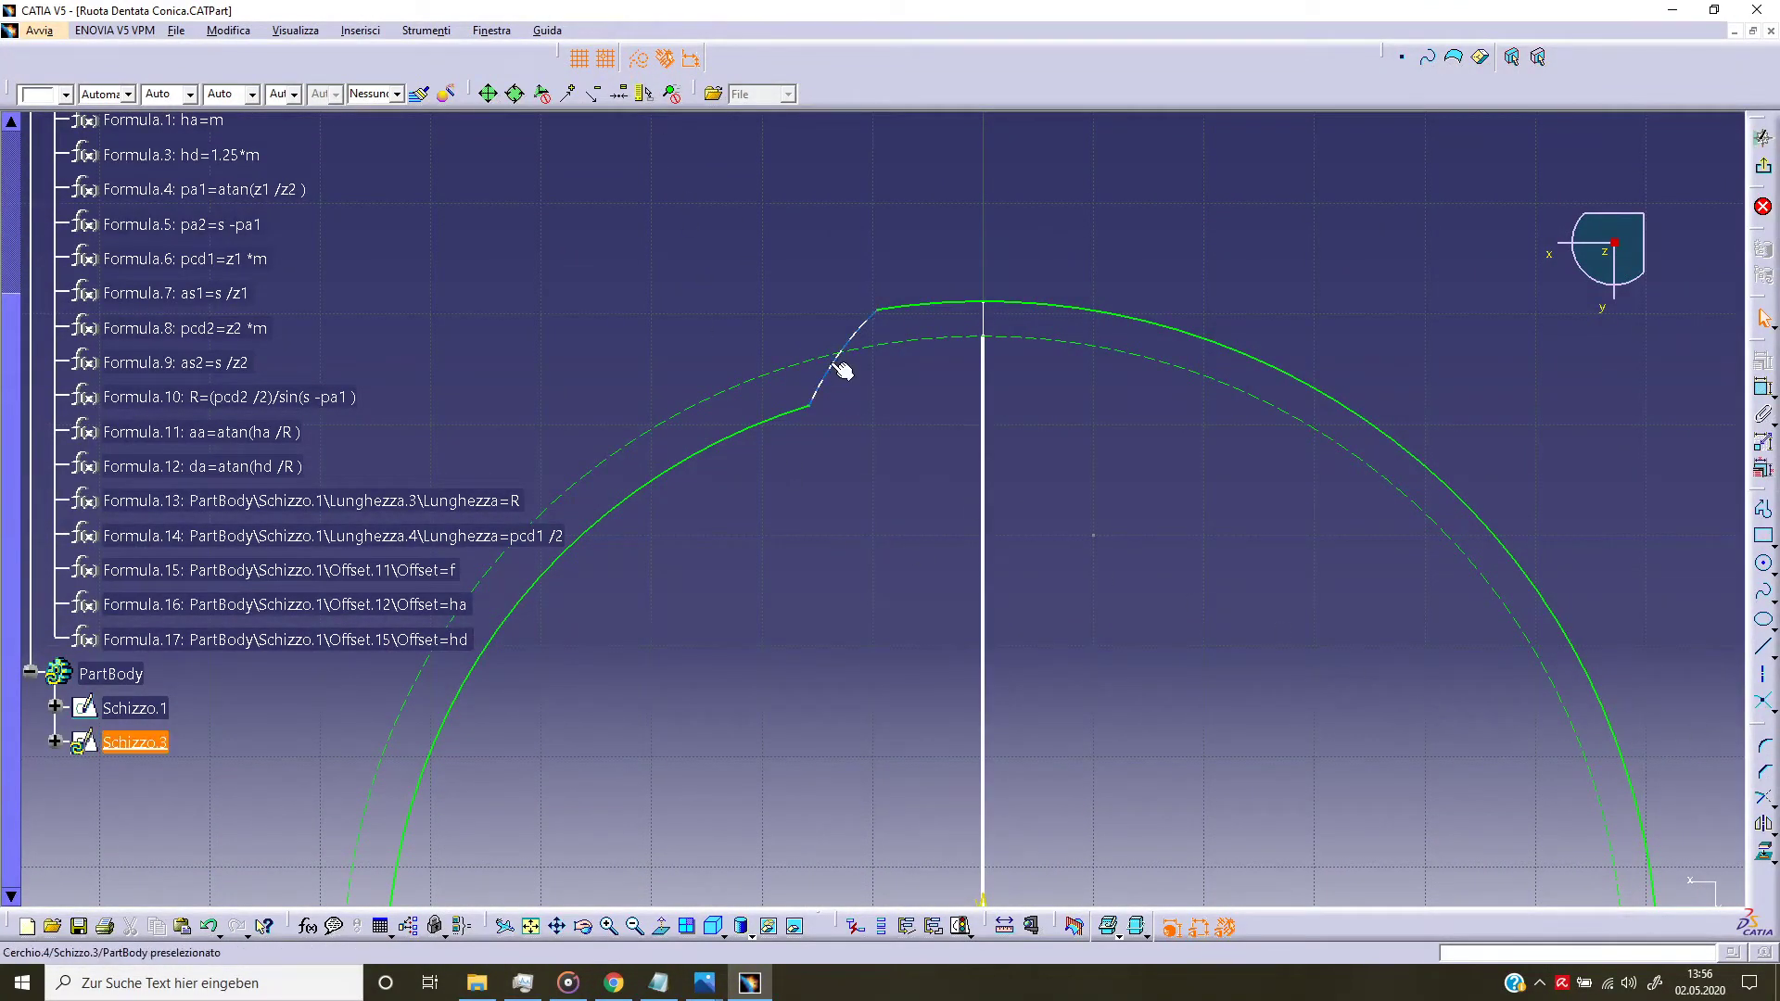
Step: Create intersection points between the dashed pitch circle and the flank arc
{"action": "left_click", "coordinate": [1764, 707]}
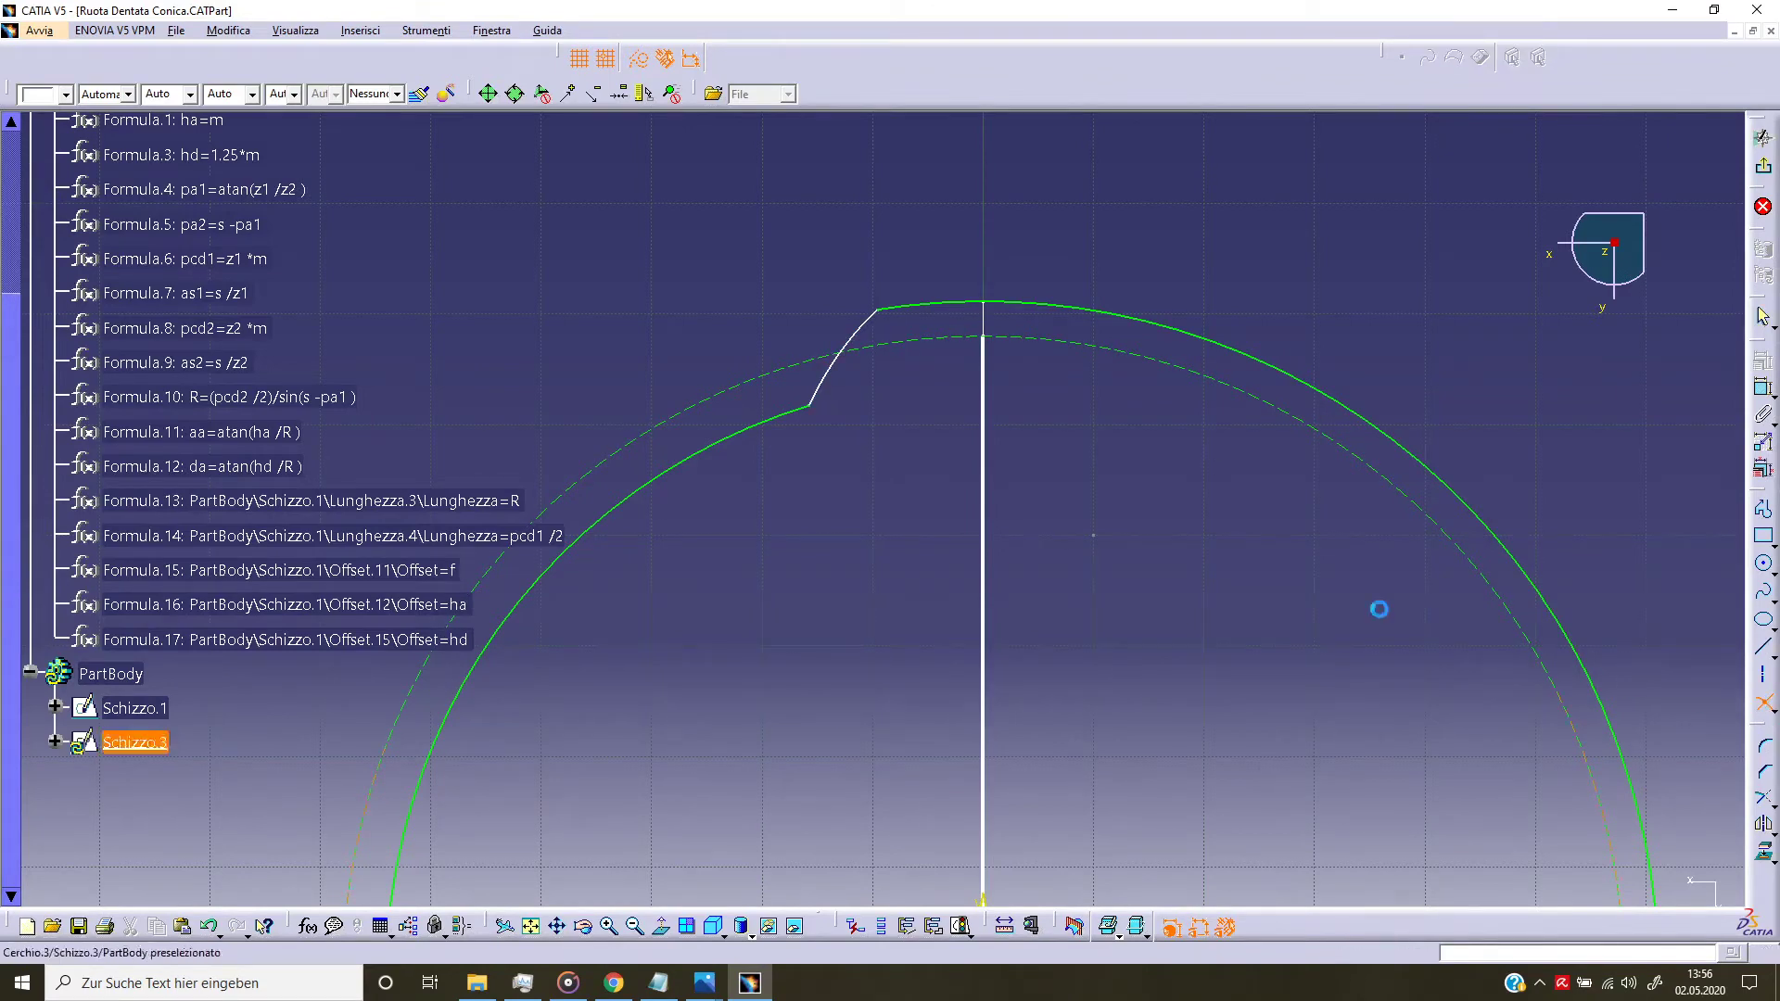
{"action": "left_click", "coordinate": [923, 338]}
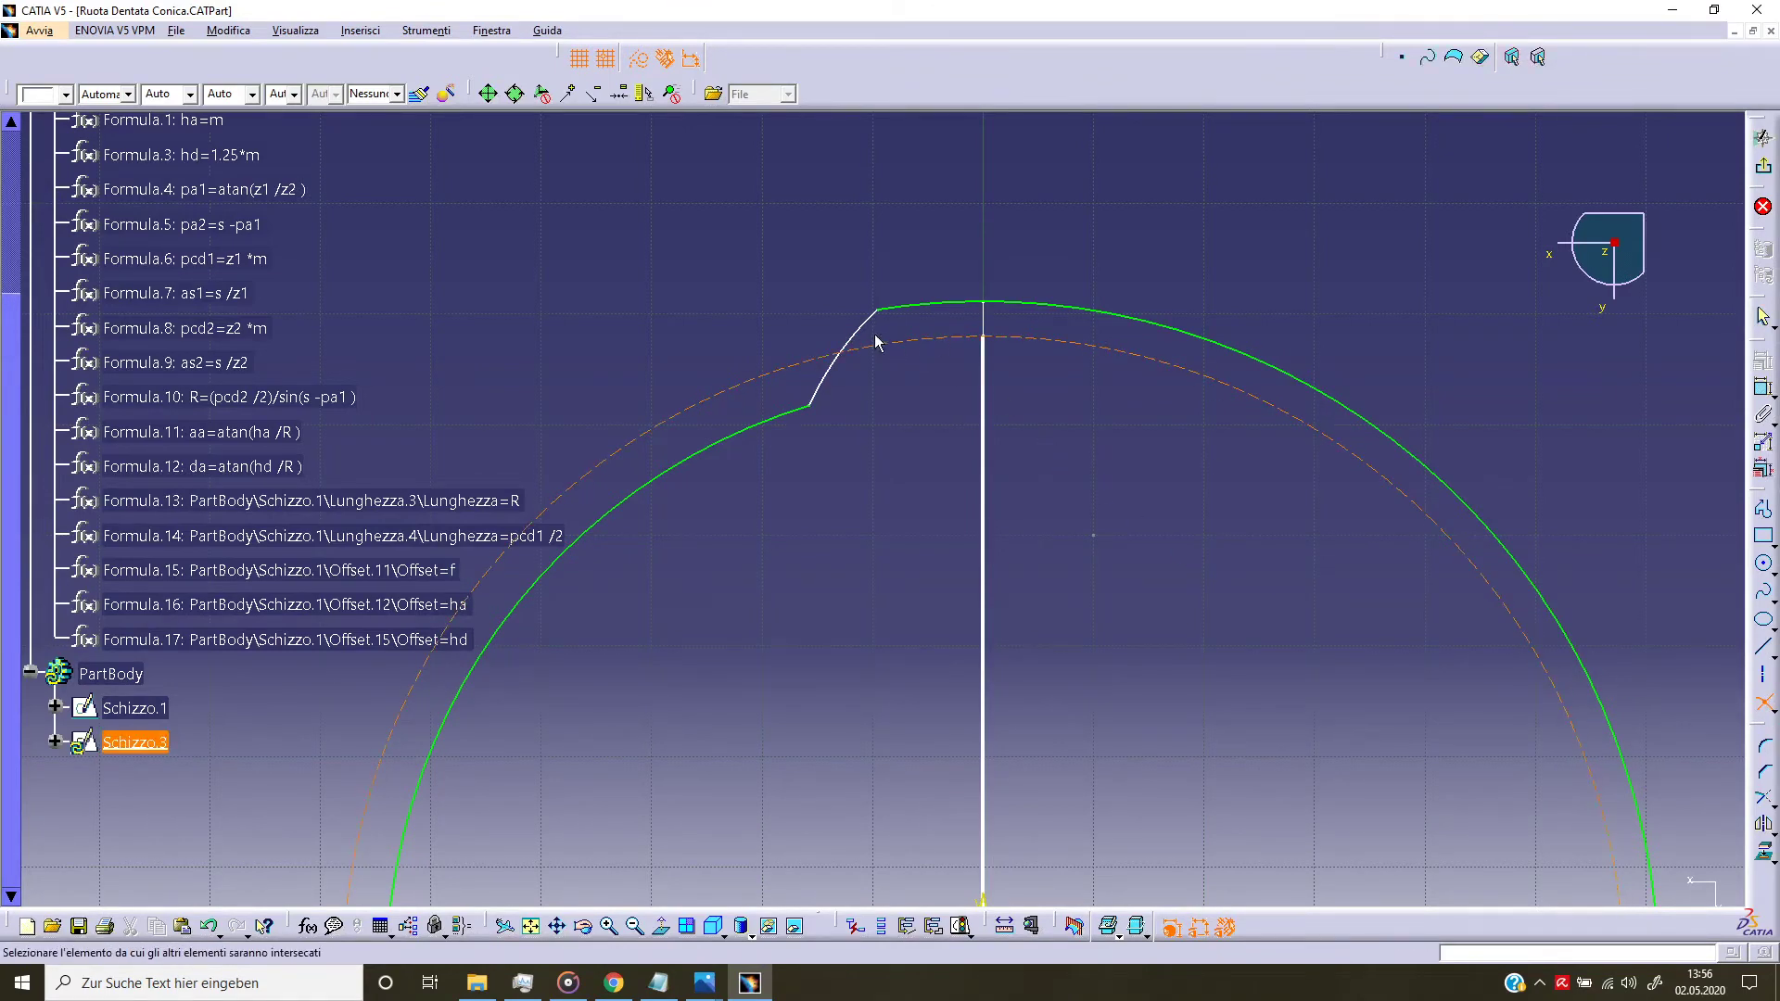
{"action": "left_click", "coordinate": [858, 366]}
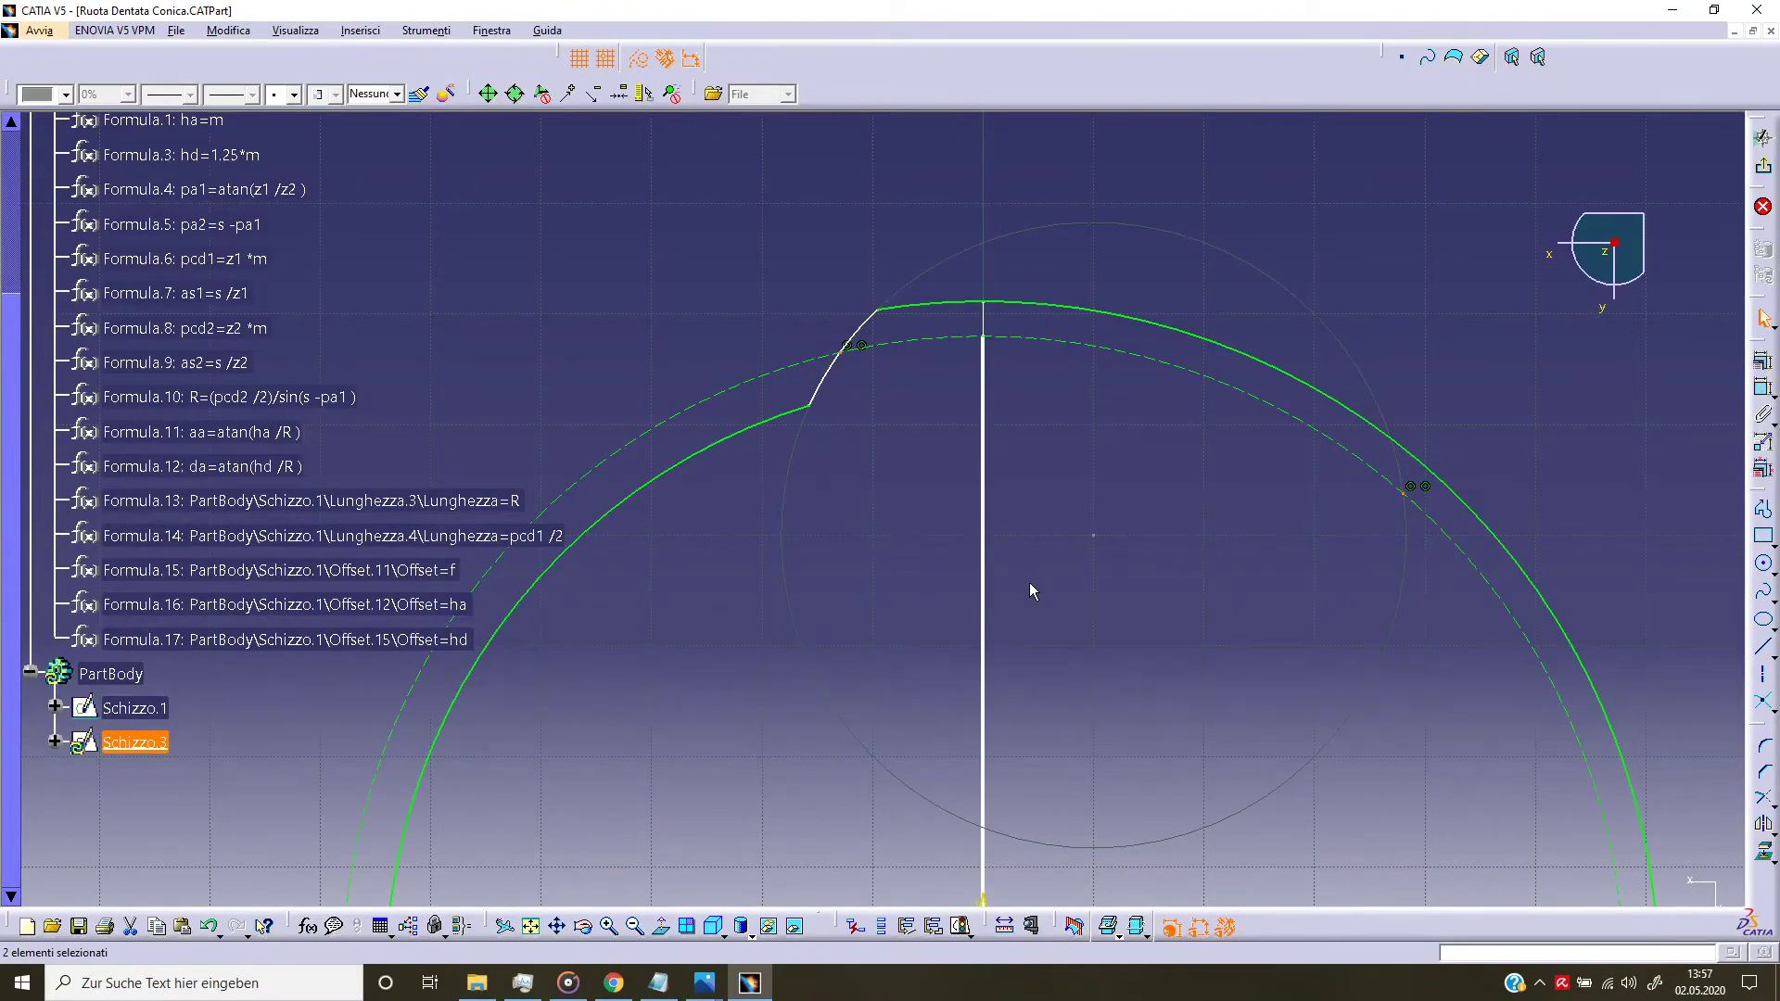
Step: Dimension the flank's pitch-circle point to the vertical centre line at 12.946
{"action": "left_click", "coordinate": [1760, 388]}
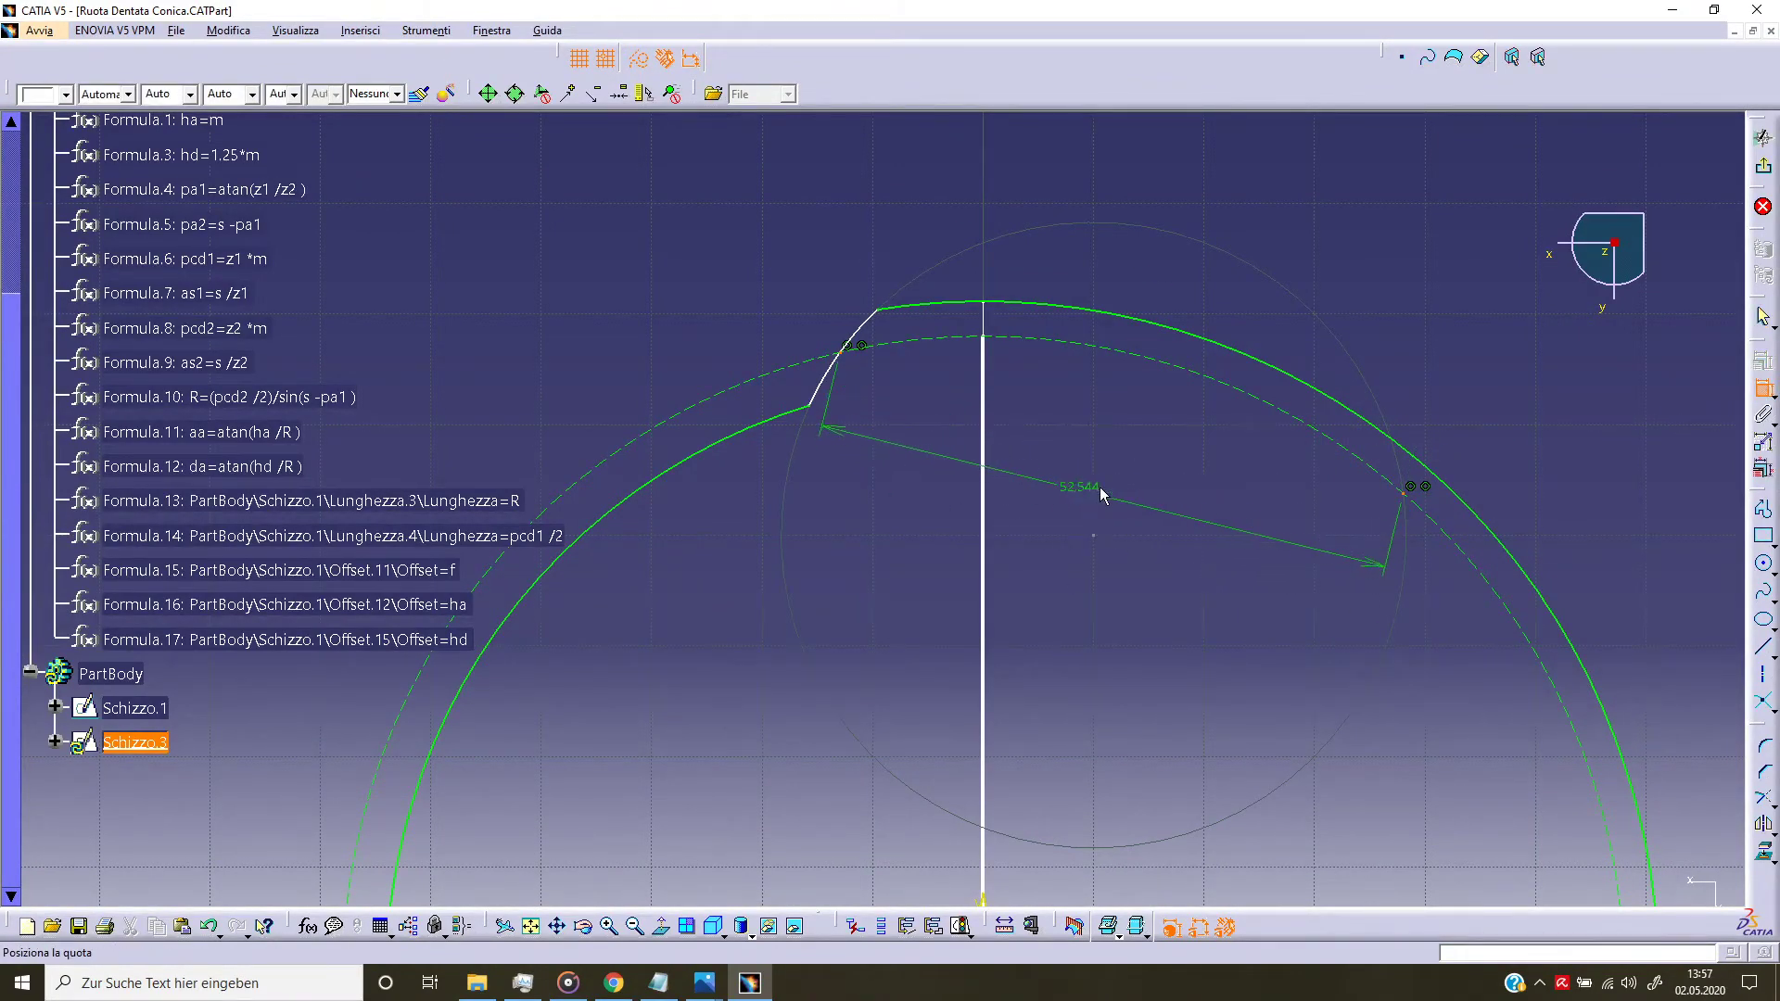
{"action": "left_click", "coordinate": [1406, 489]}
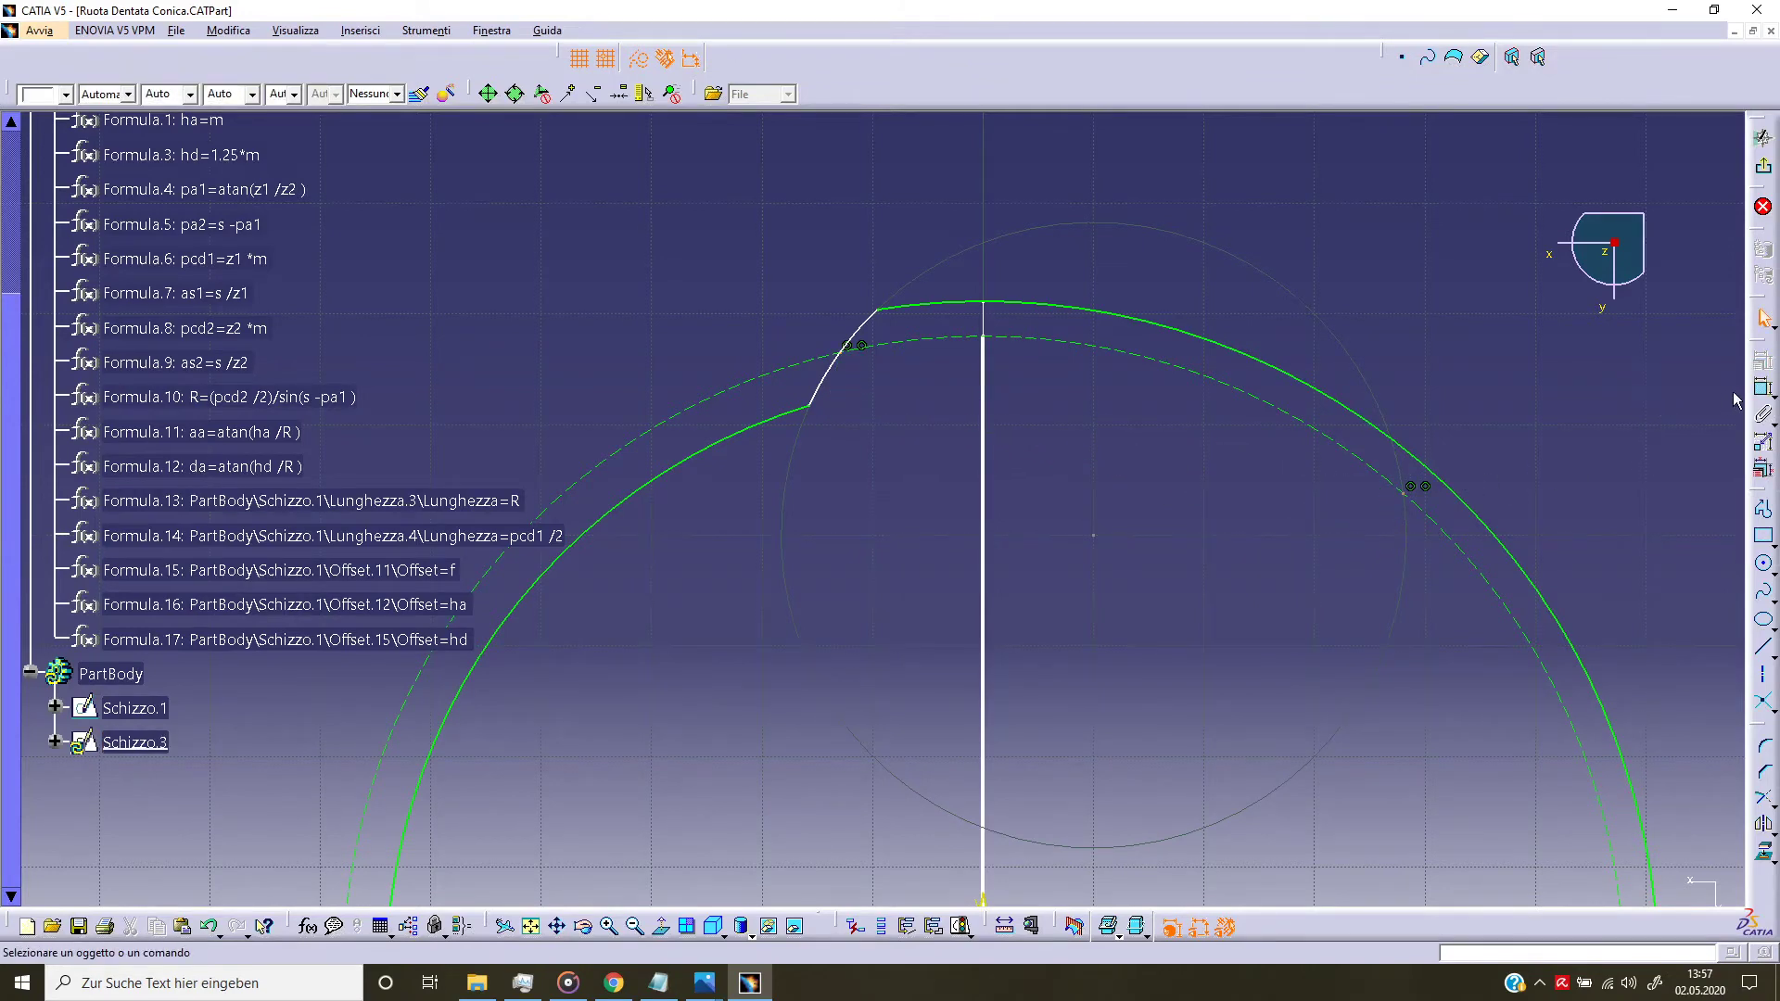
{"action": "left_click", "coordinate": [1765, 415]}
{"action": "left_click", "coordinate": [1733, 405]}
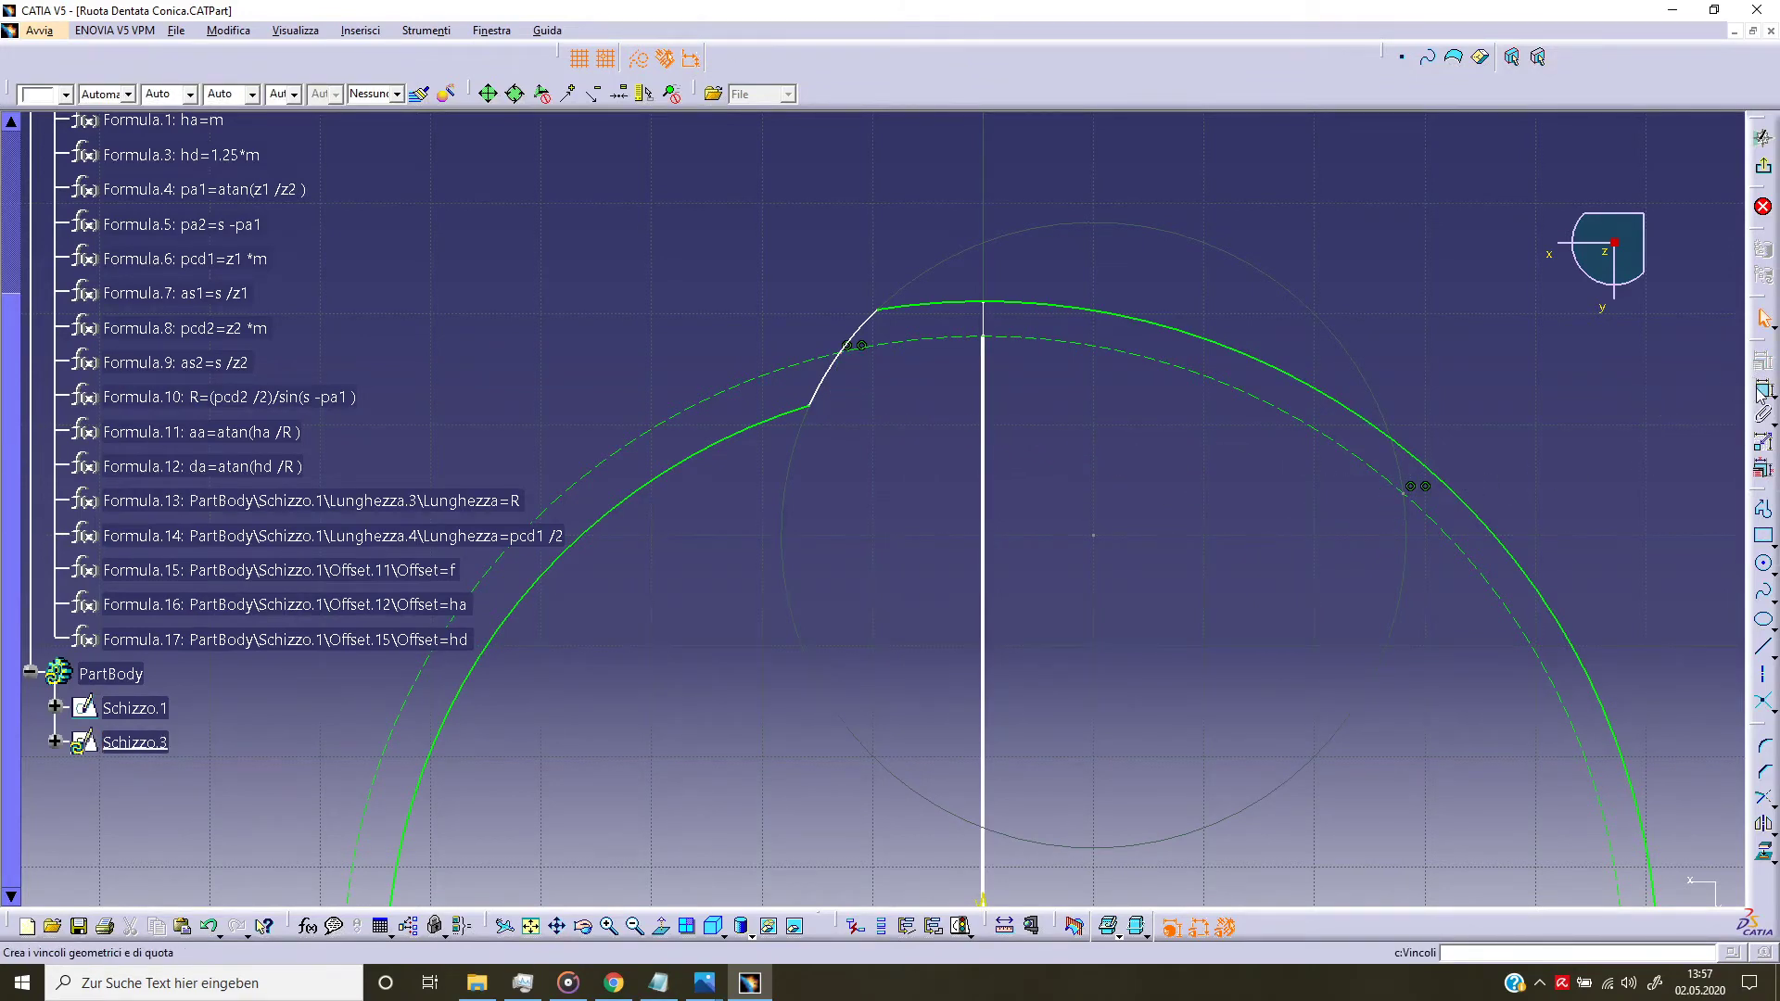
{"action": "left_click", "coordinate": [847, 365]}
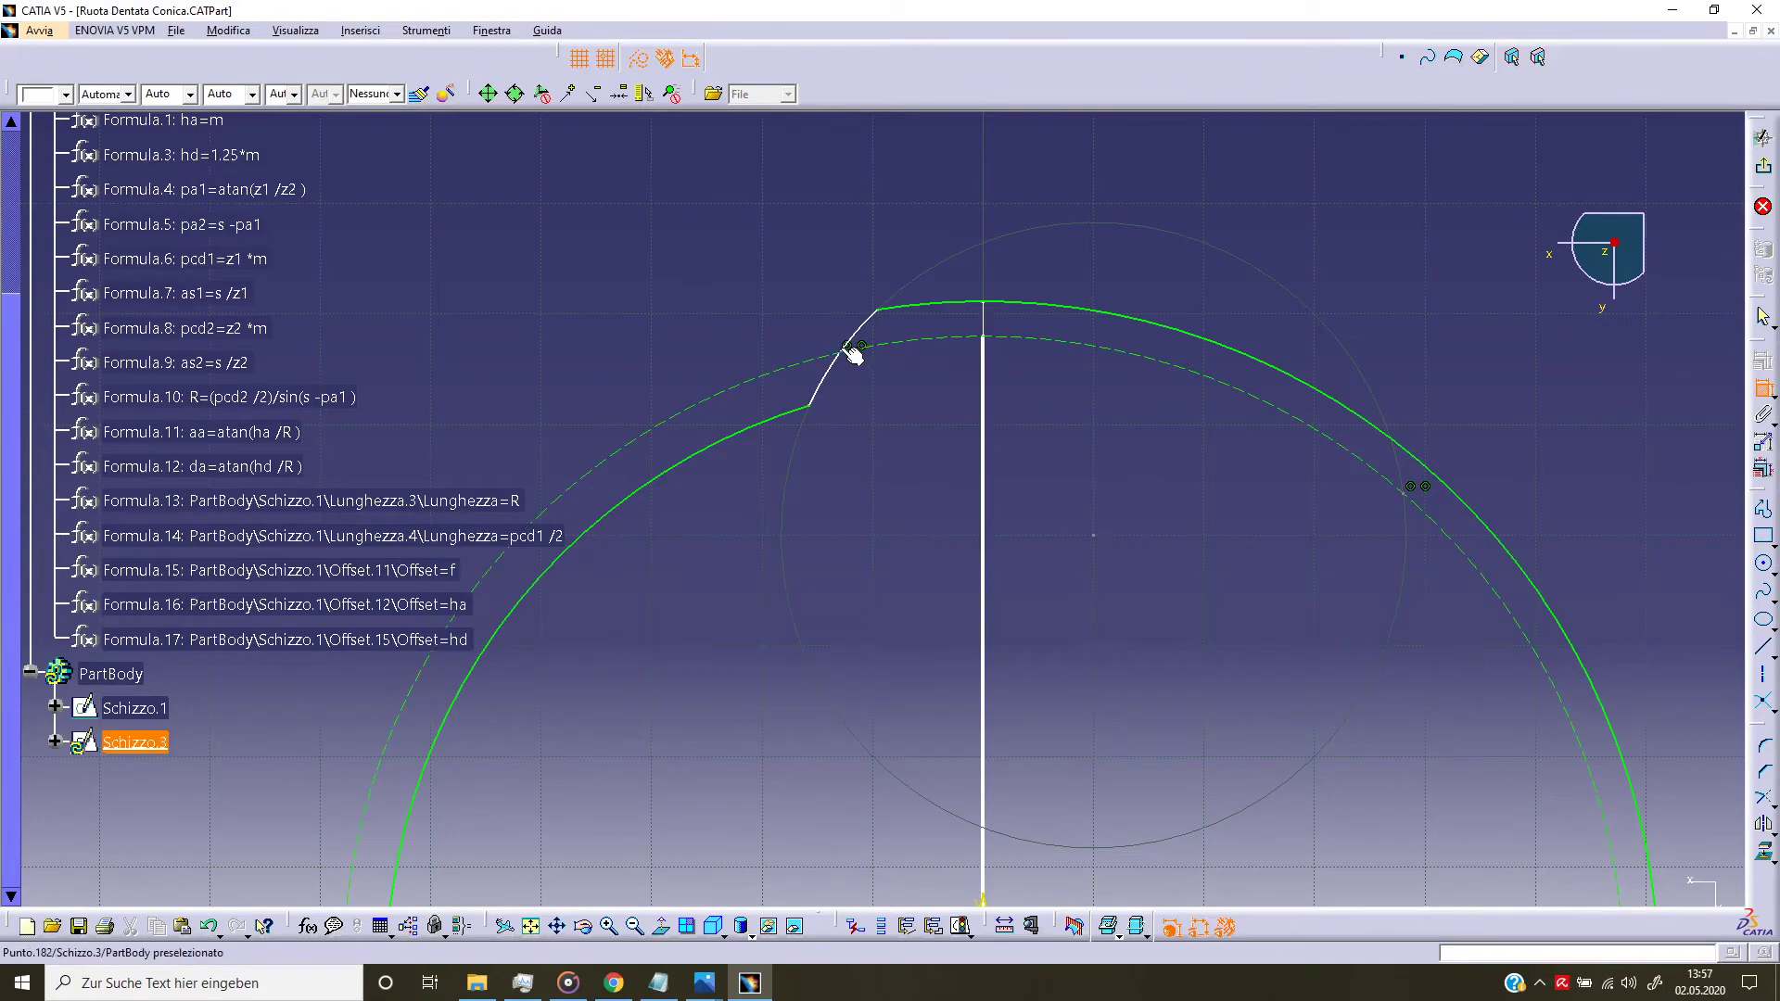
{"action": "left_click", "coordinate": [984, 334]}
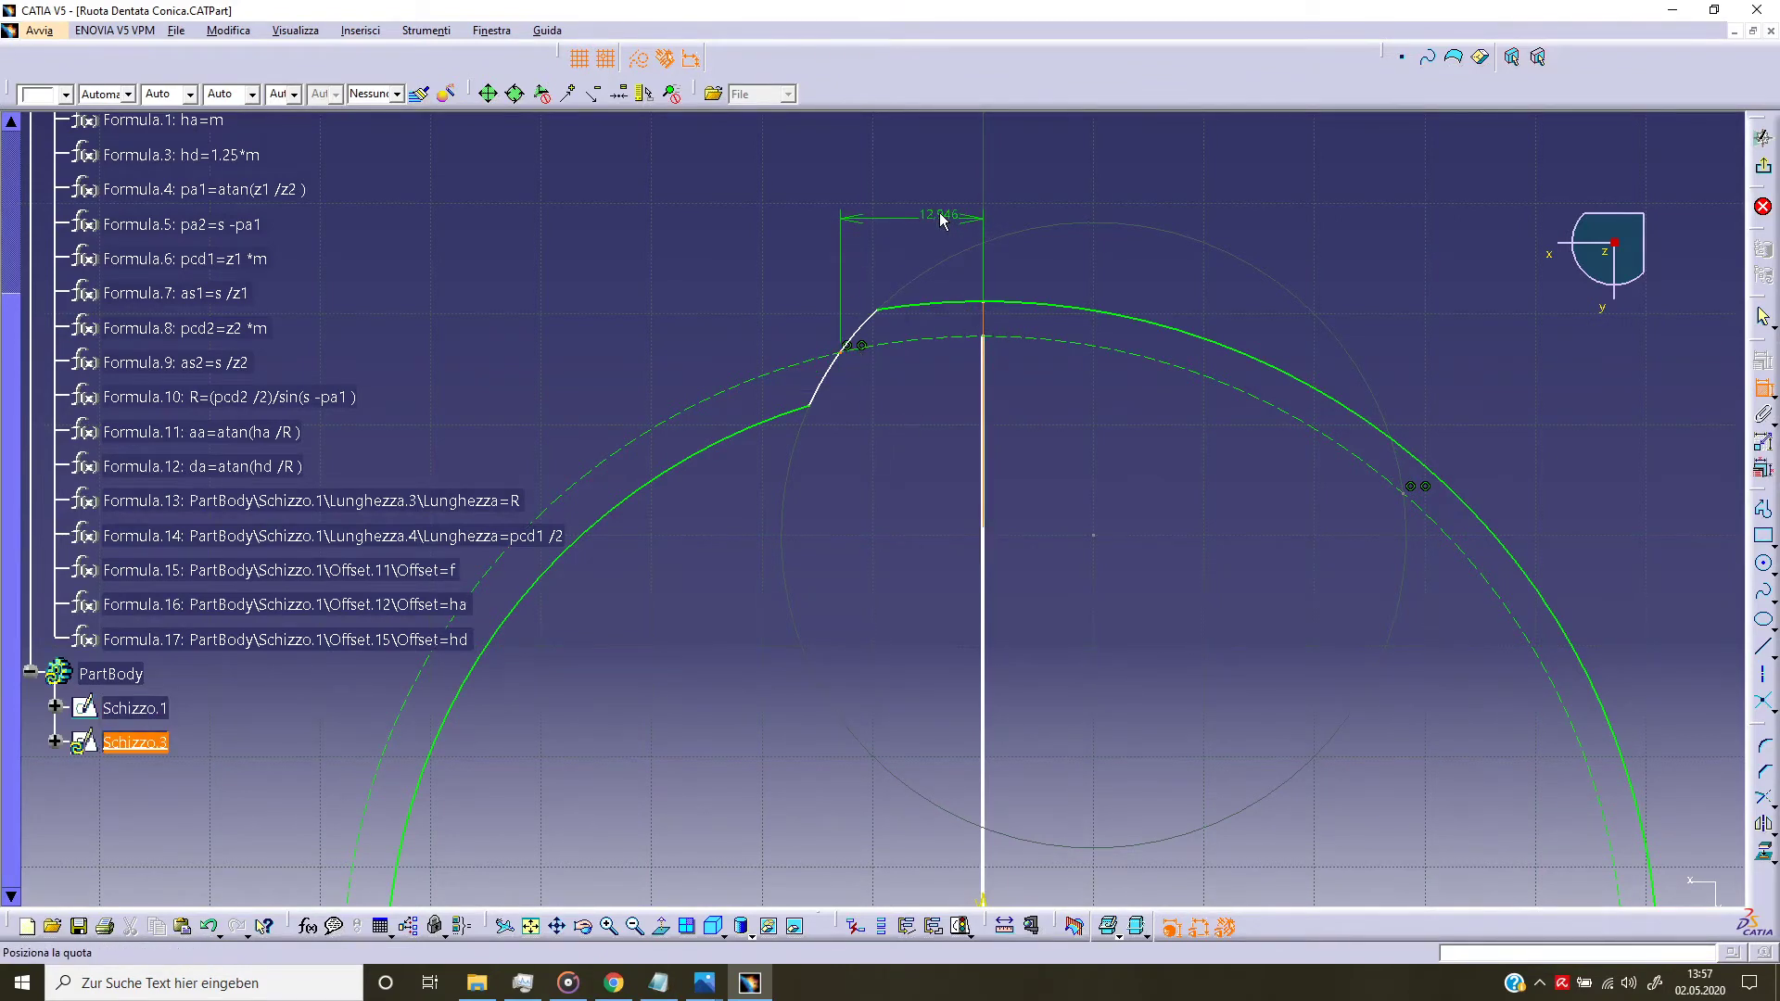
{"action": "right_click", "coordinate": [938, 213]}
{"action": "key", "text": "Escape"}
{"action": "left_click", "coordinate": [933, 208]}
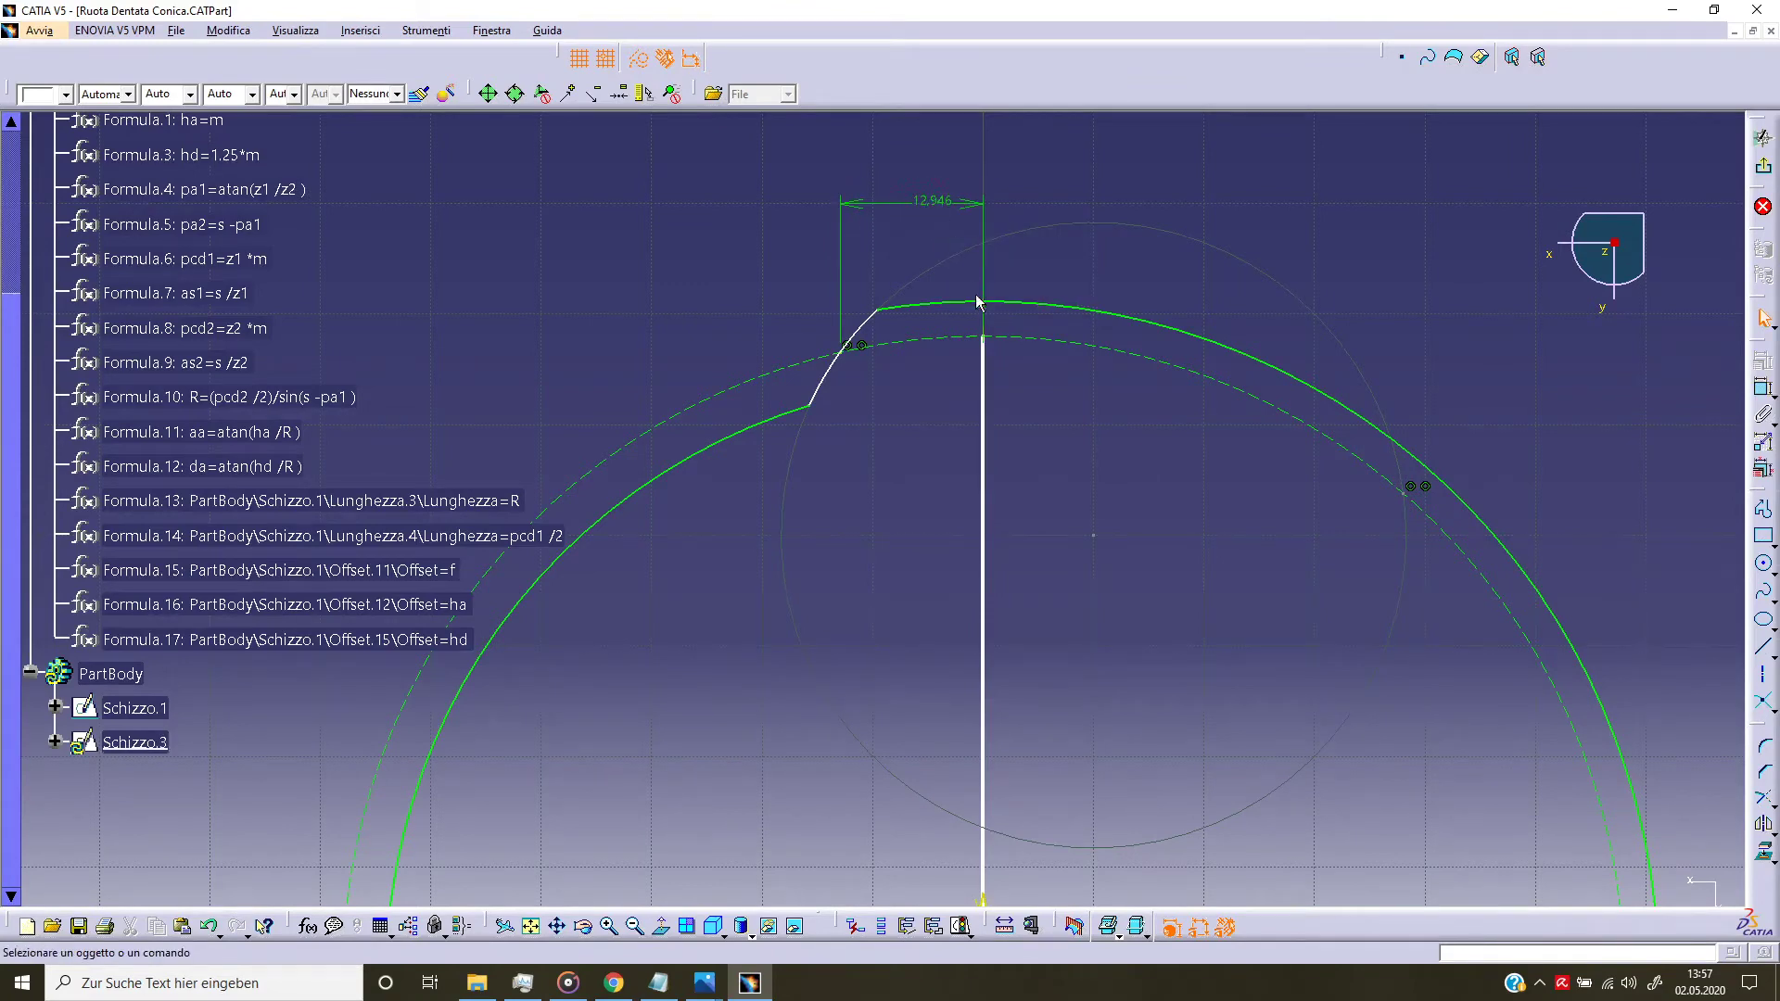
{"action": "right_click", "coordinate": [955, 199]}
{"action": "mouse_move", "coordinate": [1029, 487]}
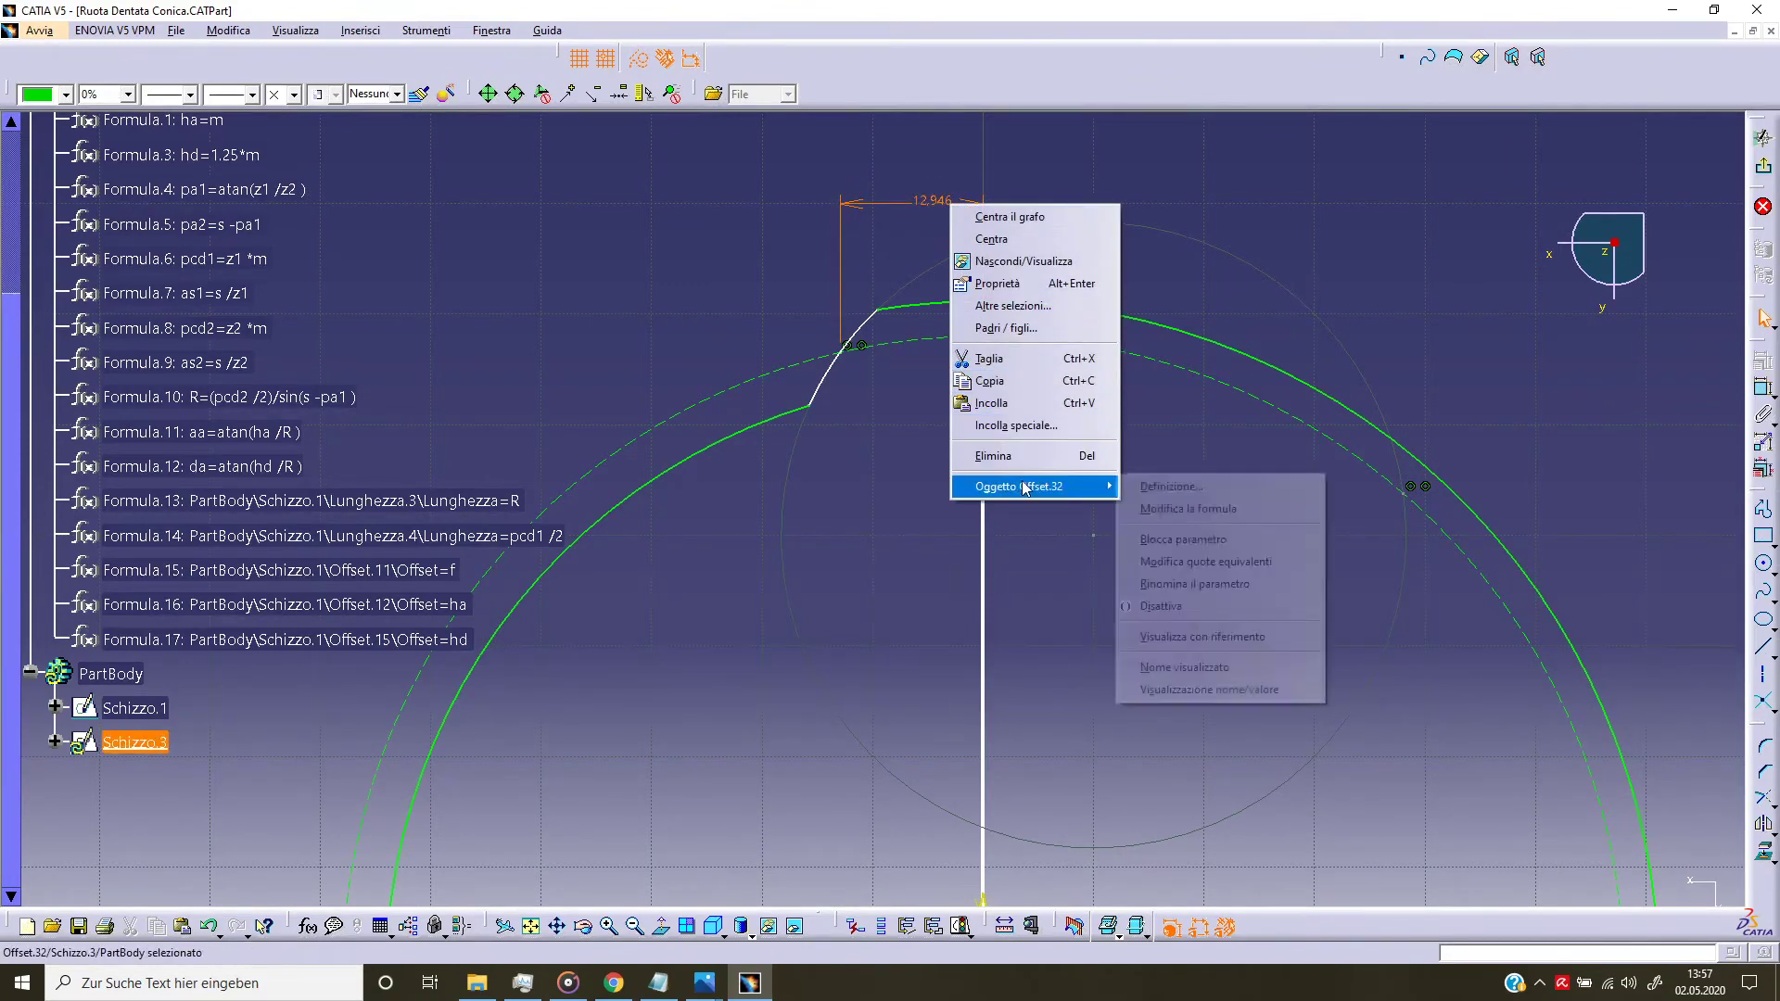
Step: Drive the 12.946 offset with formula m*0.785, changing it to 3.14
{"action": "left_click", "coordinate": [1189, 508]}
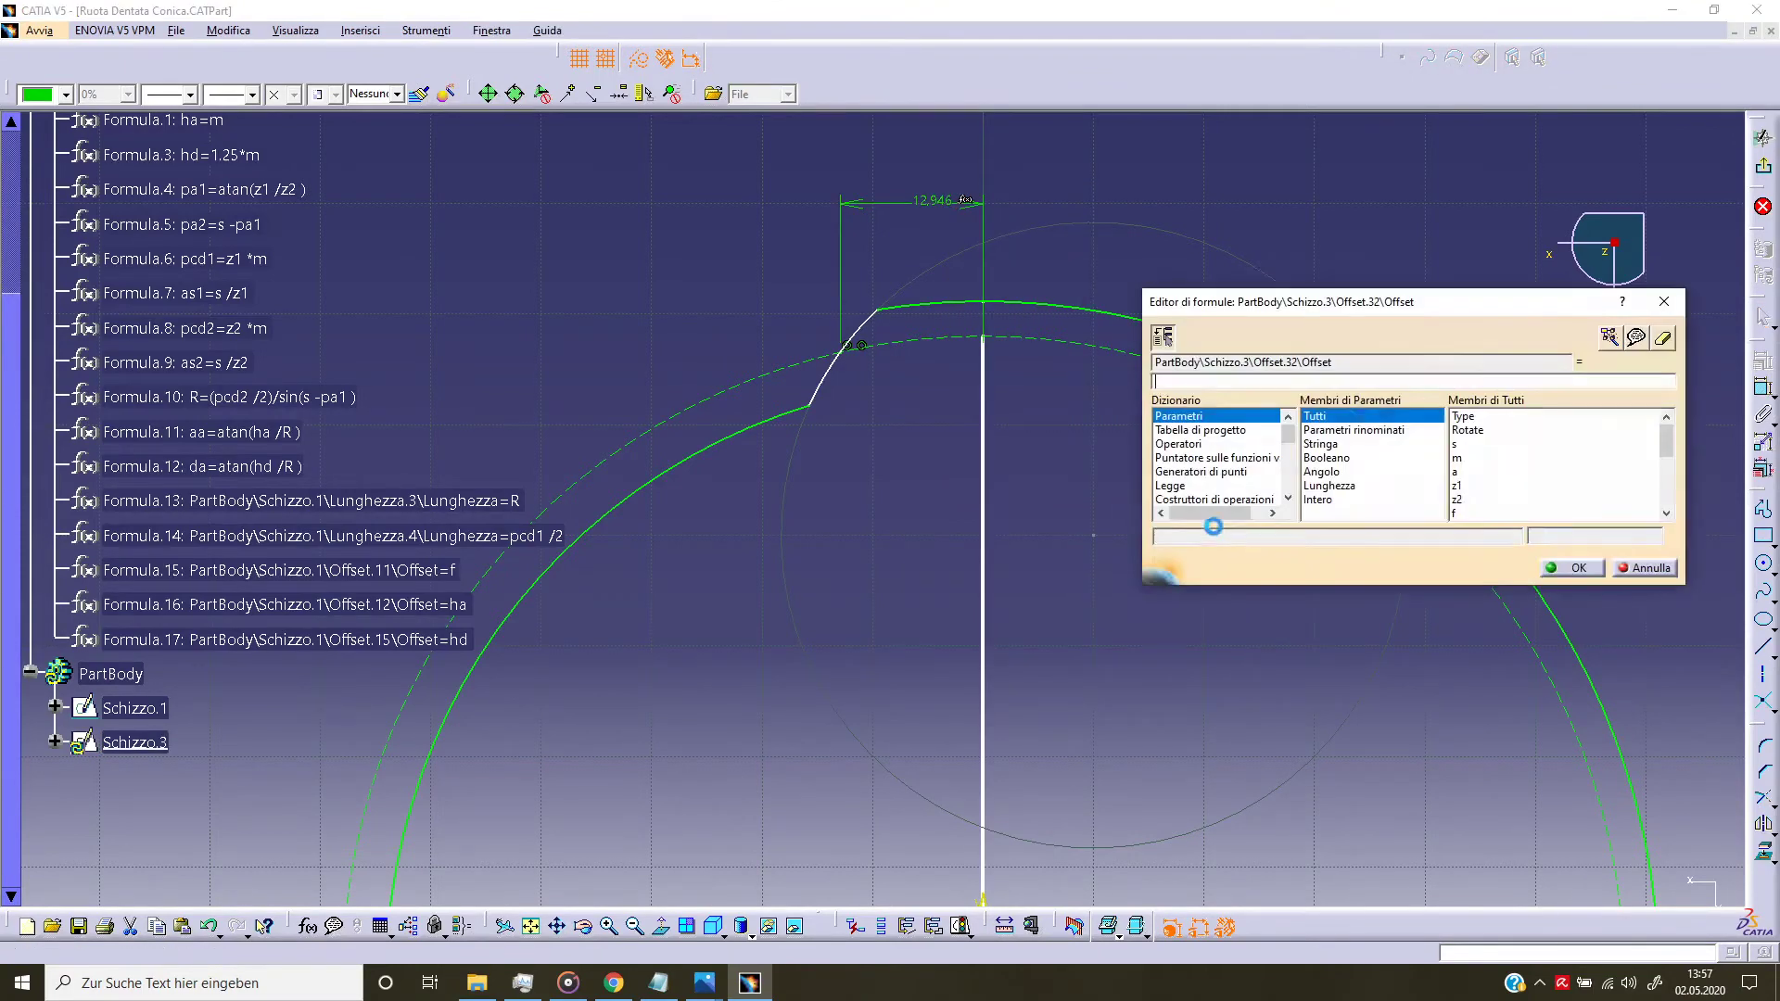
{"action": "double_click", "coordinate": [1469, 460]}
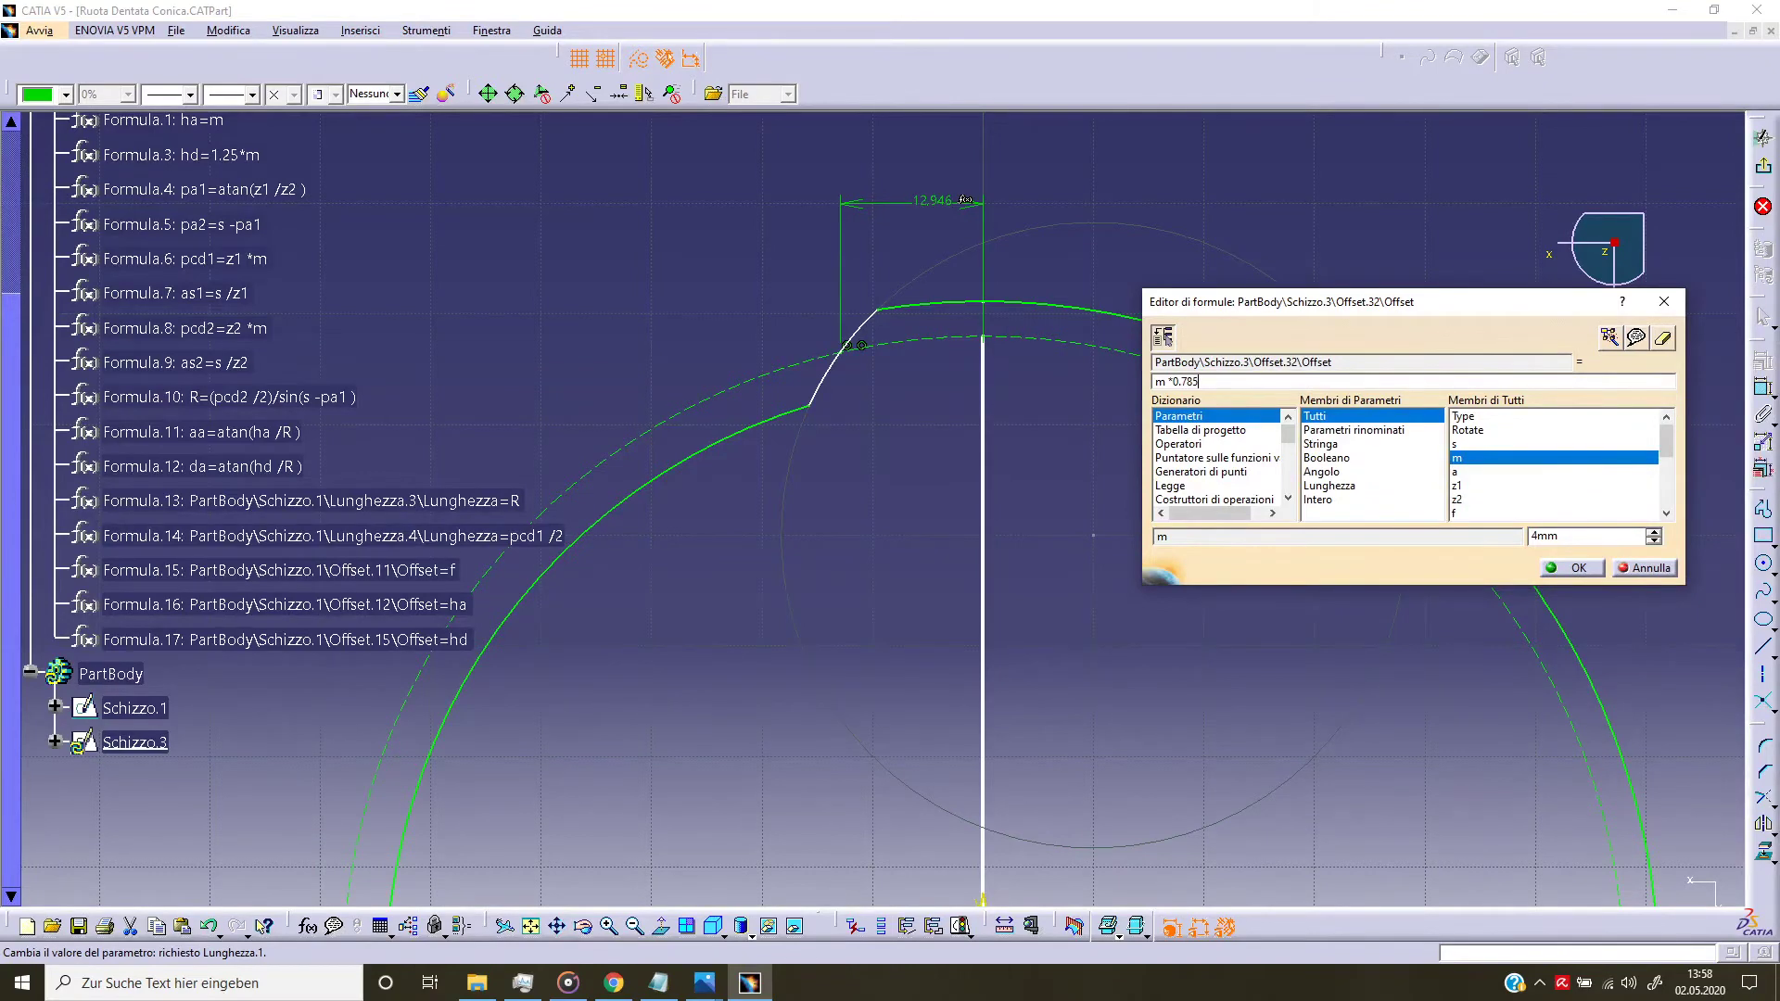
{"action": "left_click", "coordinate": [1573, 575]}
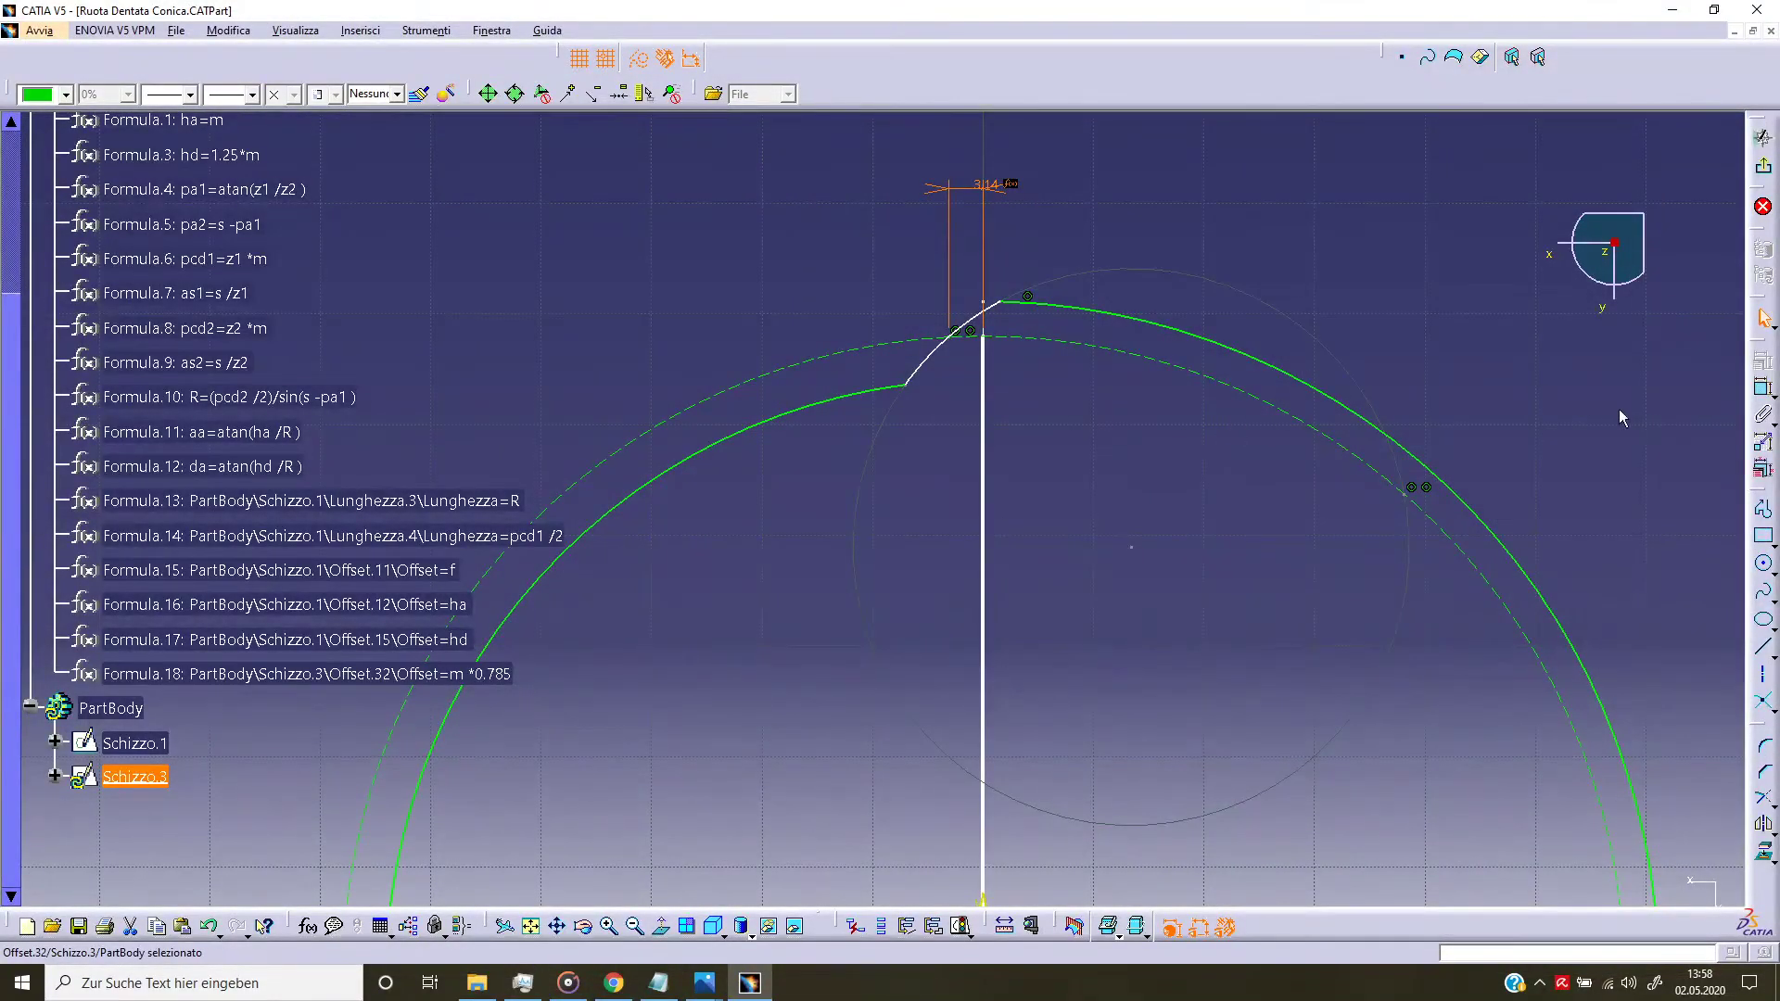
{"action": "left_click", "coordinate": [1760, 389]}
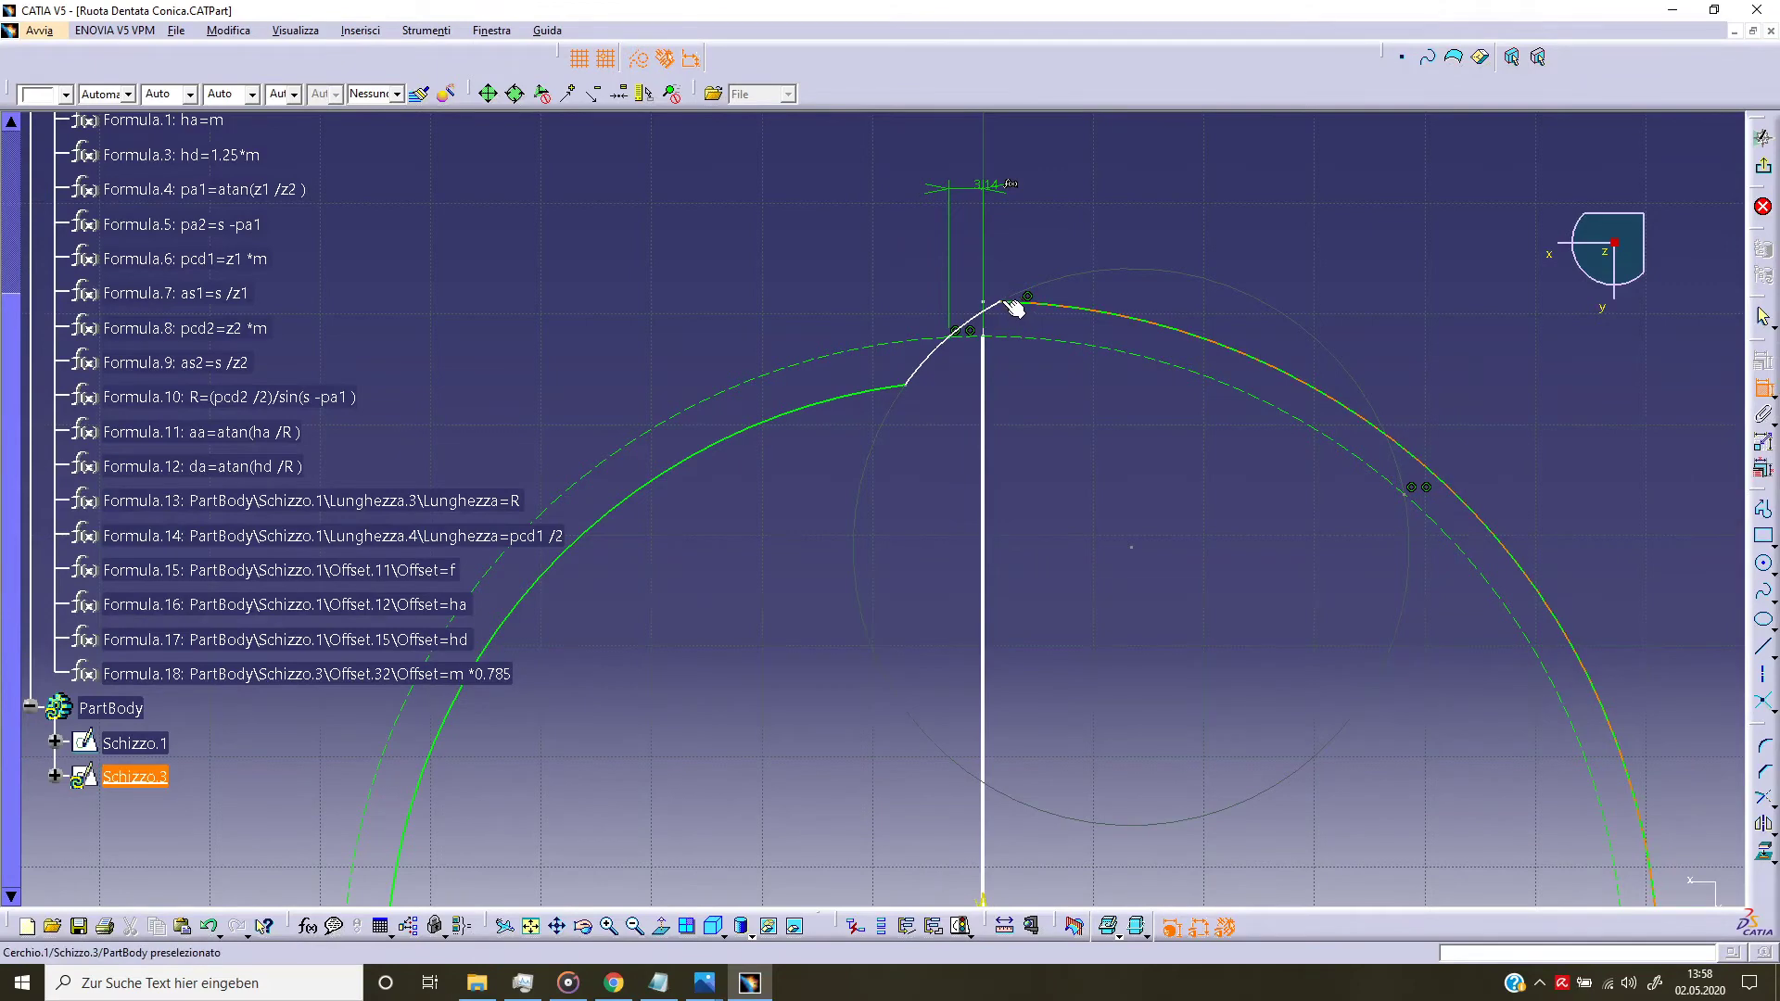
Step: Add a horizontal 4.658 dimension from the flank tip to the centre line, driven by m/2
{"action": "left_click", "coordinate": [955, 354]}
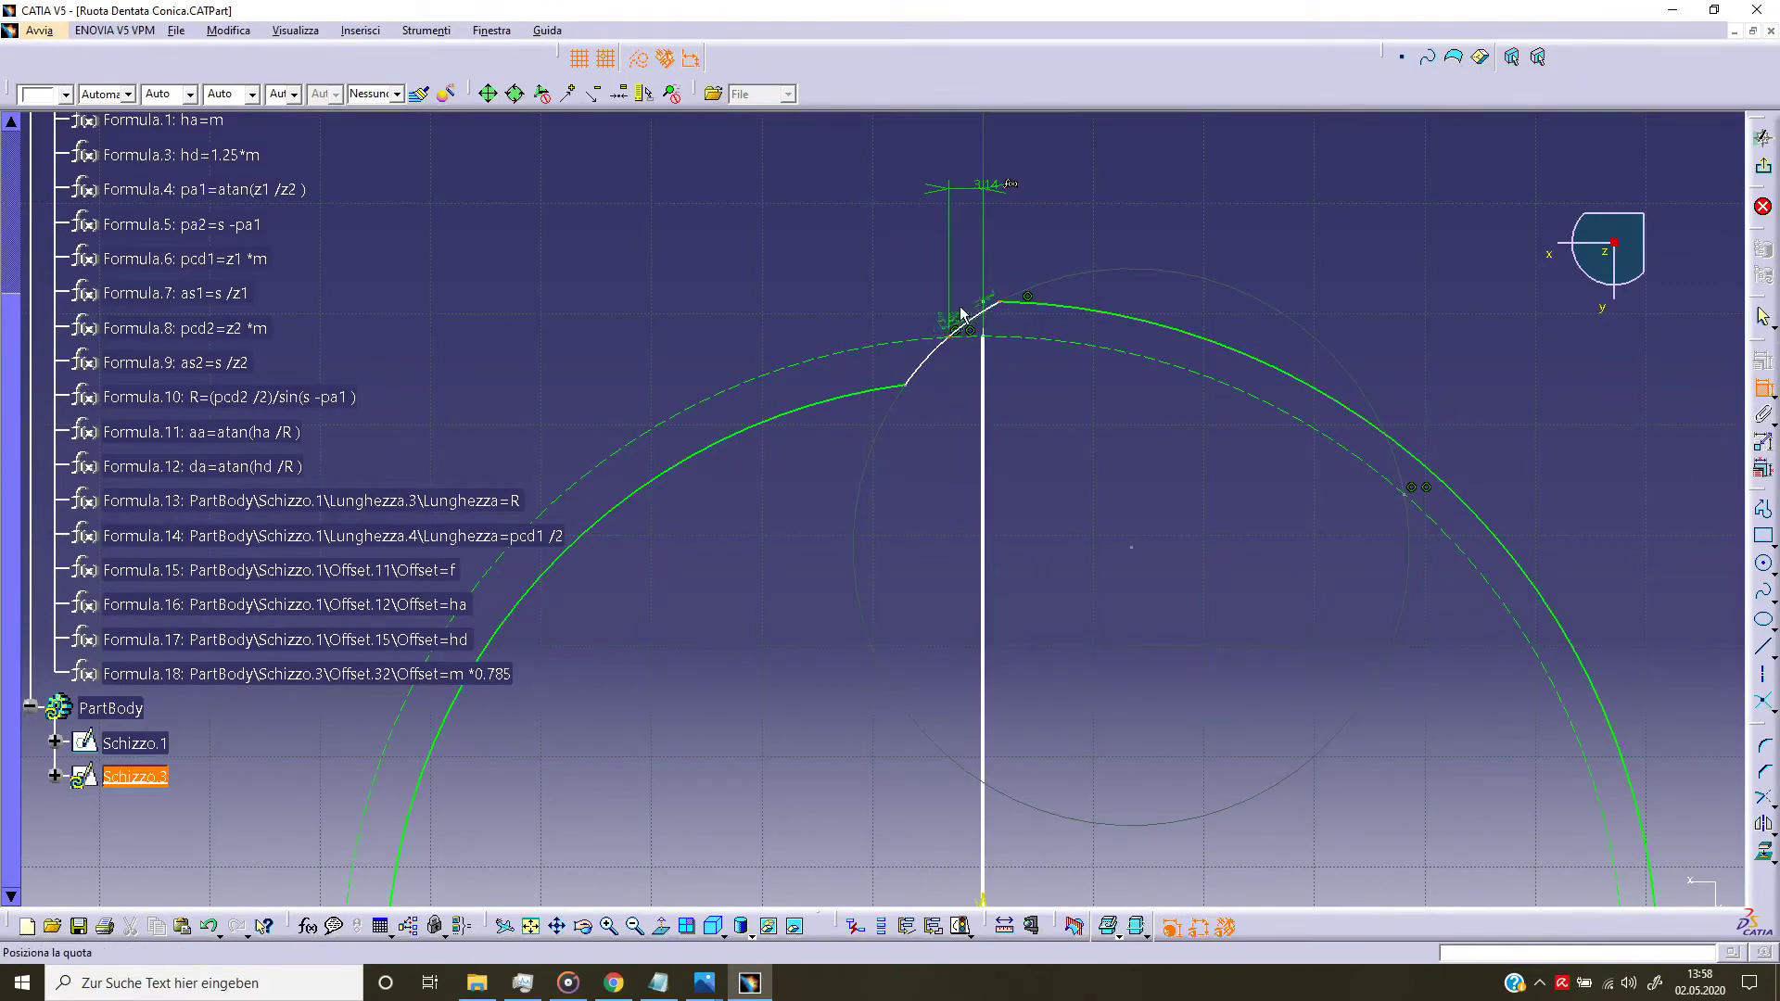
{"action": "right_click", "coordinate": [976, 281]}
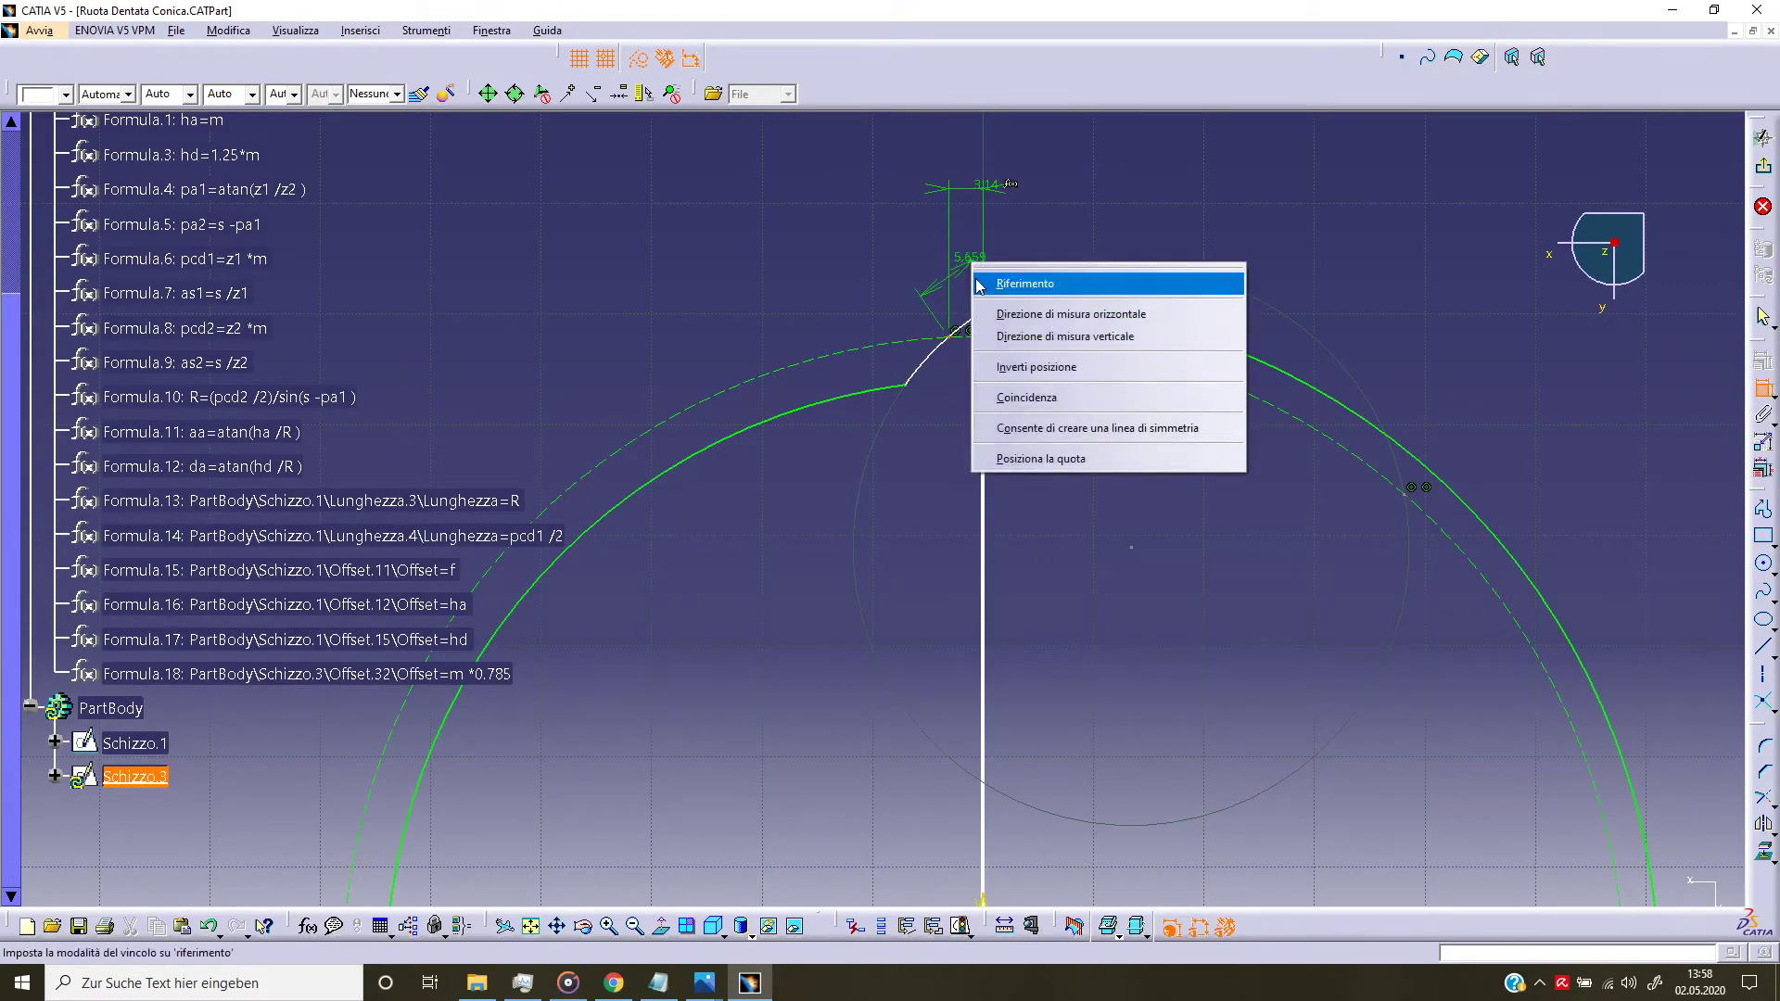
{"action": "left_click", "coordinate": [1039, 317]}
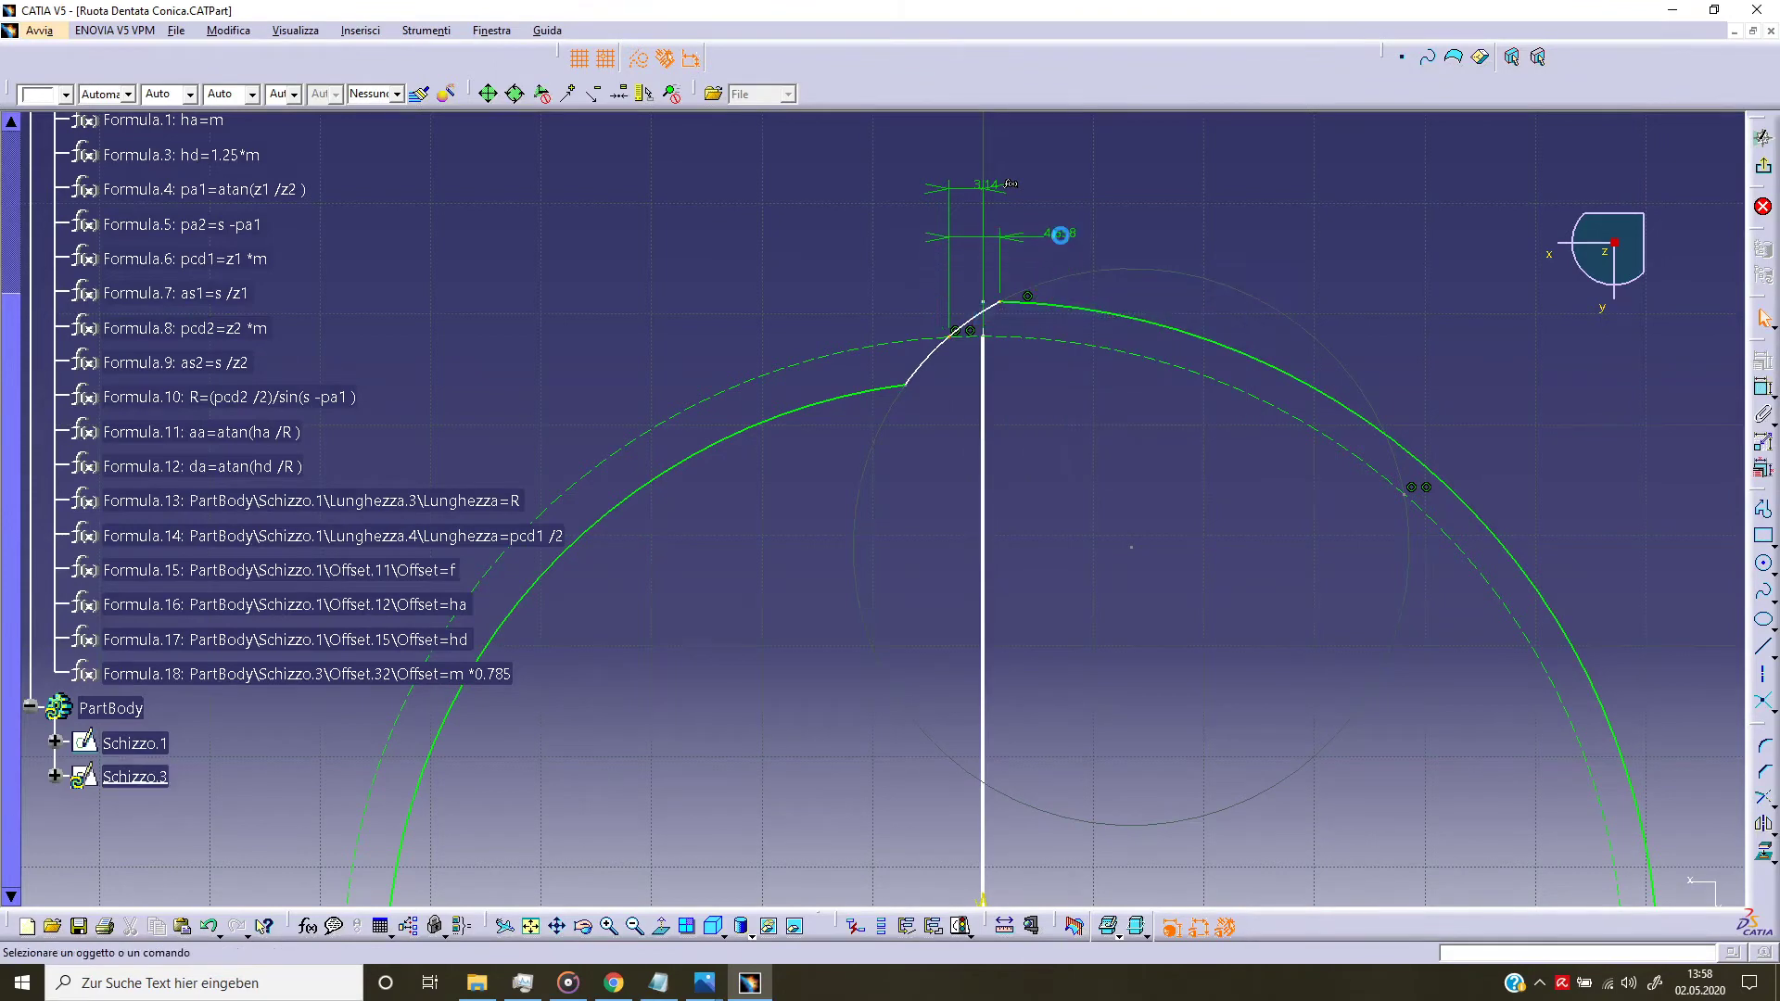
{"action": "left_click", "coordinate": [1074, 239]}
{"action": "right_click", "coordinate": [1068, 236]}
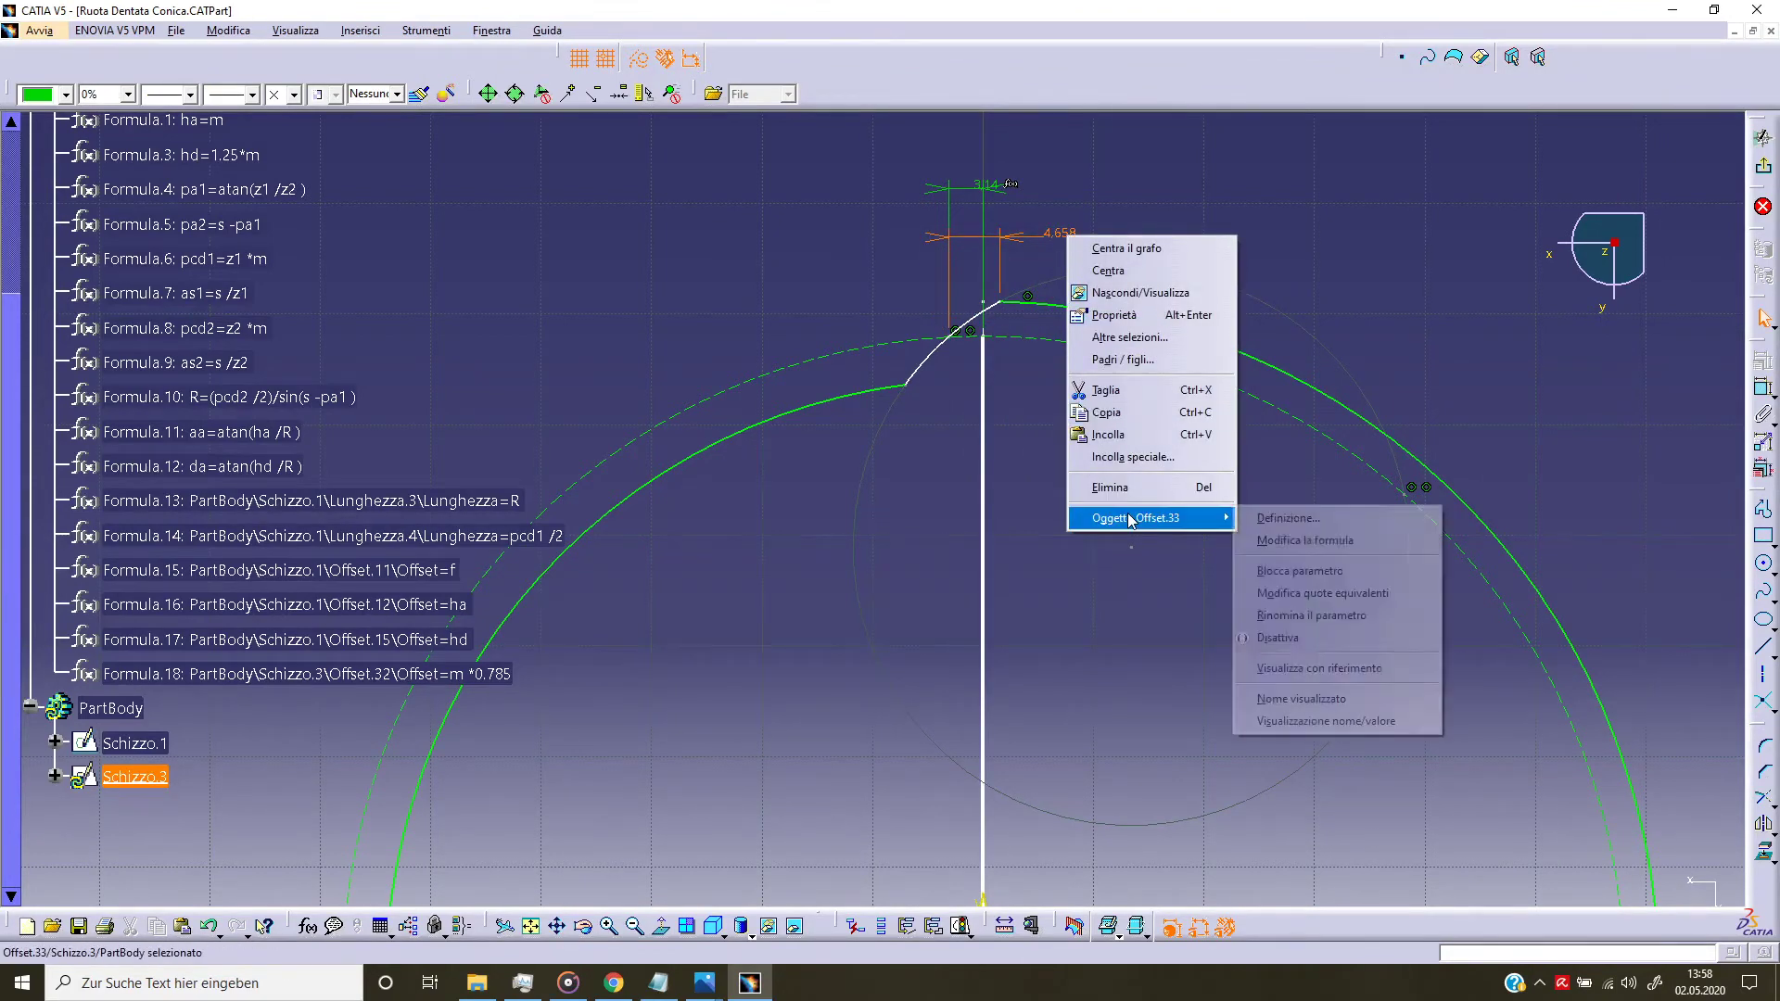
{"action": "left_click", "coordinate": [1303, 540]}
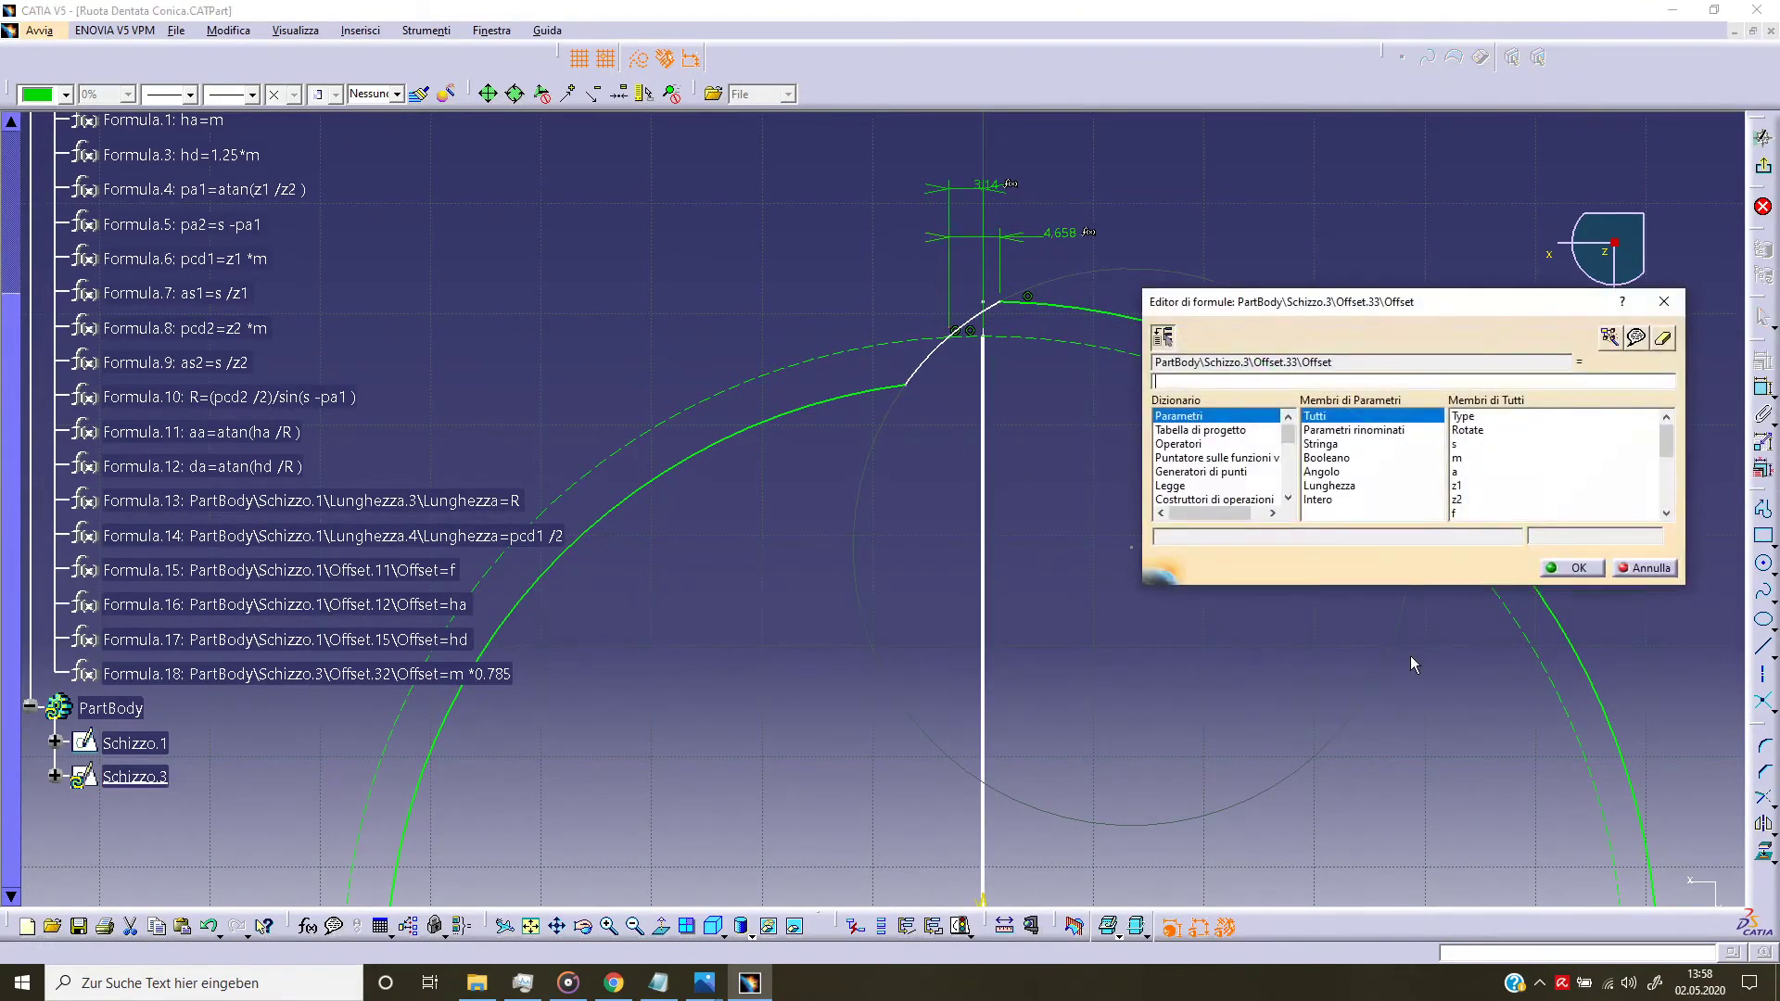
{"action": "double_click", "coordinate": [1461, 458]}
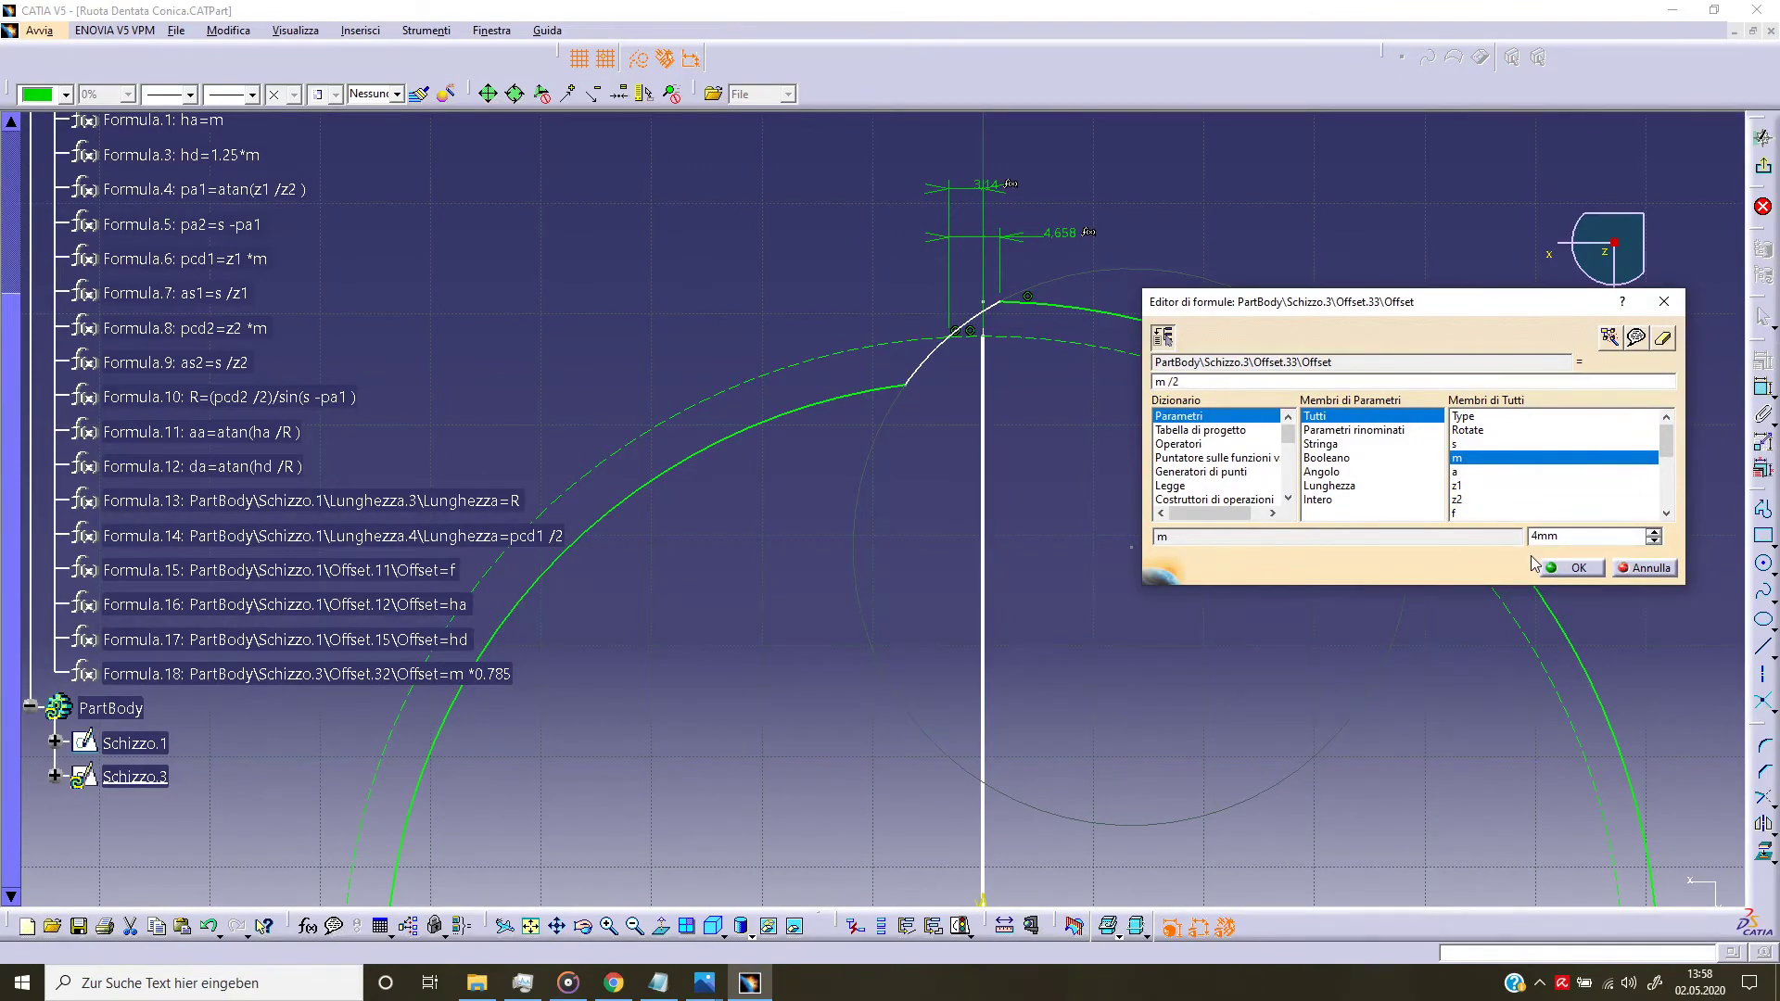
{"action": "left_click", "coordinate": [1558, 566]}
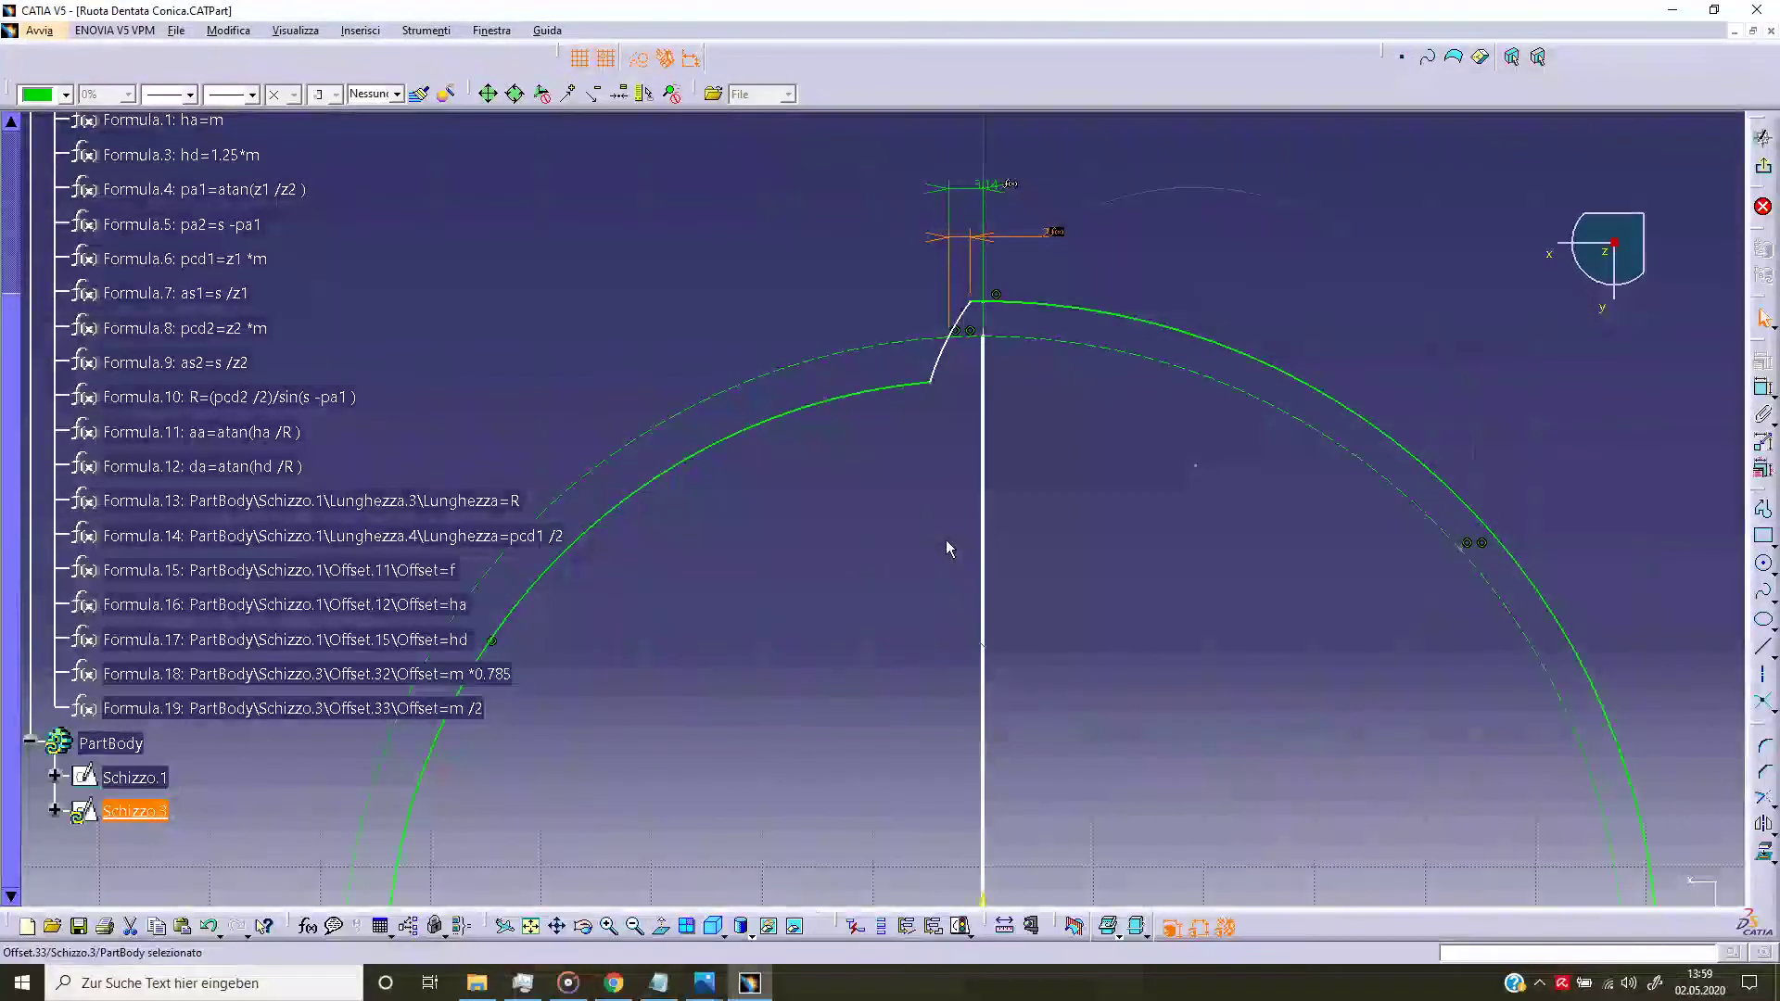
Step: Add horizontal dimension Offset.34 from the flank's lower end, driven by formula m/4
{"action": "left_click", "coordinate": [1763, 387]}
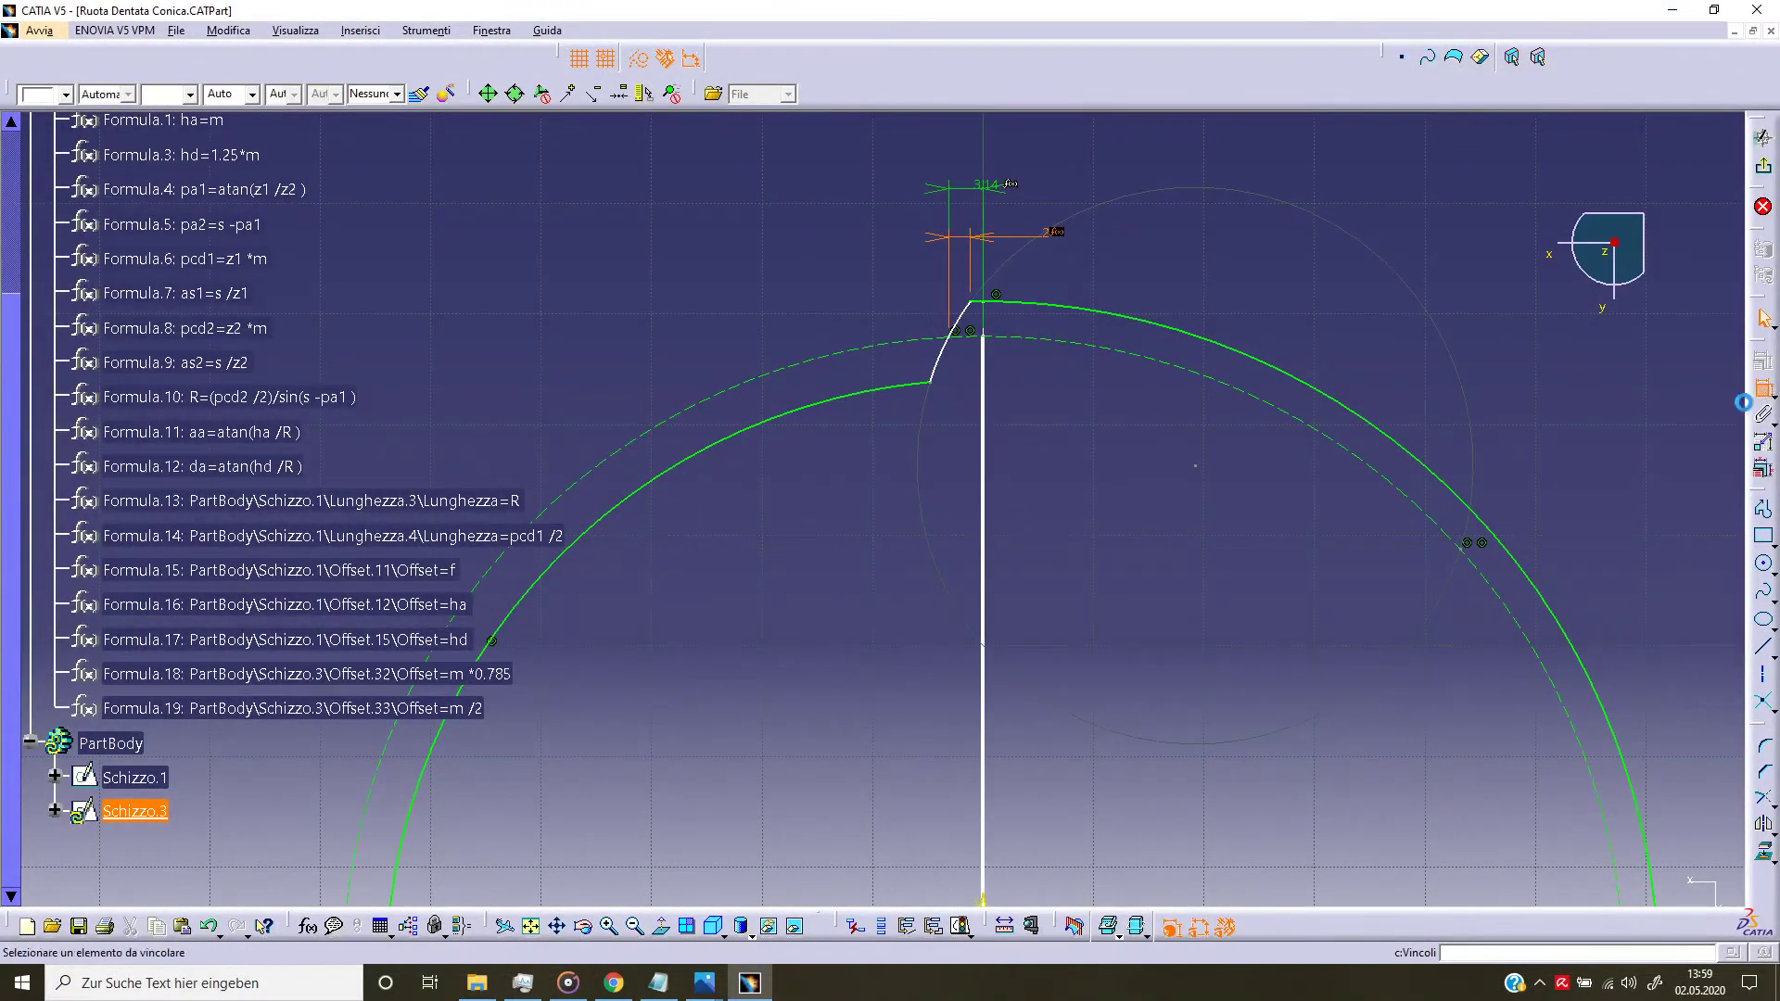
{"action": "left_click", "coordinate": [939, 389]}
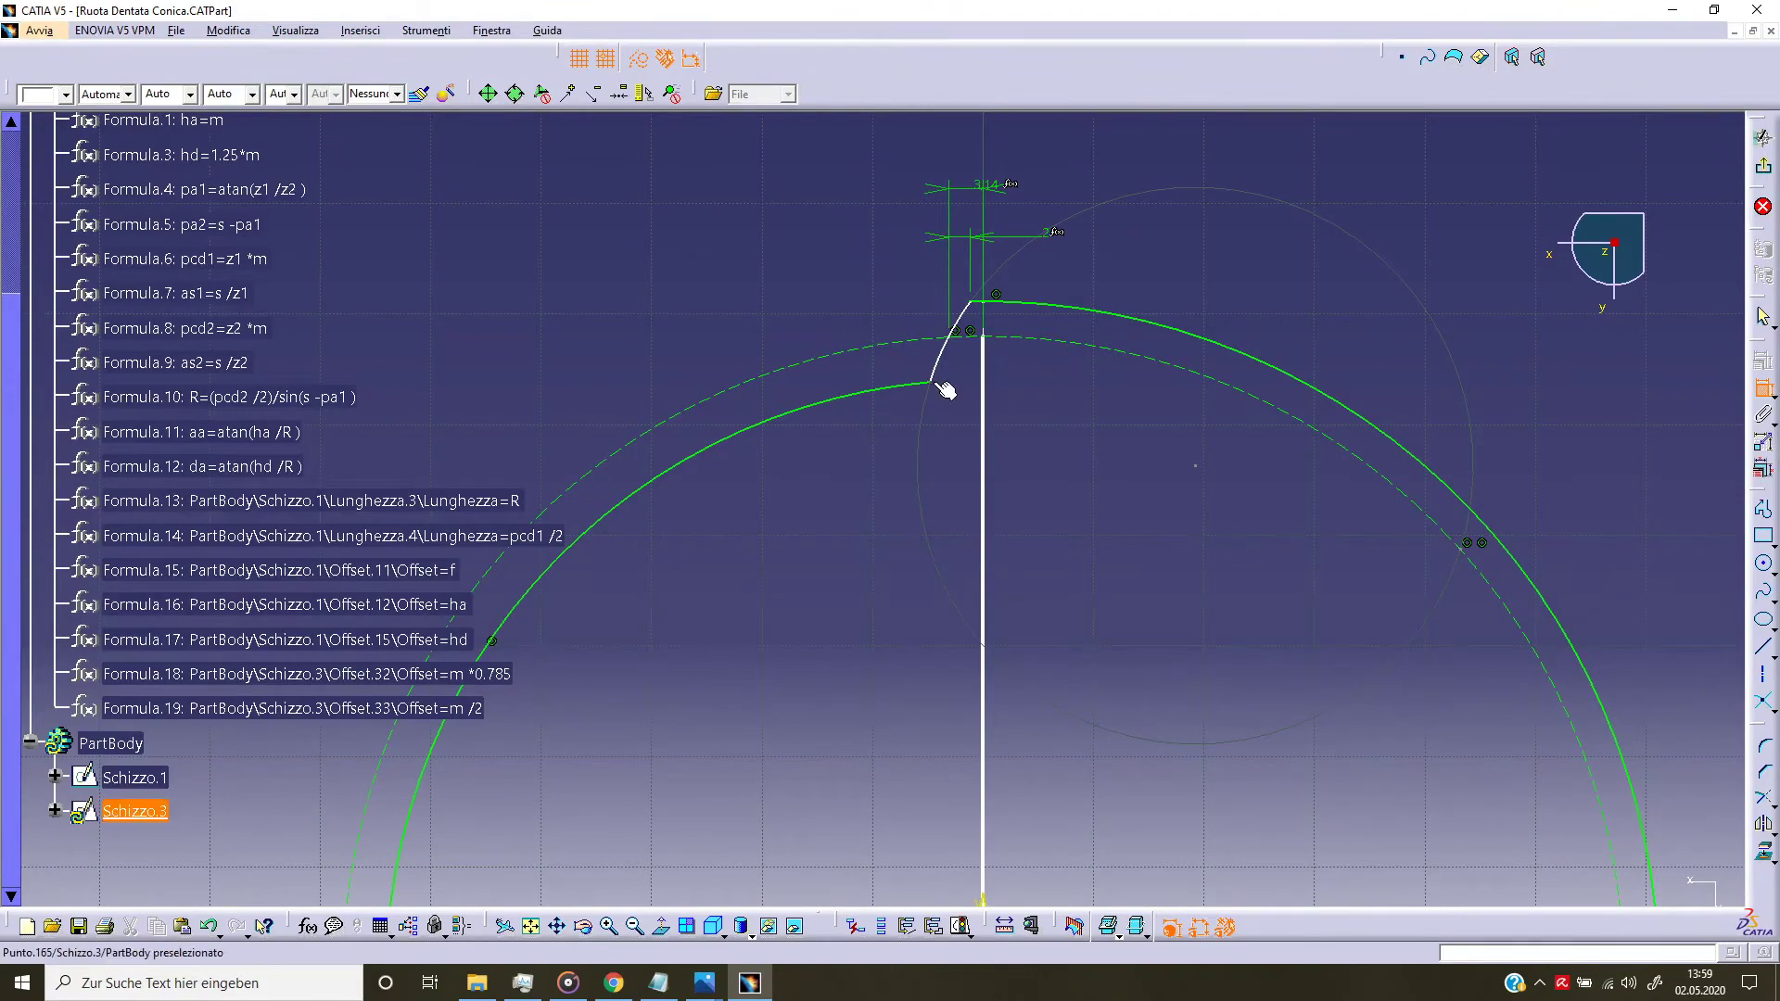
{"action": "left_click", "coordinate": [964, 336]}
{"action": "right_click", "coordinate": [975, 167]}
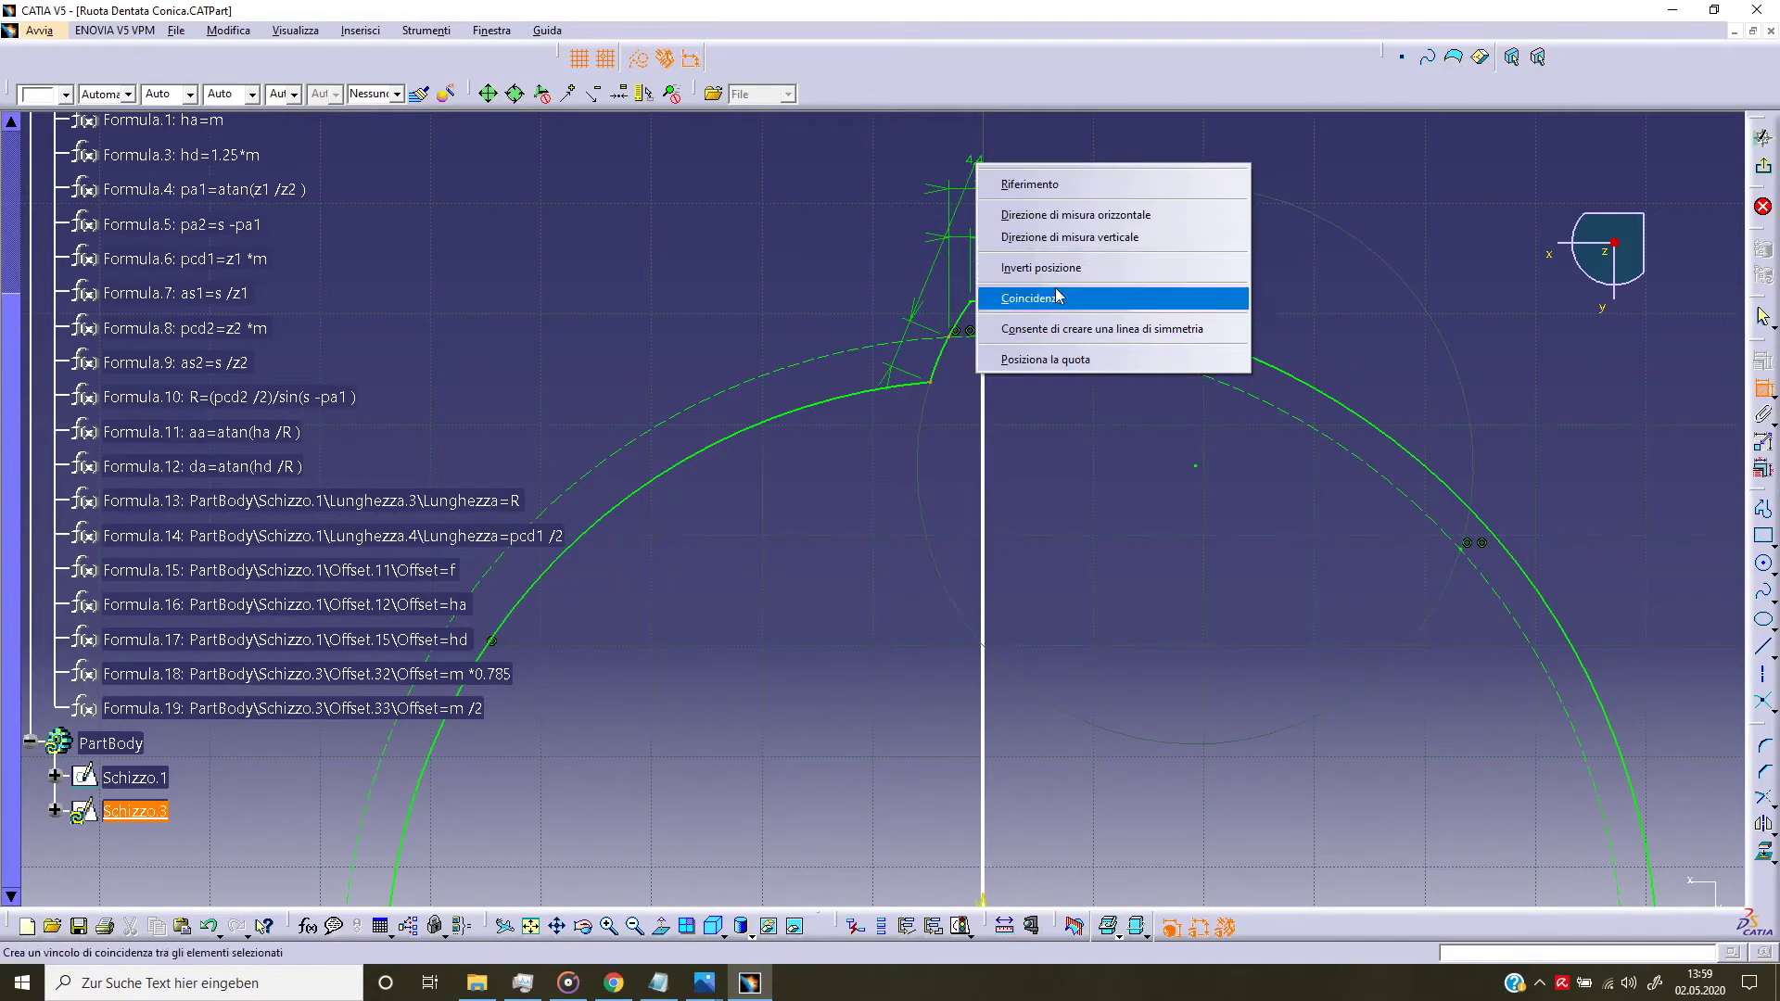
{"action": "left_click", "coordinate": [1074, 215]}
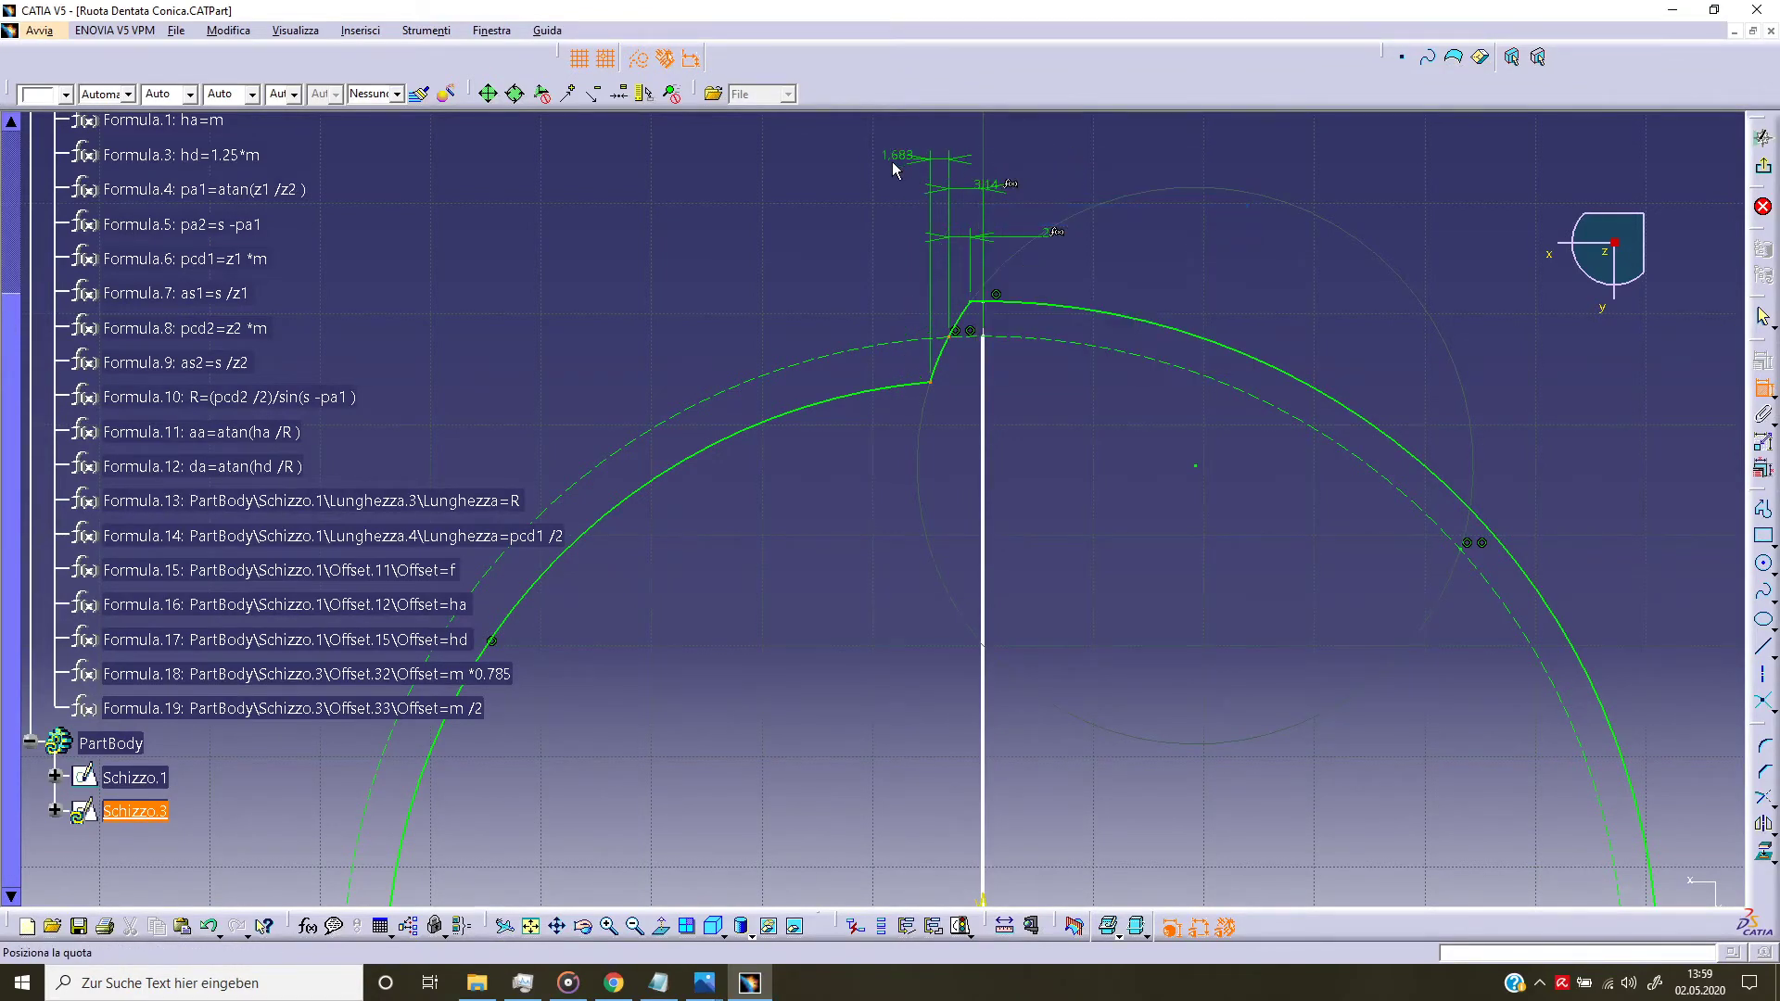
{"action": "left_click", "coordinate": [889, 165]}
{"action": "right_click", "coordinate": [888, 163]}
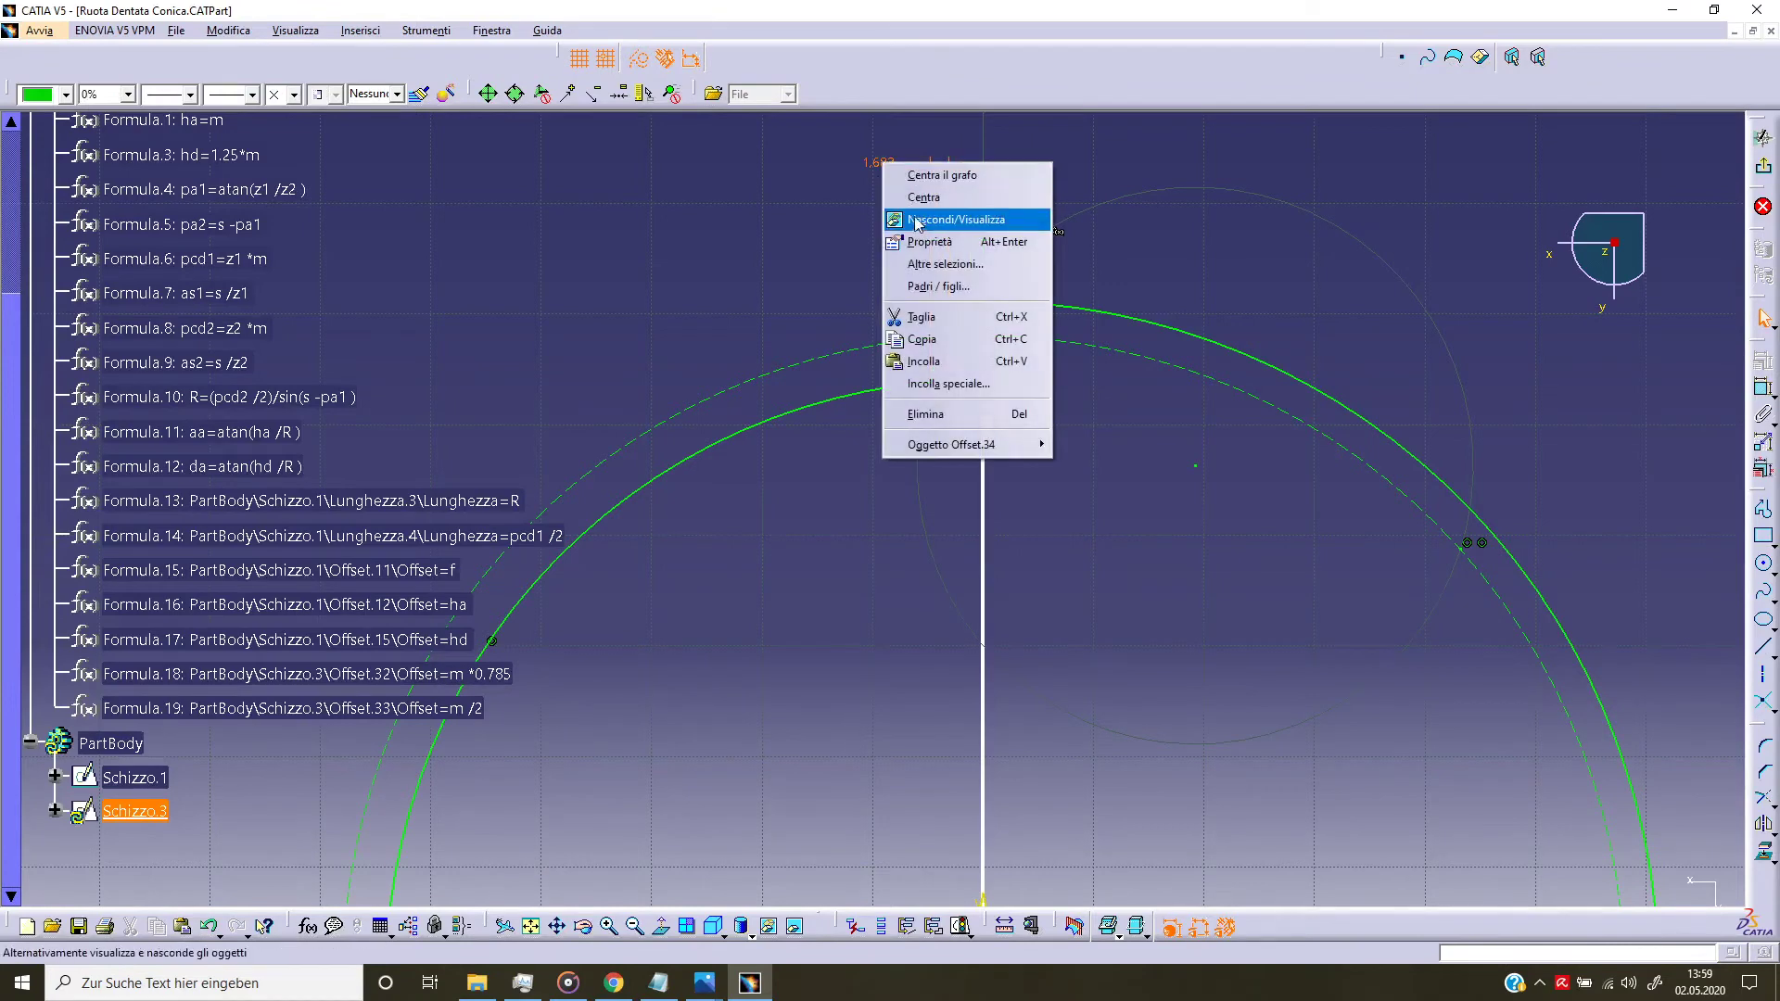
{"action": "mouse_move", "coordinate": [959, 446]}
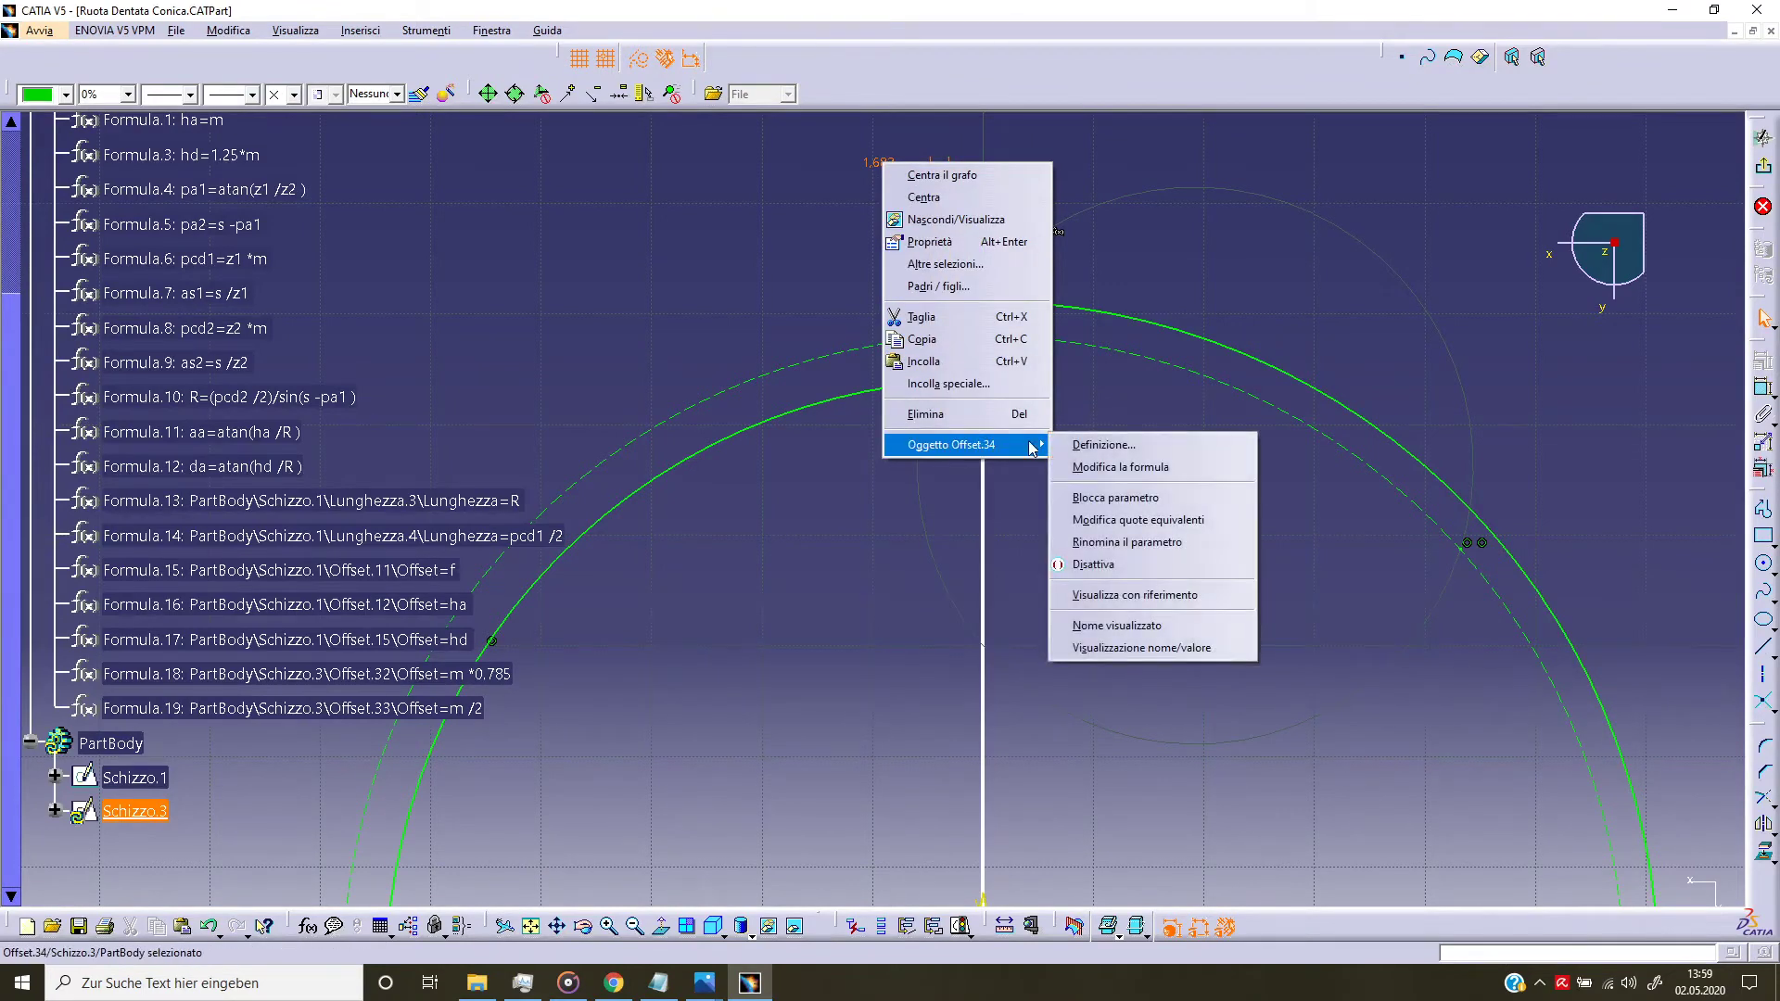
{"action": "left_click", "coordinate": [1130, 473]}
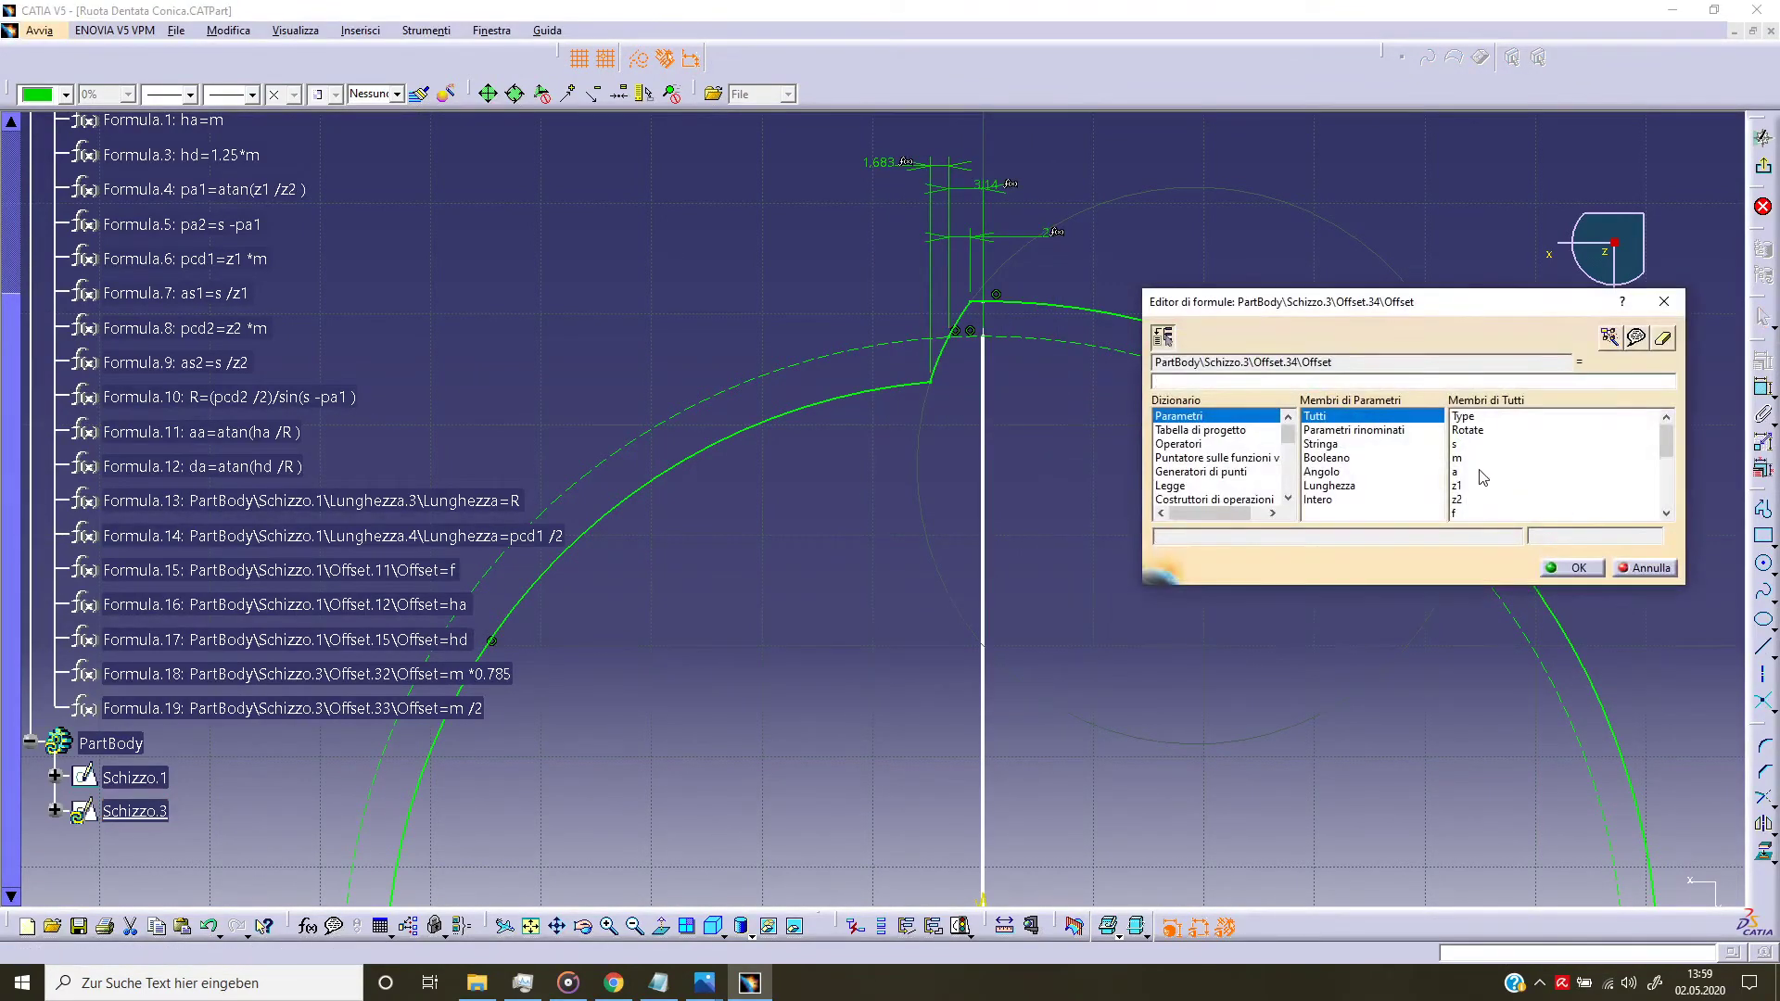
{"action": "double_click", "coordinate": [1462, 458]}
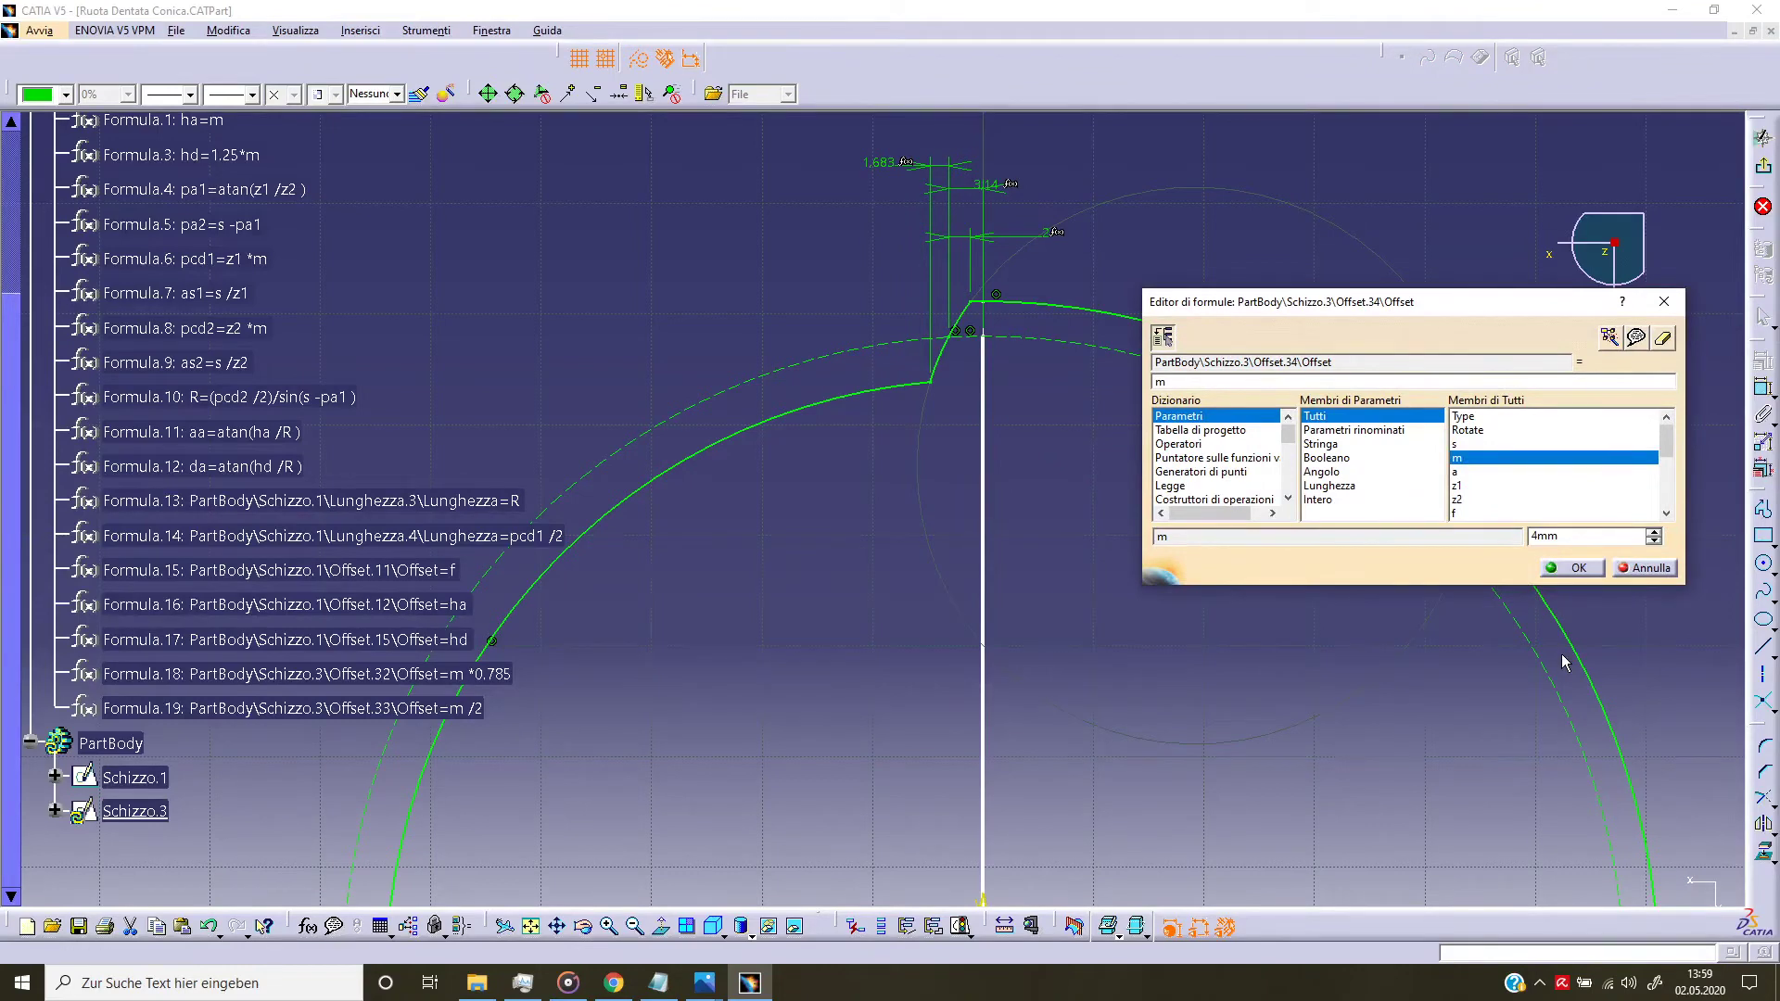
{"action": "left_click", "coordinate": [1576, 569]}
{"action": "left_click", "coordinate": [815, 346]}
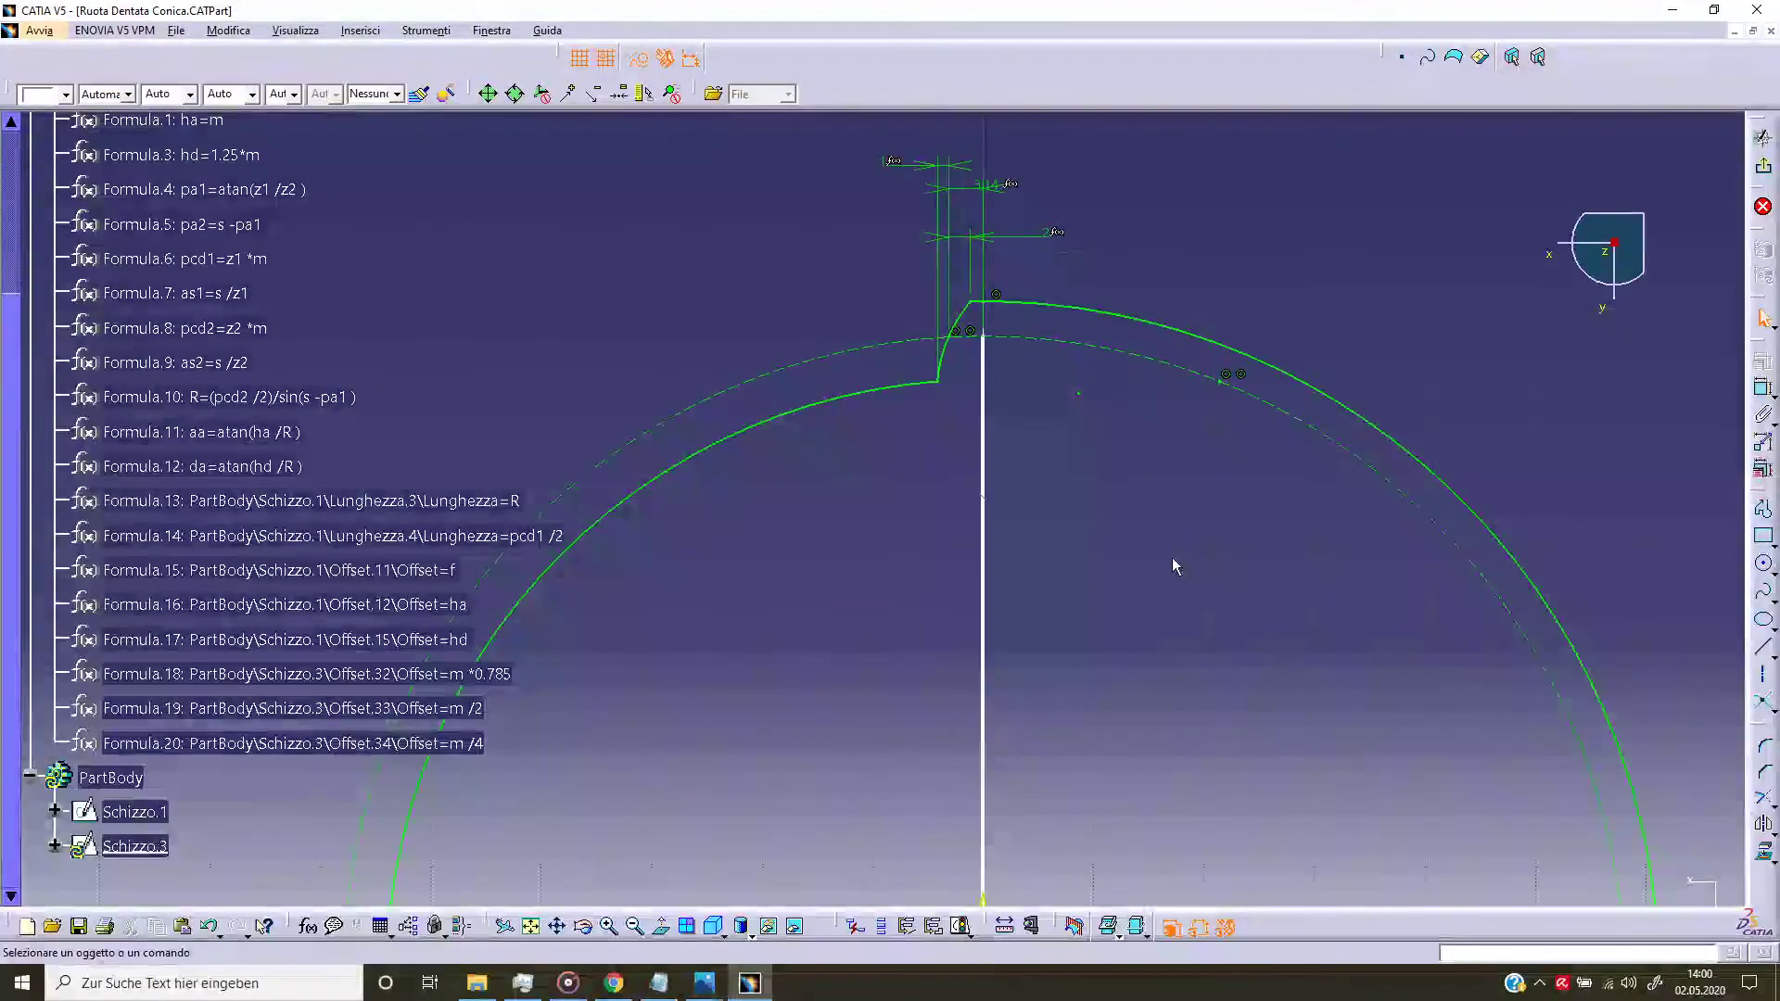
Step: Draw an axis from the sketch origin toward the tooth and mirror it across the vertical line
{"action": "left_click", "coordinate": [1759, 677]}
{"action": "middle_click_drag", "start_coordinate": [1089, 918], "coordinate": [1090, 688]}
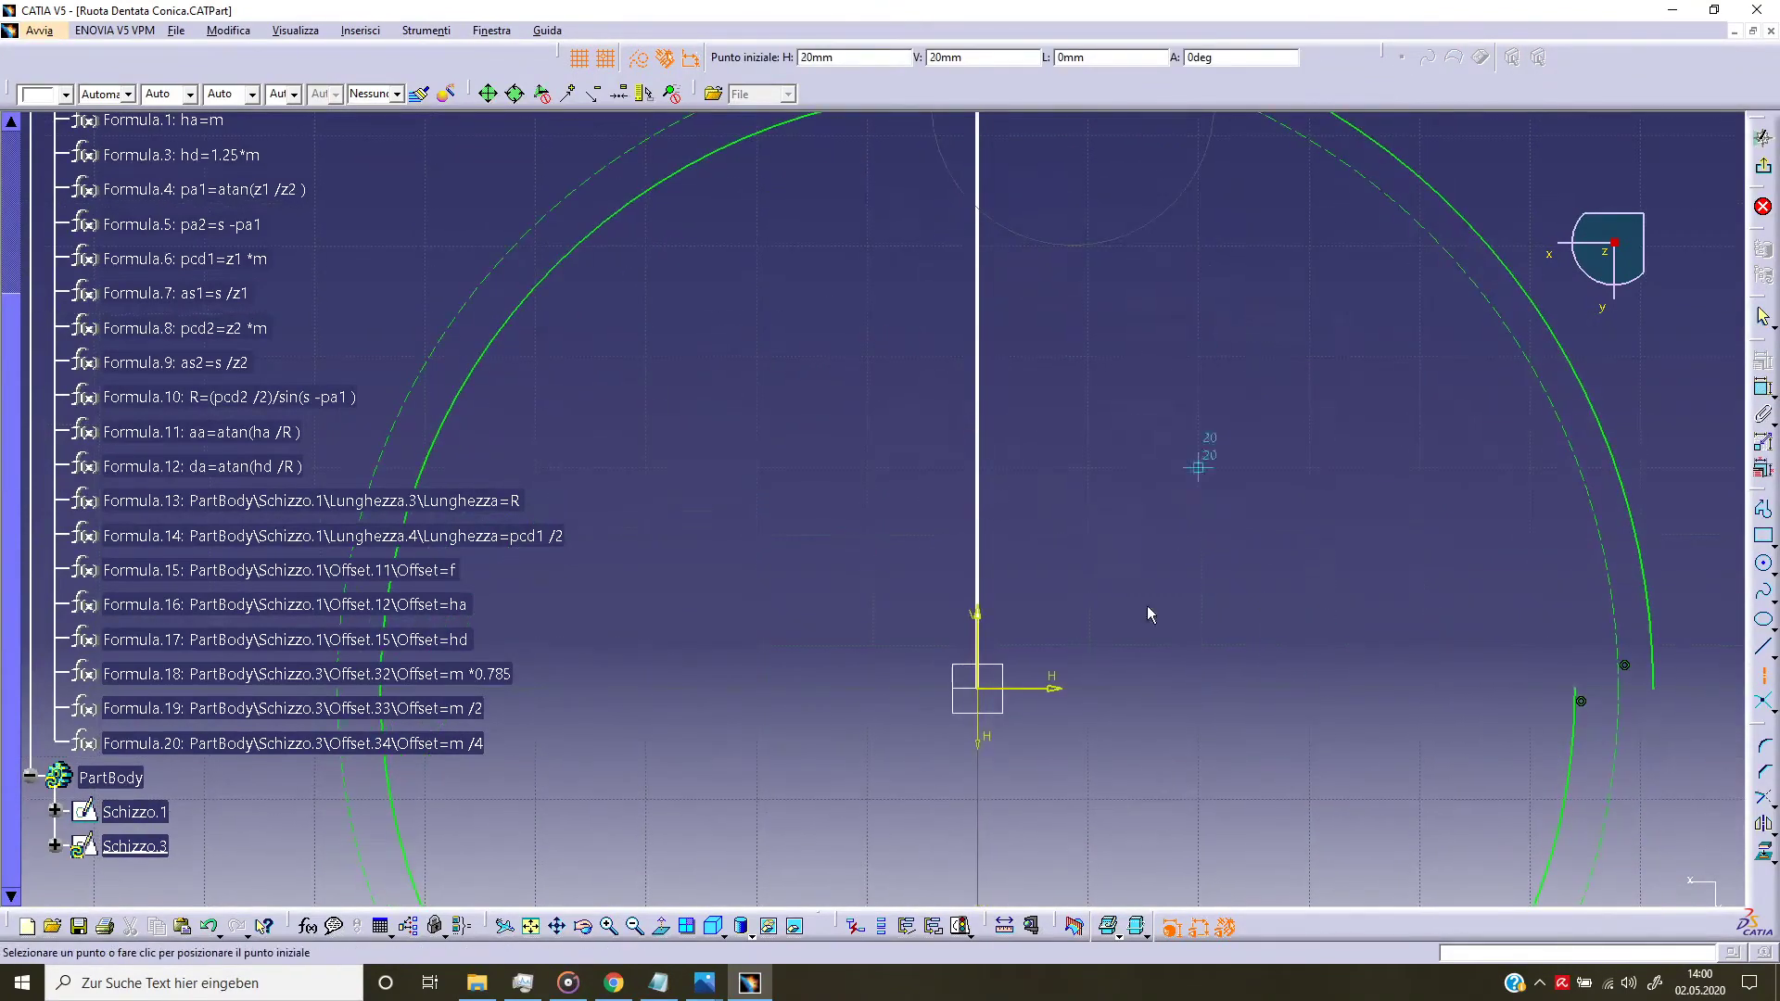
{"action": "left_click", "coordinate": [1000, 702]}
{"action": "mouse_move", "coordinate": [929, 443]}
{"action": "middle_mouse_down"}
{"action": "mouse_move", "coordinate": [966, 732]}
{"action": "mouse_move", "coordinate": [1009, 575]}
{"action": "middle_mouse_up"}
{"action": "left_click", "coordinate": [796, 270]}
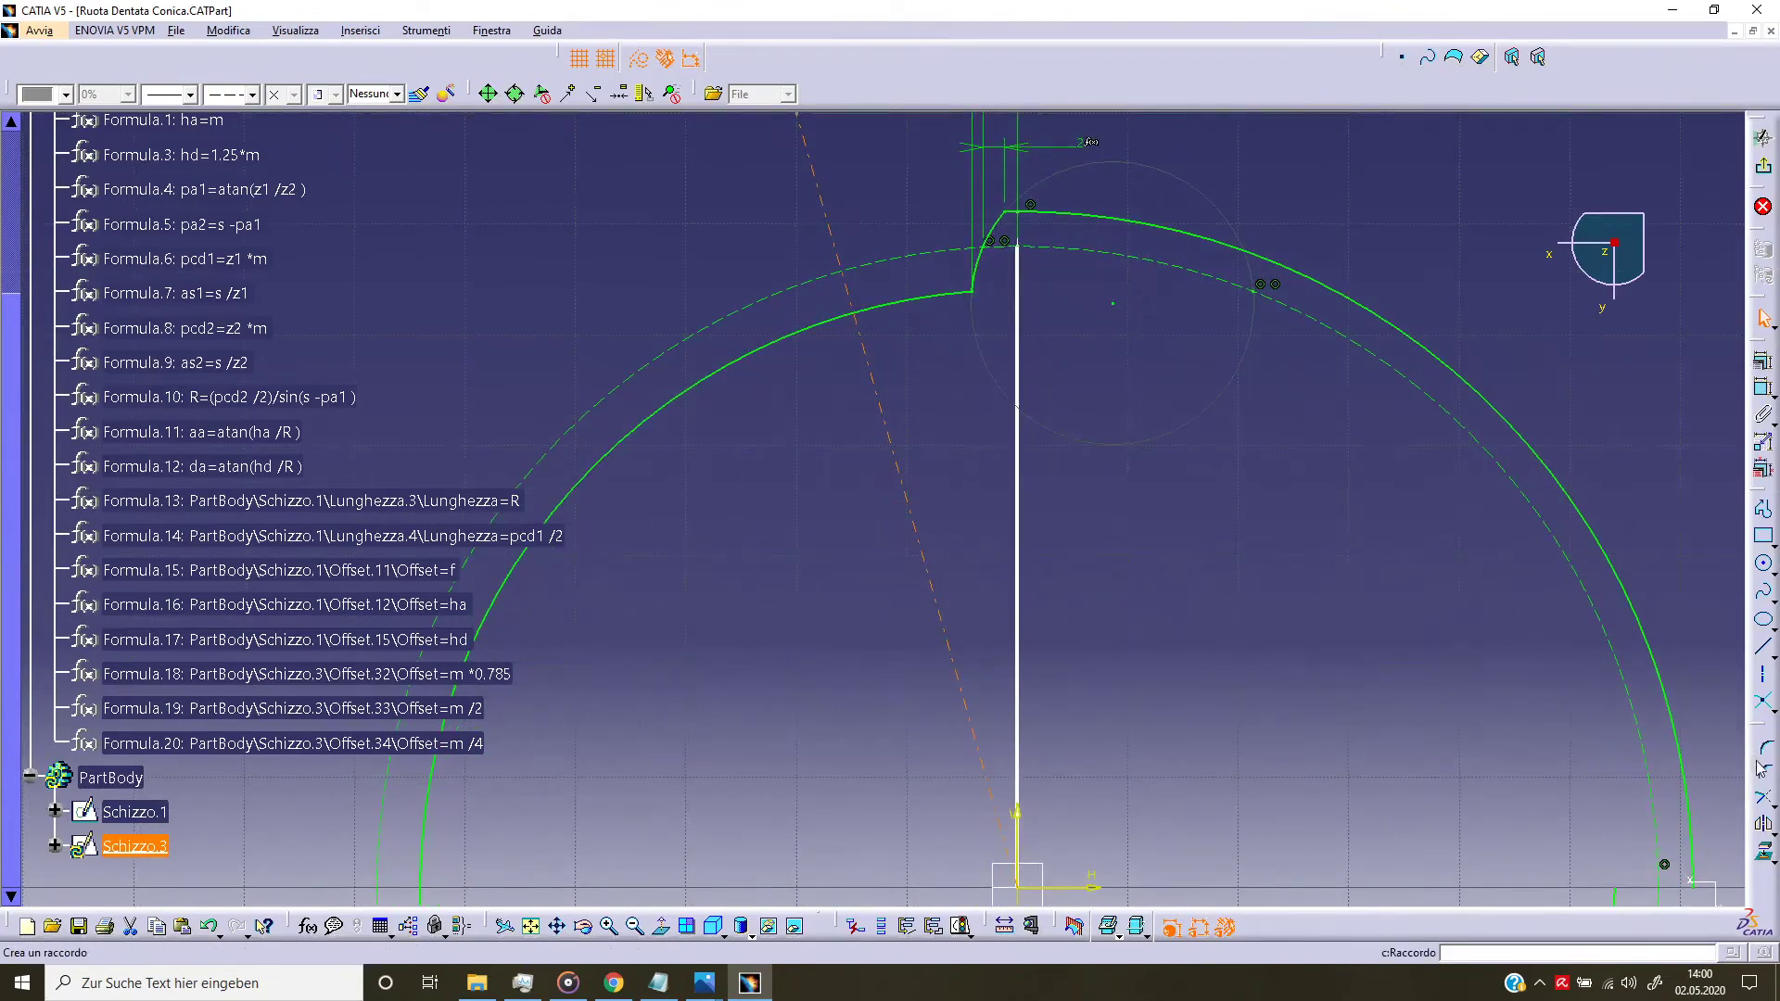
{"action": "left_click", "coordinate": [1763, 823]}
{"action": "left_click", "coordinate": [1019, 479]}
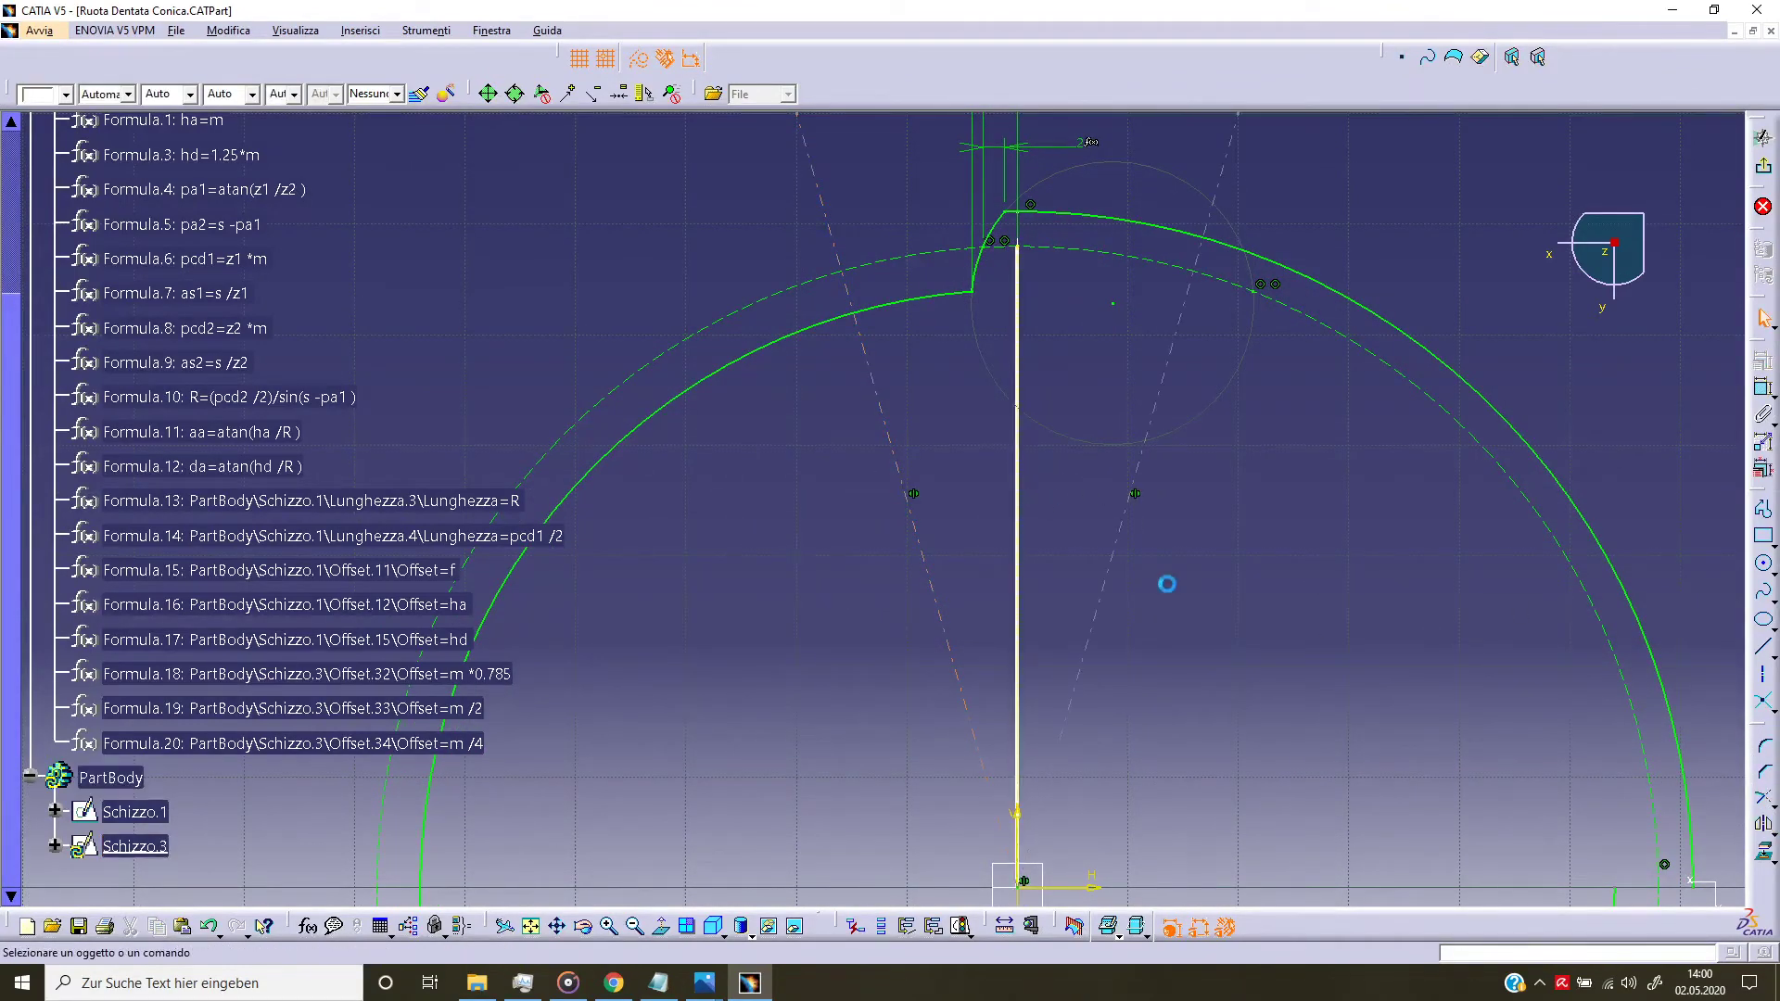
Step: Dimension the angle between the two axes (31.891°)
{"action": "left_click", "coordinate": [1763, 388]}
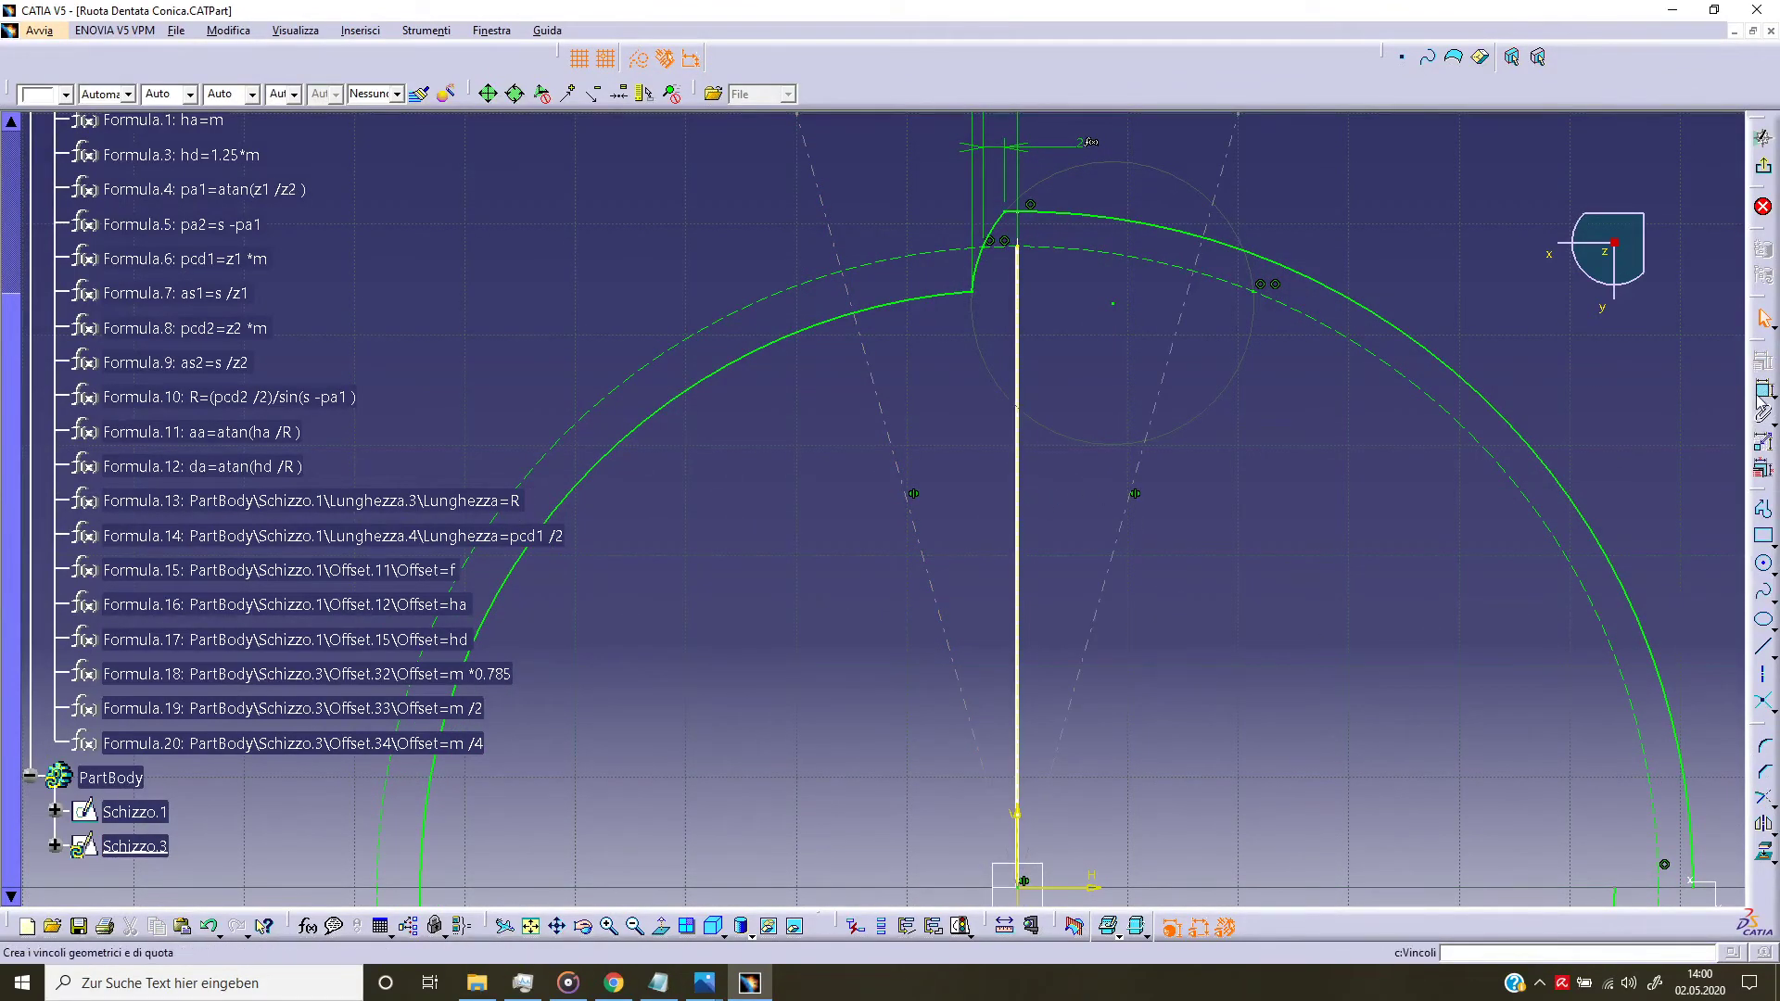
{"action": "left_click", "coordinate": [921, 556]}
{"action": "left_click", "coordinate": [1113, 570]}
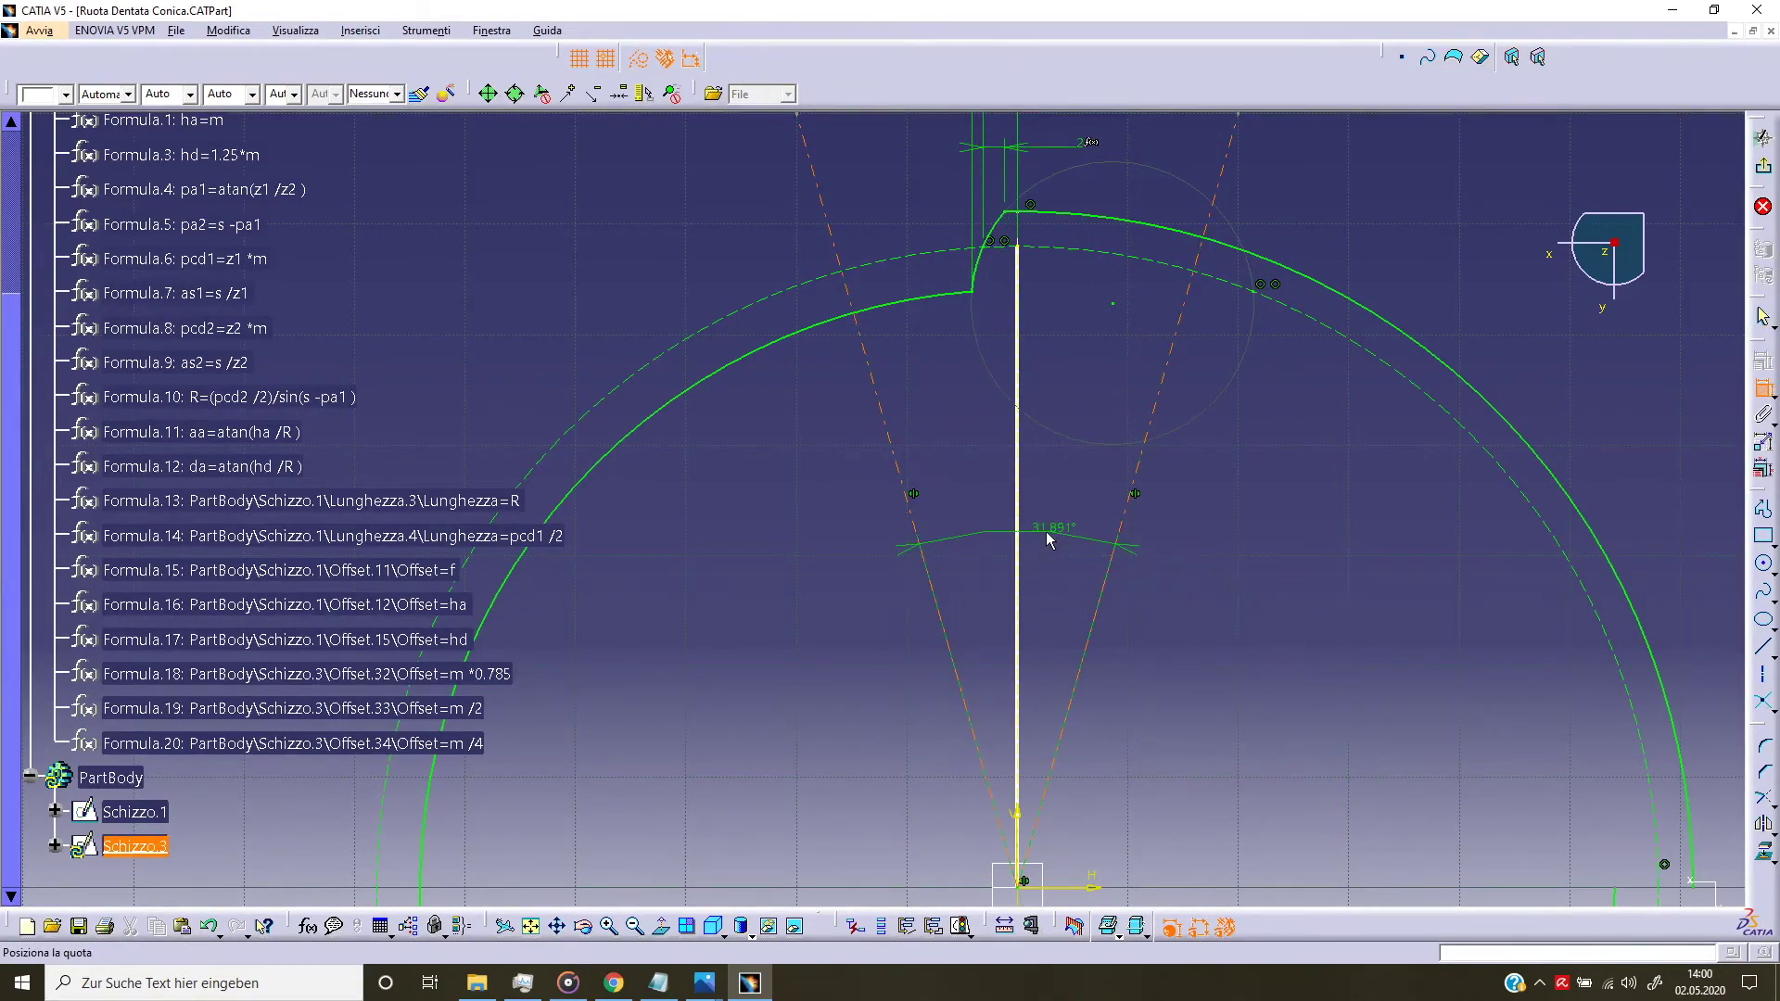
{"action": "left_click", "coordinate": [1049, 531]}
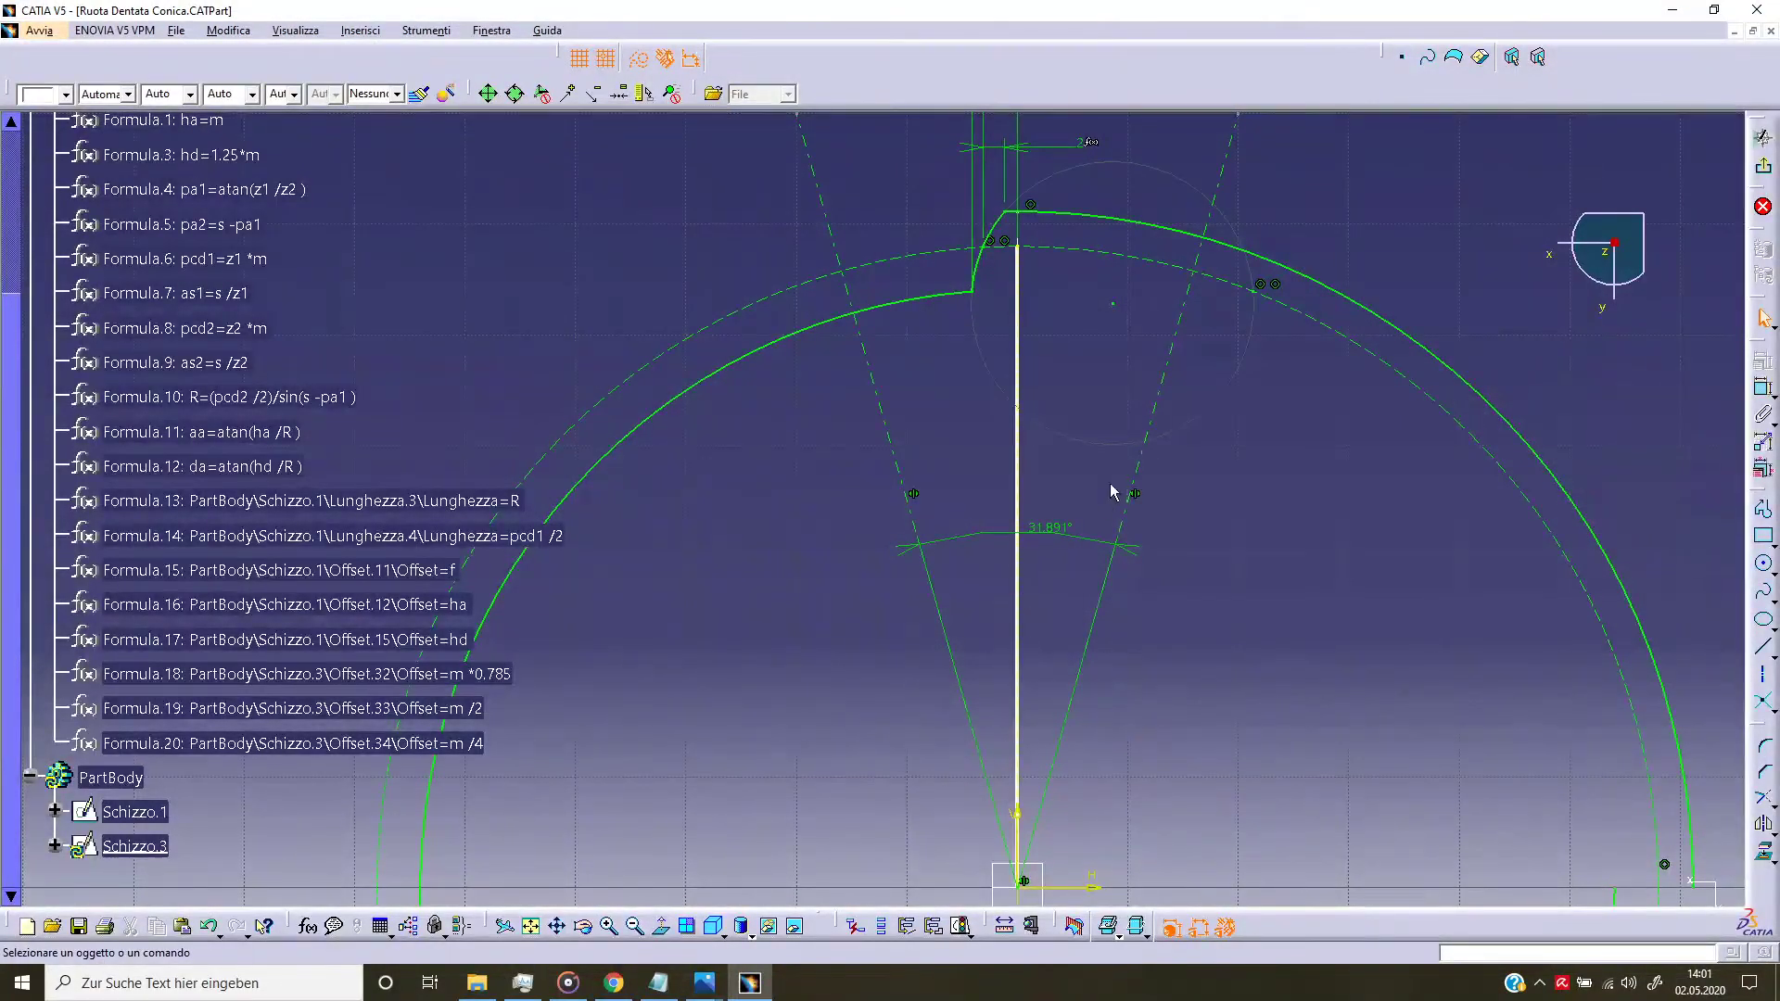
Step: Drive the Angolo.39 axis angle with formula as1*4, making it 12.414°
{"action": "right_click", "coordinate": [1072, 531]}
{"action": "mouse_move", "coordinate": [1129, 810]}
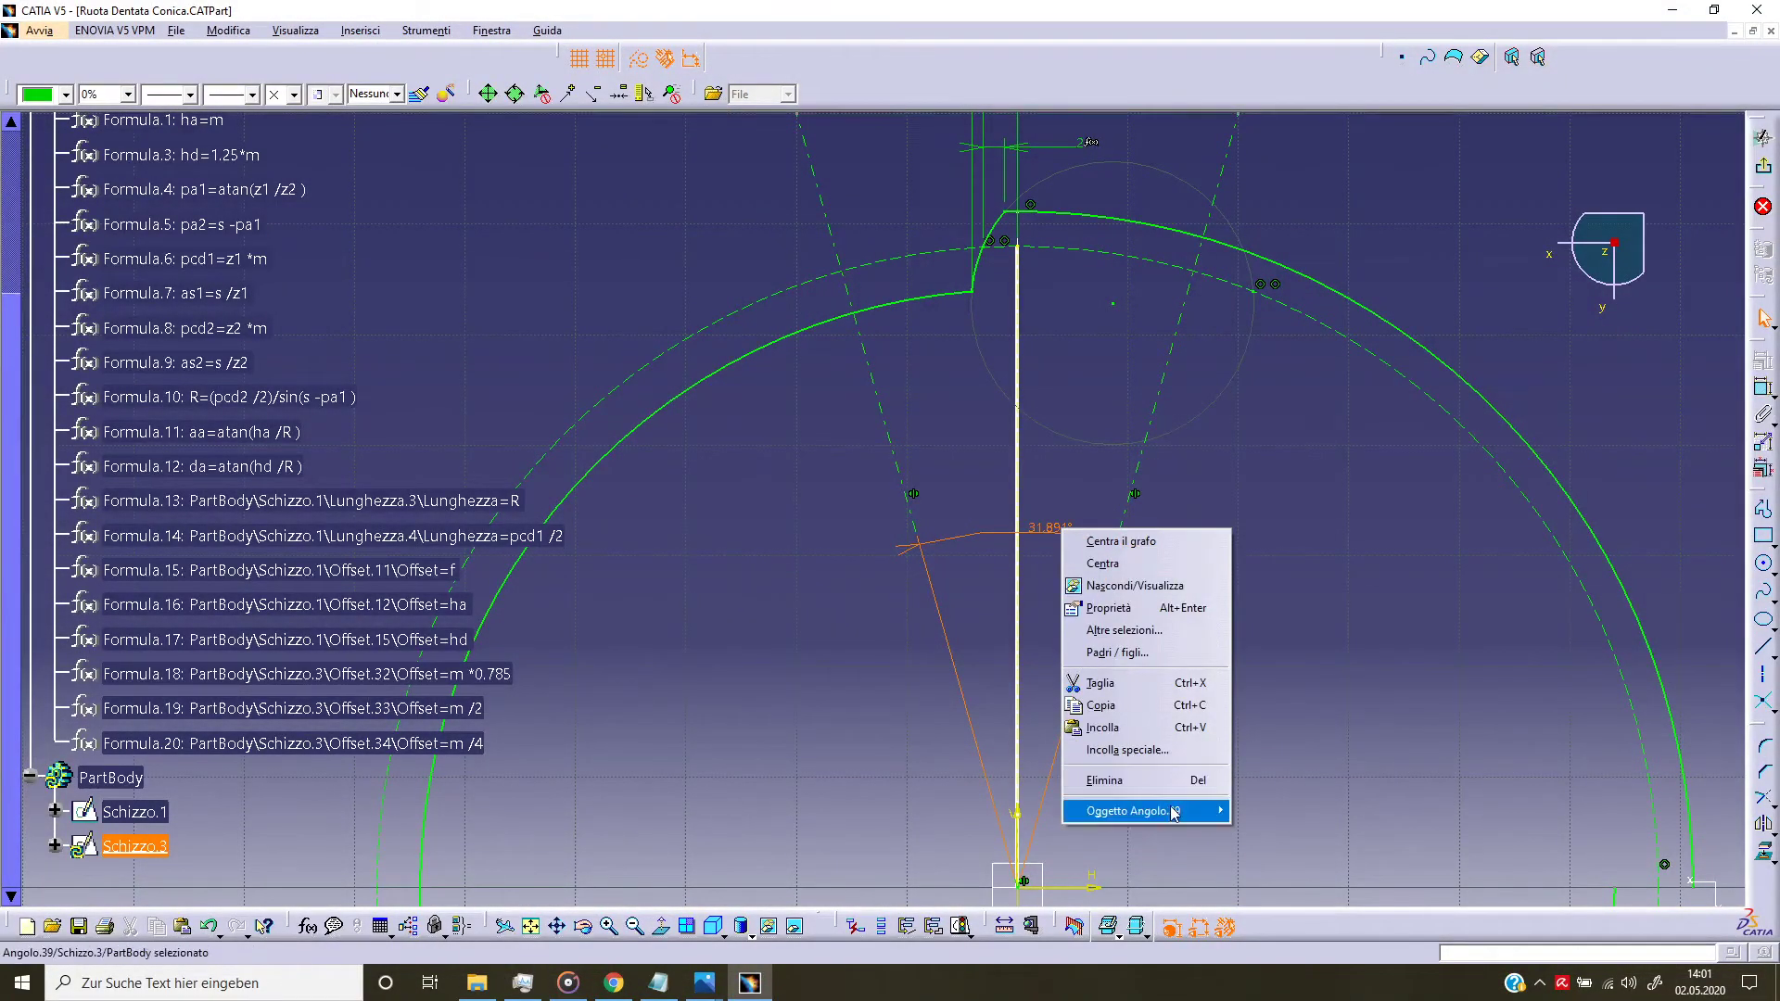
{"action": "left_click", "coordinate": [1373, 629]}
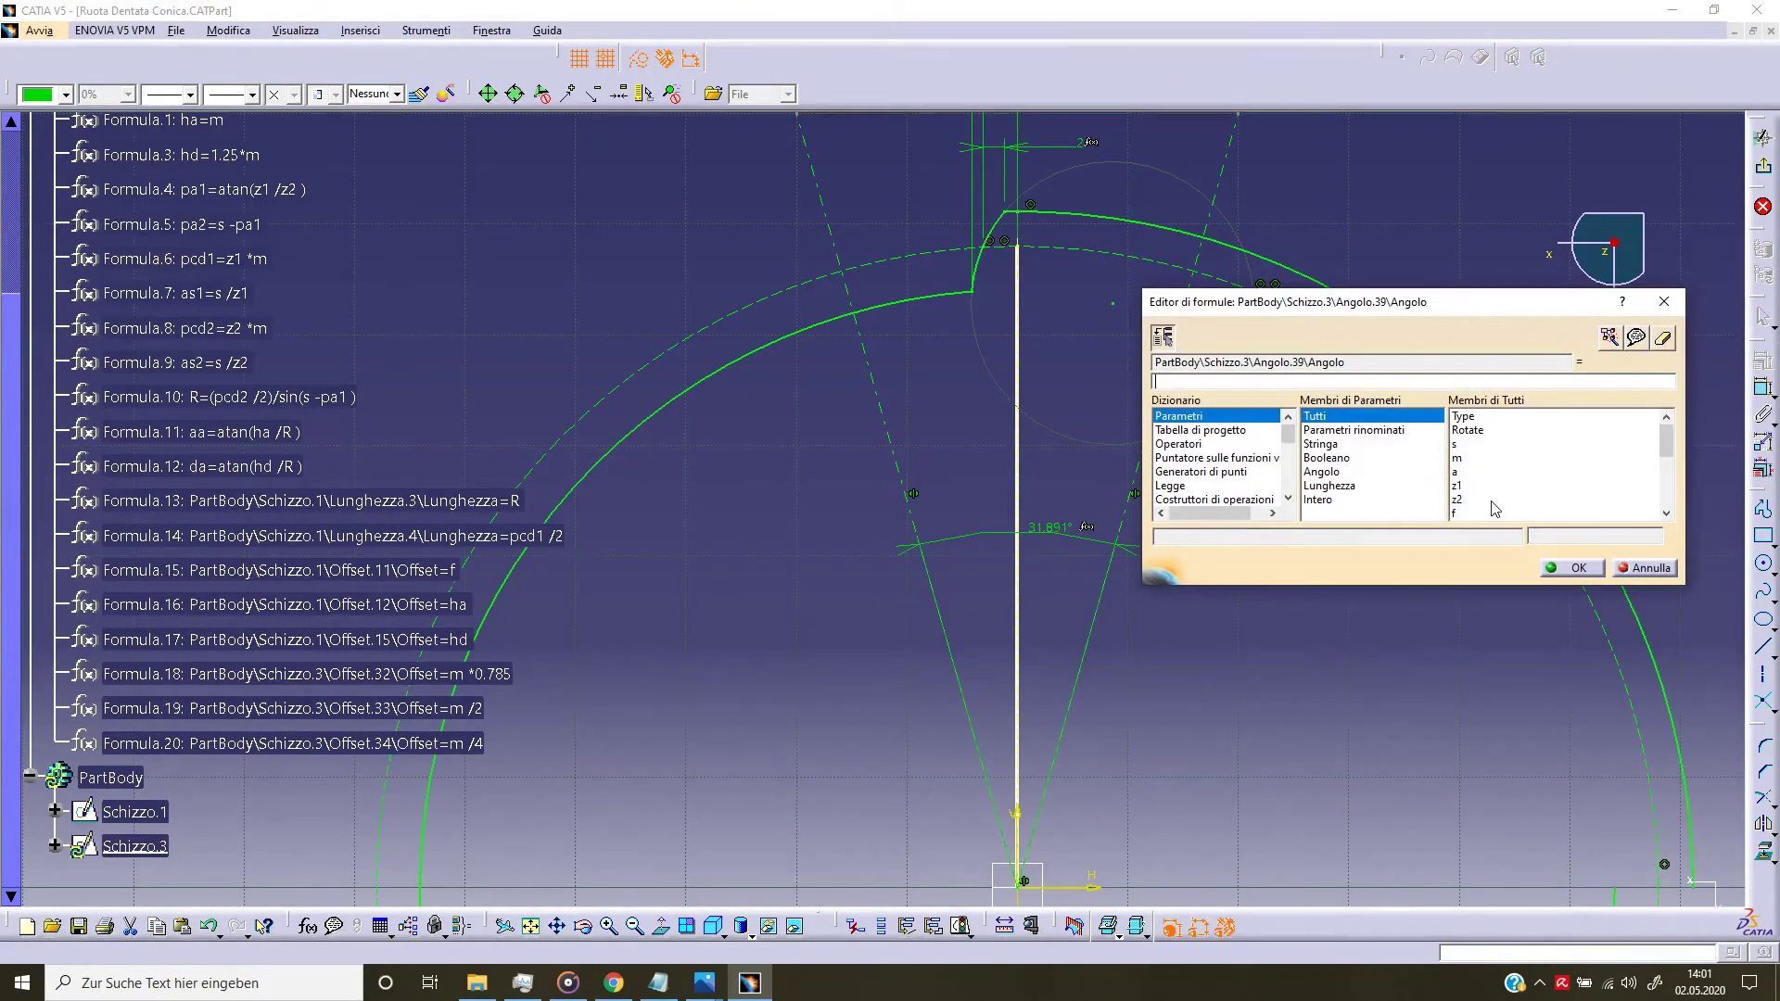
{"action": "scroll", "coordinate": [1495, 509], "scroll_direction": "down", "scroll_amount": 2}
{"action": "scroll", "coordinate": [1495, 507], "scroll_direction": "down", "scroll_amount": 1}
{"action": "scroll", "coordinate": [1494, 507], "scroll_direction": "down", "scroll_amount": 1}
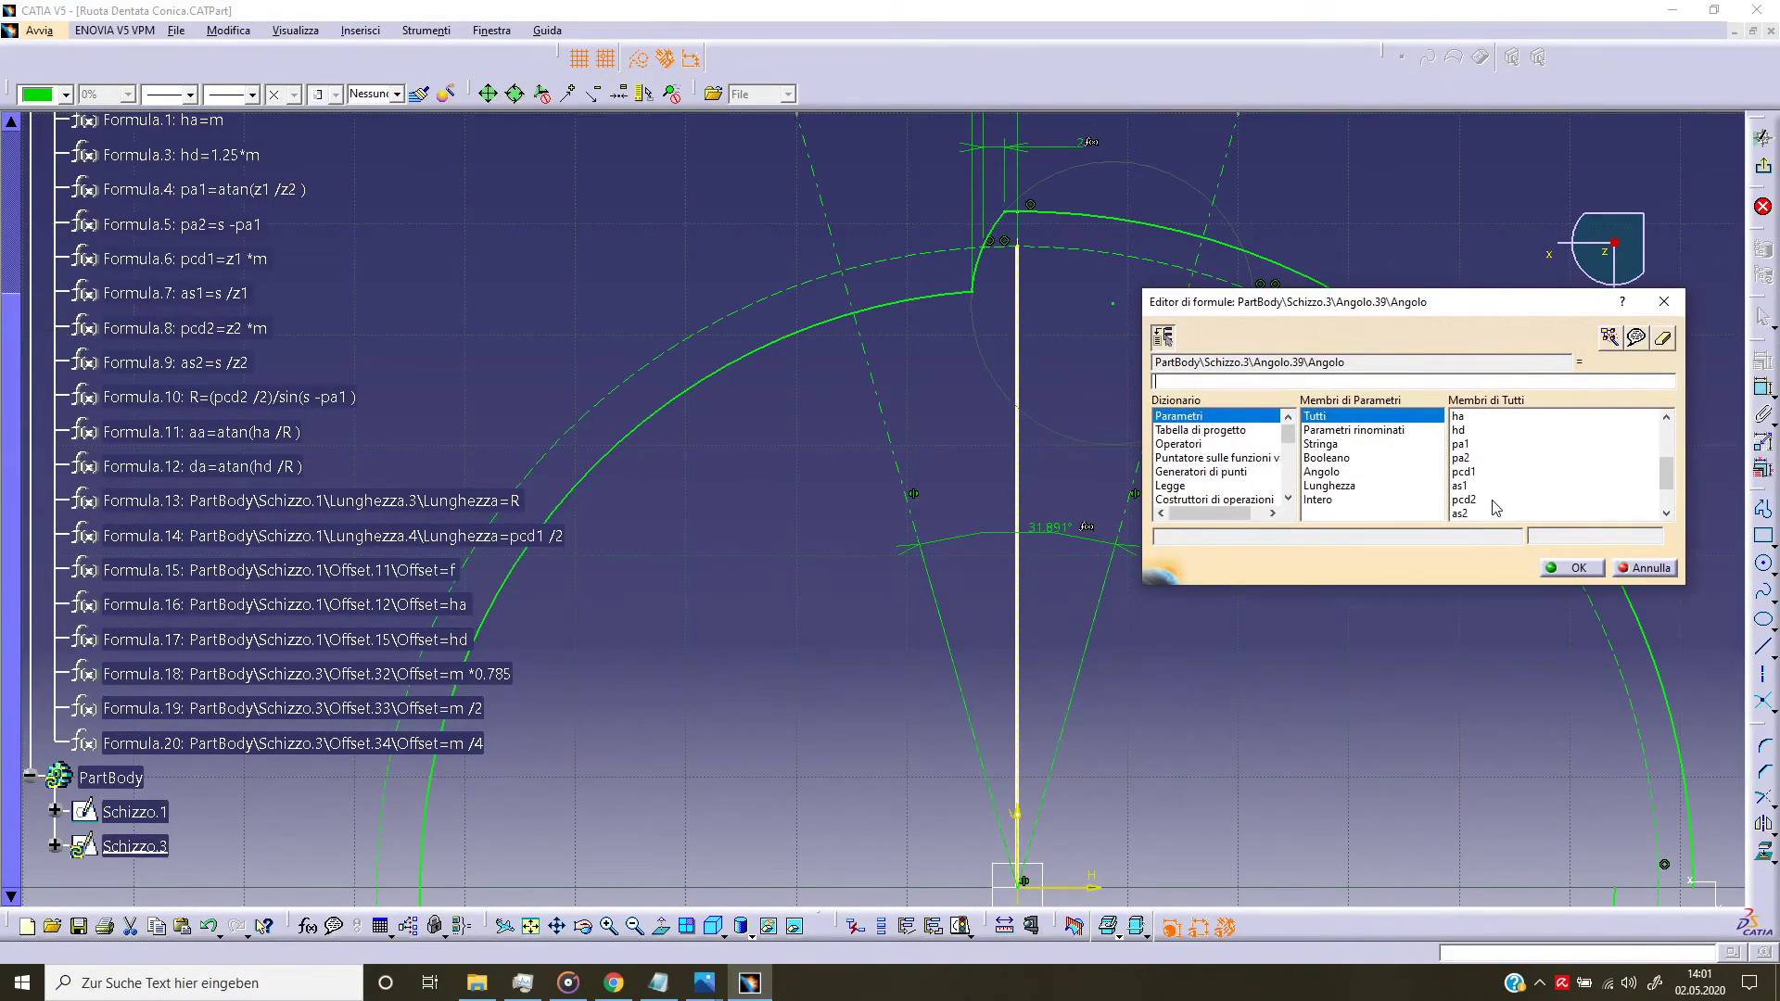
{"action": "double_click", "coordinate": [1487, 486]}
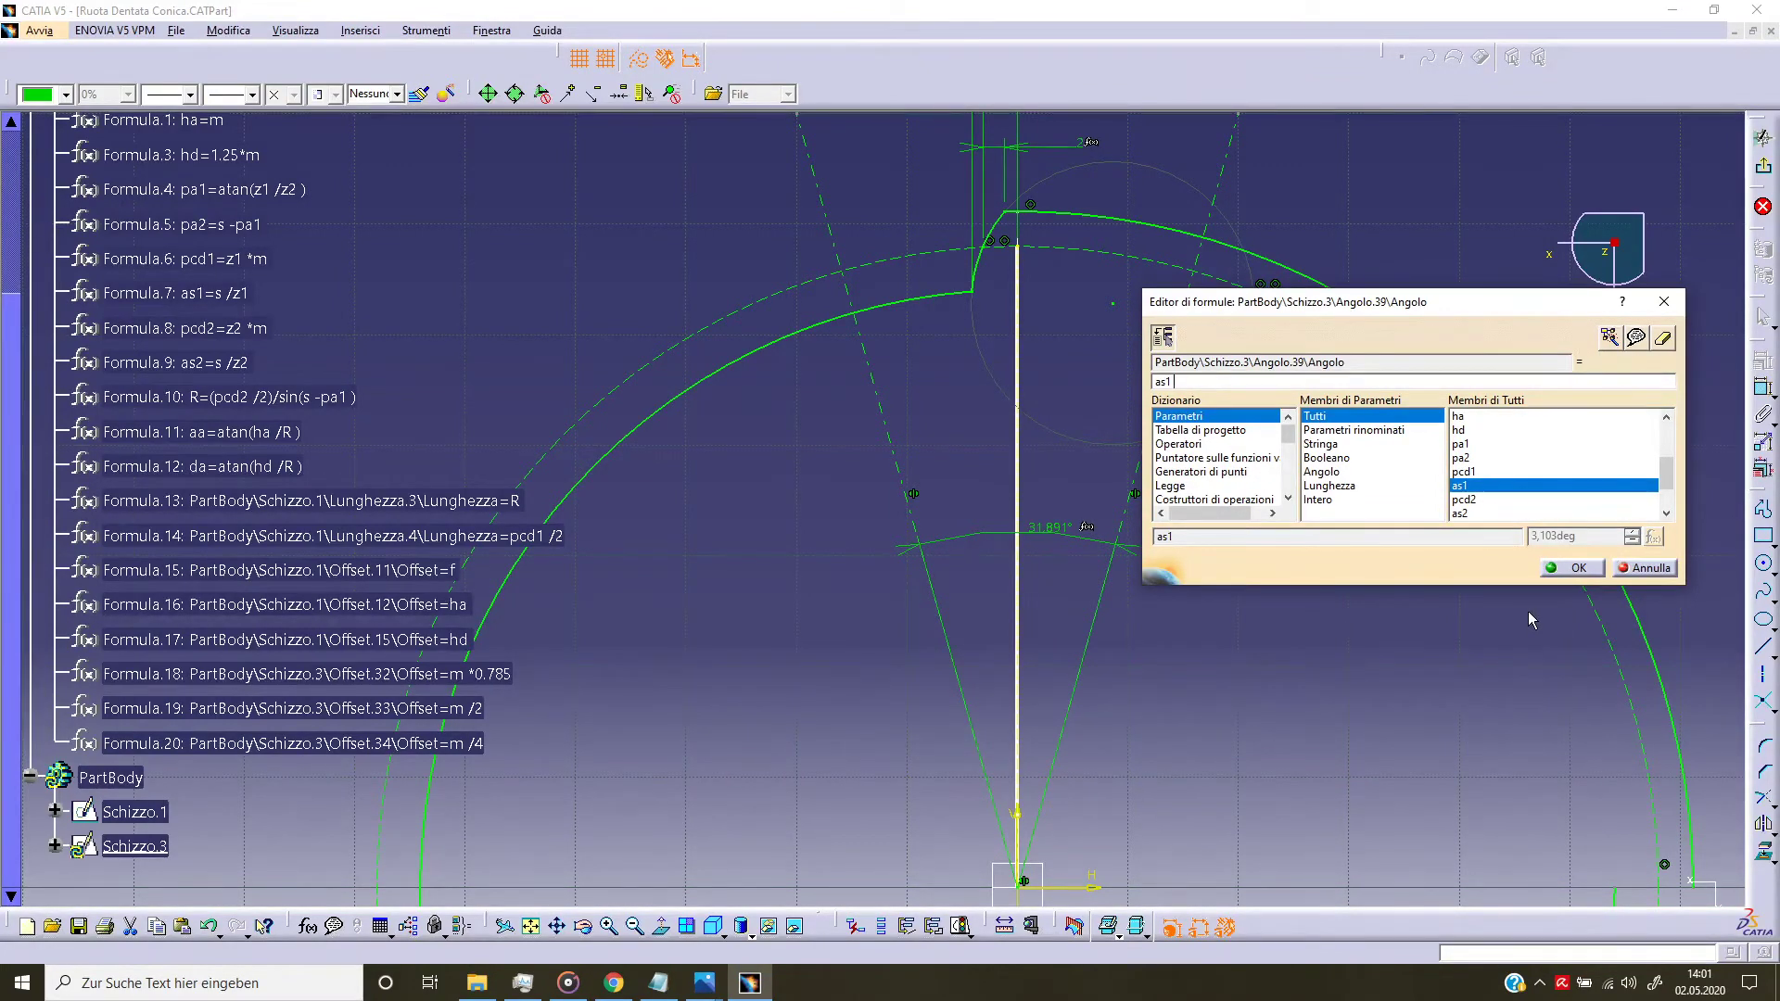
{"action": "type", "text": "*4"}
{"action": "left_click", "coordinate": [1574, 568]}
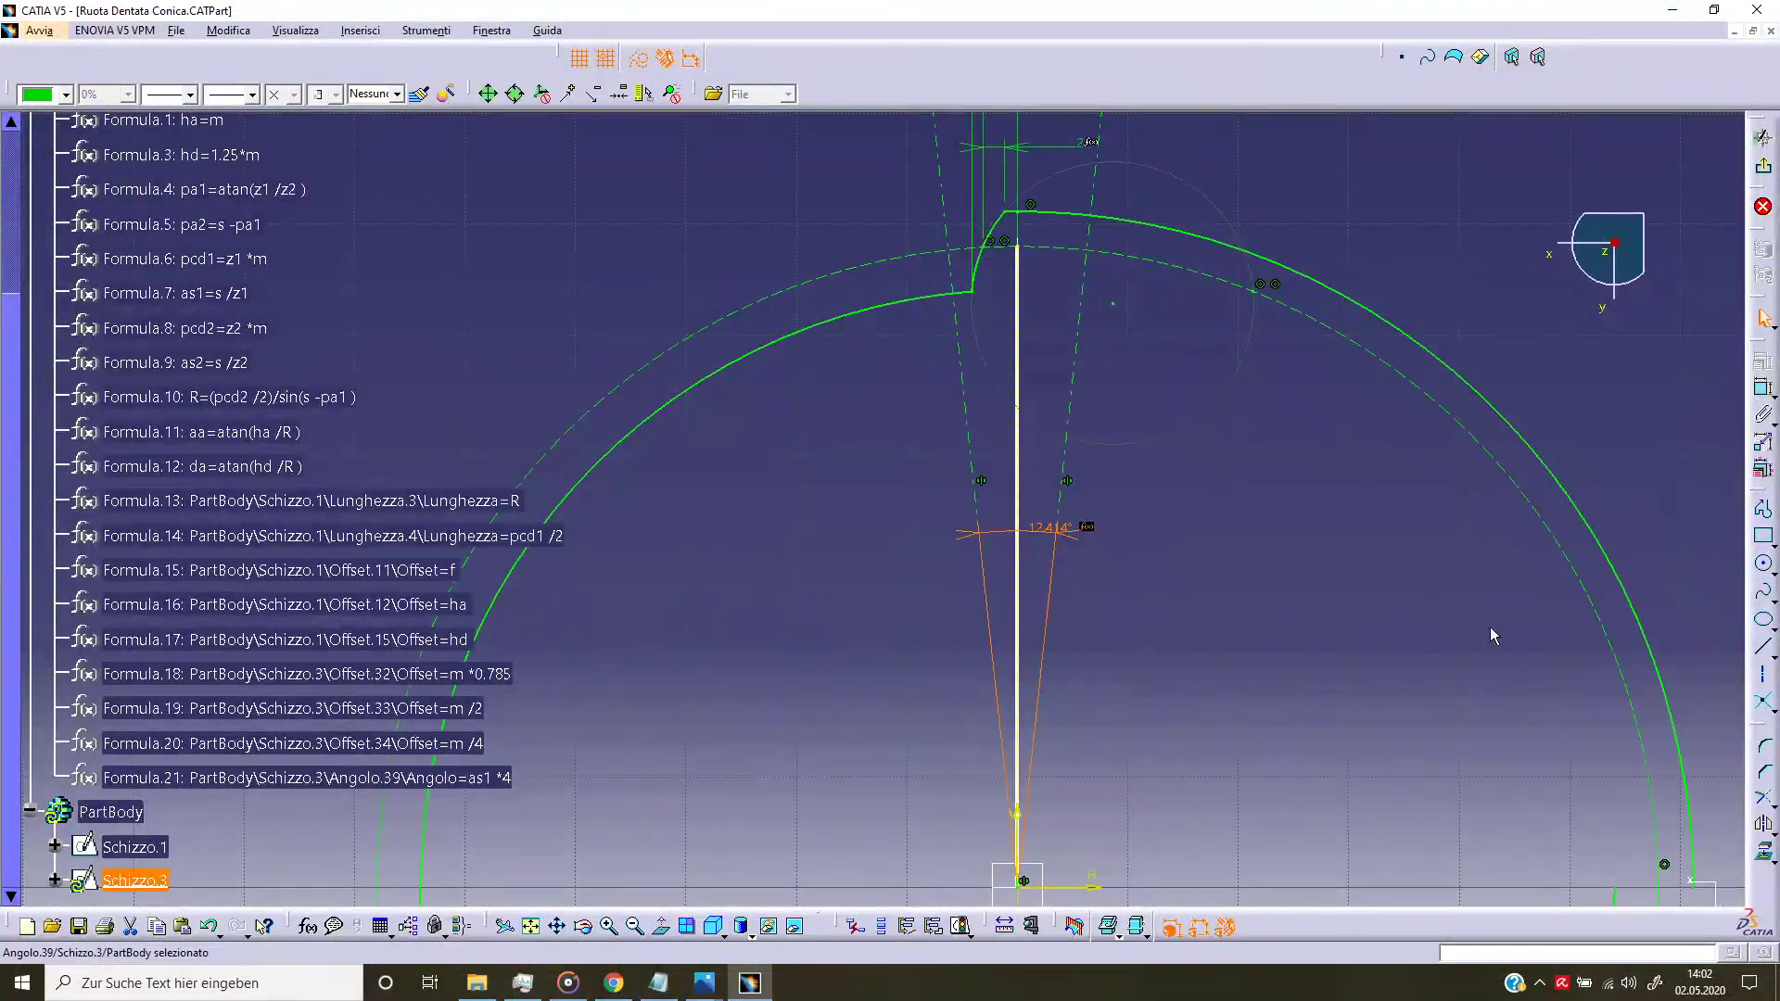
Step: Fillet the tooth-root corner and move its radius label clear of the curves
{"action": "left_click", "coordinate": [1769, 749]}
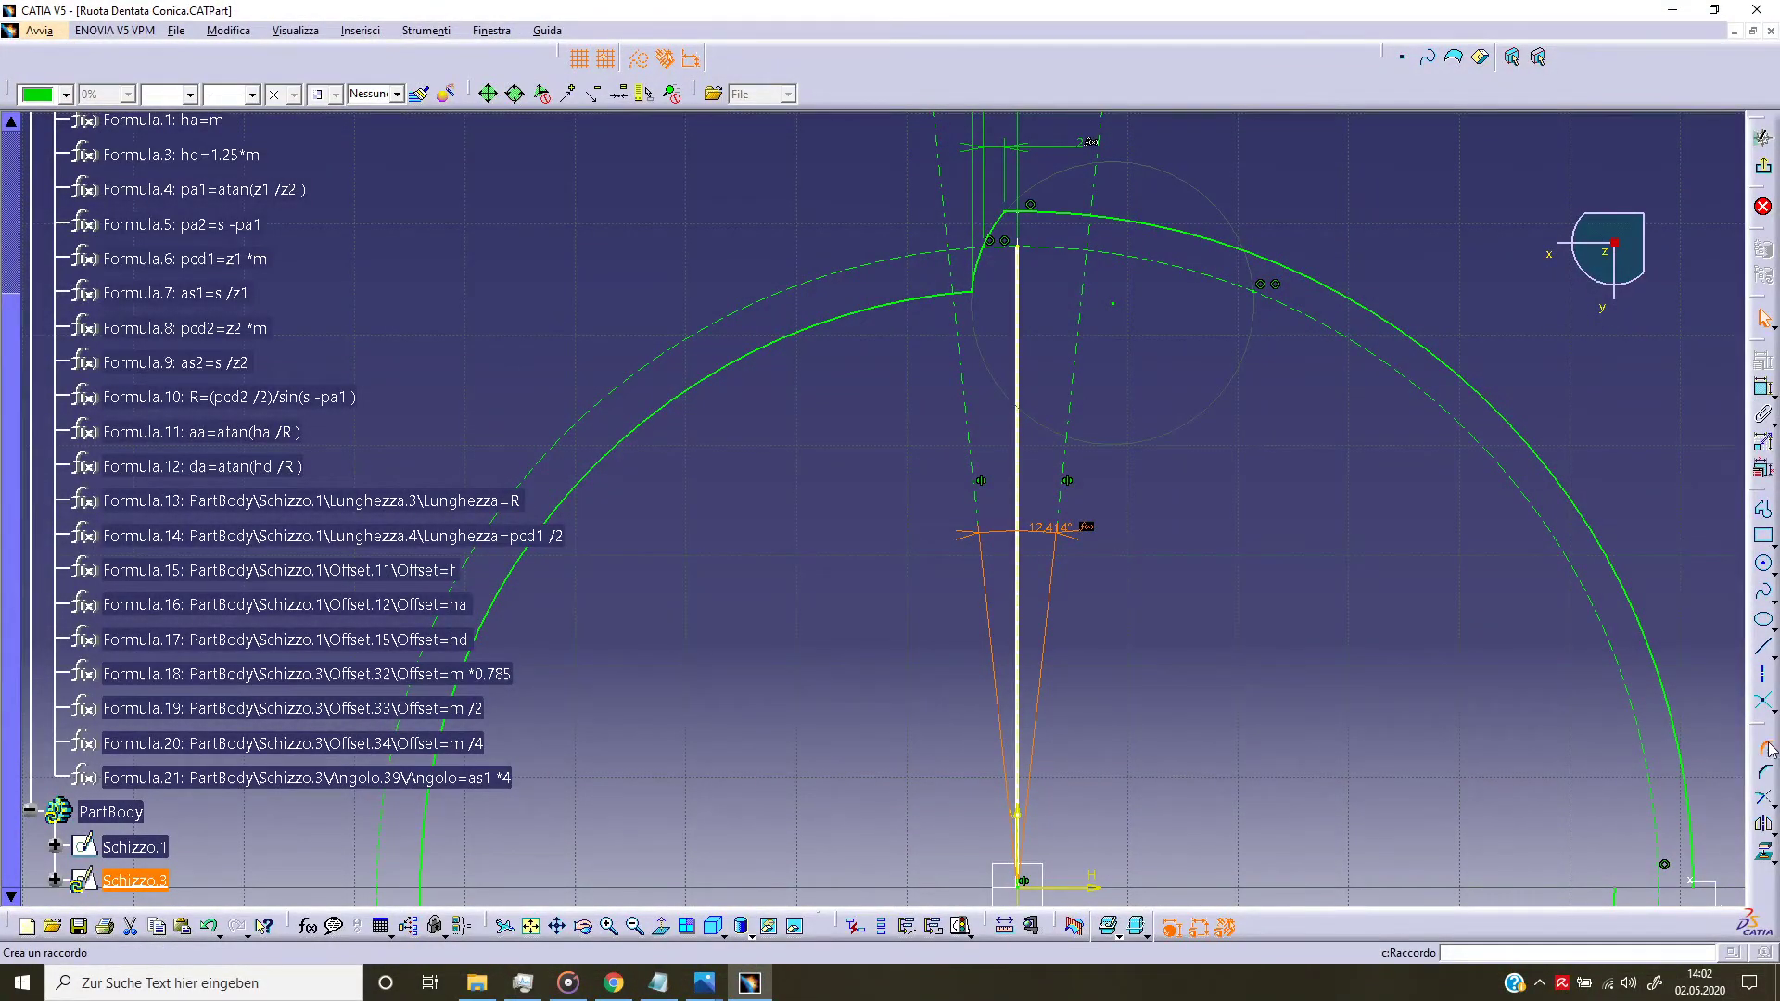
{"action": "left_click", "coordinate": [983, 287]}
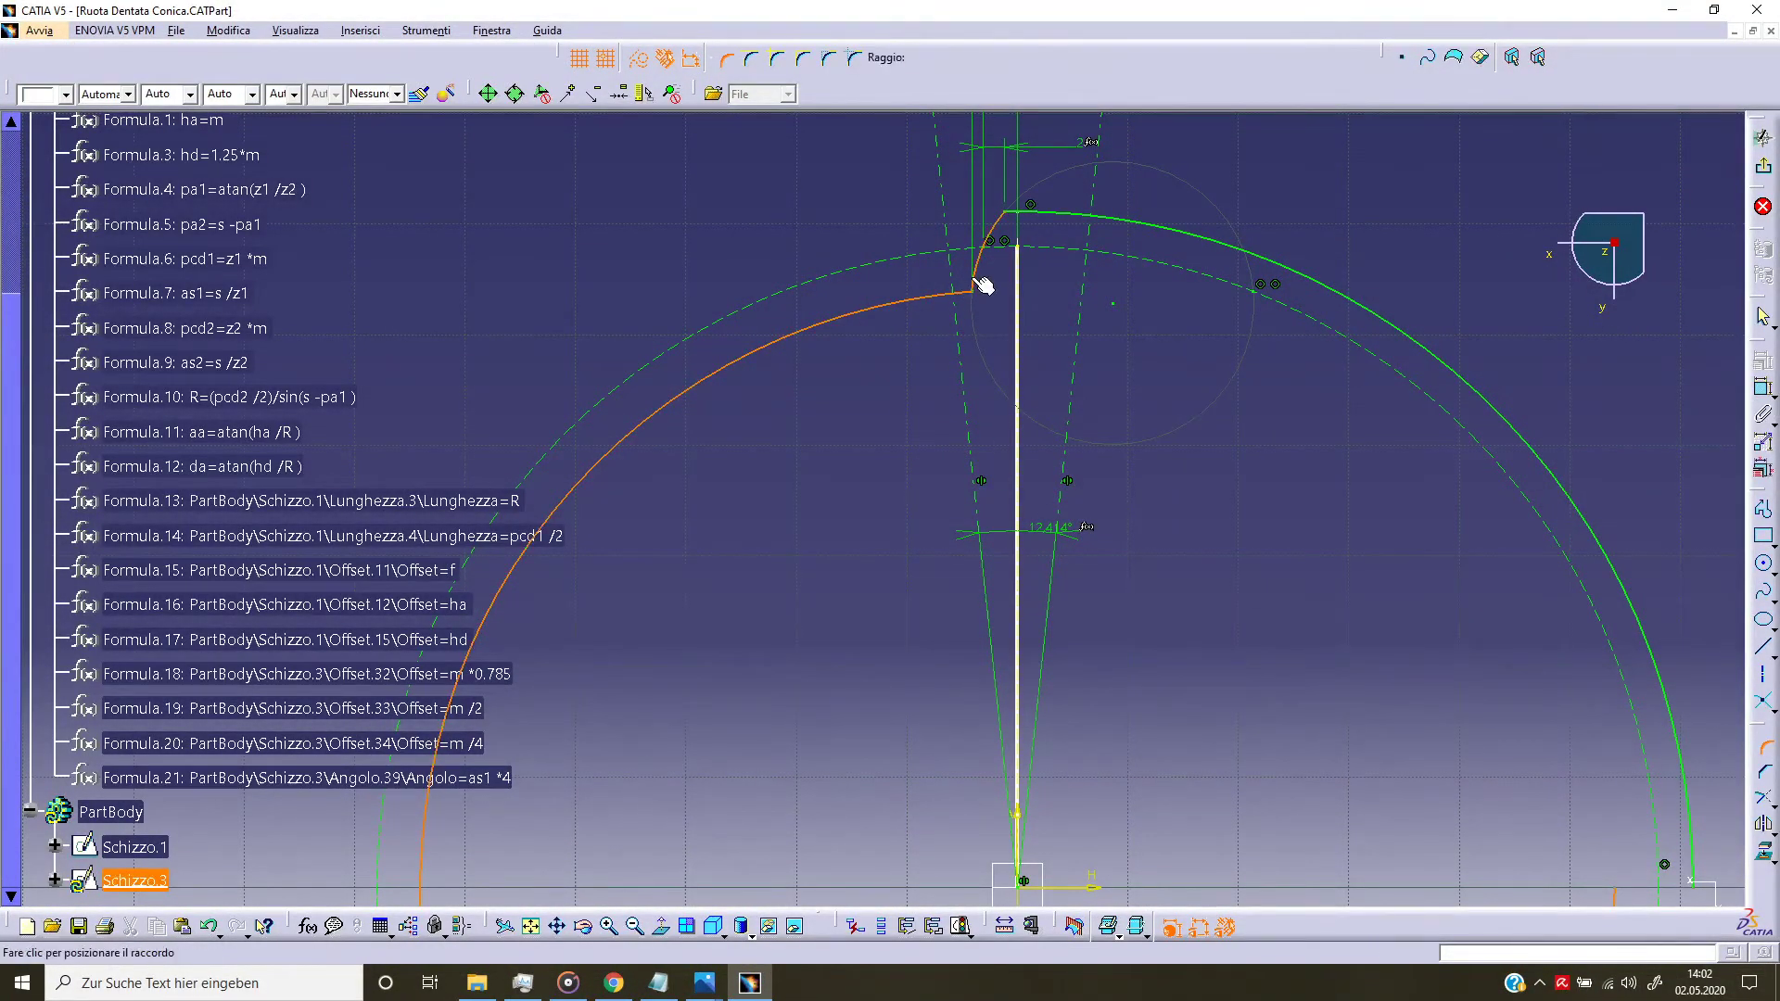
{"action": "left_click", "coordinate": [965, 281]}
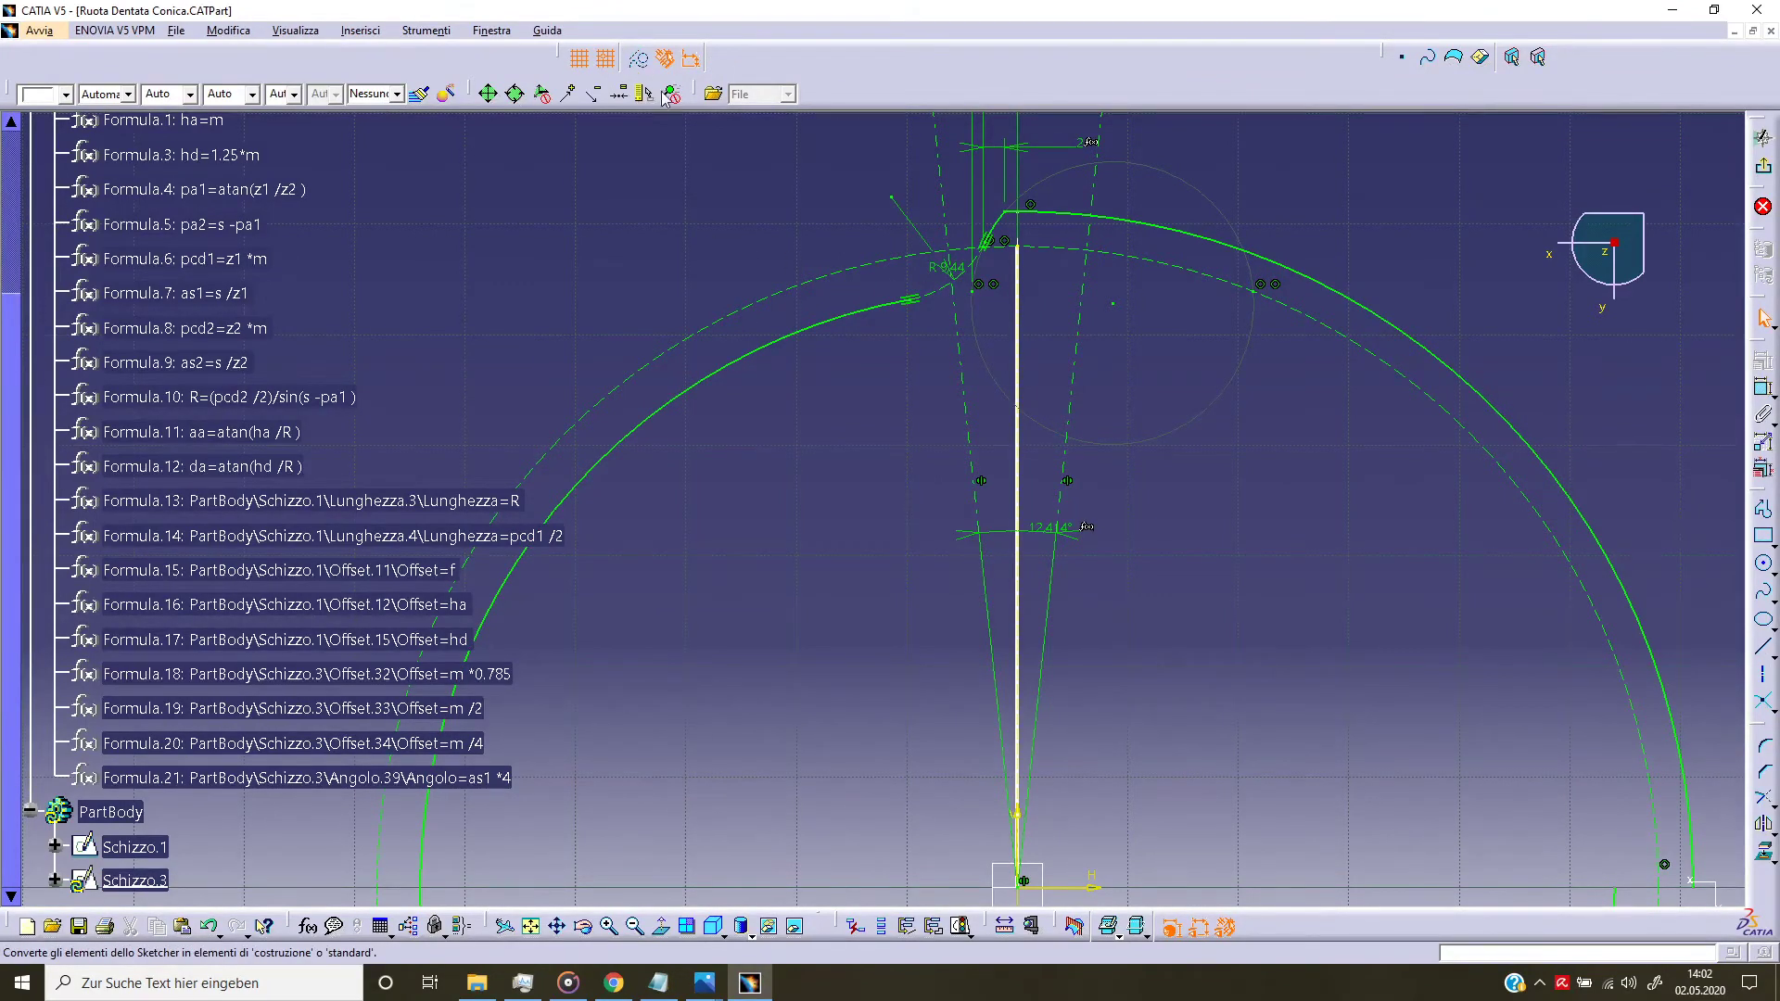
{"action": "left_click", "coordinate": [955, 288]}
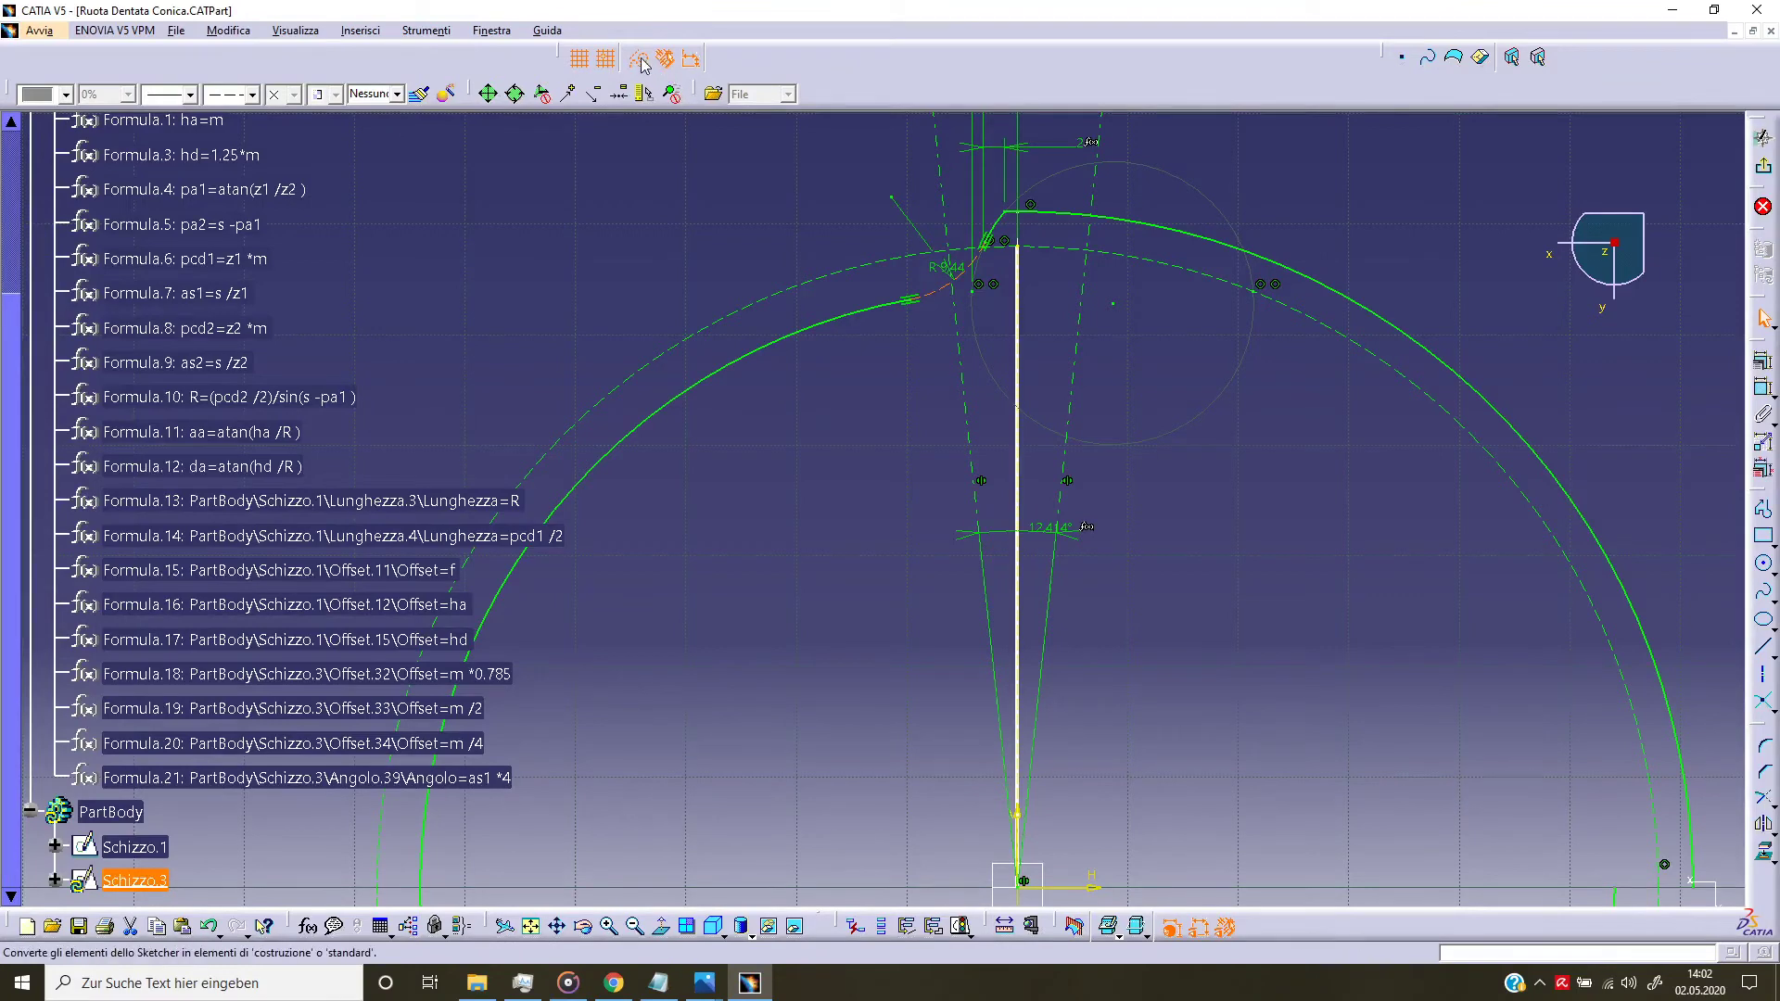
{"action": "right_click", "coordinate": [946, 271]}
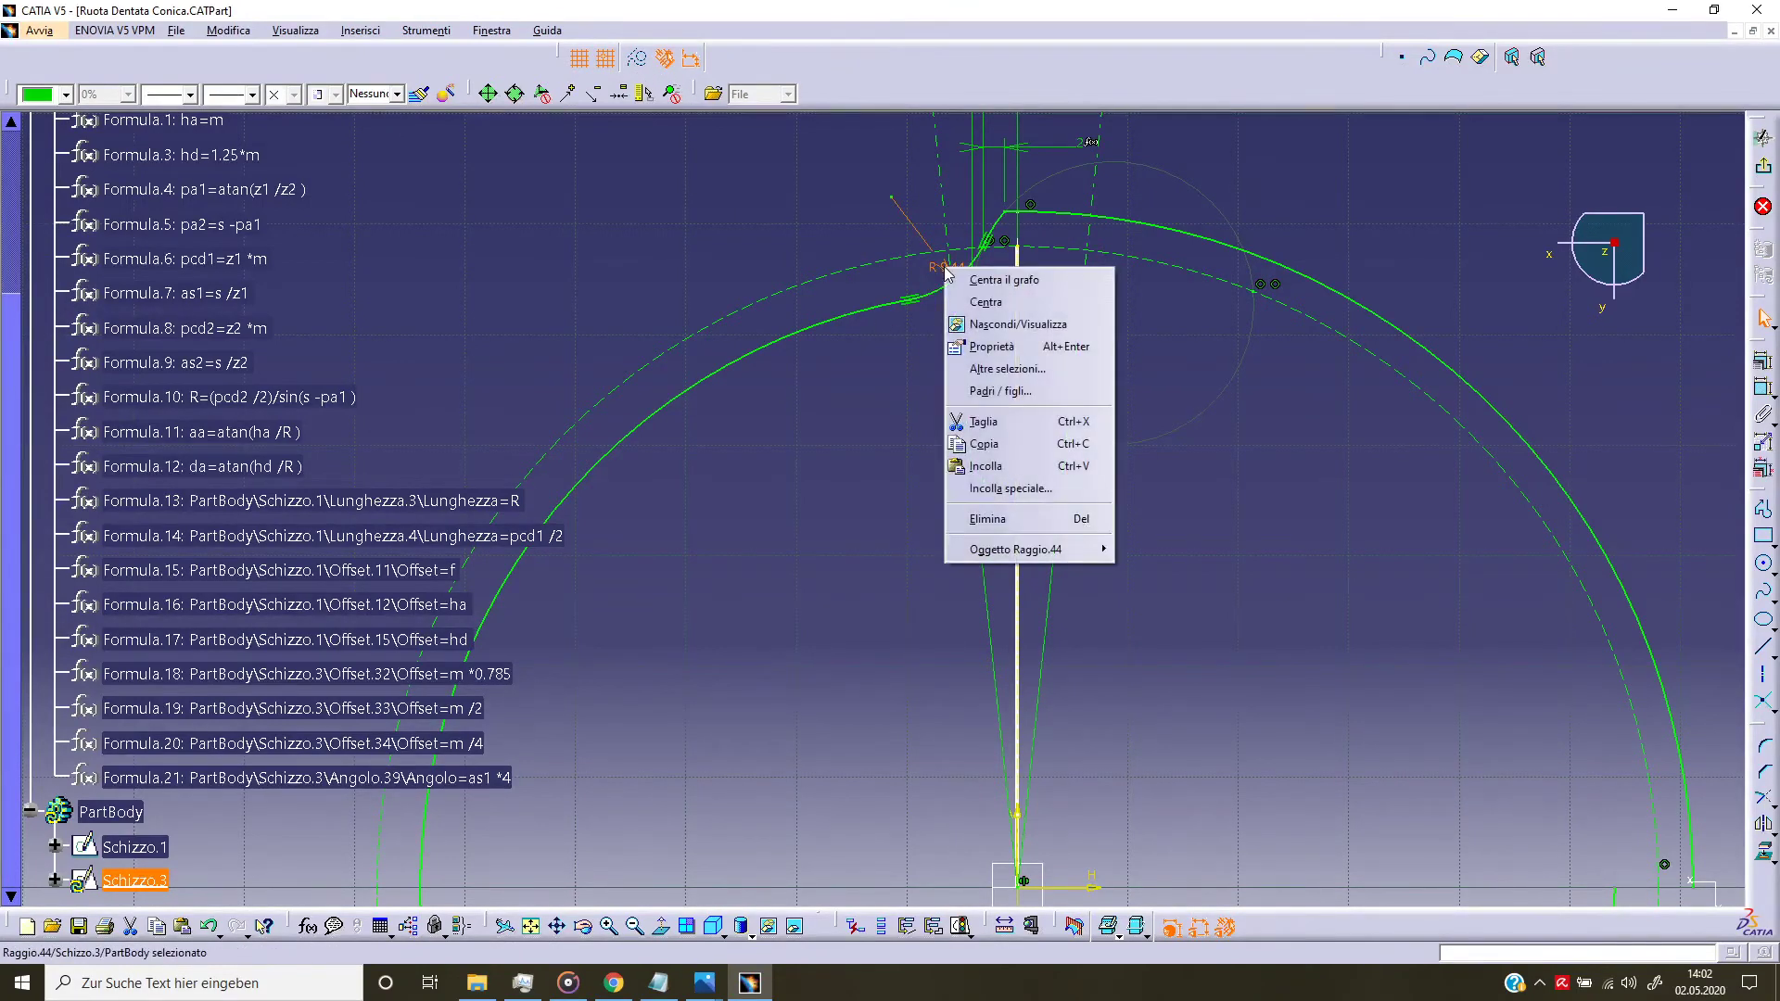
{"action": "left_click", "coordinate": [937, 278]}
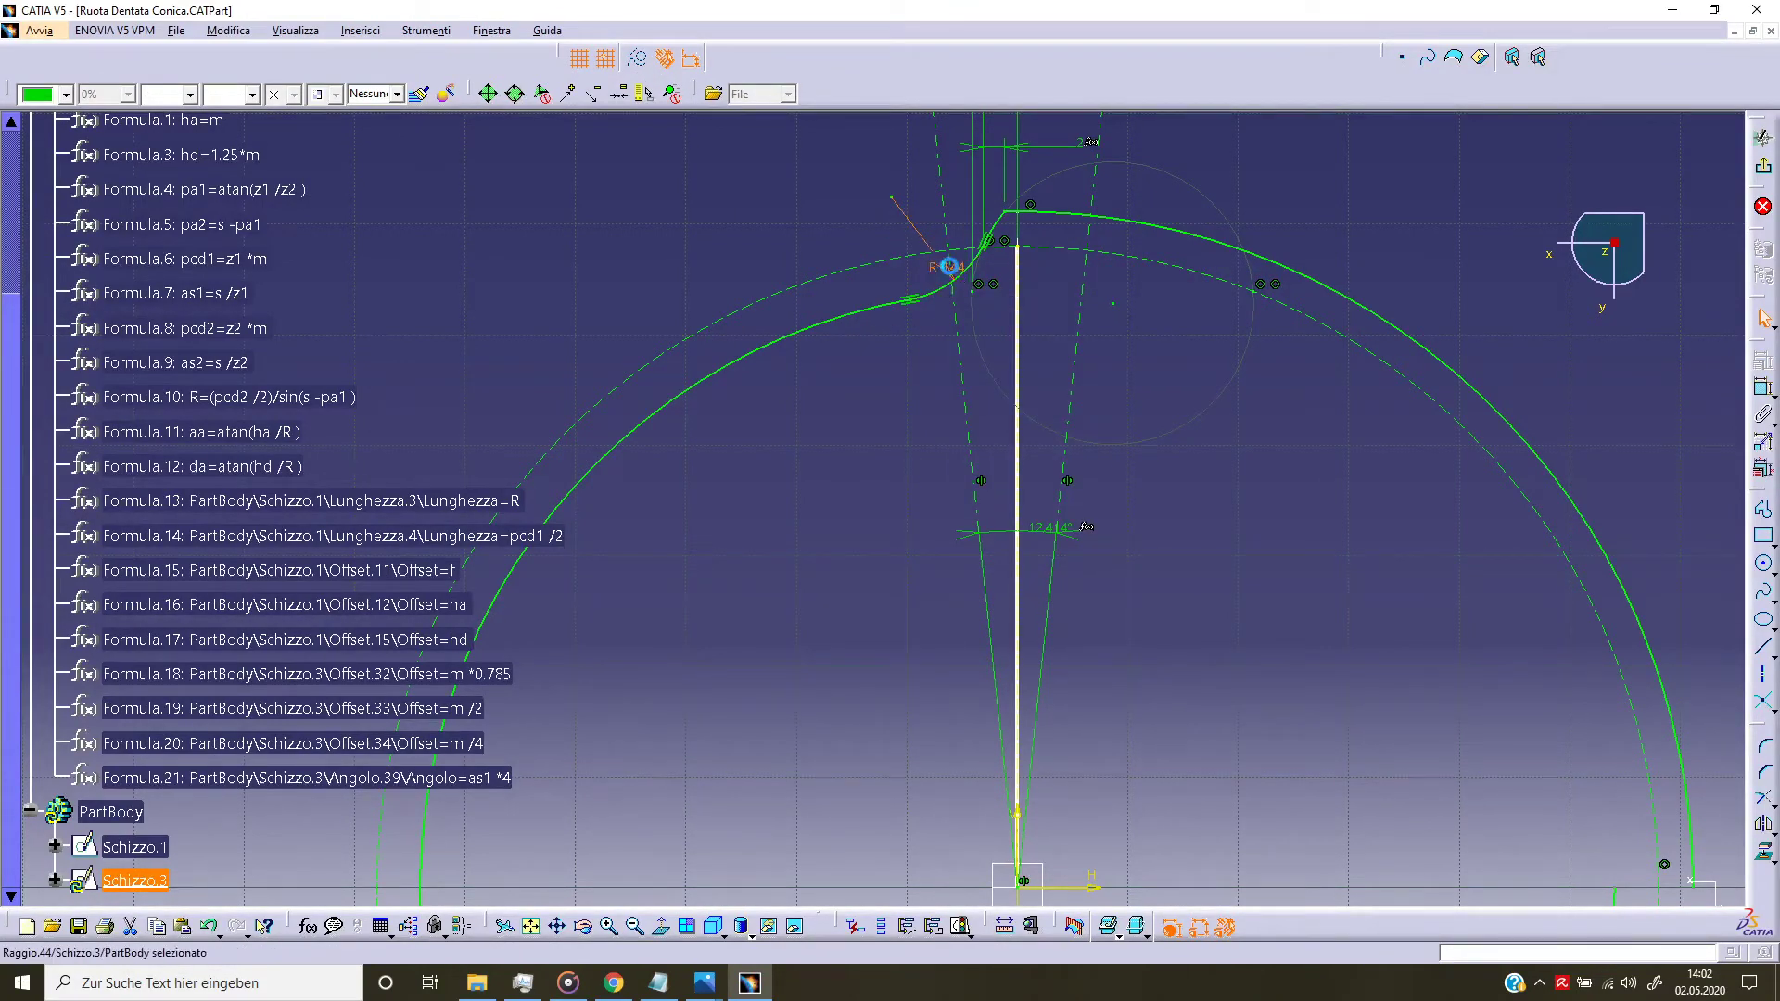
{"action": "left_click_drag", "start_coordinate": [918, 225], "coordinate": [918, 246]}
{"action": "left_click_drag", "start_coordinate": [918, 246], "coordinate": [1009, 357]}
Step: Drive the fillet radius Raggio.44 with formula m*0.3, giving R 1.2
{"action": "right_click", "coordinate": [1009, 358]}
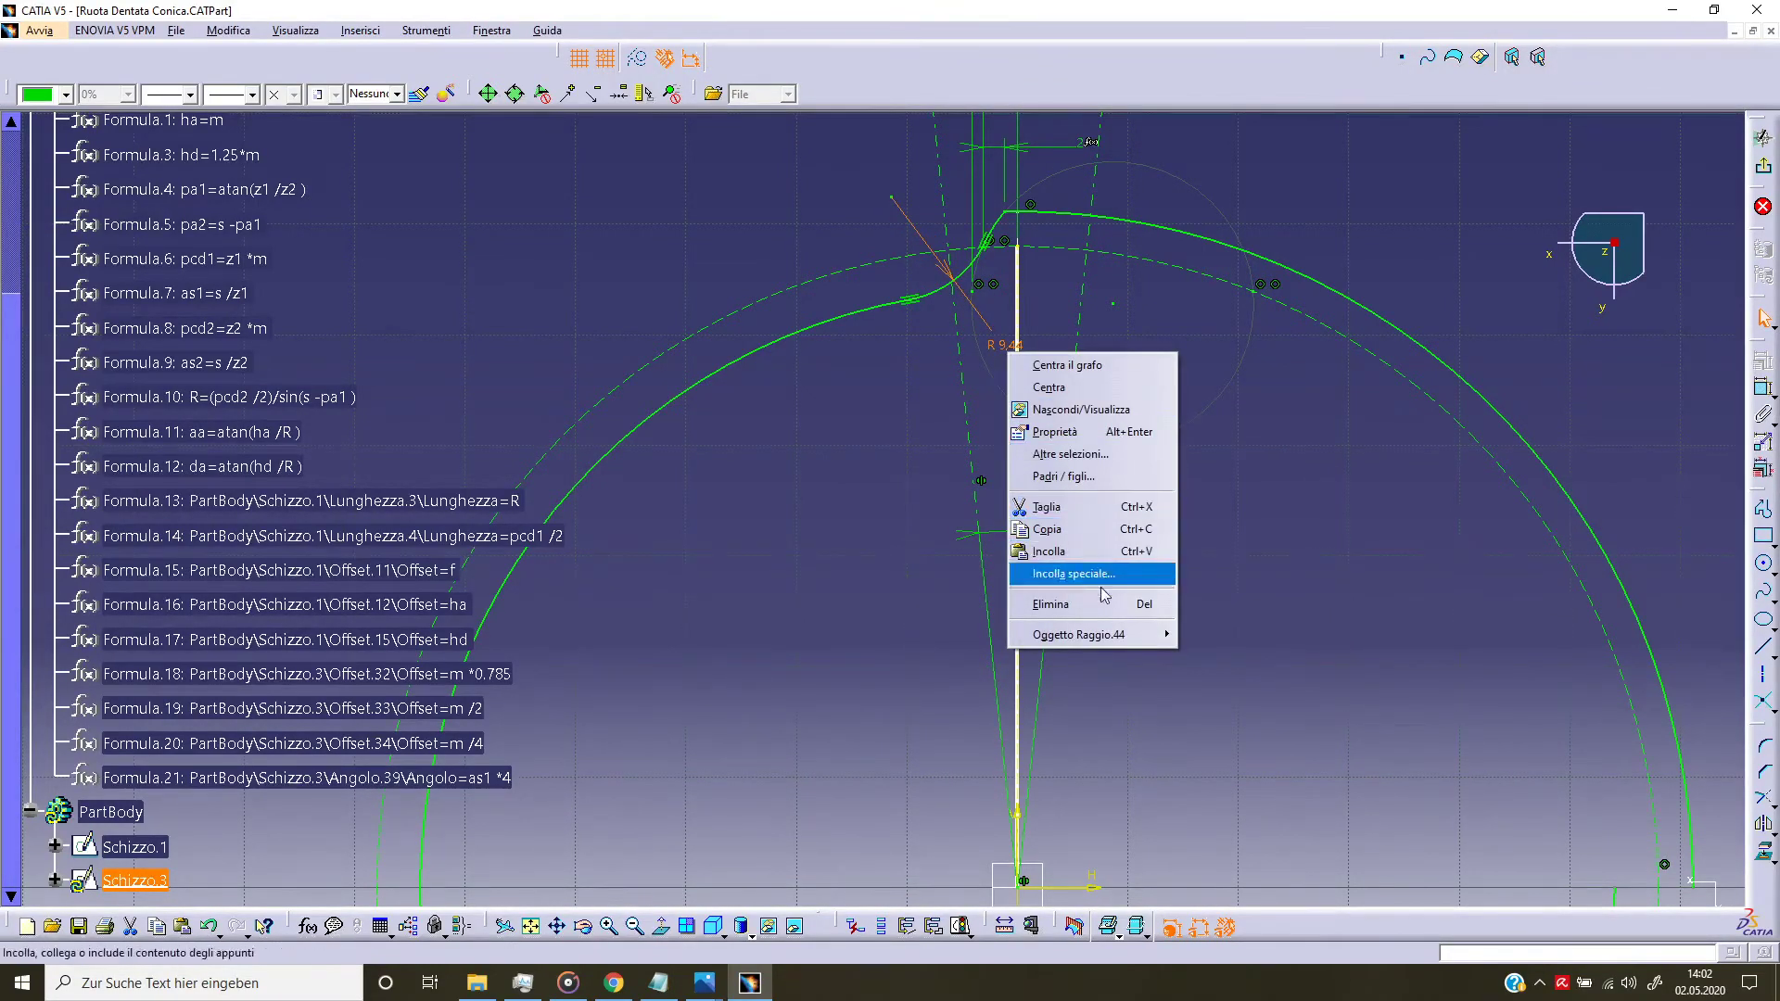
{"action": "mouse_move", "coordinate": [1079, 634]}
{"action": "left_click", "coordinate": [1224, 657]}
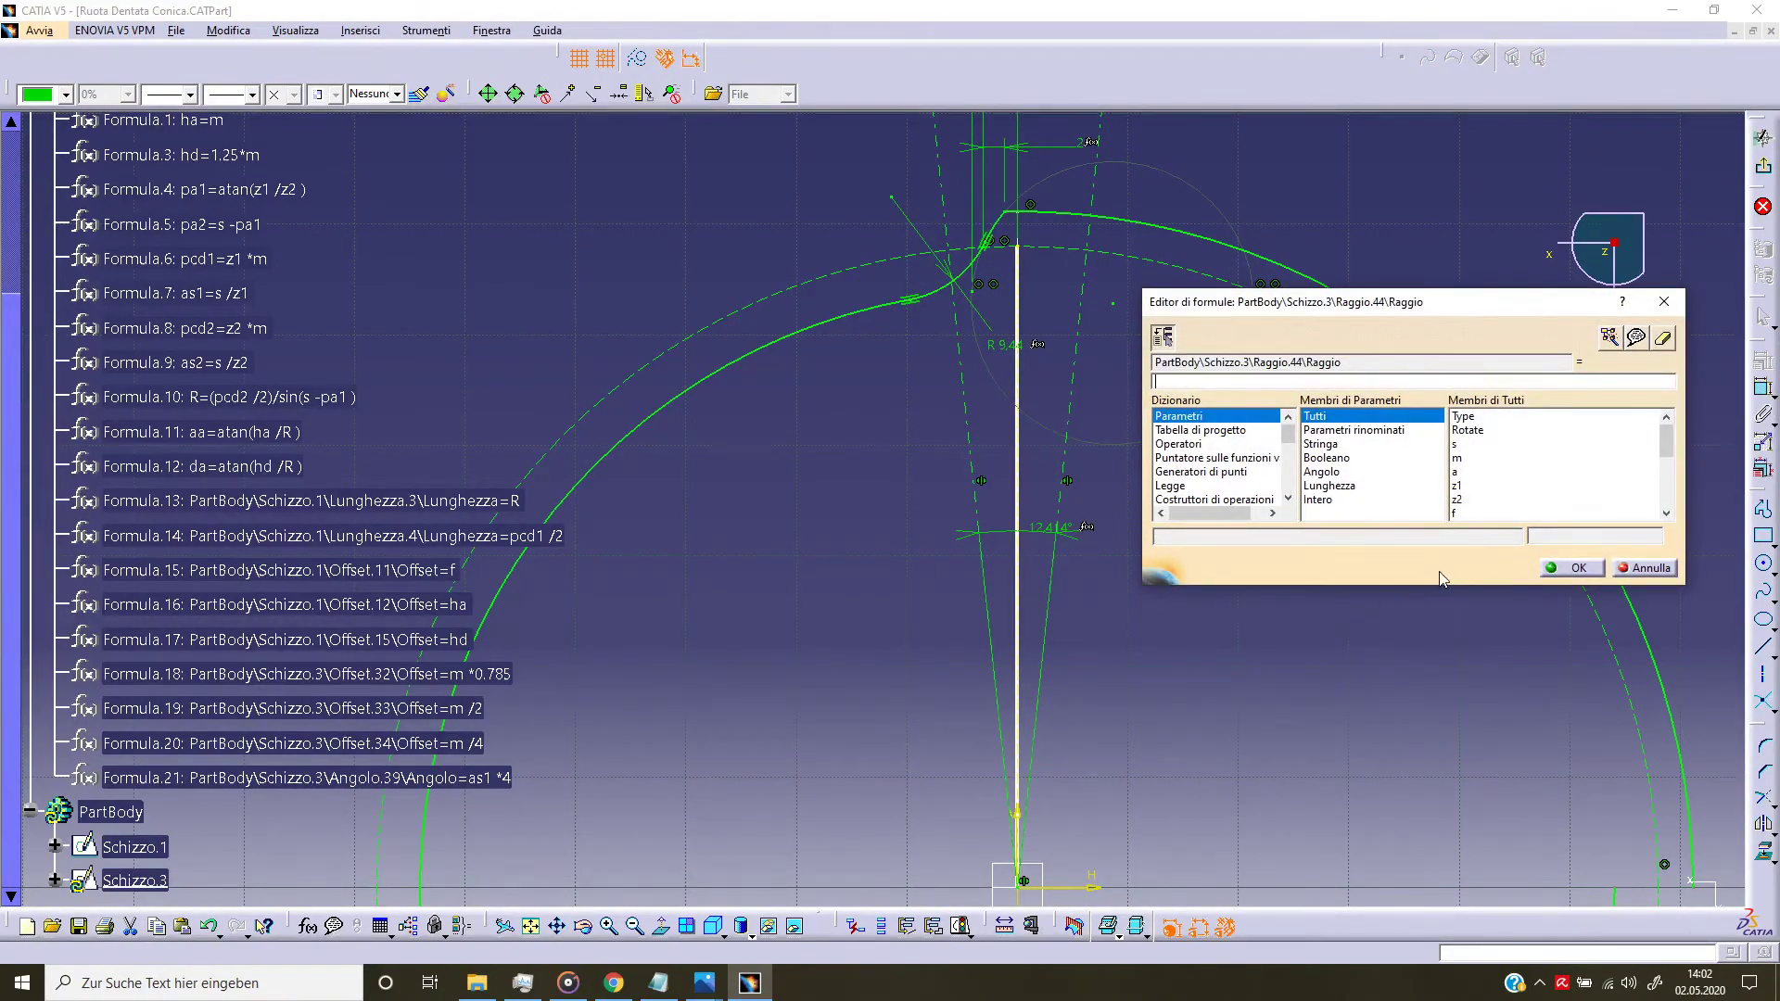
{"action": "left_click", "coordinate": [1477, 460]}
{"action": "double_click", "coordinate": [1480, 467]}
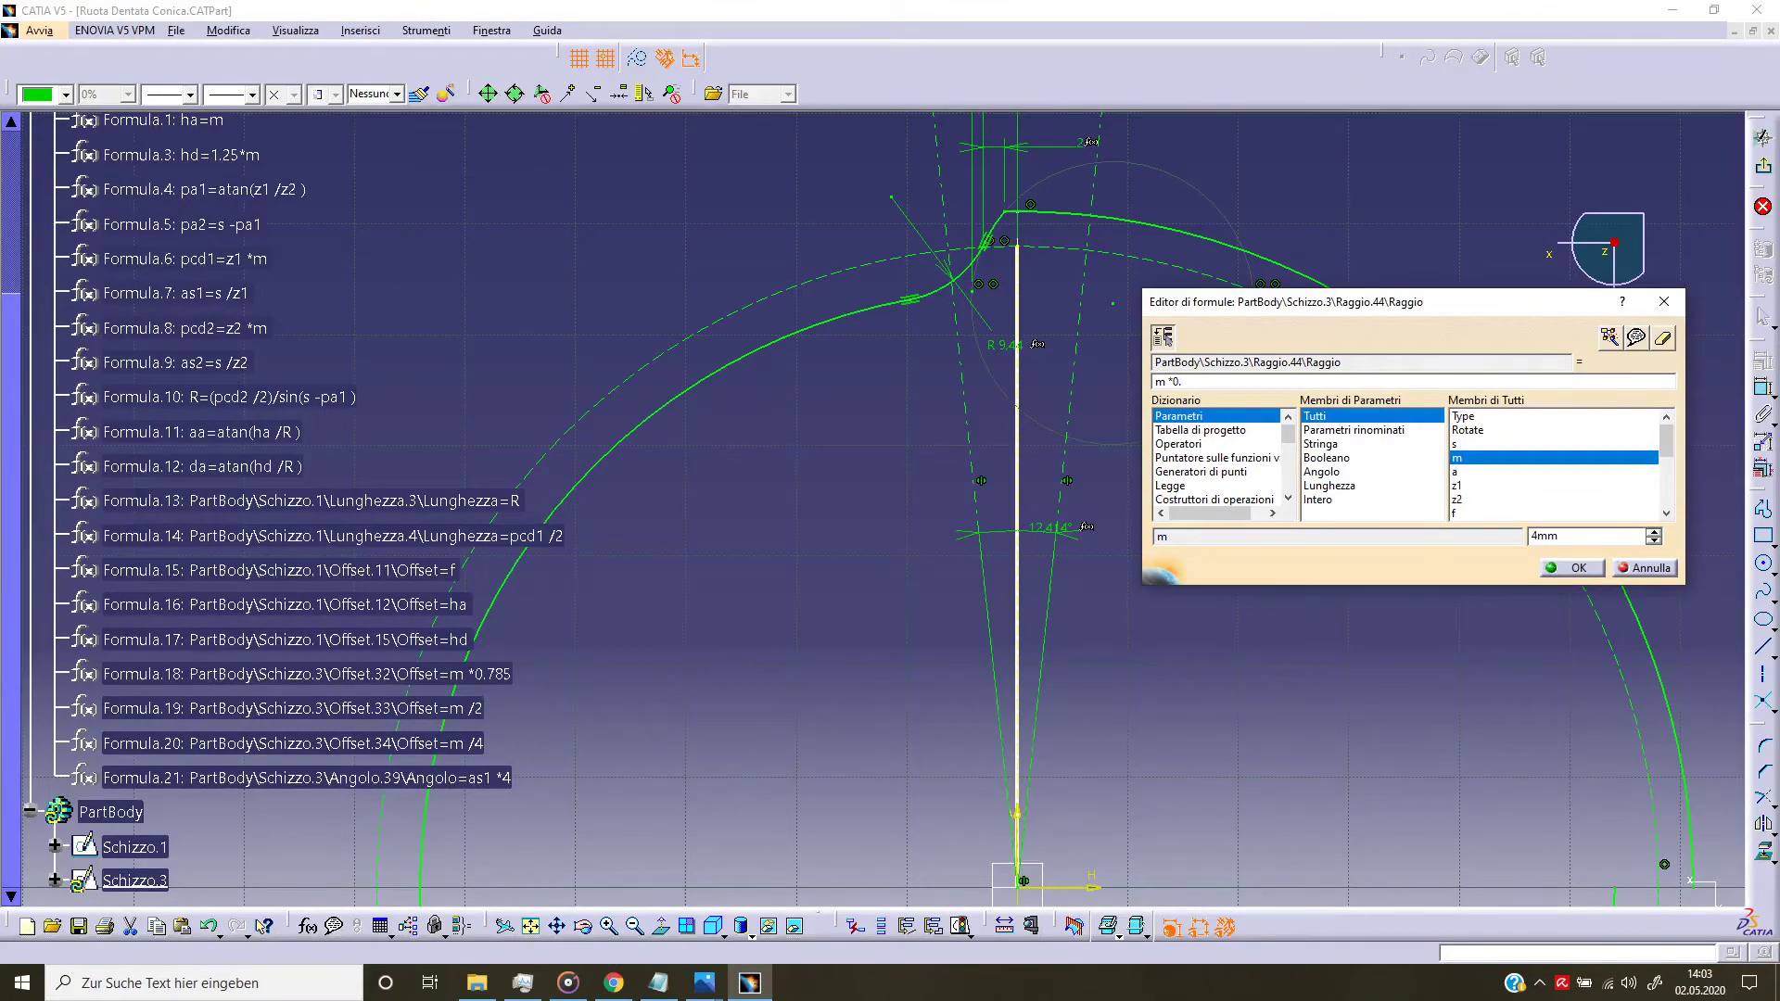
{"action": "left_click", "coordinate": [1576, 569]}
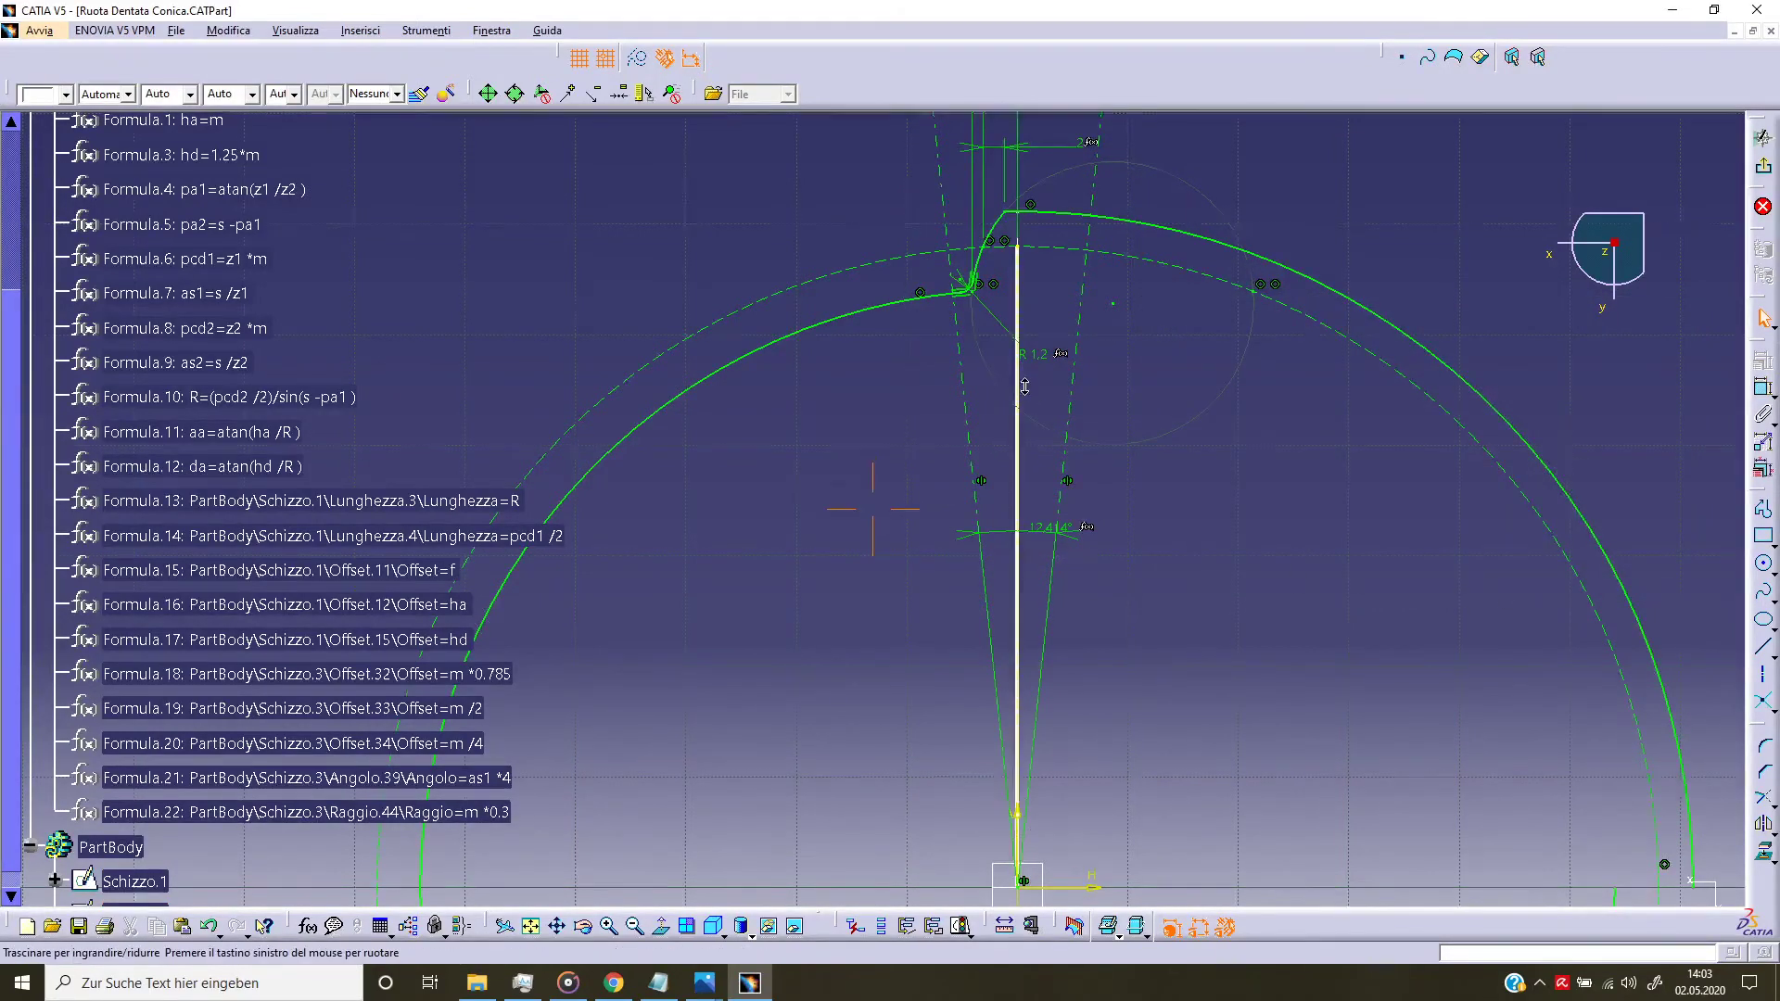
Step: Mirror the tooth flank arc and its small root fillet across the vertical axis
{"action": "middle_click_drag", "start_coordinate": [1024, 387], "coordinate": [973, 394]}
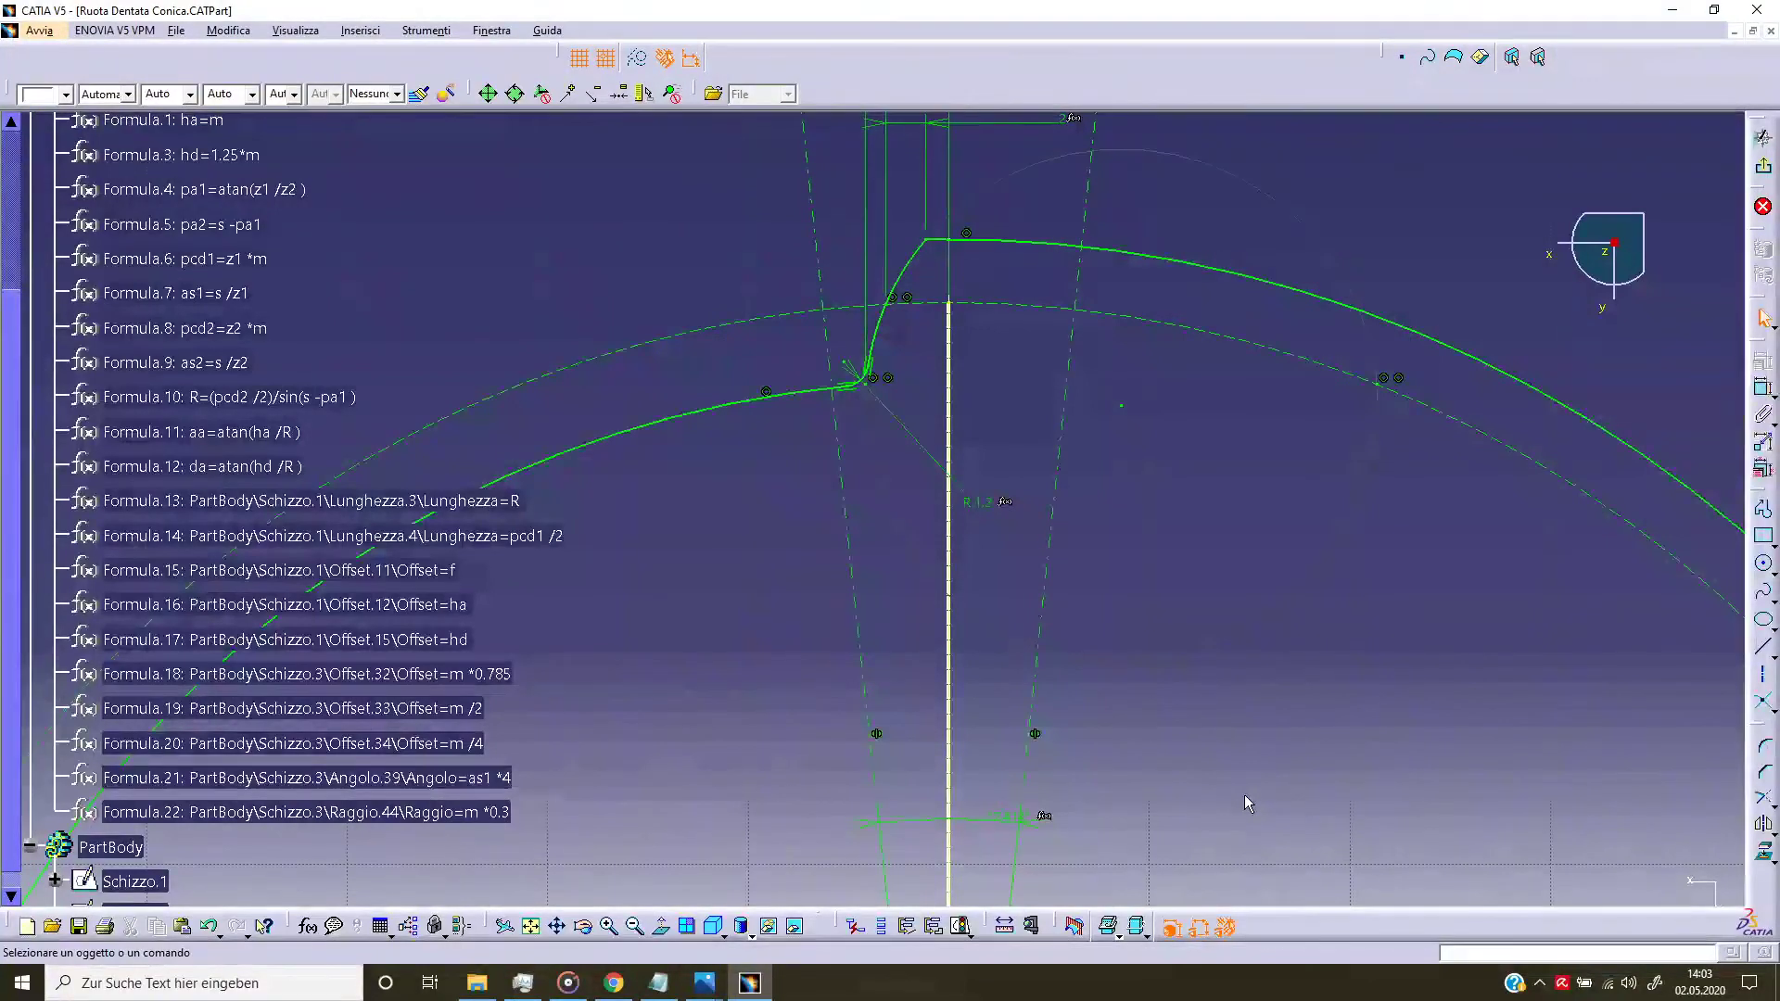
{"action": "left_click", "coordinate": [896, 284]}
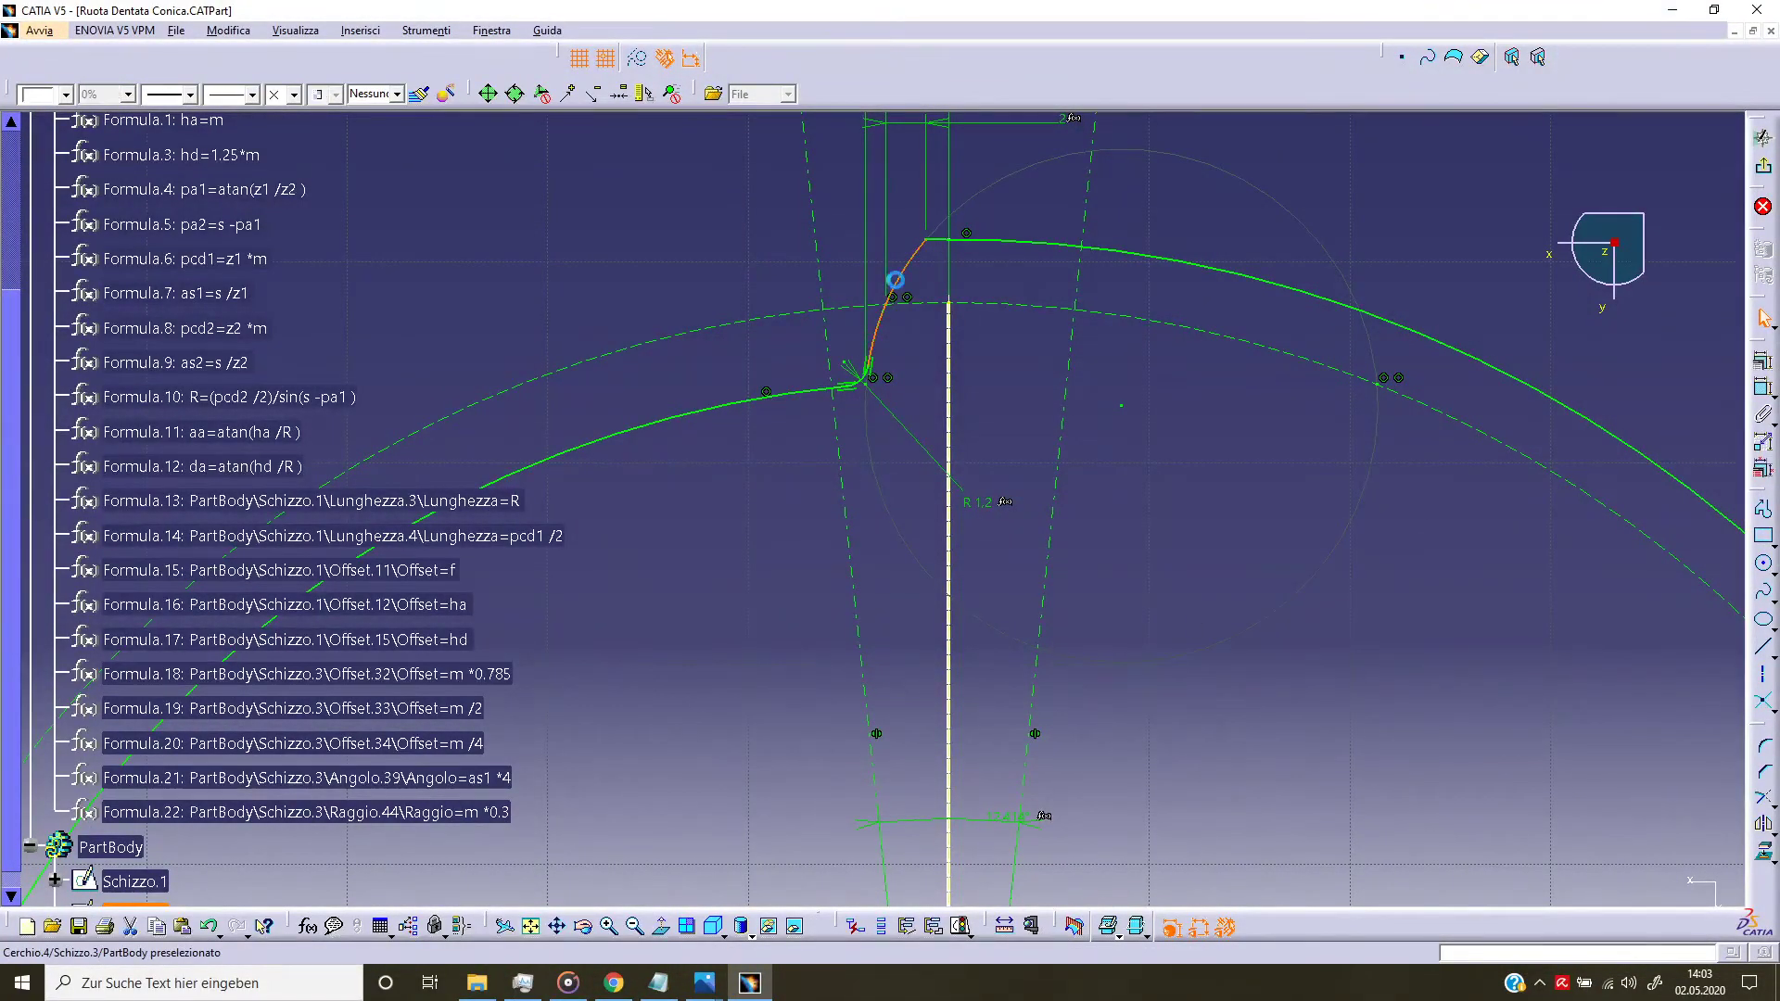
{"action": "left_click", "coordinate": [877, 381], "text": "ctrl"}
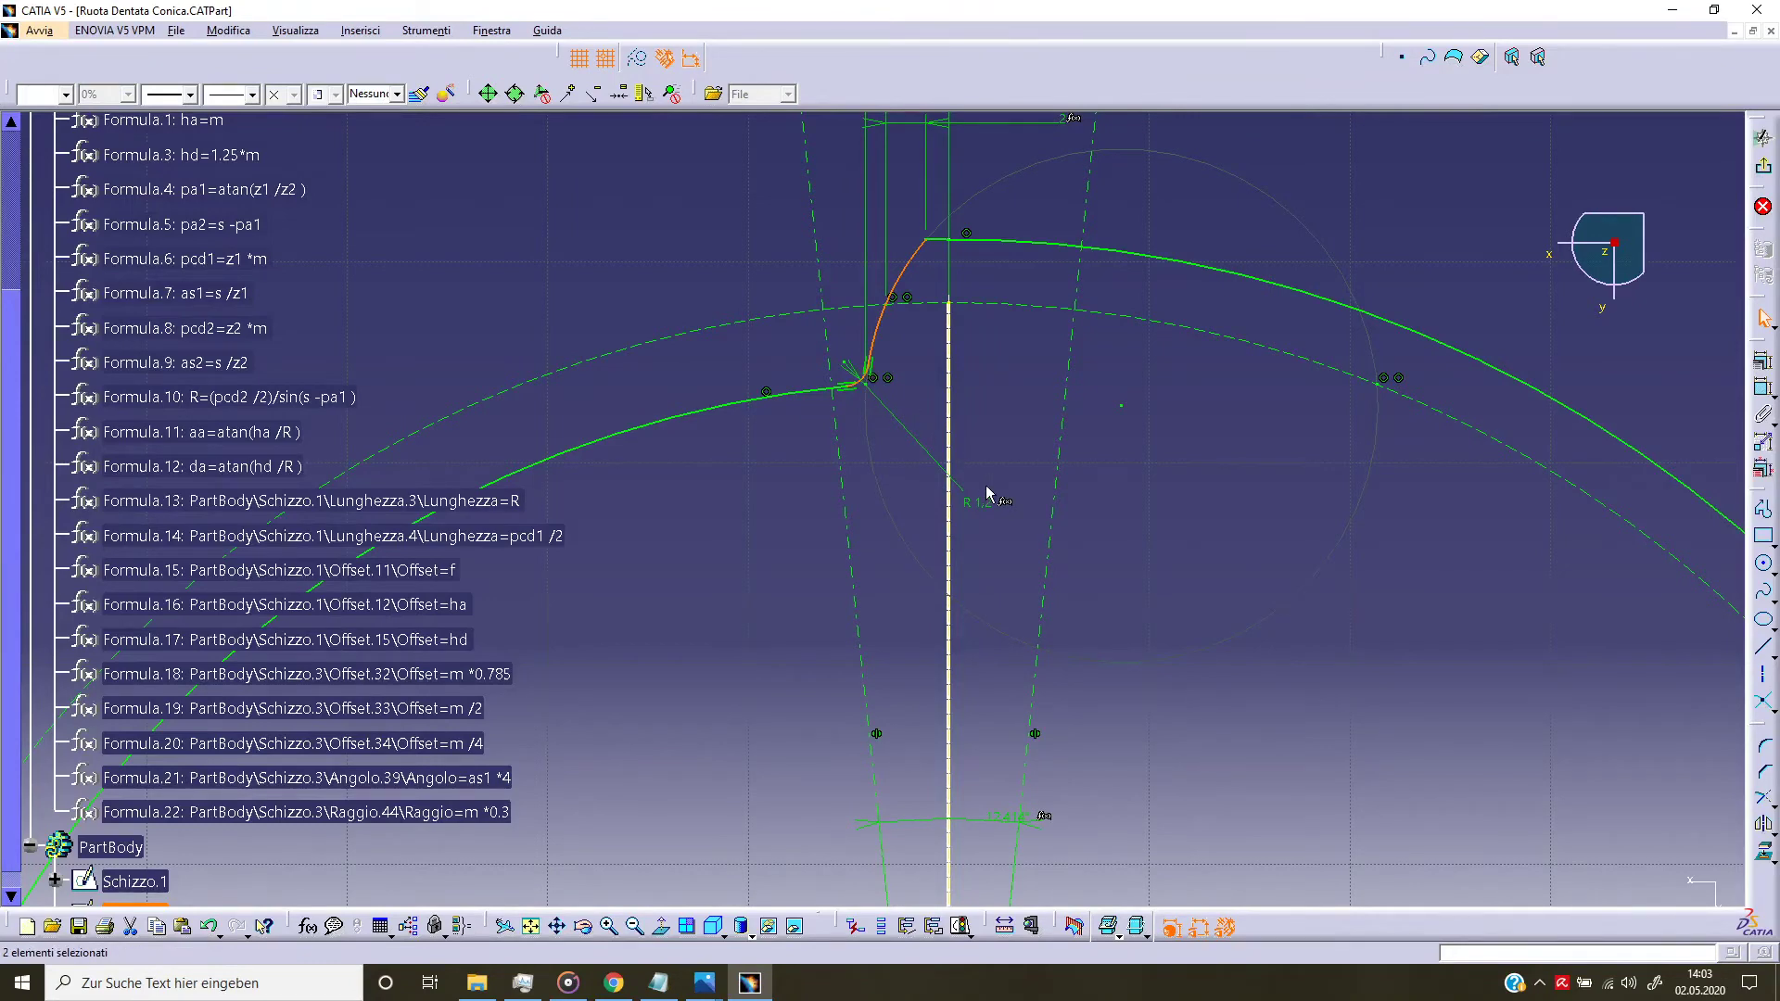
{"action": "left_click", "coordinate": [1764, 824]}
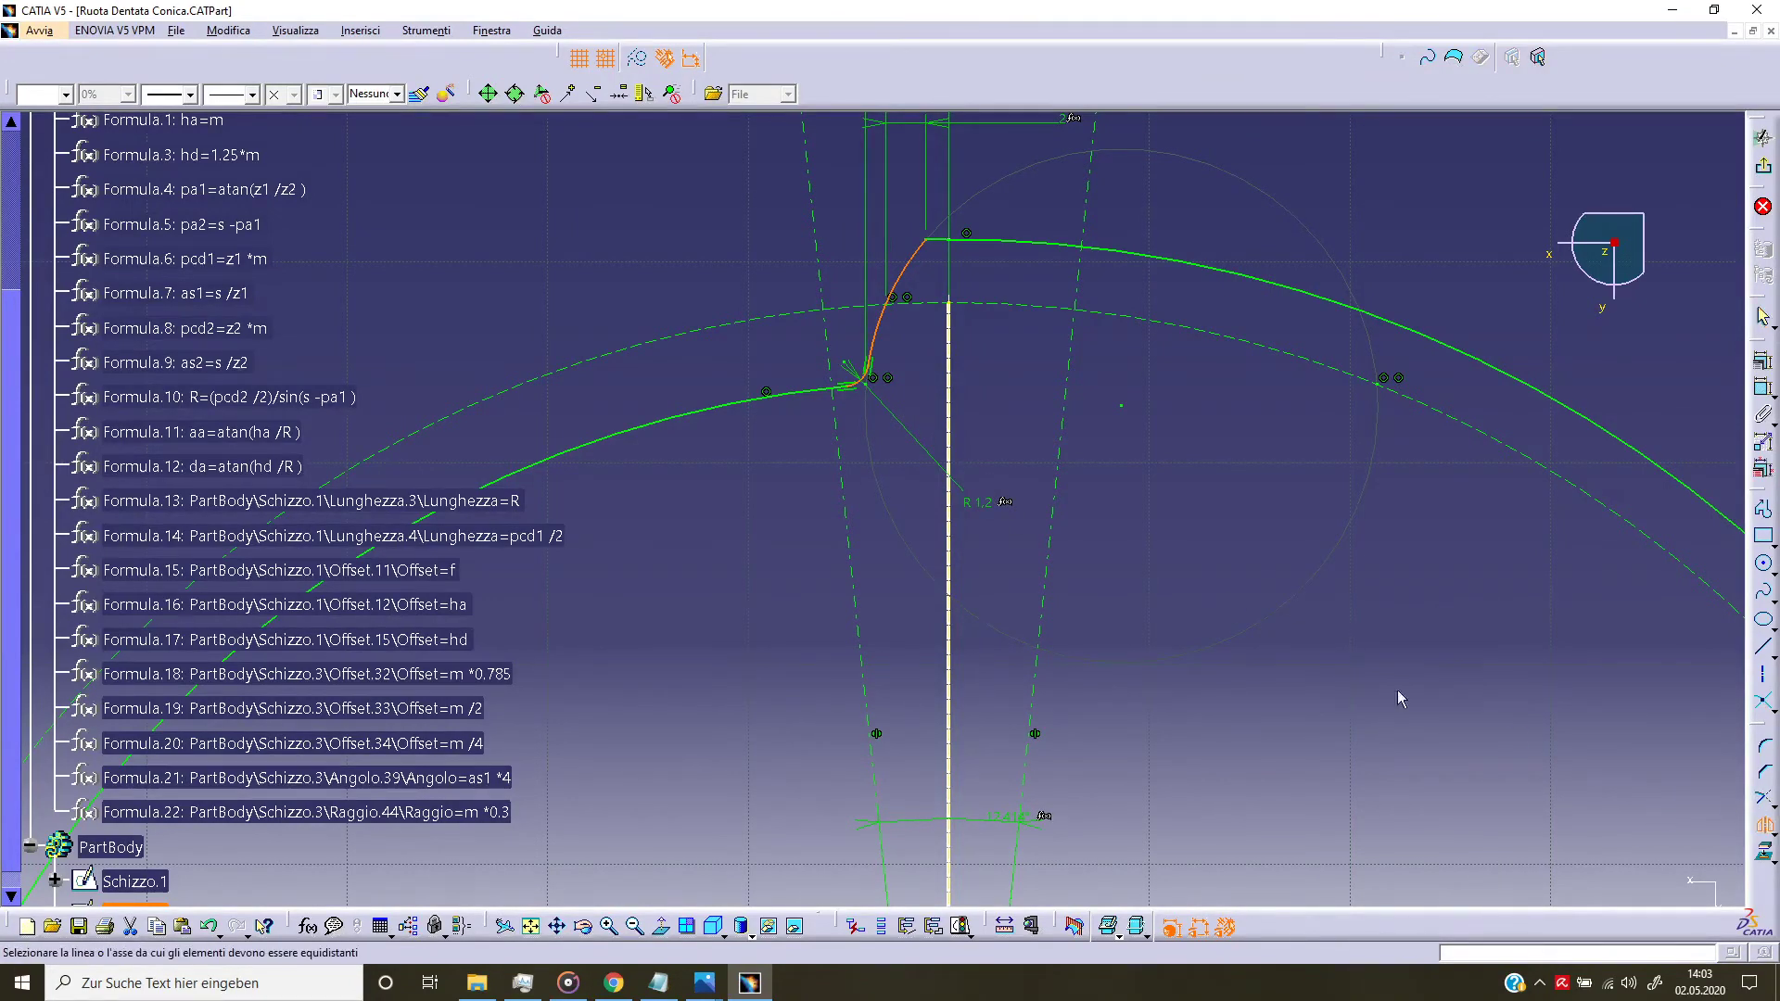
{"action": "left_click", "coordinate": [950, 408]}
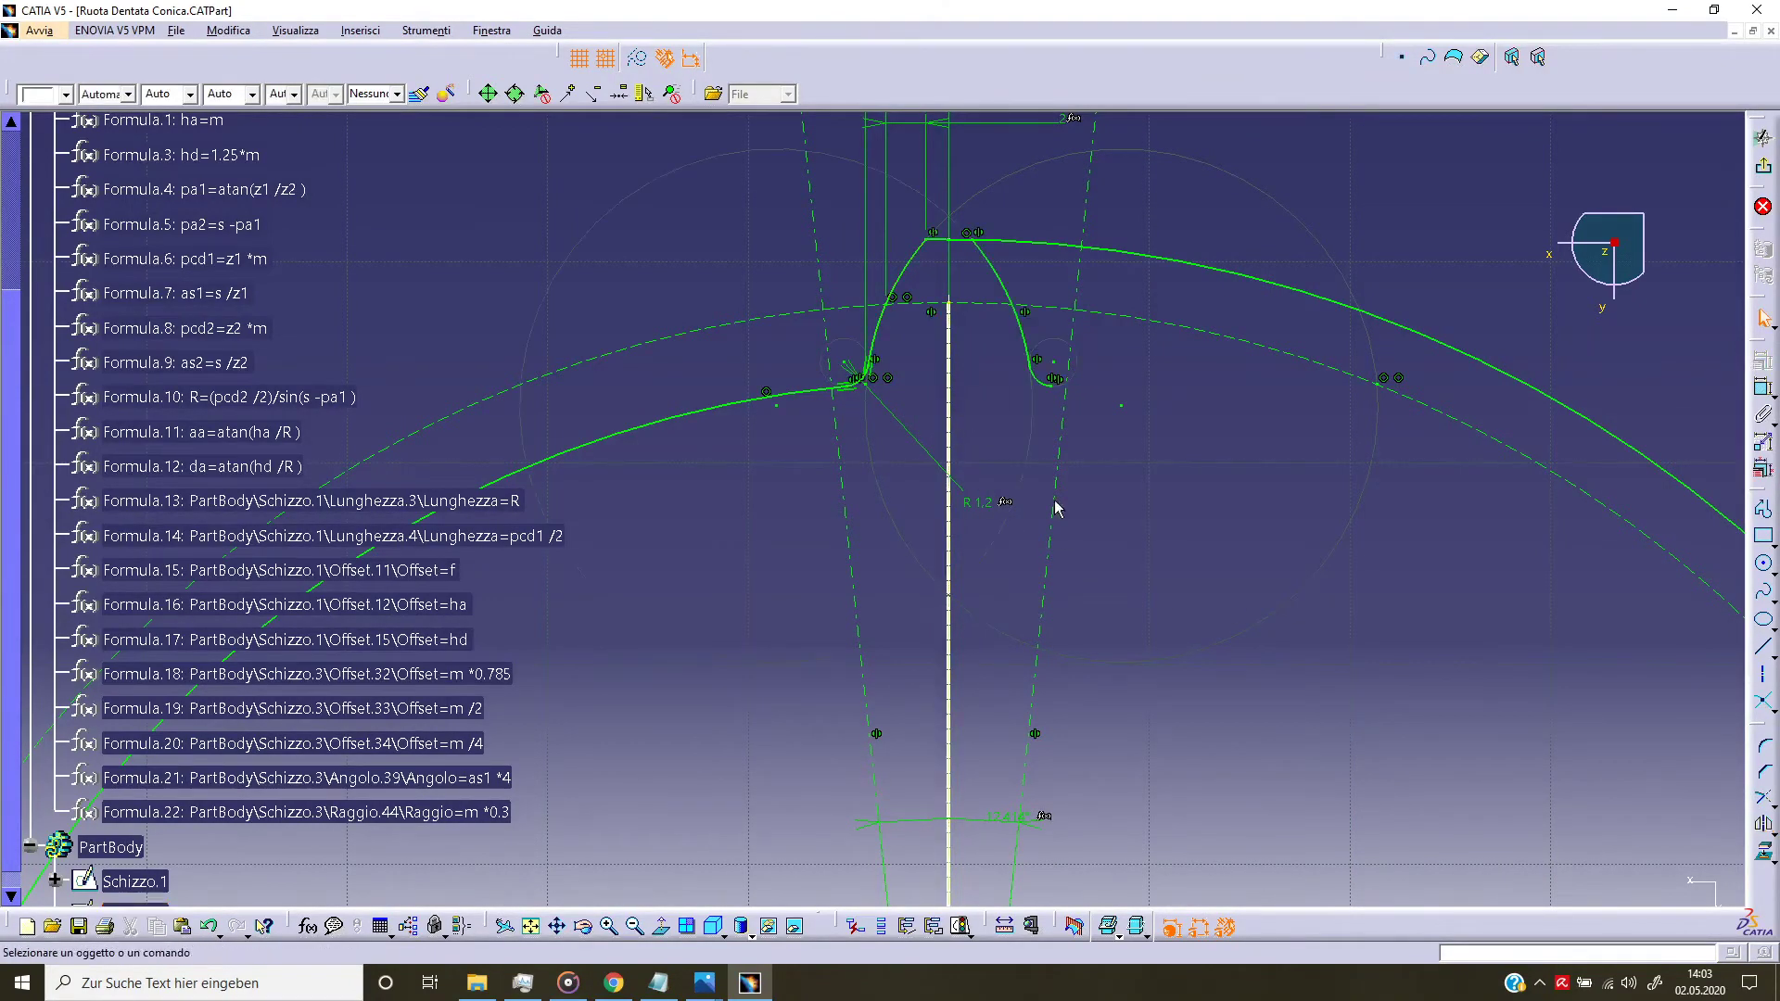
{"action": "middle_click_drag", "start_coordinate": [1174, 575], "coordinate": [1129, 766]}
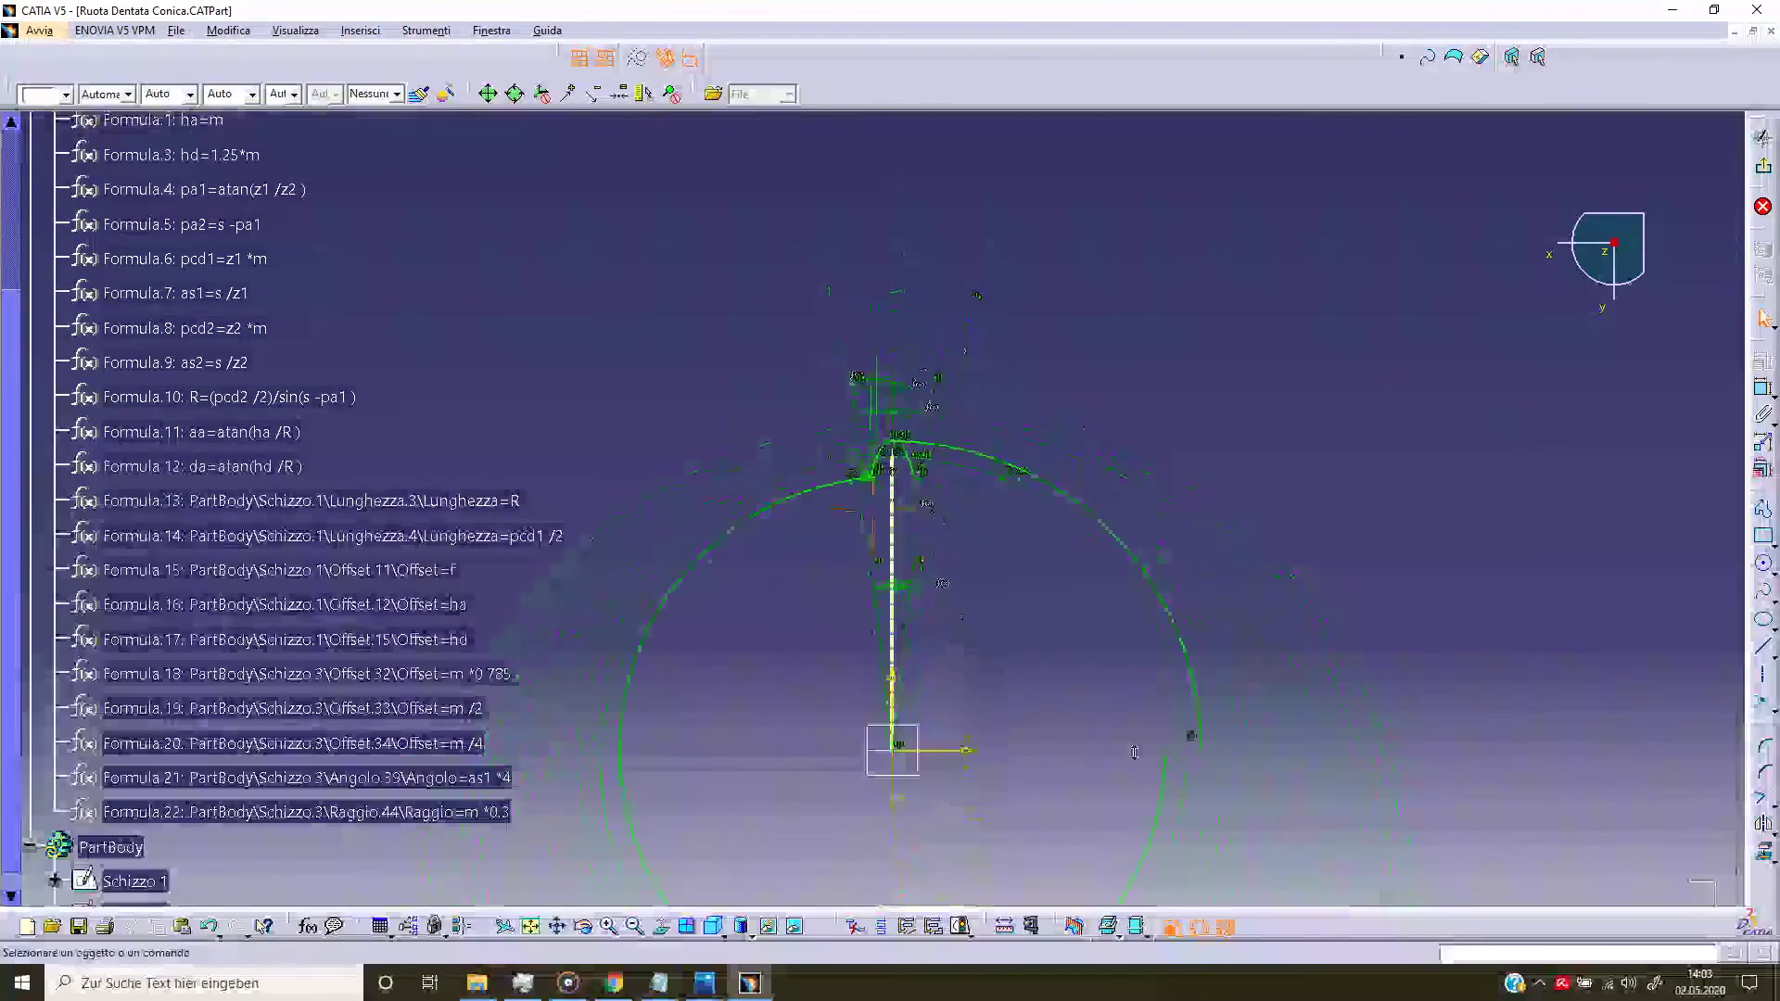
Step: Trim the large circle at the tooth flank junction
{"action": "left_click", "coordinate": [1128, 747]}
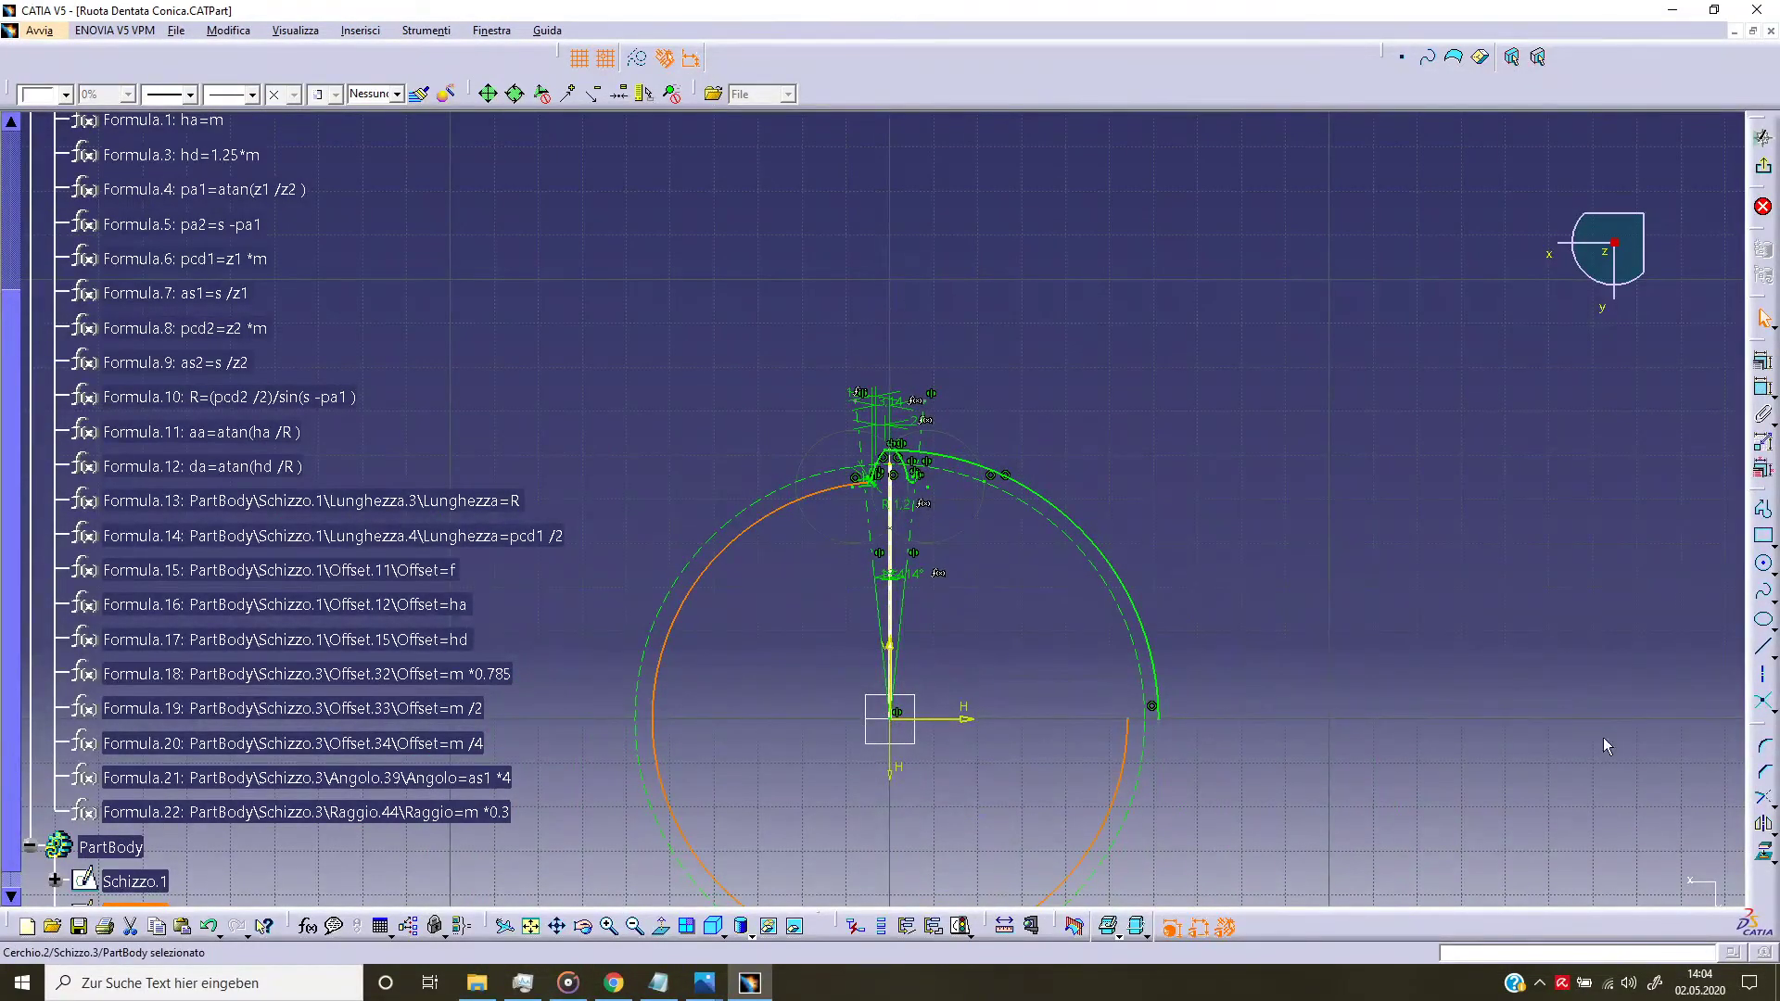
{"action": "left_click", "coordinate": [1762, 800]}
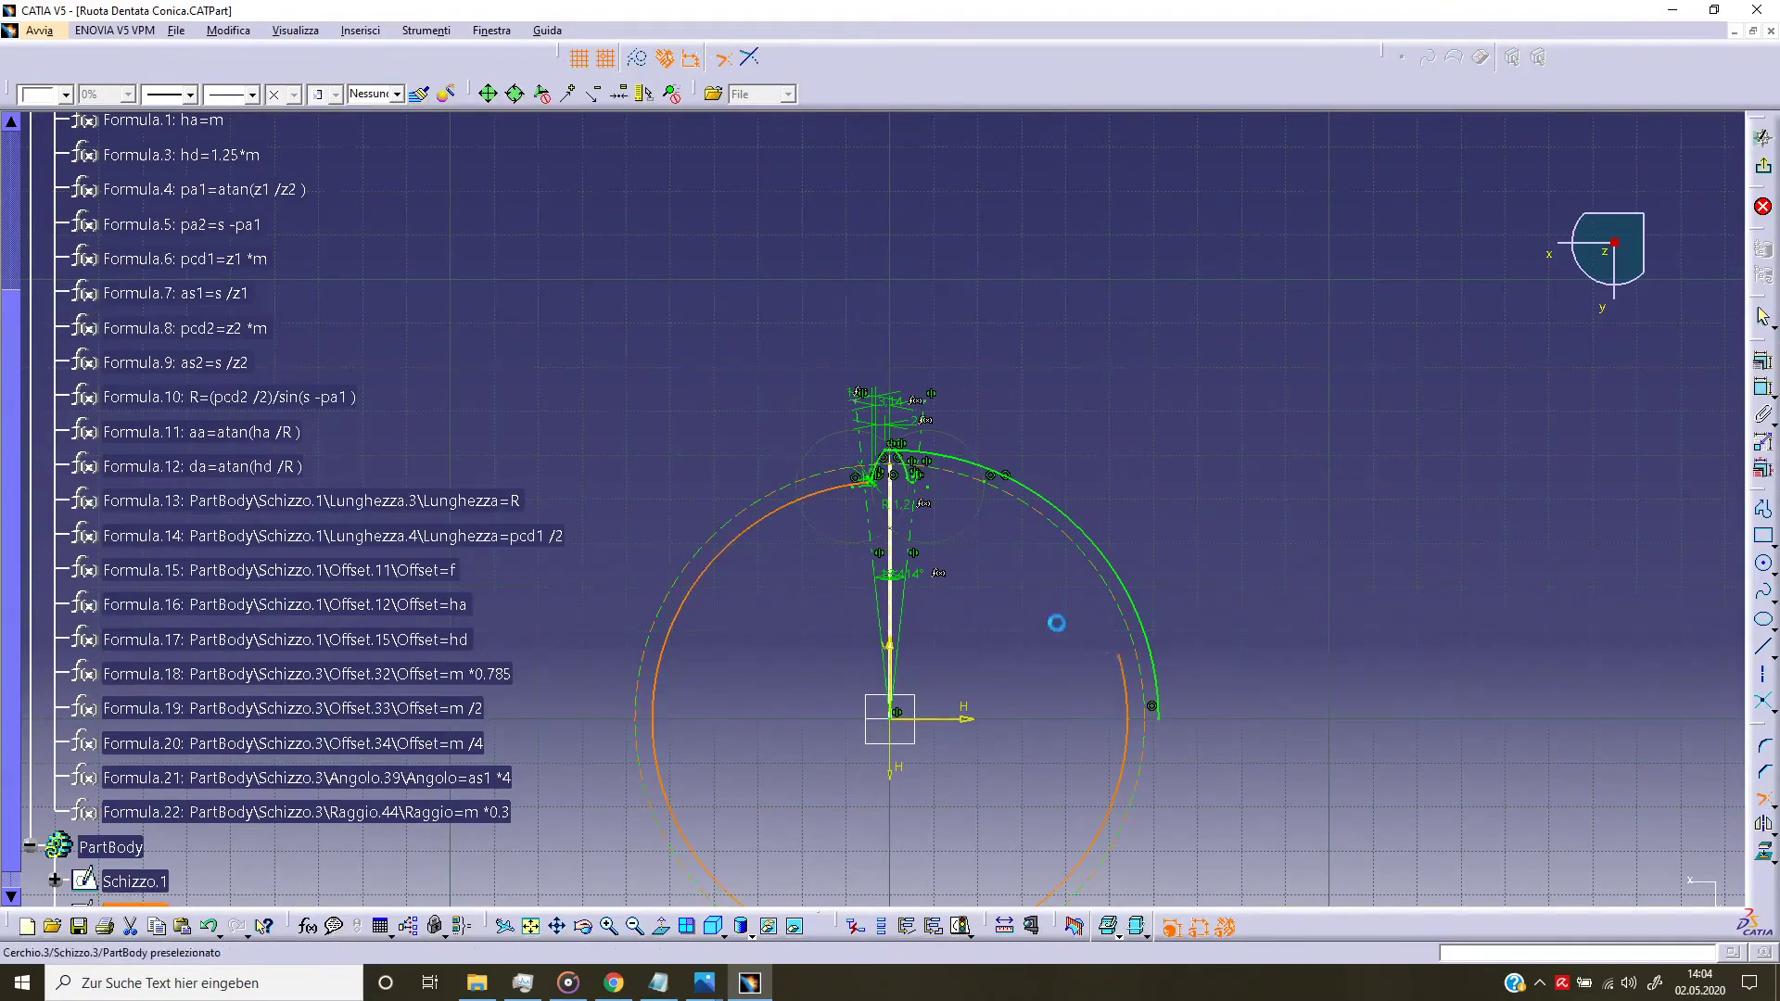
{"action": "middle_click_drag", "start_coordinate": [1057, 620], "coordinate": [958, 396]}
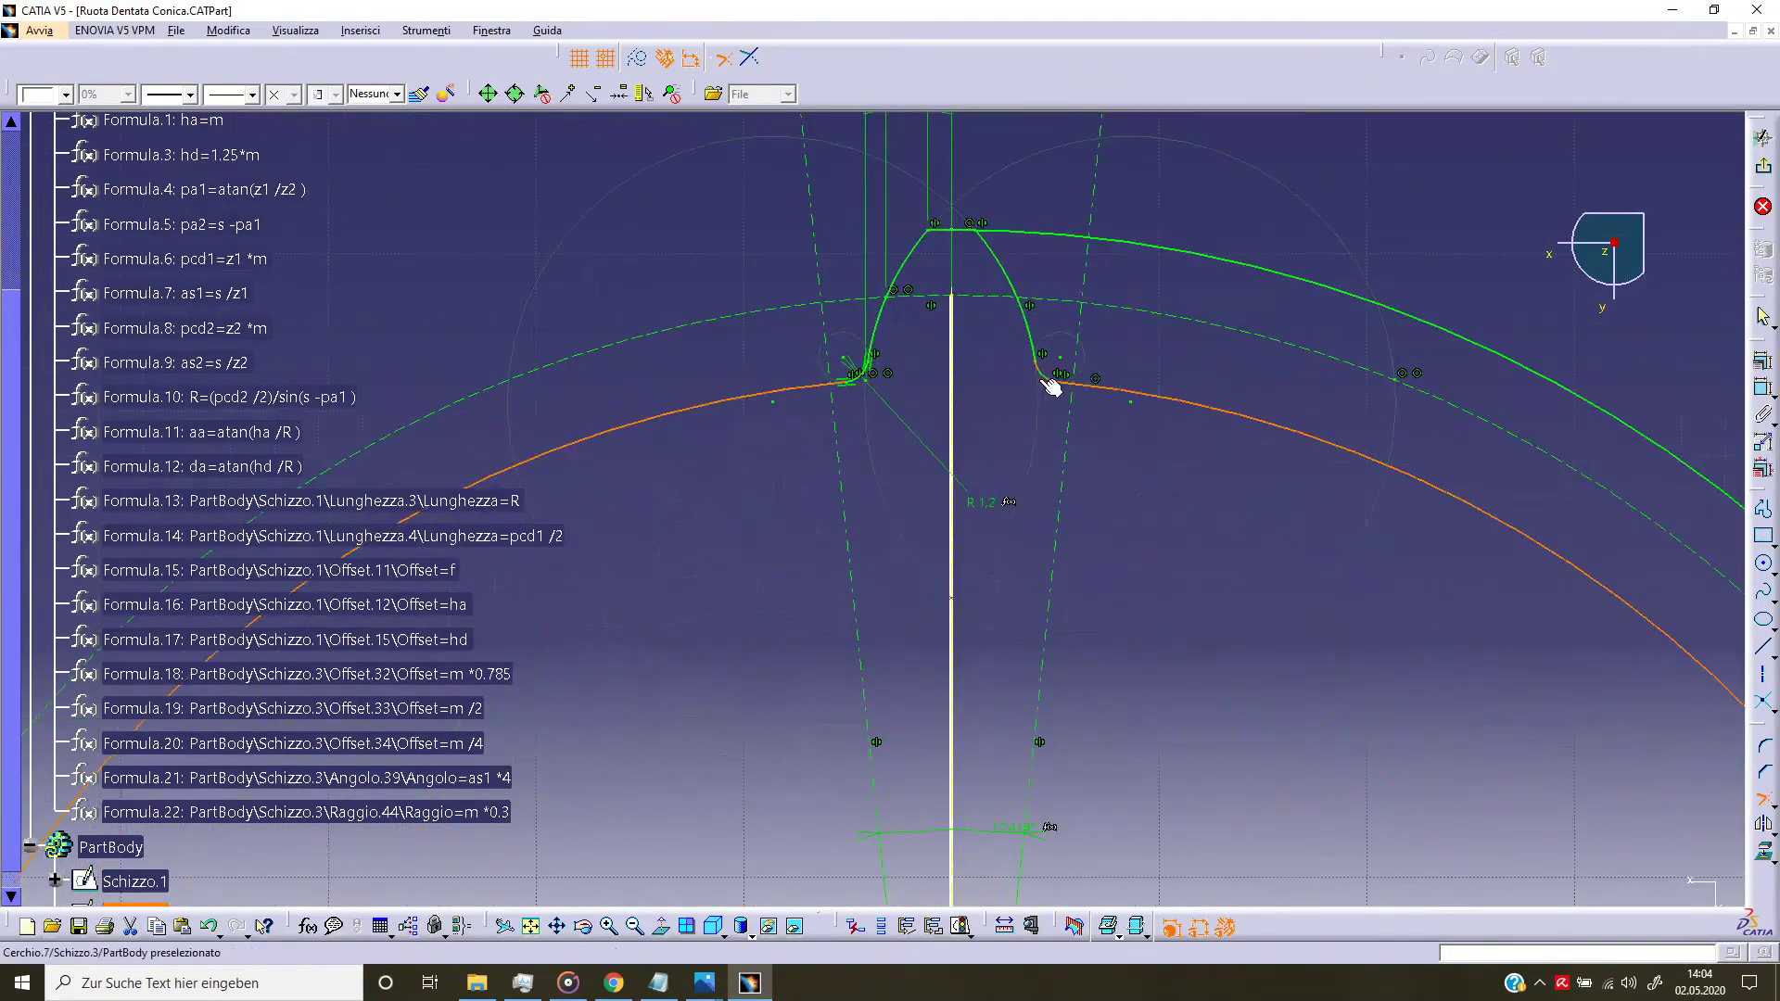
{"action": "left_click", "coordinate": [1043, 374]}
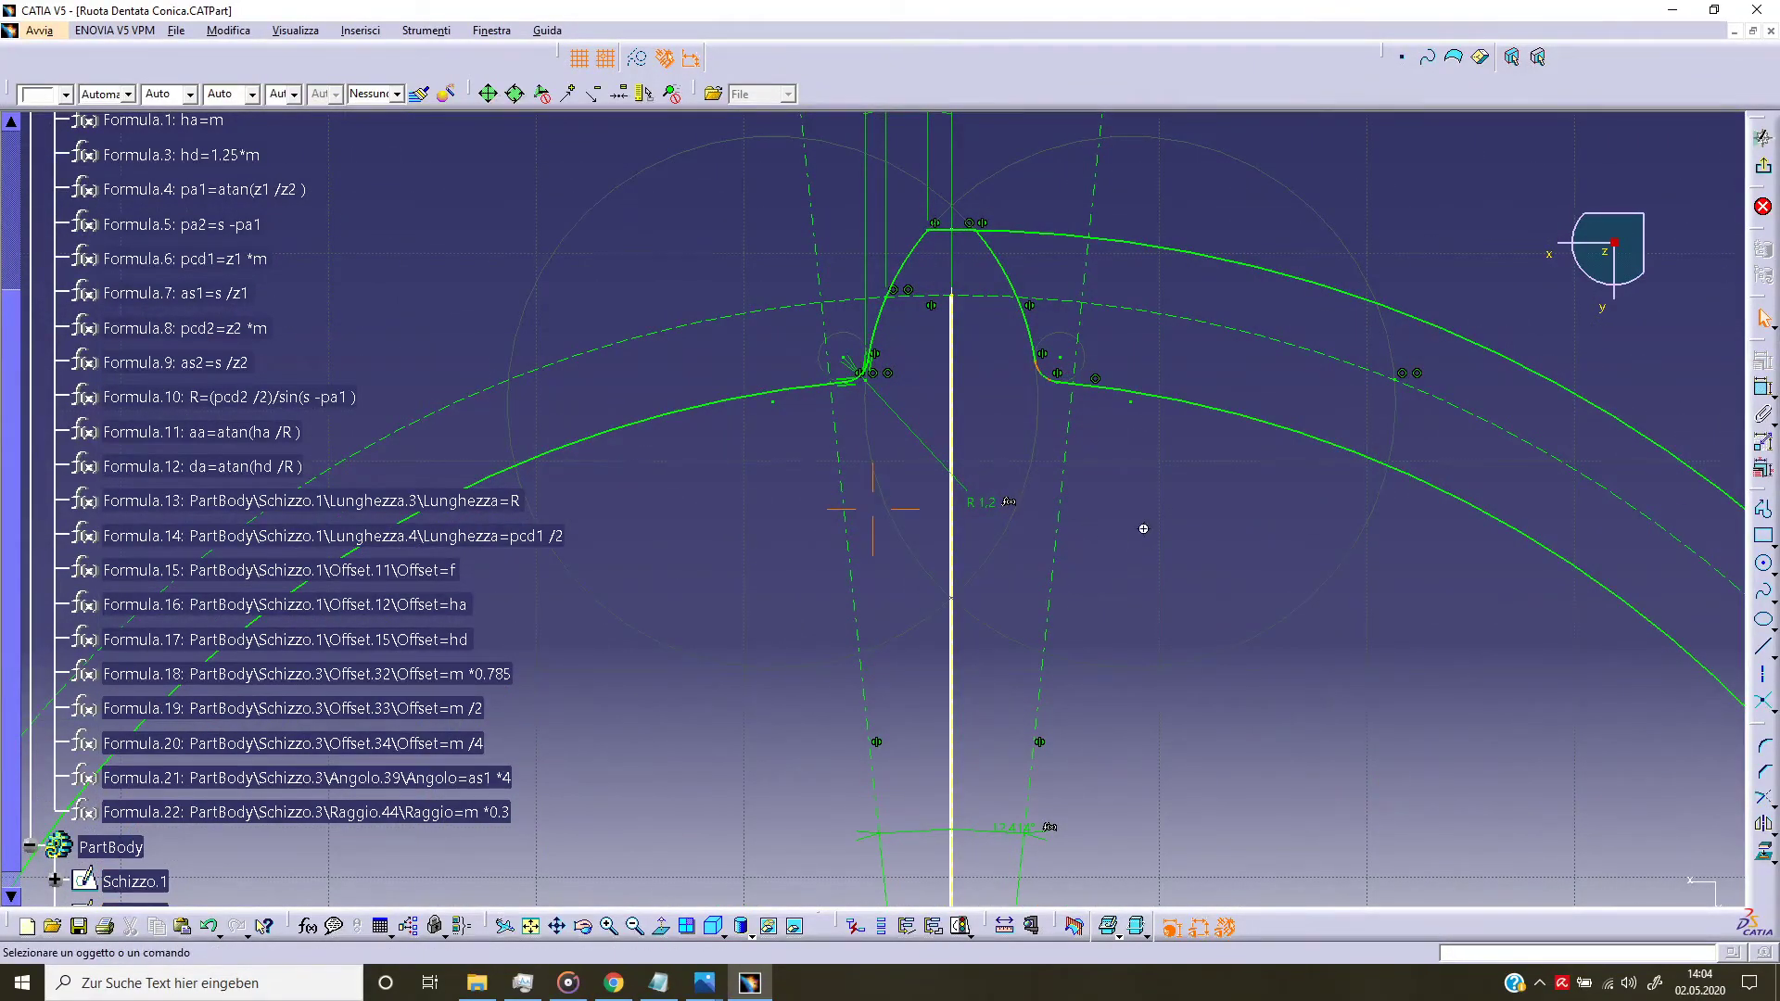
{"action": "middle_click_drag", "start_coordinate": [1143, 528], "coordinate": [1335, 657]}
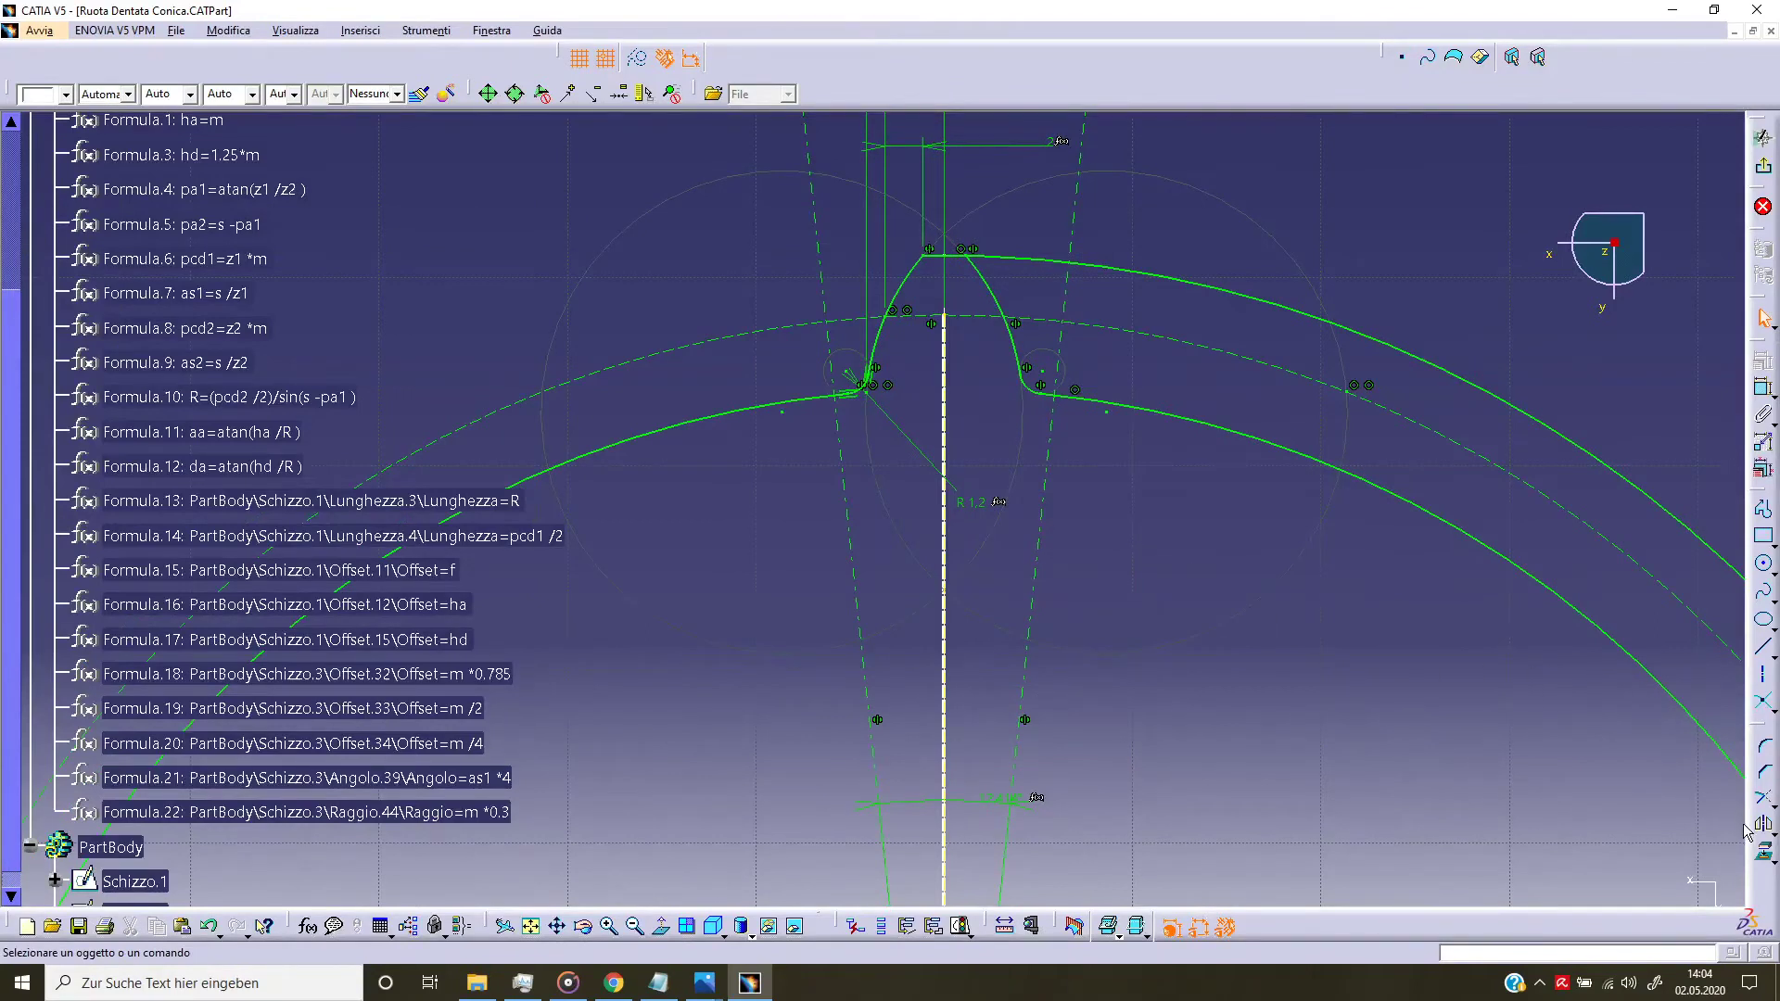
Step: Trim the upper outer arc against the tooth flank to form the tooth tip
{"action": "left_click", "coordinate": [1763, 797]}
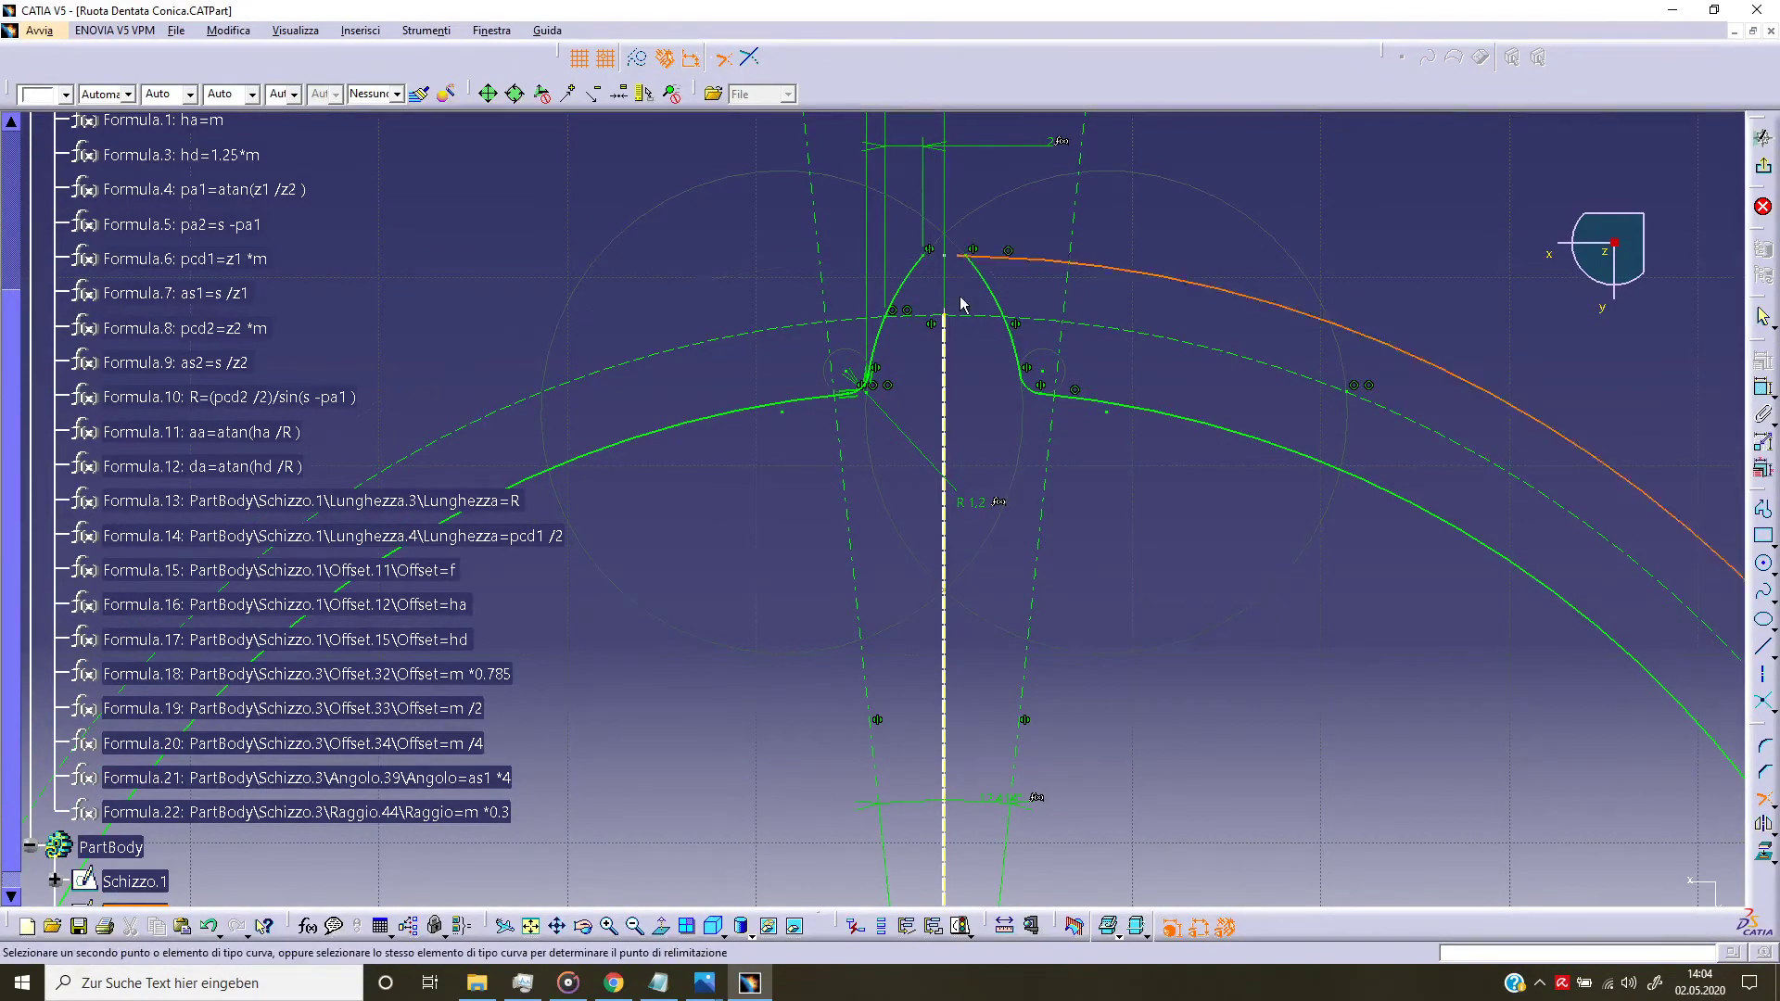
{"action": "left_click", "coordinate": [972, 258]}
{"action": "left_click", "coordinate": [985, 295]}
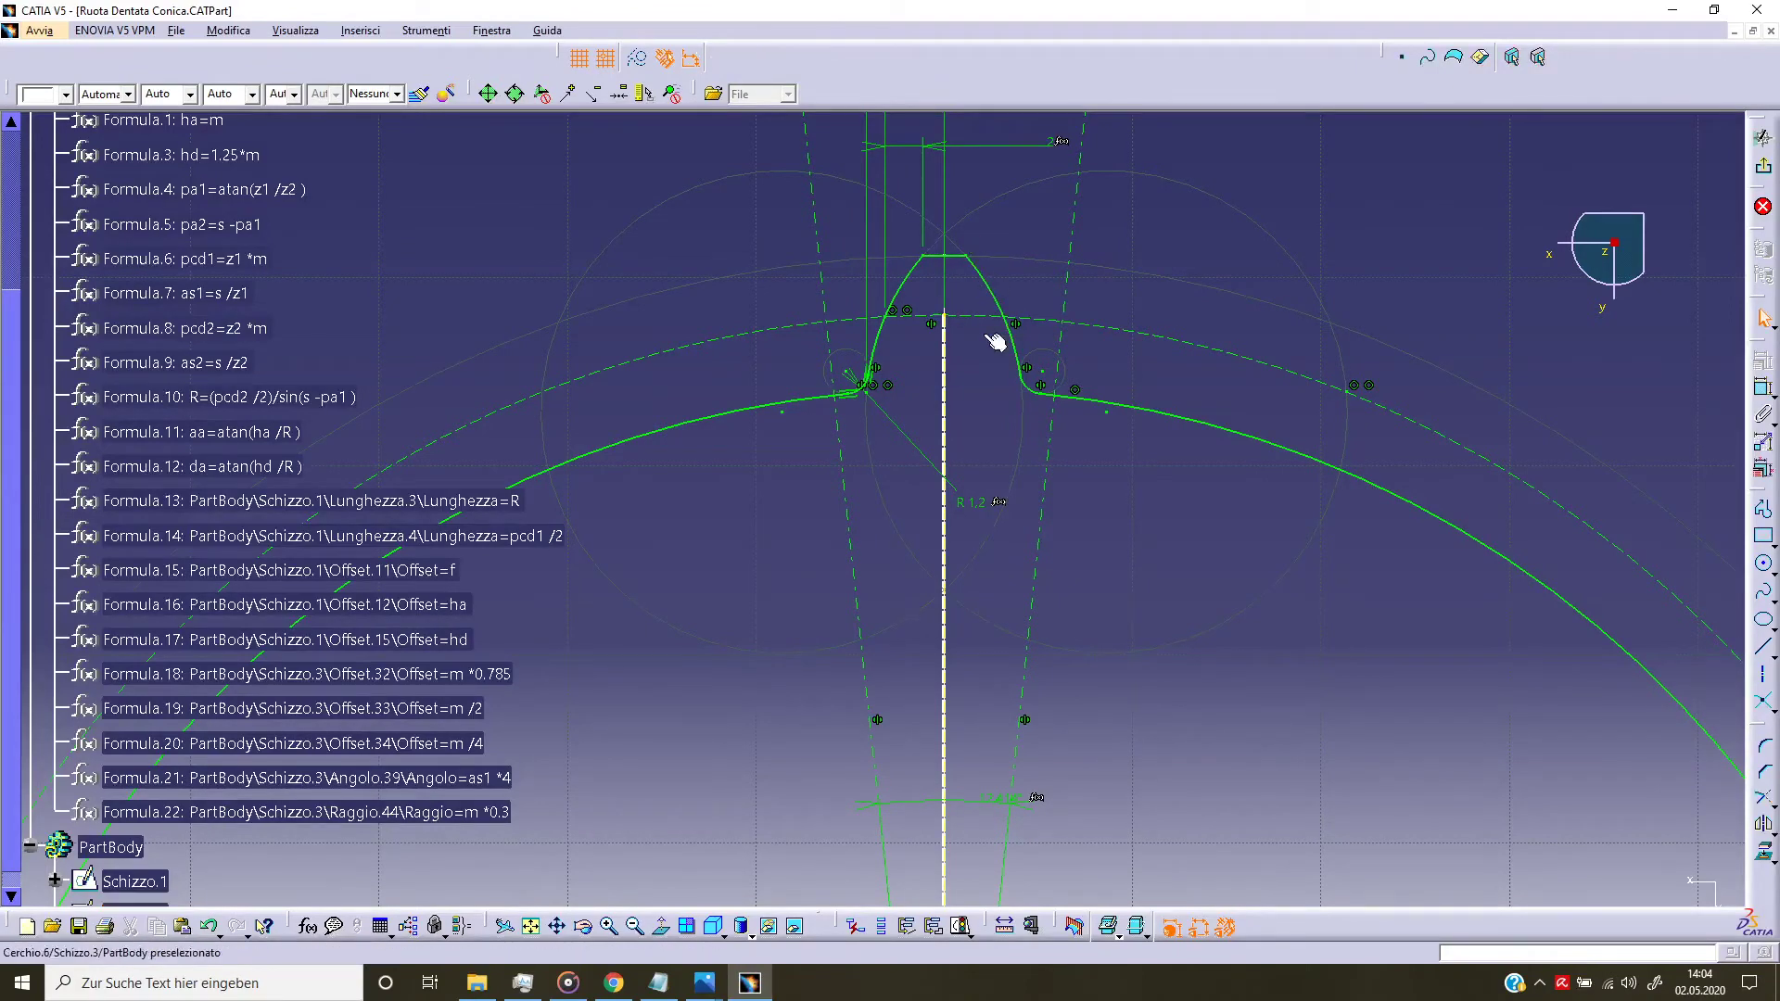
{"action": "middle_click_drag", "start_coordinate": [1031, 548], "coordinate": [1022, 725], "text": "ctrl"}
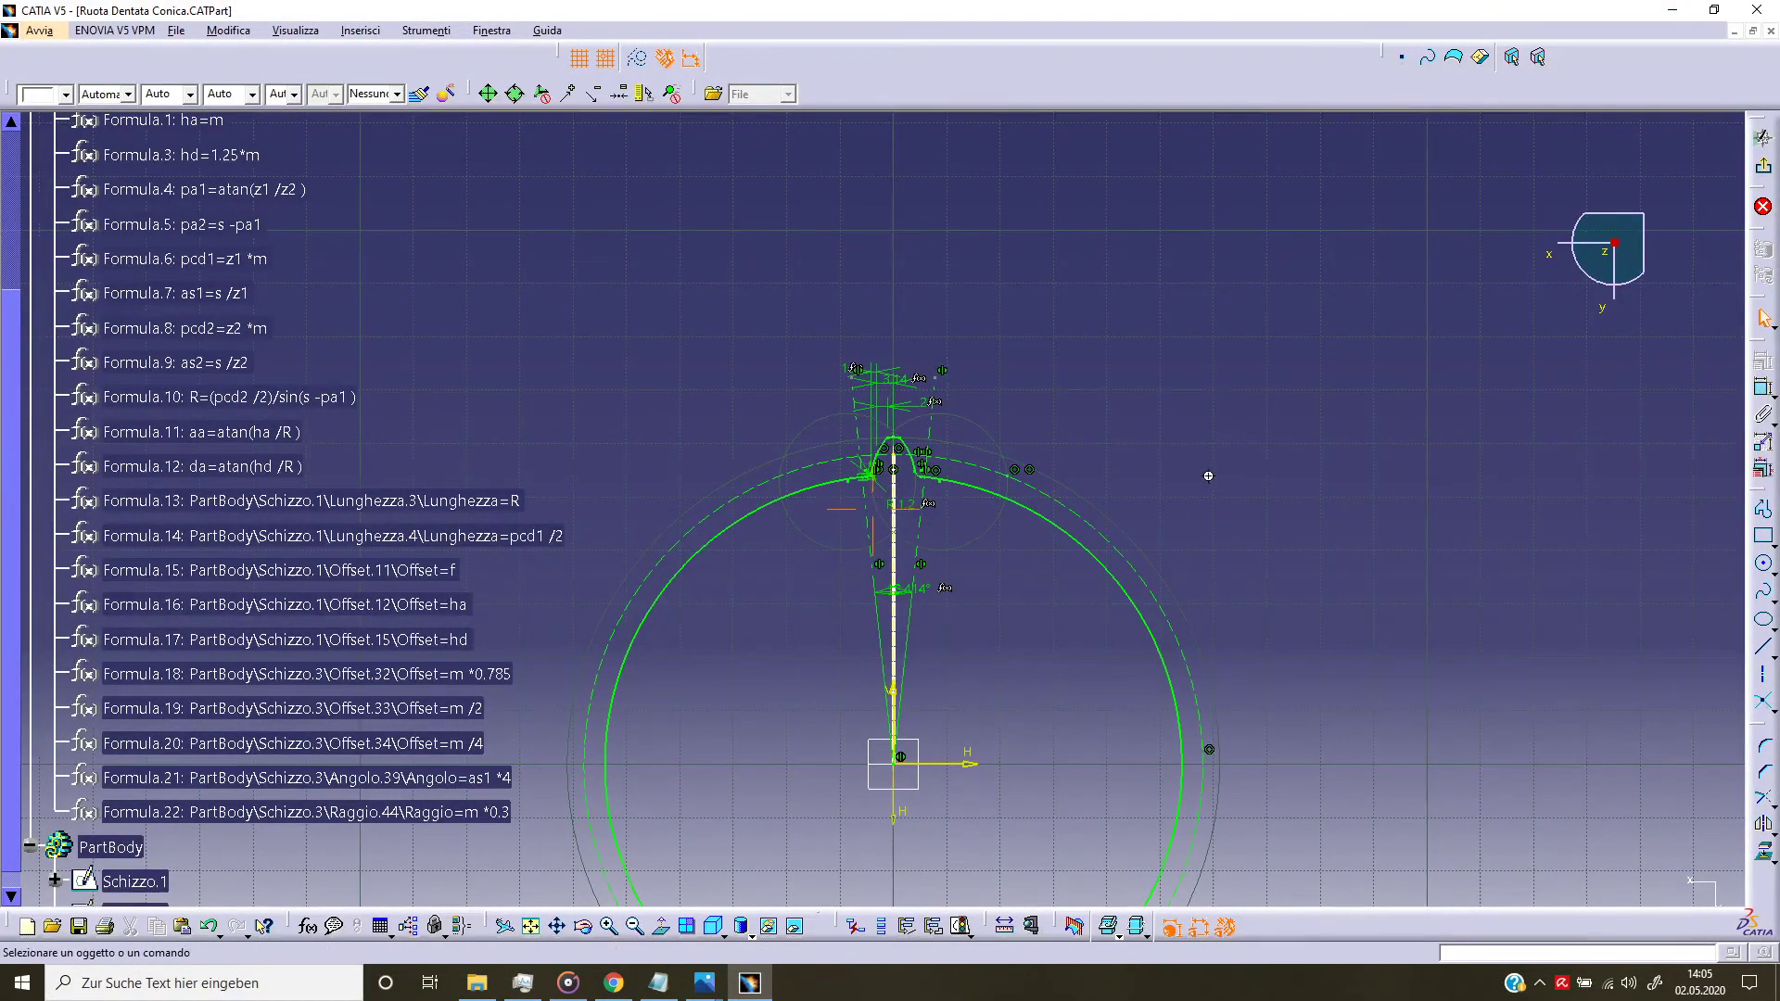
{"action": "middle_click_drag", "start_coordinate": [1212, 473], "coordinate": [1468, 595], "text": "ctrl"}
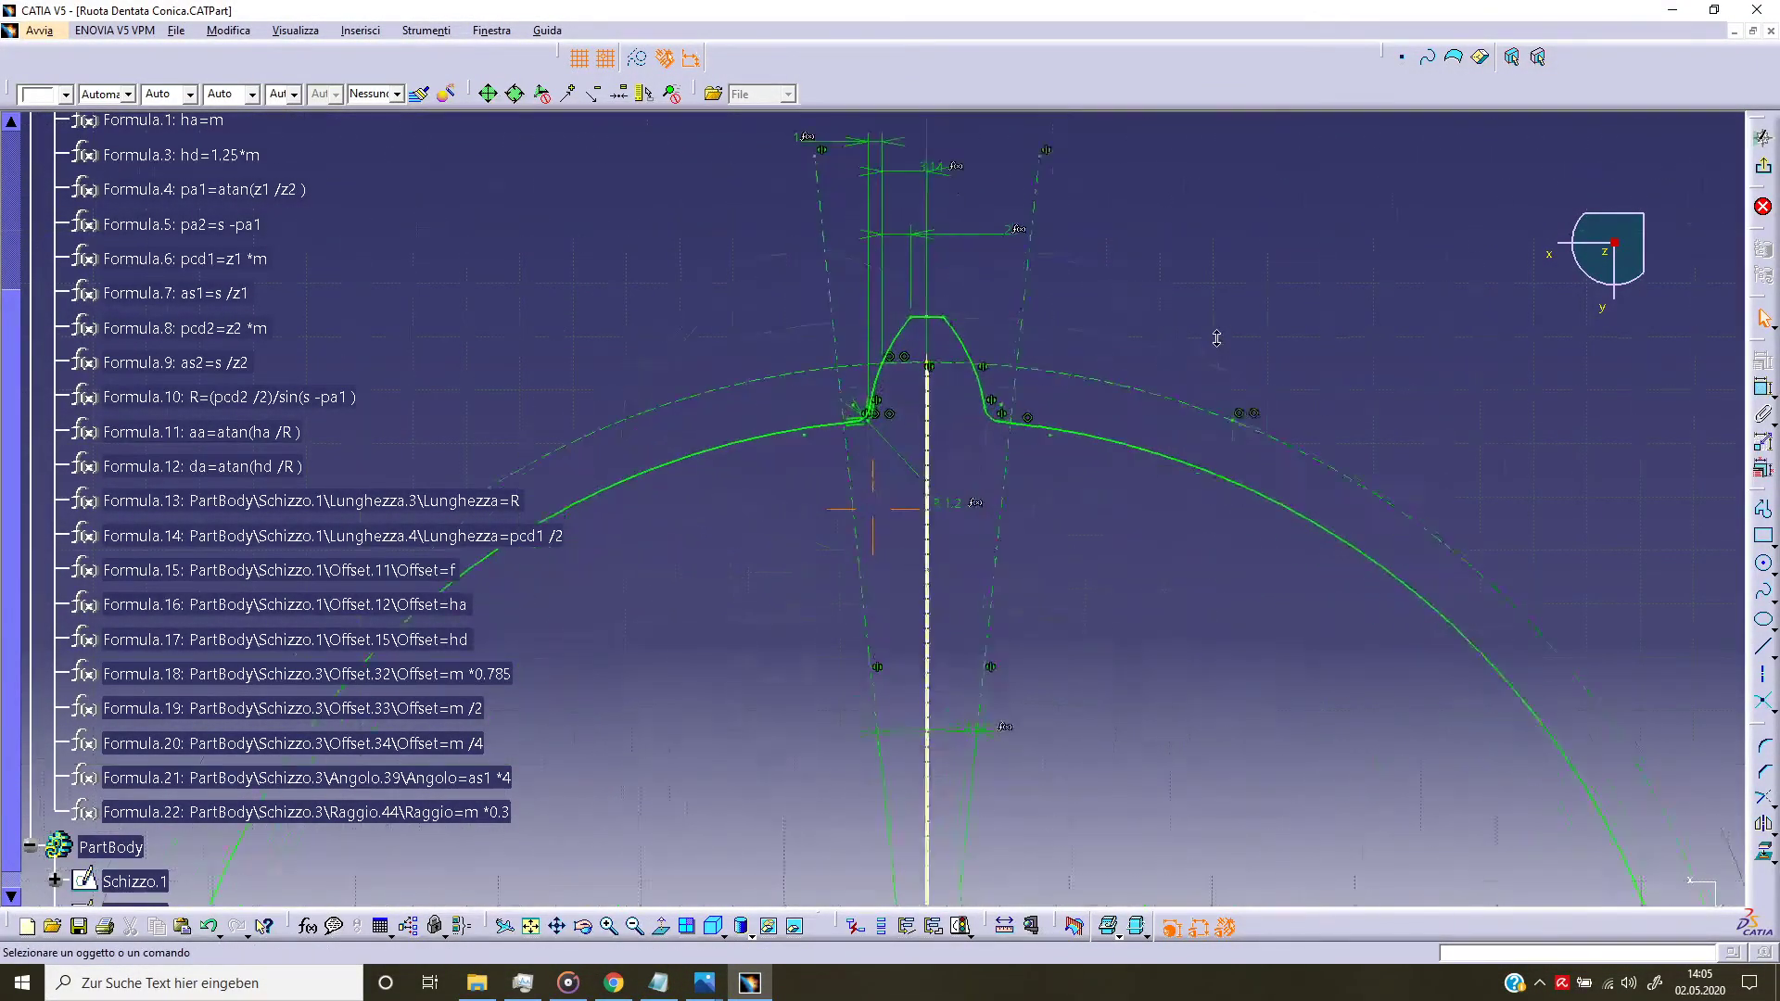
{"action": "left_click", "coordinate": [1765, 800]}
{"action": "left_click", "coordinate": [1711, 827]}
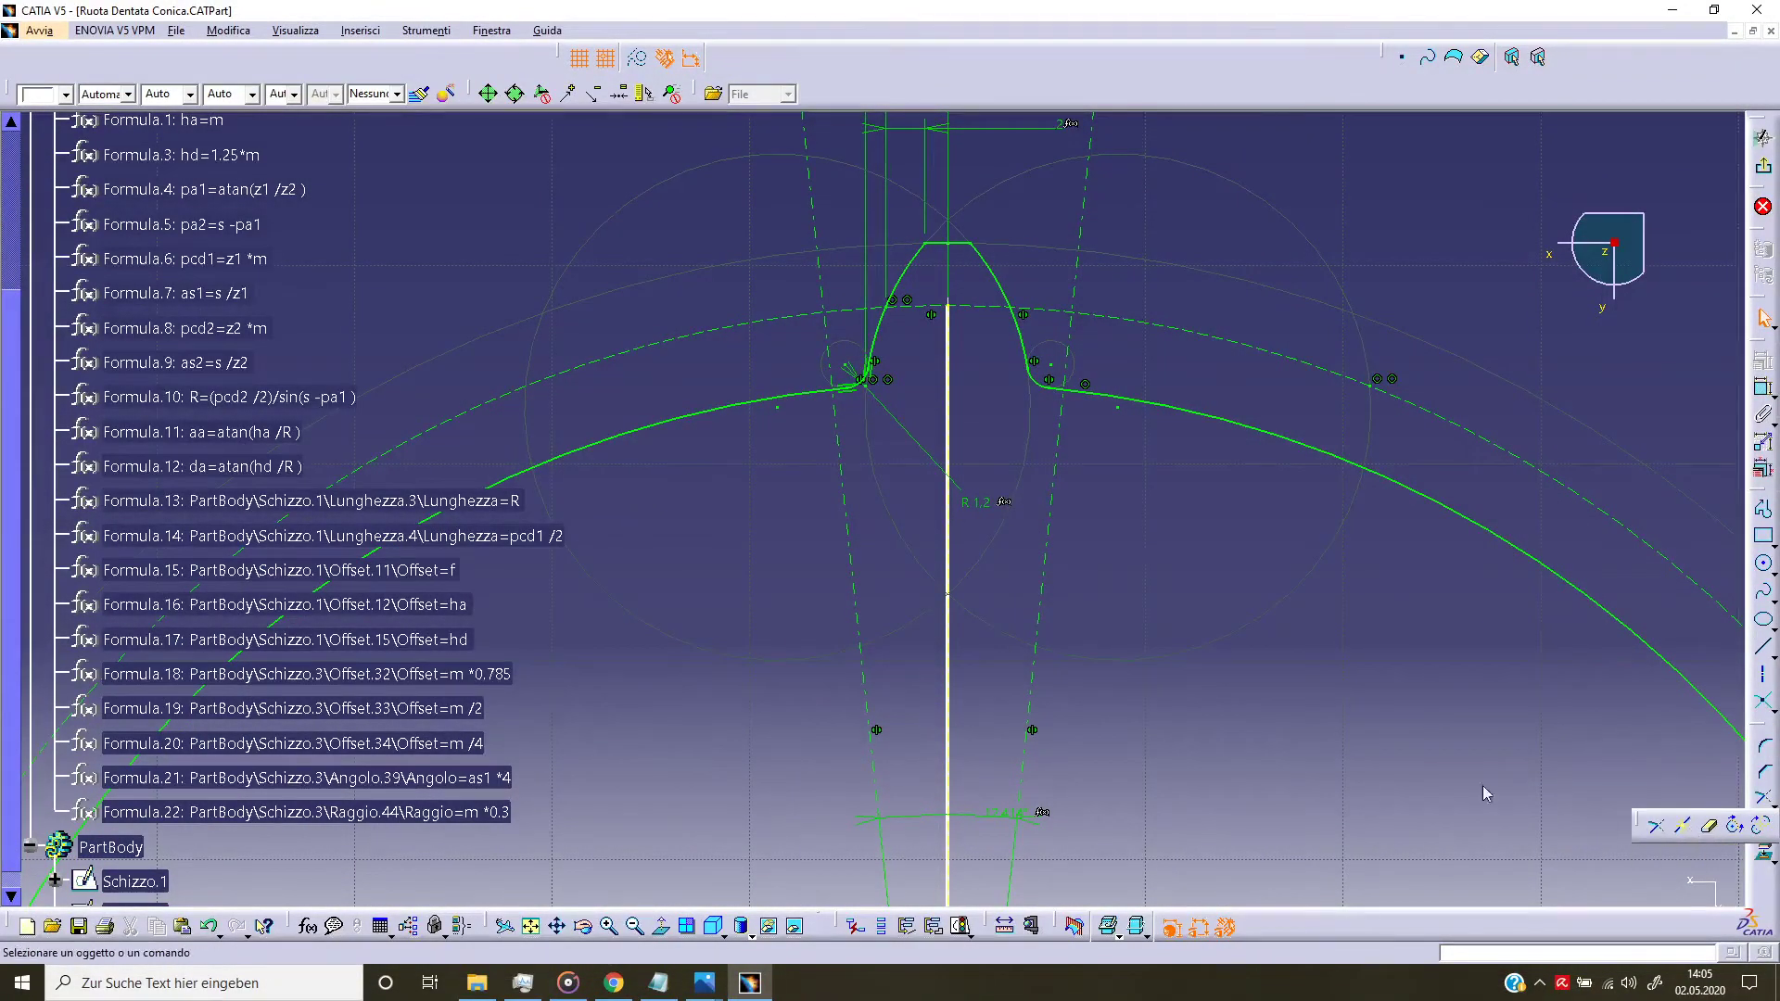
Step: Quick-trim away the leftover right outer arc segment of the tooth outline
{"action": "left_click", "coordinate": [1204, 422]}
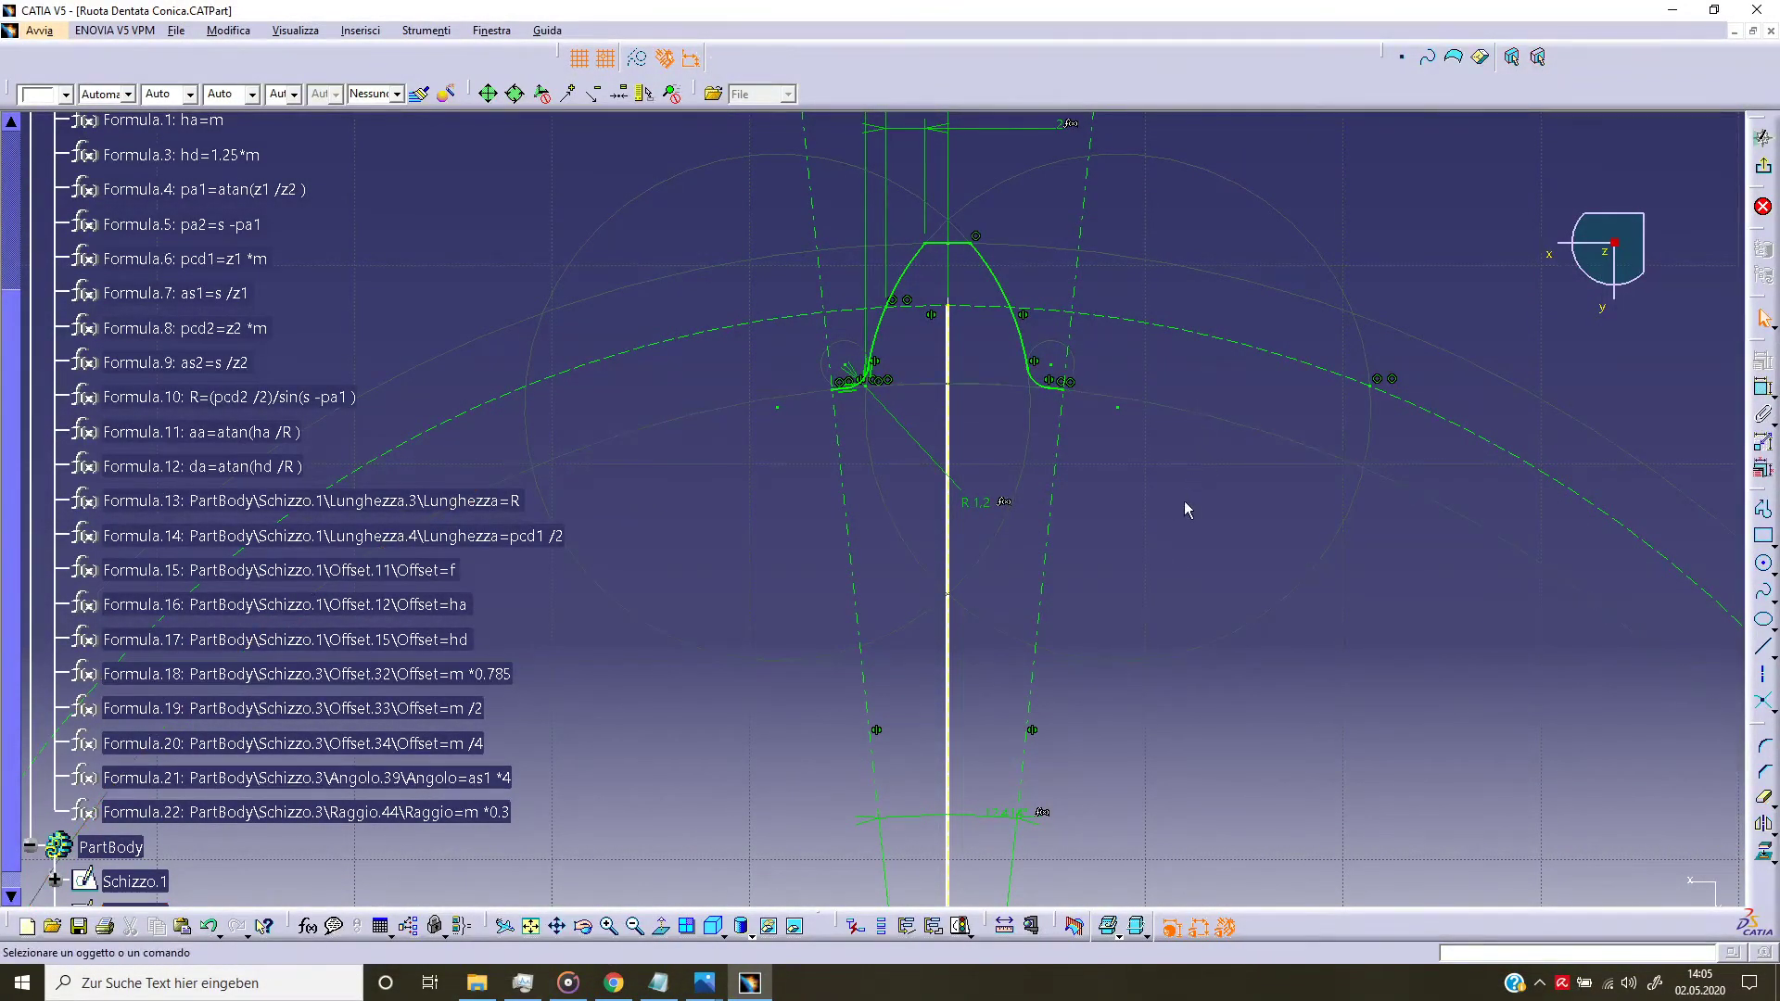
{"action": "scroll", "coordinate": [873, 567], "scroll_direction": "up", "scroll_amount": 2}
{"action": "mouse_move", "coordinate": [873, 568]}
{"action": "middle_mouse_down"}
{"action": "mouse_move", "coordinate": [904, 598]}
{"action": "mouse_move", "coordinate": [748, 432]}
{"action": "middle_mouse_up"}
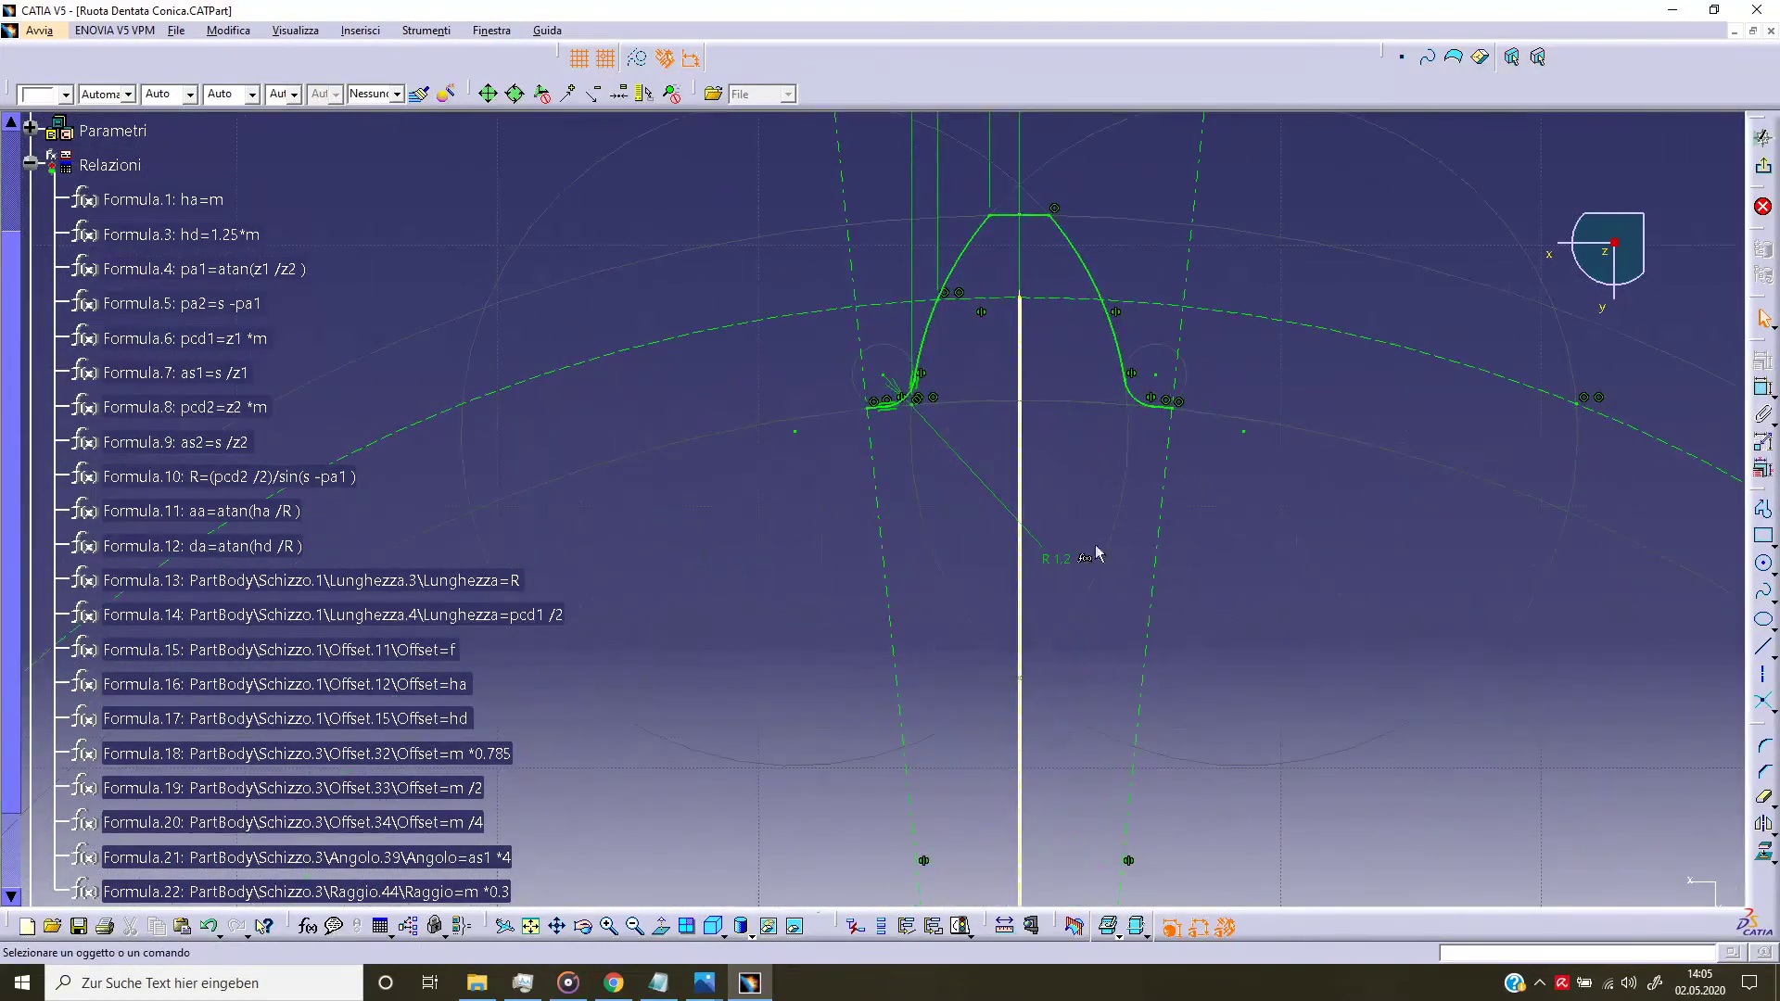
{"action": "left_click", "coordinate": [556, 566]}
{"action": "scroll", "coordinate": [501, 579], "scroll_direction": "down", "scroll_amount": 5}
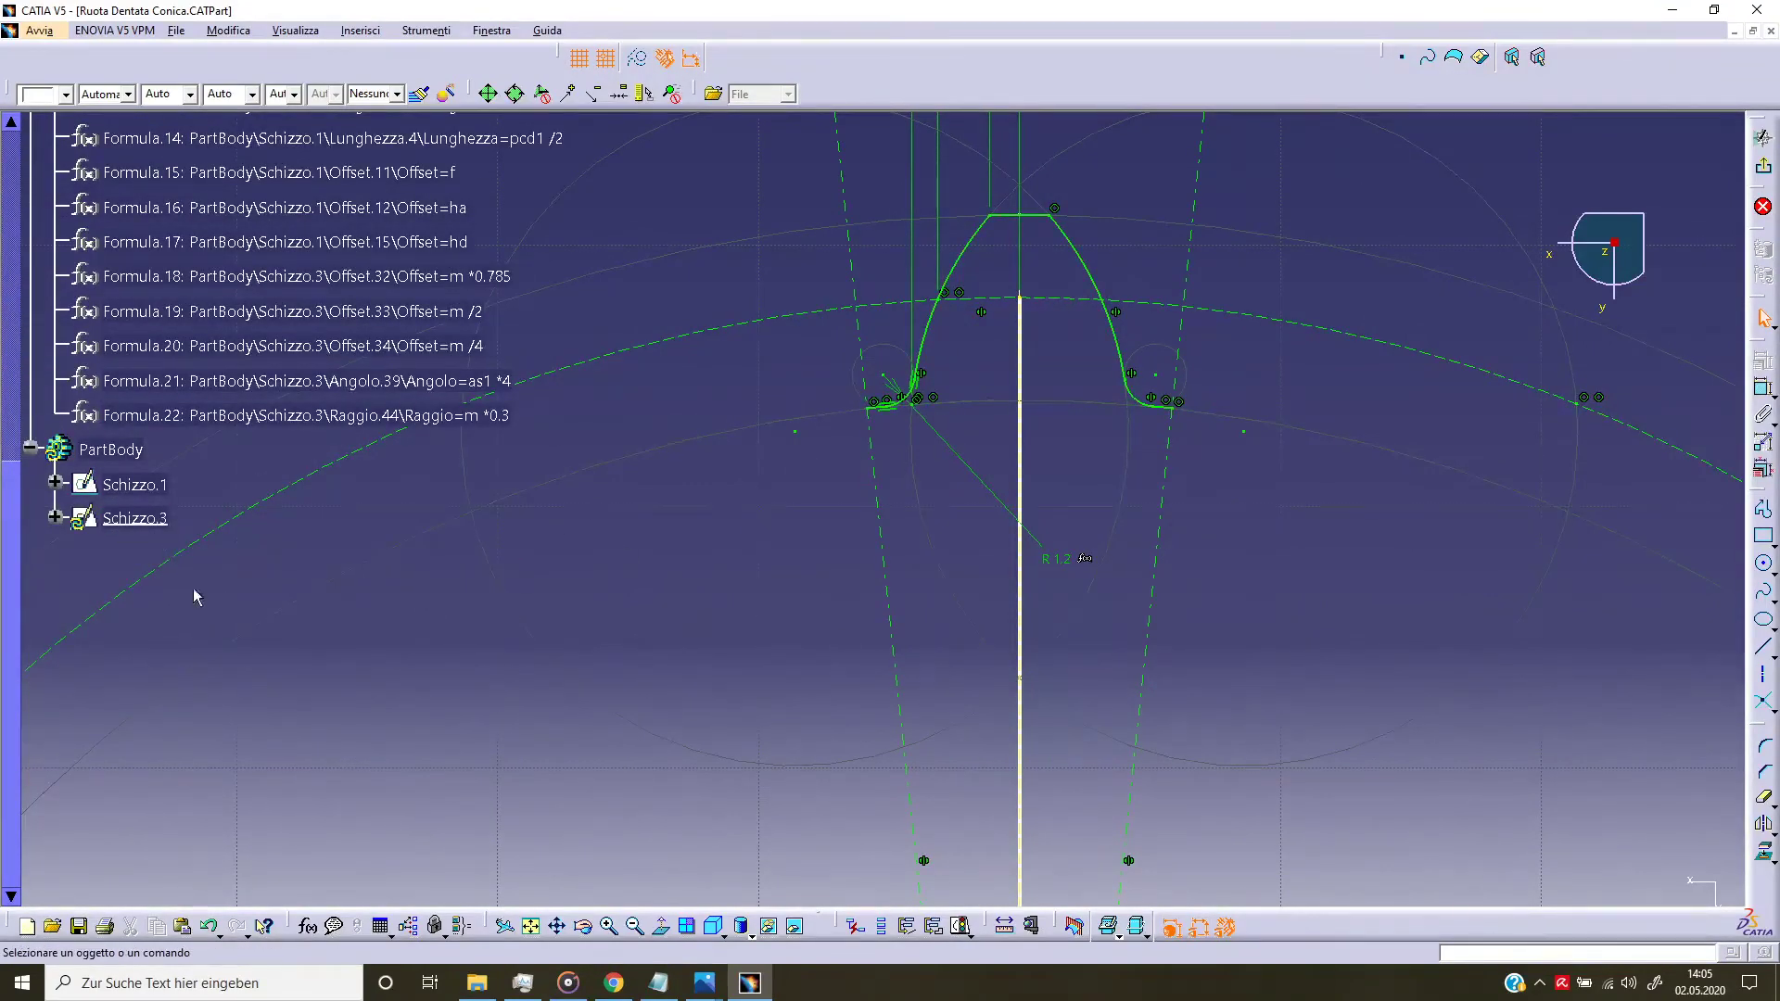
Step: Rename the tooth sketch Schizzo.3 to Schizzo.2 via Properties and exit the sketch
{"action": "left_click", "coordinate": [133, 534]}
{"action": "right_click", "coordinate": [150, 520]}
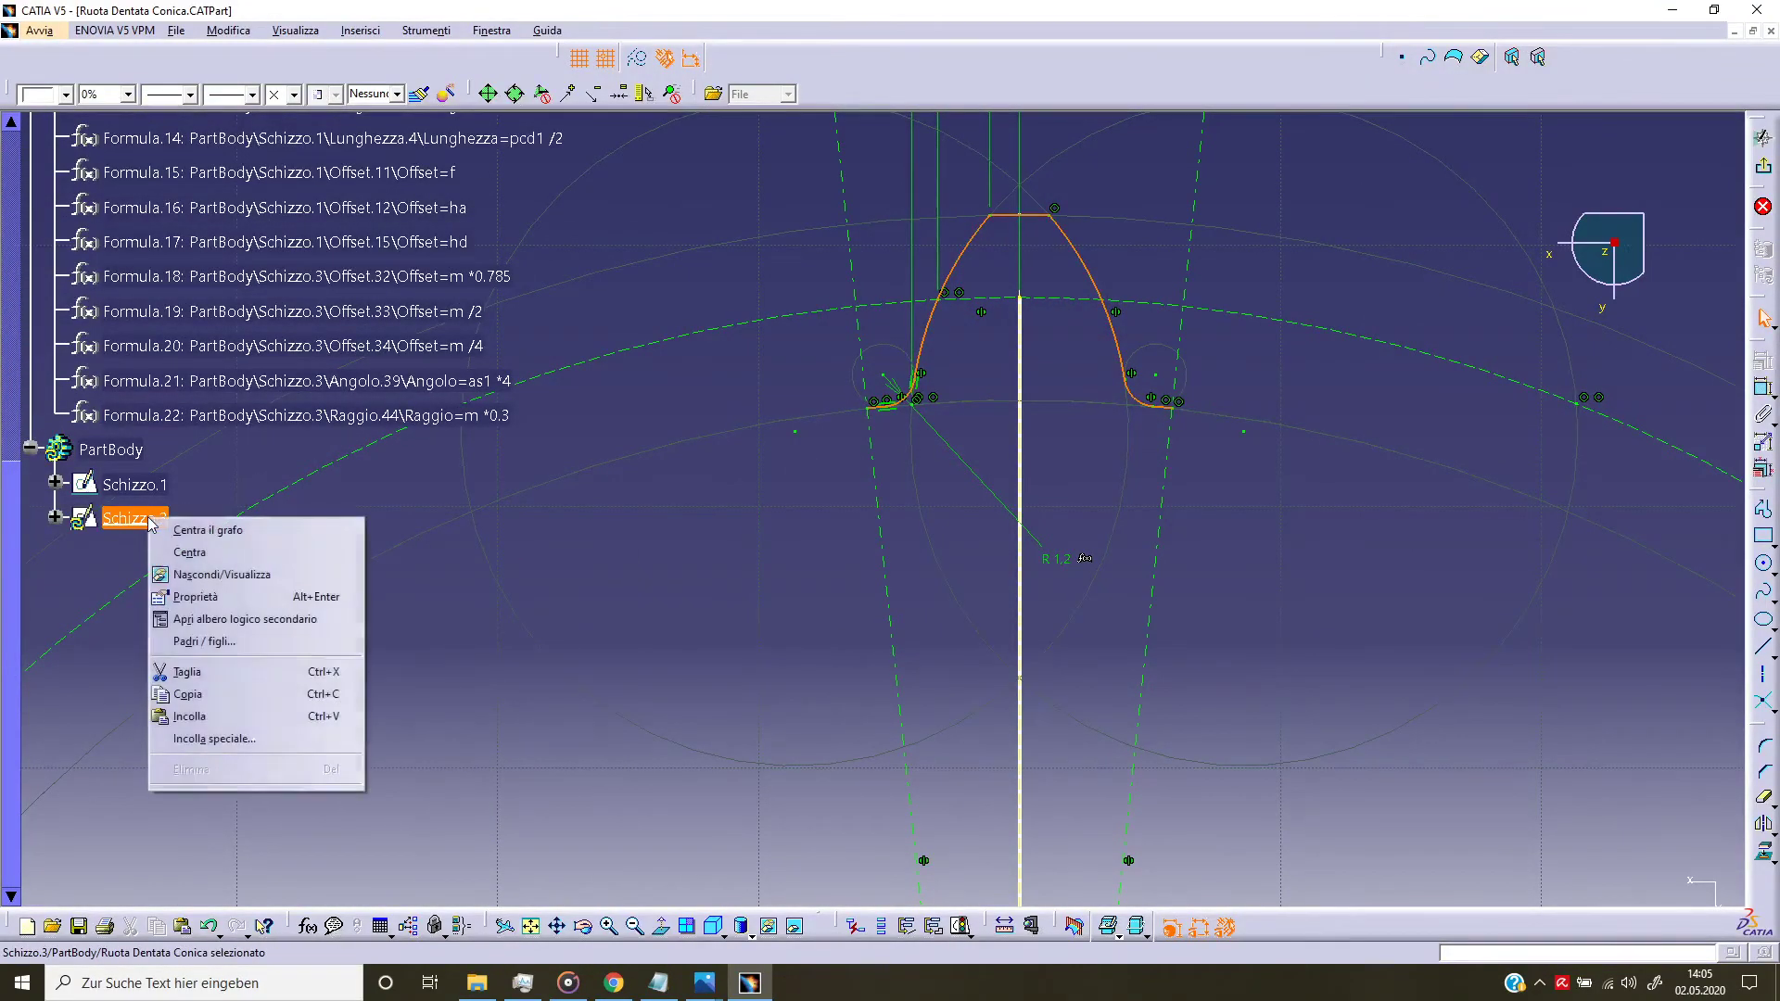
{"action": "left_click", "coordinate": [195, 596]}
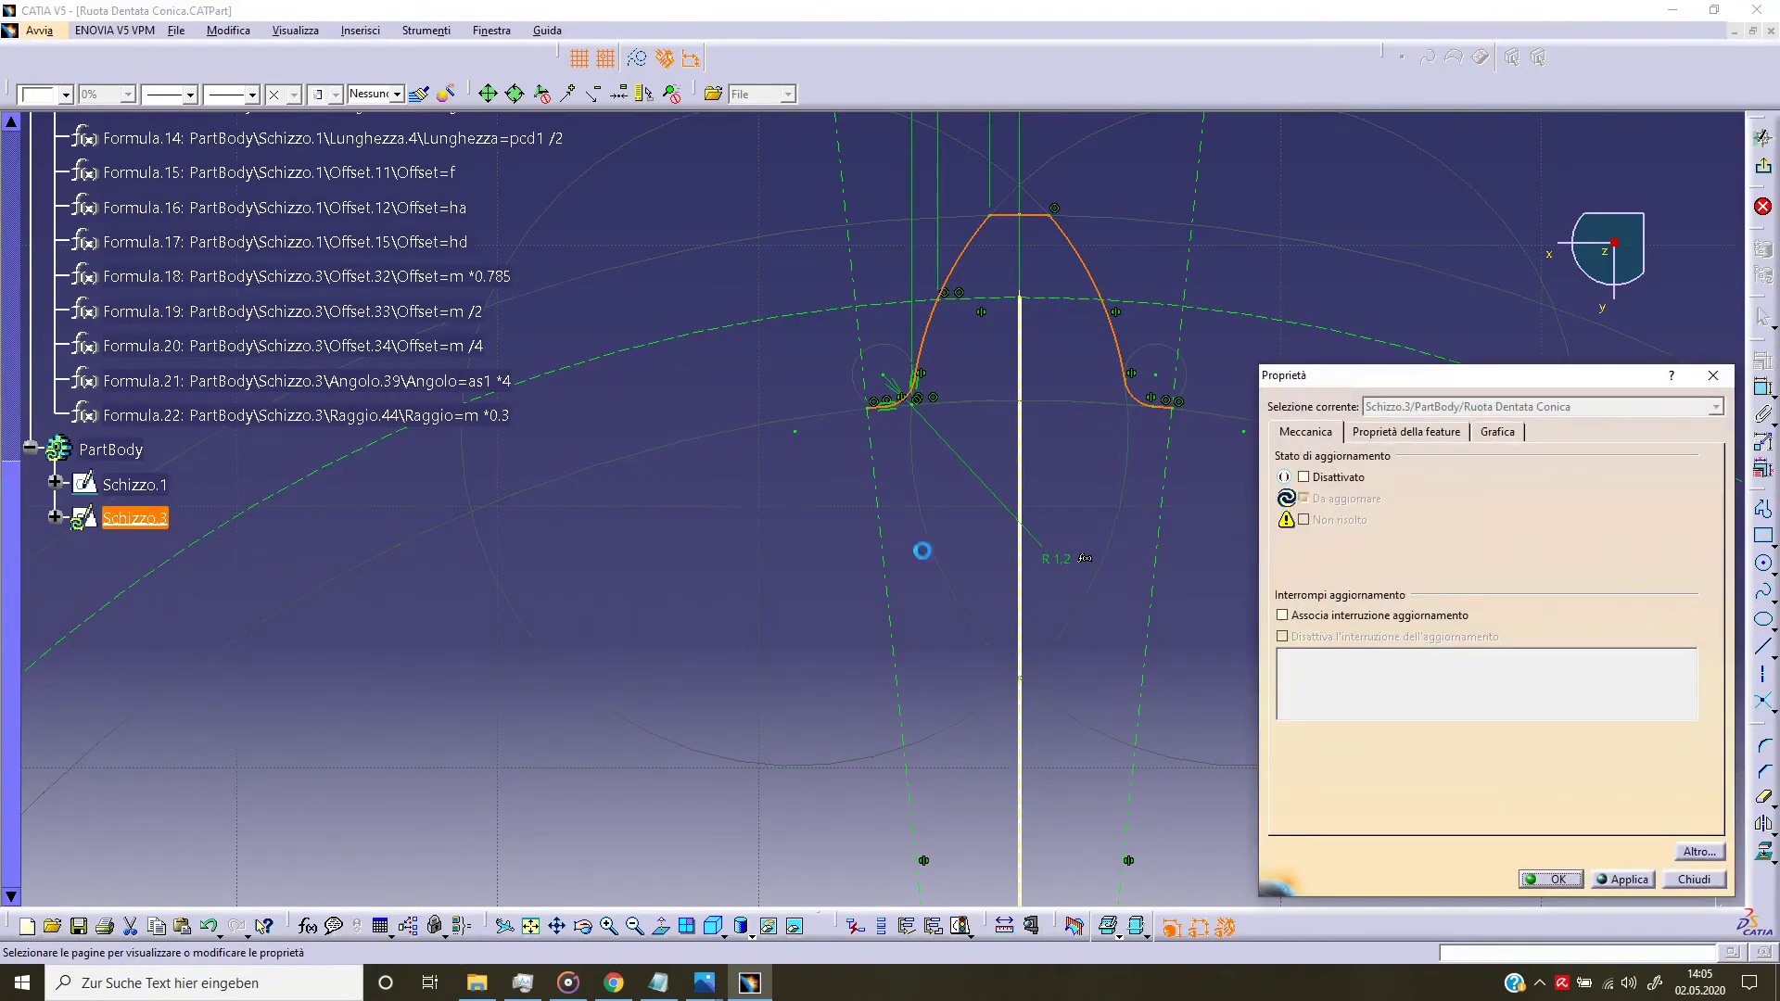
{"action": "left_click", "coordinate": [1407, 431]}
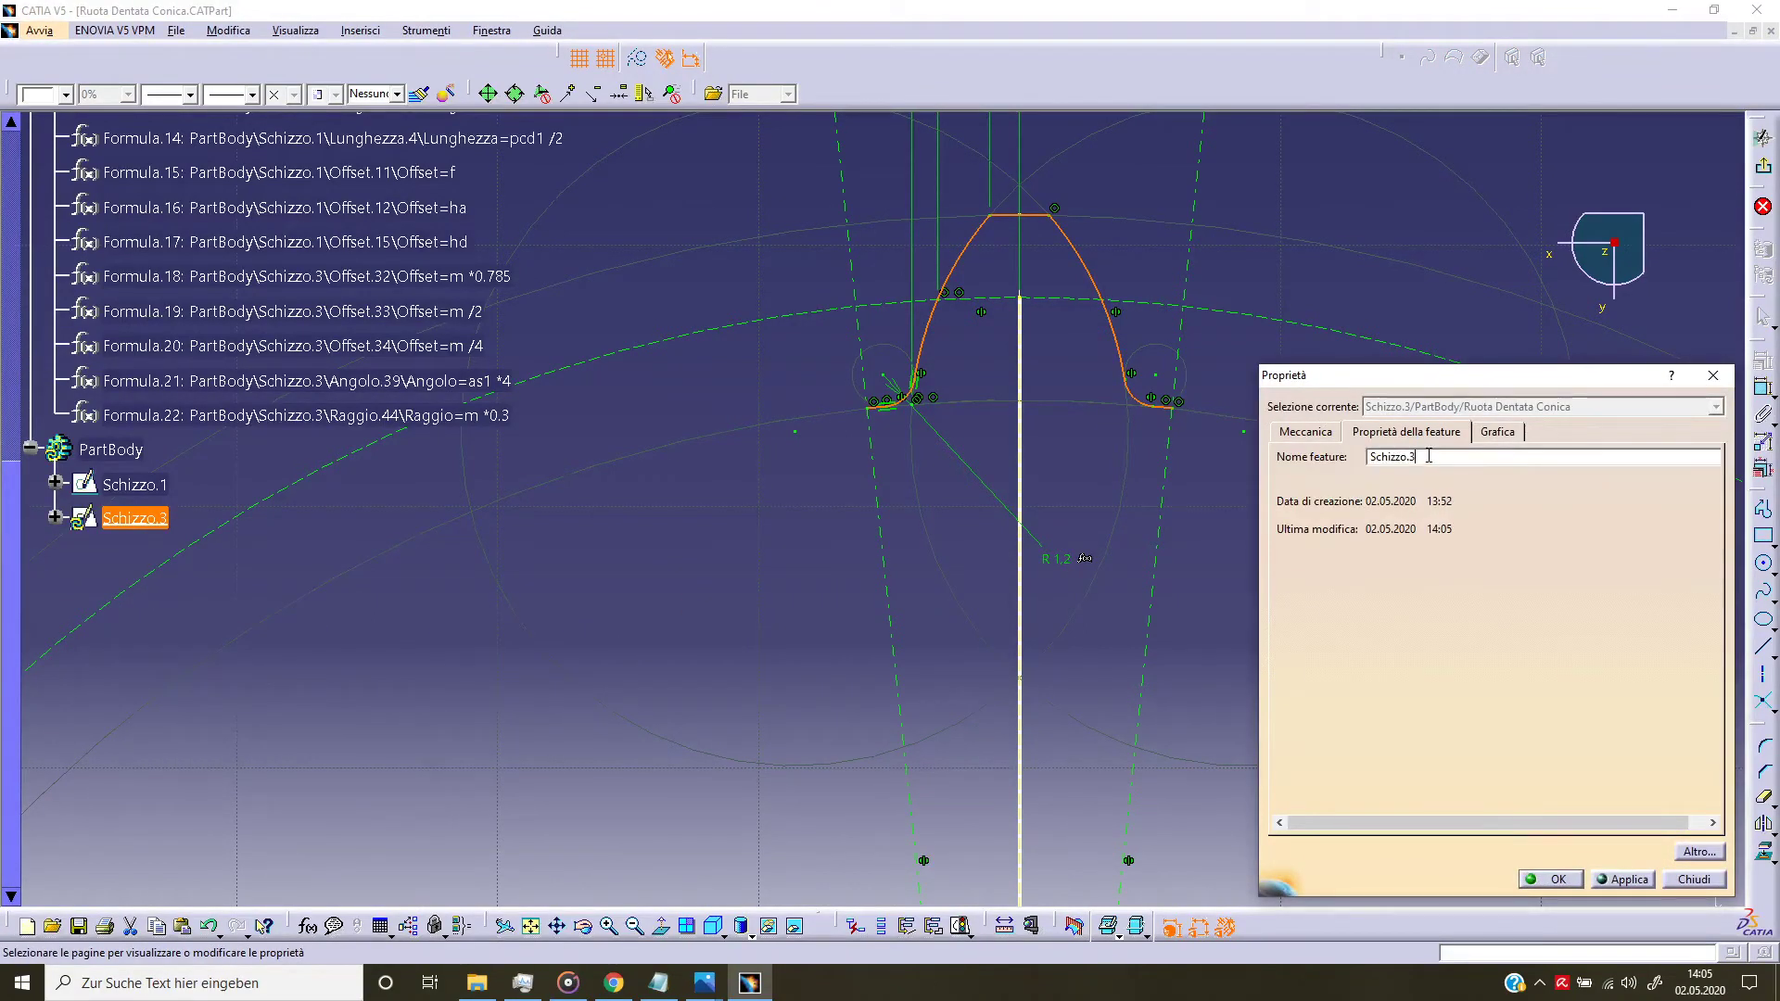
{"action": "key", "text": "BackSpace"}
{"action": "type", "text": "2"}
{"action": "left_click", "coordinate": [1556, 879]}
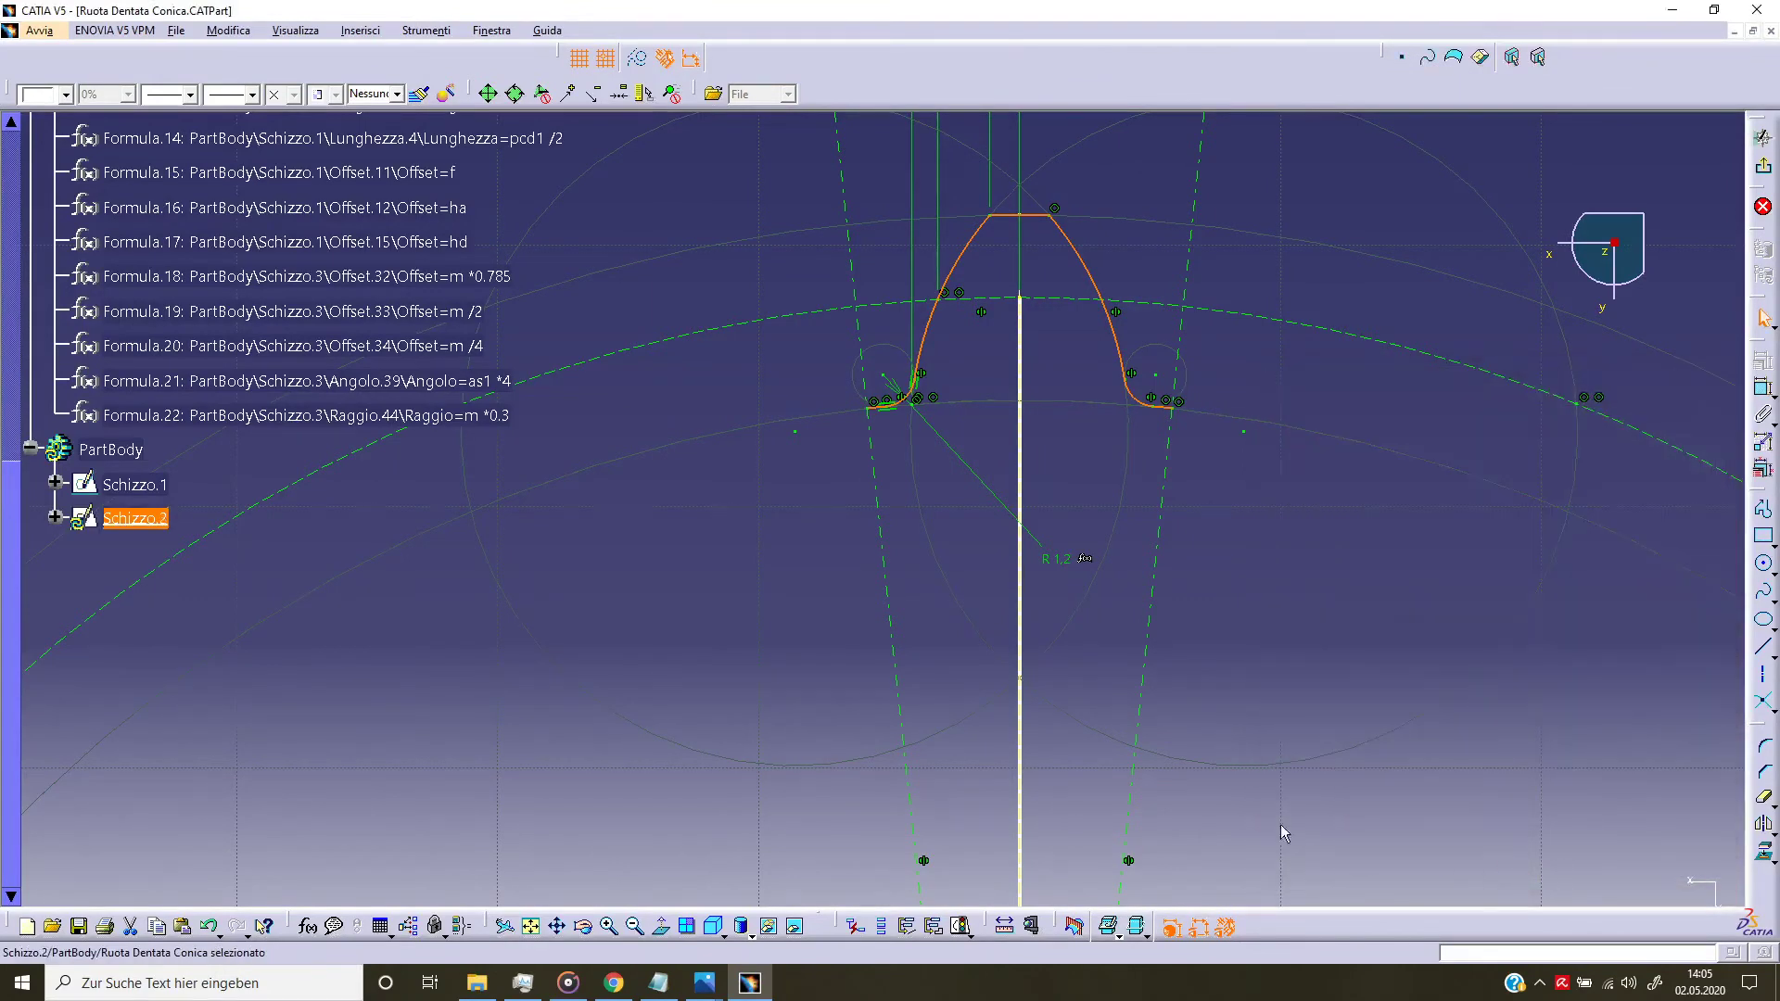
{"action": "left_click", "coordinate": [754, 599]}
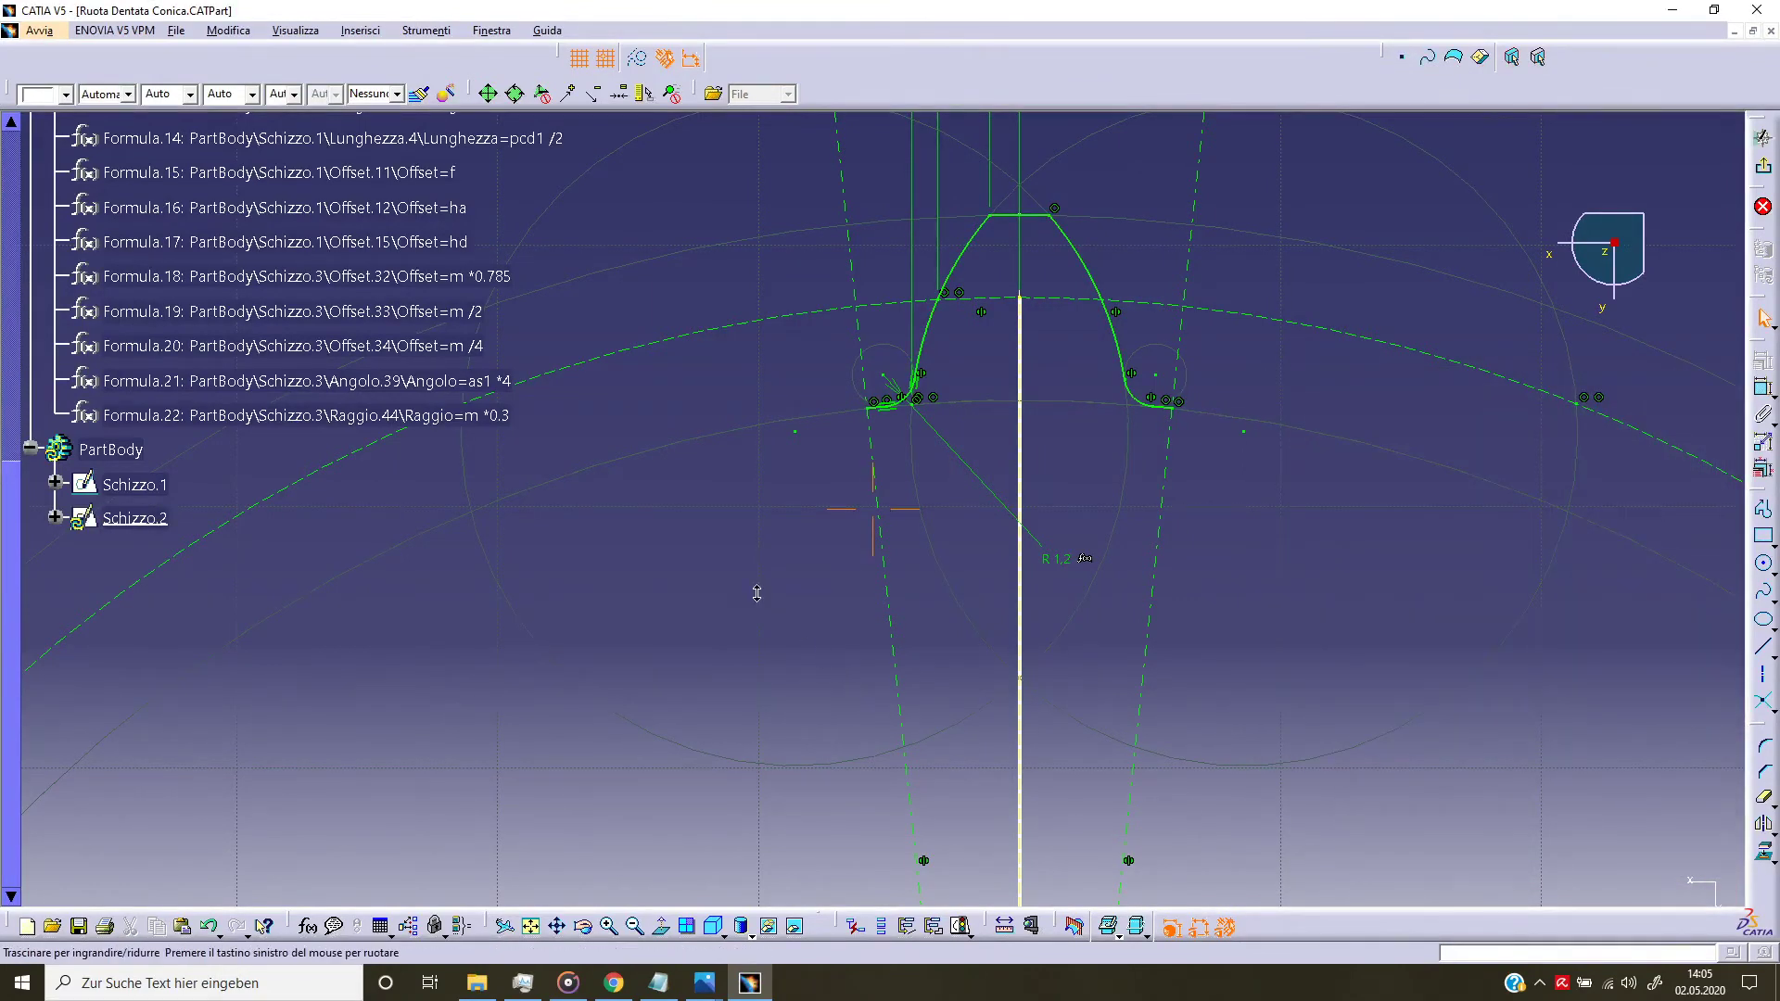
{"action": "middle_click_drag", "start_coordinate": [757, 592], "coordinate": [805, 727], "text": "ctrl"}
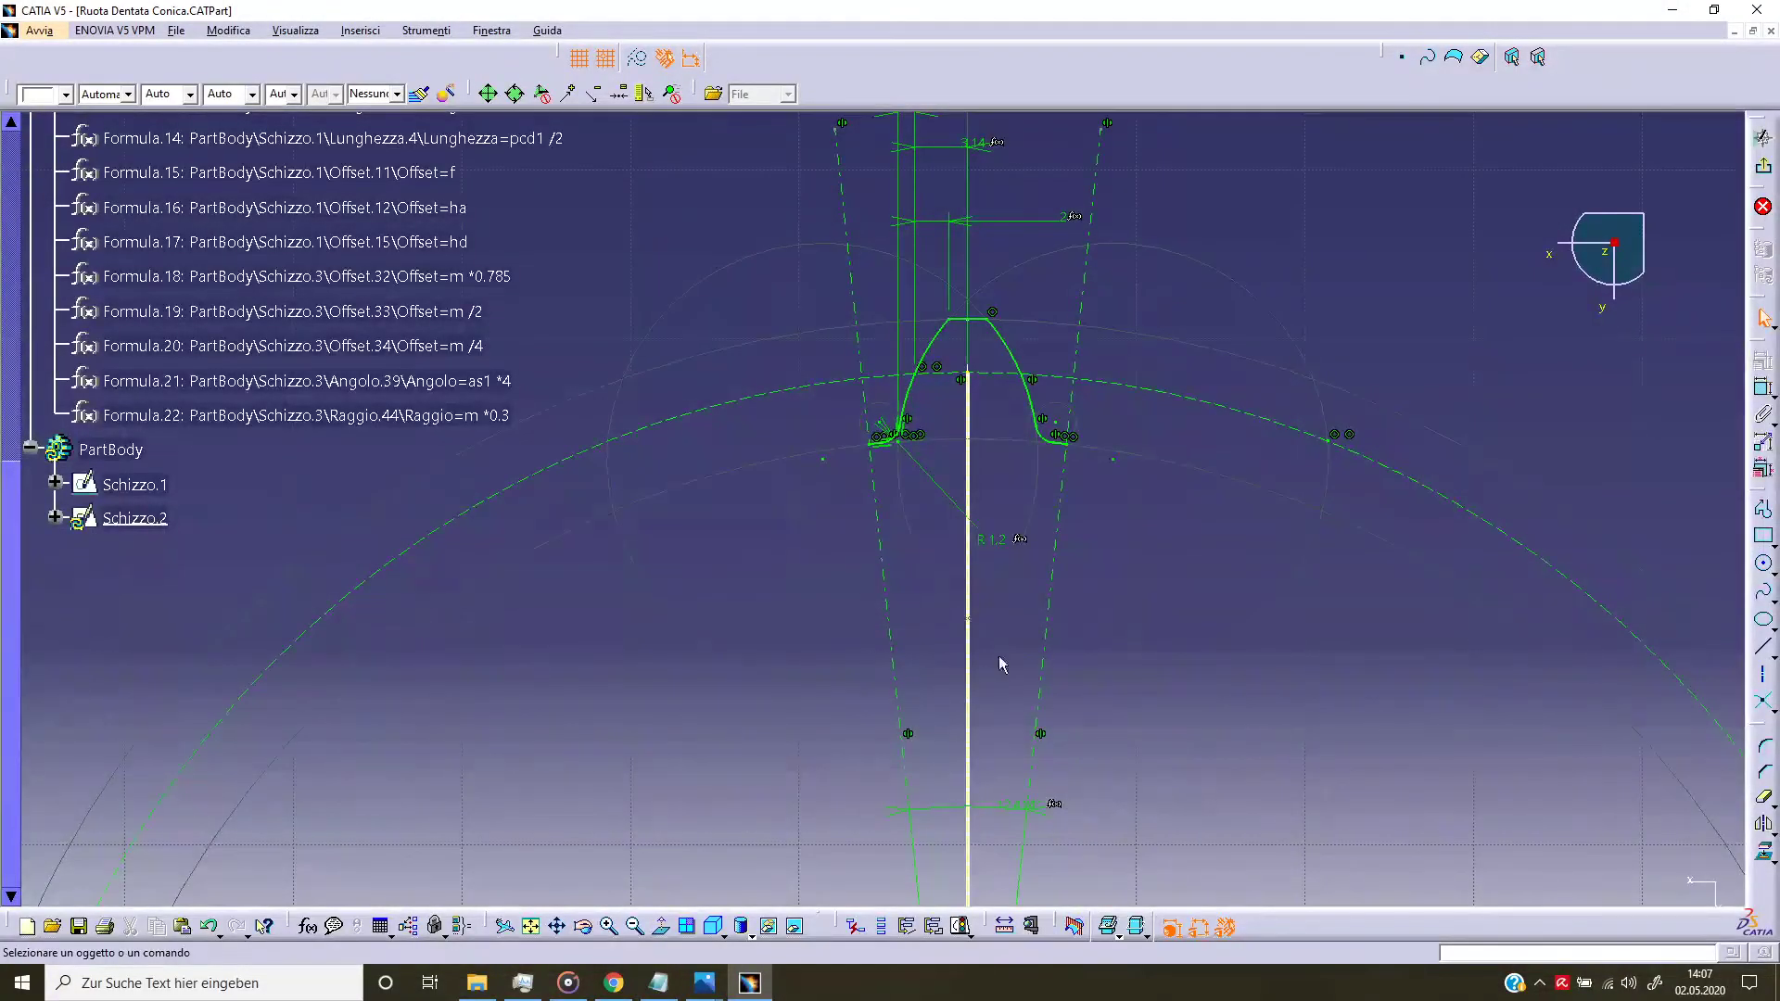
{"action": "left_click", "coordinate": [1764, 167]}
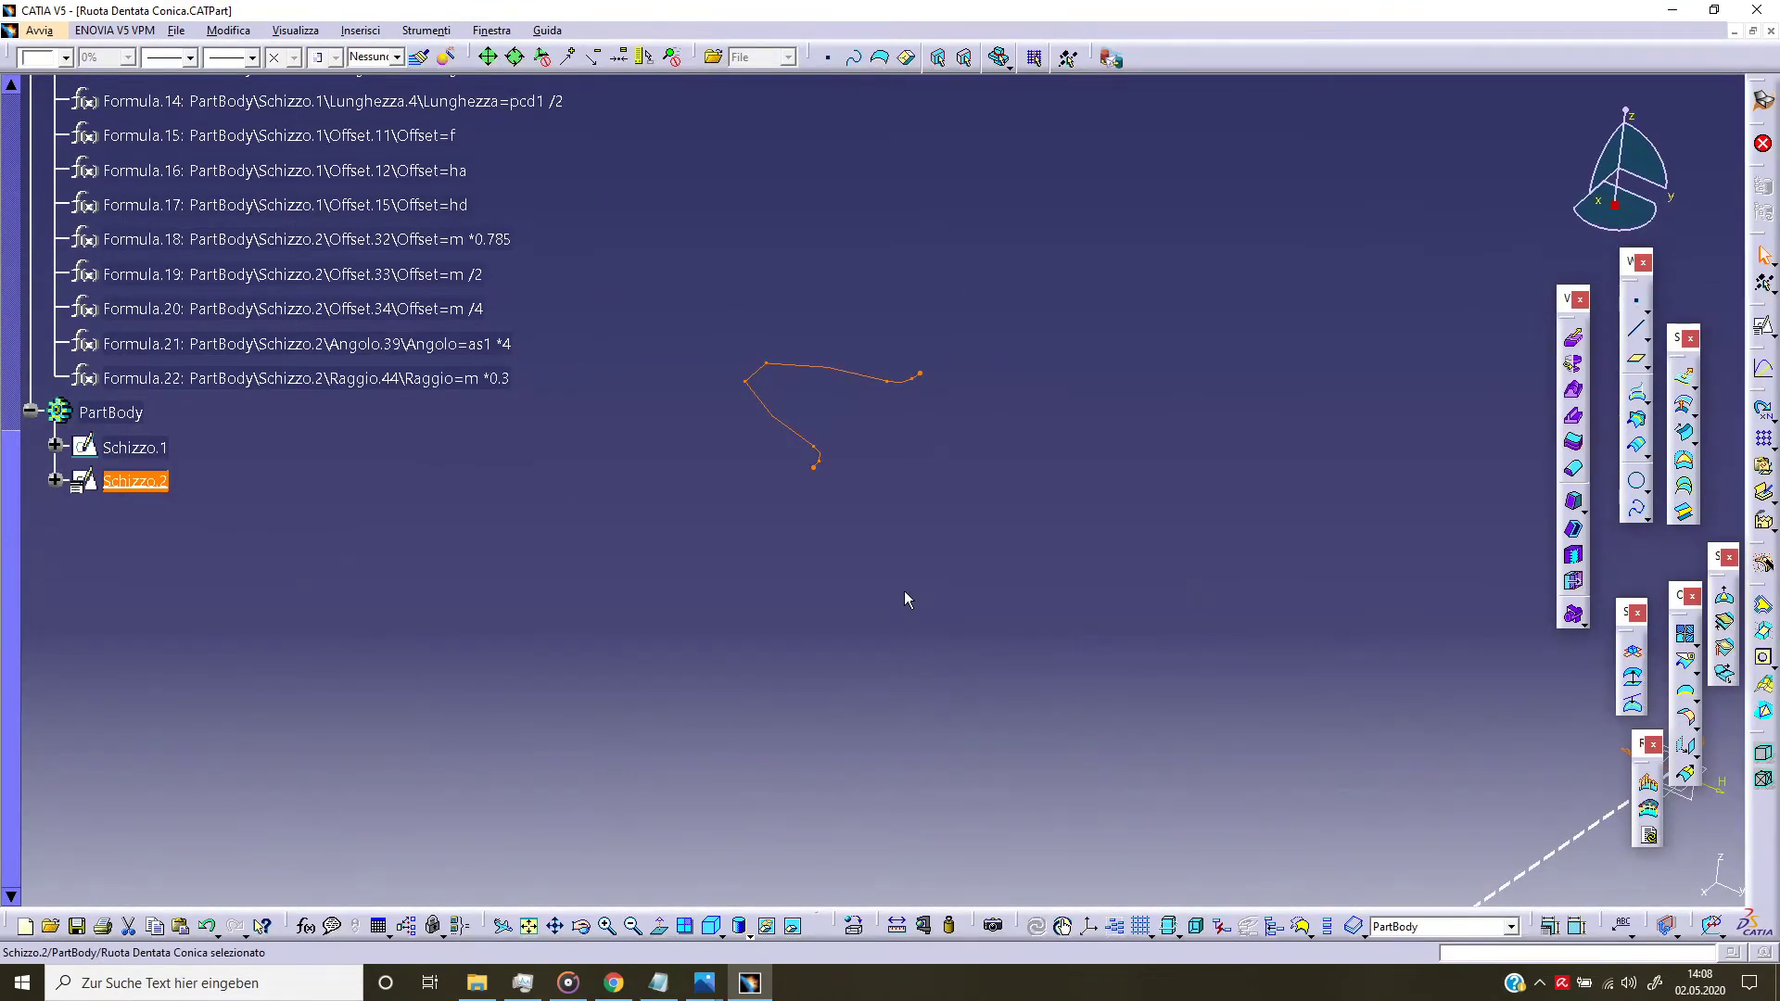
Step: Create a new sketch on the yz plane and project Schizzo.1's lower slanted edge into it
{"action": "left_click", "coordinate": [906, 598]}
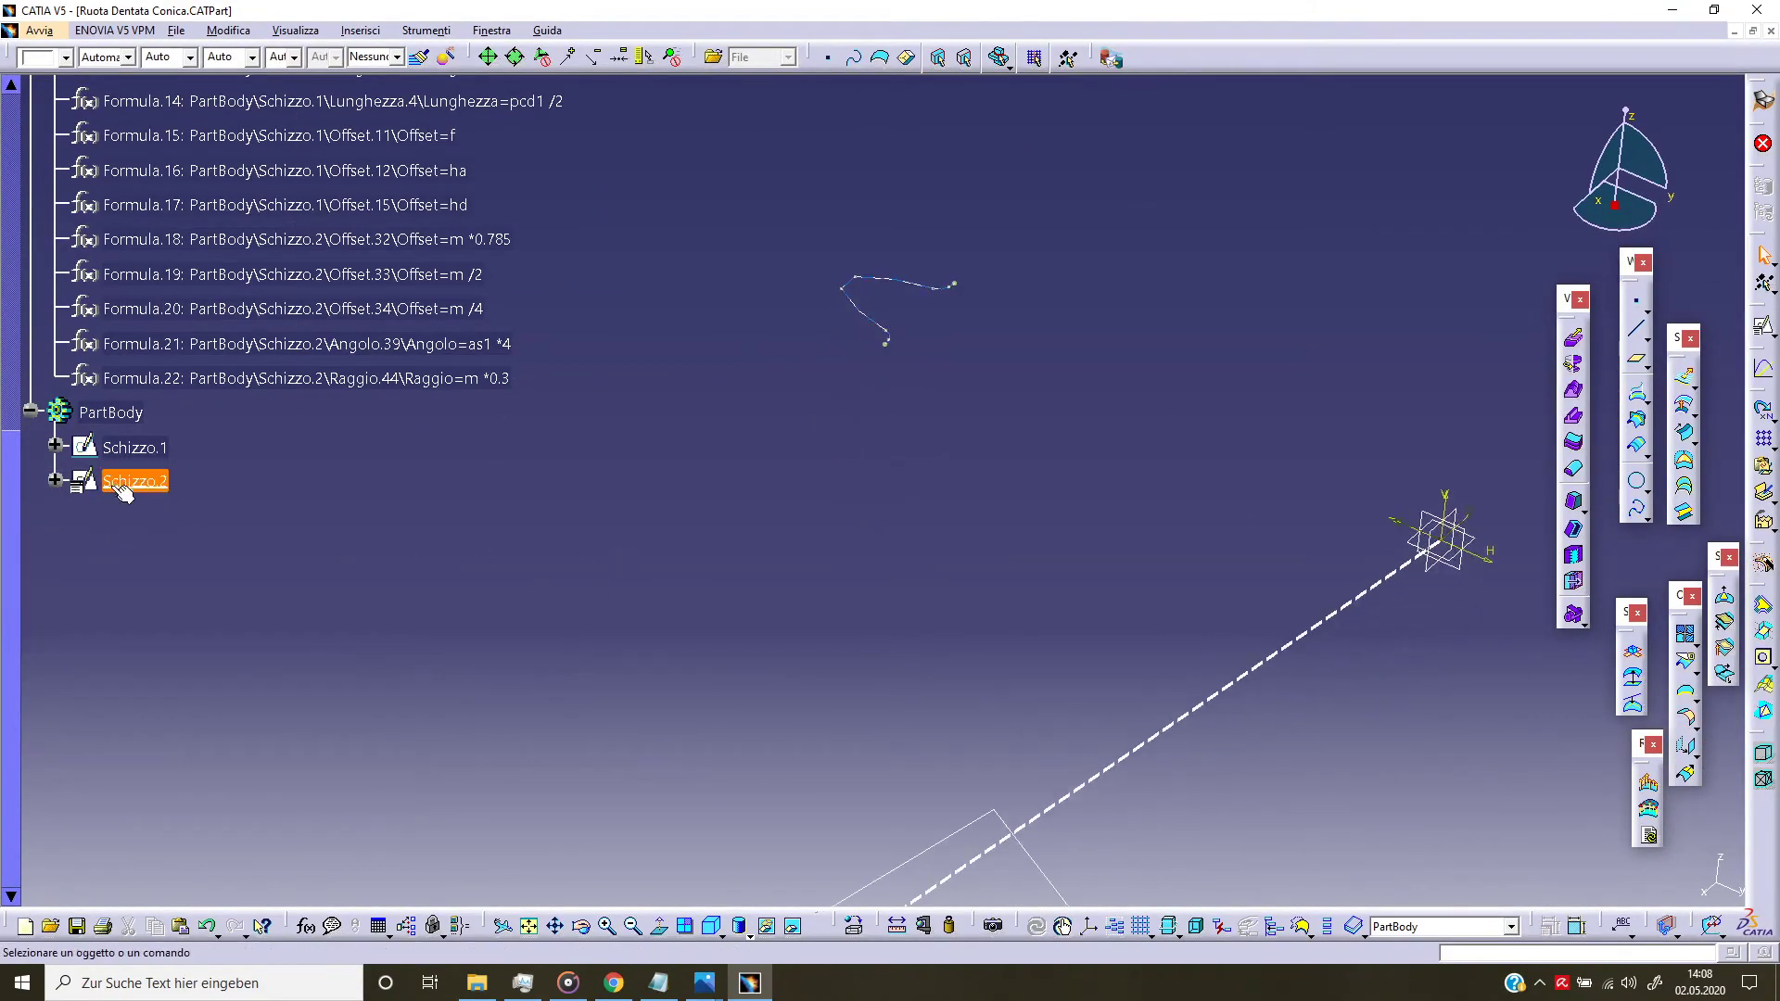
{"action": "middle_click_drag", "start_coordinate": [559, 582], "coordinate": [673, 716], "text": "ctrl"}
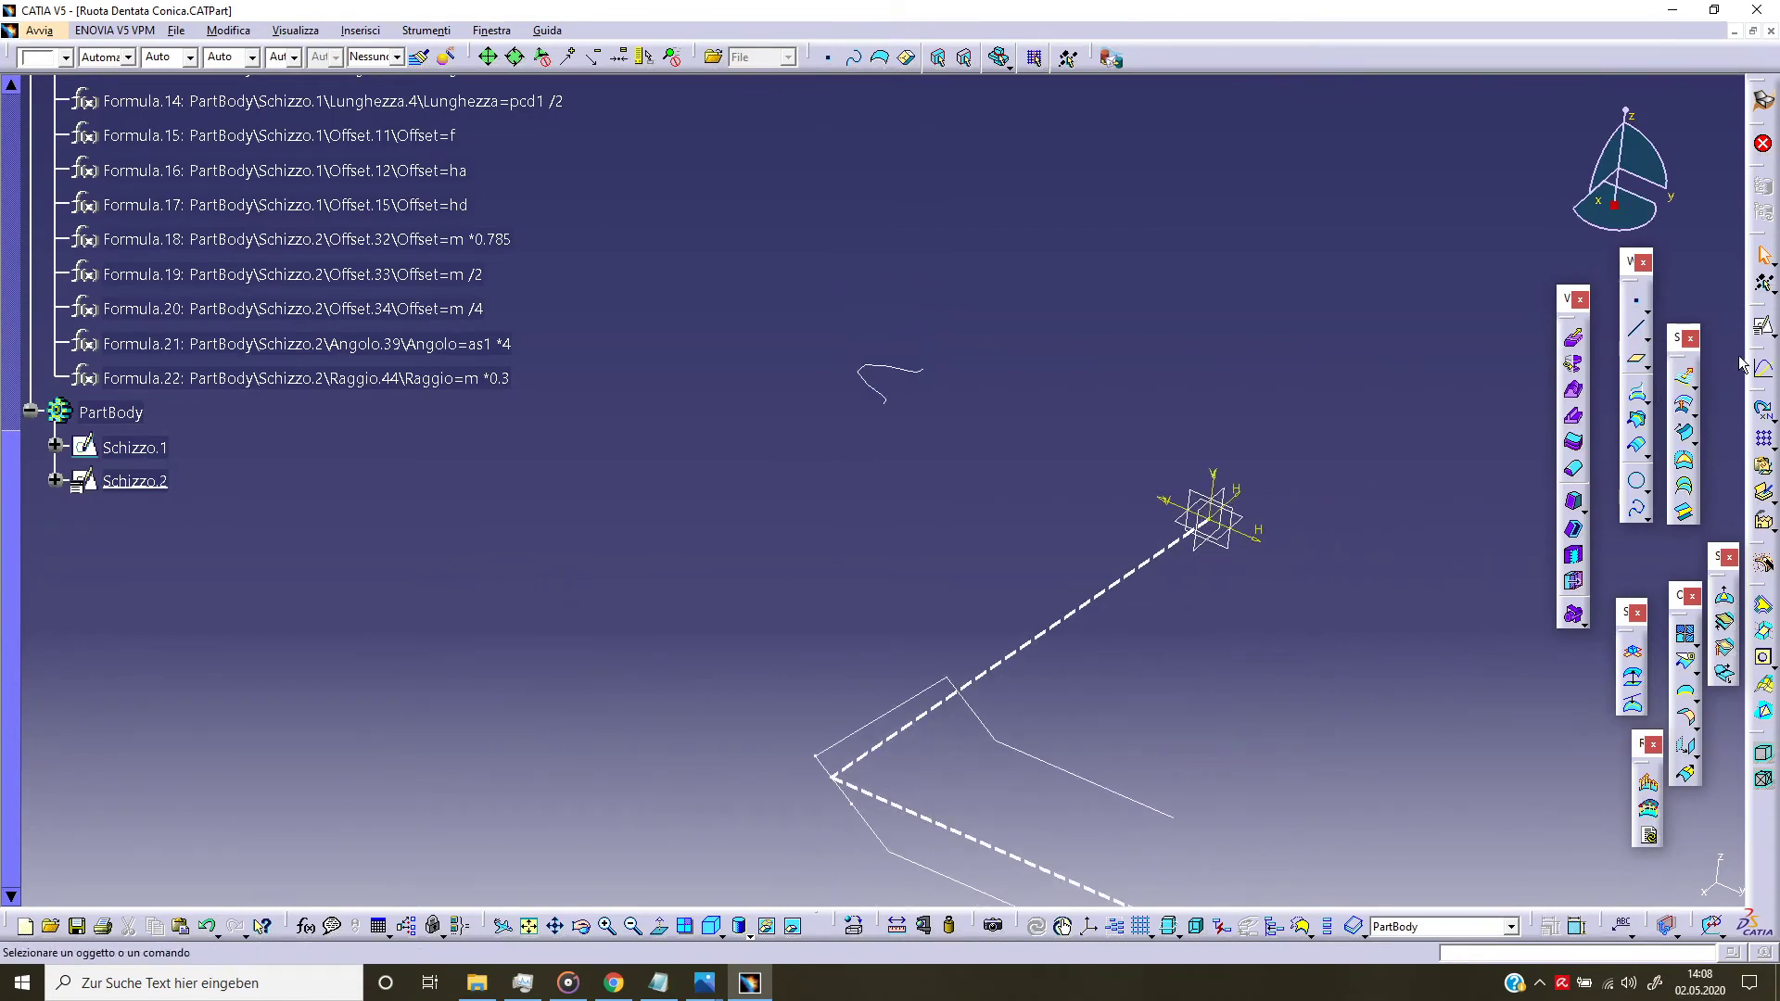
{"action": "left_click", "coordinate": [1772, 337]}
{"action": "left_click", "coordinate": [1734, 350]}
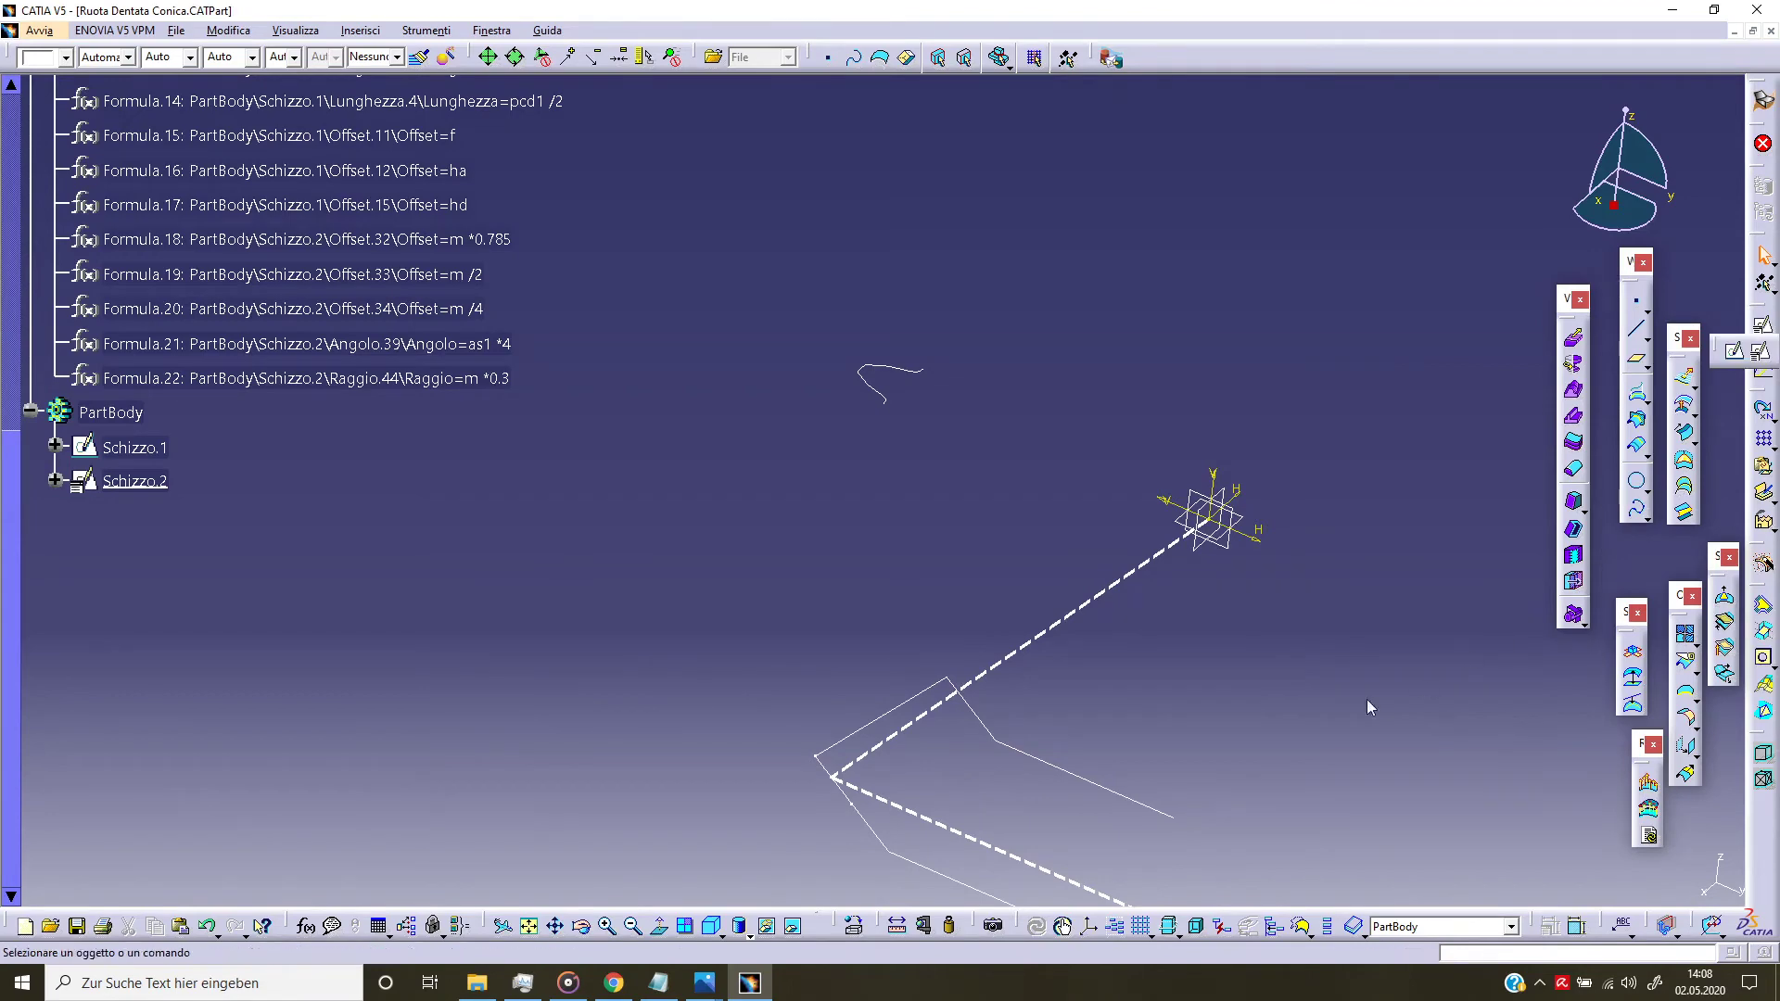
{"action": "left_click", "coordinate": [1240, 555]}
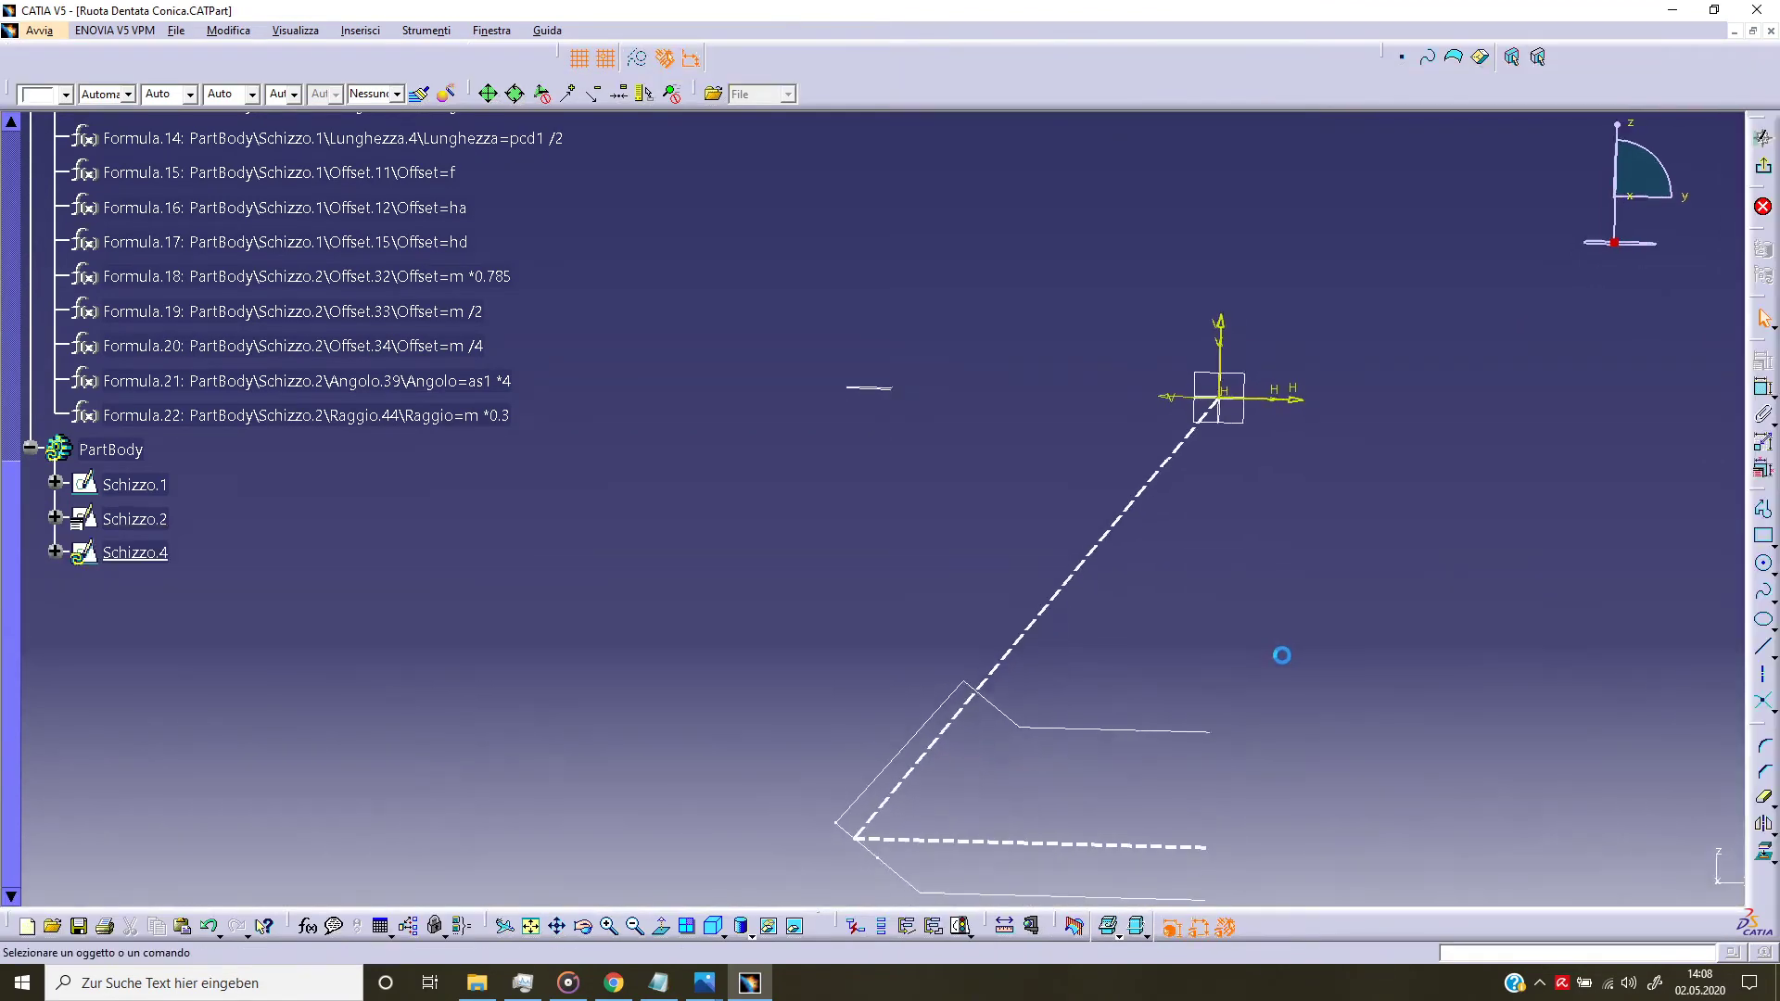
{"action": "middle_click_drag", "start_coordinate": [1160, 717], "coordinate": [1159, 649]}
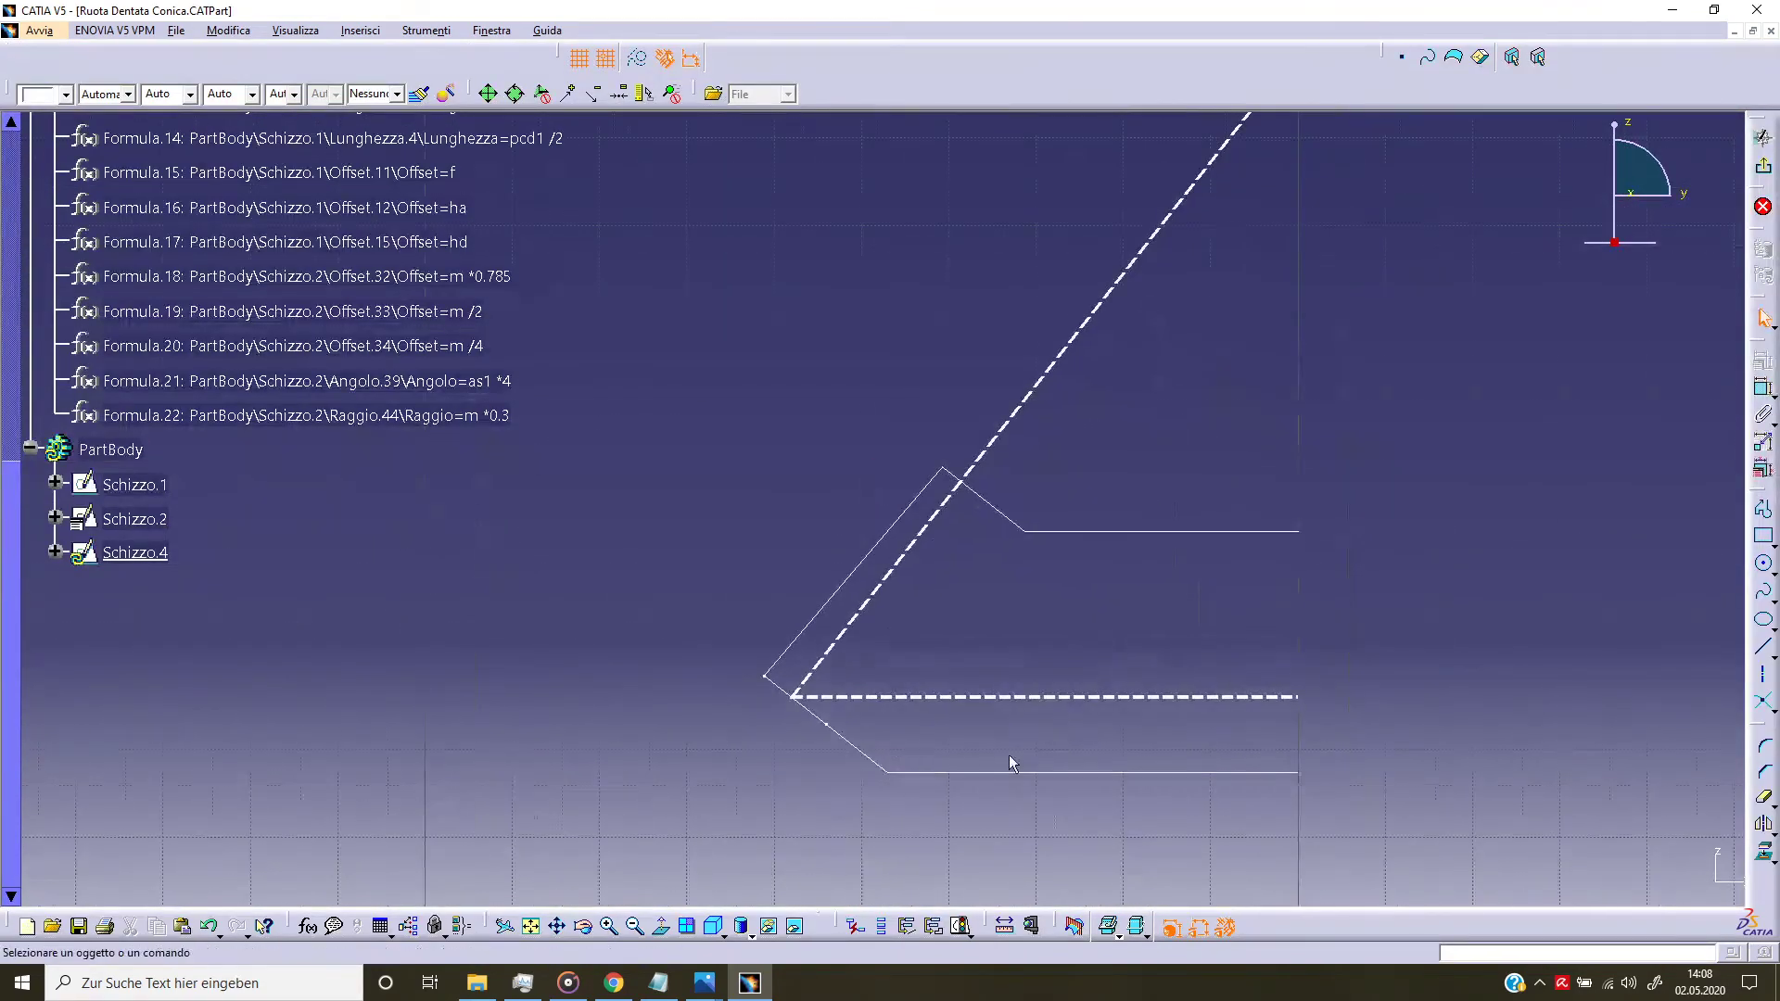
{"action": "left_click", "coordinate": [872, 760]}
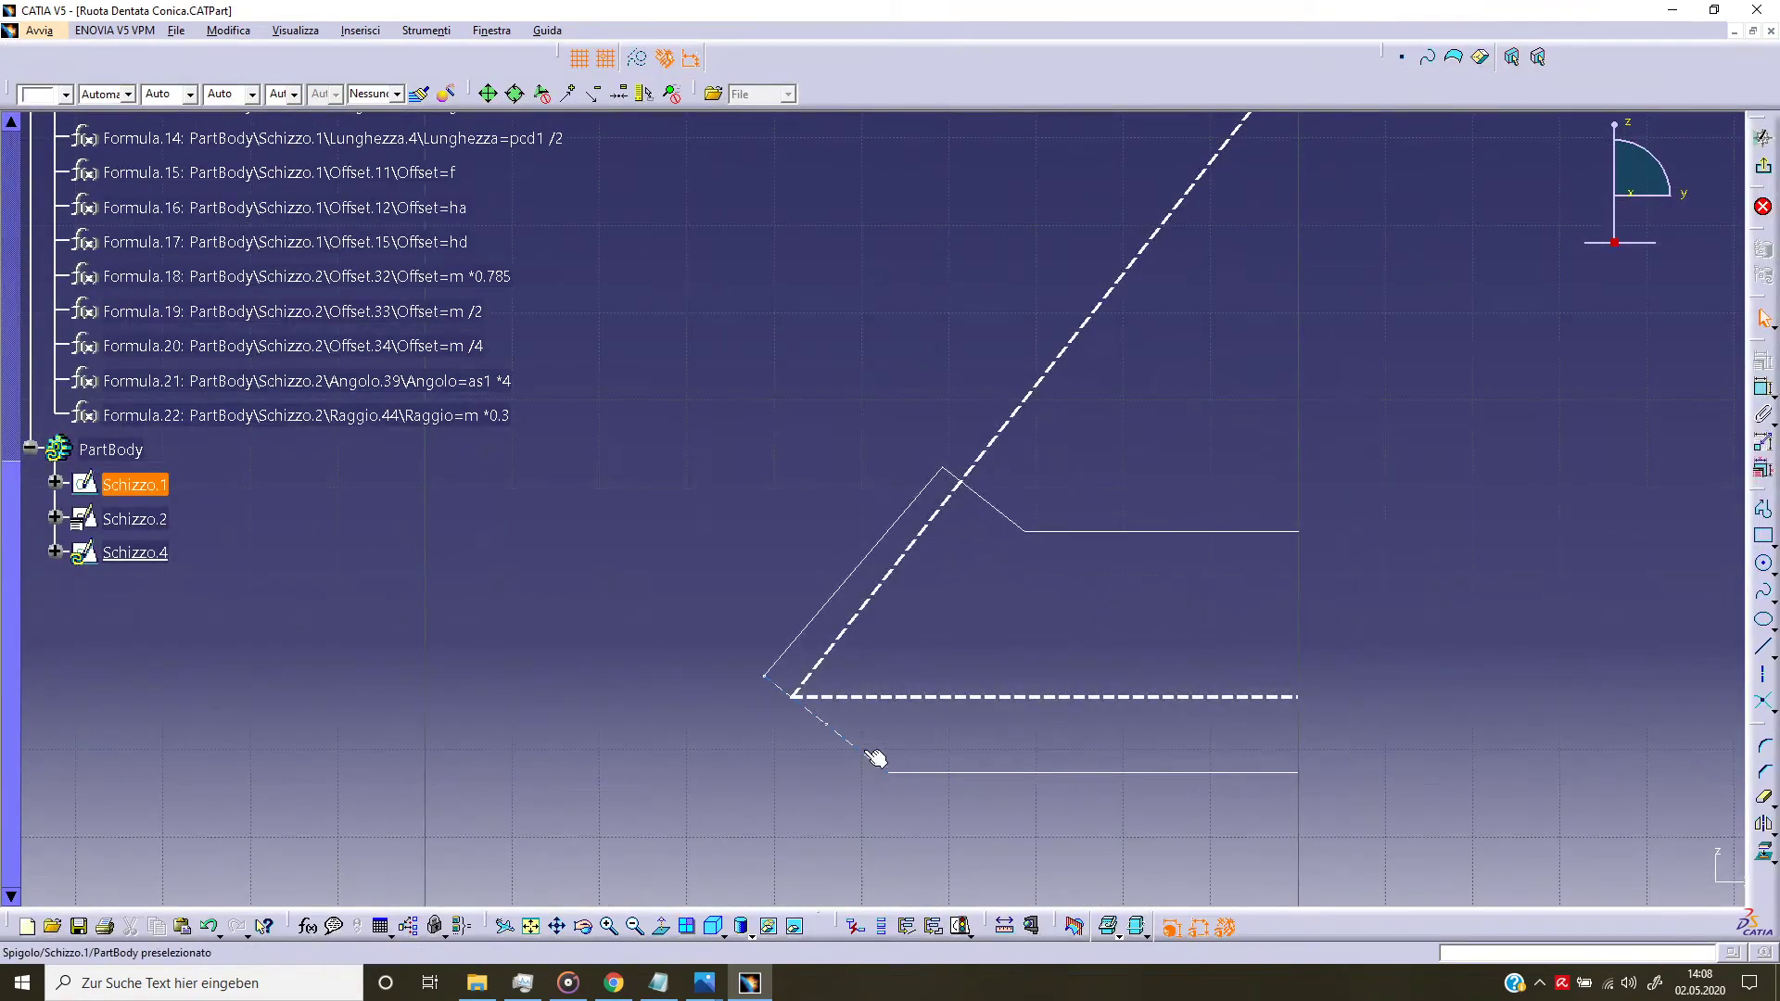
{"action": "left_click", "coordinate": [1763, 851]}
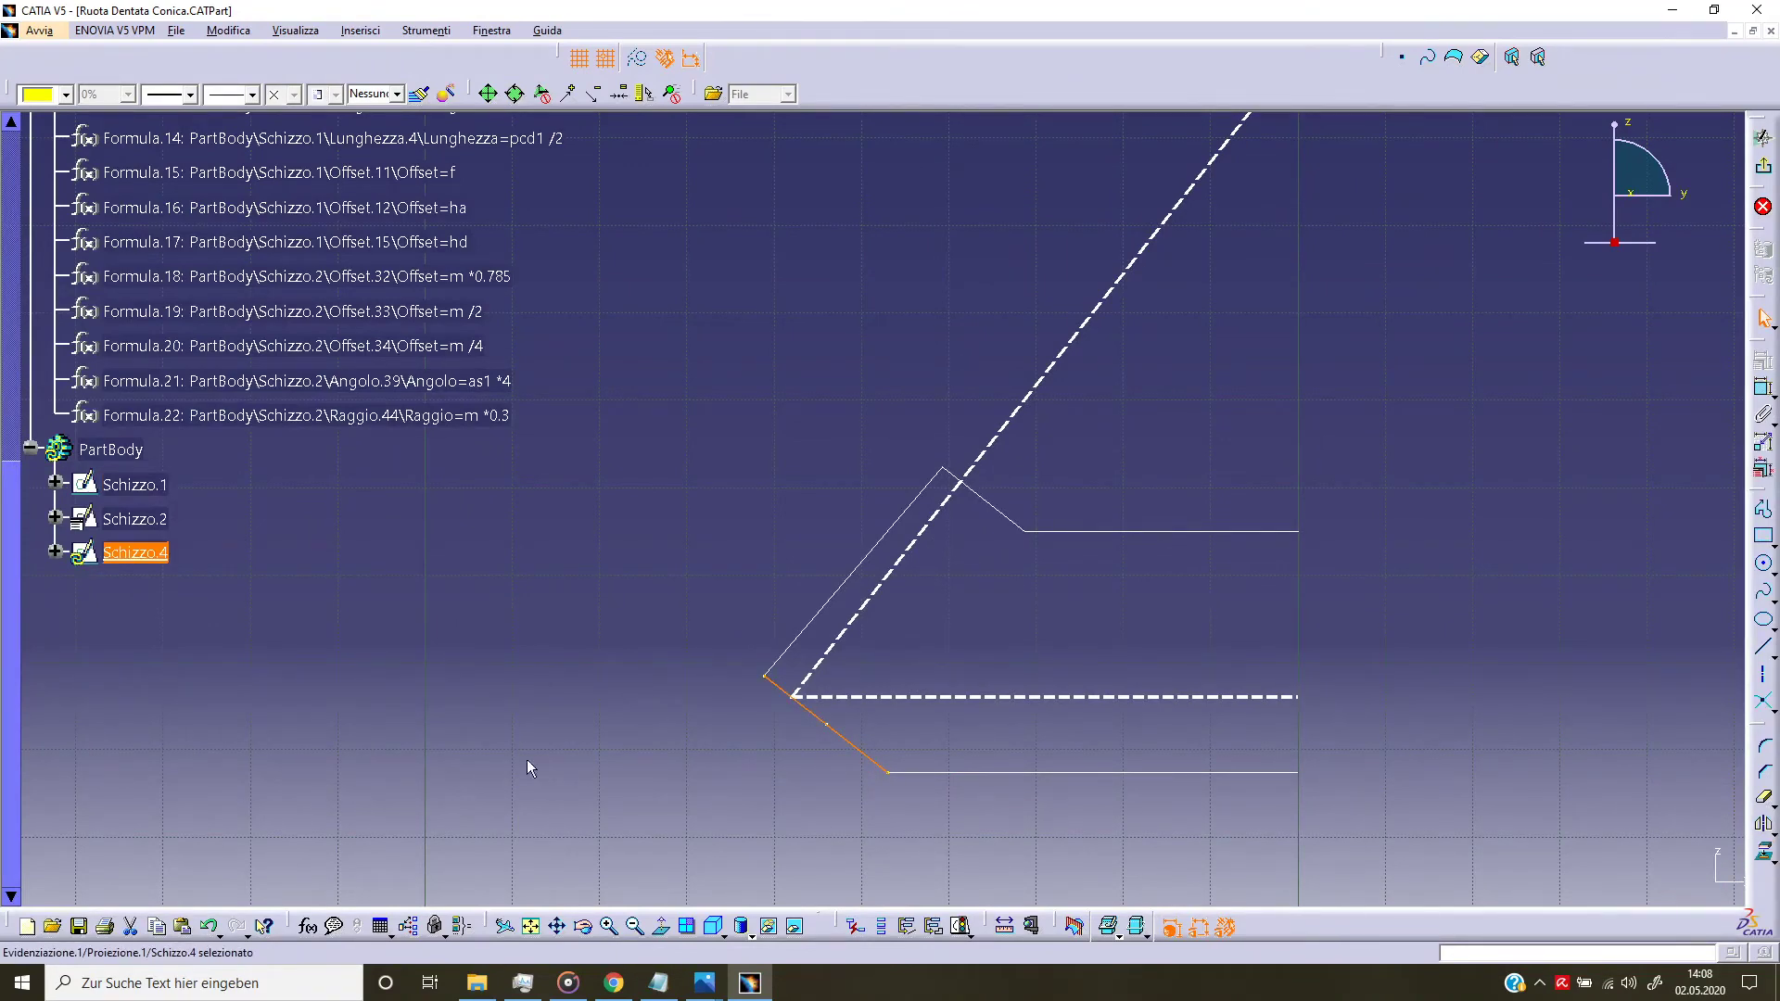
Step: Rename the new sketch Schizzo.4 to Schizzo.3 and return to the 3D view
{"action": "right_click", "coordinate": [156, 558]}
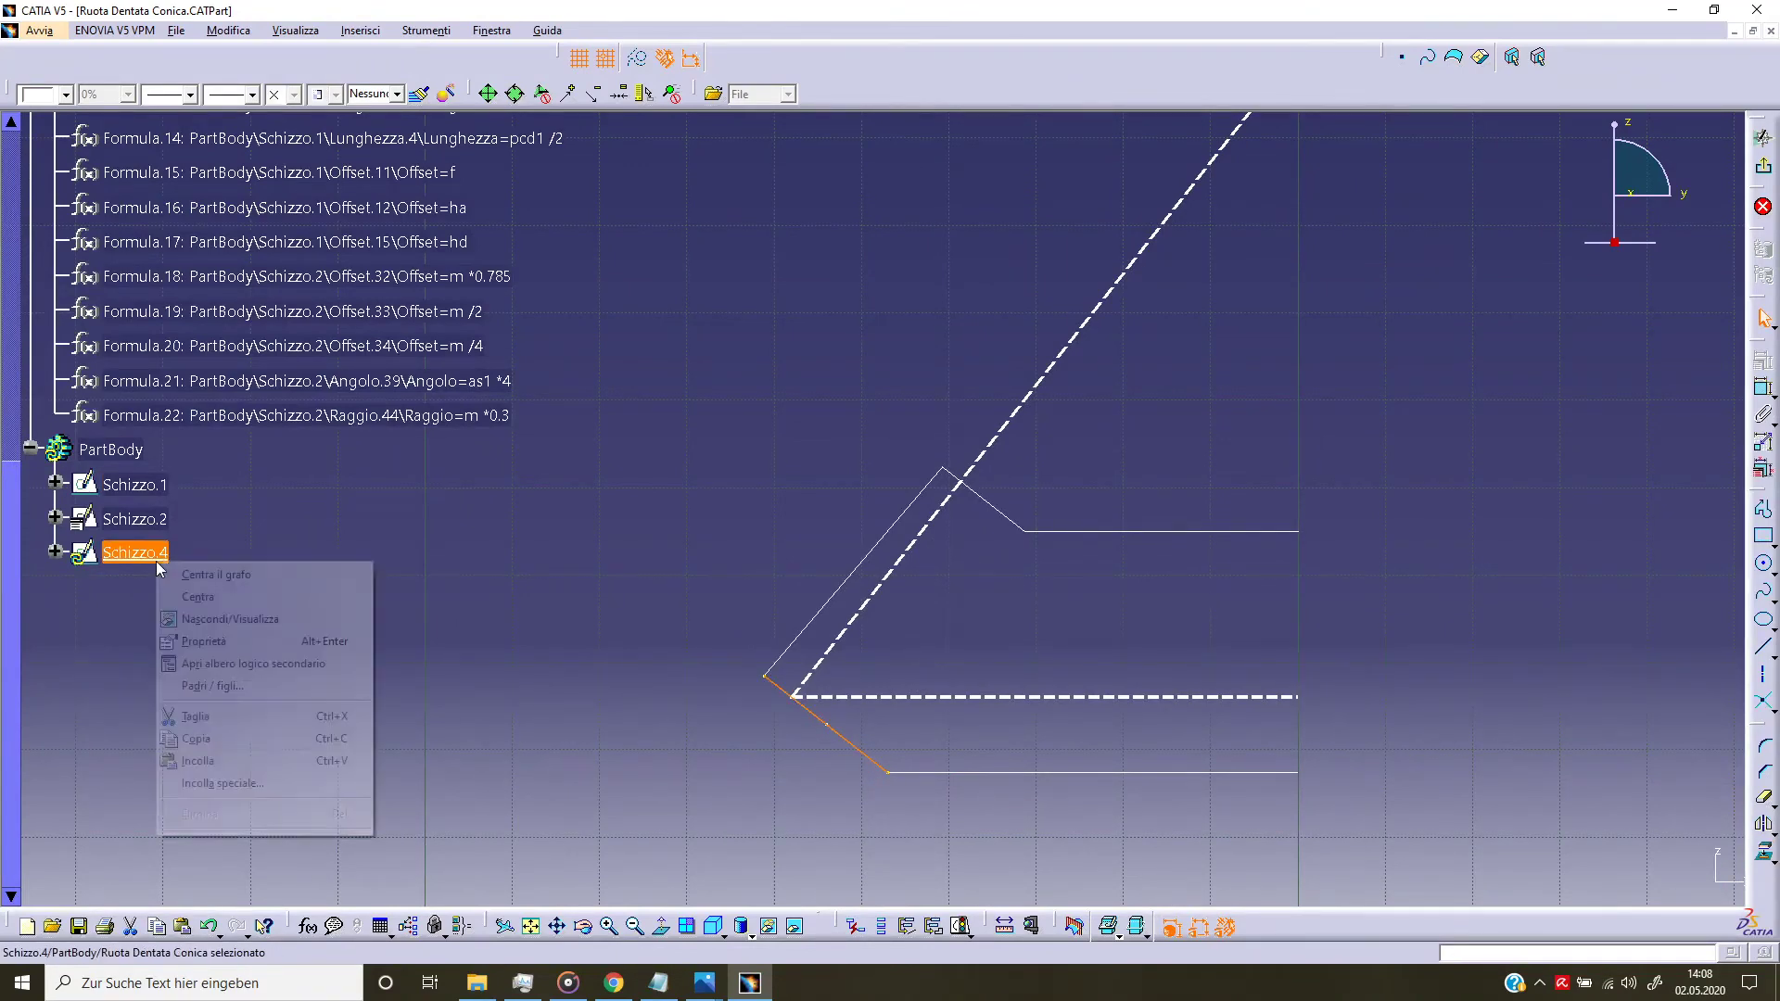
{"action": "left_click", "coordinate": [206, 641]}
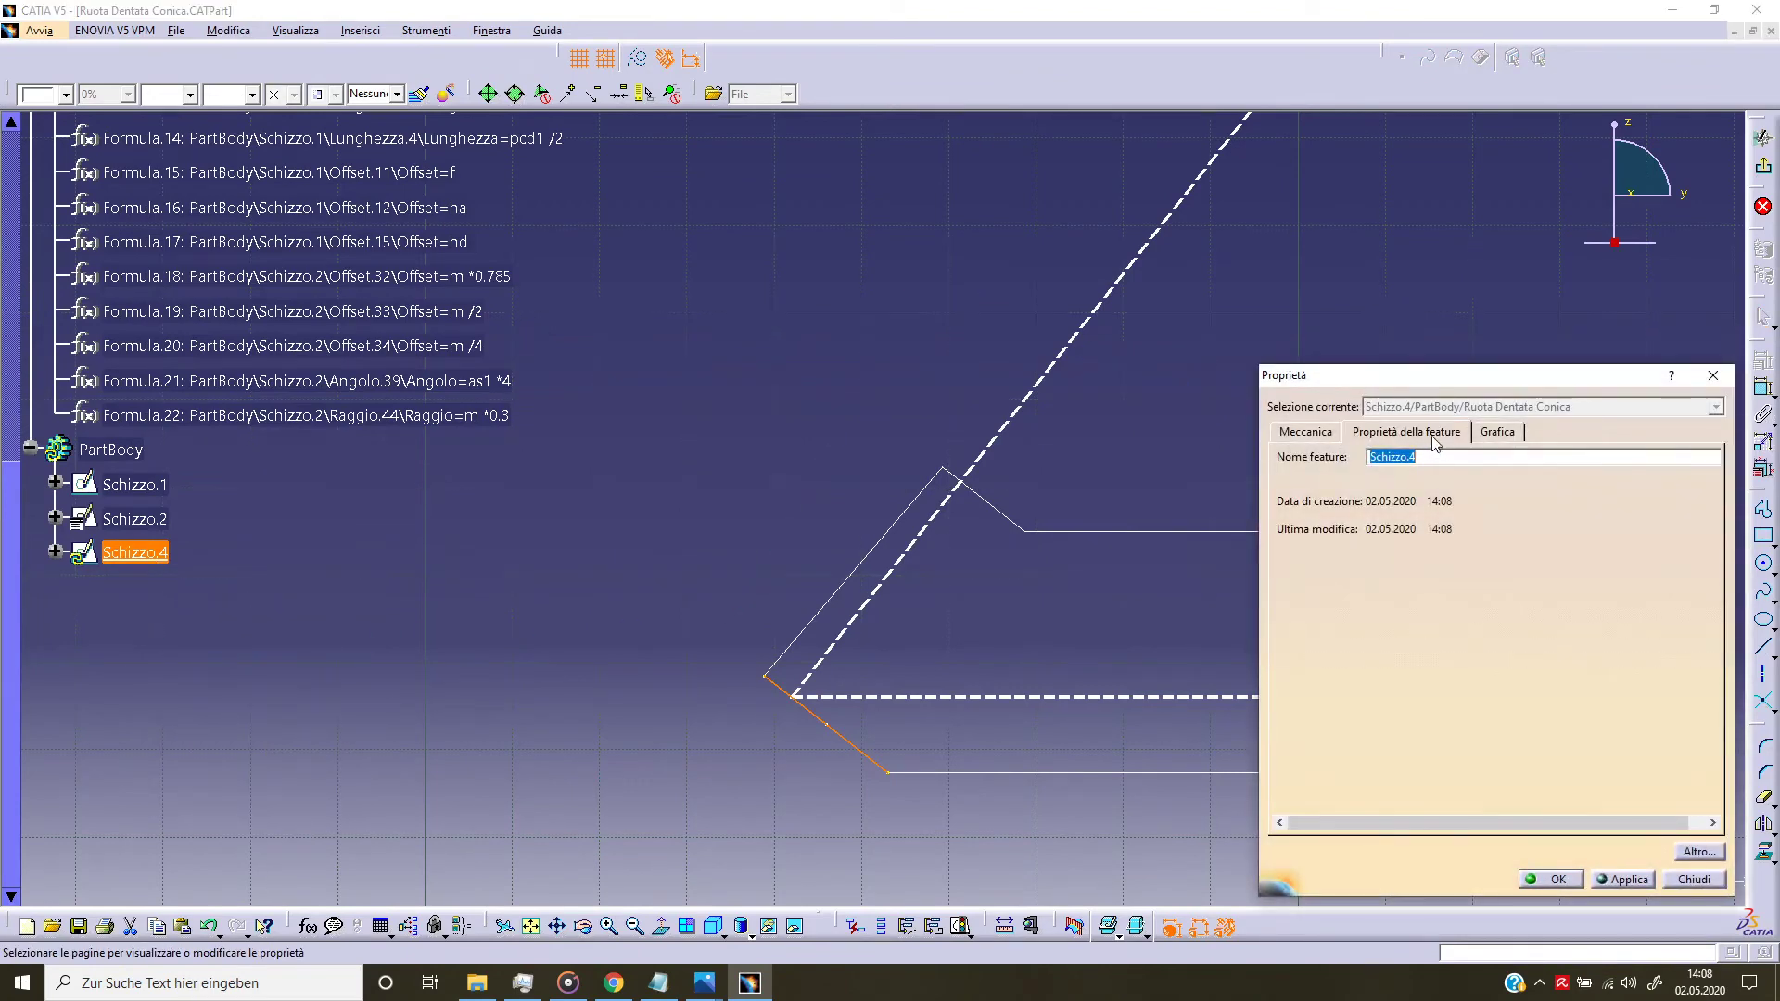
{"action": "left_click", "coordinate": [1434, 458]}
{"action": "type", "text": "3"}
{"action": "left_click", "coordinate": [1601, 885]}
{"action": "left_click", "coordinate": [1550, 885]}
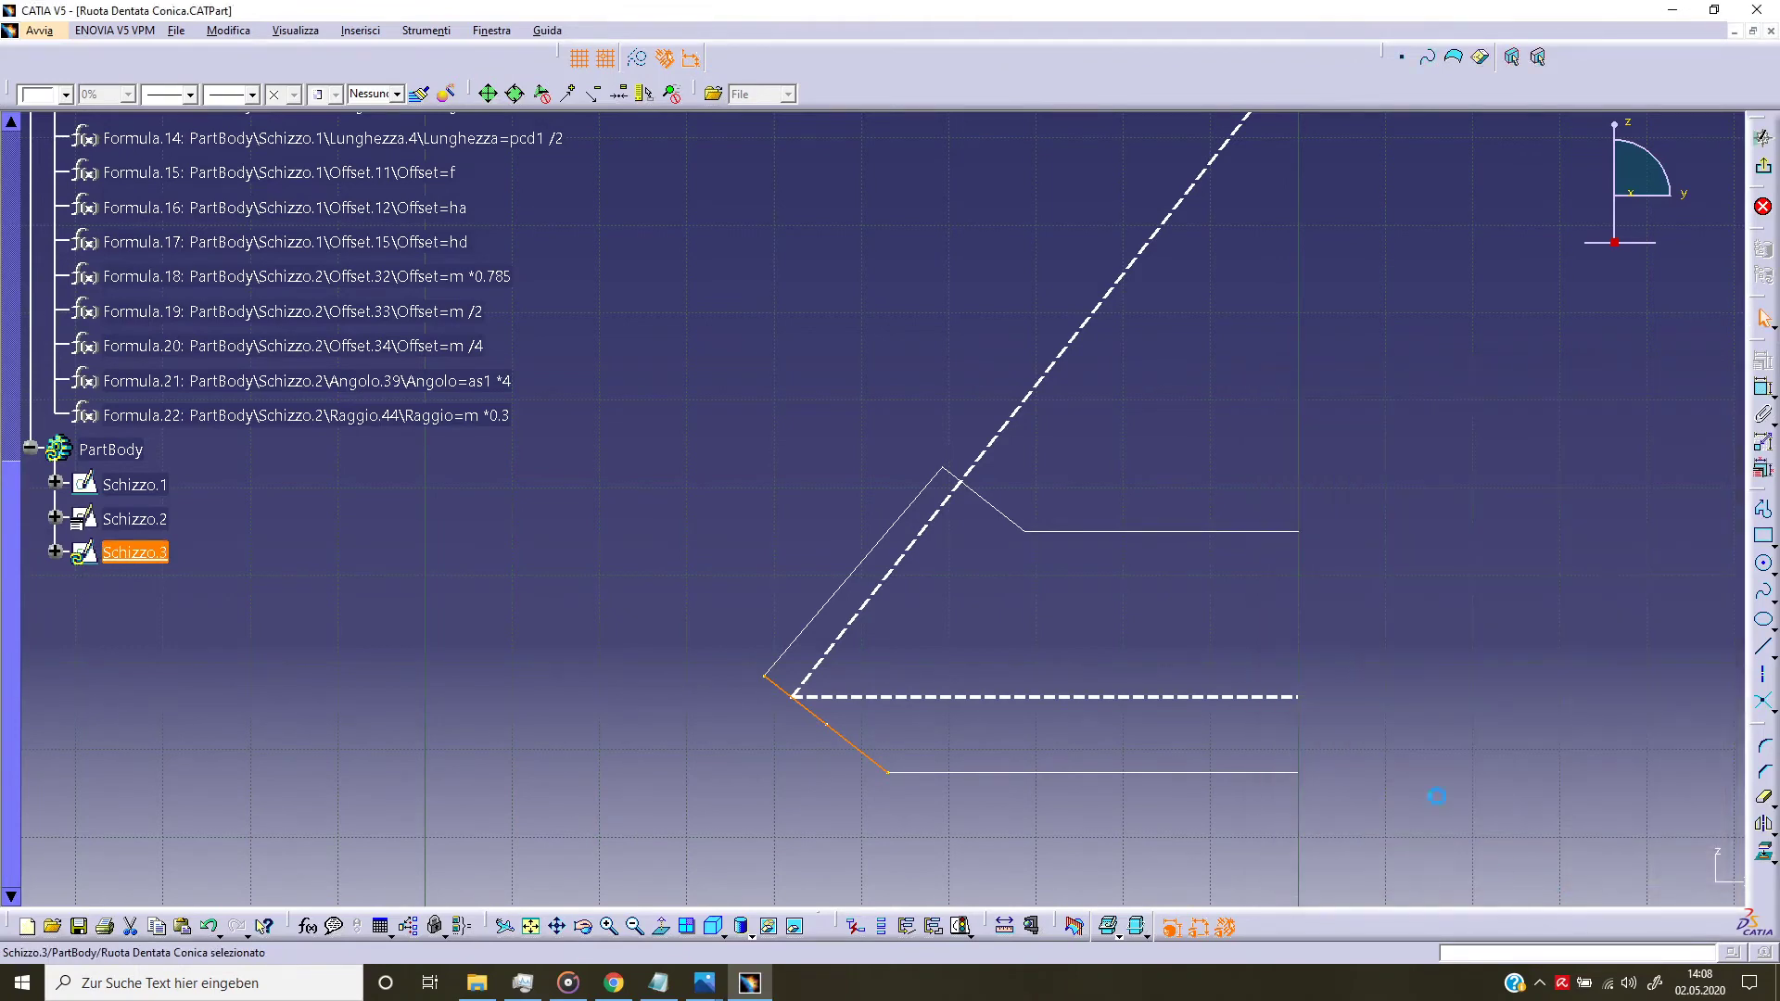
{"action": "left_click", "coordinate": [1764, 167]}
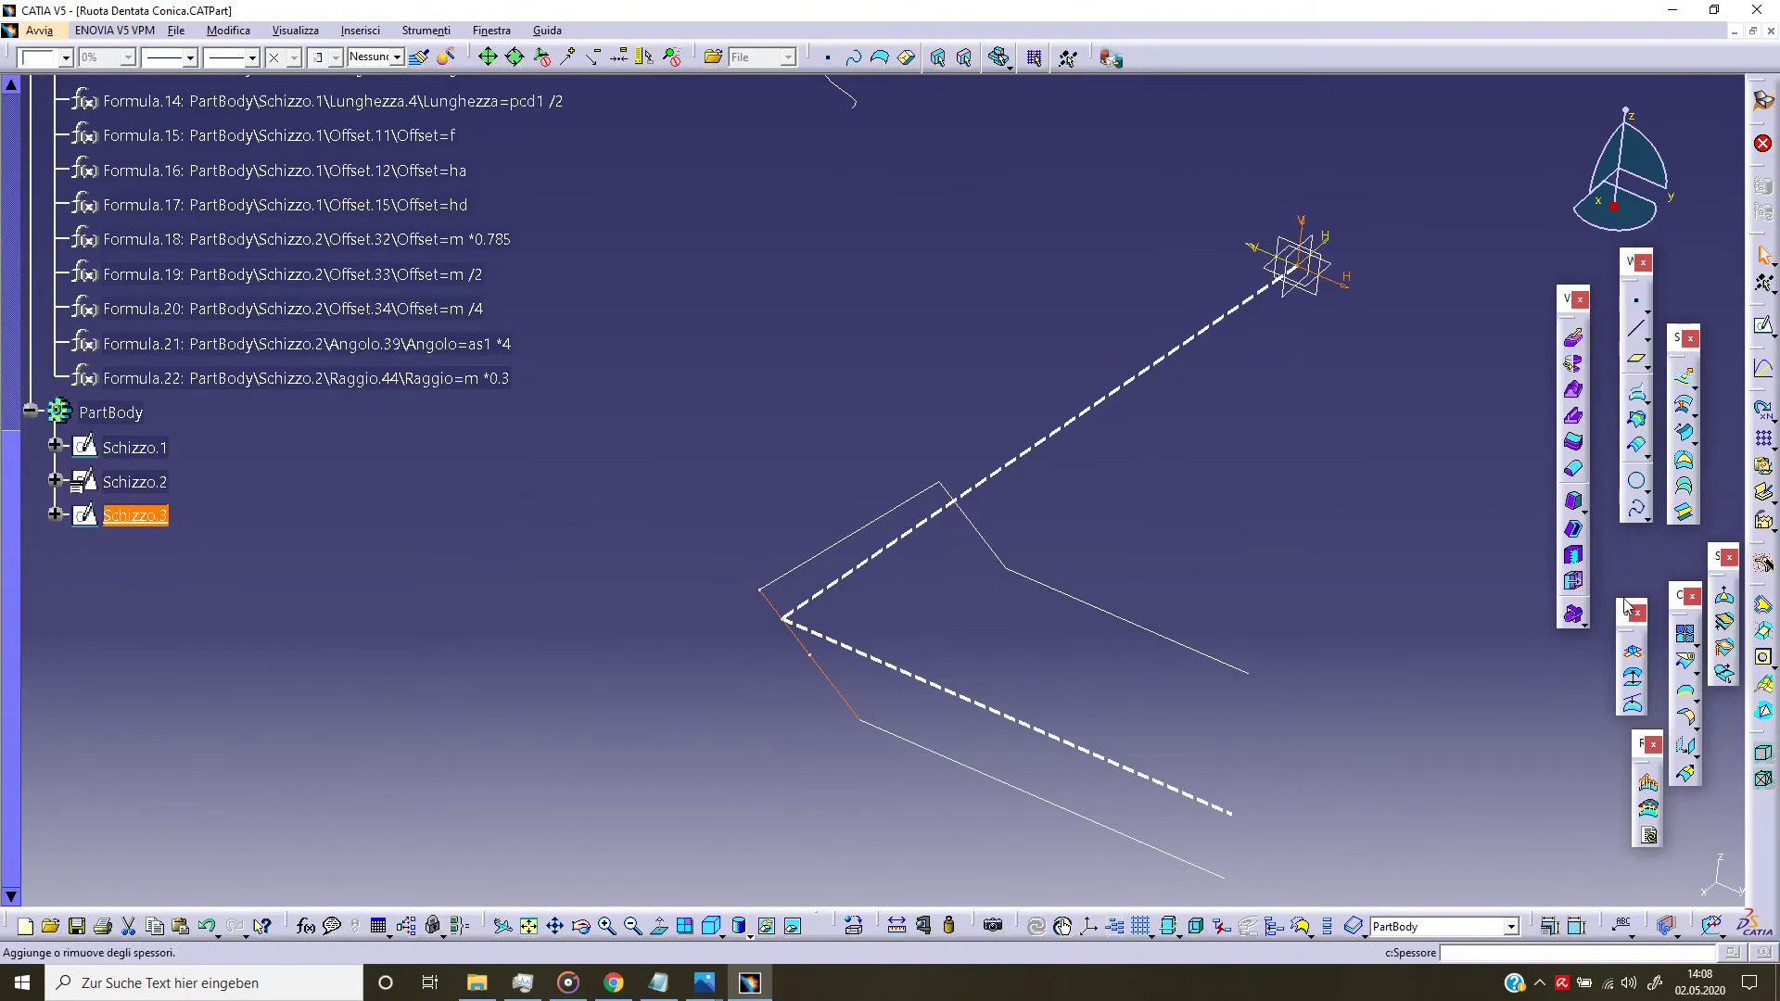
Step: Revolve Schizzo.3 about the Z axis with angle 160 into surface Rotazione.1, then view the ring
{"action": "left_click", "coordinate": [1695, 387]}
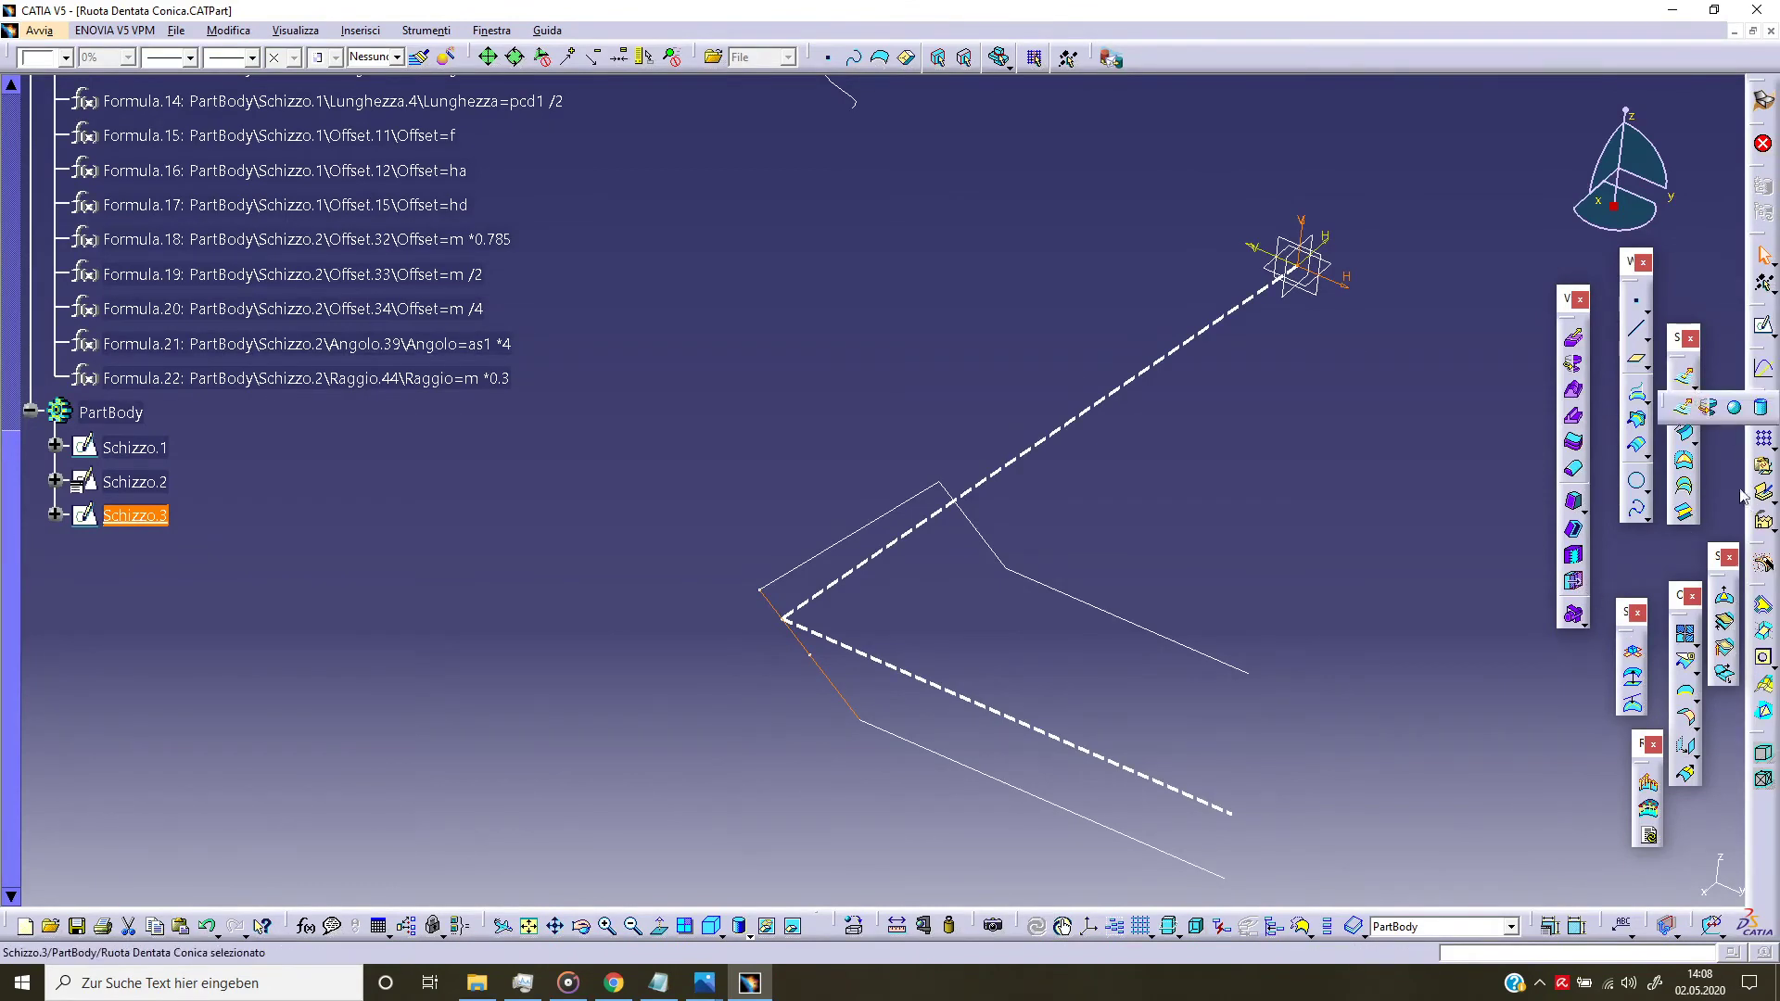
{"action": "left_click", "coordinate": [1711, 415]}
{"action": "middle_click_drag", "start_coordinate": [1348, 827], "coordinate": [1320, 714]}
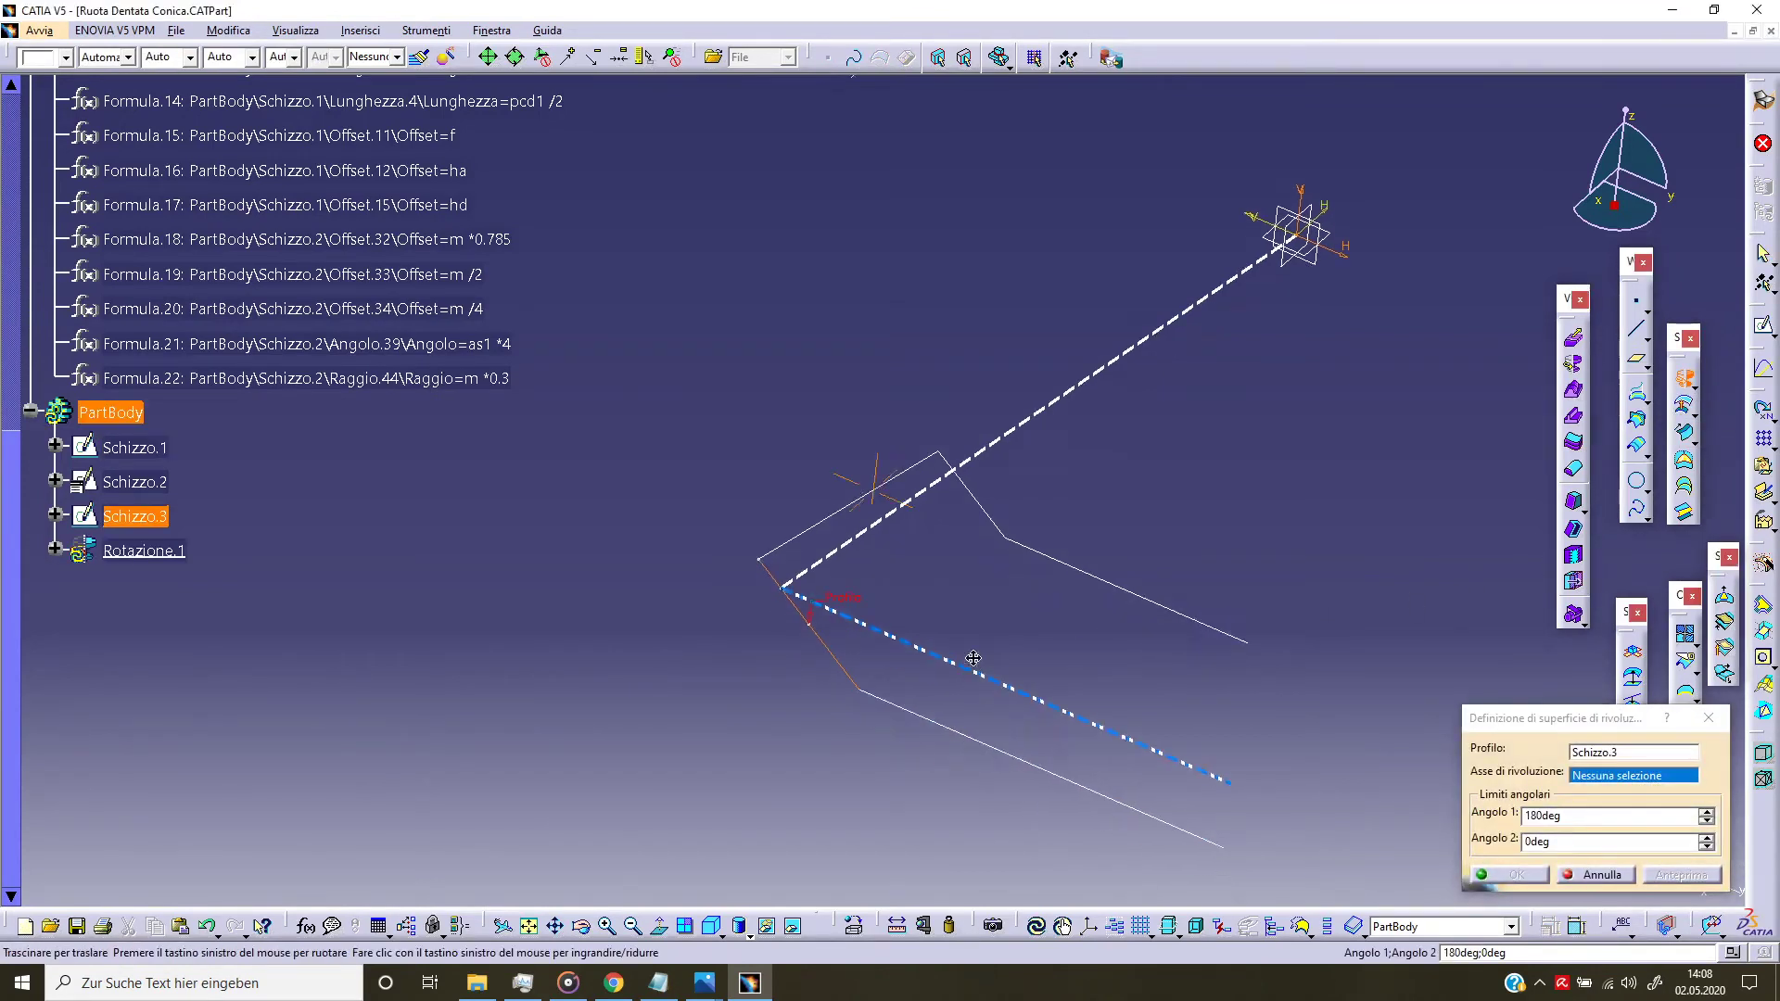
{"action": "right_click", "coordinate": [1597, 775]}
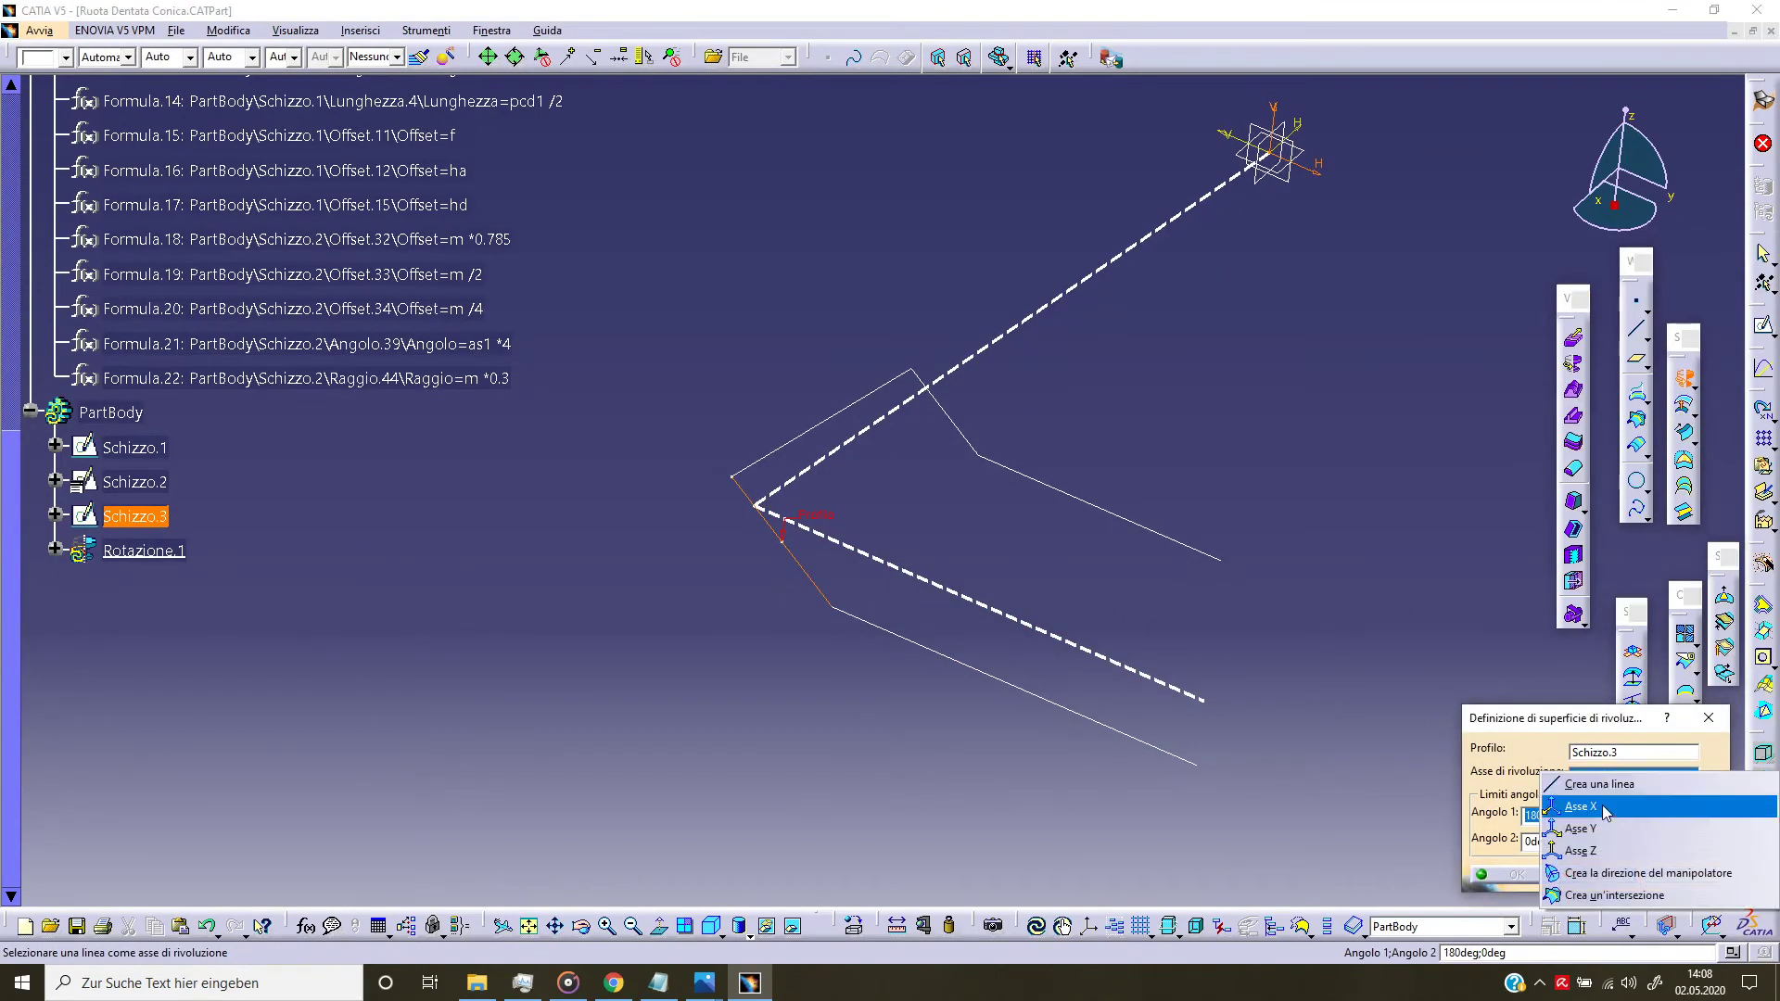
{"action": "left_click", "coordinate": [1604, 844]}
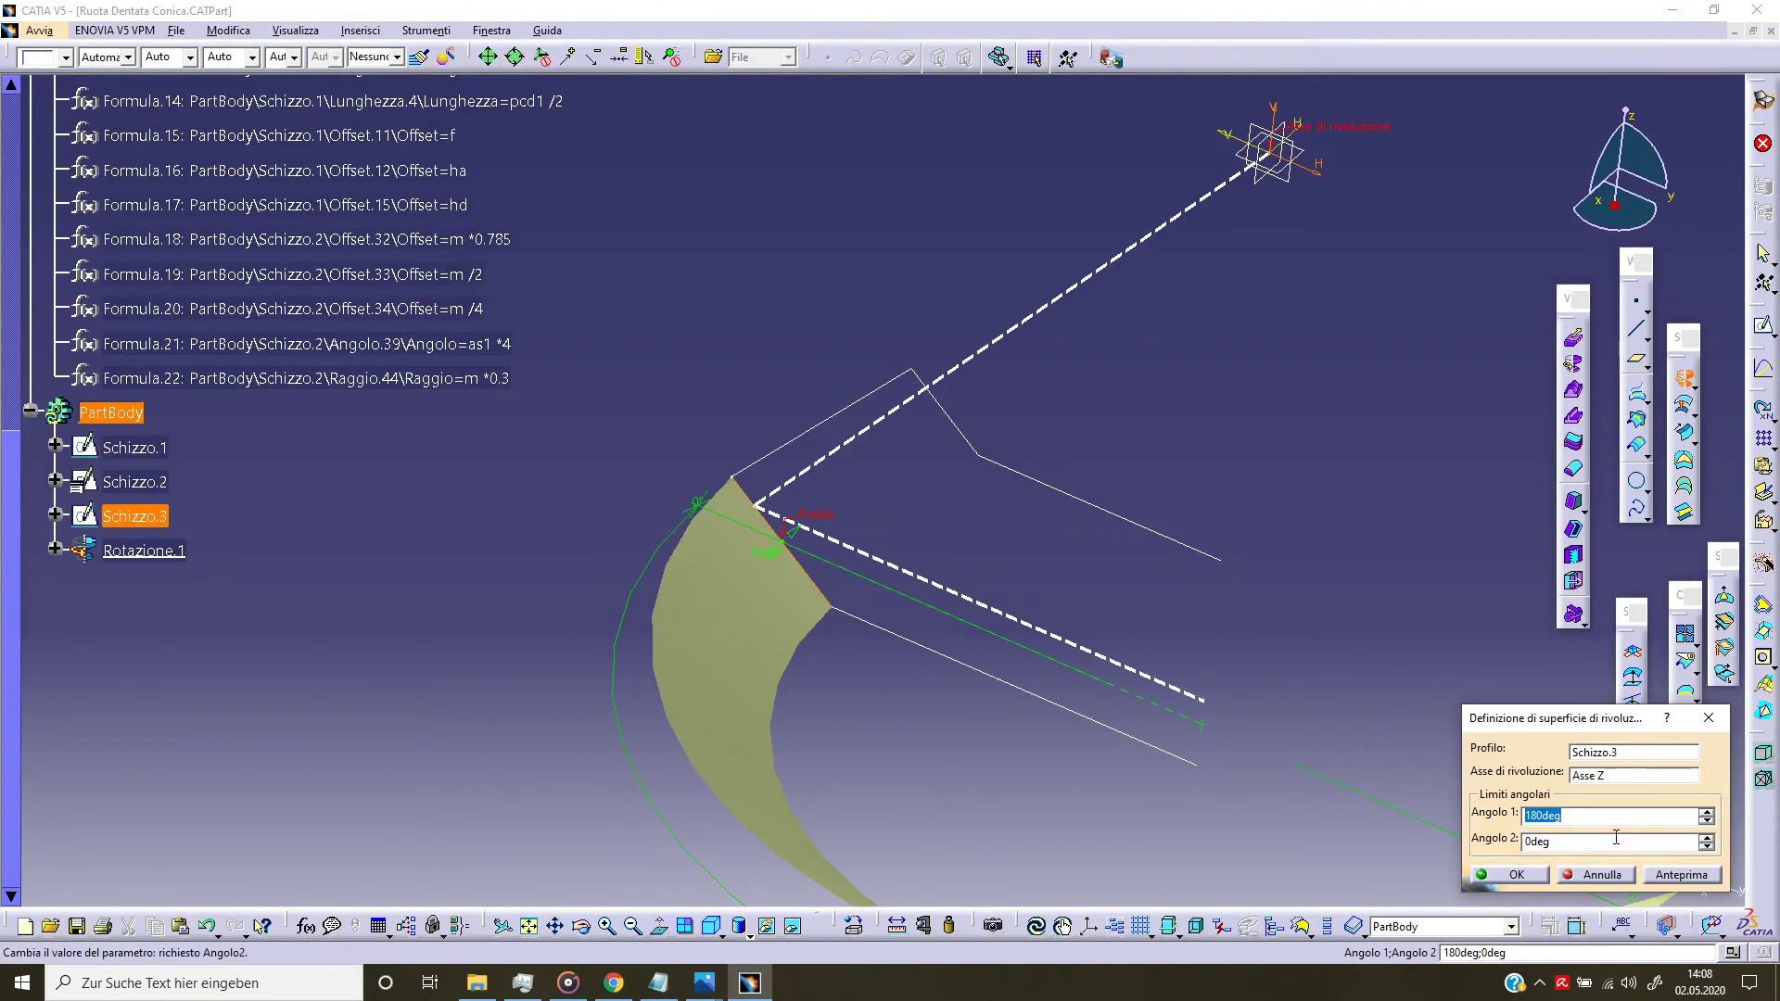
{"action": "type", "text": "1"}
{"action": "type", "text": "60"}
{"action": "key", "text": "Return"}
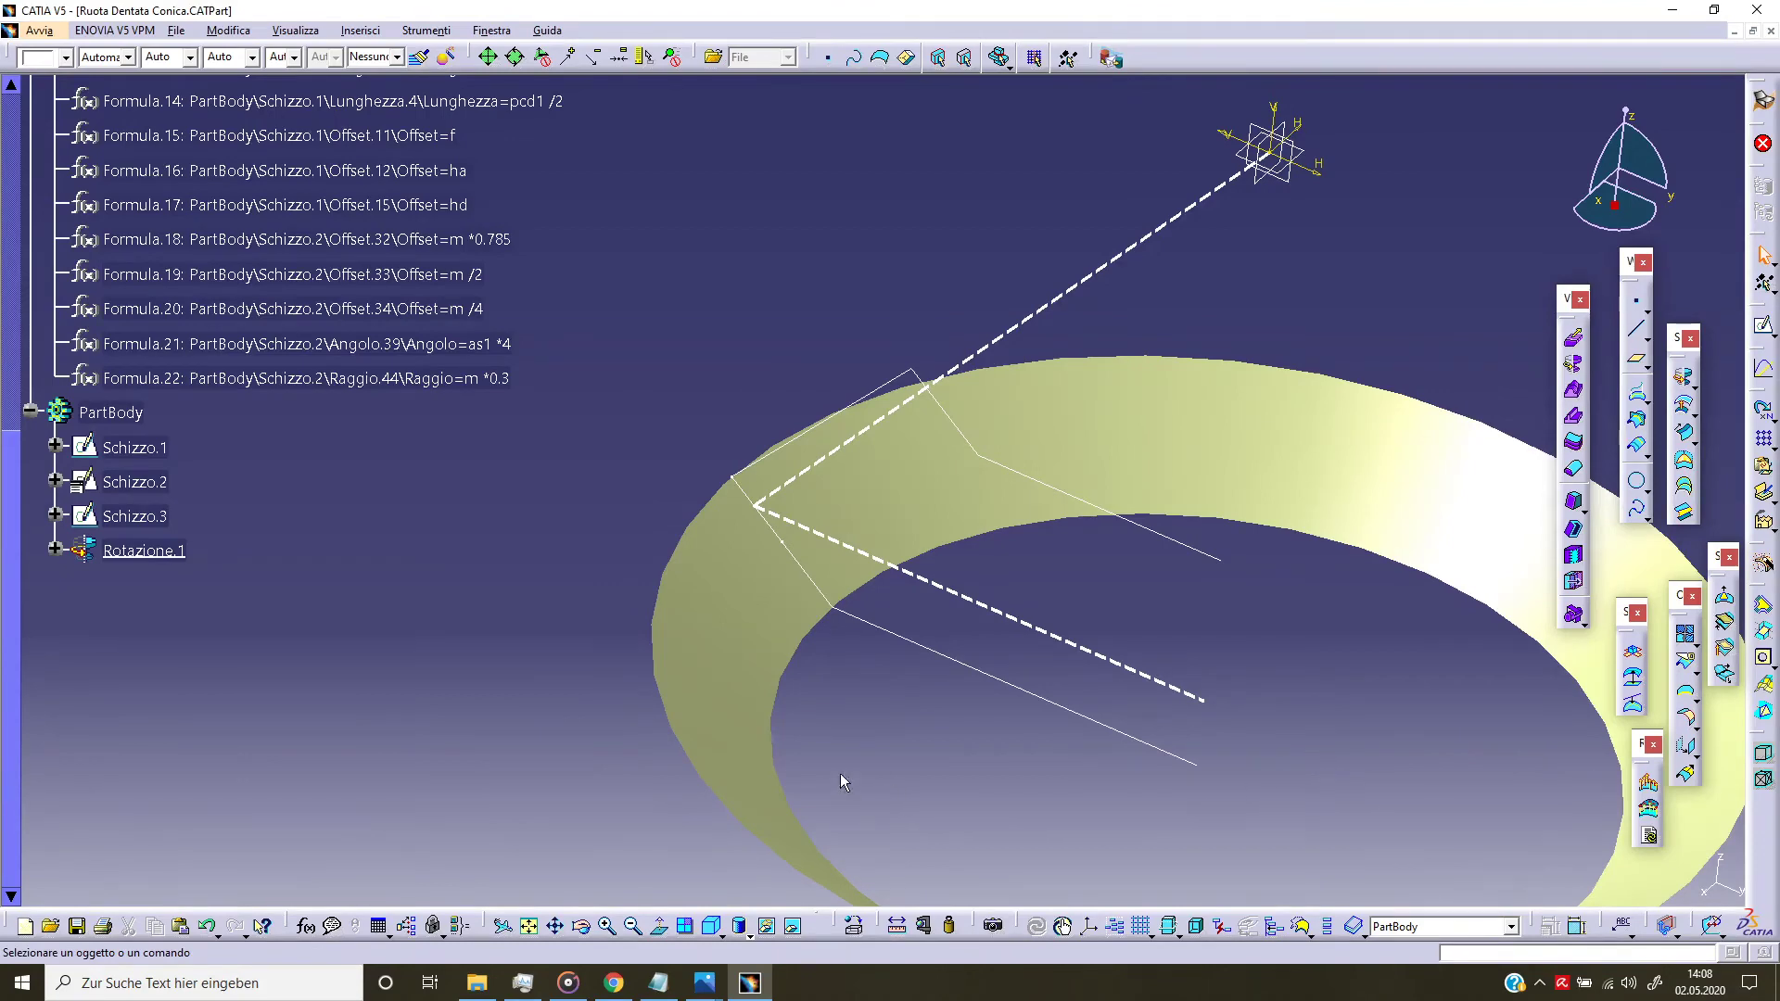
{"action": "middle_click_drag", "start_coordinate": [840, 774], "coordinate": [902, 746]}
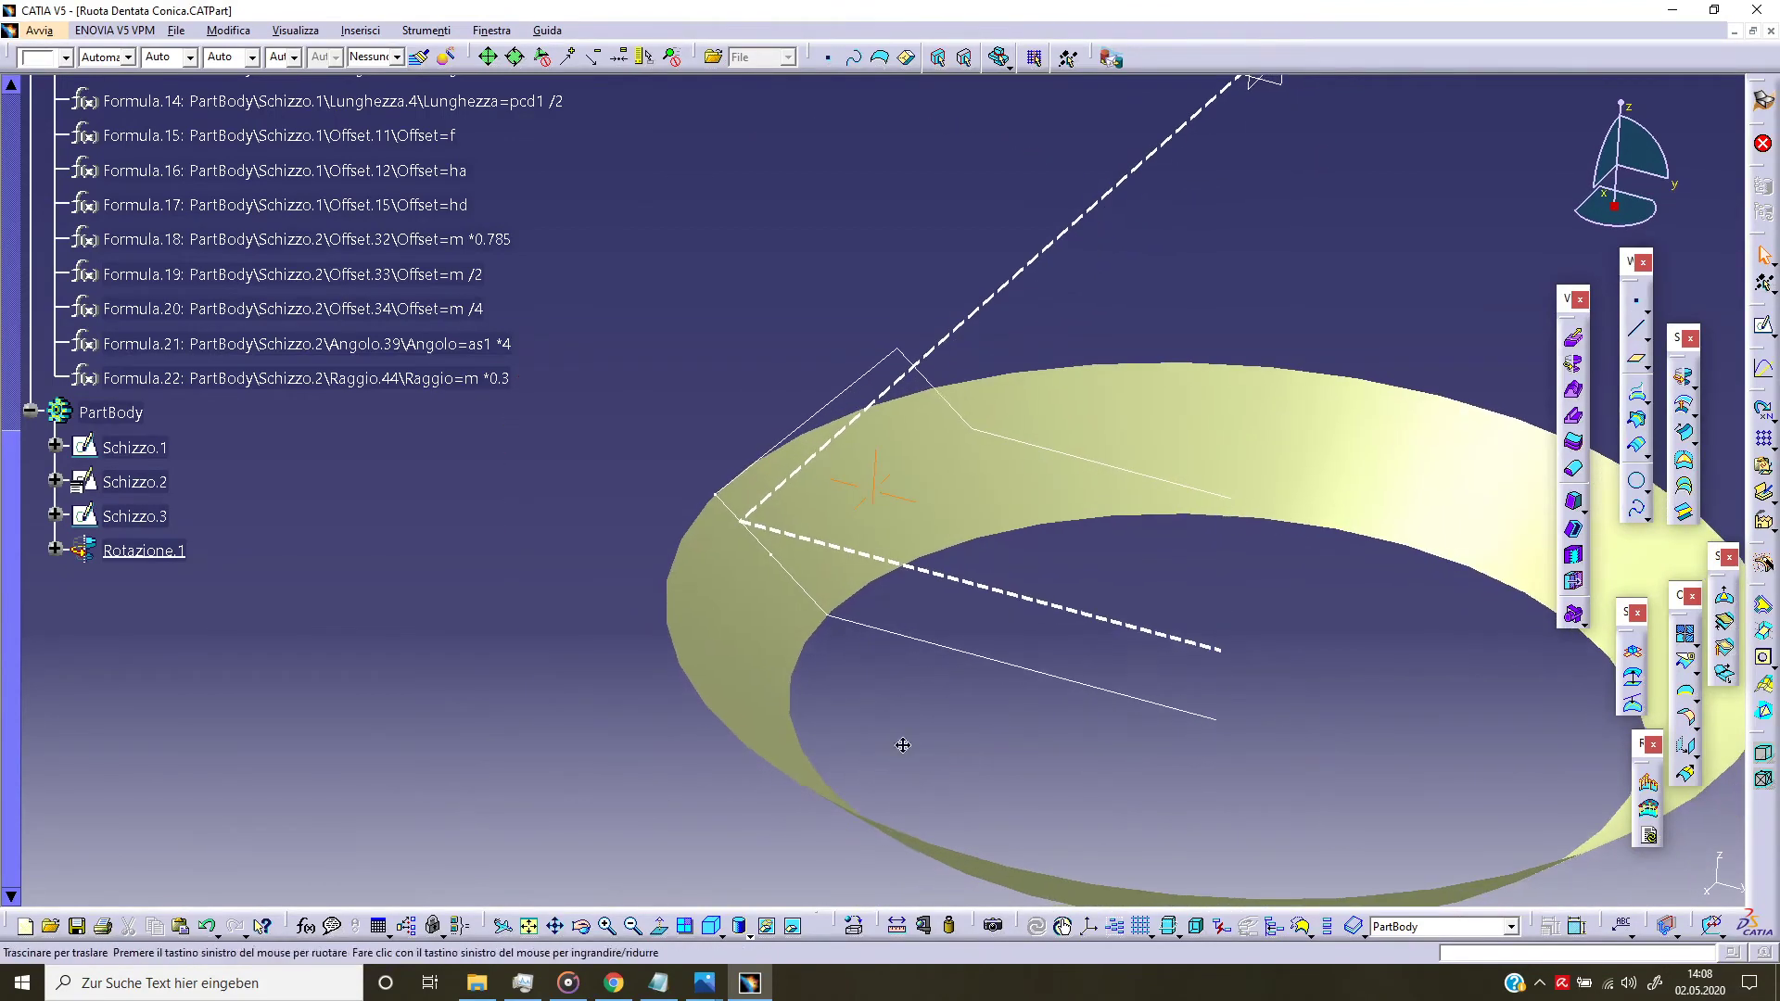
{"action": "scroll", "coordinate": [921, 770], "scroll_direction": "up", "scroll_amount": 1}
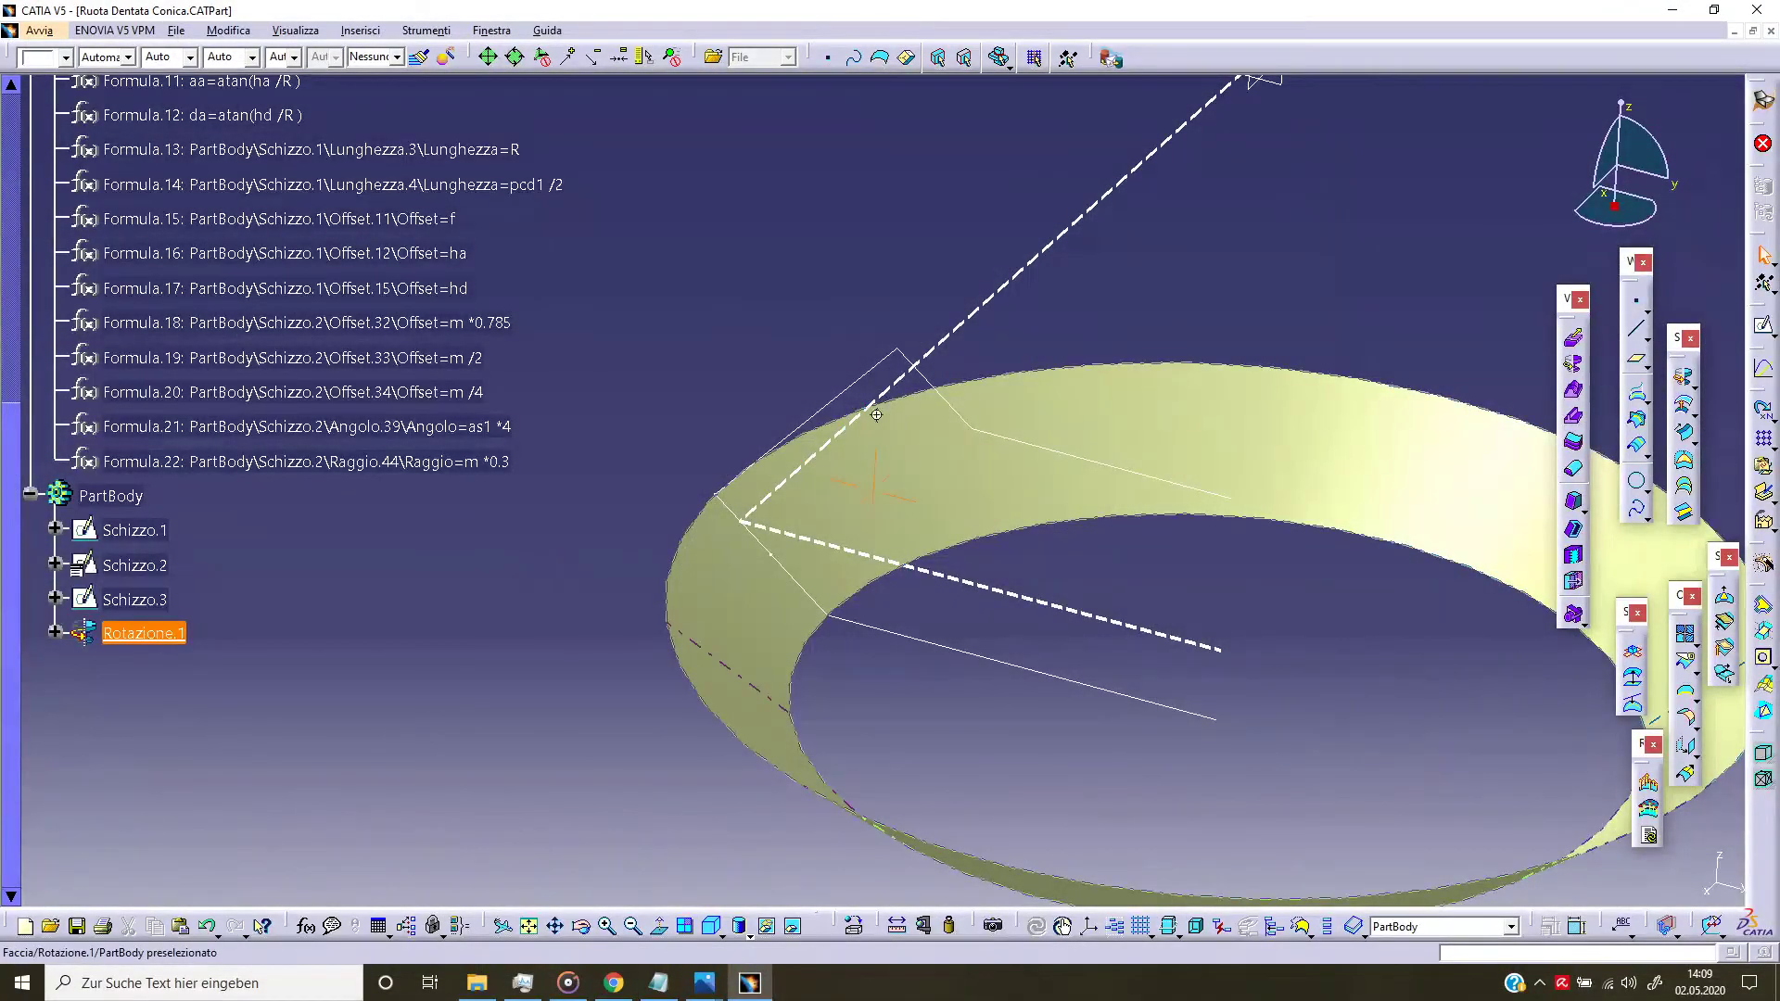
{"action": "middle_click_drag", "start_coordinate": [796, 555], "coordinate": [891, 482], "text": "ctrl"}
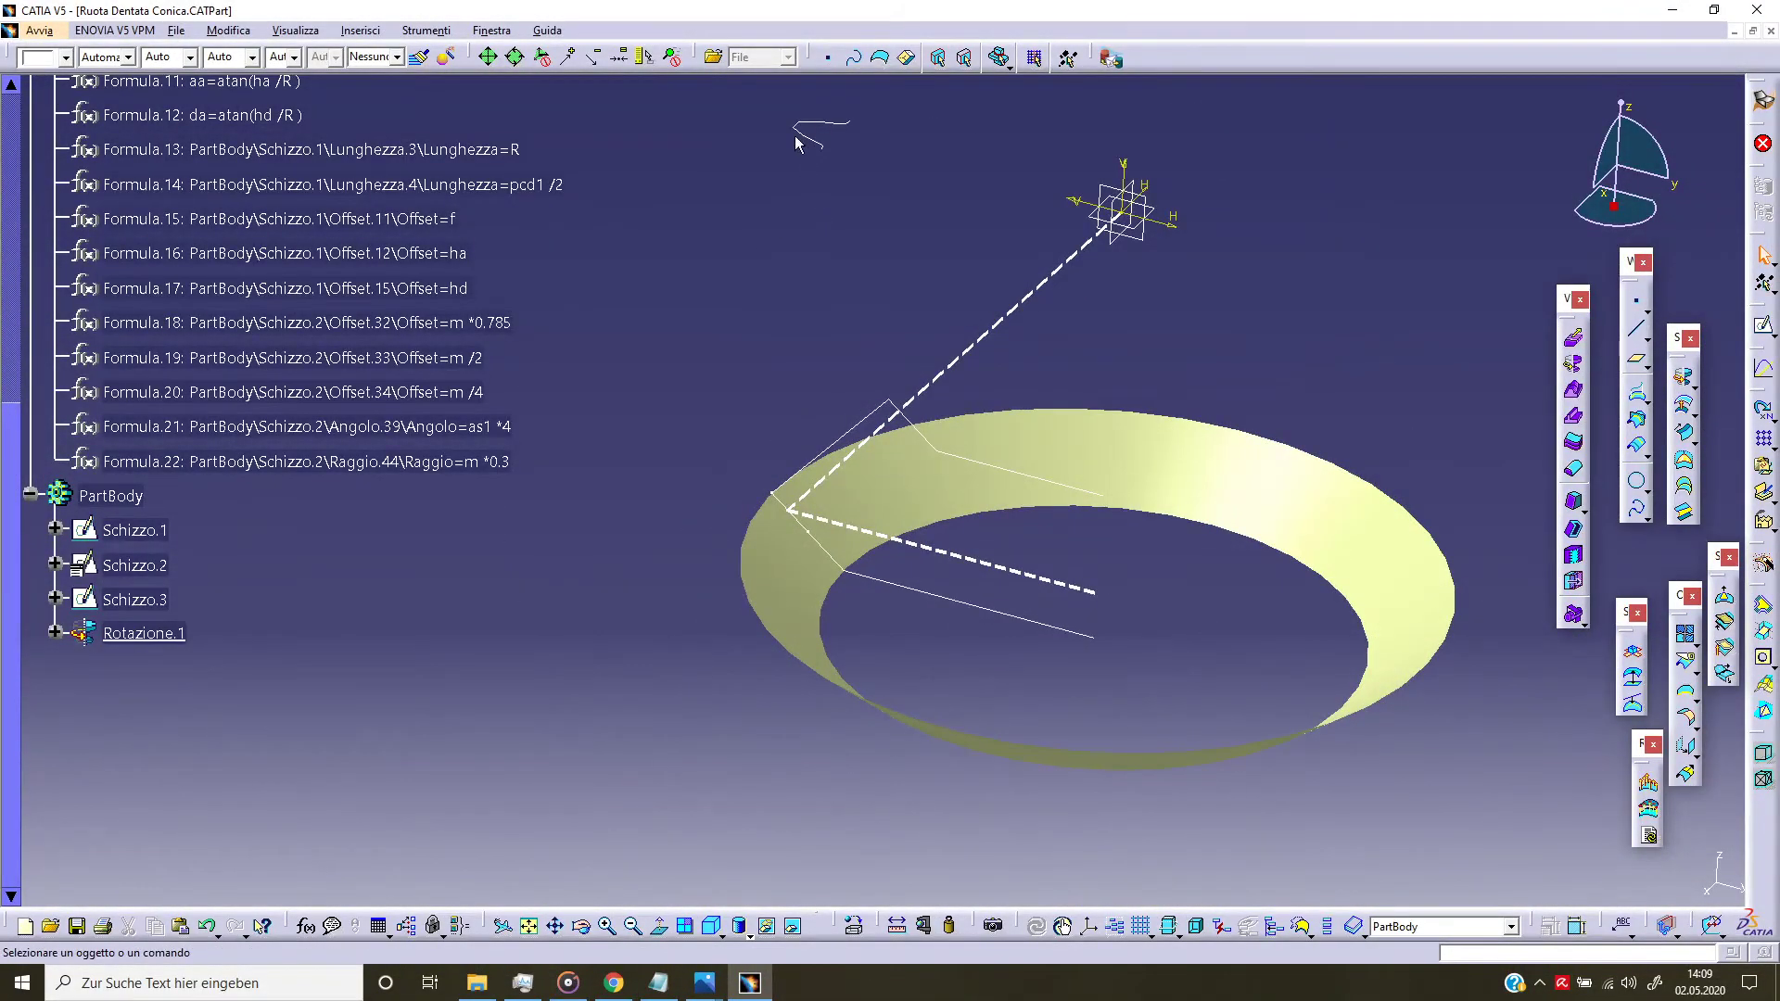
Step: Project Schizzo.2 along the Z direction onto support Rotazione.1, creating Proietta.1
{"action": "left_click", "coordinate": [134, 565]}
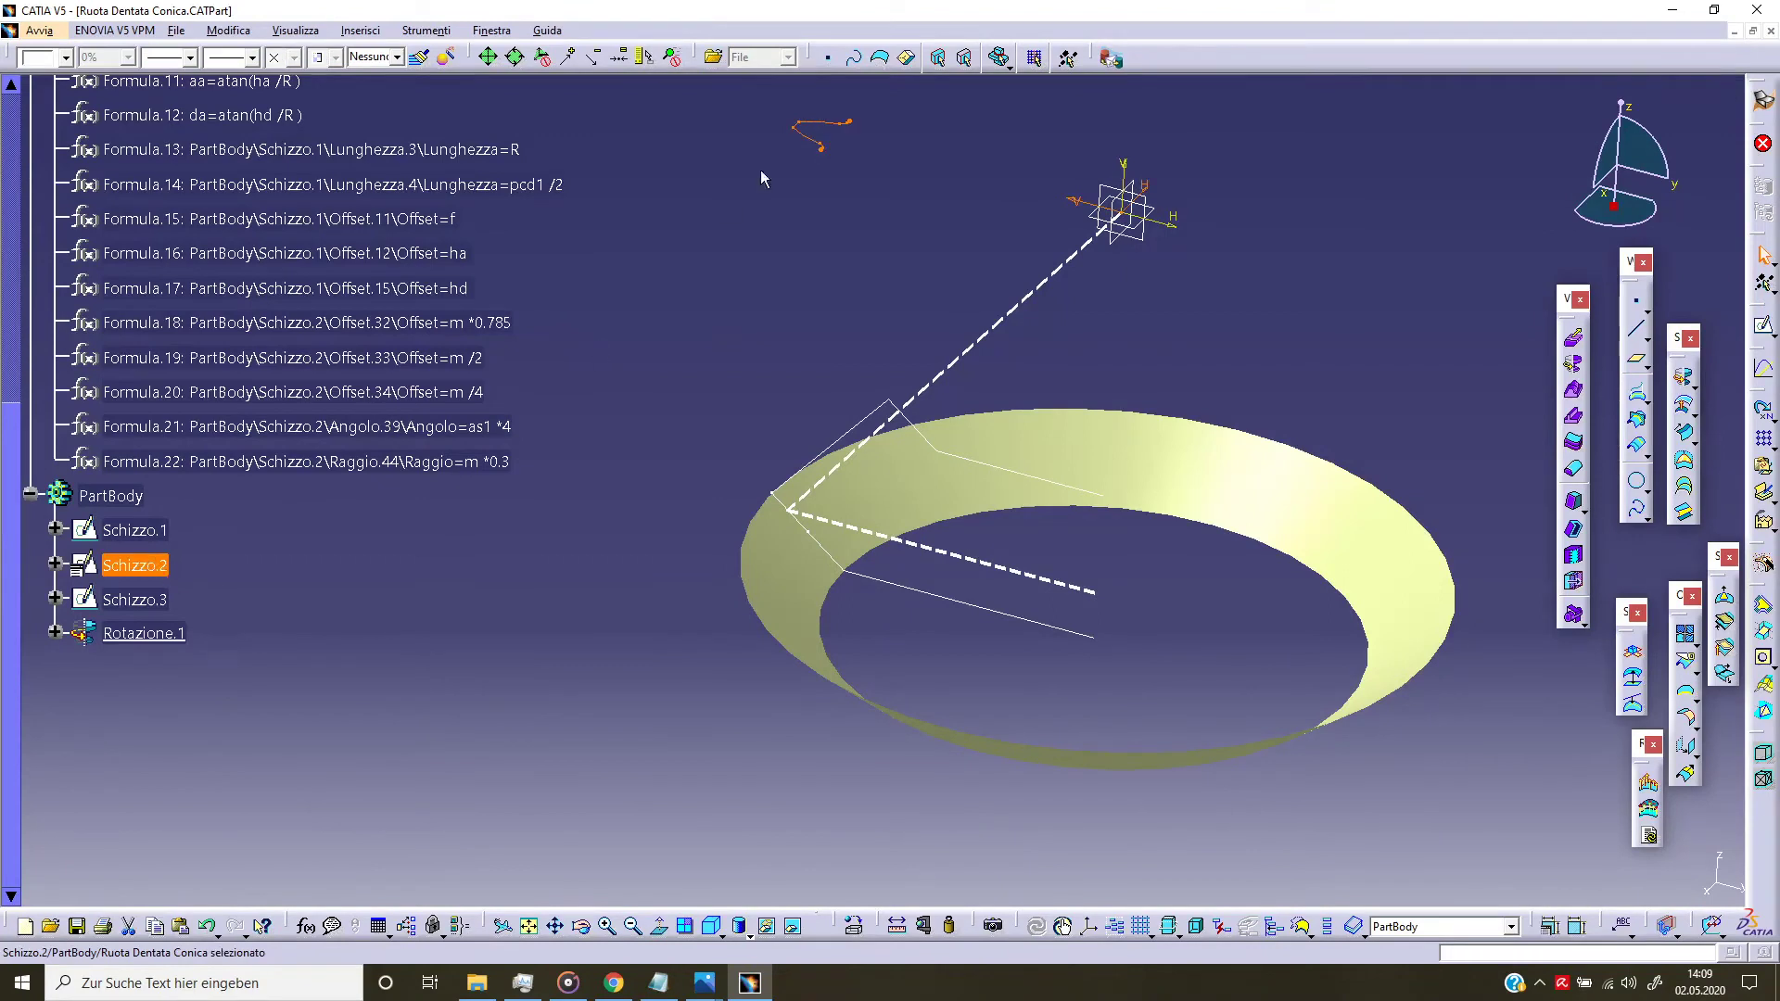
{"action": "left_click", "coordinate": [1643, 397]}
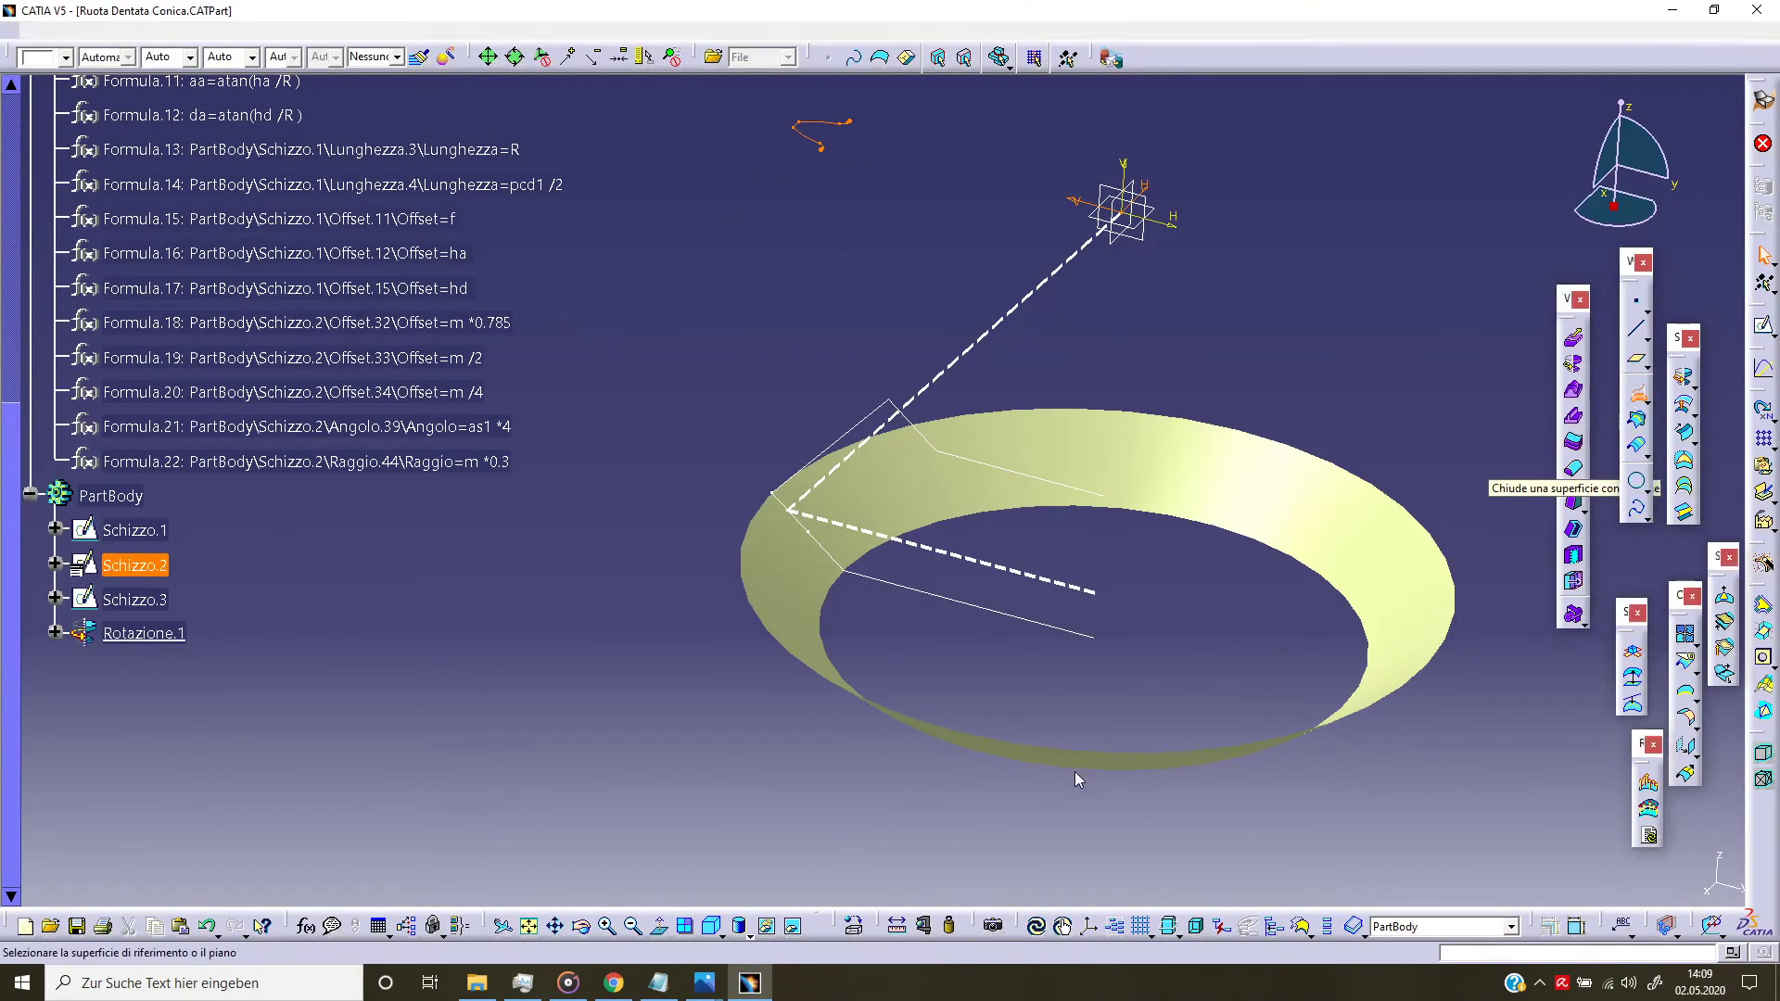
{"action": "left_click", "coordinate": [1694, 741]}
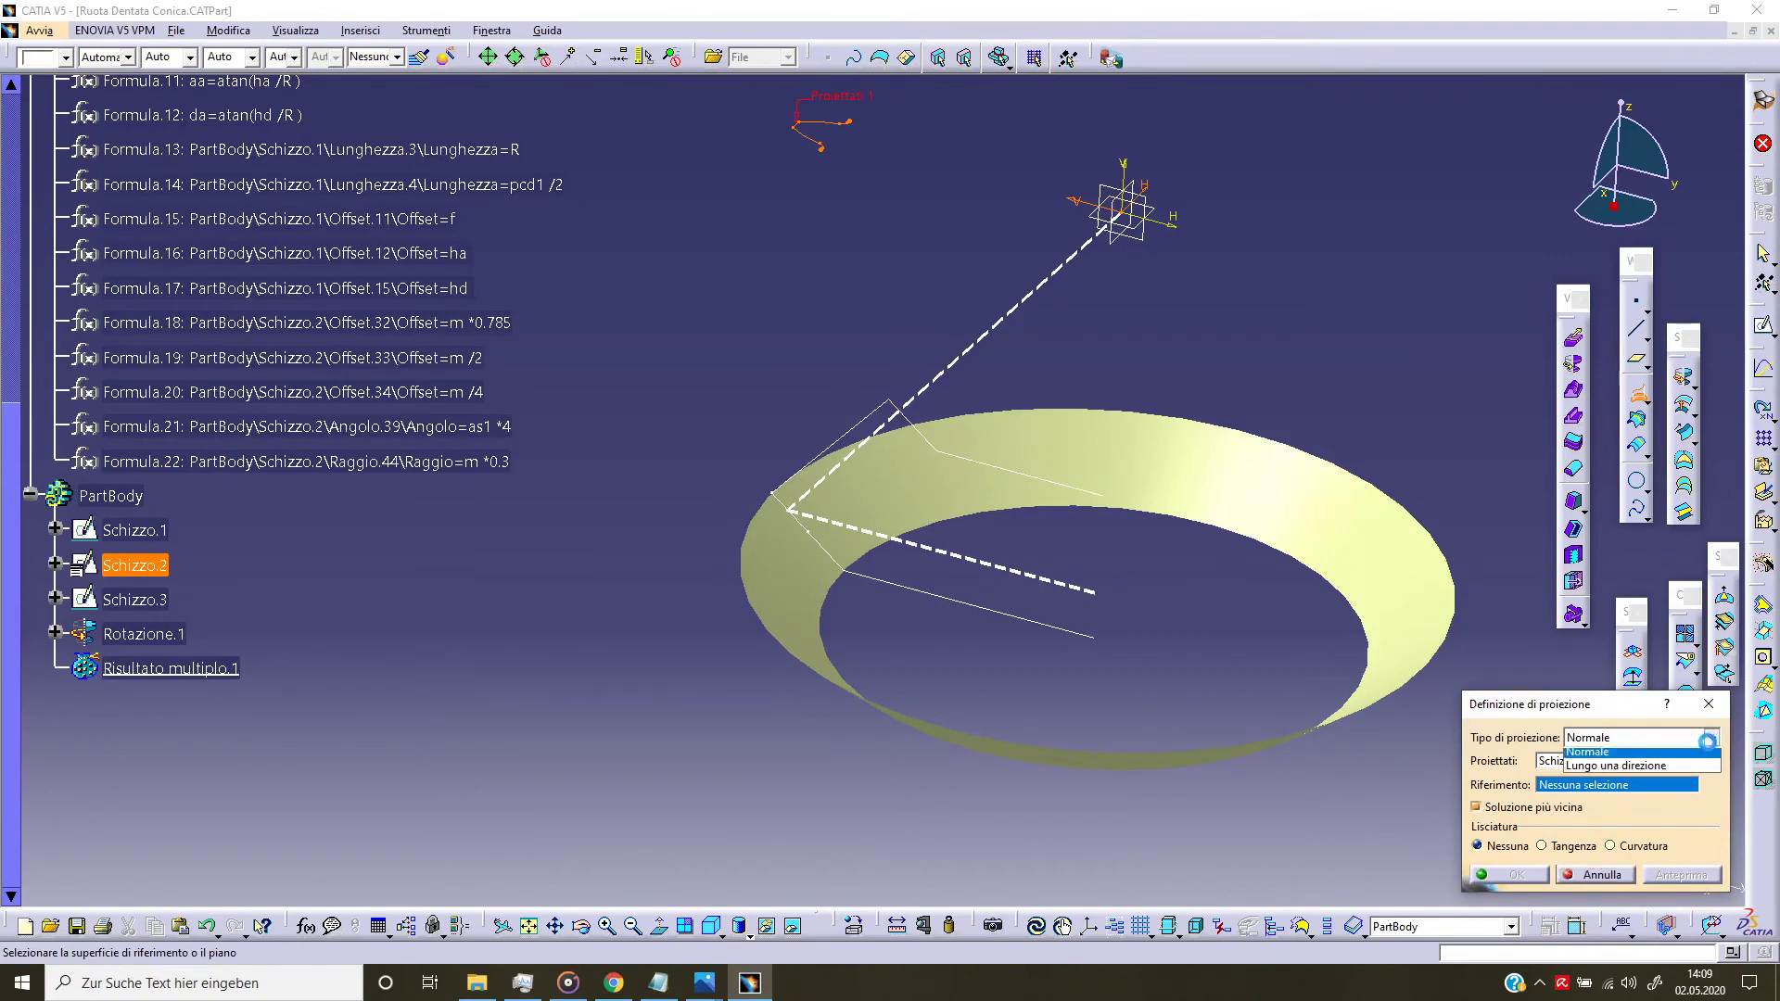
{"action": "left_click", "coordinate": [1683, 773]}
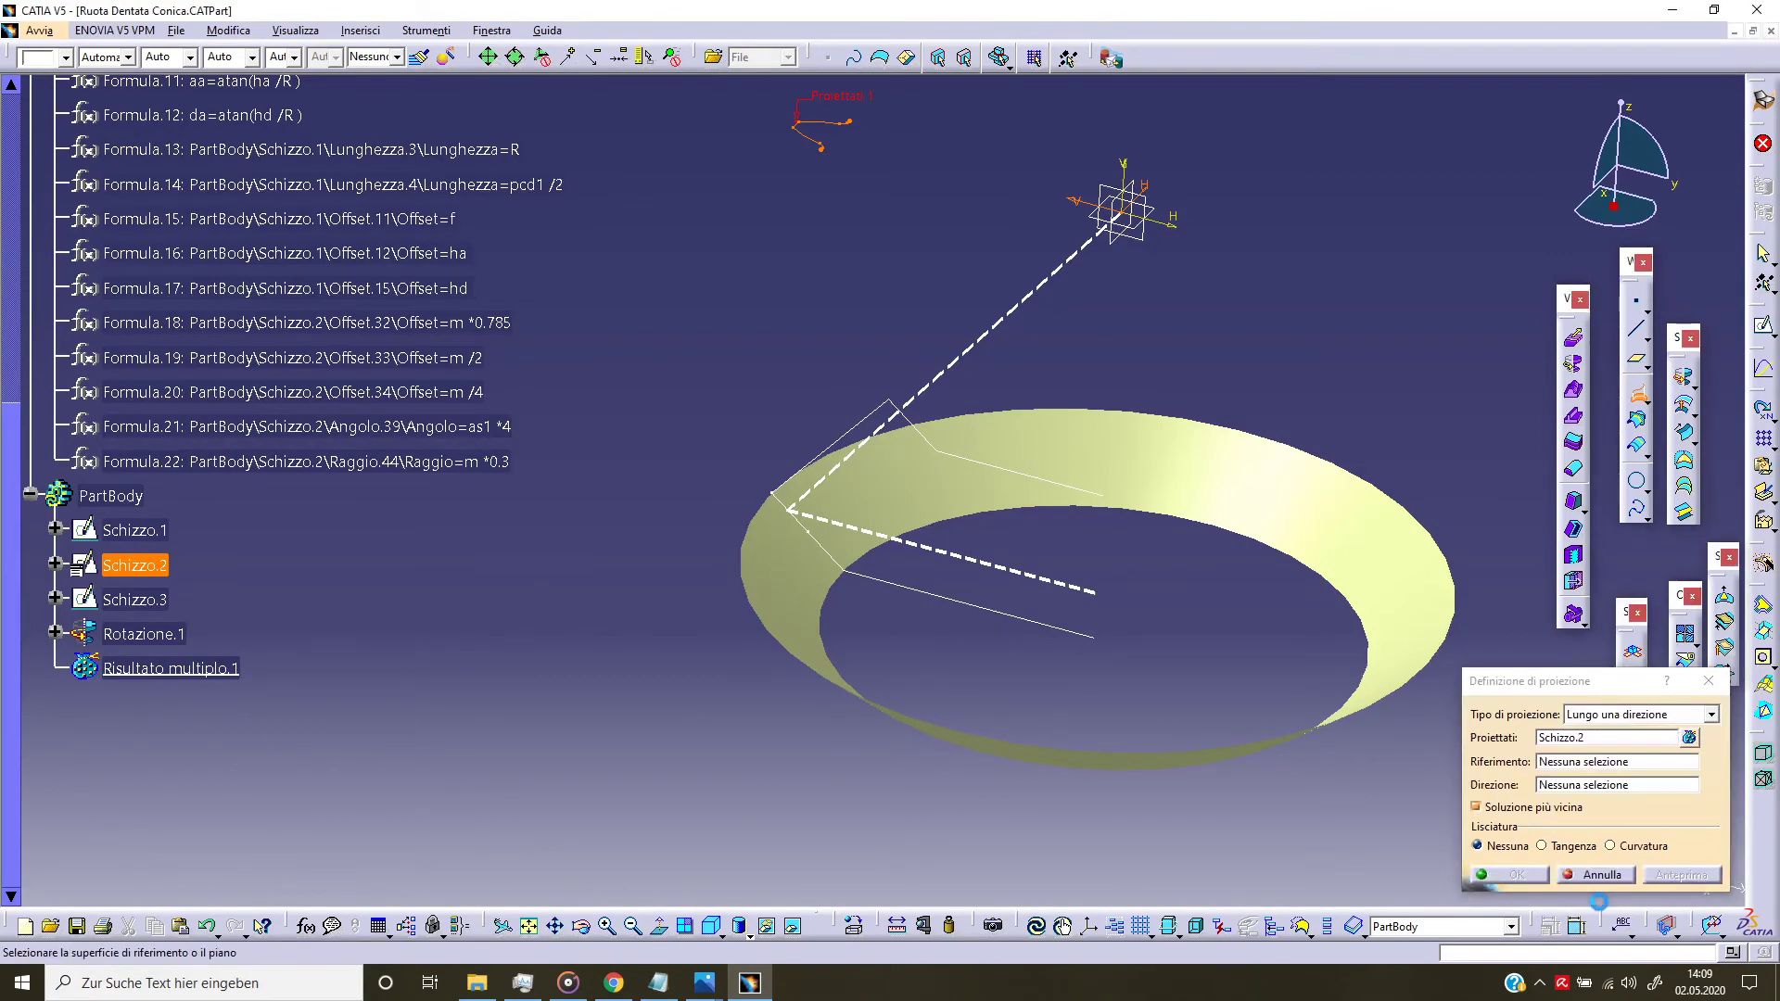
{"action": "left_click", "coordinate": [1588, 764]}
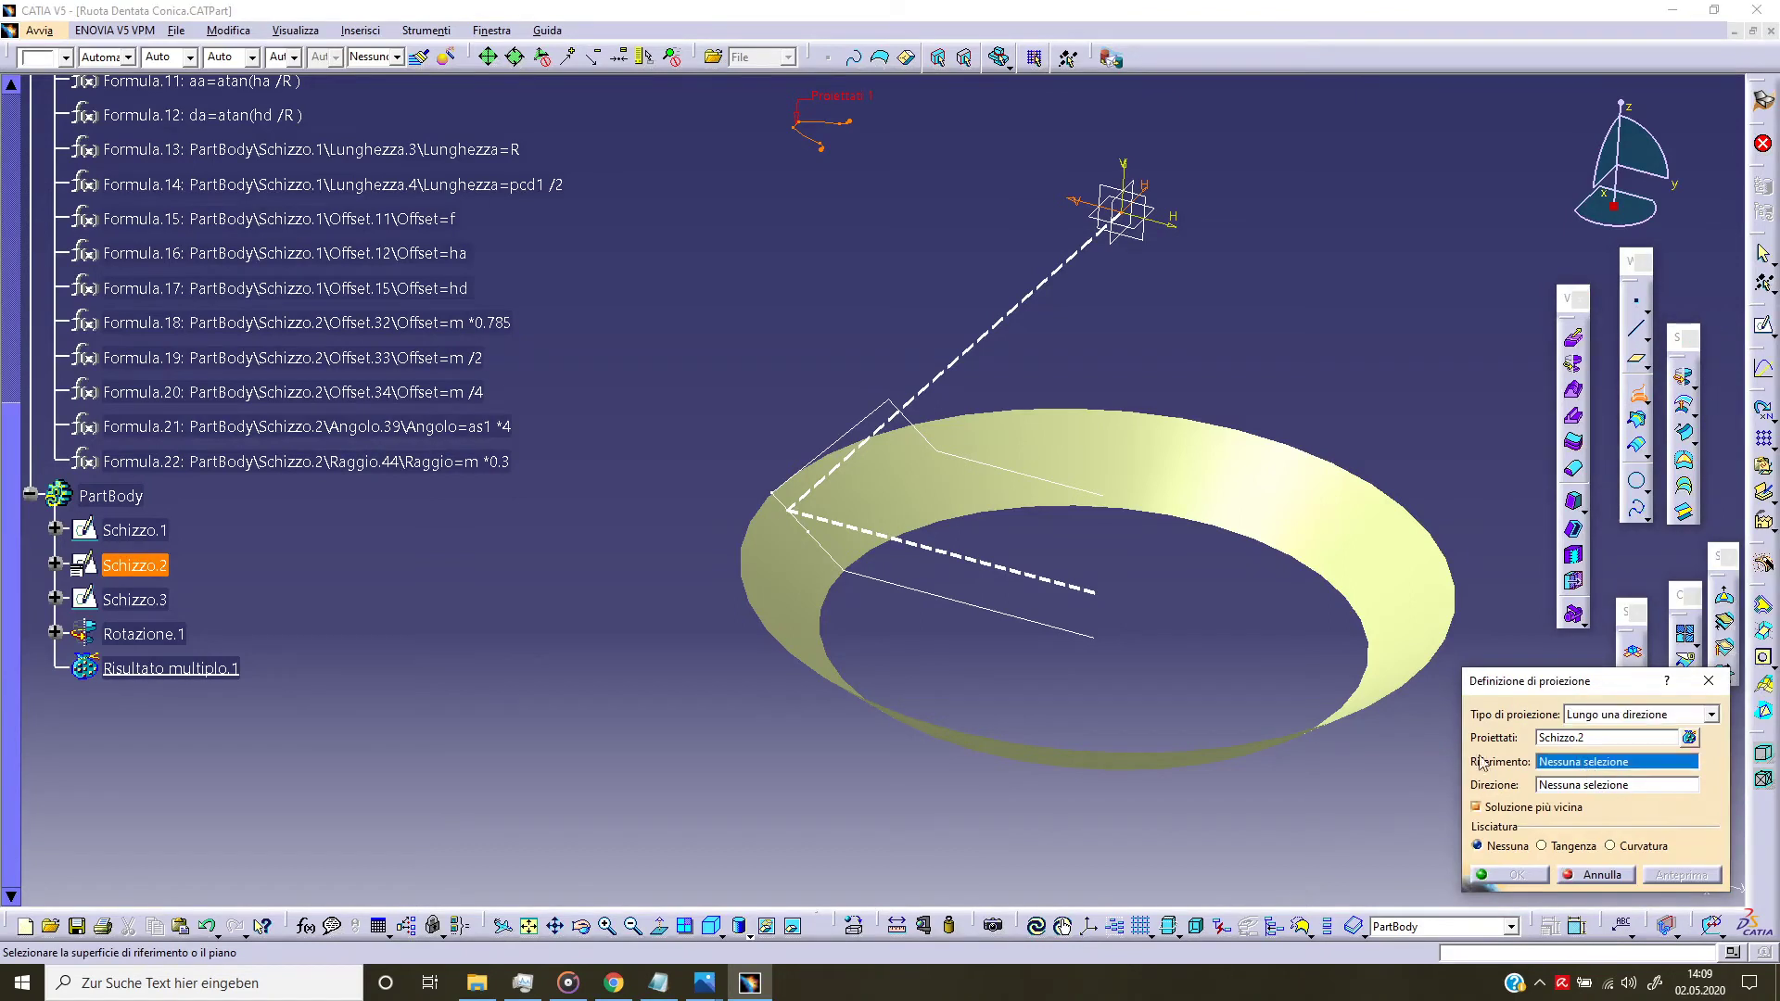
{"action": "left_click", "coordinate": [1247, 517]}
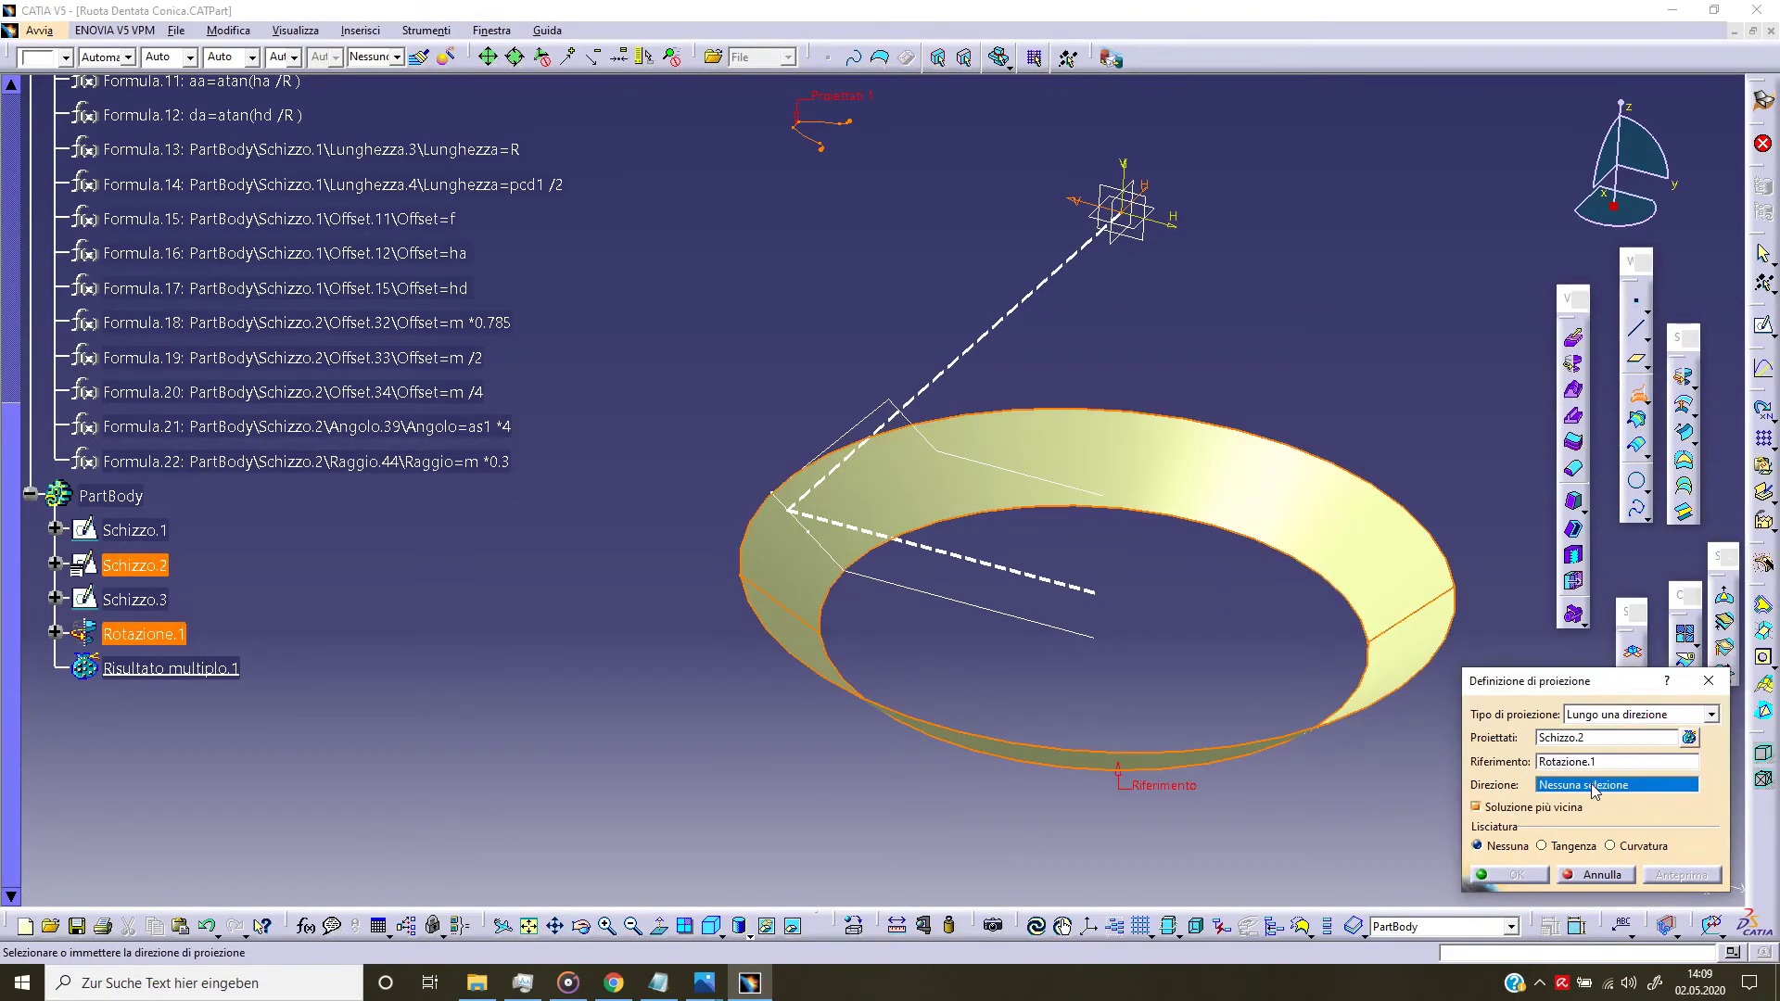
{"action": "right_click", "coordinate": [1594, 789]}
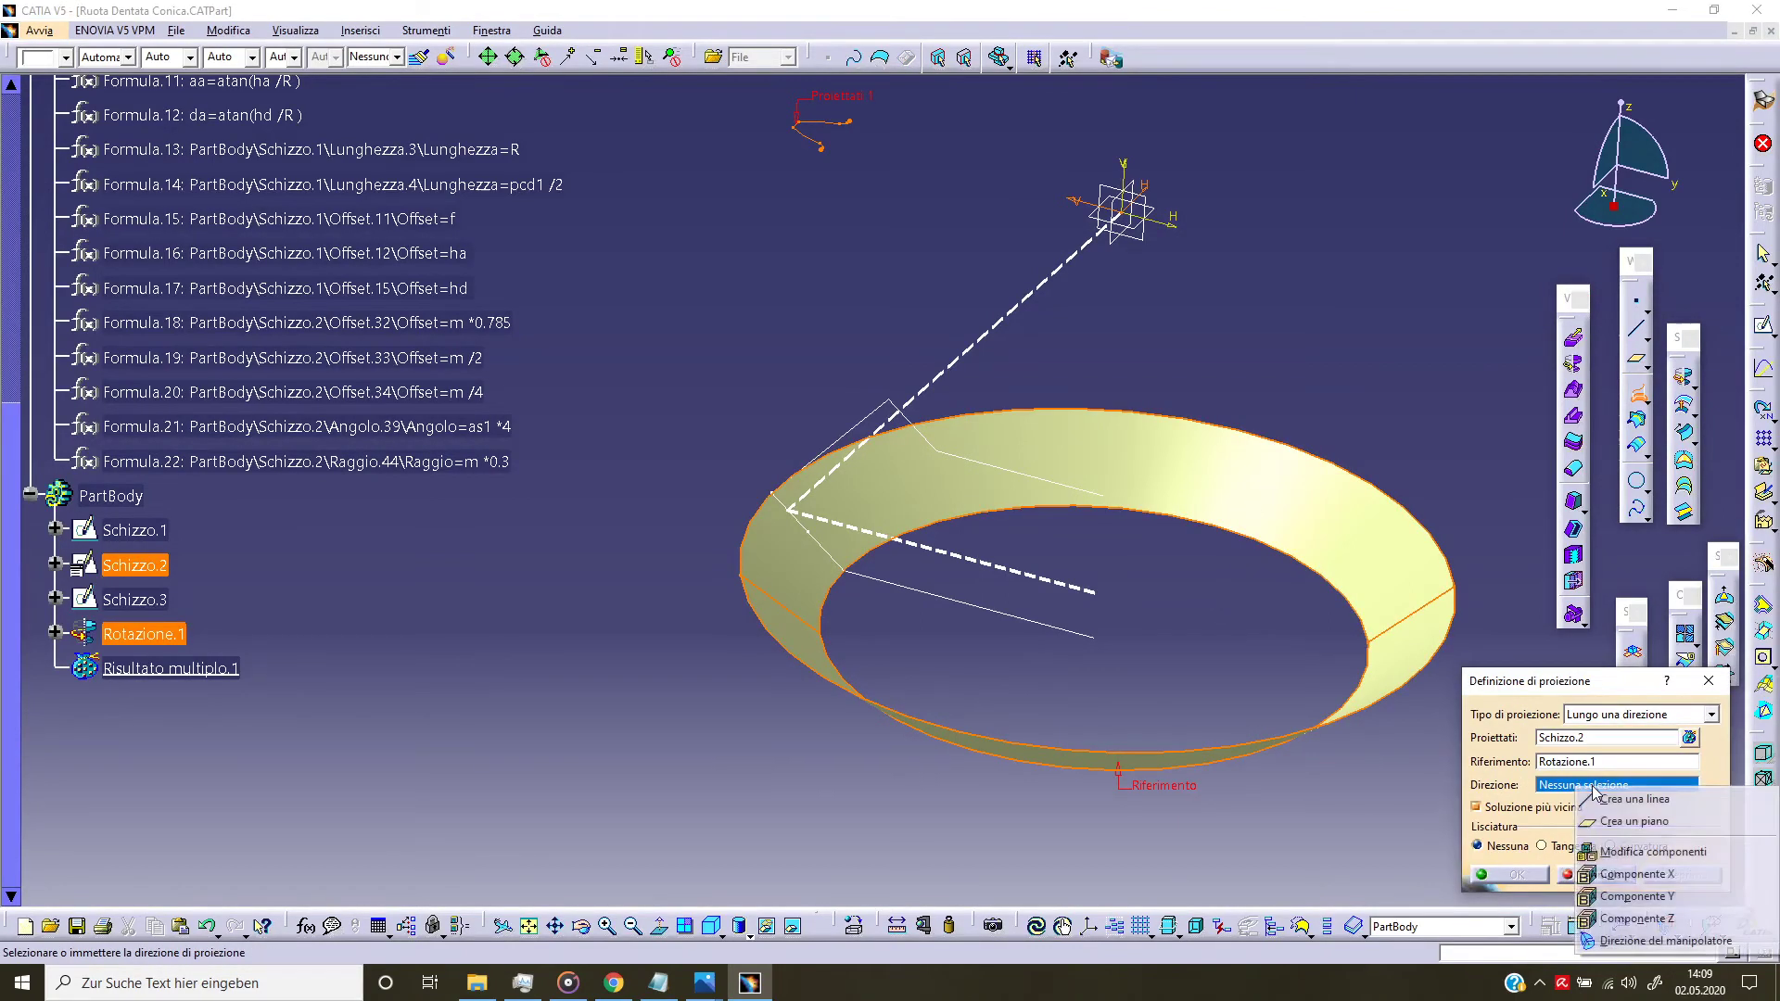
{"action": "left_click", "coordinate": [1653, 918]}
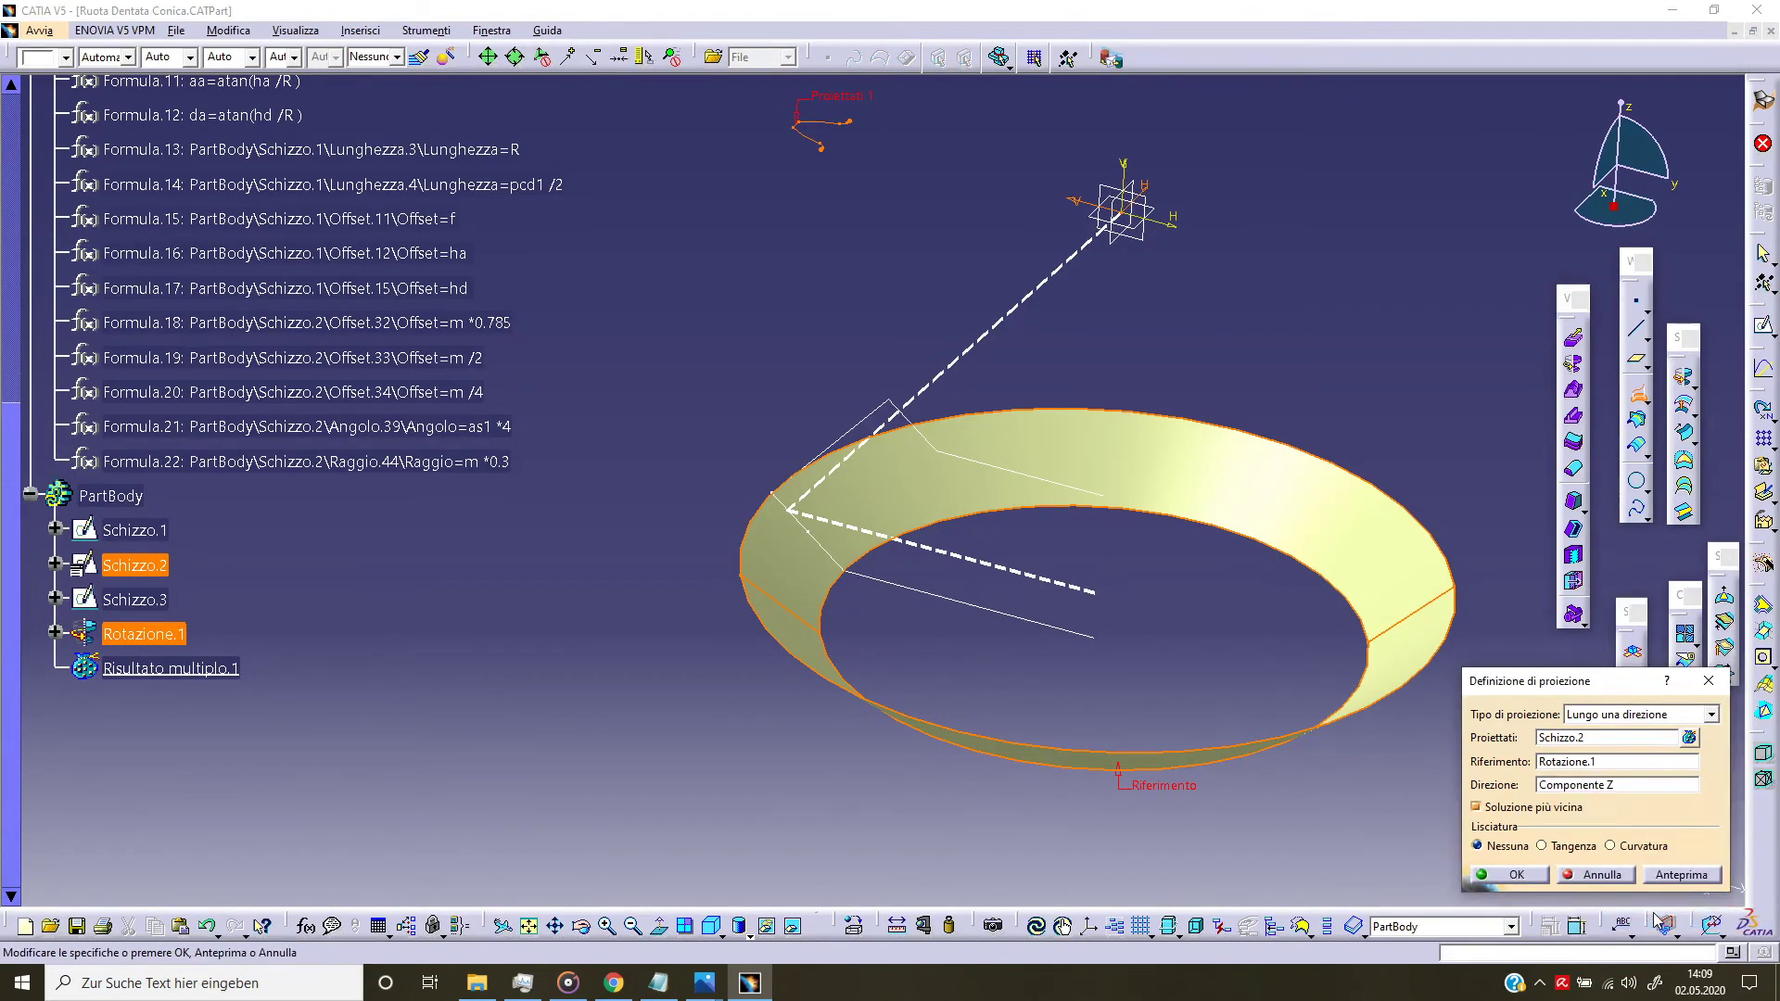
{"action": "left_click", "coordinate": [1674, 877]}
{"action": "left_click", "coordinate": [1528, 872]}
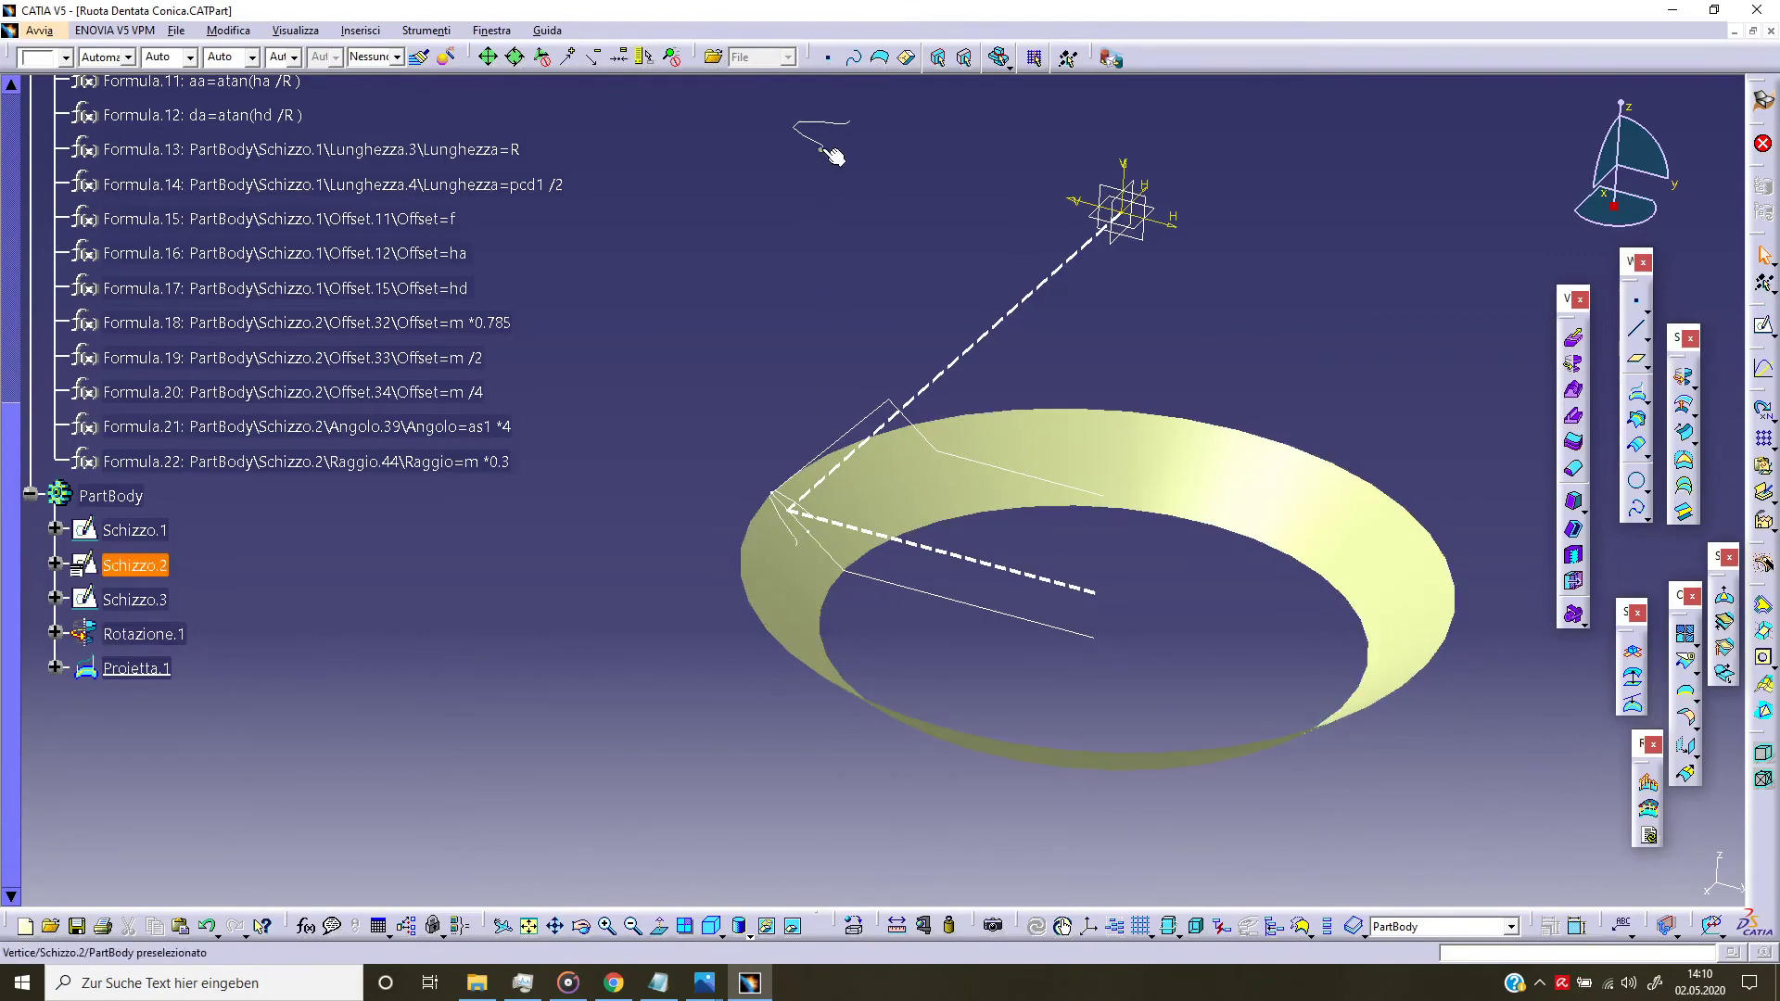
{"action": "scroll", "coordinate": [807, 362], "scroll_direction": "up", "scroll_amount": 2}
{"action": "scroll", "coordinate": [807, 361], "scroll_direction": "up", "scroll_amount": 3}
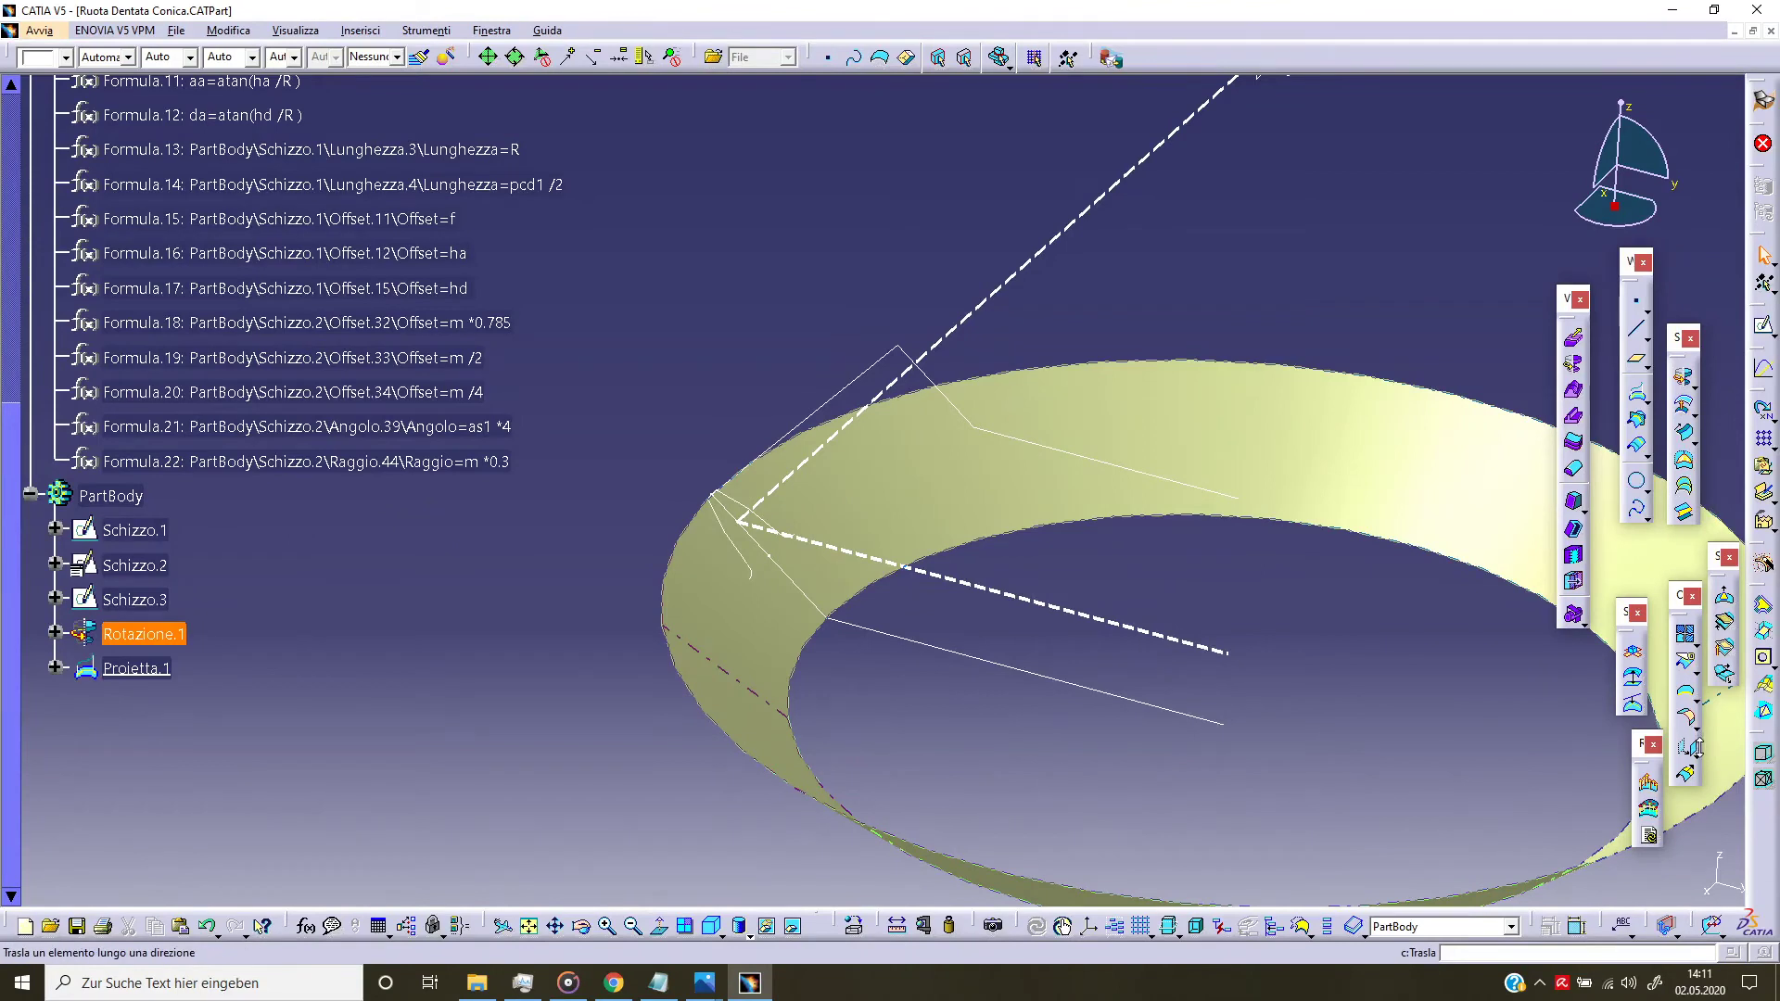
Step: Scale Proietta.1 by ratio 0,5 about the cone apex vertex and preview it
{"action": "left_click", "coordinate": [1696, 748]}
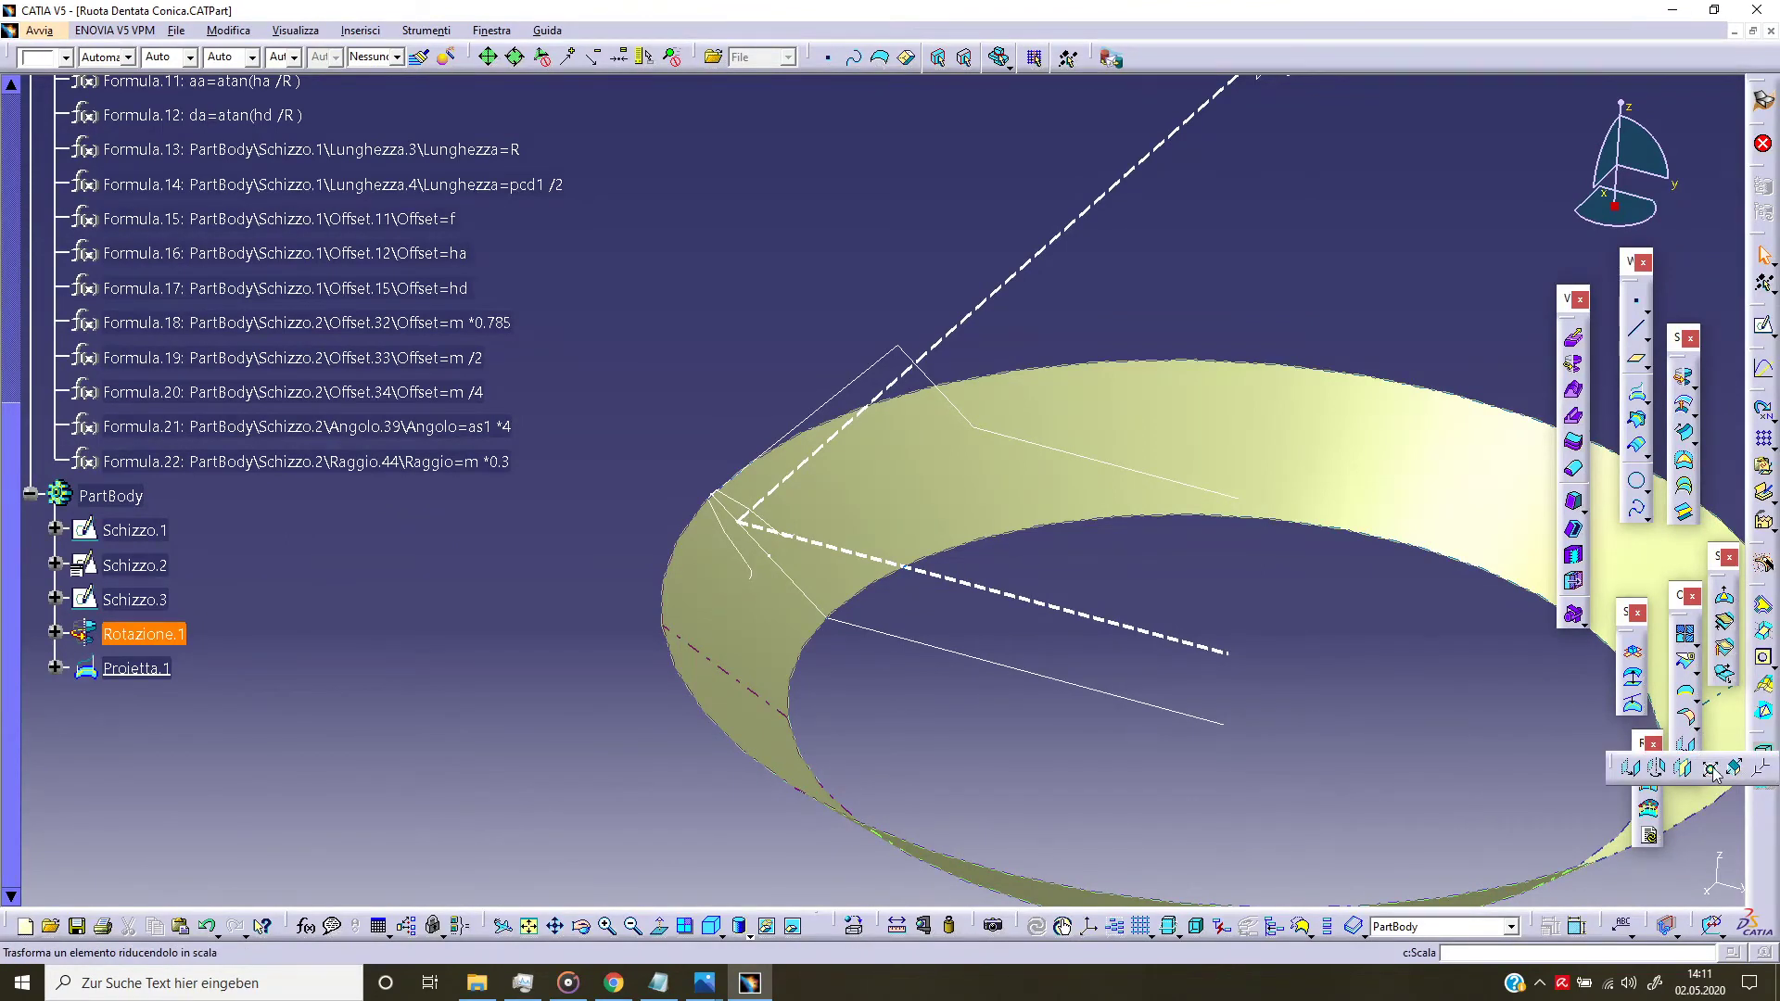
{"action": "left_click", "coordinate": [1711, 768]}
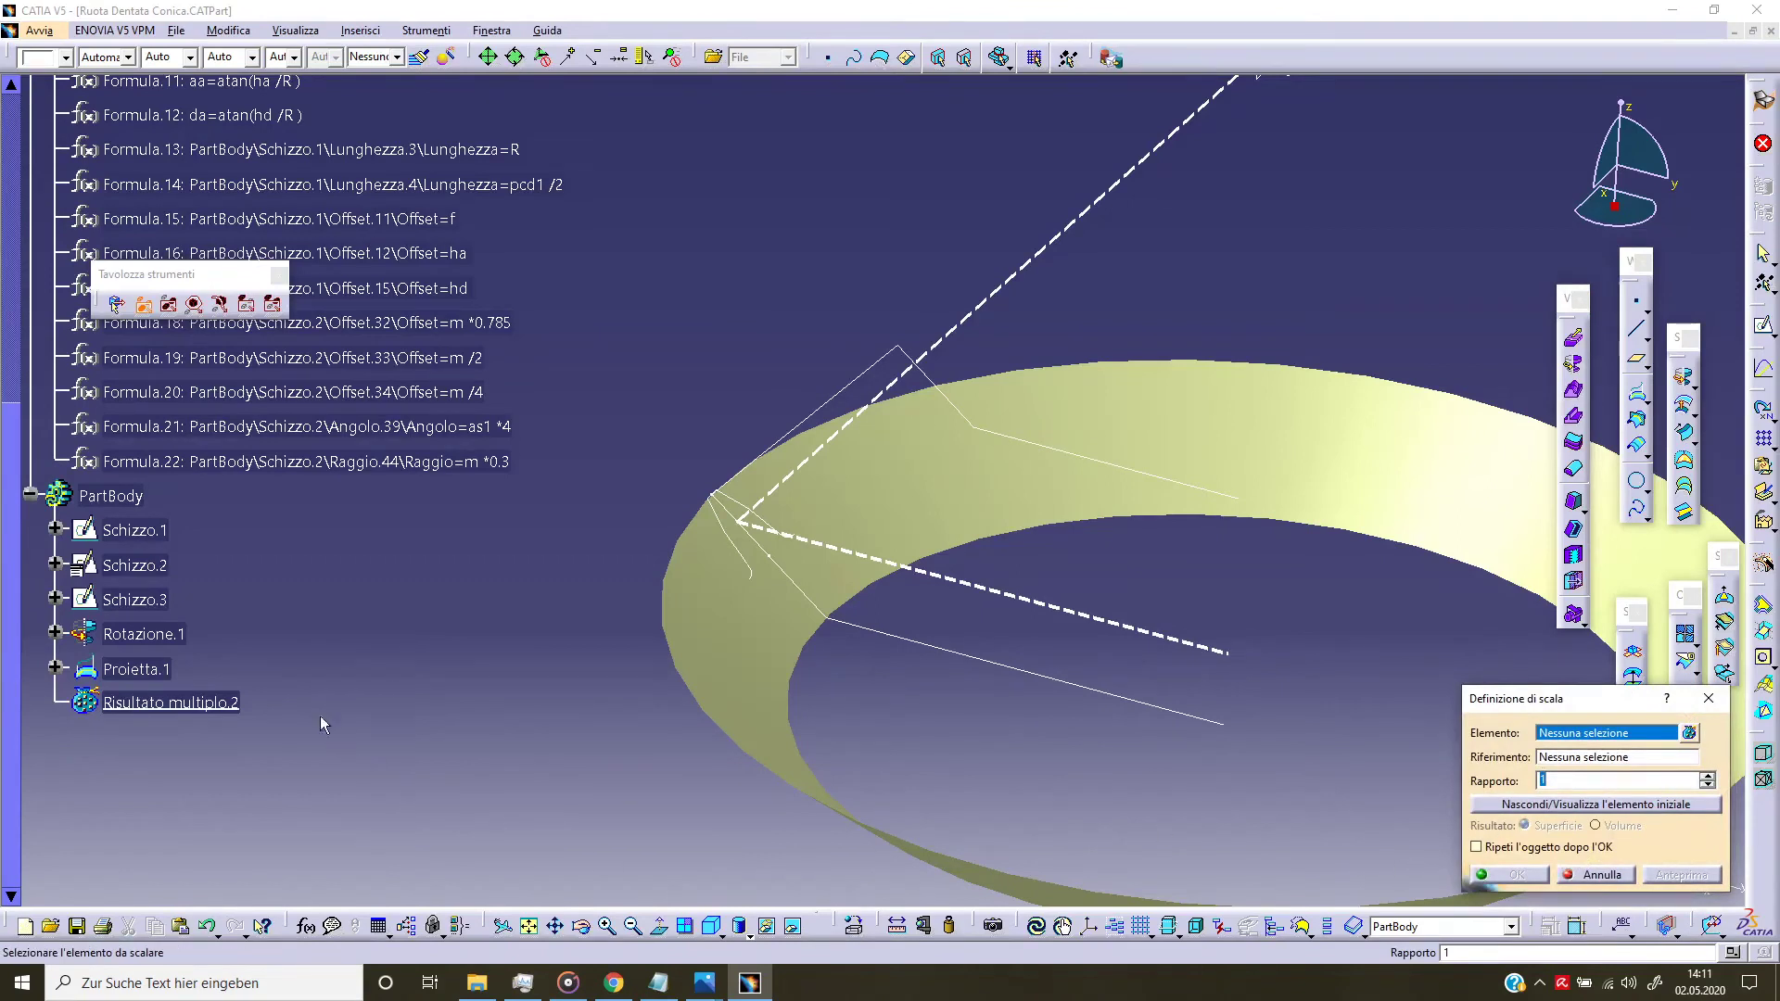
{"action": "left_click", "coordinate": [148, 674]}
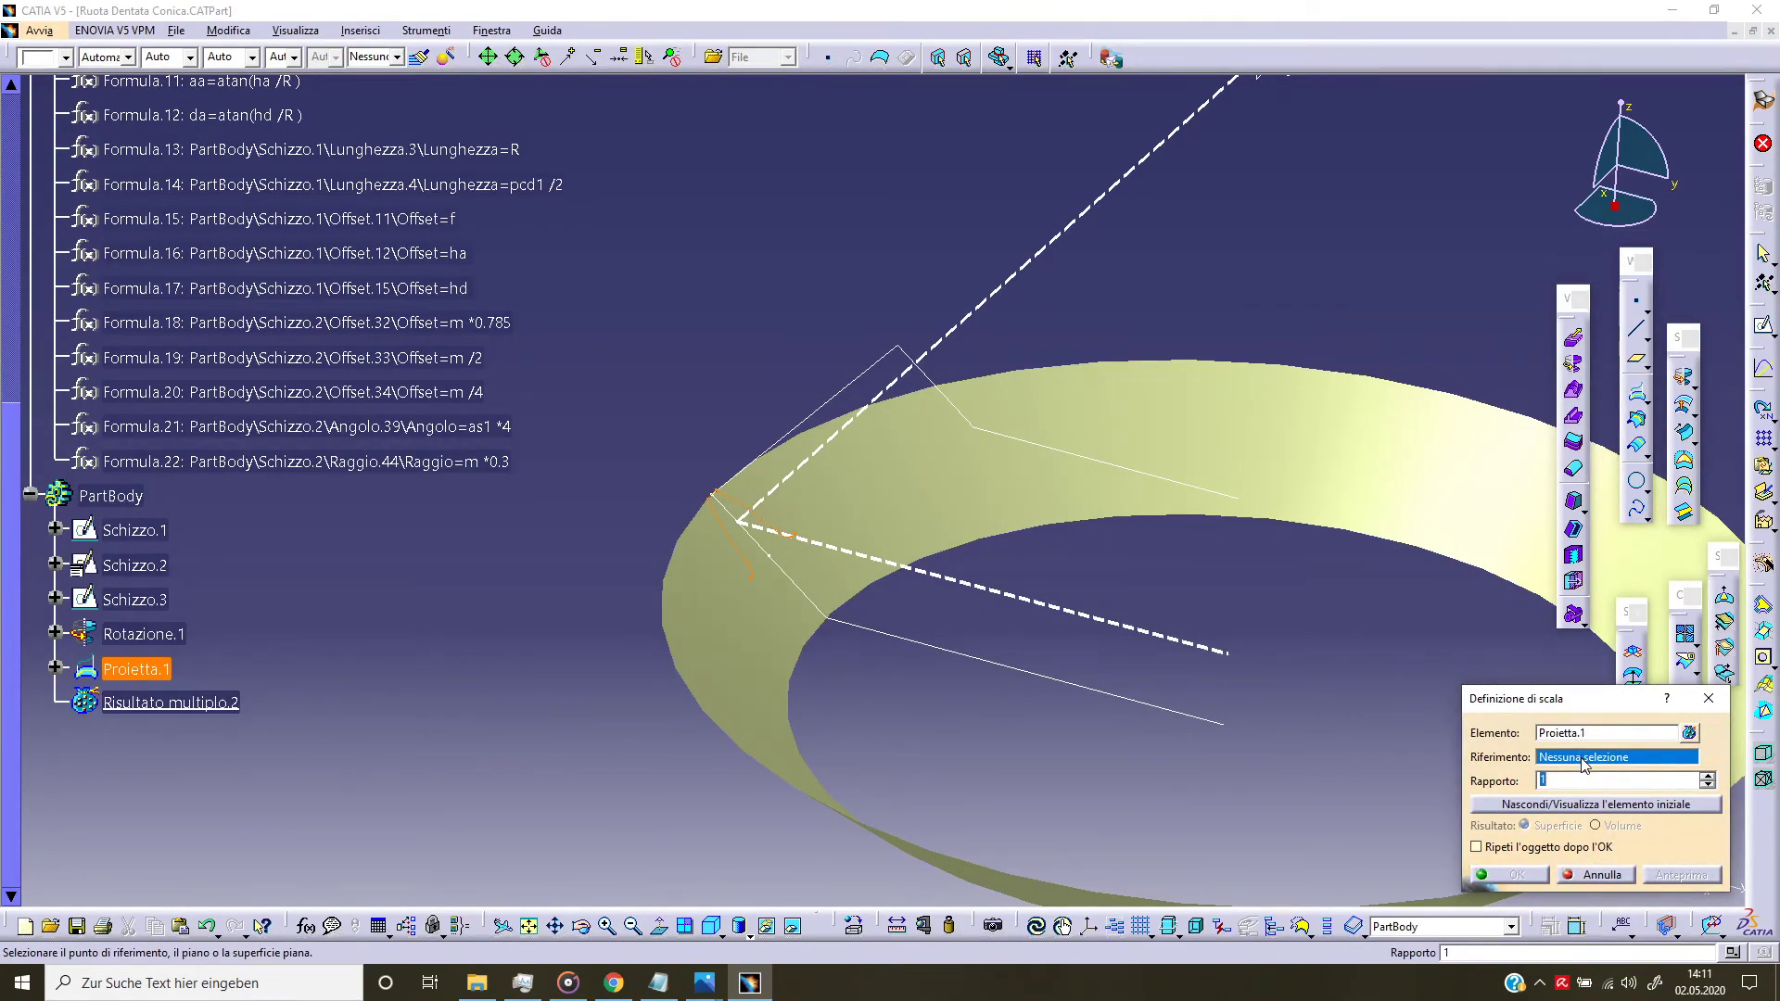
{"action": "mouse_move", "coordinate": [1268, 609]}
{"action": "middle_mouse_down"}
{"action": "mouse_move", "coordinate": [1128, 616]}
{"action": "mouse_move", "coordinate": [1153, 646]}
{"action": "middle_mouse_up"}
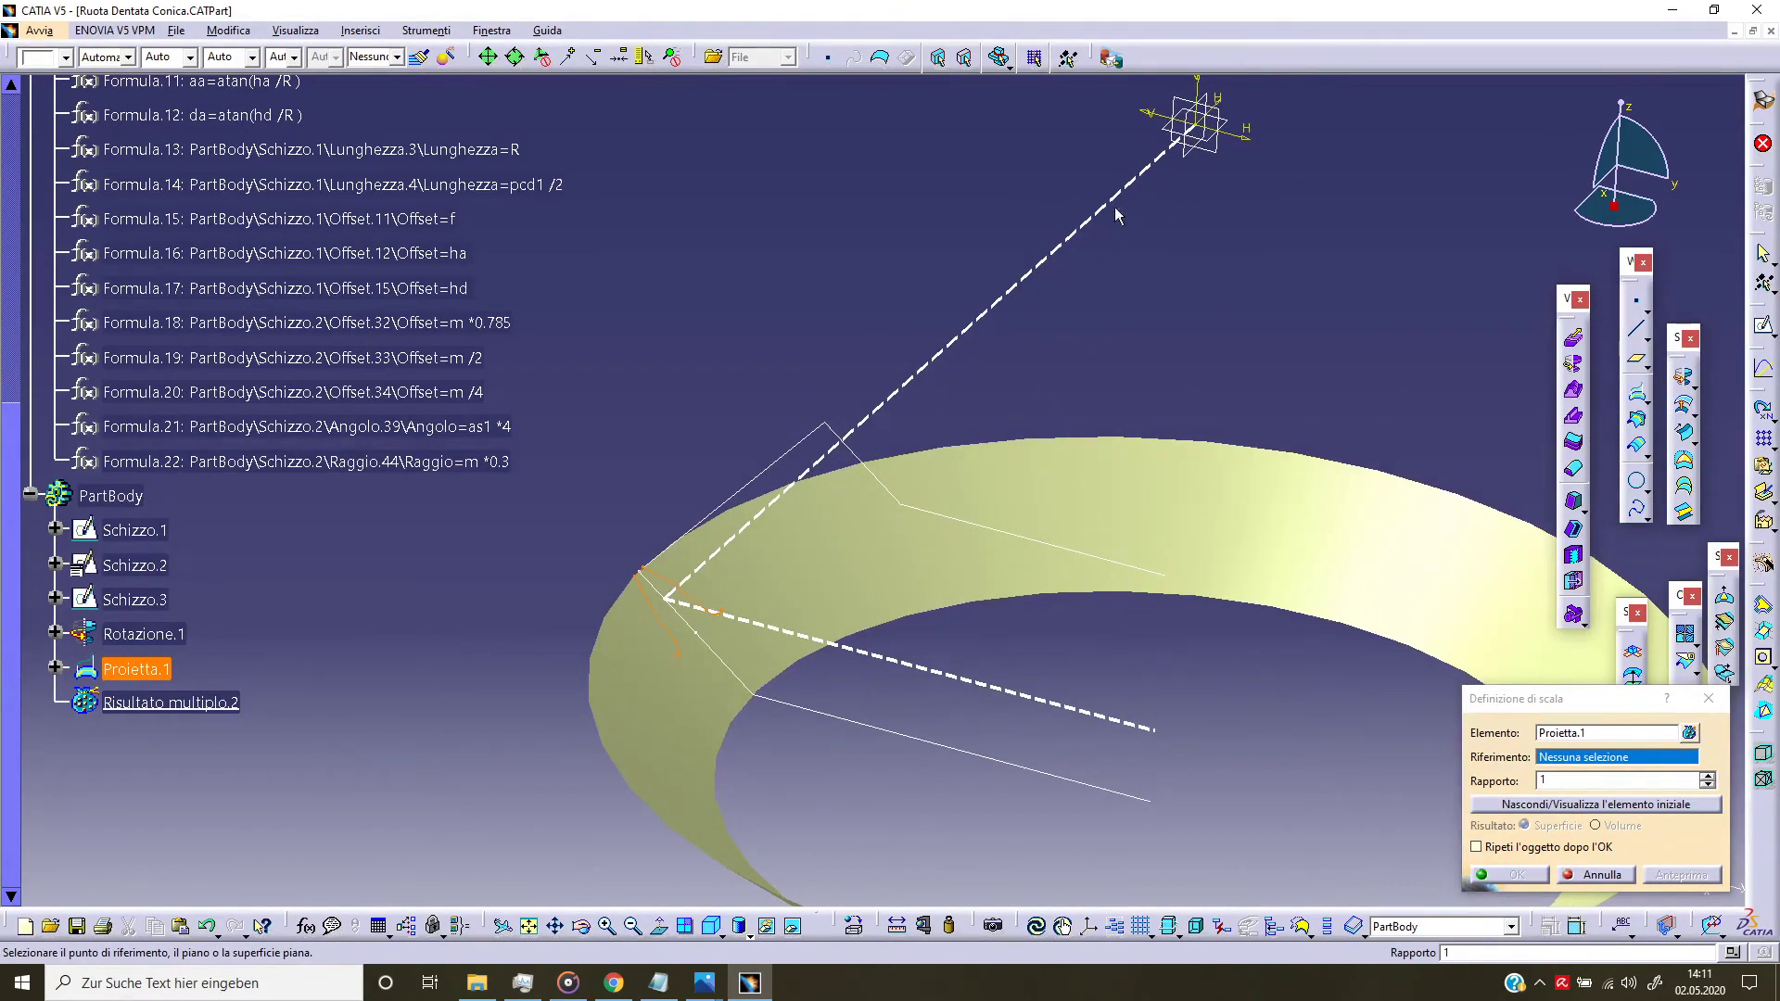
{"action": "left_click", "coordinate": [1195, 126]}
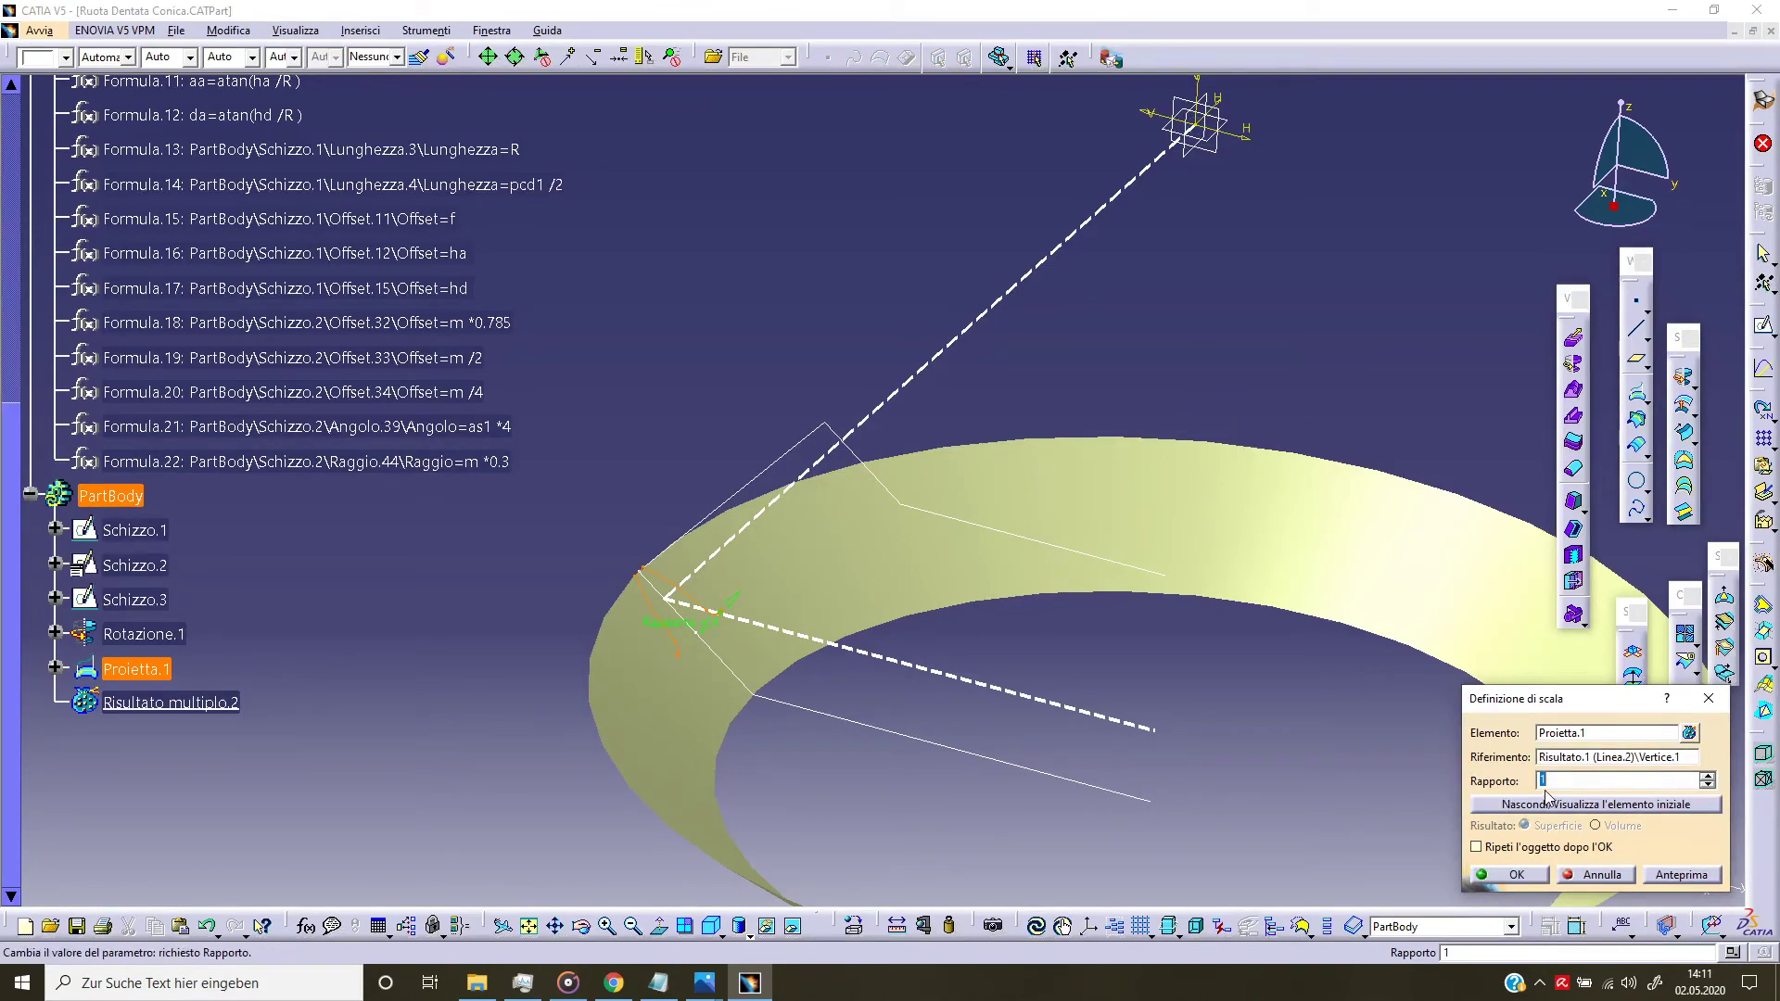
{"action": "type", "text": "0,"}
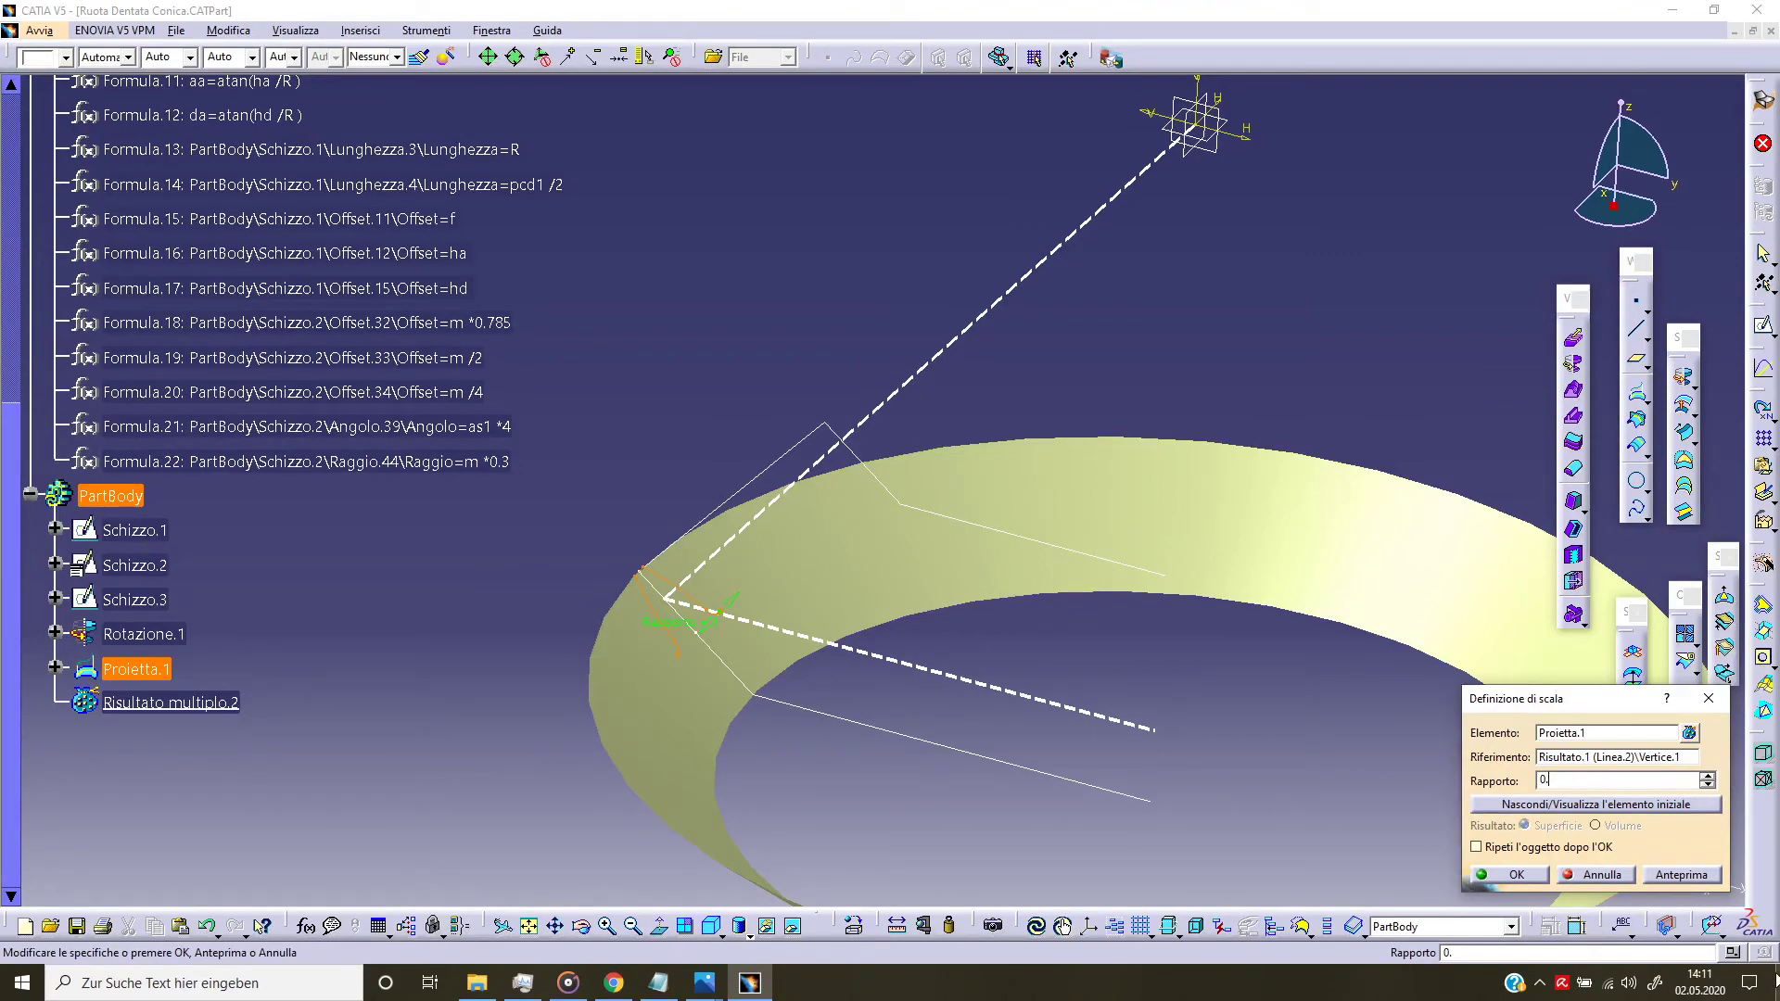
{"action": "type", "text": "5"}
{"action": "left_click", "coordinate": [1706, 877]}
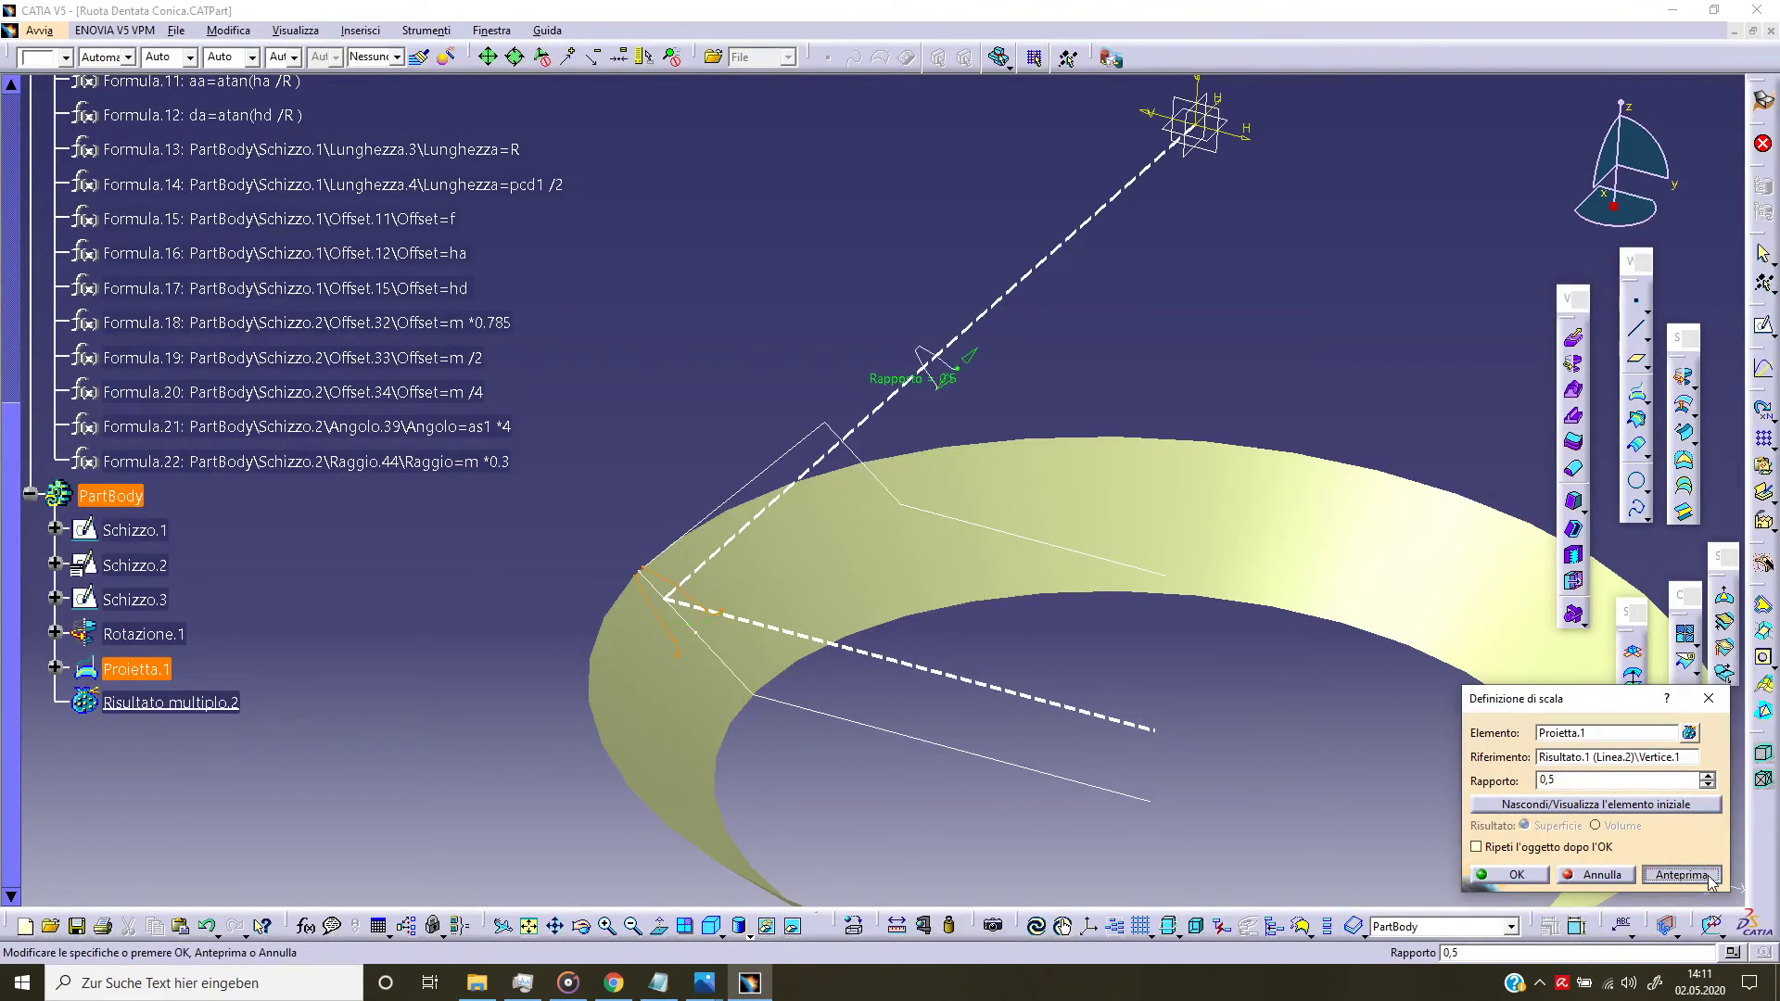
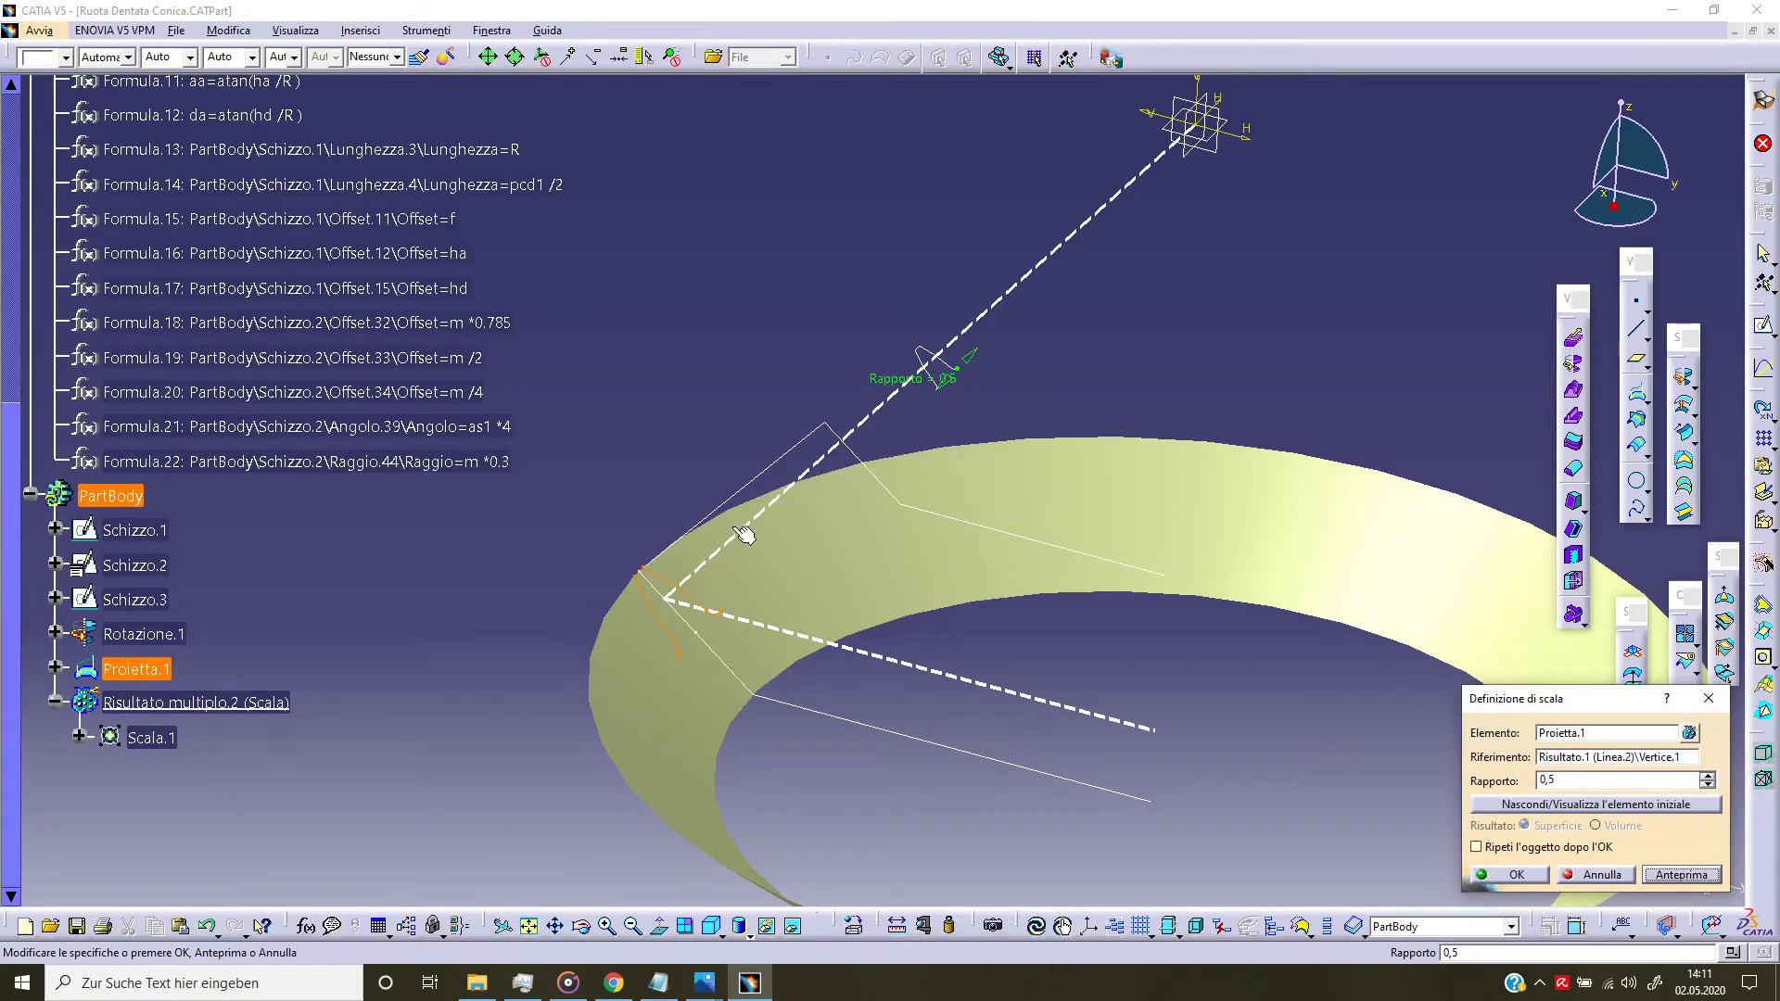
Step: Scale Proietta.1 by ratio 0.5 about Vertice.1 to create Scala.1
{"action": "left_click", "coordinate": [1515, 875]}
{"action": "middle_click_drag", "start_coordinate": [1031, 431], "coordinate": [1177, 499]}
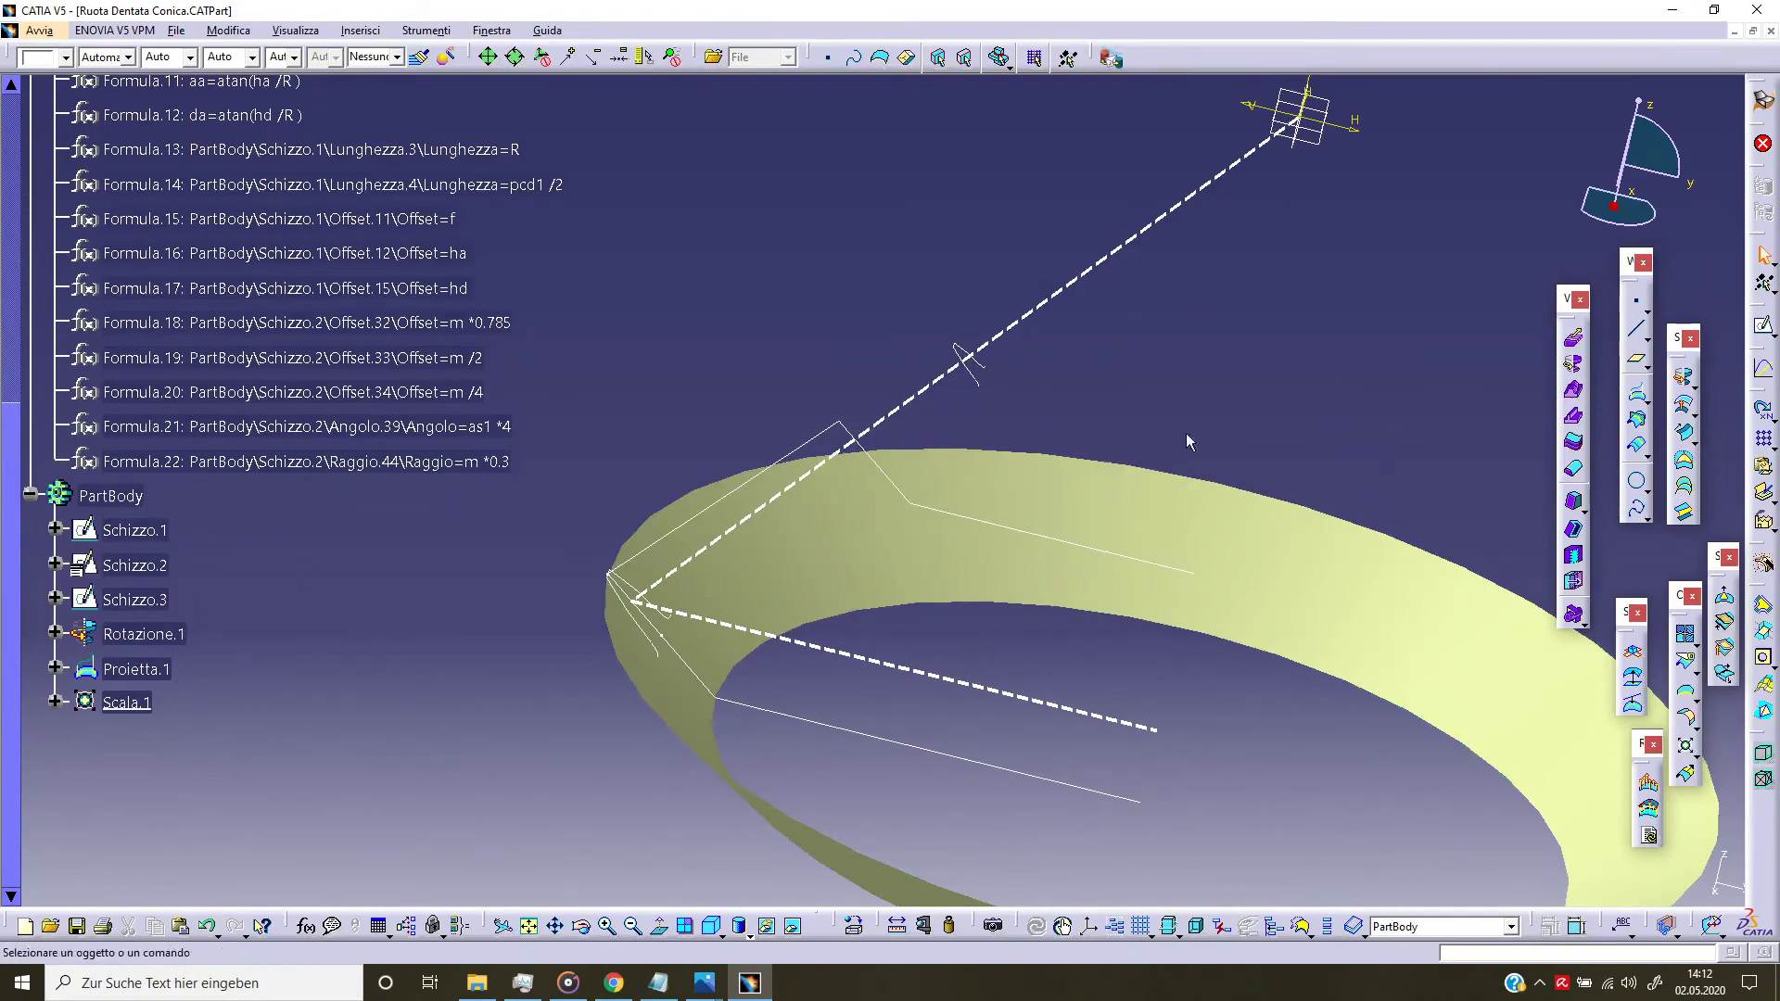
Step: Loft Superficie multi-sezione.1 from Proietta.1 to Scala.1, using the dashed axis line as spine
{"action": "left_click", "coordinate": [1687, 487]}
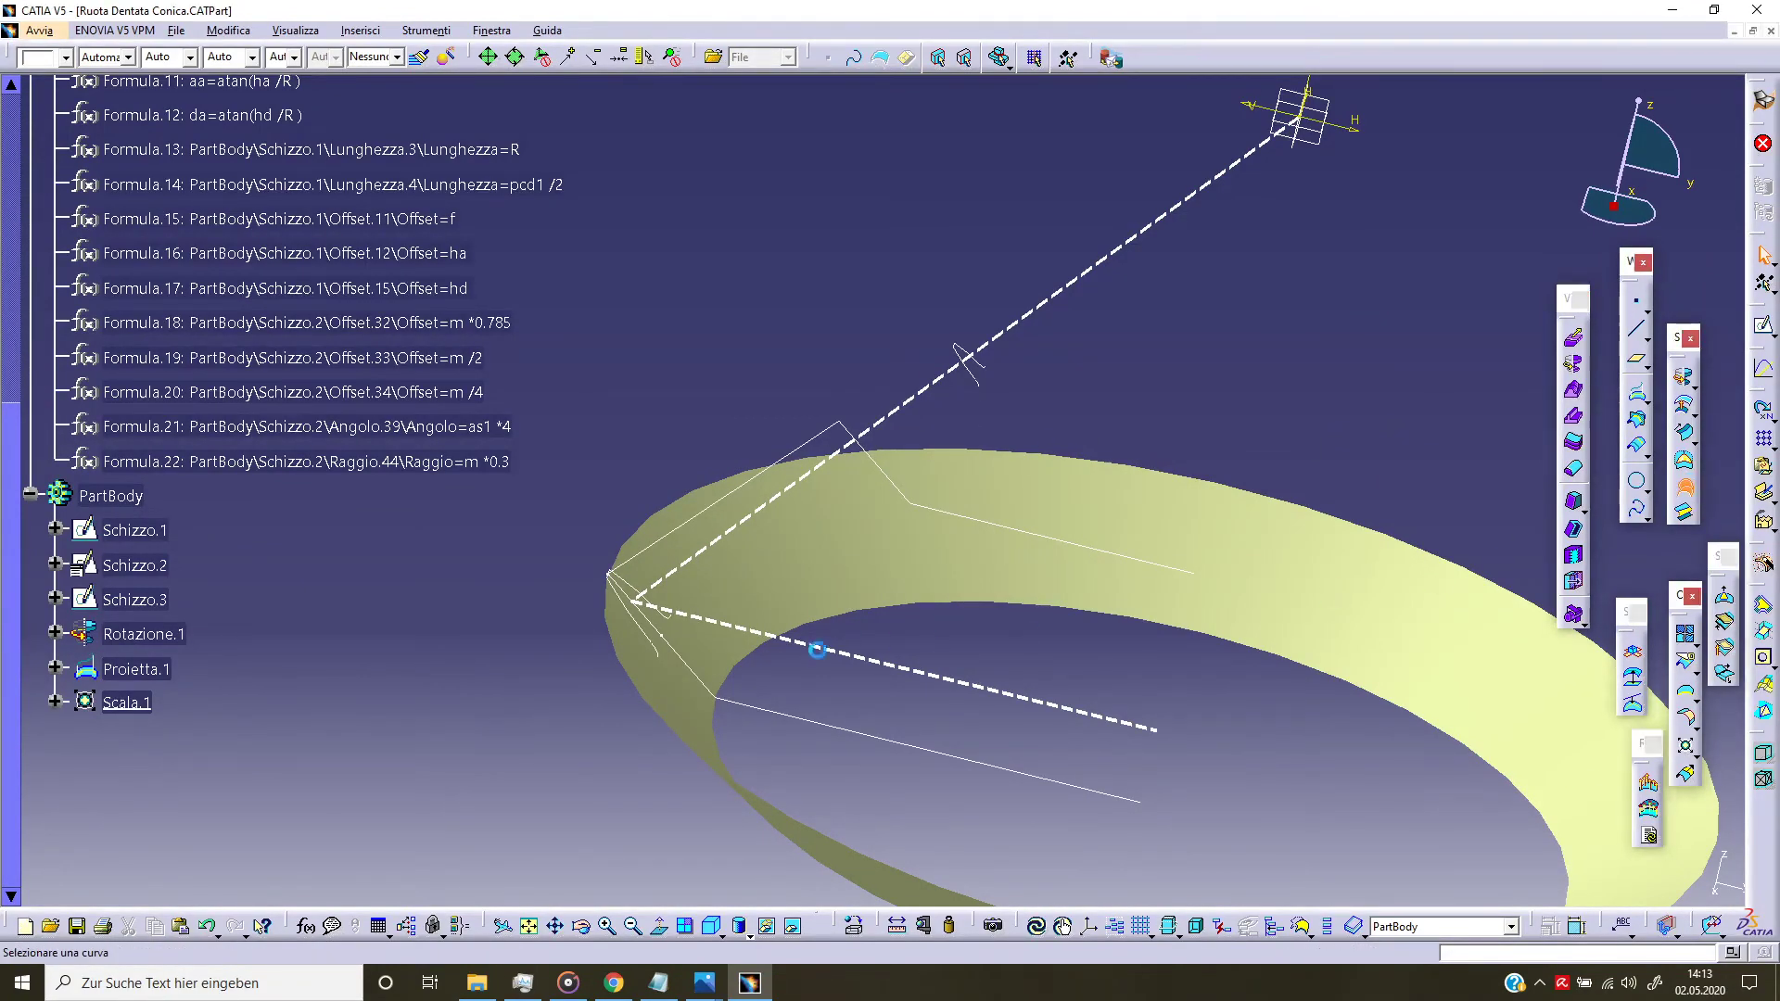
{"action": "left_click", "coordinate": [656, 644]}
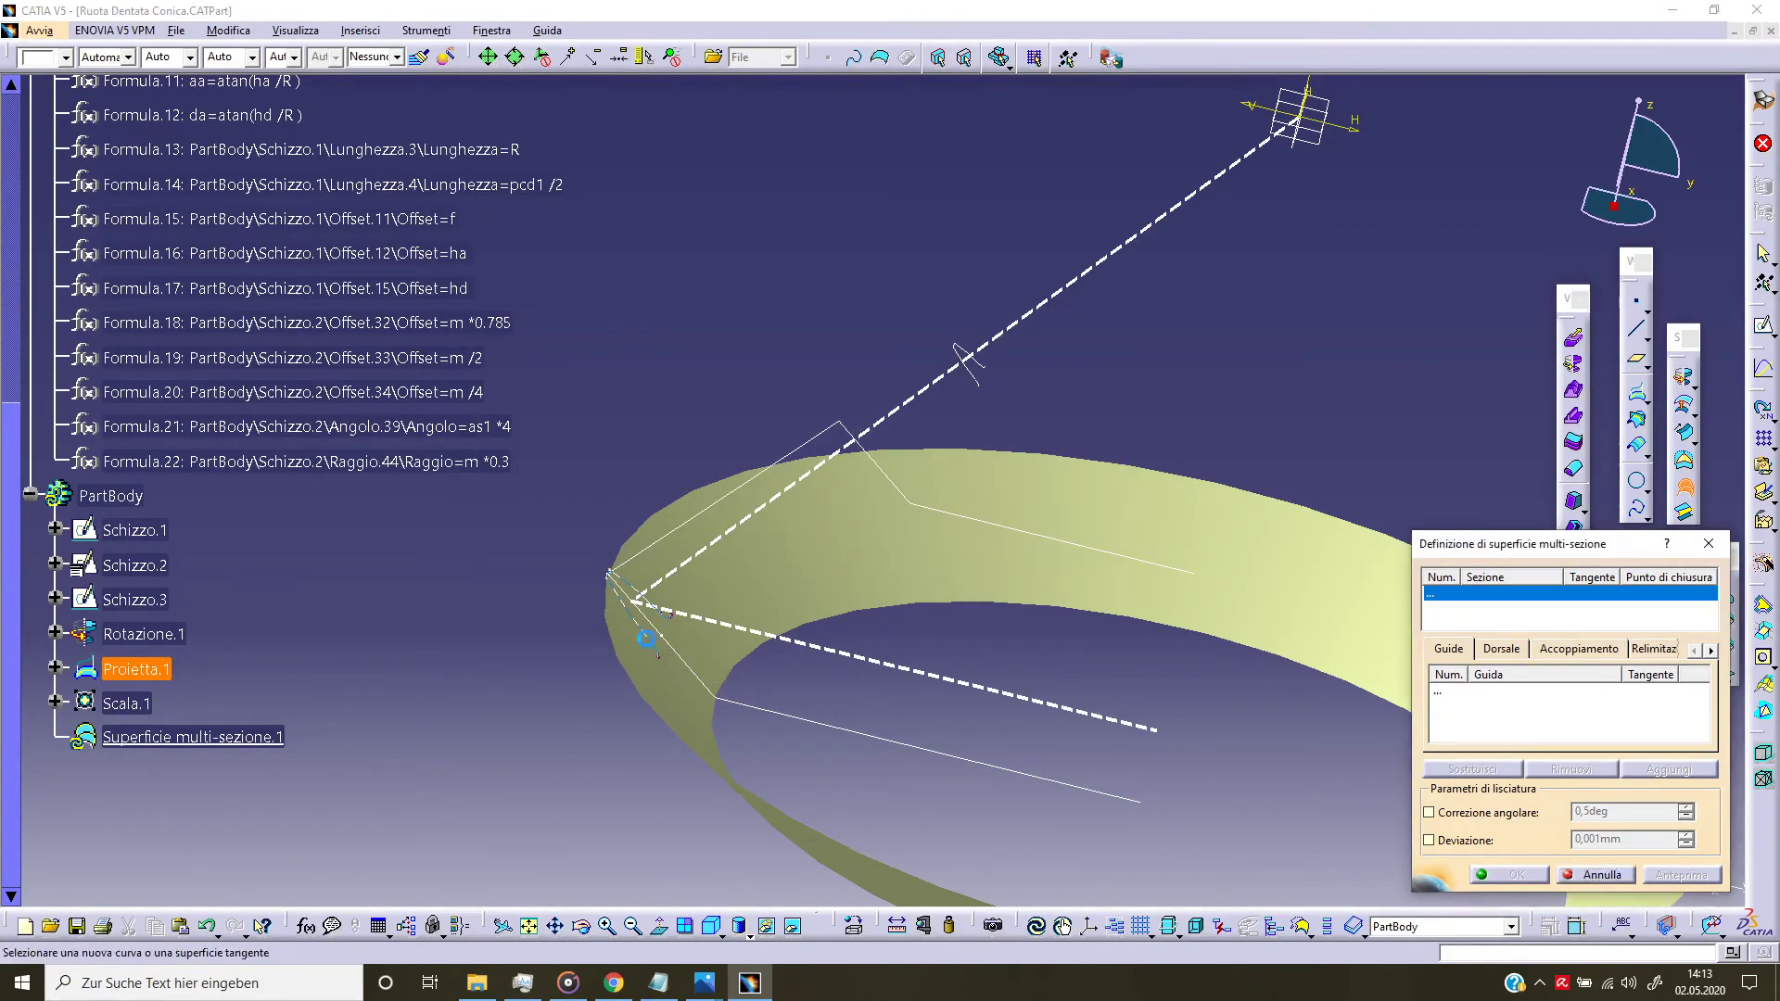
{"action": "left_click", "coordinate": [981, 383]}
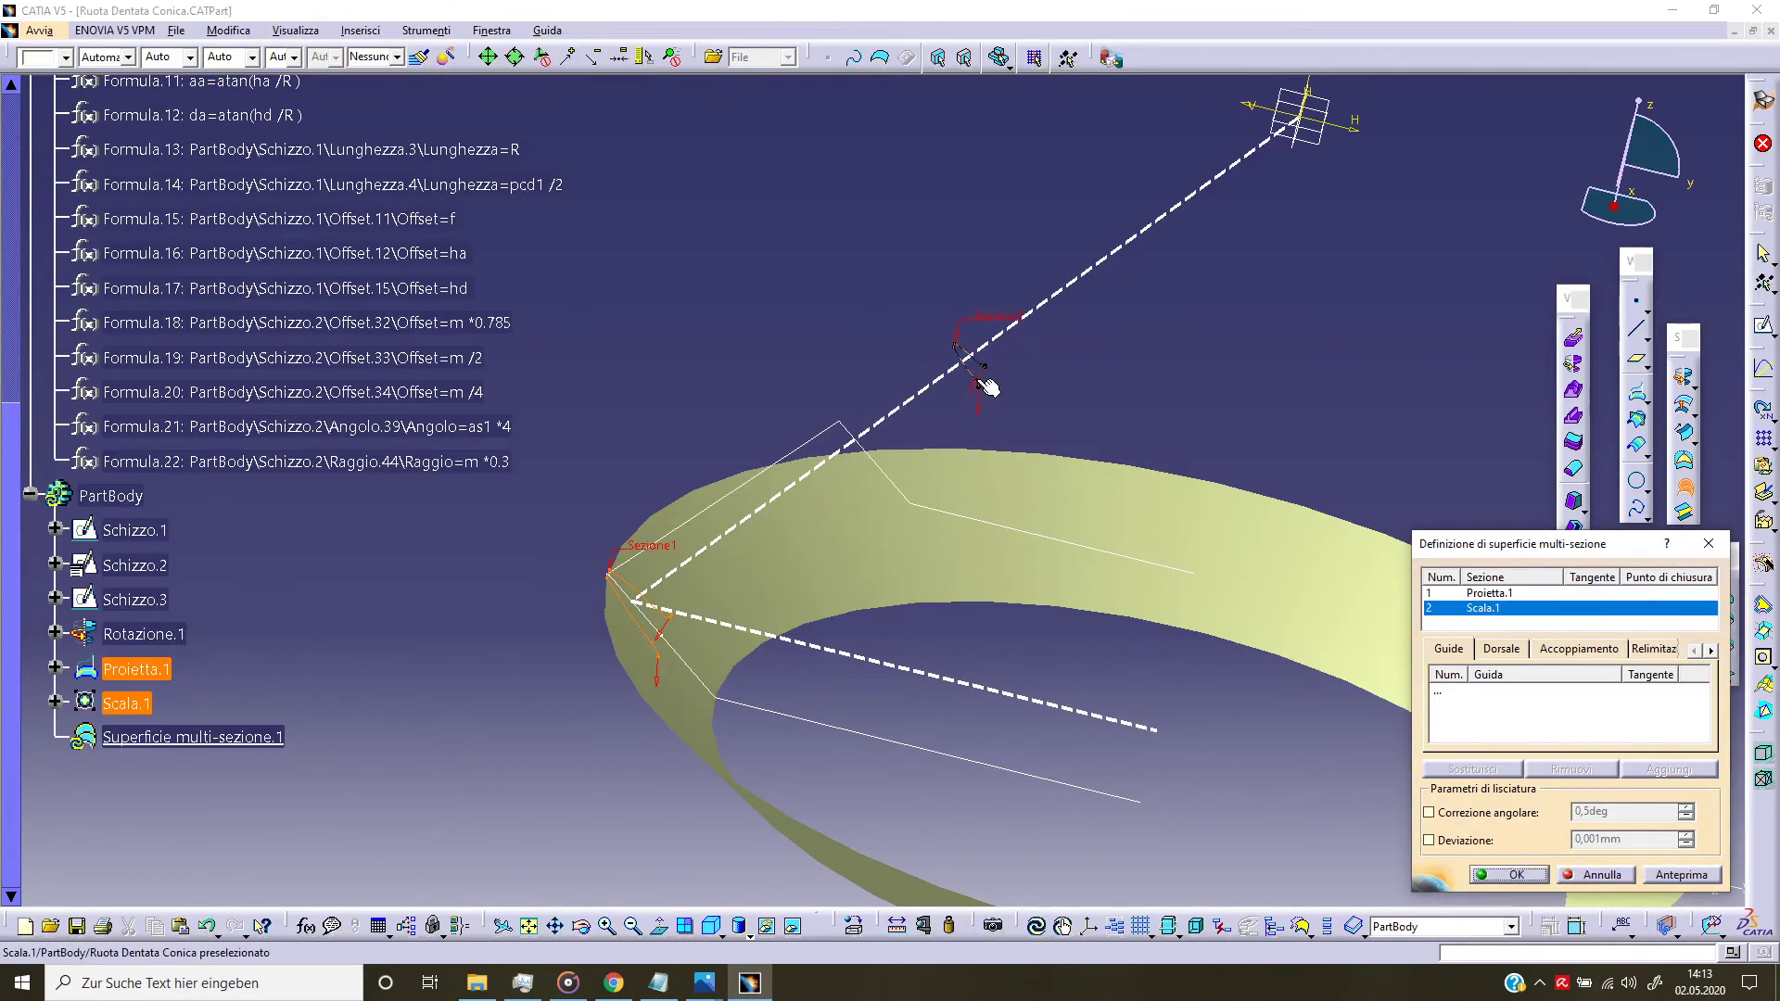
{"action": "left_click", "coordinate": [1503, 649]}
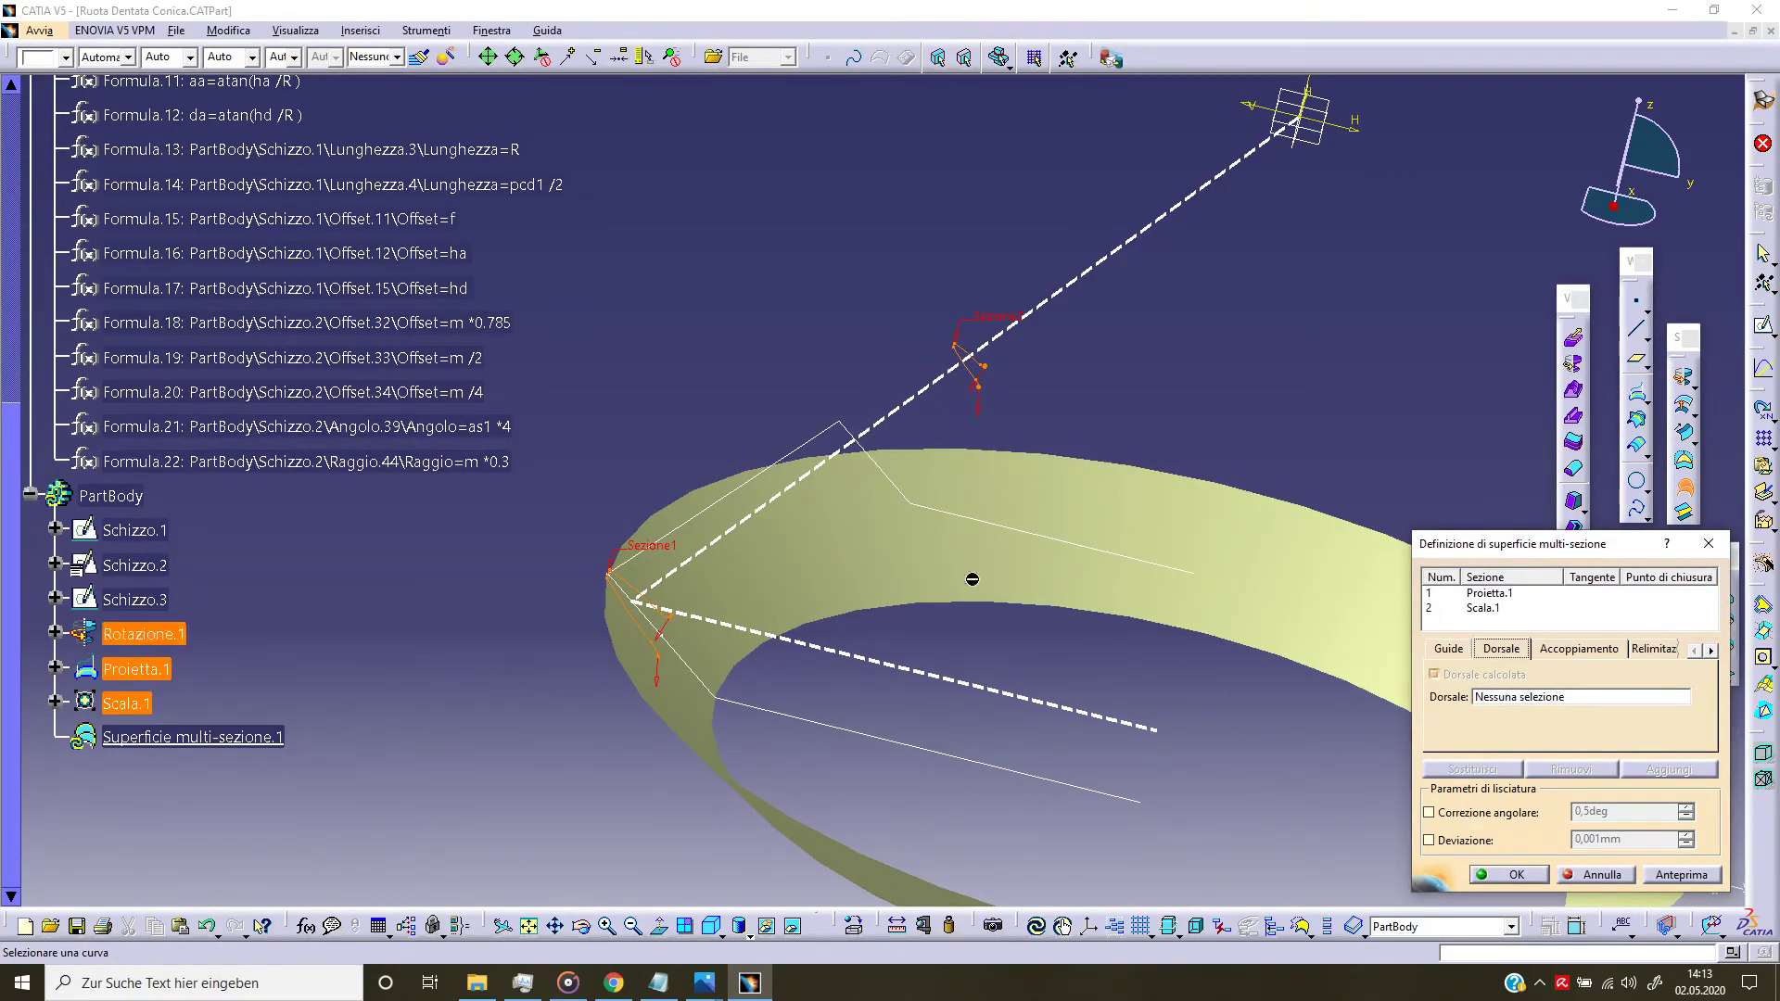
{"action": "left_click", "coordinate": [924, 398]}
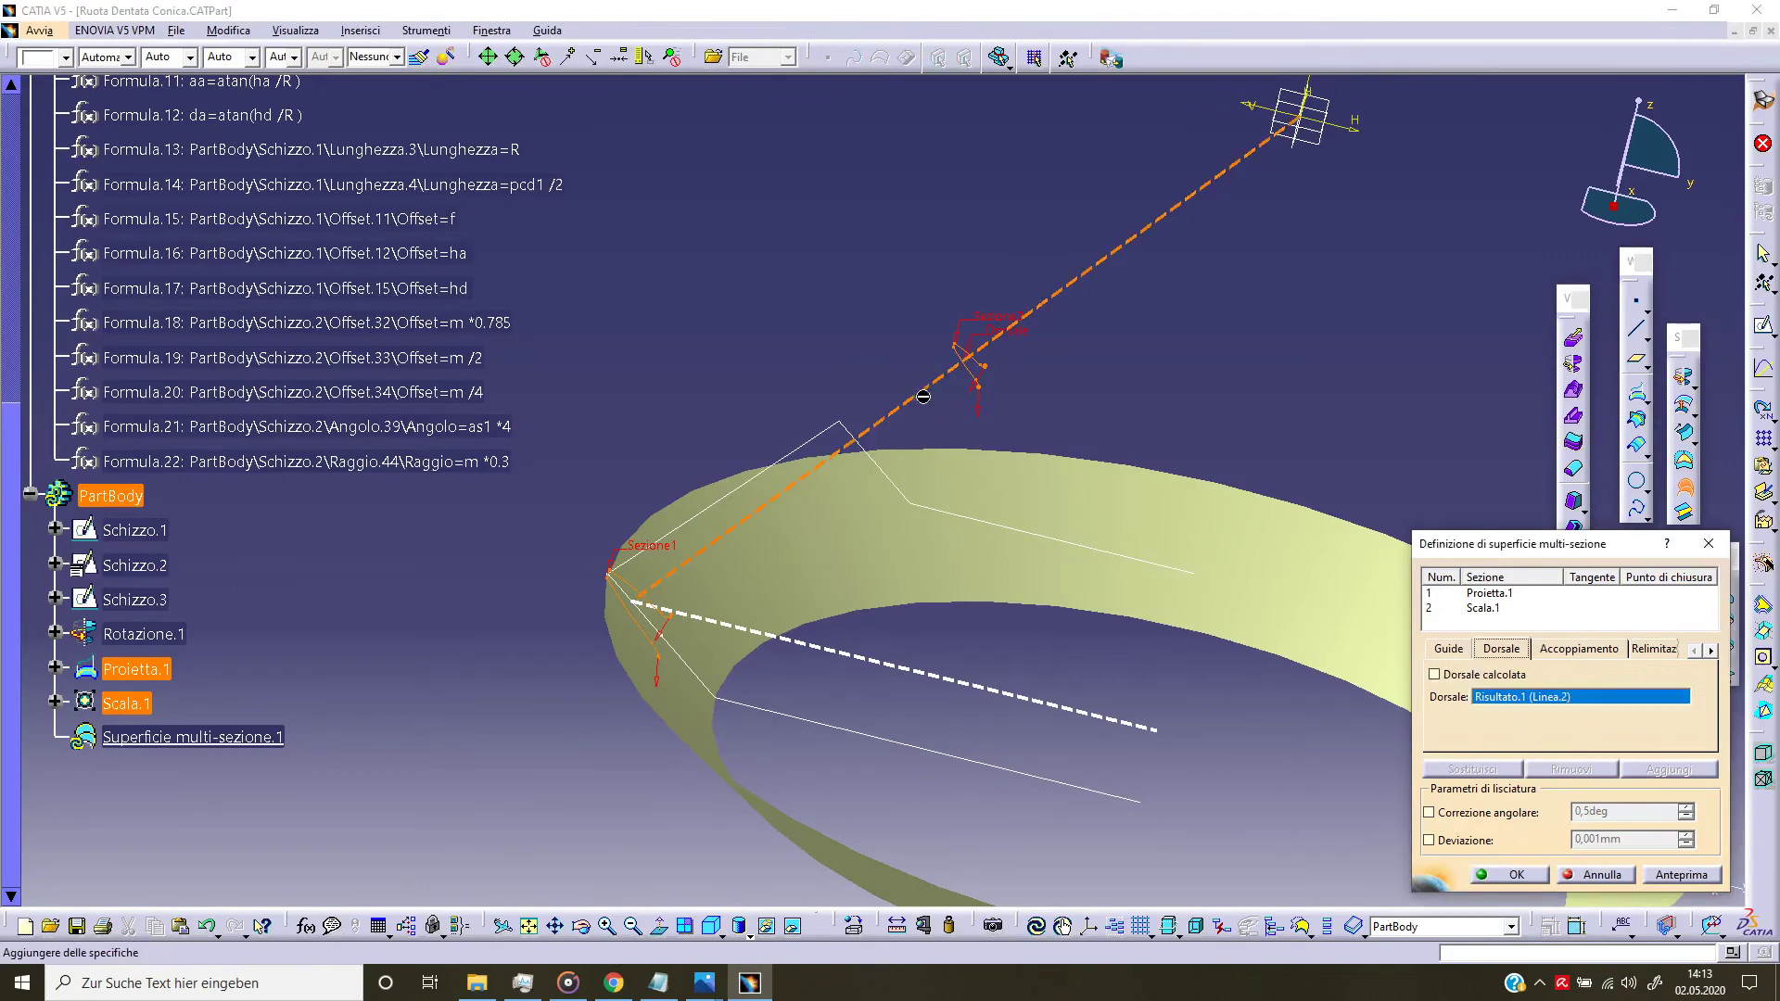
{"action": "left_click", "coordinate": [1532, 876]}
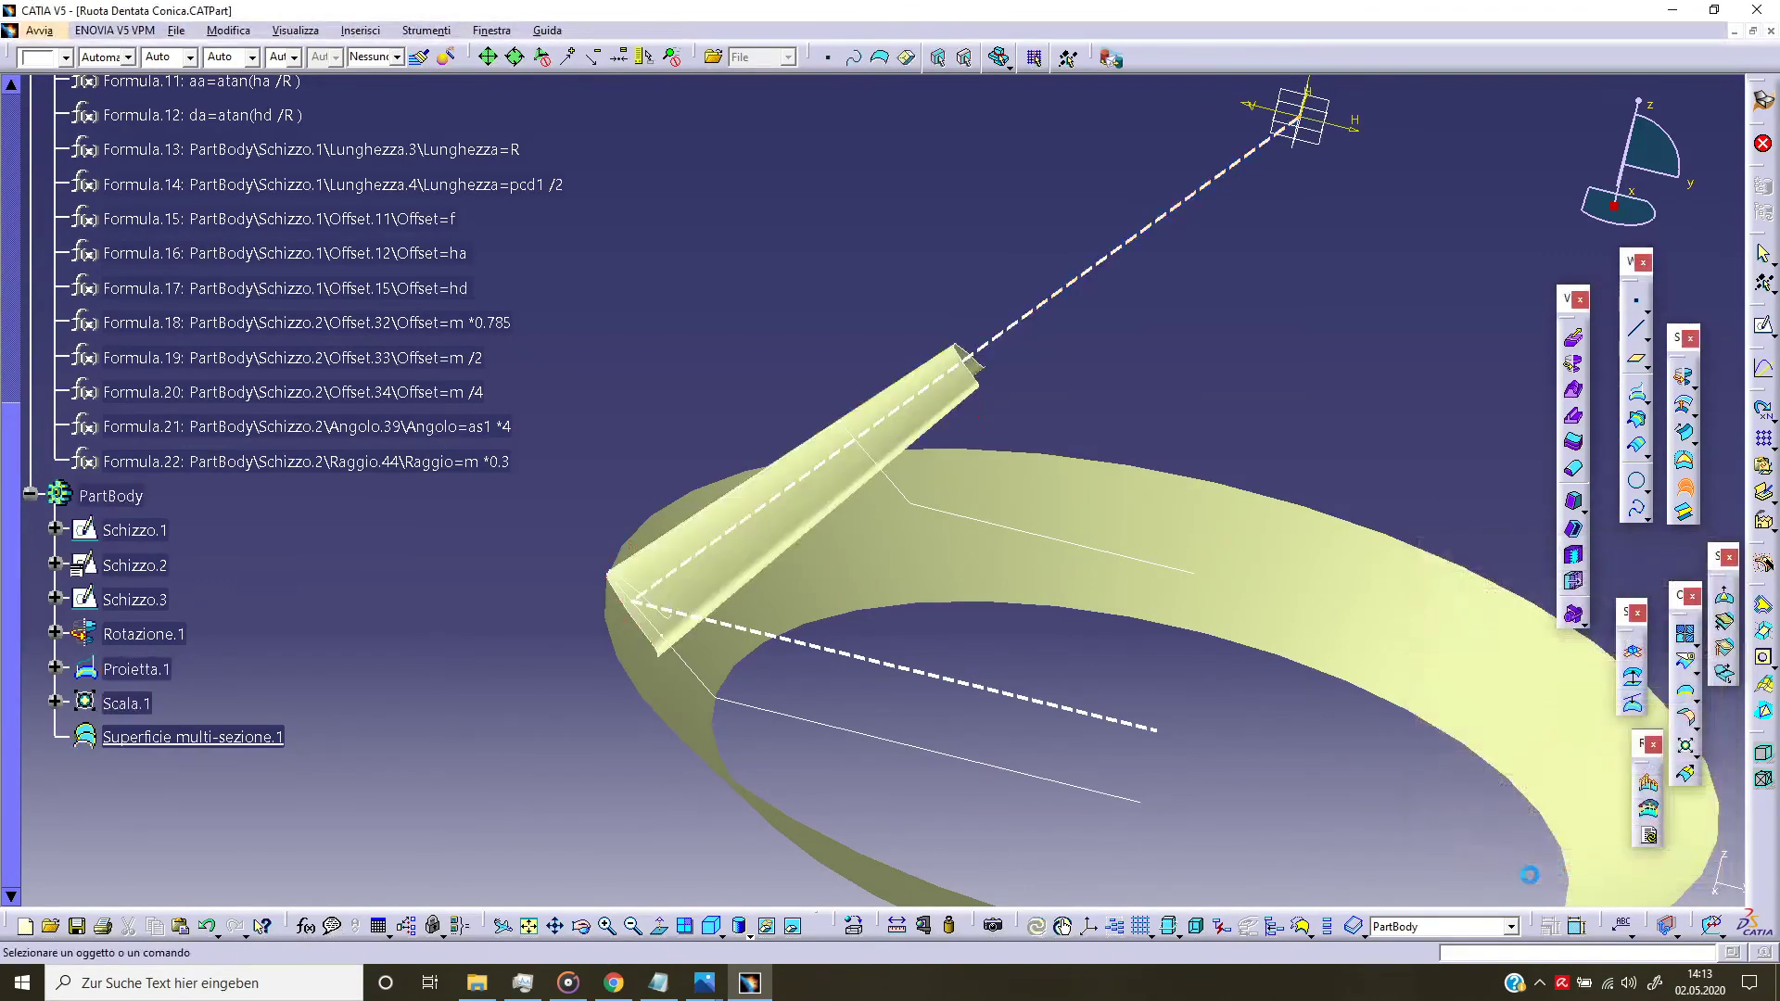
{"action": "mouse_move", "coordinate": [612, 714]}
{"action": "middle_mouse_down"}
{"action": "mouse_move", "coordinate": [1157, 730]}
{"action": "mouse_move", "coordinate": [970, 666]}
{"action": "mouse_move", "coordinate": [1004, 683]}
{"action": "middle_mouse_up"}
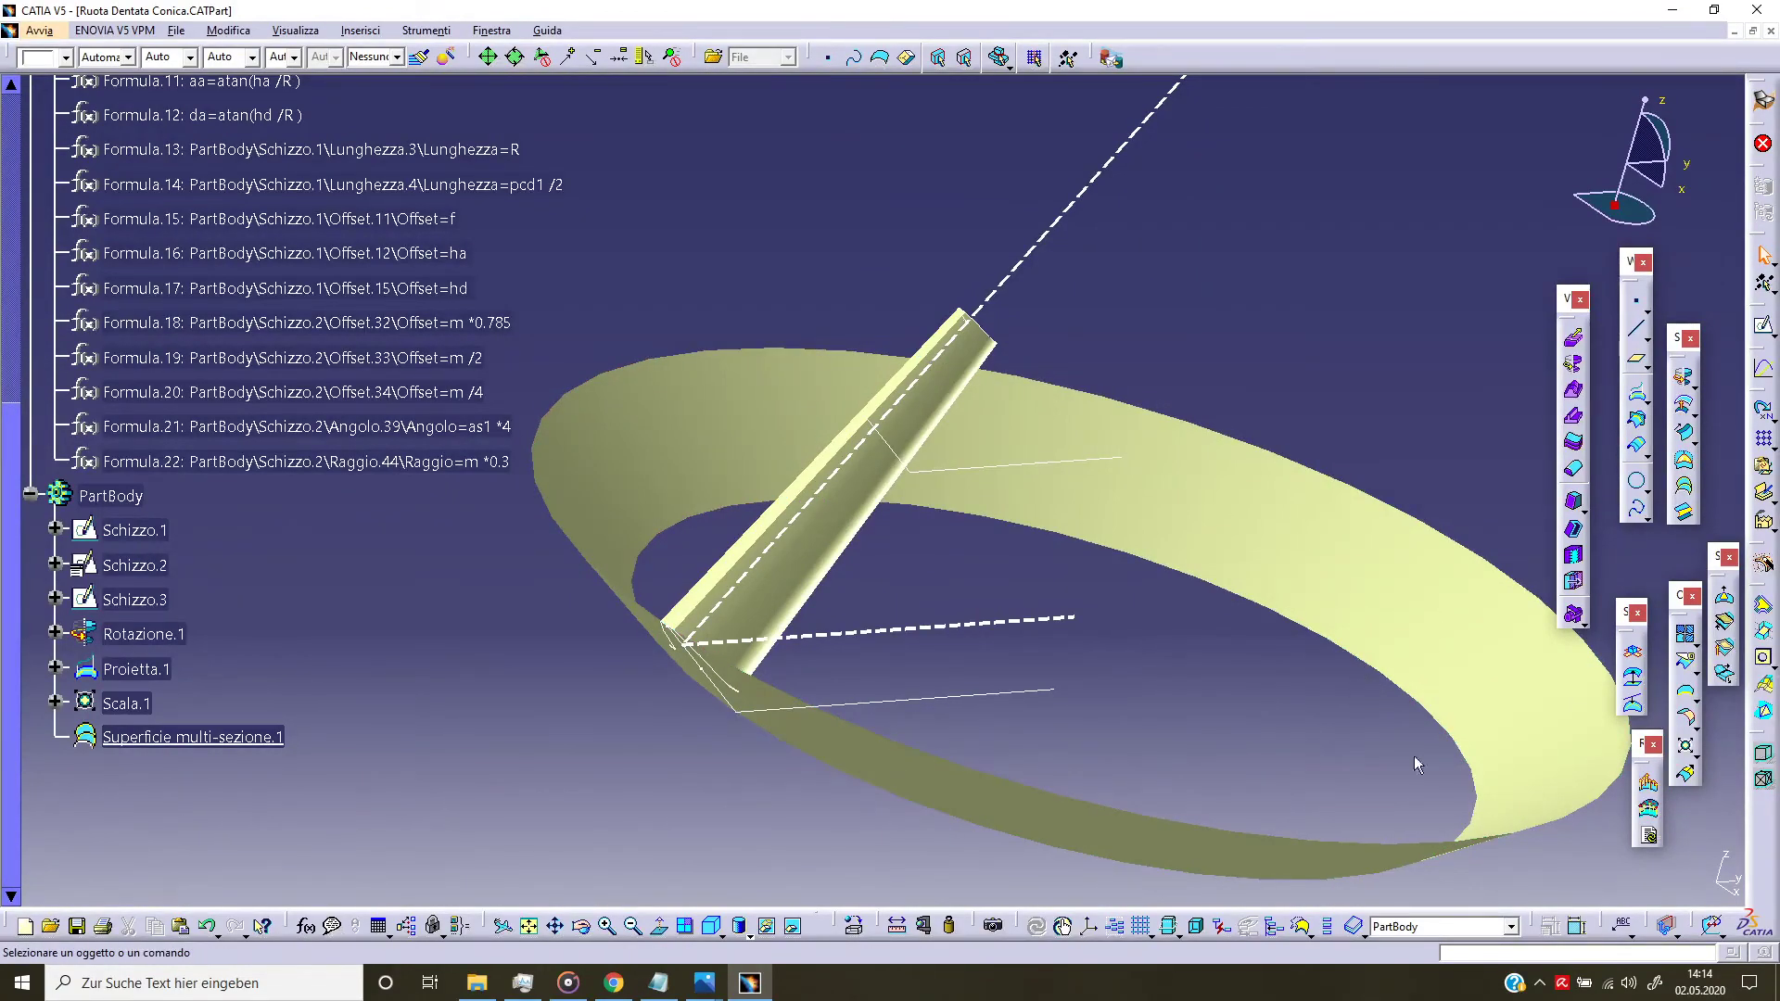
Step: Extrapolate the lofted surface 10mm from its Proietta.1 boundary with curvature continuity
{"action": "left_click", "coordinate": [1686, 778]}
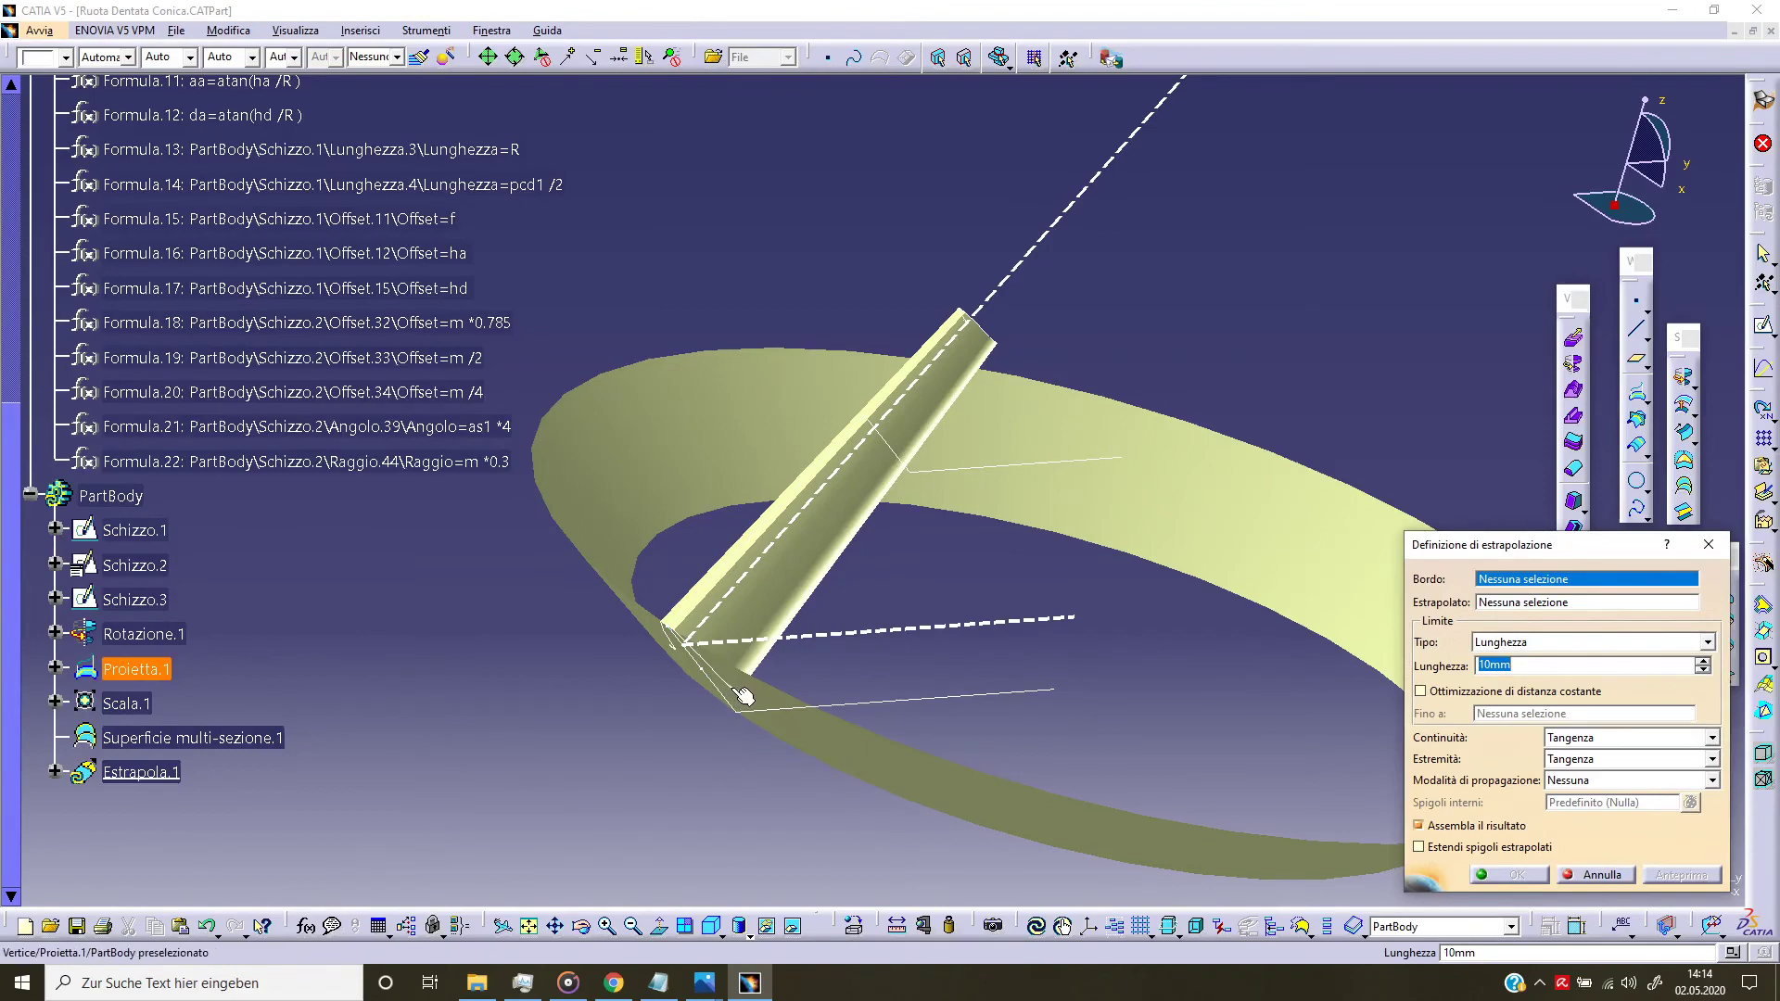
{"action": "left_click", "coordinate": [176, 667]}
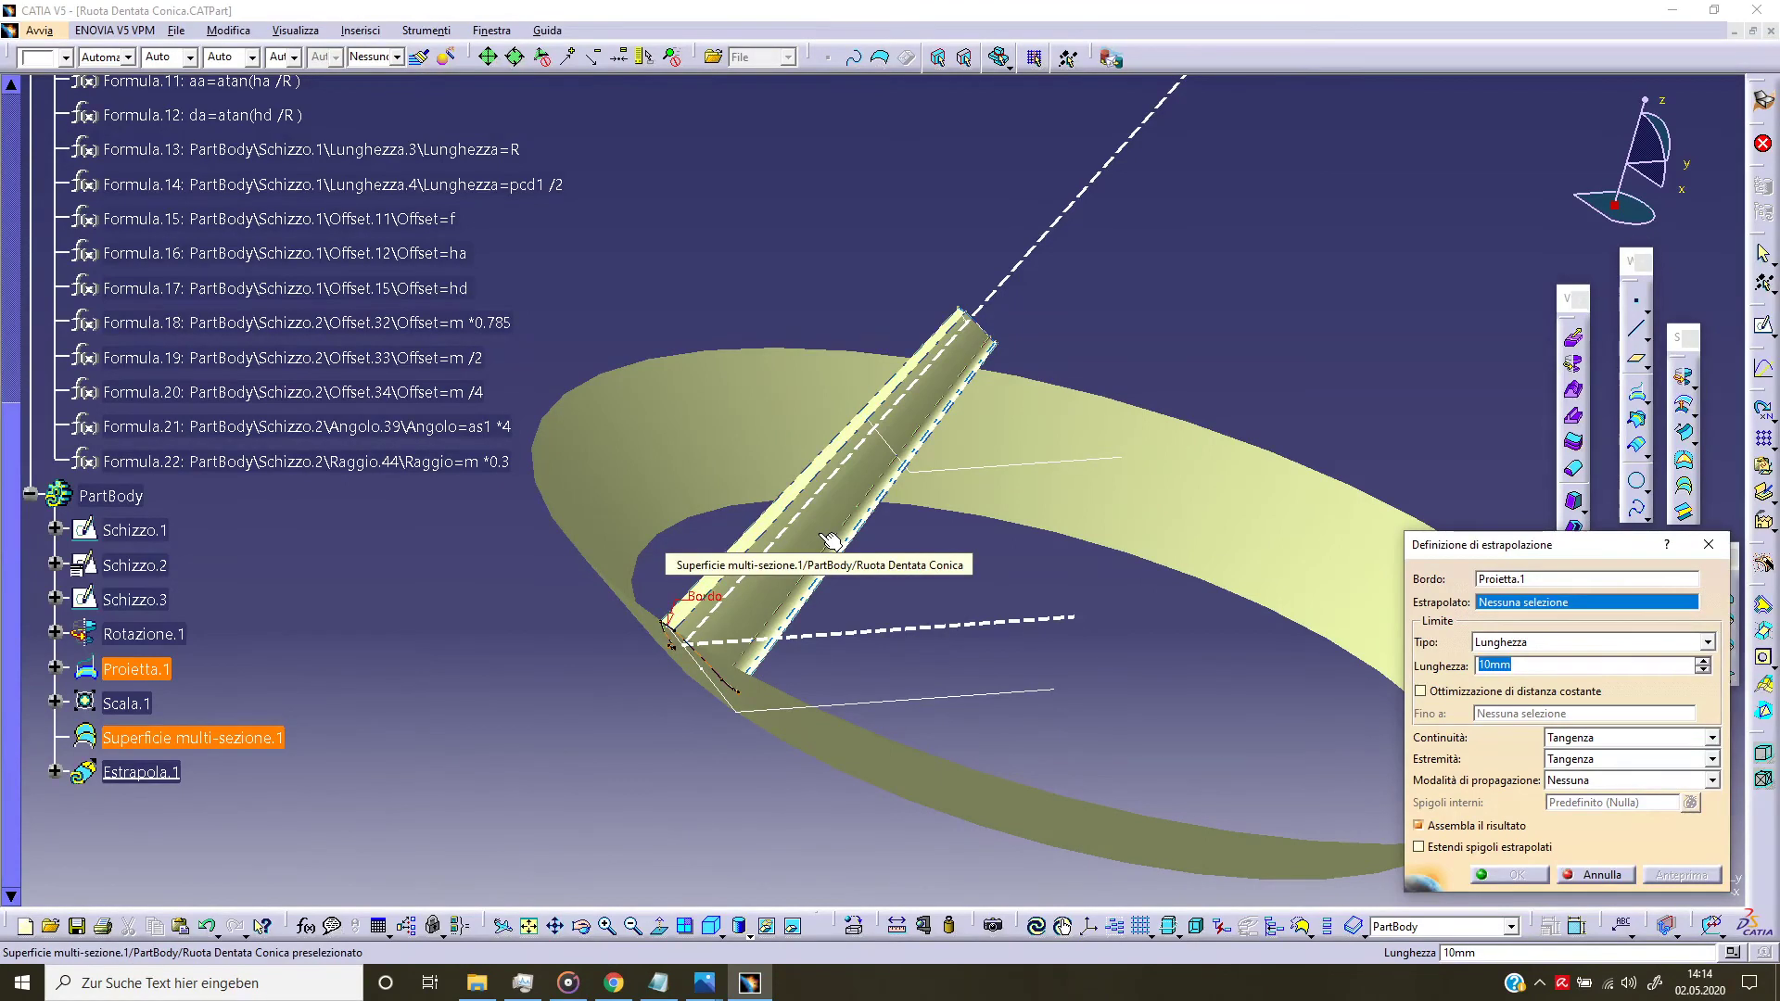
{"action": "left_click", "coordinate": [830, 541]}
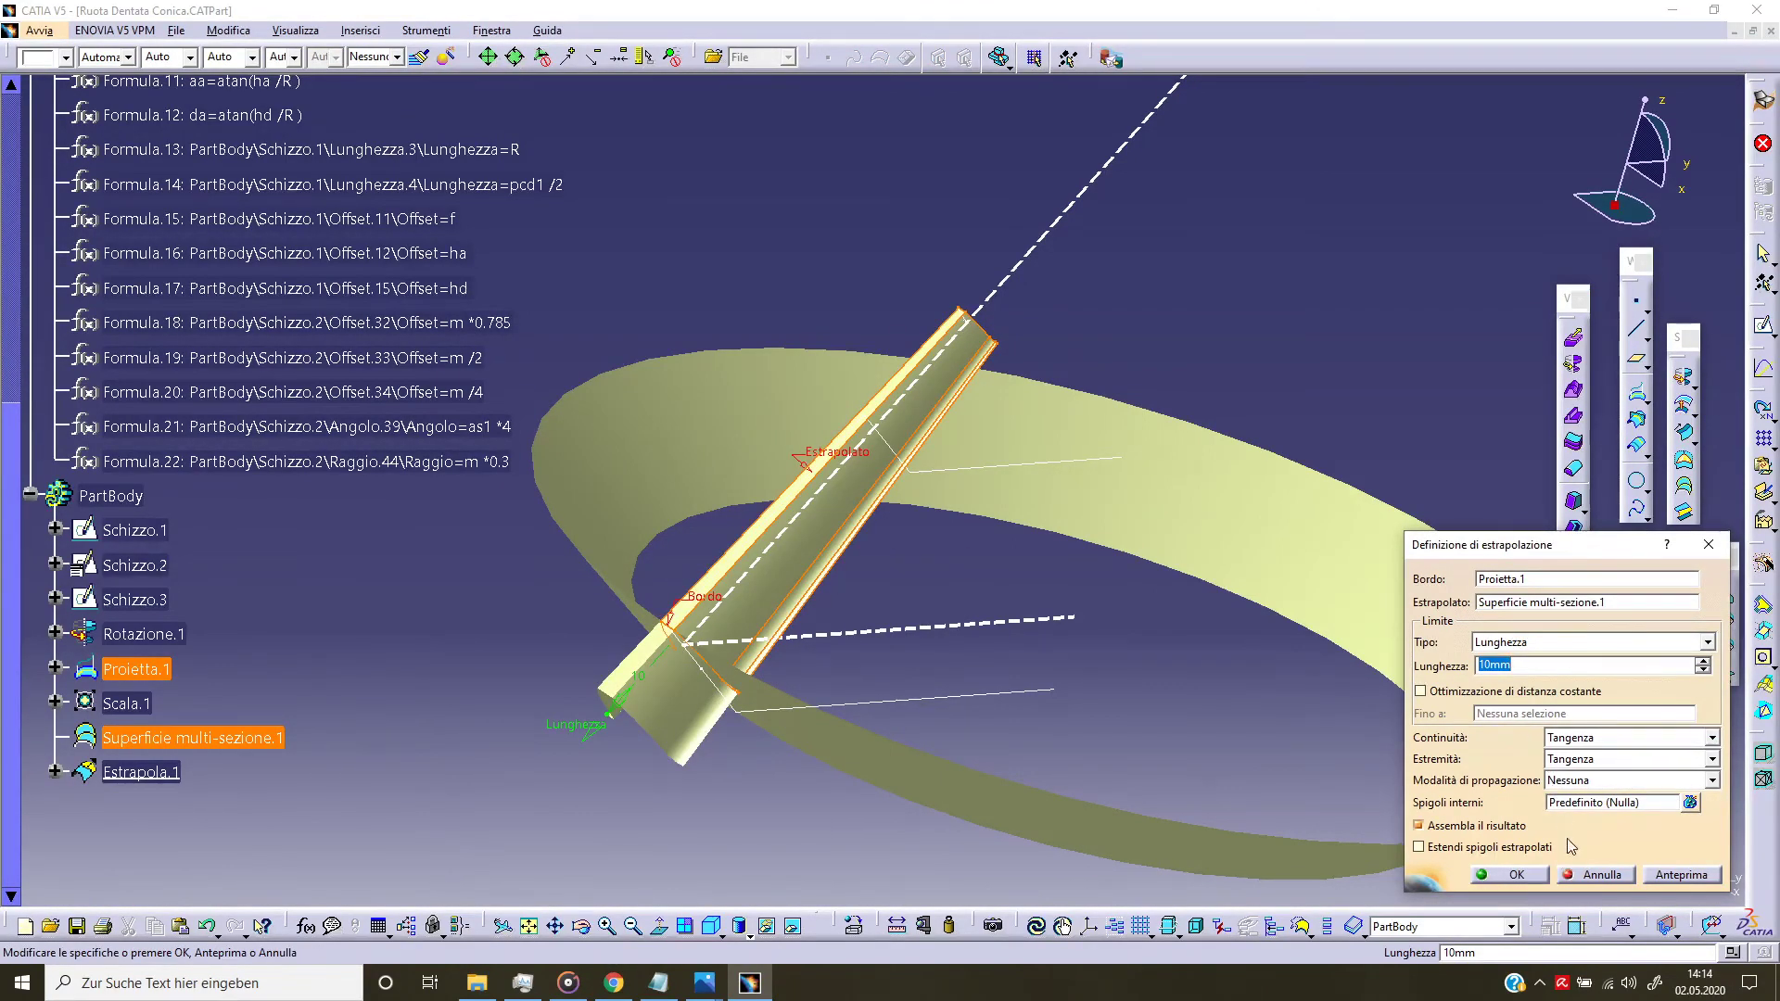
{"action": "left_click", "coordinate": [1711, 739]}
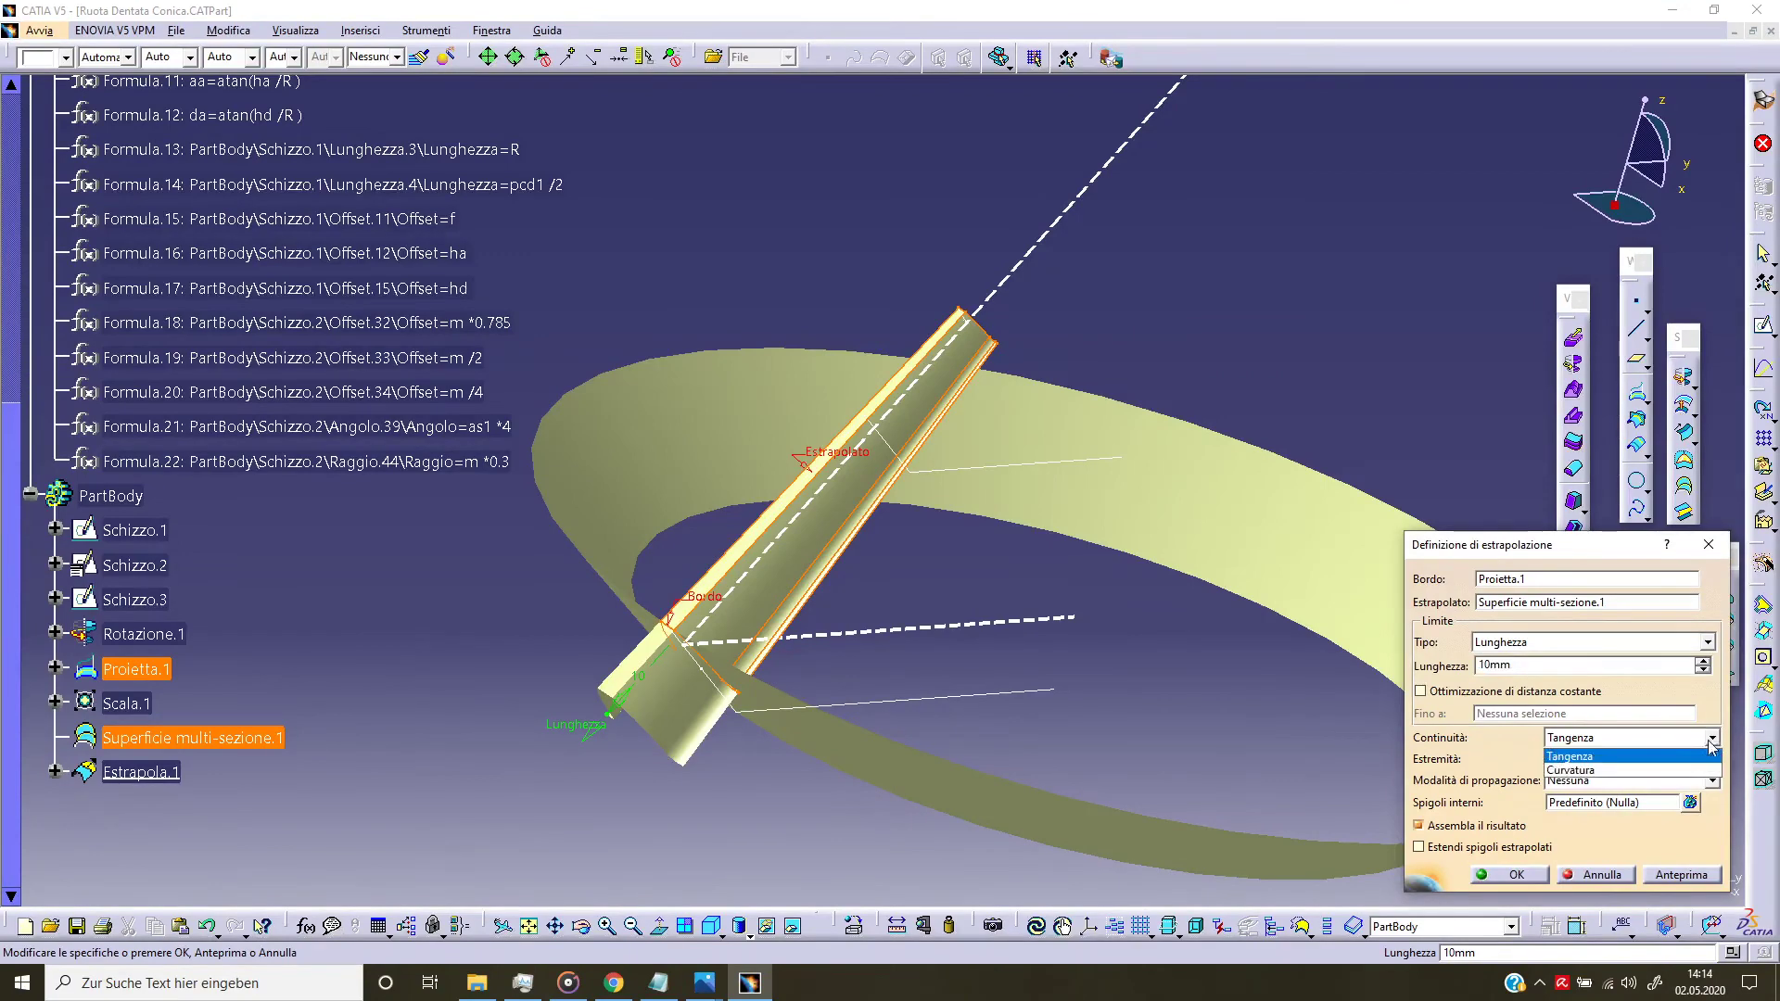
{"action": "left_click", "coordinate": [1670, 779]}
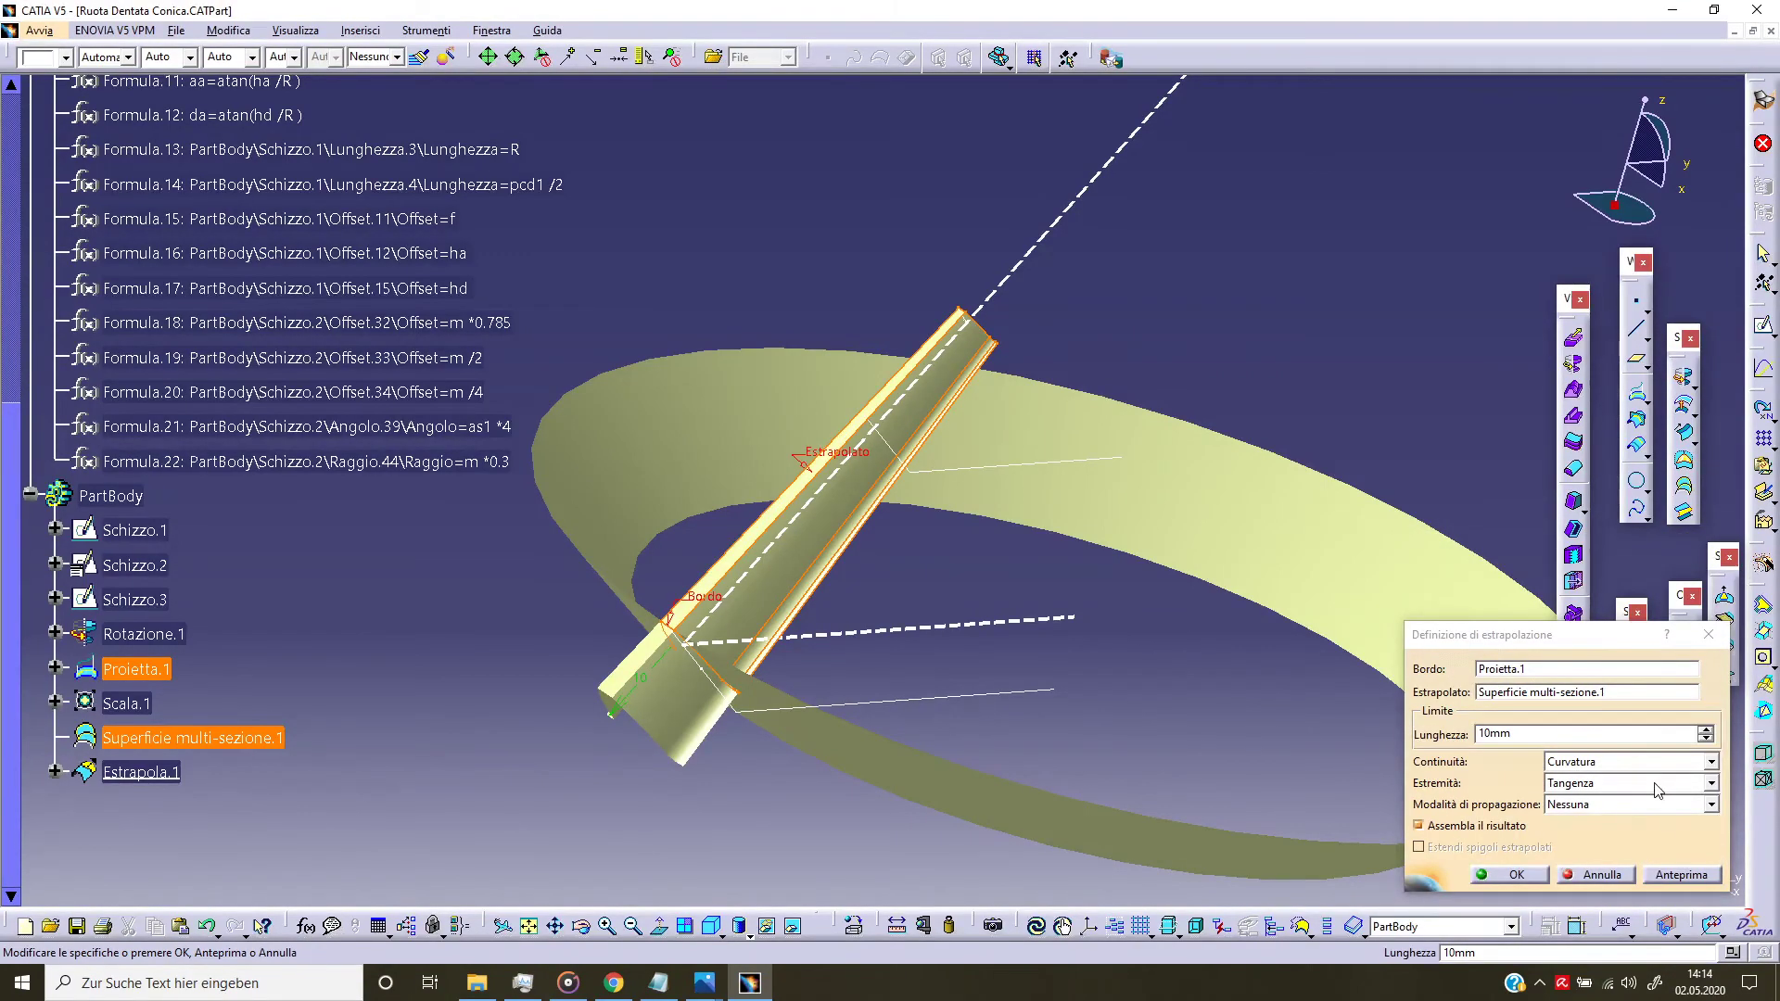
{"action": "left_click", "coordinate": [1533, 877]}
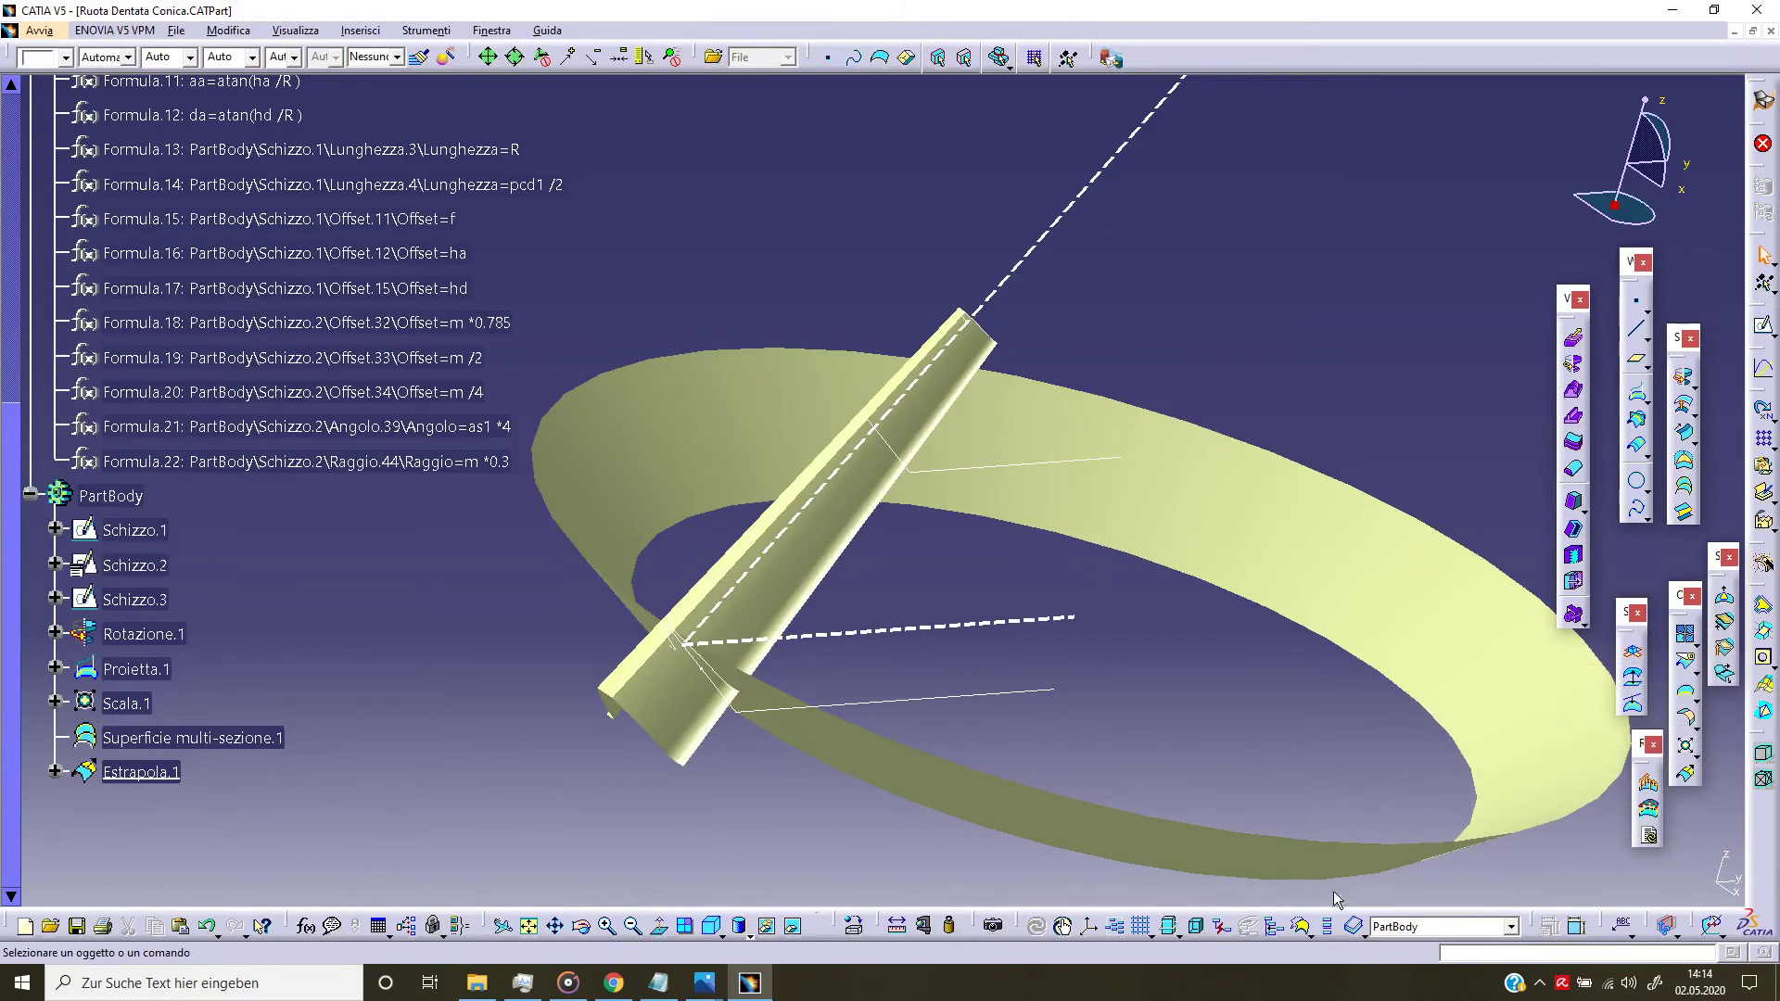
{"action": "mouse_move", "coordinate": [709, 757]}
{"action": "middle_mouse_down"}
{"action": "mouse_move", "coordinate": [785, 522]}
{"action": "mouse_move", "coordinate": [804, 825]}
{"action": "middle_mouse_up"}
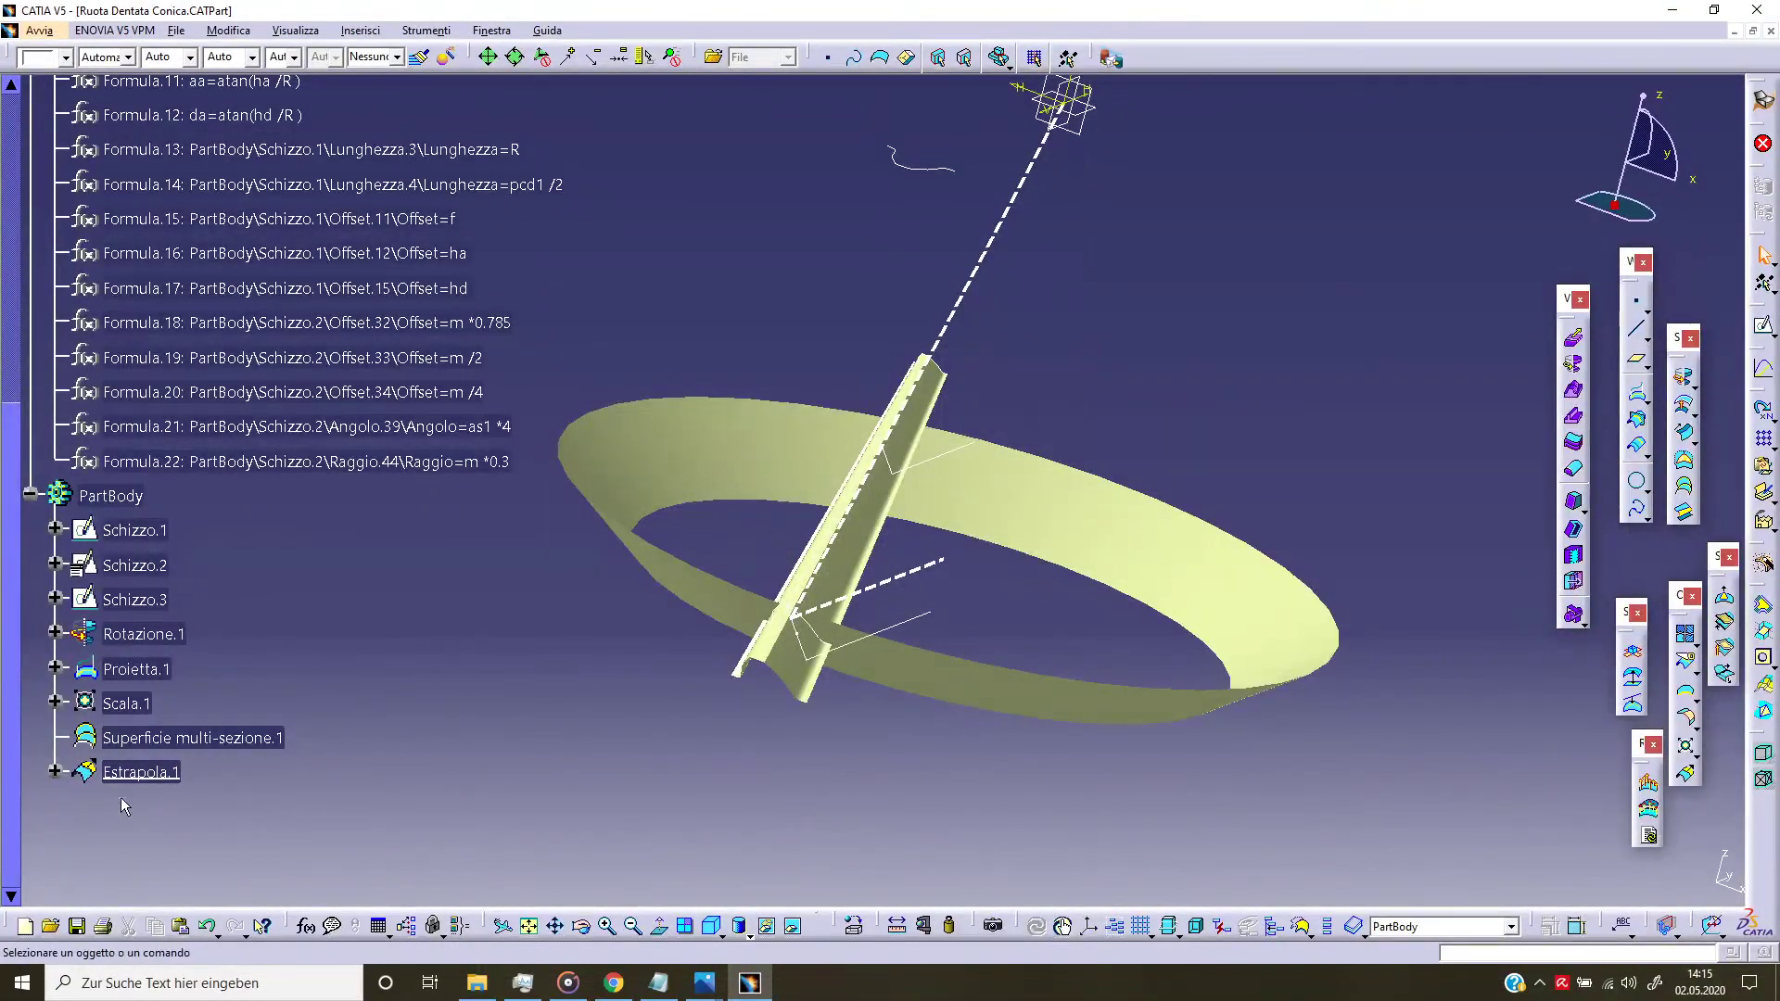
Step: Start a complete-crown circular pattern of Estrapola.1
{"action": "left_click", "coordinate": [139, 771]}
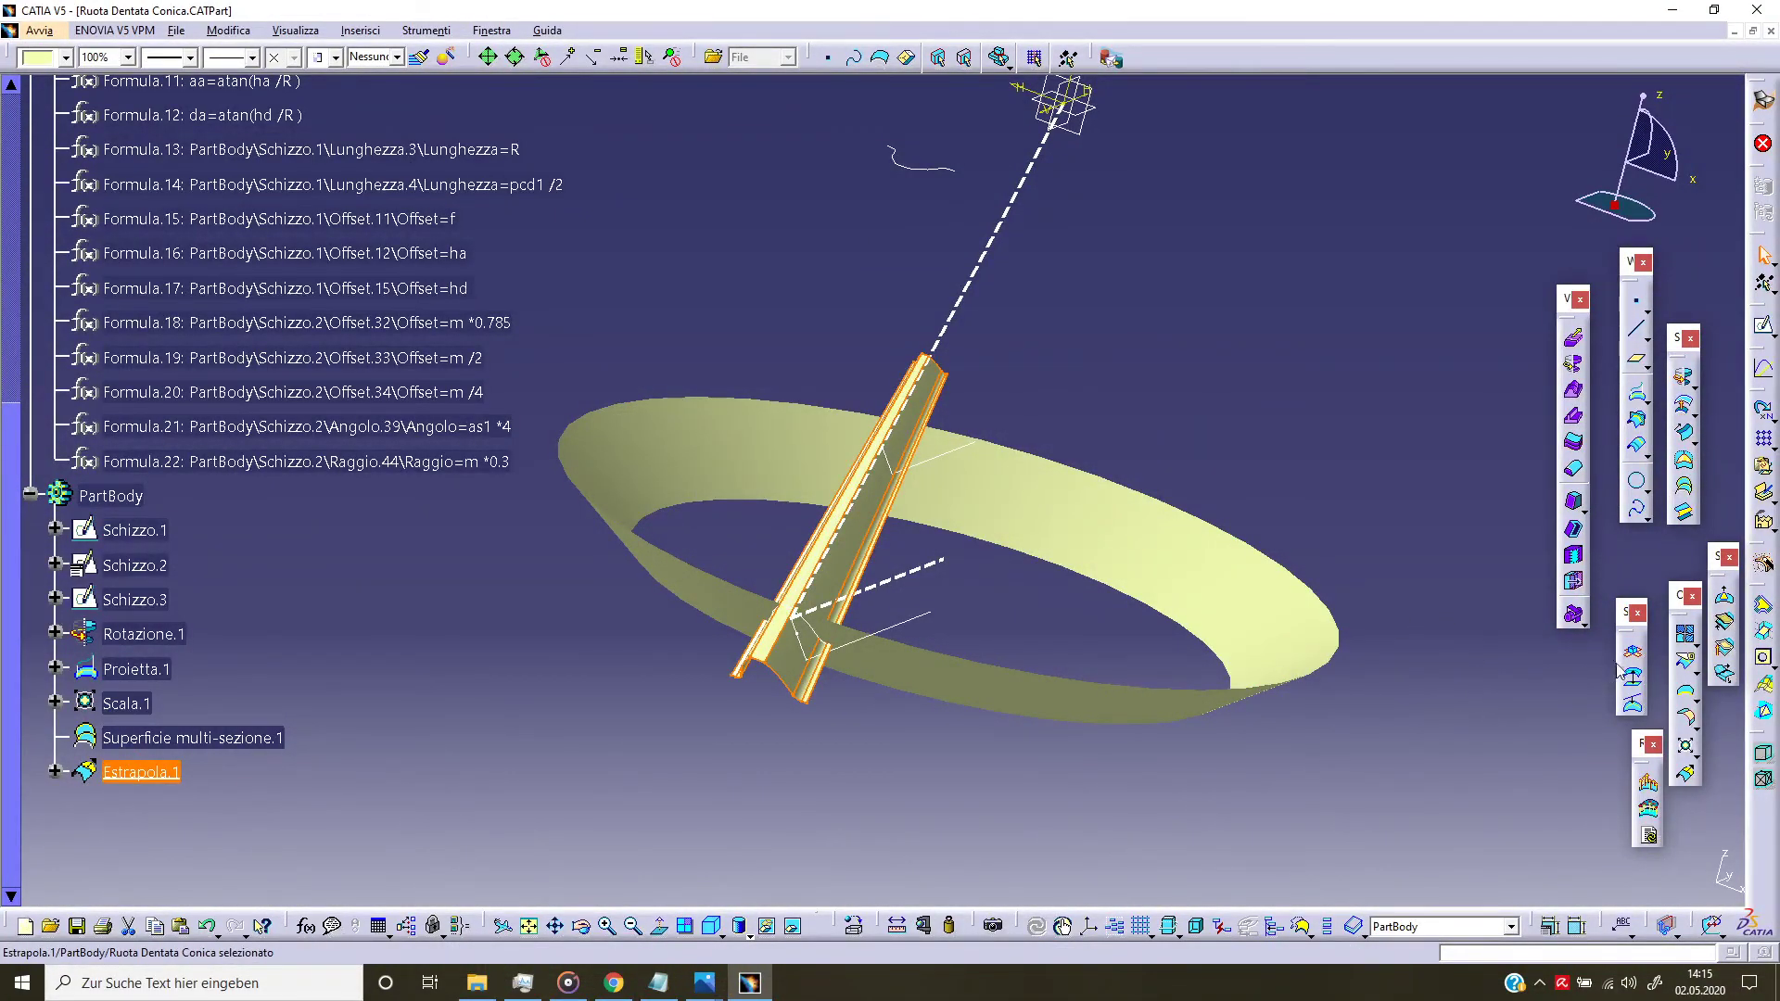
{"action": "left_click", "coordinate": [1771, 447]}
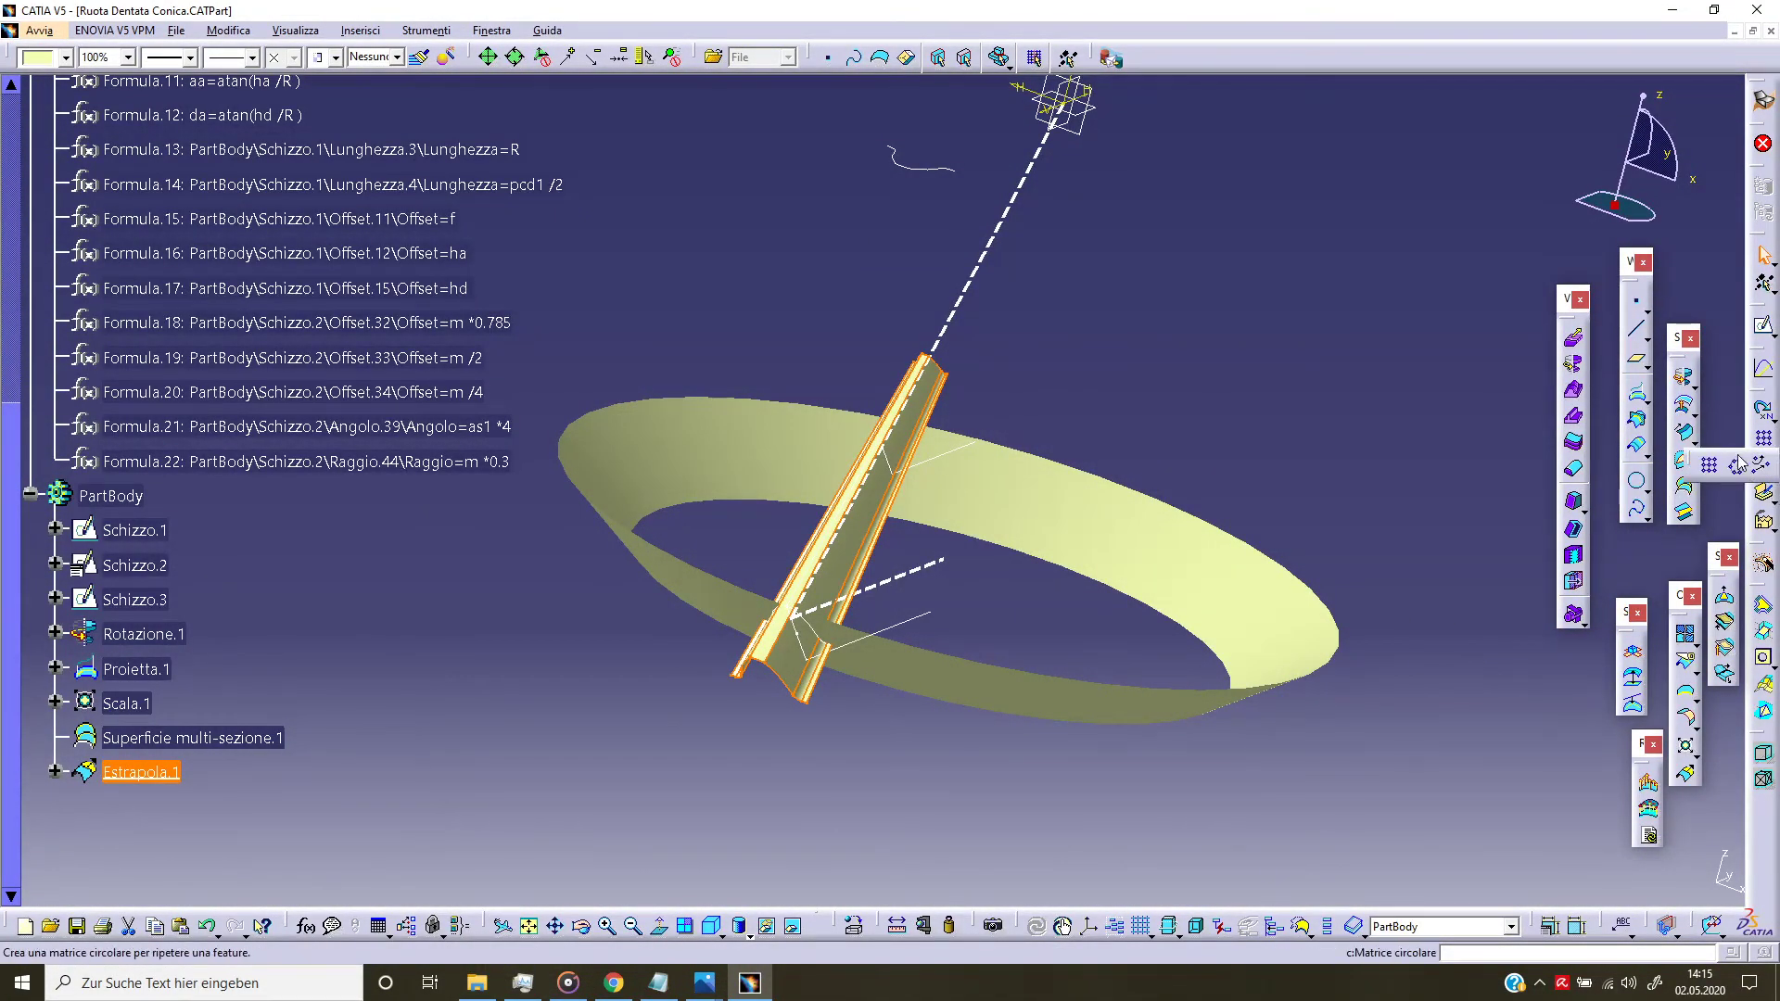
{"action": "left_click", "coordinate": [1739, 463]}
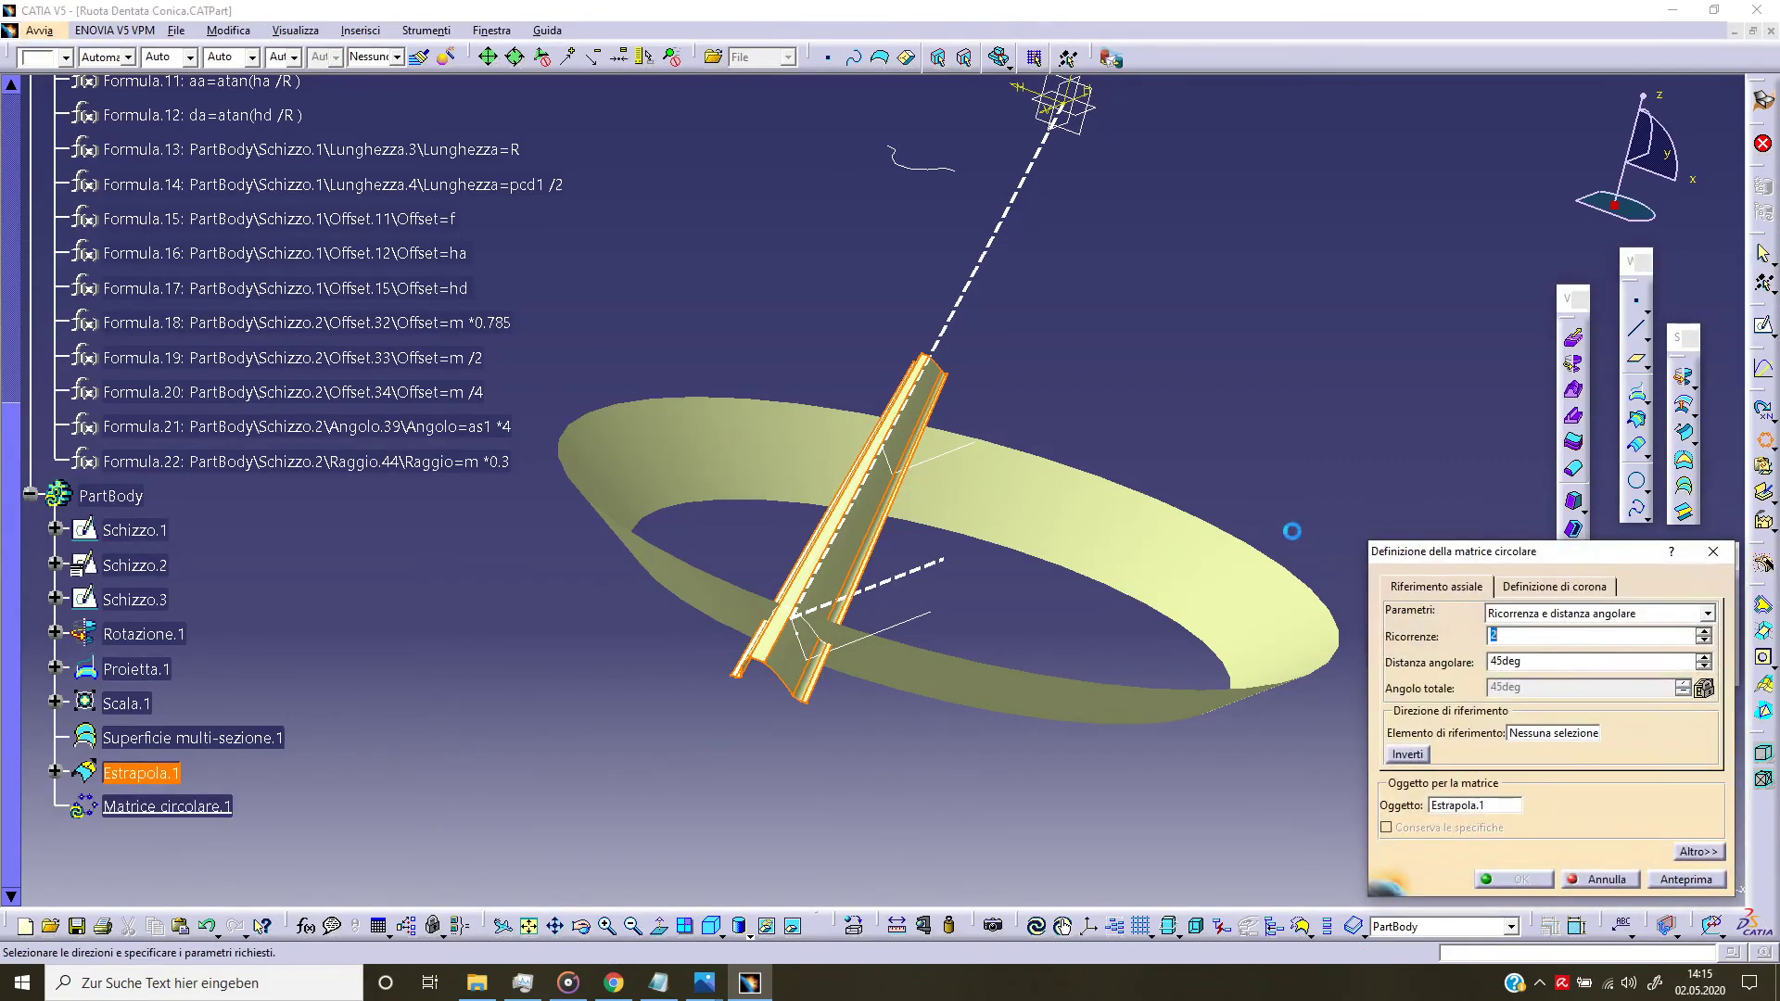
{"action": "left_click", "coordinate": [1709, 613]}
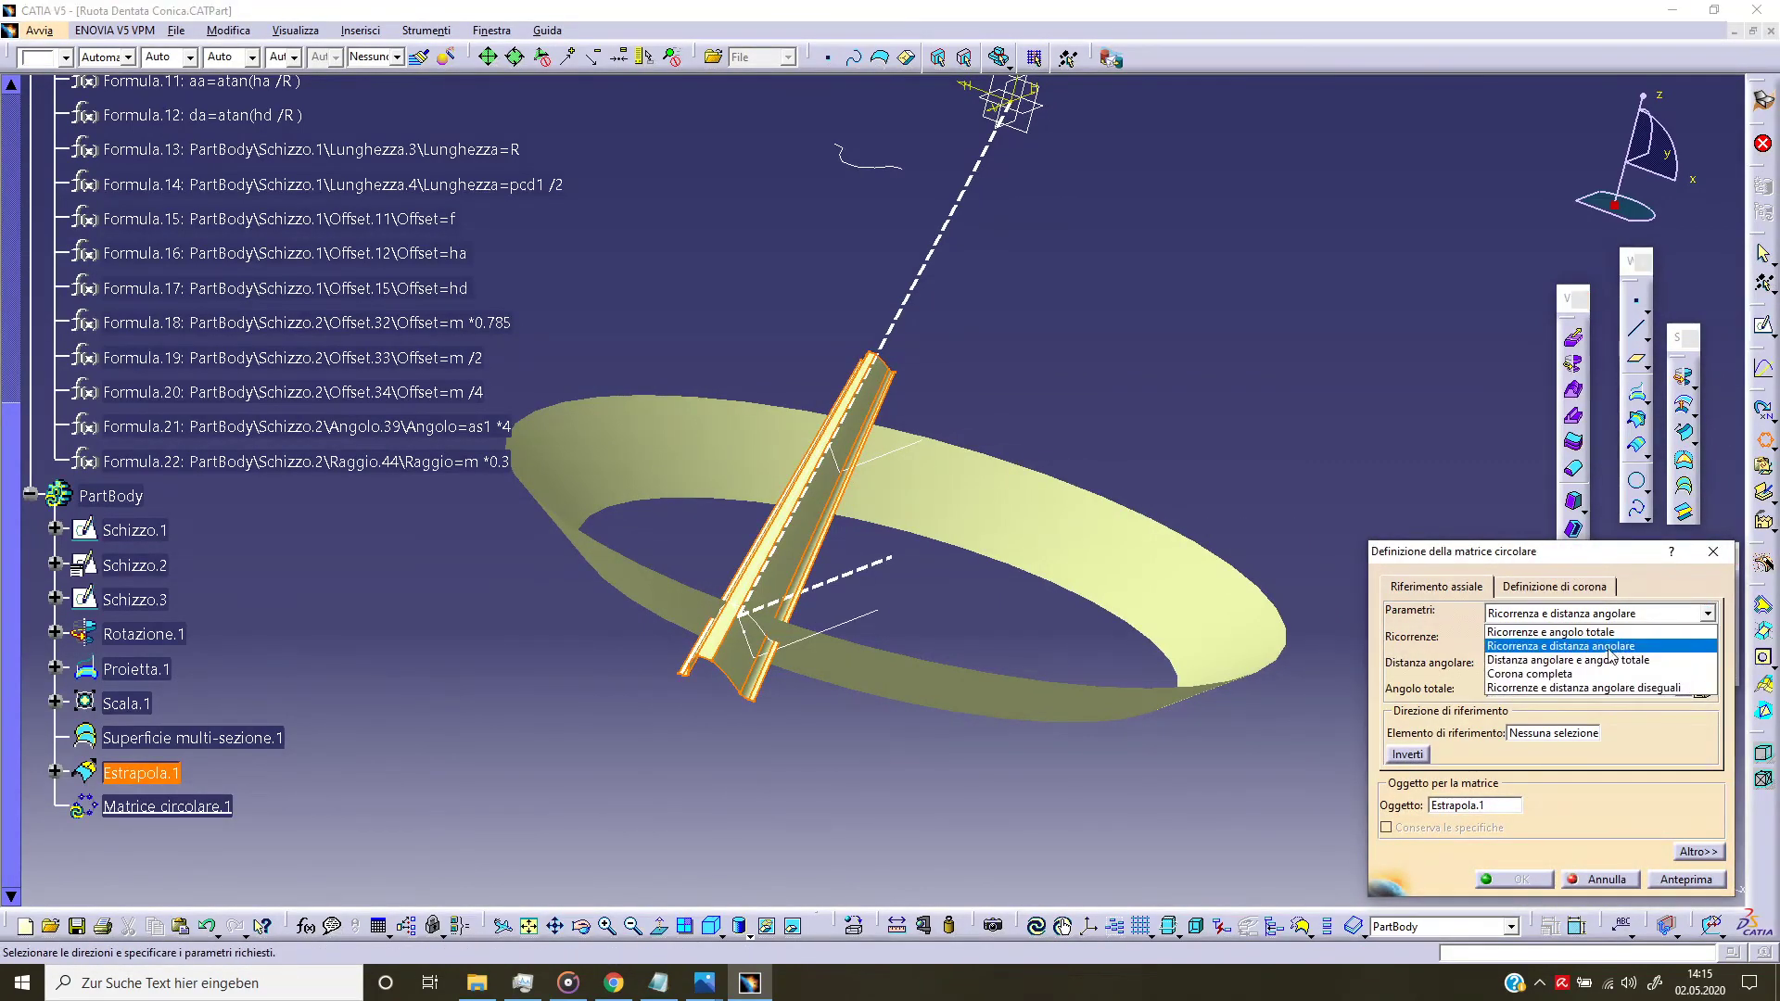
{"action": "left_click", "coordinate": [1576, 666]}
Step: Link the pattern's instance count to the tooth-count parameter z1
{"action": "right_click", "coordinate": [1538, 640]}
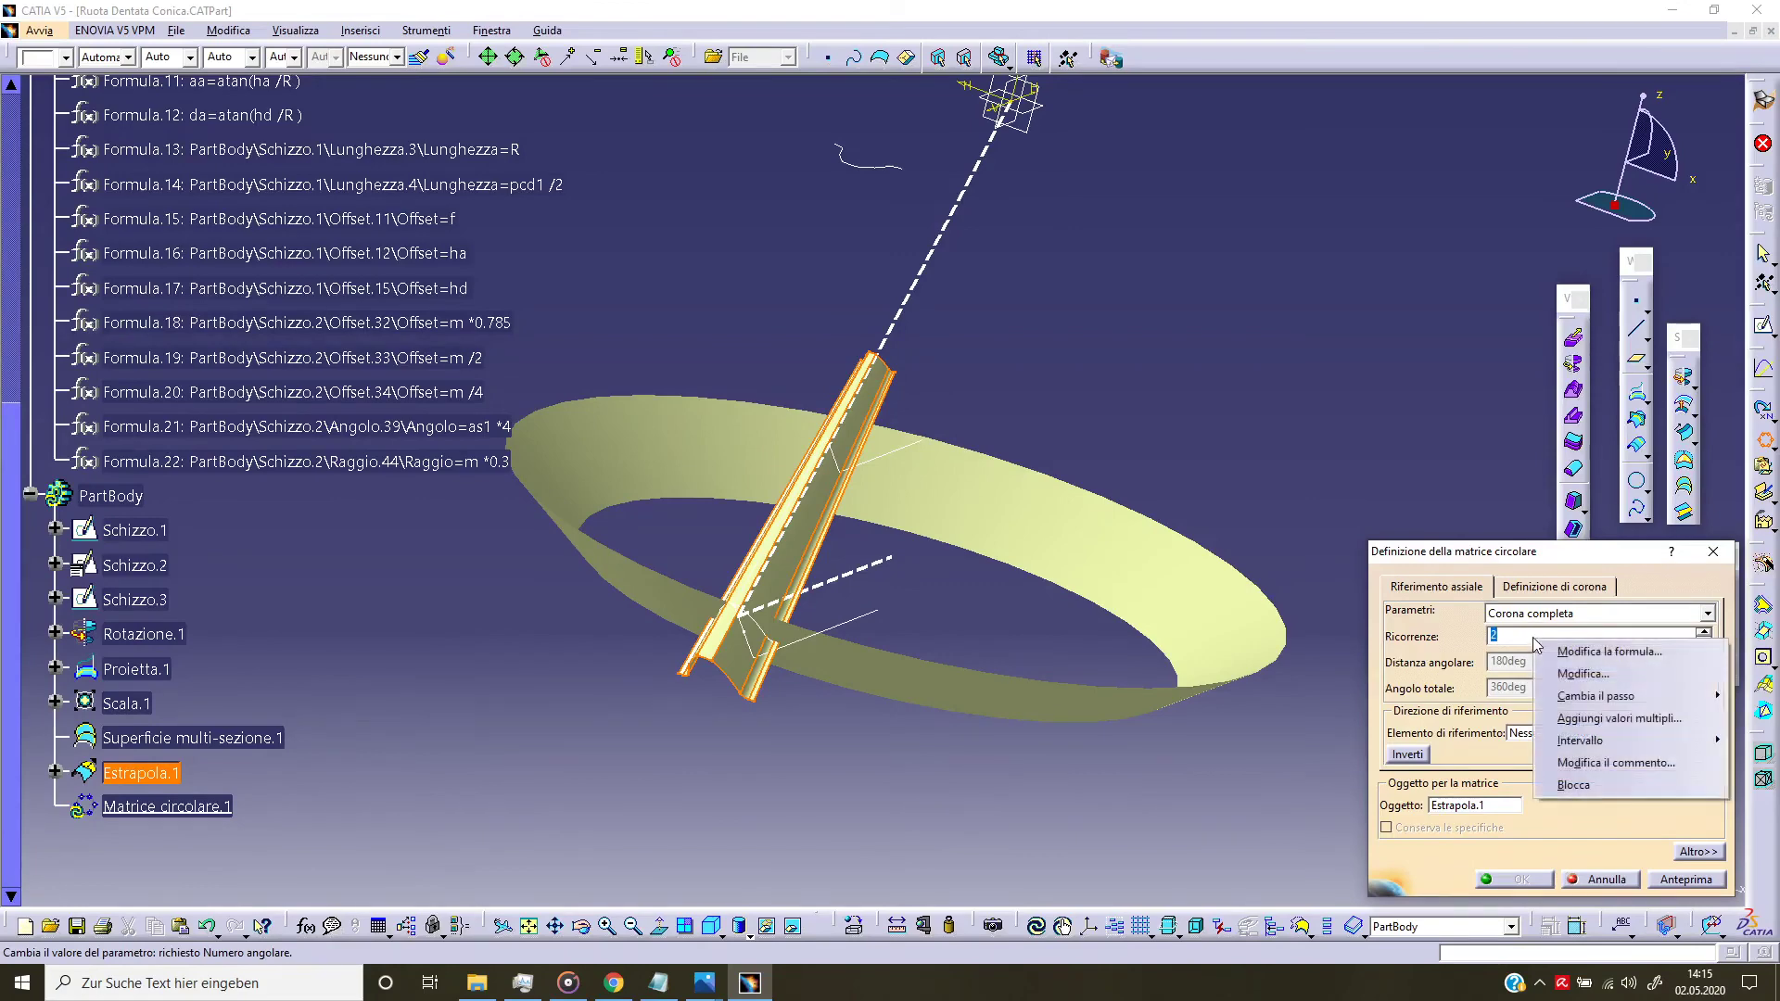
{"action": "left_click", "coordinate": [1606, 652]}
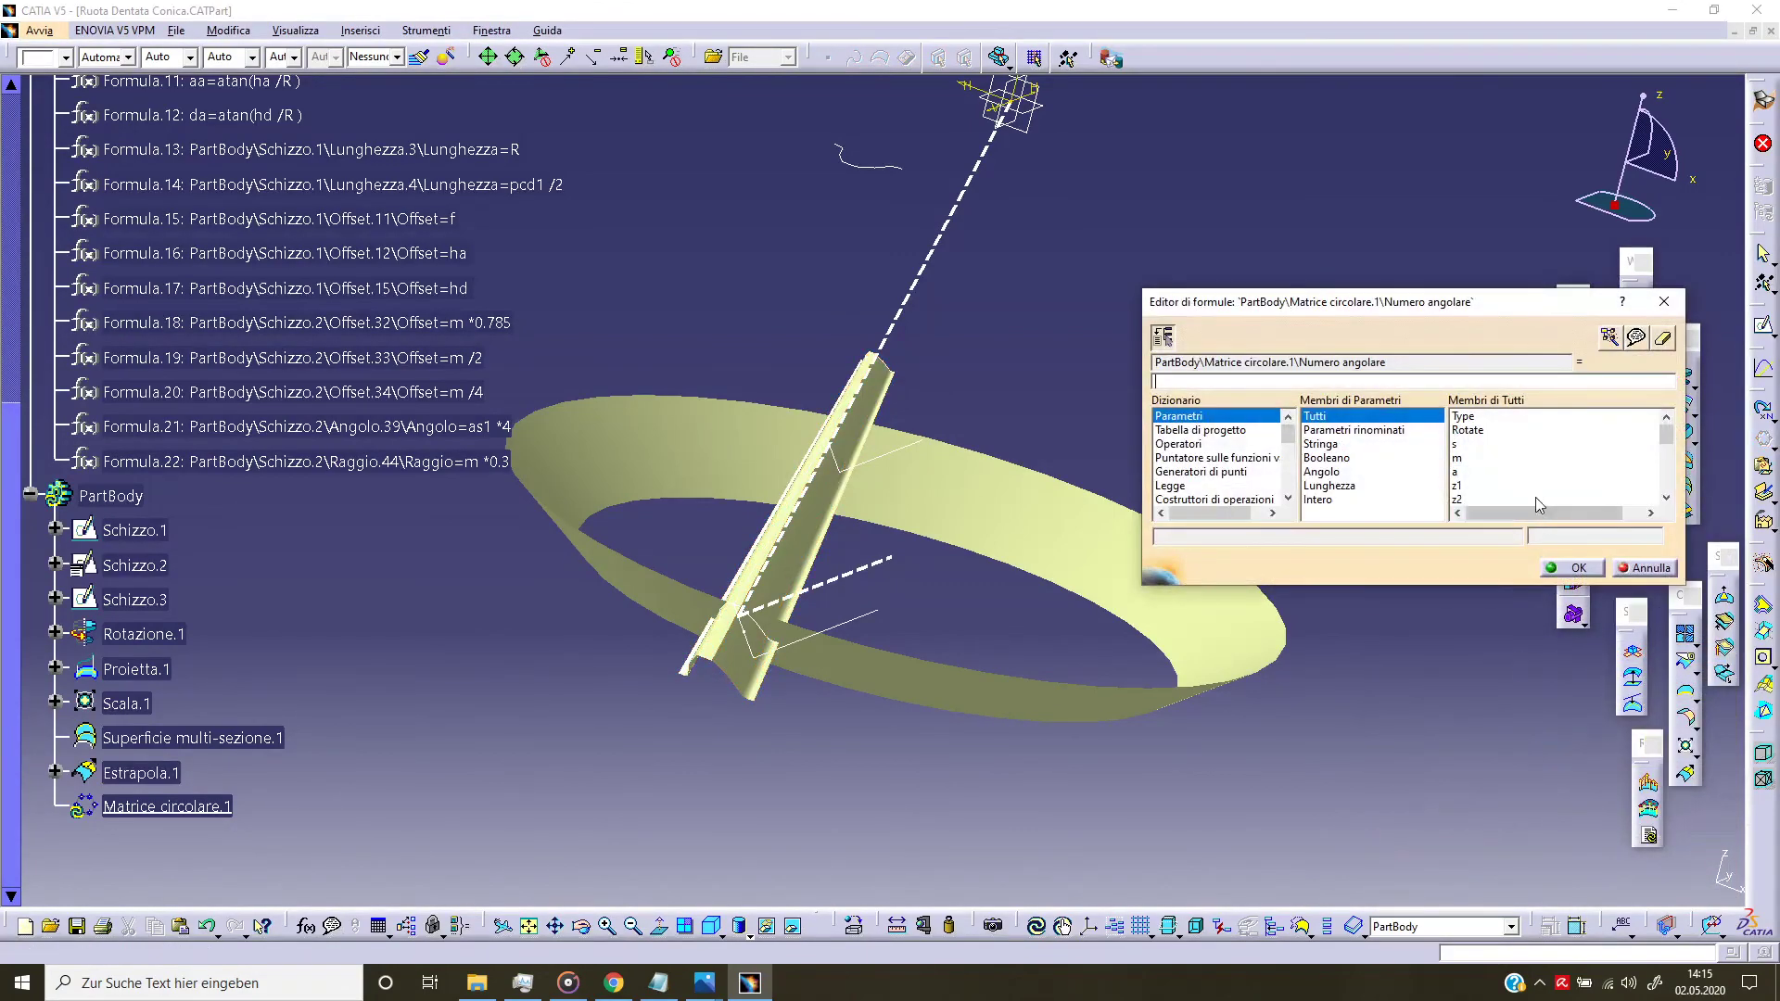
{"action": "double_click", "coordinate": [1508, 489]}
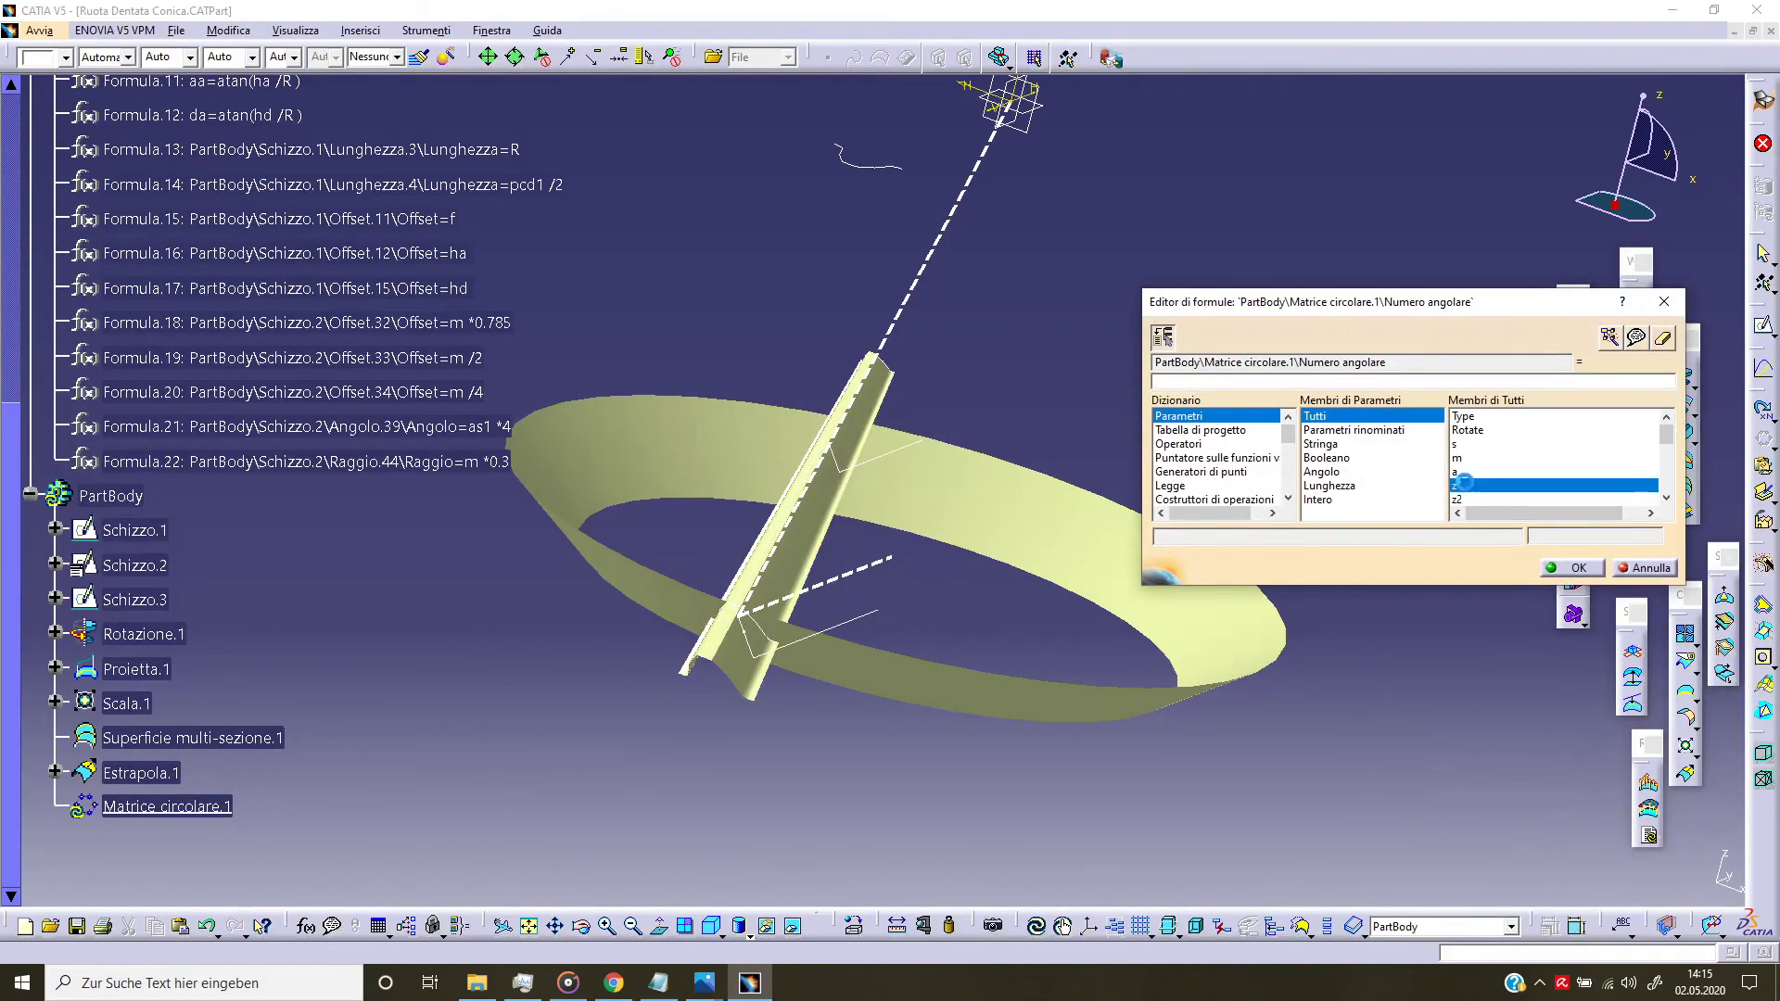
{"action": "left_click", "coordinate": [1573, 568]}
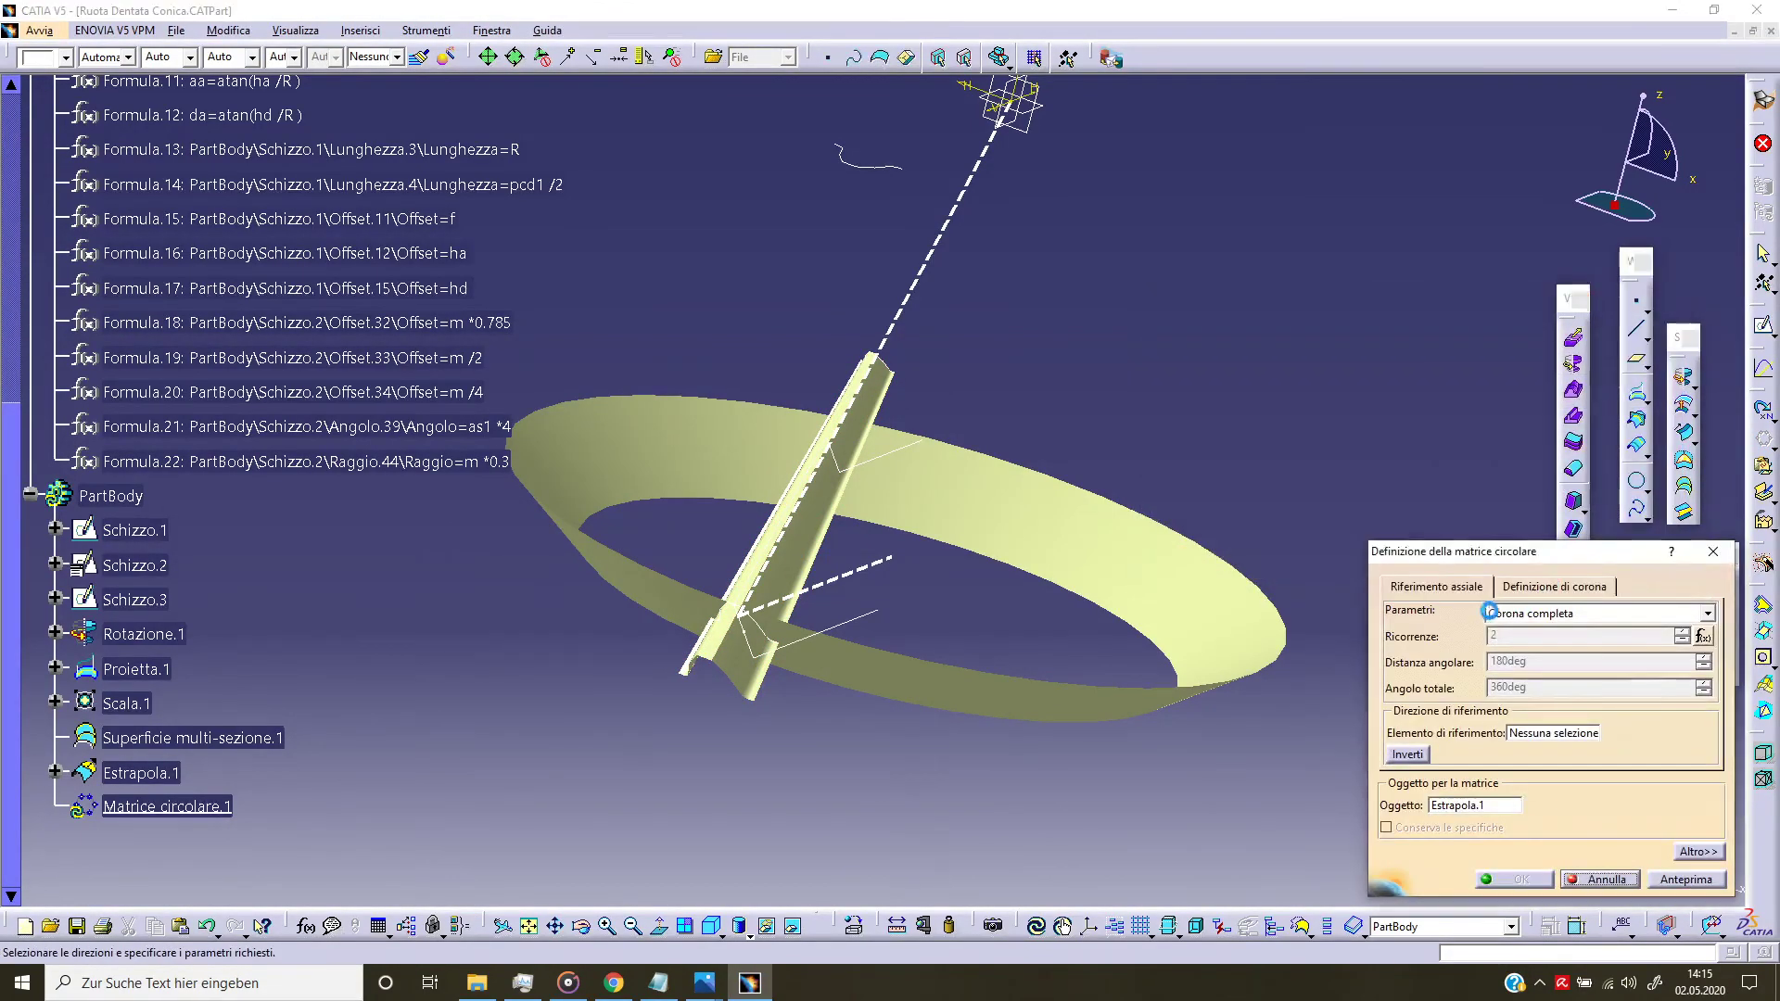
Step: Use the Z axis as pattern reference, create Matrice circolare.1, and select it with Estrapola.1
{"action": "right_click", "coordinate": [1541, 733]}
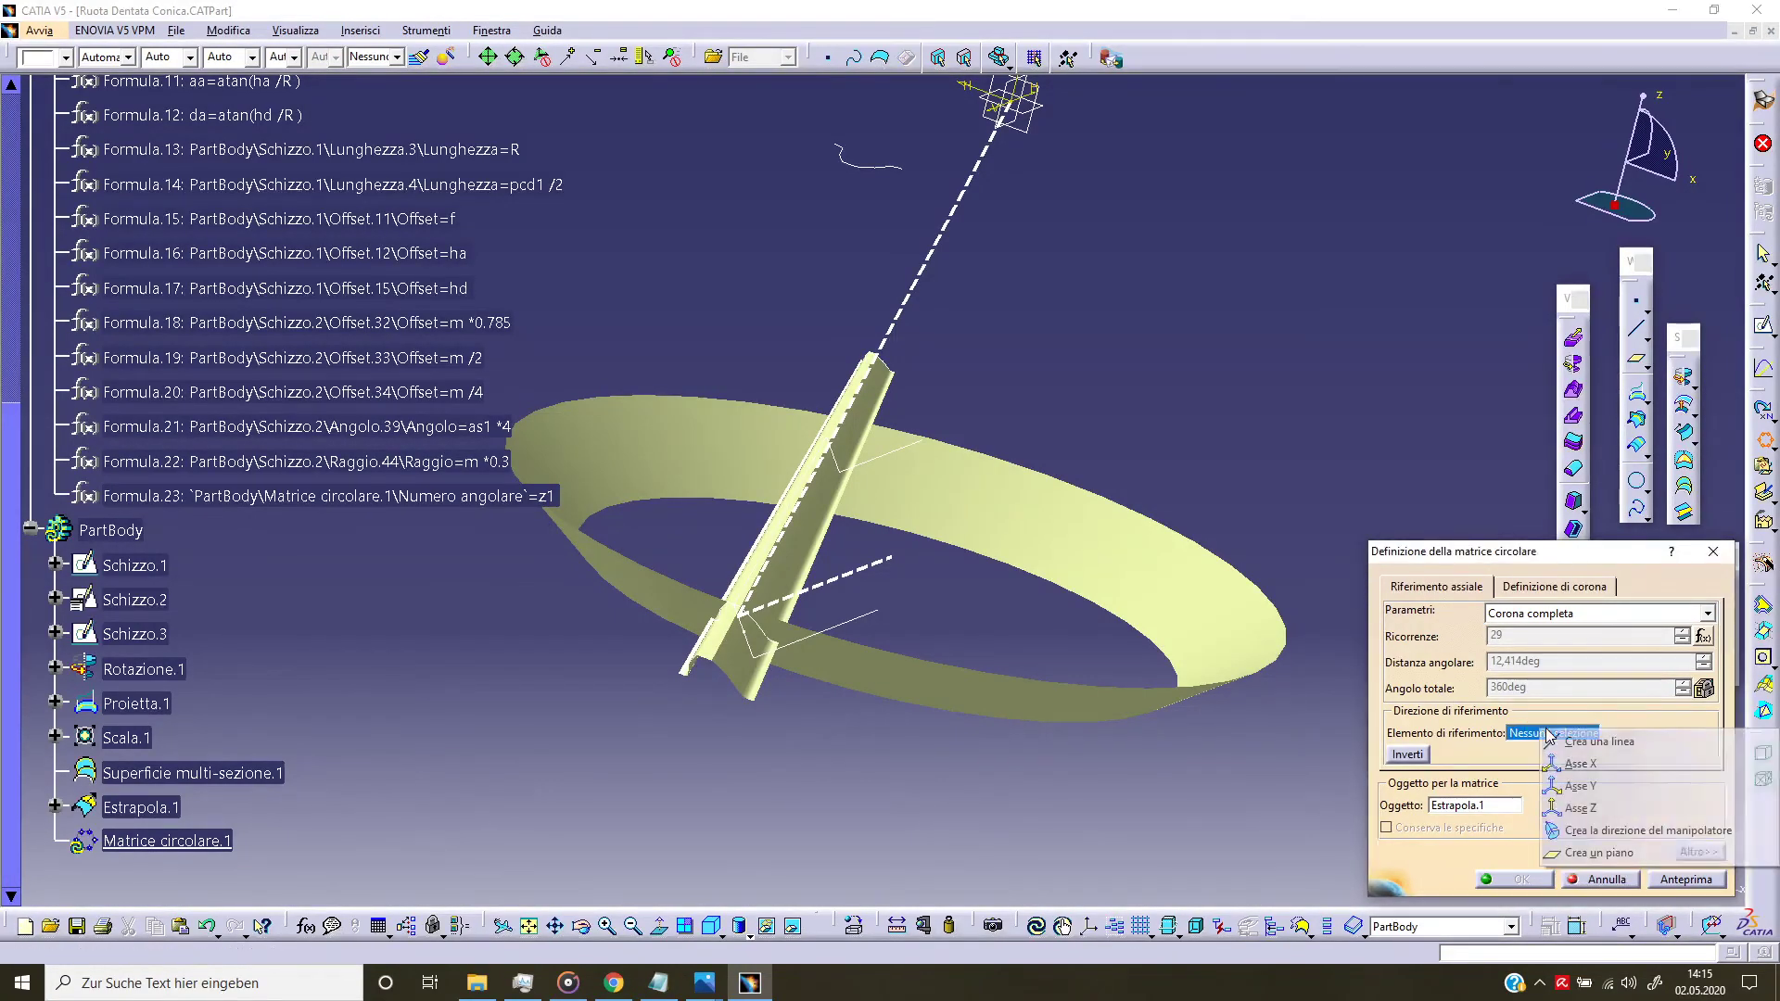
{"action": "left_click", "coordinate": [1597, 809]}
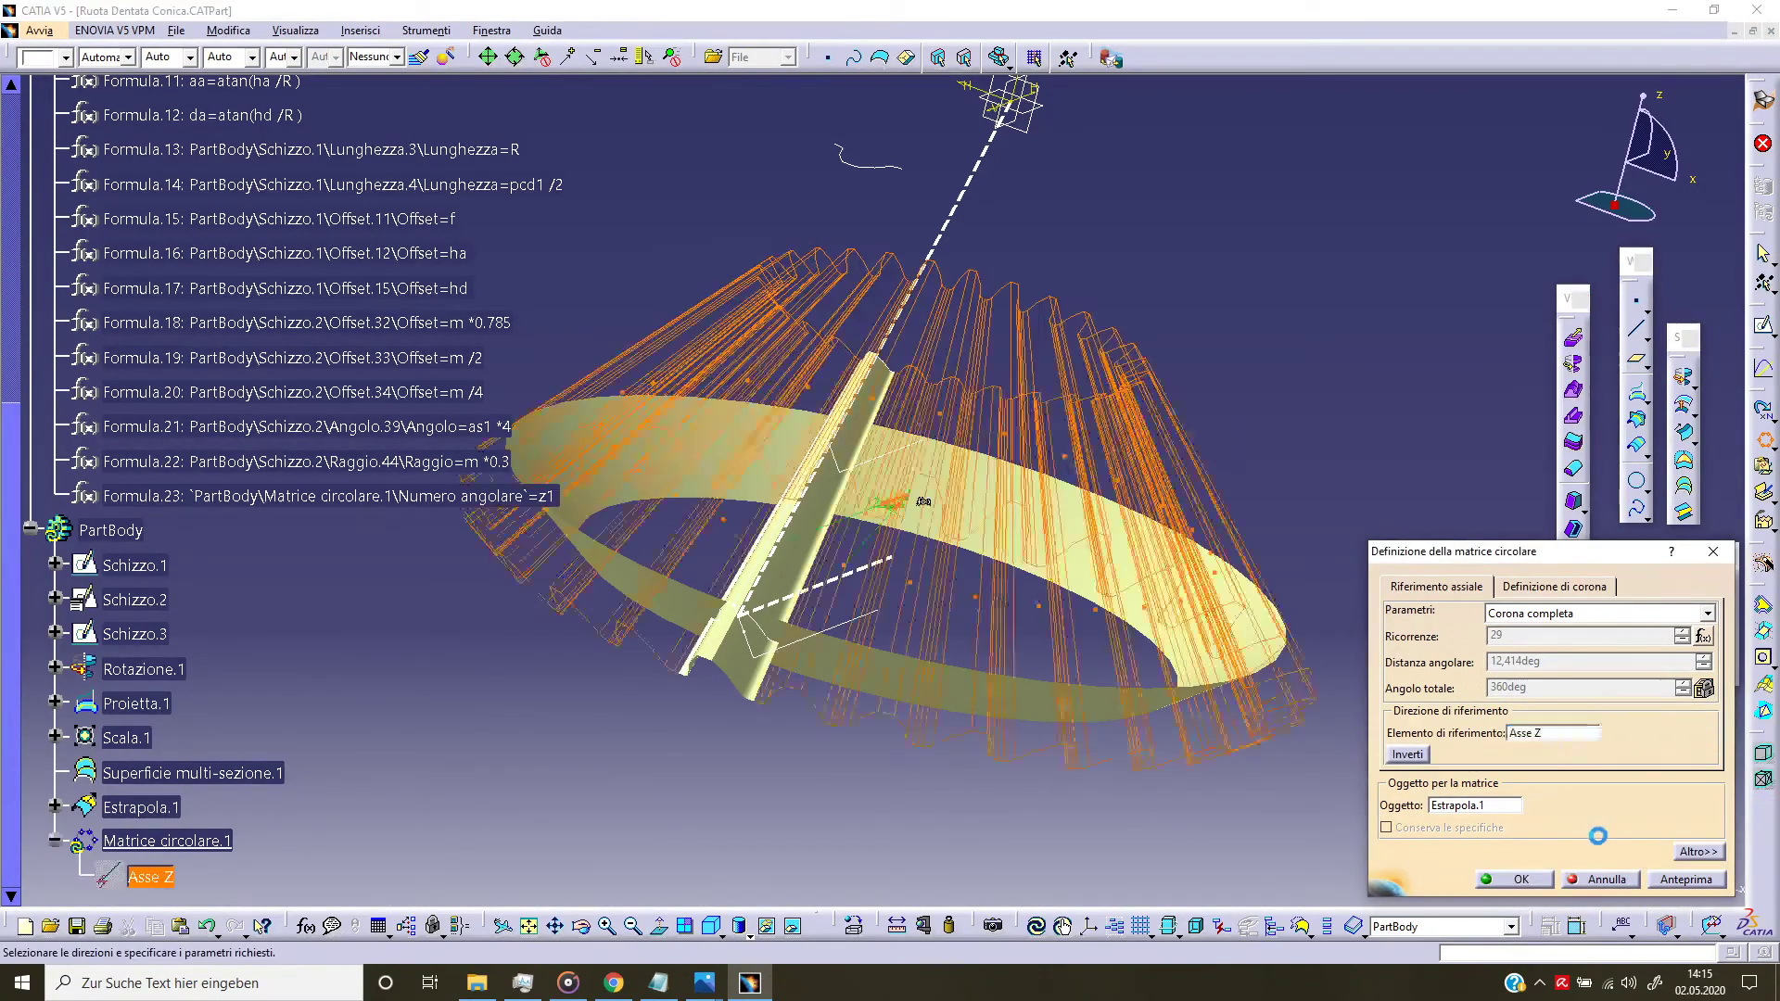
{"action": "left_click", "coordinate": [1542, 888]}
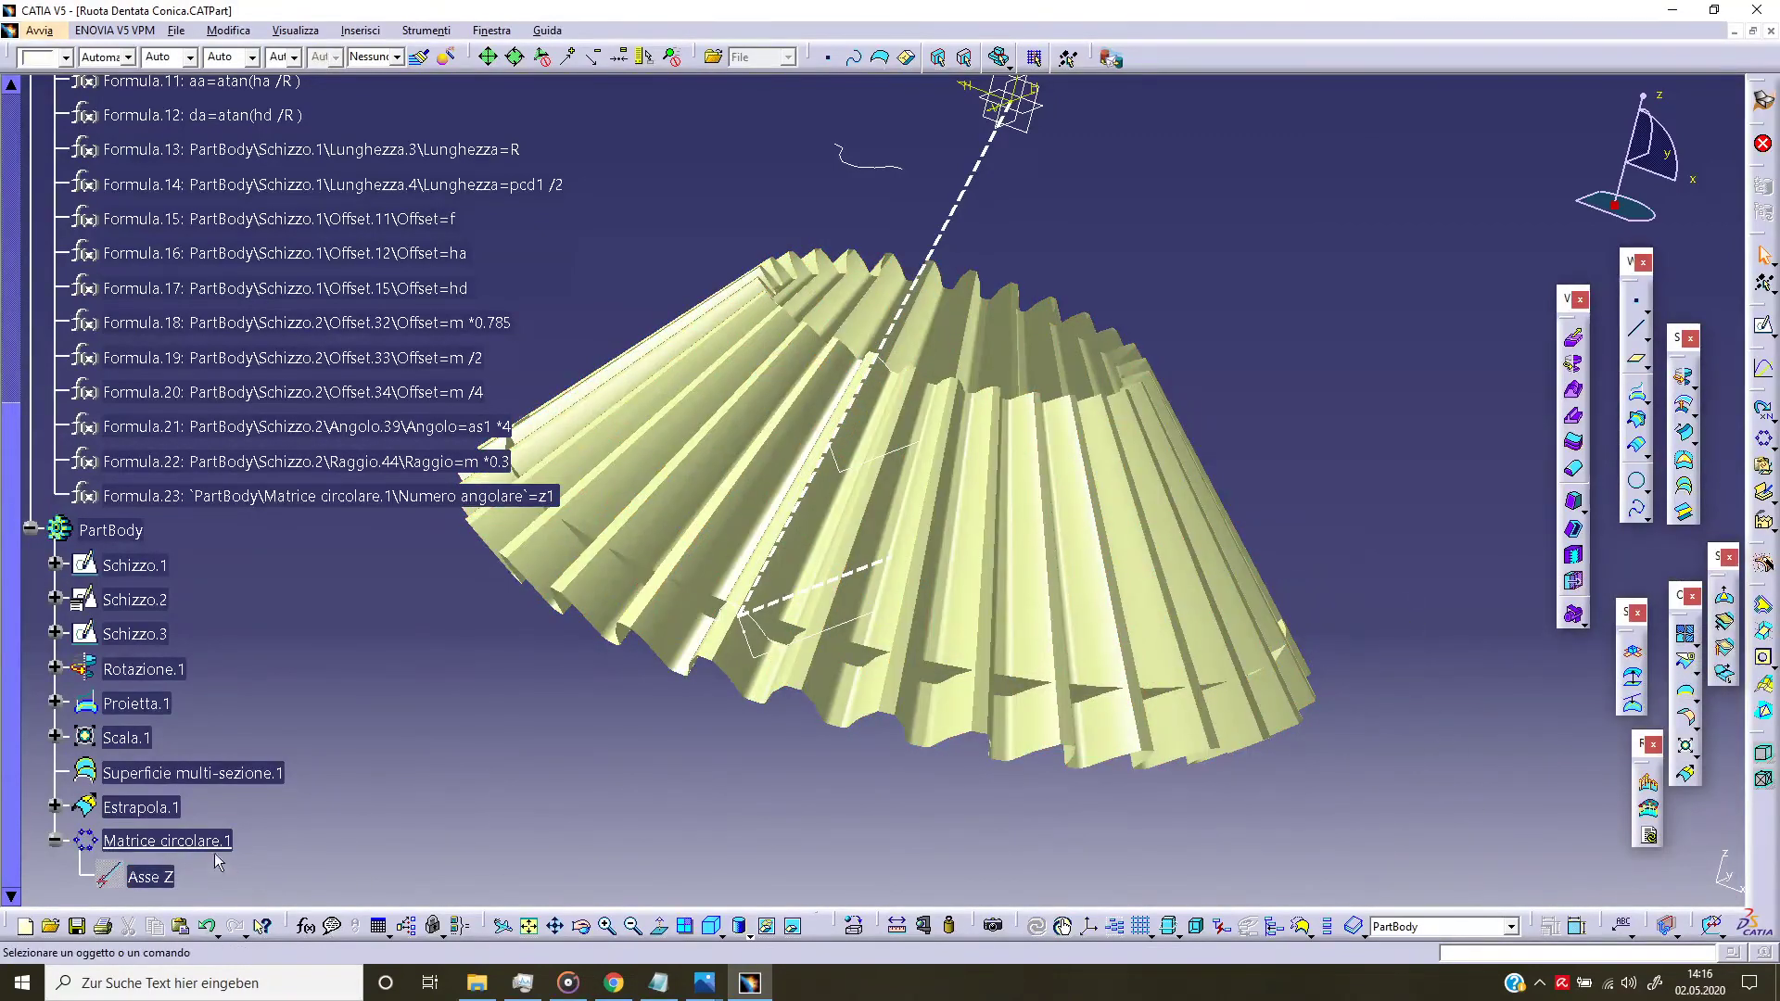
{"action": "left_click", "coordinate": [208, 844]}
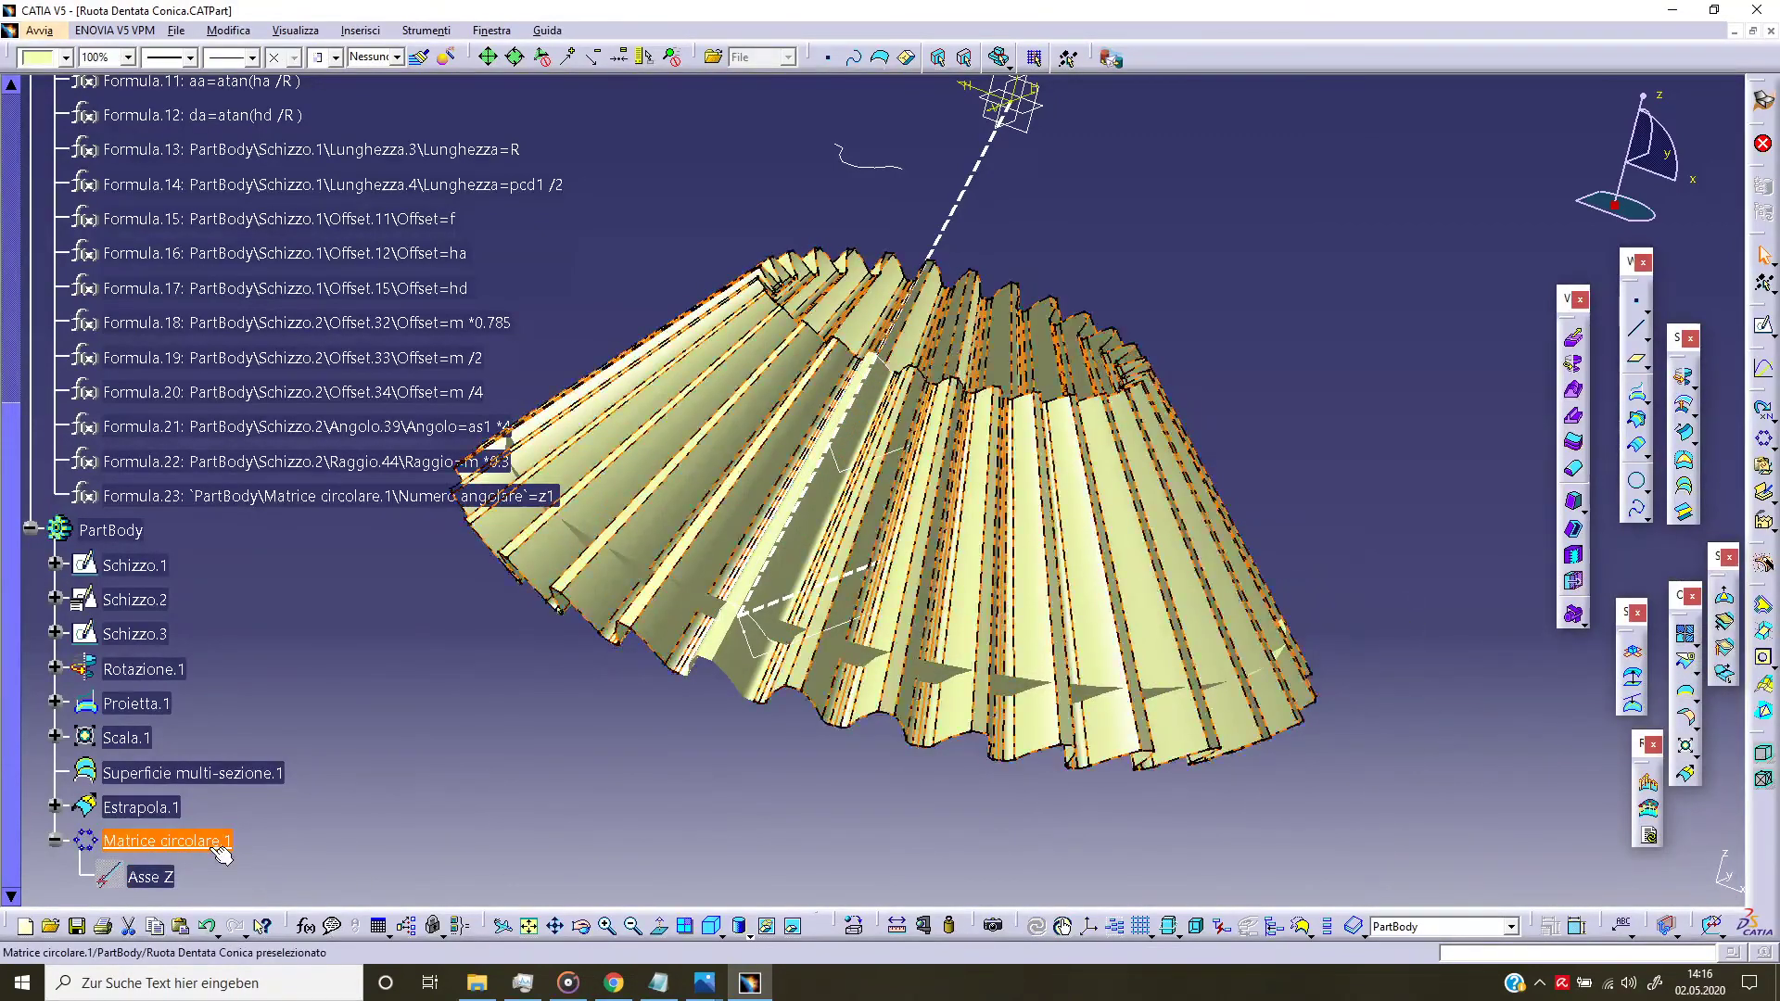
{"action": "left_click", "coordinate": [171, 821], "text": "ctrl"}
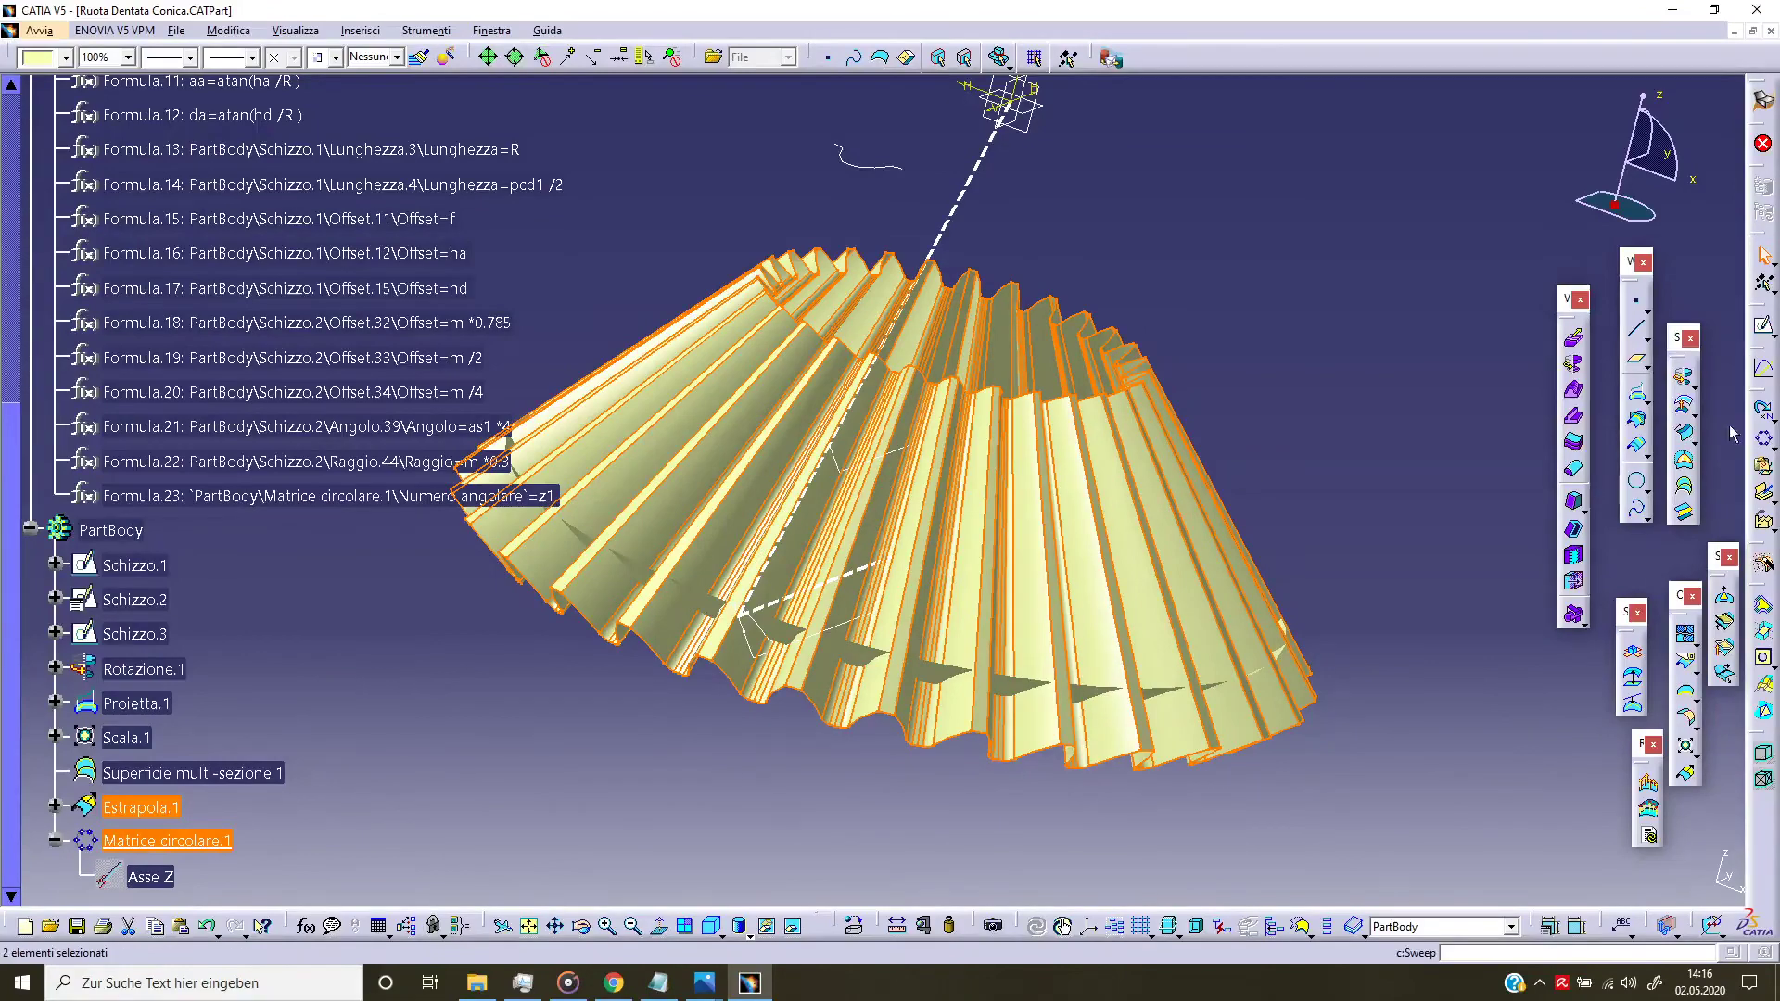
Step: Join Matrice circolare.1 and Estrapola.1 into one surface at 0.001mm tolerance
{"action": "left_click", "coordinate": [1685, 633]}
{"action": "left_click", "coordinate": [1506, 872]}
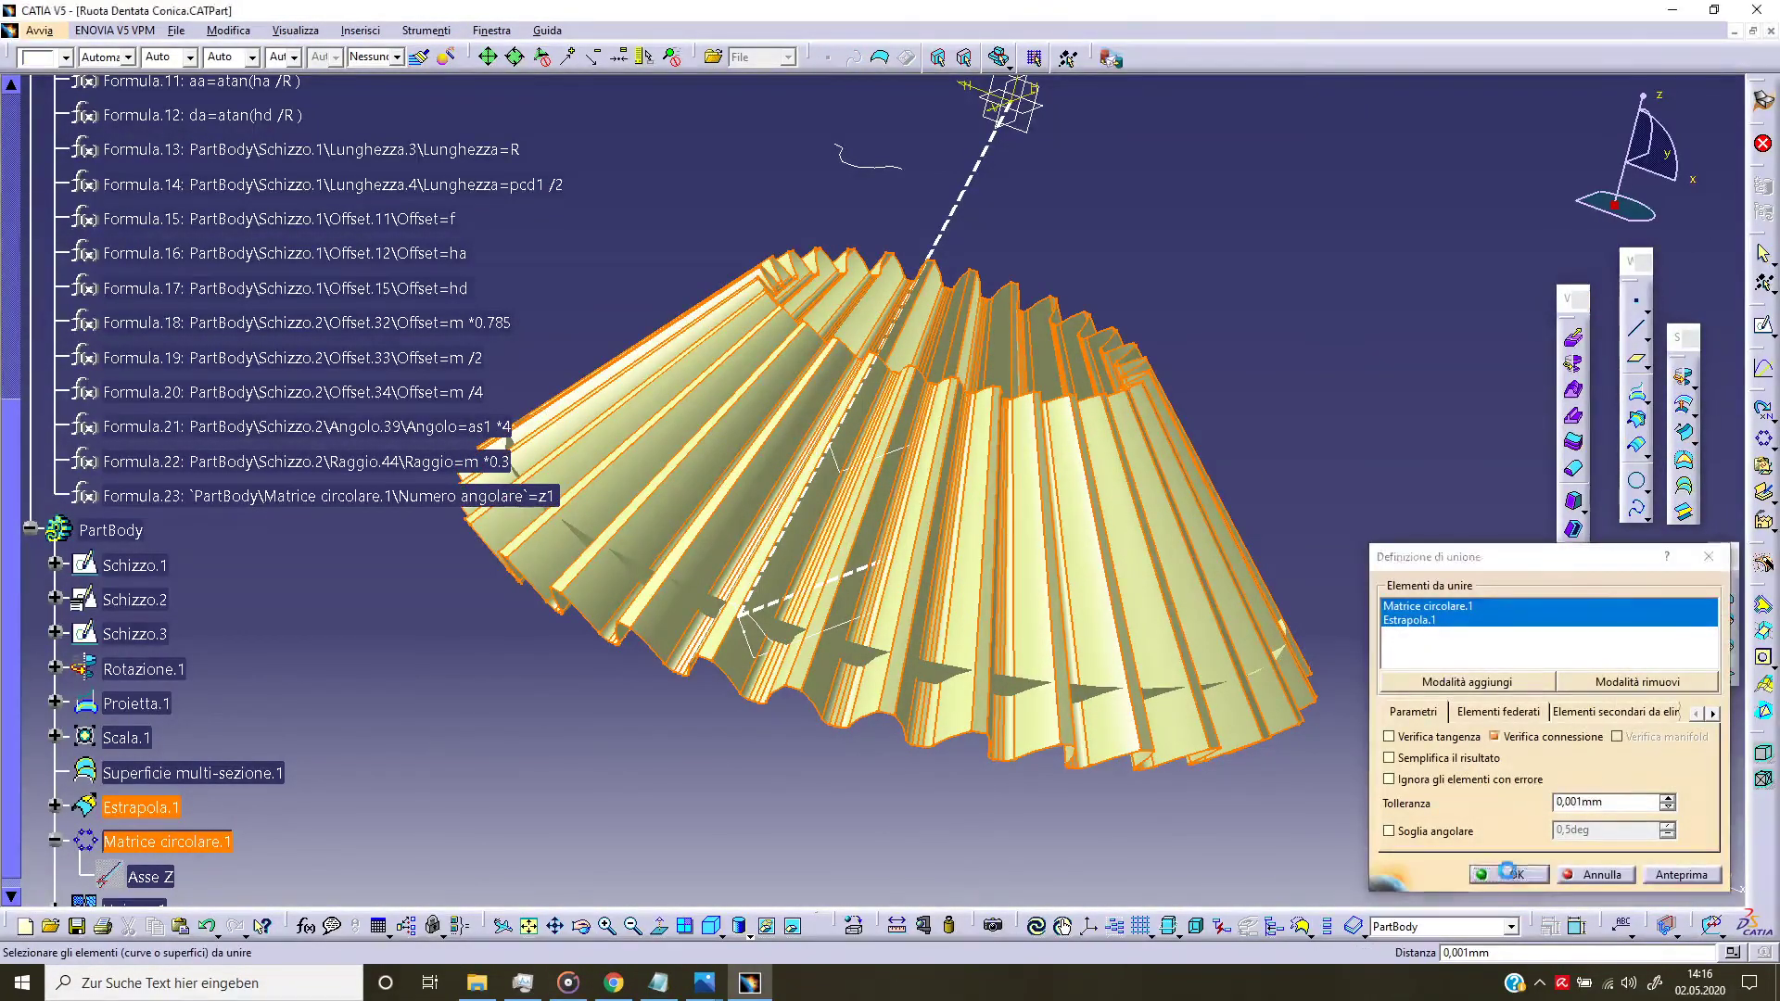
{"action": "scroll", "coordinate": [896, 785], "scroll_direction": "up", "scroll_amount": 2}
{"action": "middle_click_drag", "start_coordinate": [896, 784], "coordinate": [877, 716]}
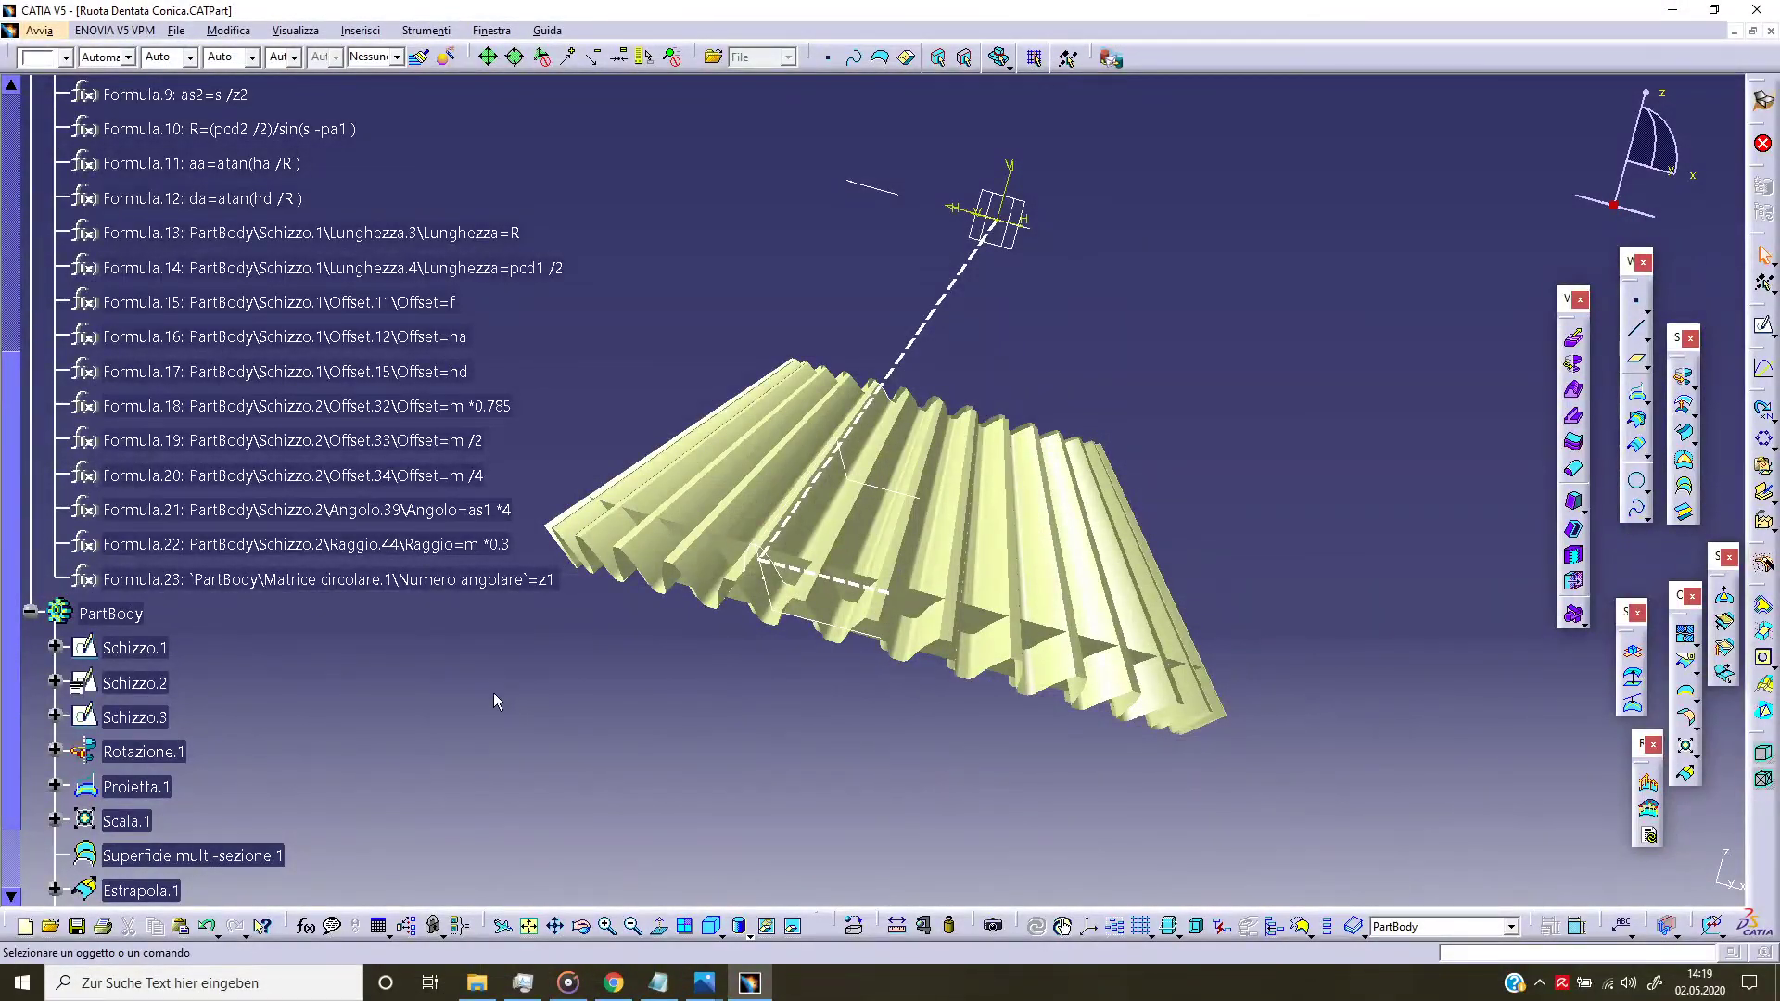
Step: Hide Rotazione.1, Proietta.1 and Scala.1 in the specification tree
{"action": "scroll", "coordinate": [493, 693], "scroll_direction": "down", "scroll_amount": 2}
{"action": "right_click", "coordinate": [172, 667]}
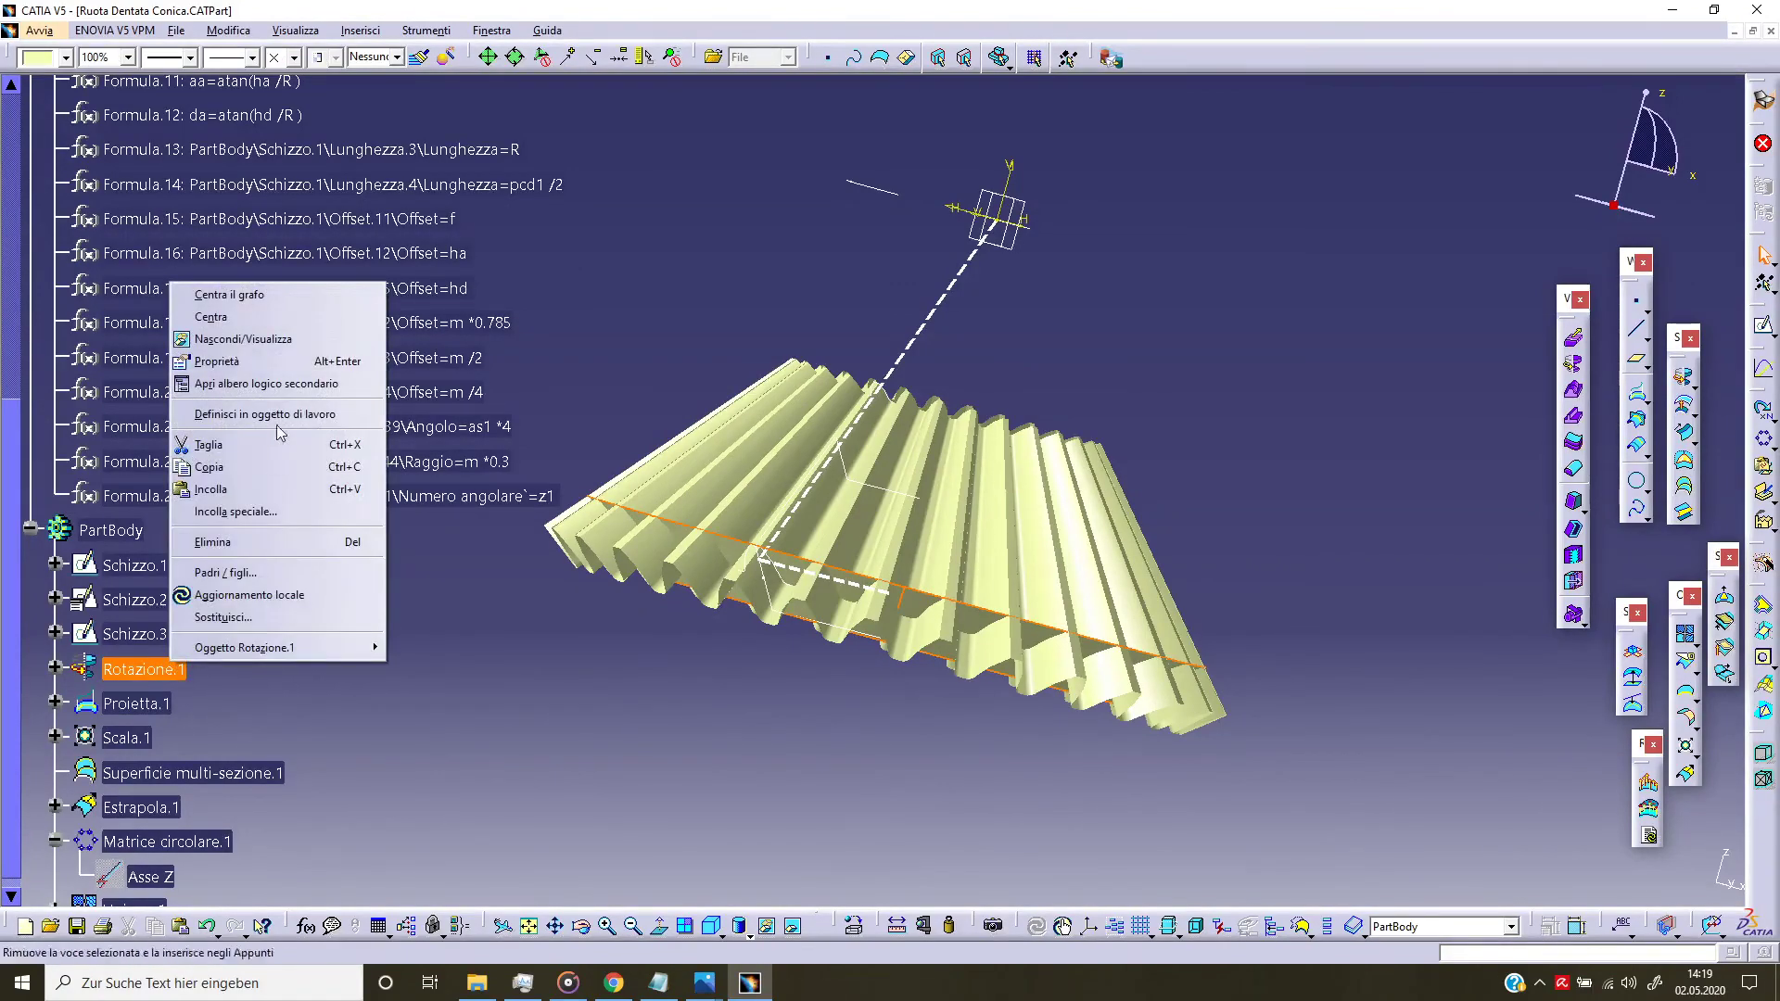
{"action": "left_click", "coordinate": [292, 341]}
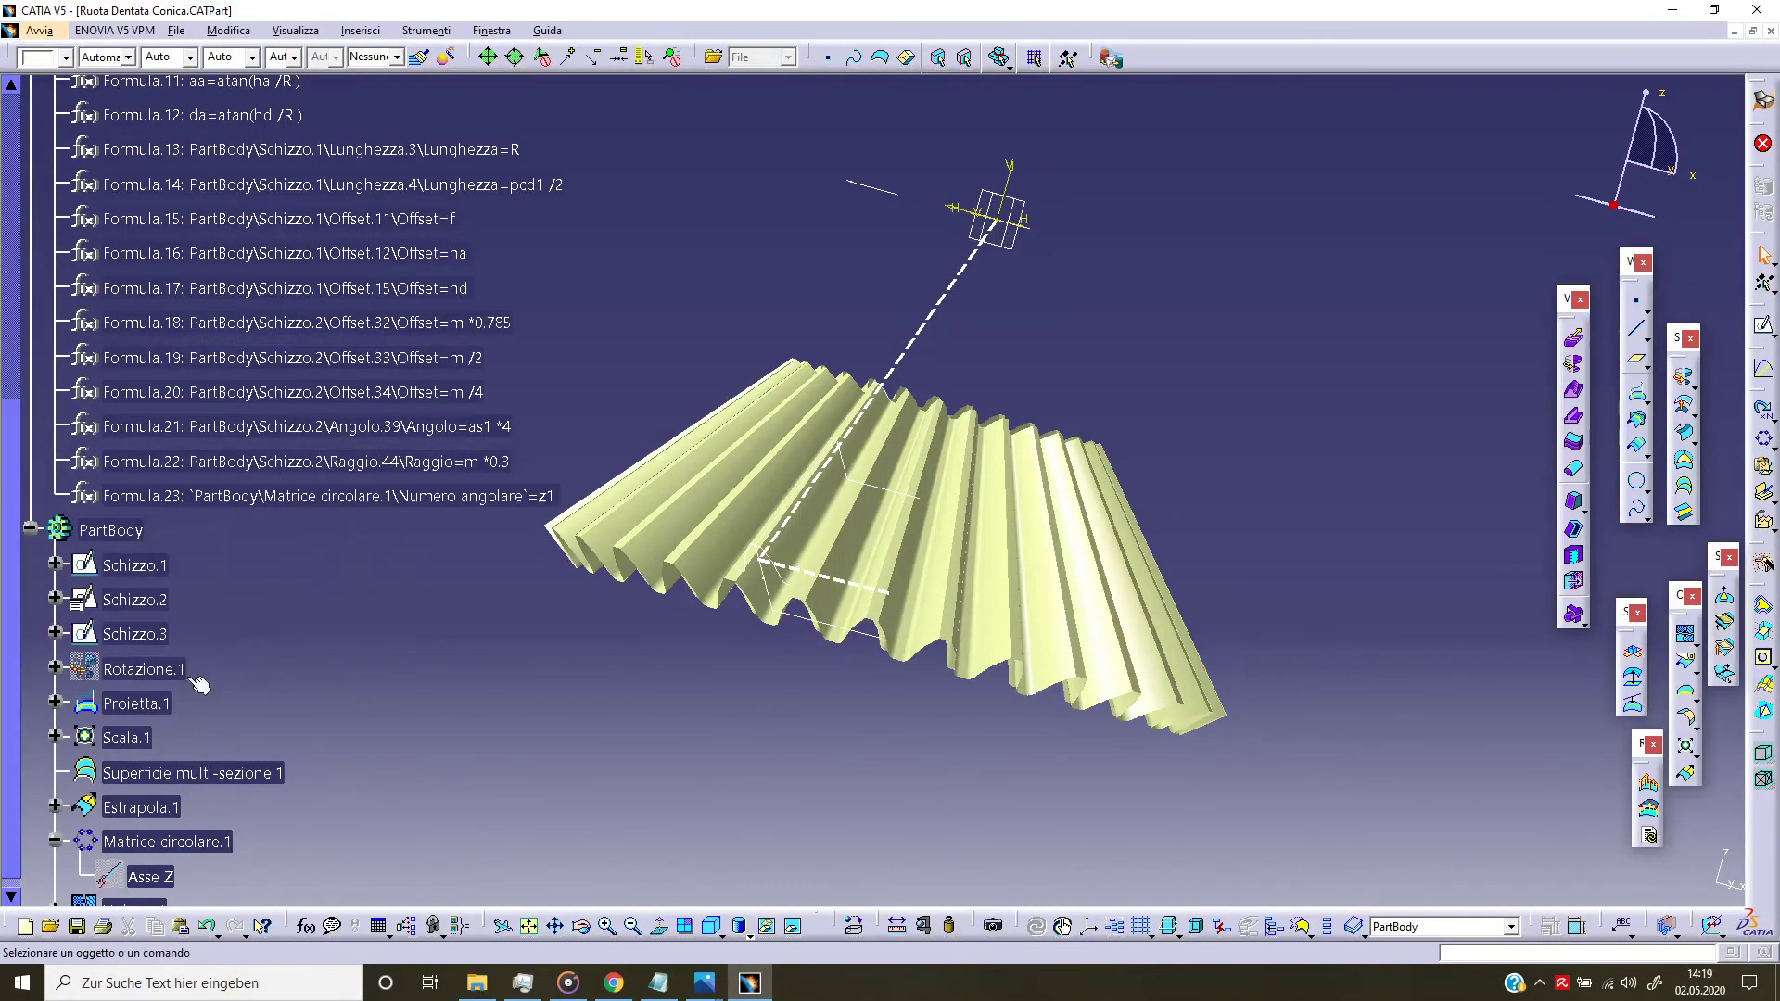
{"action": "right_click", "coordinate": [153, 704]}
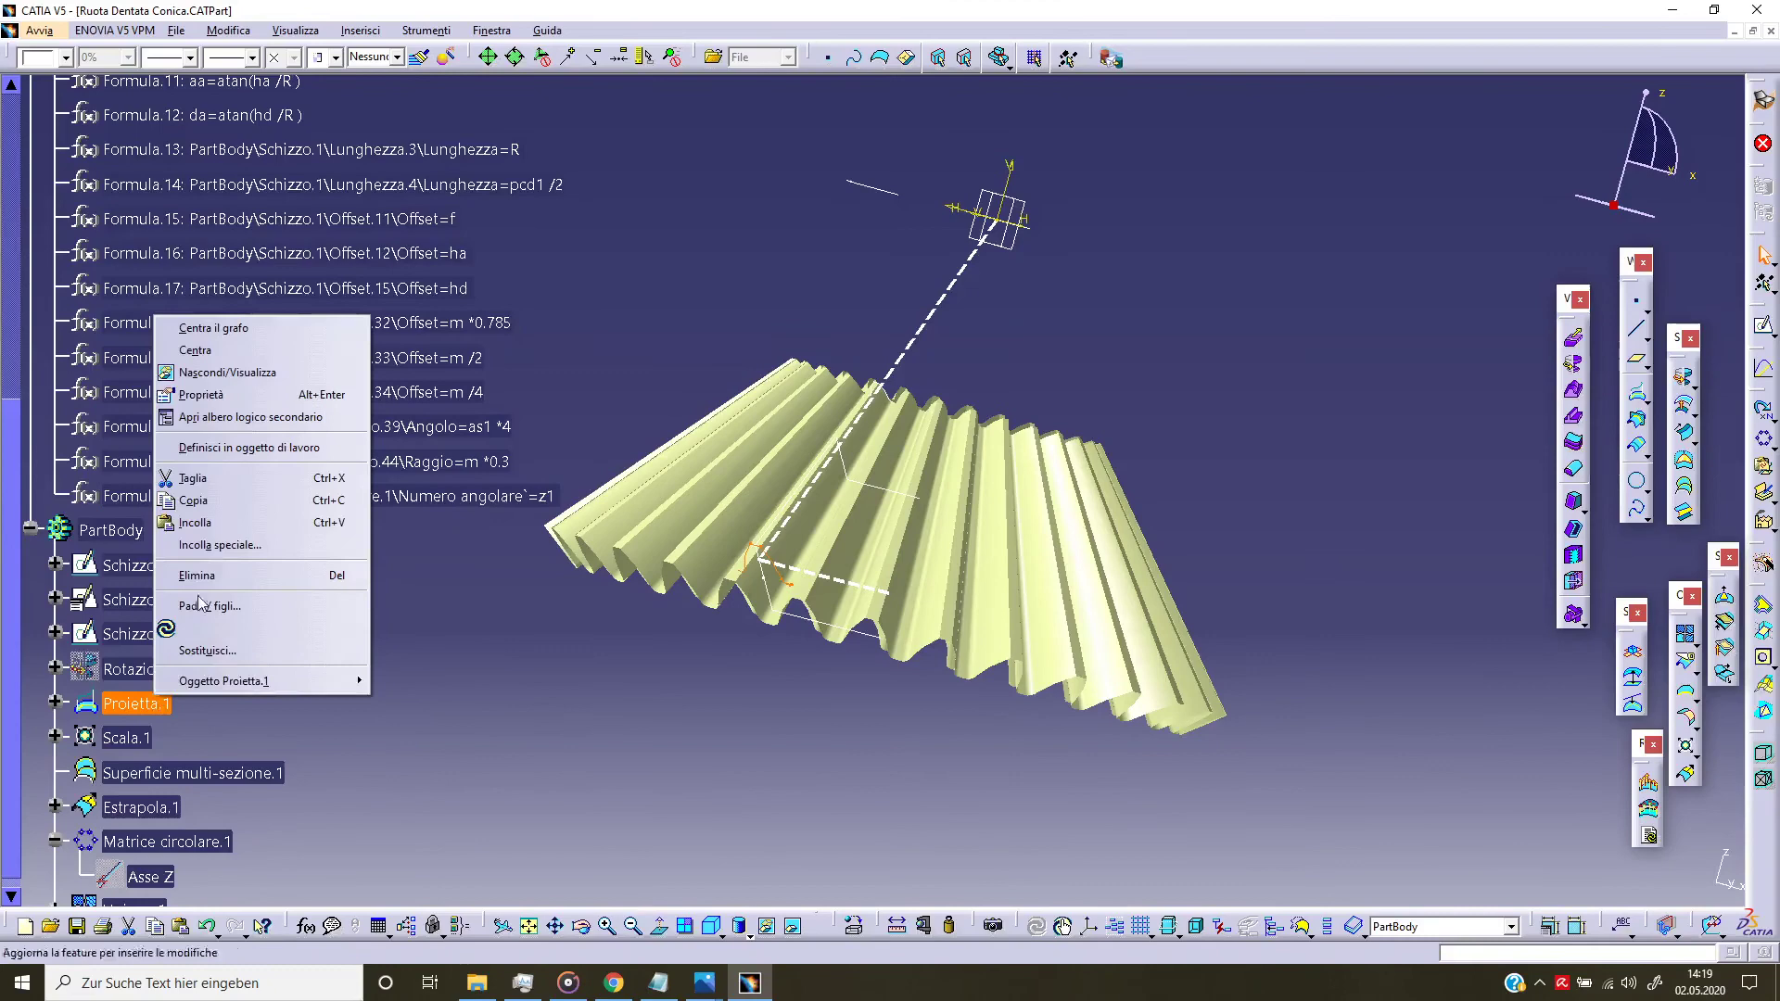
{"action": "left_click", "coordinate": [247, 383]}
{"action": "right_click", "coordinate": [141, 736]}
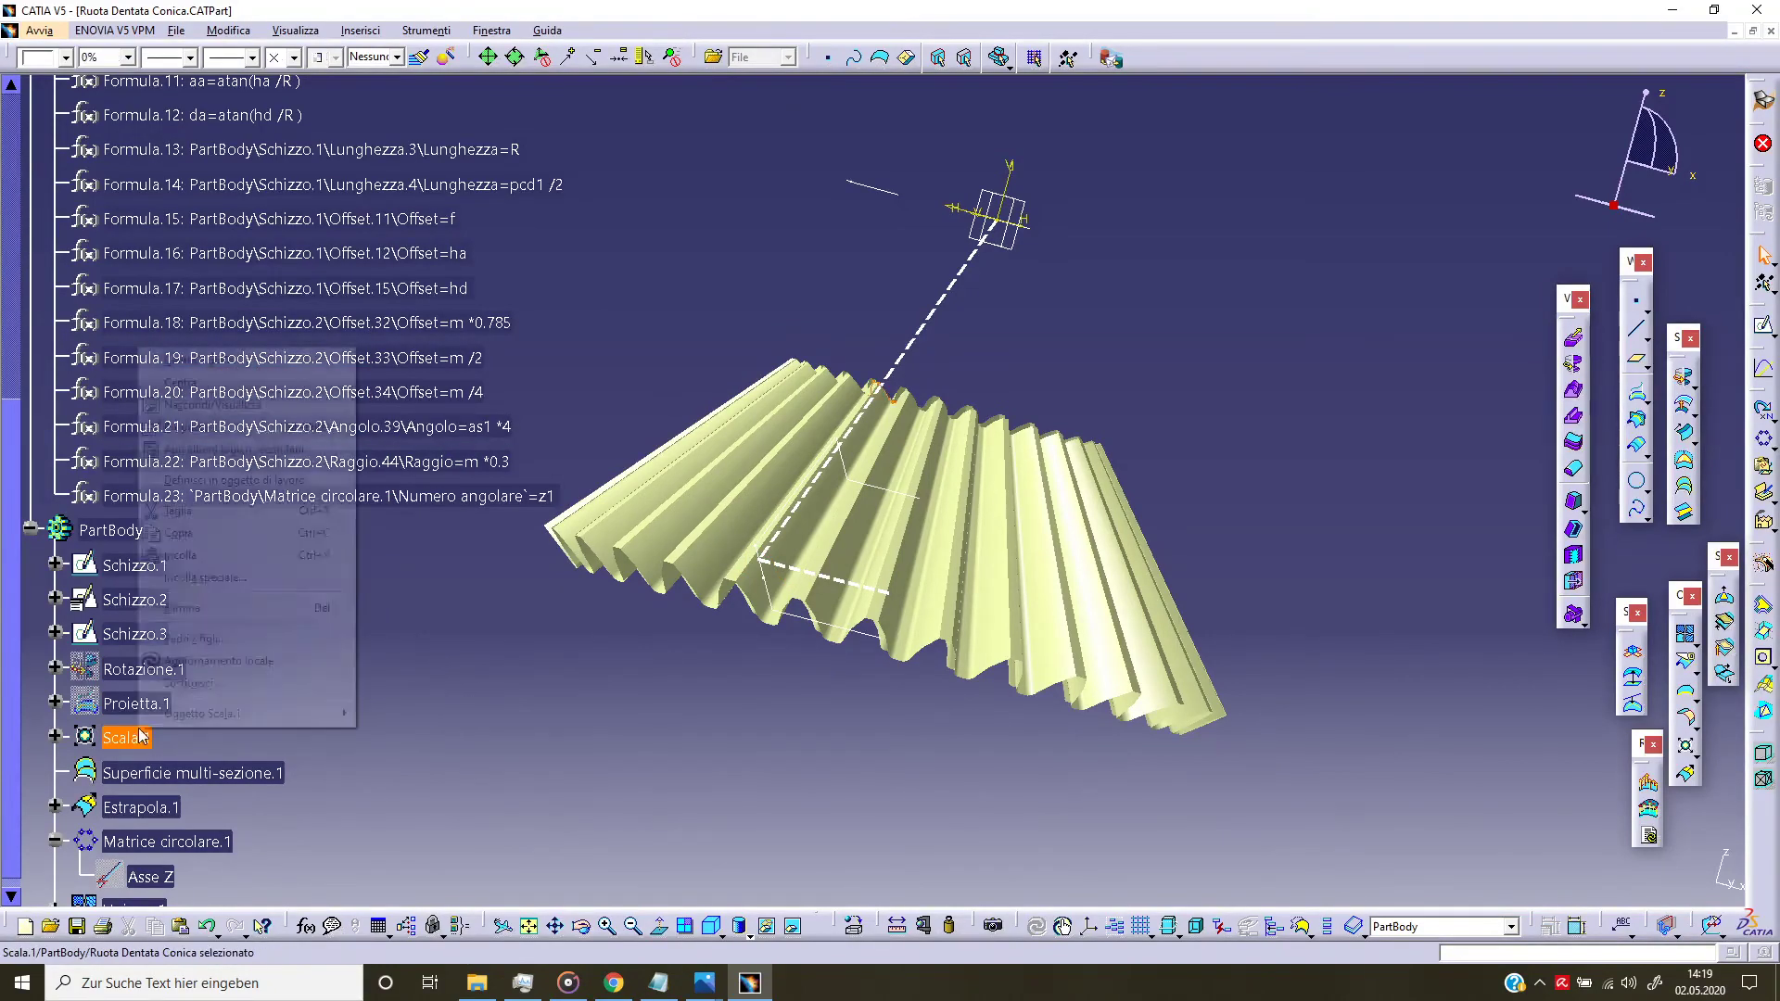
{"action": "left_click", "coordinate": [213, 405]}
{"action": "scroll", "coordinate": [230, 653], "scroll_direction": "down", "scroll_amount": 2}
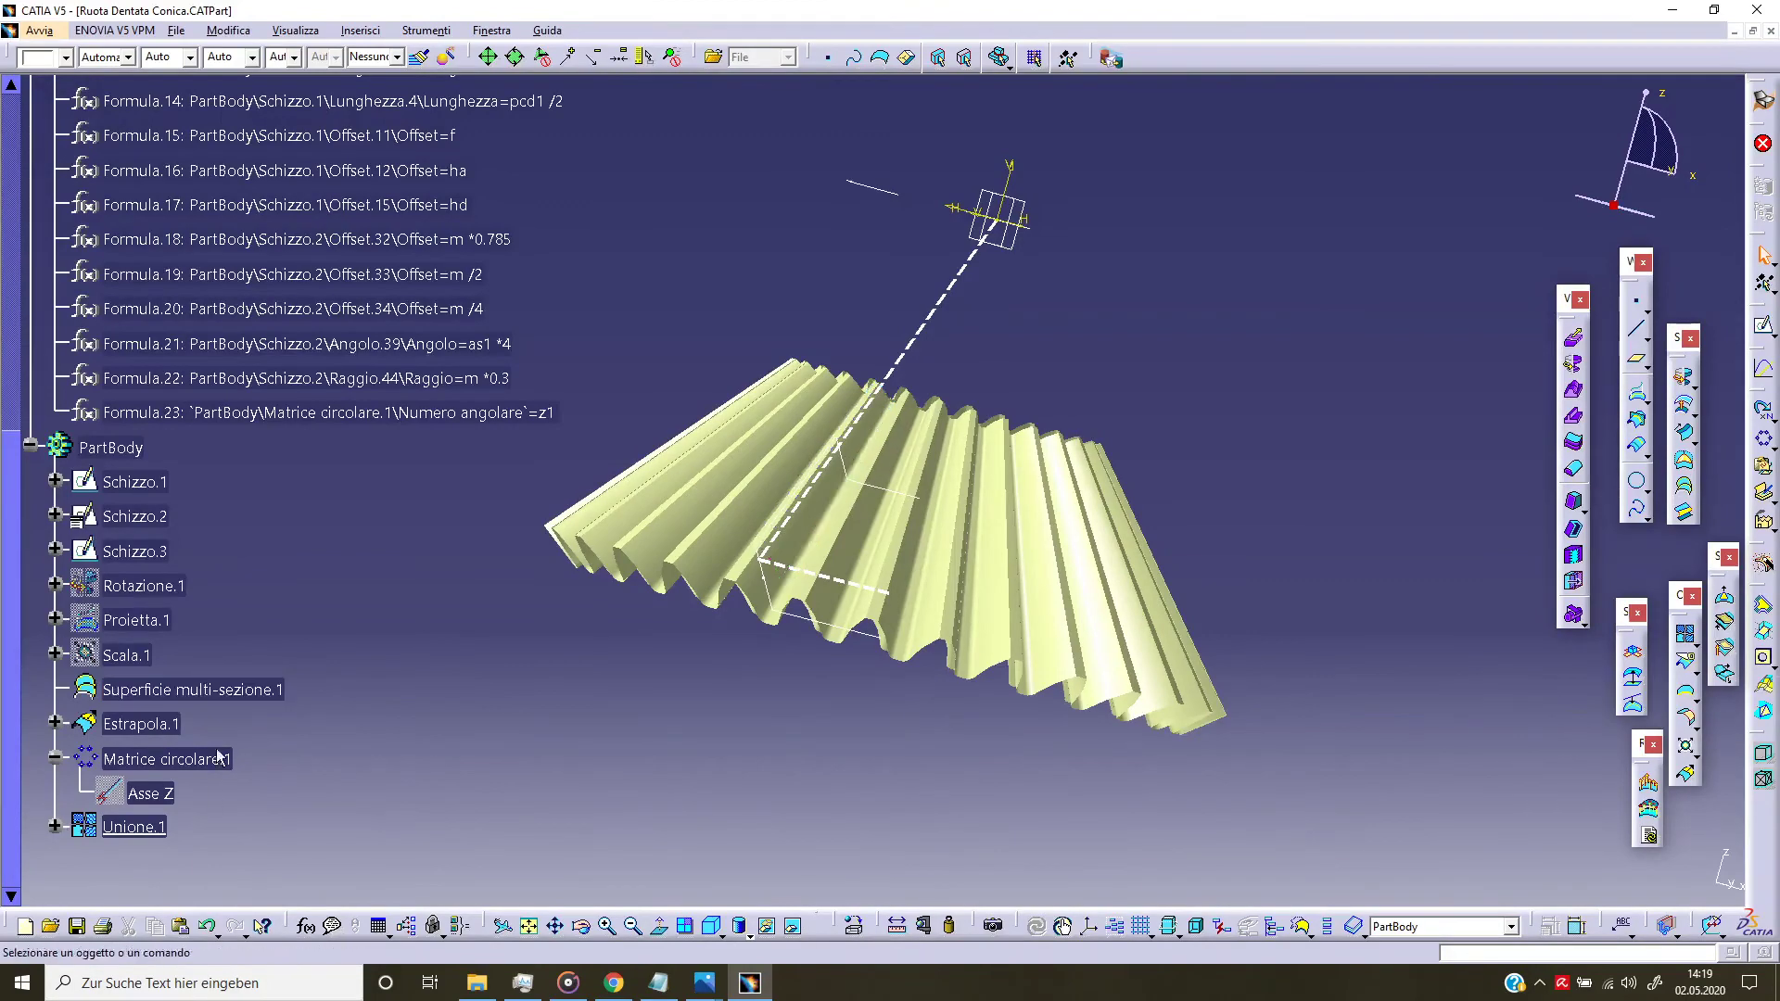
Step: Hide the Schizzo.2 sketch, keeping the circular pattern of teeth visible
{"action": "right_click", "coordinate": [222, 702]}
{"action": "left_click", "coordinate": [306, 361]}
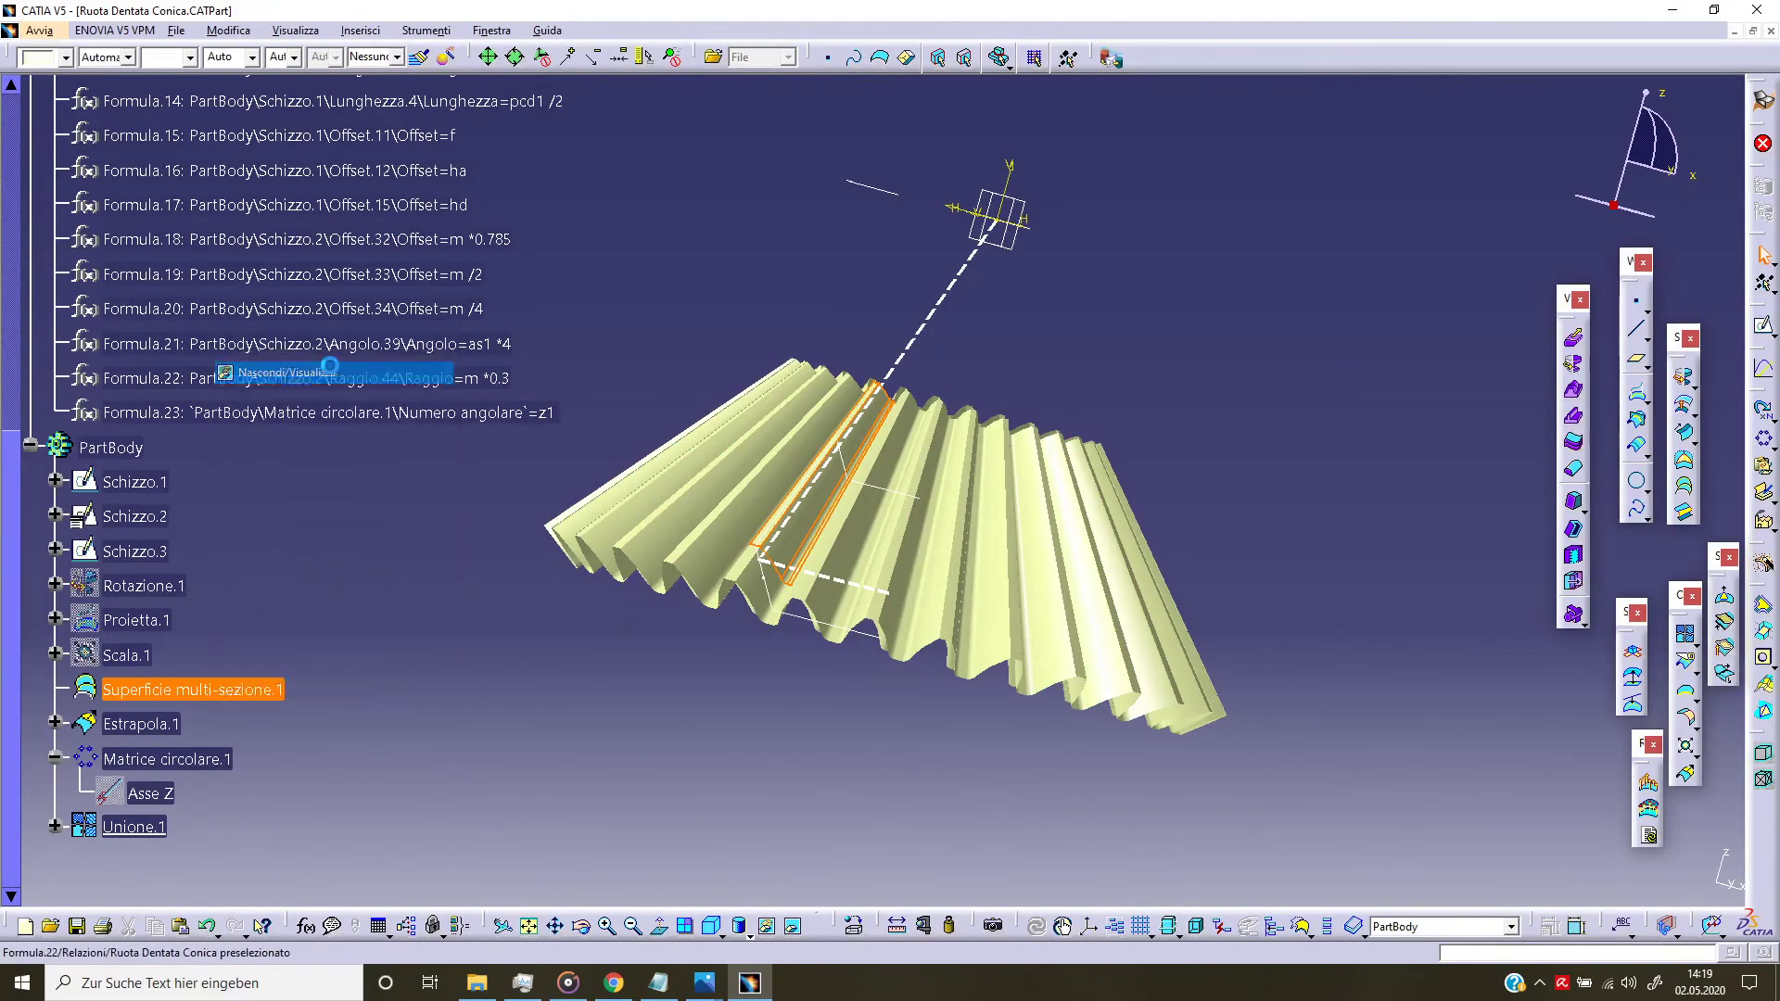
{"action": "right_click", "coordinate": [208, 756]}
{"action": "left_click", "coordinate": [292, 431]}
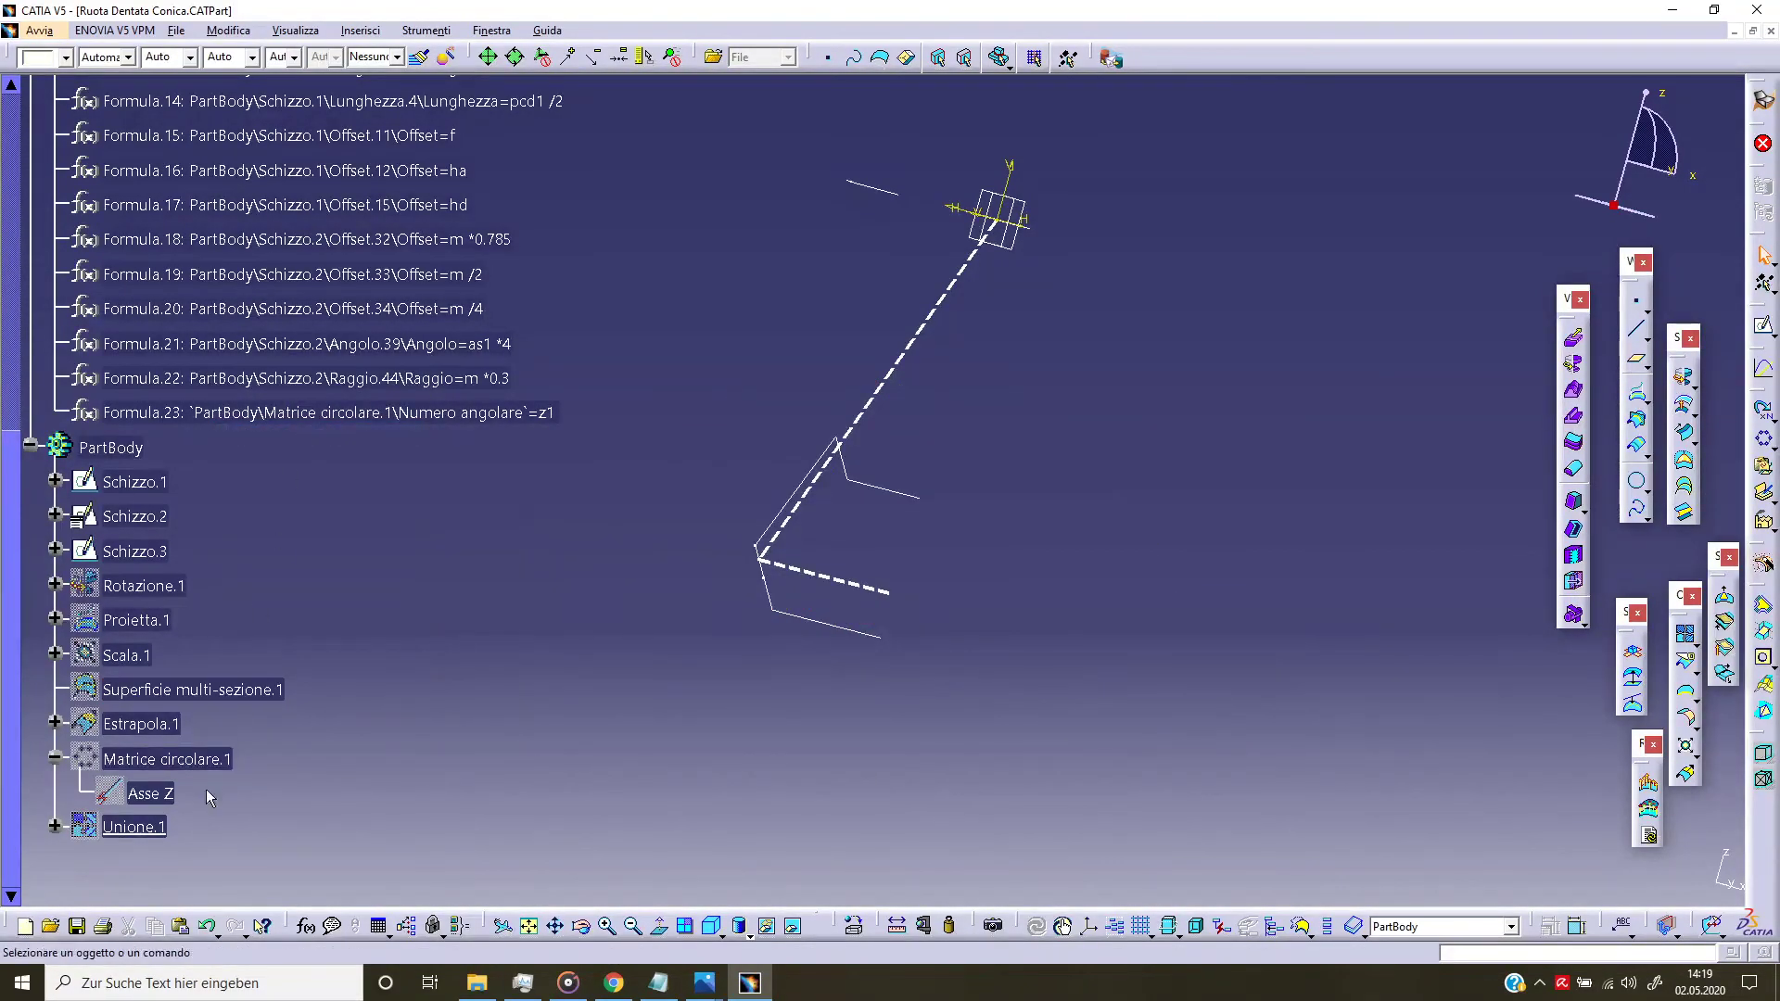
{"action": "right_click", "coordinate": [204, 775]}
{"action": "left_click", "coordinate": [297, 440]}
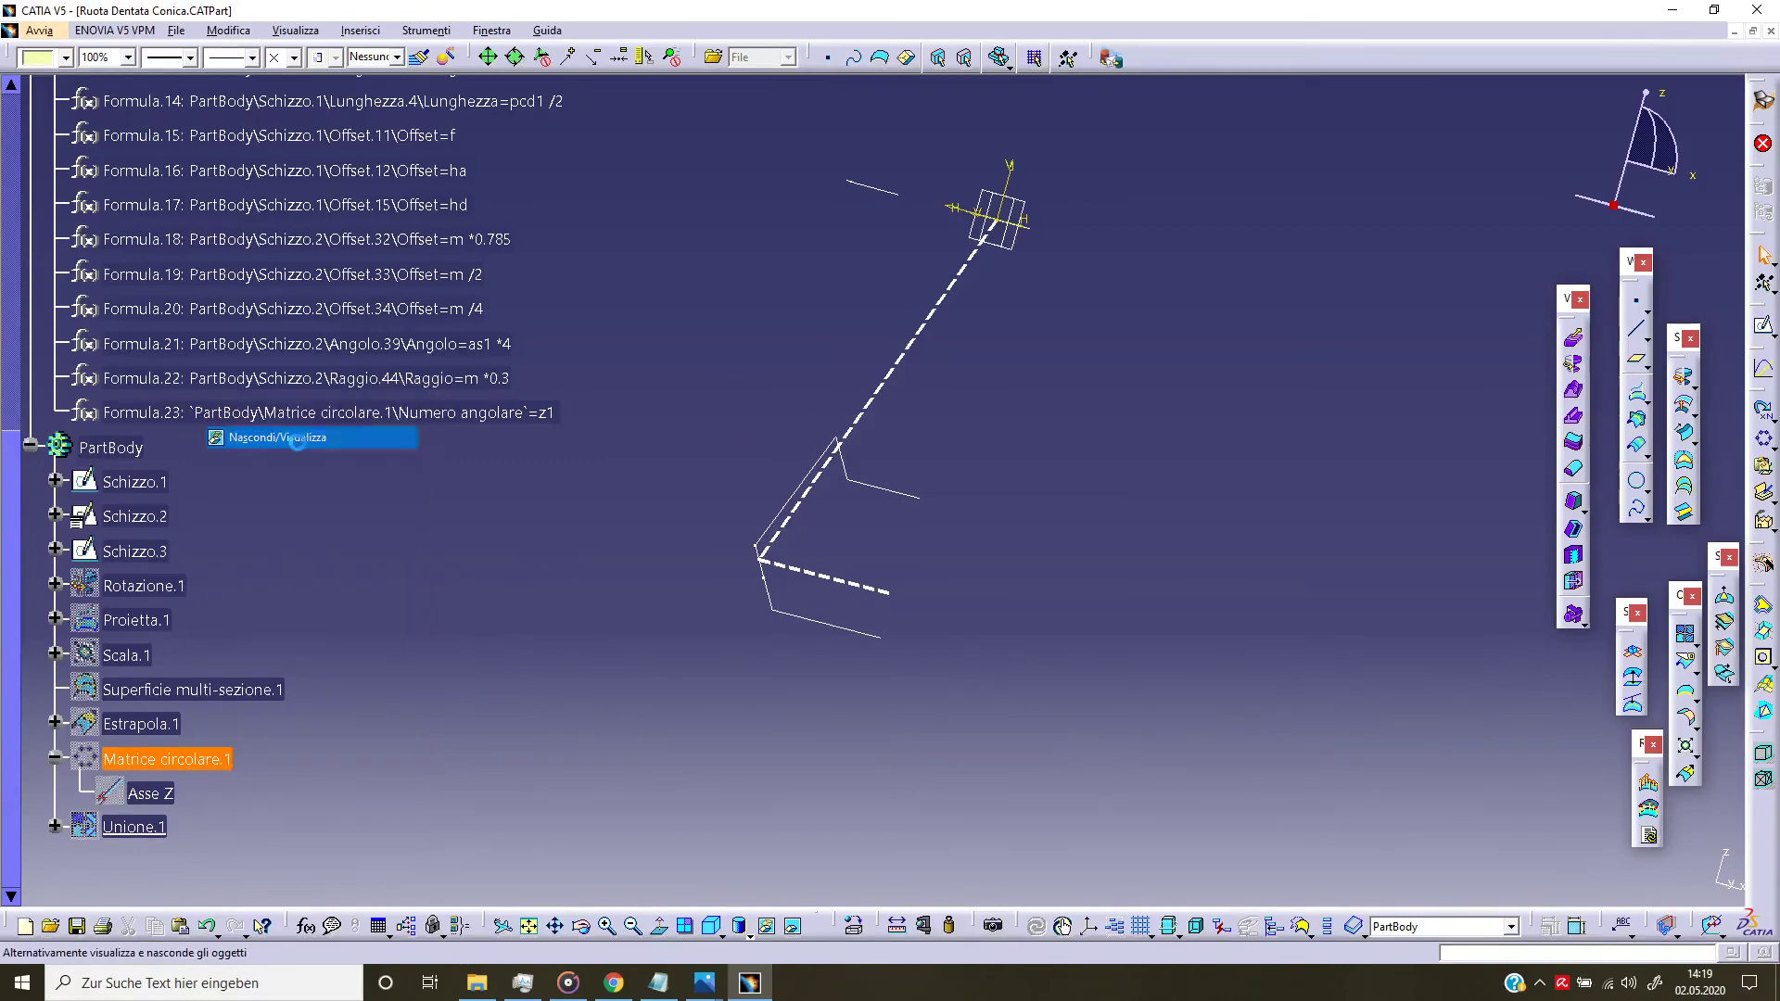
{"action": "middle_click_drag", "start_coordinate": [645, 661], "coordinate": [812, 246]}
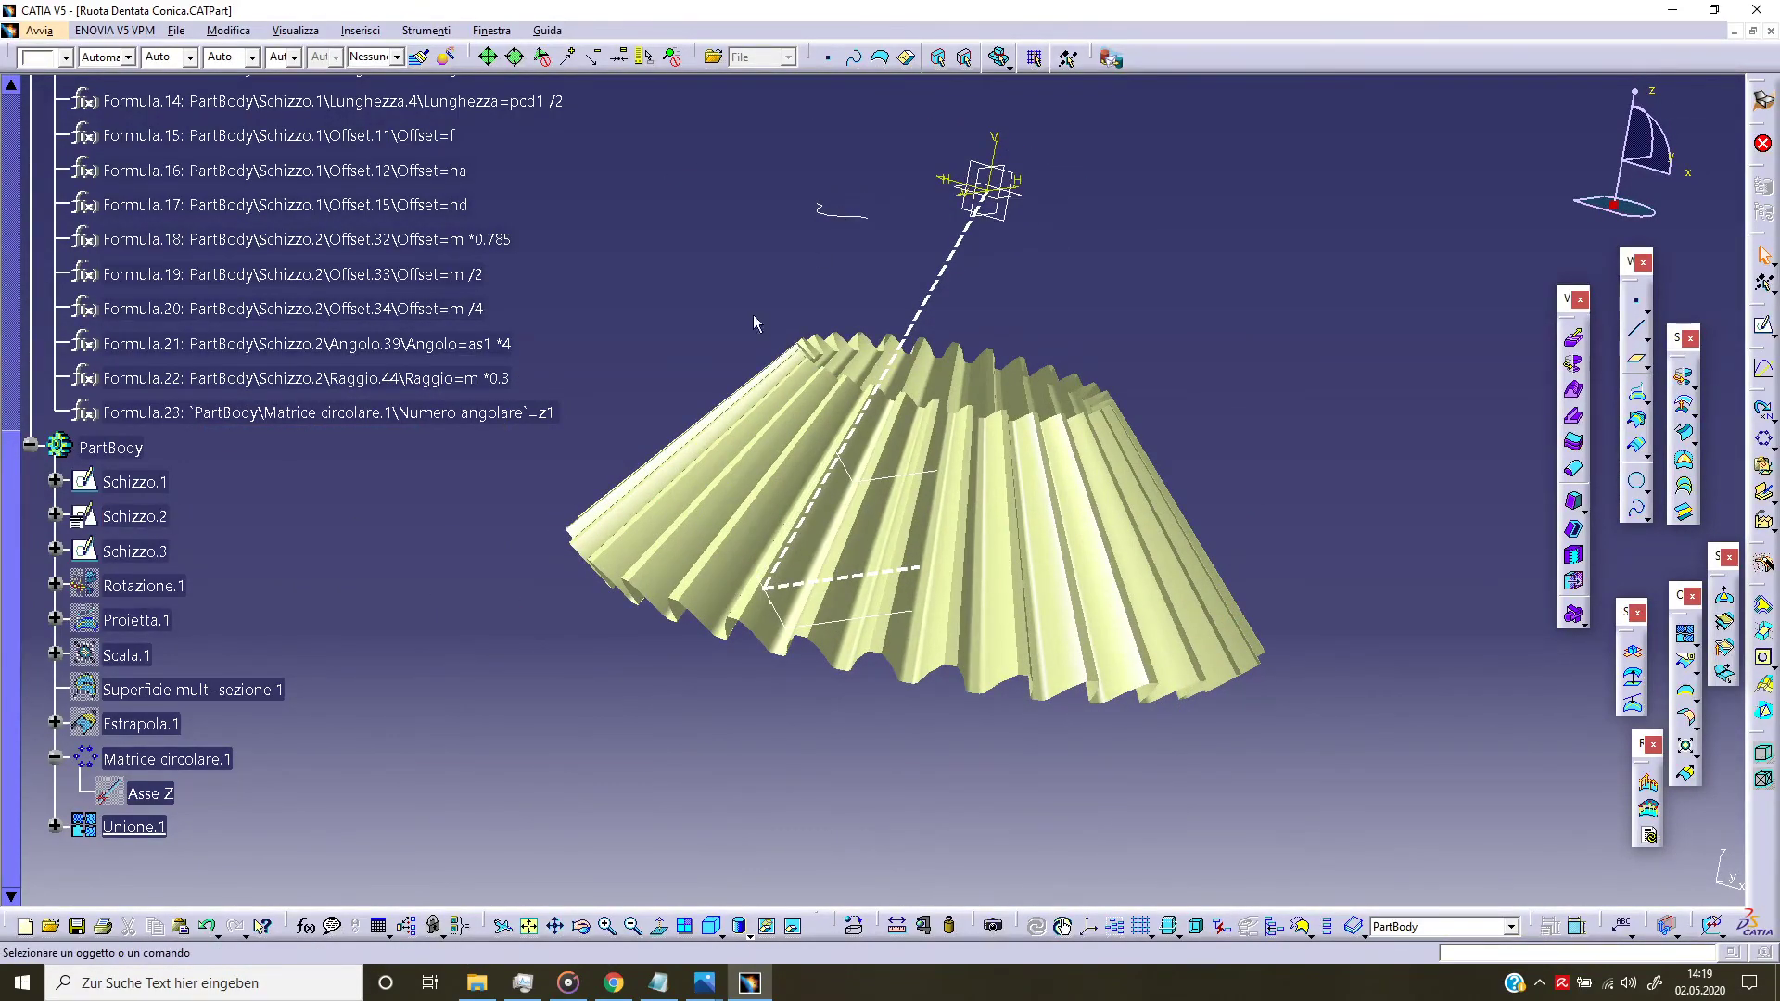
{"action": "right_click", "coordinate": [153, 517]}
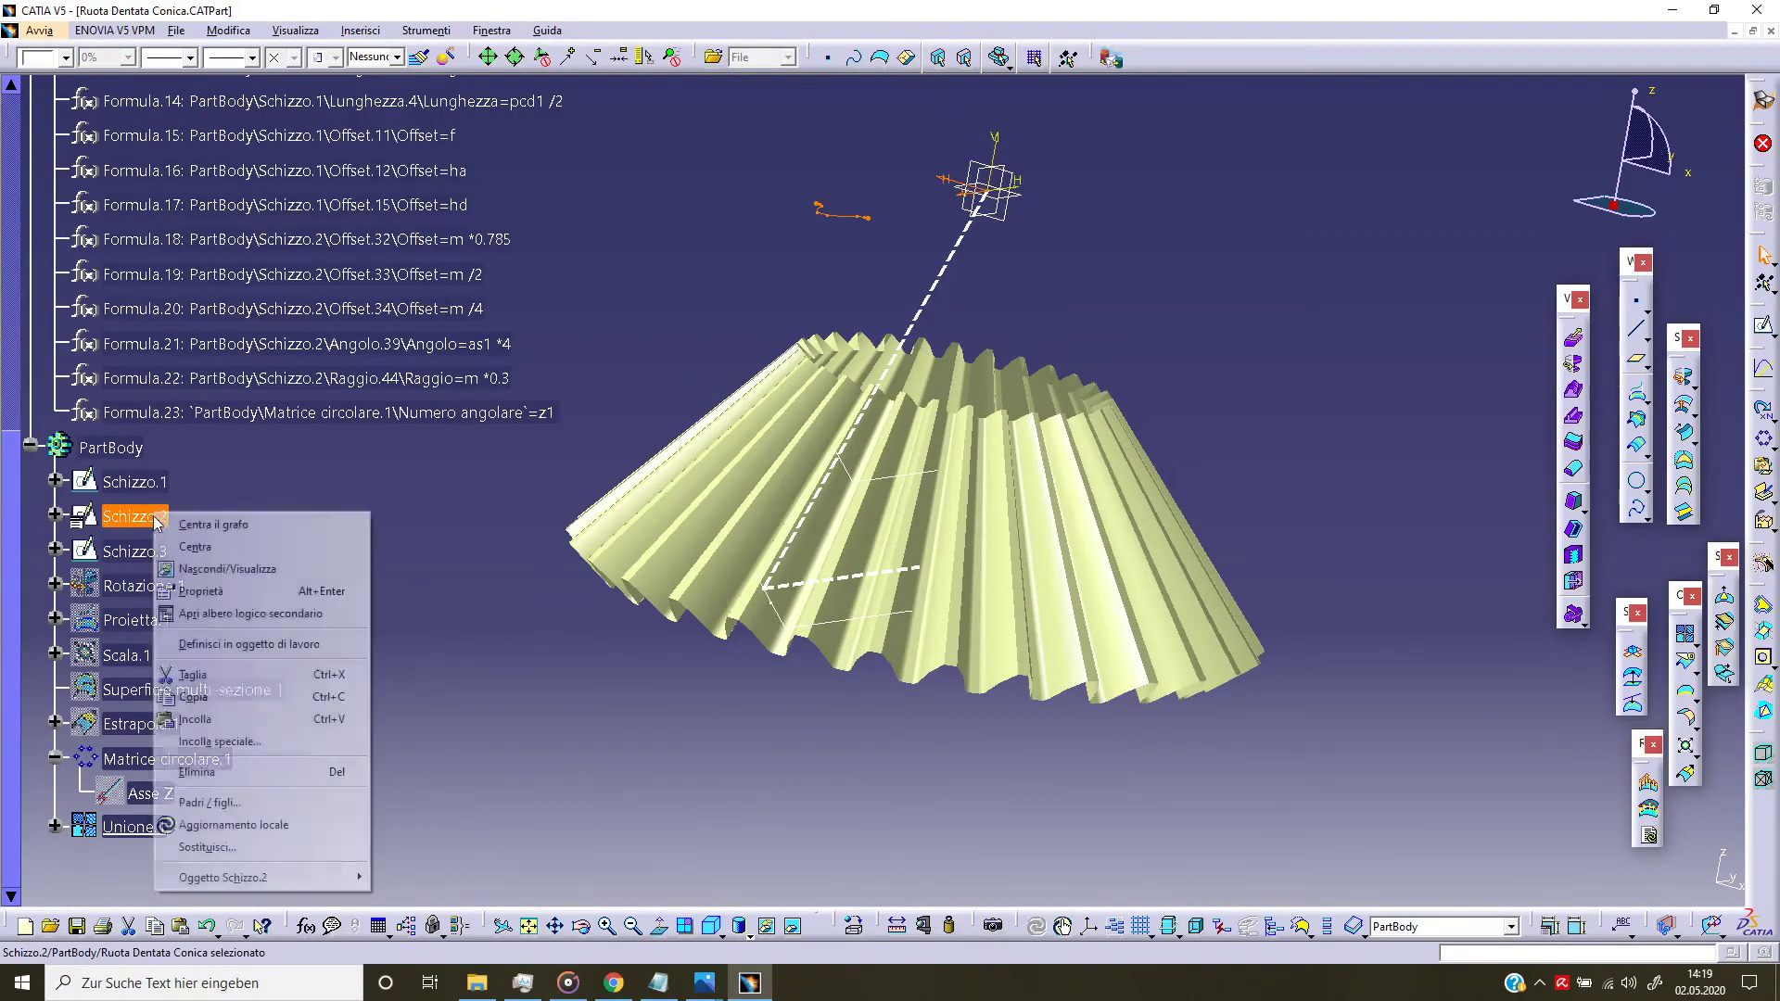
{"action": "left_click", "coordinate": [209, 569]}
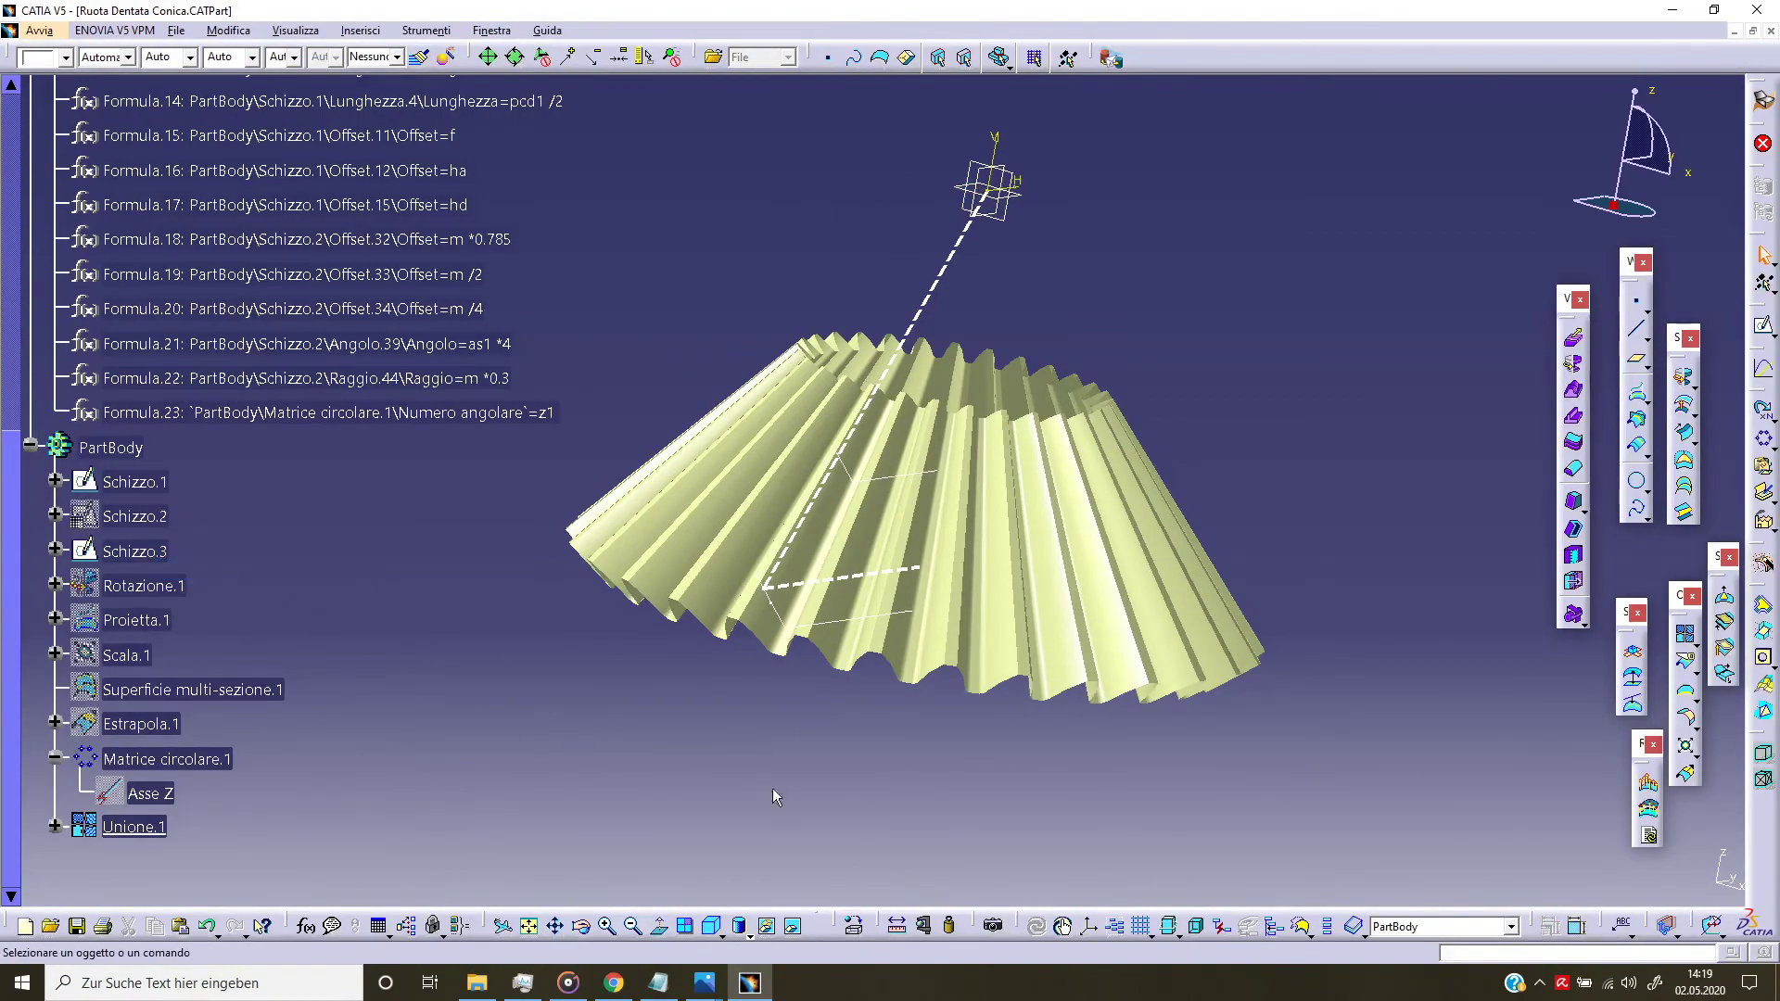
{"action": "middle_click_drag", "start_coordinate": [773, 791], "coordinate": [811, 762]}
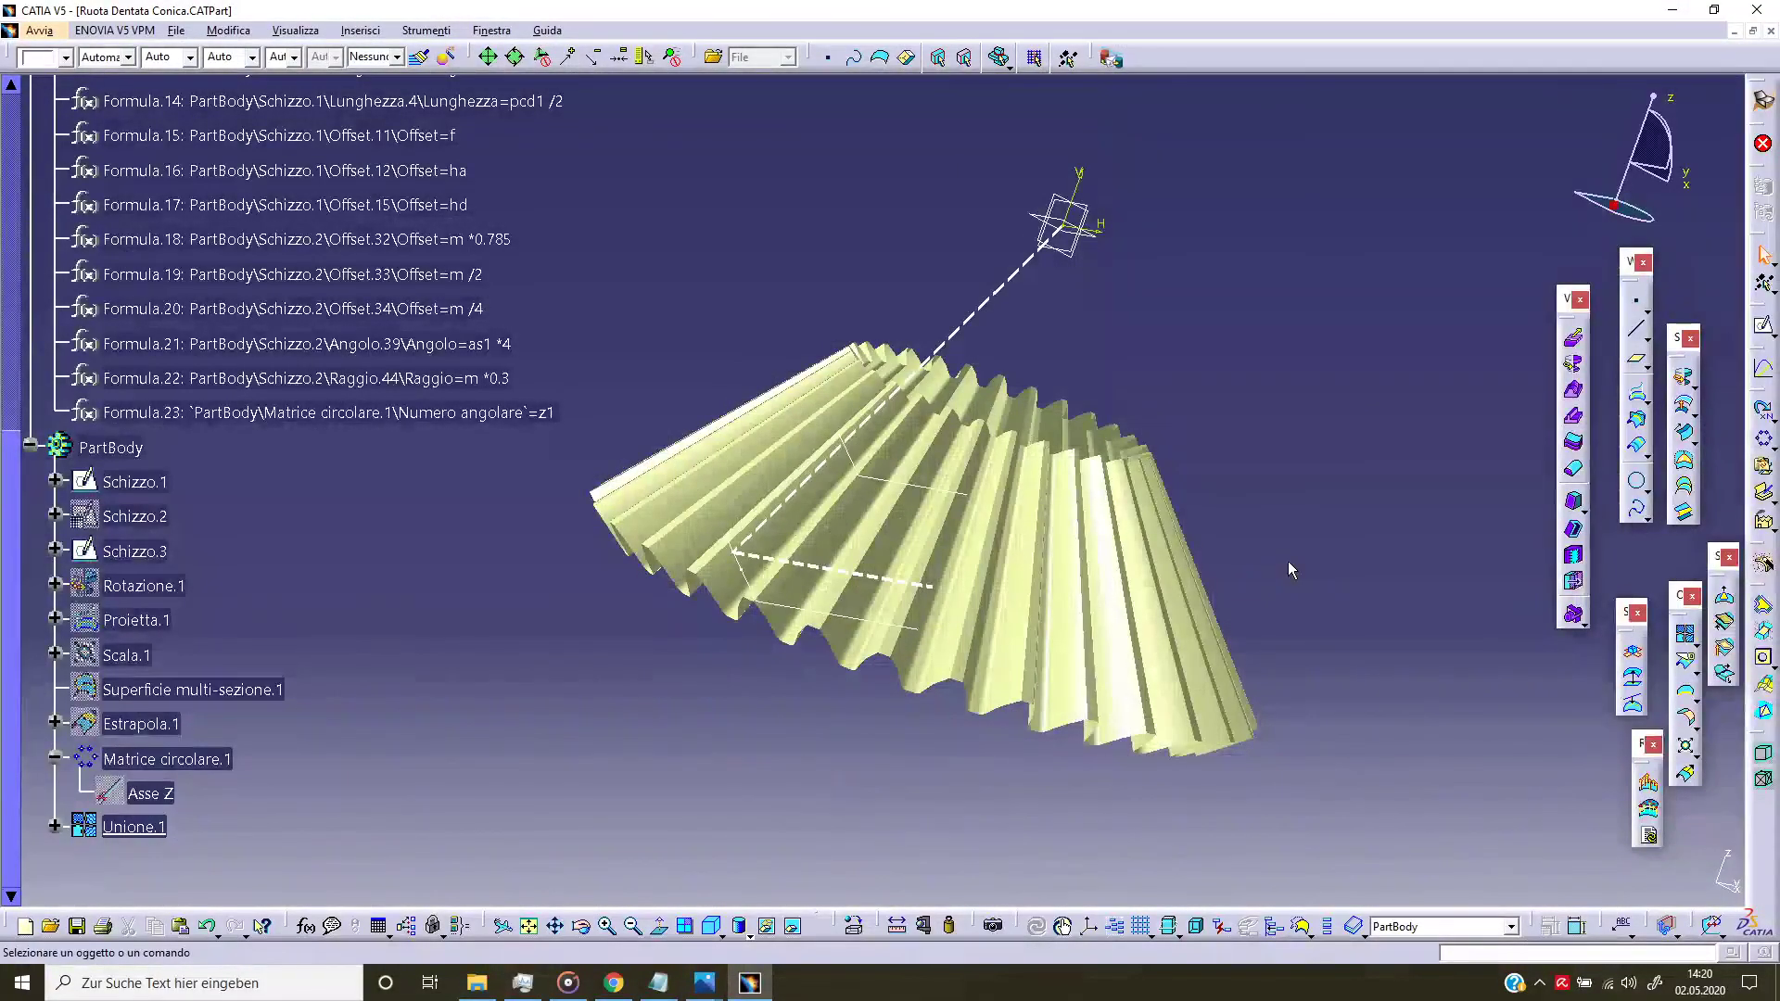
Step: Switch to Part Design and start the Albero.1 shaft with a 360deg first angle
{"action": "left_click", "coordinate": [44, 30]}
{"action": "mouse_move", "coordinate": [92, 75]}
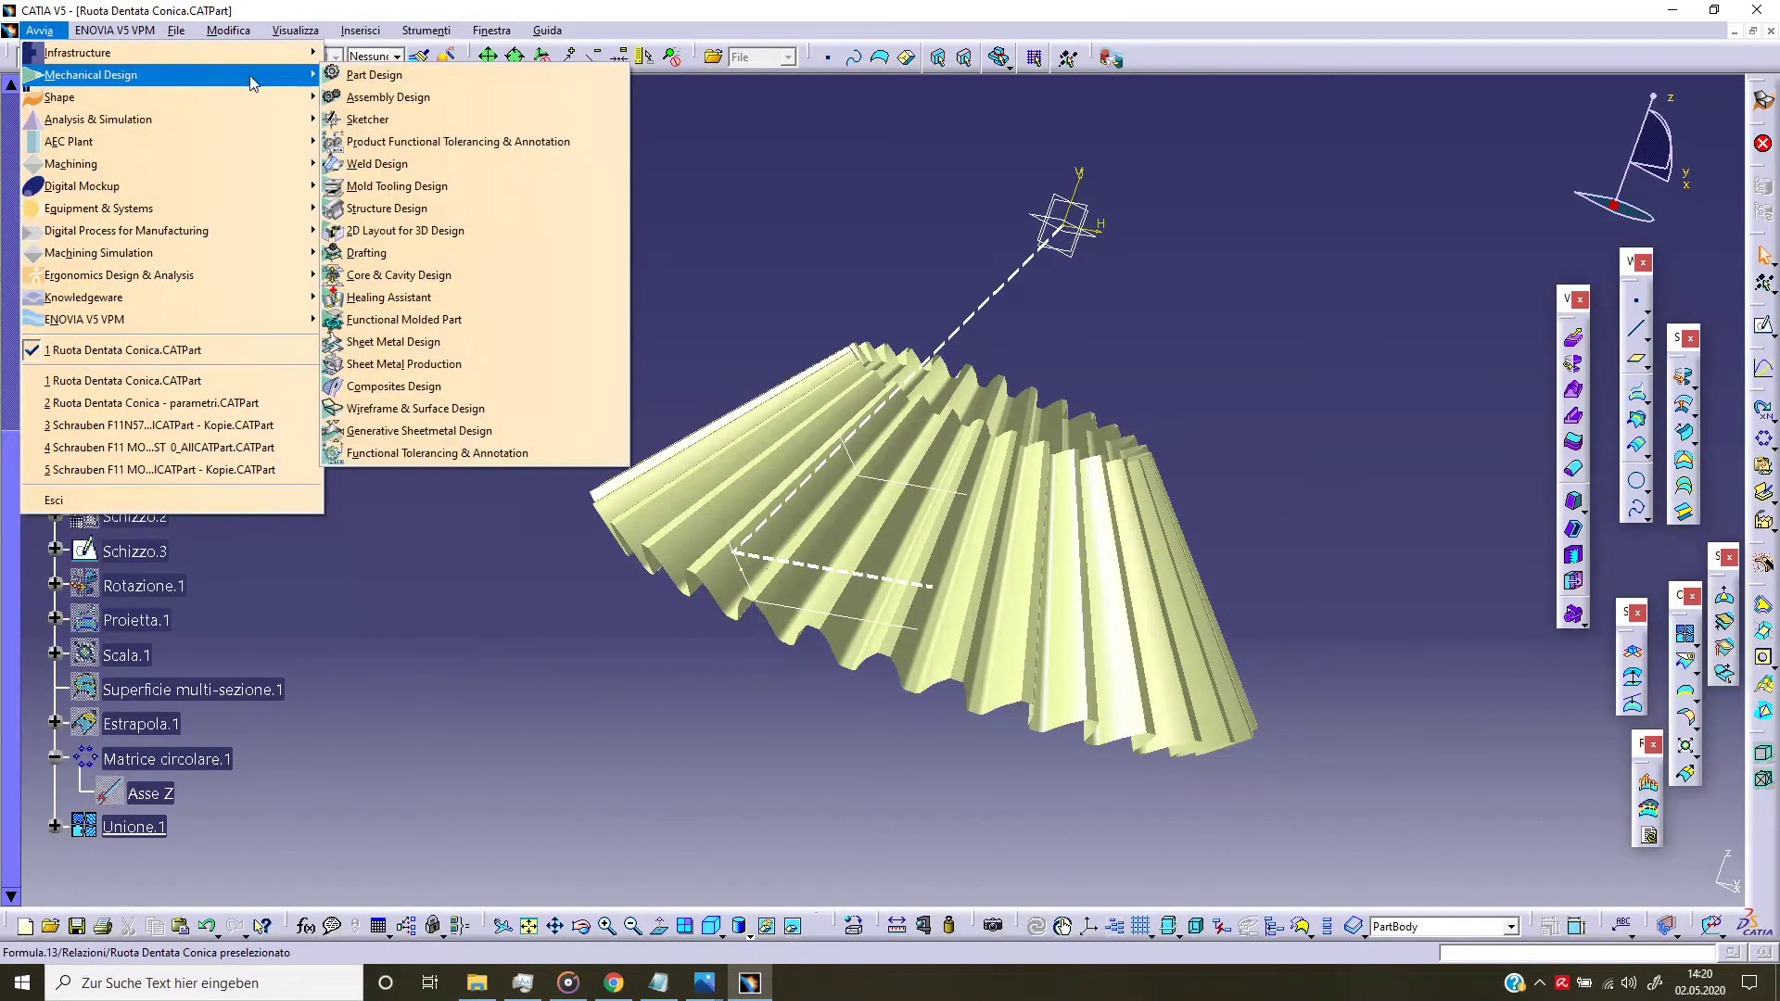
{"action": "left_click", "coordinate": [373, 74]}
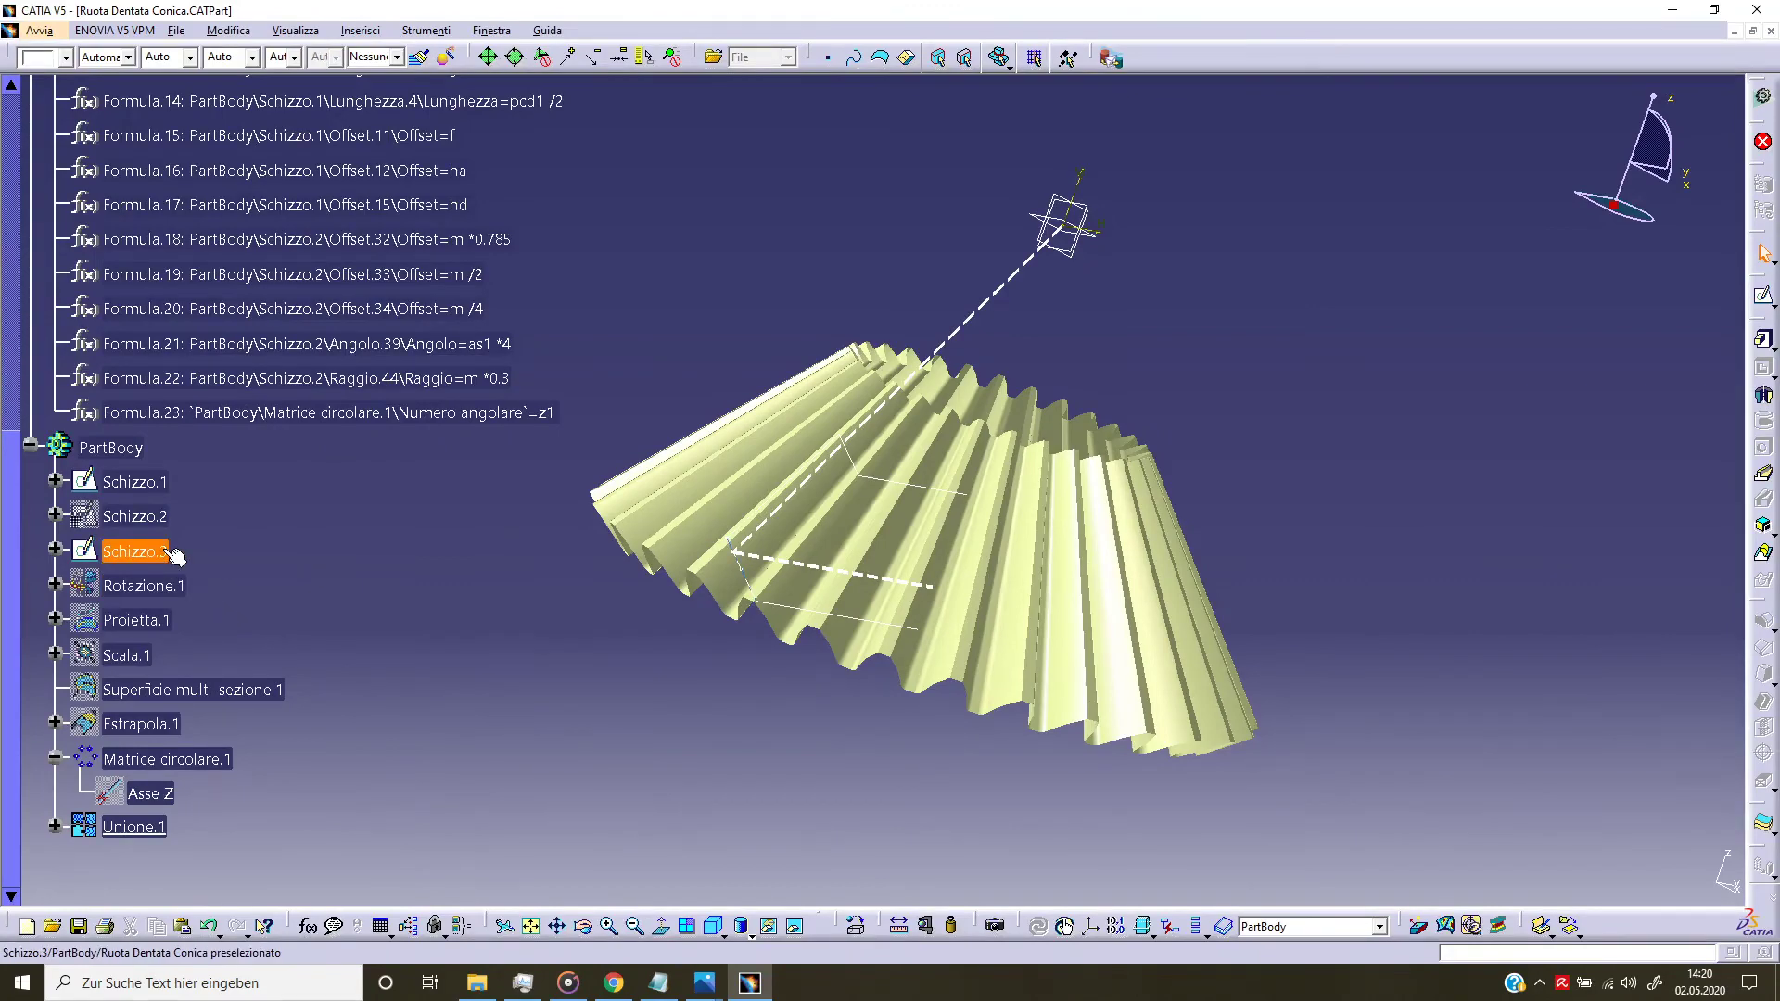
{"action": "double_click", "coordinate": [163, 484]}
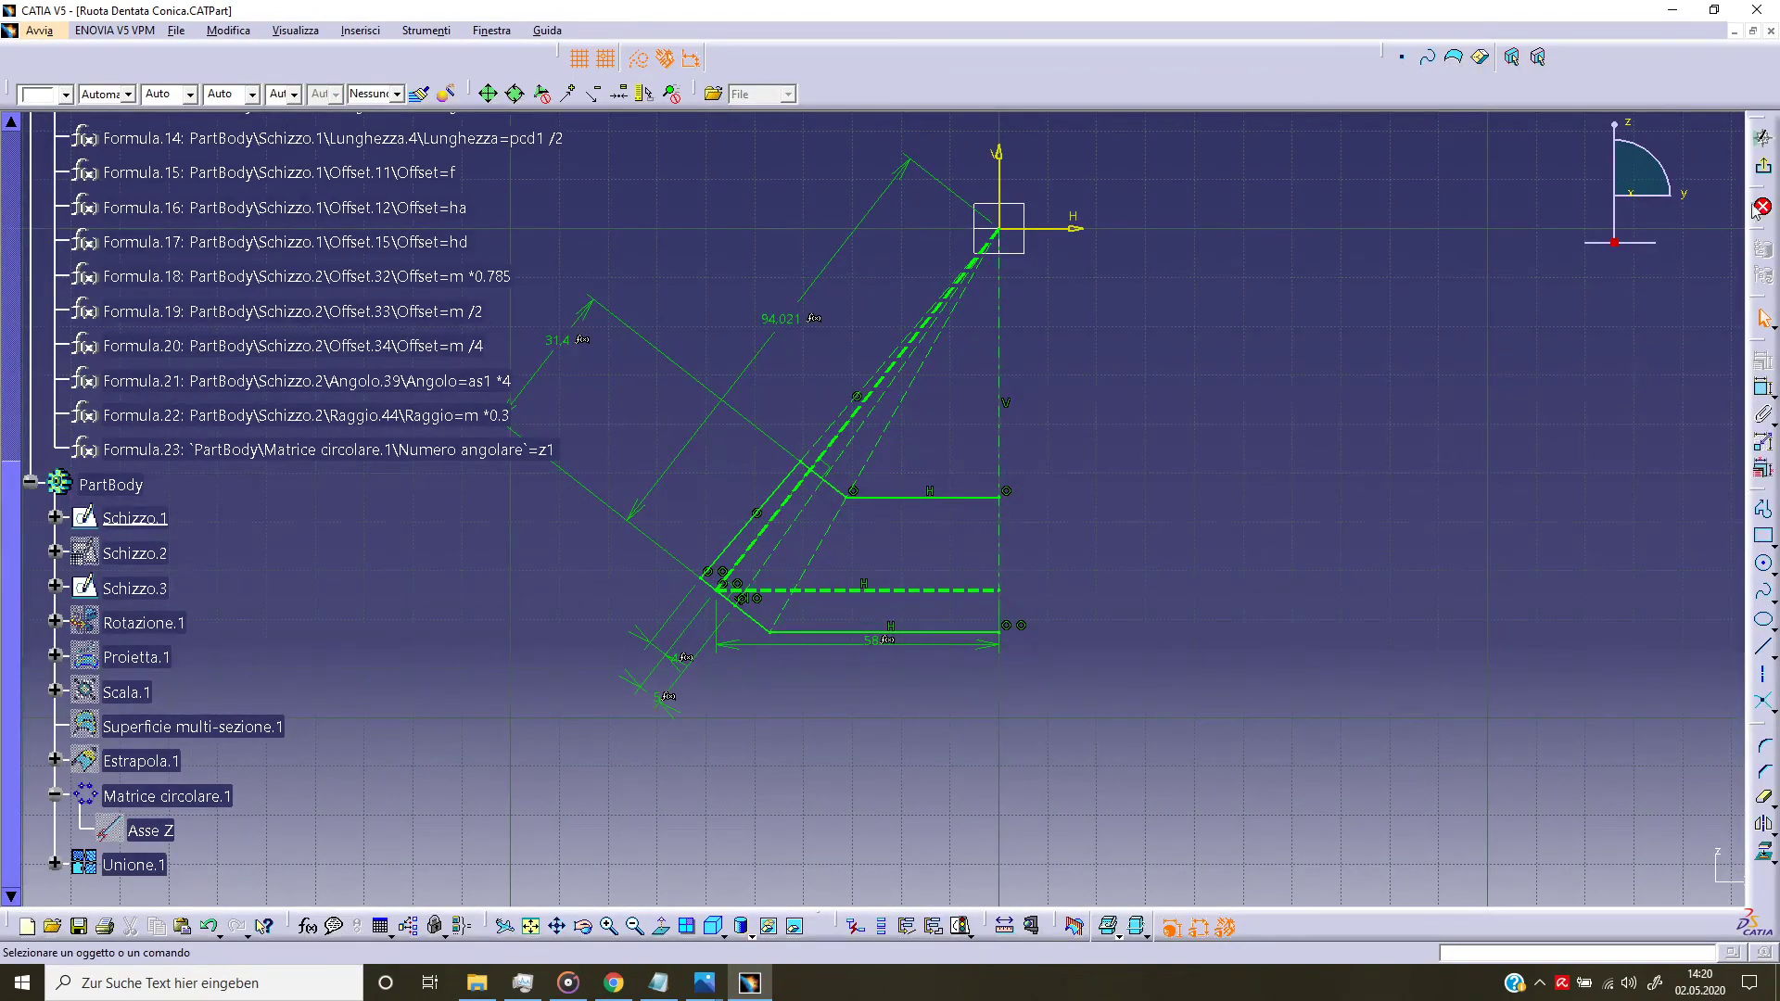
{"action": "left_click", "coordinate": [1759, 207]}
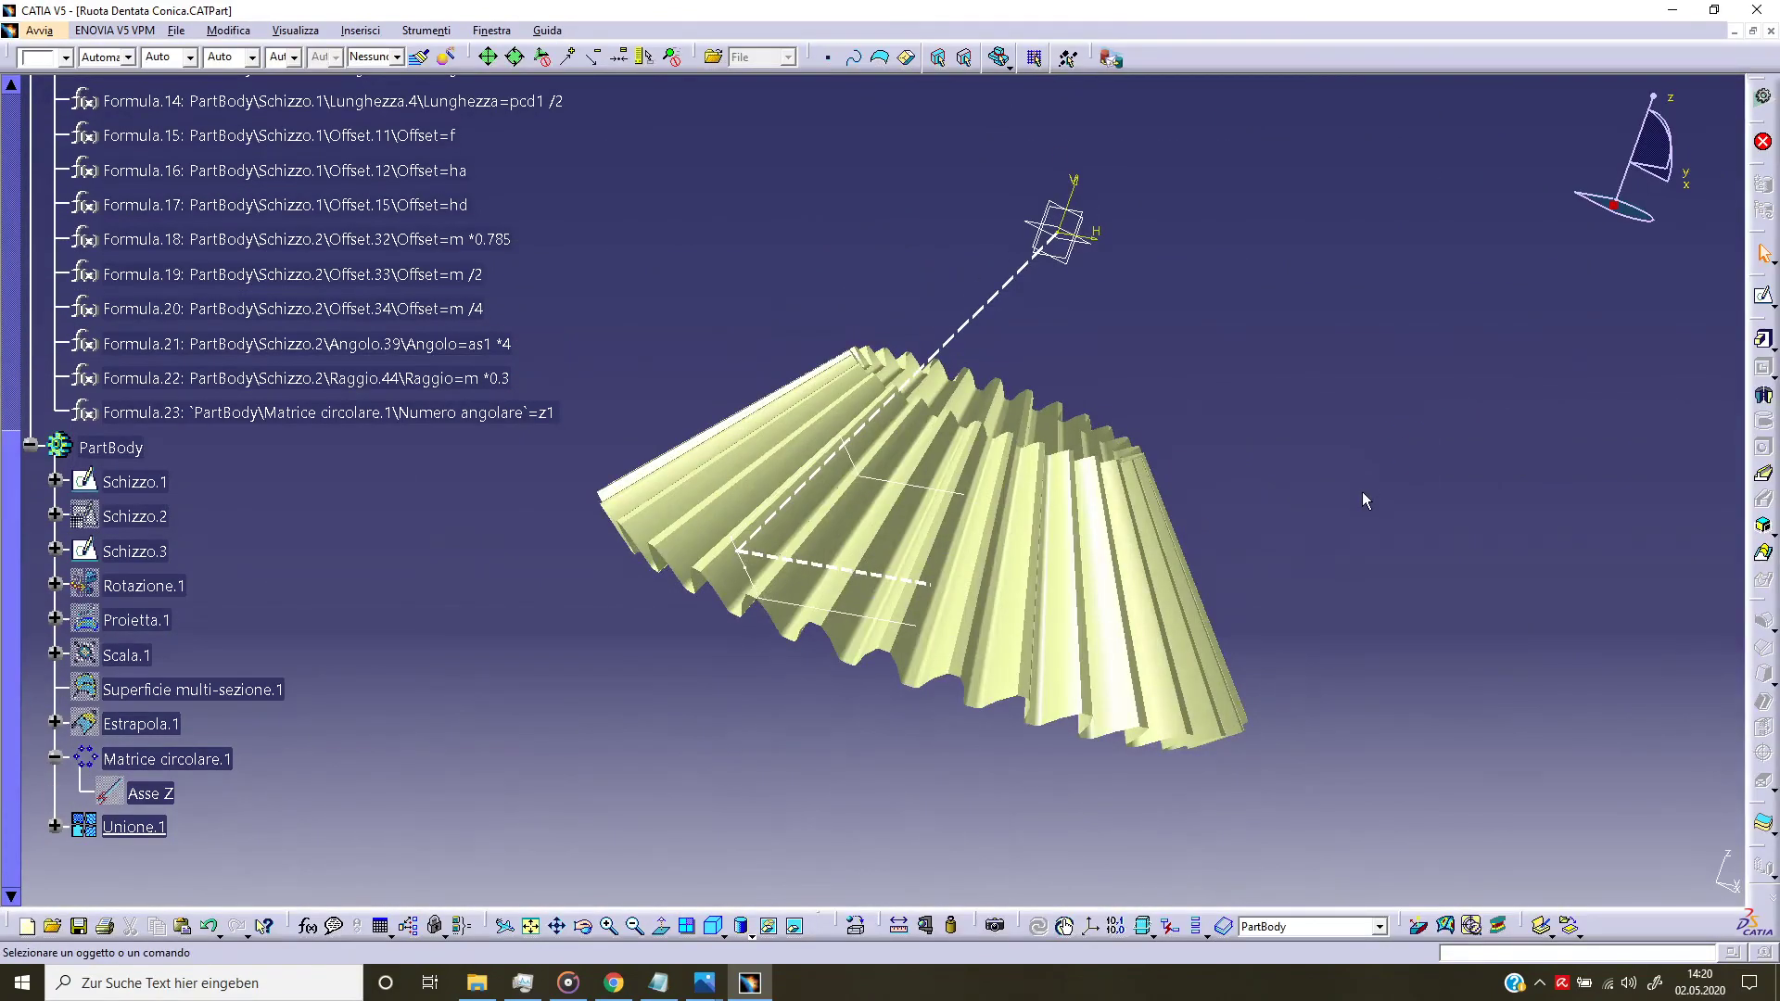
{"action": "left_click", "coordinate": [1763, 395]}
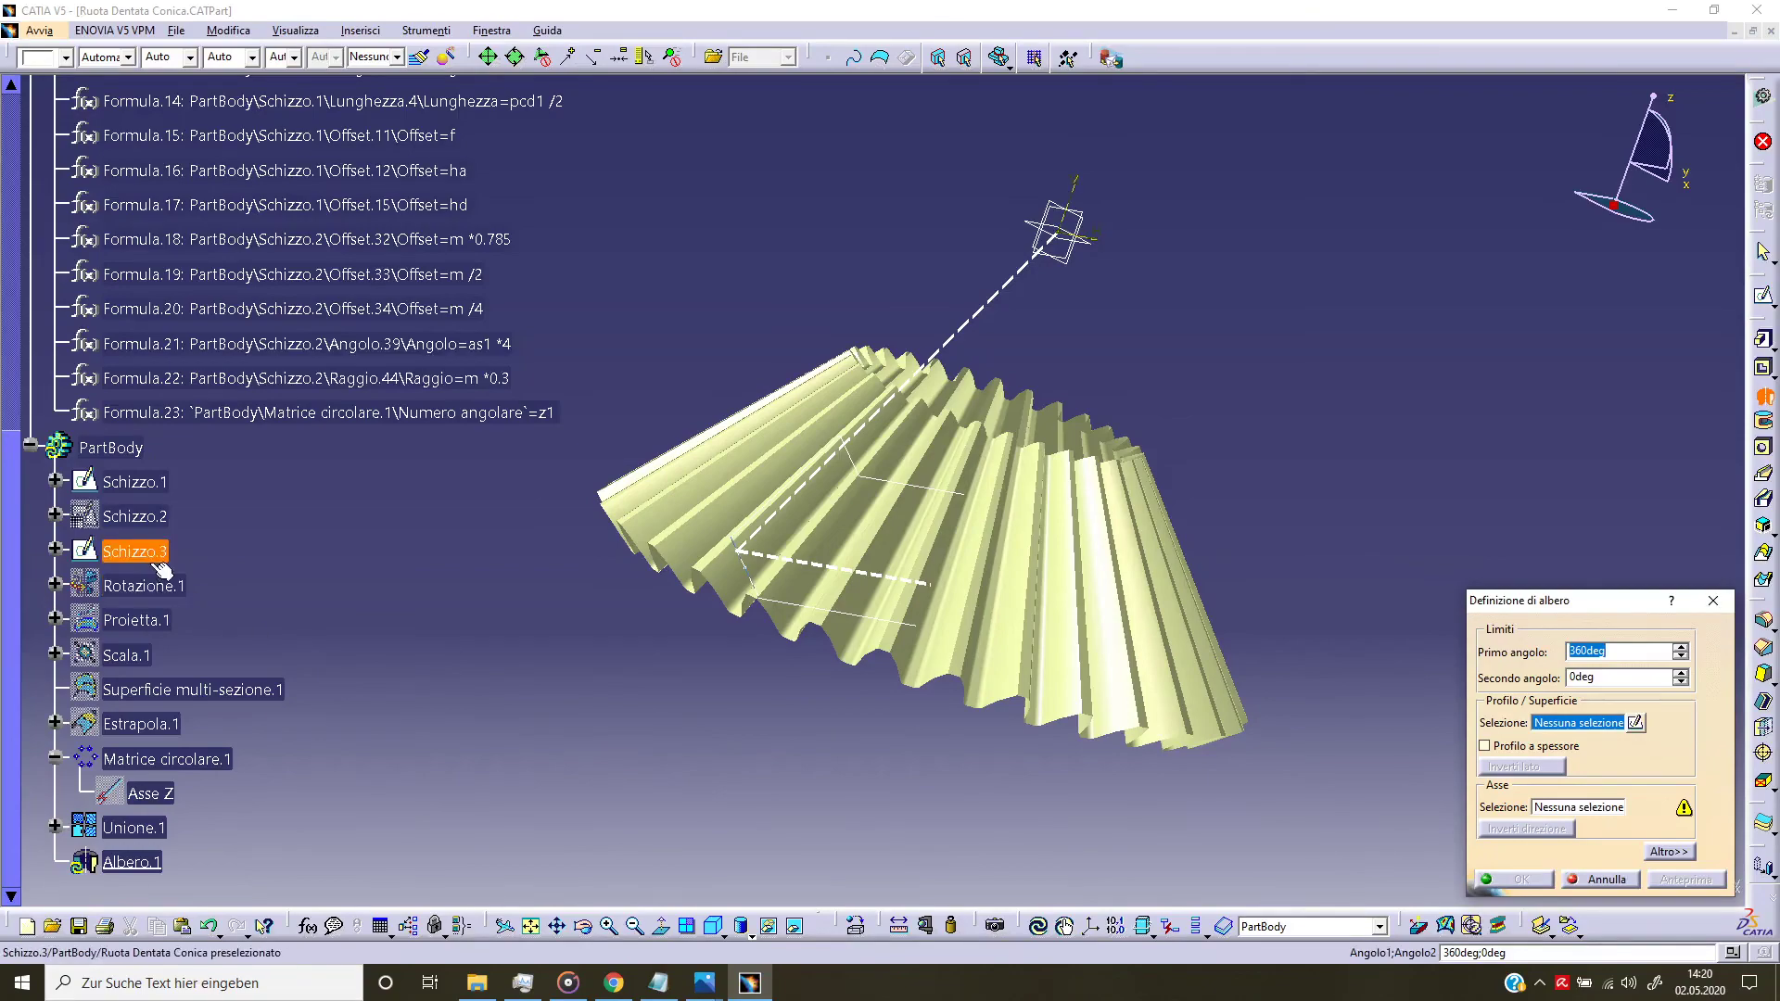
Step: Revolve Schizzo.1 a full 360deg about its sketch axis into Albero.1
{"action": "left_click", "coordinate": [147, 487]}
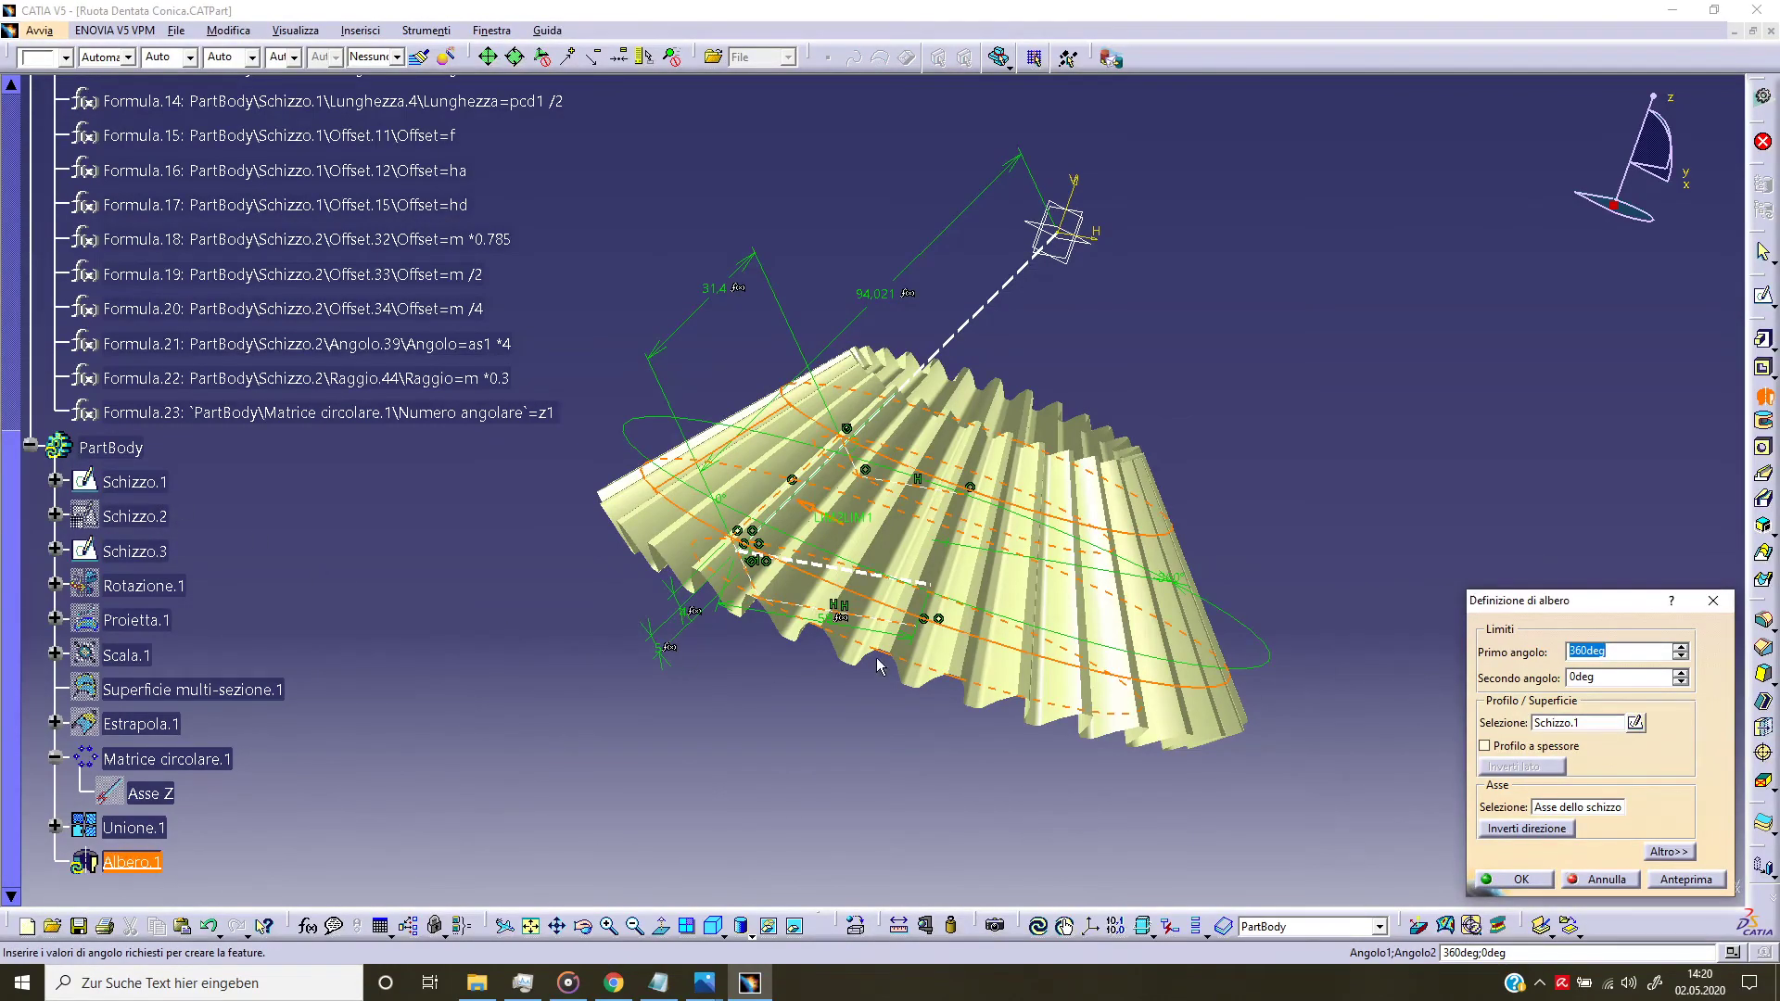
{"action": "middle_click_drag", "start_coordinate": [879, 666], "coordinate": [815, 654]}
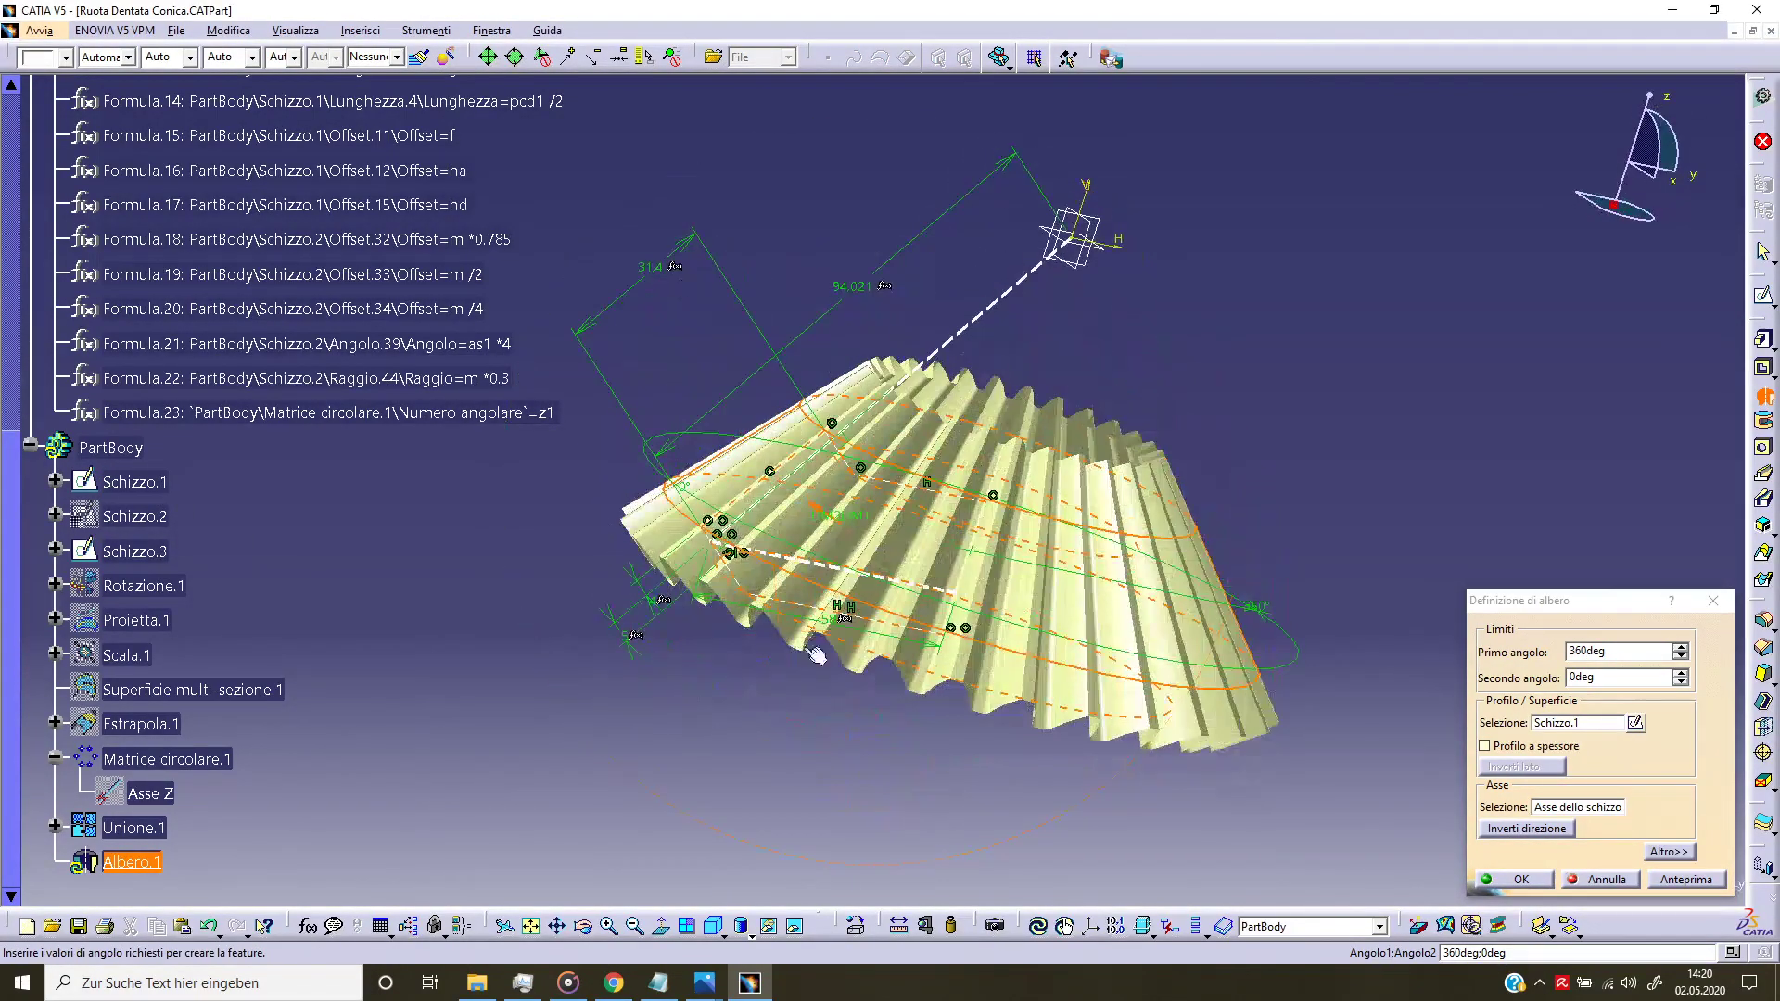
{"action": "left_click", "coordinate": [1518, 877]}
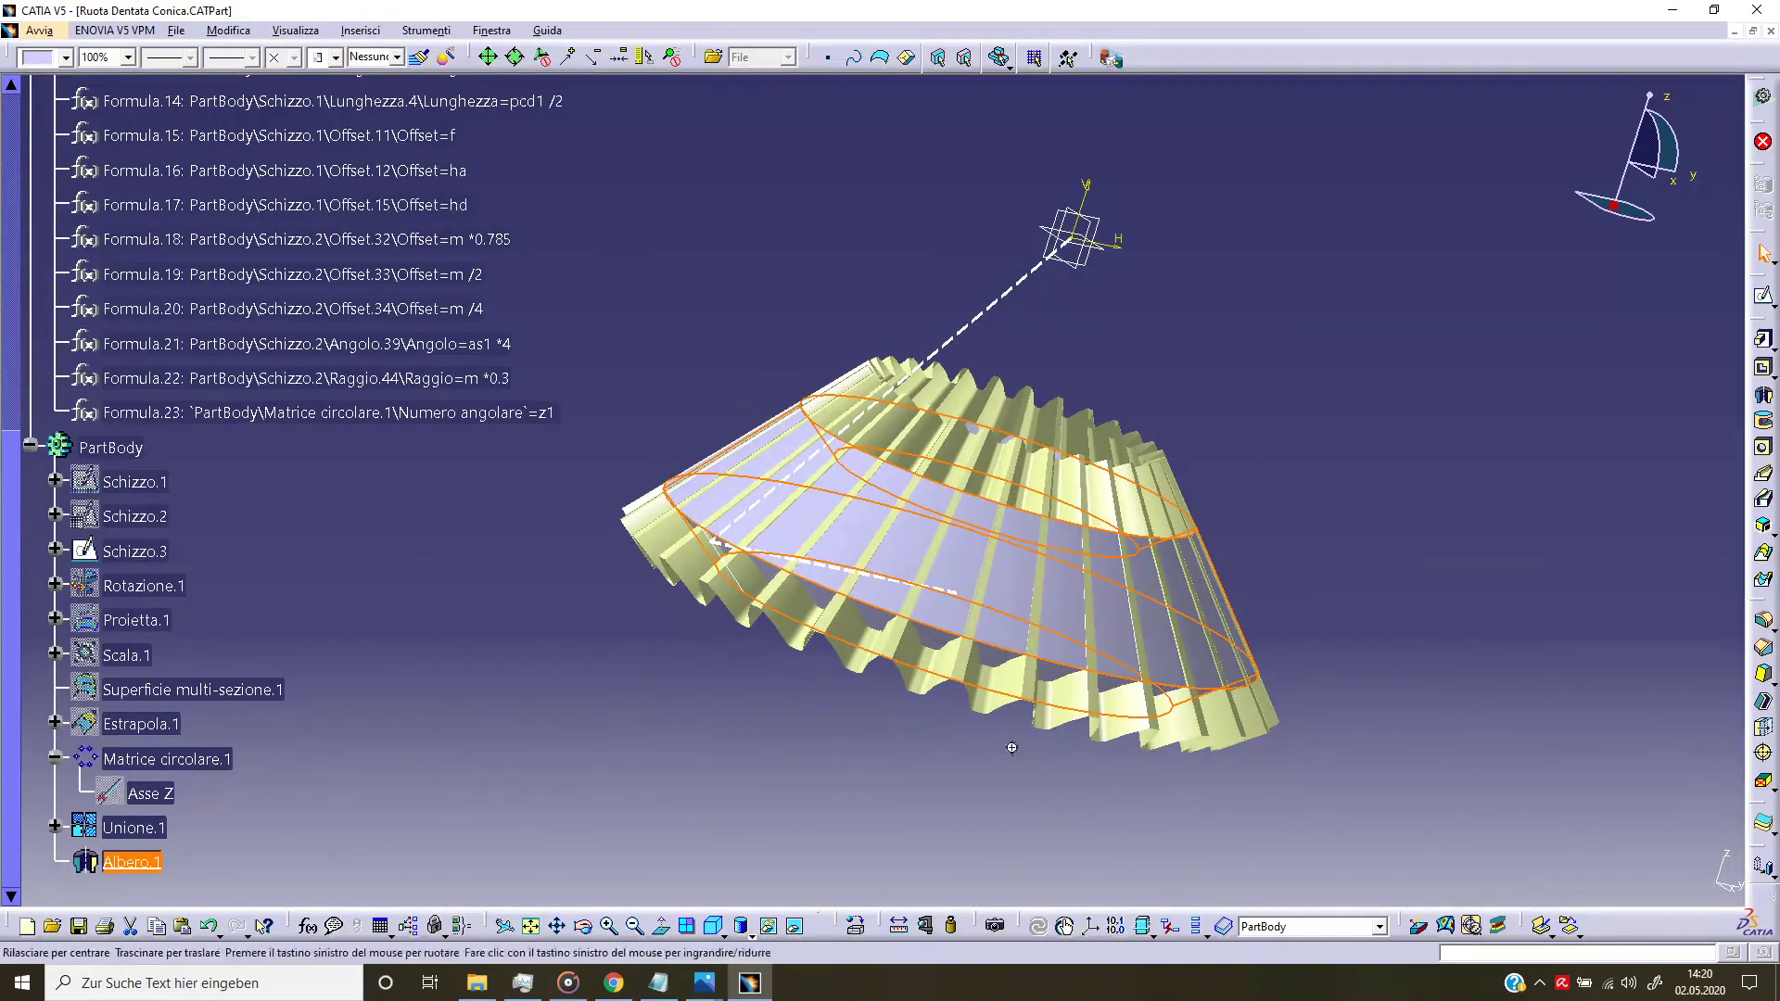
{"action": "mouse_move", "coordinate": [927, 519]}
{"action": "middle_mouse_down"}
{"action": "mouse_move", "coordinate": [879, 425]}
{"action": "mouse_move", "coordinate": [847, 668]}
{"action": "mouse_move", "coordinate": [962, 699]}
{"action": "mouse_move", "coordinate": [815, 787]}
{"action": "middle_mouse_up"}
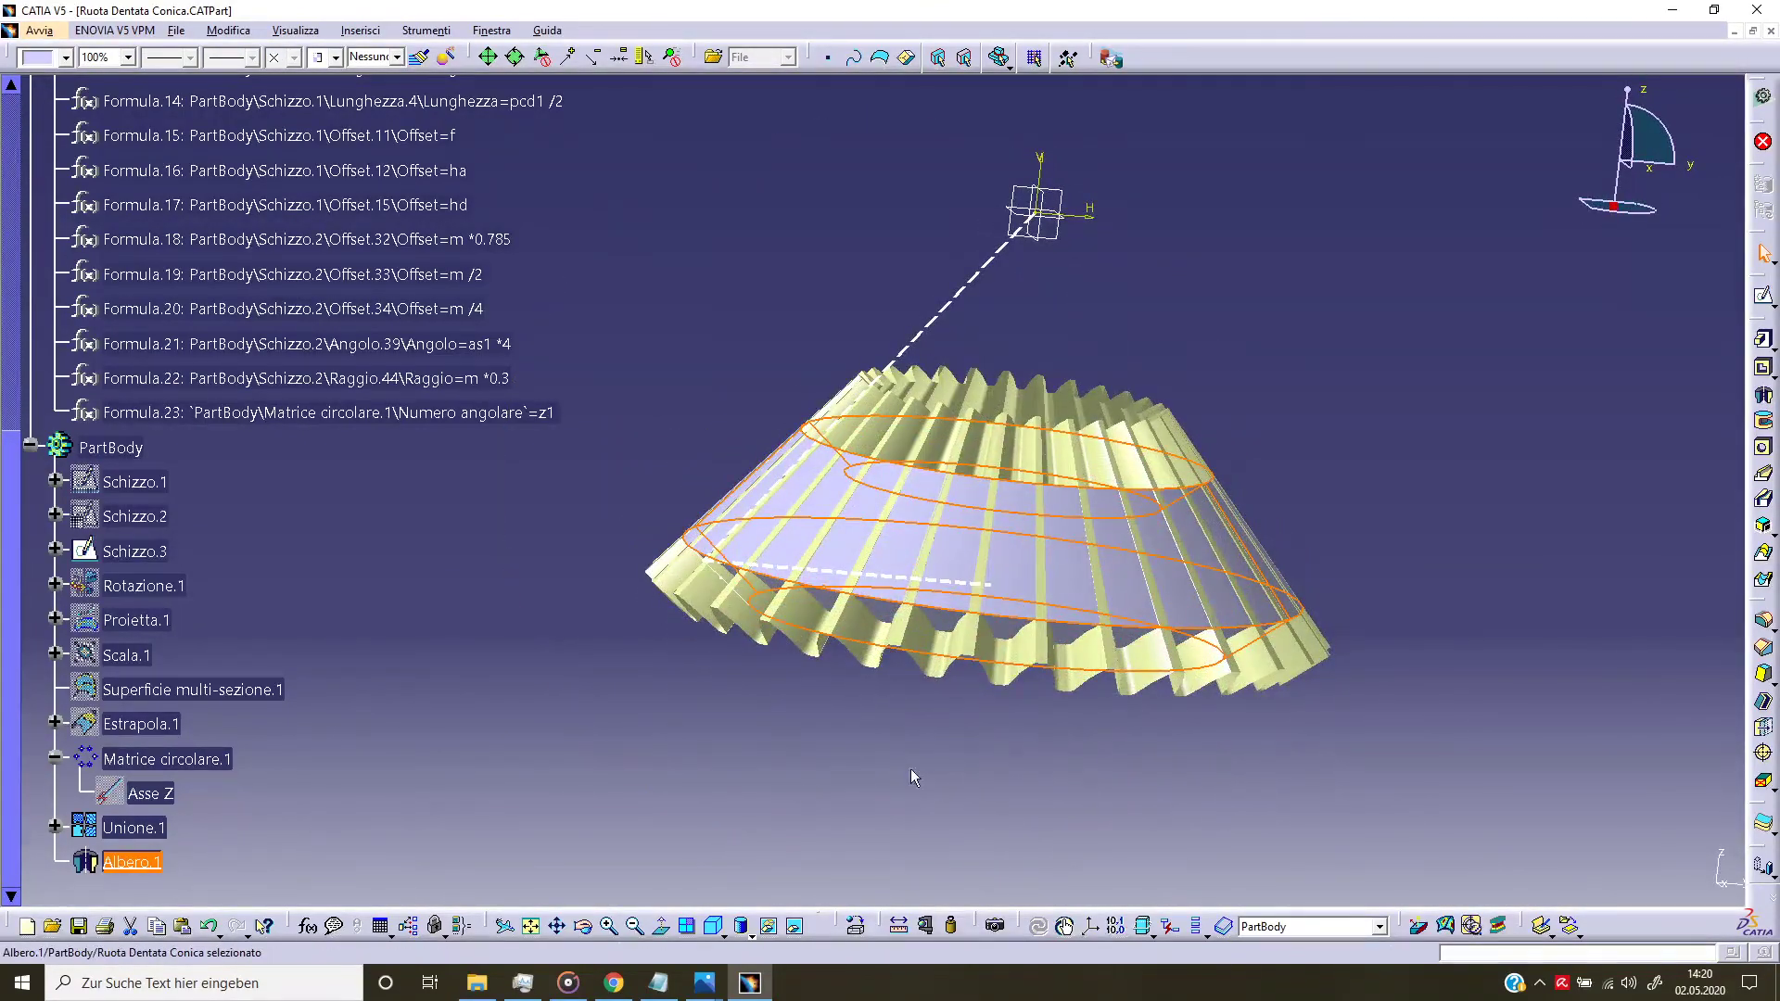
Step: Split Albero.1 with the Unione.1 tooth surface, creating Taglio.1
{"action": "left_click", "coordinate": [1766, 827]}
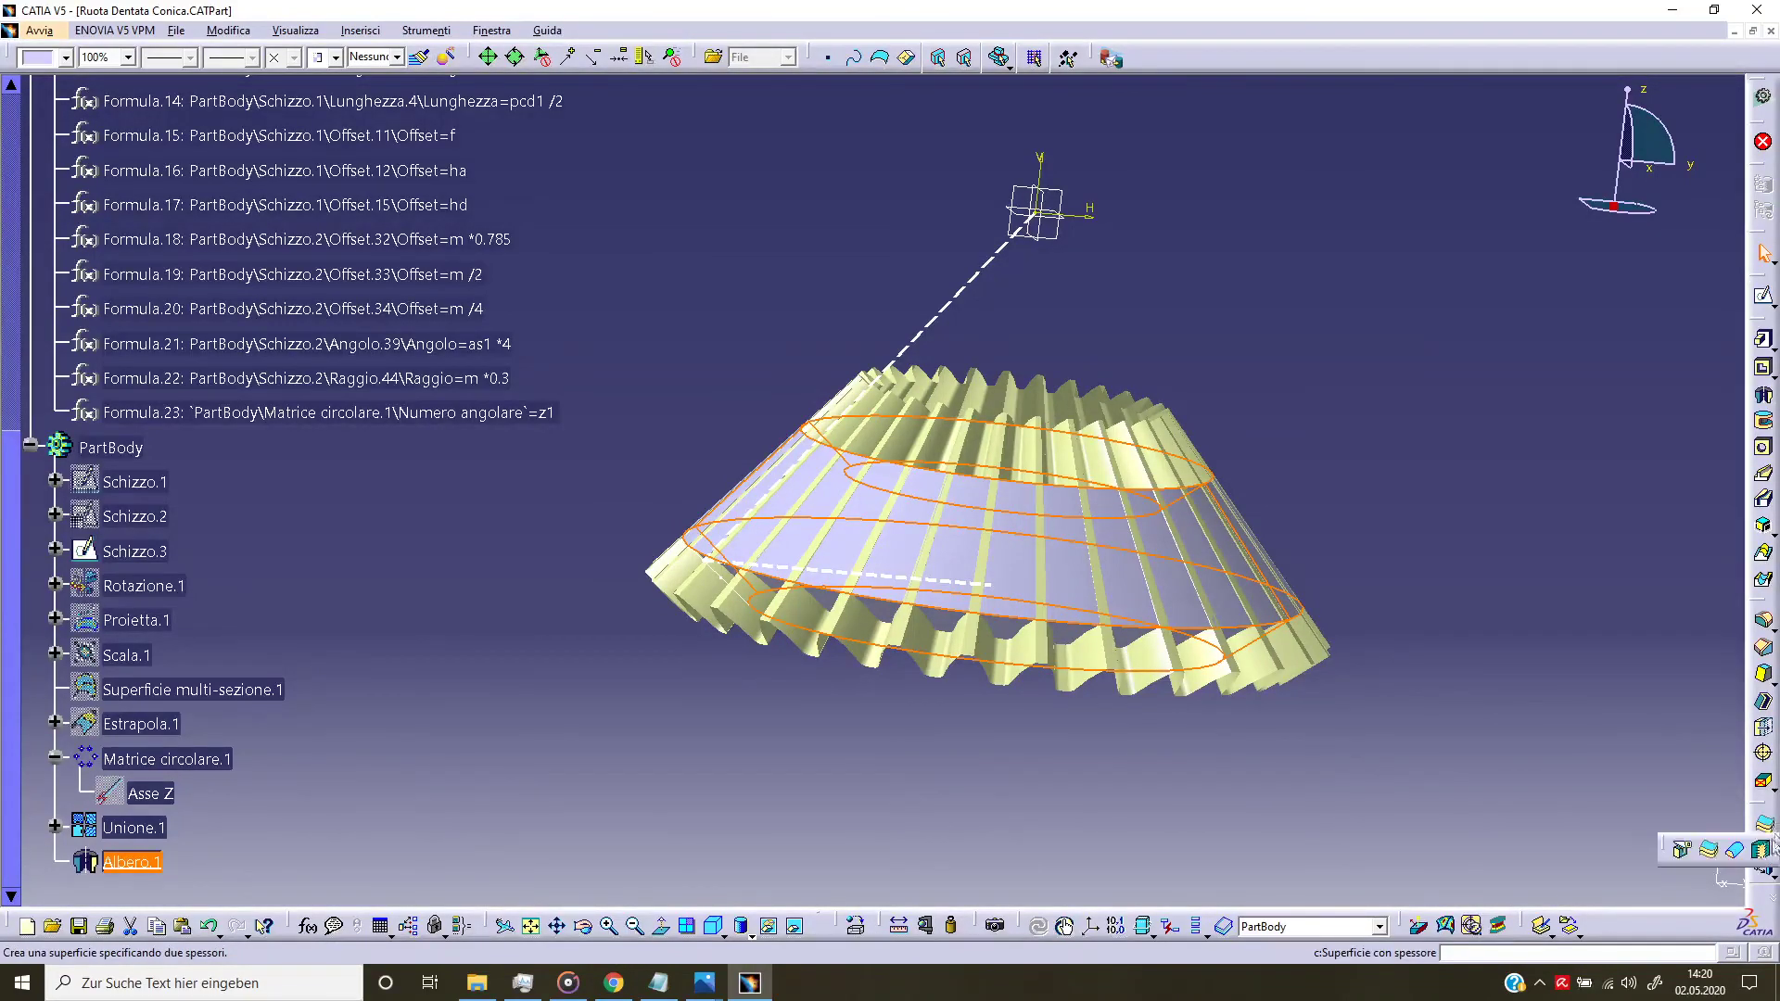
{"action": "left_click", "coordinate": [1686, 855]}
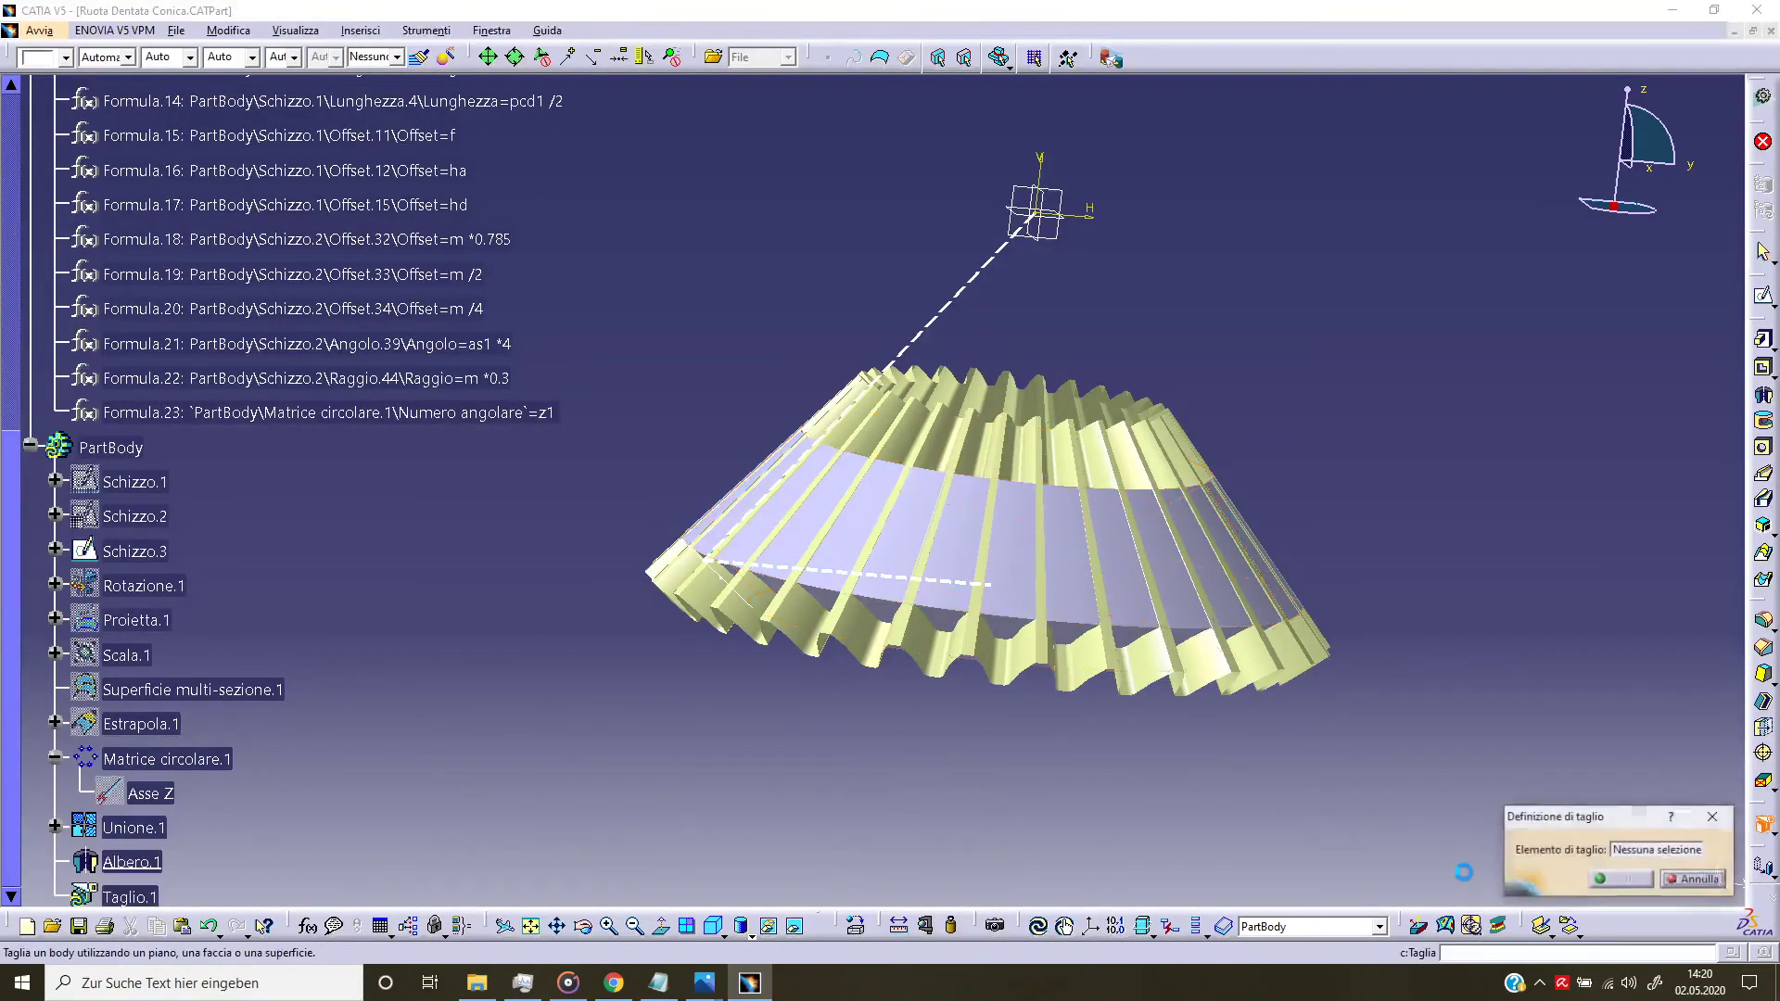
{"action": "left_click", "coordinate": [1130, 466]}
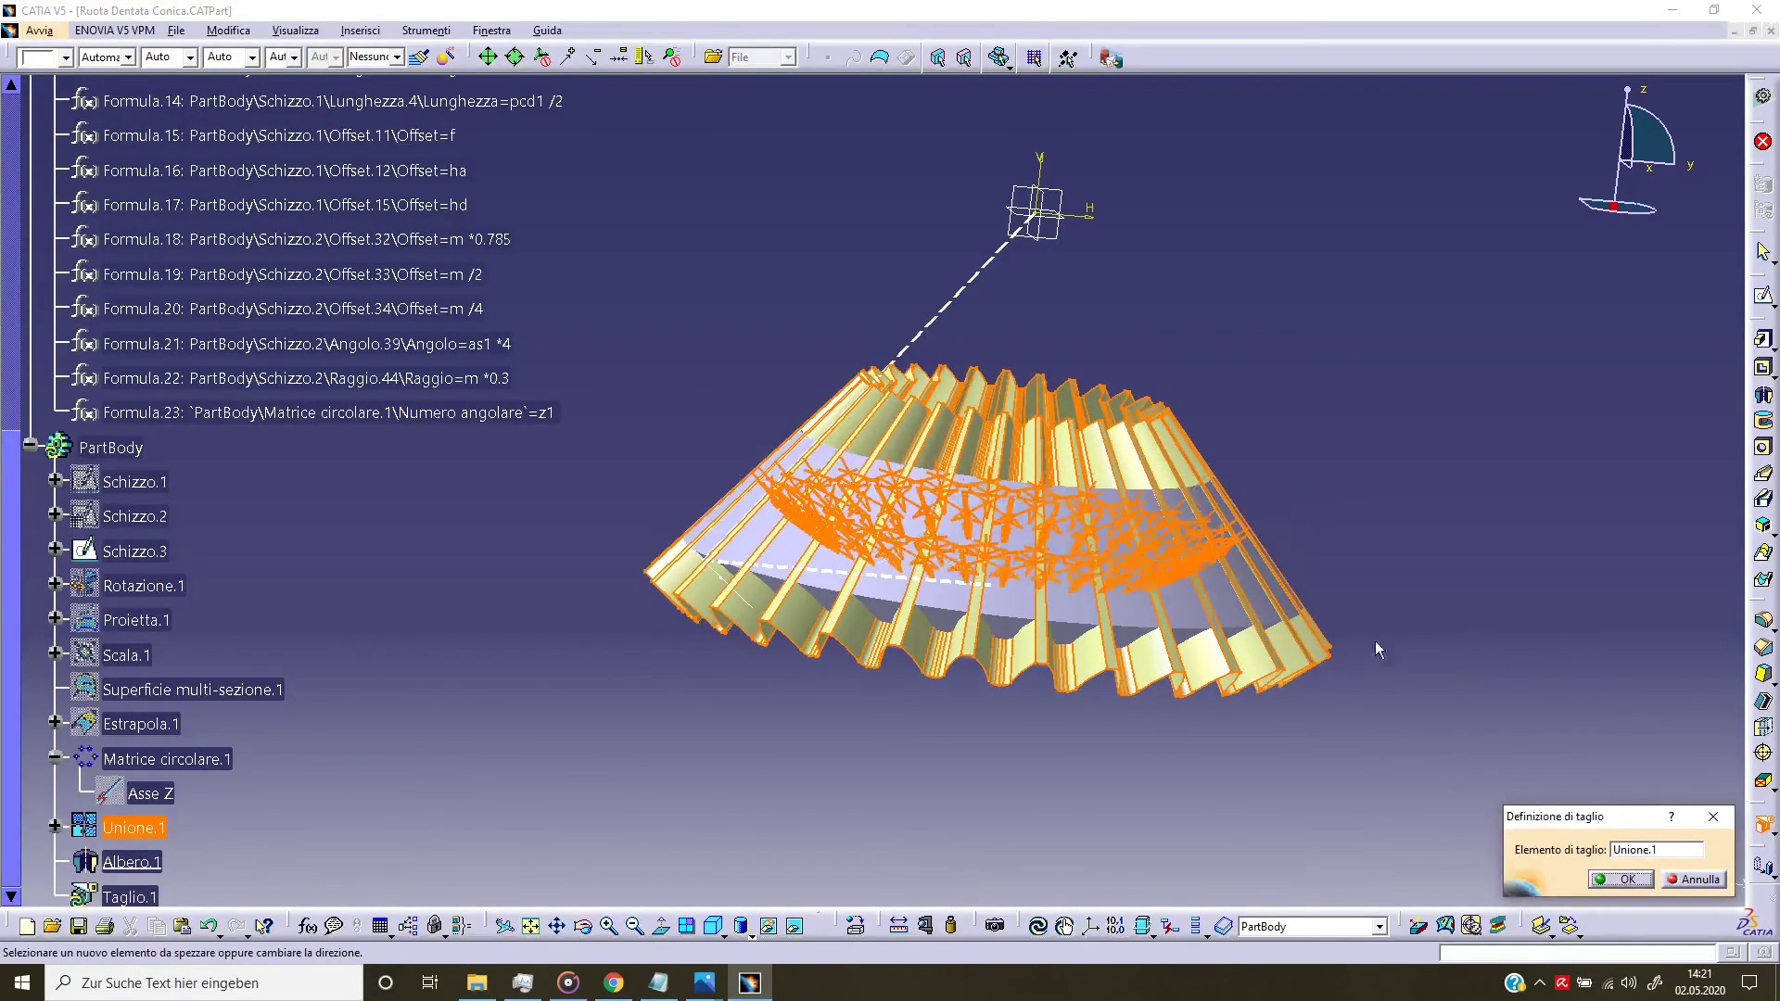
{"action": "left_click", "coordinate": [1601, 881]}
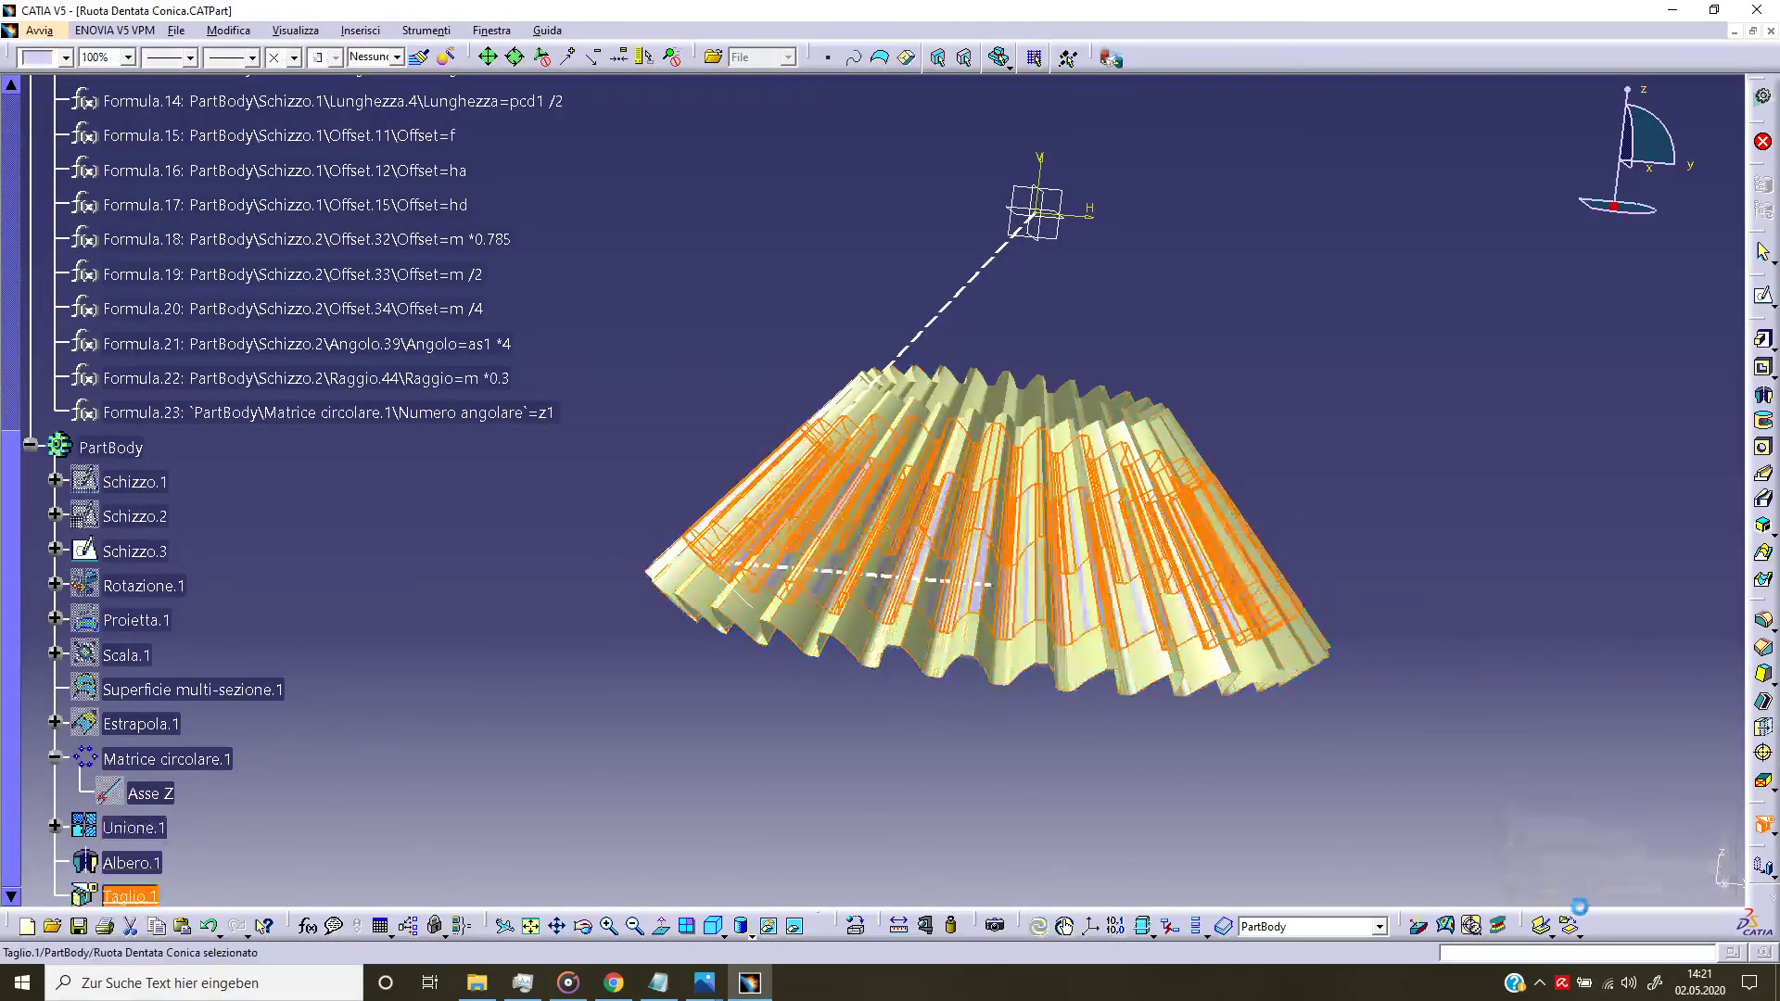
{"action": "middle_click_drag", "start_coordinate": [1104, 728], "coordinate": [1090, 714]}
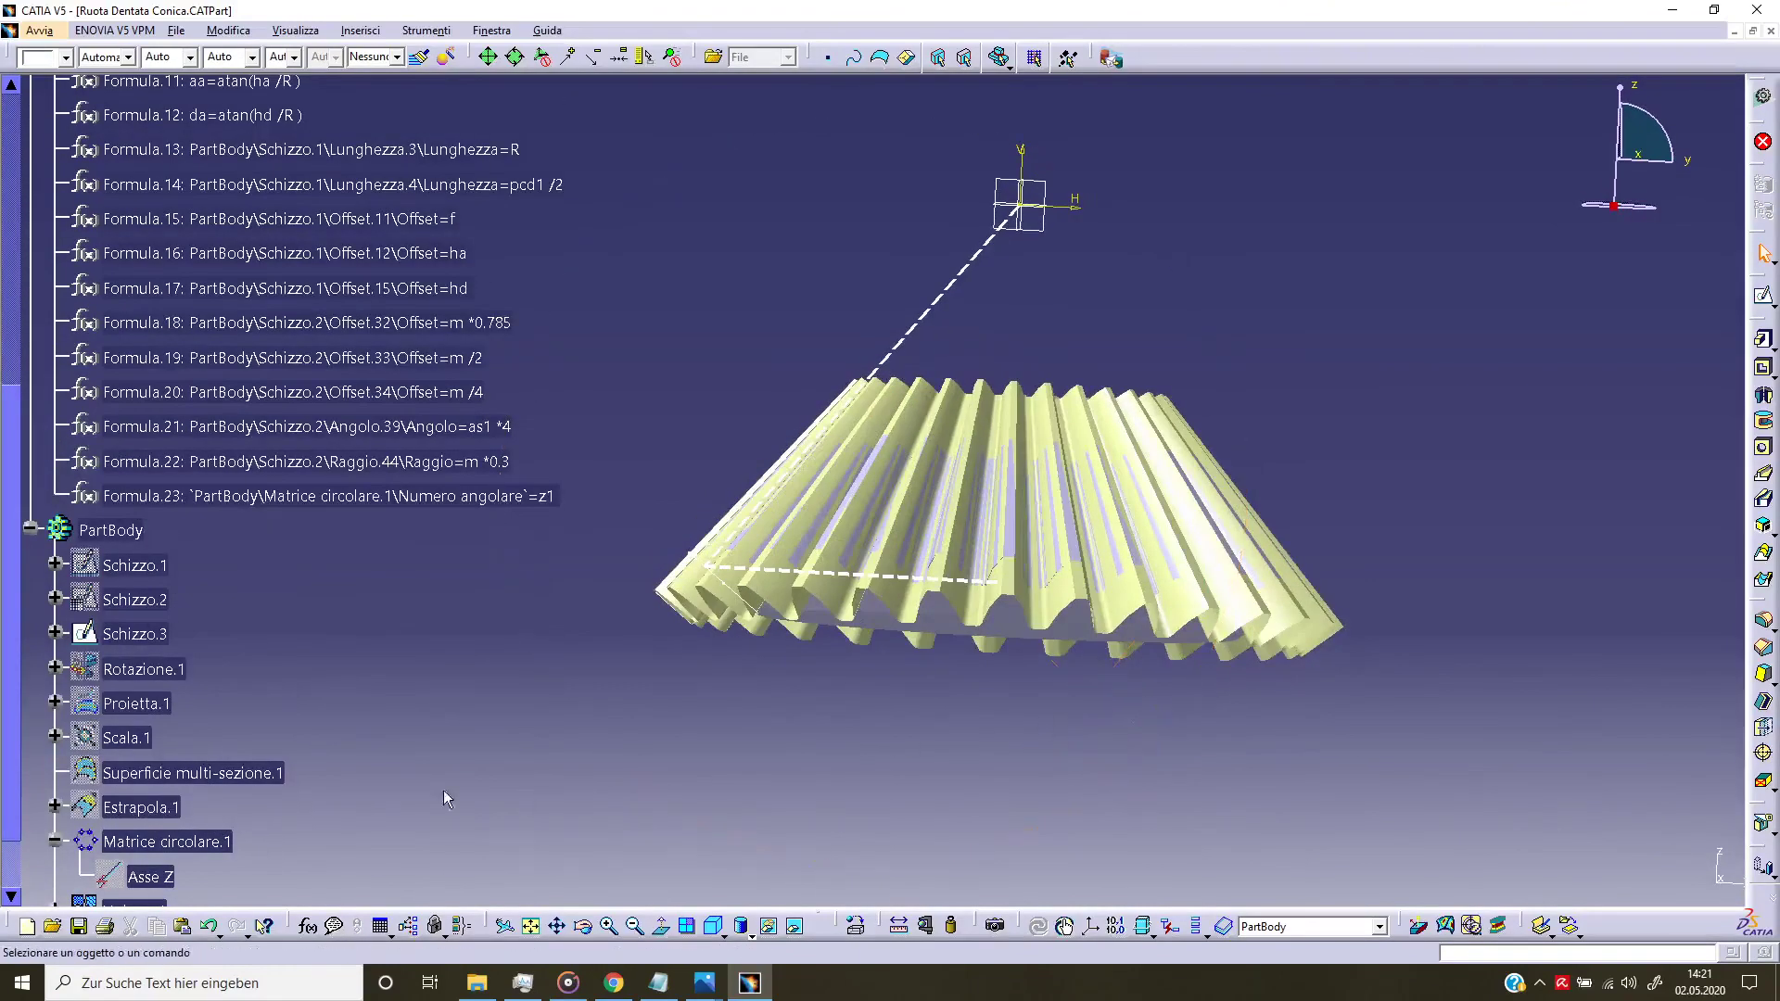
{"action": "scroll", "coordinate": [283, 839], "scroll_direction": "down", "scroll_amount": 2}
Step: Hide Unione.1 to reveal the solid toothed bevel gear
{"action": "left_click", "coordinate": [144, 745]}
{"action": "right_click", "coordinate": [143, 745]}
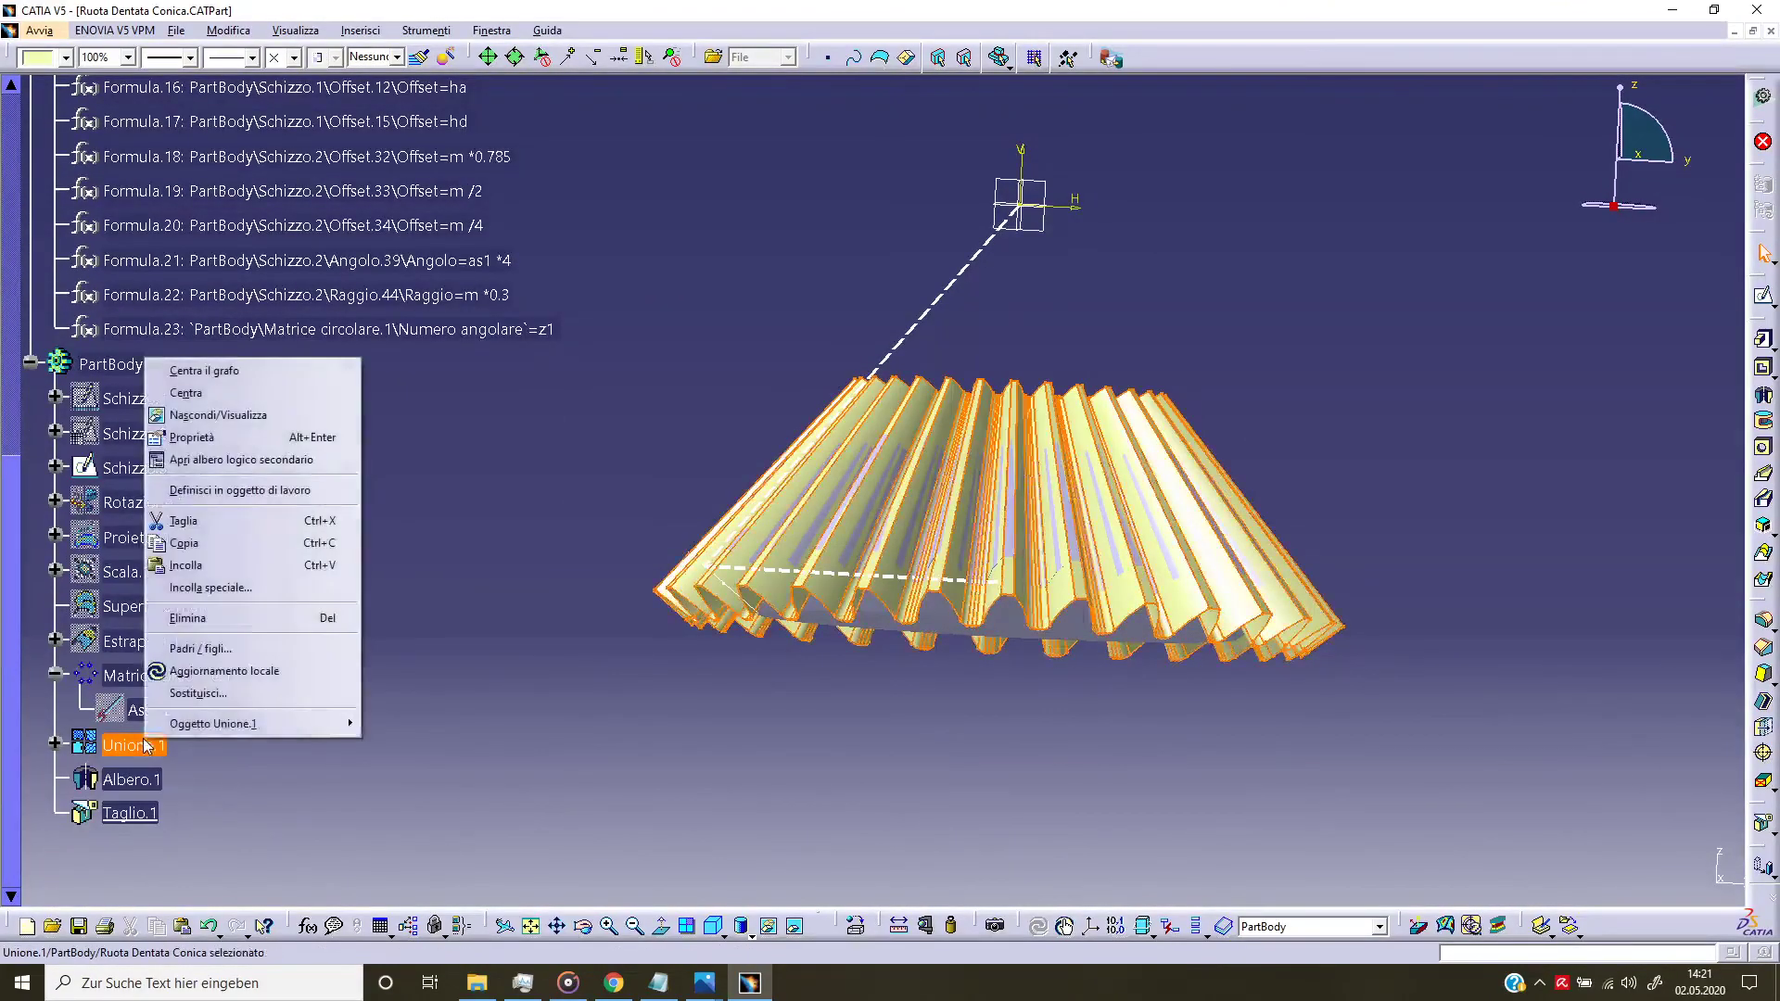
{"action": "left_click", "coordinate": [234, 415]}
{"action": "mouse_move", "coordinate": [834, 603]}
{"action": "middle_mouse_down"}
{"action": "mouse_move", "coordinate": [955, 679]}
{"action": "mouse_move", "coordinate": [832, 728]}
{"action": "middle_mouse_up"}
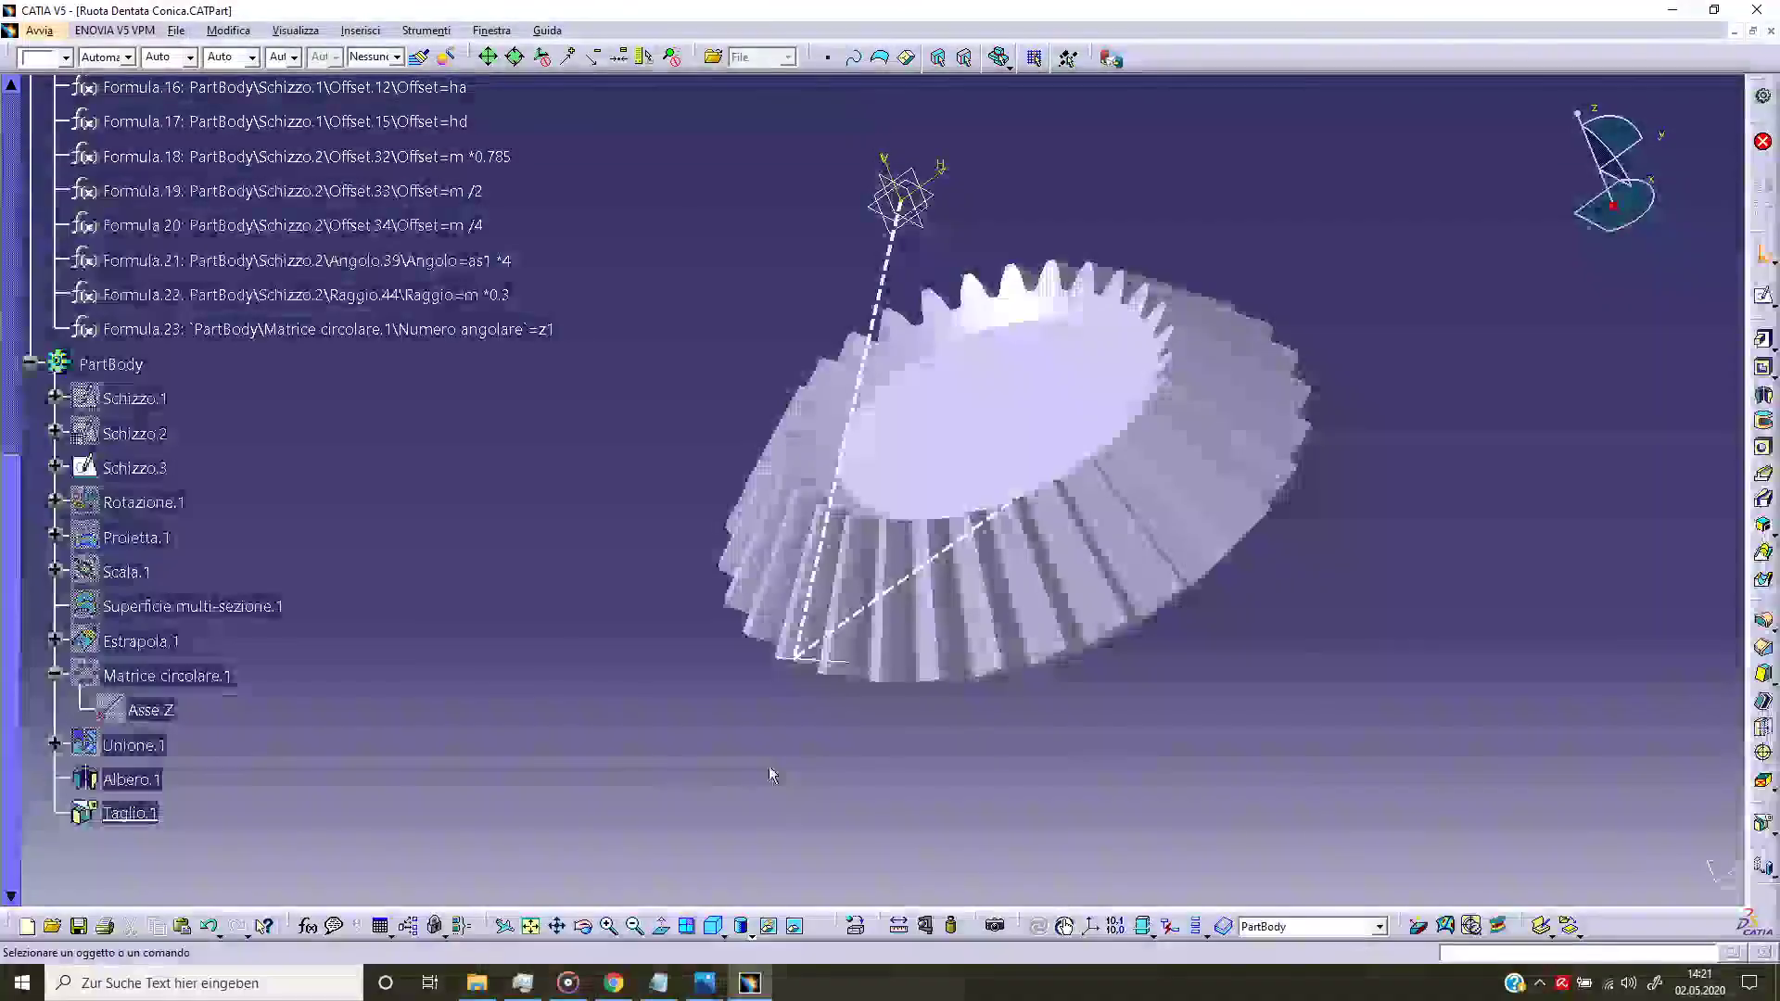
{"action": "scroll", "coordinate": [686, 612], "scroll_direction": "up", "scroll_amount": 3}
Step: Expand Parametri and change the module parameter m to 3mm
{"action": "scroll", "coordinate": [686, 612], "scroll_direction": "up", "scroll_amount": 5}
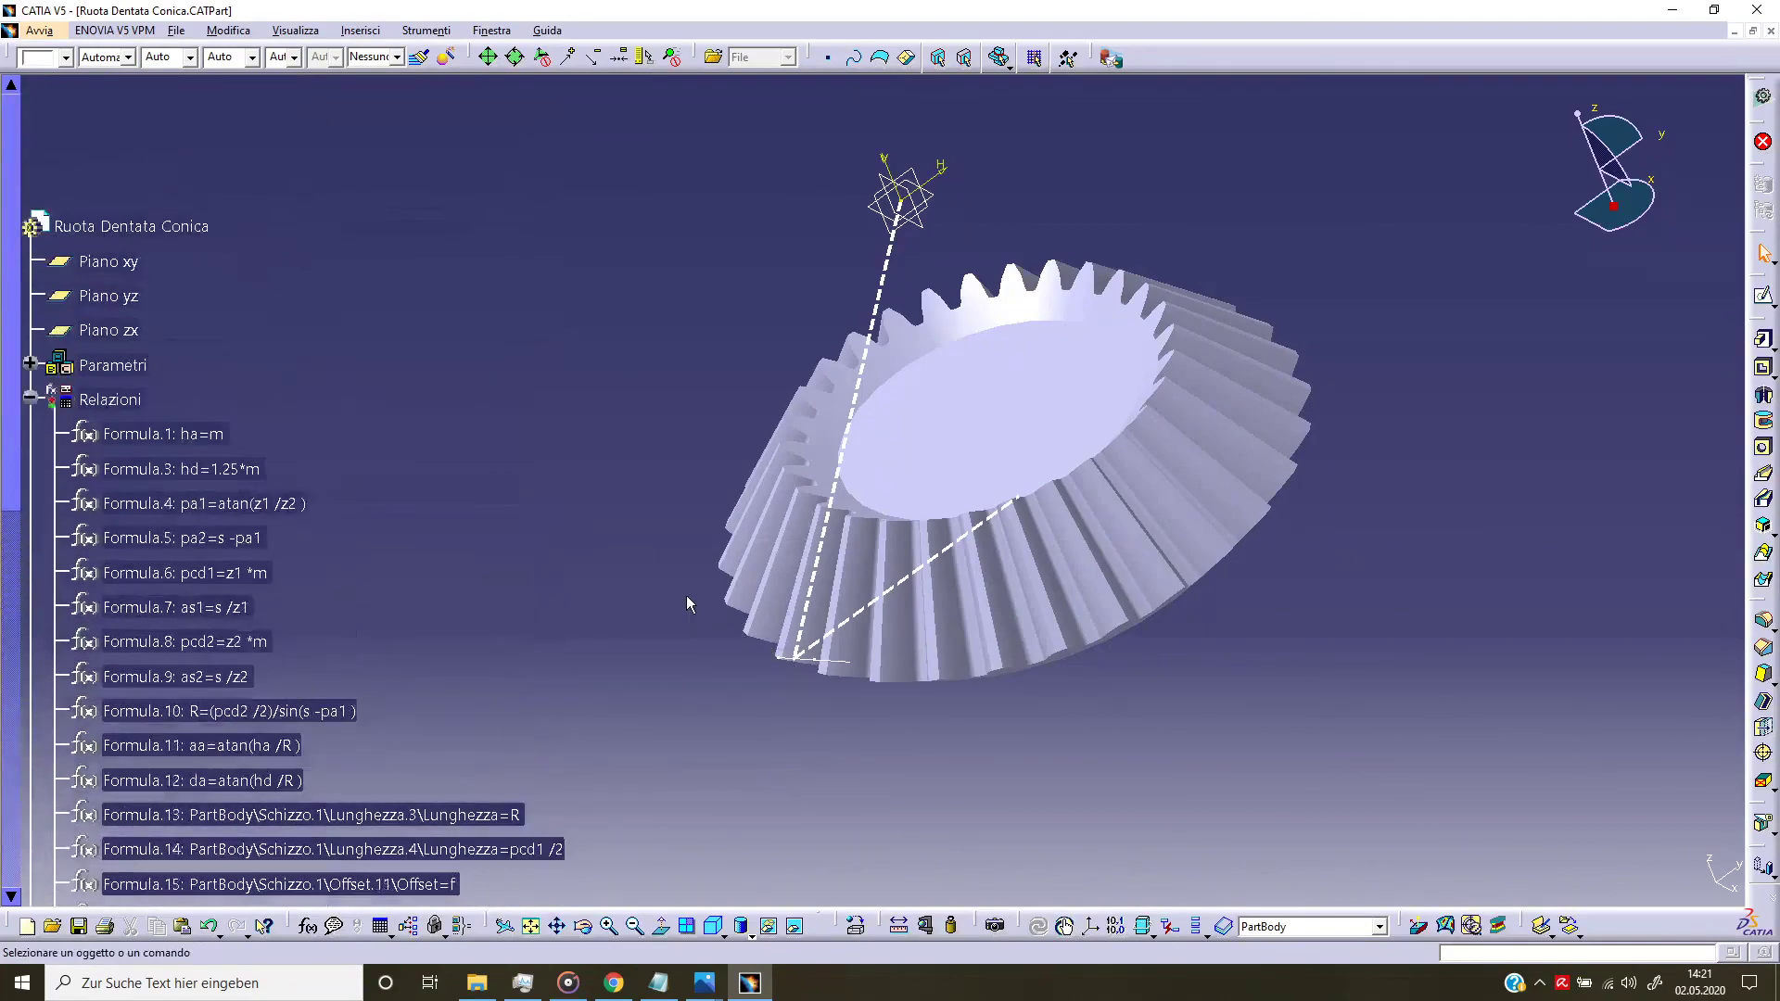
{"action": "left_click", "coordinate": [34, 363]}
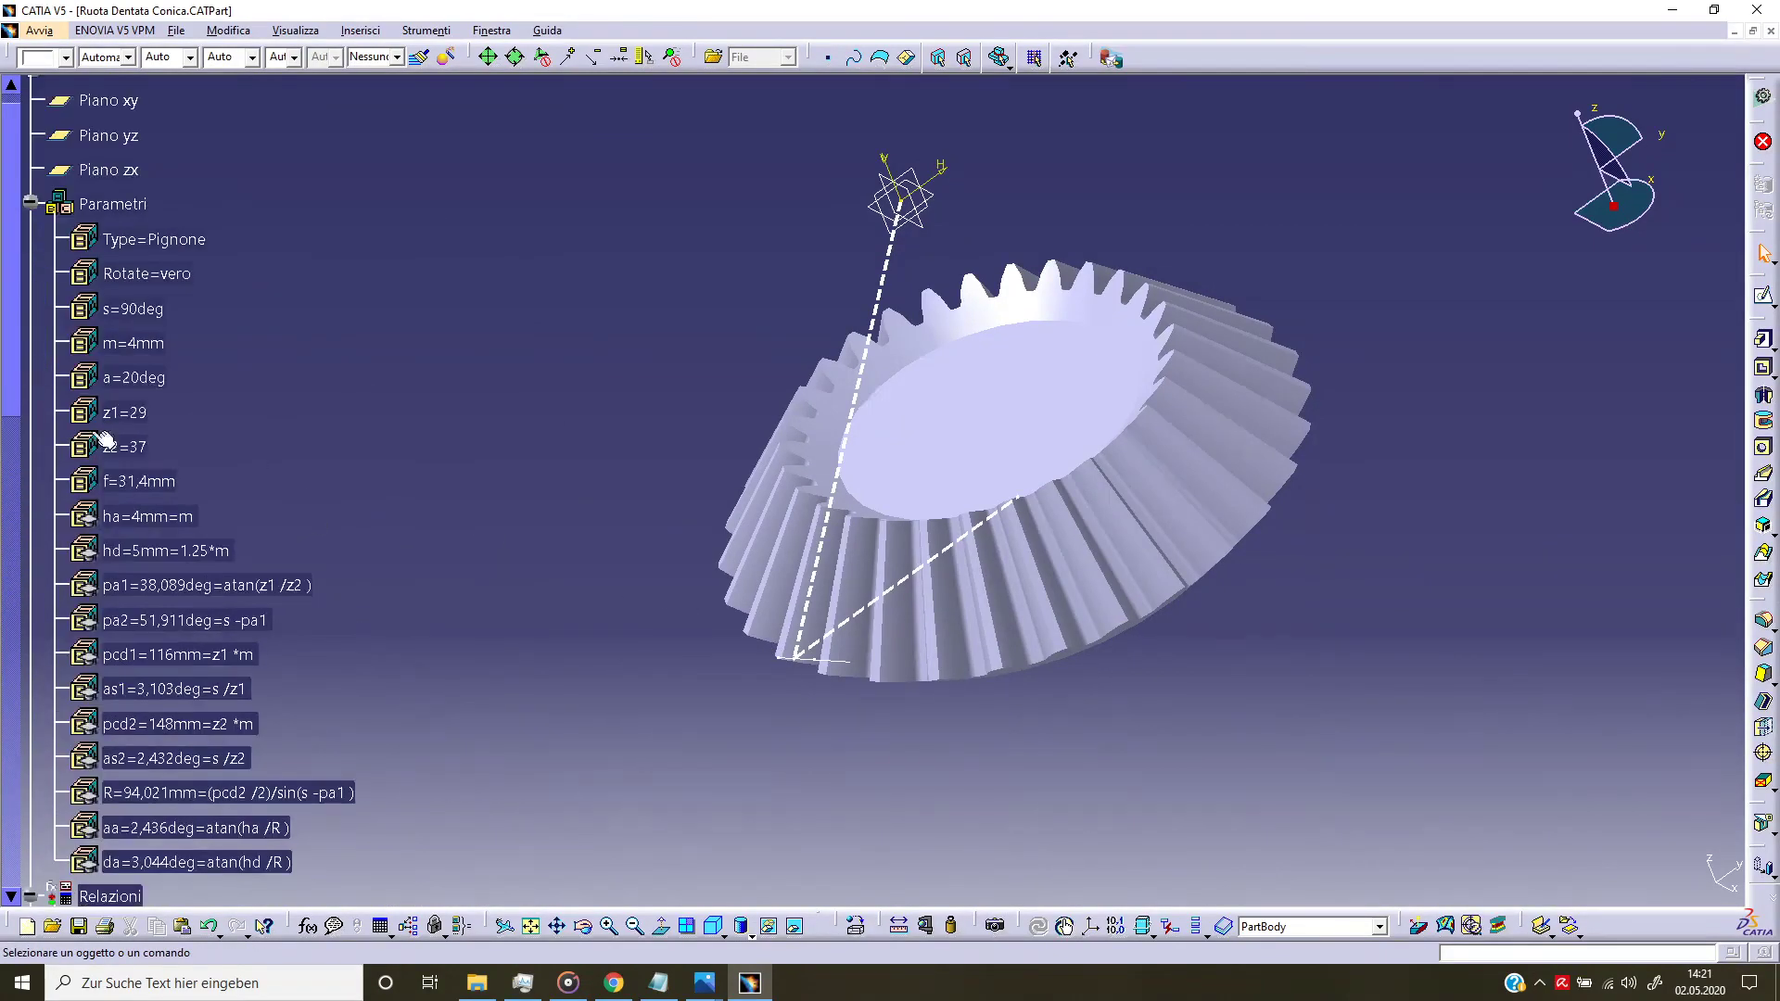
{"action": "scroll", "coordinate": [380, 499], "scroll_direction": "down", "scroll_amount": 1}
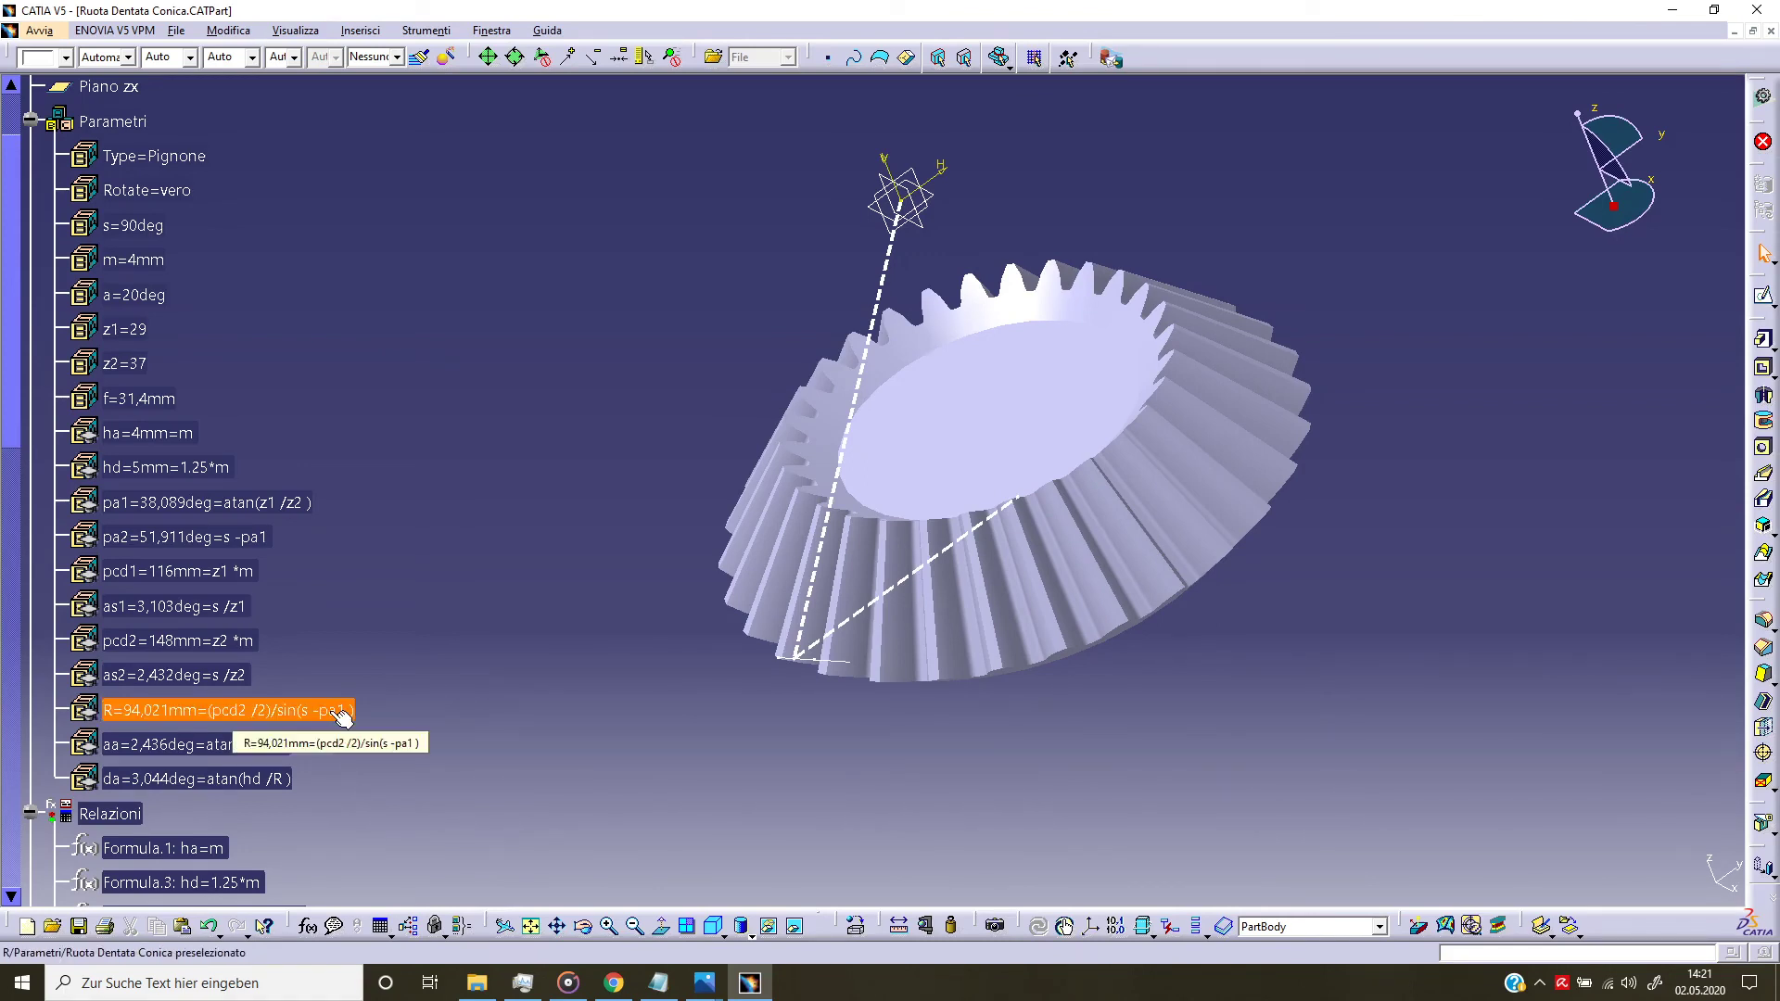
{"action": "double_click", "coordinate": [132, 259]}
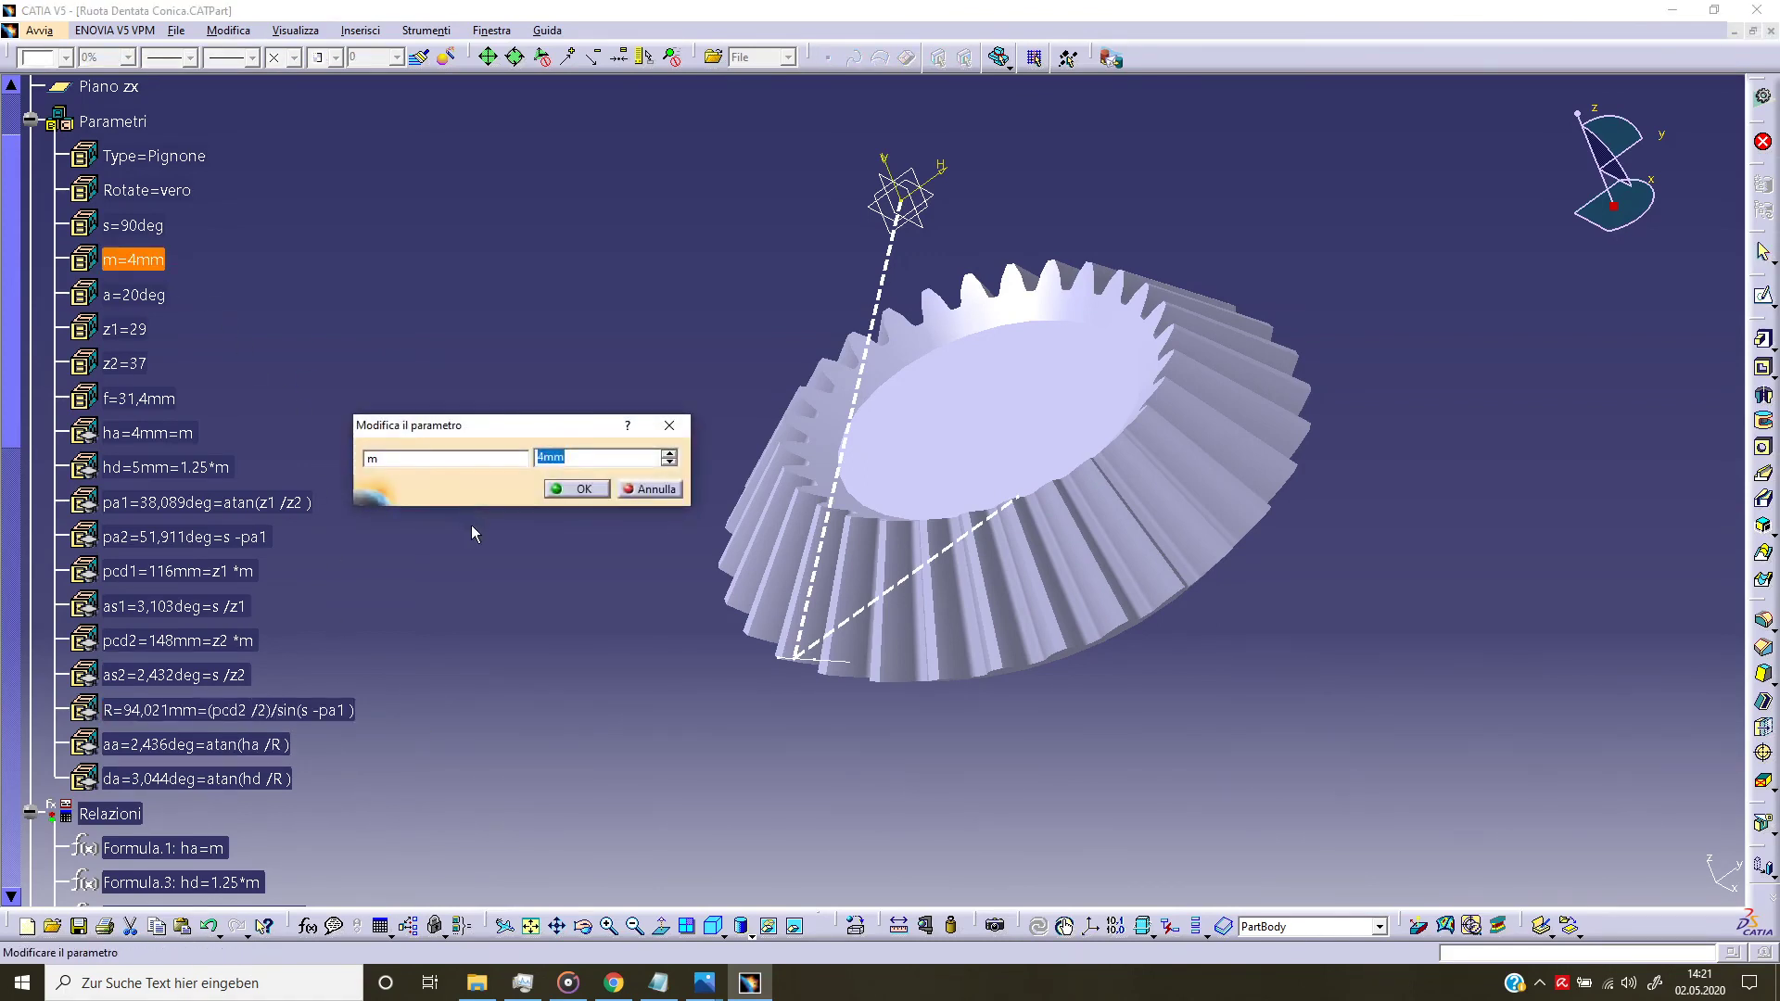
{"action": "type", "text": "3"}
{"action": "key", "text": "Return"}
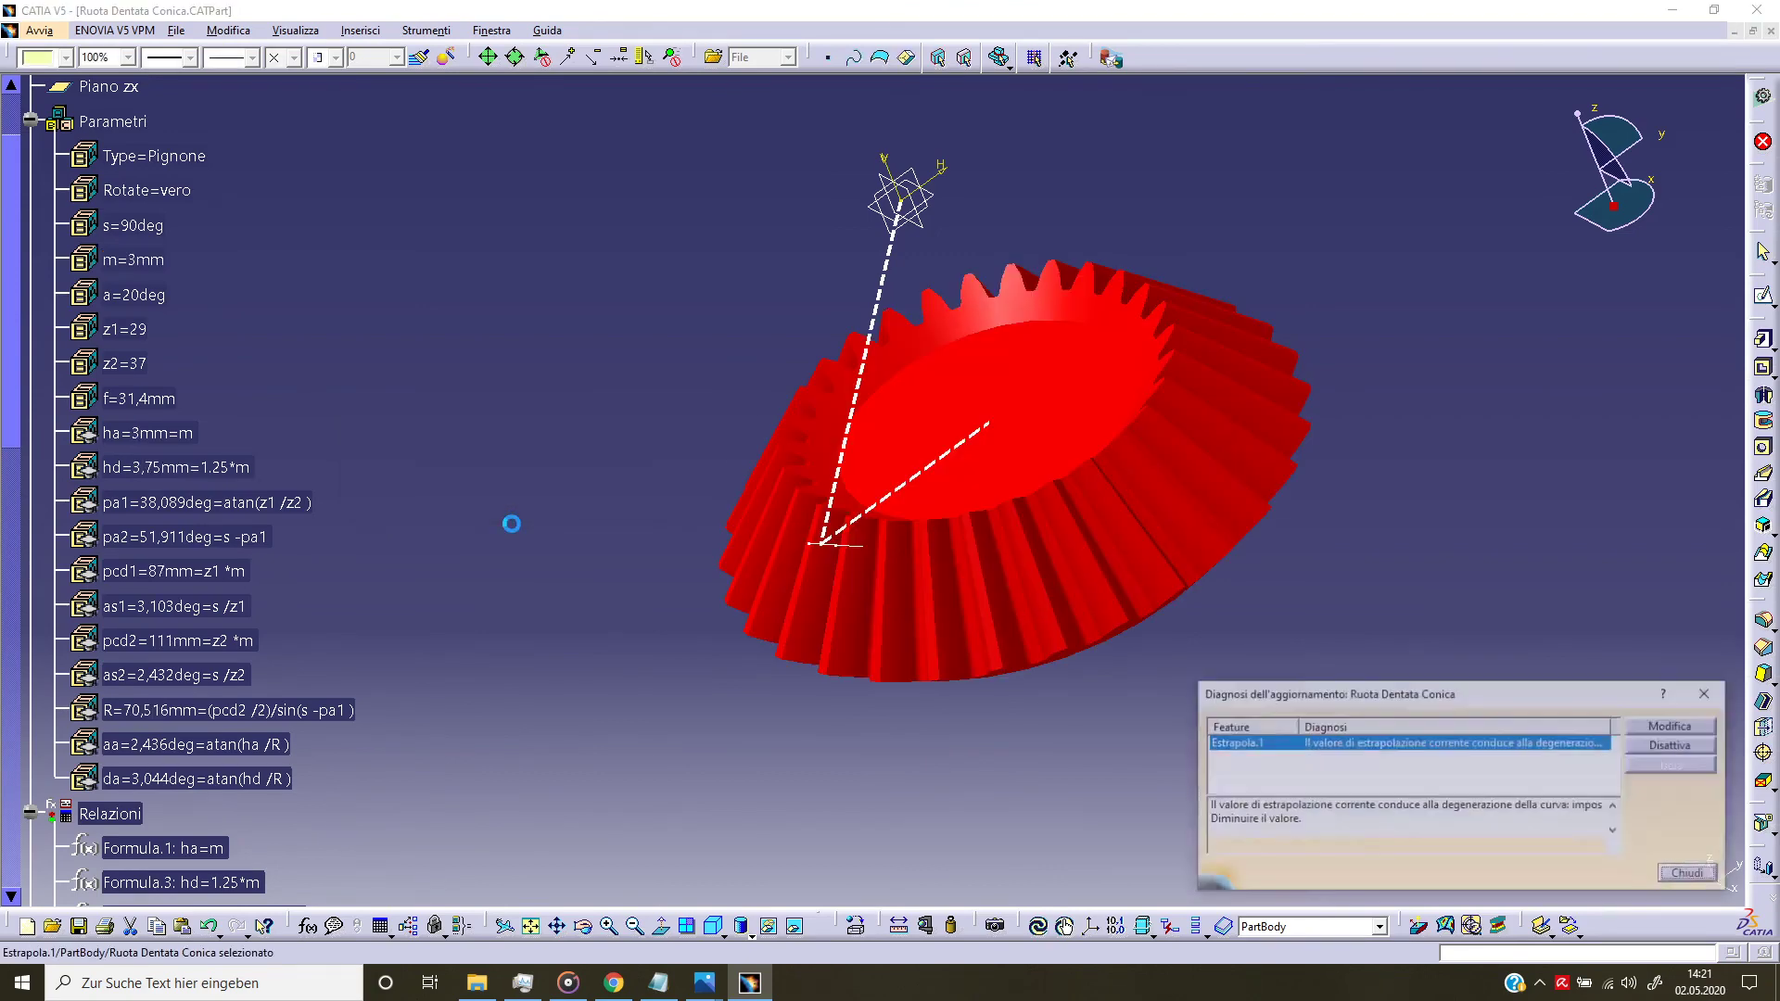
Step: Dismiss the update errors, force an update, then undo m back to 4mm
{"action": "left_click", "coordinate": [1693, 875]}
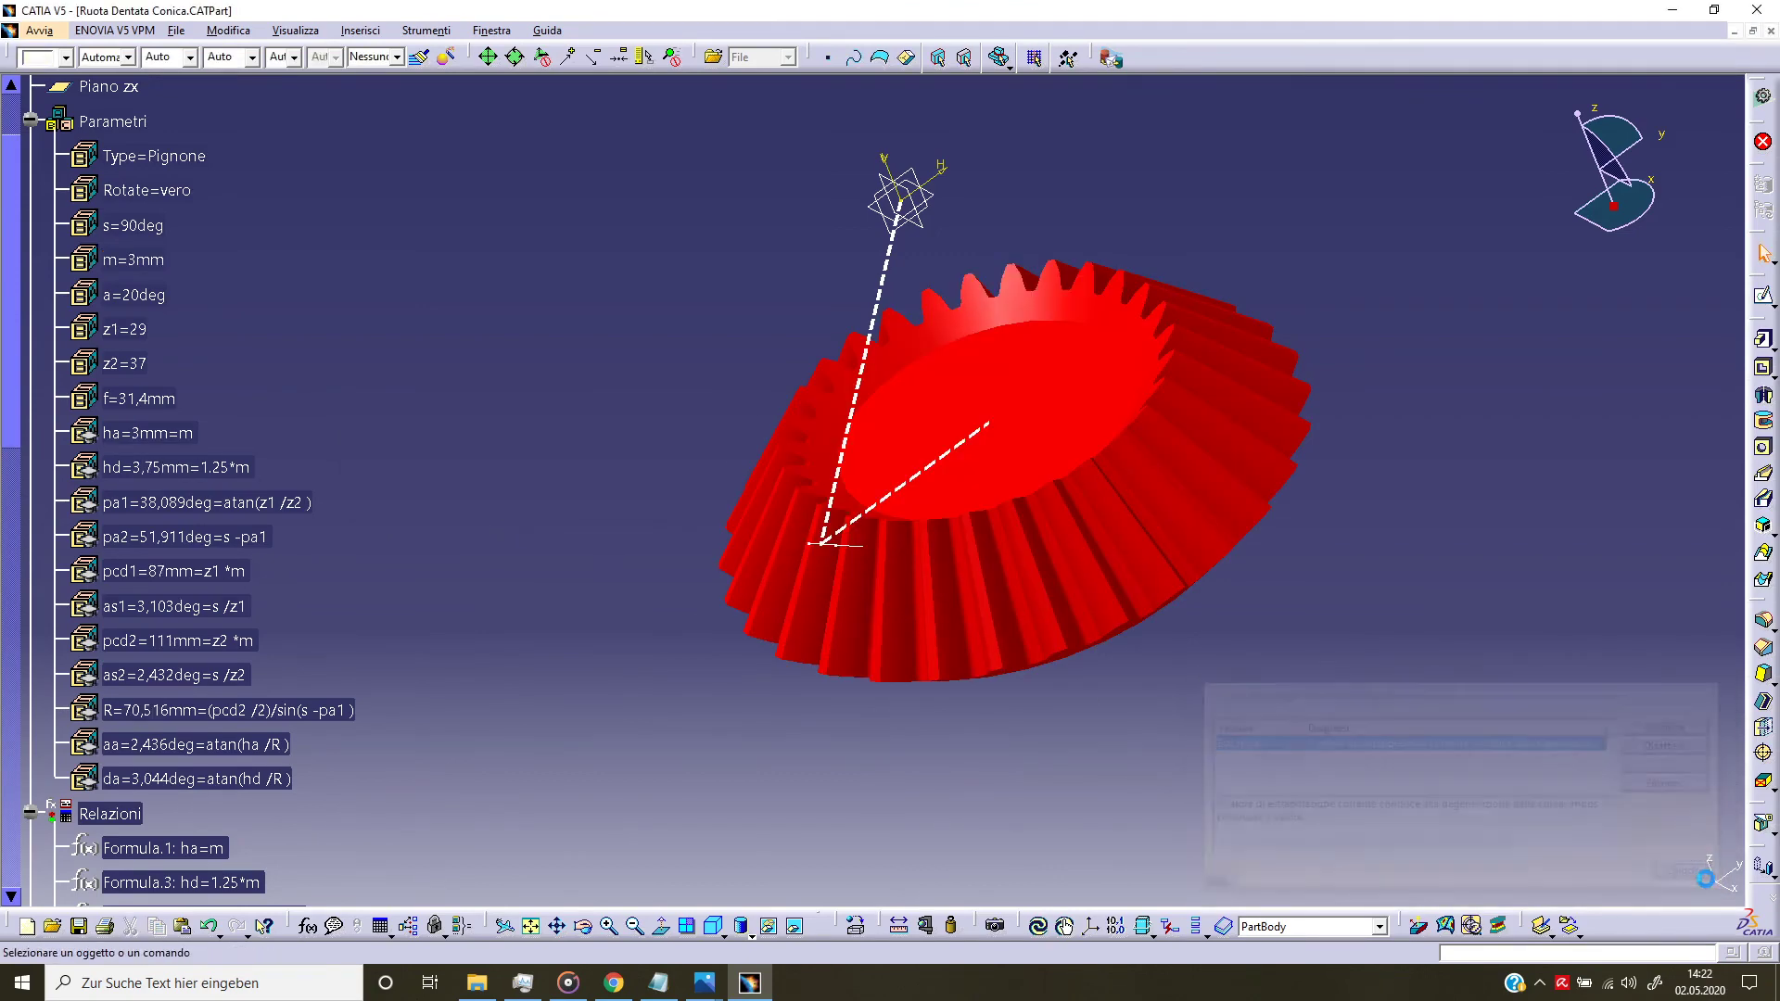
{"action": "left_click", "coordinate": [1043, 923]}
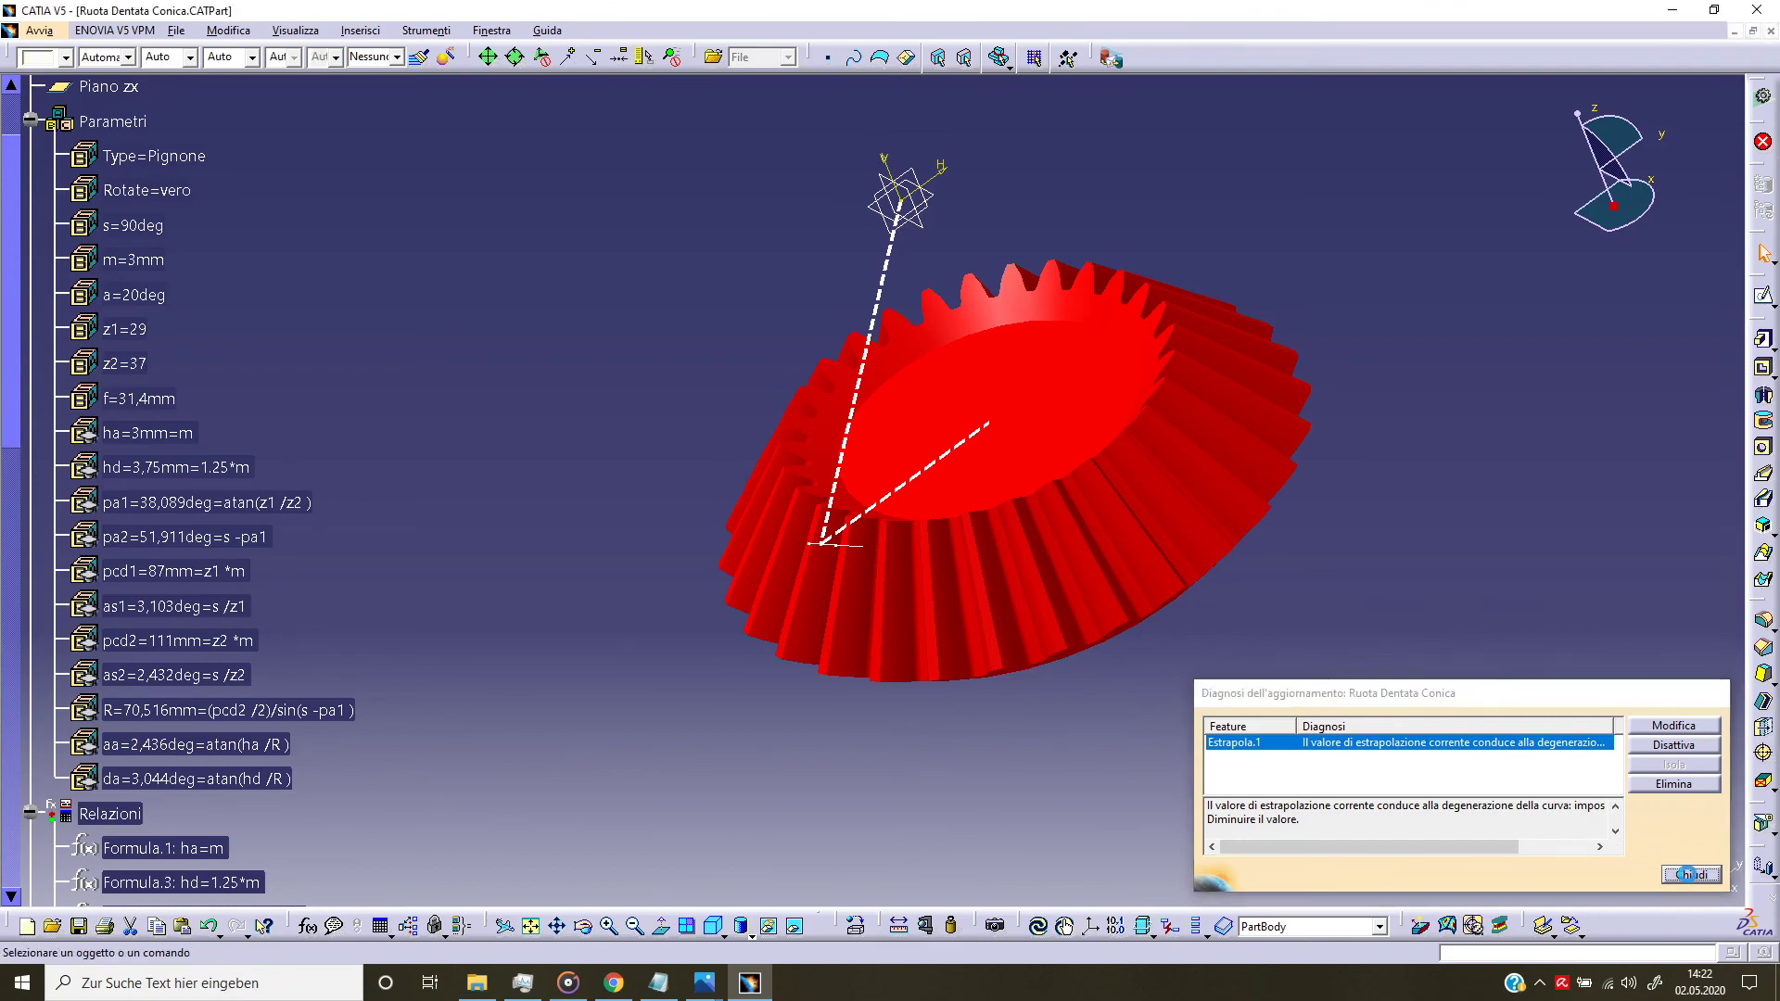
{"action": "left_click", "coordinate": [1690, 876]}
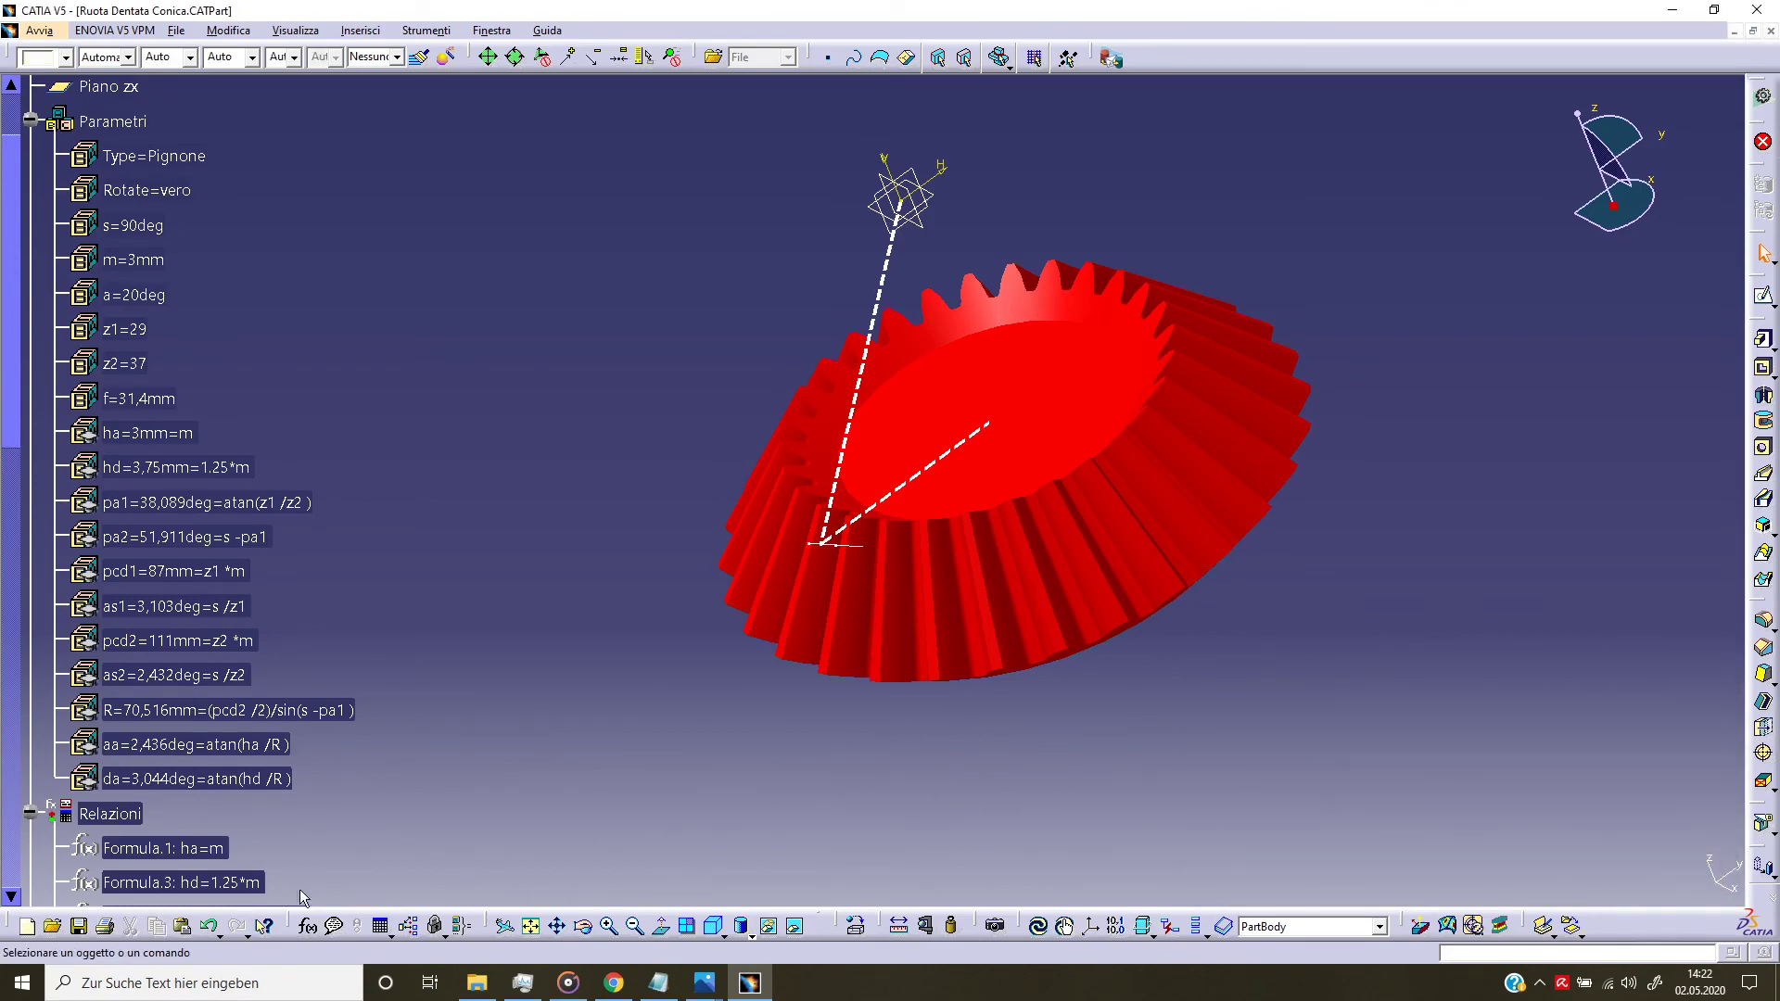
{"action": "left_click", "coordinate": [211, 928]}
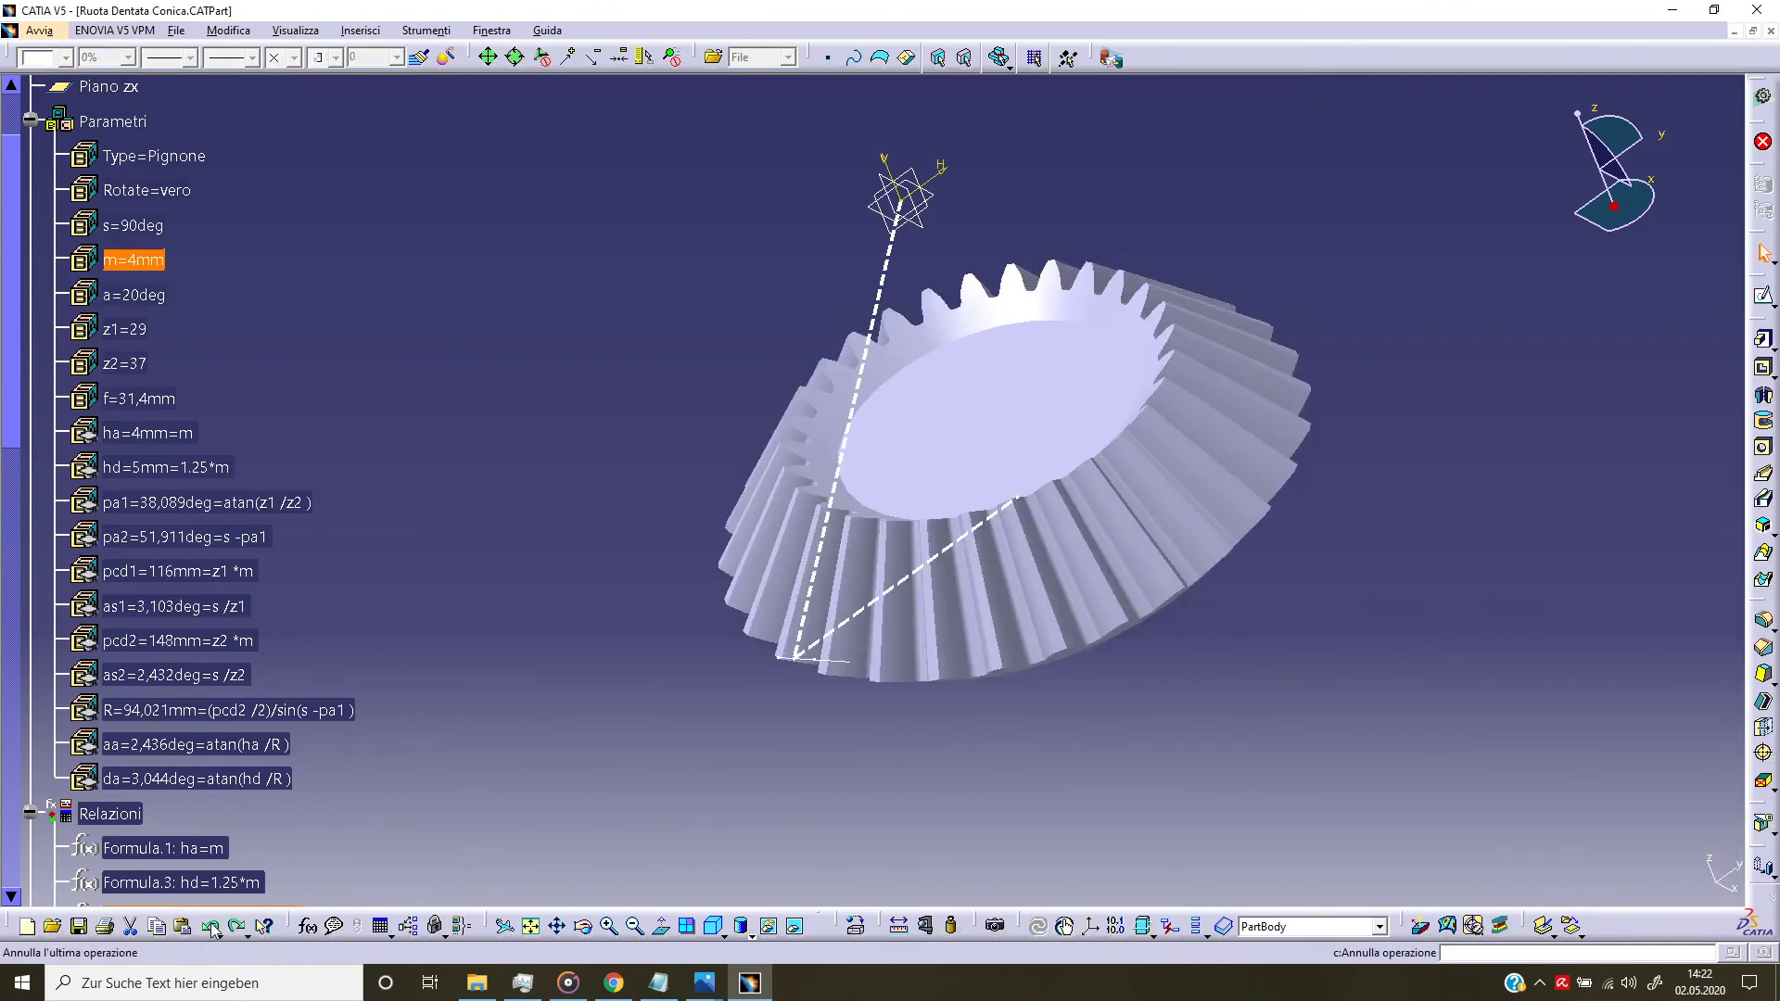